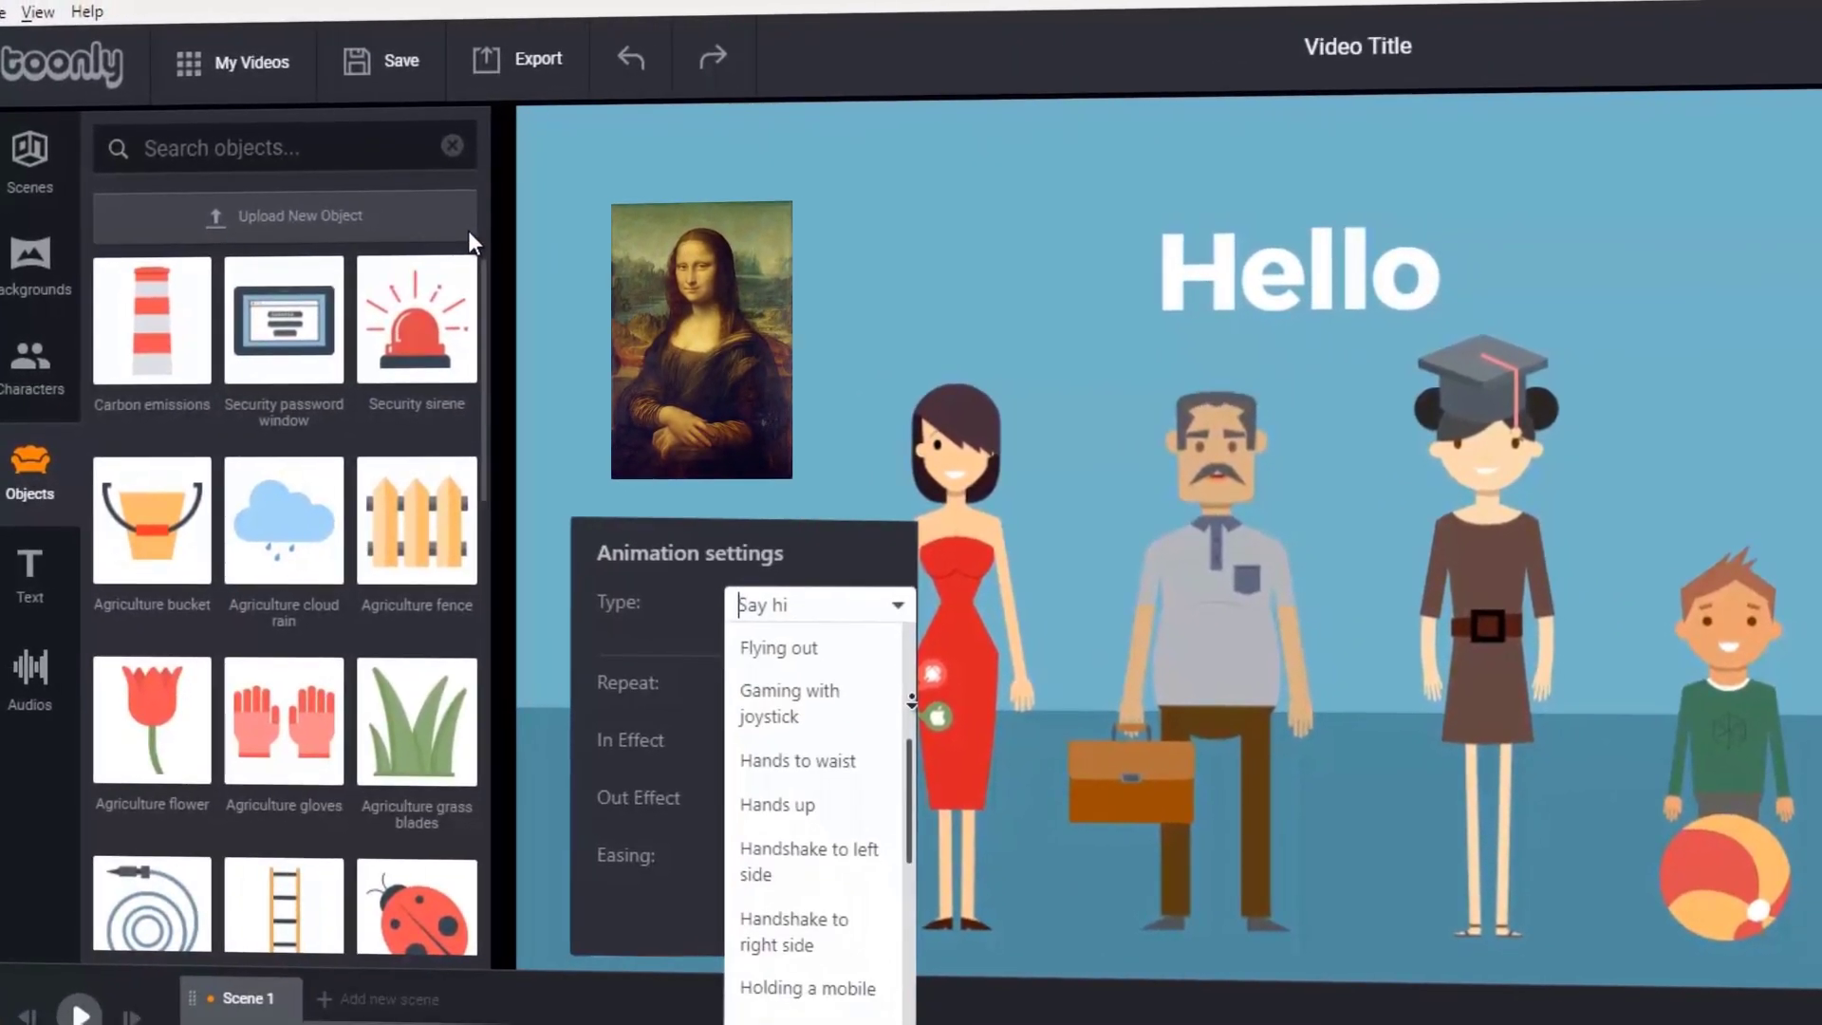
pyautogui.scroll(-3, 845, 807)
pyautogui.scroll(-2, 721, 788)
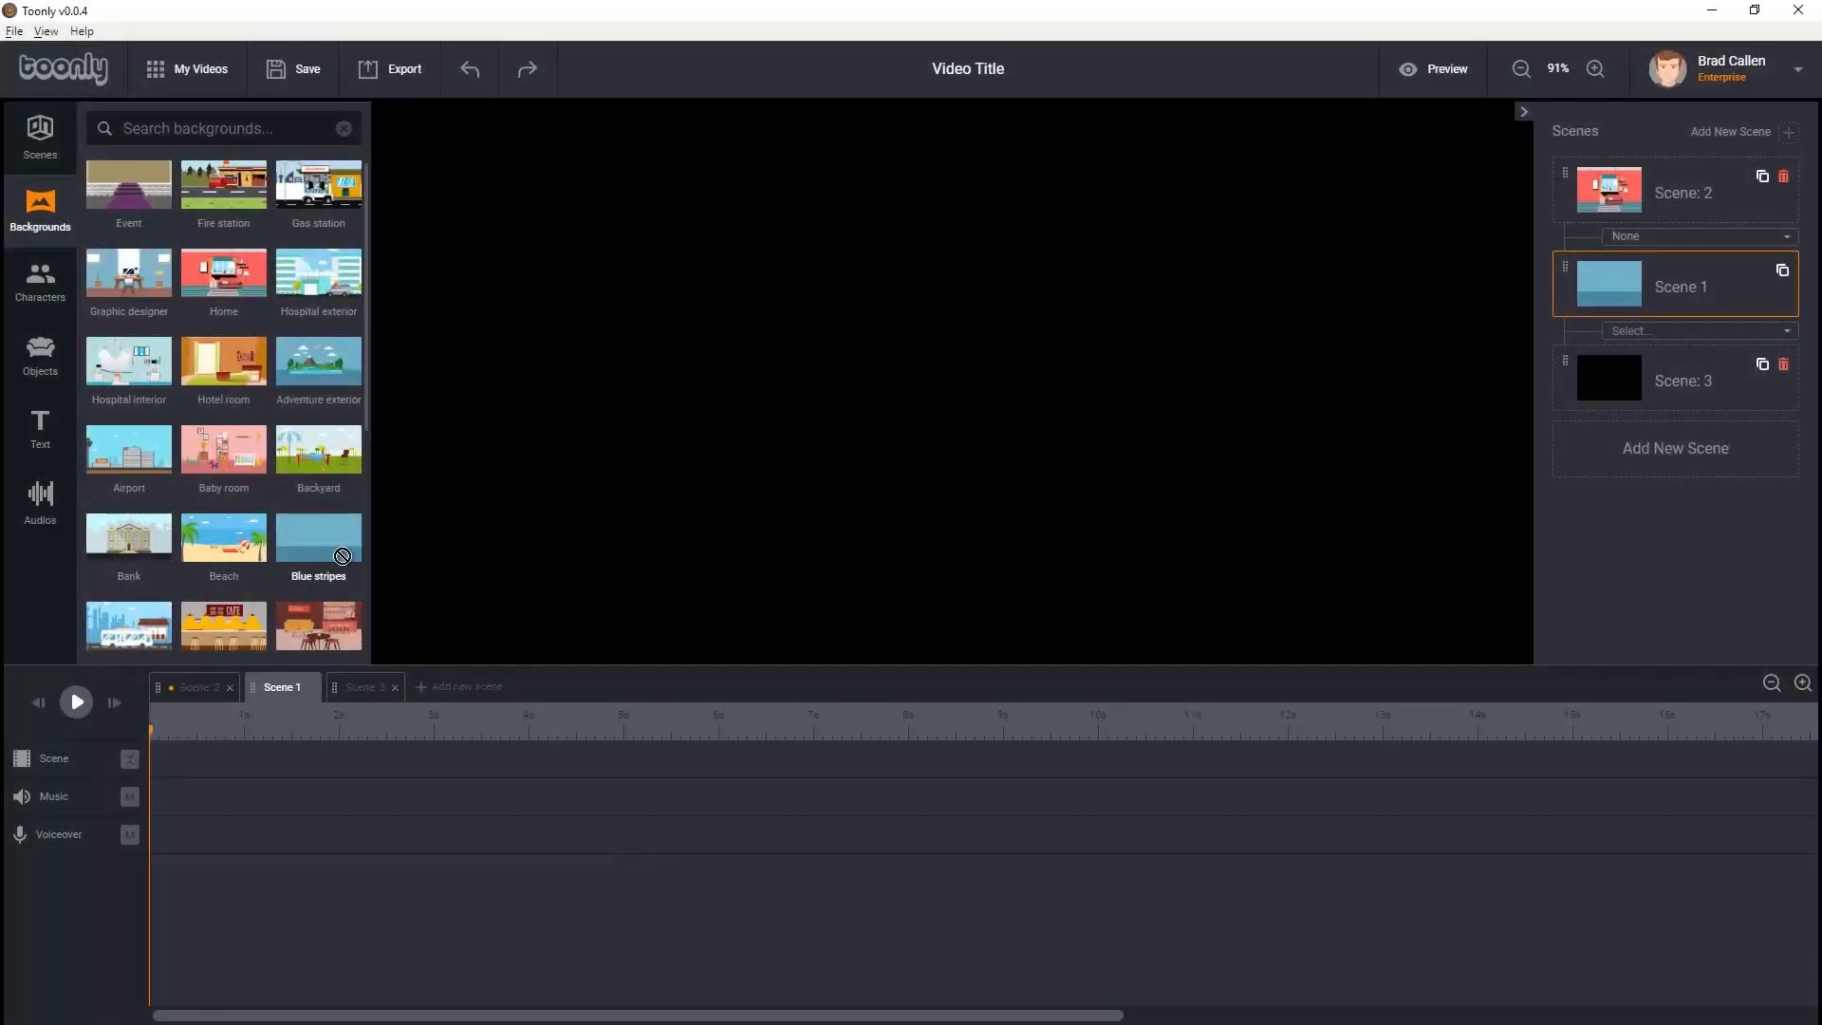
# - Apply the Blue stripes background to Scene 1 and place the White American Man character in the middle of the canvas
pyautogui.moveTo(337, 556); pyautogui.dragTo(526, 540)
pyautogui.click(40, 280)
pyautogui.moveTo(367, 247); pyautogui.dragTo(897, 494)
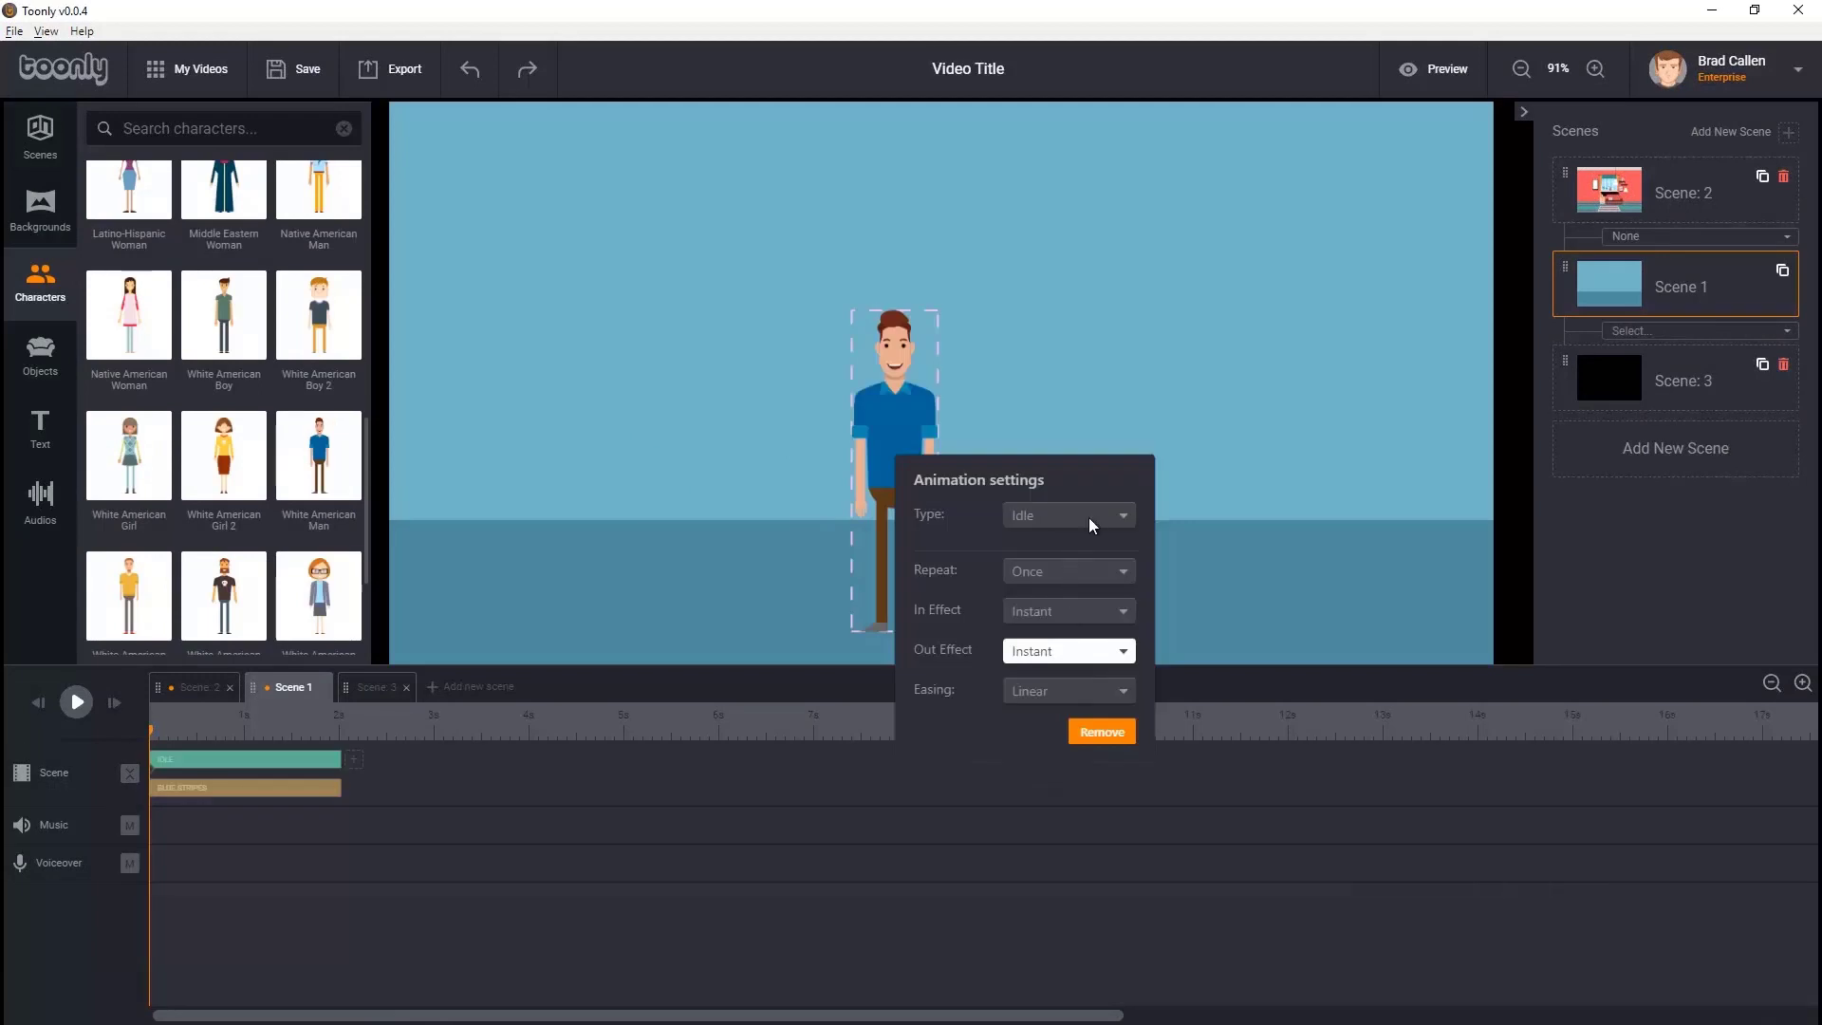
# - Set the man's animation type to Say hi
pyautogui.click(1092, 516)
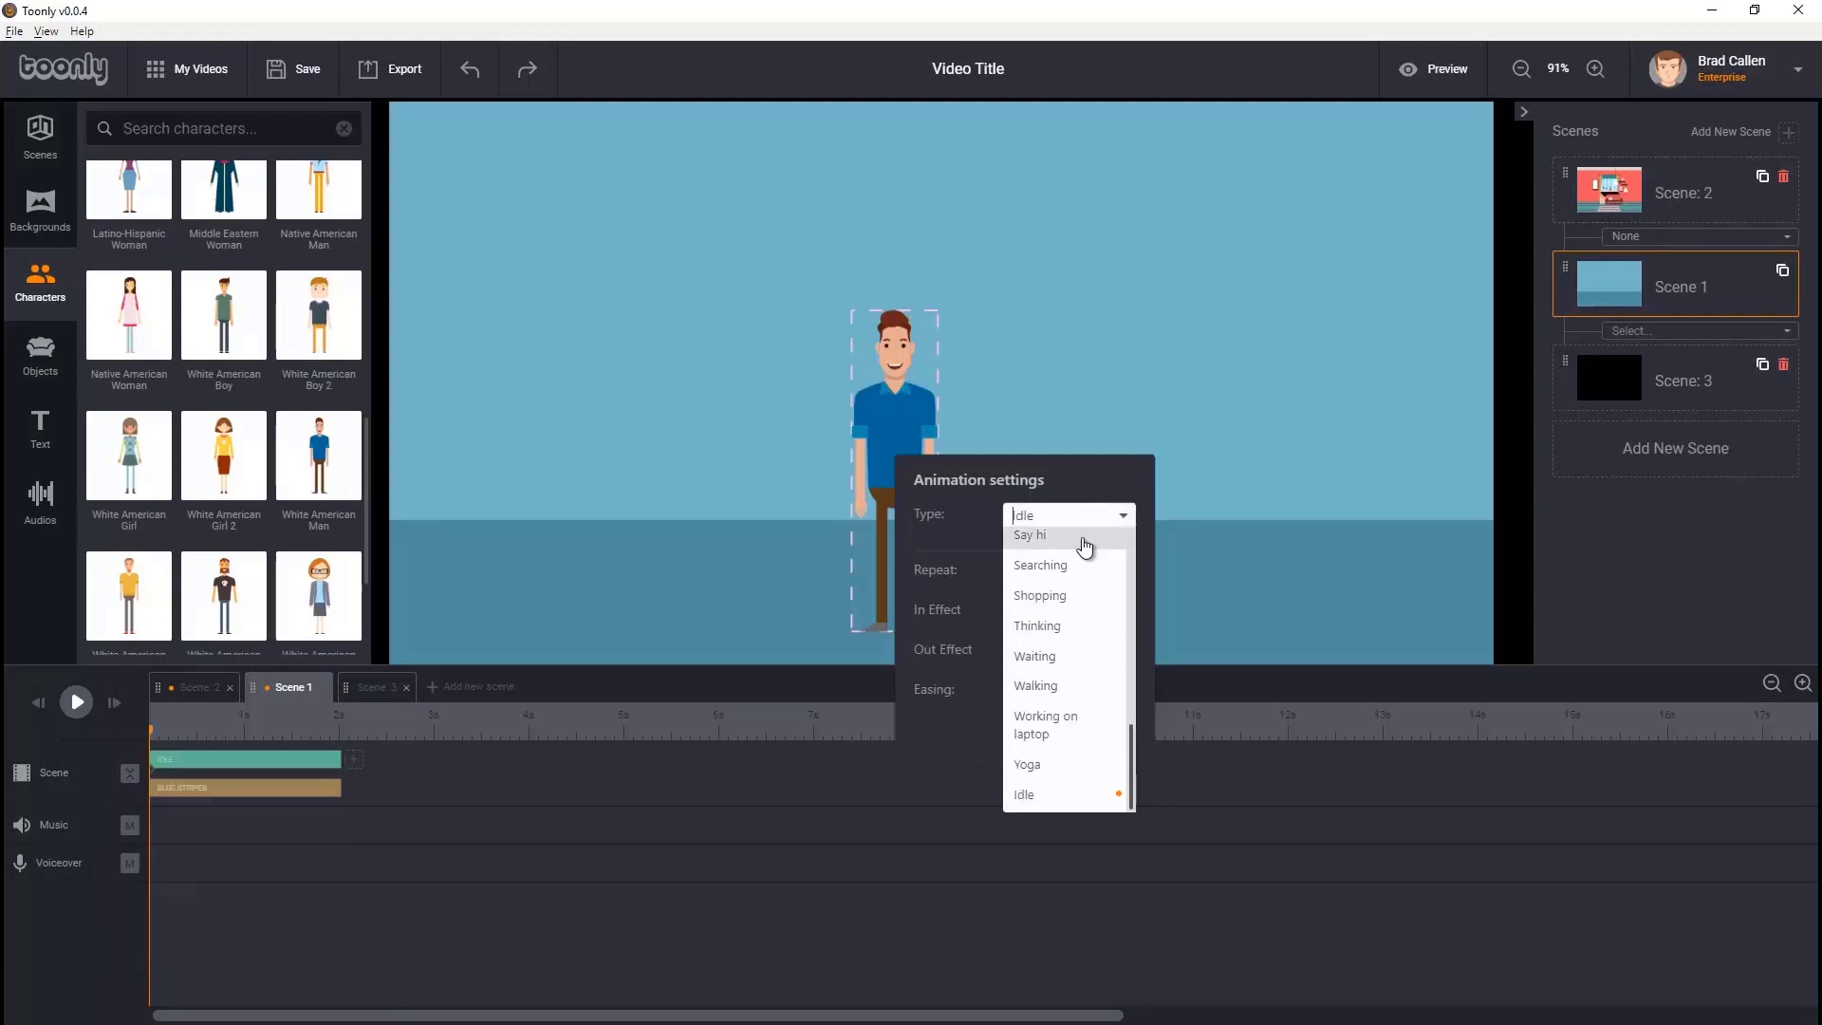
pyautogui.click(1082, 539)
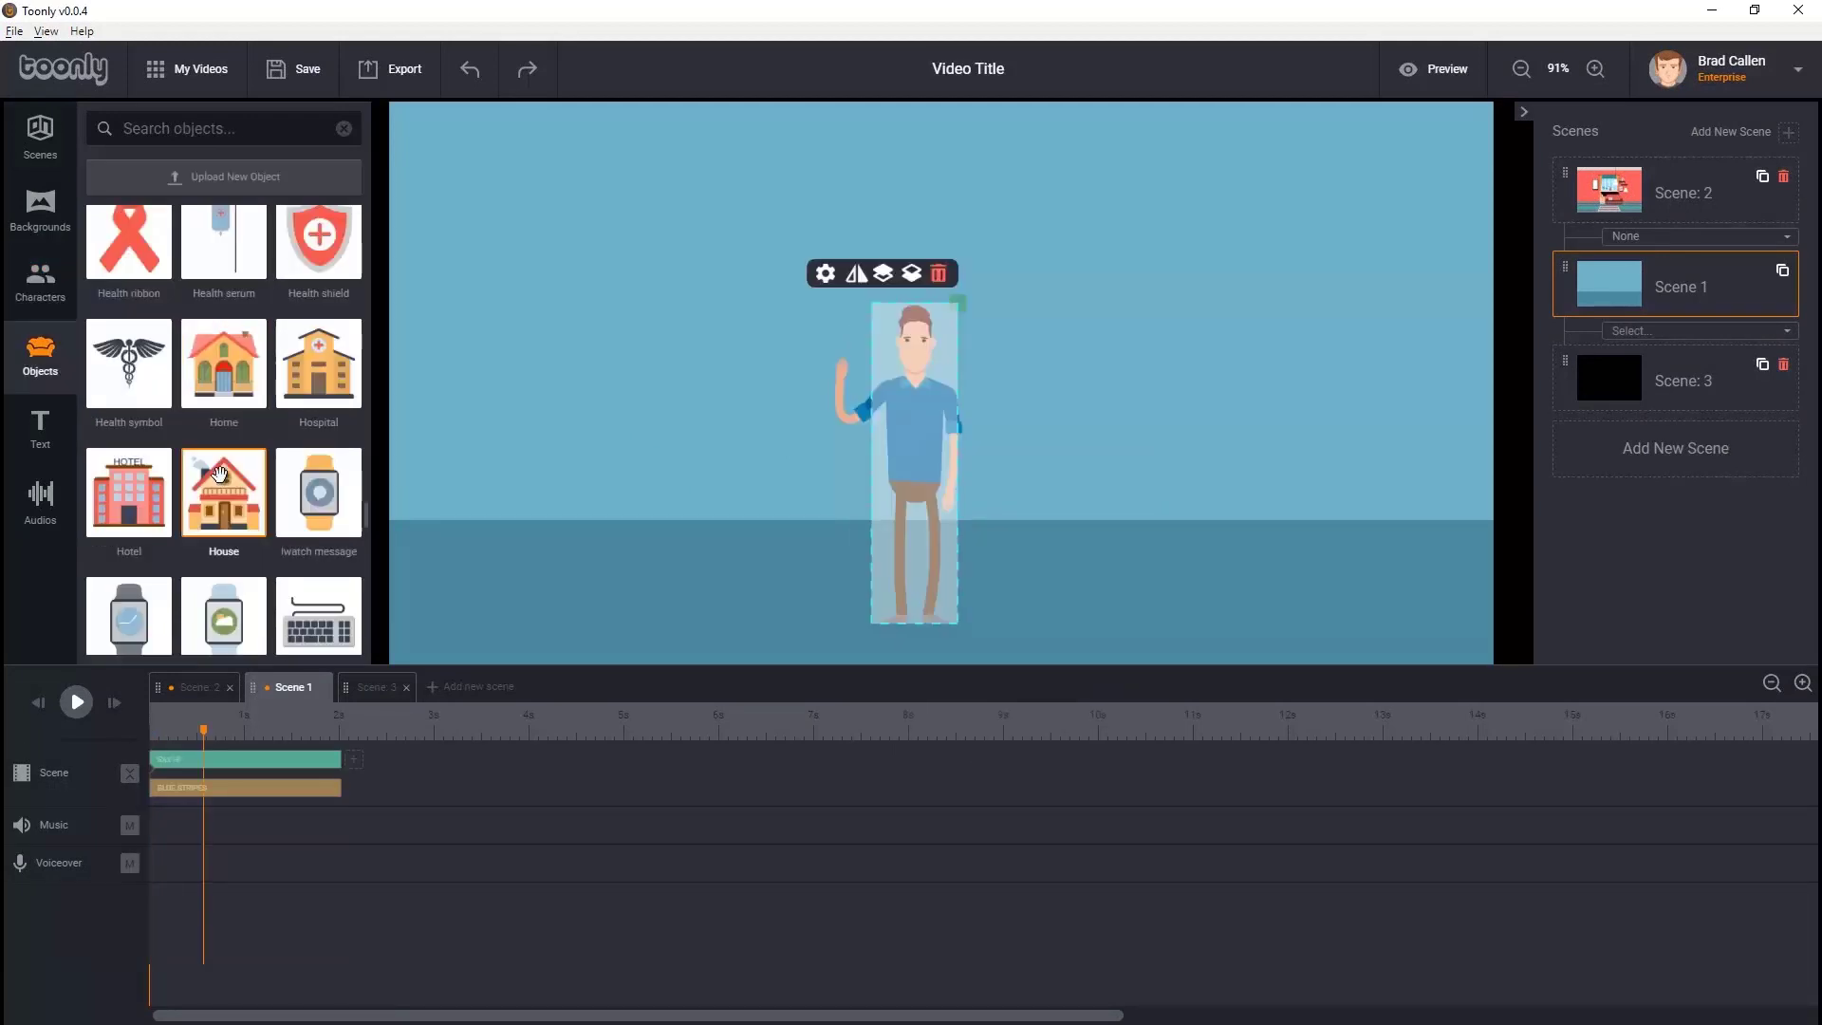
# - Furnish Scene 1 with a house to the right of the man, trees to his left, and fences in front of the house
pyautogui.moveTo(216, 470); pyautogui.dragTo(1206, 430)
pyautogui.moveTo(217, 496); pyautogui.dragTo(591, 501)
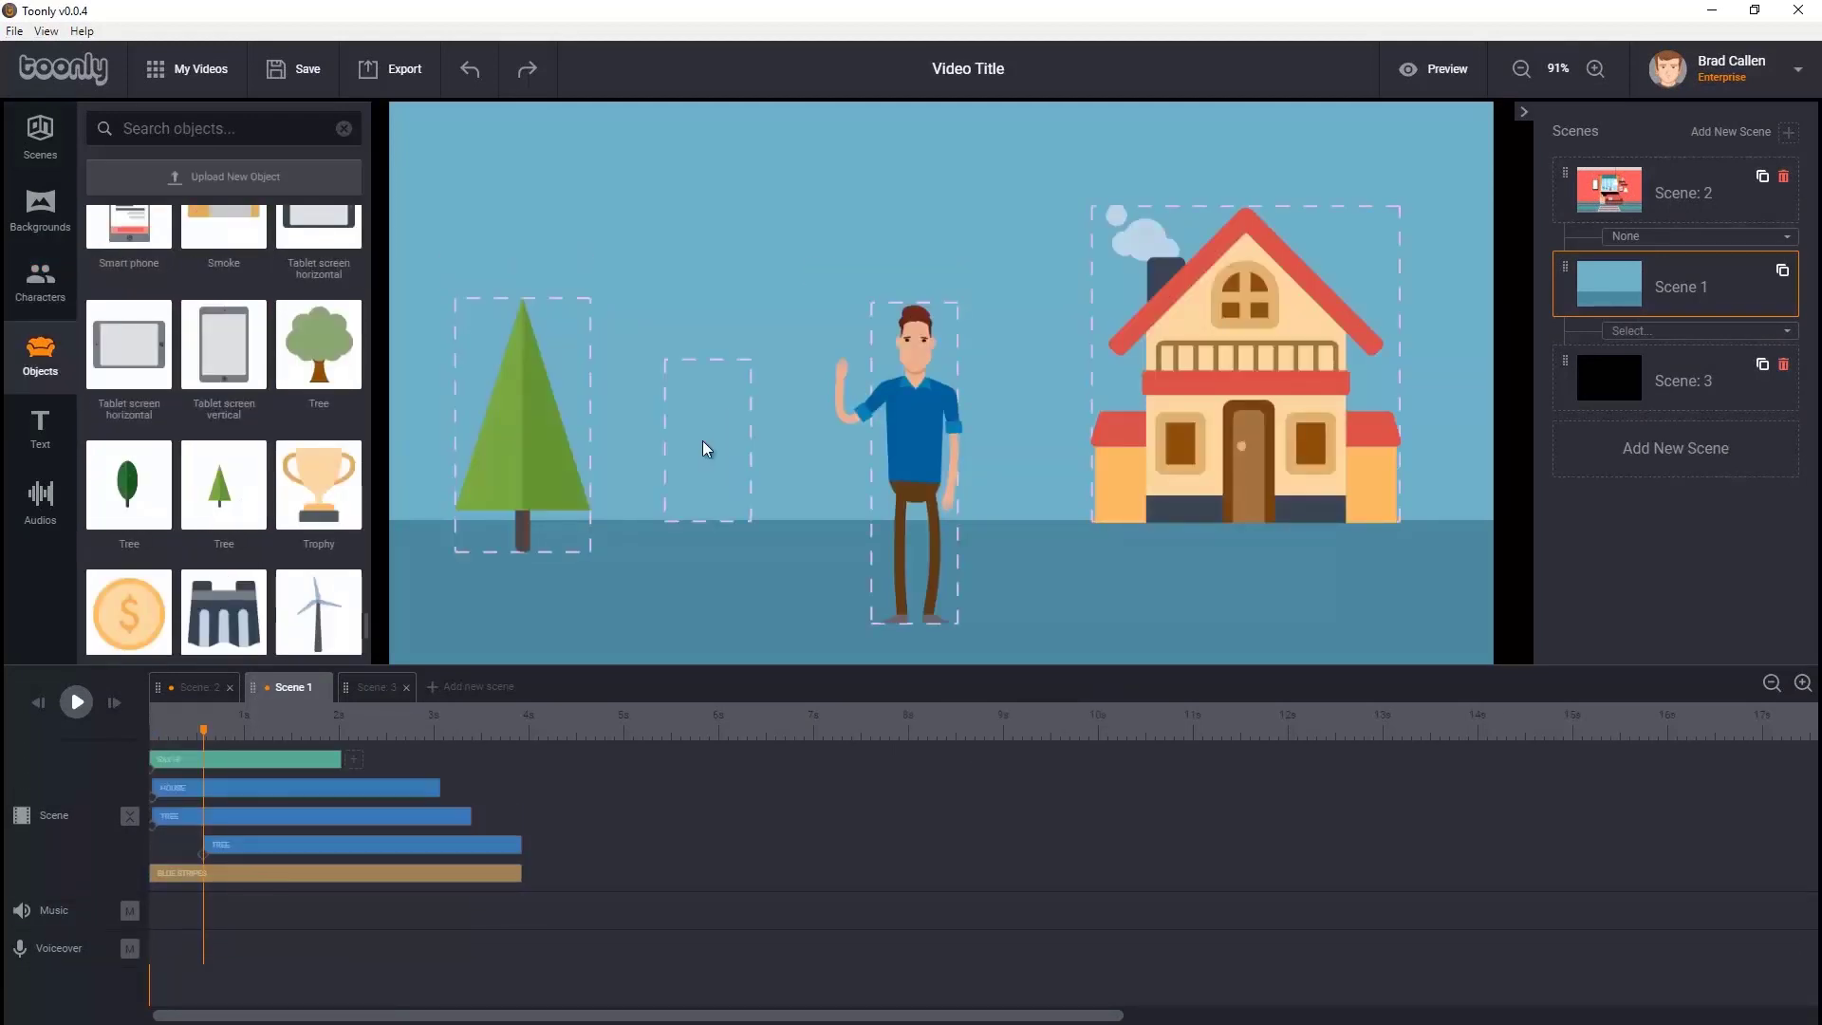
pyautogui.moveTo(1122, 556); pyautogui.dragTo(1090, 557)
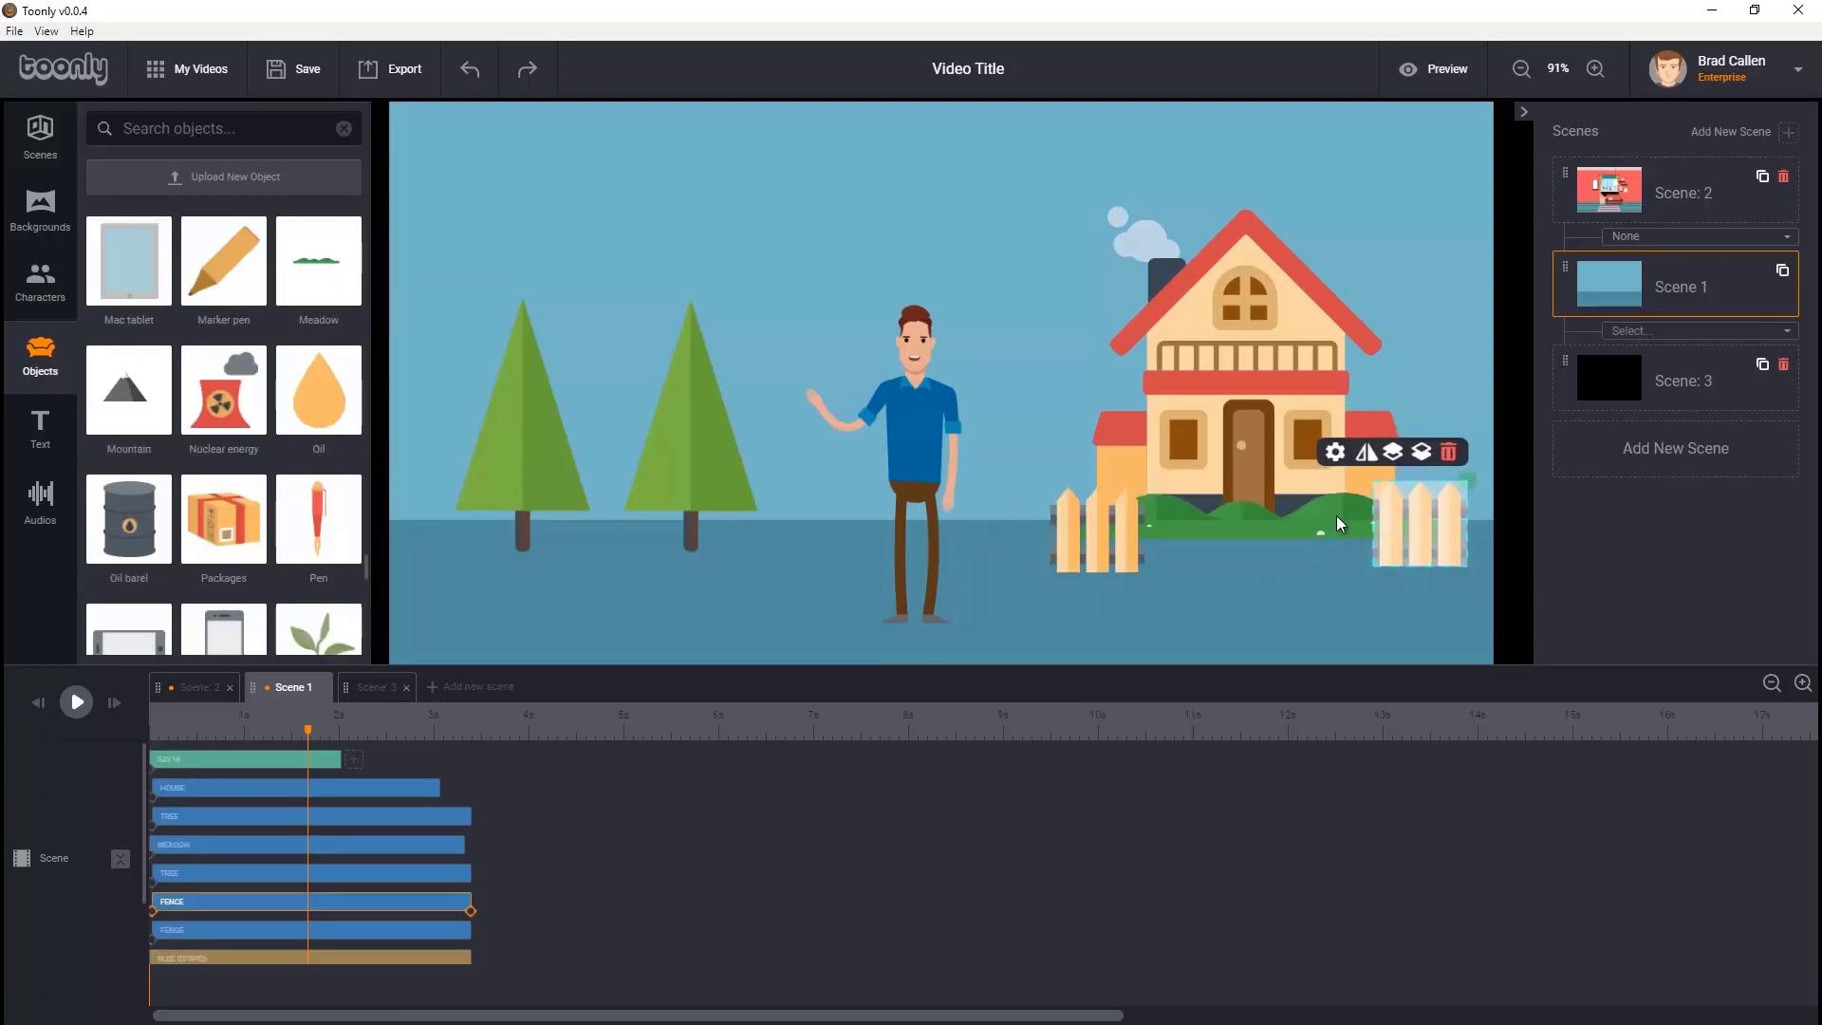
pyautogui.moveTo(1339, 507)
pyautogui.mouseDown()
pyautogui.moveTo(1365, 511)
pyautogui.moveTo(1336, 510)
pyautogui.mouseUp()
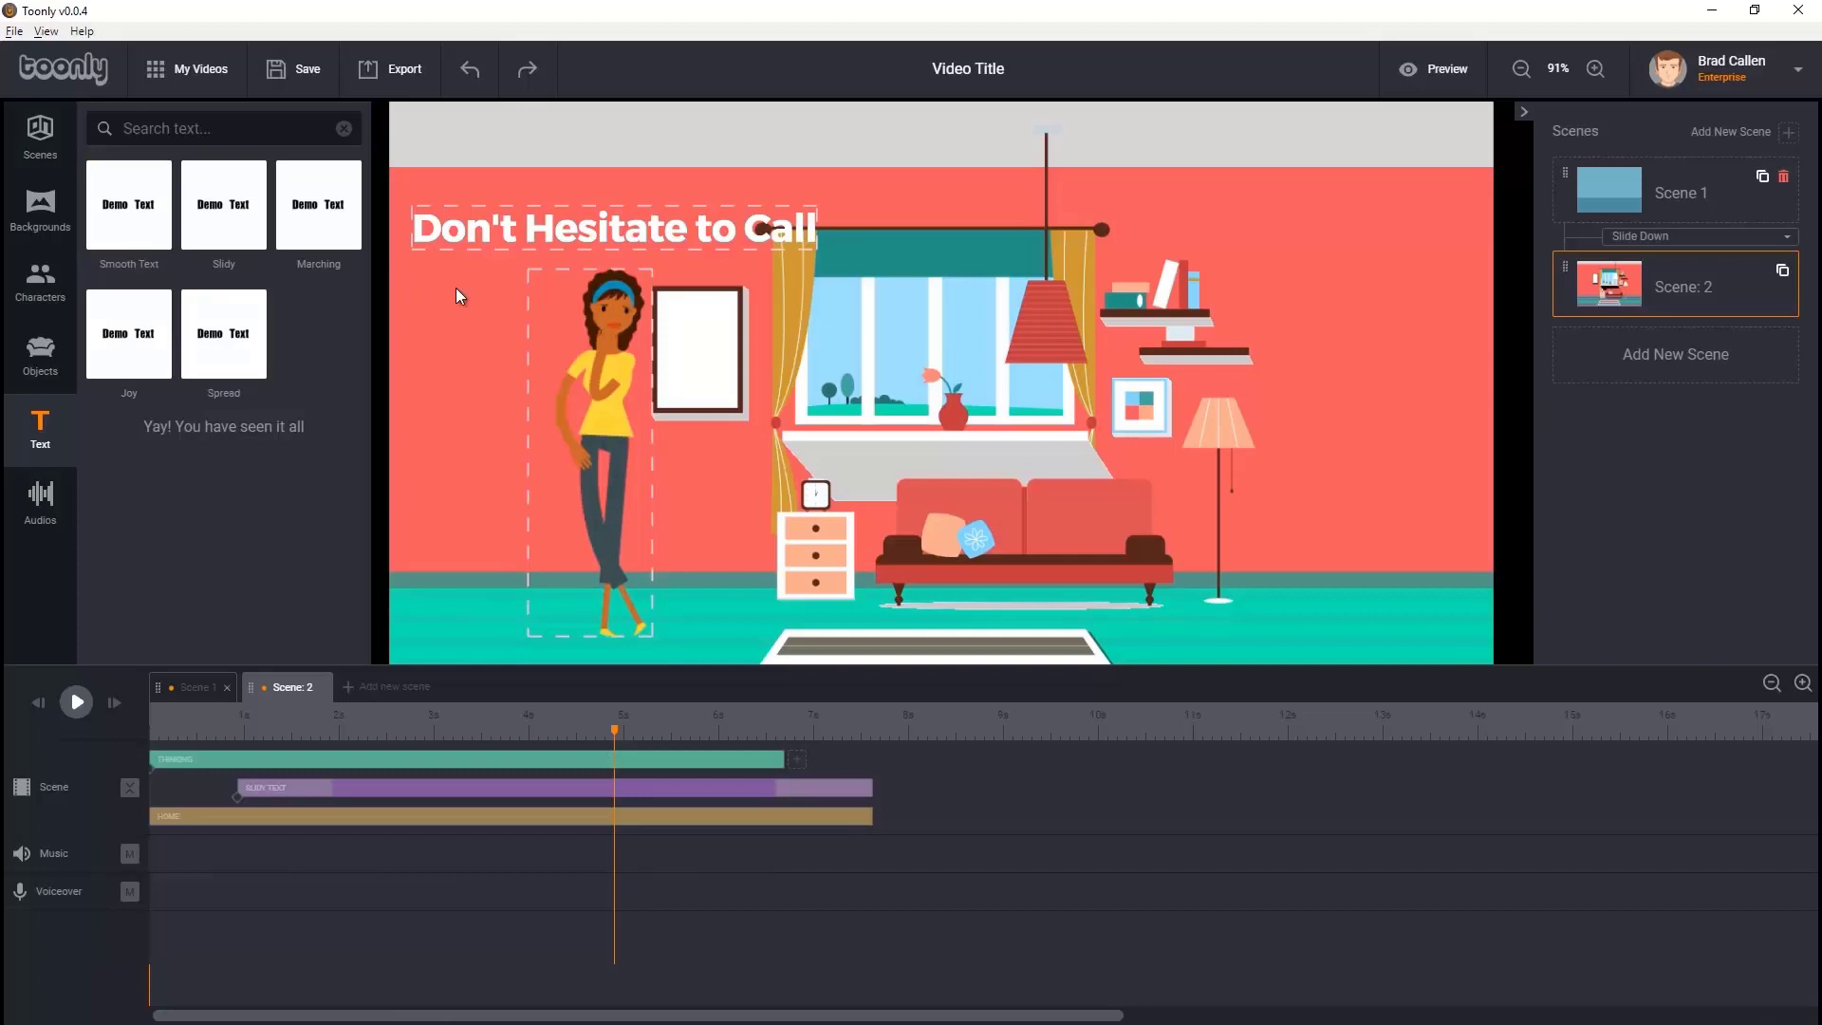
# - Export the video as toonly-video.mp4 at 720p (1280x720) resolution and Maximum (100%) quality
pyautogui.click(413, 74)
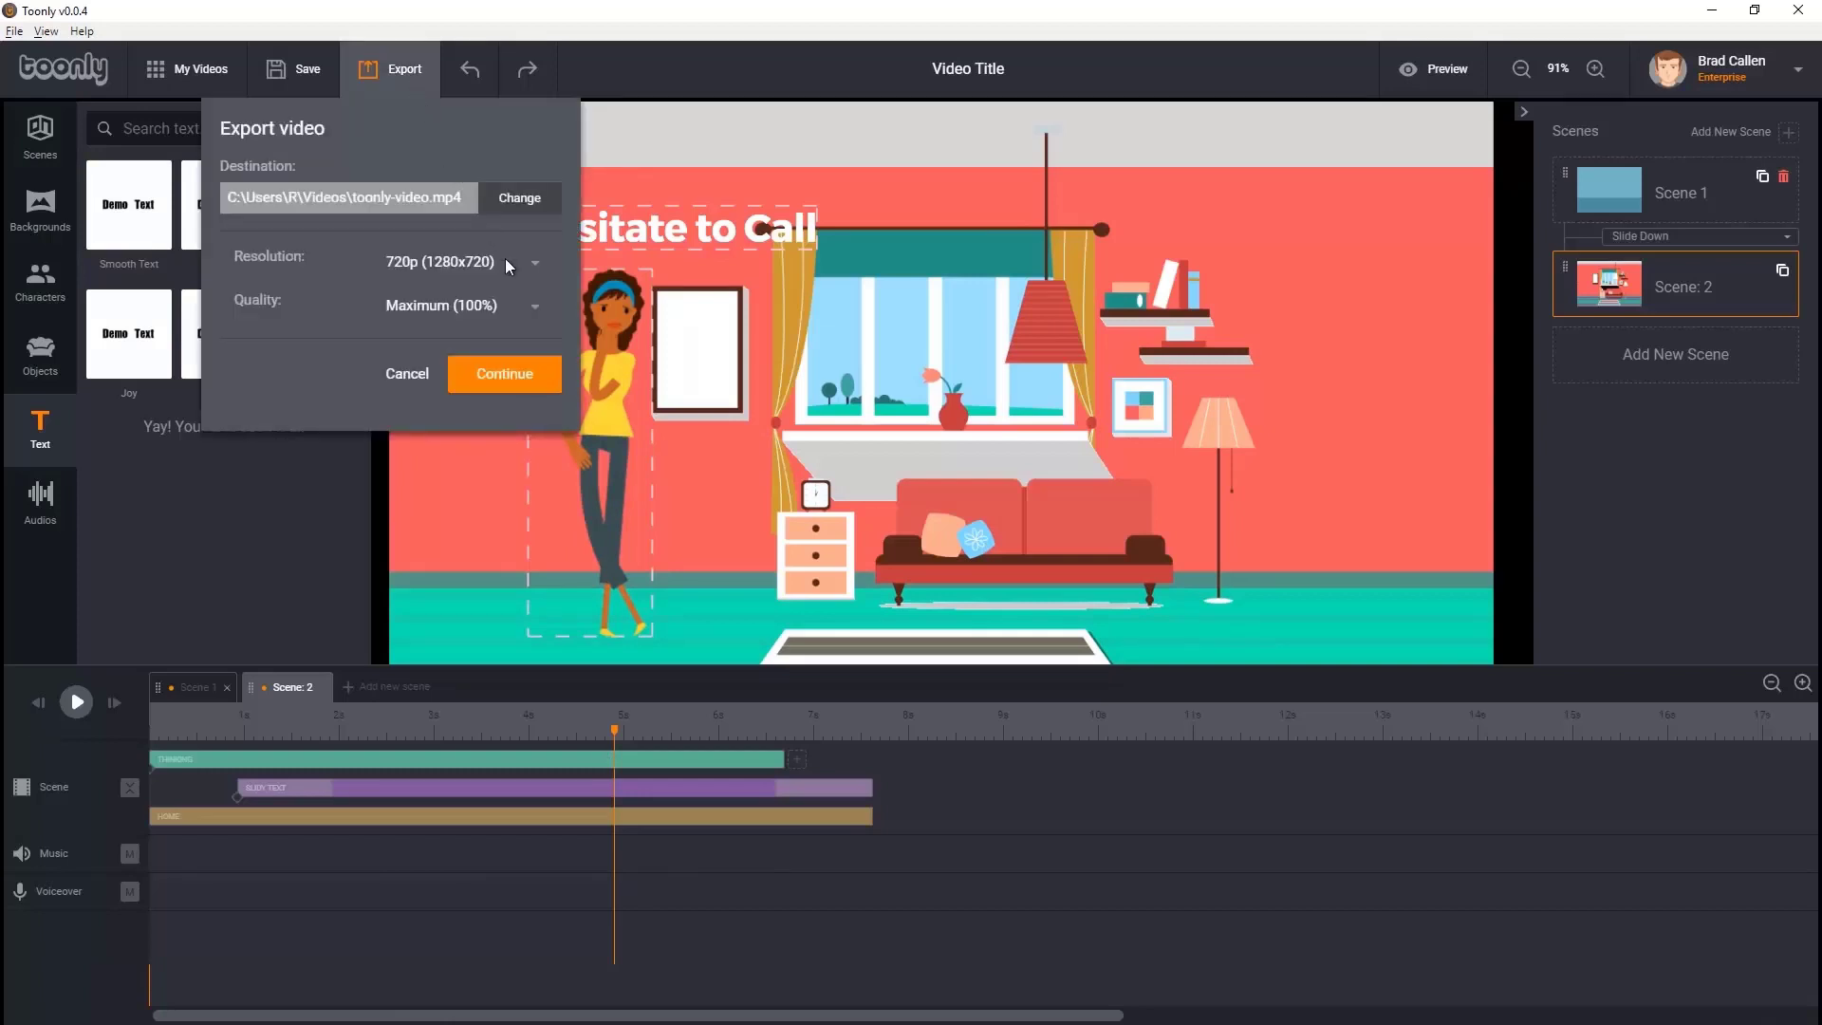
pyautogui.click(534, 304)
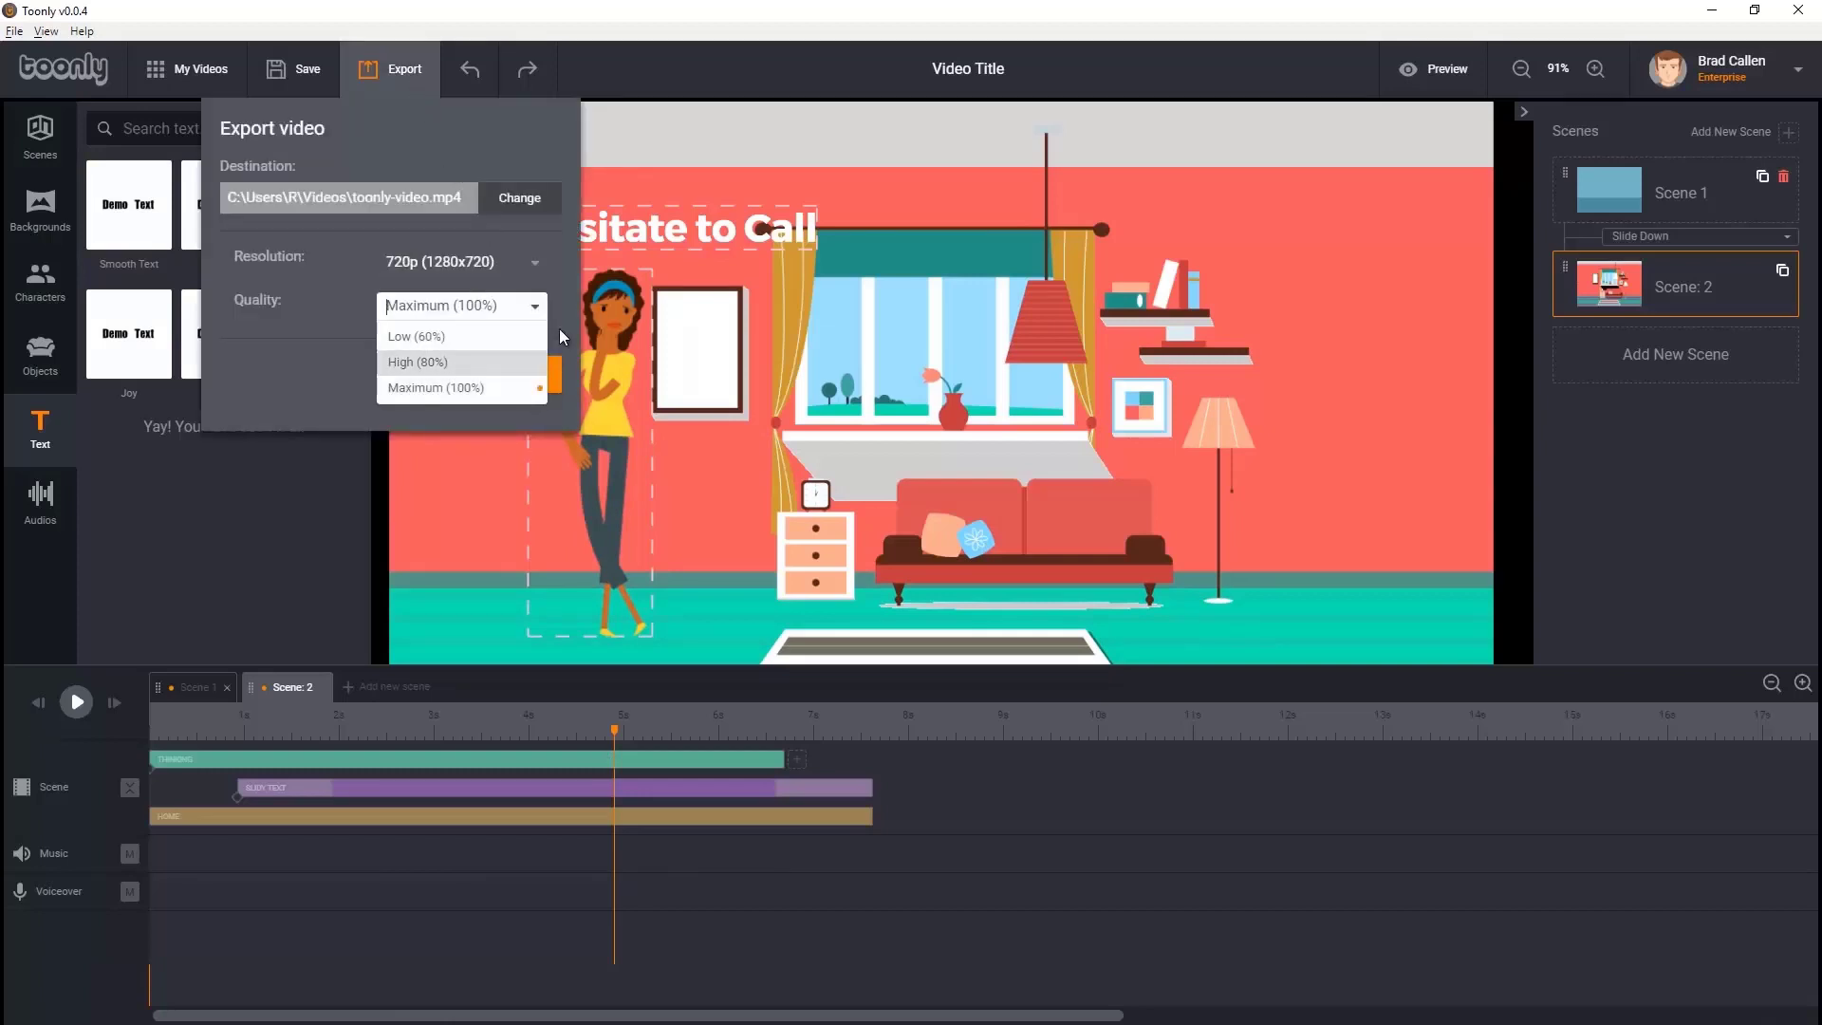
pyautogui.click(560, 328)
pyautogui.click(549, 374)
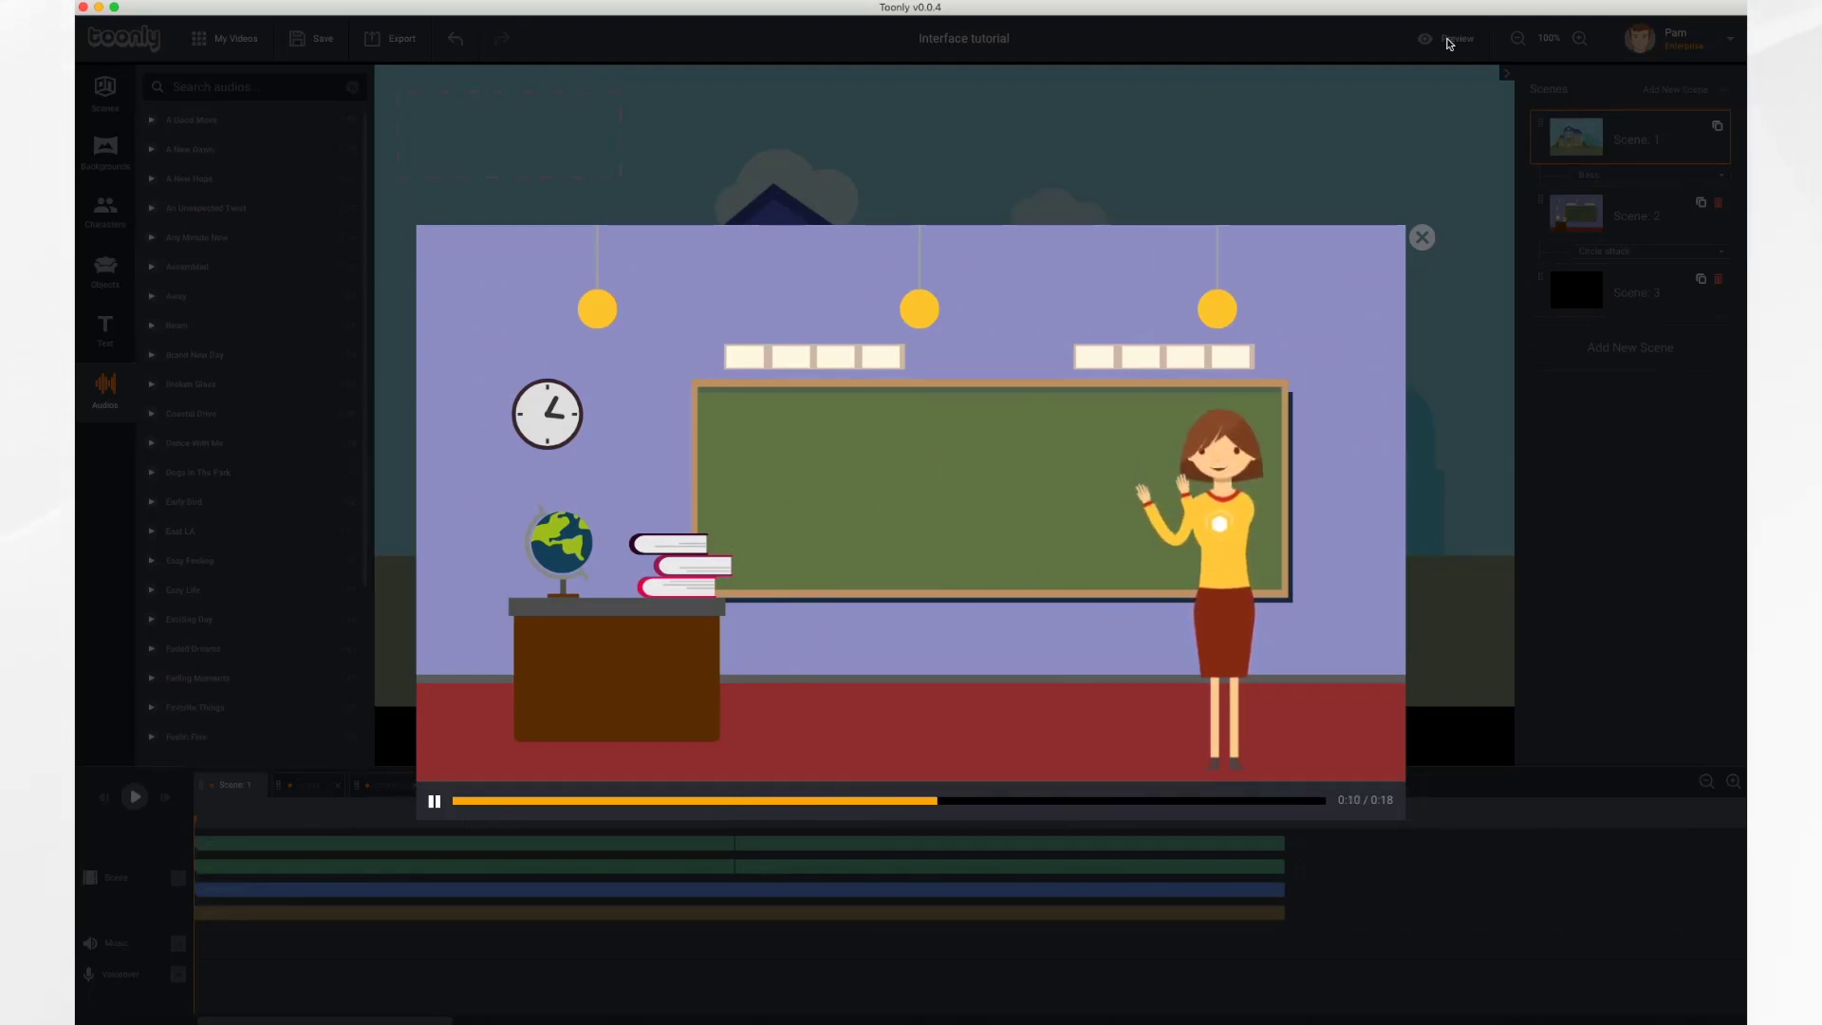
# - Close the video preview and rename the video to "Interface tutorial video"
pyautogui.click(1421, 239)
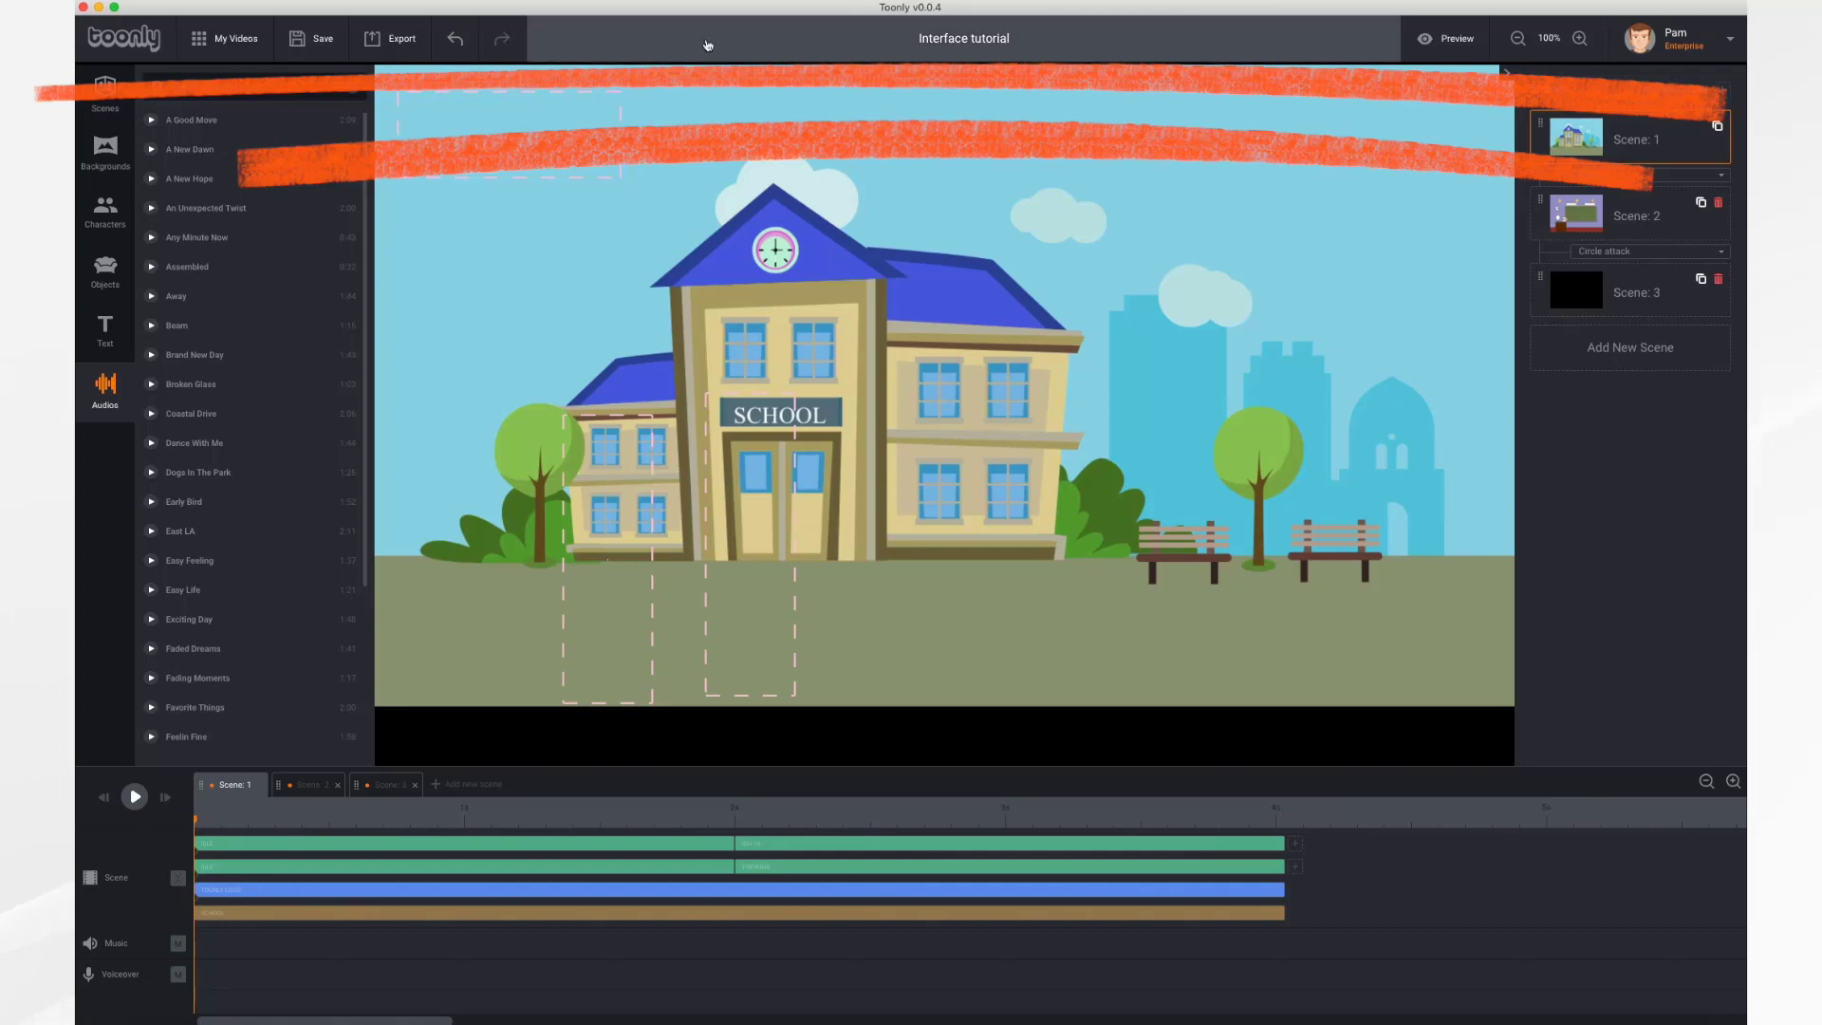
pyautogui.click(1006, 47)
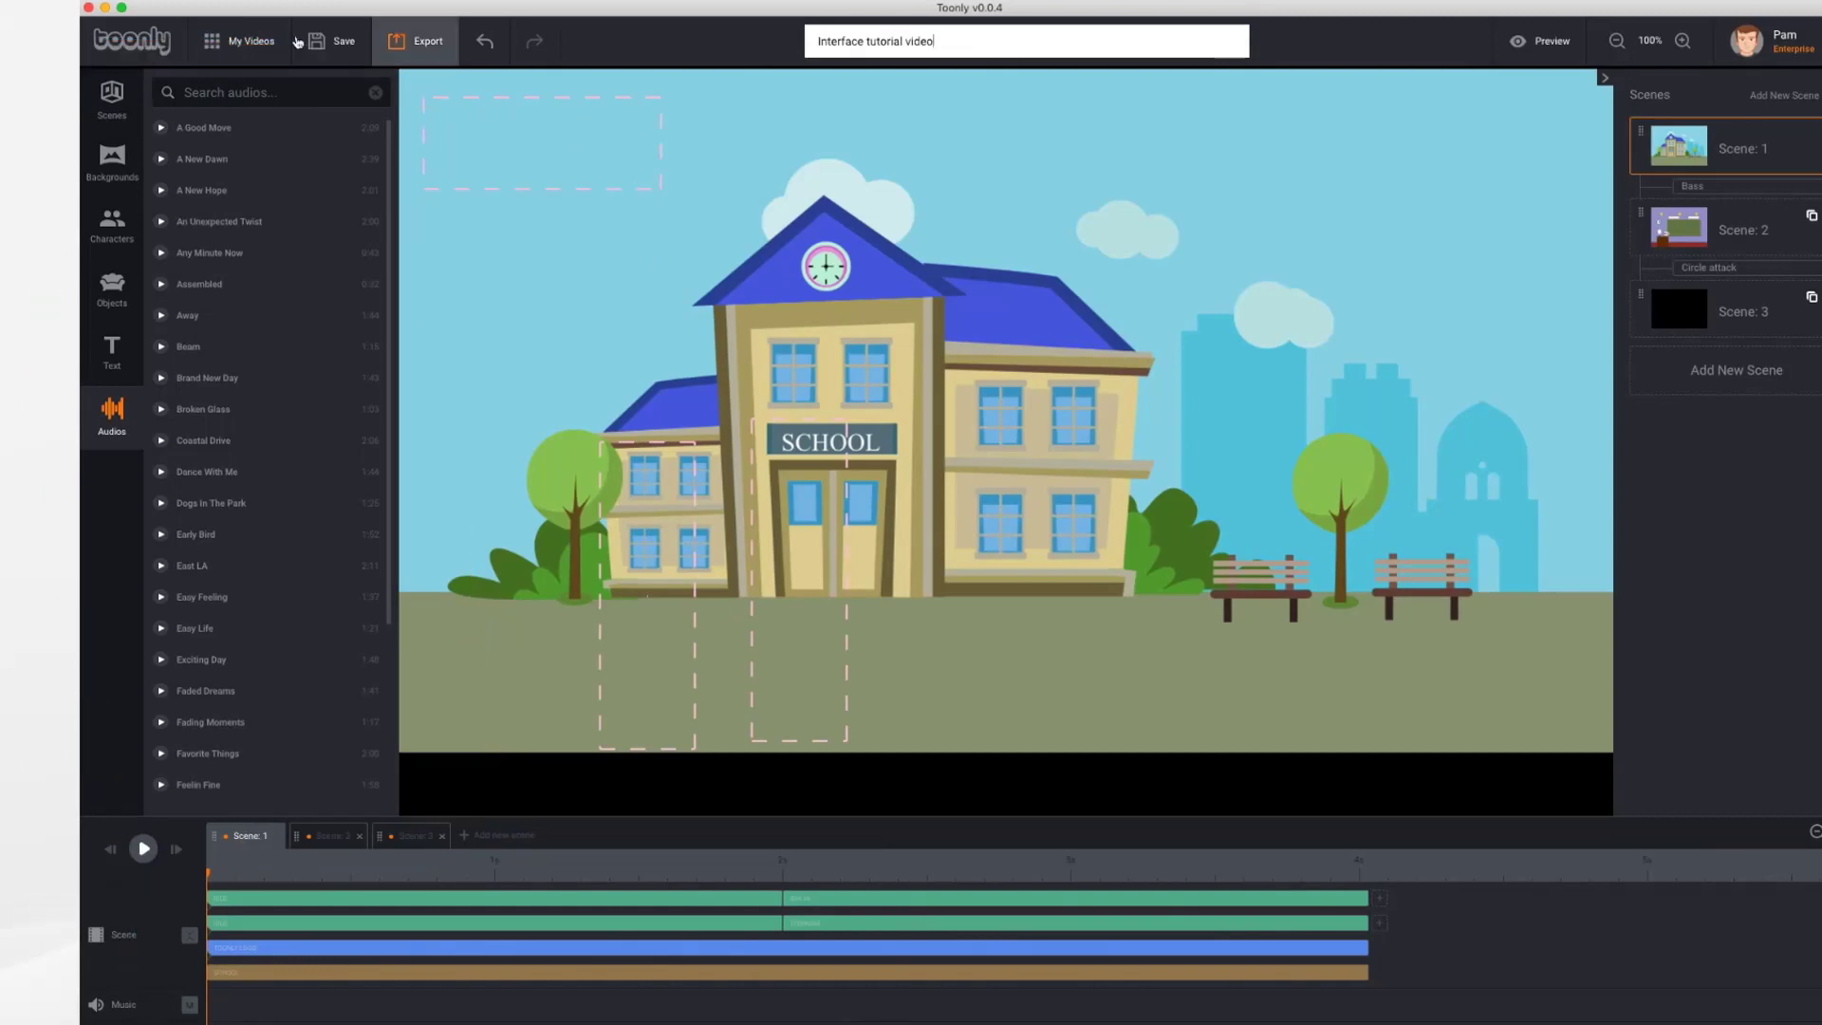
# - Look through the Scenes, Backgrounds, Characters, Objects, Text and Audios libraries one after another
pyautogui.click(106, 93)
pyautogui.click(107, 166)
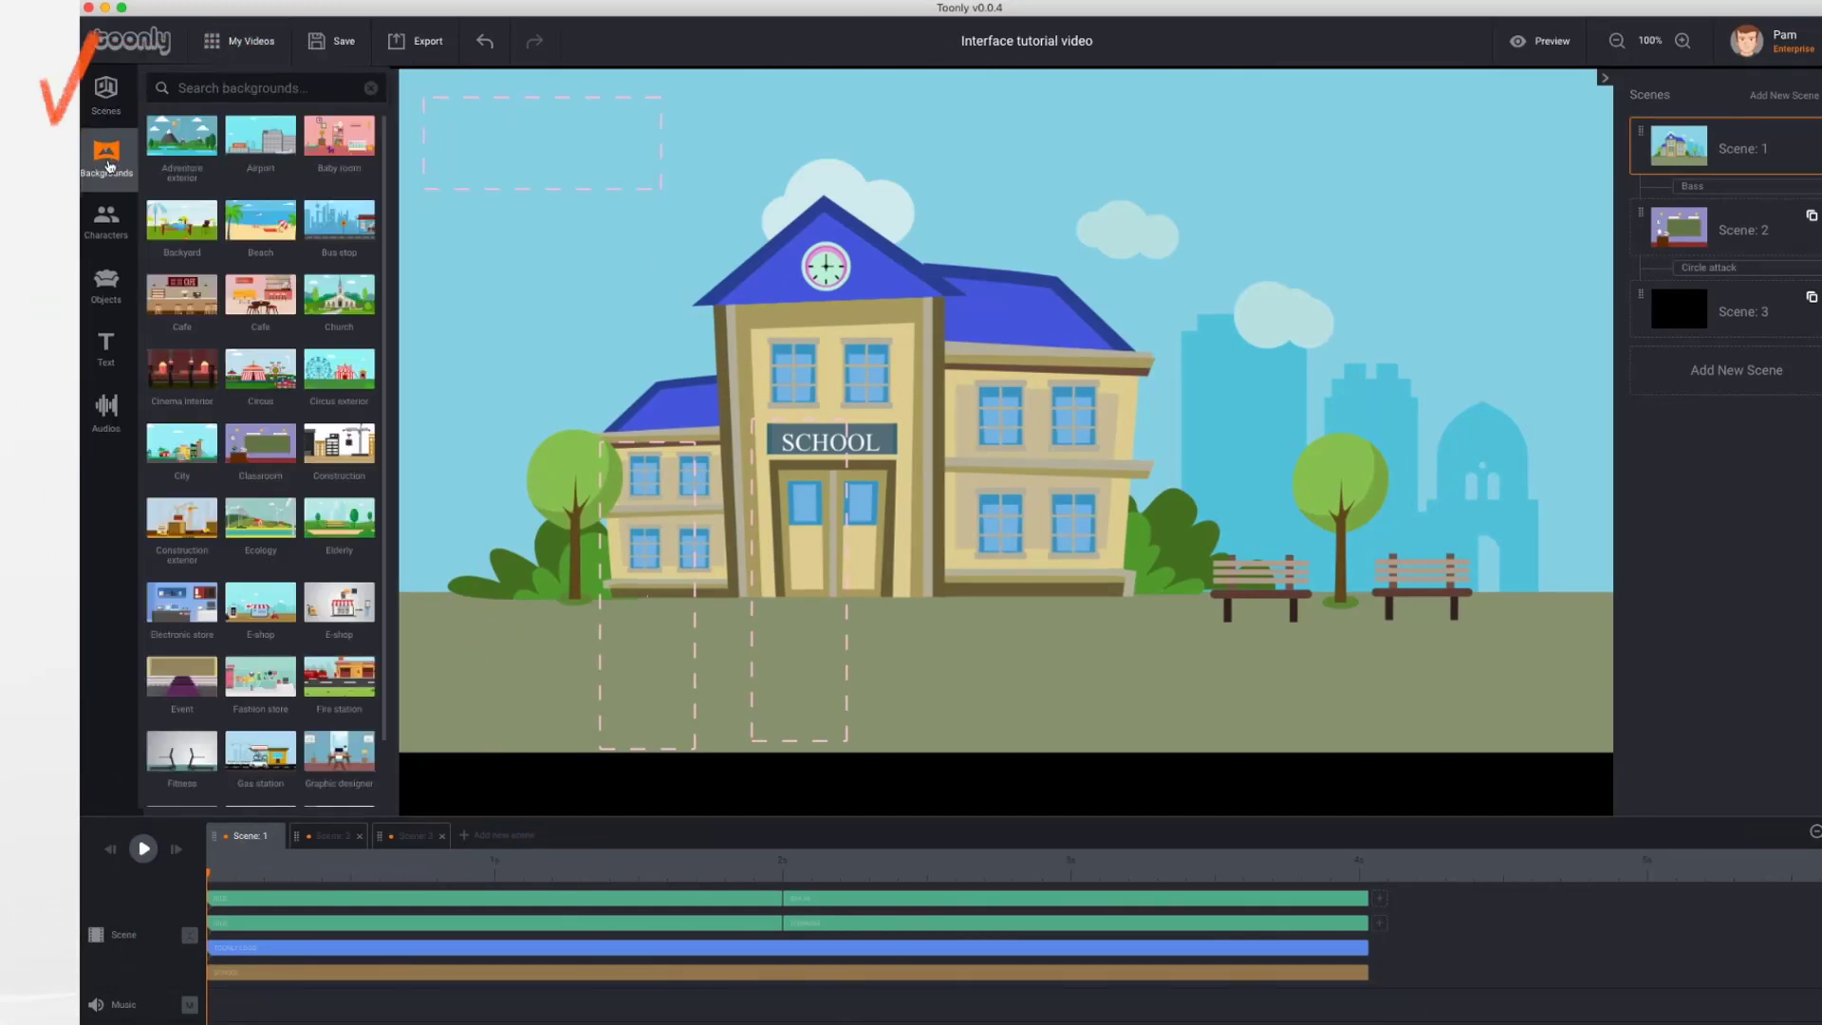
pyautogui.click(109, 226)
pyautogui.click(106, 277)
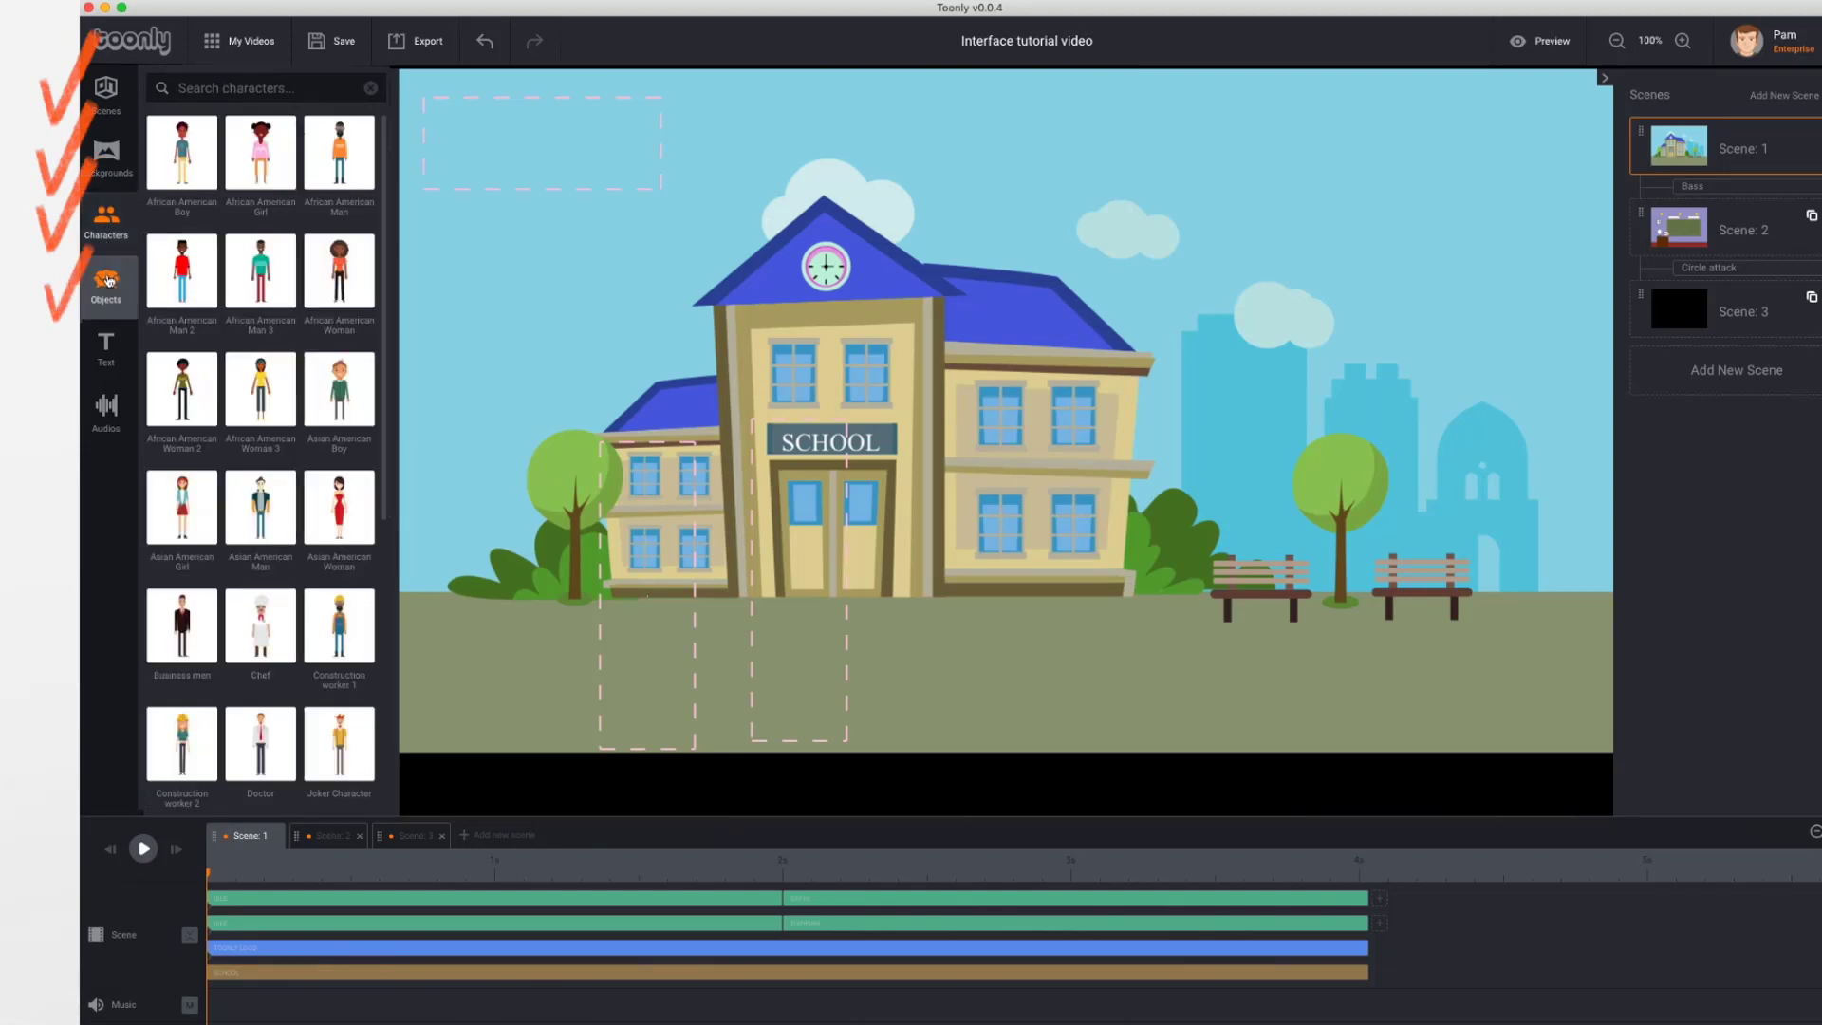
pyautogui.click(106, 340)
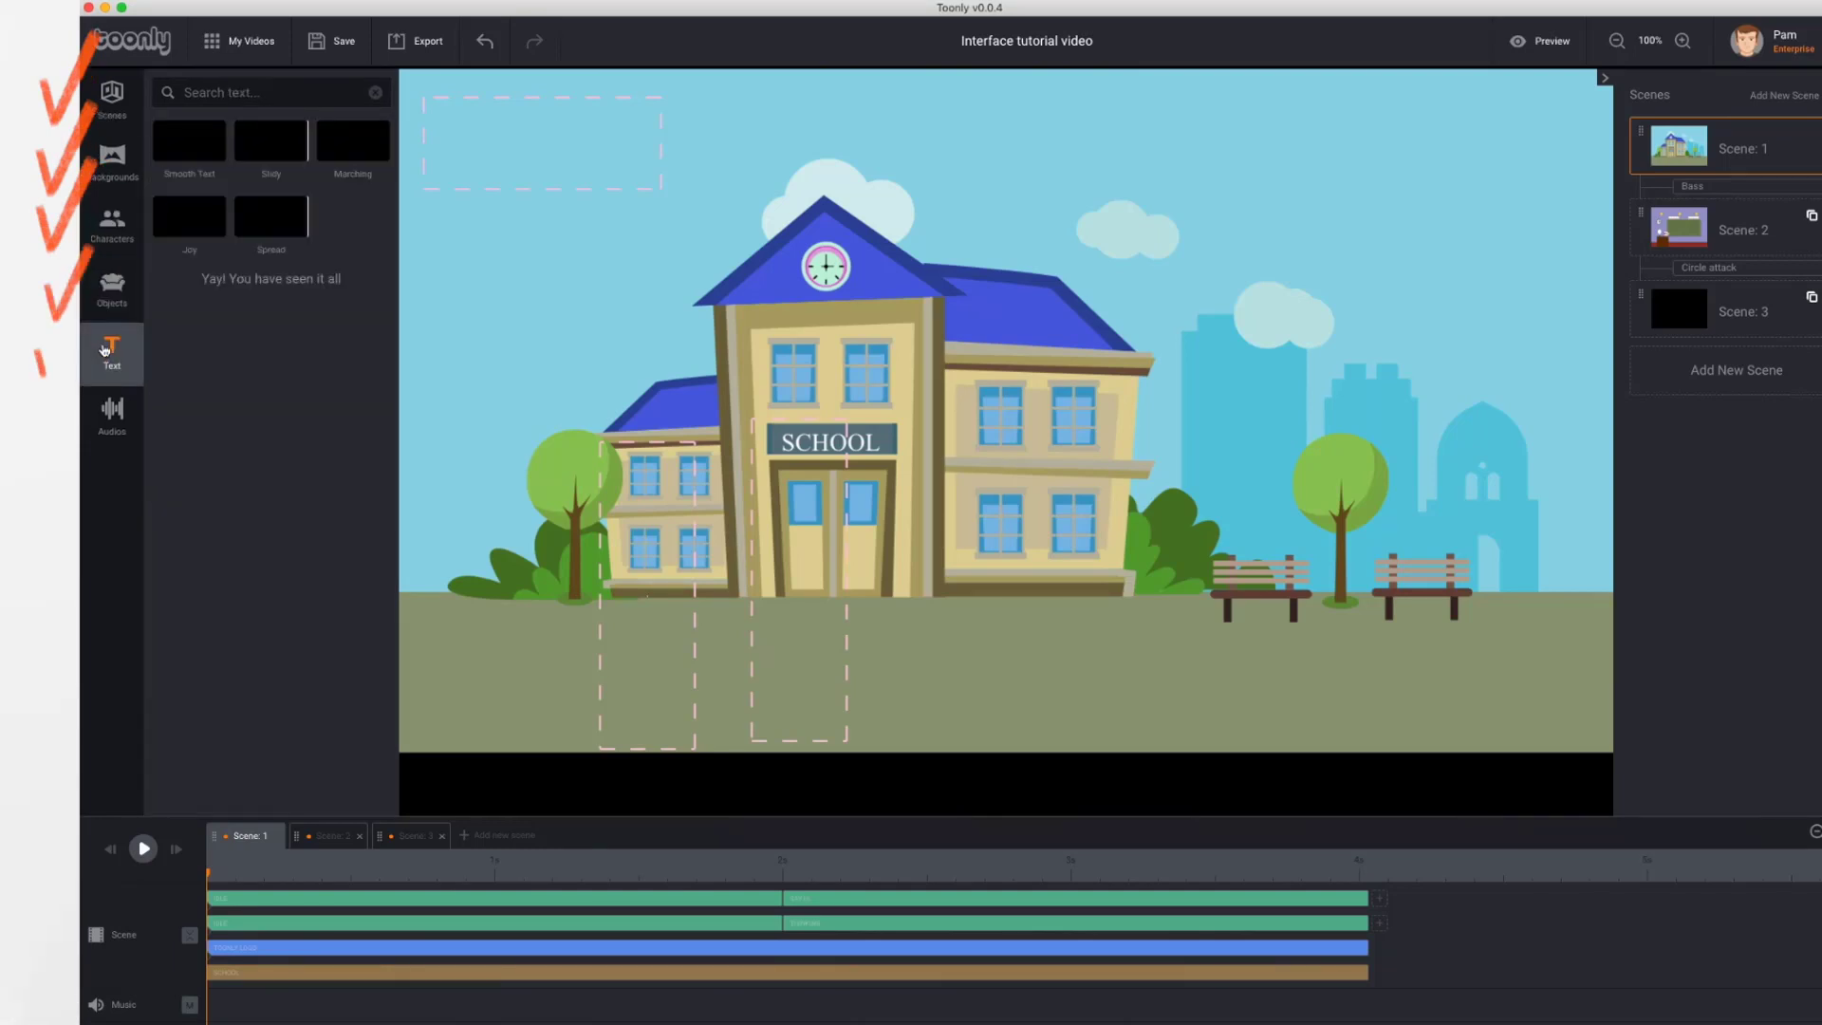
pyautogui.click(121, 425)
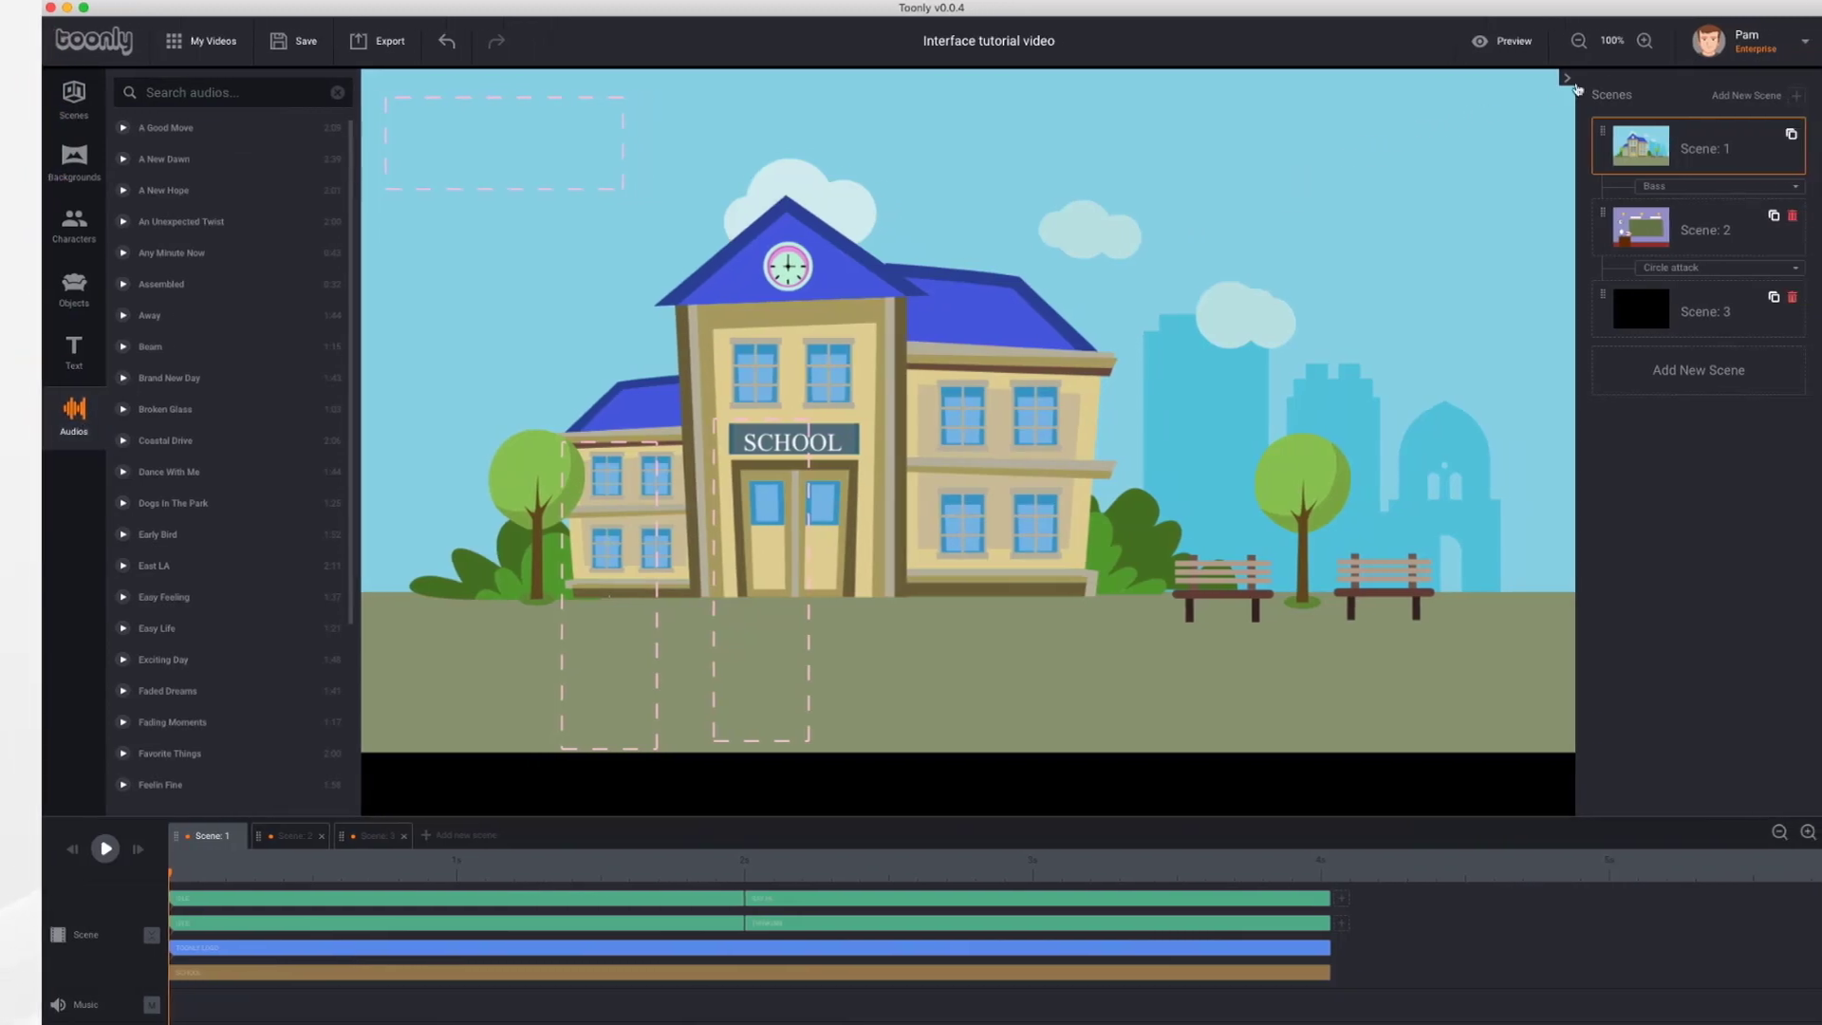
# - Collapse and reopen the list of scenes twice
pyautogui.click(1487, 80)
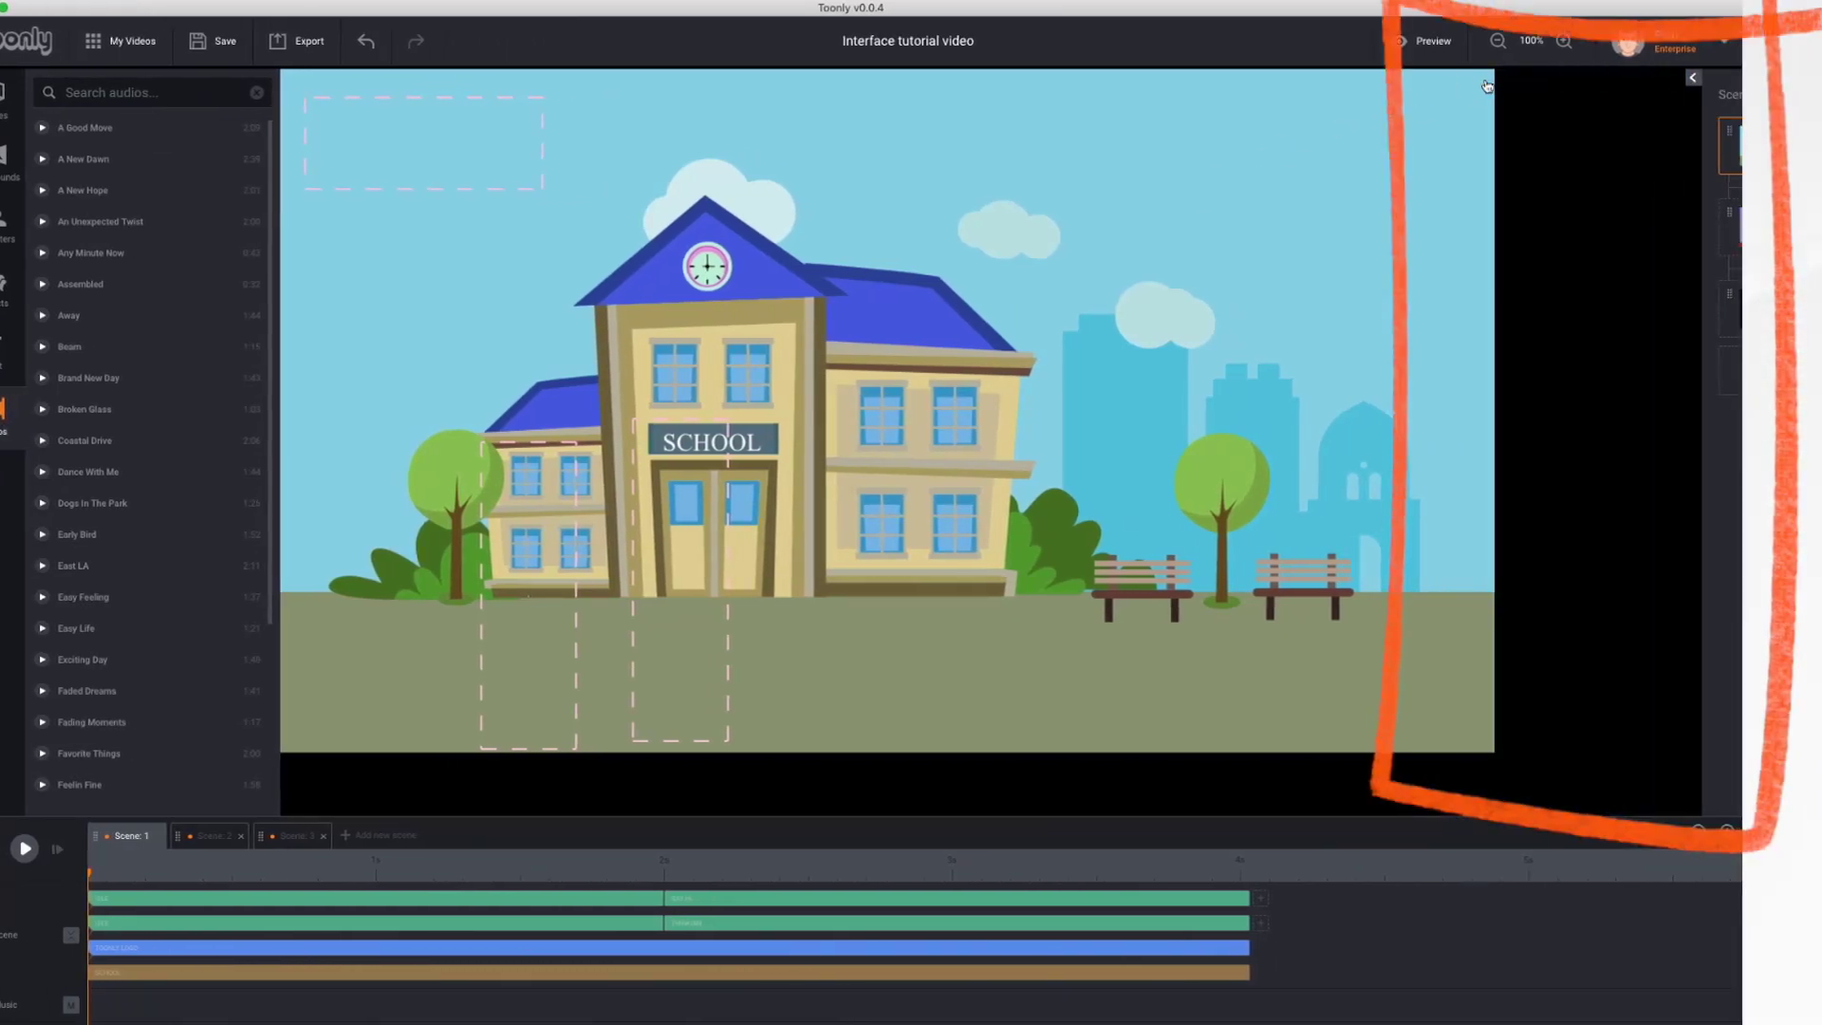
pyautogui.click(1733, 80)
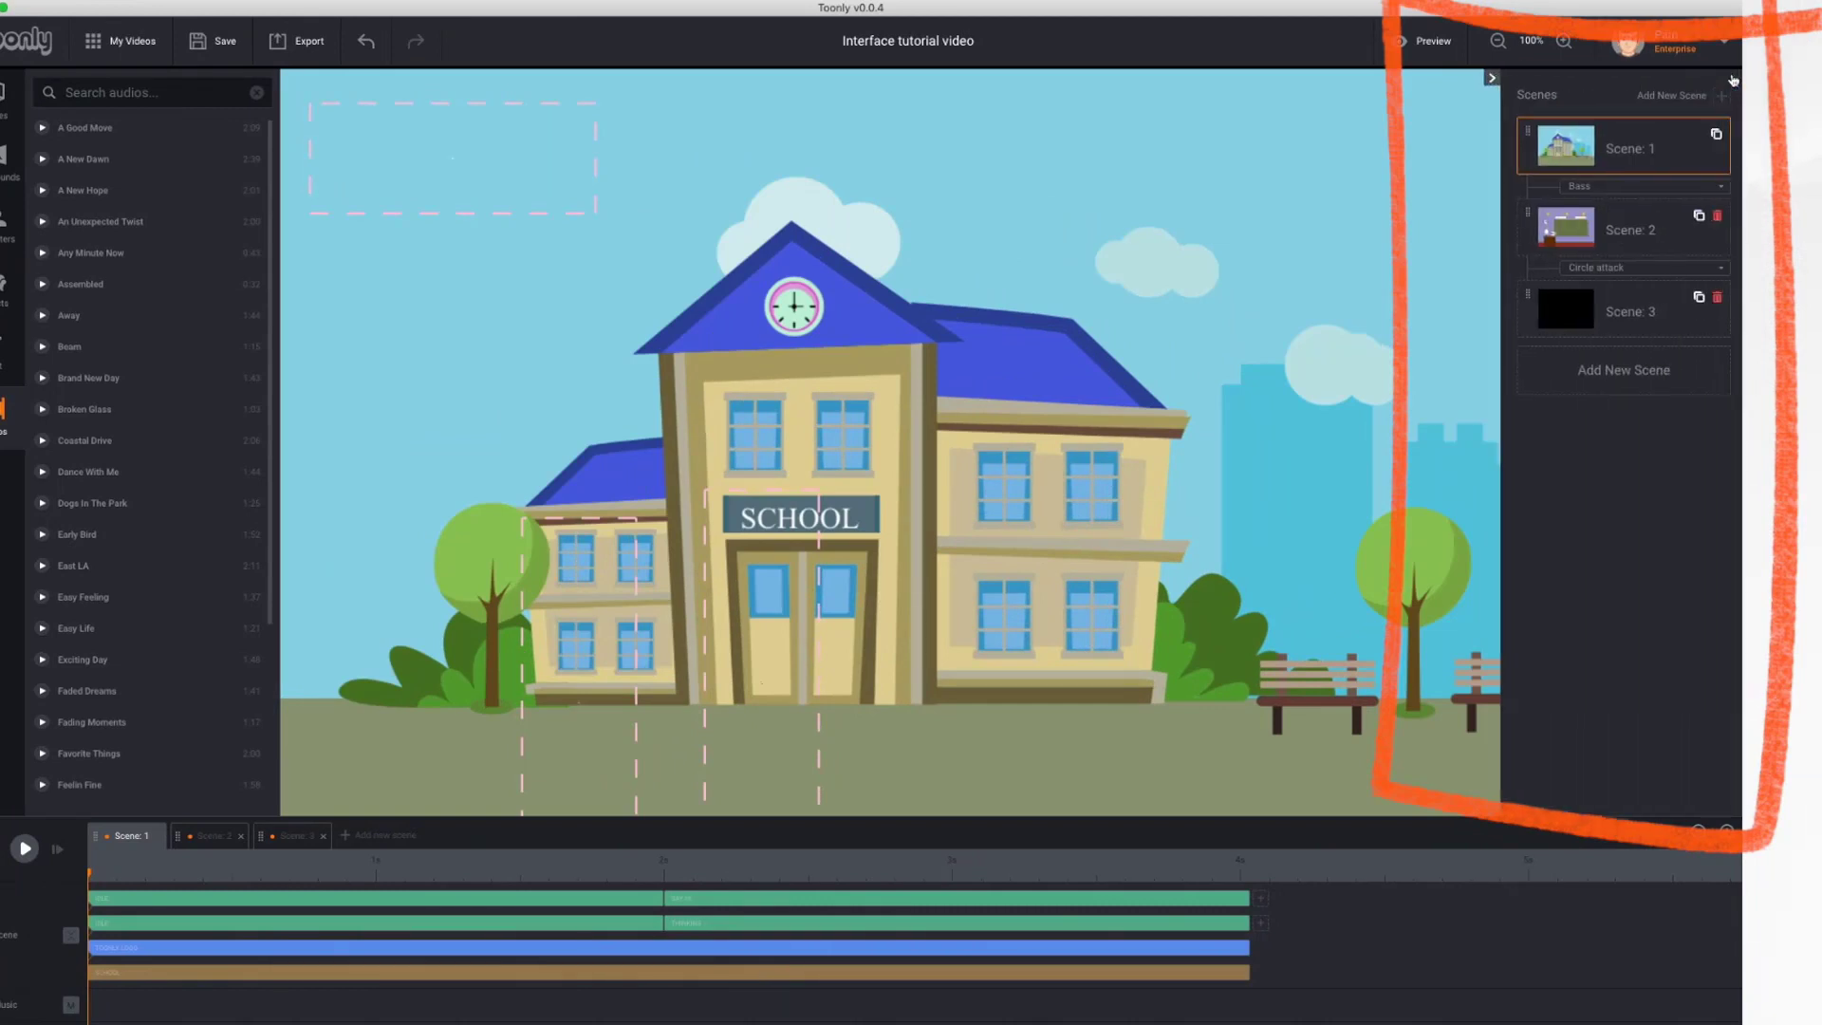
pyautogui.click(1486, 80)
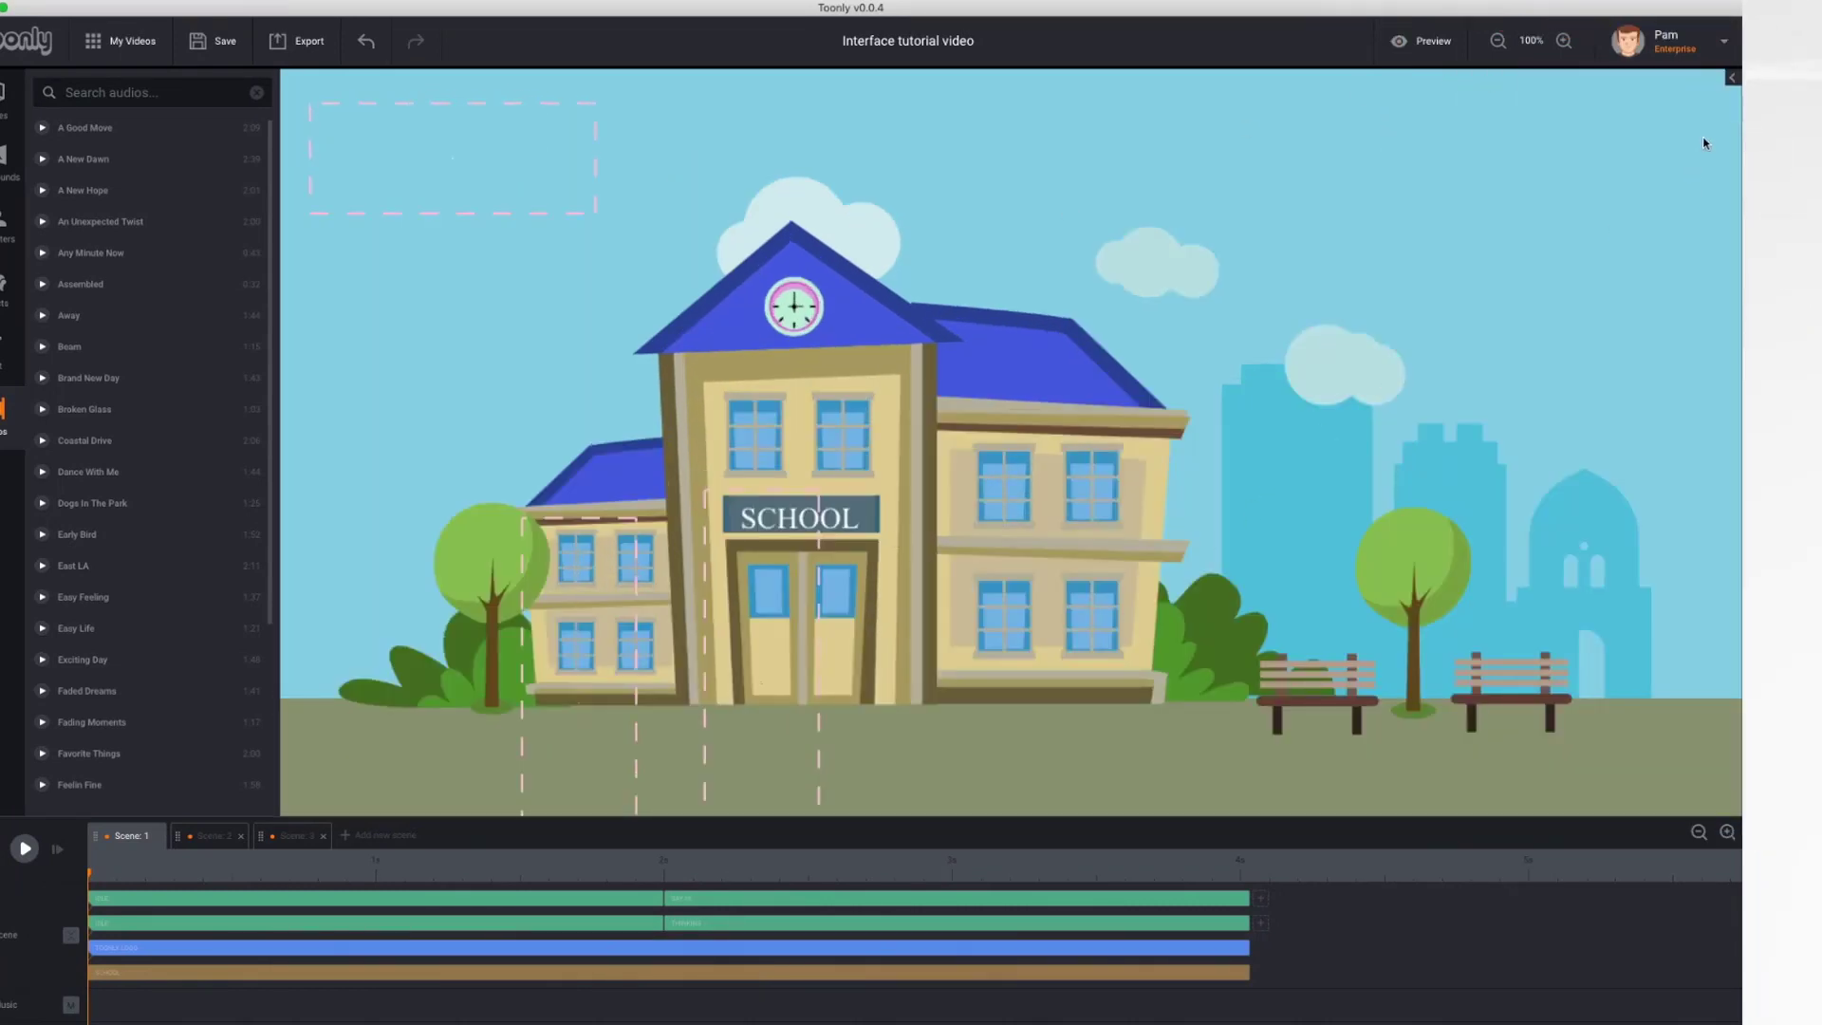
pyautogui.click(1733, 80)
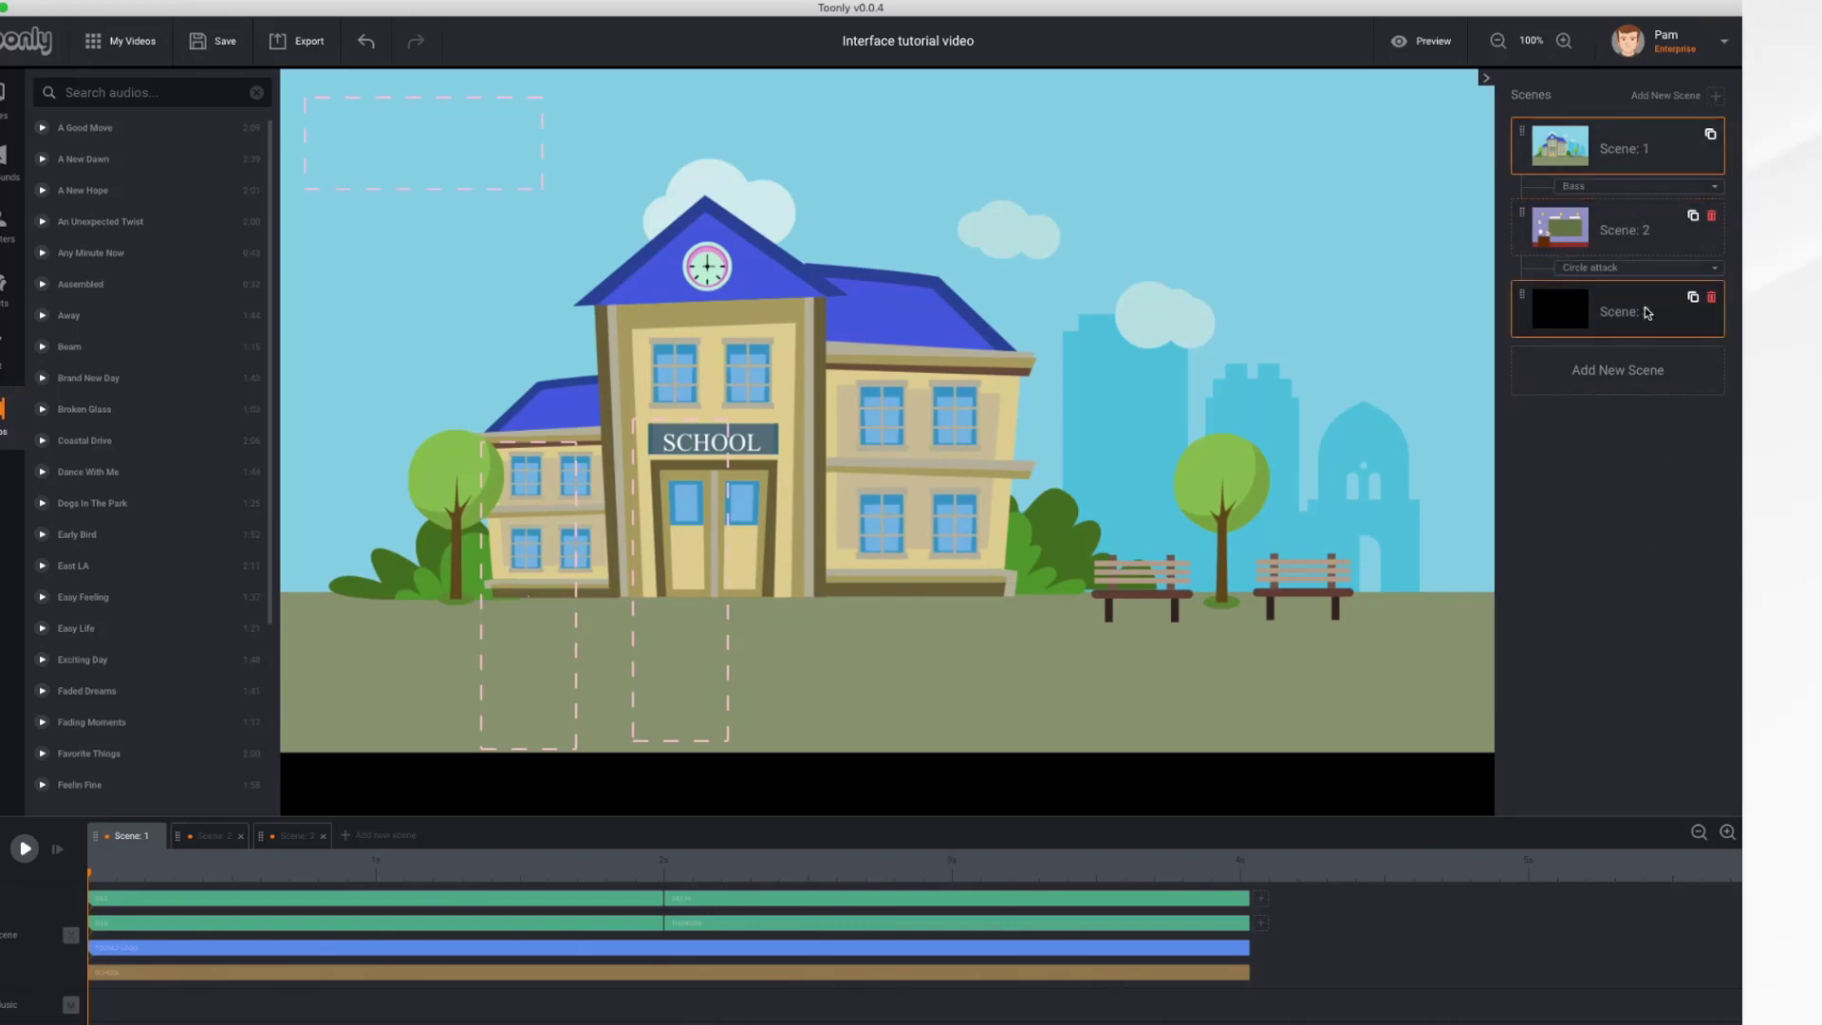
# - Set the transition between scenes 1 and 2 to Arrows right and between scenes 2 and 3 to Collapsing circles
pyautogui.click(1663, 187)
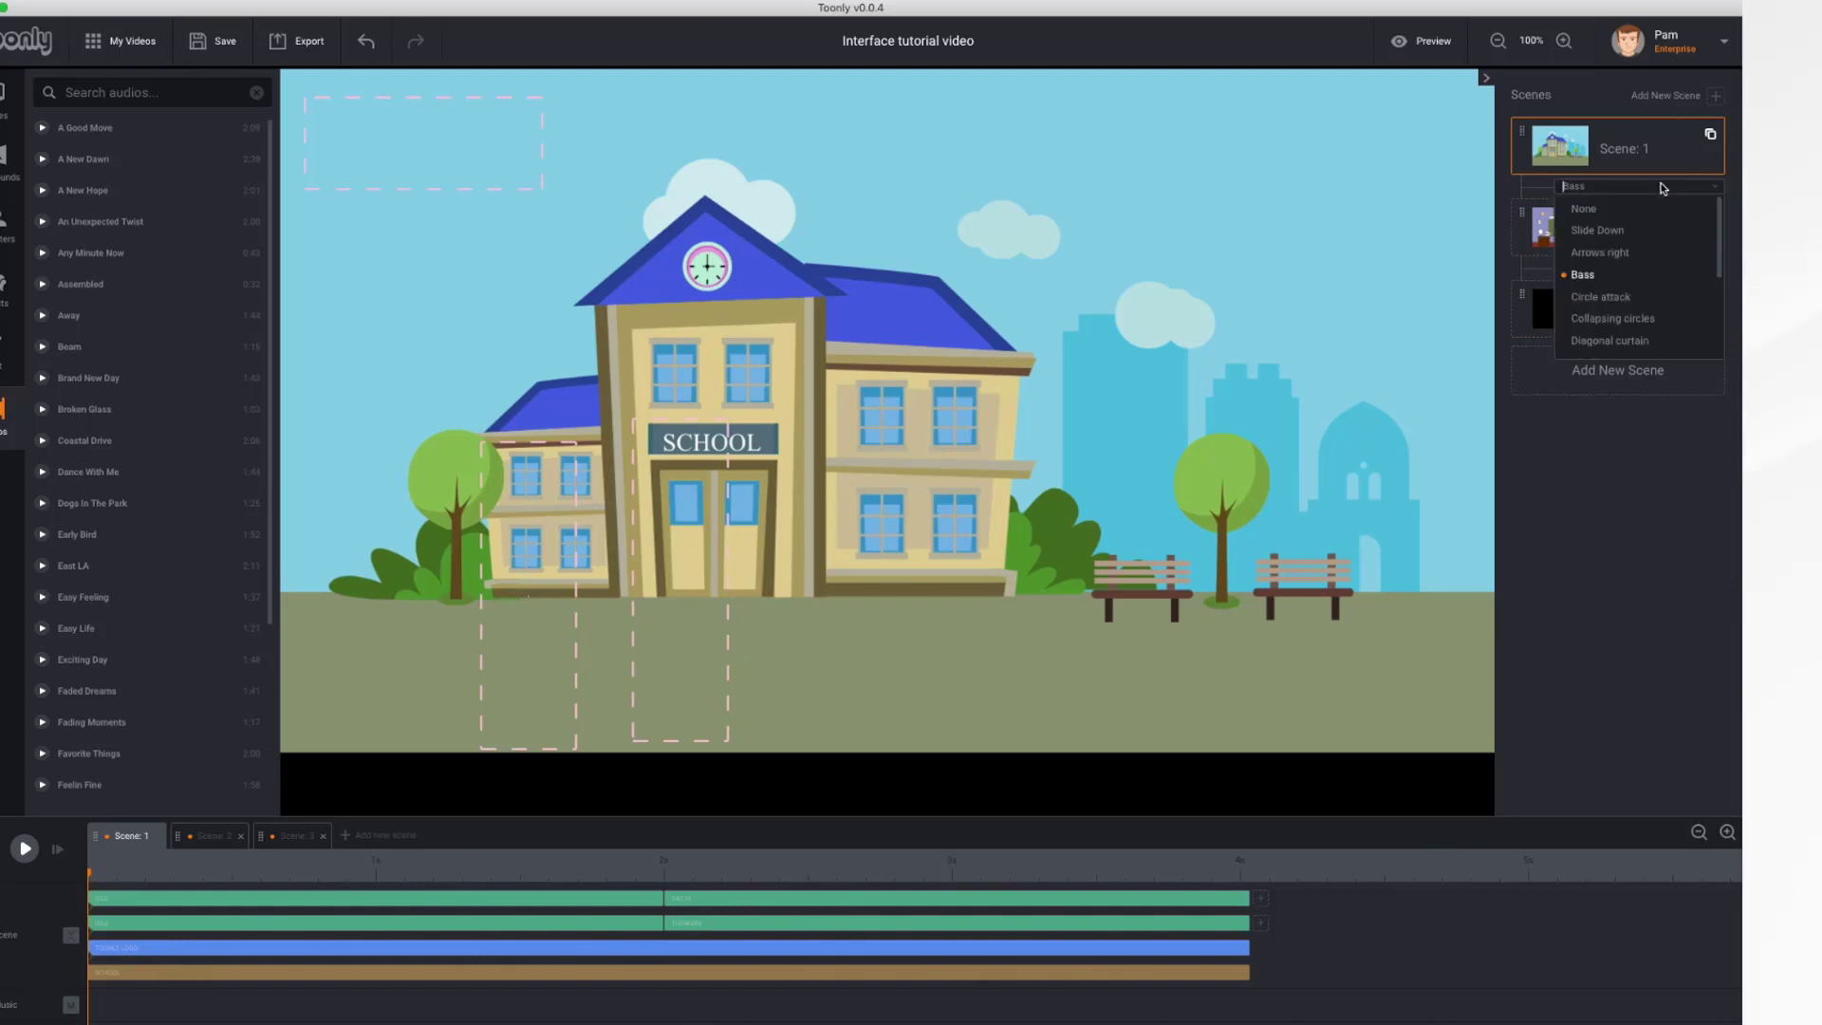
pyautogui.click(1618, 252)
pyautogui.click(1673, 271)
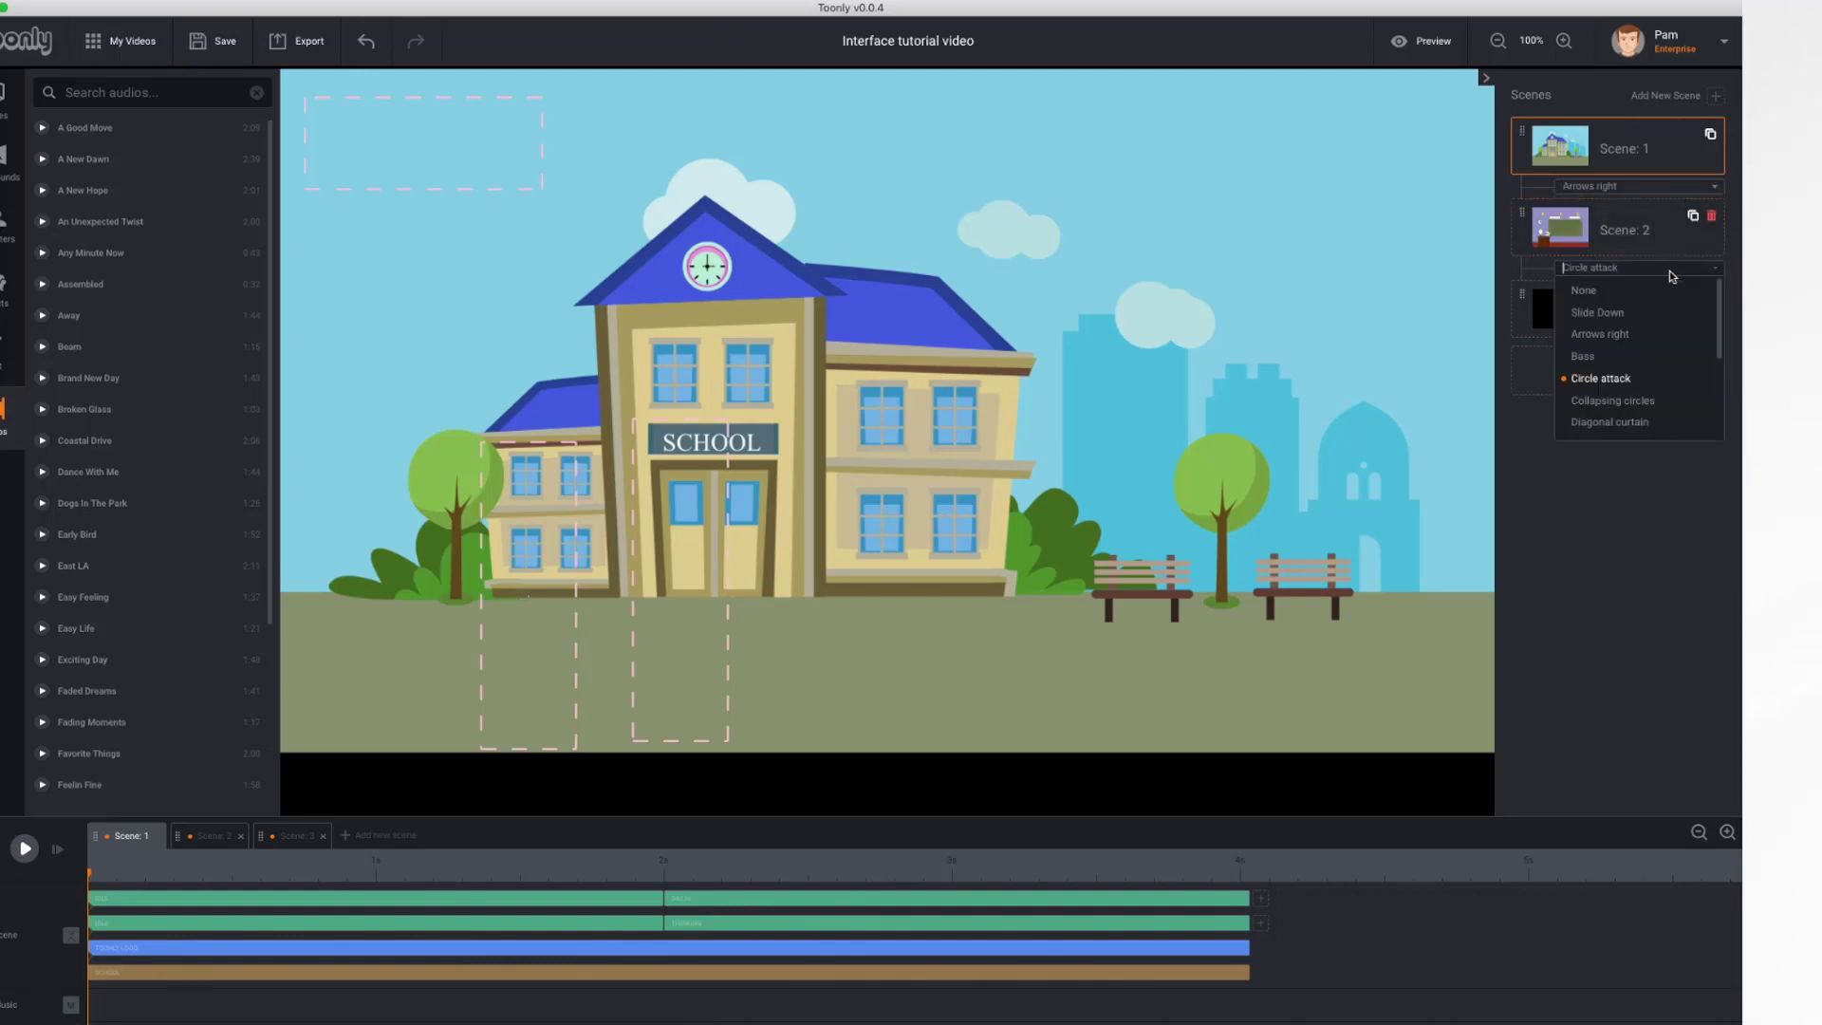
pyautogui.click(1620, 402)
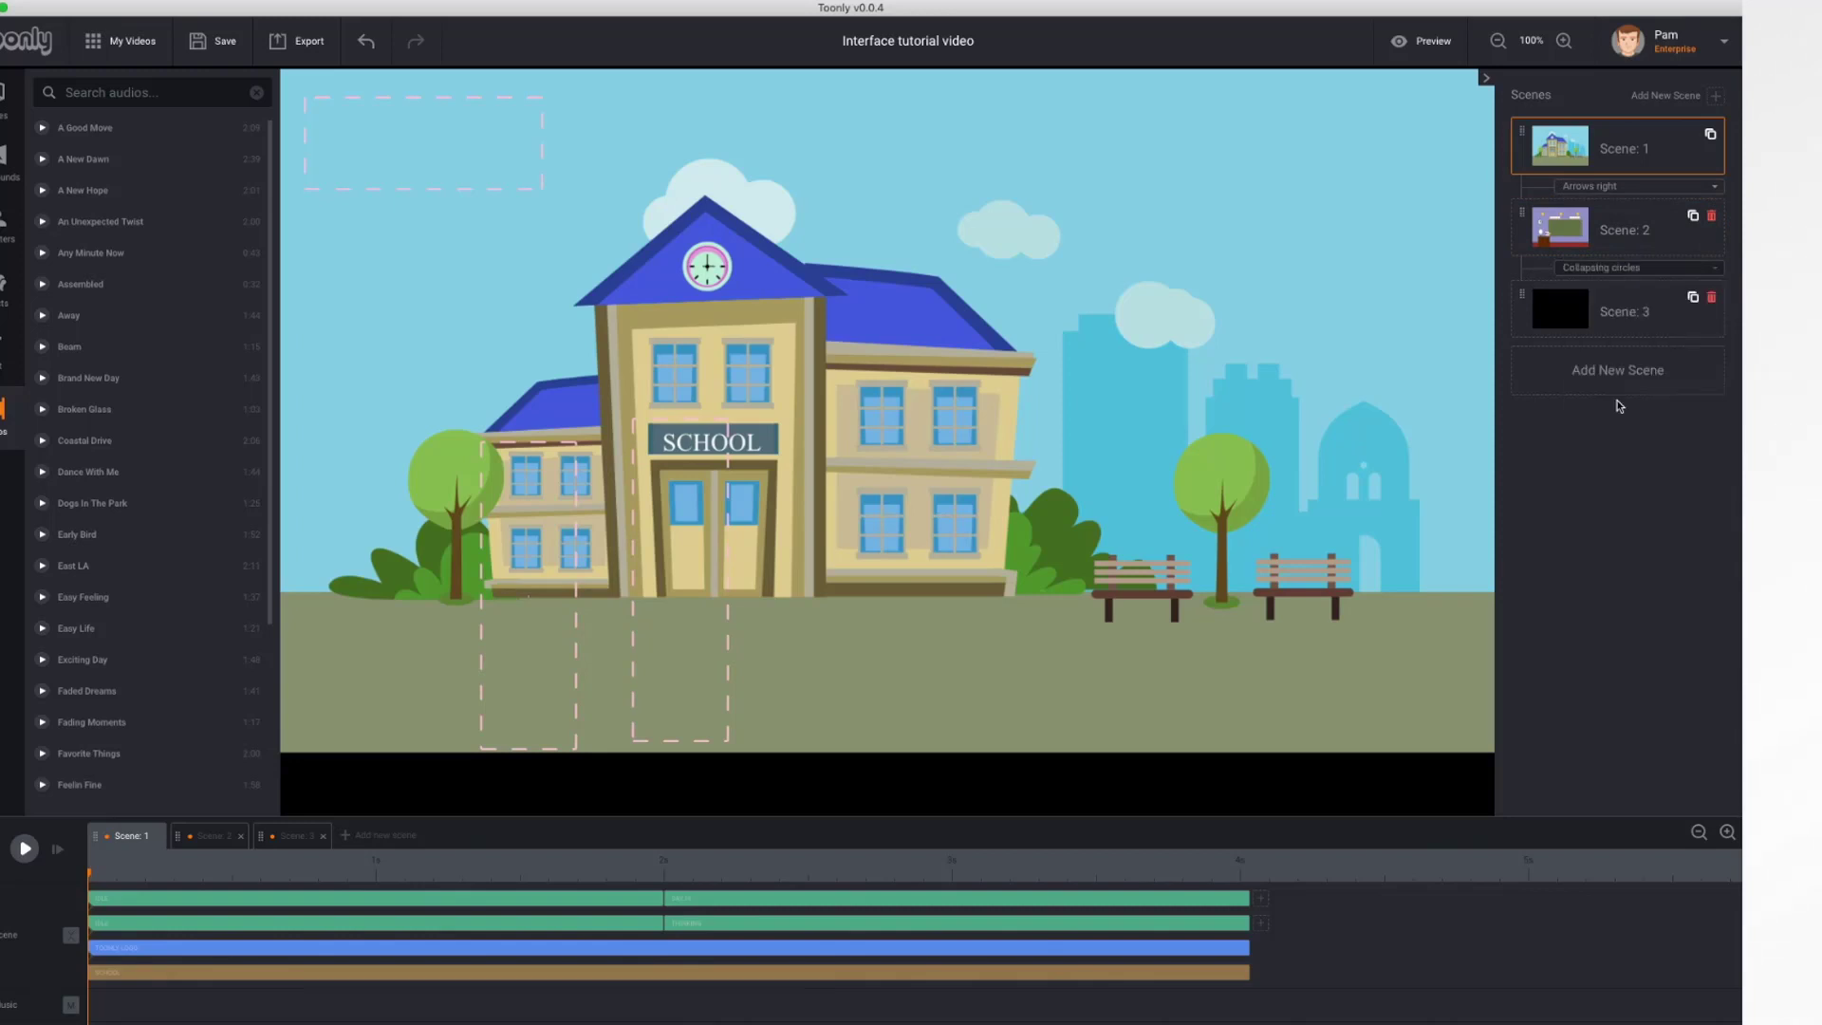
# - Rename the three scenes, in order, to Opening, Classroom and Closing
pyautogui.click(1674, 147)
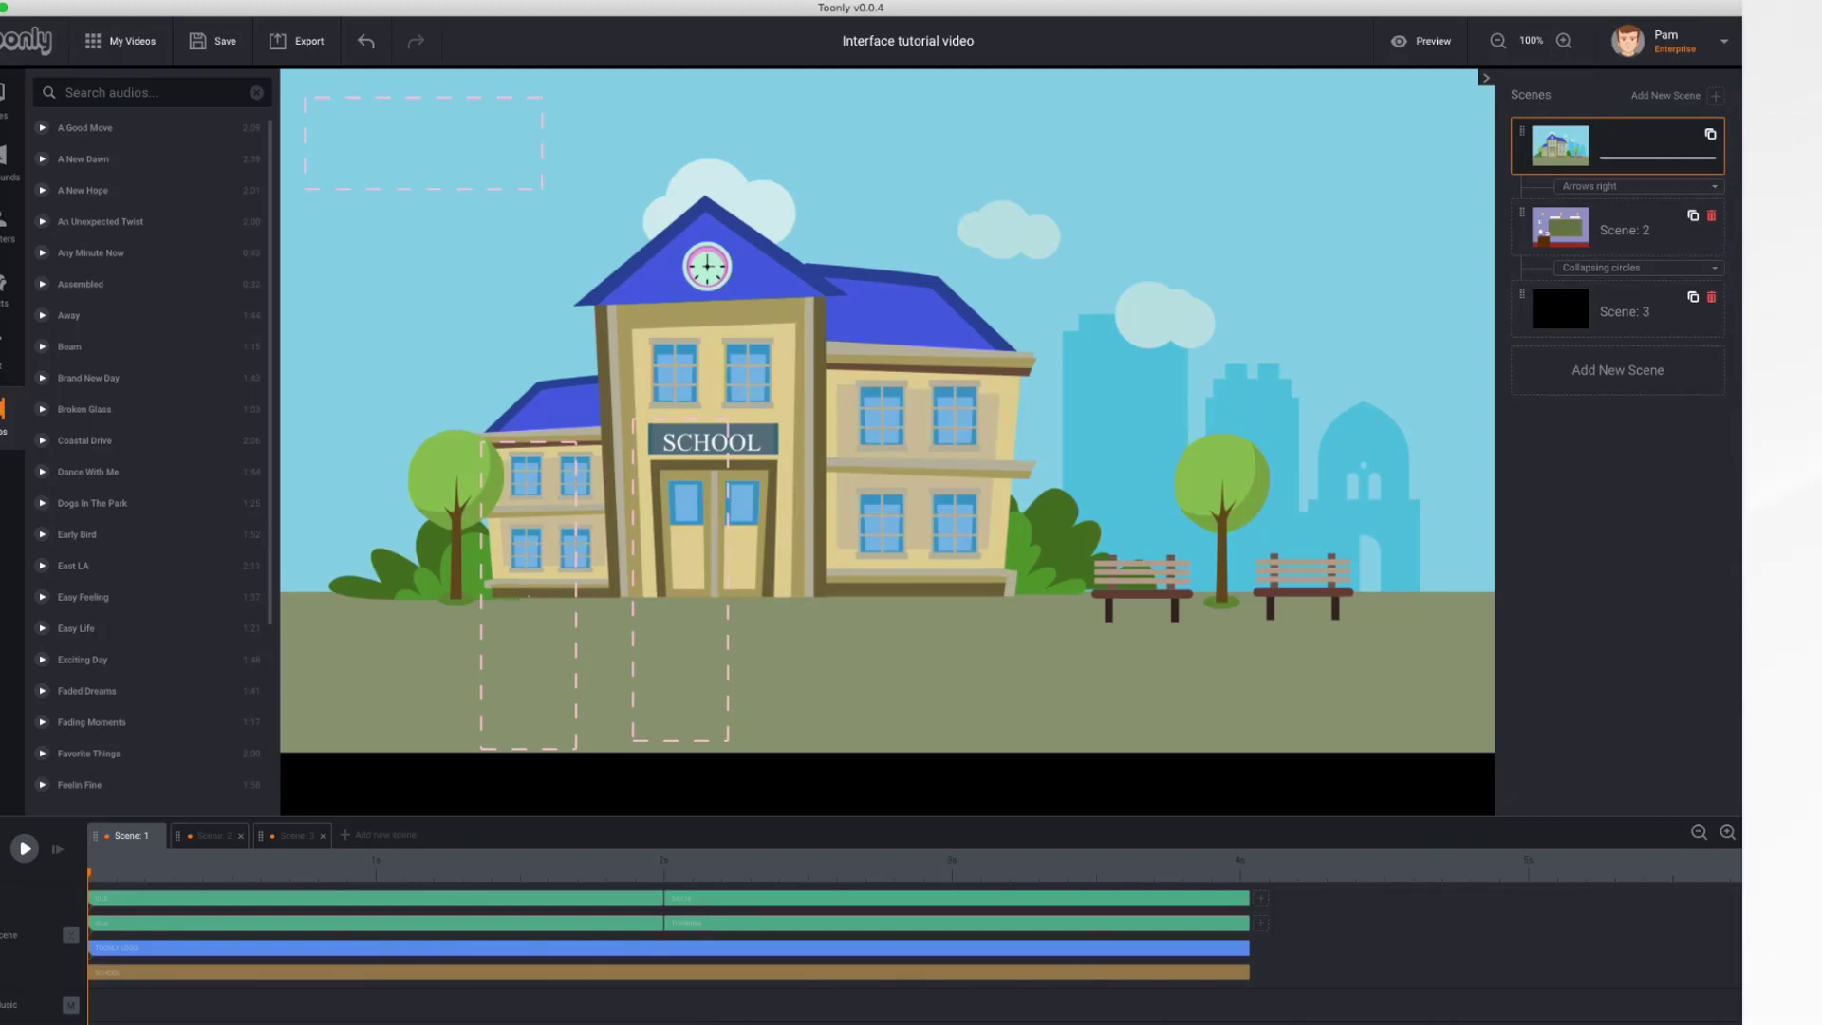
pyautogui.click(1678, 229)
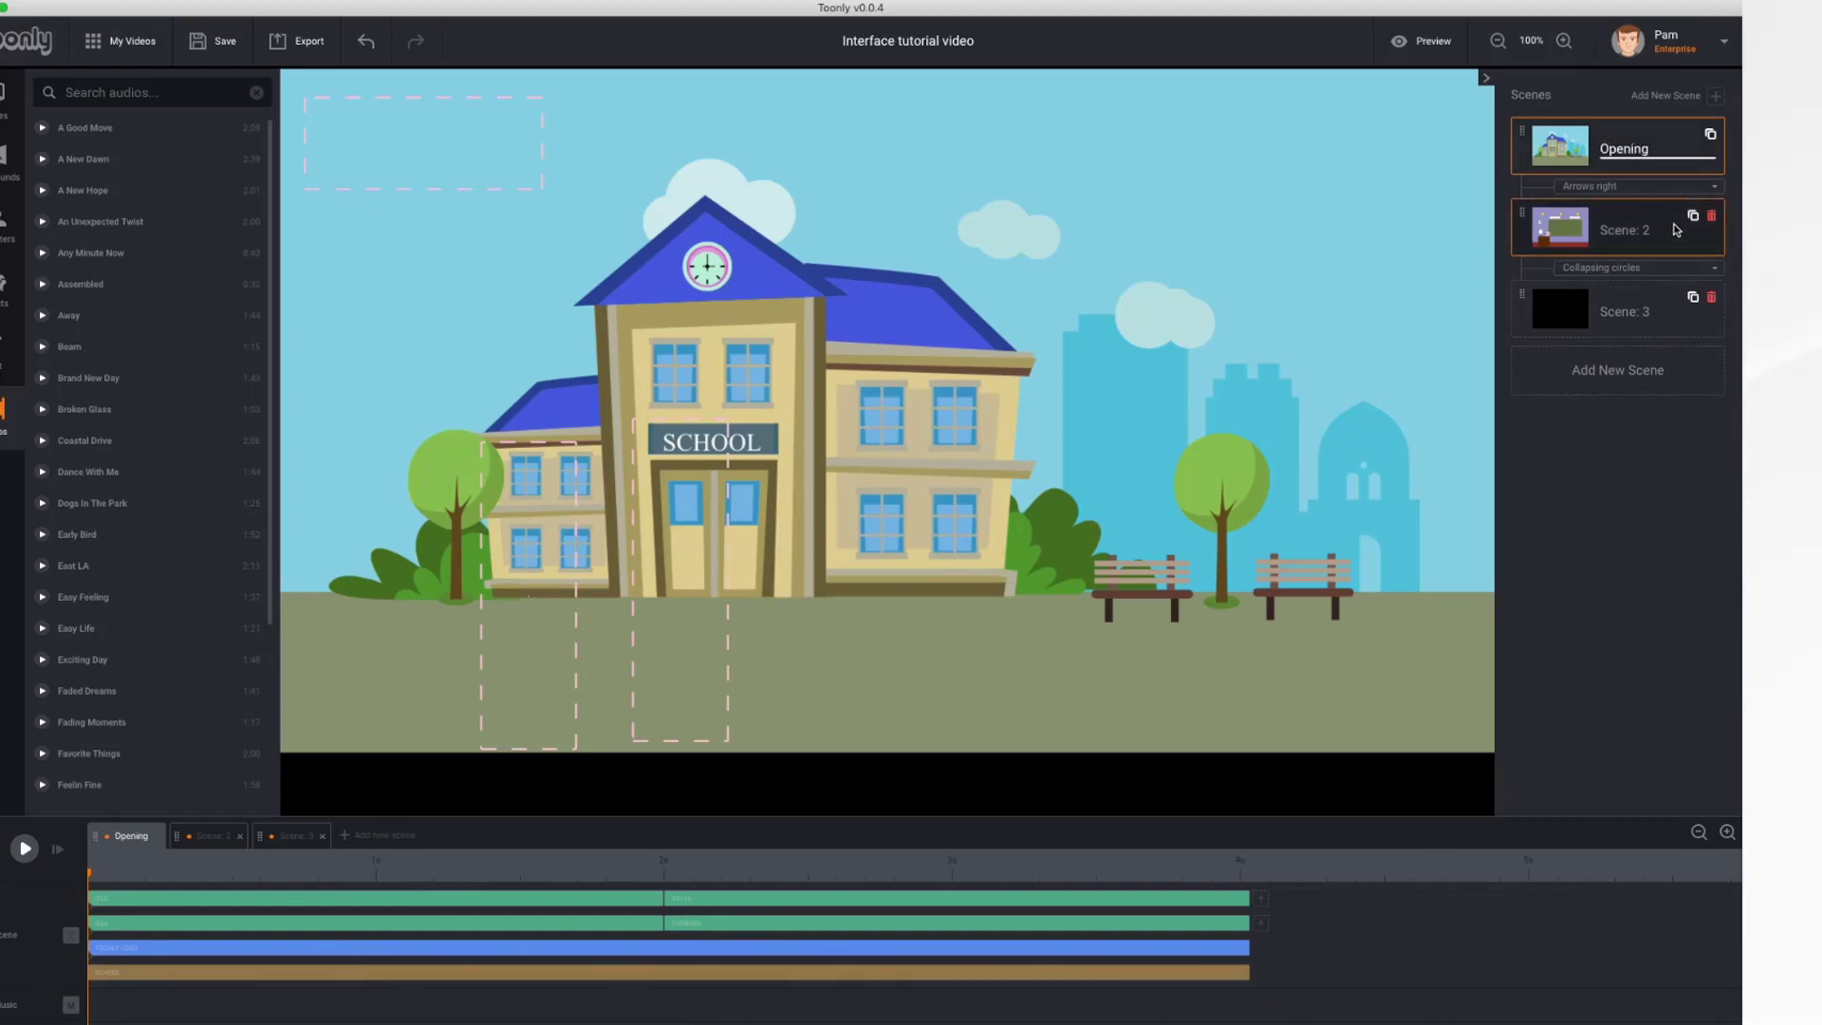
pyautogui.click(1645, 232)
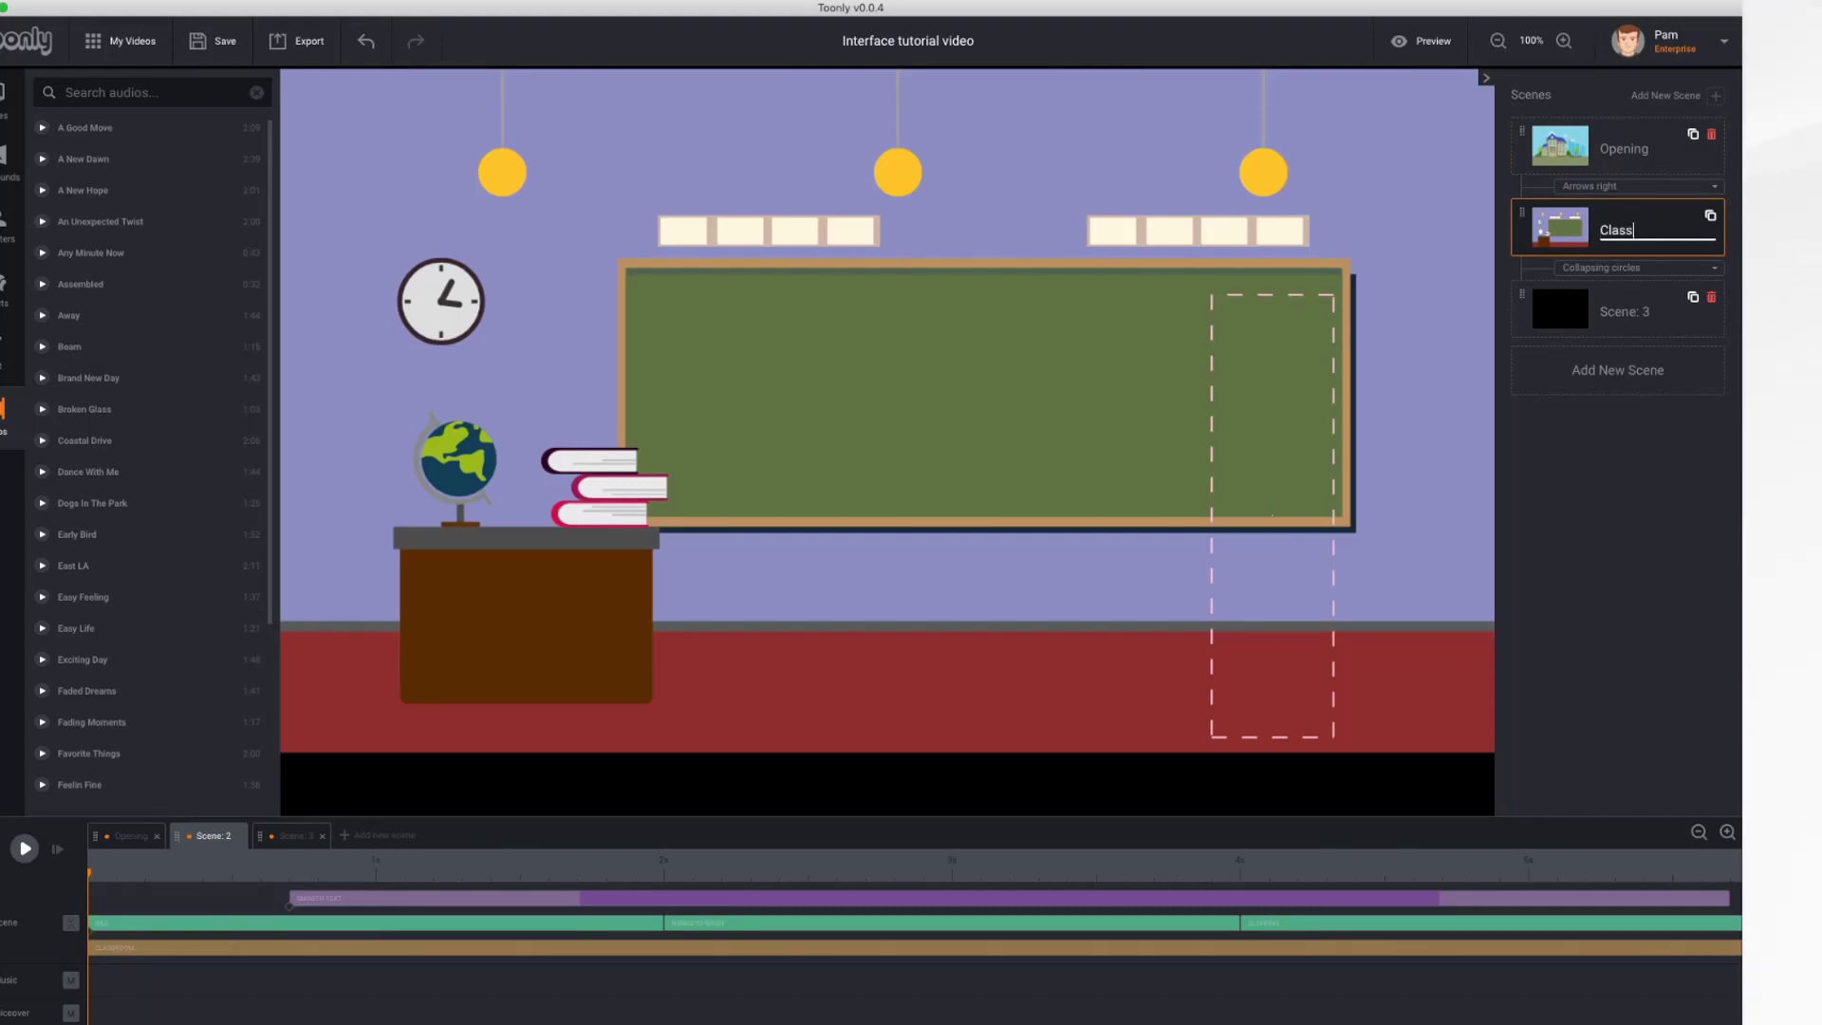
pyautogui.click(1652, 312)
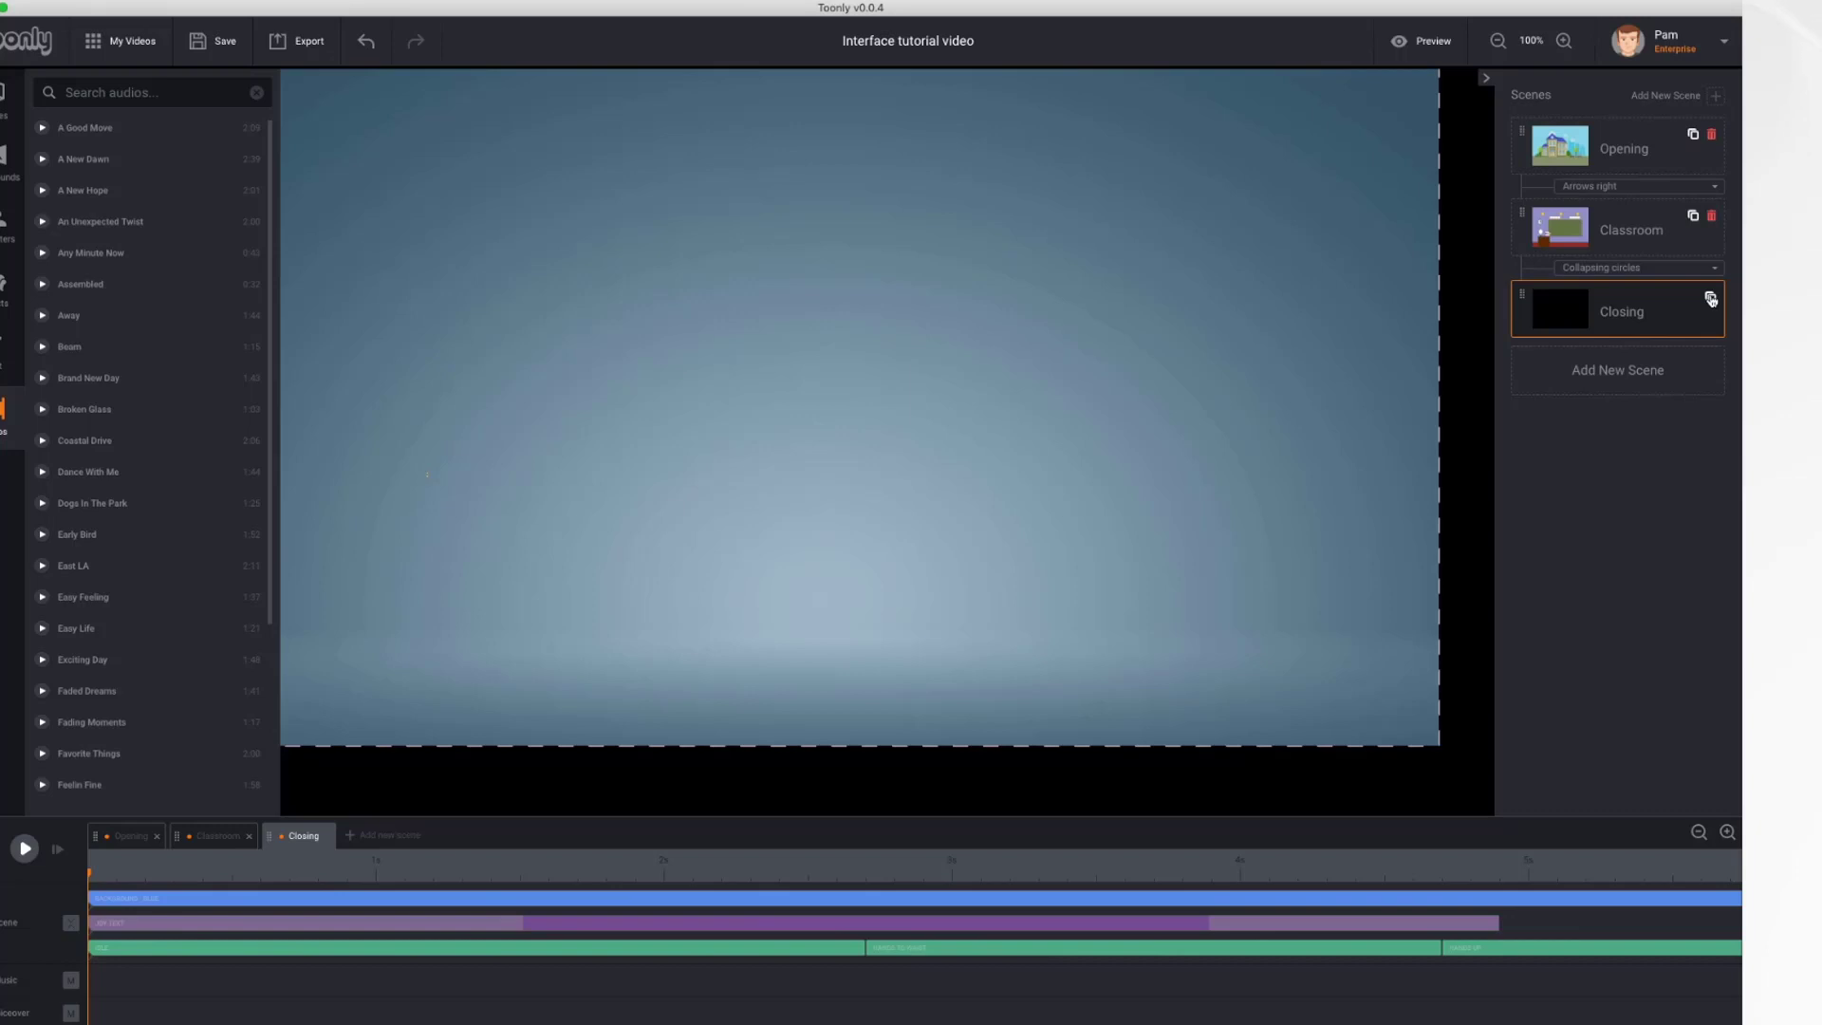
# - Duplicate the Closing scene and delete the copy
pyautogui.click(1711, 300)
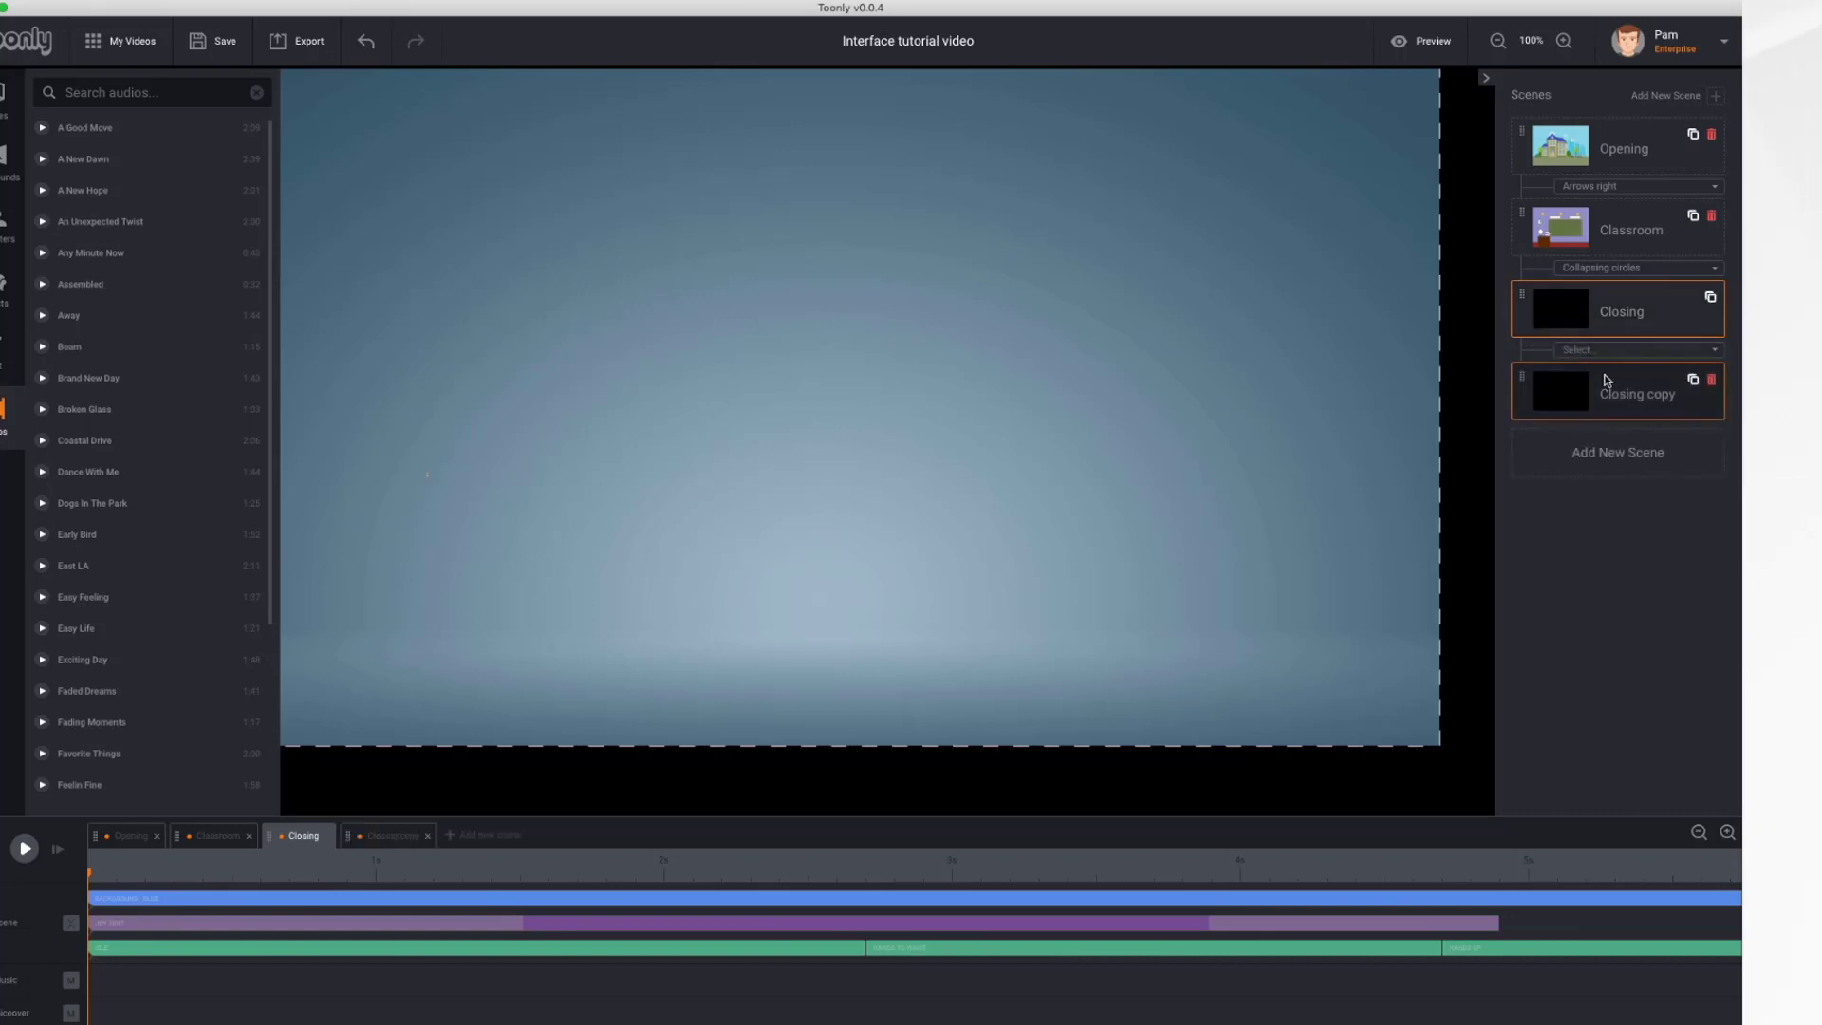
pyautogui.click(1713, 382)
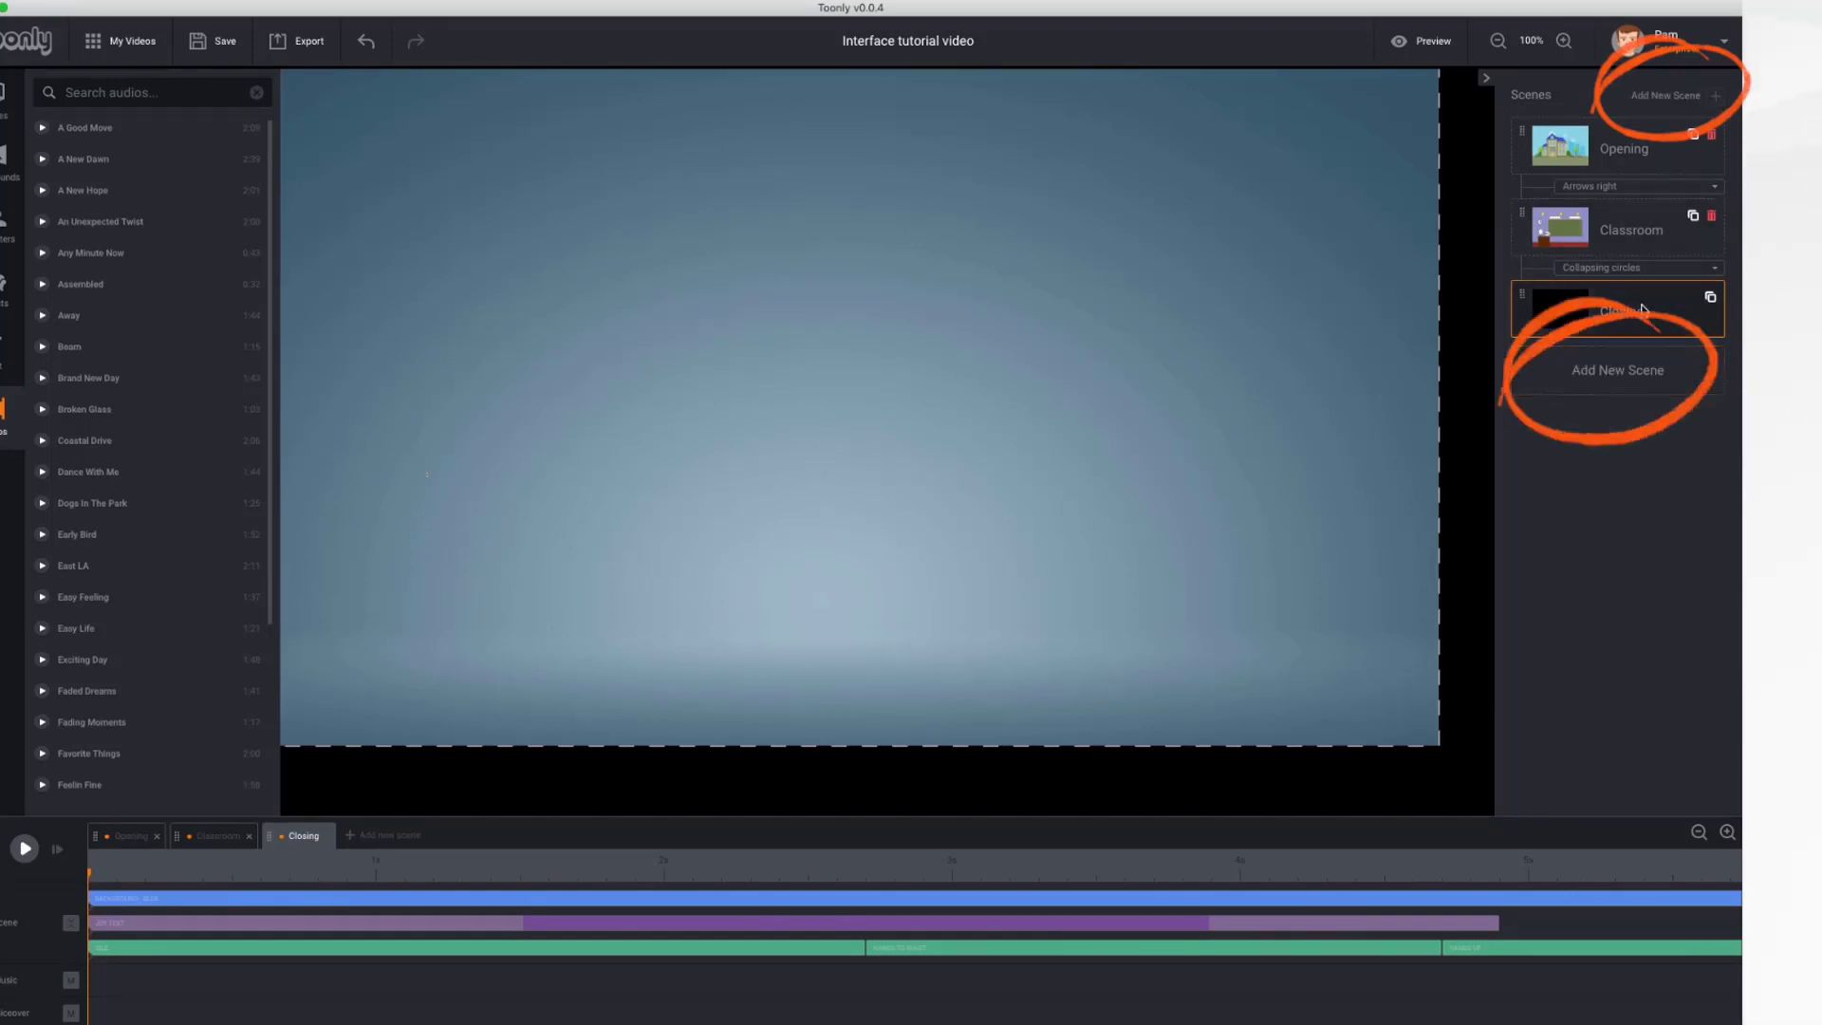
# - Add a new scene at the end and reorder the others to Closing, Classroom, Opening
pyautogui.click(372, 837)
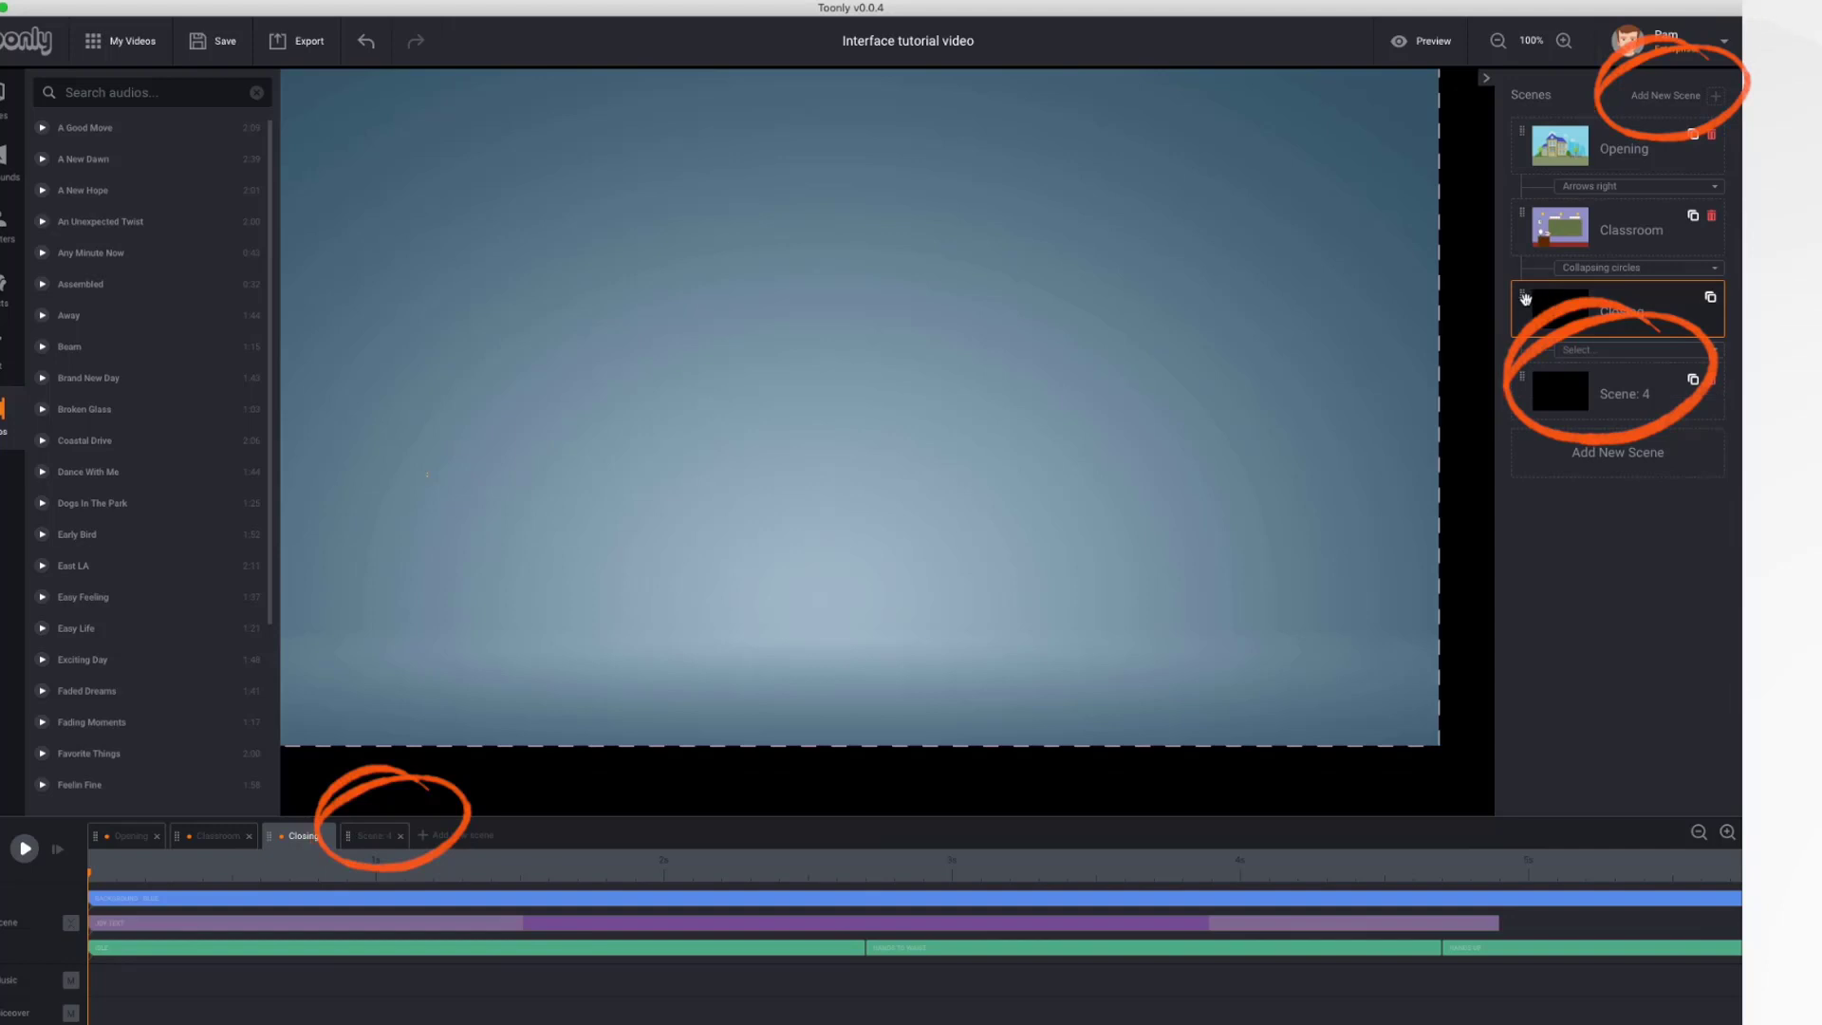
pyautogui.moveTo(1525, 293)
pyautogui.mouseDown()
pyautogui.moveTo(1529, 152)
pyautogui.moveTo(1517, 284)
pyautogui.moveTo(1525, 211)
pyautogui.mouseUp()
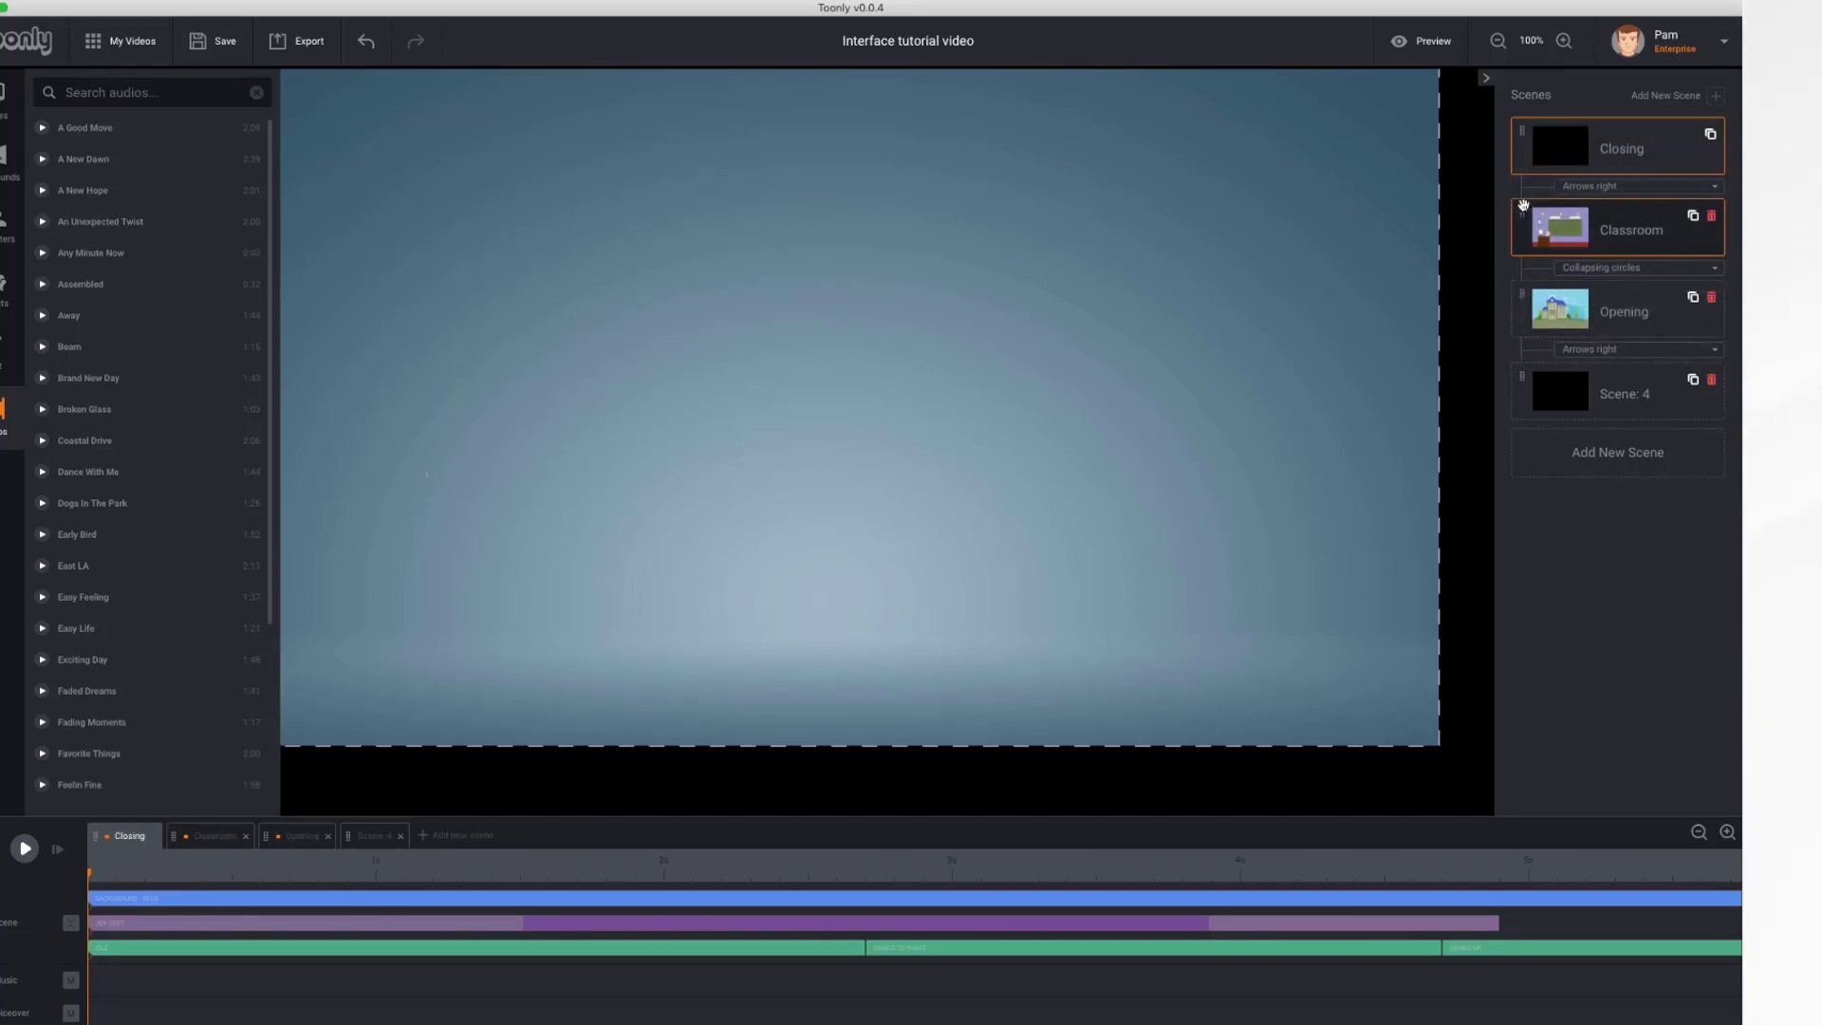
# - Visit the Classroom and Opening scenes and rearrange the scene order to Opening, Classroom, Closing
pyautogui.click(212, 837)
pyautogui.click(305, 838)
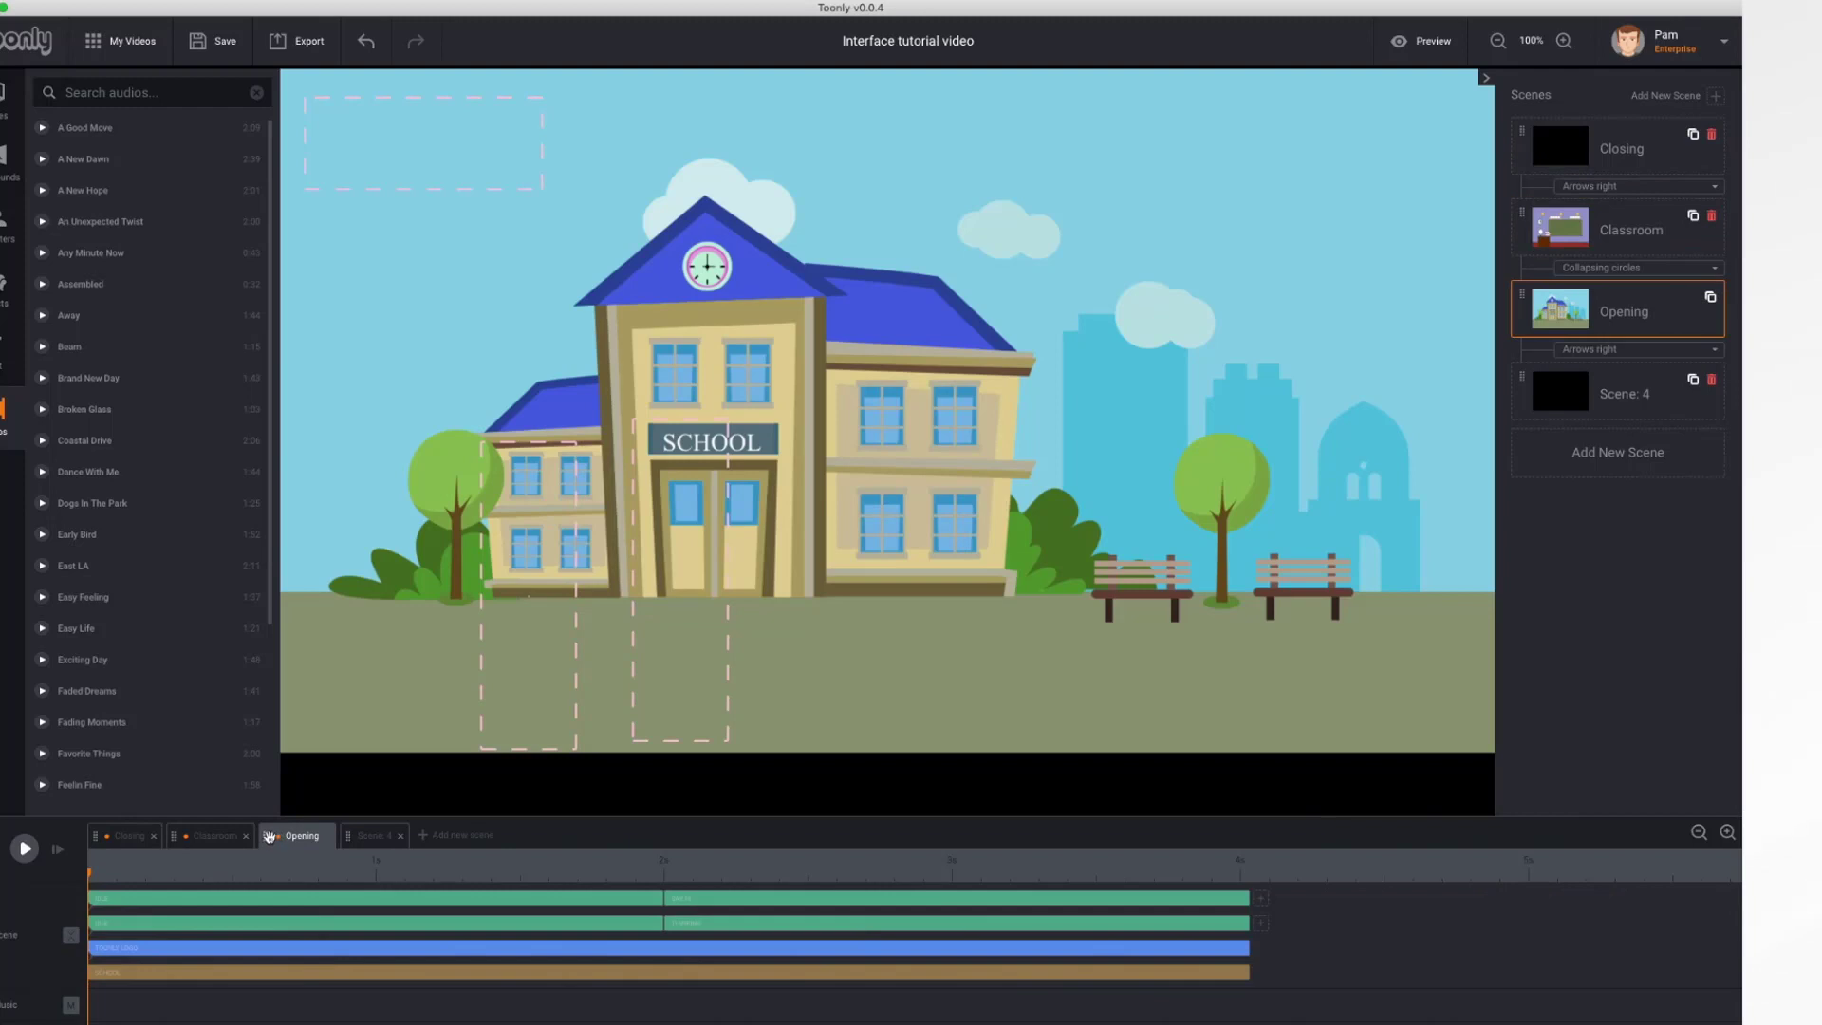
pyautogui.moveTo(269, 837)
pyautogui.mouseDown()
pyautogui.moveTo(103, 839)
pyautogui.moveTo(278, 844)
pyautogui.mouseUp()
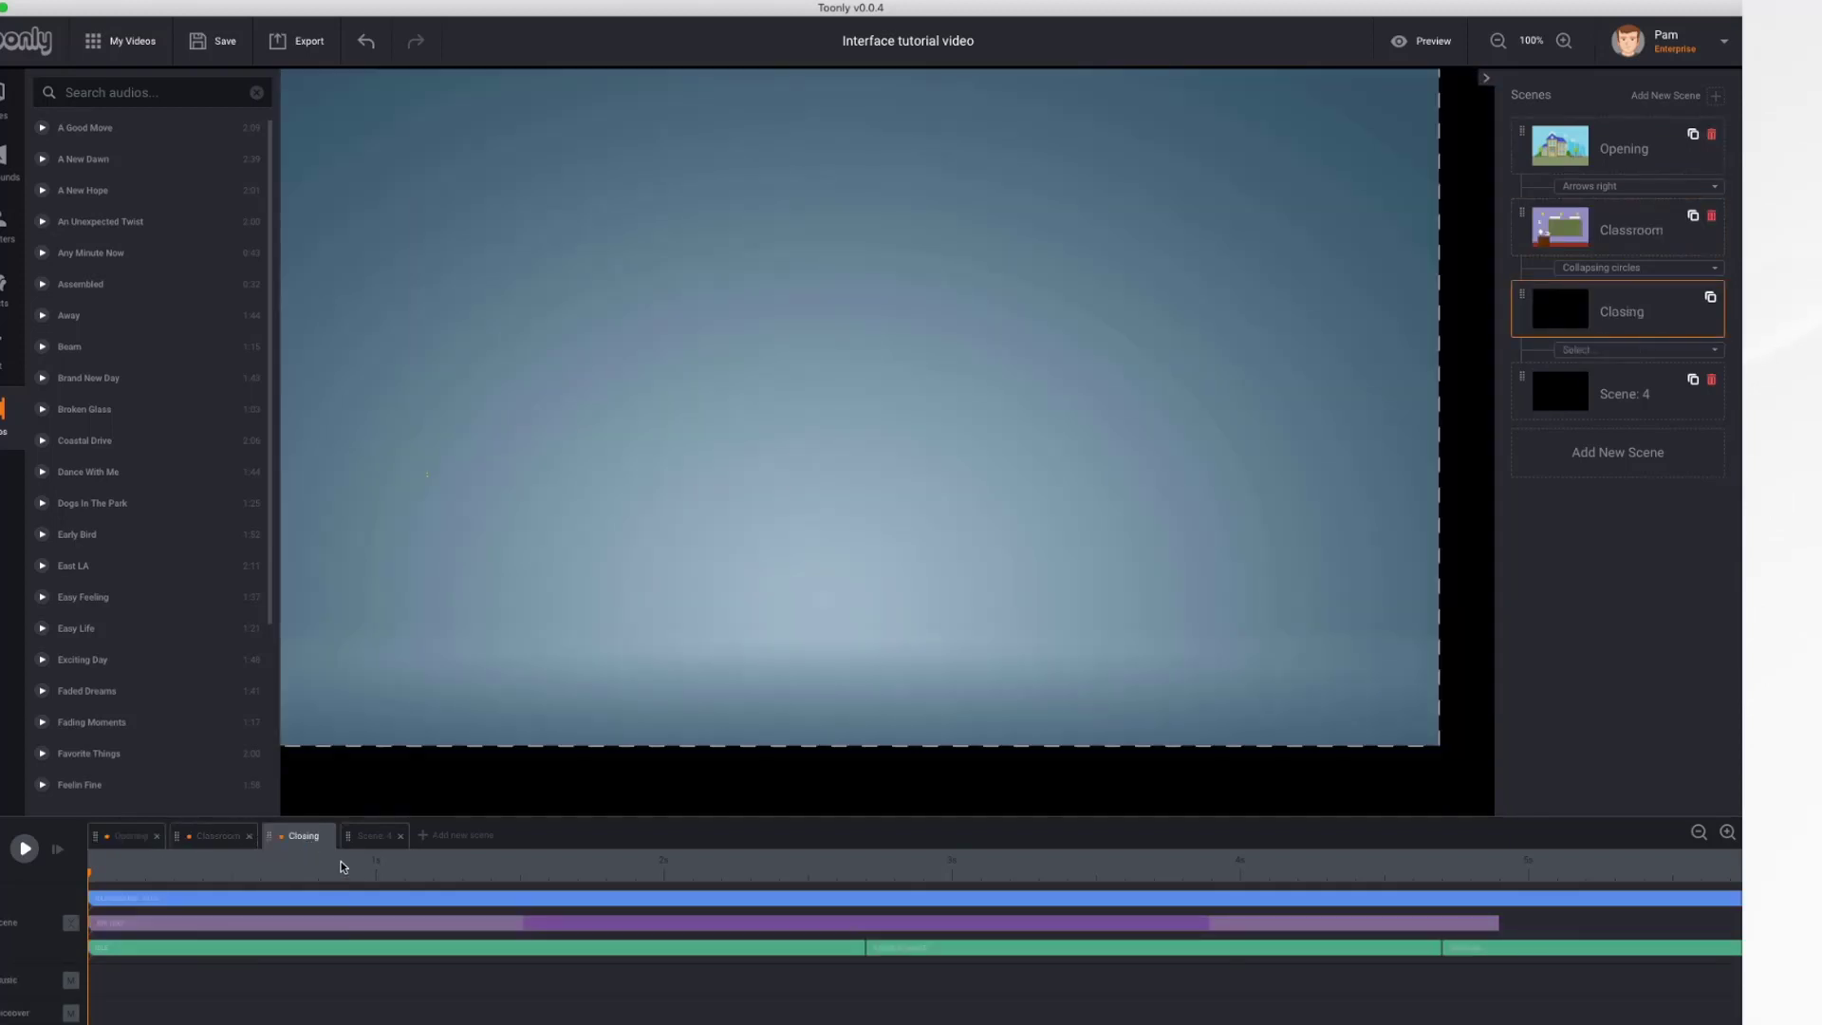
# - Delete Scene 4 and confirm the deletion
pyautogui.click(402, 837)
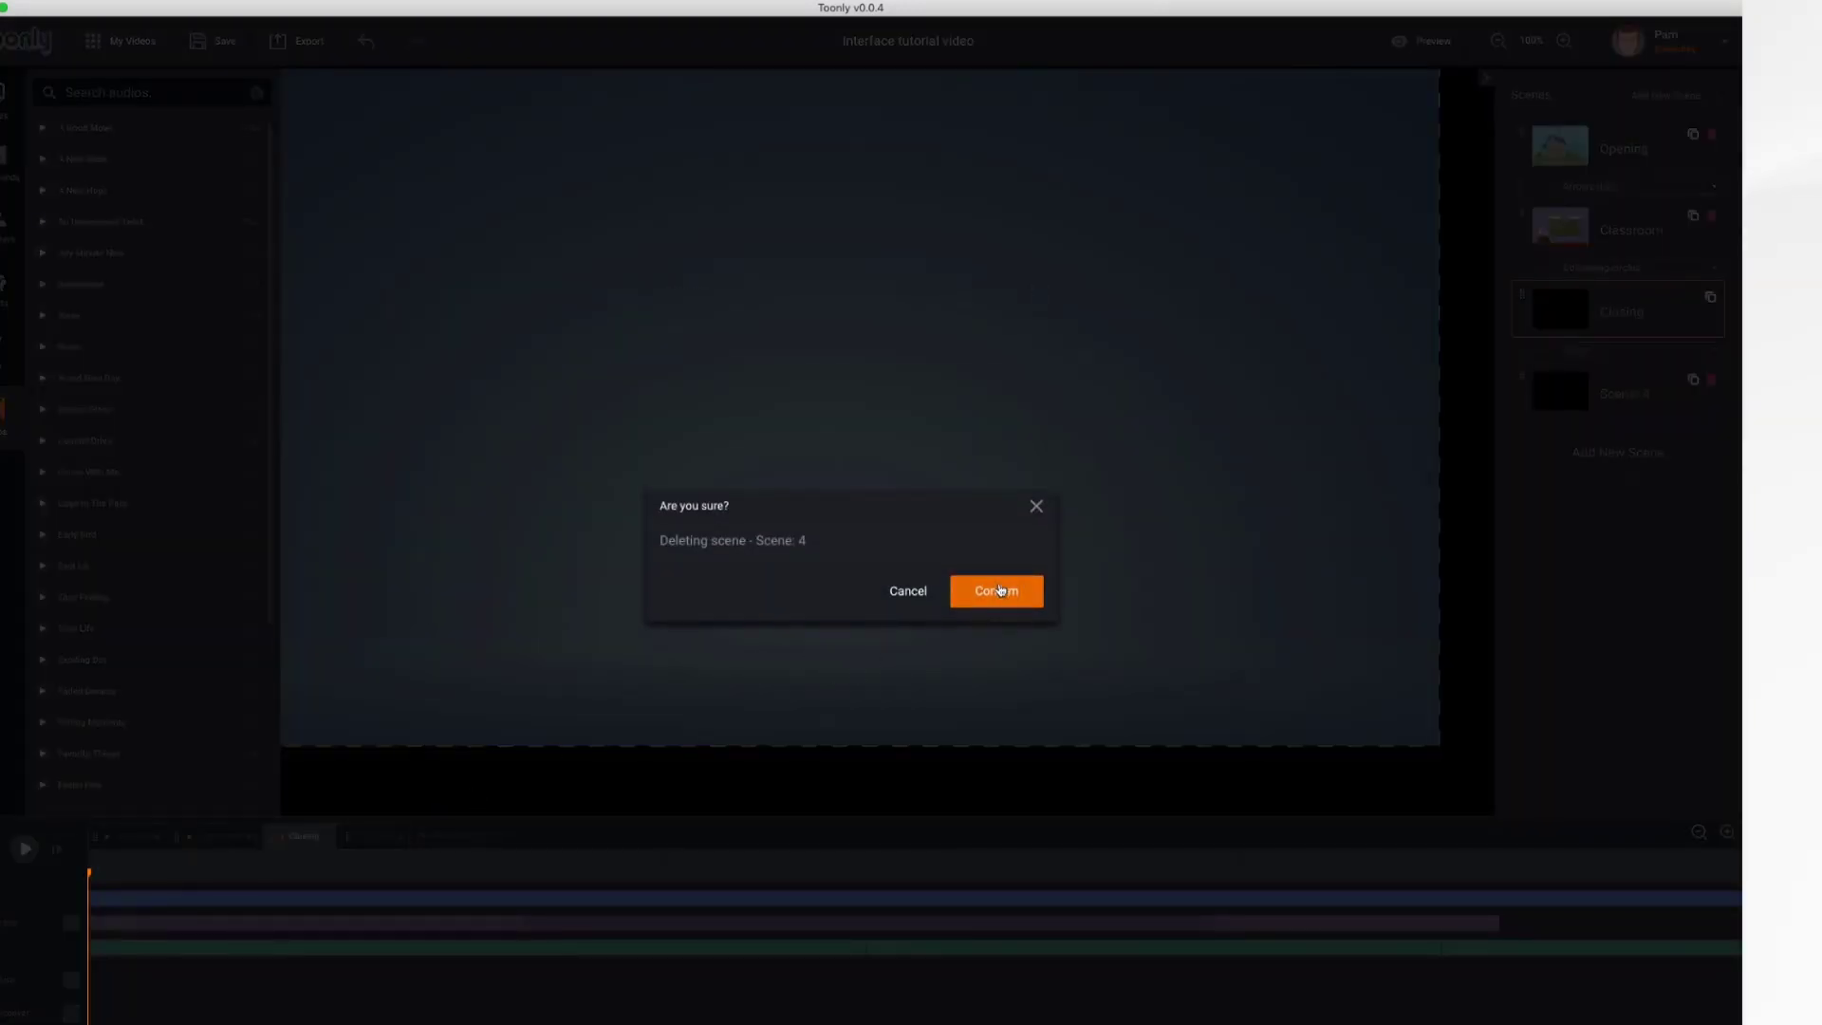
pyautogui.click(997, 592)
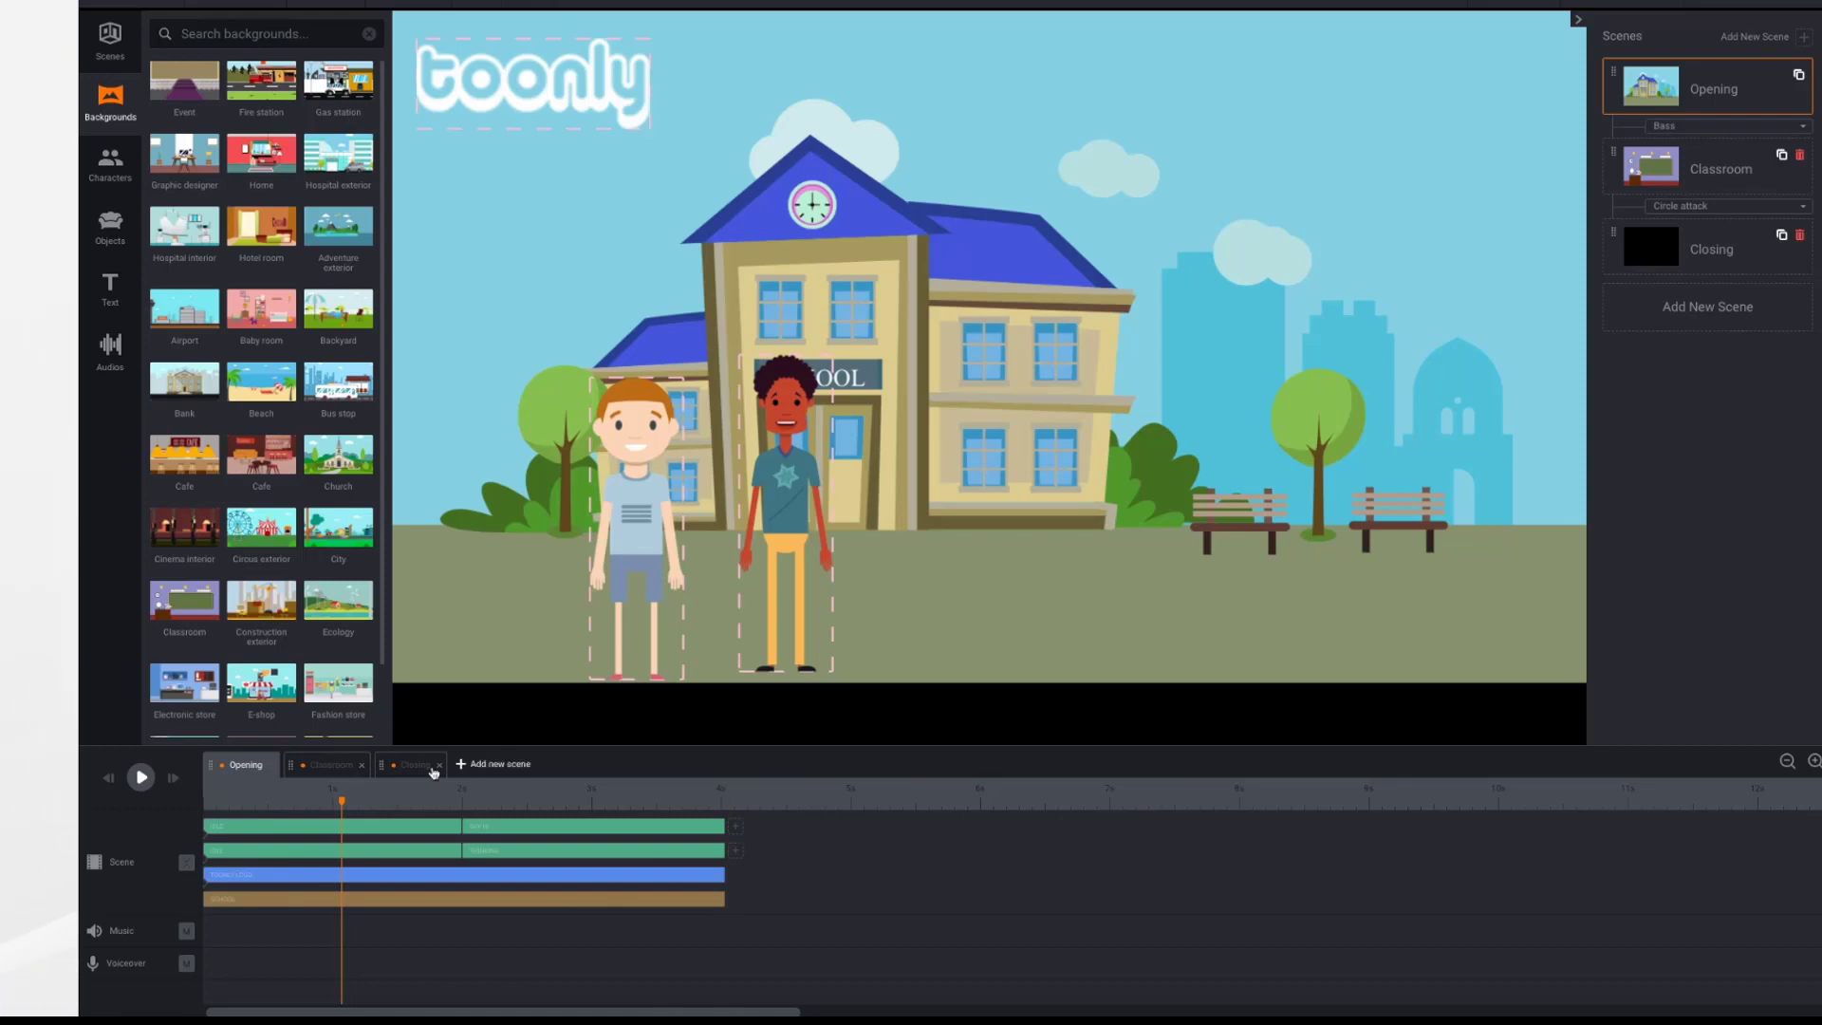
# - View the timelines of the Classroom and Closing scenes
pyautogui.click(324, 767)
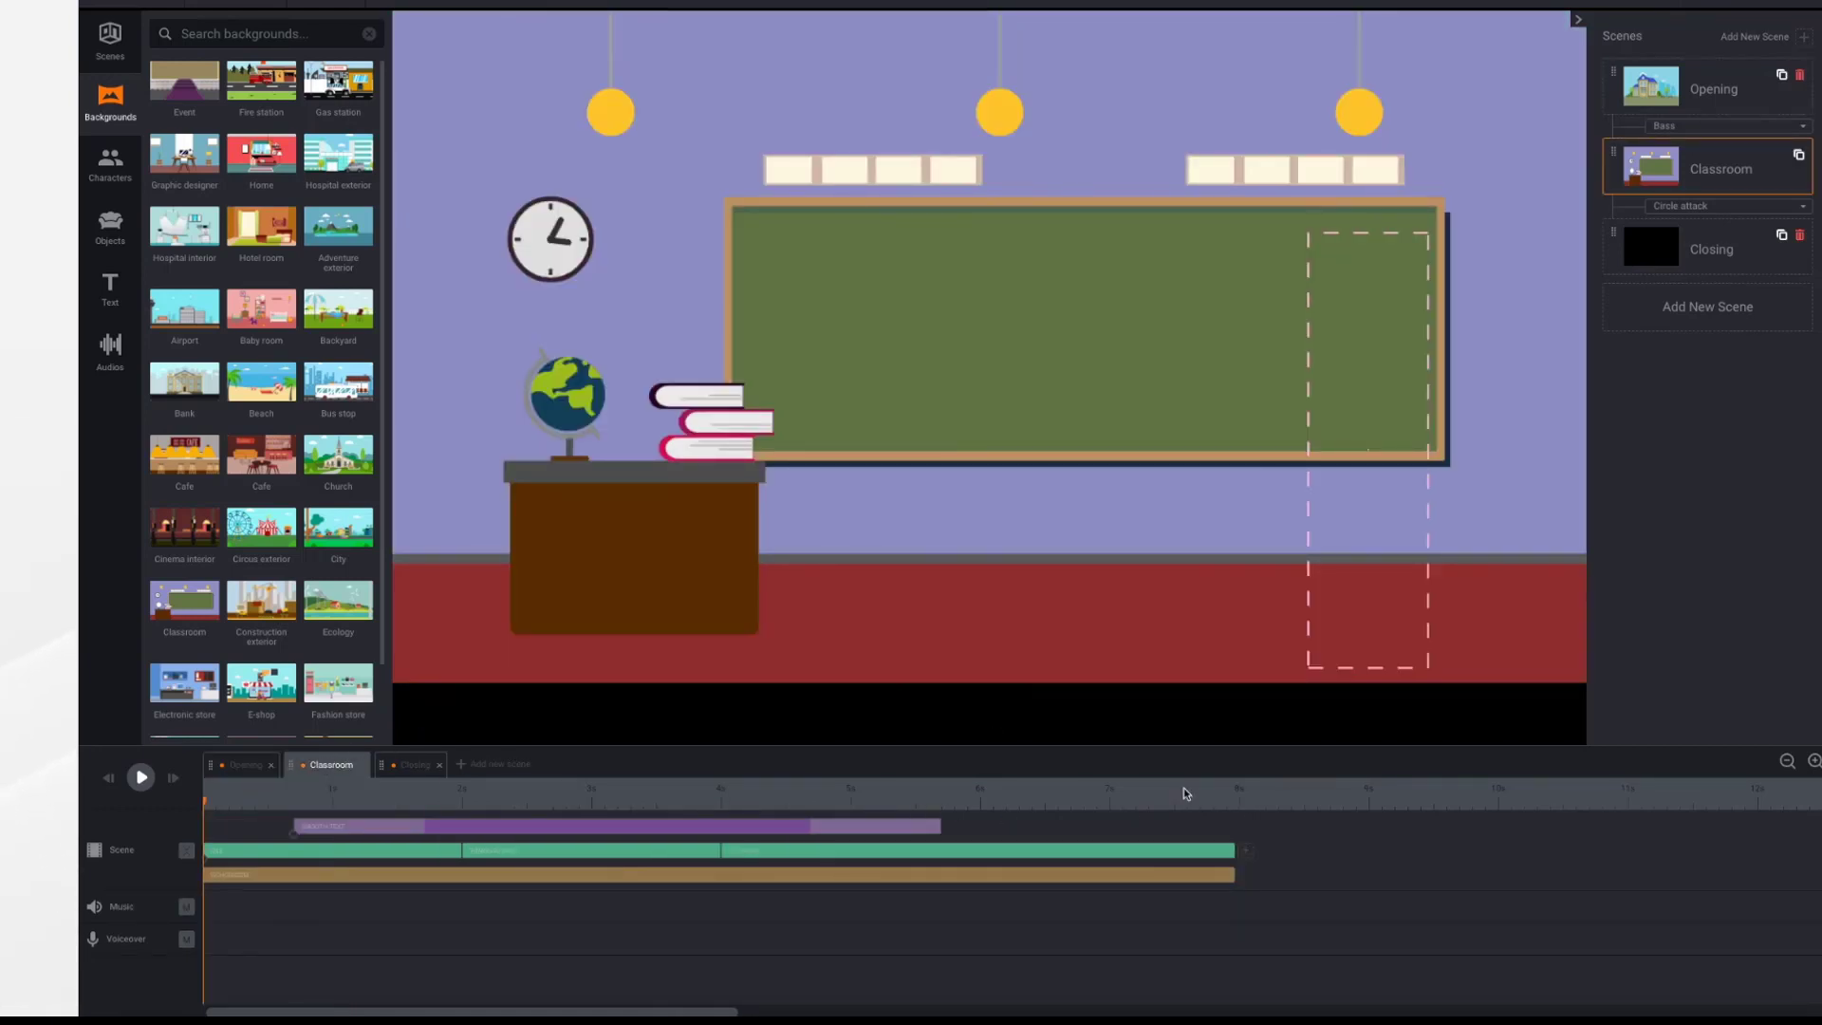
pyautogui.click(416, 765)
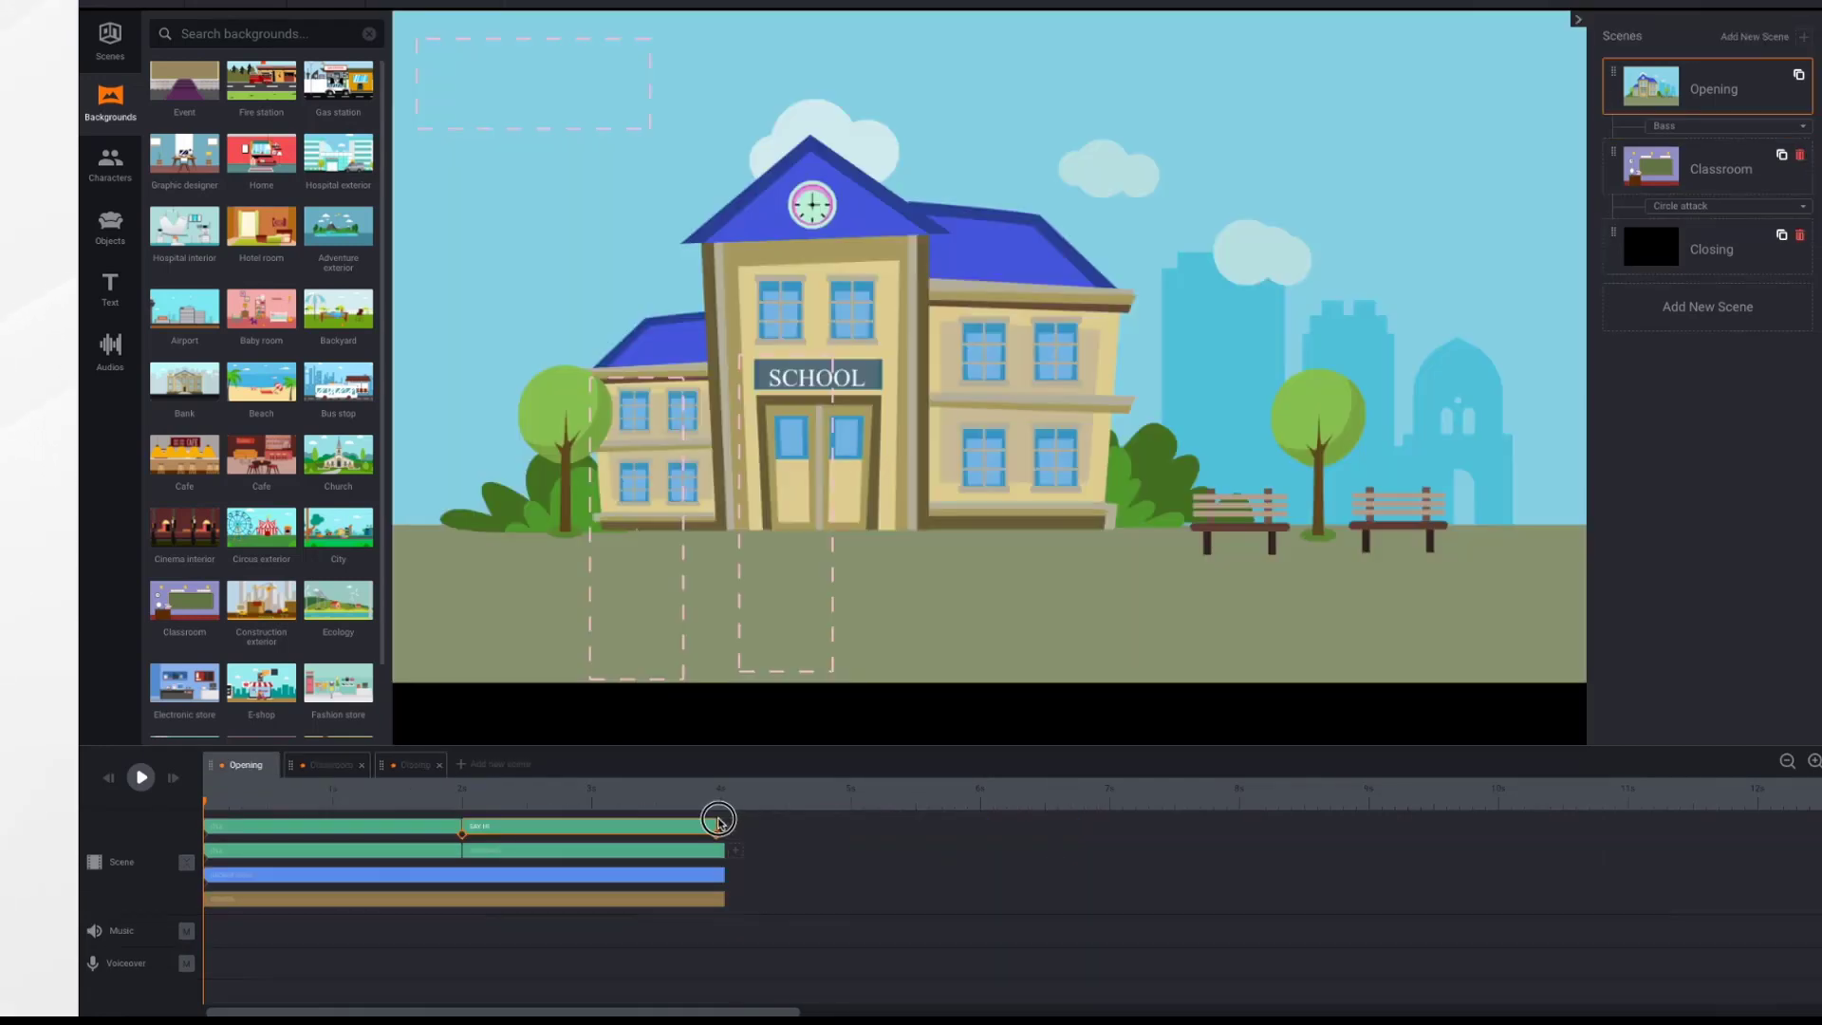
# - In the Opening scene, stretch the red-haired boy's second clip to 5 s and shorten it to about 4 s
pyautogui.moveTo(716, 818); pyautogui.dragTo(850, 834)
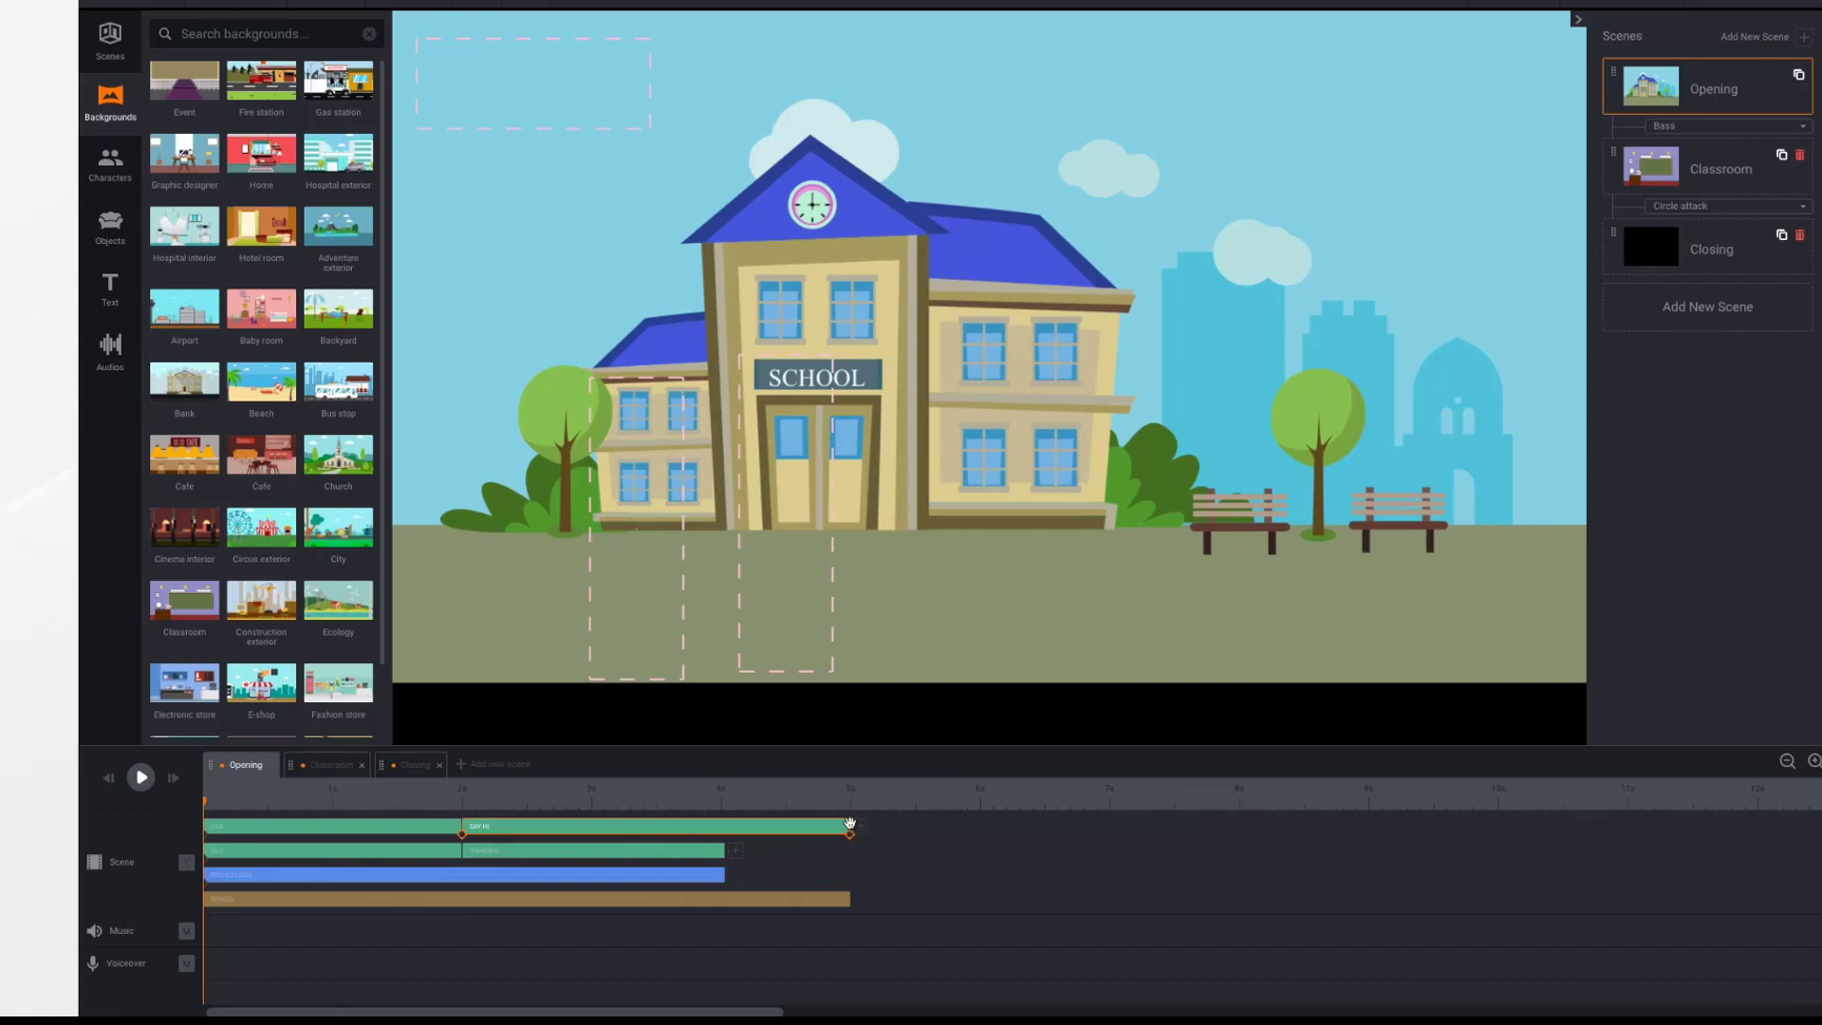
pyautogui.moveTo(850, 822); pyautogui.dragTo(702, 859)
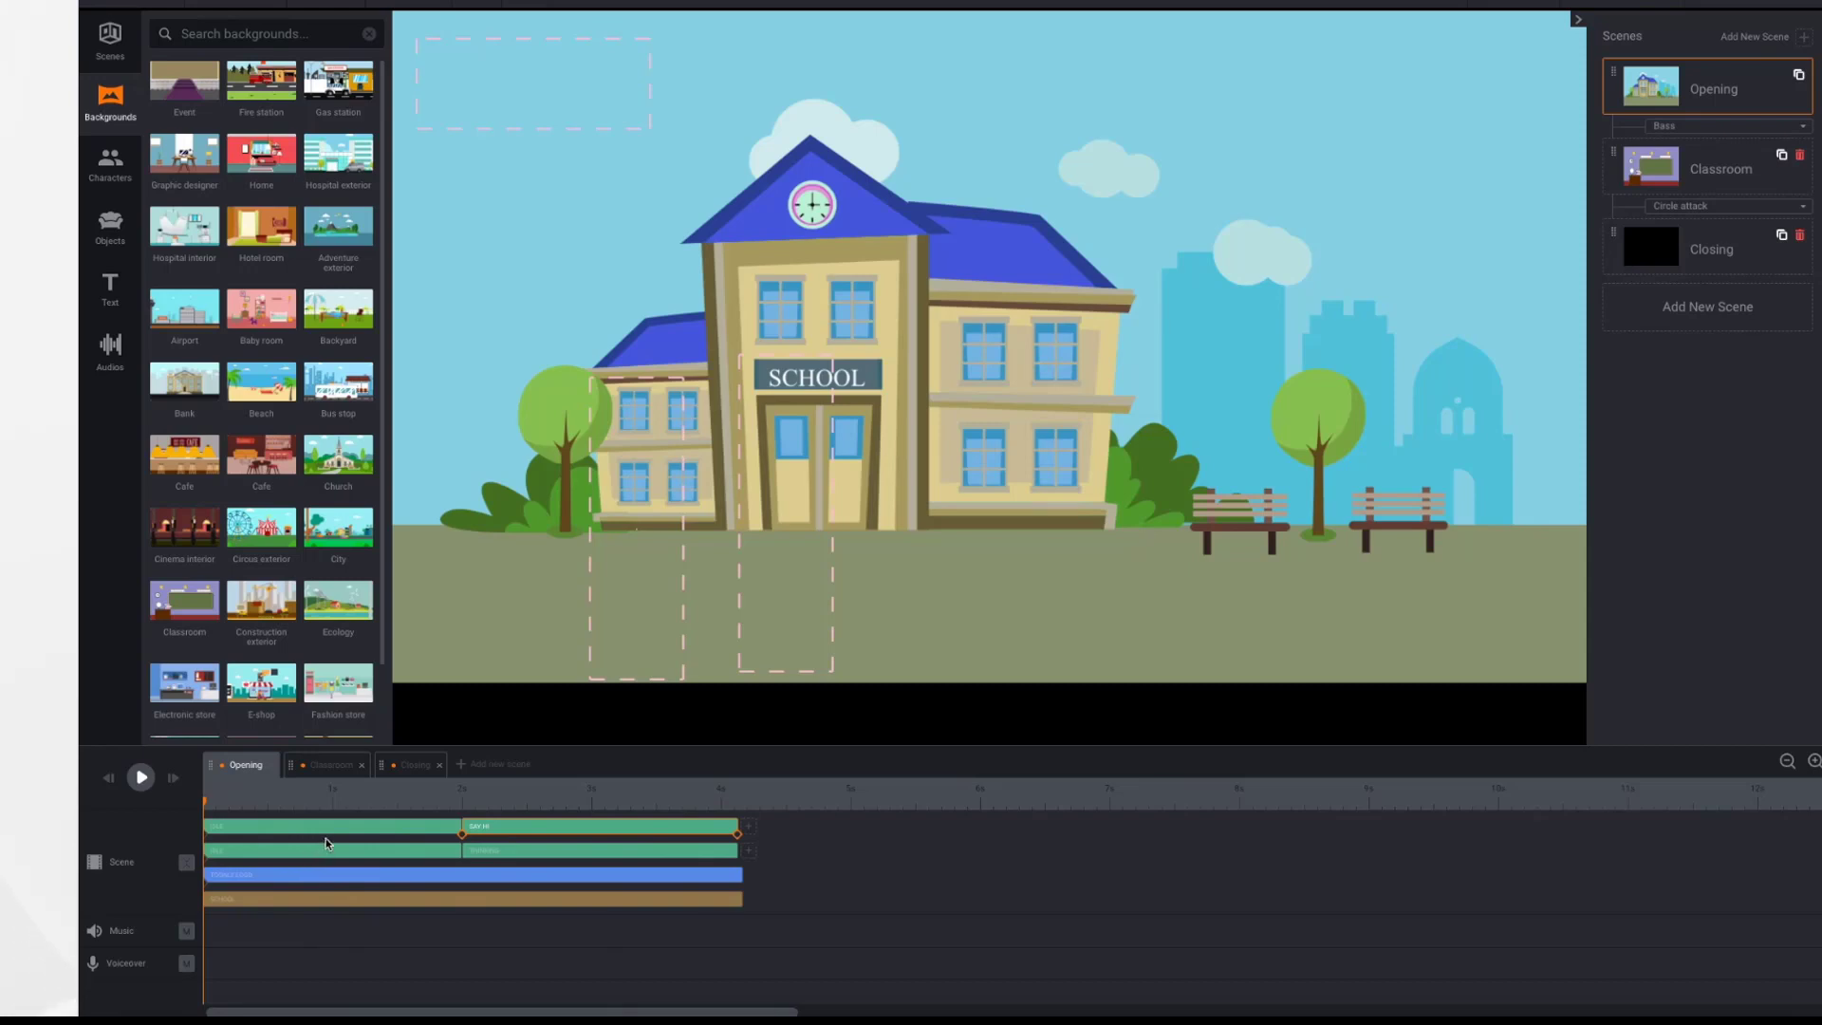
# - Play part of the Opening scene and select both characters, the logo and their clips to match them with their timeline layers
pyautogui.click(142, 780)
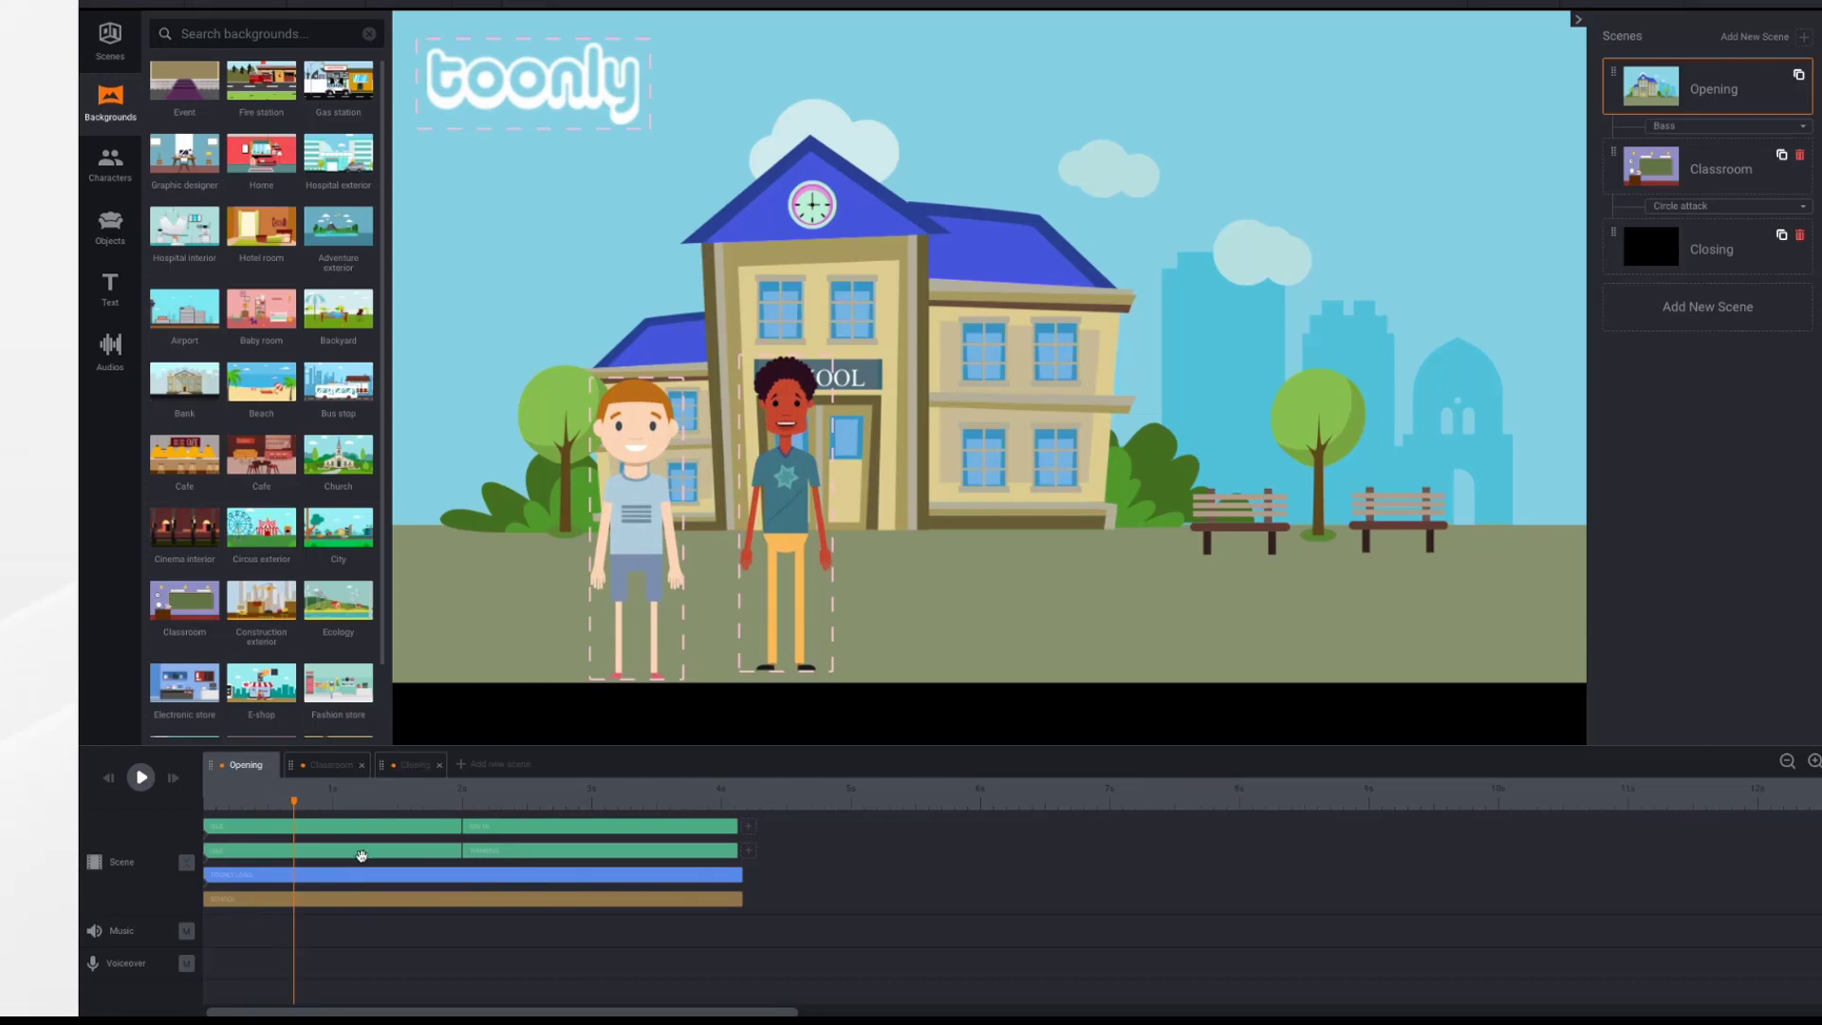
pyautogui.click(627, 480)
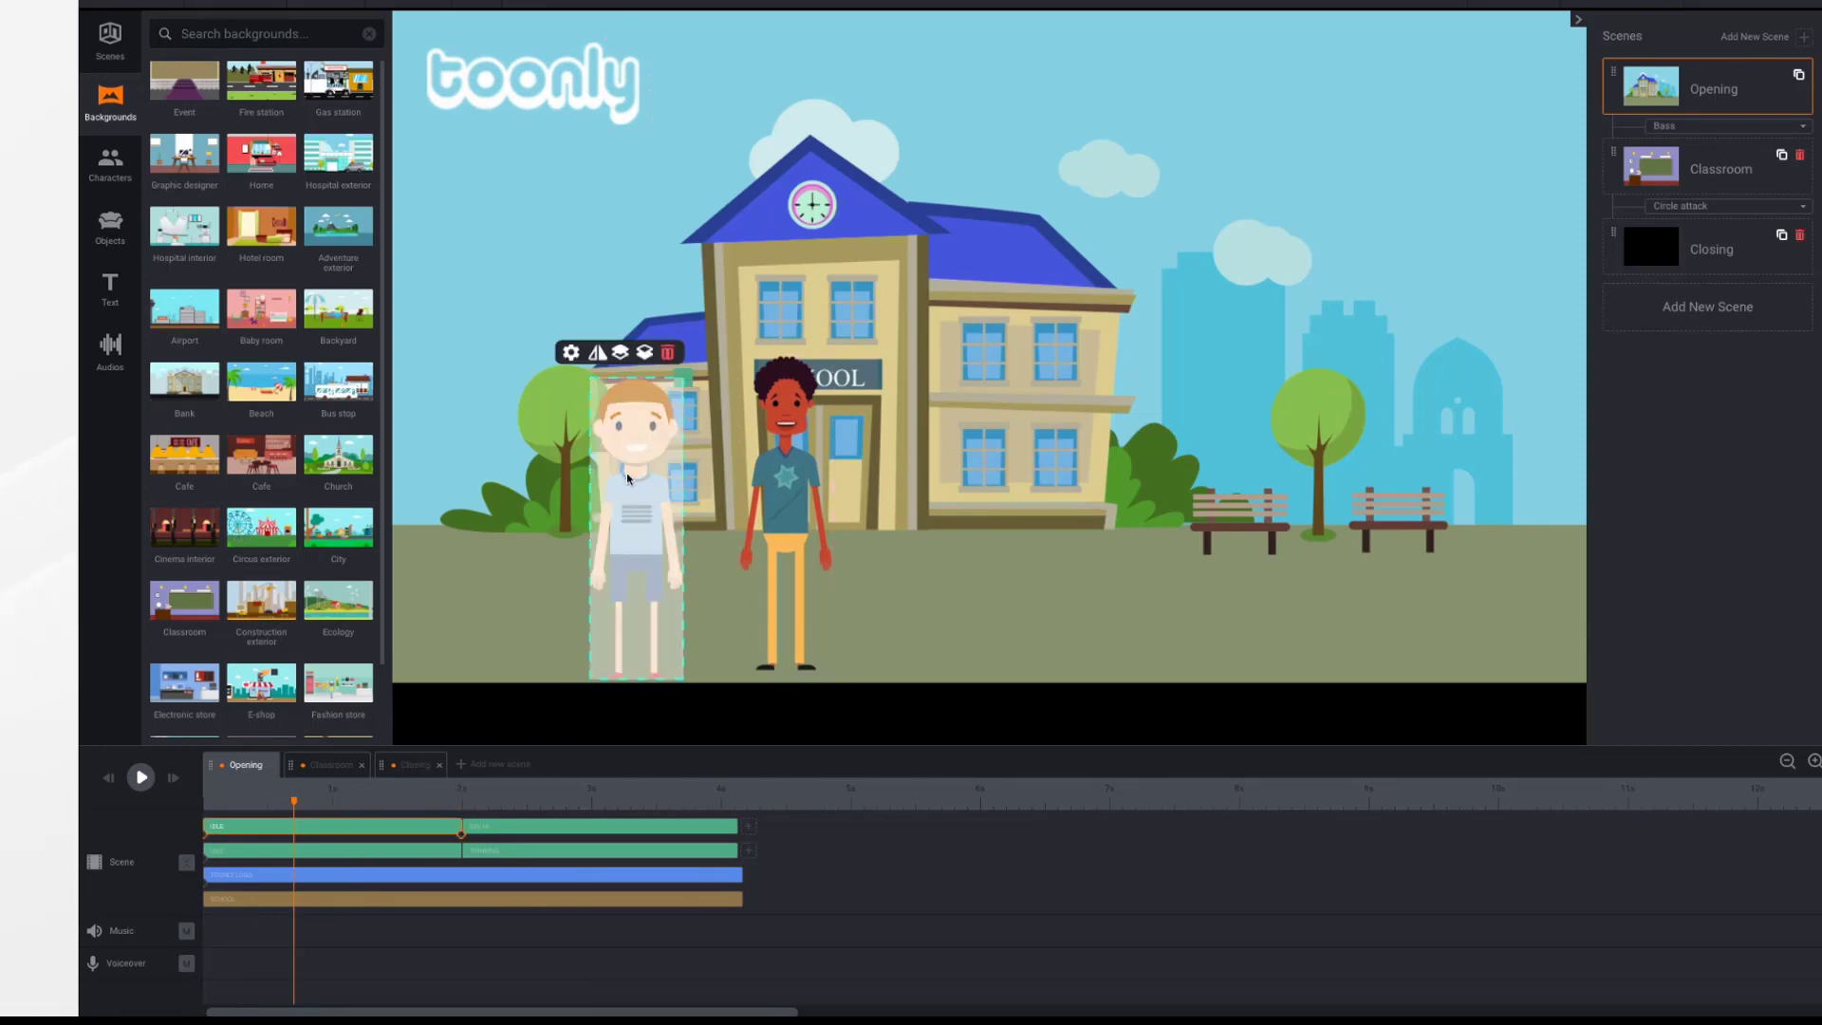
pyautogui.click(773, 469)
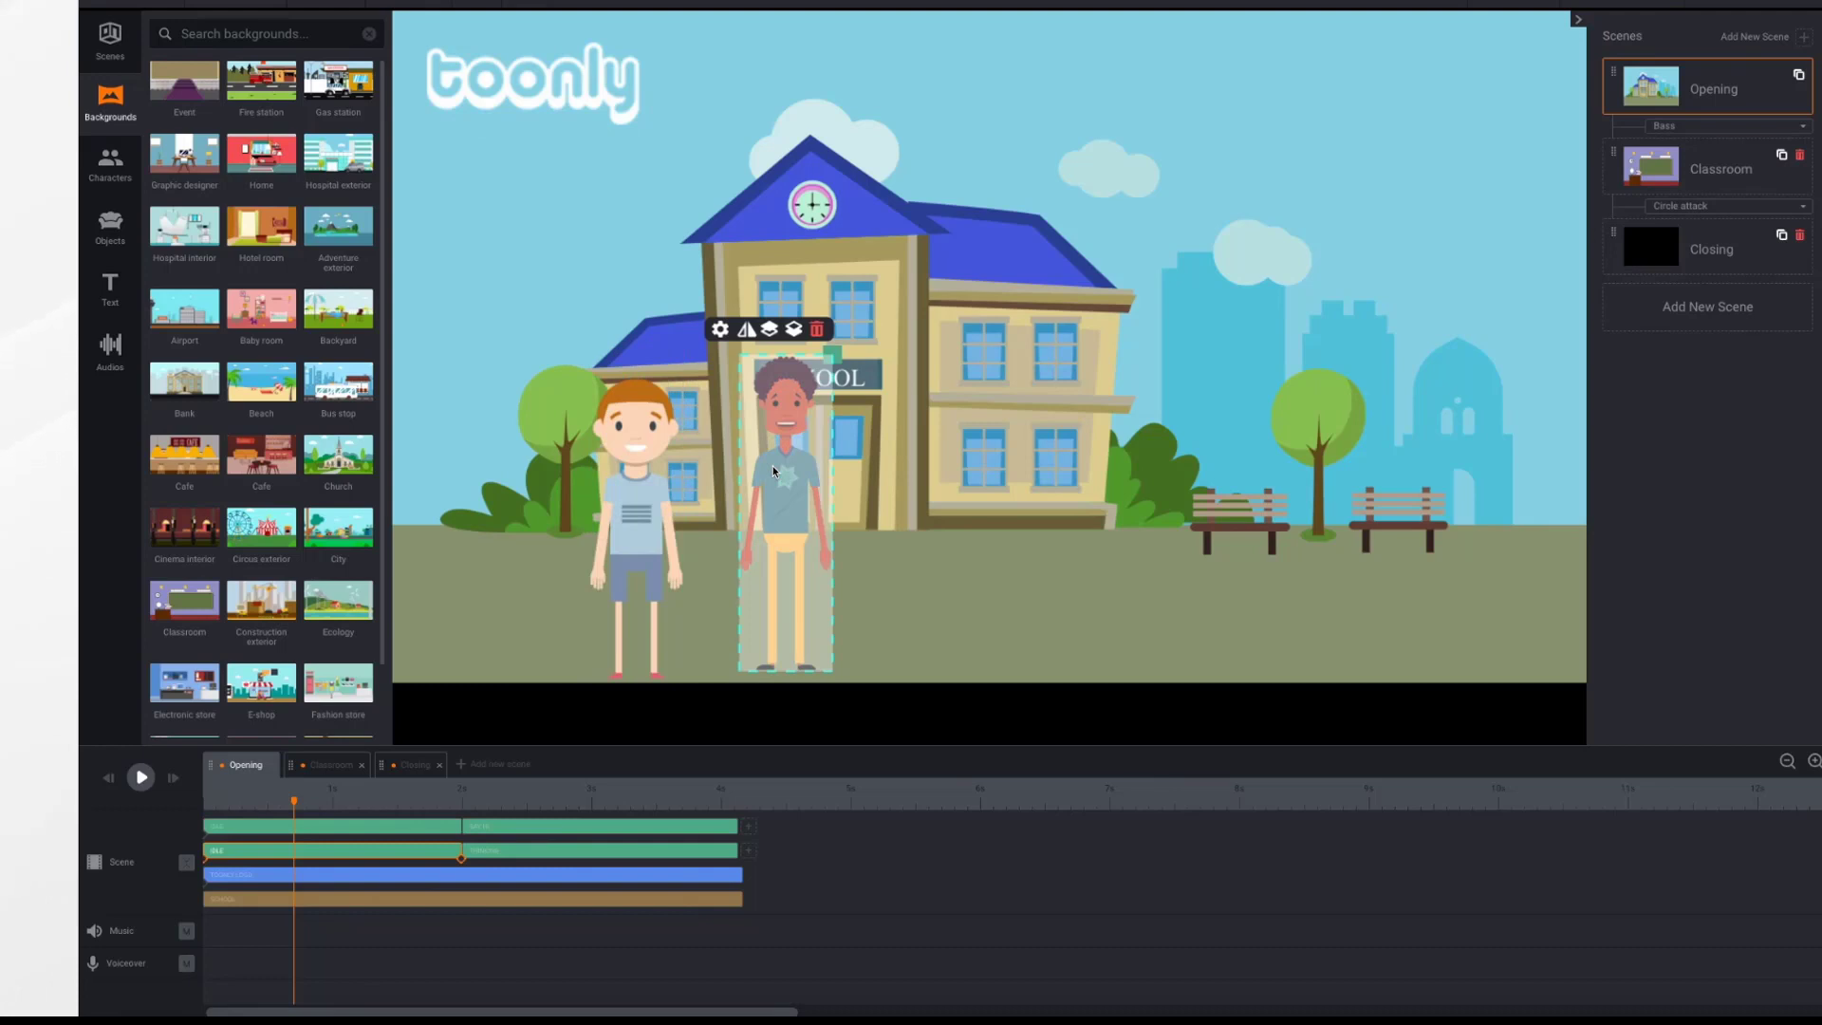
pyautogui.click(349, 879)
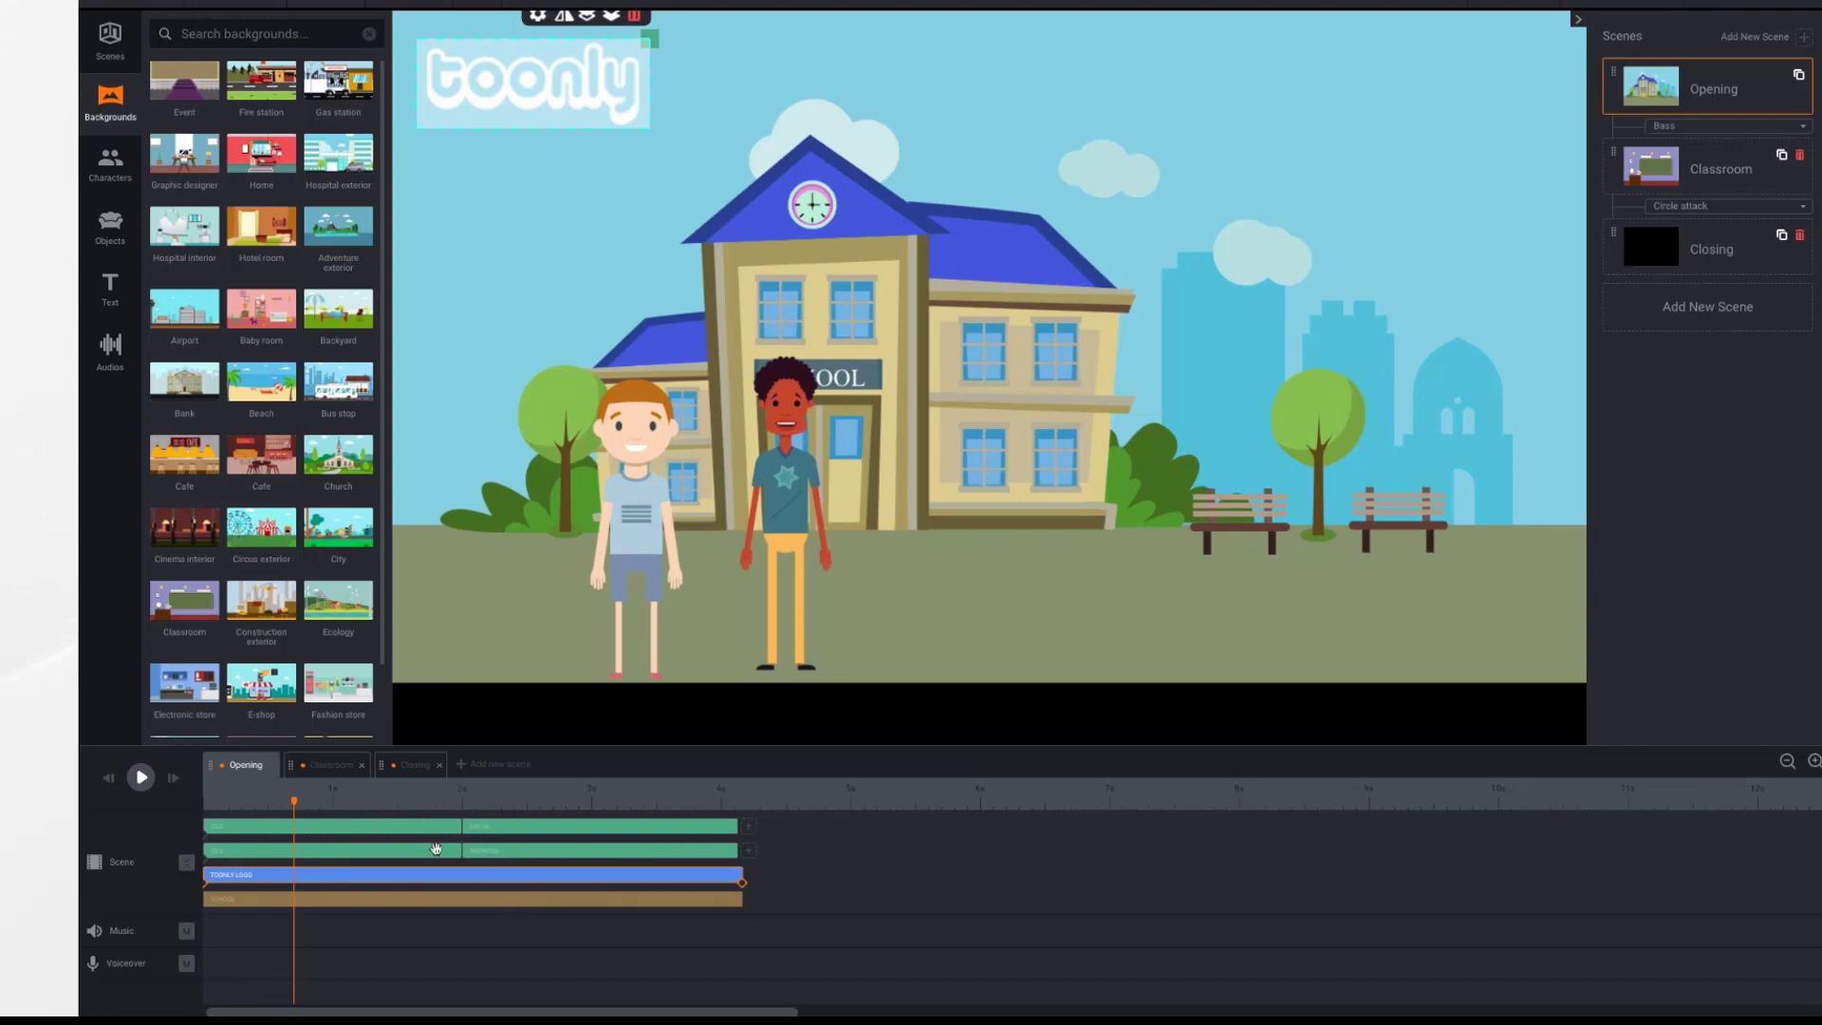
pyautogui.click(494, 857)
pyautogui.click(496, 826)
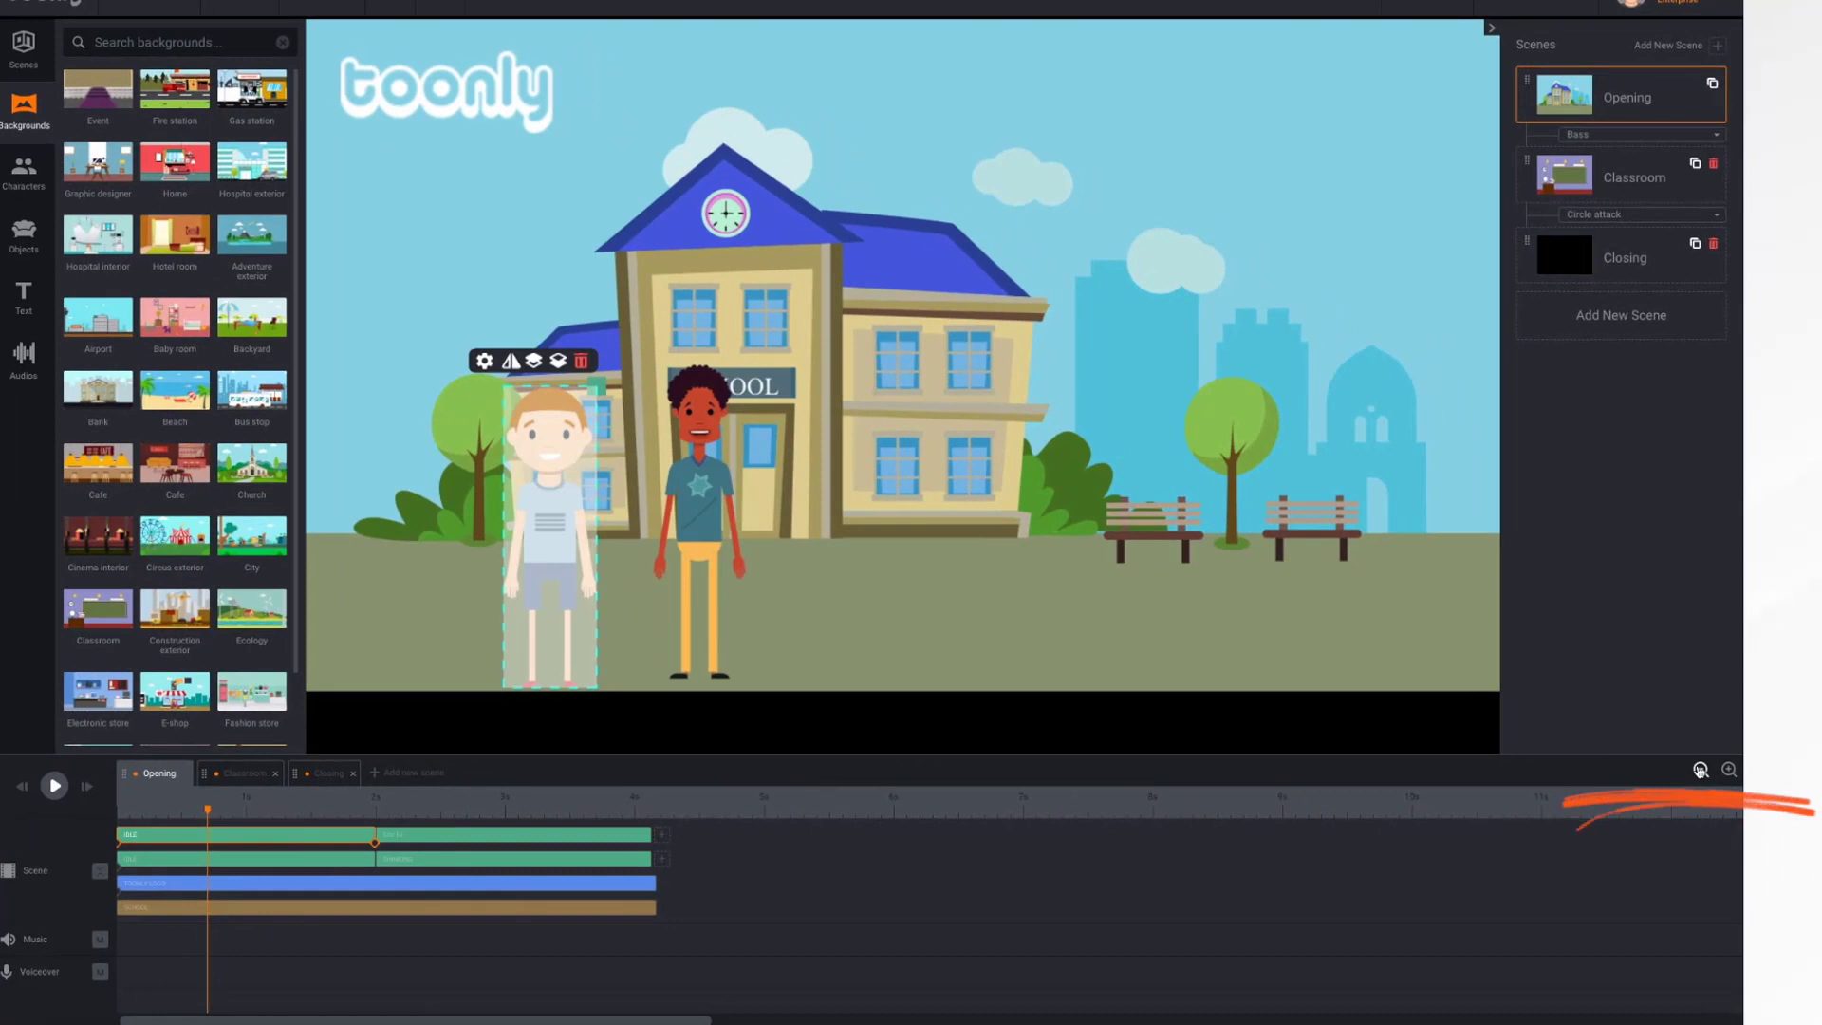
# - Zoom the timeline out and in to examine the Opening scene's clips at different scales
pyautogui.click(1701, 770)
pyautogui.click(1702, 770)
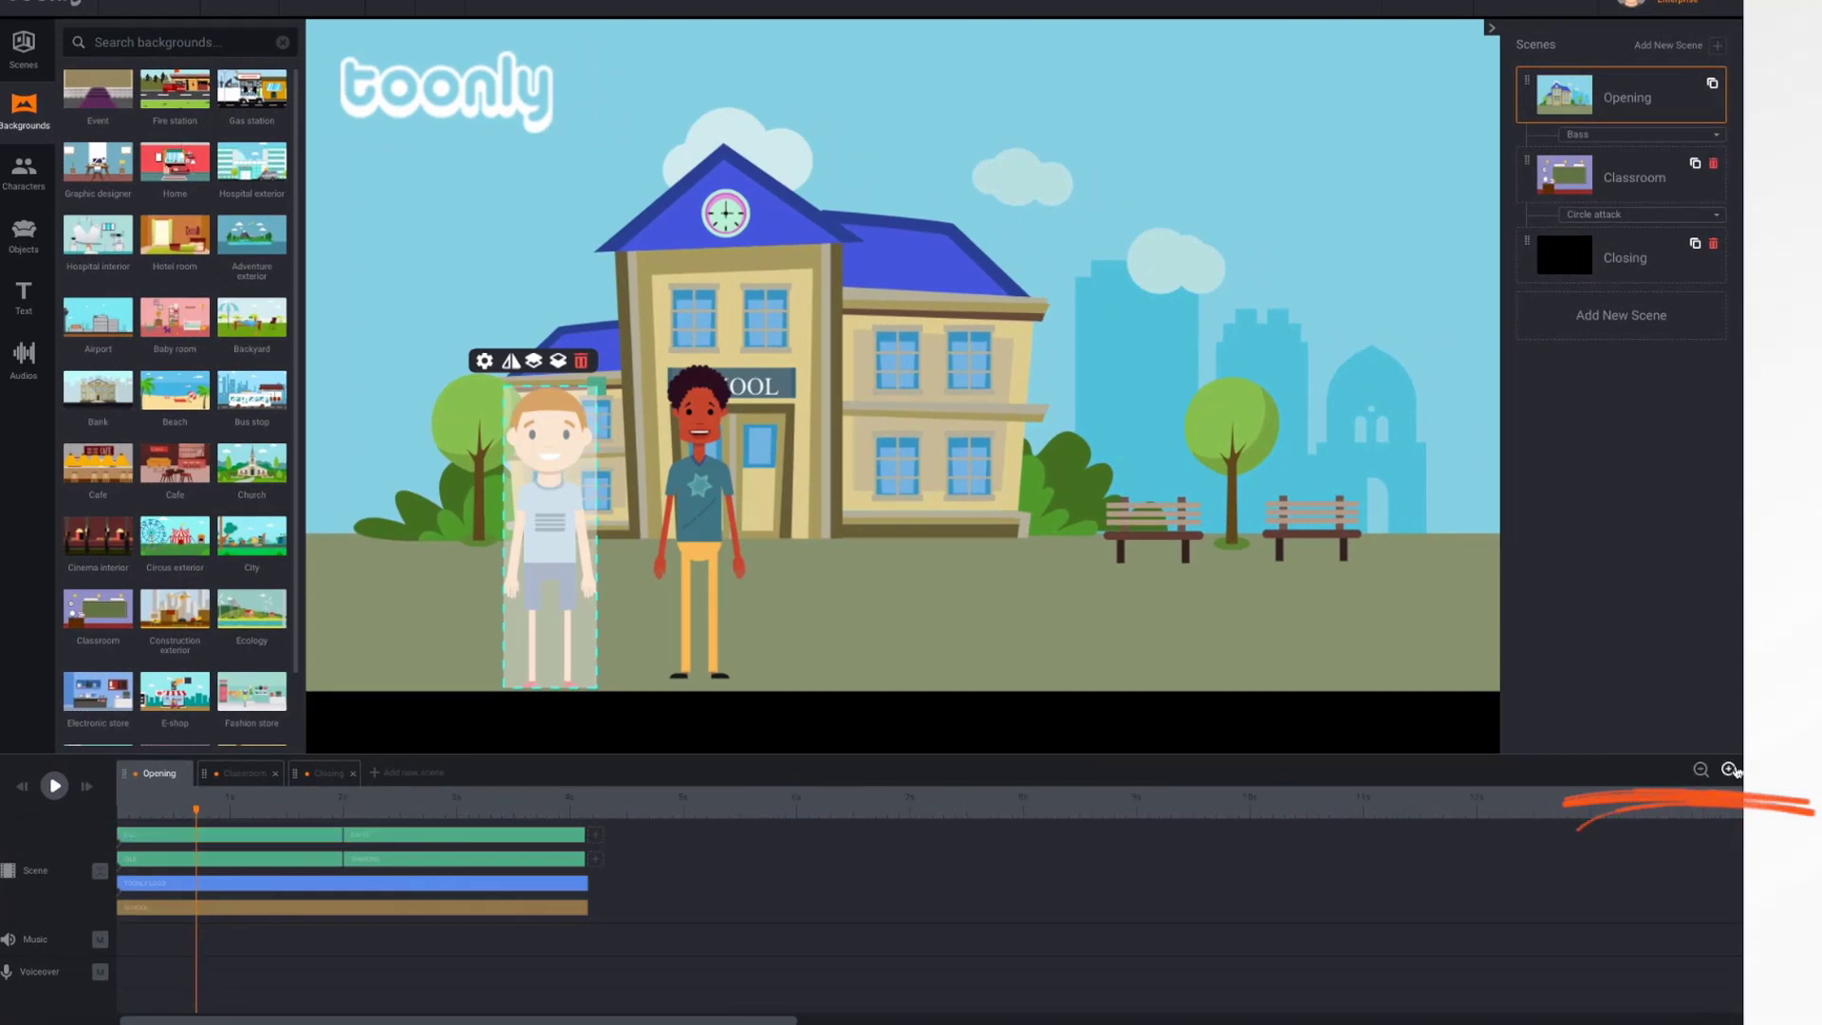
pyautogui.click(1729, 770)
pyautogui.click(1729, 769)
pyautogui.click(1730, 770)
pyautogui.click(1729, 770)
pyautogui.click(1730, 770)
pyautogui.click(1730, 769)
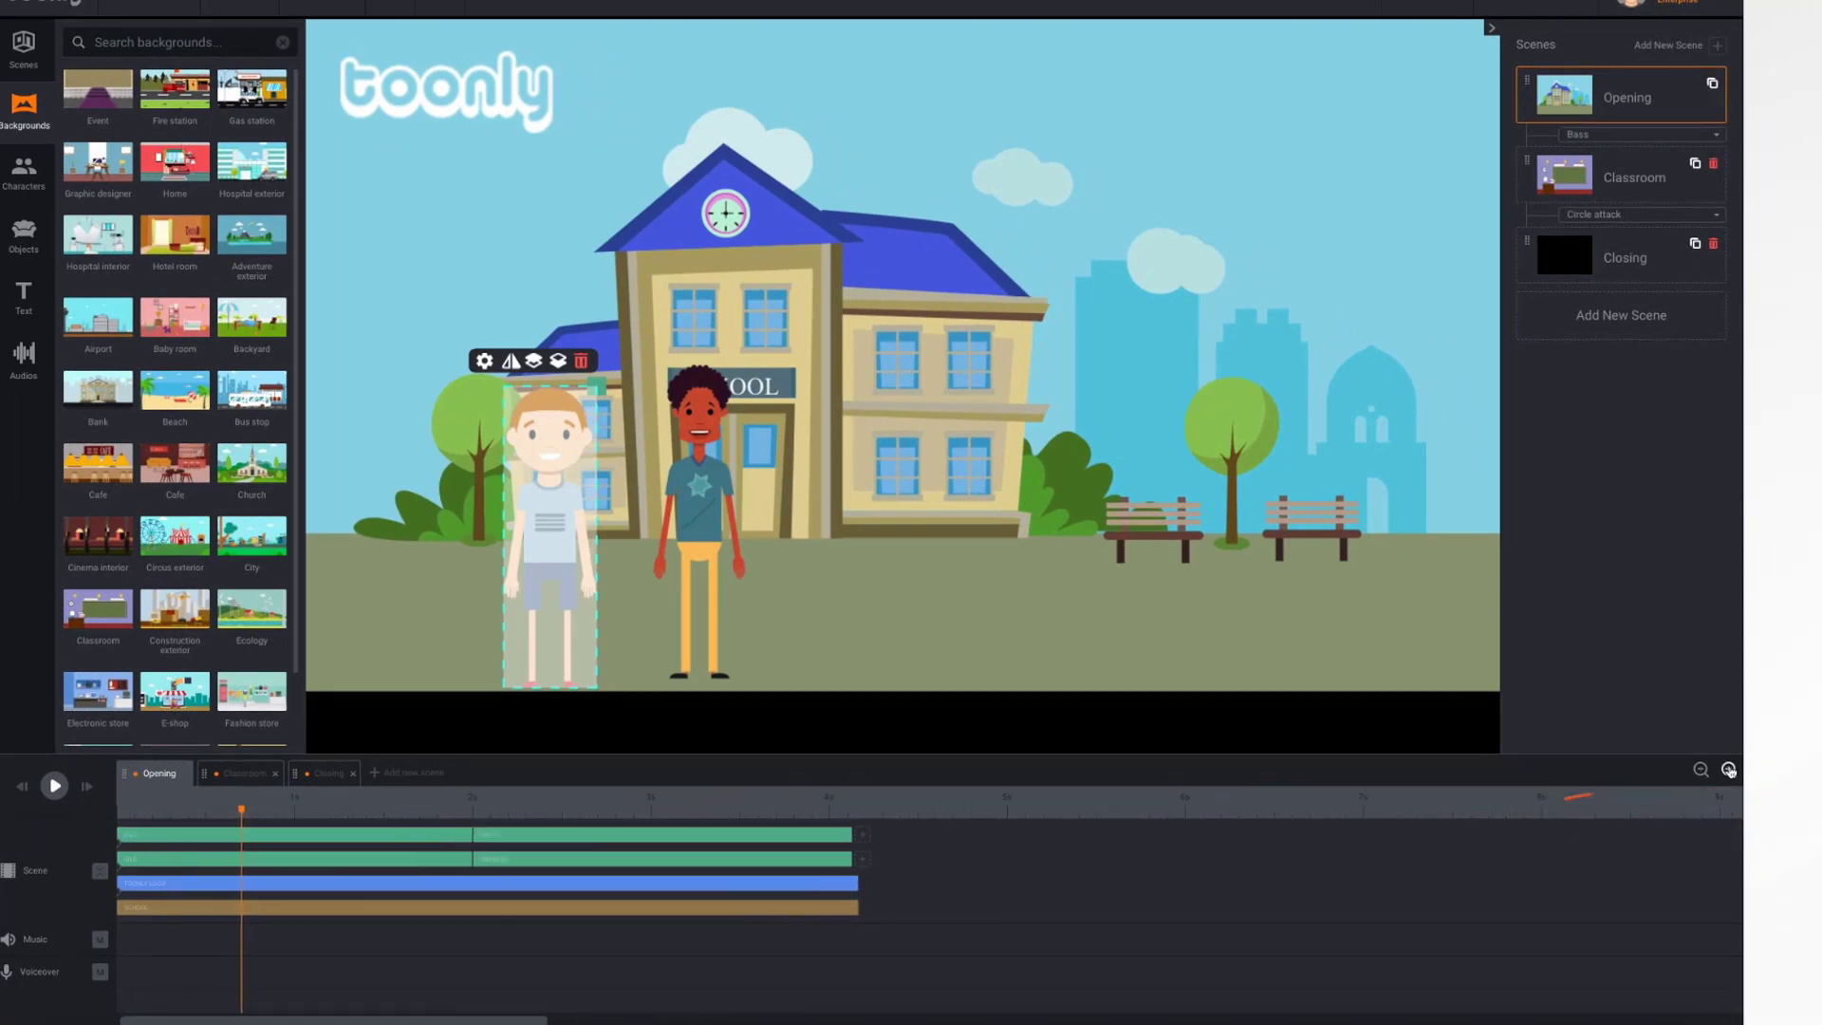
pyautogui.click(1730, 770)
pyautogui.click(1729, 770)
pyautogui.click(1729, 769)
pyautogui.click(1730, 770)
pyautogui.click(1729, 770)
pyautogui.click(1729, 770)
pyautogui.click(1730, 770)
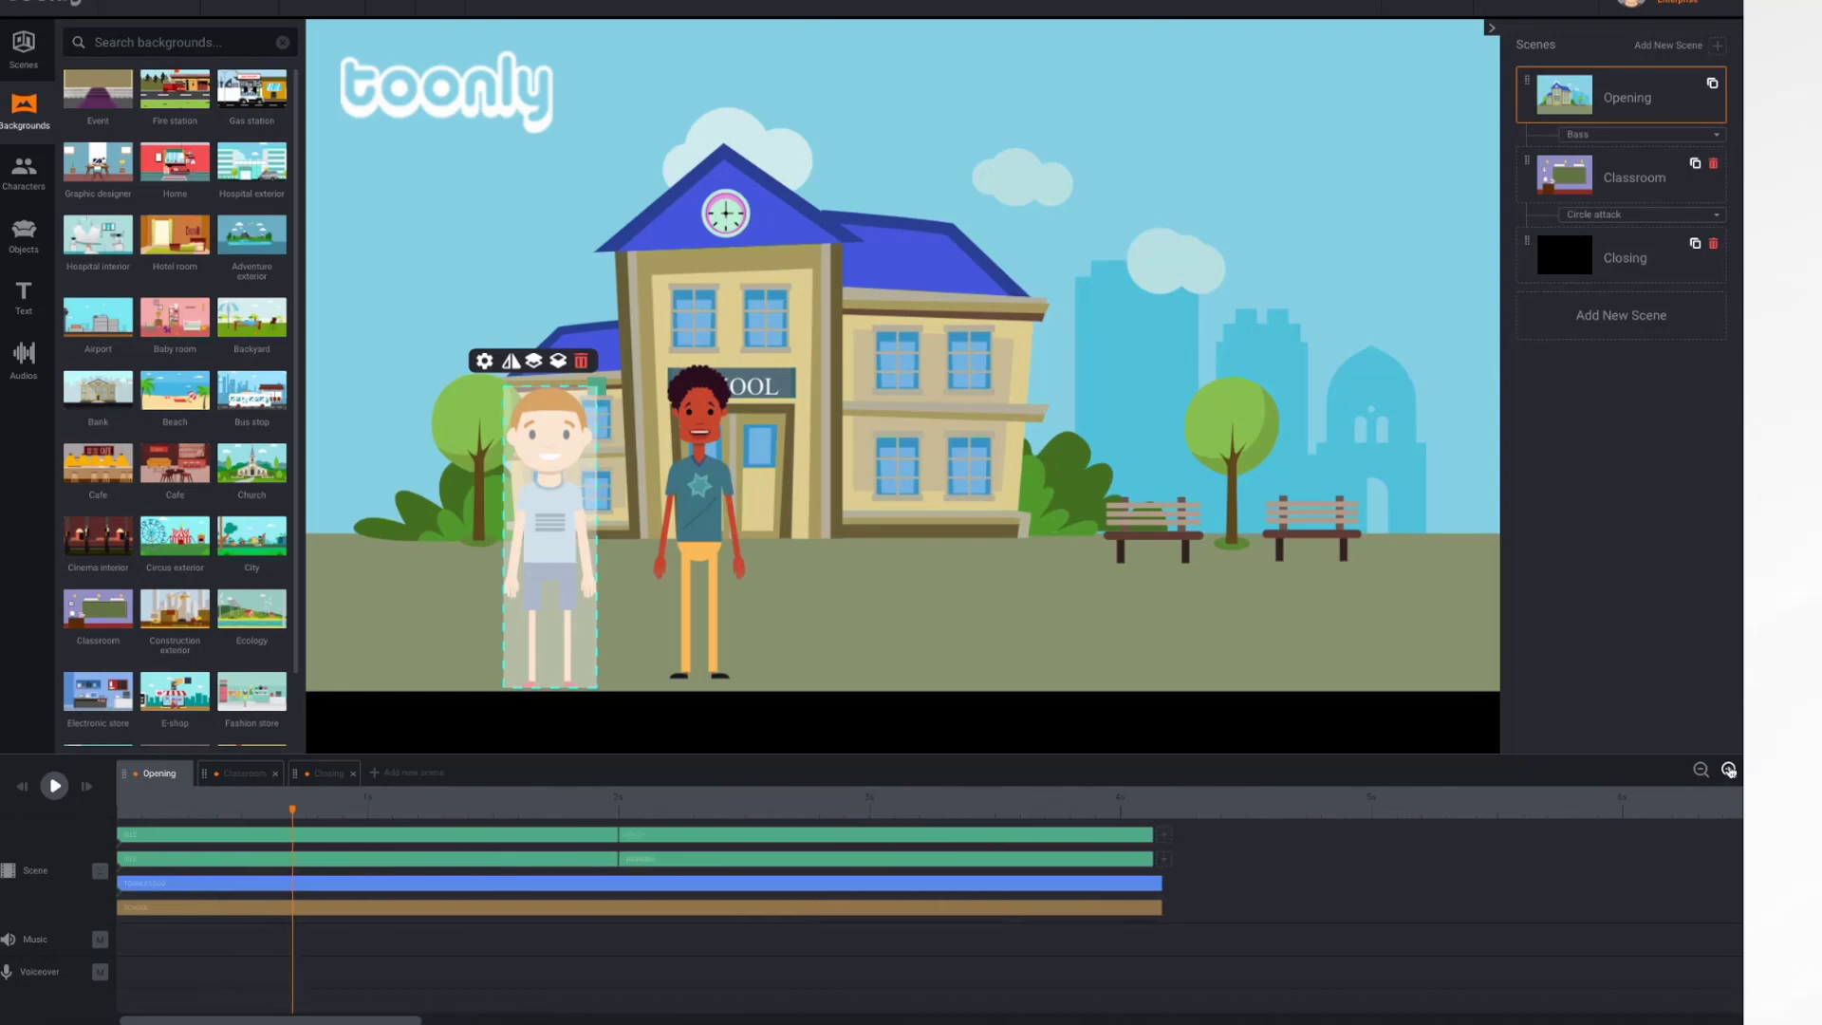
pyautogui.click(1729, 770)
pyautogui.click(1729, 769)
pyautogui.click(1729, 770)
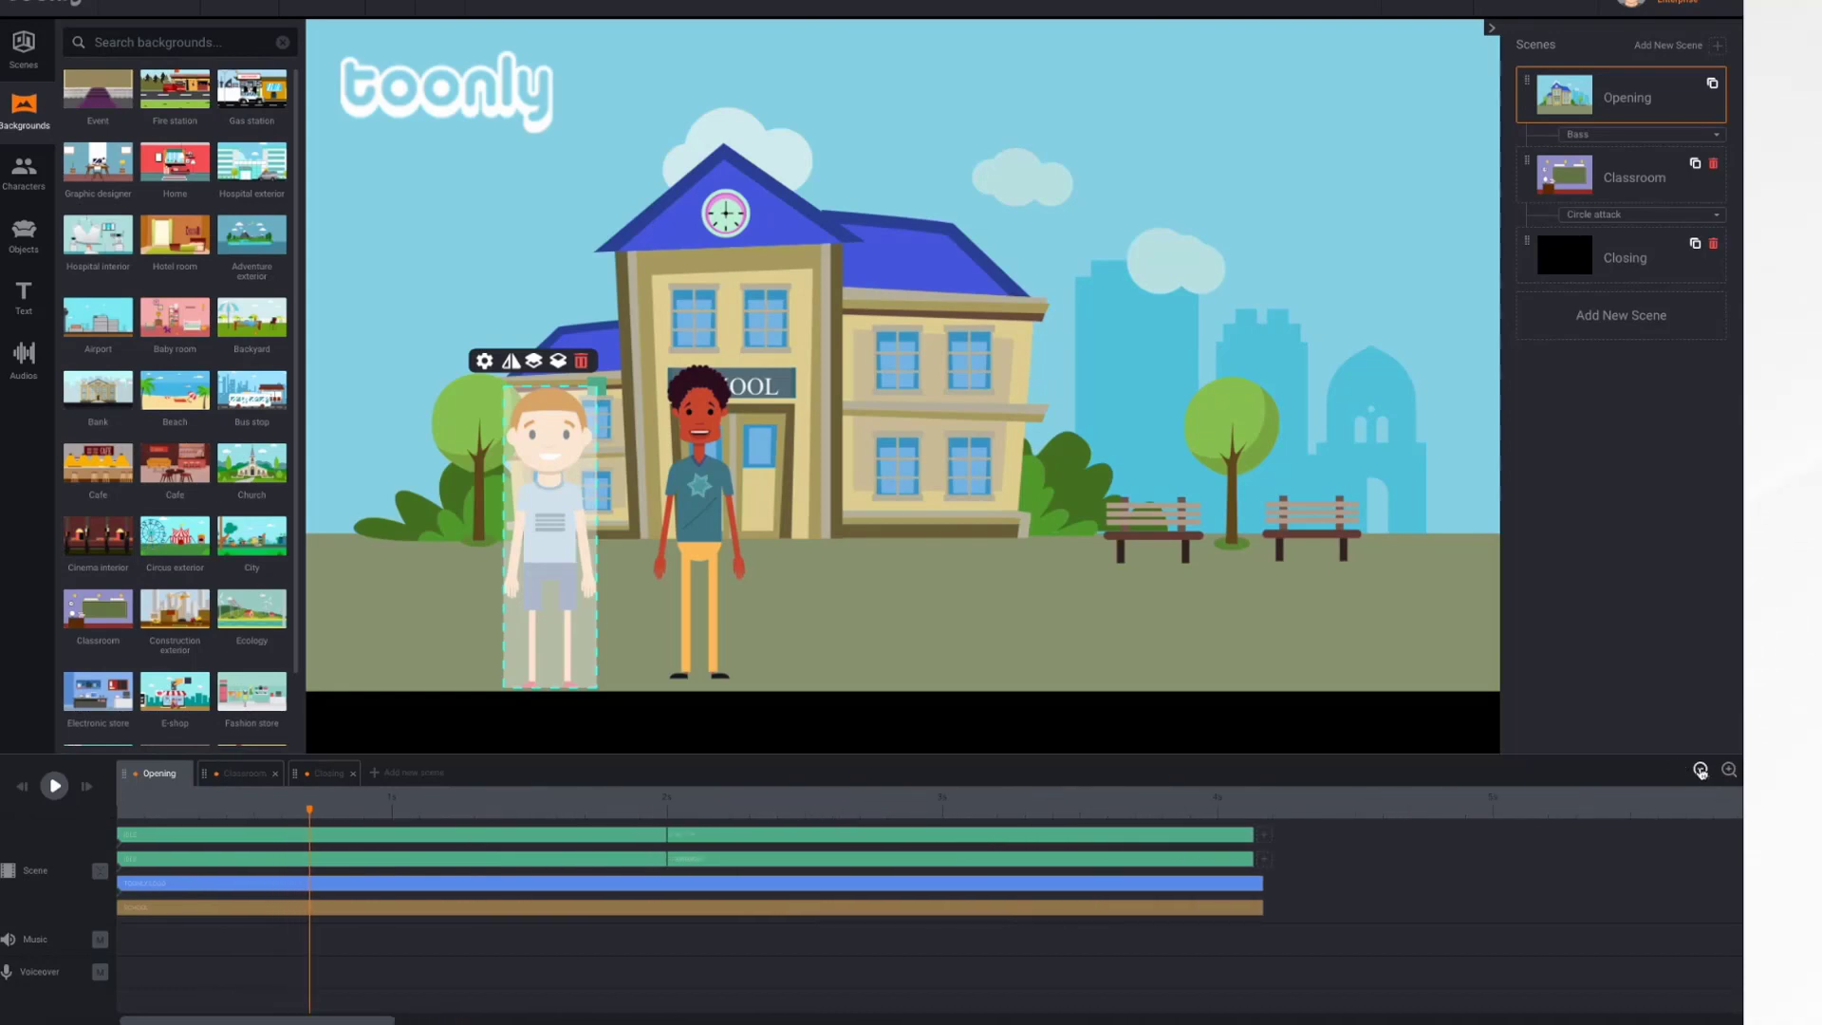
pyautogui.click(1701, 770)
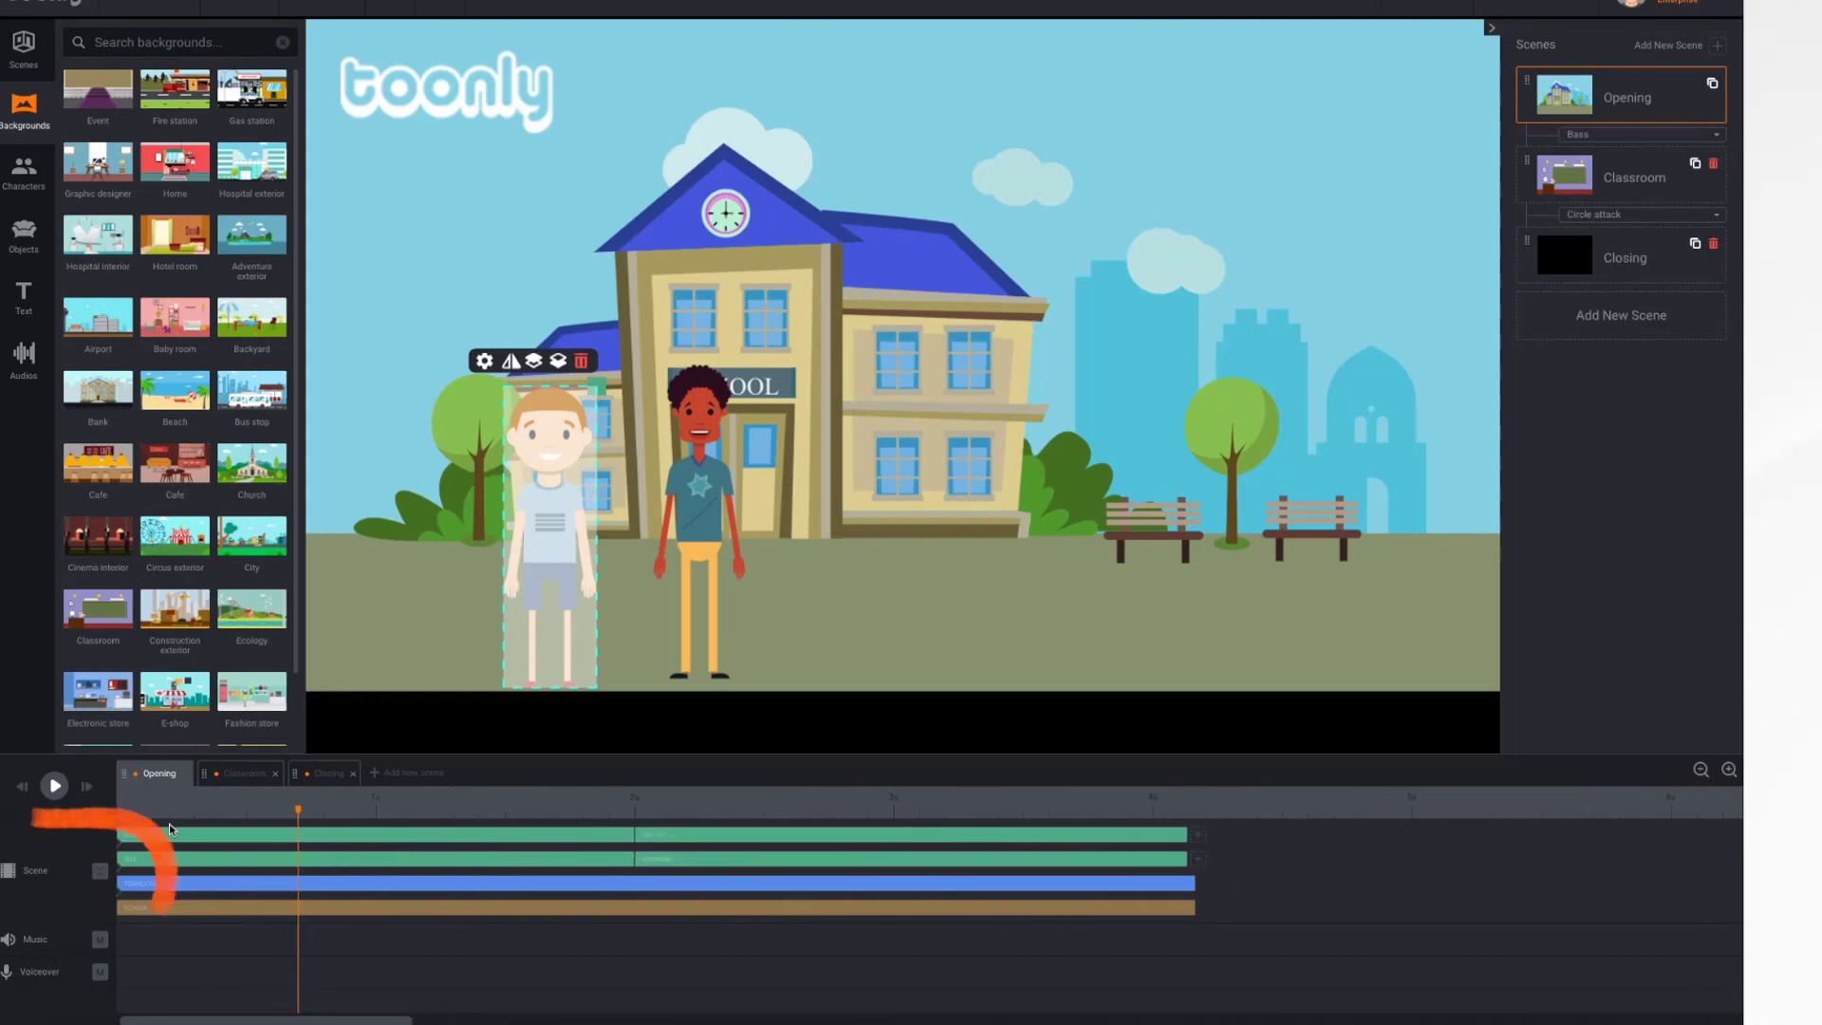
# - Collapse and expand the Scene track twice to compare its compact and layered views
pyautogui.click(100, 873)
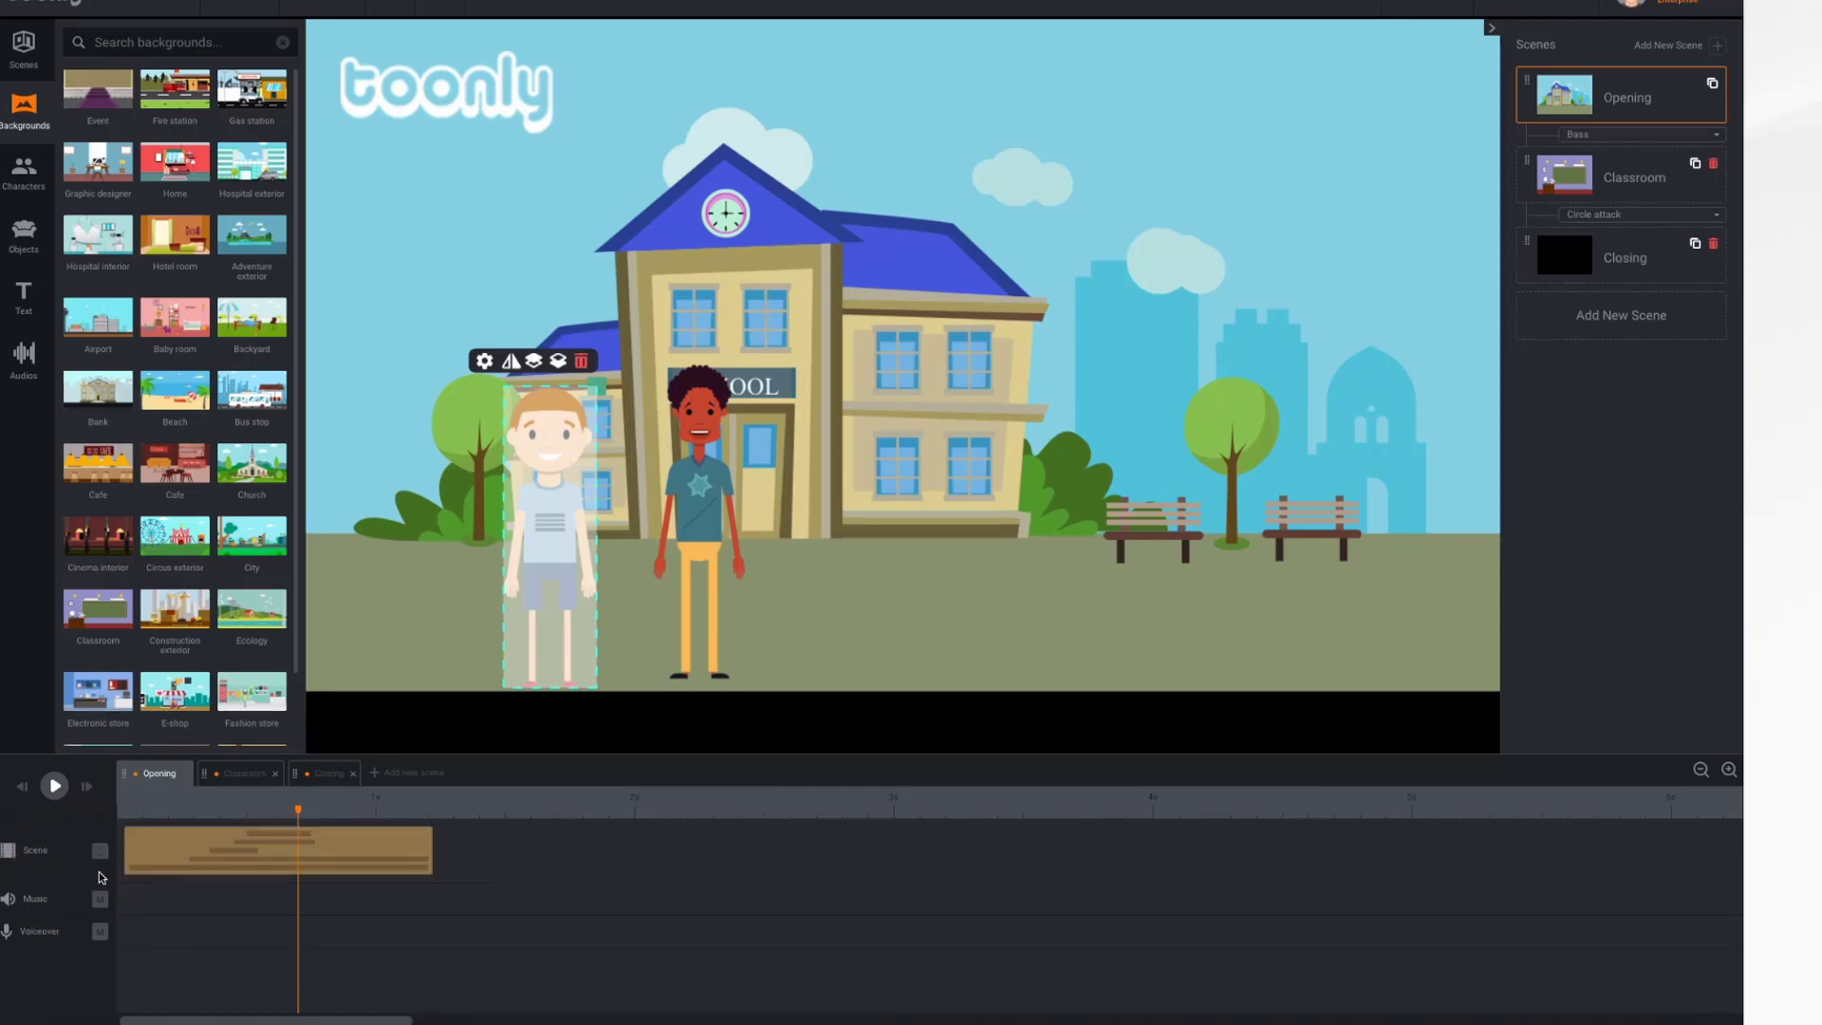
pyautogui.click(101, 854)
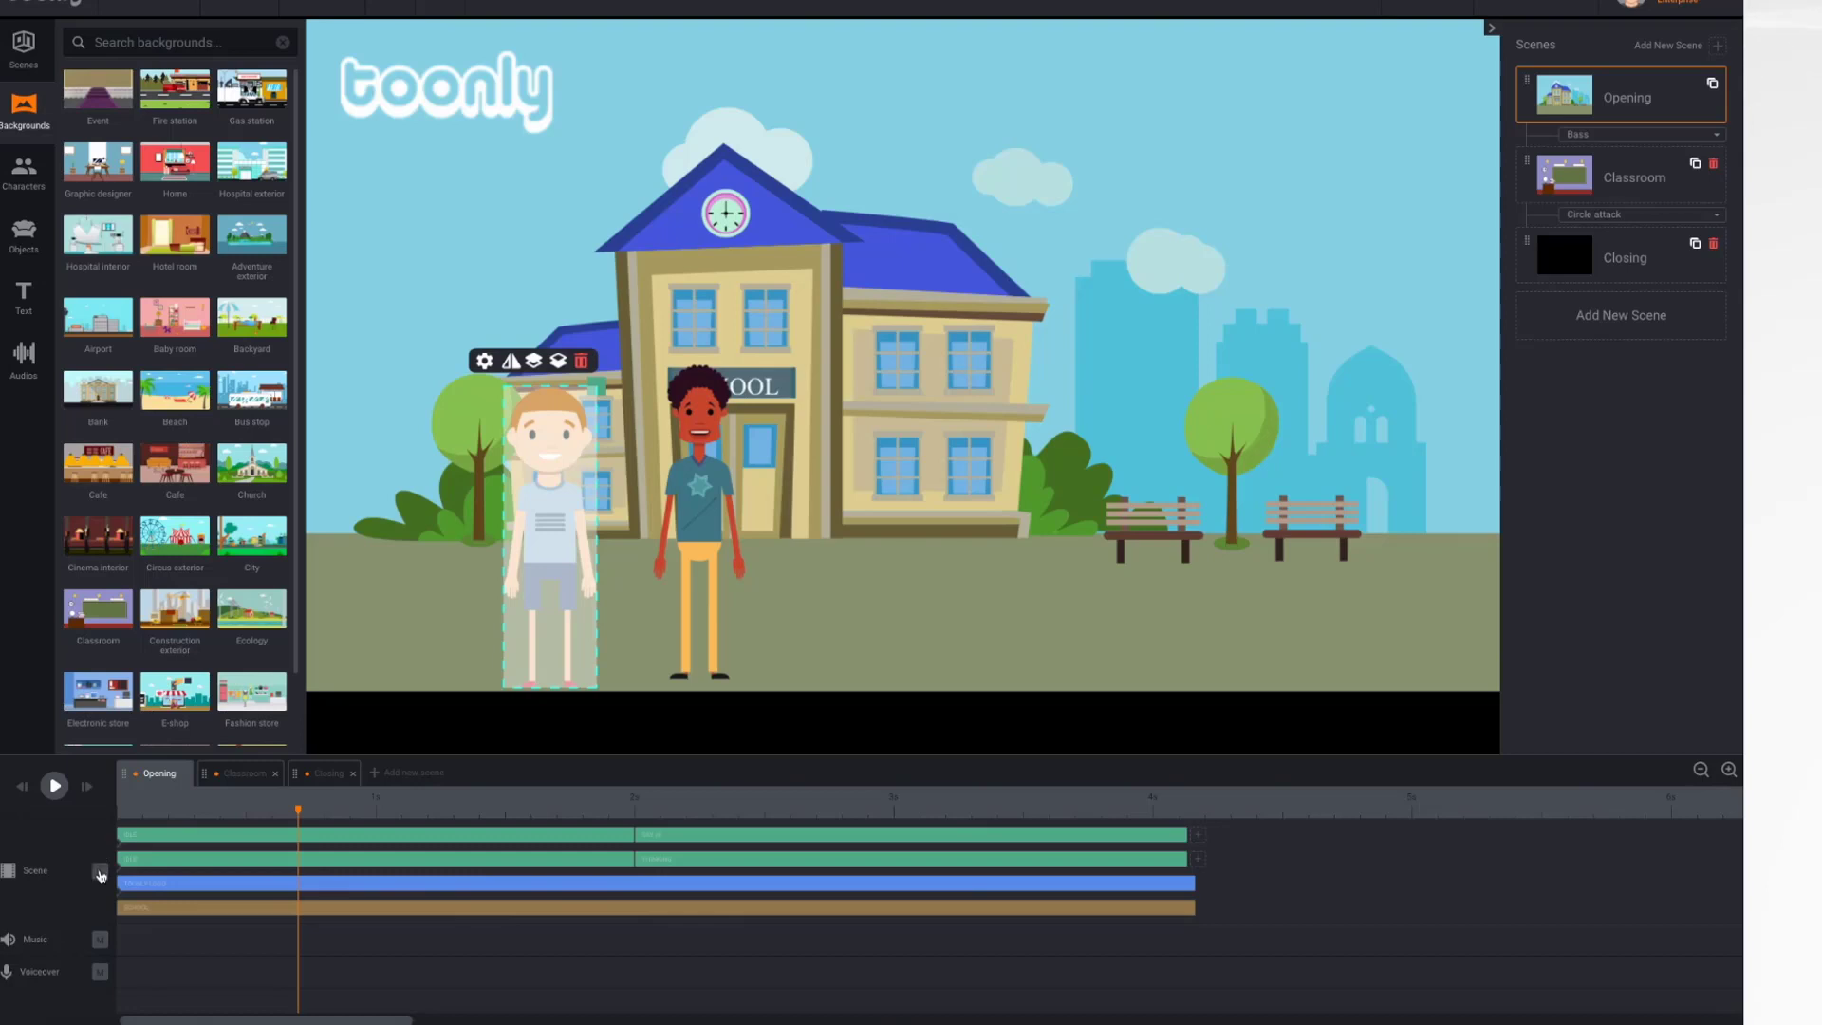
pyautogui.click(101, 873)
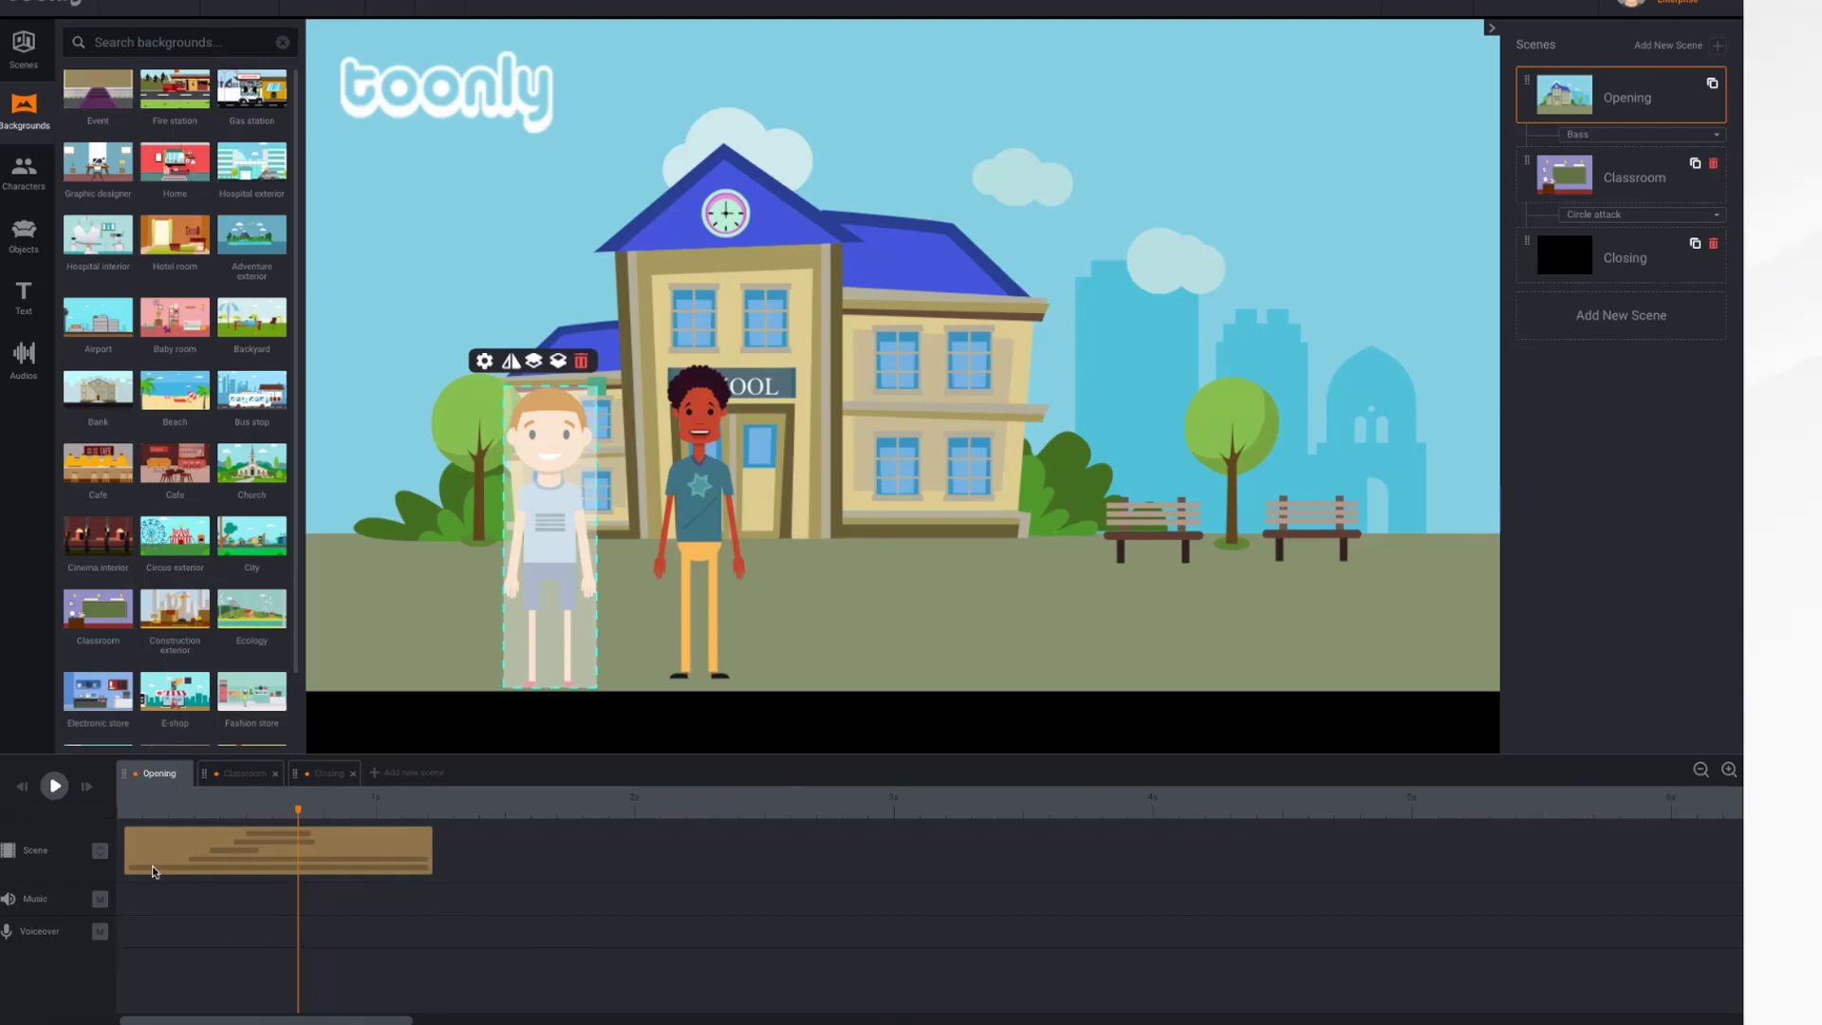
pyautogui.click(100, 852)
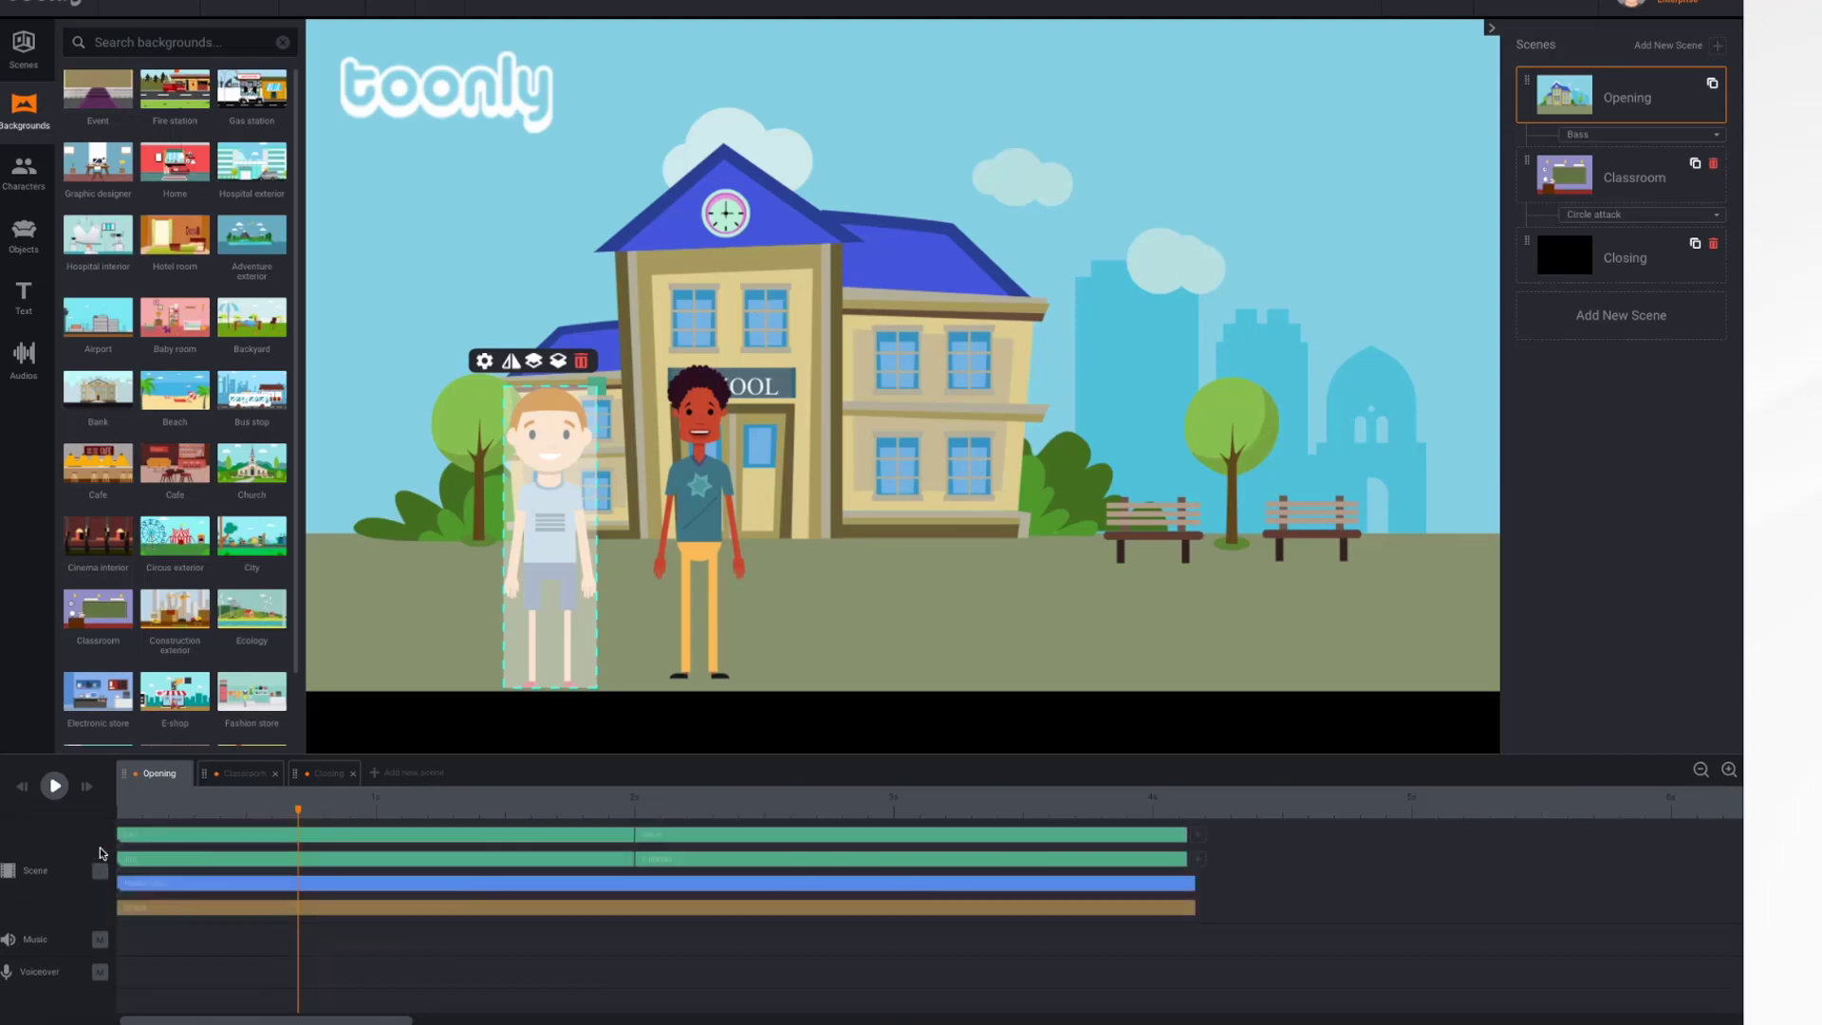
pyautogui.click(101, 853)
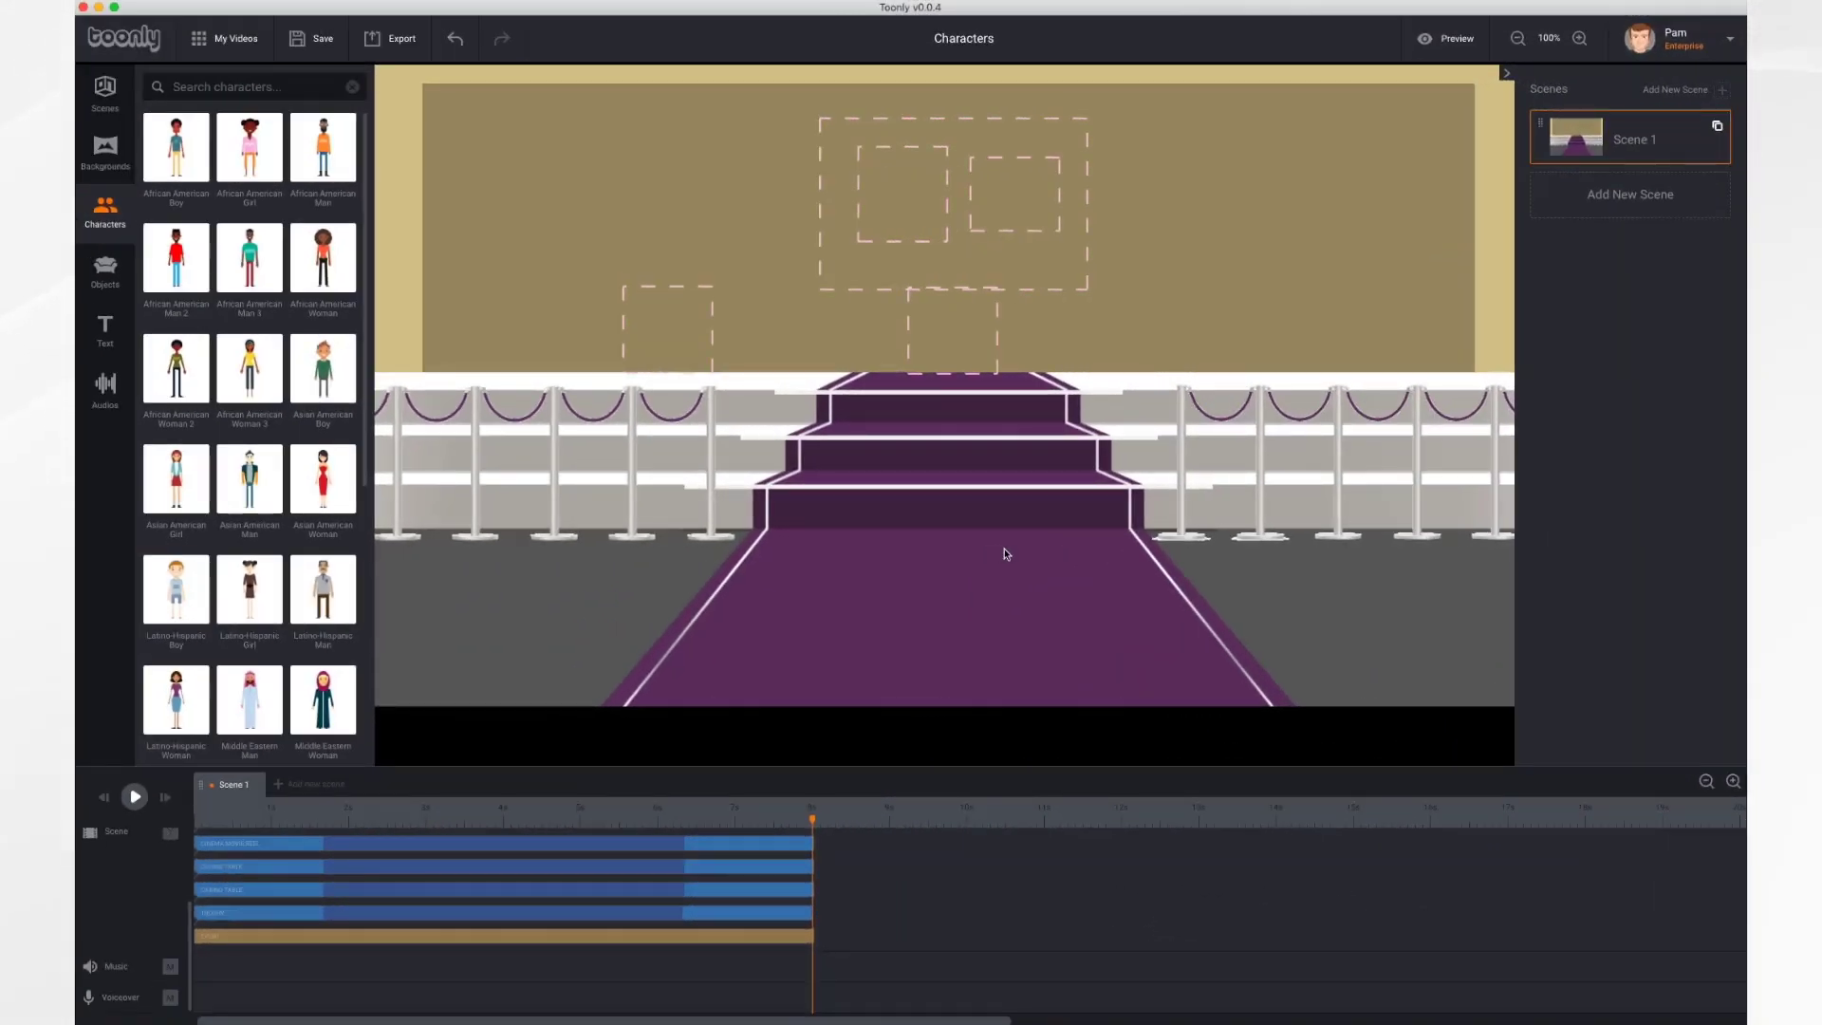
# - Play Scene 1 of the Characters video from the start and pause near the 7 s mark
pyautogui.click(105, 799)
pyautogui.click(134, 799)
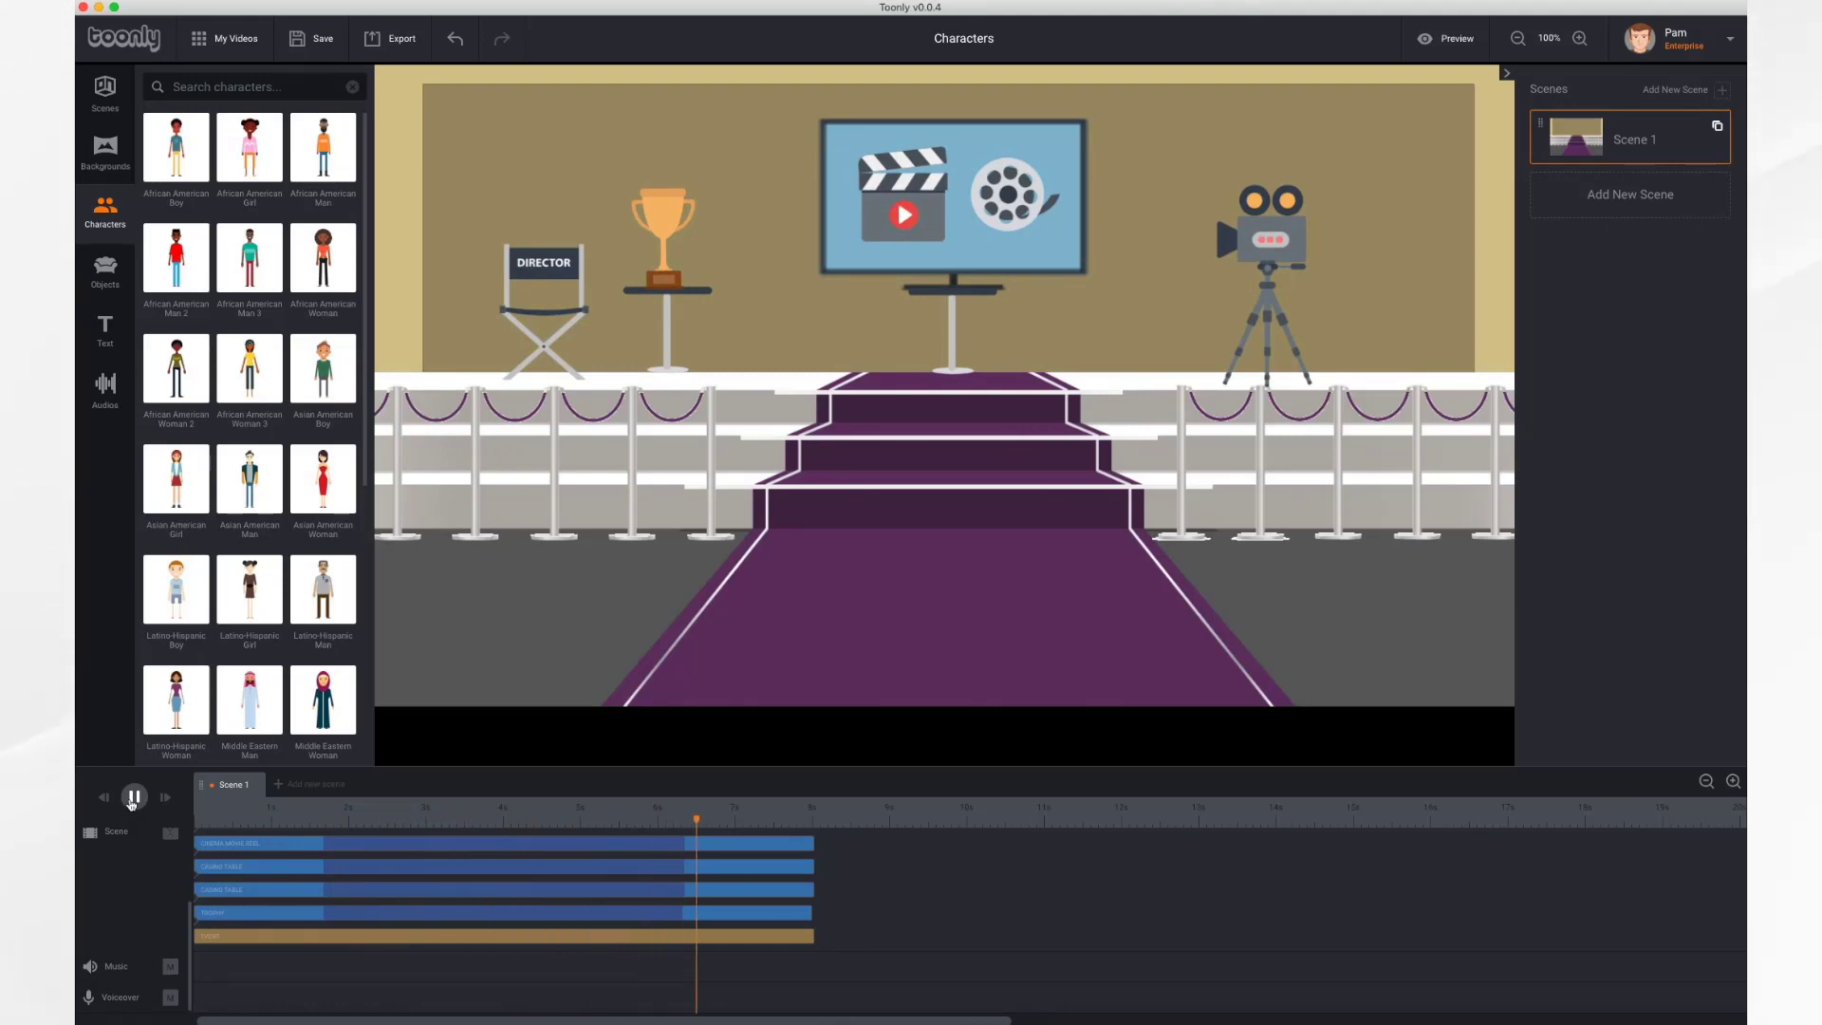
pyautogui.click(133, 799)
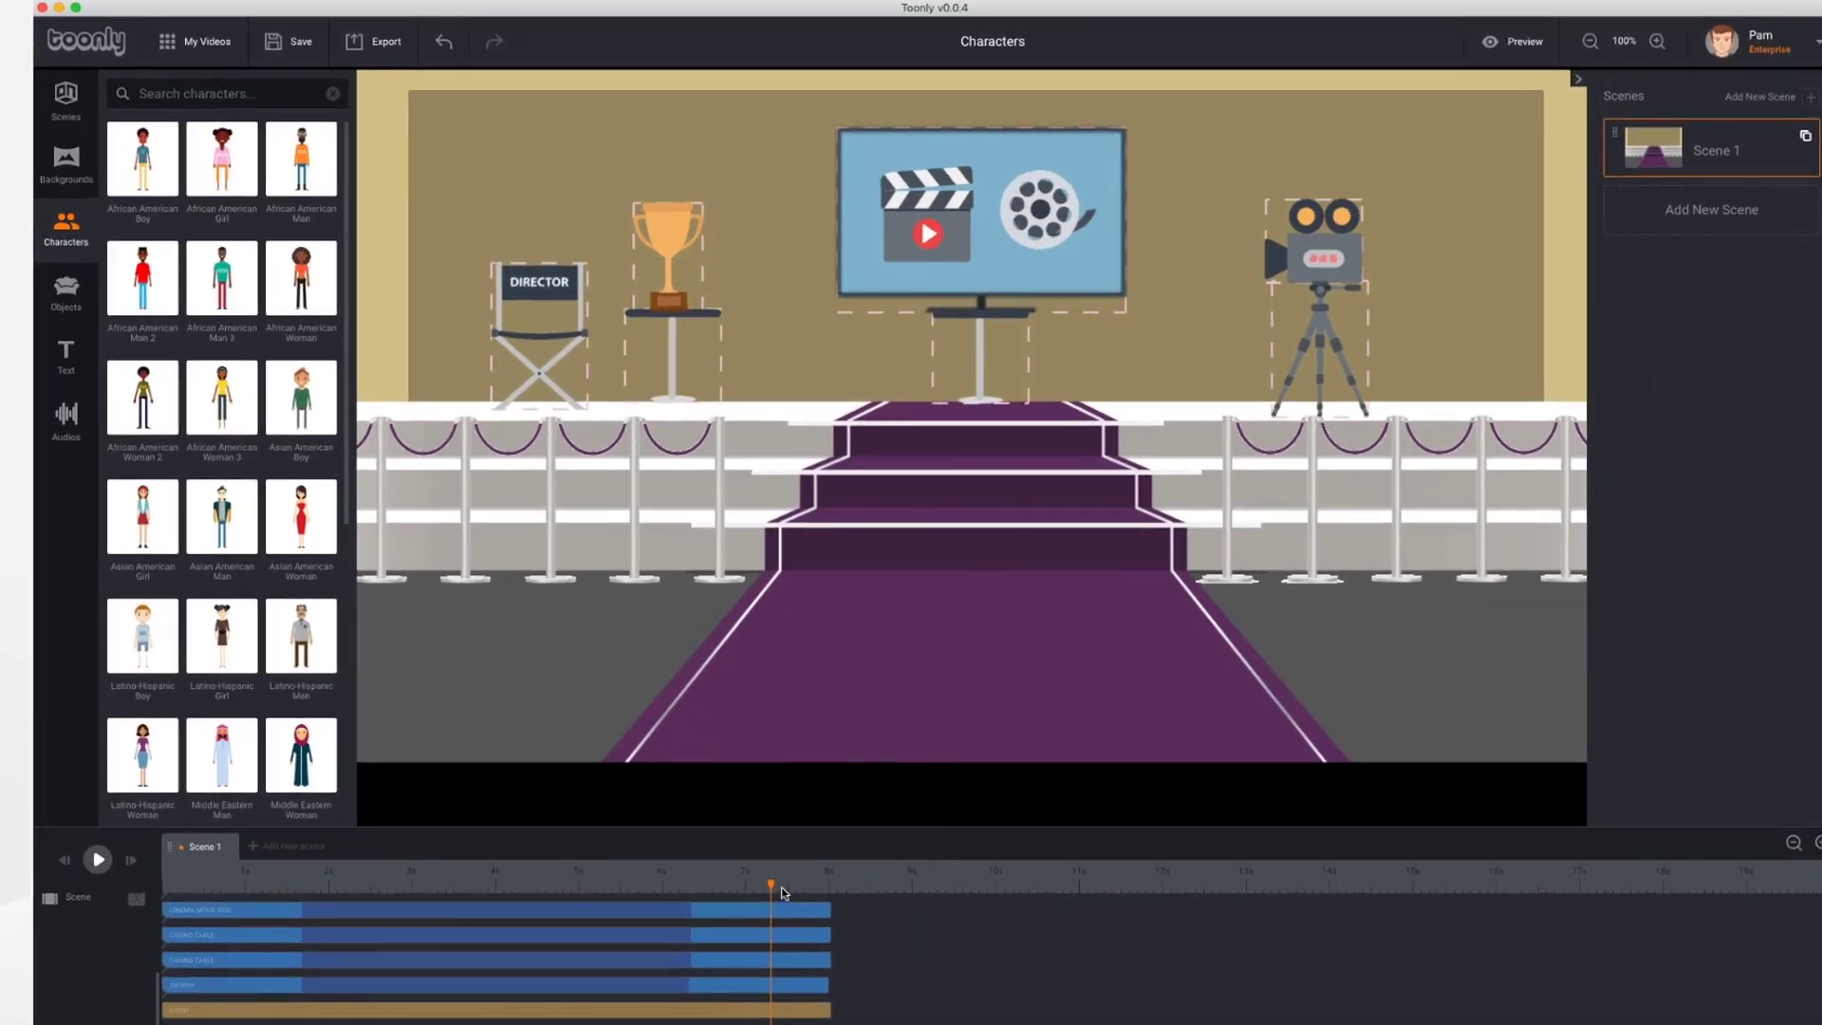
# - Add the Asian American Woman character beside the left edge of the purple carpet, starting at 1 s
pyautogui.moveTo(771, 886); pyautogui.dragTo(243, 888)
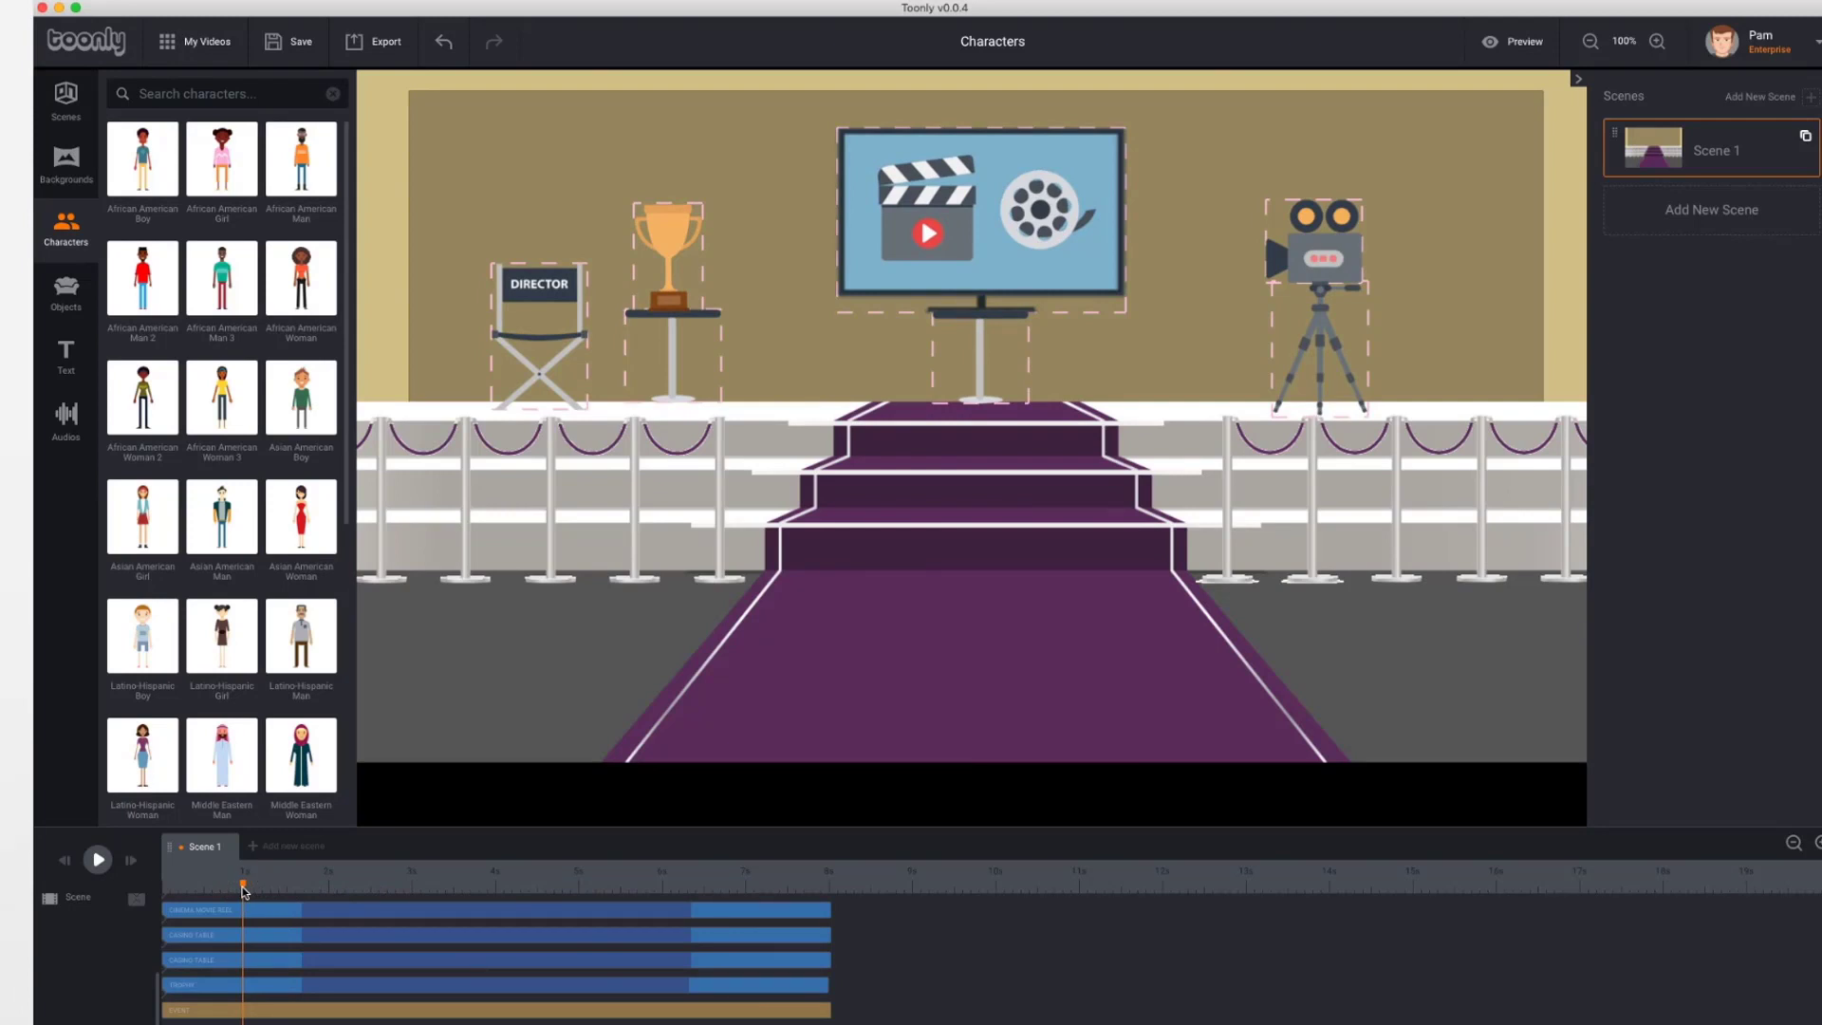
pyautogui.click(70, 235)
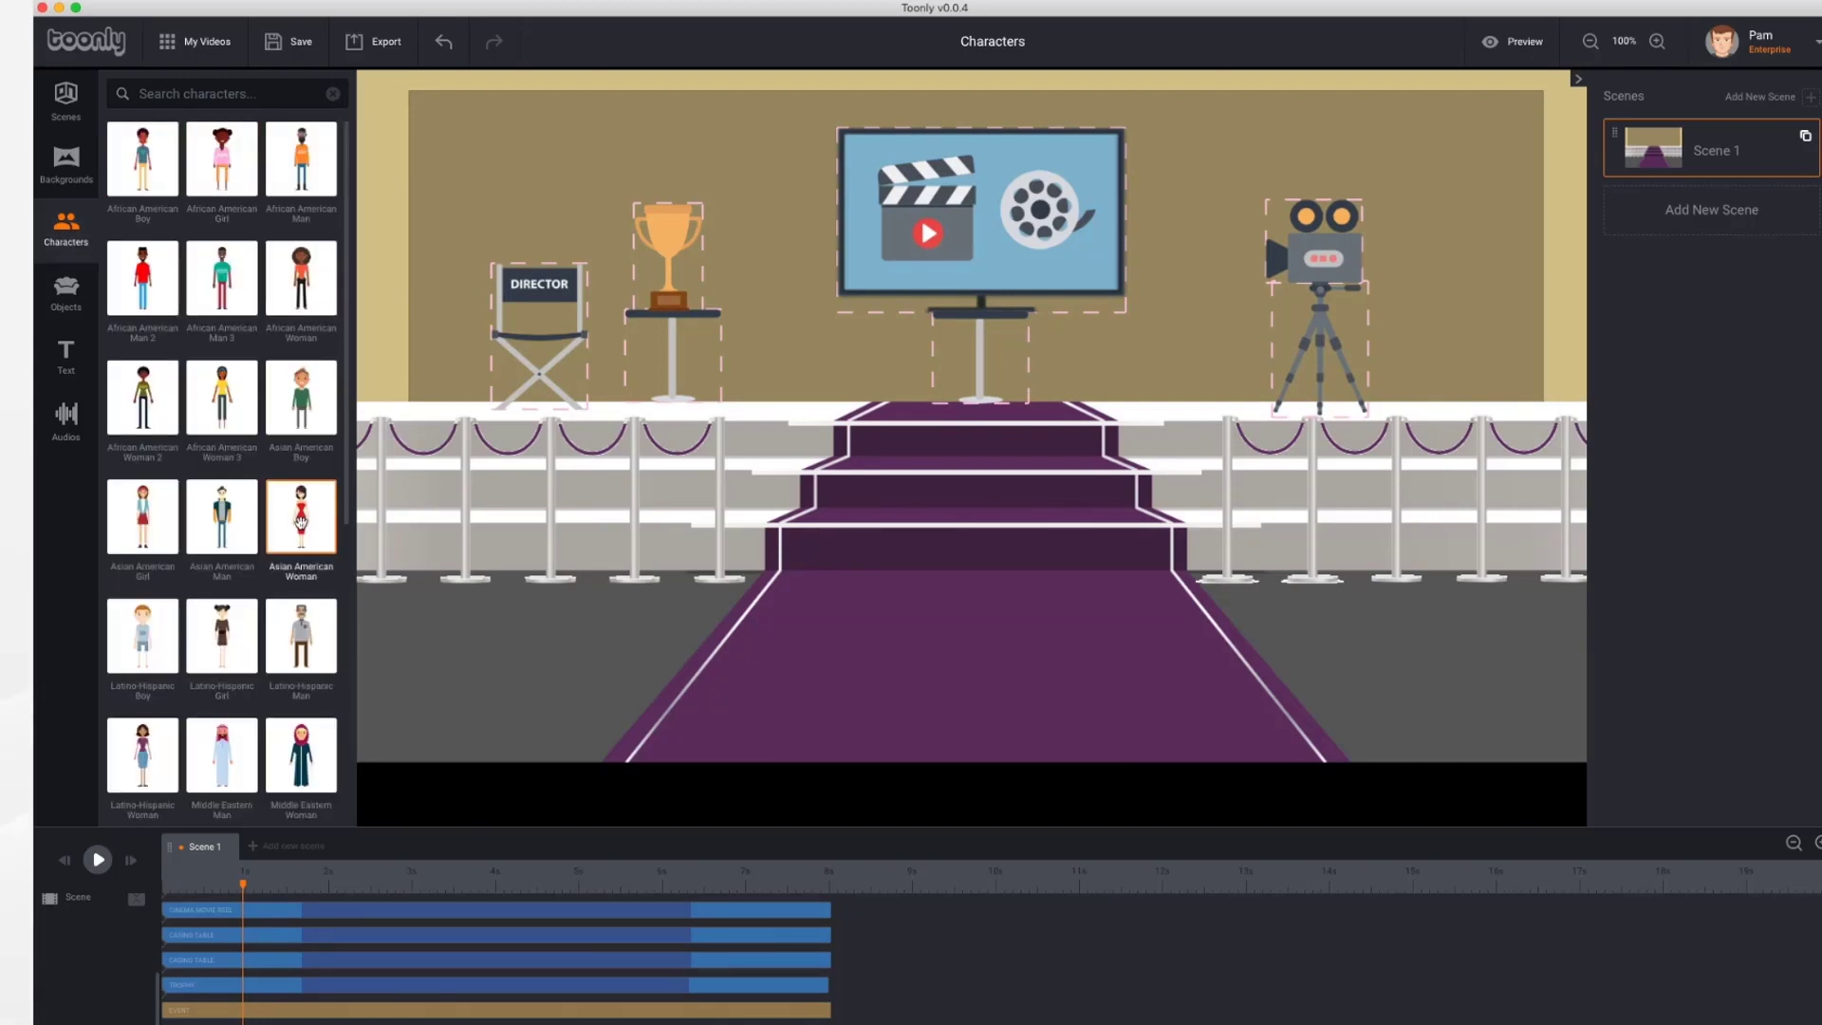
pyautogui.moveTo(300, 522); pyautogui.dragTo(746, 532)
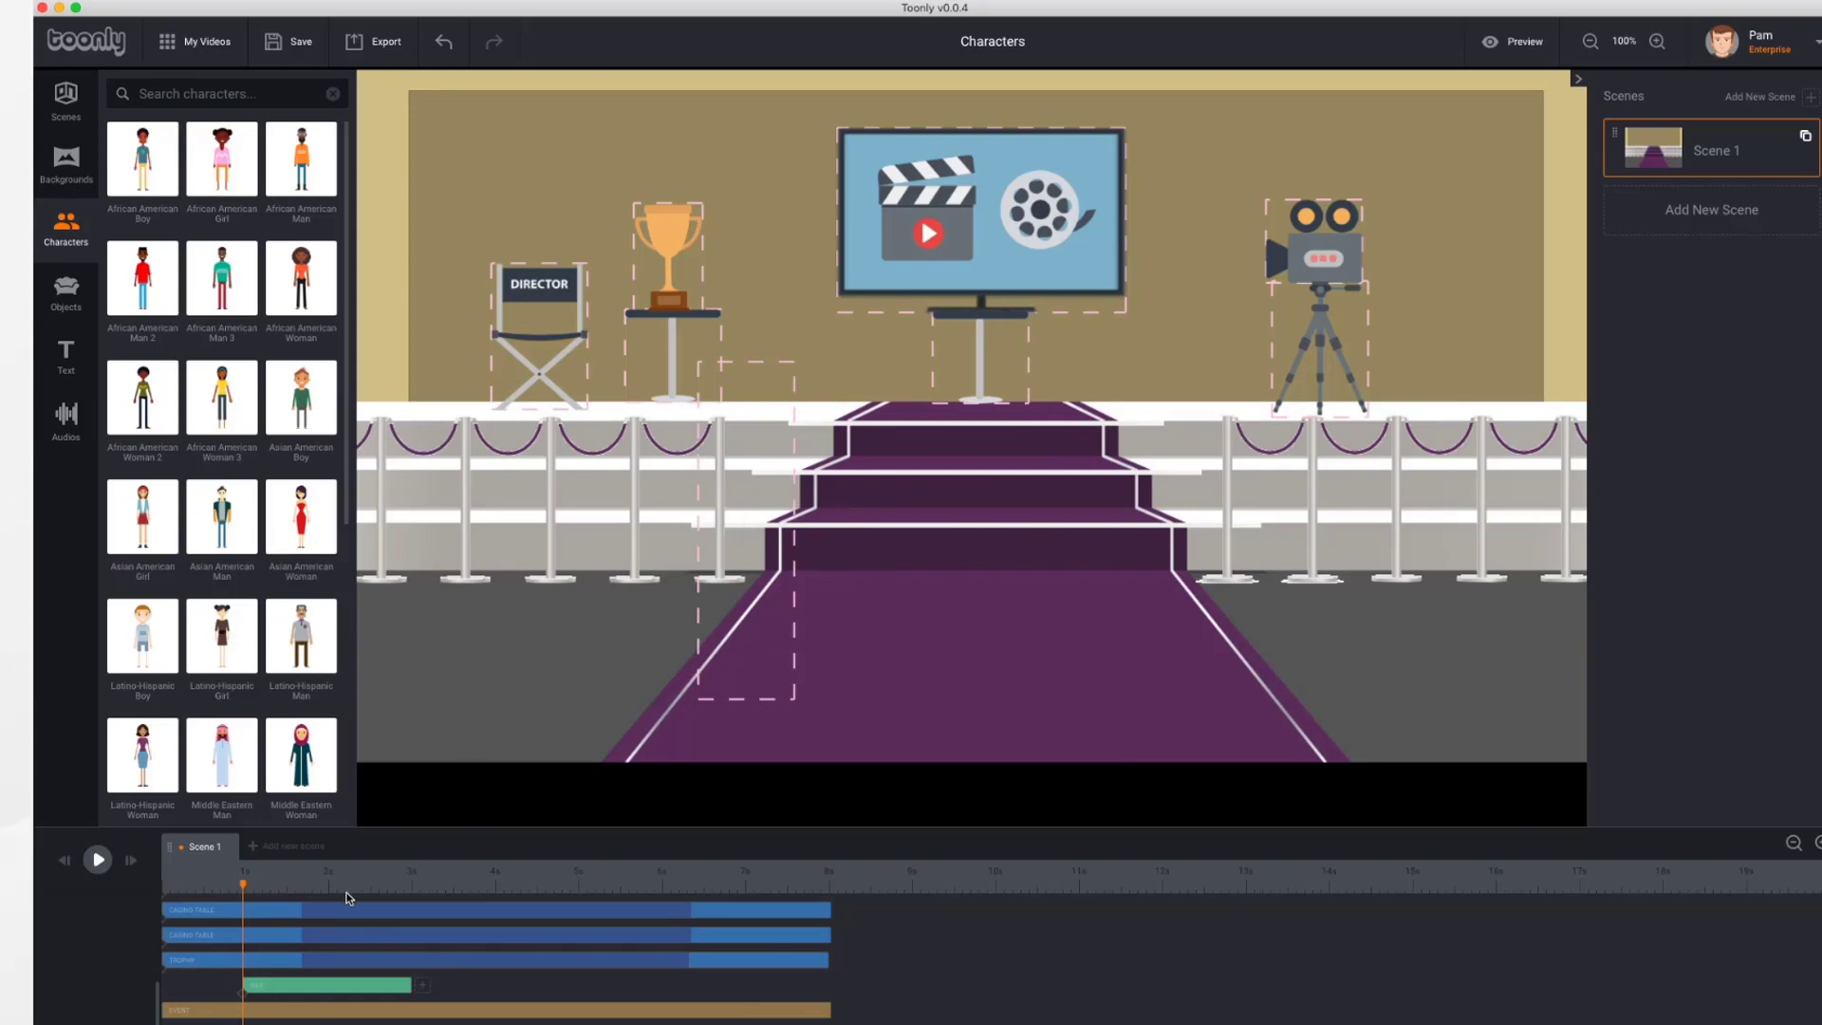
# - Play the woman's entrance, move the playhead to 2 s and check where her clip ends
pyautogui.click(99, 861)
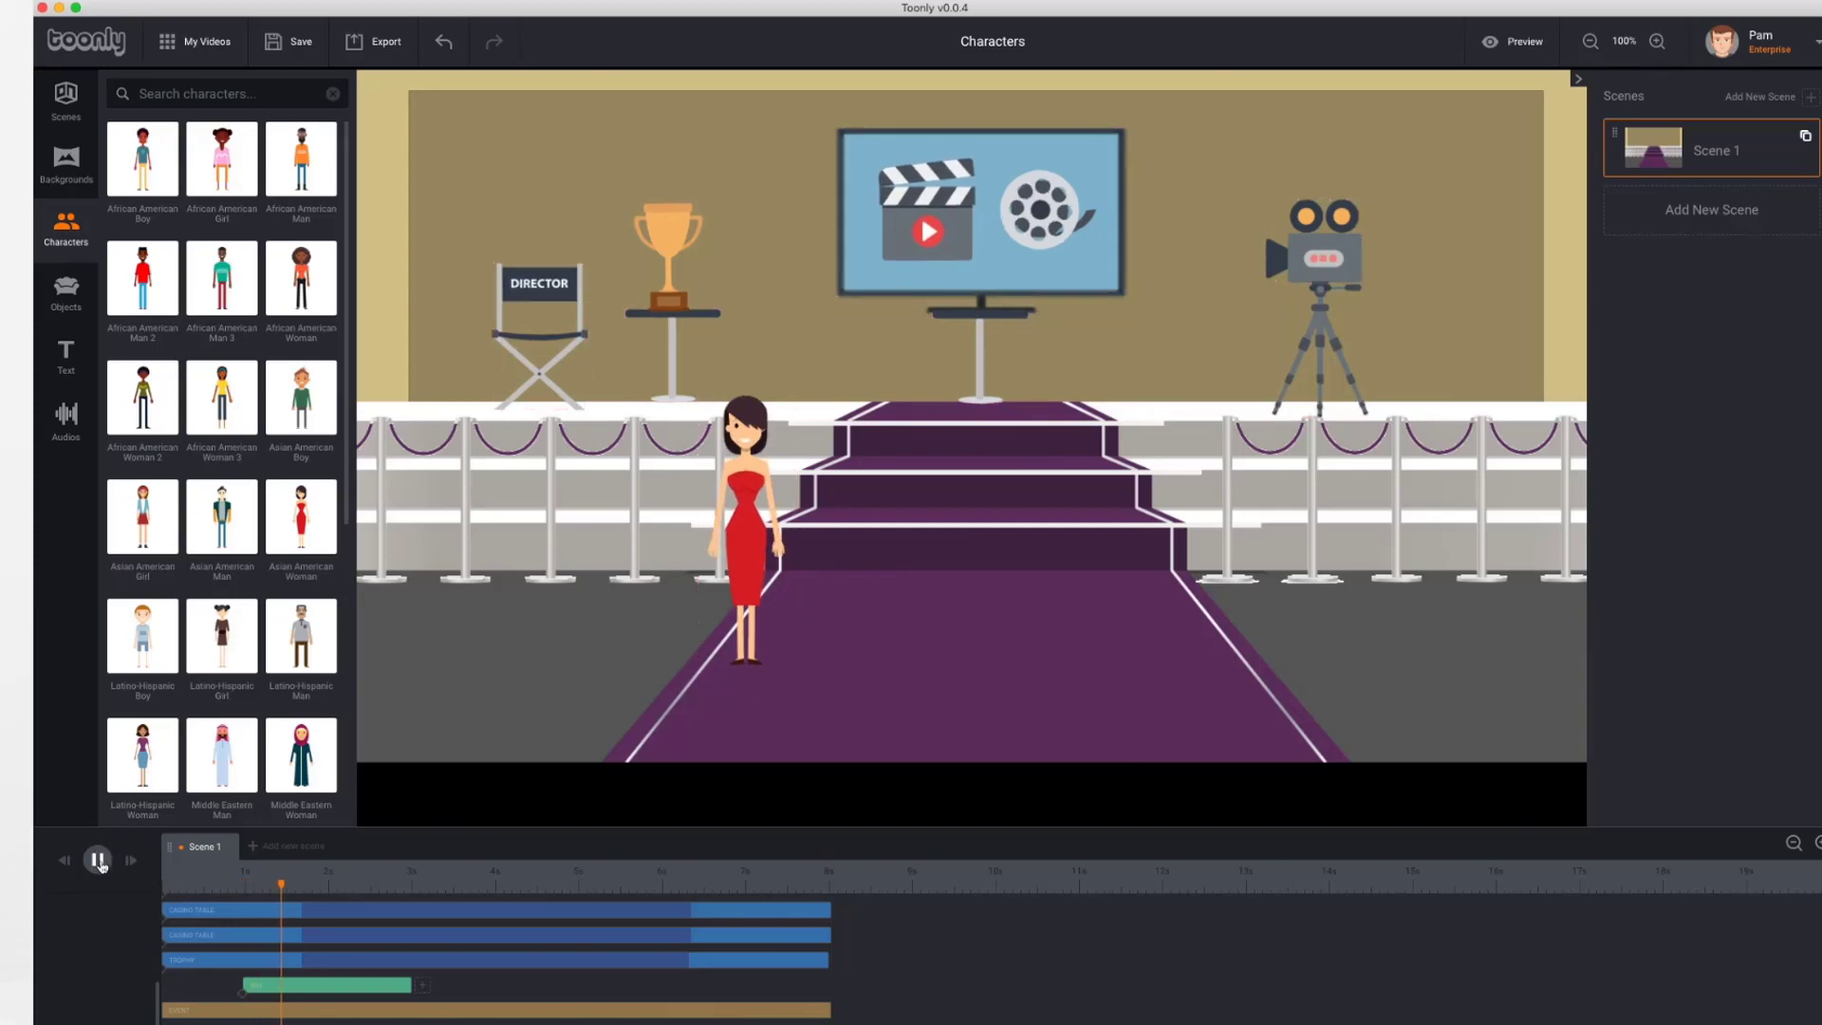
pyautogui.click(99, 861)
pyautogui.click(391, 987)
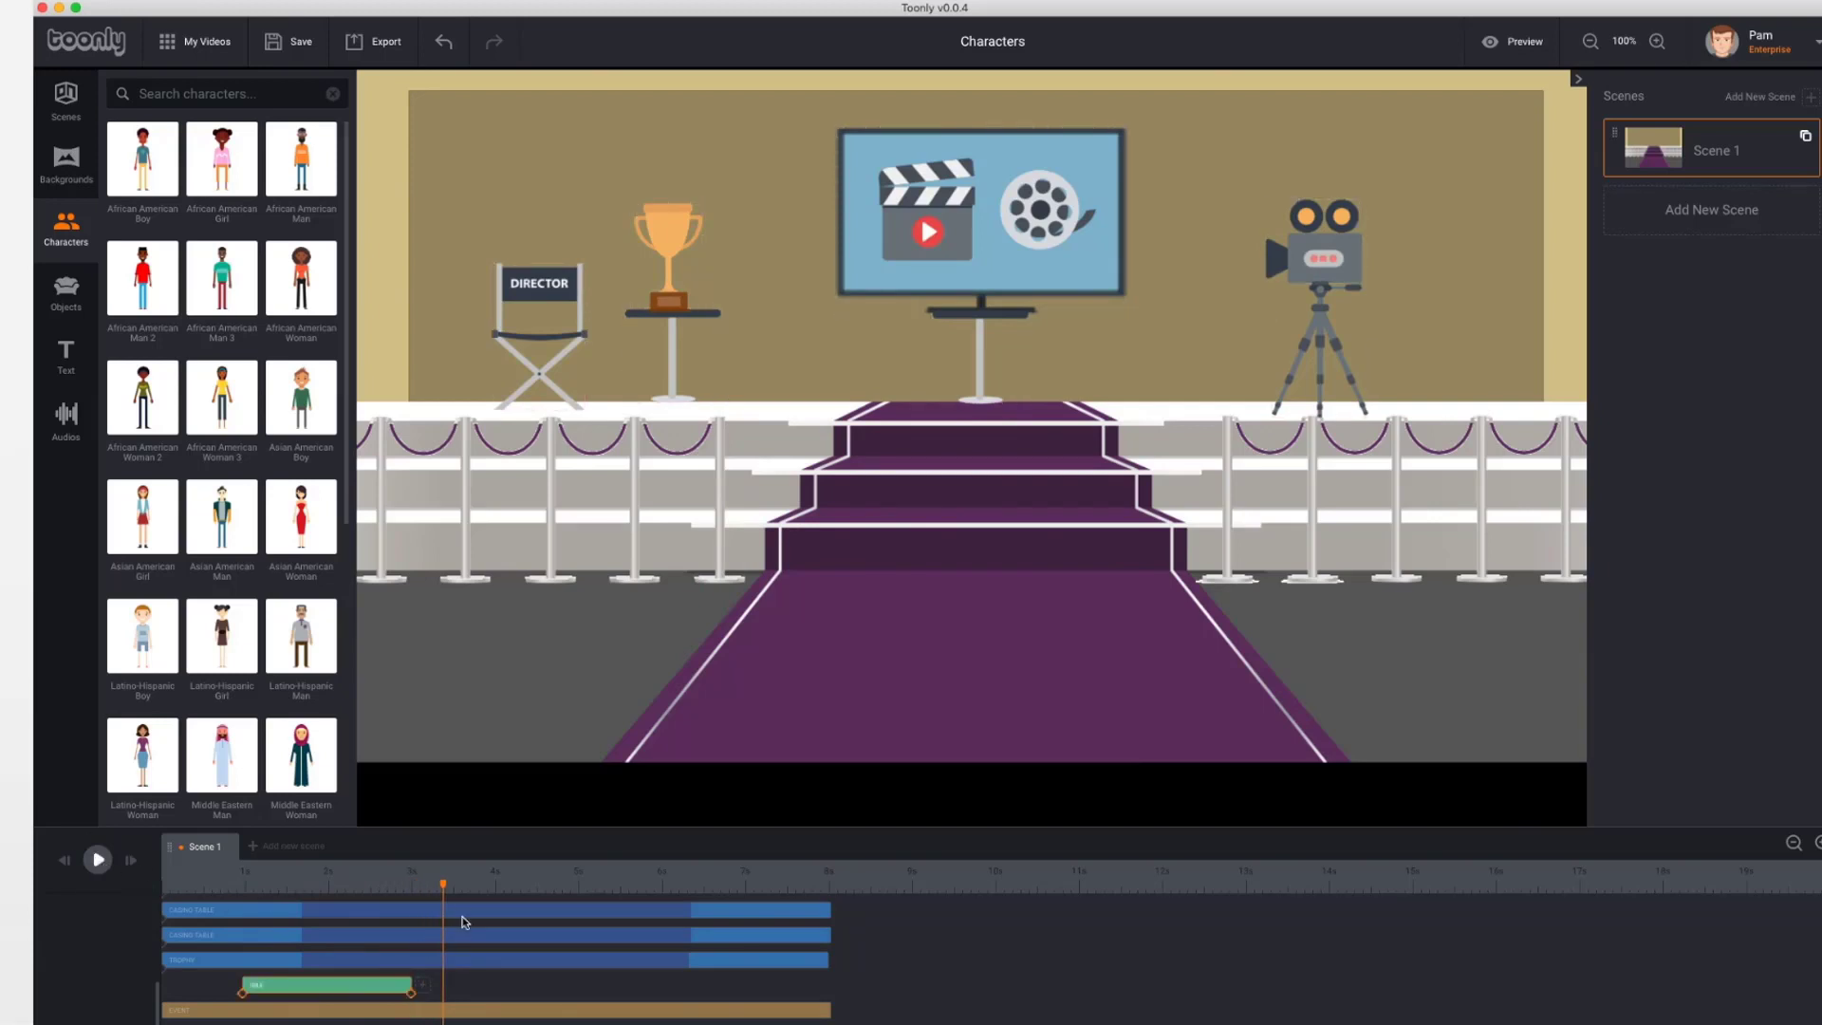
pyautogui.moveTo(442, 890); pyautogui.dragTo(329, 887)
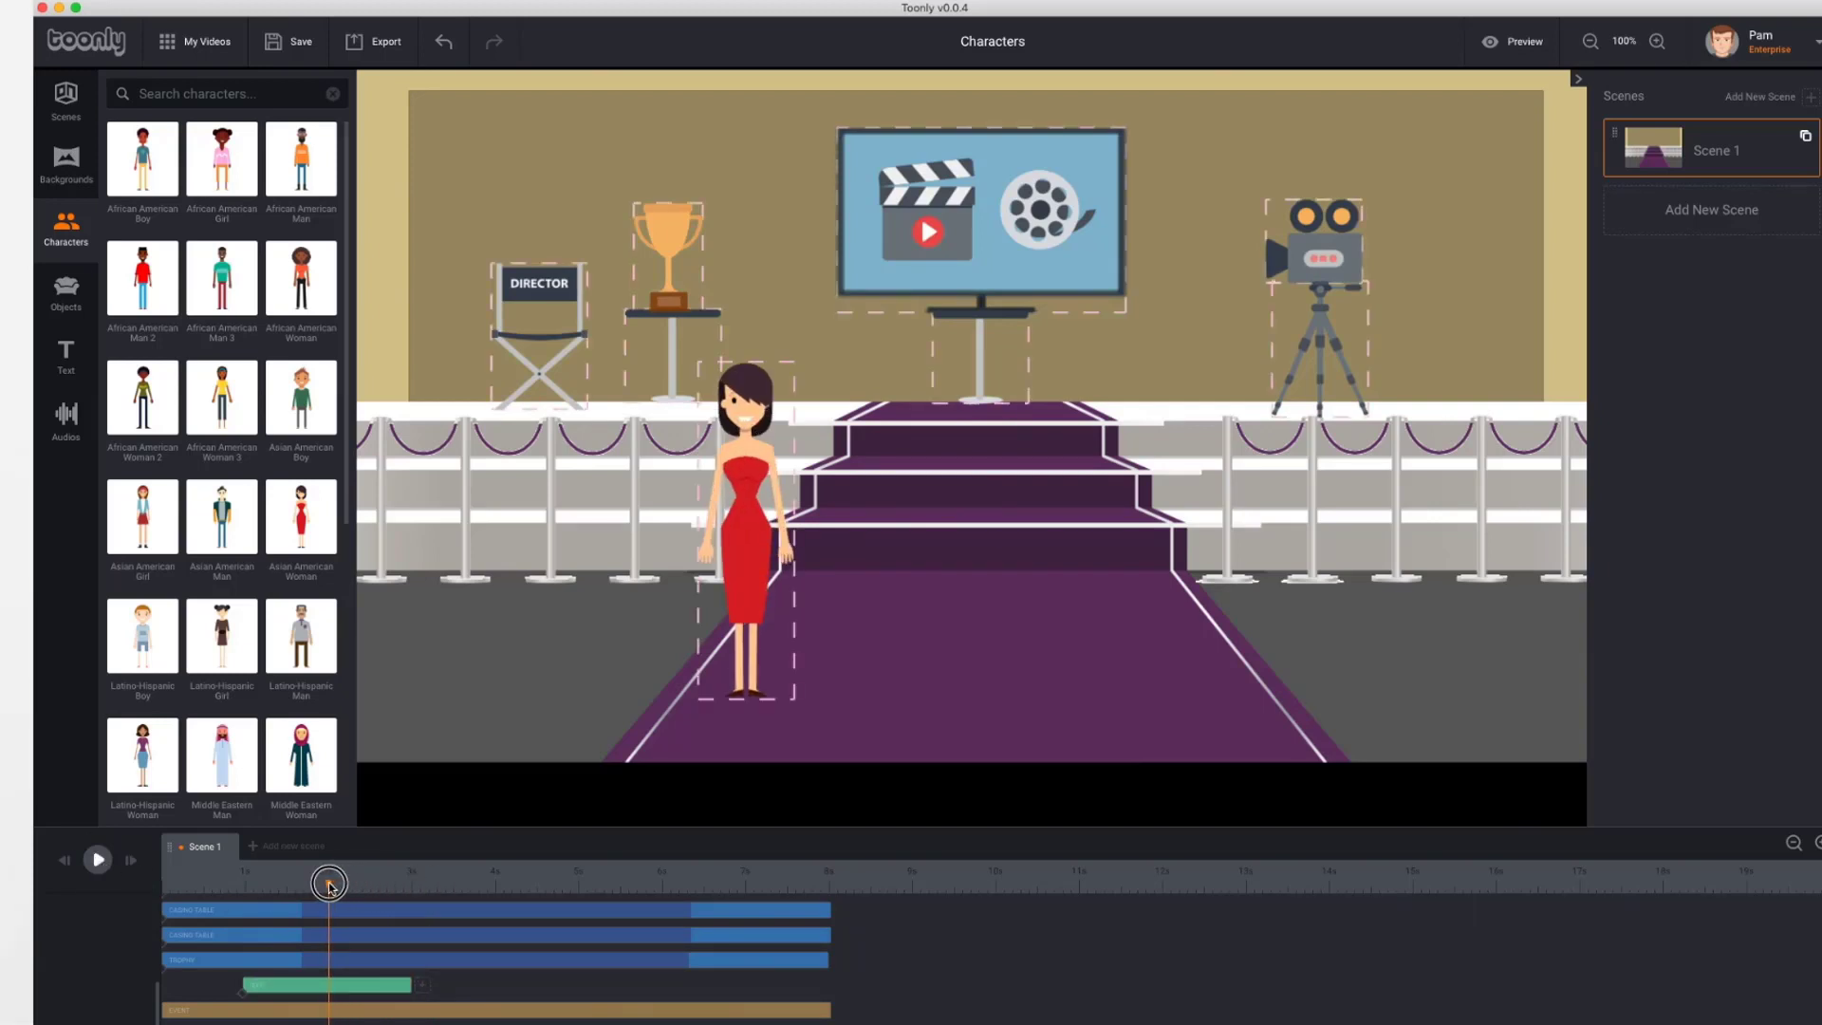
pyautogui.click(406, 987)
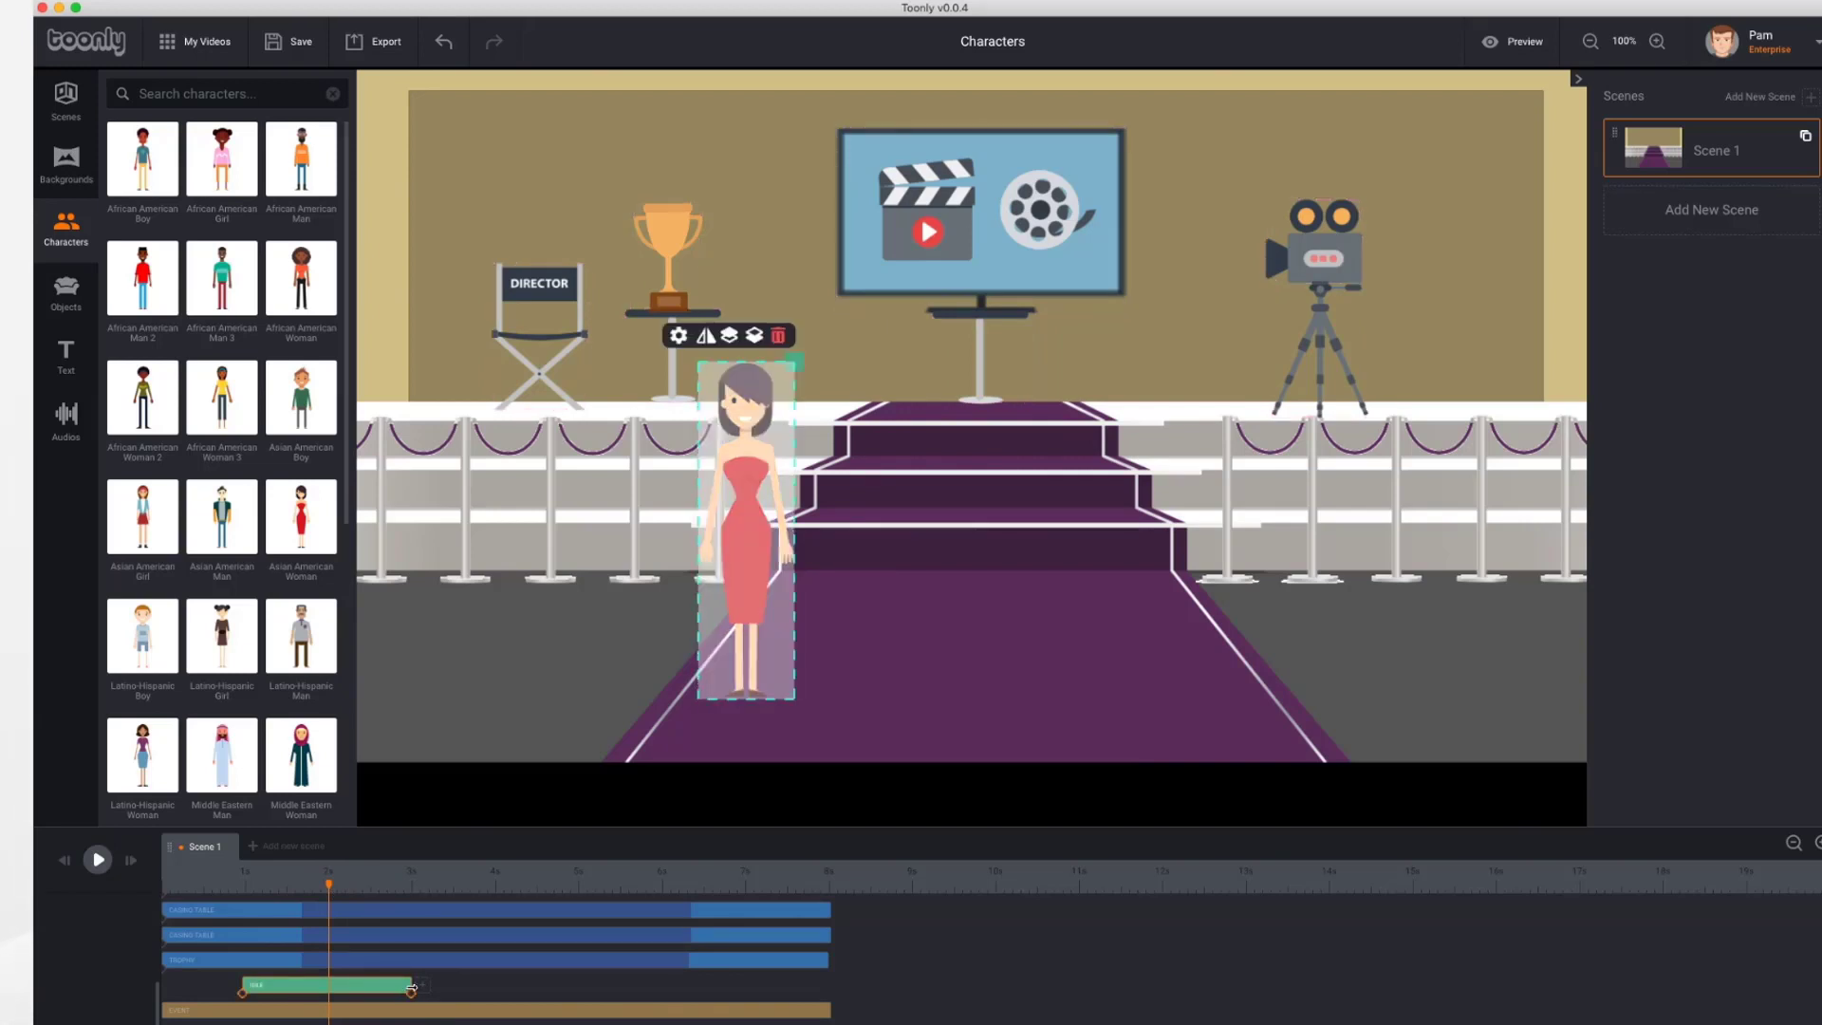
pyautogui.moveTo(410, 989)
pyautogui.mouseDown()
pyautogui.moveTo(664, 994)
pyautogui.moveTo(326, 987)
pyautogui.moveTo(509, 989)
pyautogui.moveTo(411, 998)
pyautogui.mouseUp()
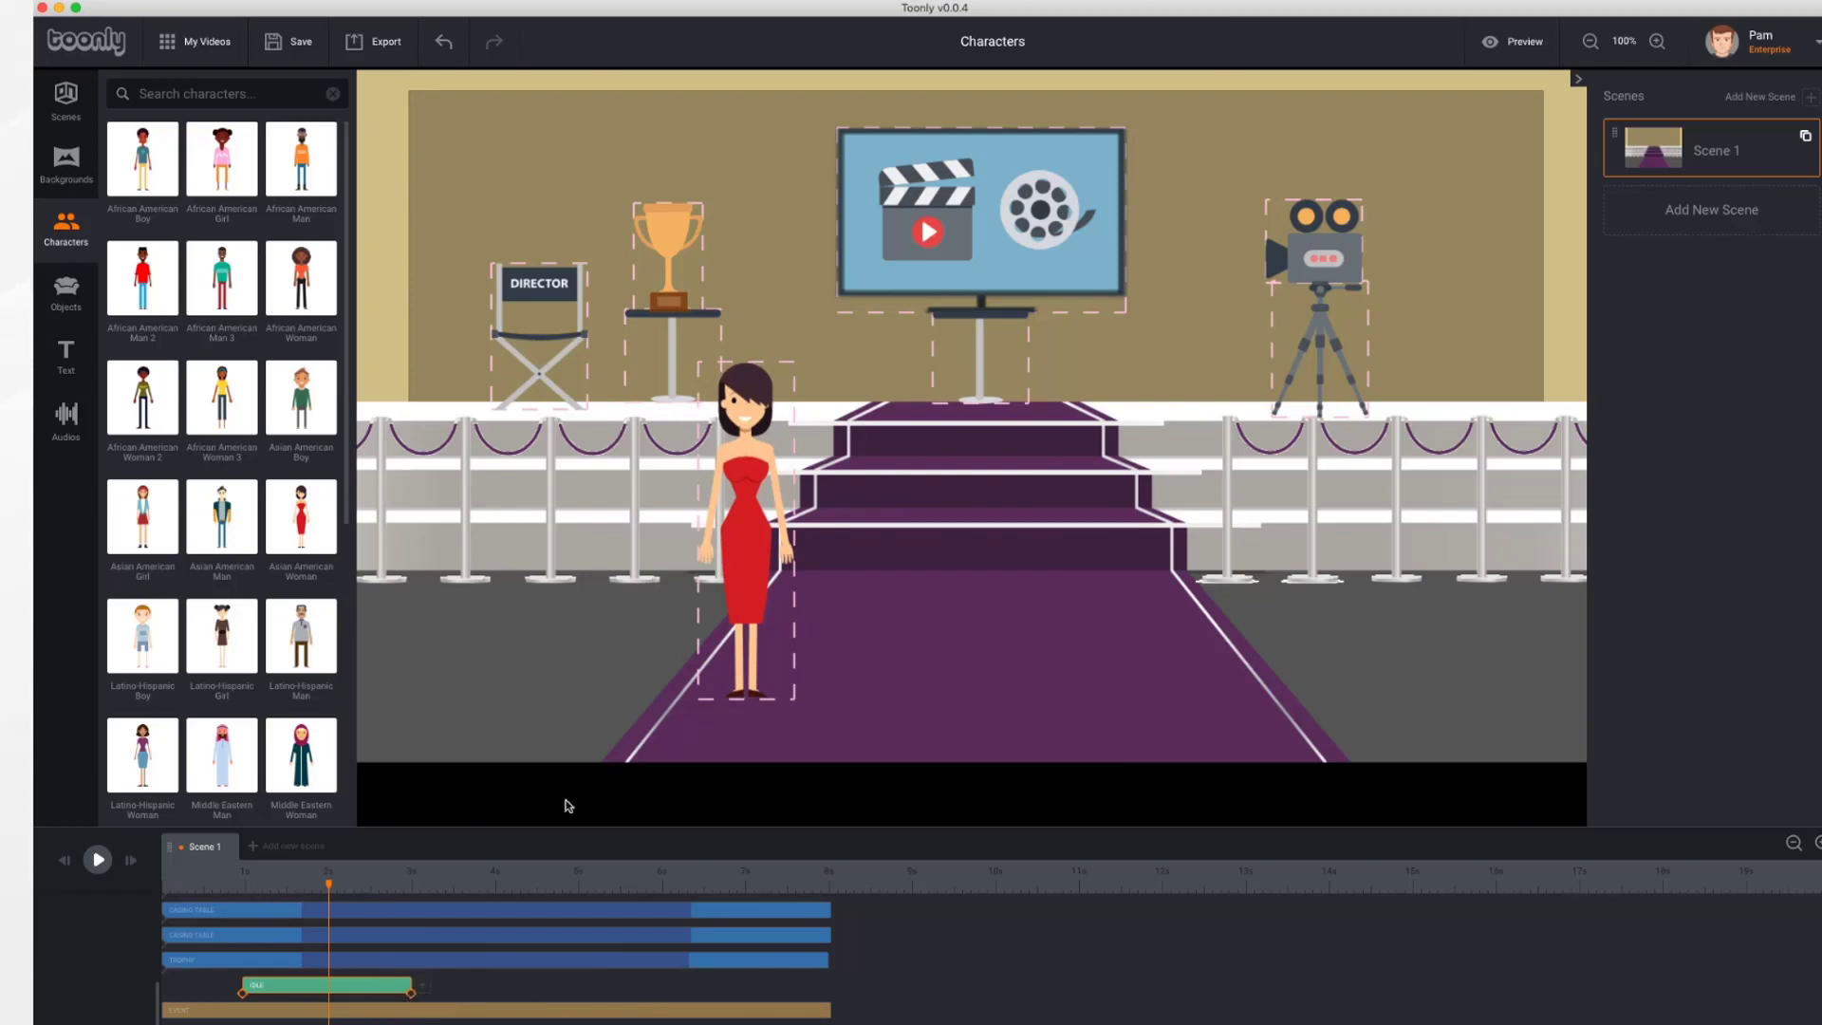
# - Enlarge the woman character, reposition her at the left edge of the carpet and play the scene
pyautogui.click(742, 488)
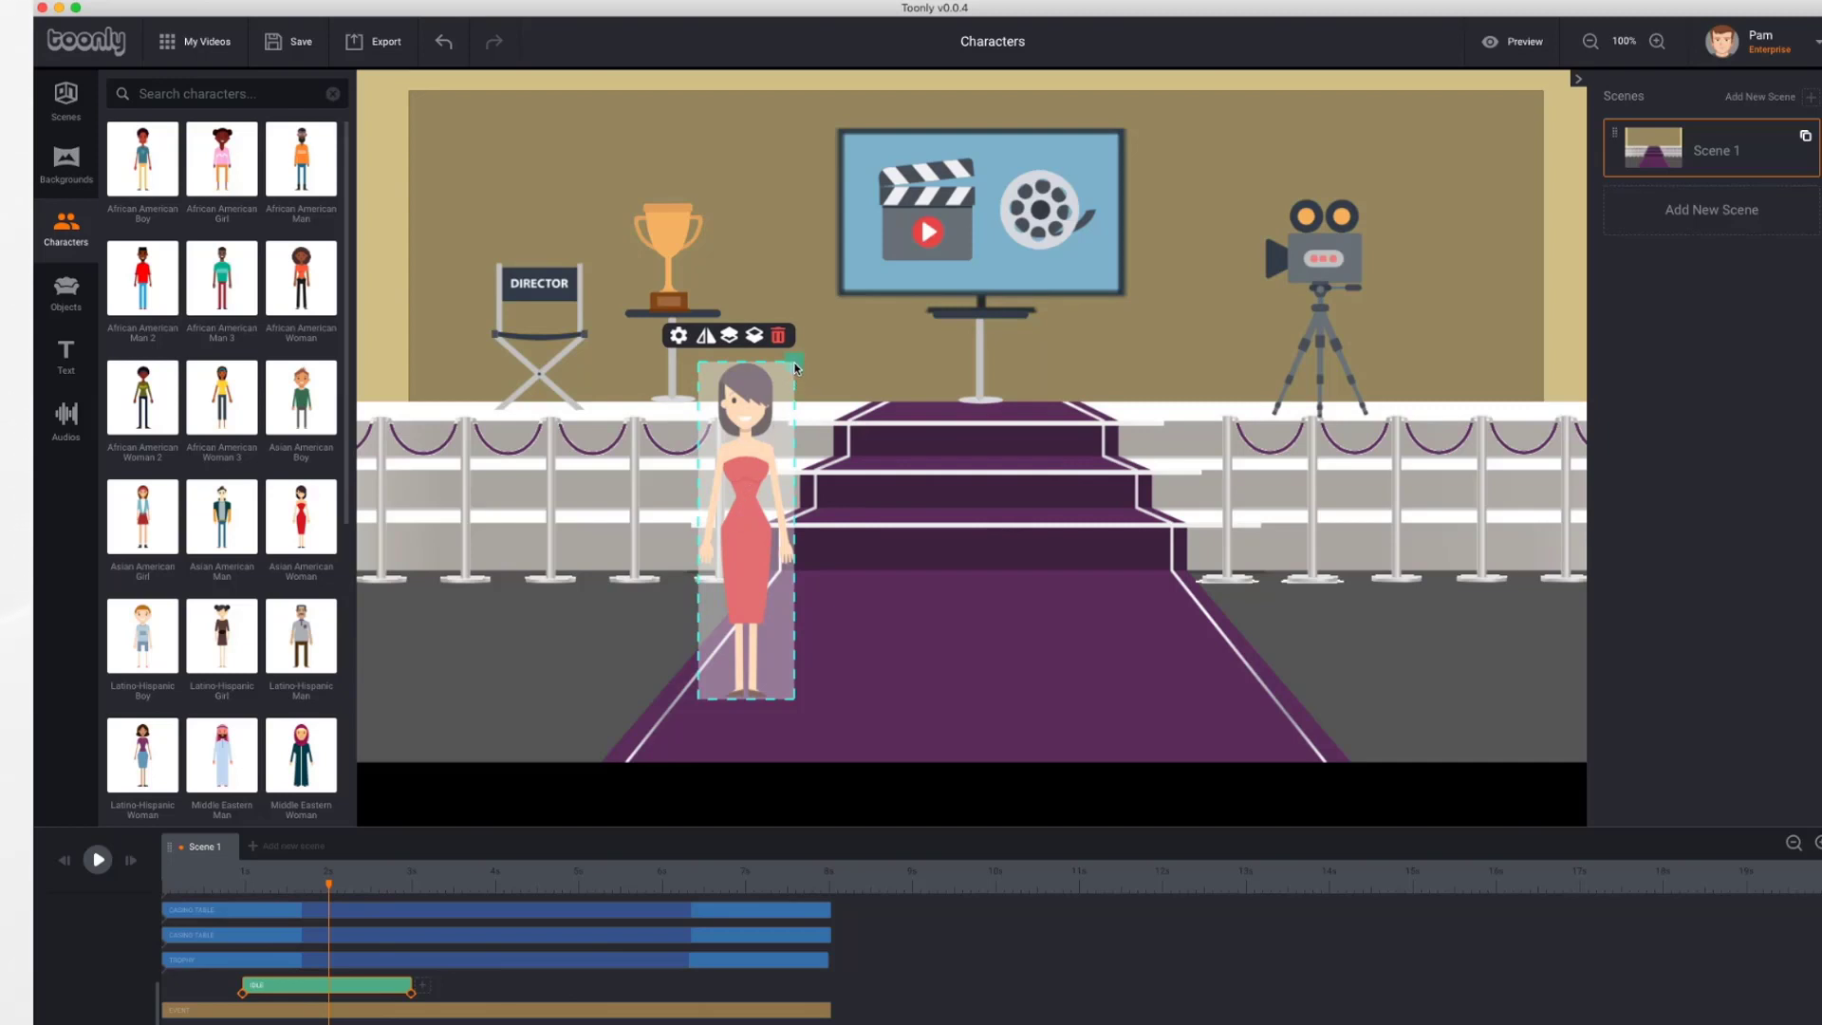
pyautogui.moveTo(796, 368); pyautogui.dragTo(868, 291)
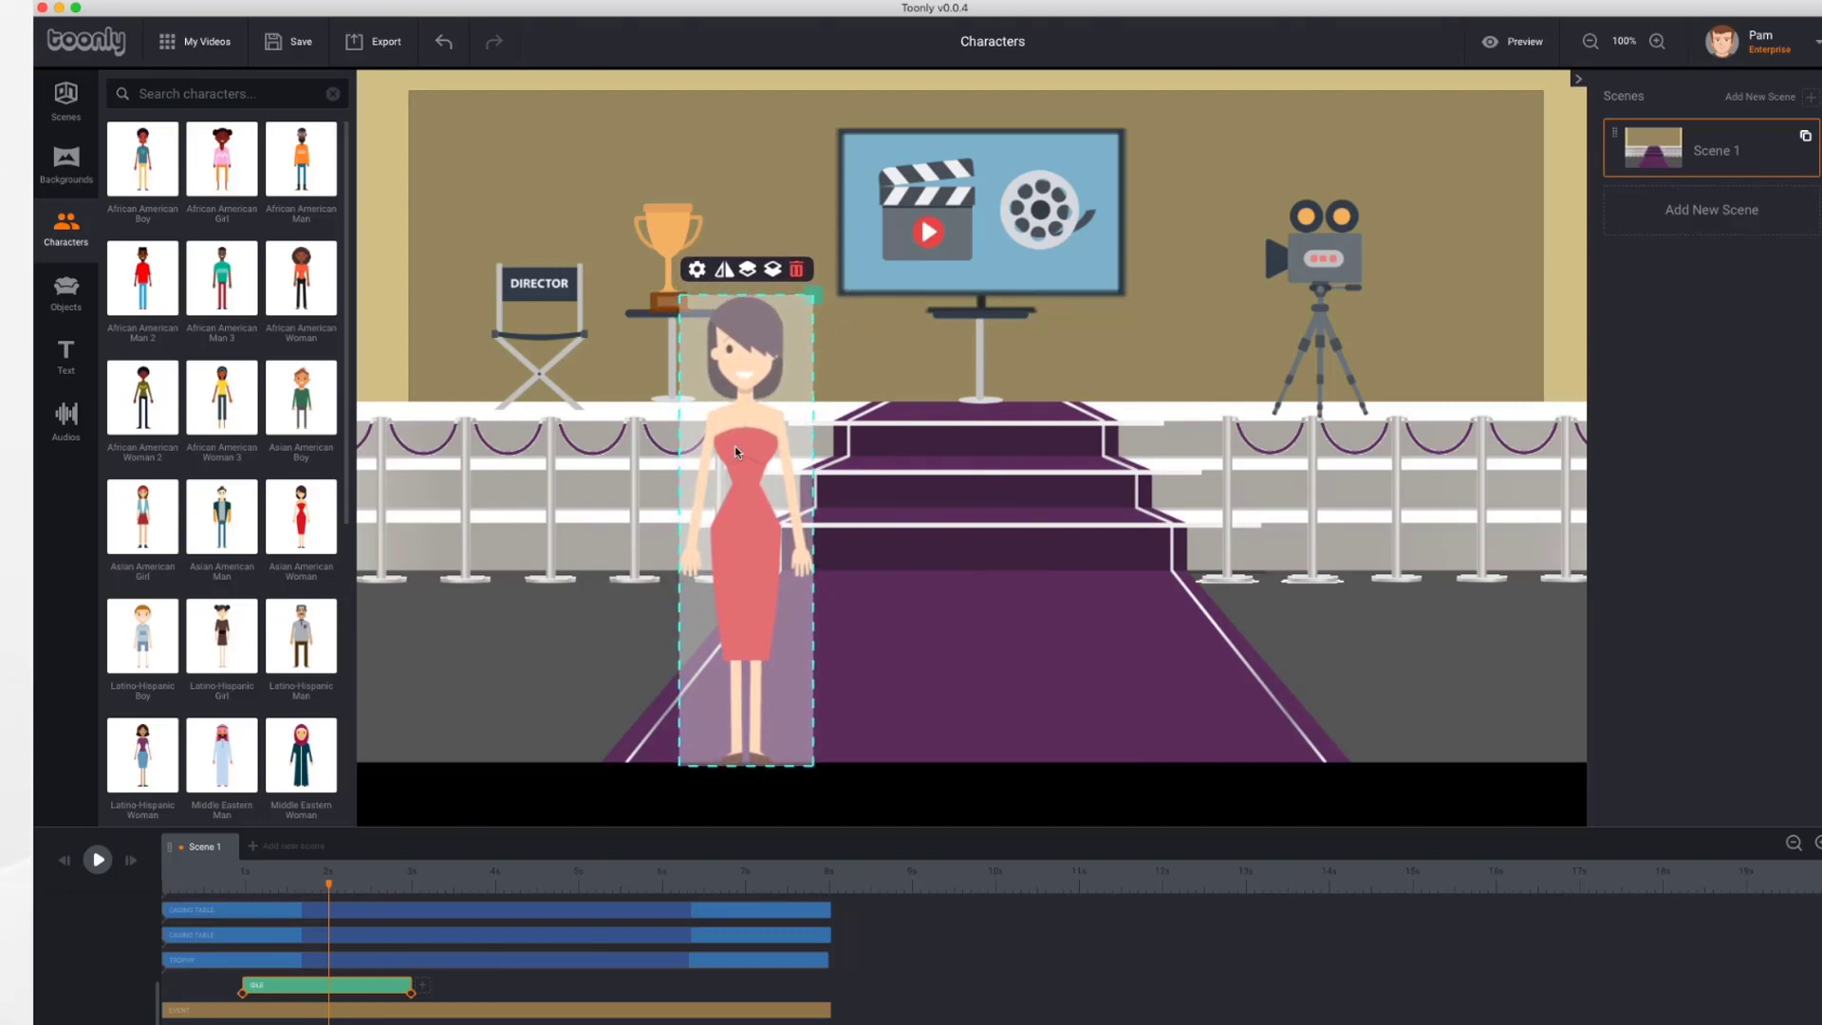
pyautogui.moveTo(734, 446); pyautogui.dragTo(728, 411)
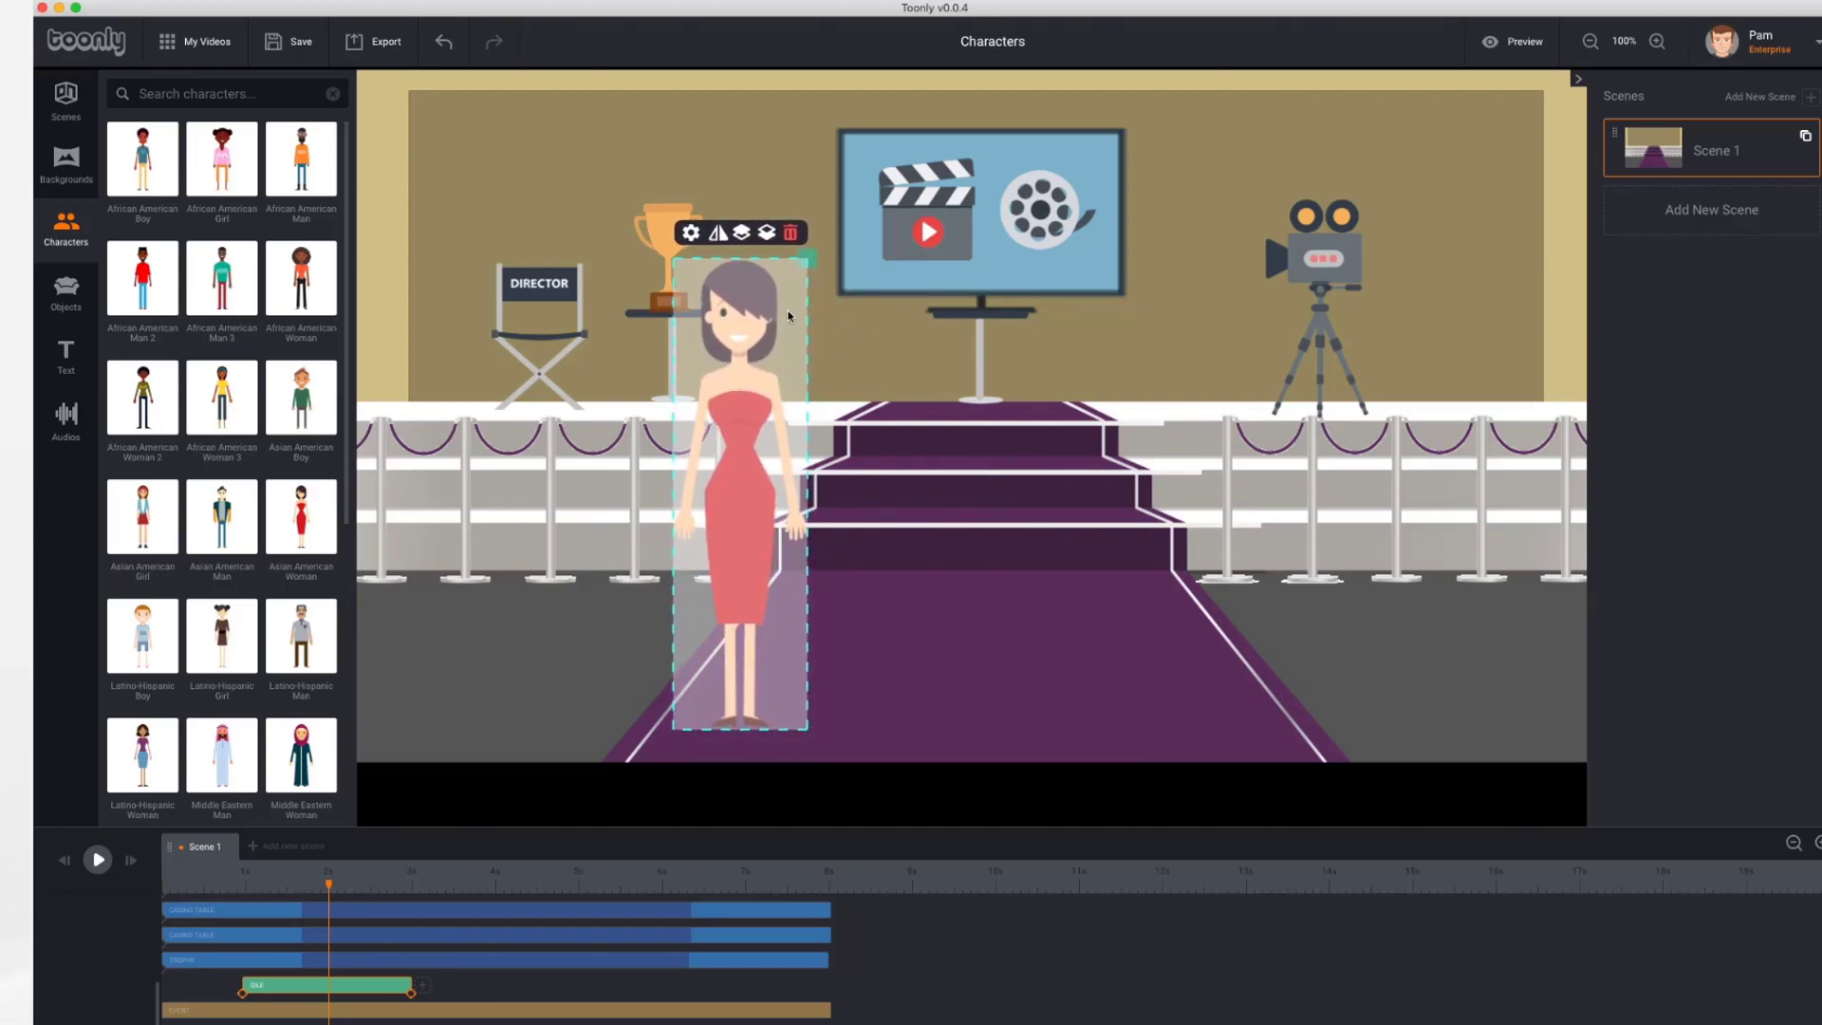
pyautogui.moveTo(810, 262); pyautogui.dragTo(805, 271)
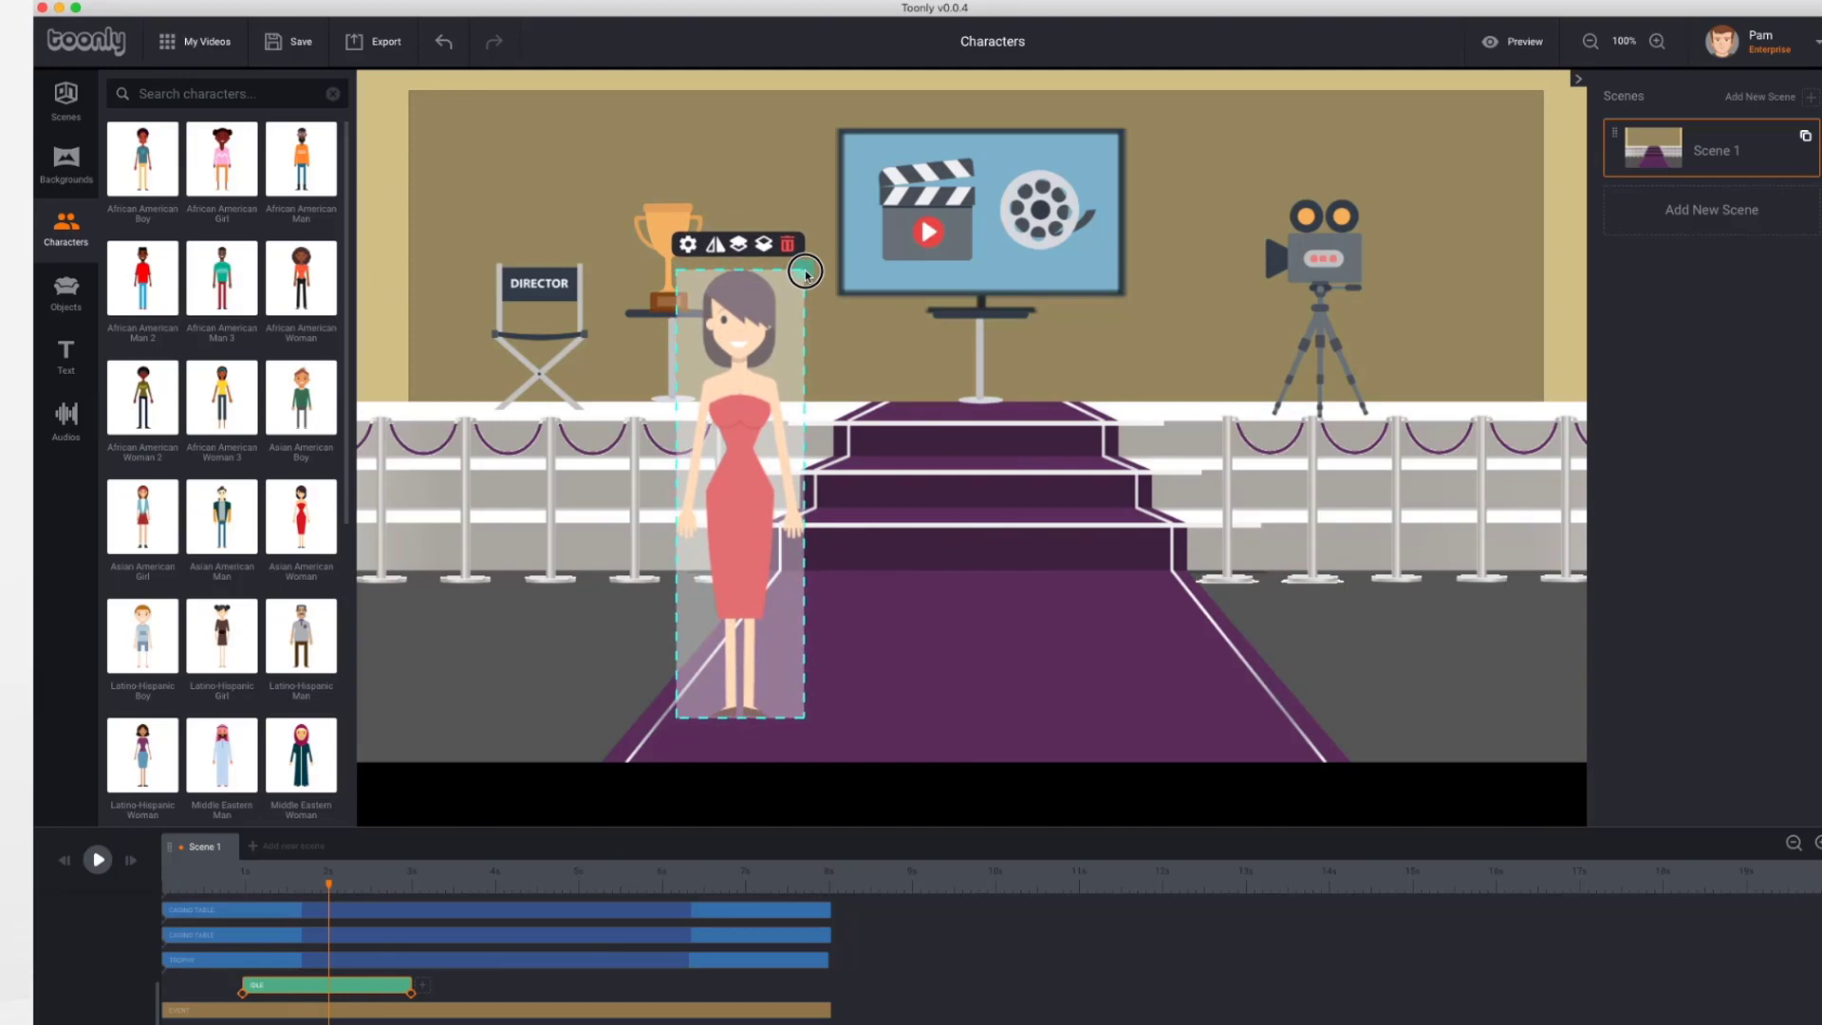
pyautogui.moveTo(742, 406); pyautogui.dragTo(777, 393)
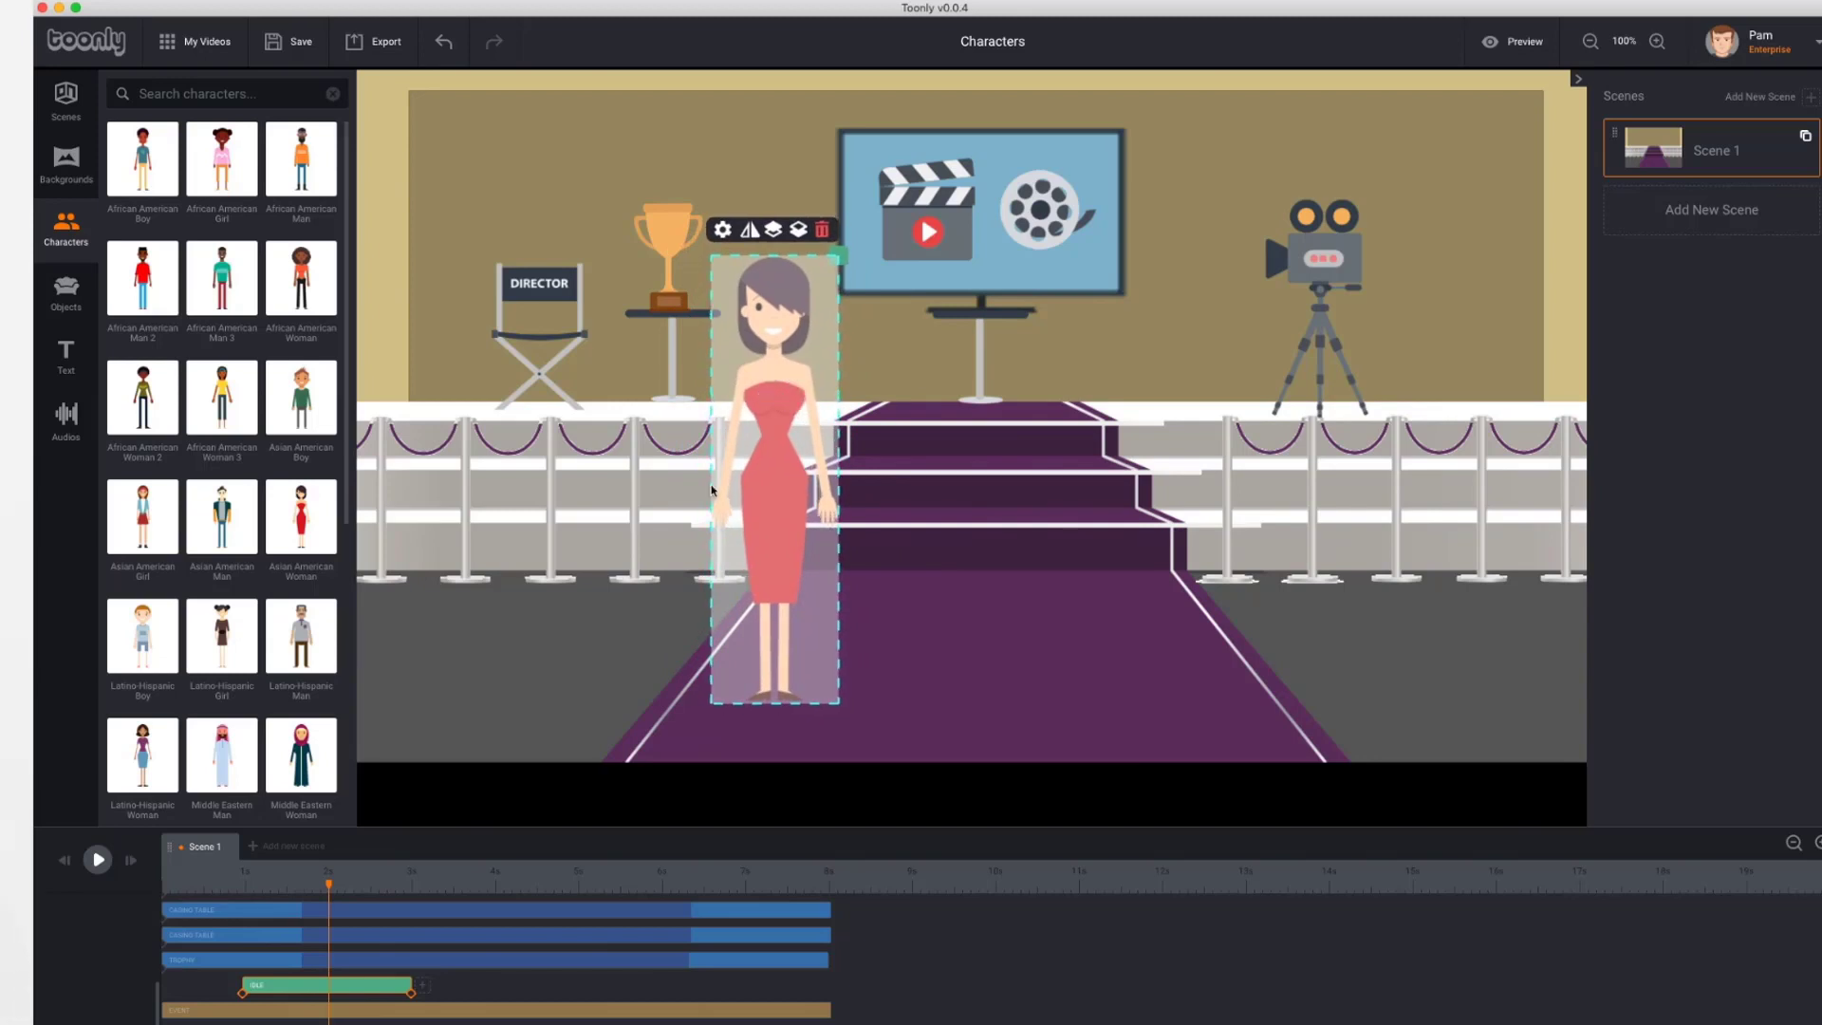
pyautogui.click(96, 860)
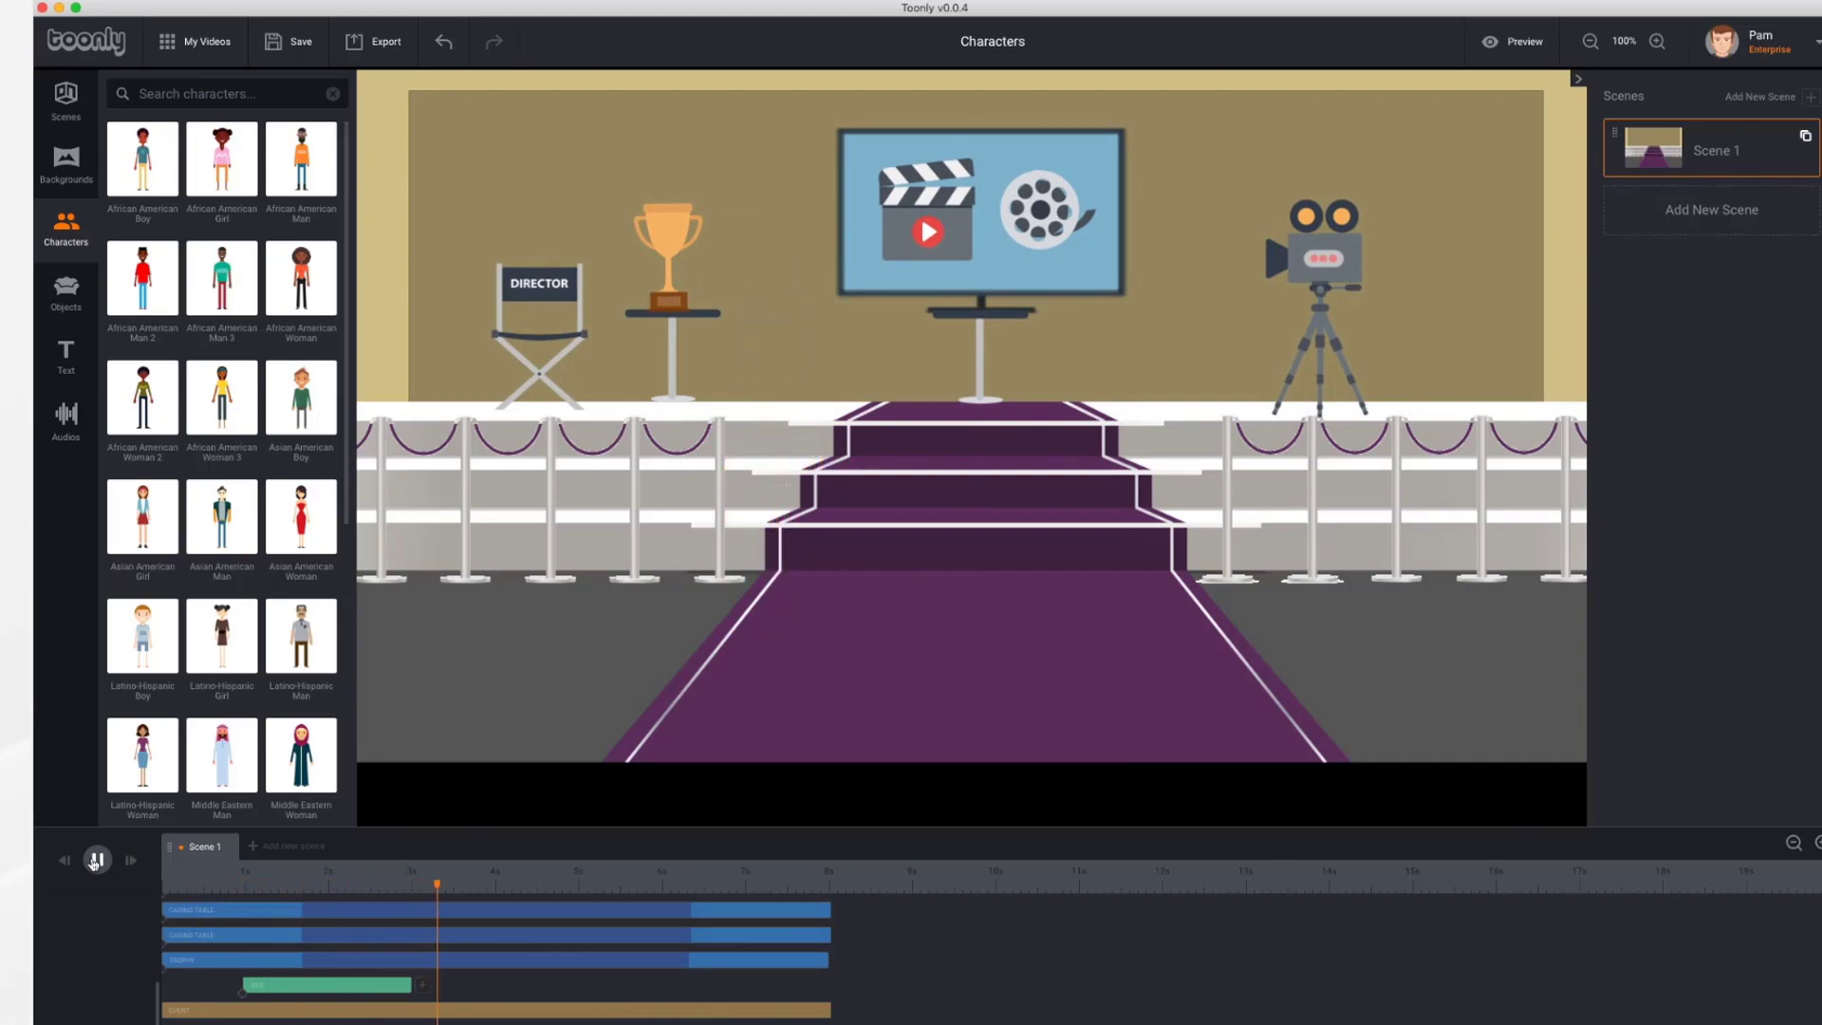
# - Pause the scene and examine the animation types and entrance effects offered for a new action after the woman's clip
pyautogui.click(96, 860)
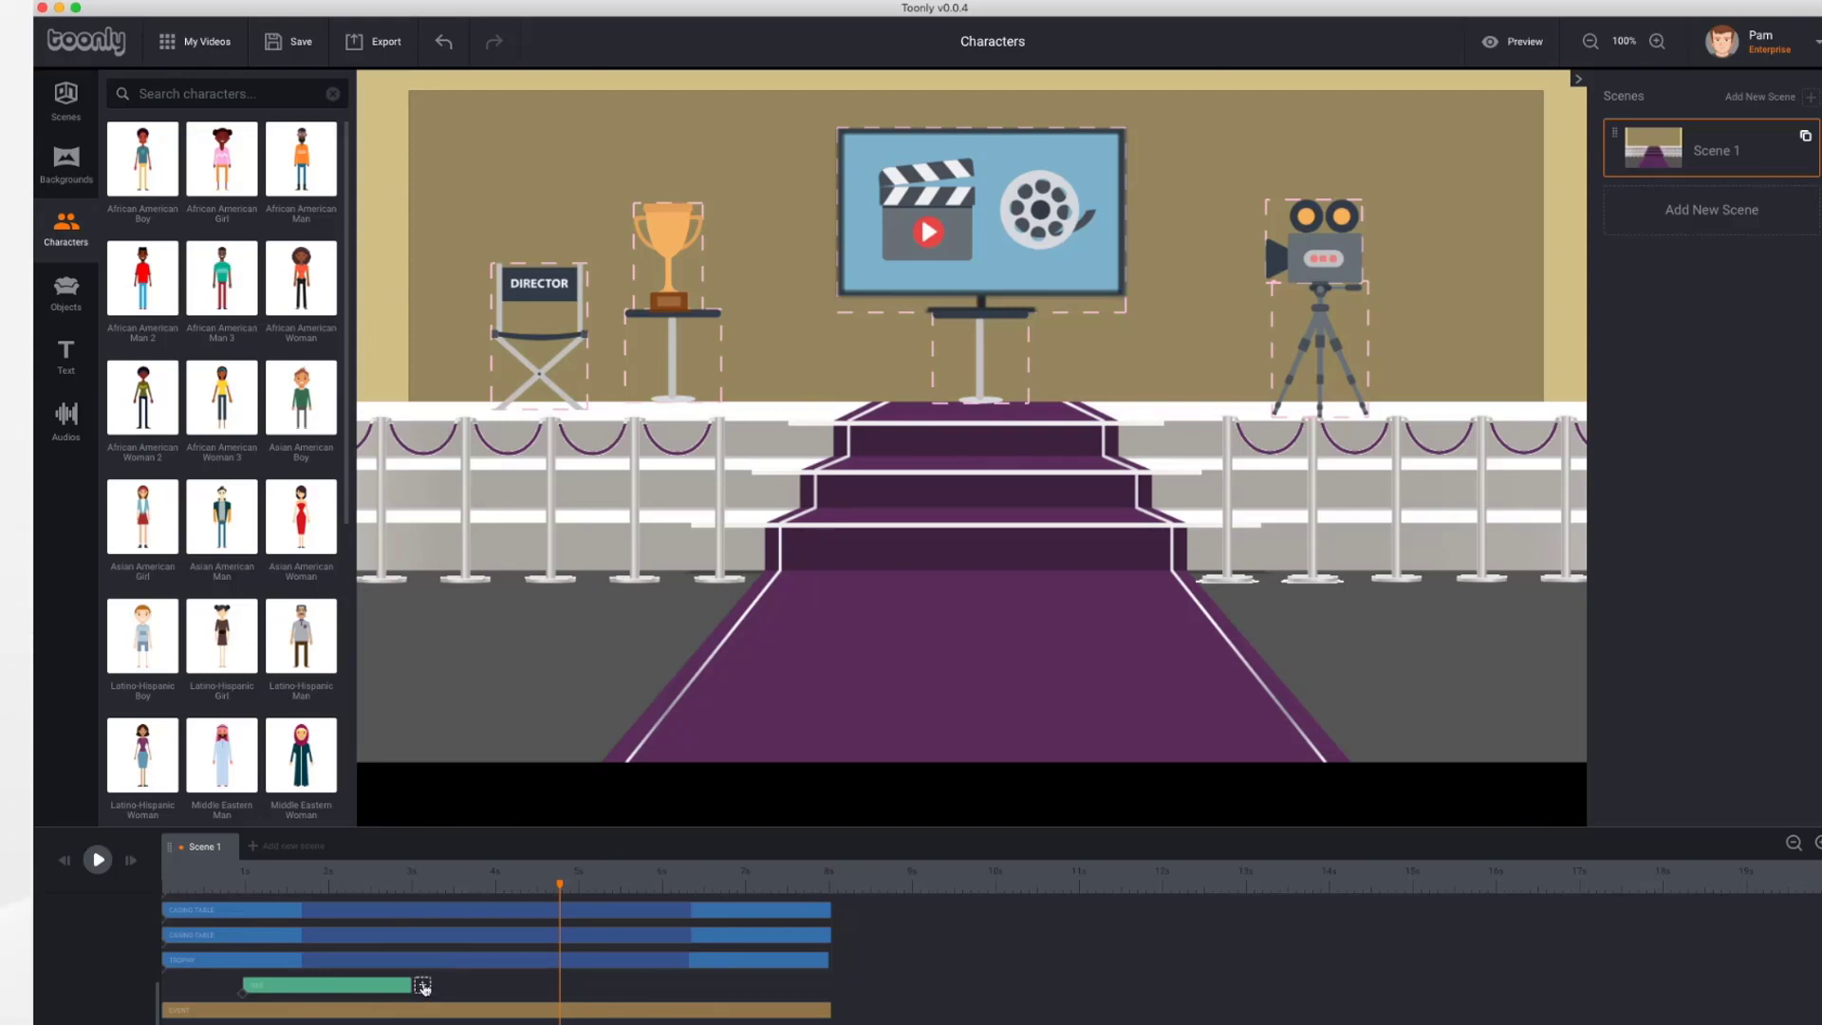
pyautogui.click(423, 986)
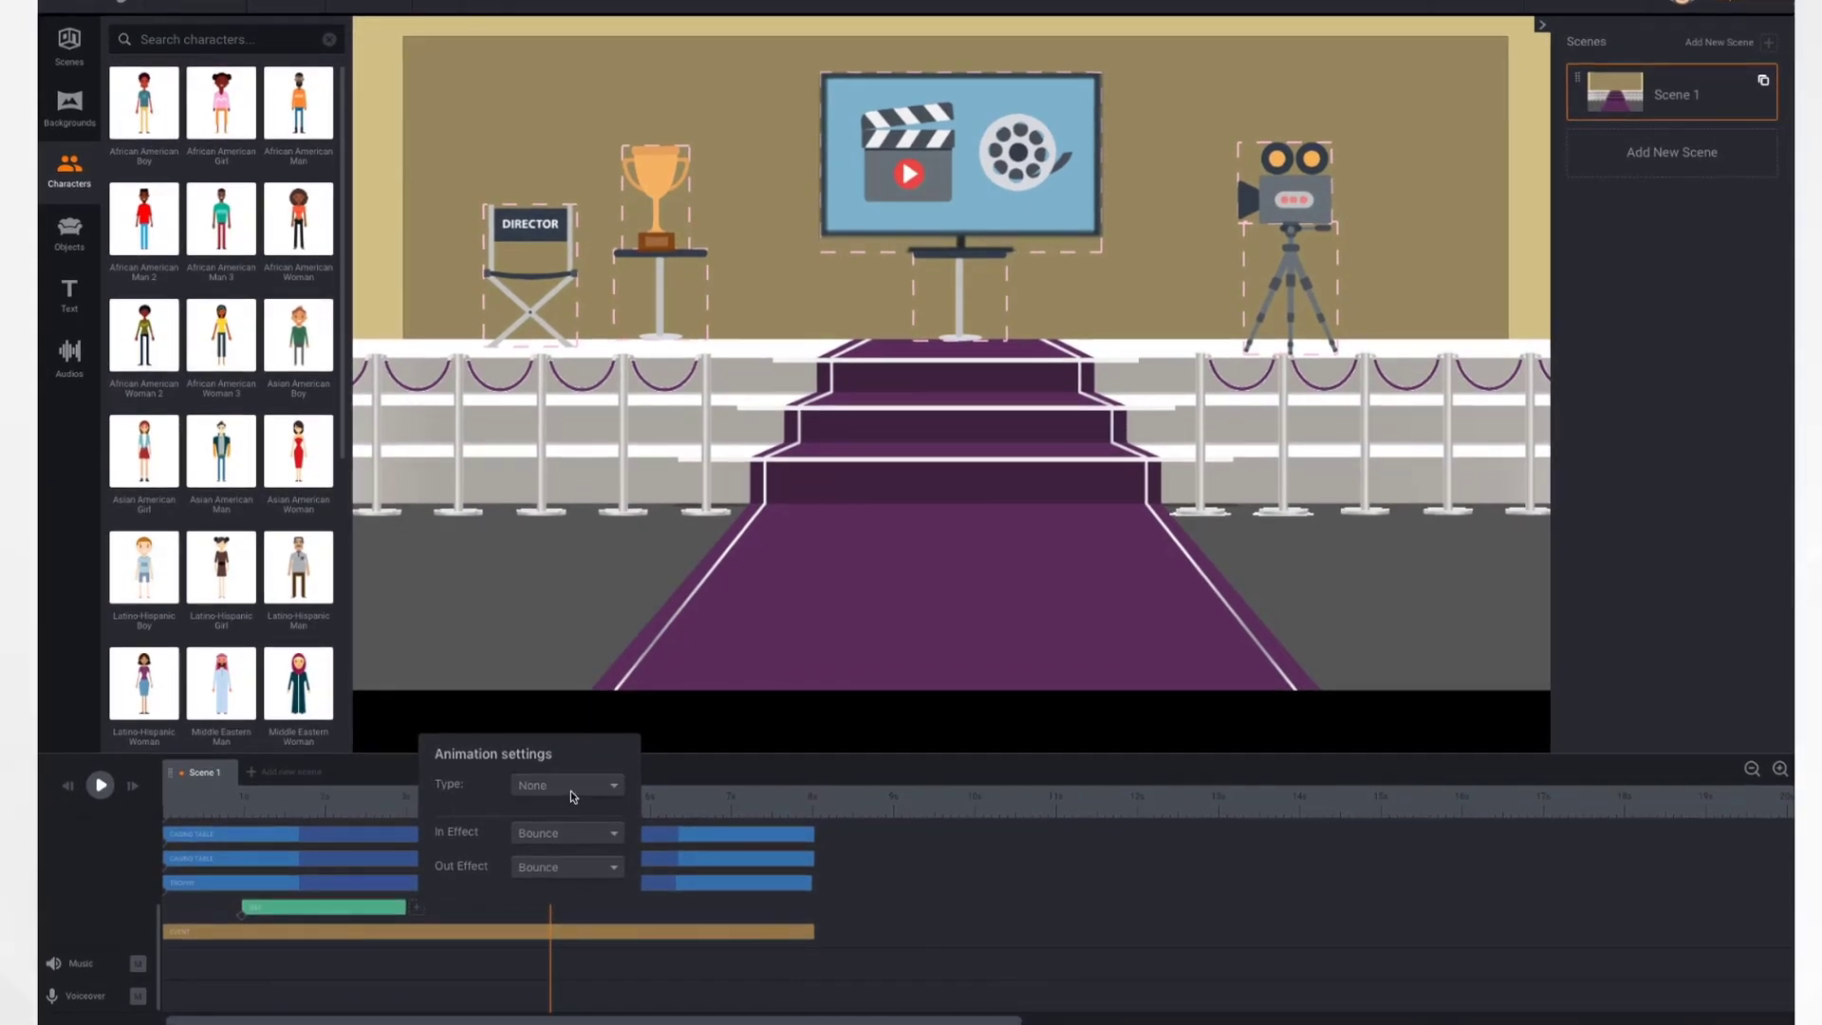
pyautogui.click(571, 790)
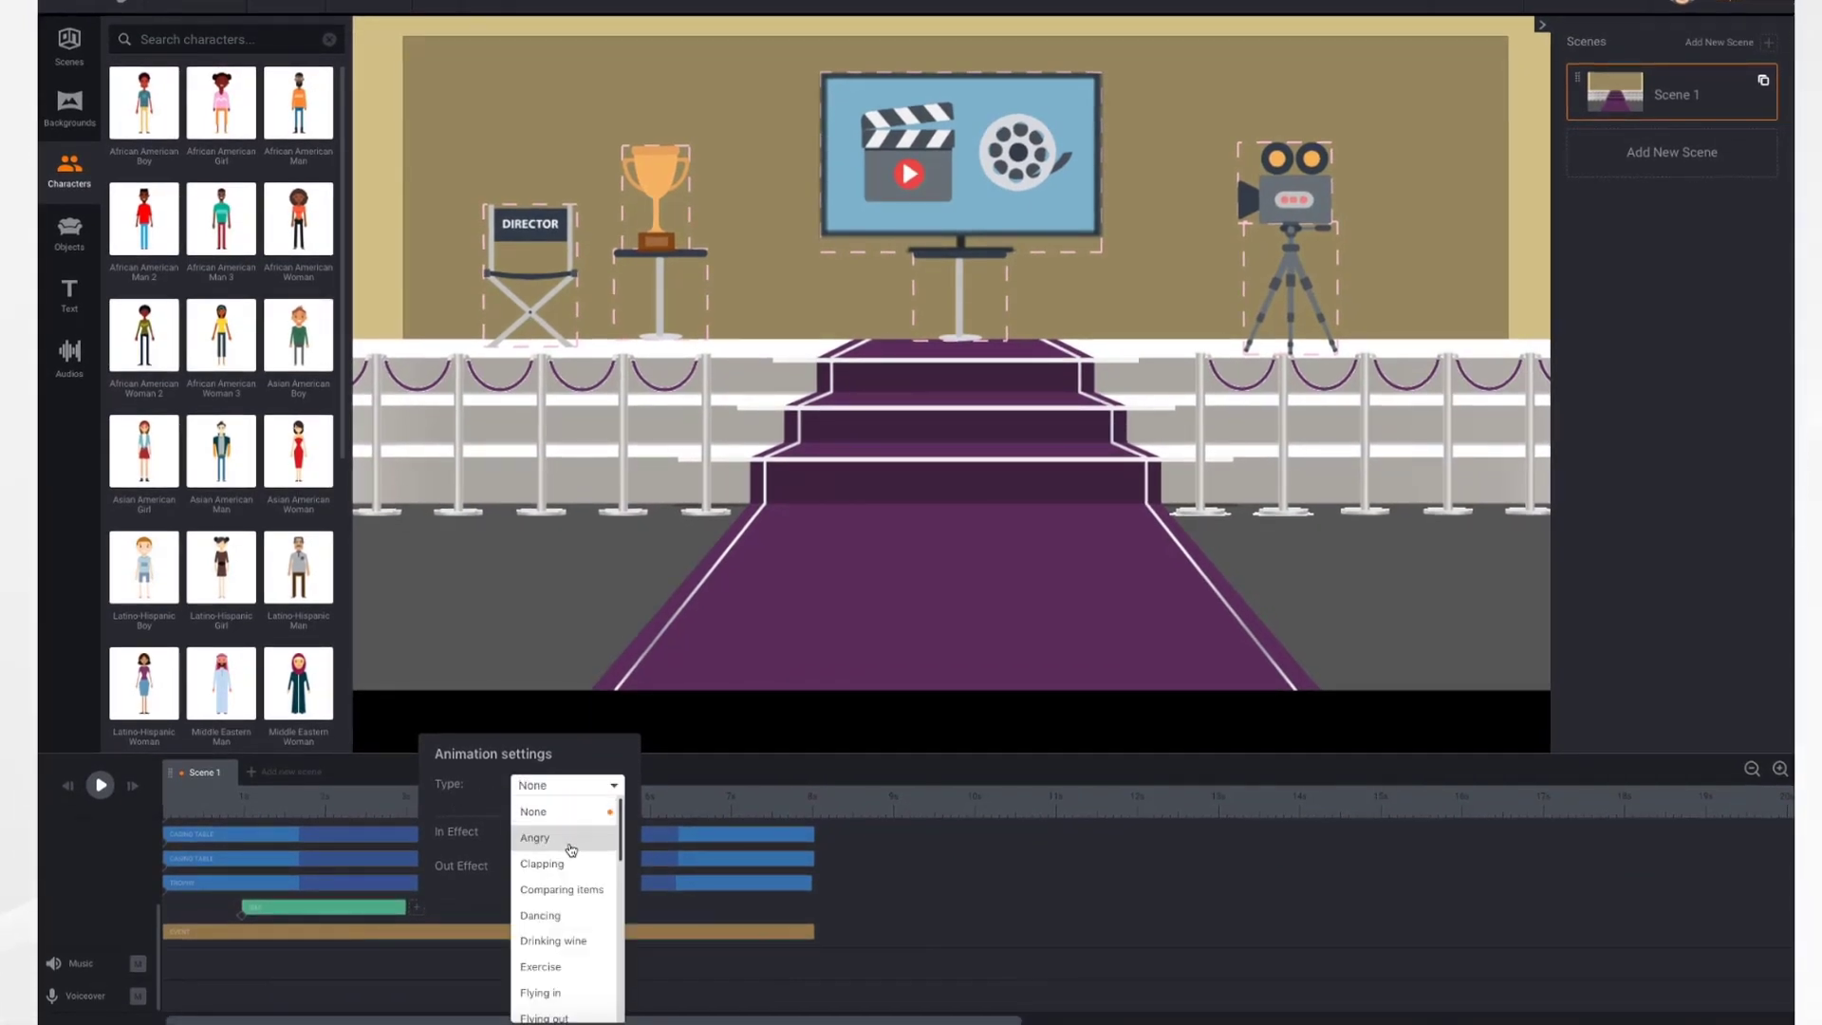
pyautogui.scroll(-5, 571, 972)
pyautogui.scroll(-3, 572, 990)
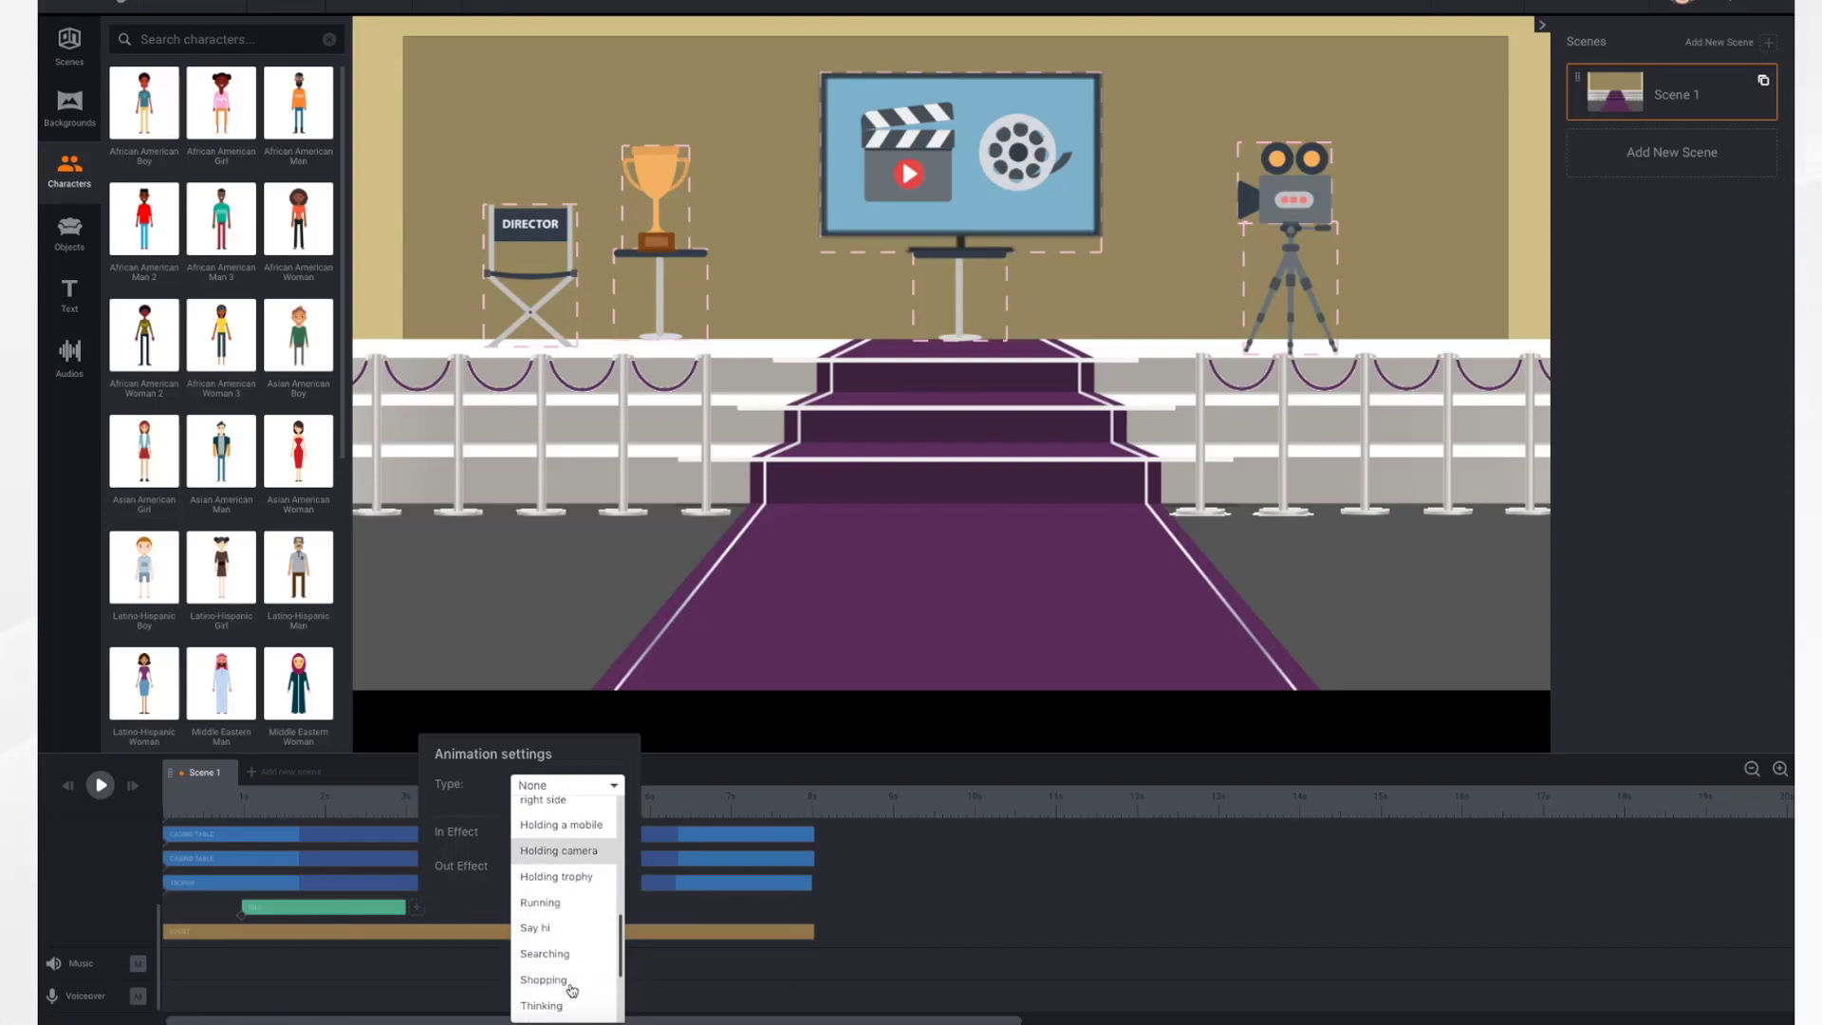
pyautogui.scroll(-3, 571, 990)
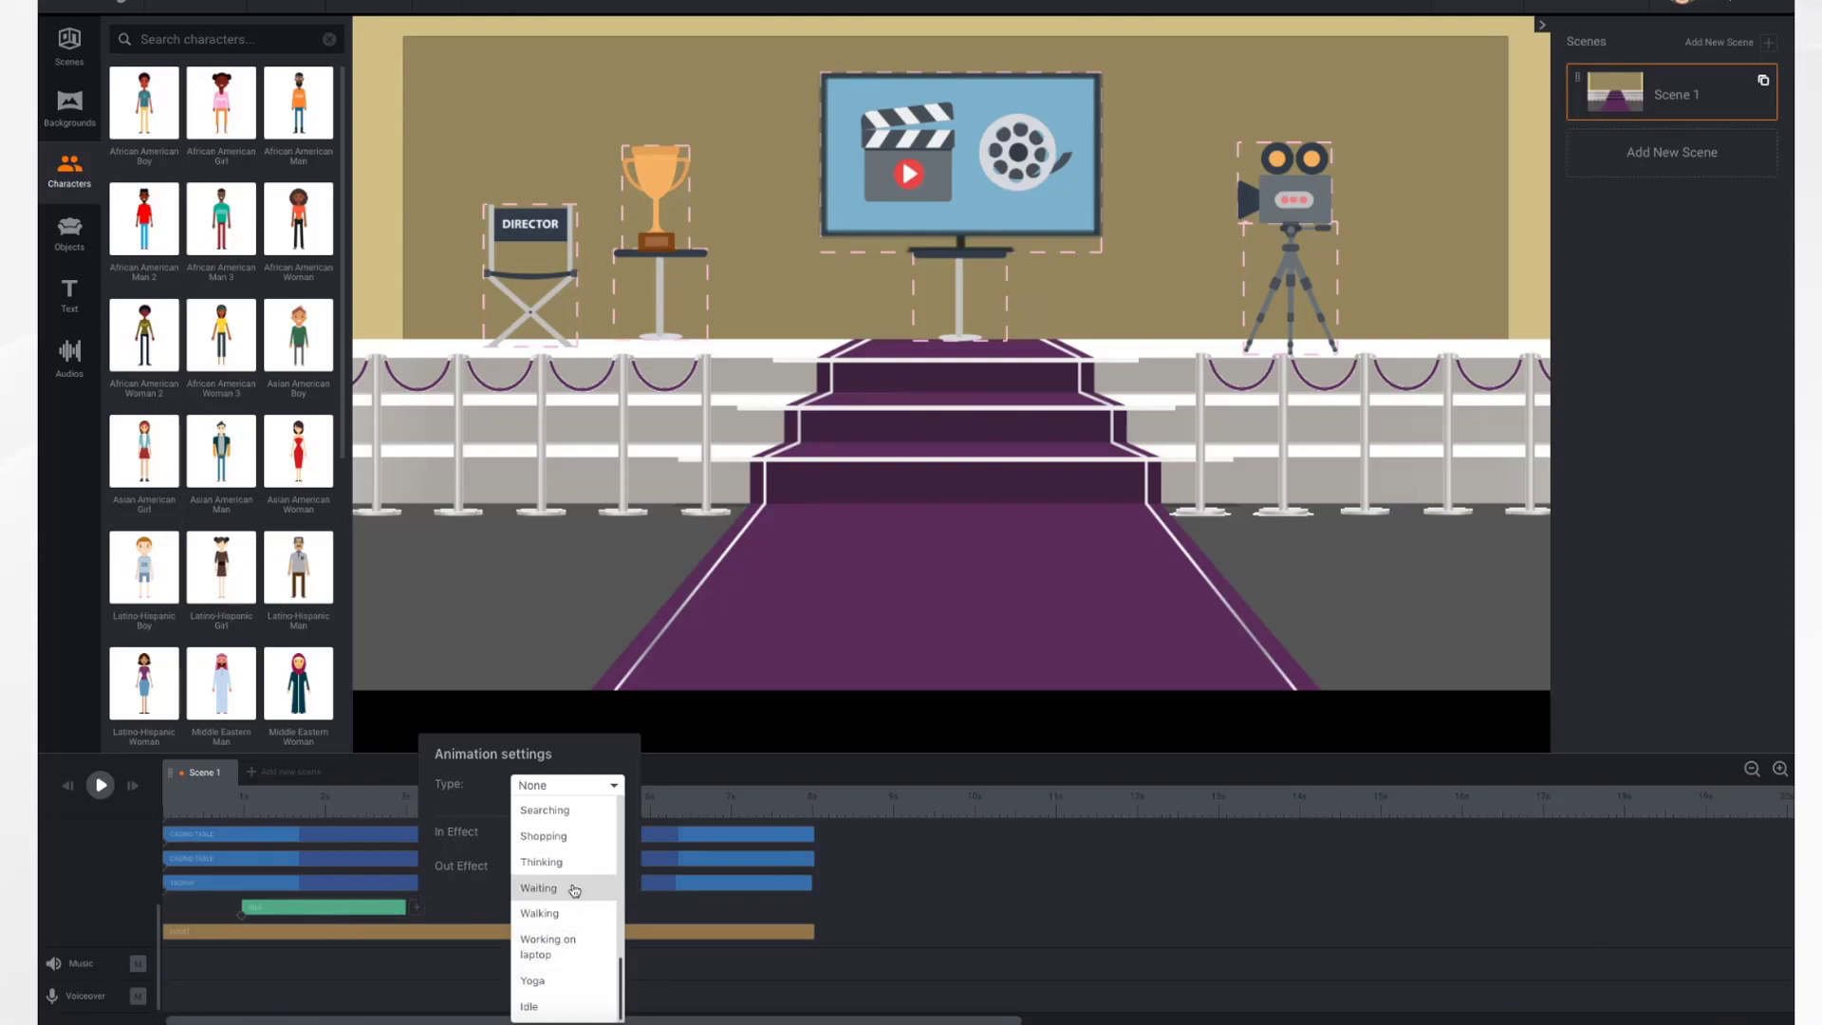
pyautogui.scroll(10, 573, 887)
pyautogui.click(489, 808)
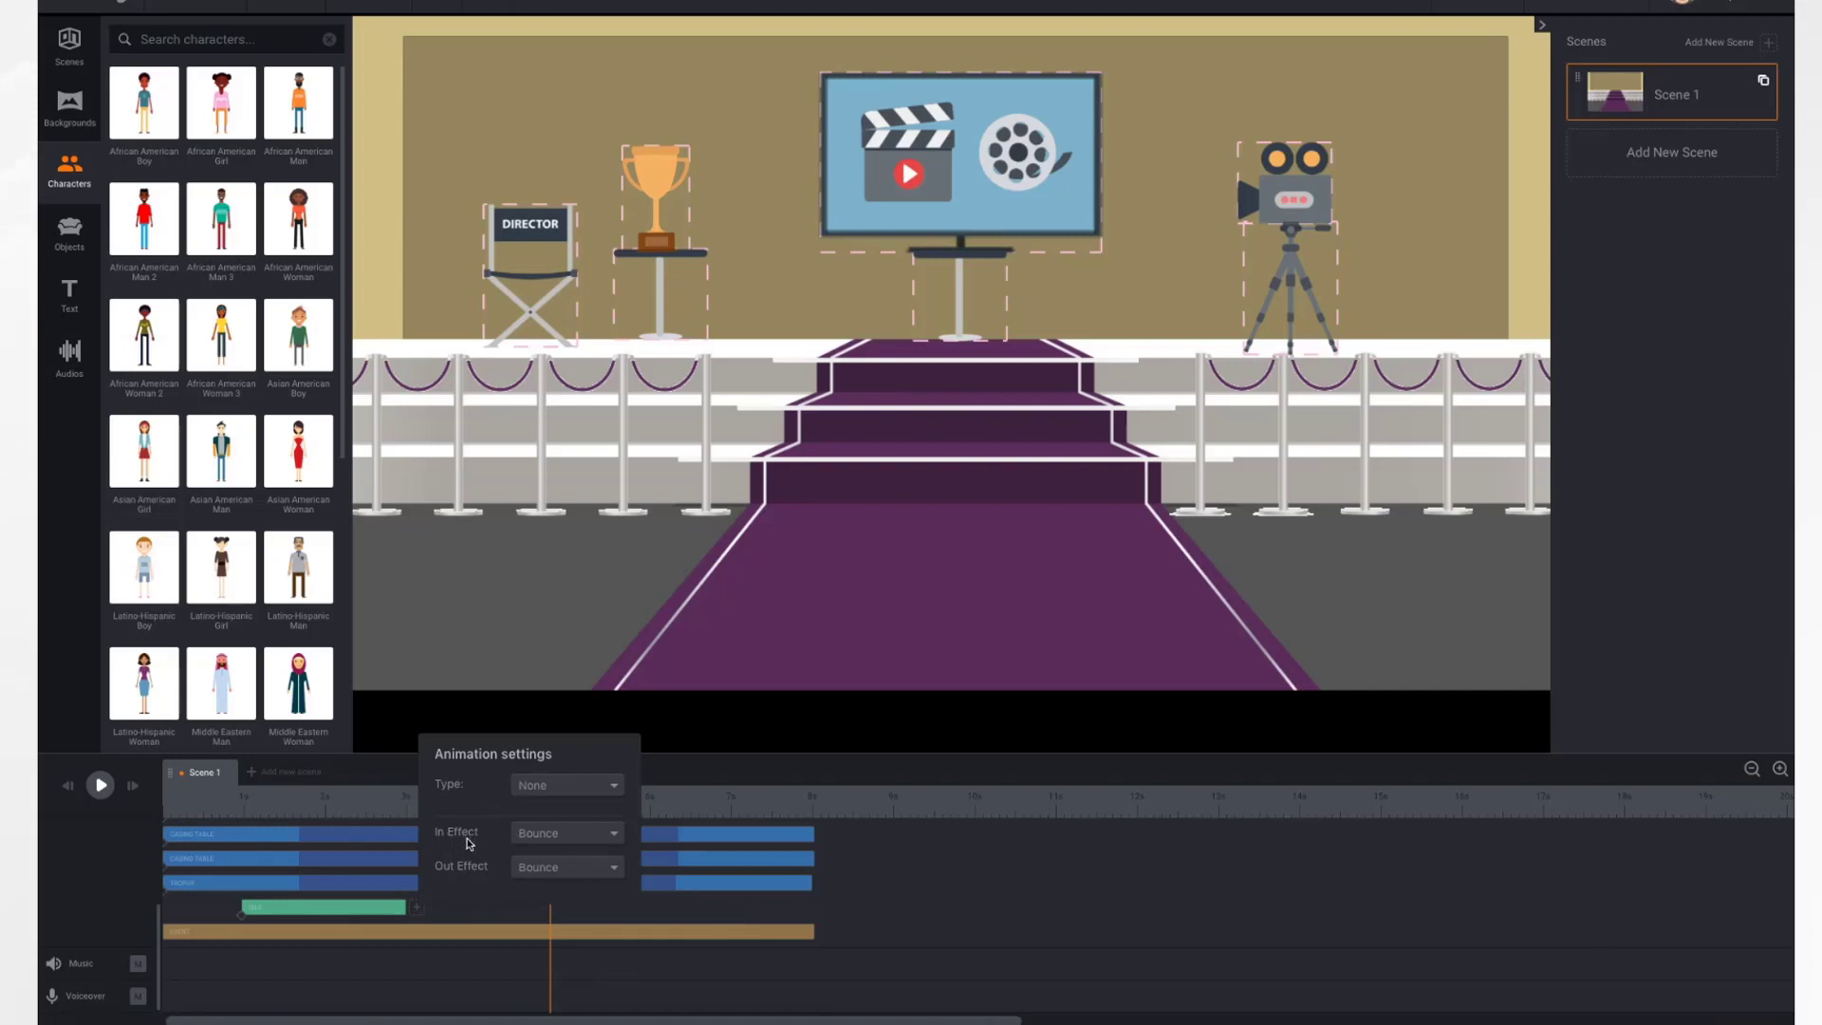
pyautogui.click(610, 836)
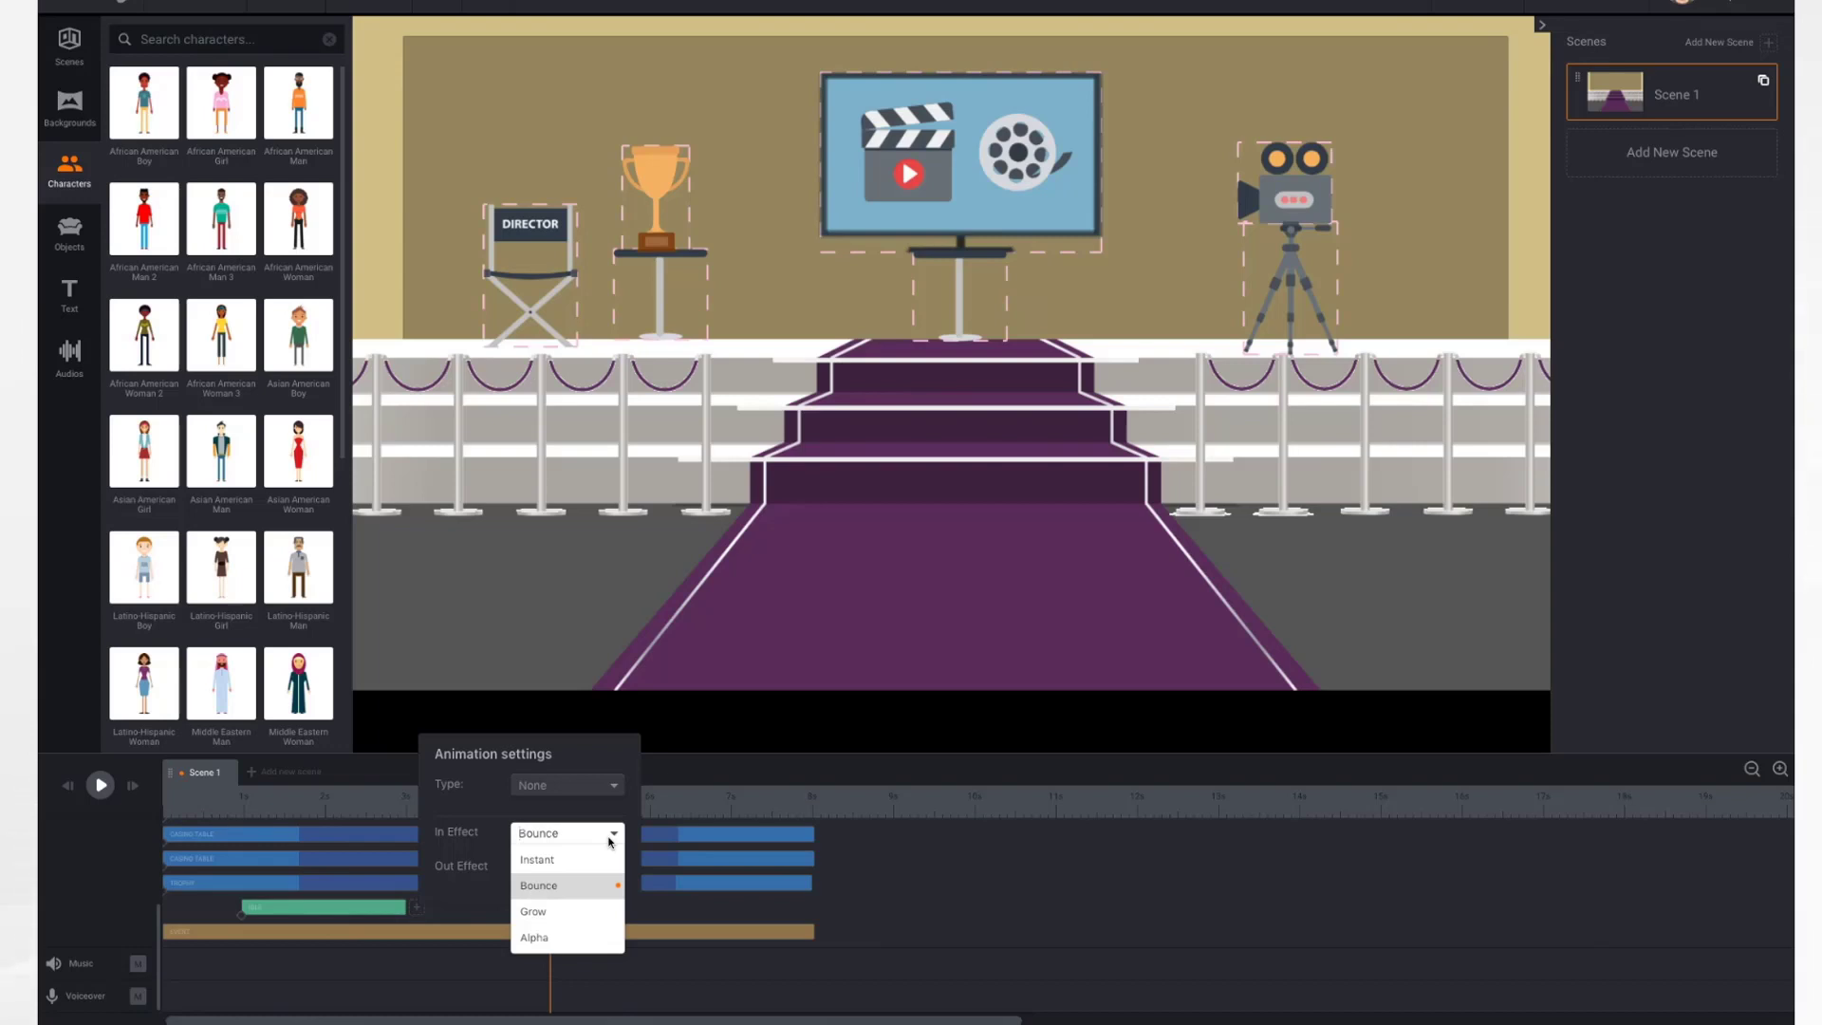
pyautogui.click(490, 821)
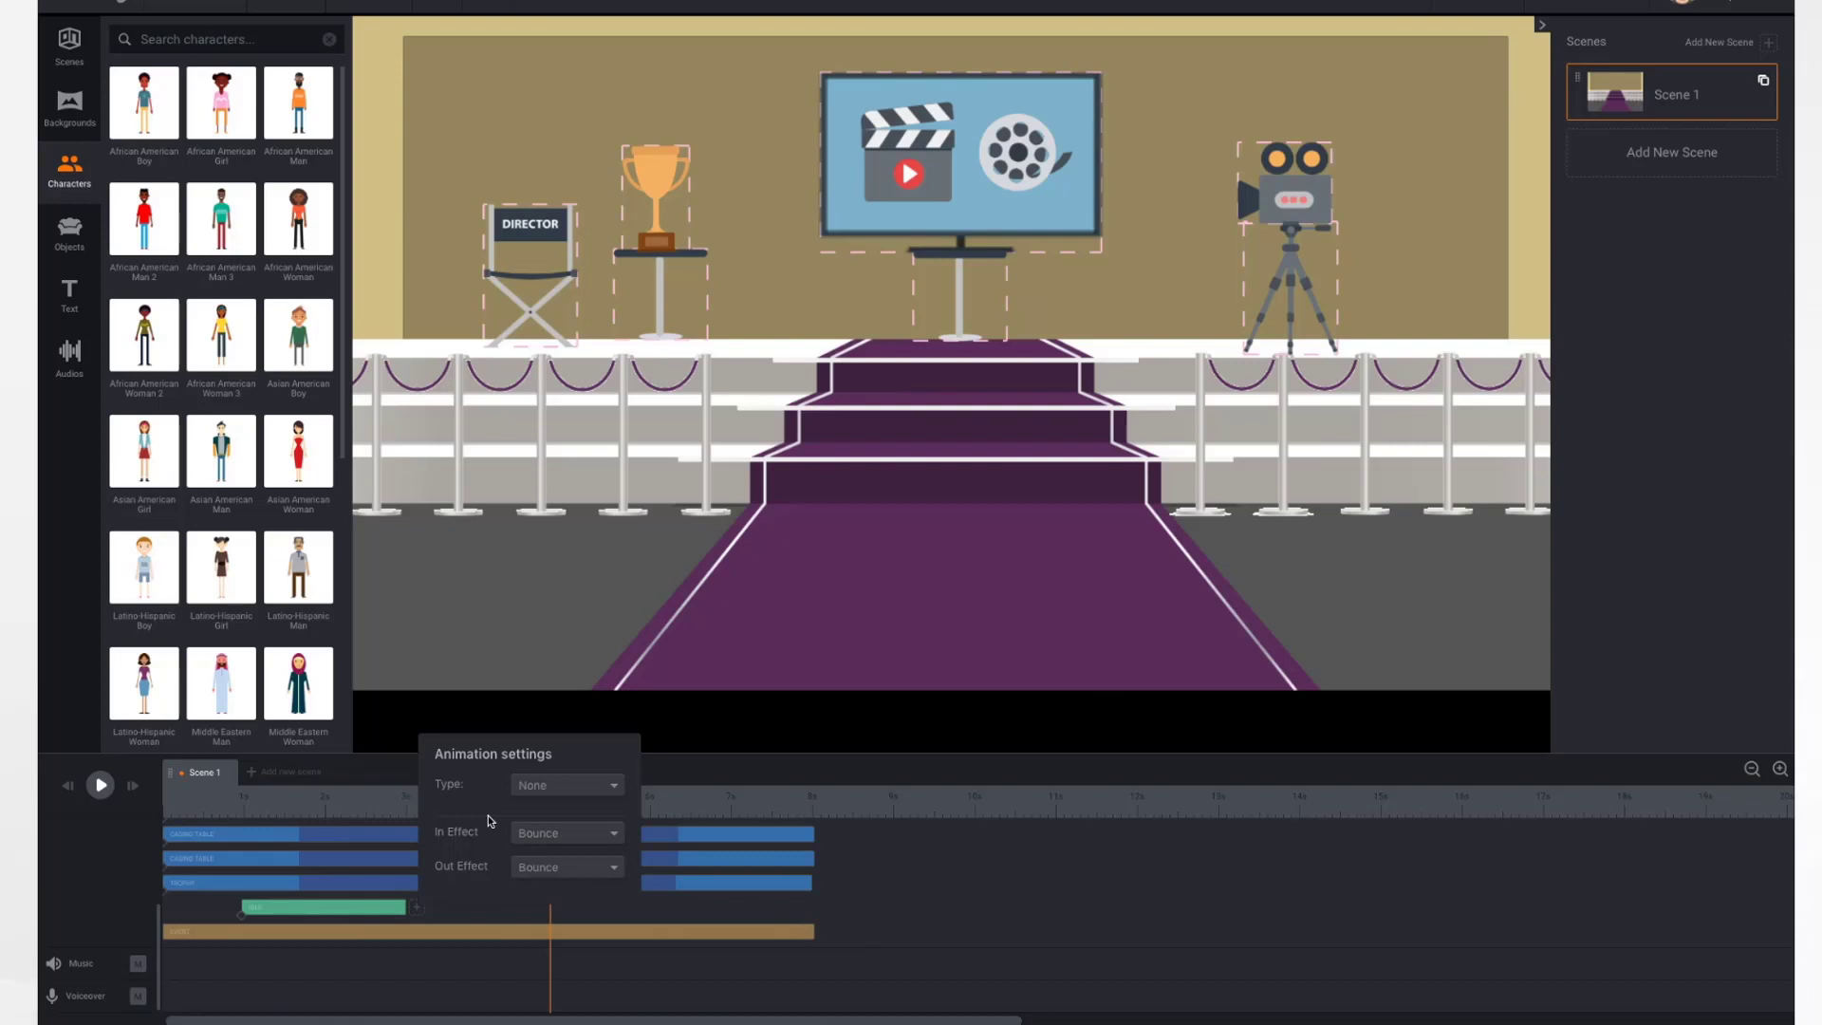
# - Append a Clapping animation to the woman's idle clip and play the scene from about 1 s
pyautogui.click(589, 793)
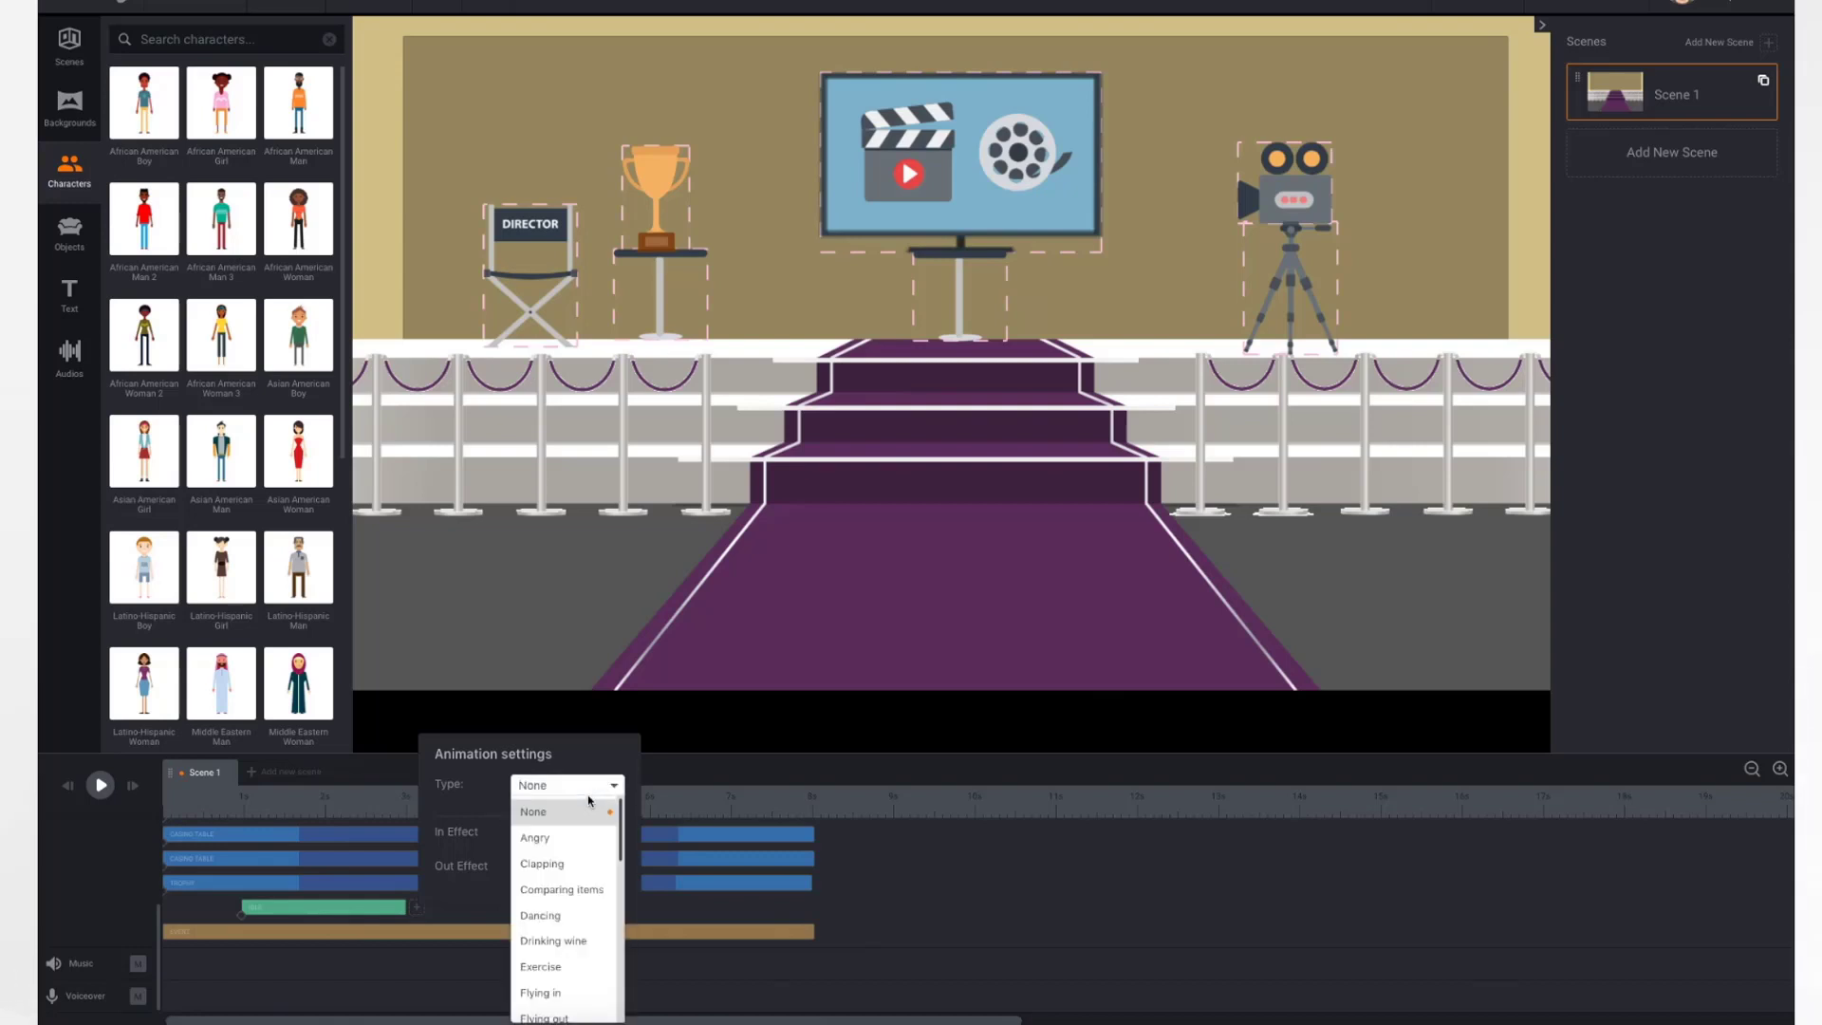
pyautogui.click(560, 870)
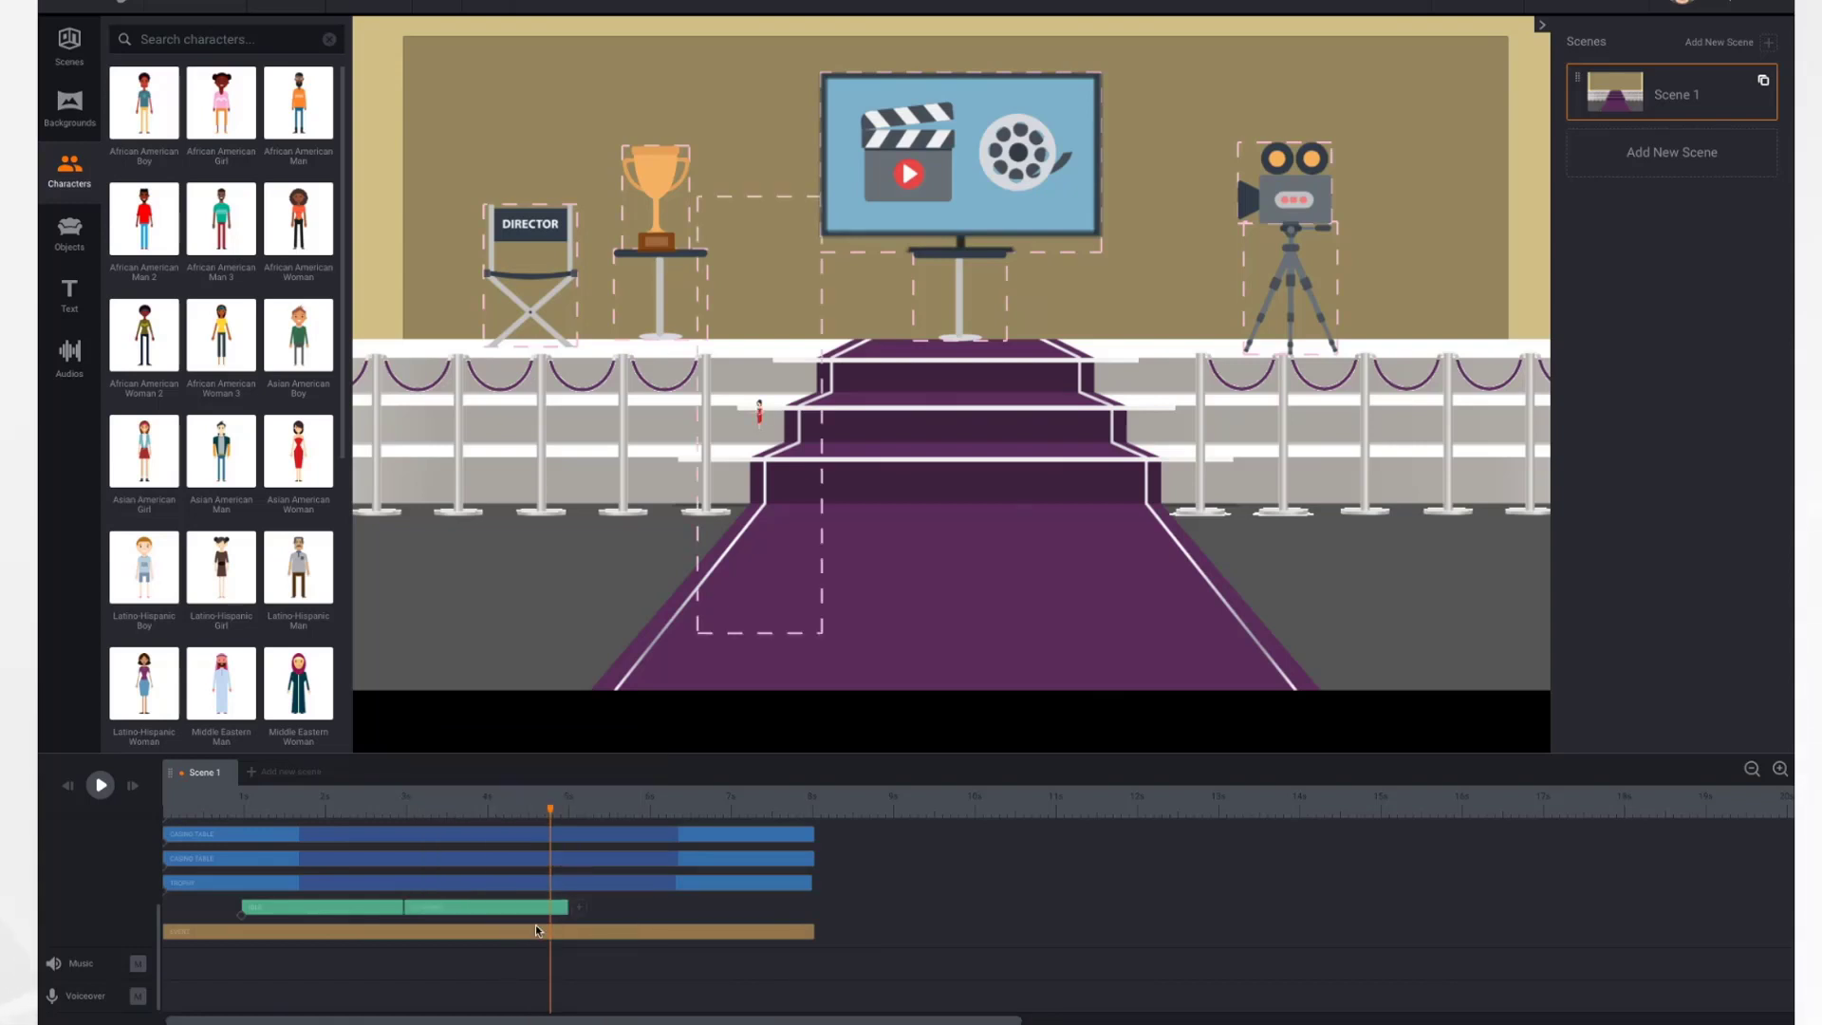
pyautogui.moveTo(554, 815); pyautogui.dragTo(241, 815)
pyautogui.click(100, 785)
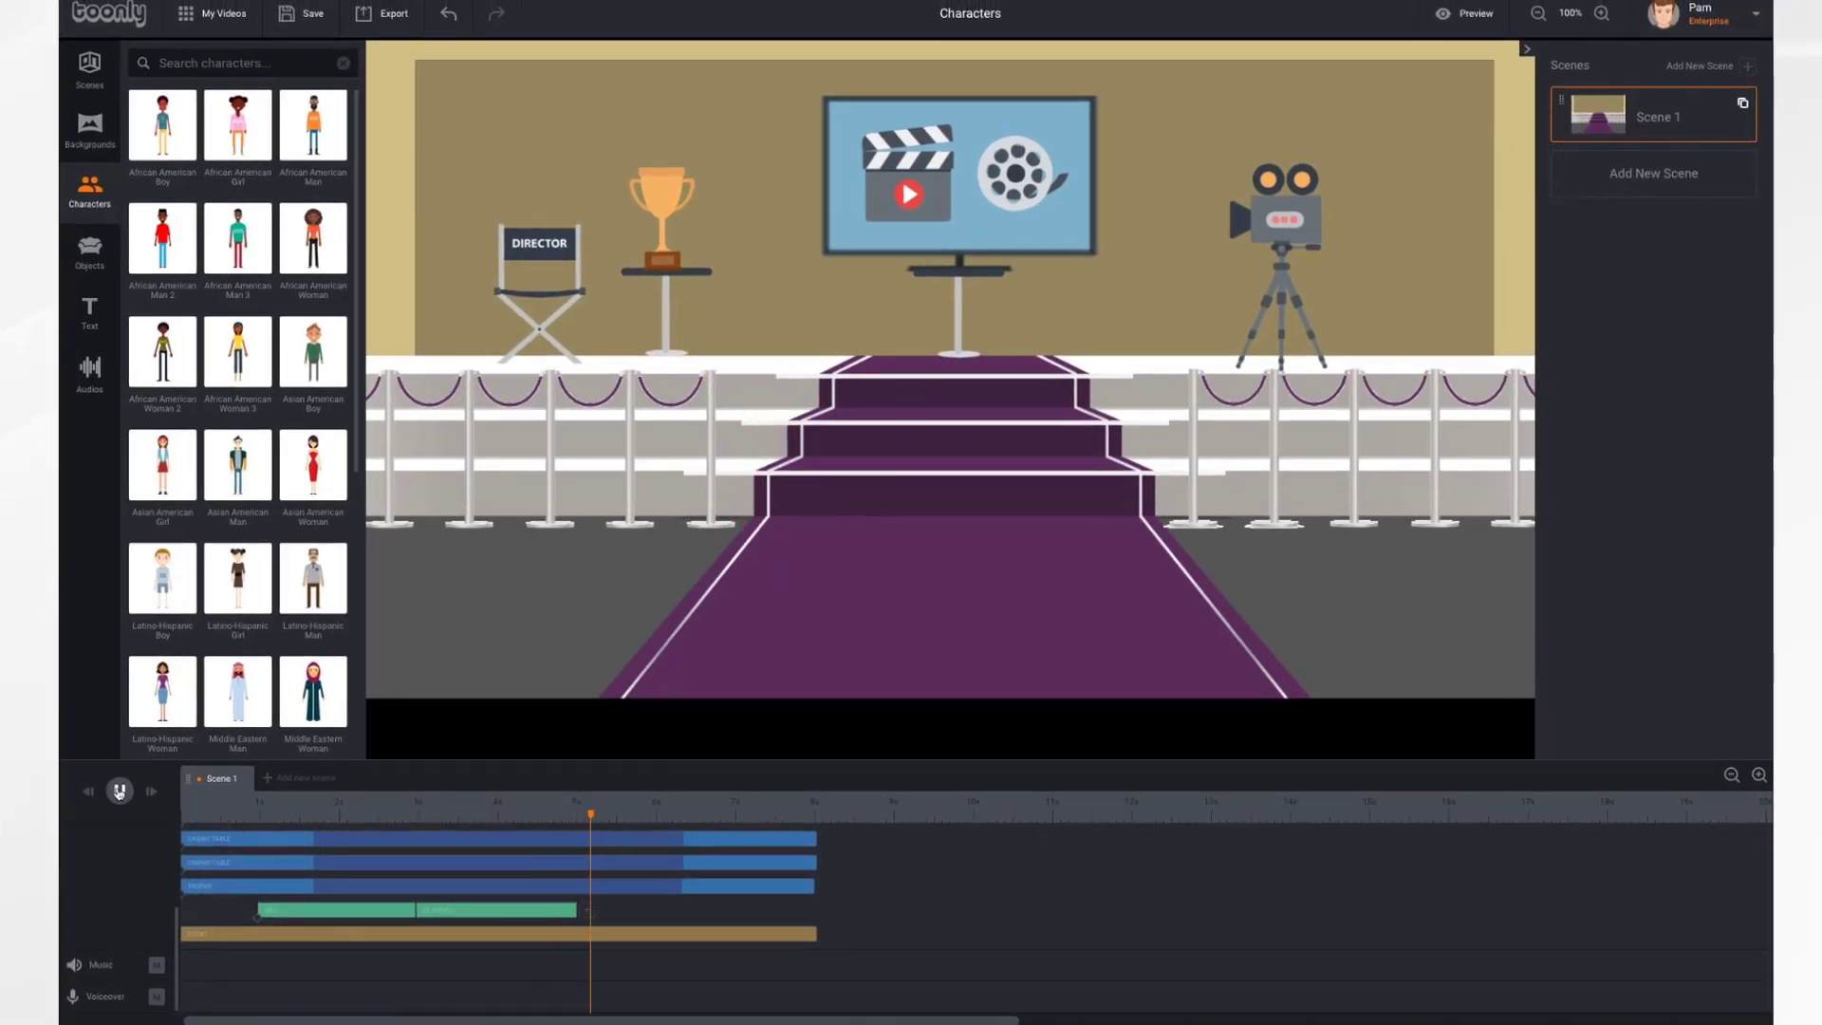
pyautogui.click(120, 792)
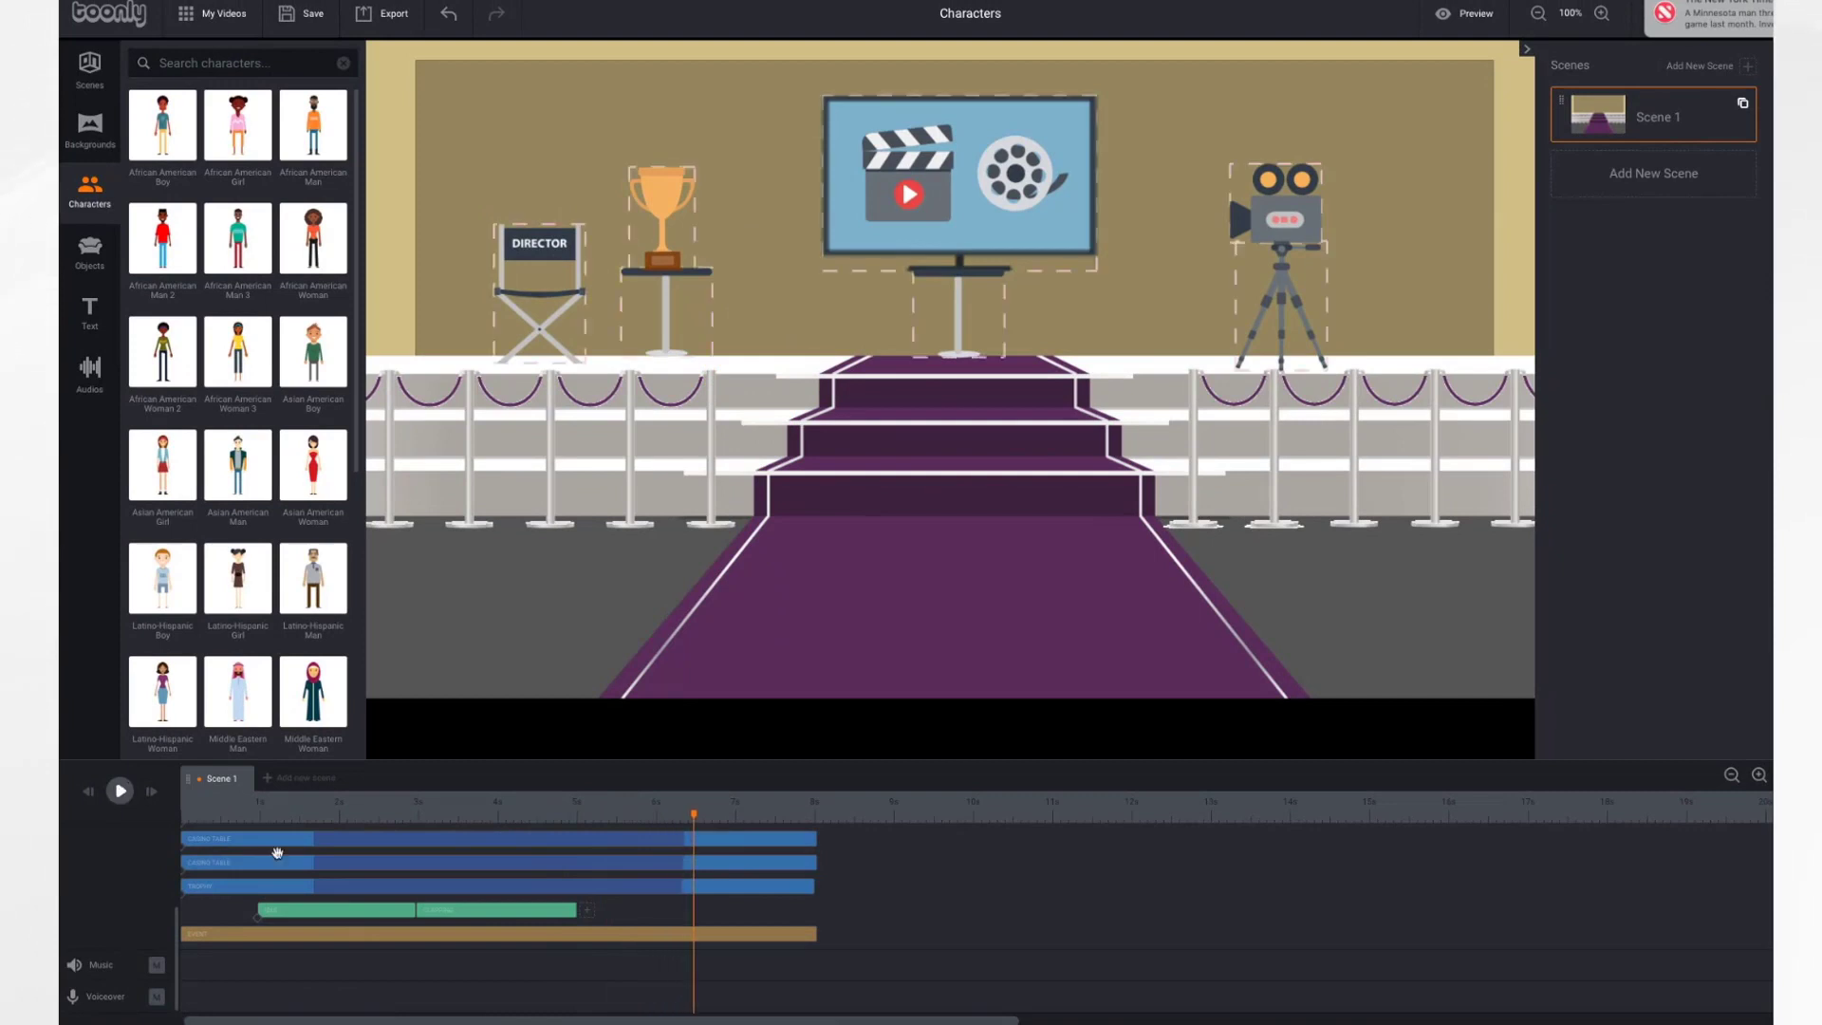
# - Append a Dancing animation after the woman's clapping clip and play the scene from the start
pyautogui.click(587, 911)
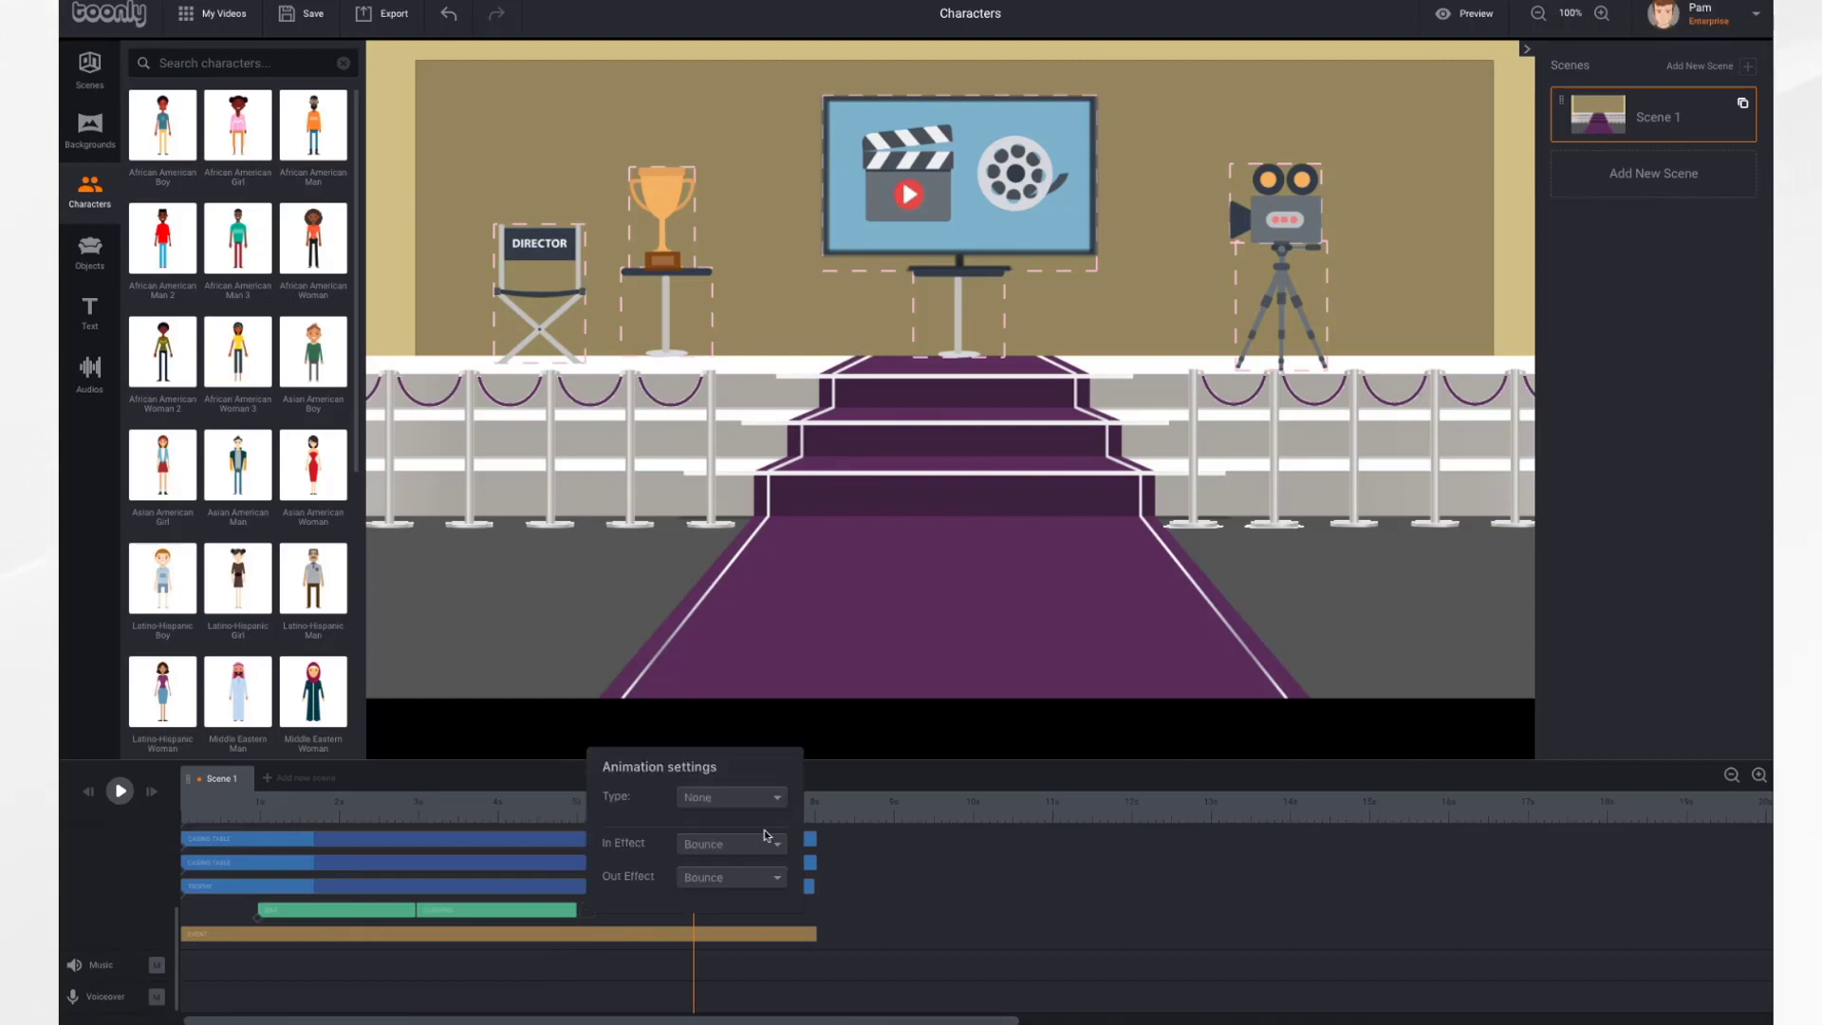
pyautogui.click(747, 806)
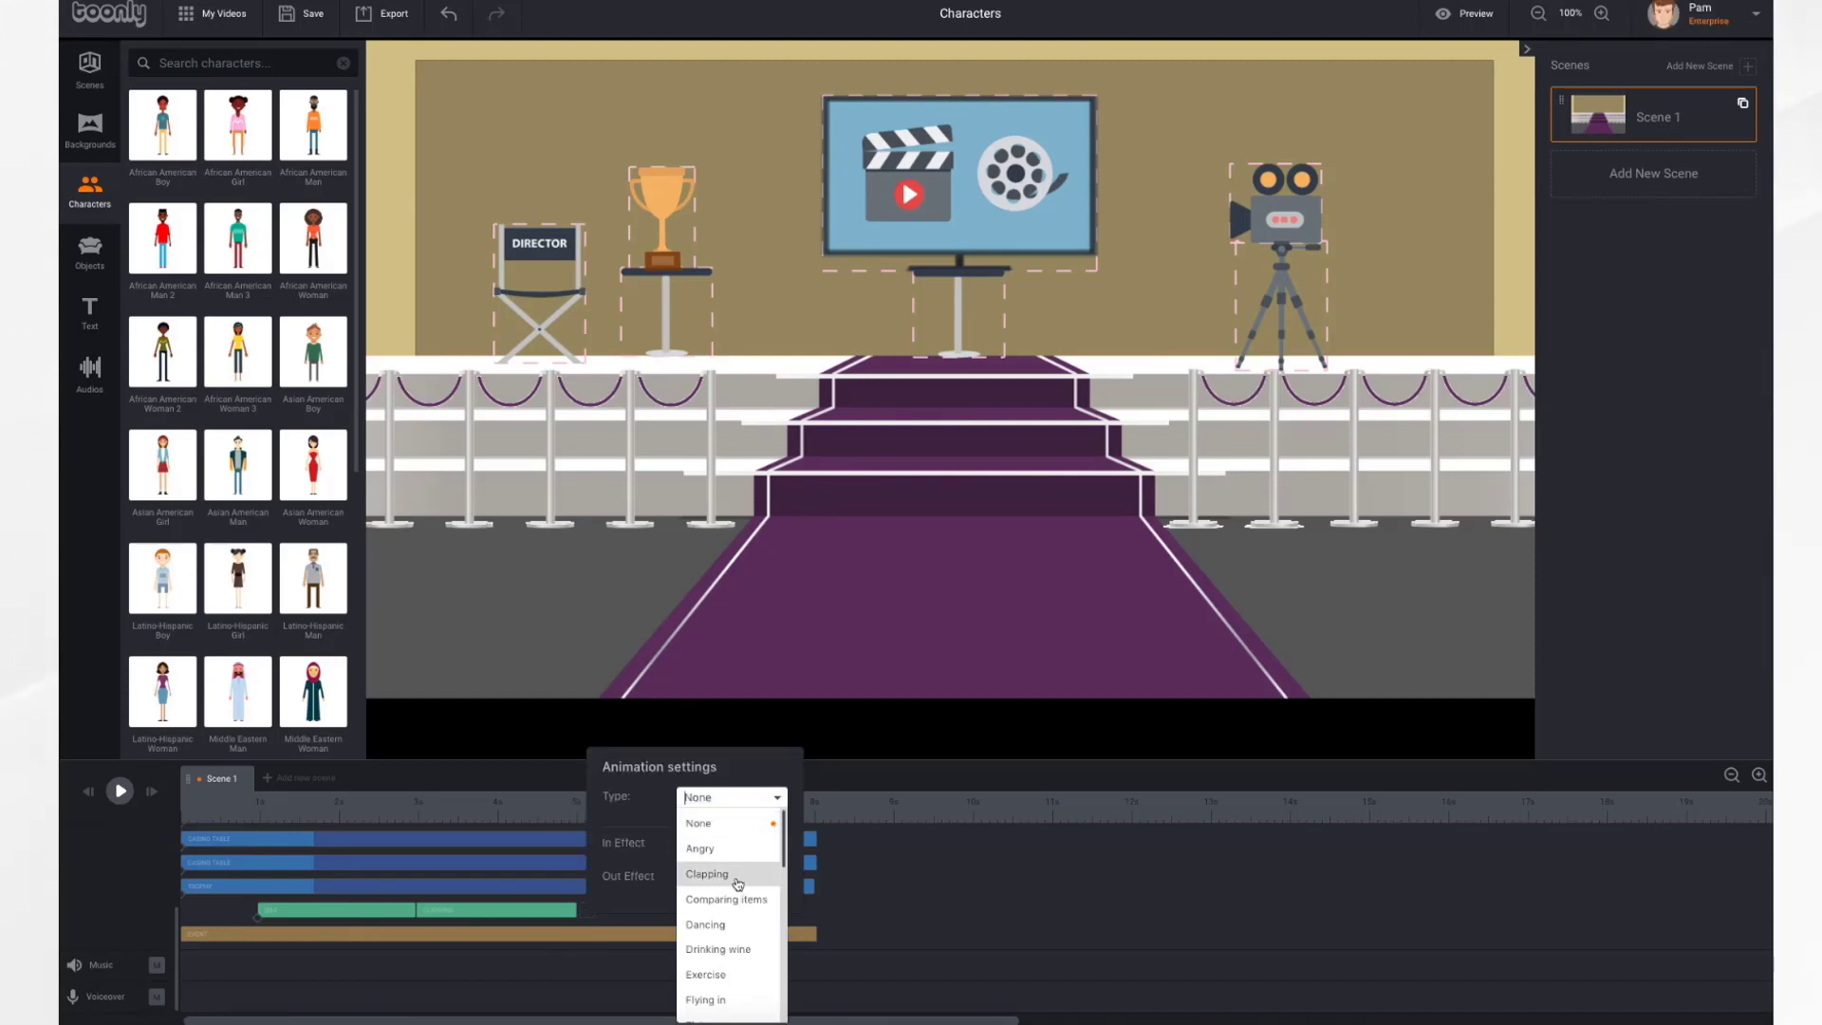
pyautogui.scroll(-1, 728, 911)
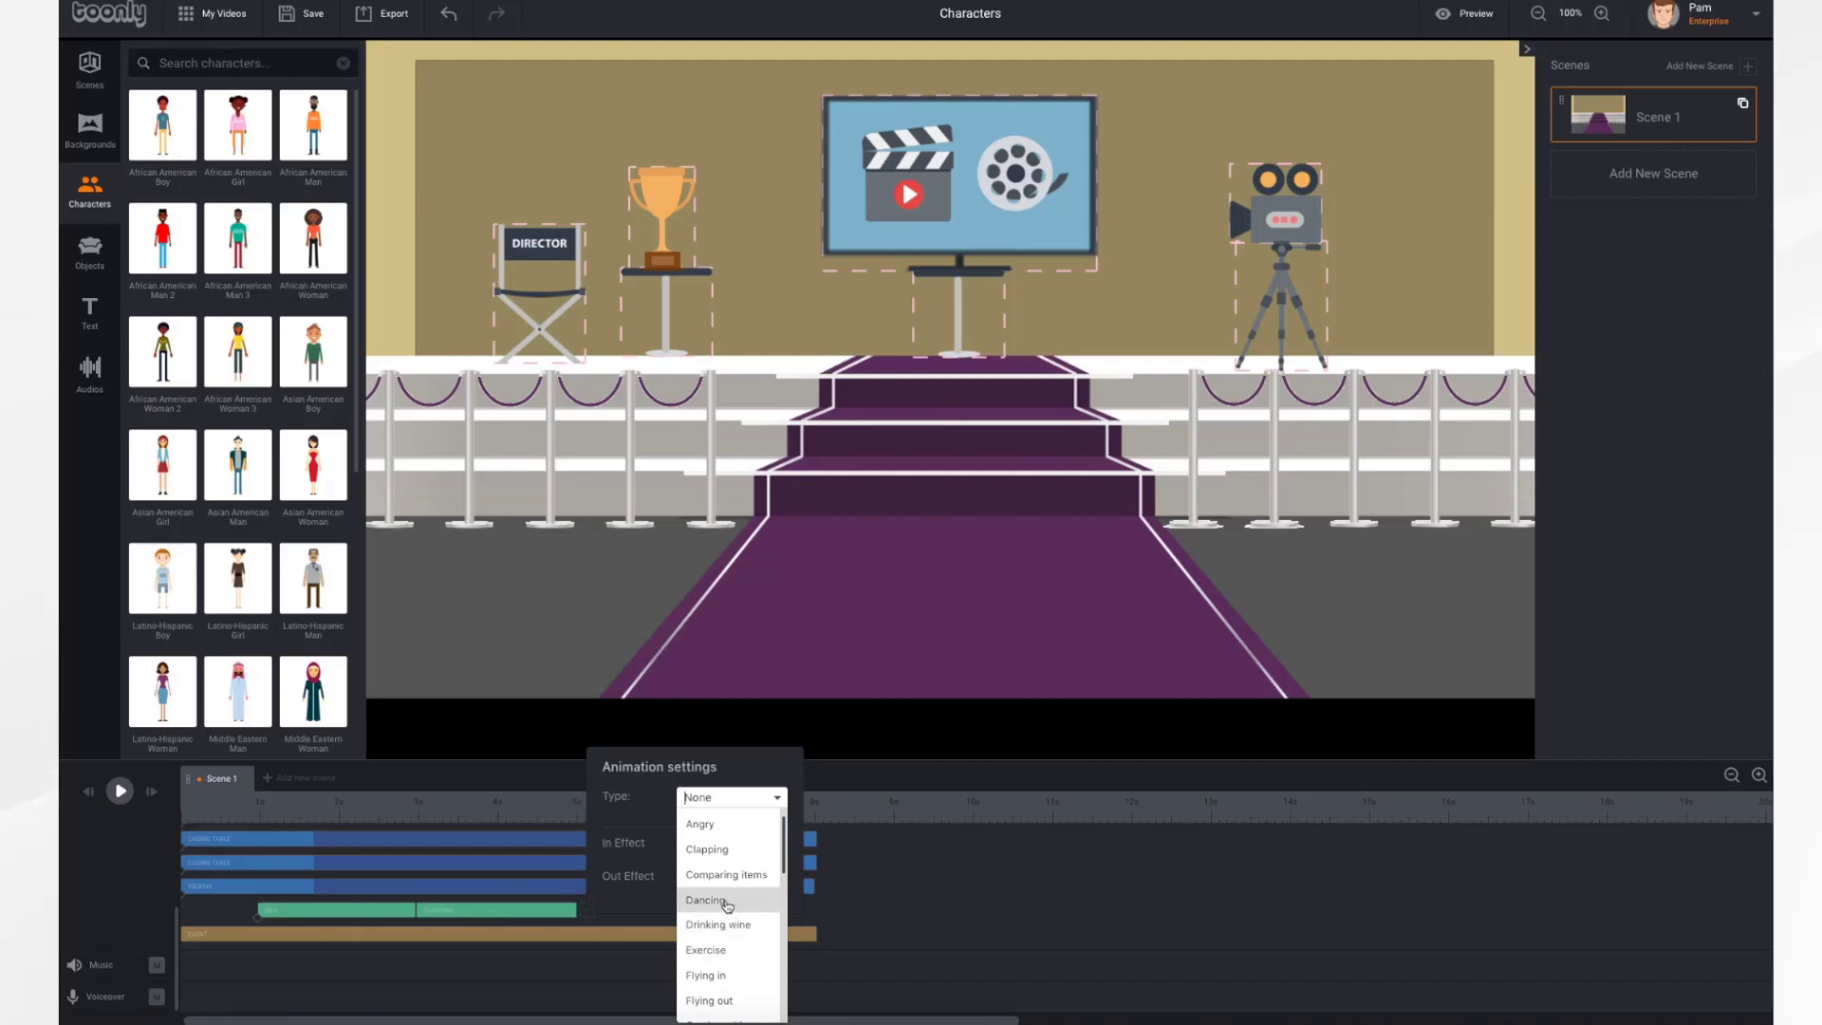
pyautogui.click(726, 901)
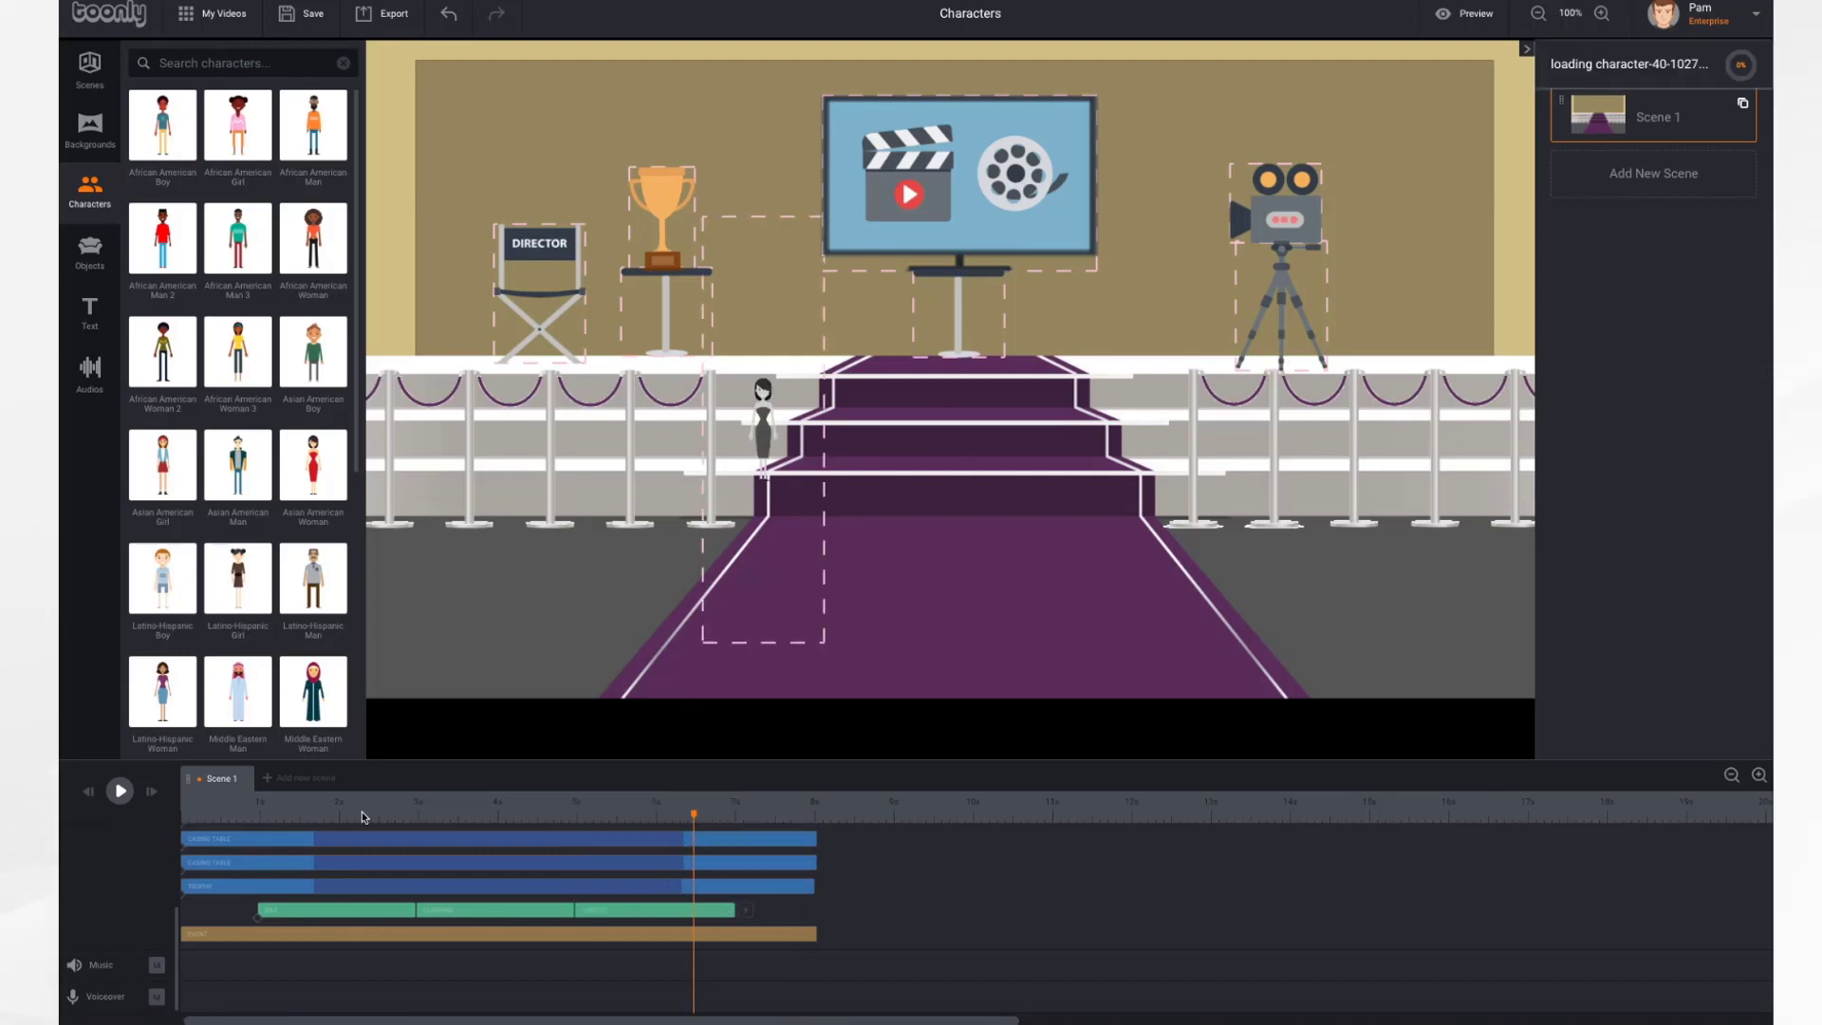
pyautogui.click(88, 791)
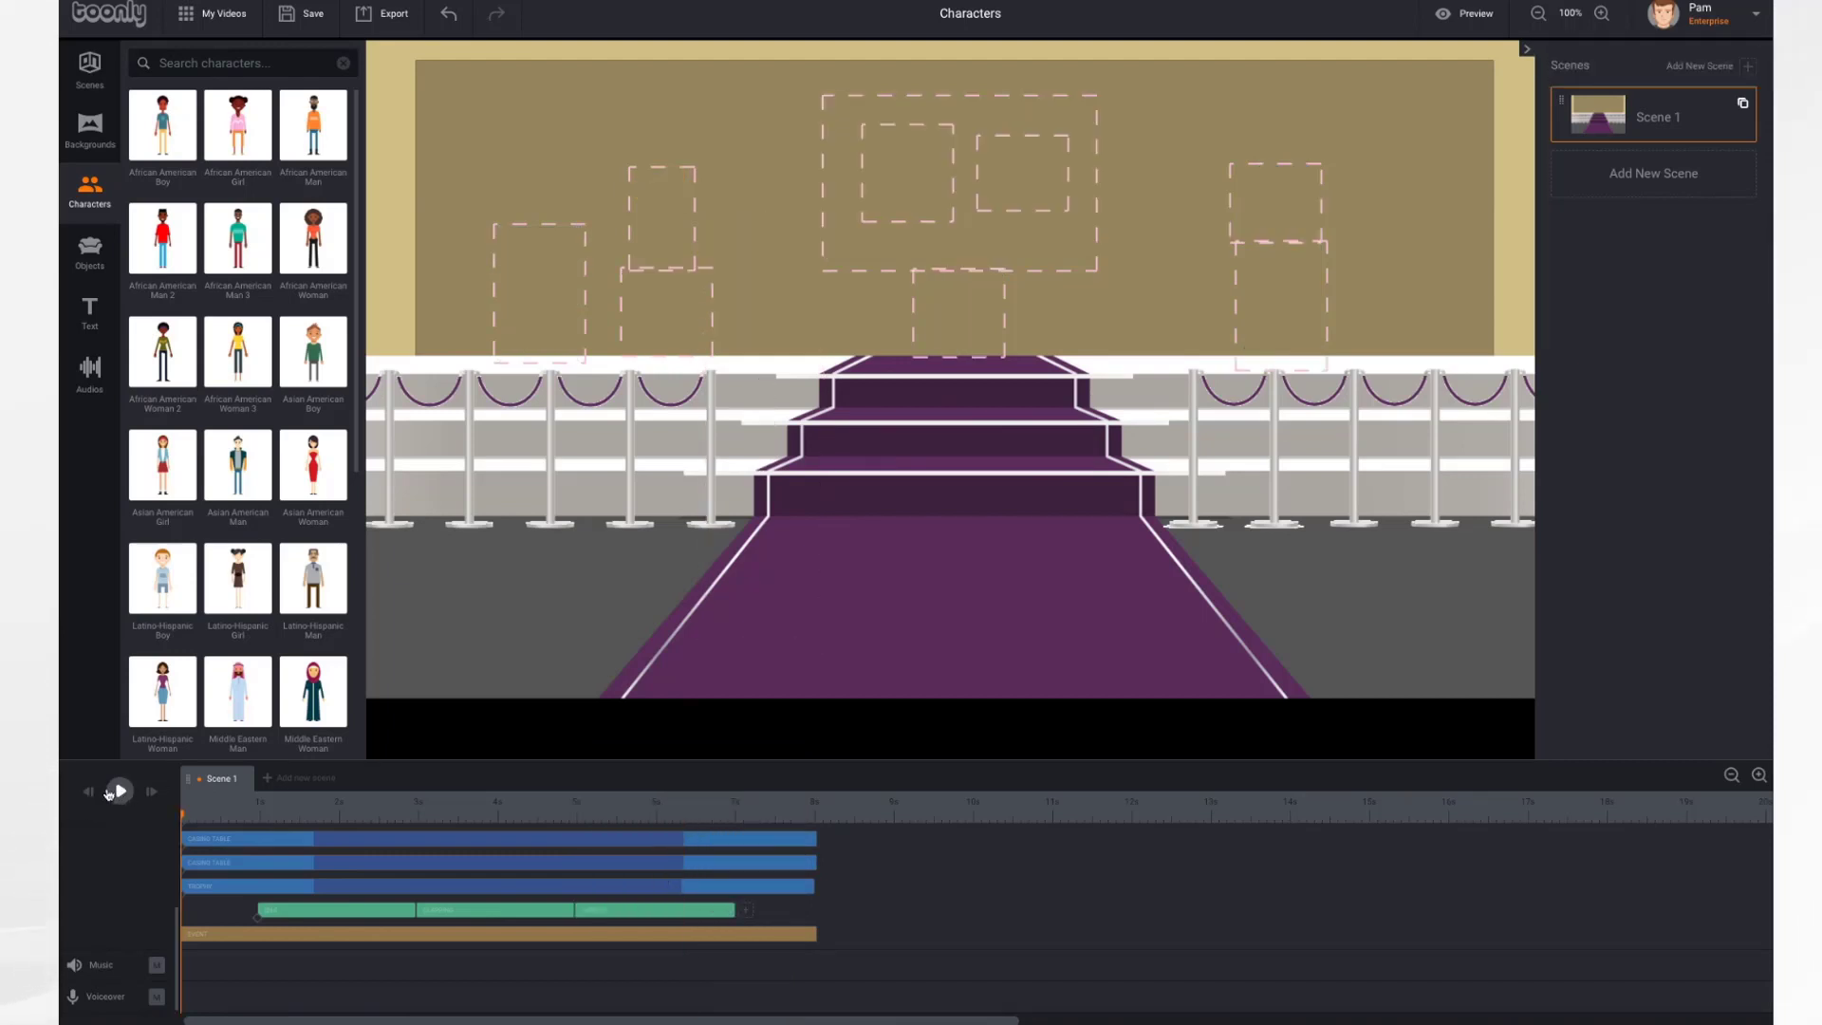
pyautogui.click(118, 793)
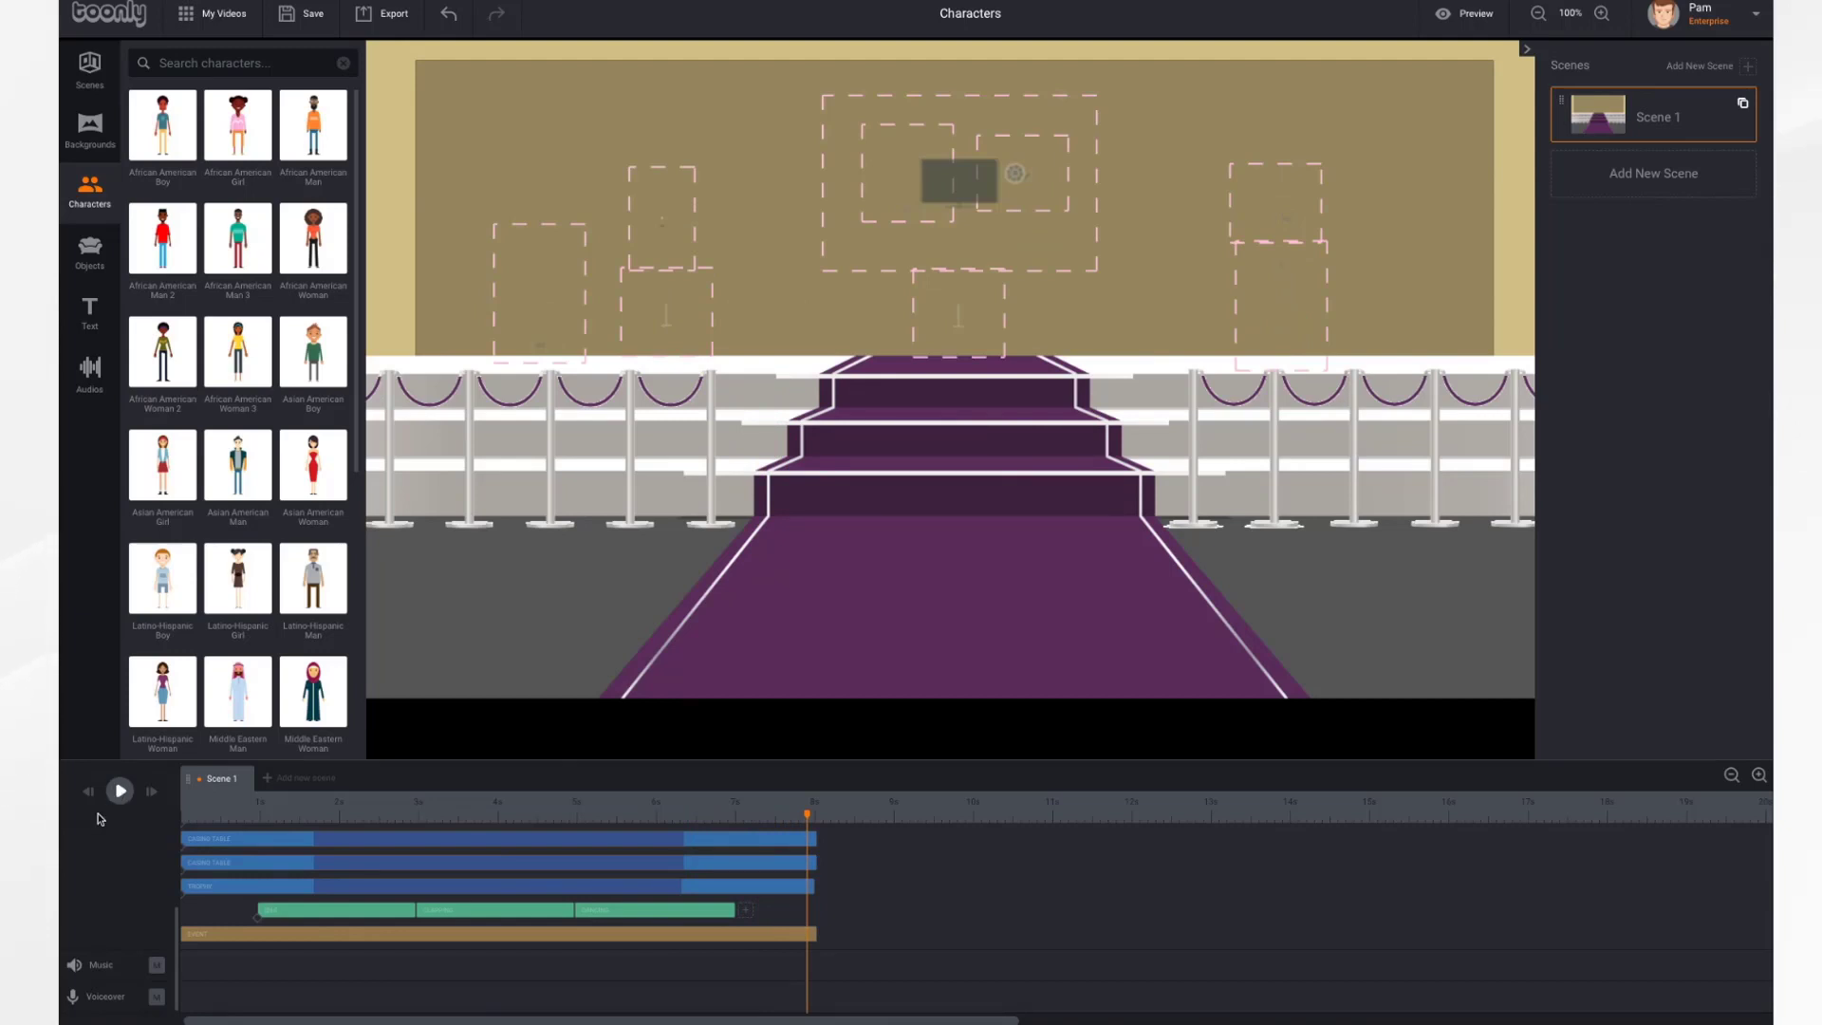
# - Append a Holding trophy animation after the woman's dancing clip and play the scene from the start
pyautogui.click(746, 911)
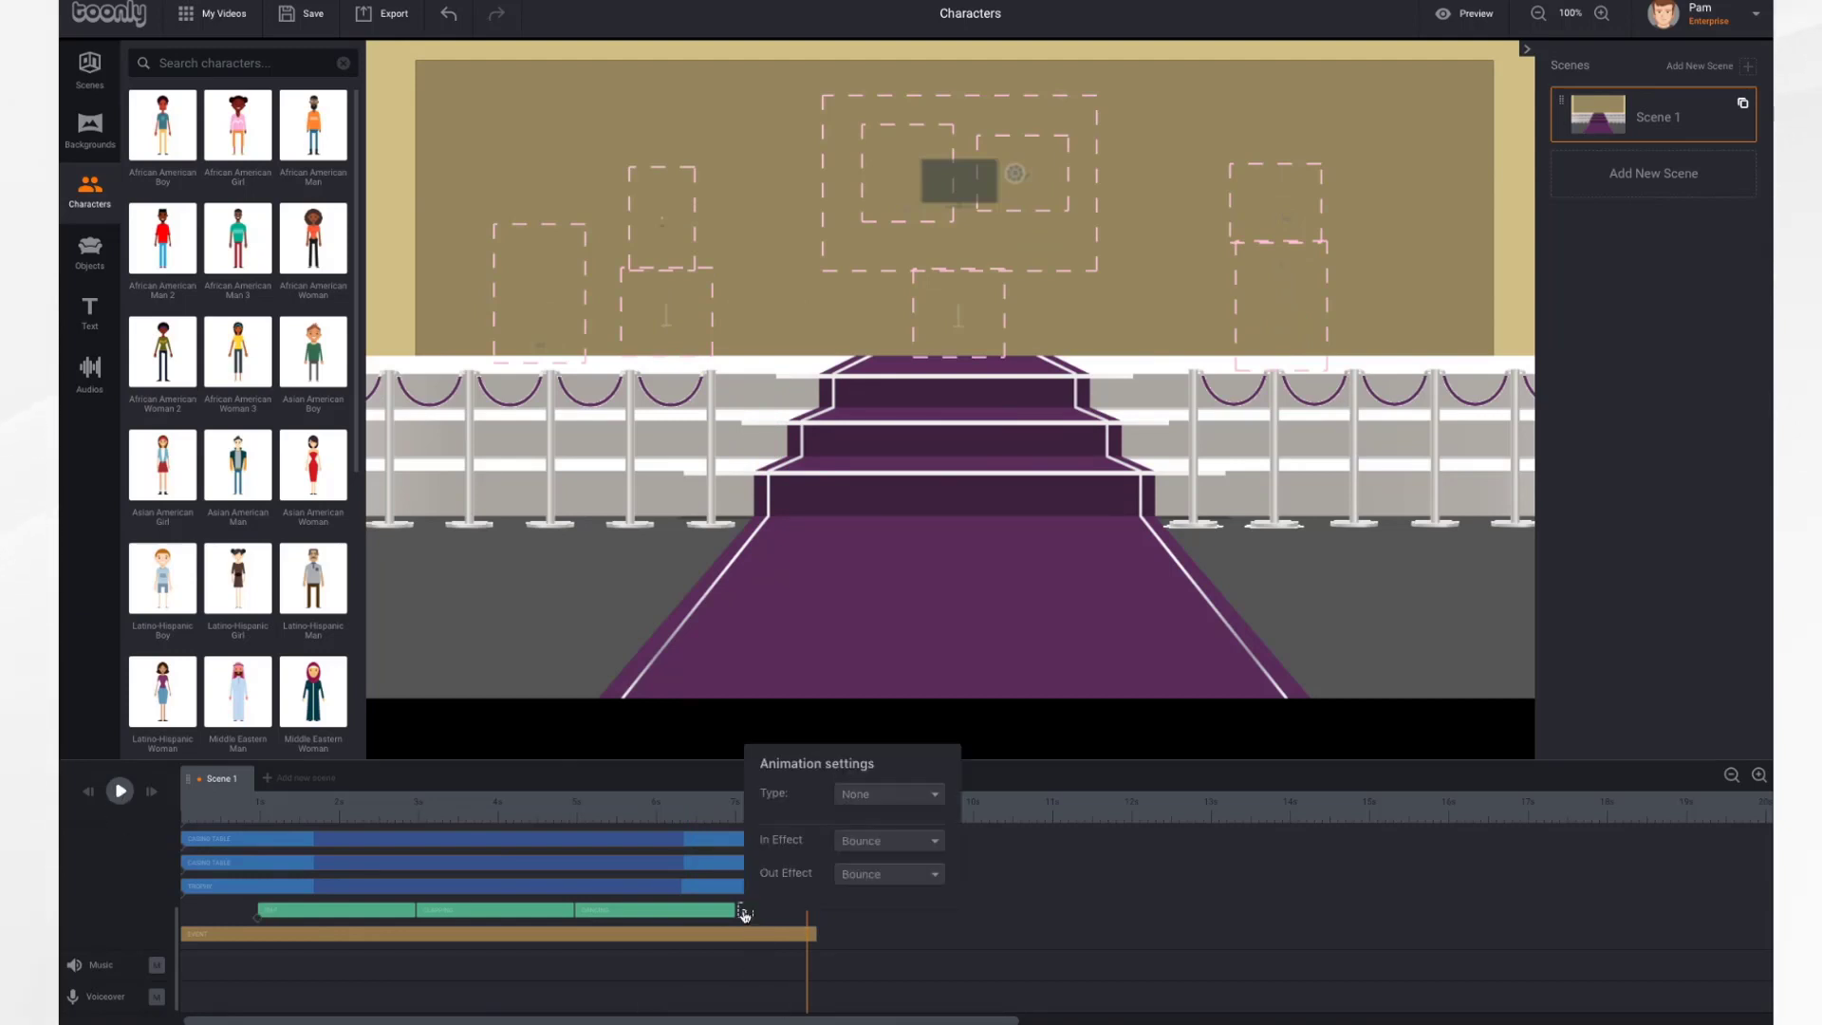
pyautogui.click(910, 799)
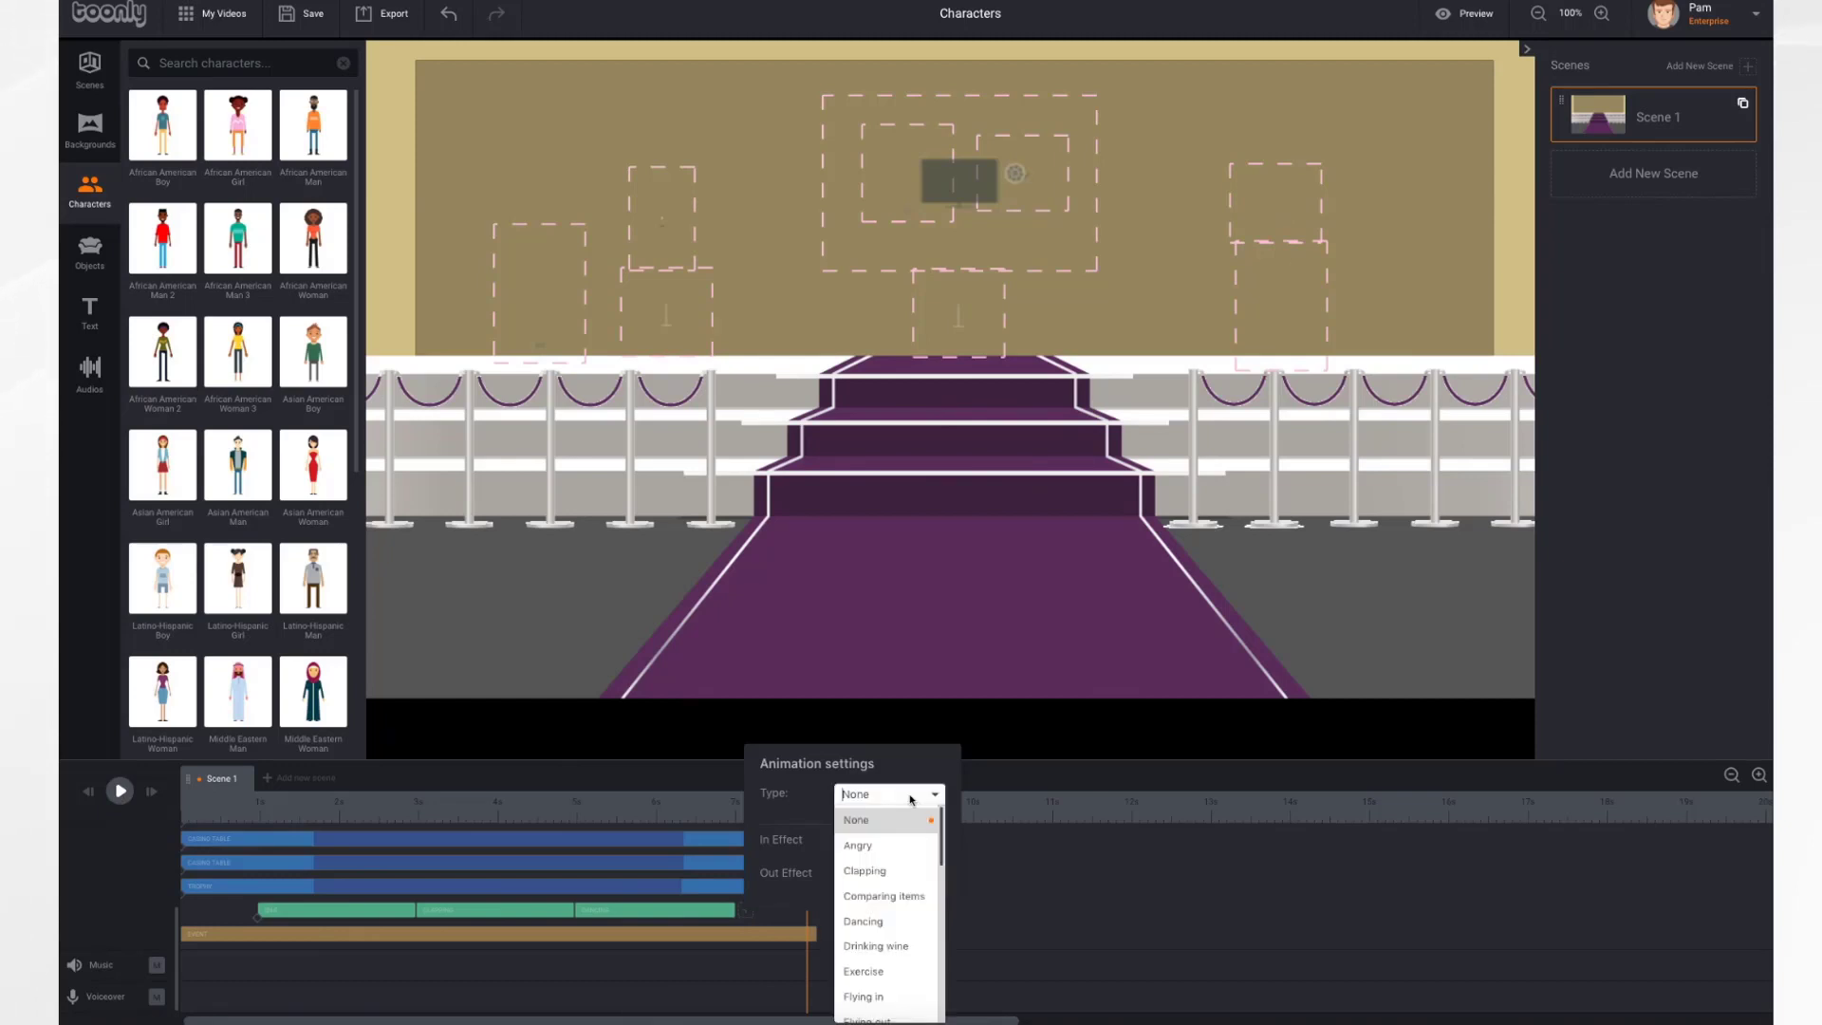
pyautogui.scroll(-3, 894, 899)
pyautogui.scroll(-5, 894, 899)
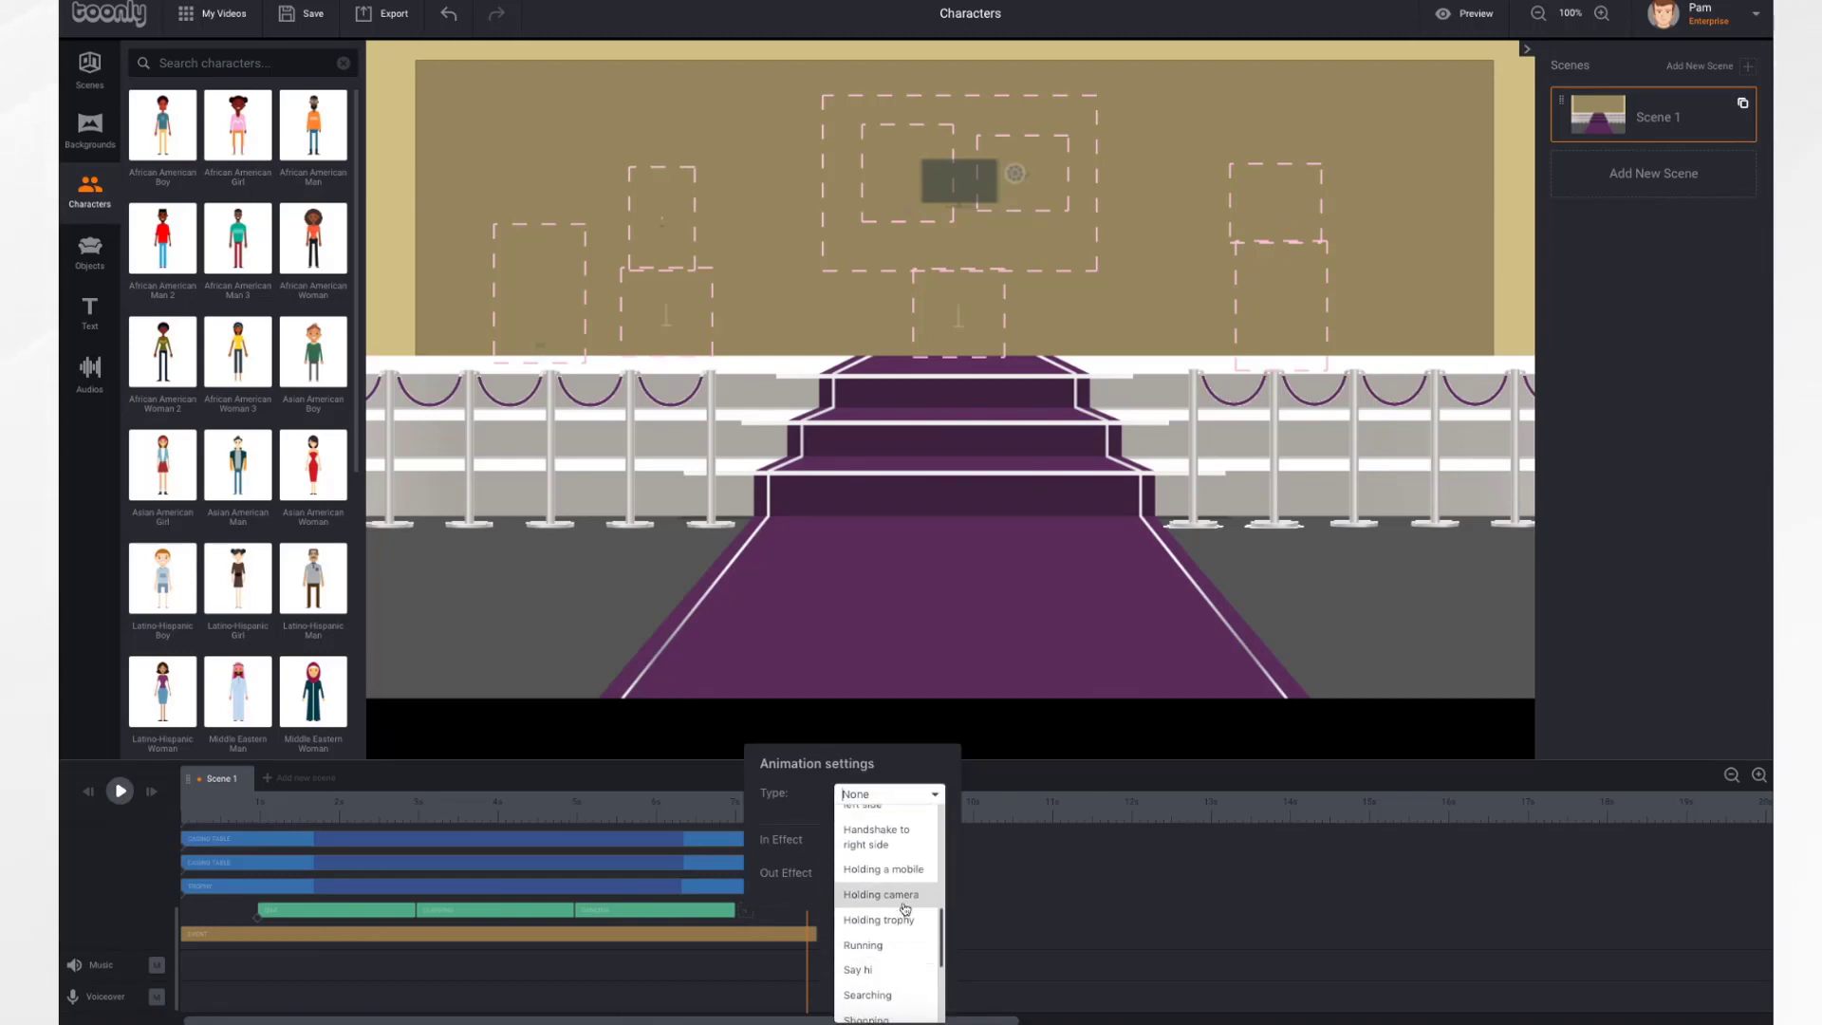
pyautogui.click(904, 920)
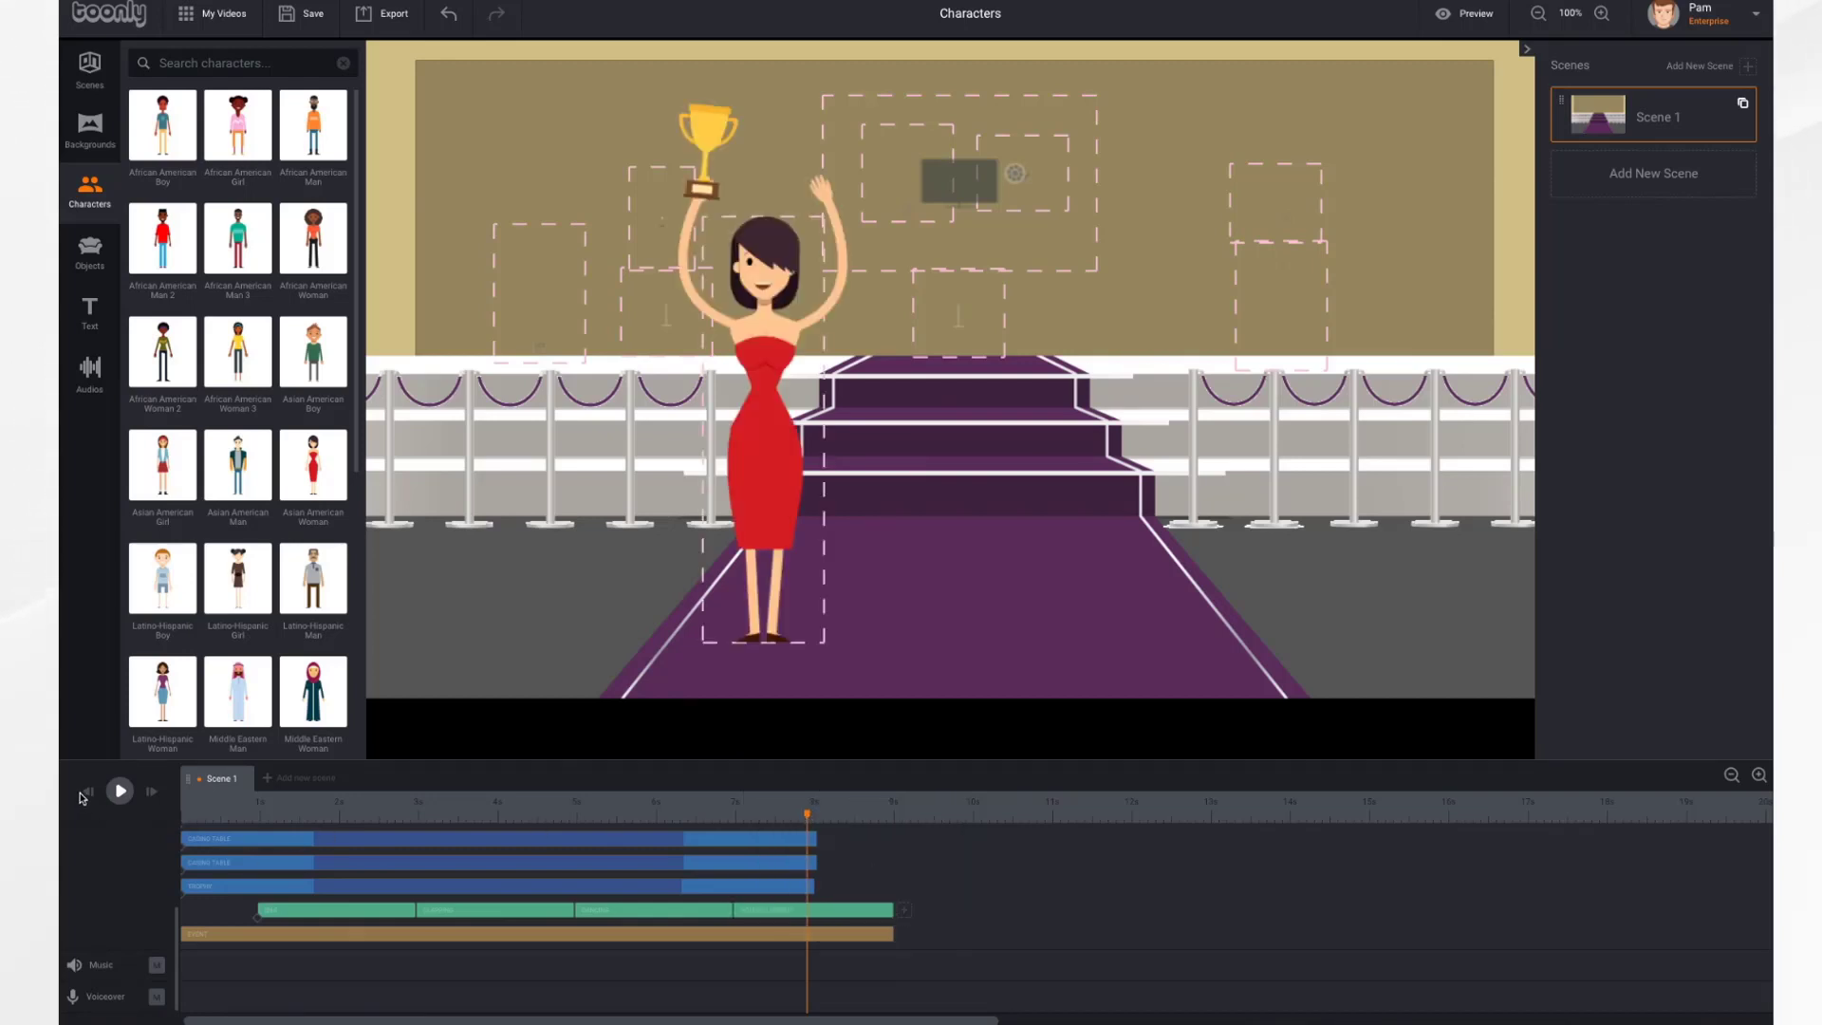
pyautogui.click(87, 792)
pyautogui.click(119, 792)
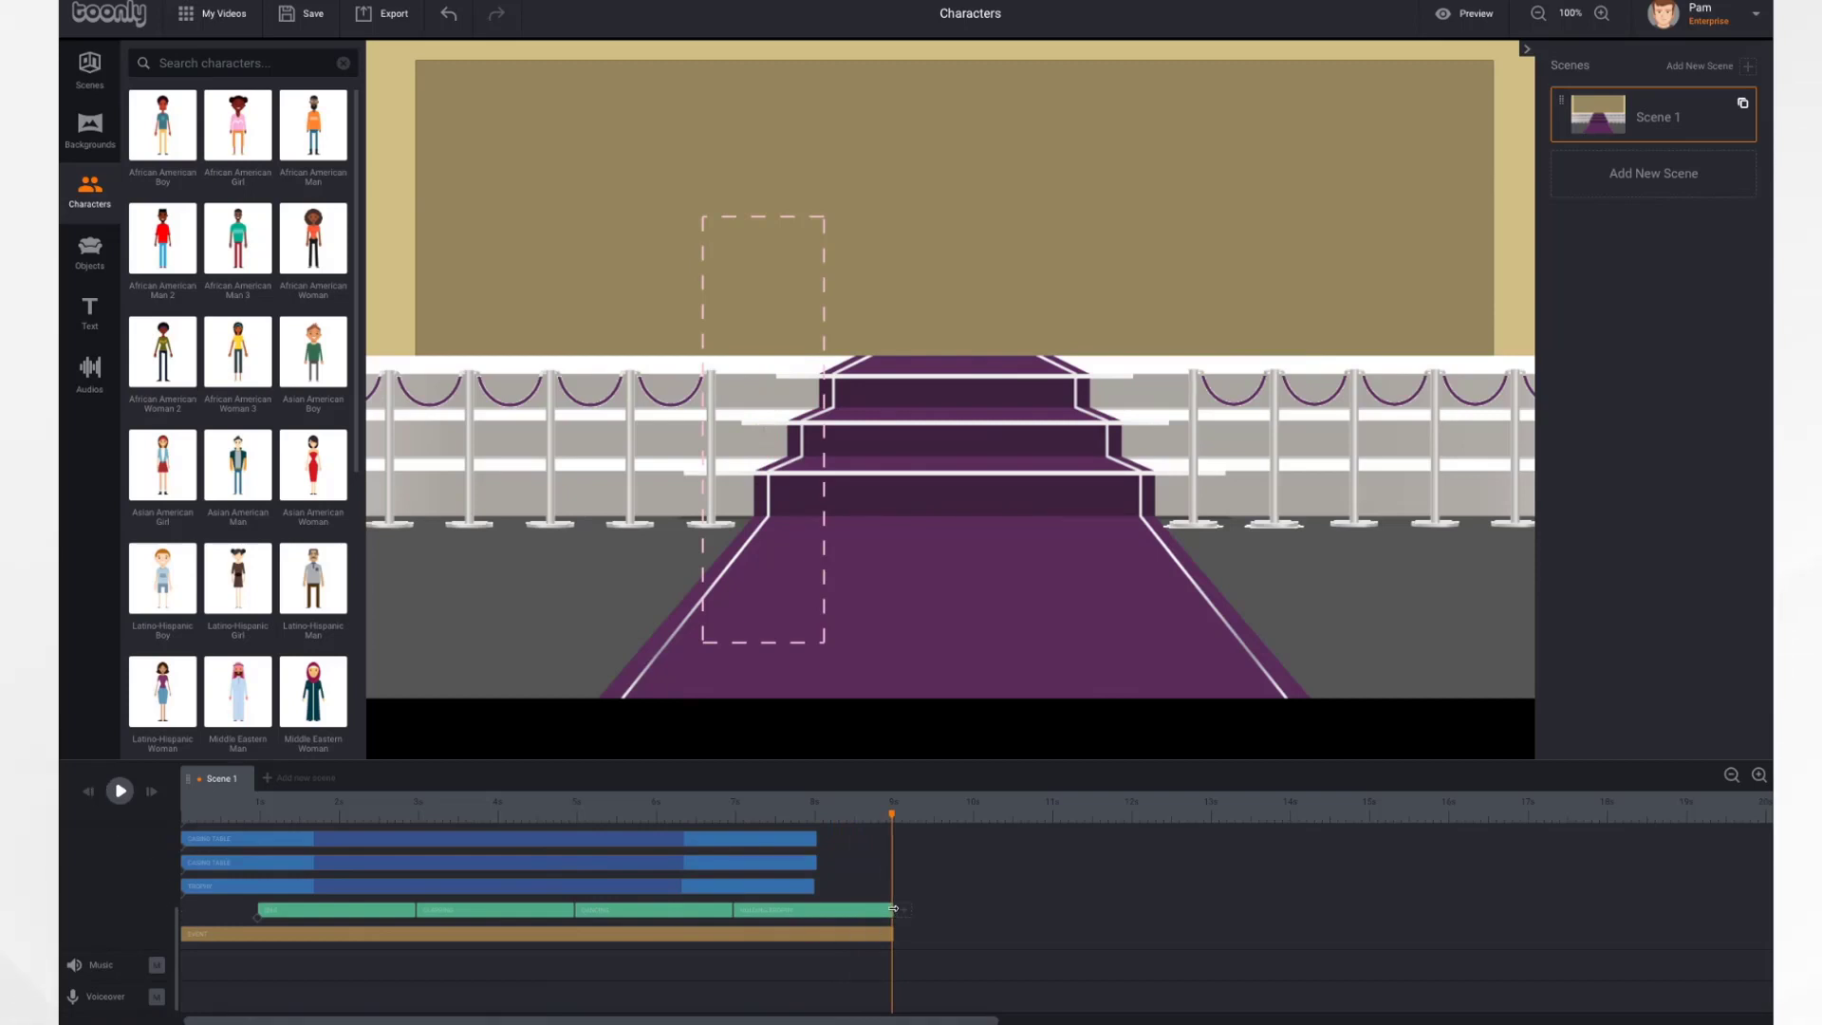
# - Shorten the woman's Holding trophy and Idle clips and shift her animation sequence on the timeline to end at 8 s
pyautogui.moveTo(892, 910); pyautogui.dragTo(878, 910)
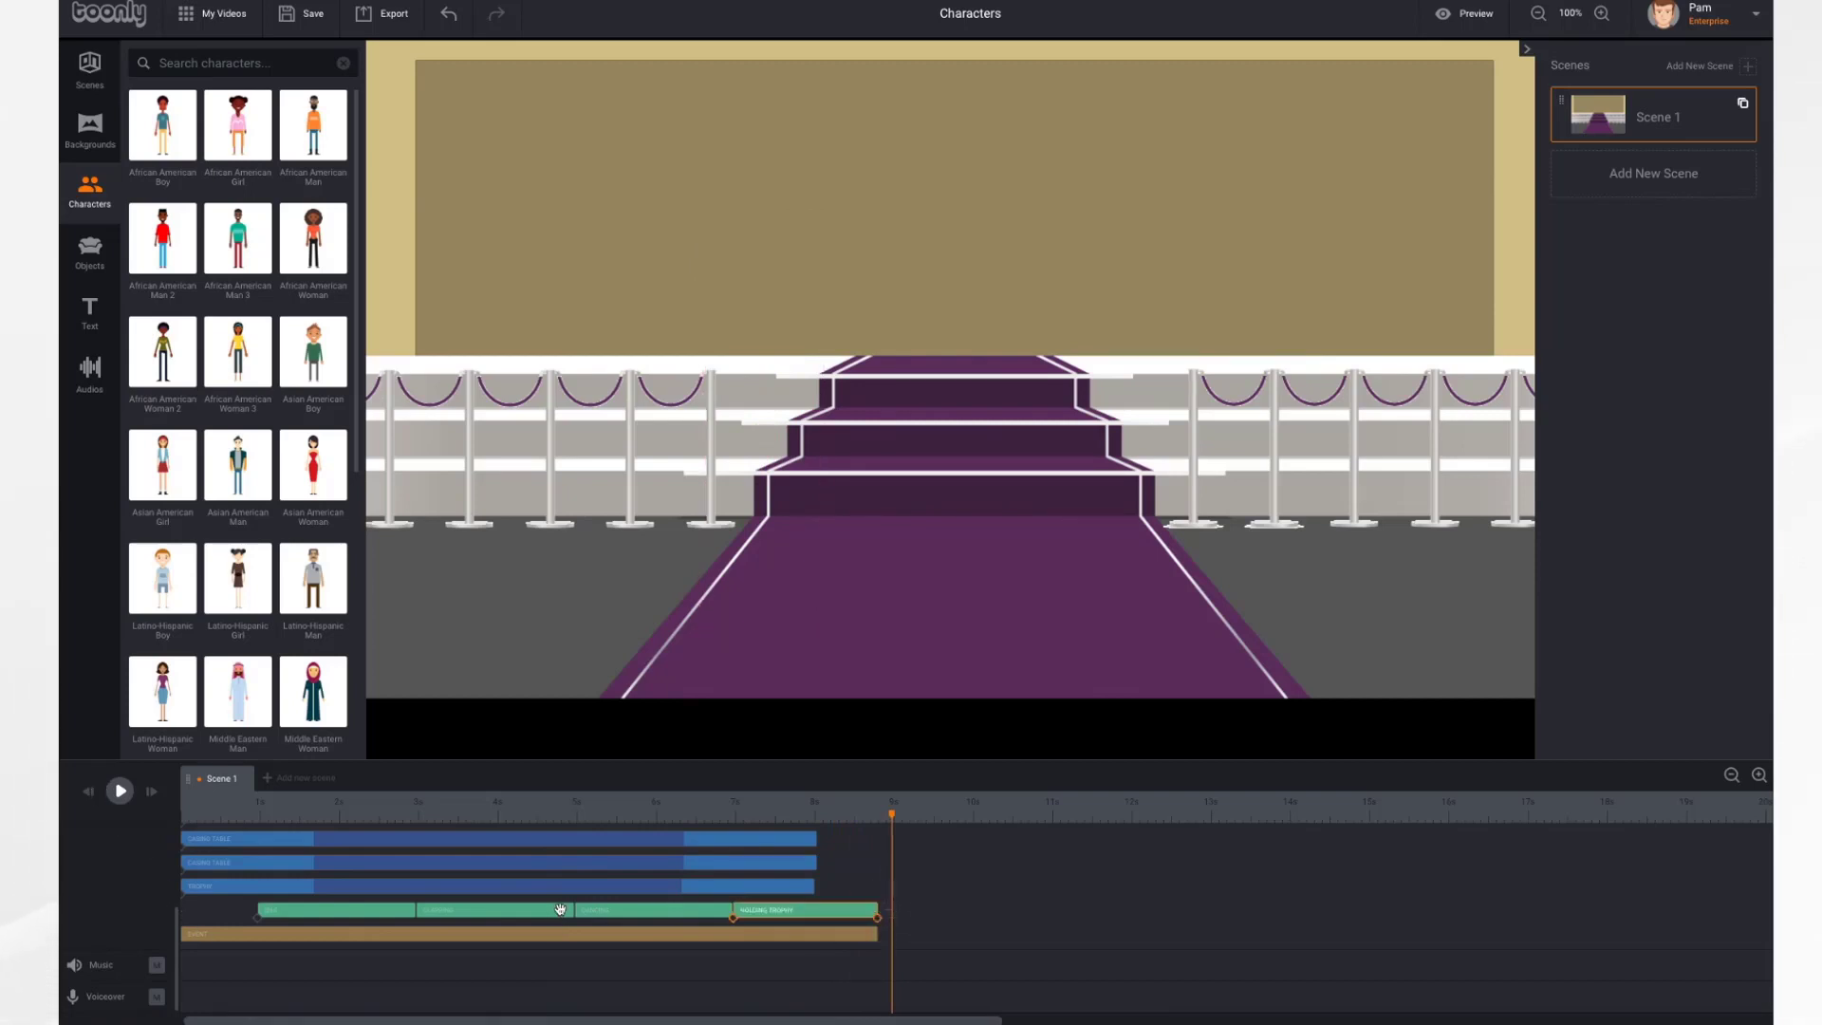
pyautogui.moveTo(257, 909)
pyautogui.mouseDown()
pyautogui.moveTo(224, 906)
pyautogui.moveTo(385, 907)
pyautogui.moveTo(254, 911)
pyautogui.mouseUp()
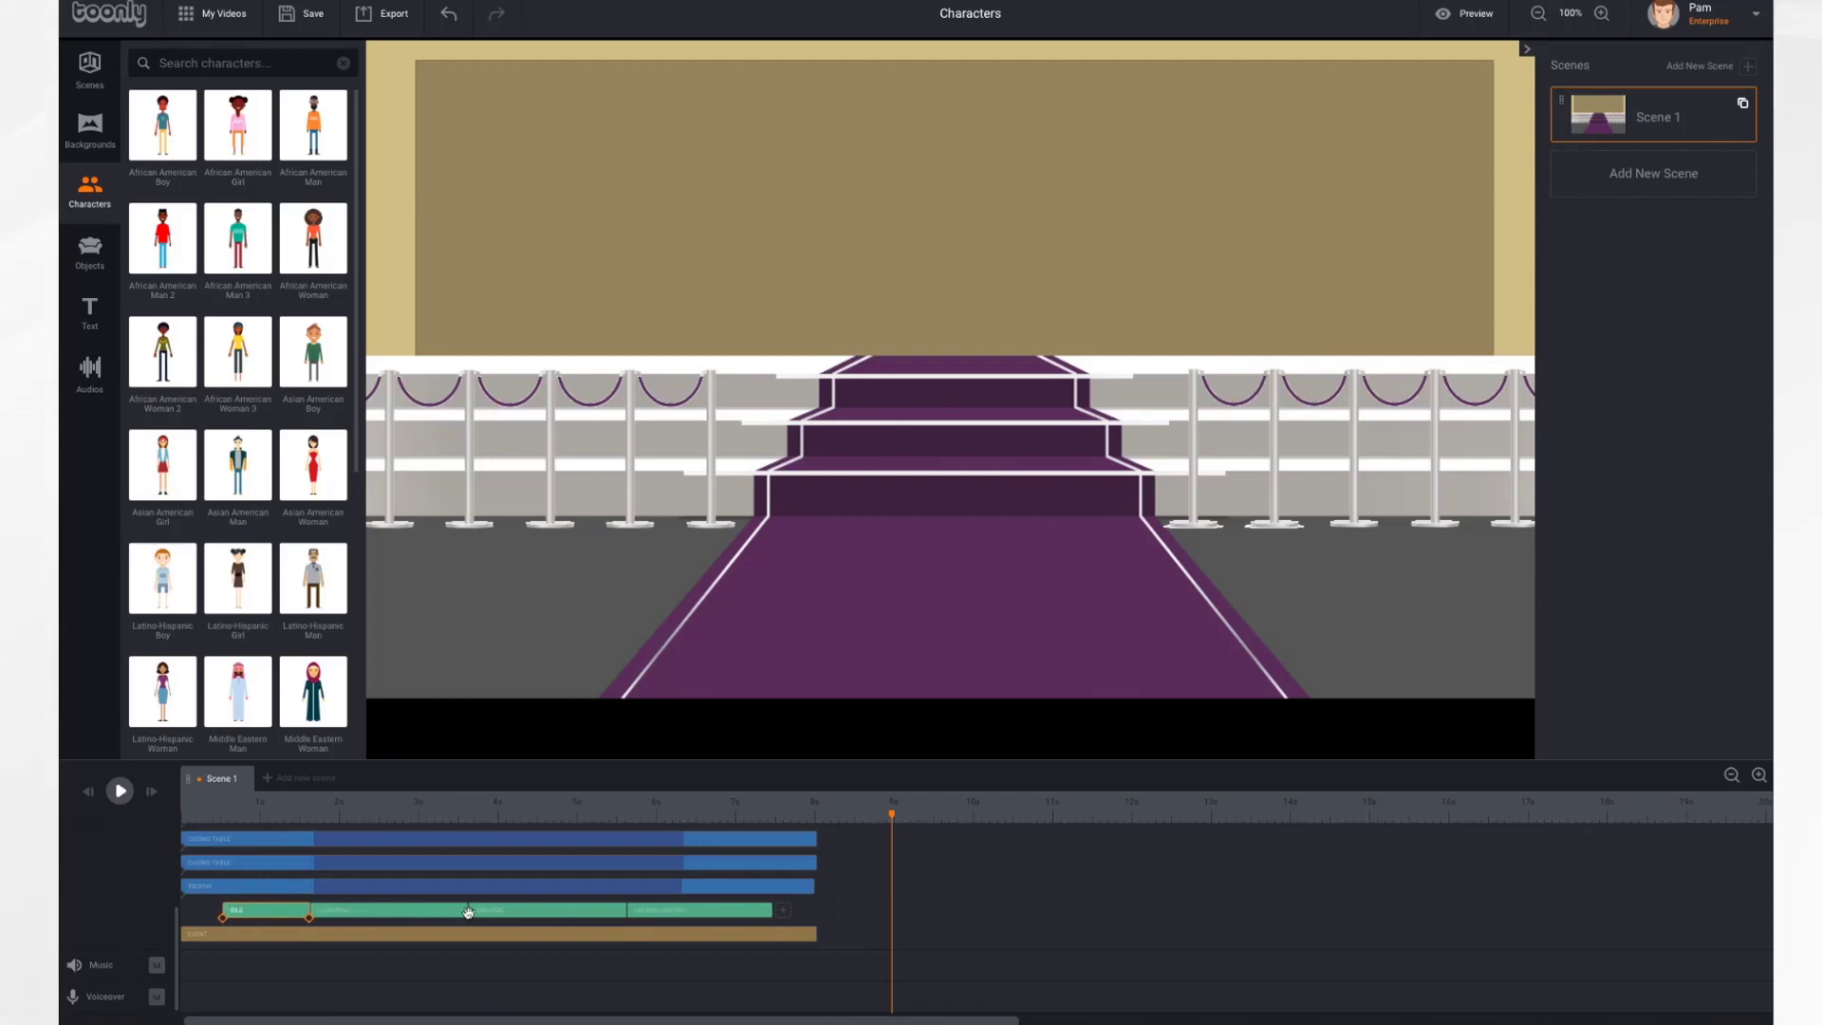
pyautogui.moveTo(472, 911); pyautogui.dragTo(450, 911)
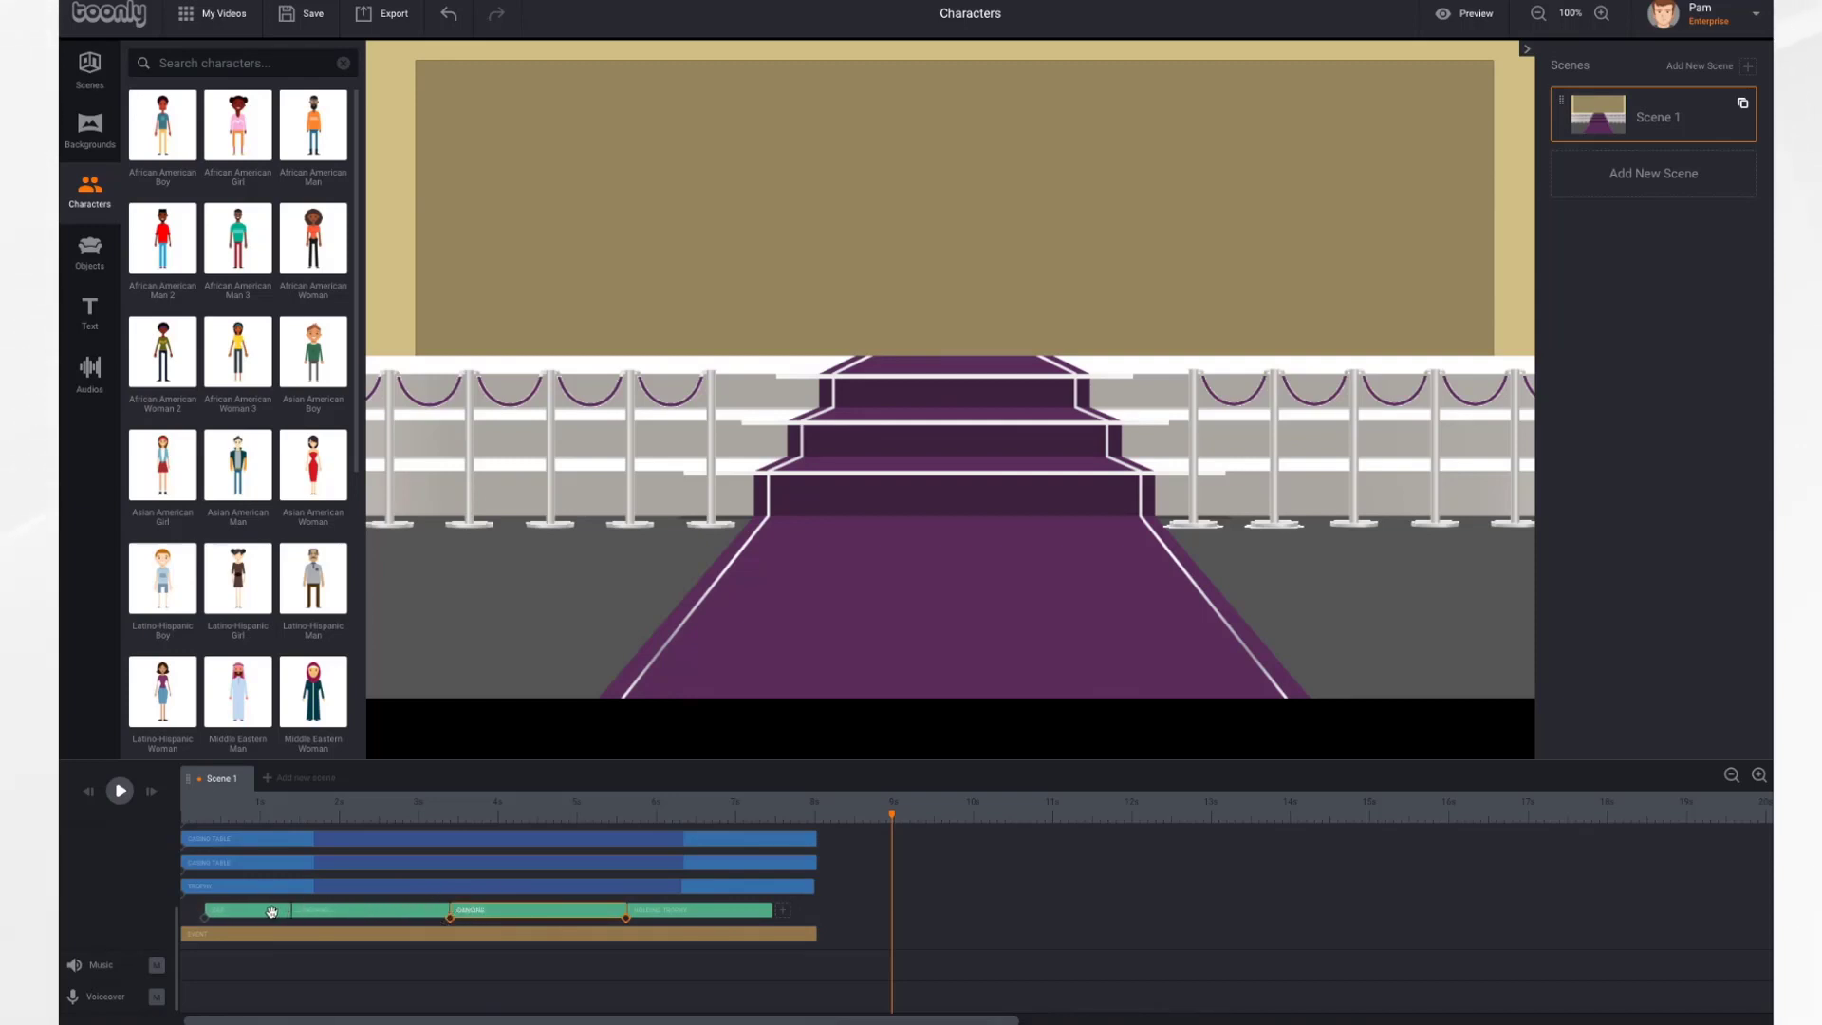
pyautogui.moveTo(269, 912); pyautogui.dragTo(312, 915)
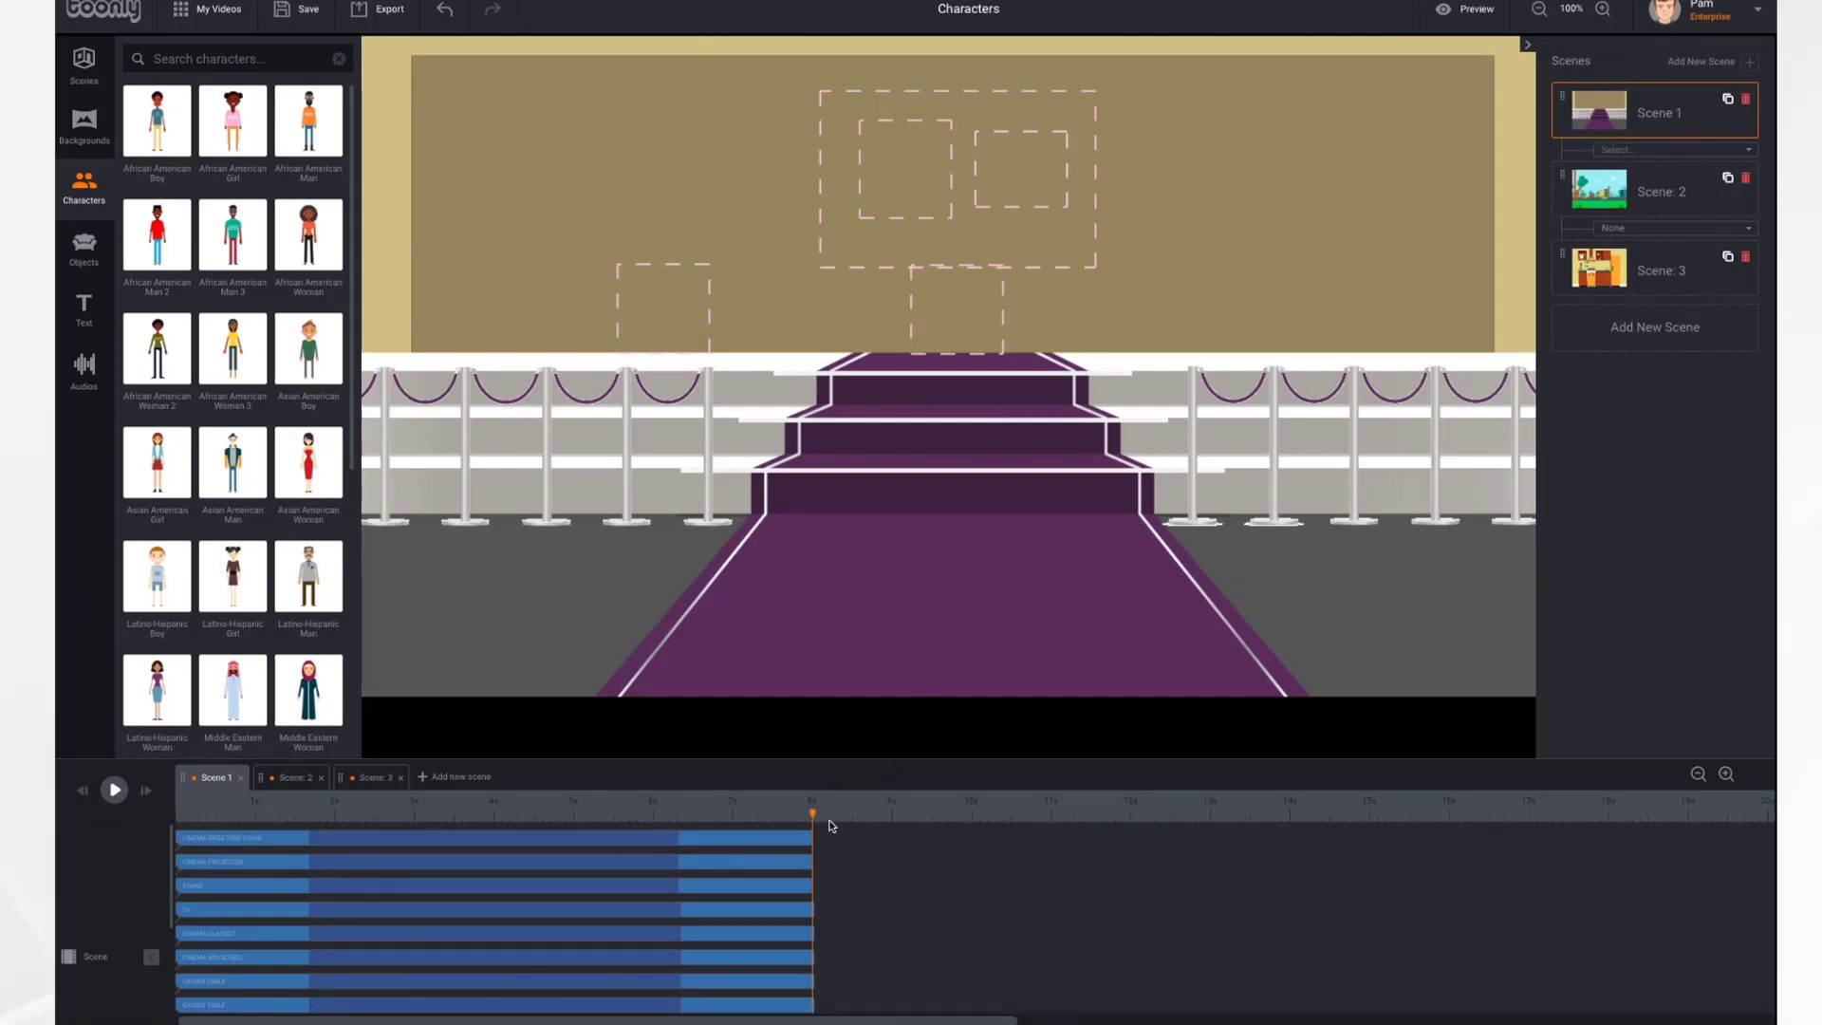
# - Append a Running animation after the woman's Holding trophy clip in Scene 1
pyautogui.scroll(-5, 822, 914)
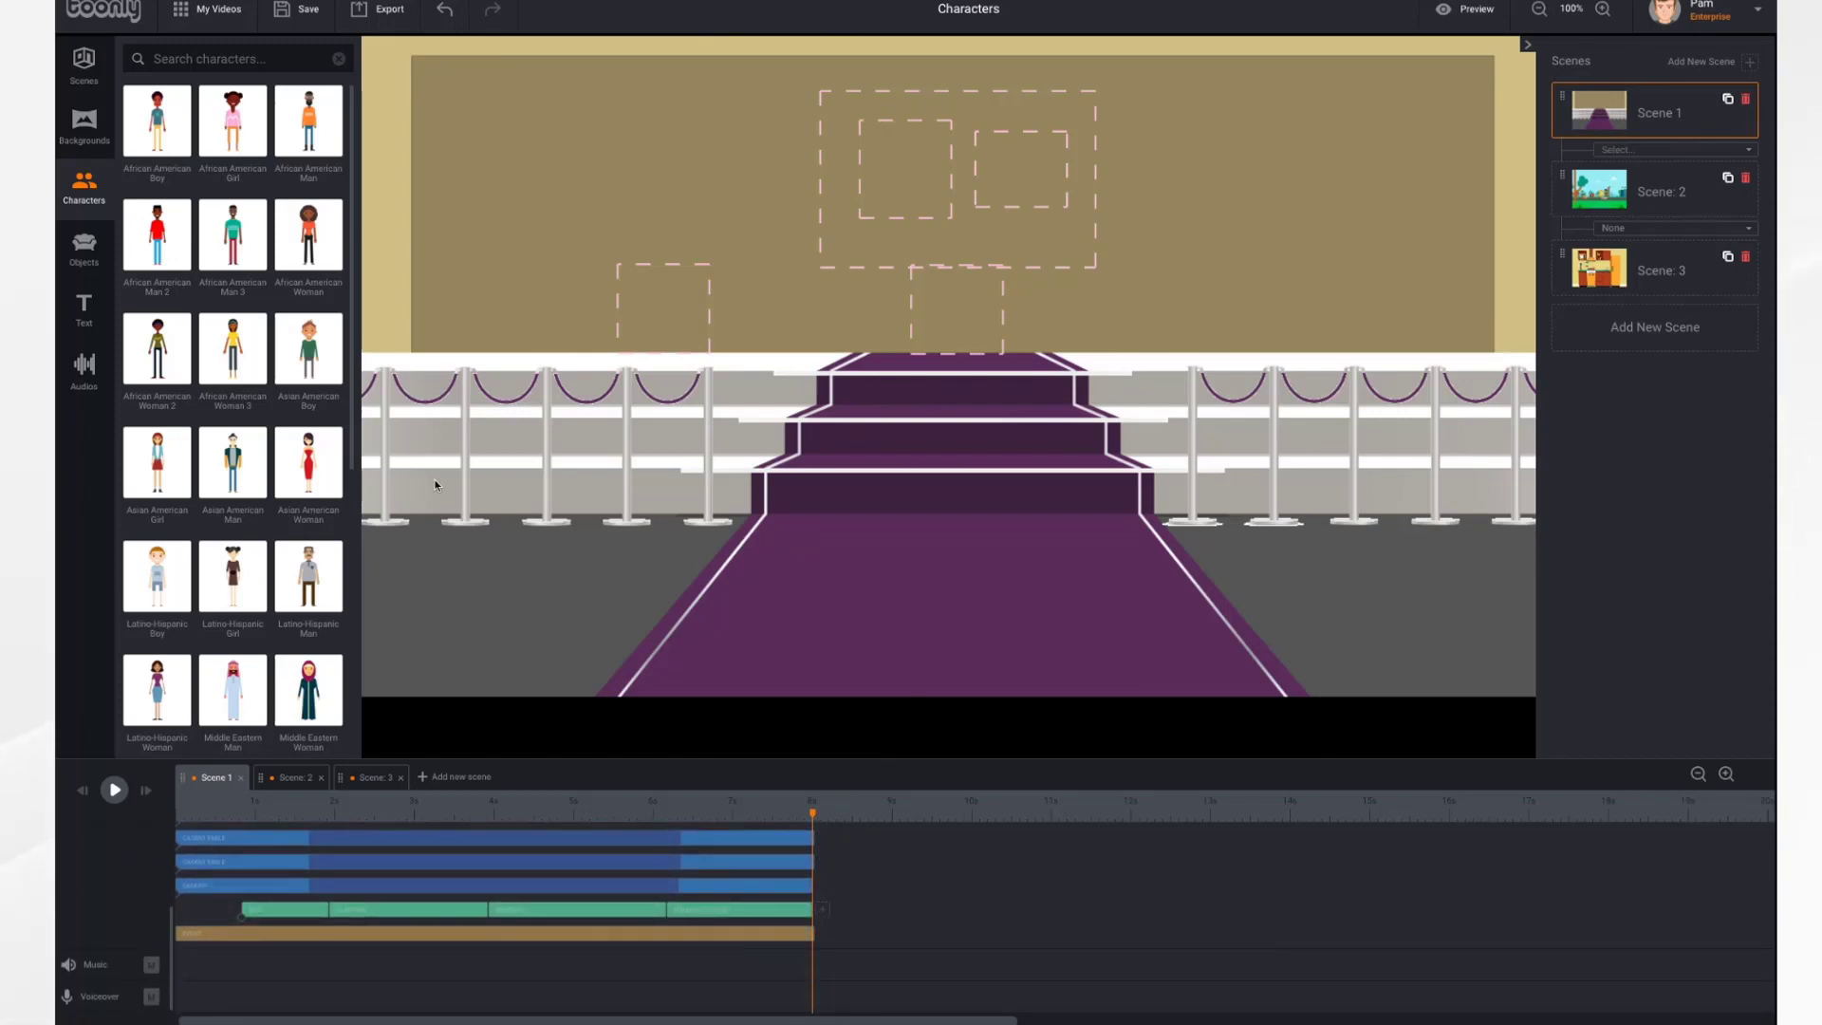
pyautogui.click(823, 911)
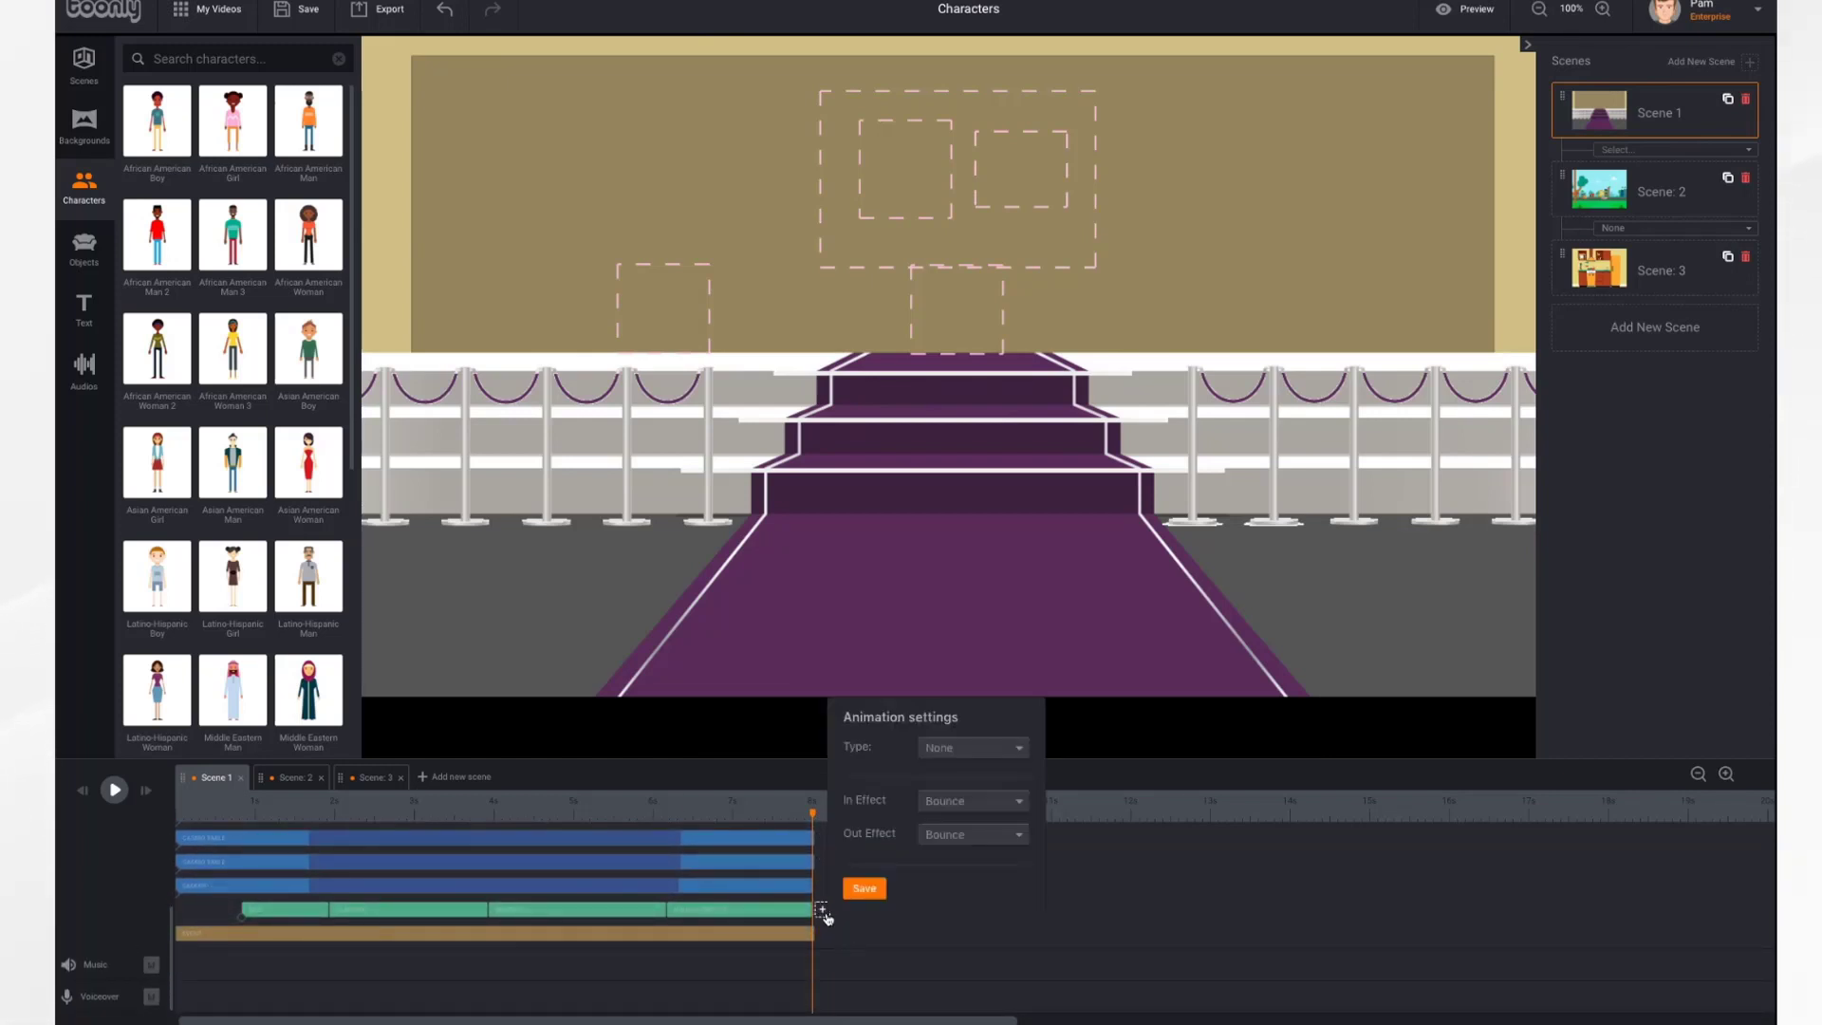
pyautogui.click(988, 756)
pyautogui.scroll(-5, 985, 826)
pyautogui.scroll(-3, 984, 875)
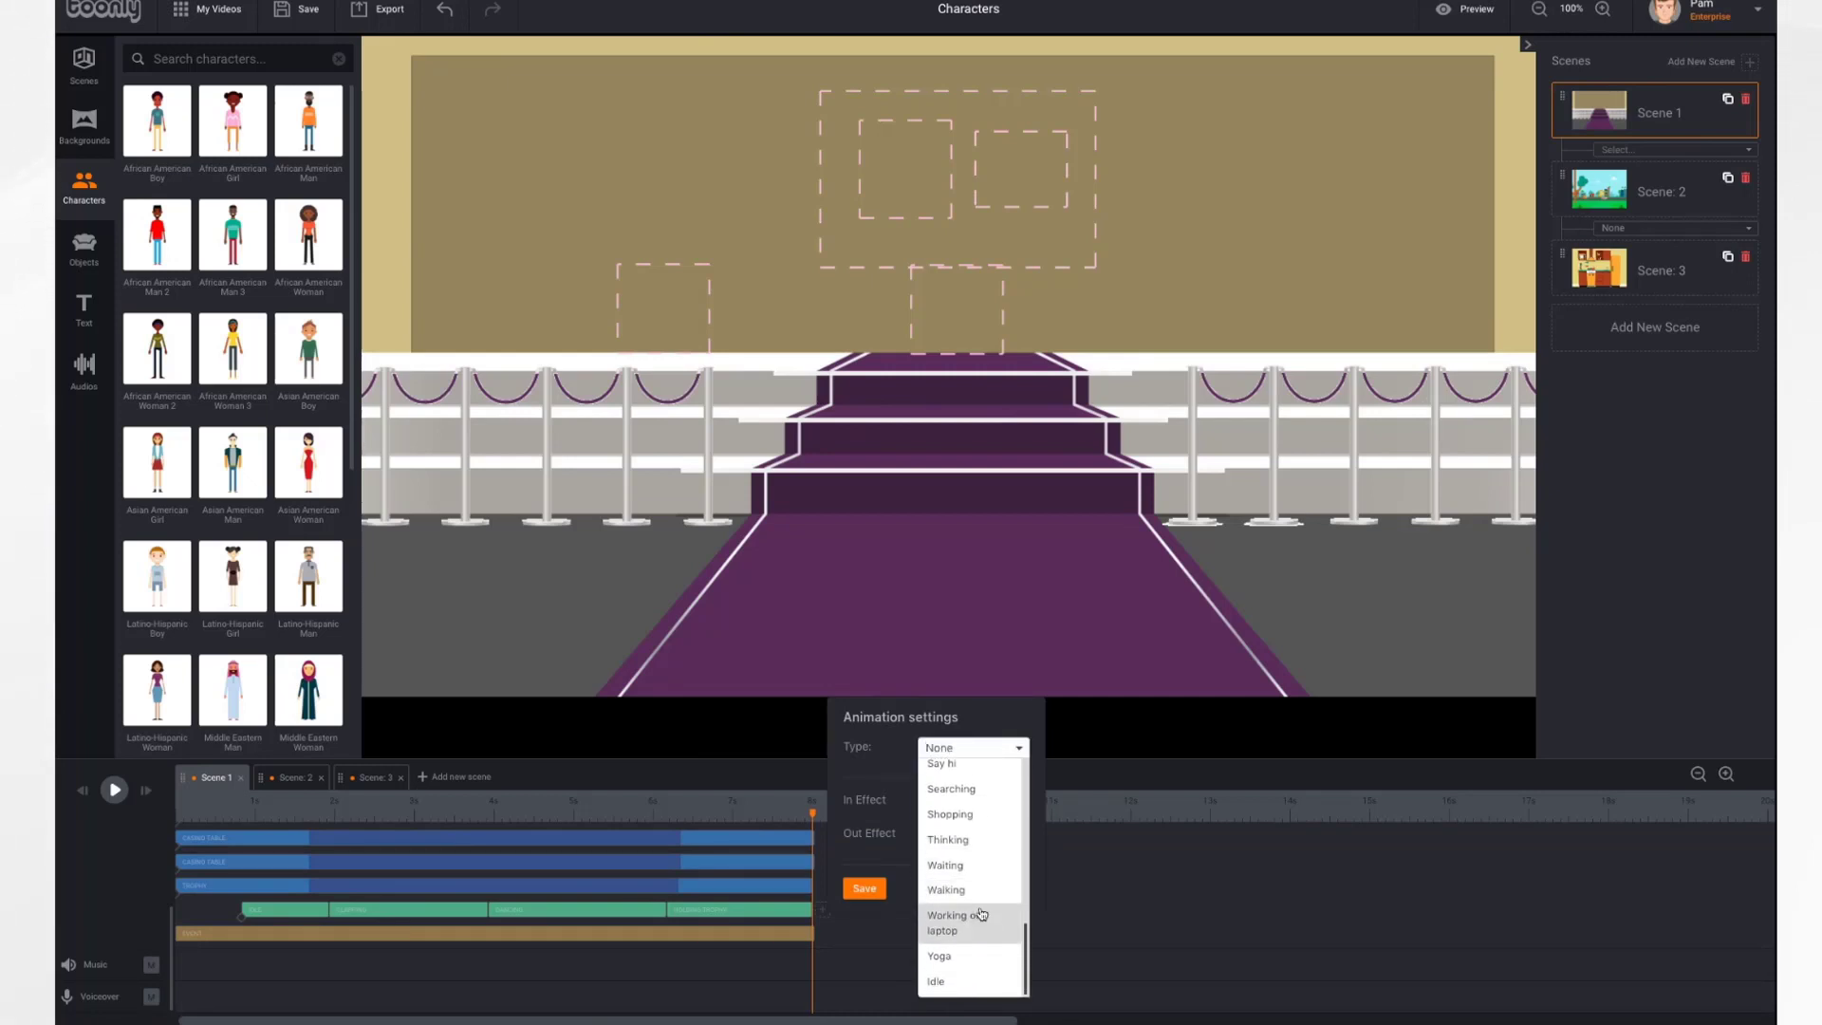
pyautogui.scroll(3, 980, 912)
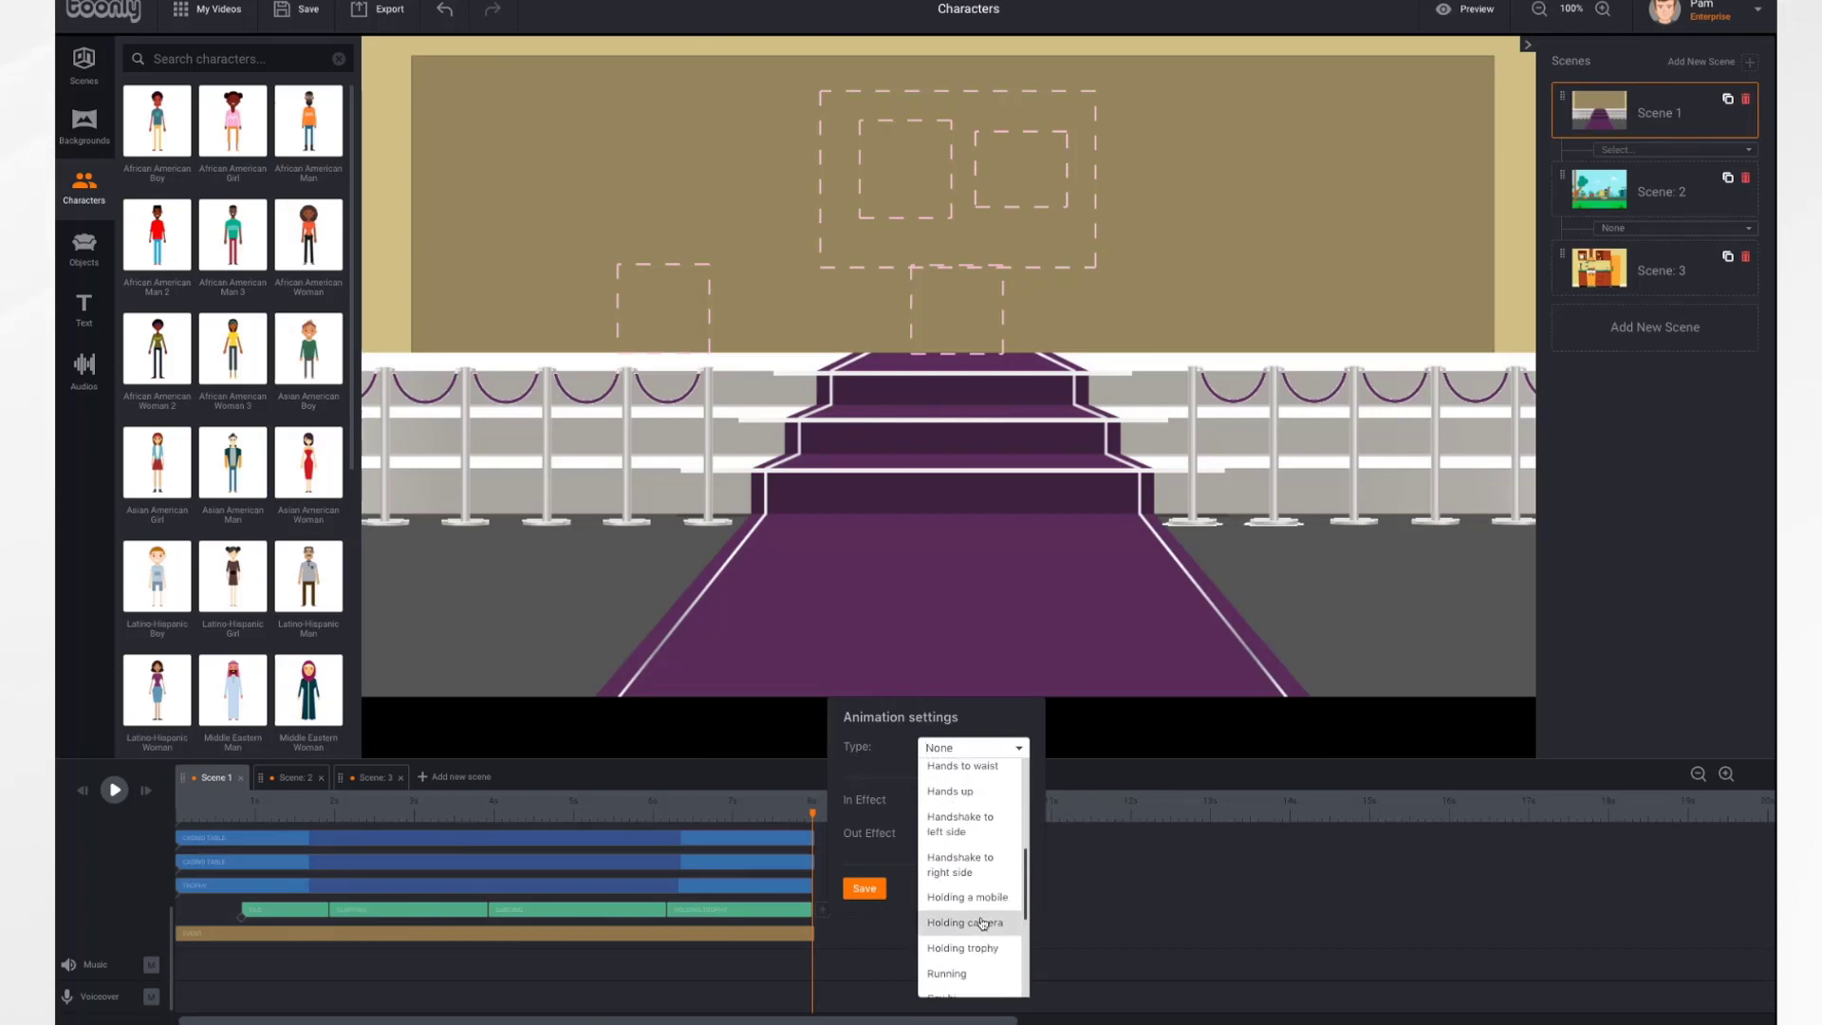
pyautogui.click(967, 974)
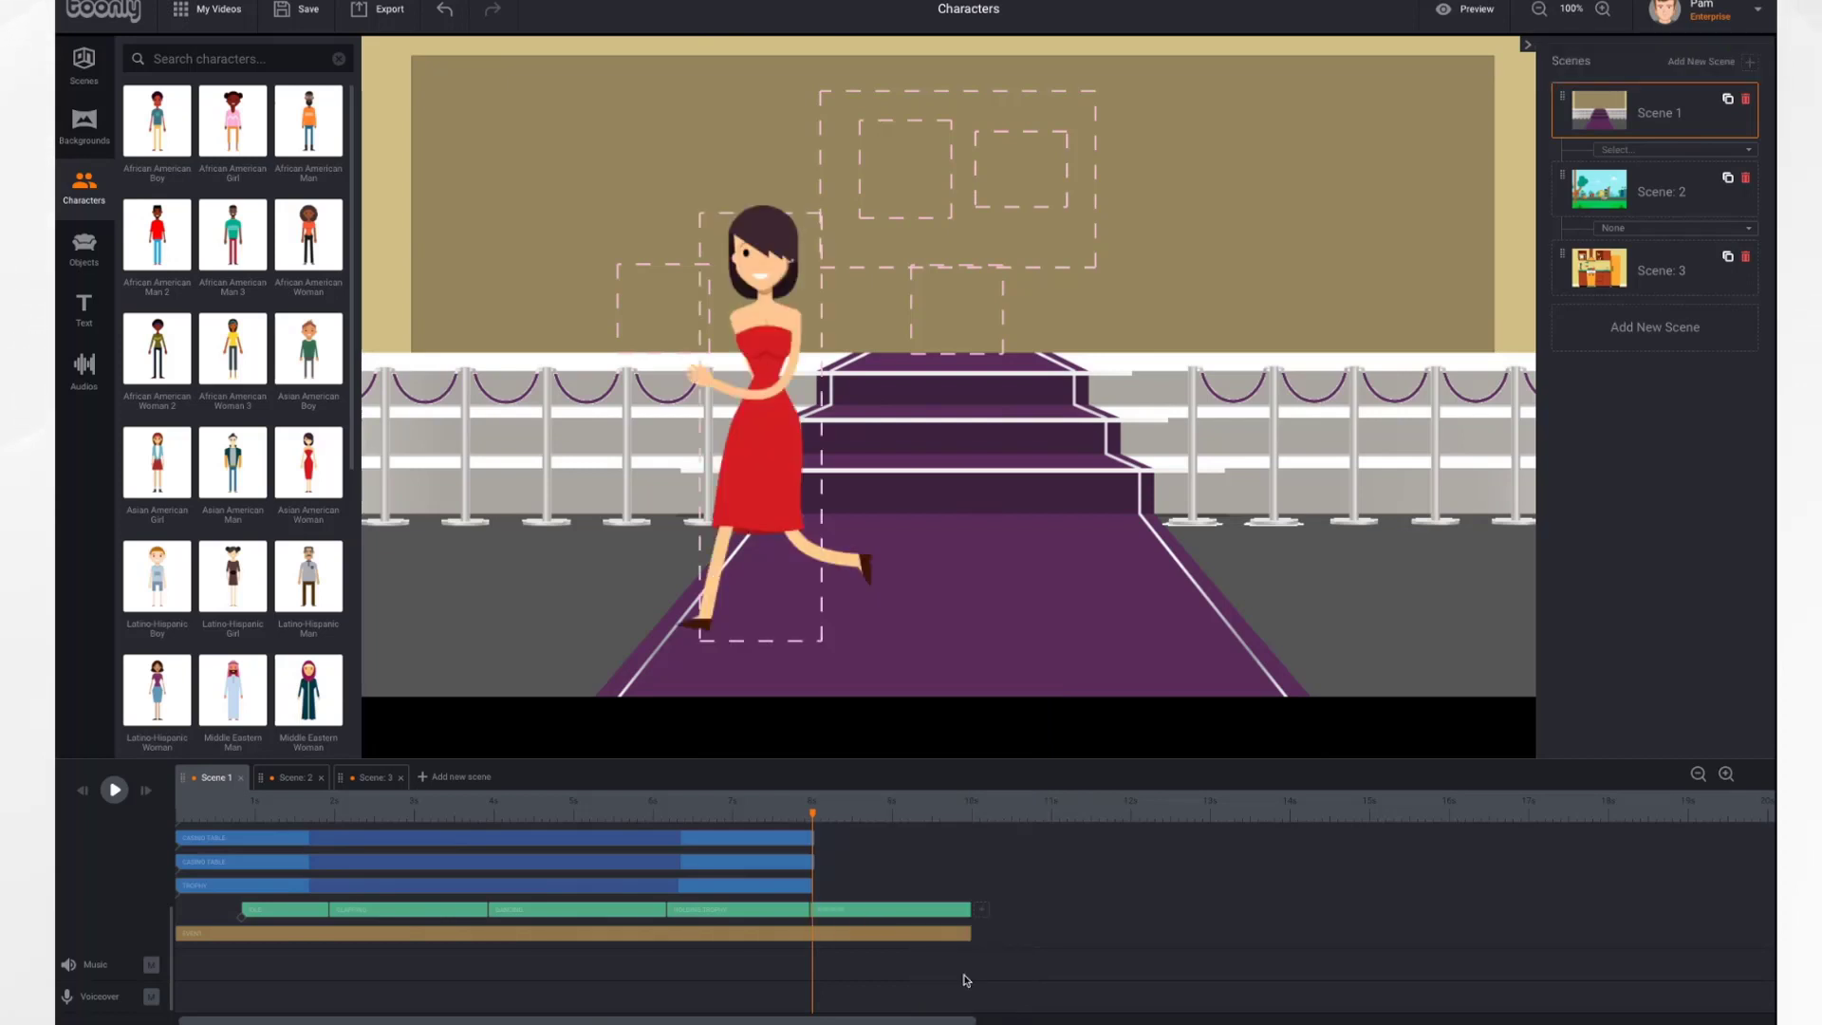
# - Flip the woman in the Running clip so she faces the other way
pyautogui.click(773, 402)
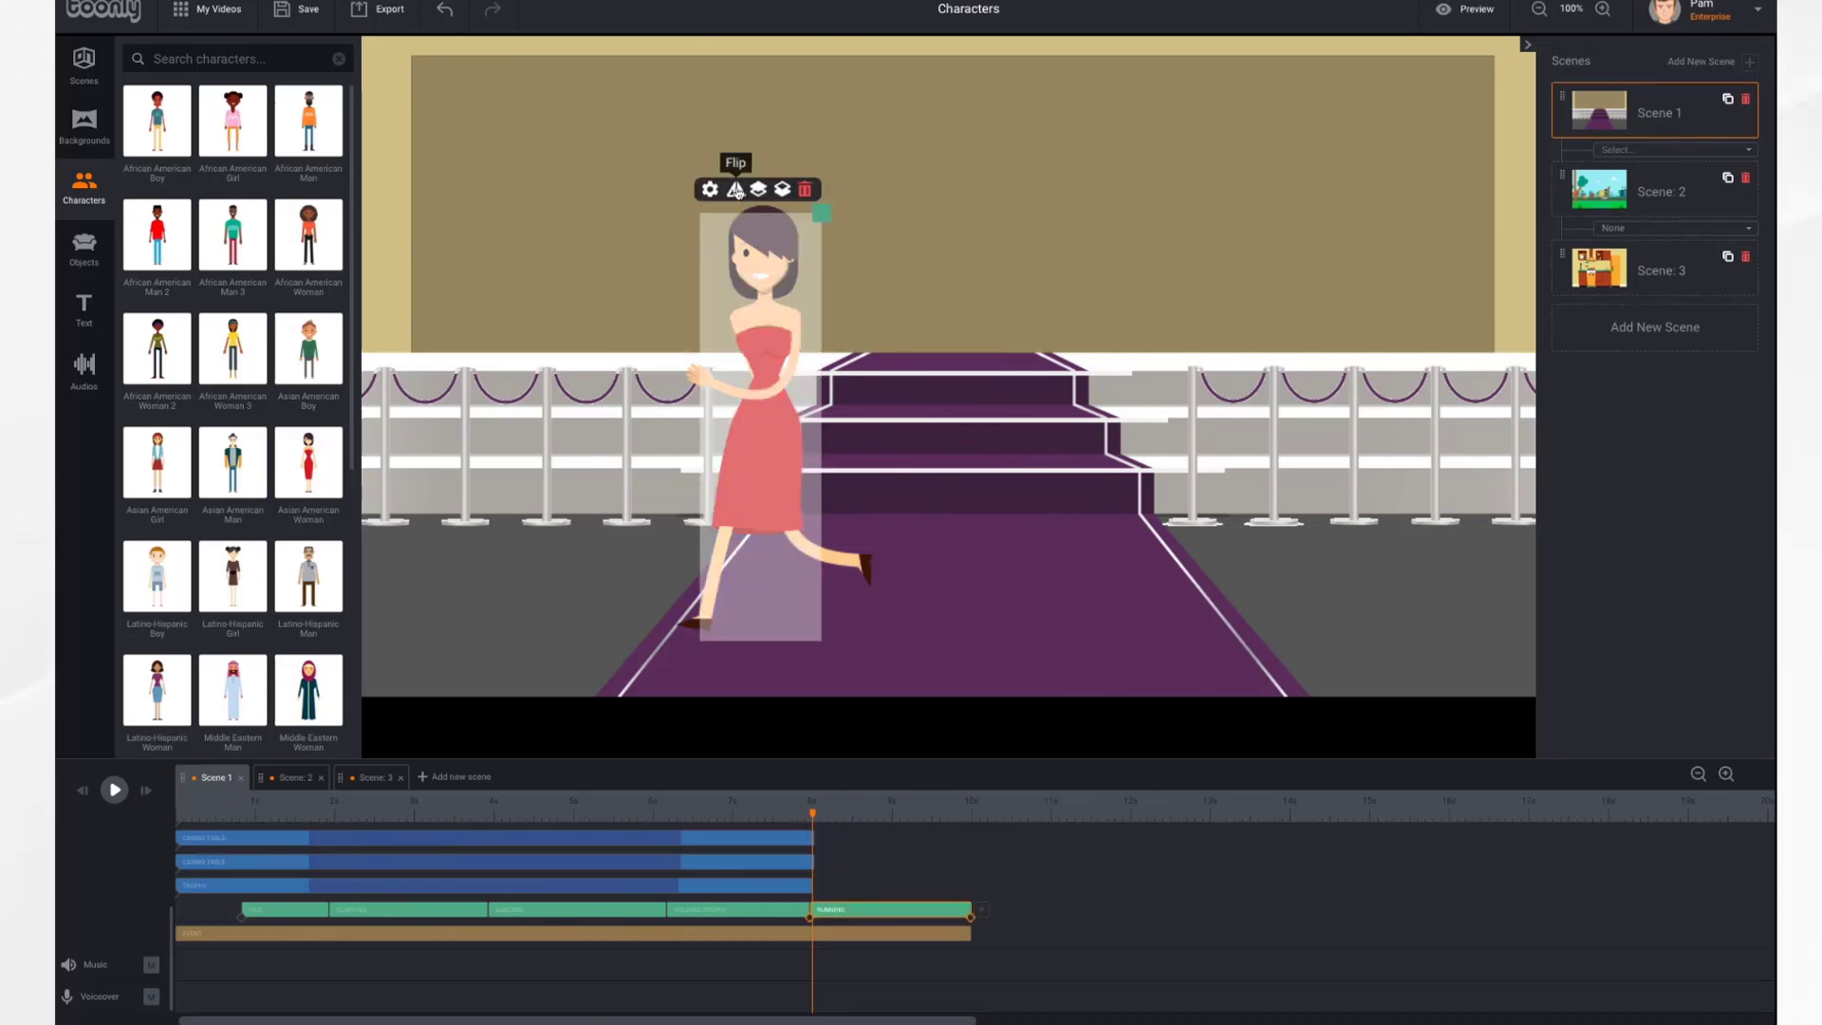
pyautogui.click(737, 190)
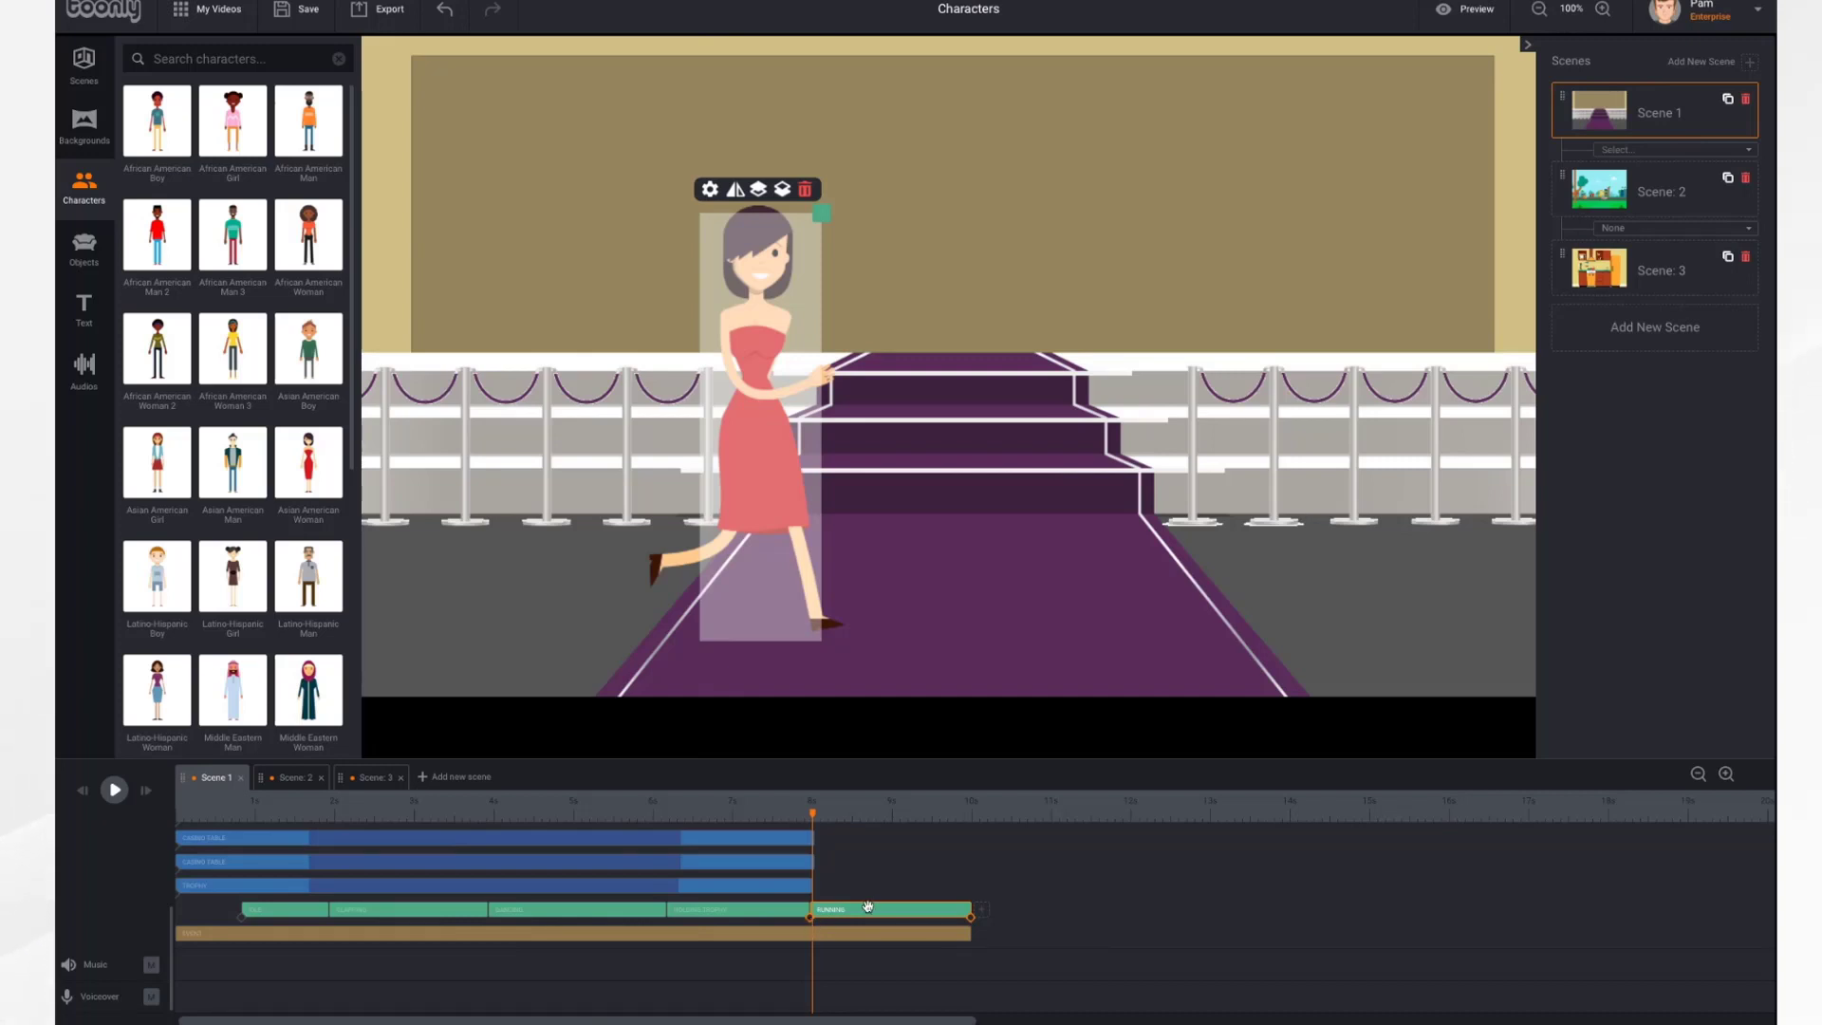
# - Set the Running clip's end position off the stage's right edge and play the scene from about 7 s
pyautogui.click(970, 921)
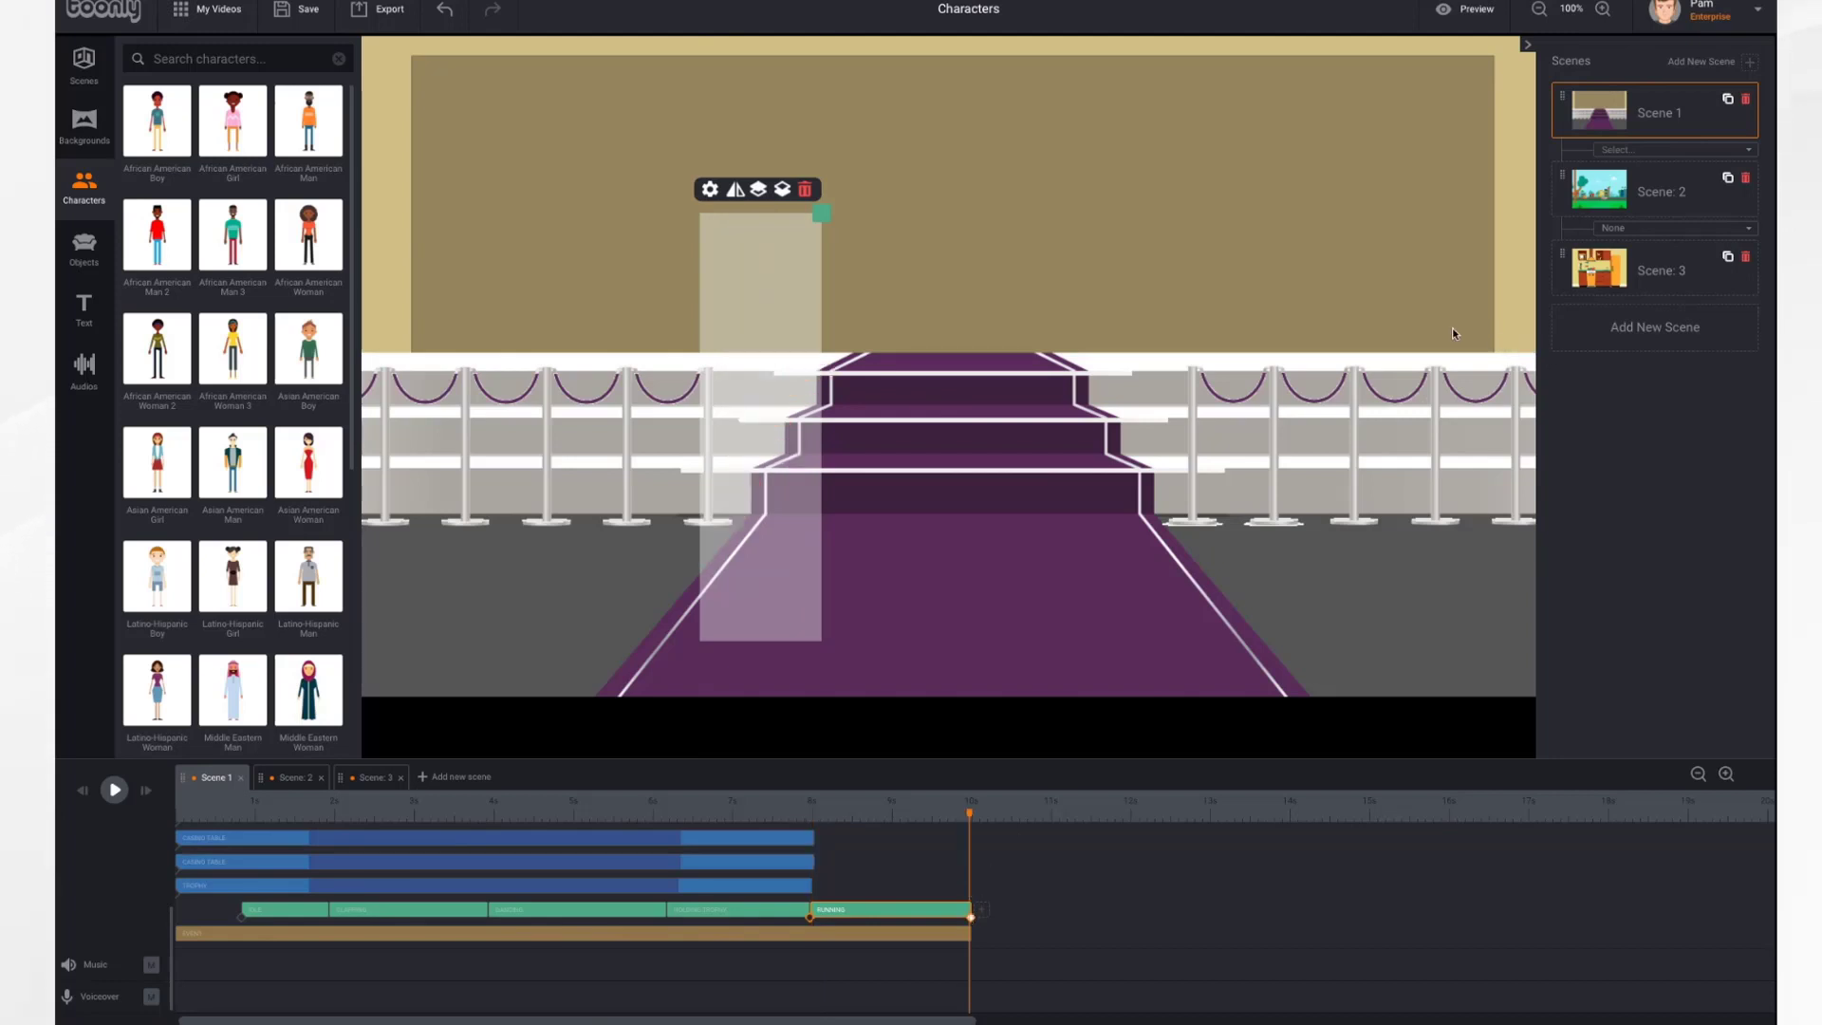
pyautogui.moveTo(744, 361); pyautogui.dragTo(1597, 367)
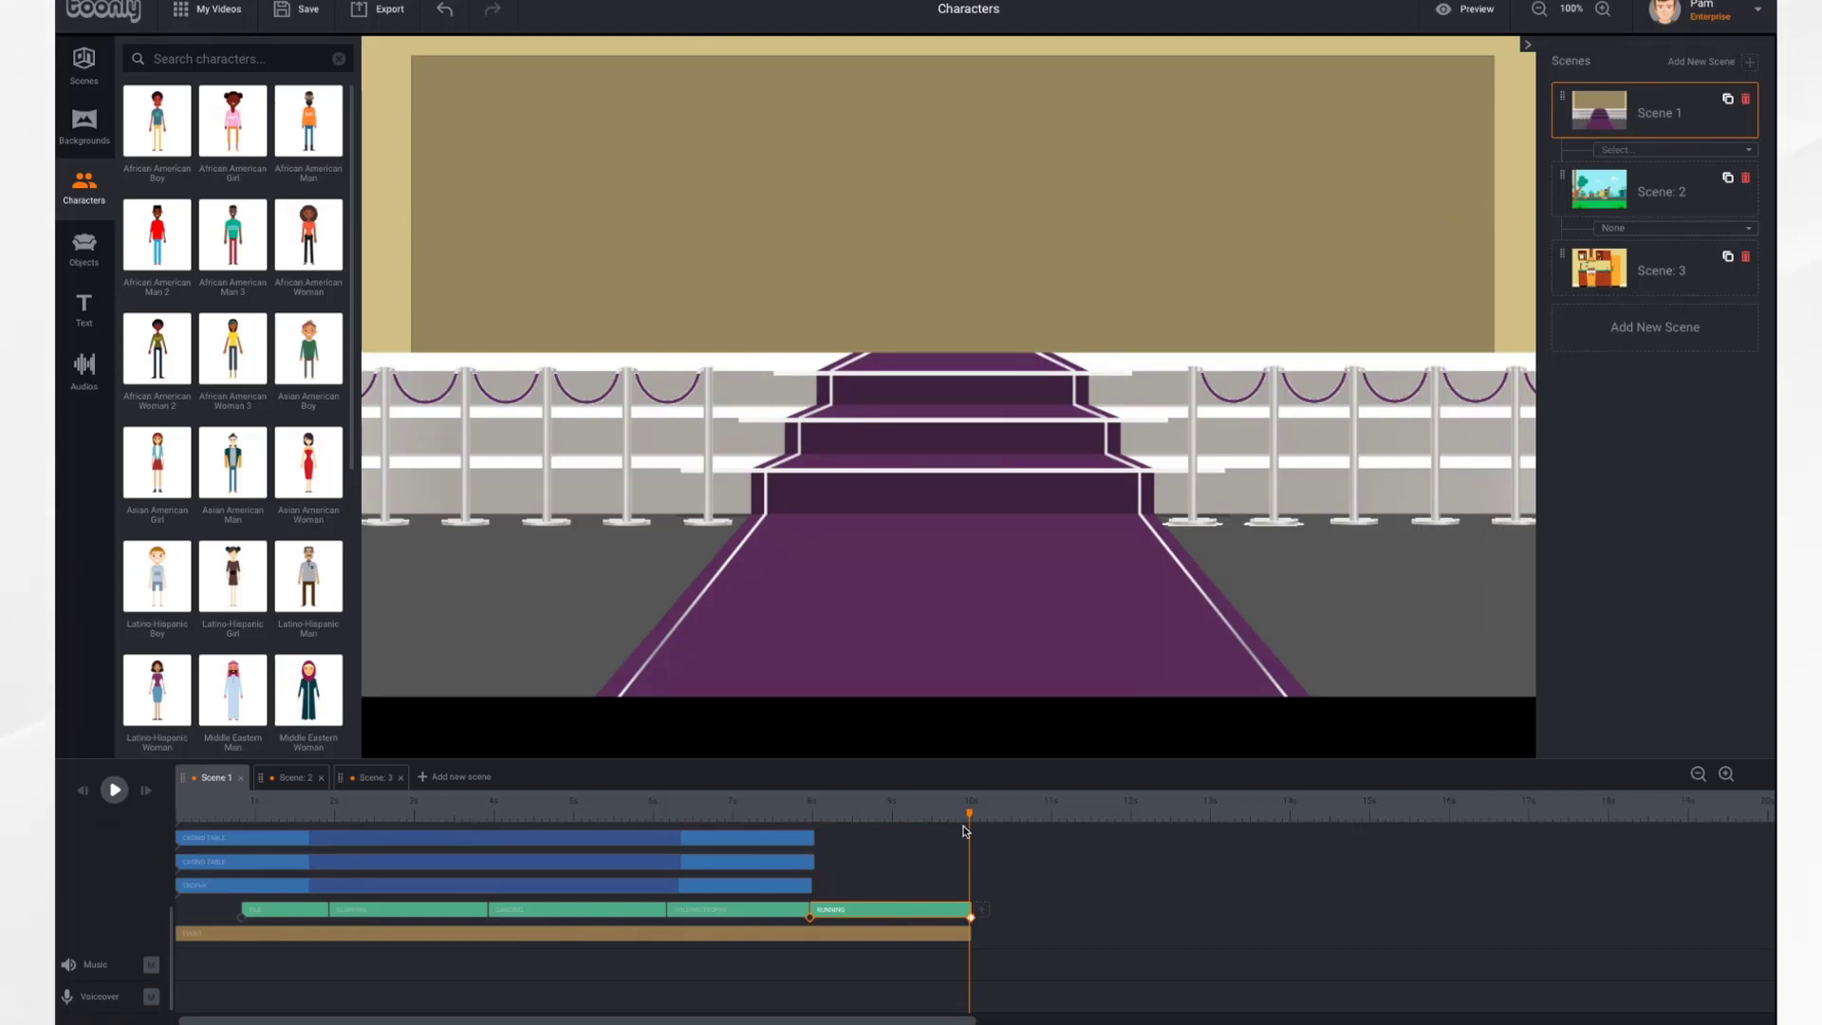
pyautogui.moveTo(970, 816); pyautogui.dragTo(731, 816)
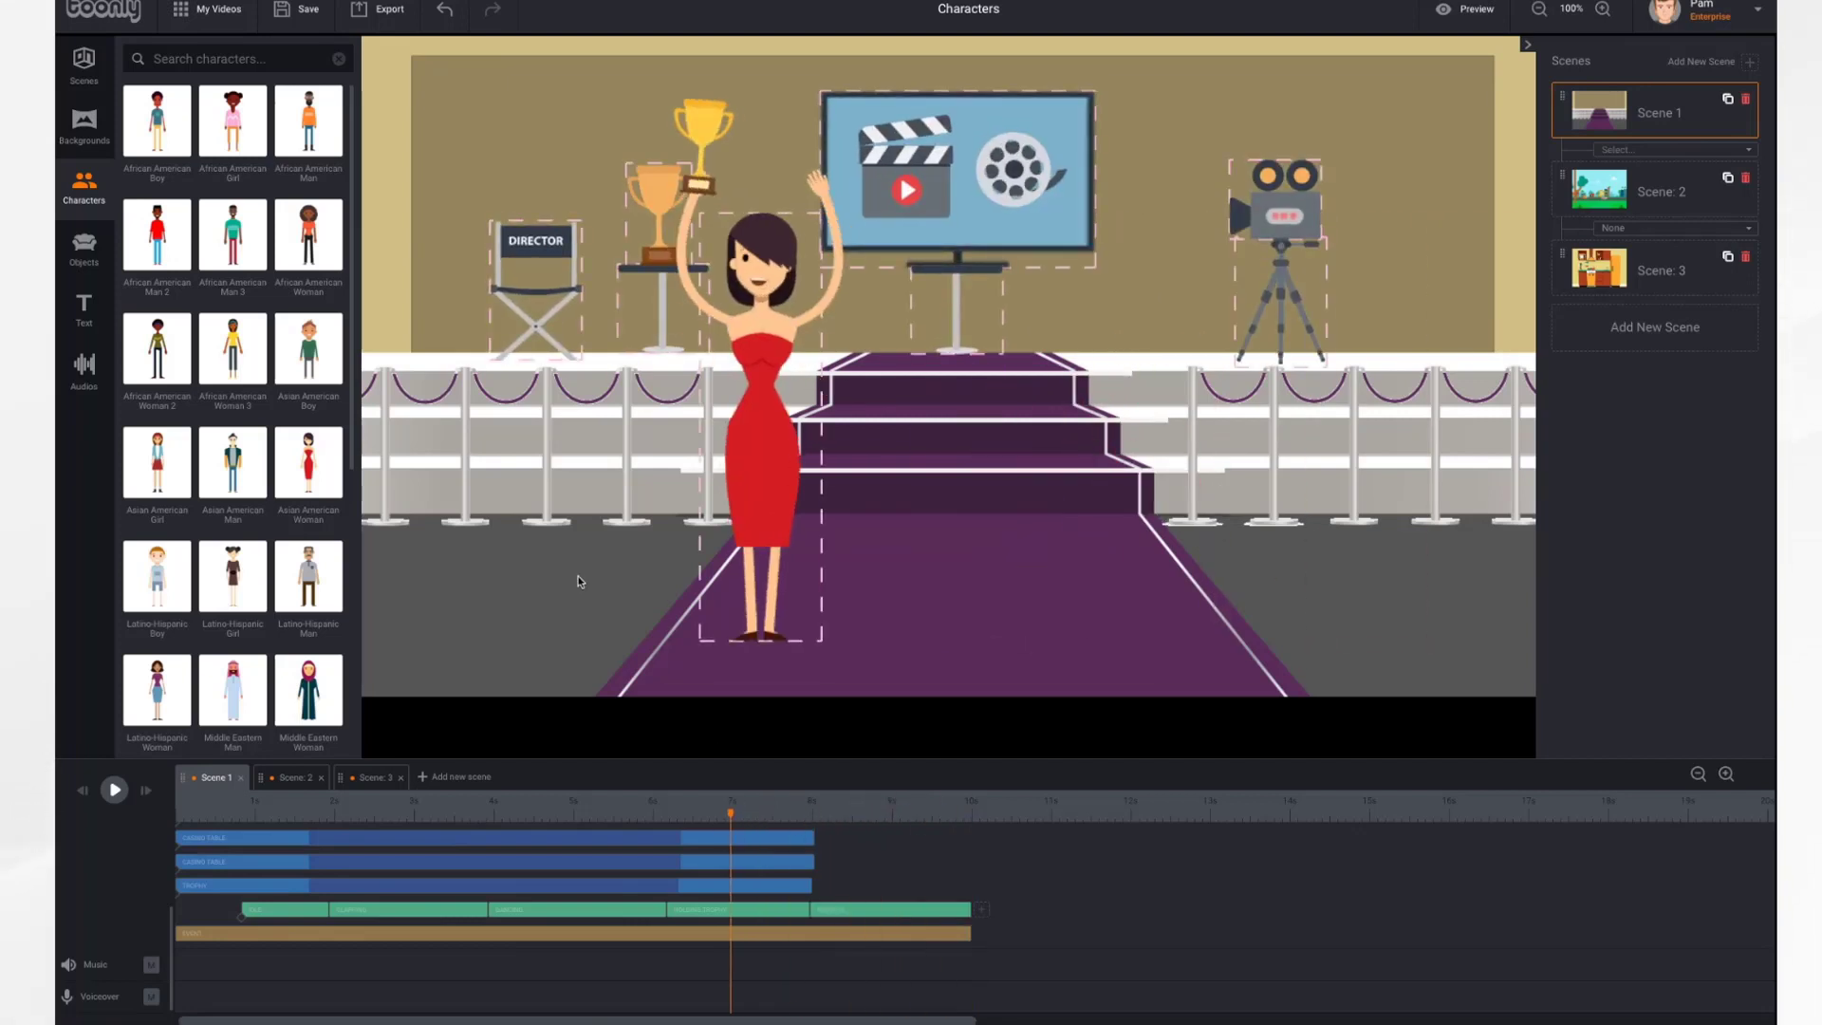
pyautogui.click(112, 791)
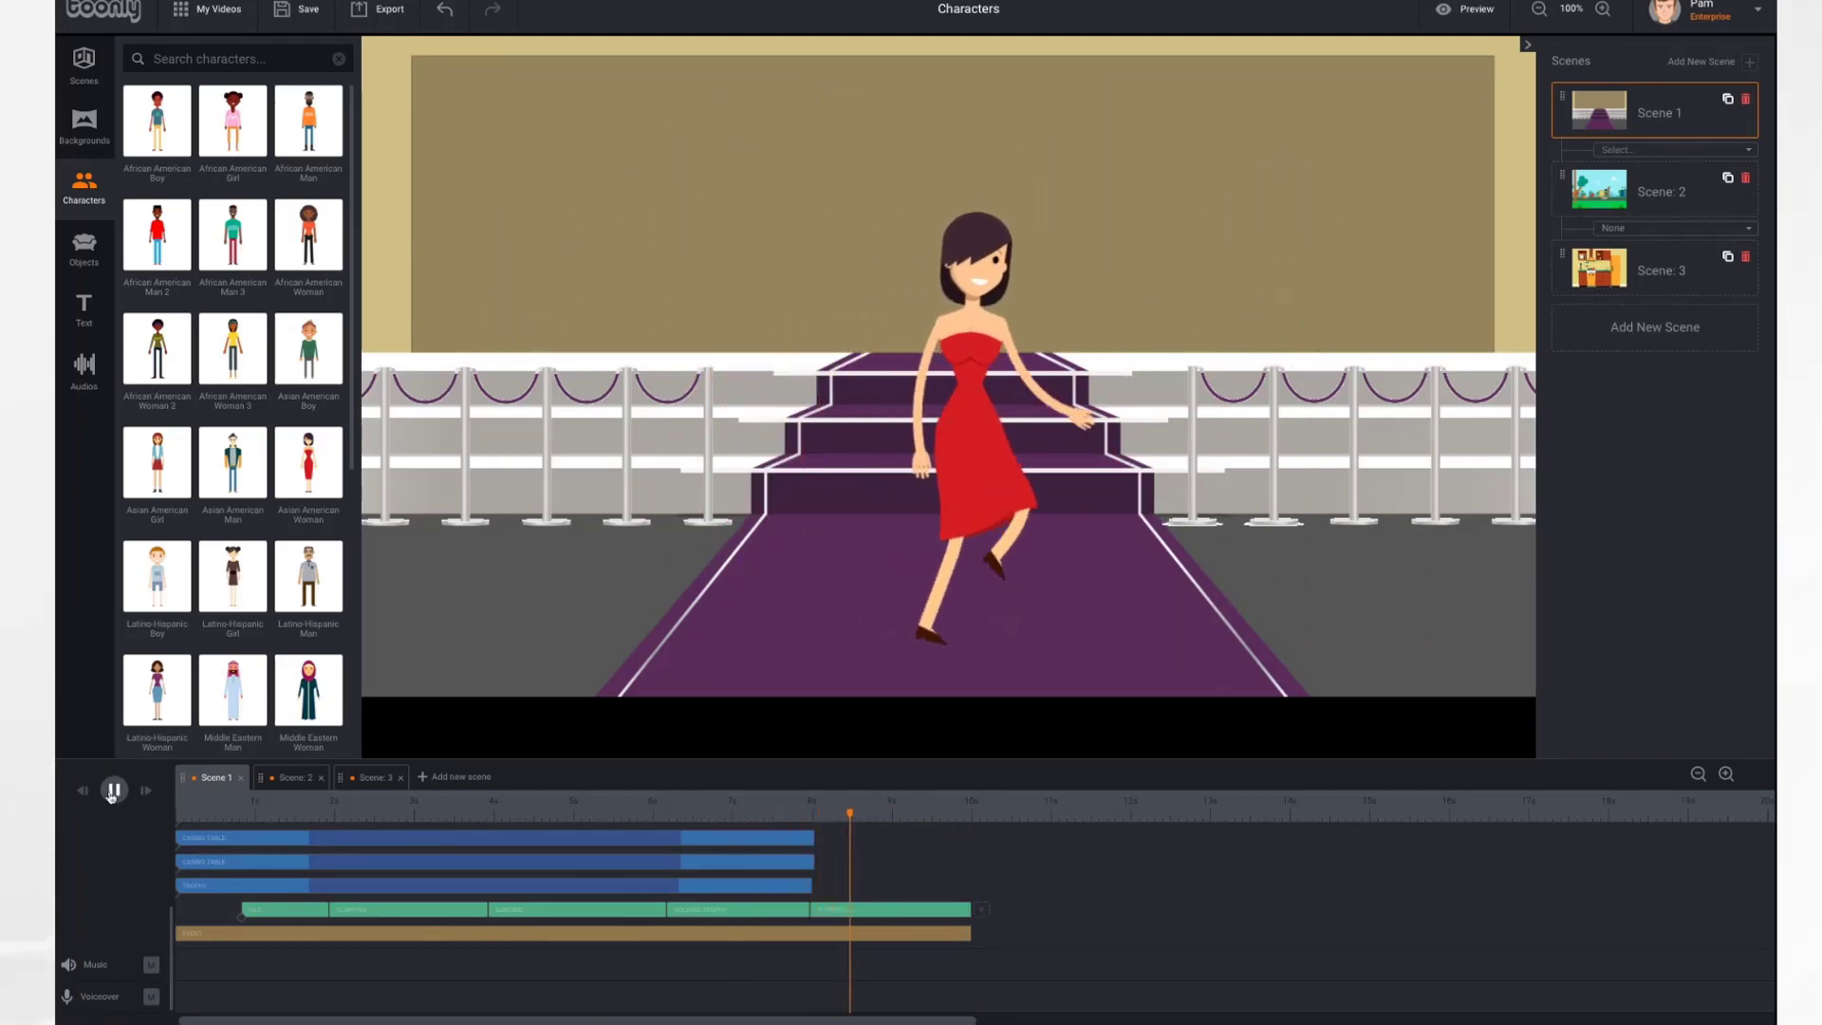
# - Set the Running clip's Out Effect to Instant and replay Scene 1 from just before the run
pyautogui.click(886, 912)
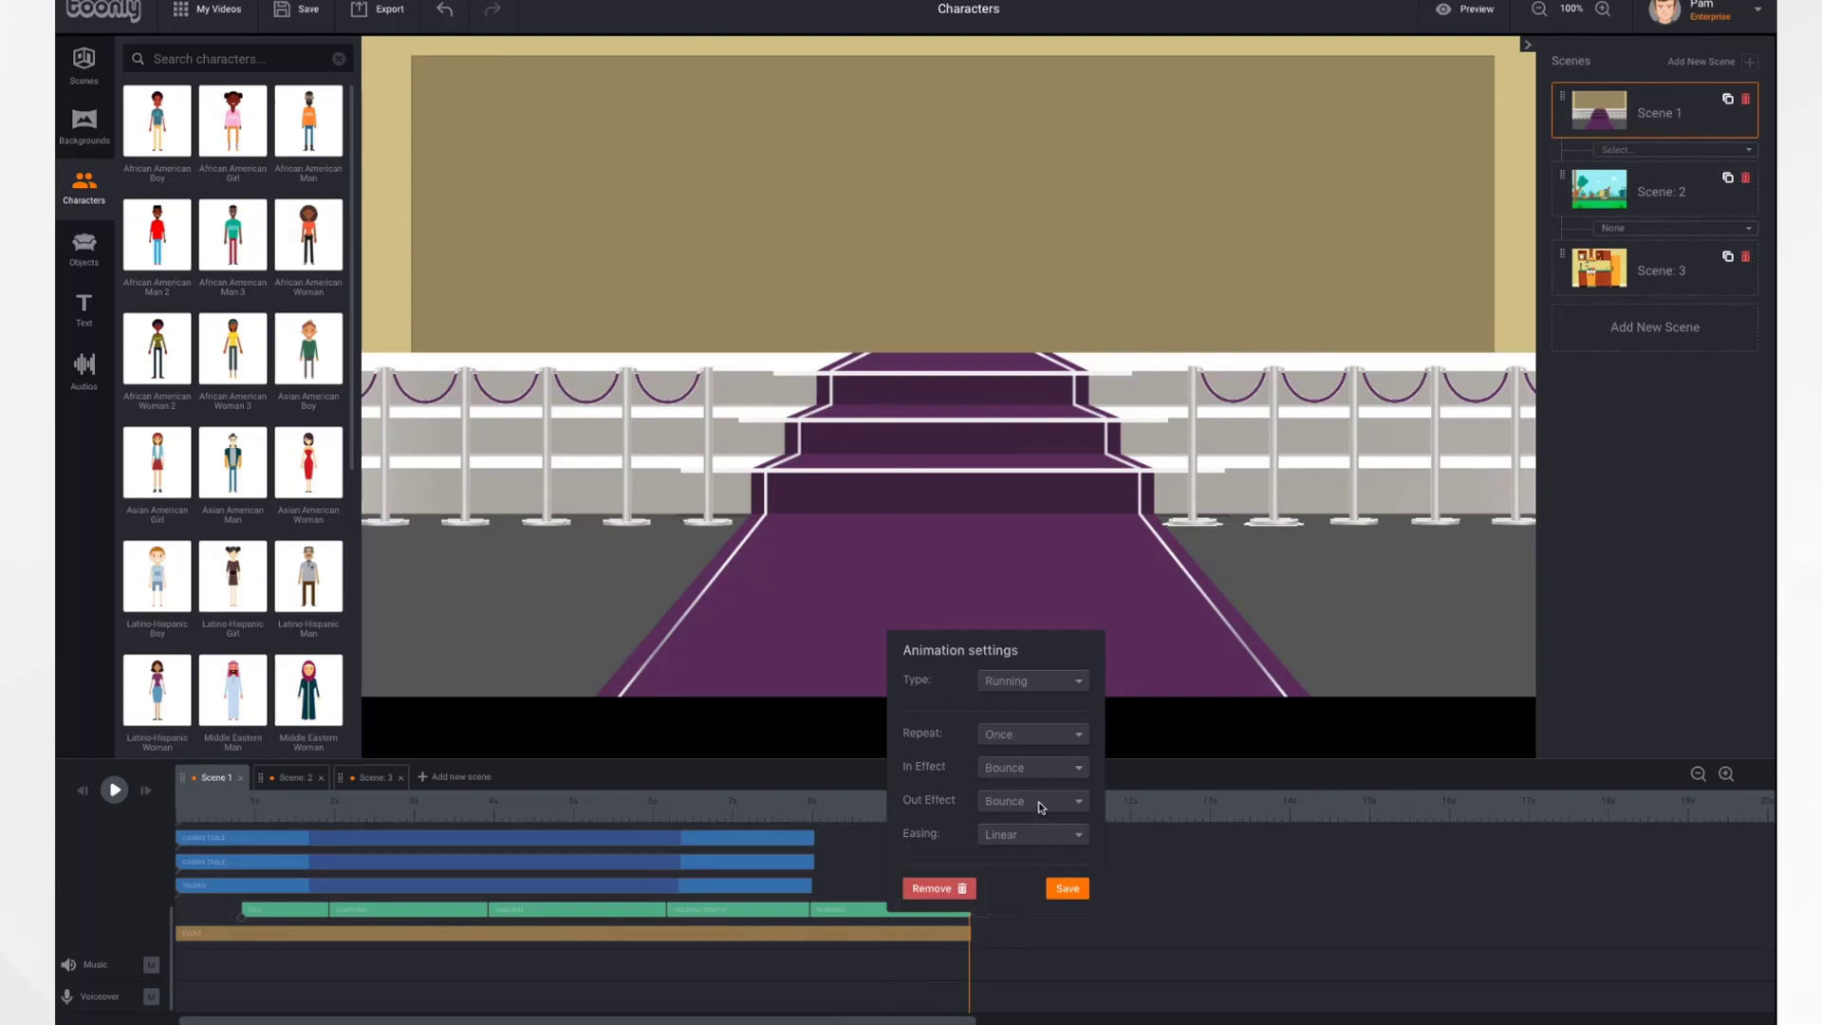
pyautogui.click(1040, 807)
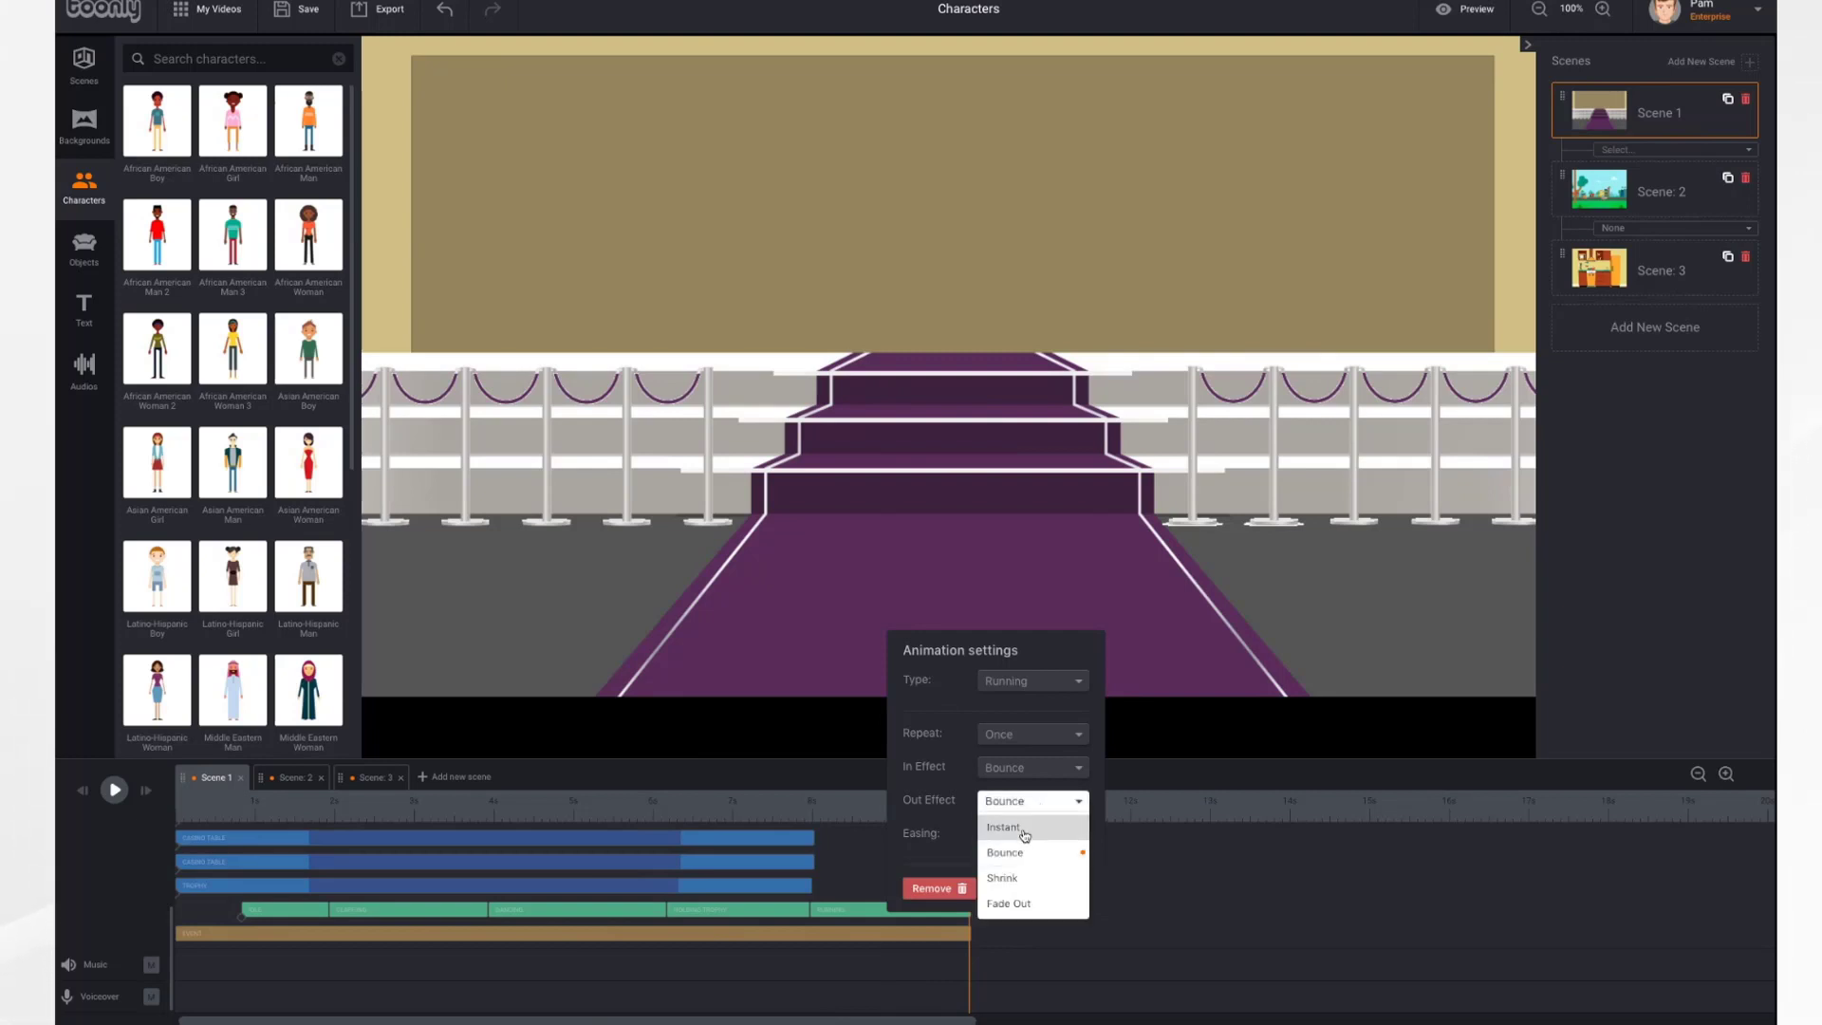
pyautogui.click(1023, 830)
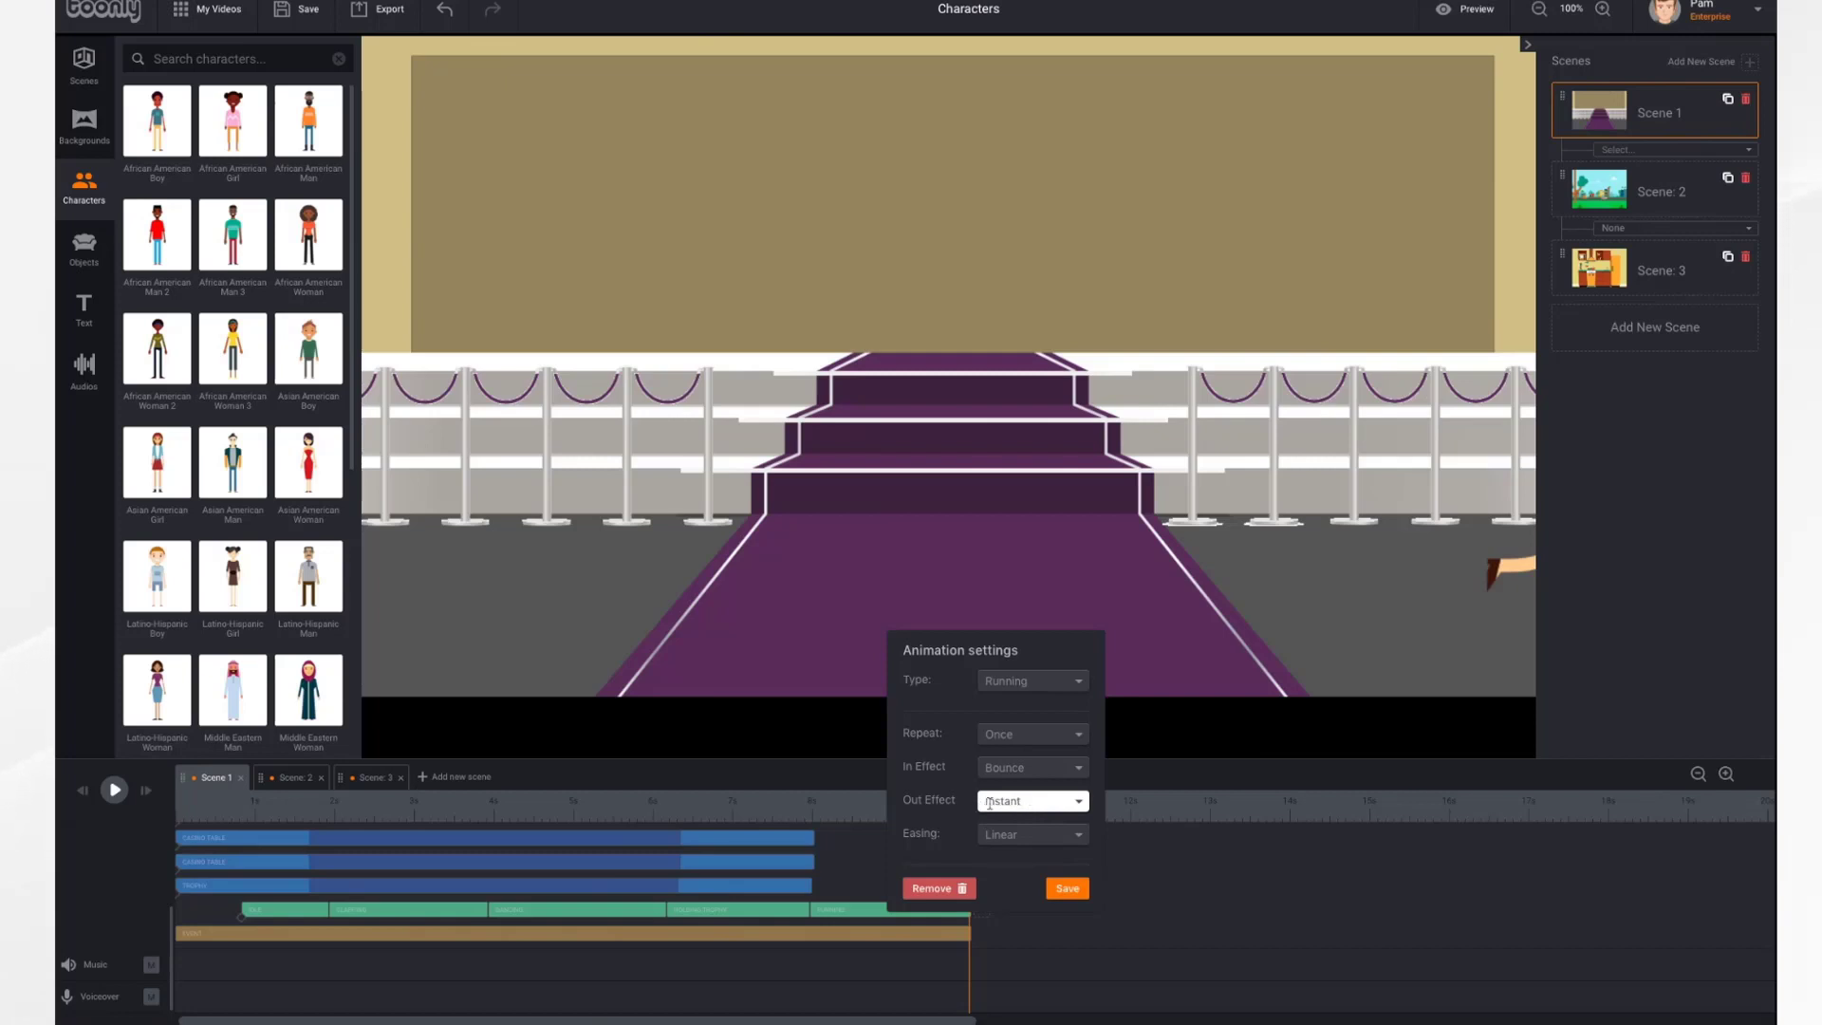
pyautogui.click(1069, 889)
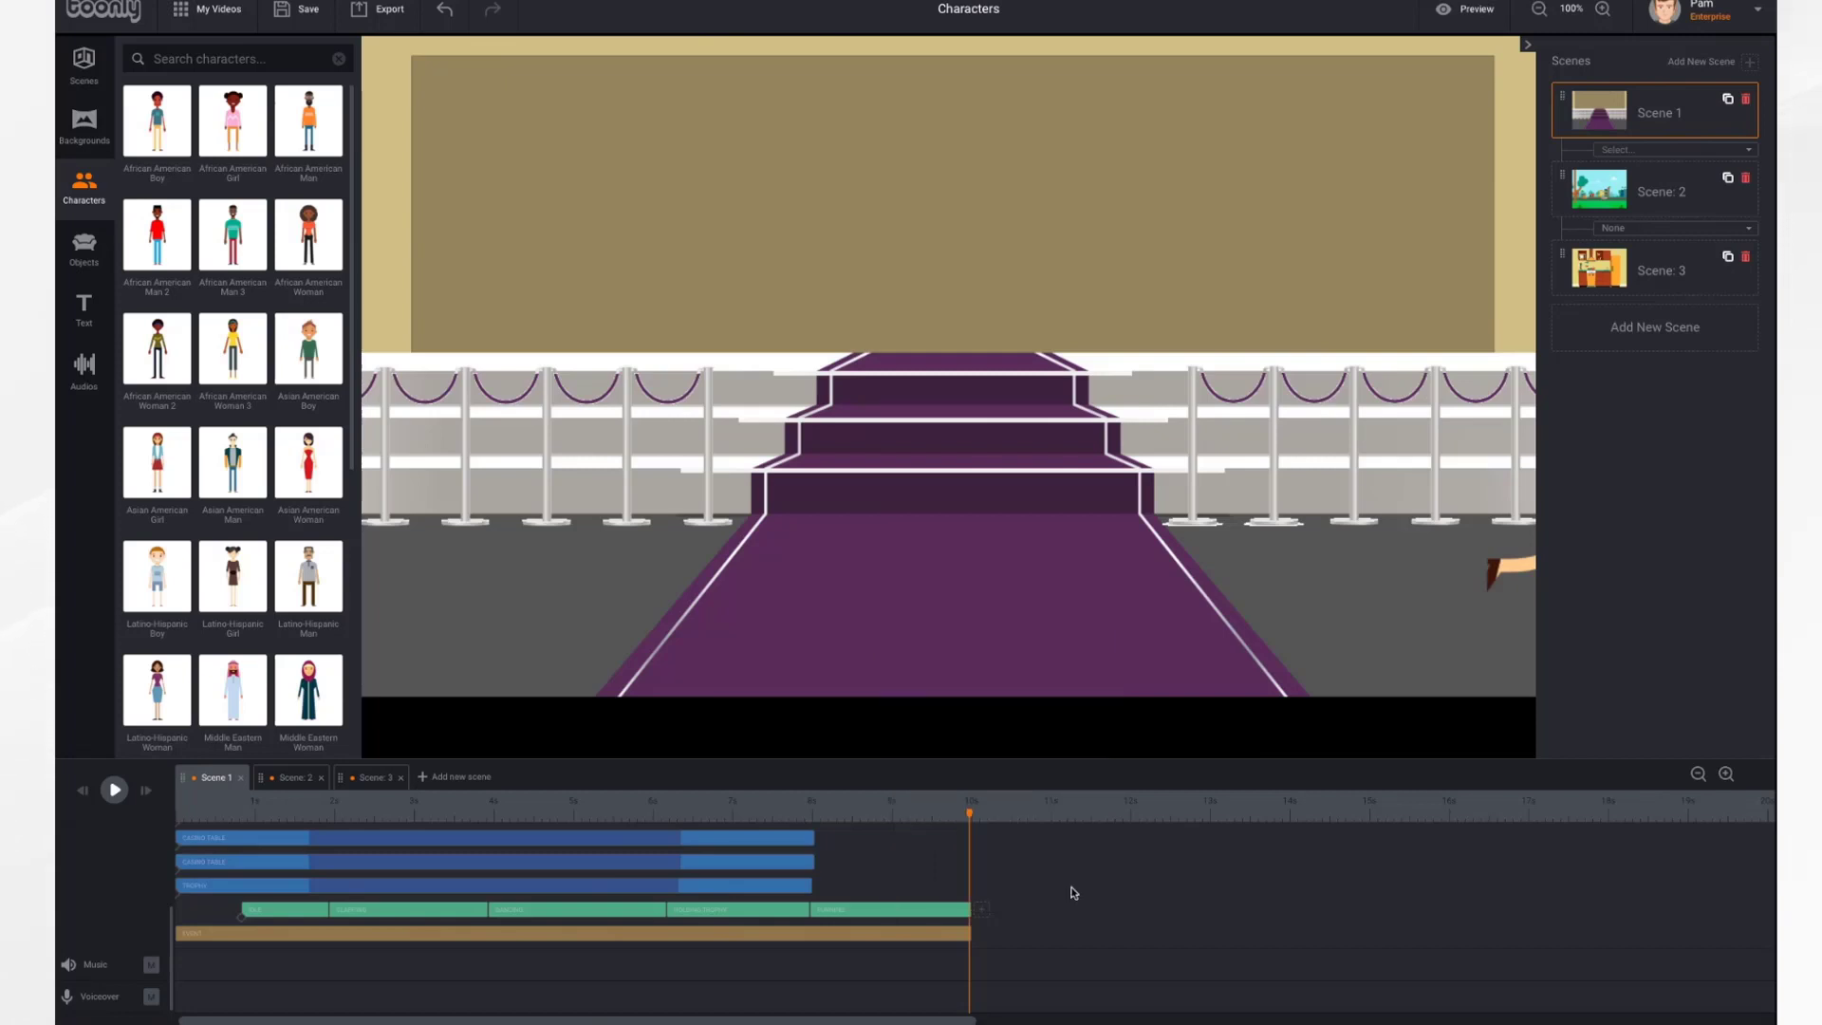
pyautogui.moveTo(970, 814); pyautogui.dragTo(789, 814)
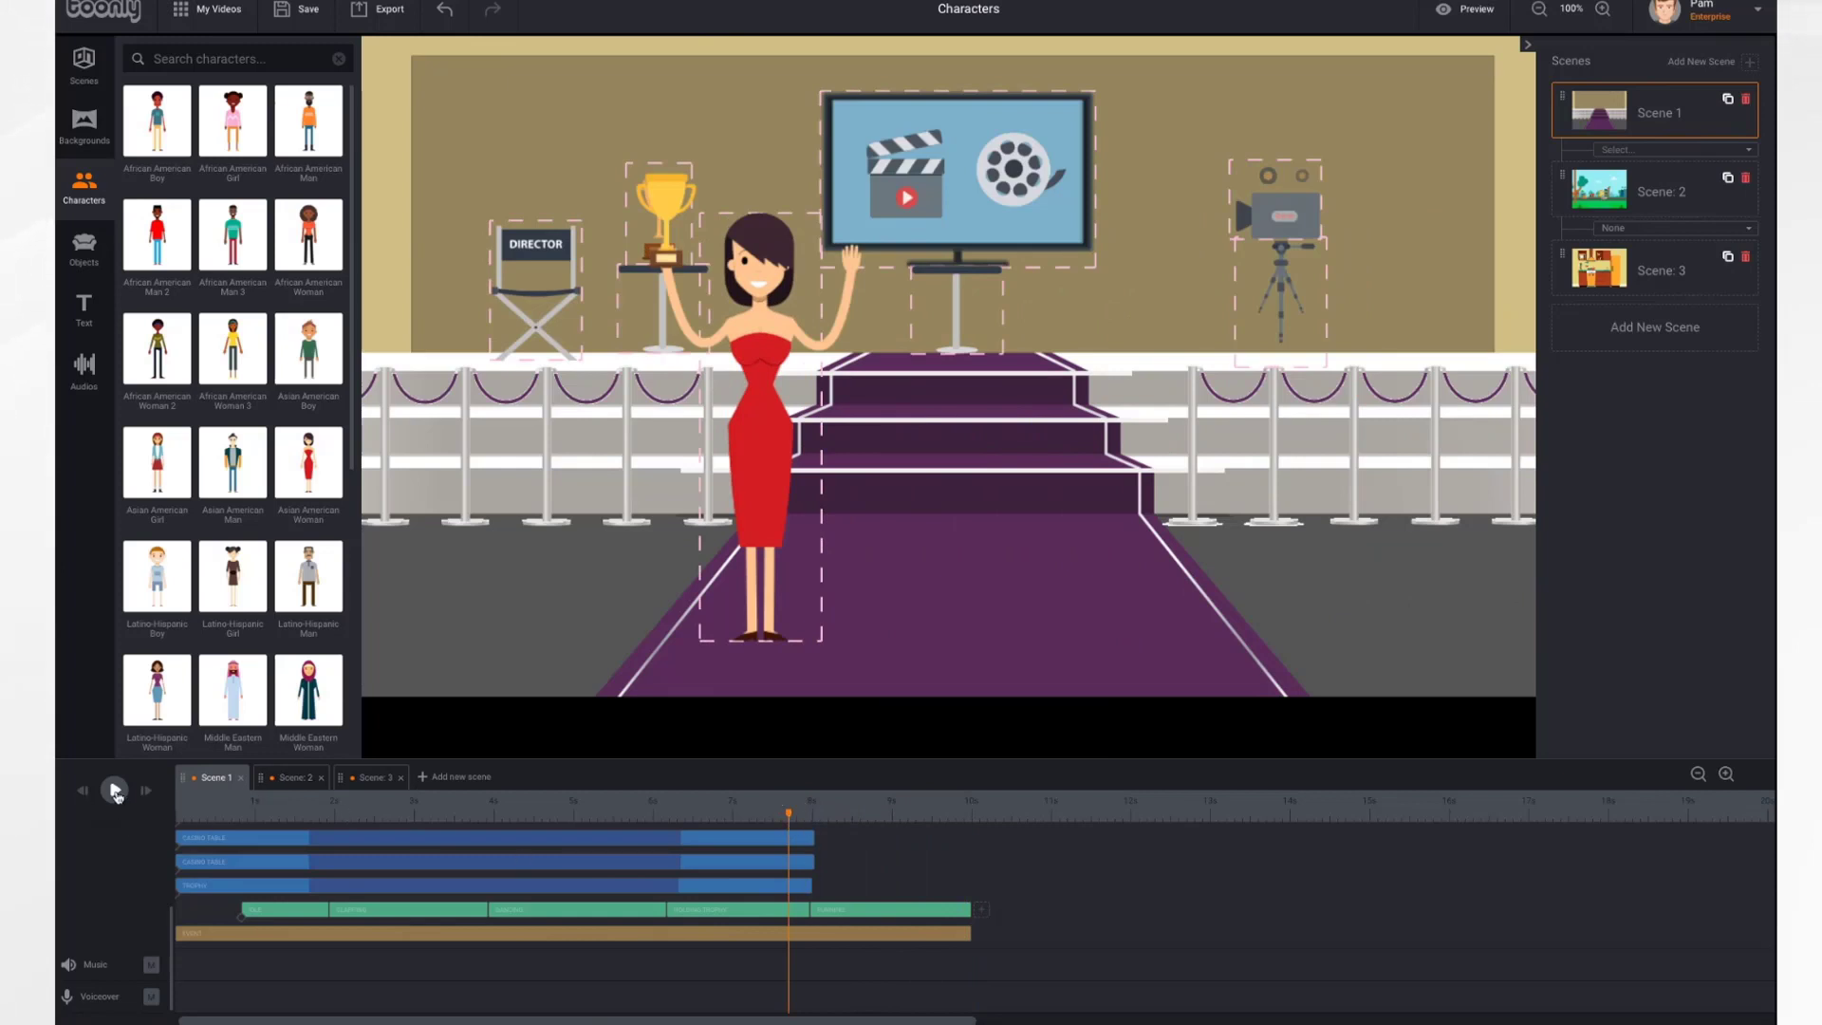
pyautogui.click(115, 792)
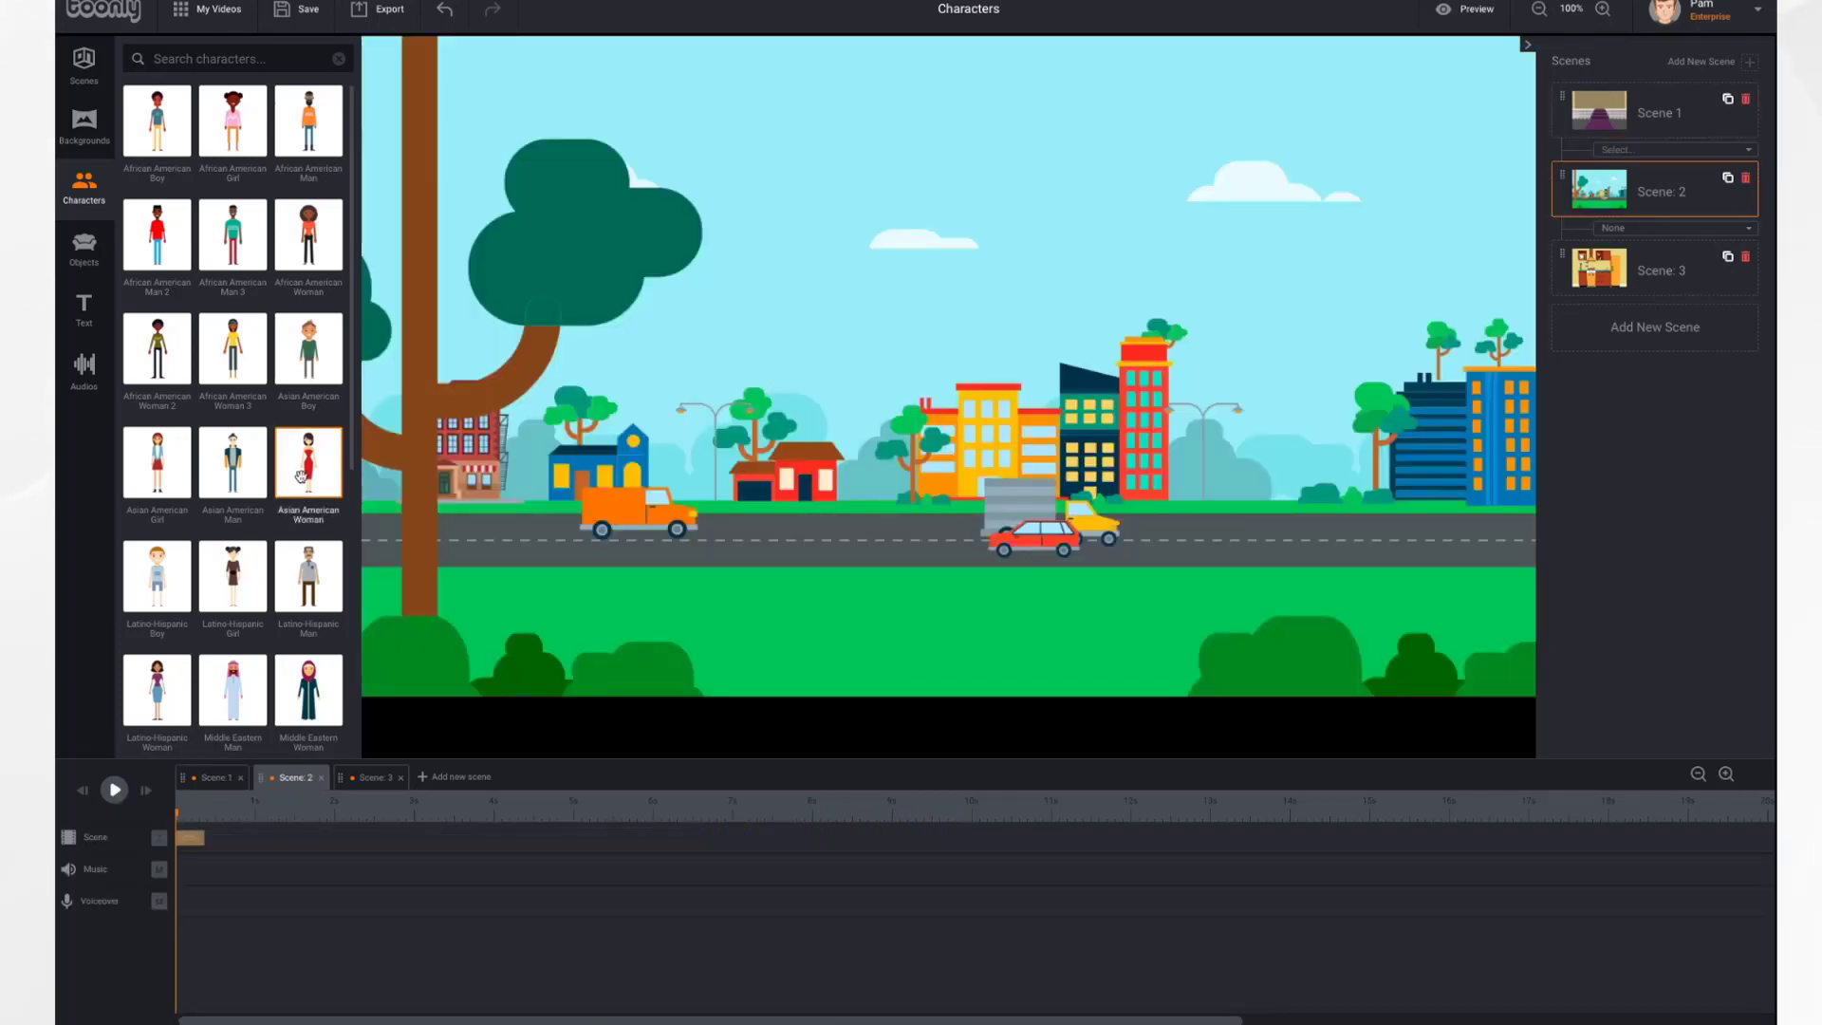
# - Add the Asian Woman character to Scene 2 in front of the tree trunk and set her animation type to Running
pyautogui.moveTo(301, 475); pyautogui.dragTo(439, 439)
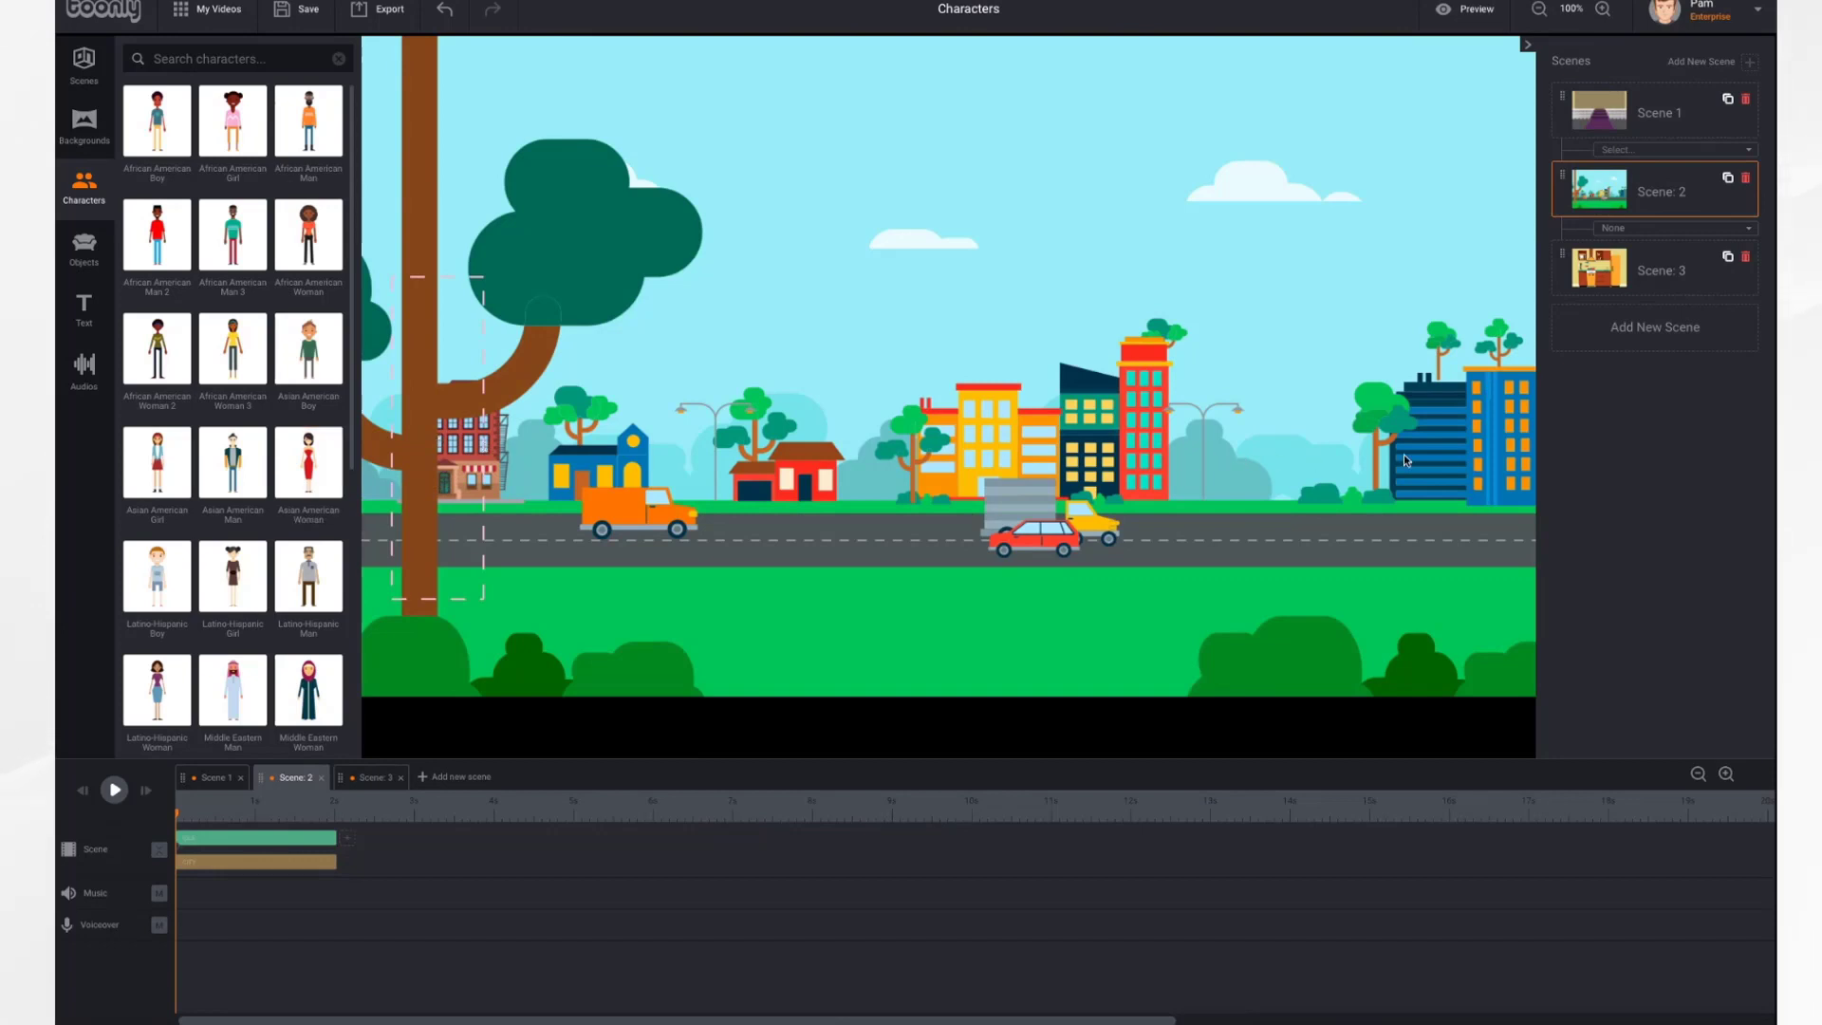
pyautogui.click(425, 440)
pyautogui.moveTo(424, 440)
pyautogui.mouseDown()
pyautogui.moveTo(411, 459)
pyautogui.moveTo(427, 461)
pyautogui.mouseUp()
pyautogui.click(374, 273)
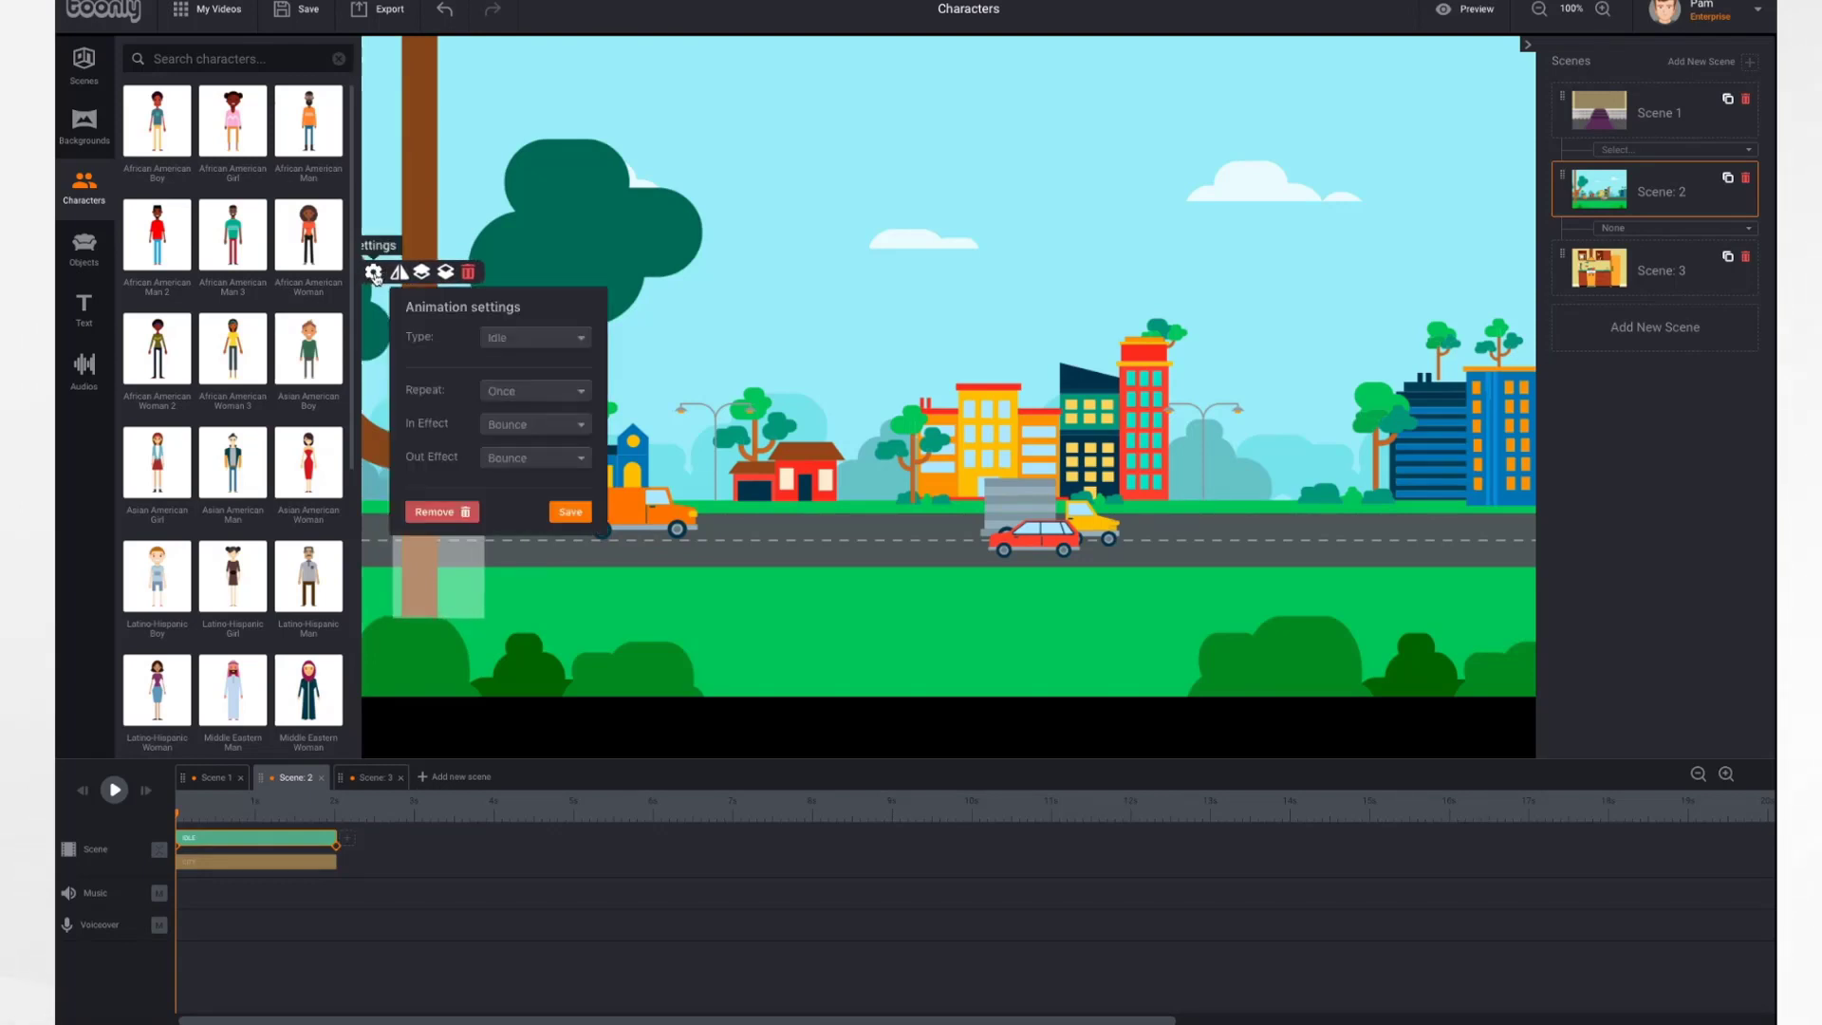
pyautogui.click(555, 346)
pyautogui.click(545, 509)
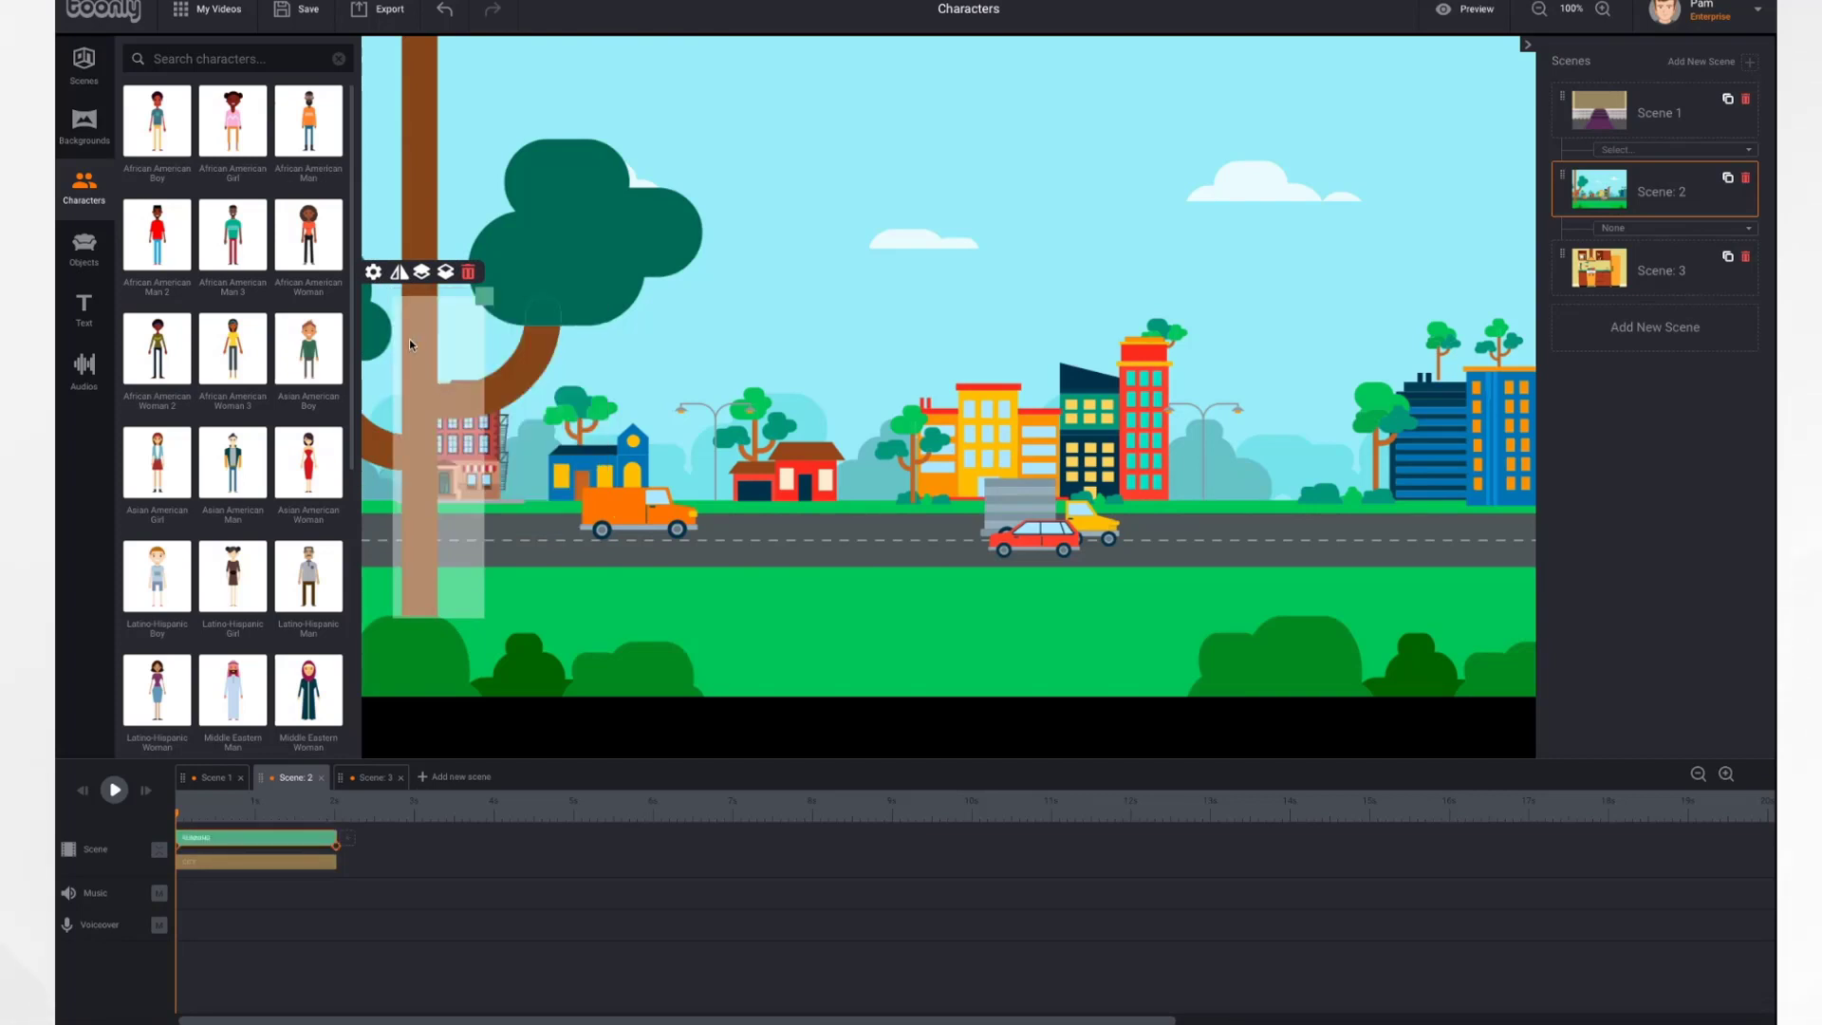
# - Set both the In Effect and Out Effect of the woman's Running animation in Scene 2 to Instant
pyautogui.click(376, 278)
pyautogui.click(551, 434)
pyautogui.click(510, 430)
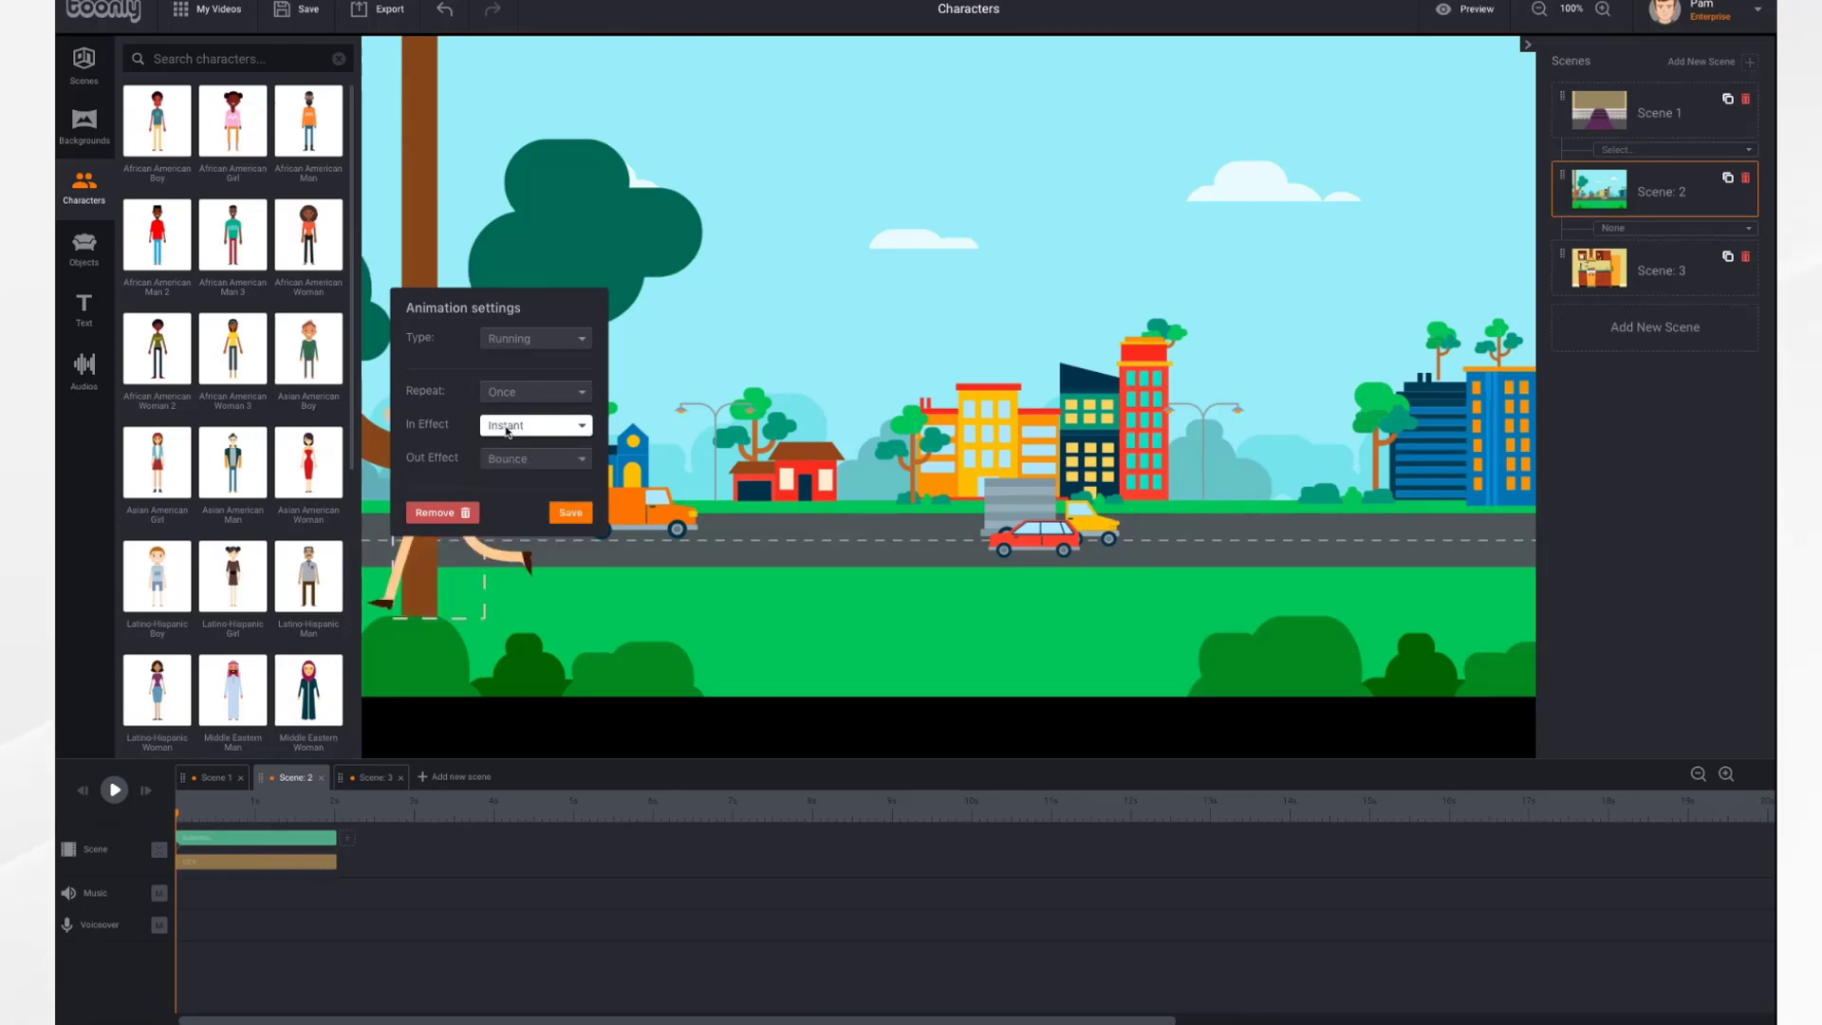
pyautogui.click(556, 459)
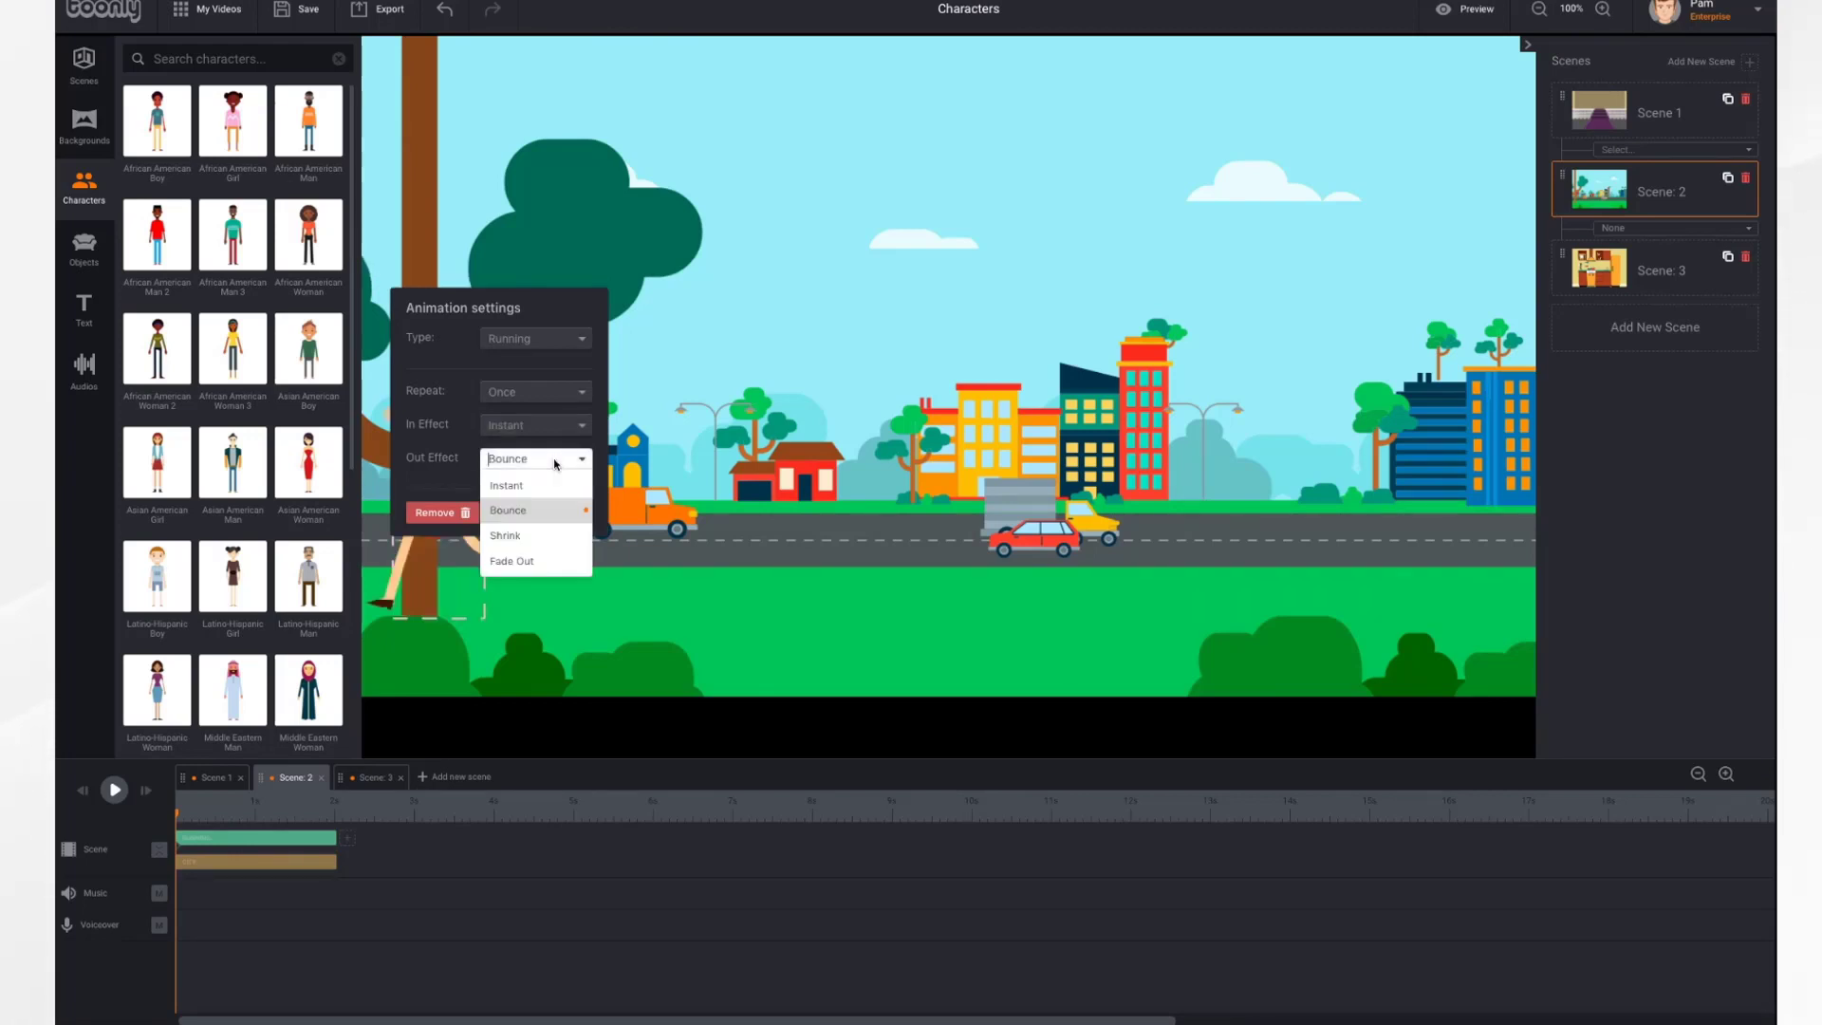
pyautogui.click(543, 486)
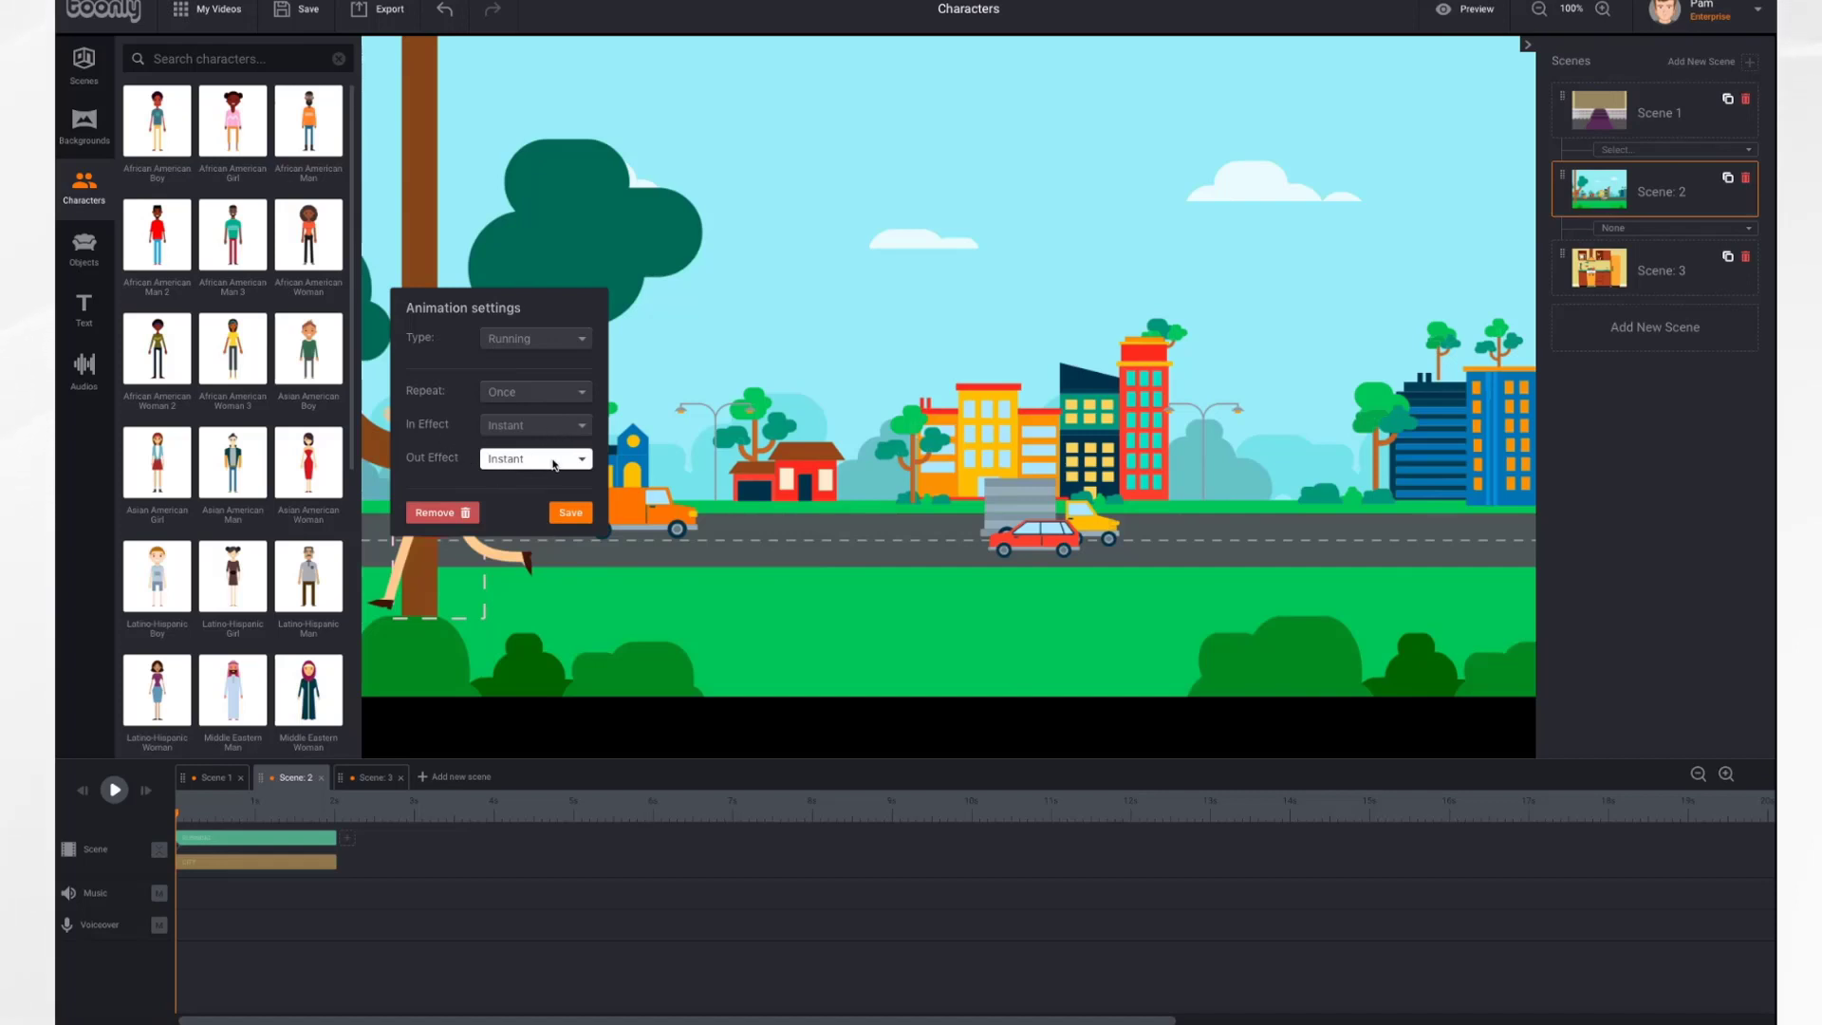
pyautogui.click(571, 513)
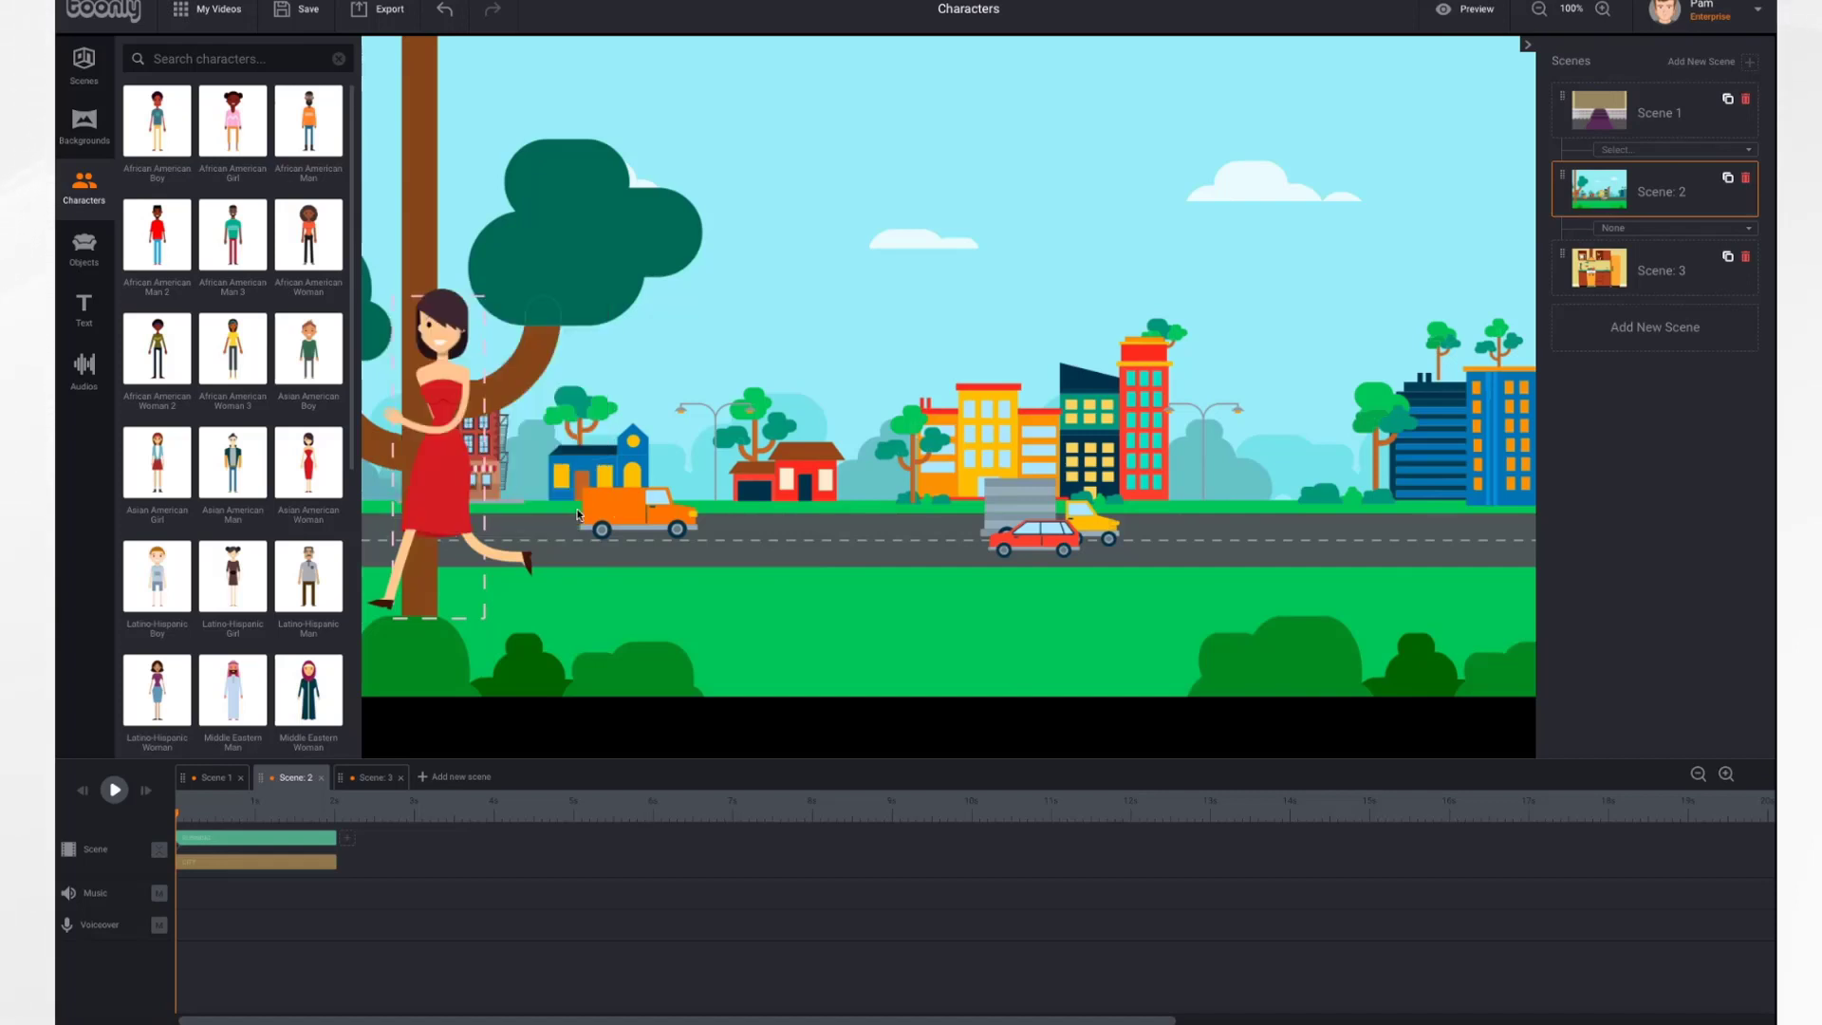
# - Flip the woman in Scene 2 to face right and extend her Running clip to about 4.5 s
pyautogui.click(438, 424)
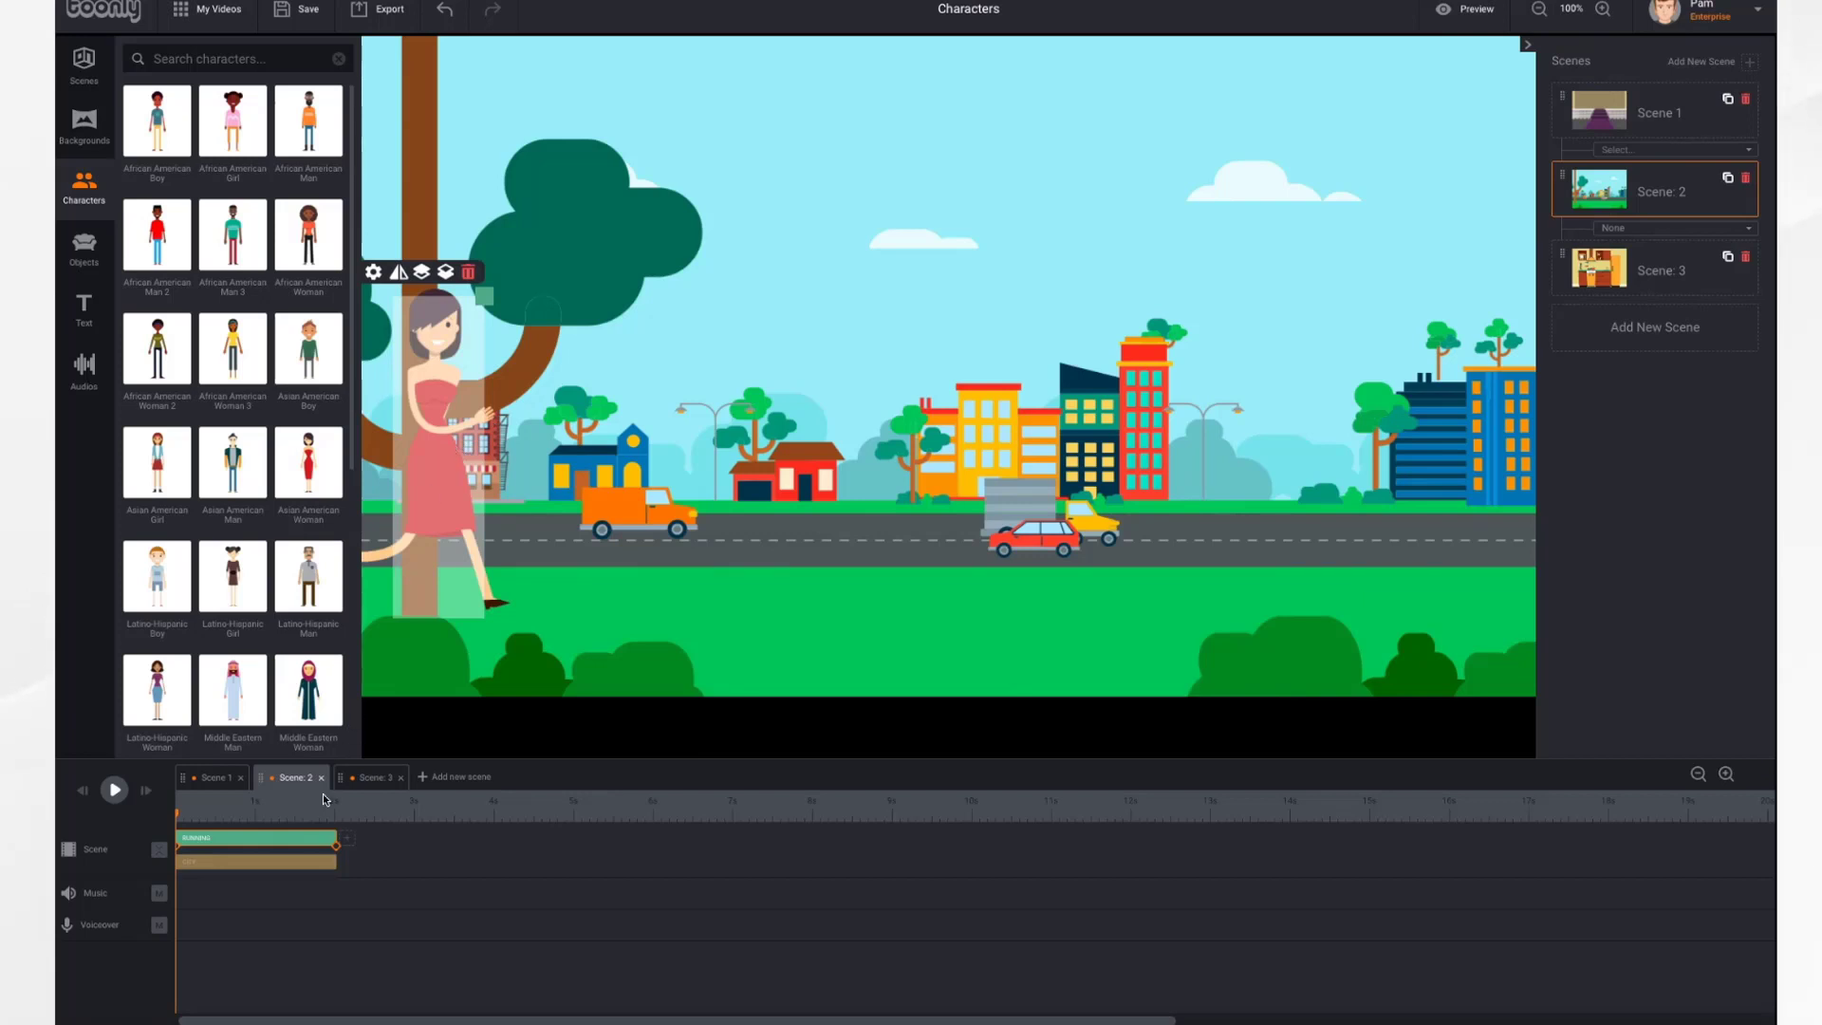
pyautogui.moveTo(333, 839); pyautogui.dragTo(539, 843)
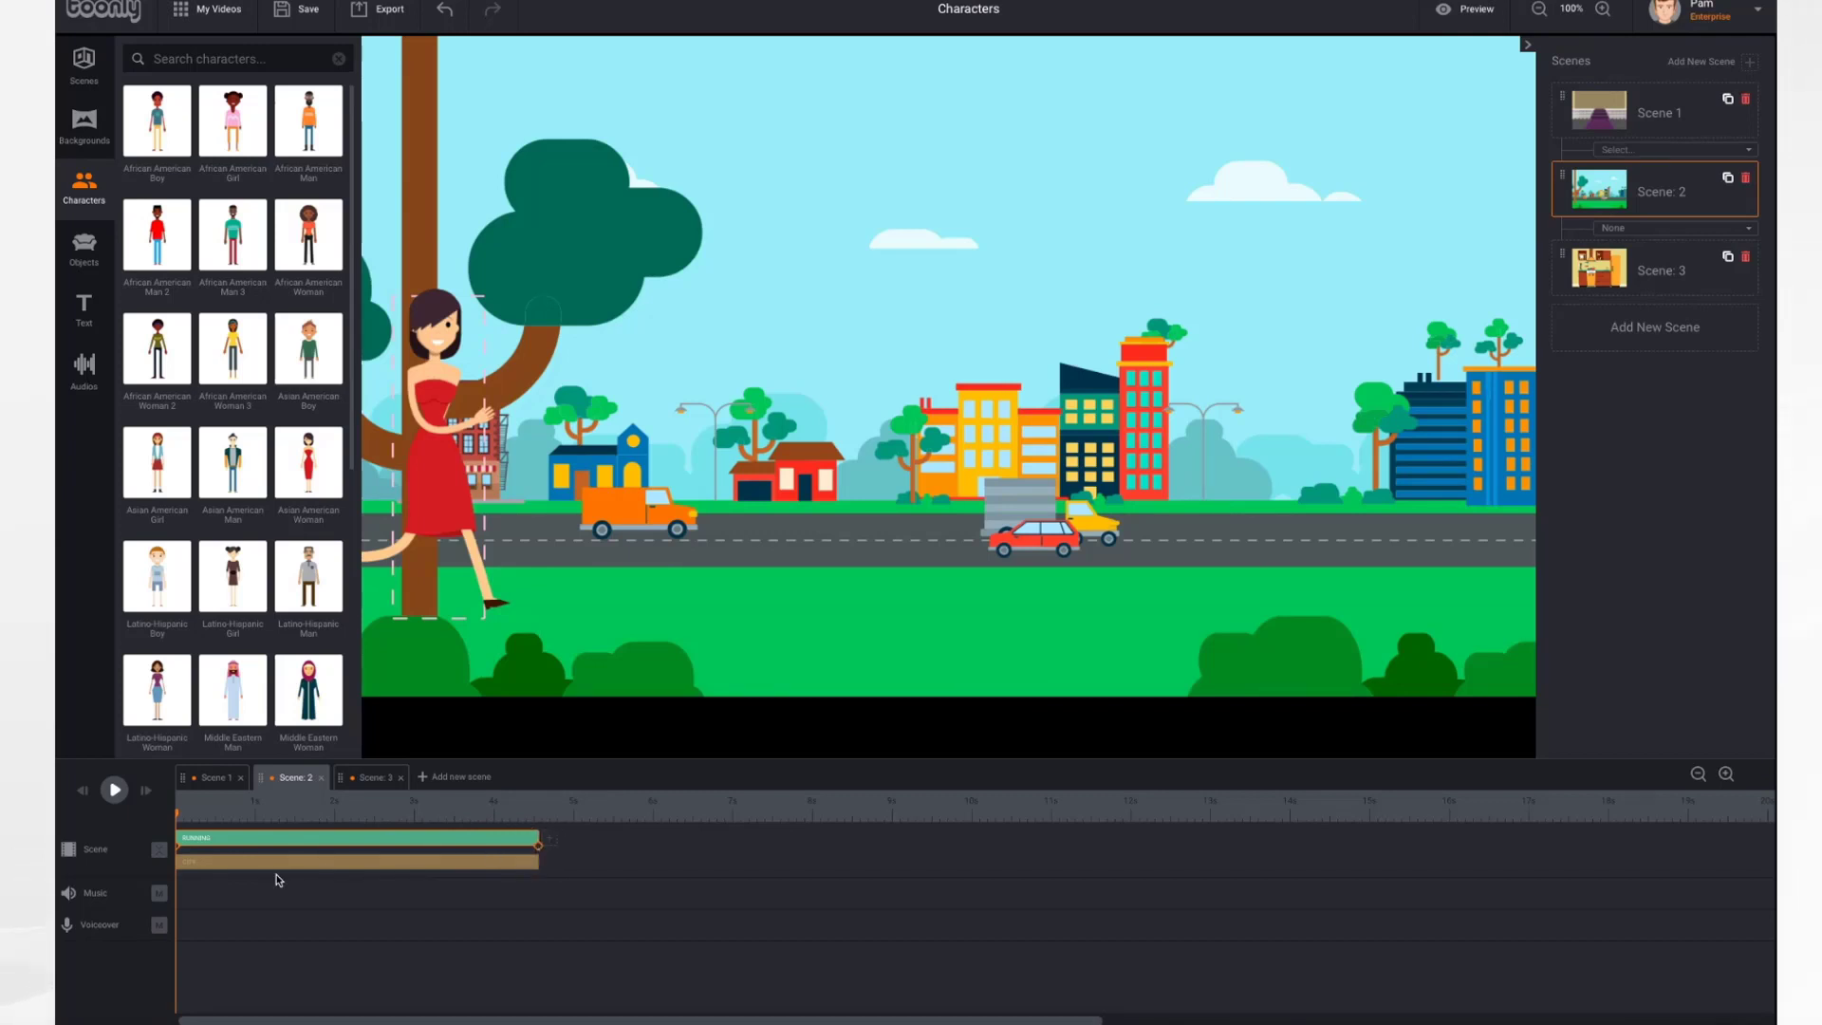
# - Set the woman's end position off the right edge of the Scene 2 stage and play the scene from the start
pyautogui.click(281, 841)
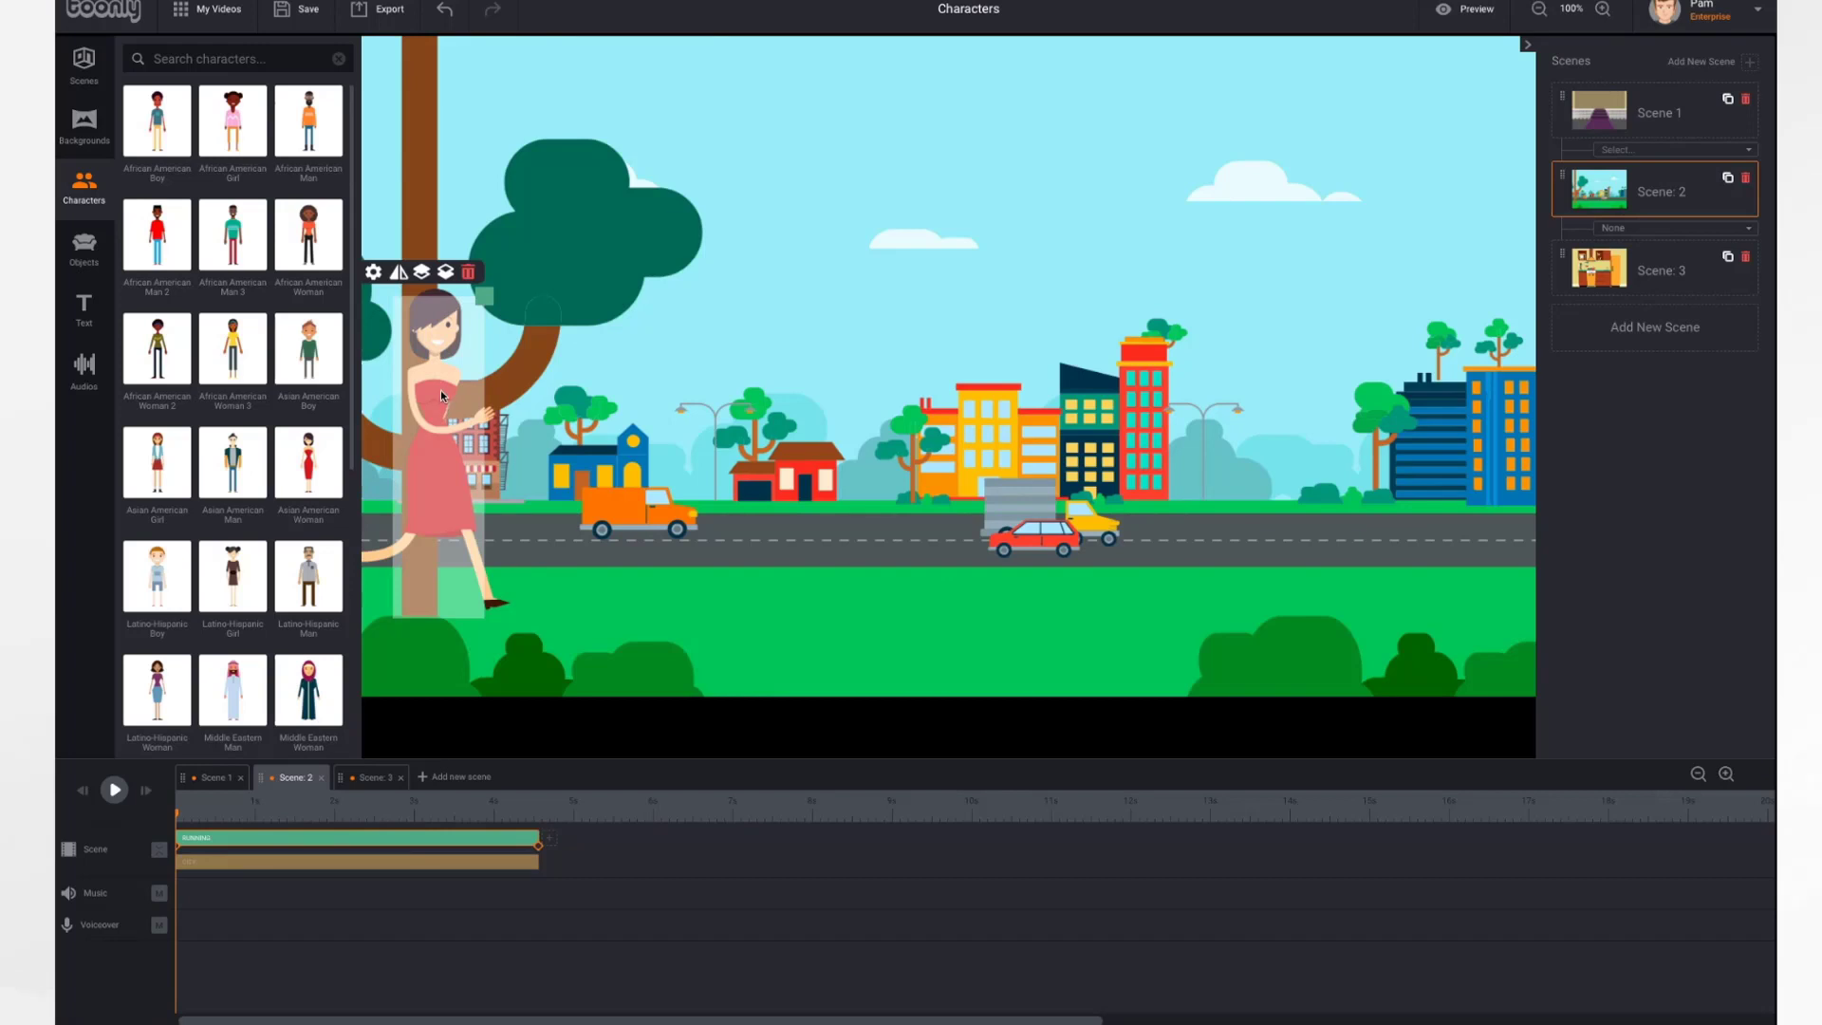
pyautogui.click(542, 852)
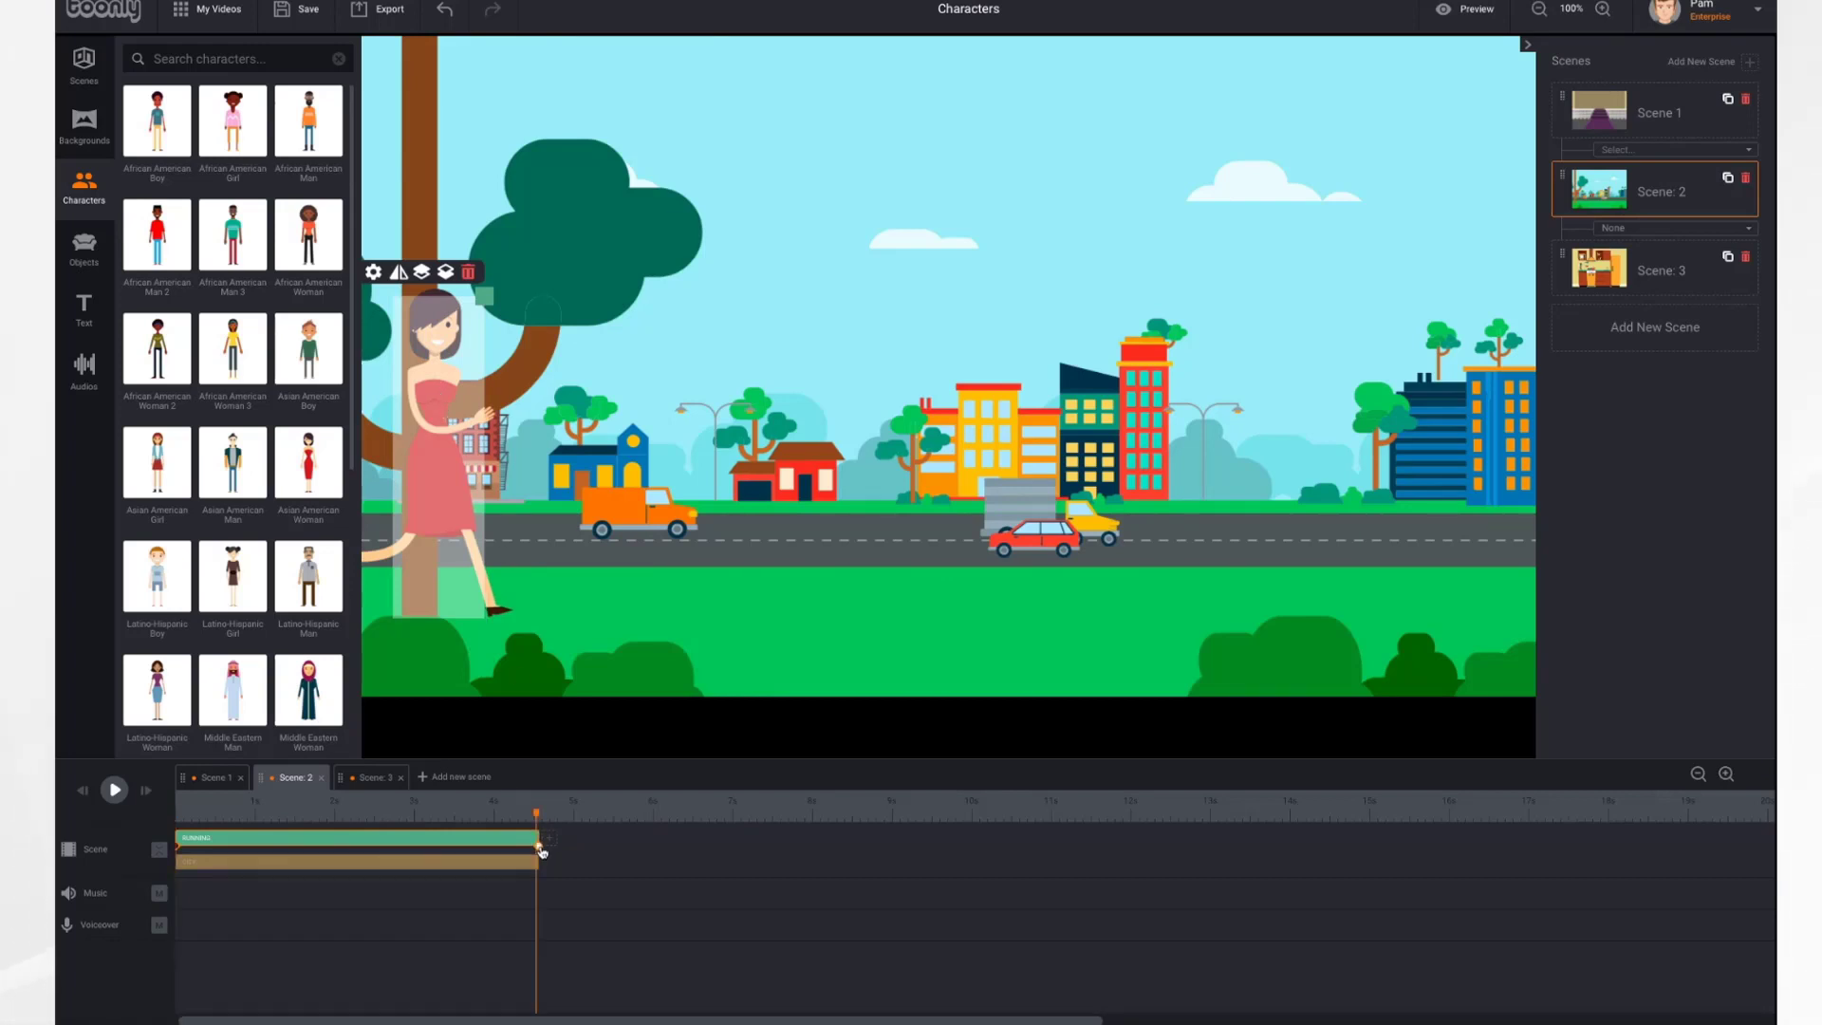
pyautogui.moveTo(463, 422); pyautogui.dragTo(1582, 454)
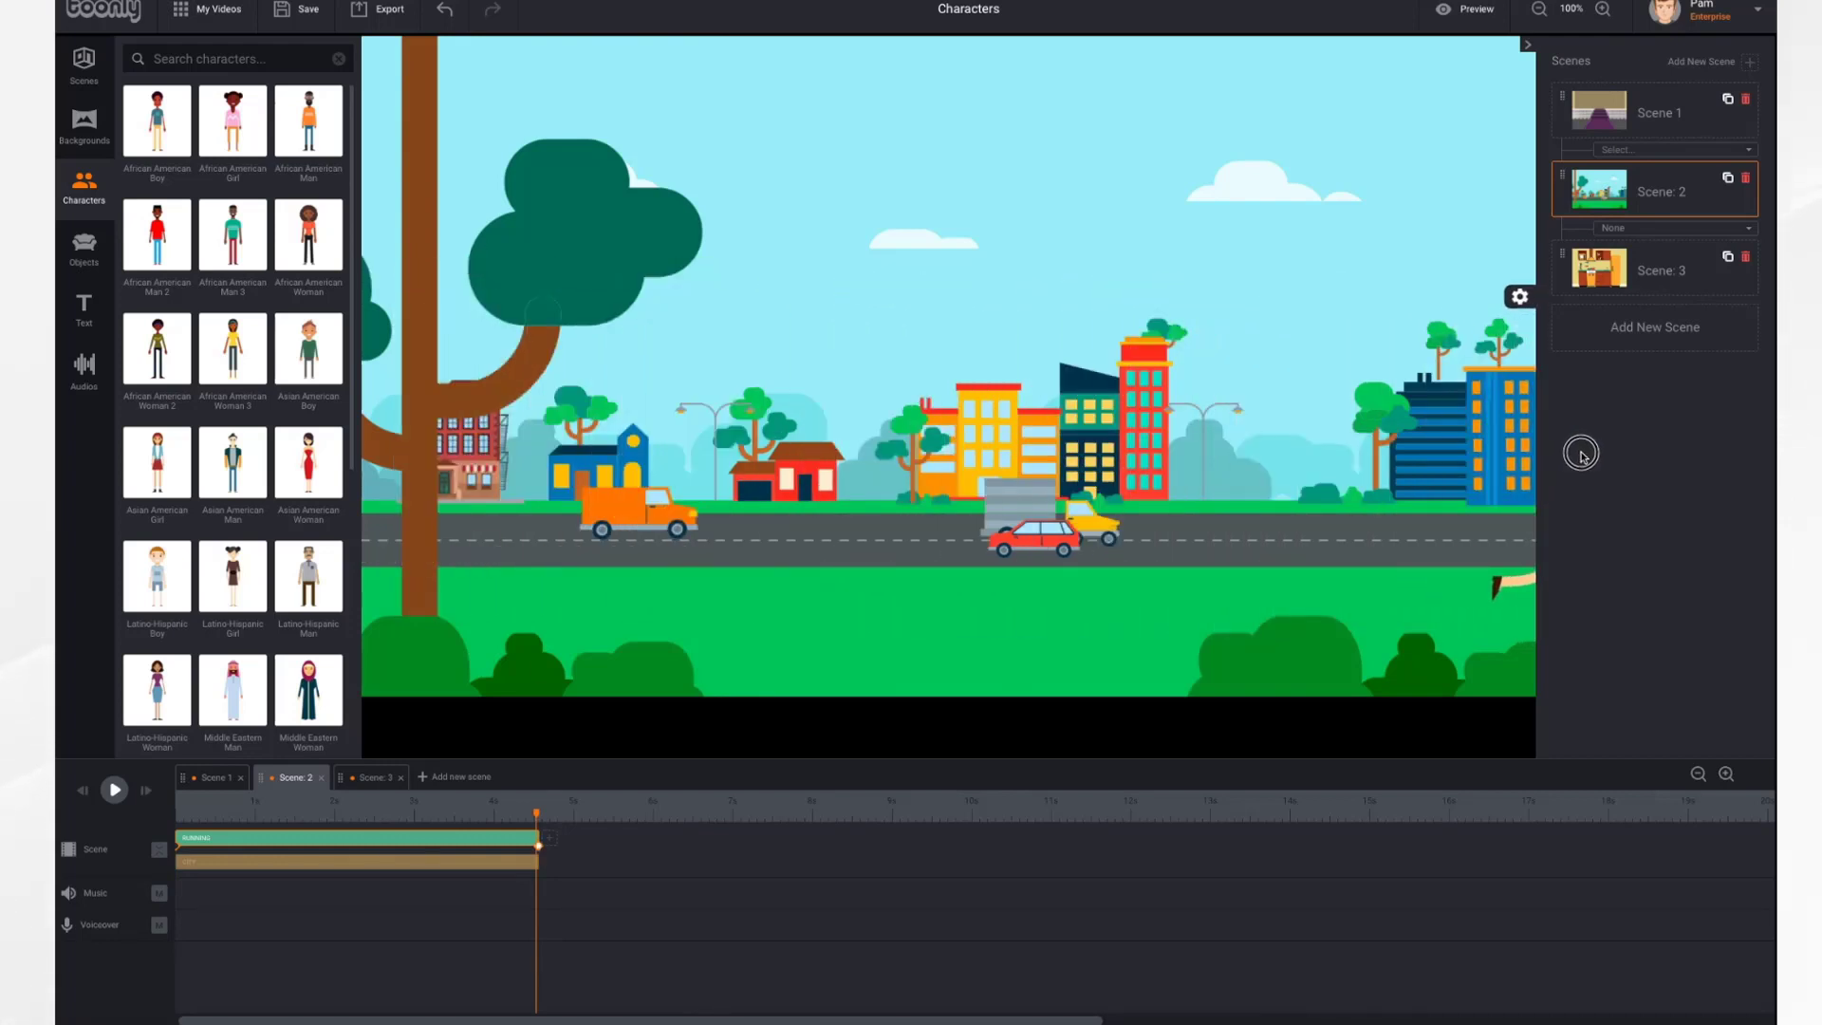
pyautogui.click(82, 793)
pyautogui.click(114, 790)
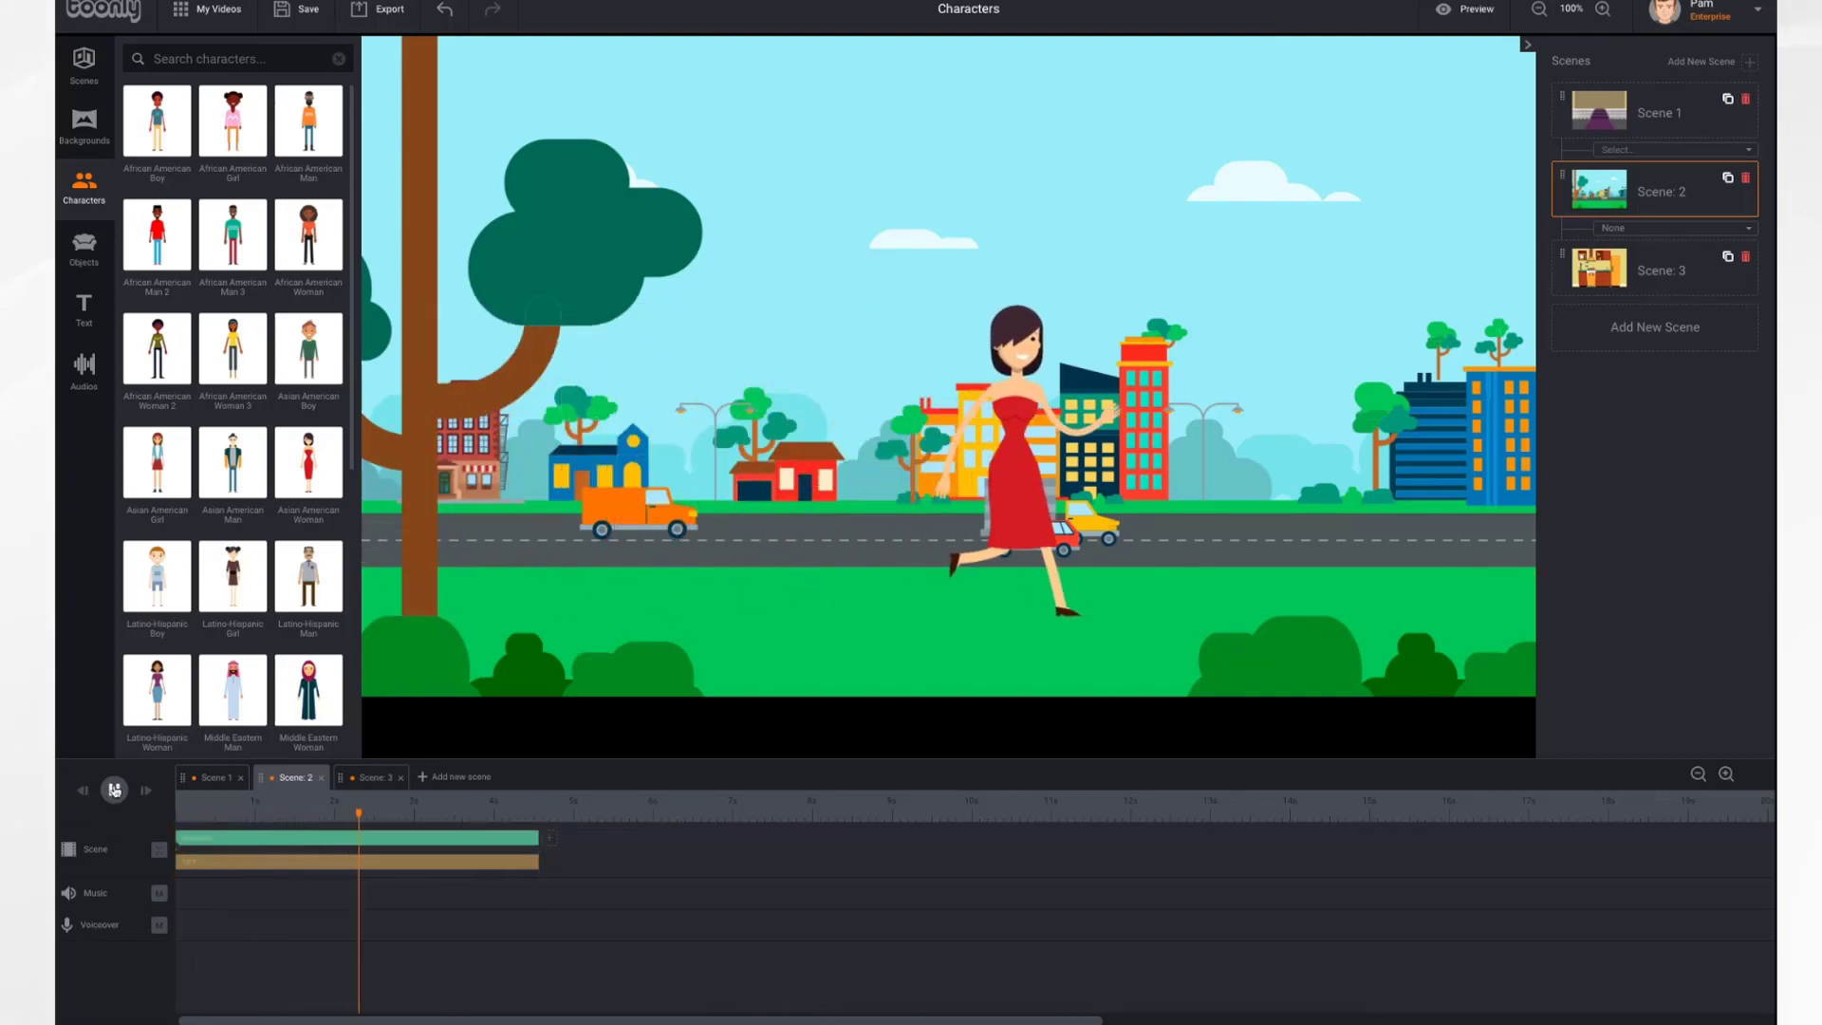
# - Set the woman's Running animation in Scene 2 to repeat 3 Times
pyautogui.moveTo(509, 813); pyautogui.dragTo(217, 814)
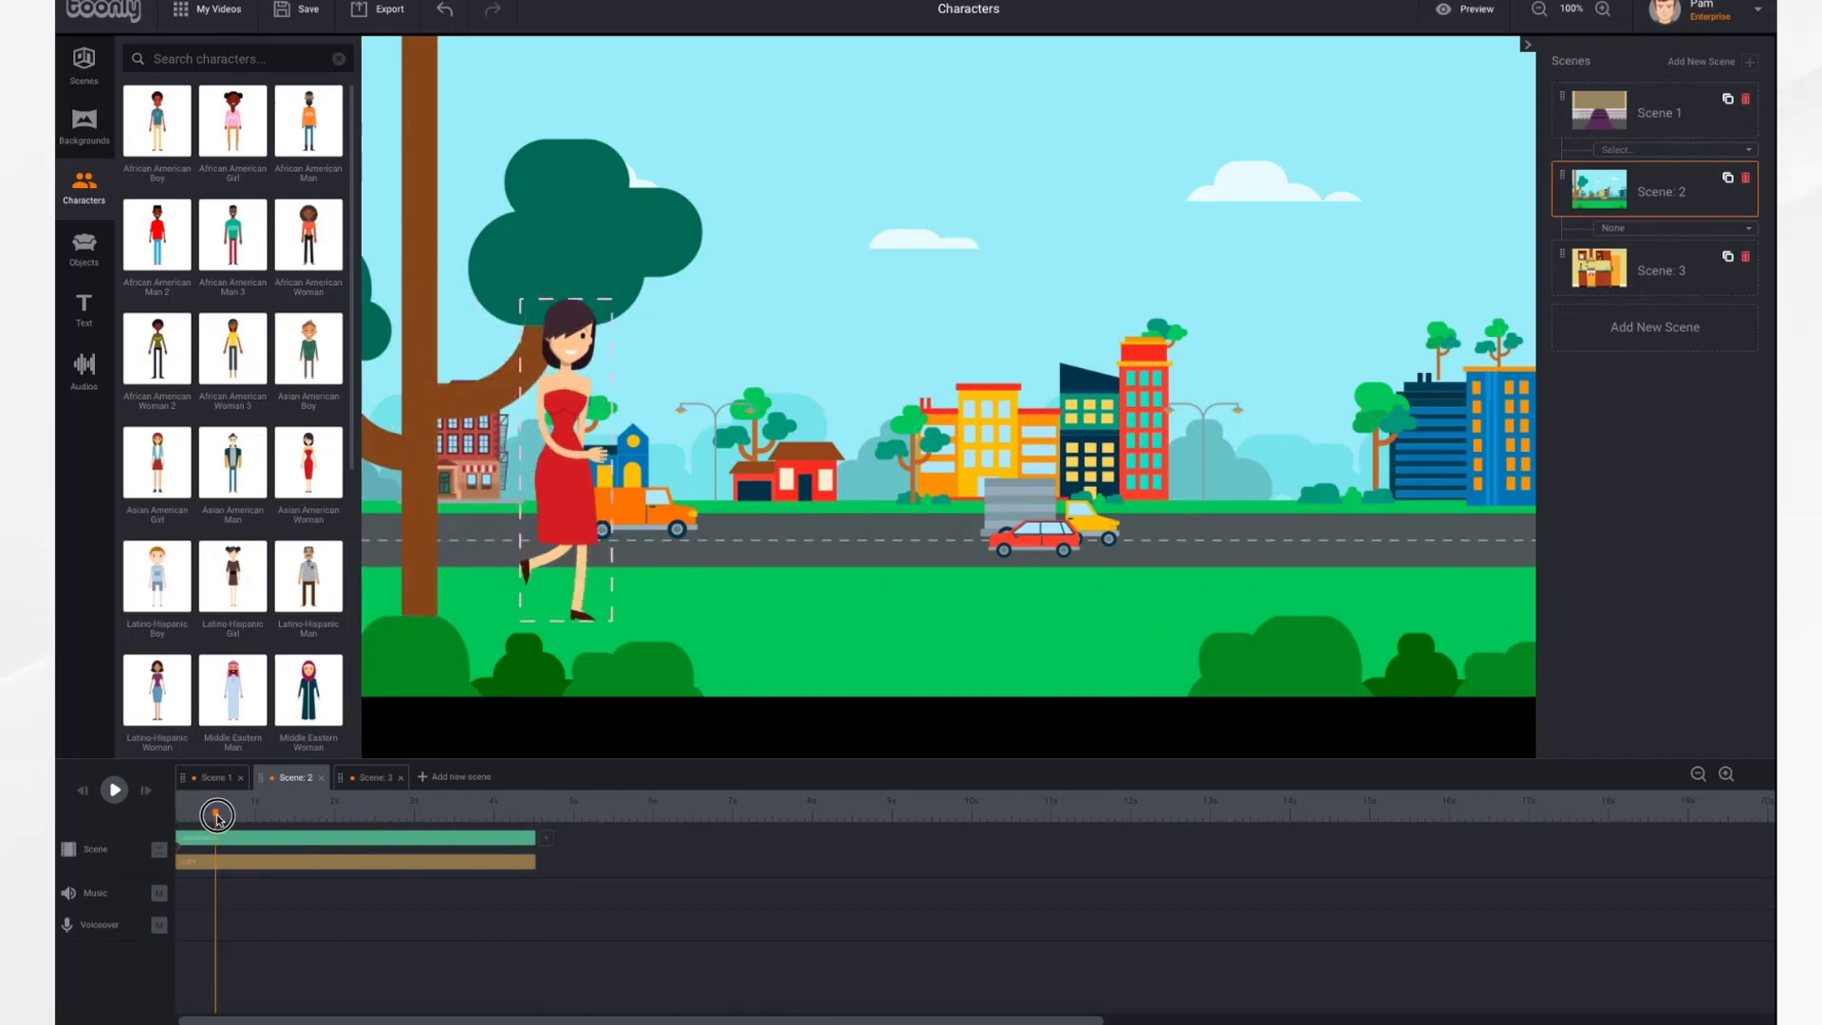
pyautogui.click(261, 841)
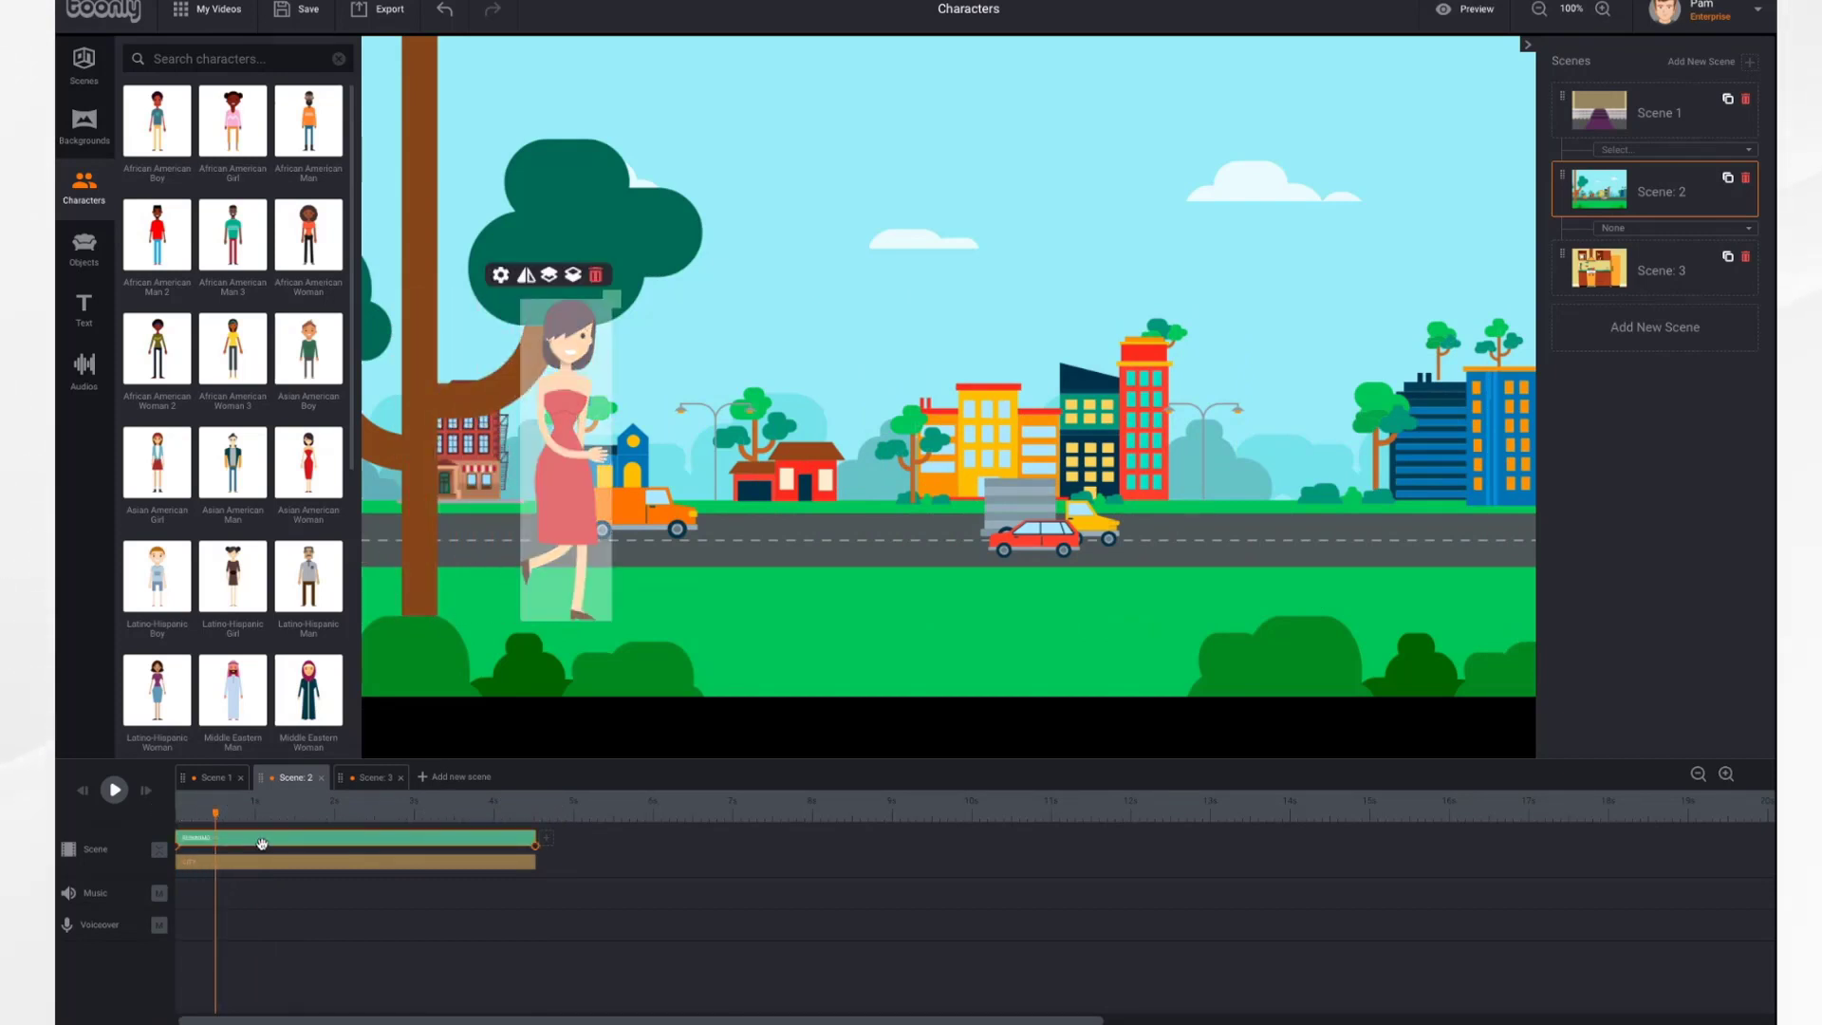
pyautogui.click(502, 276)
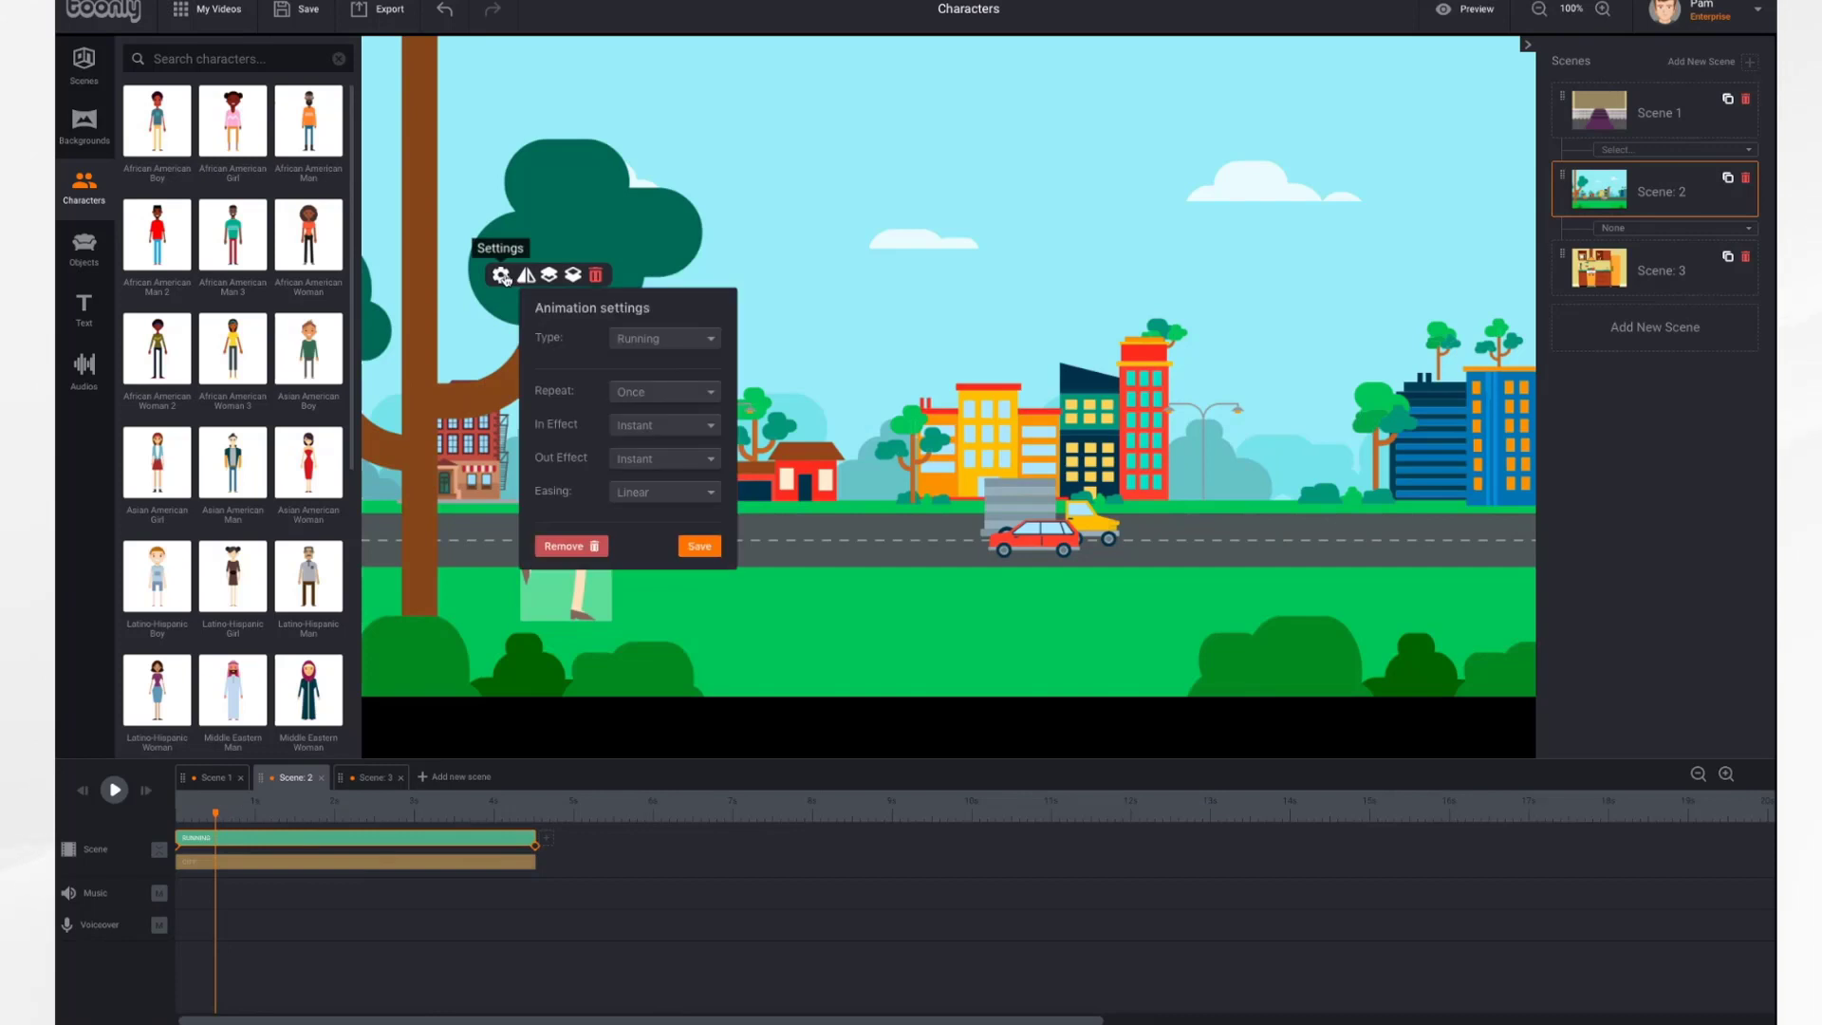
pyautogui.click(688, 394)
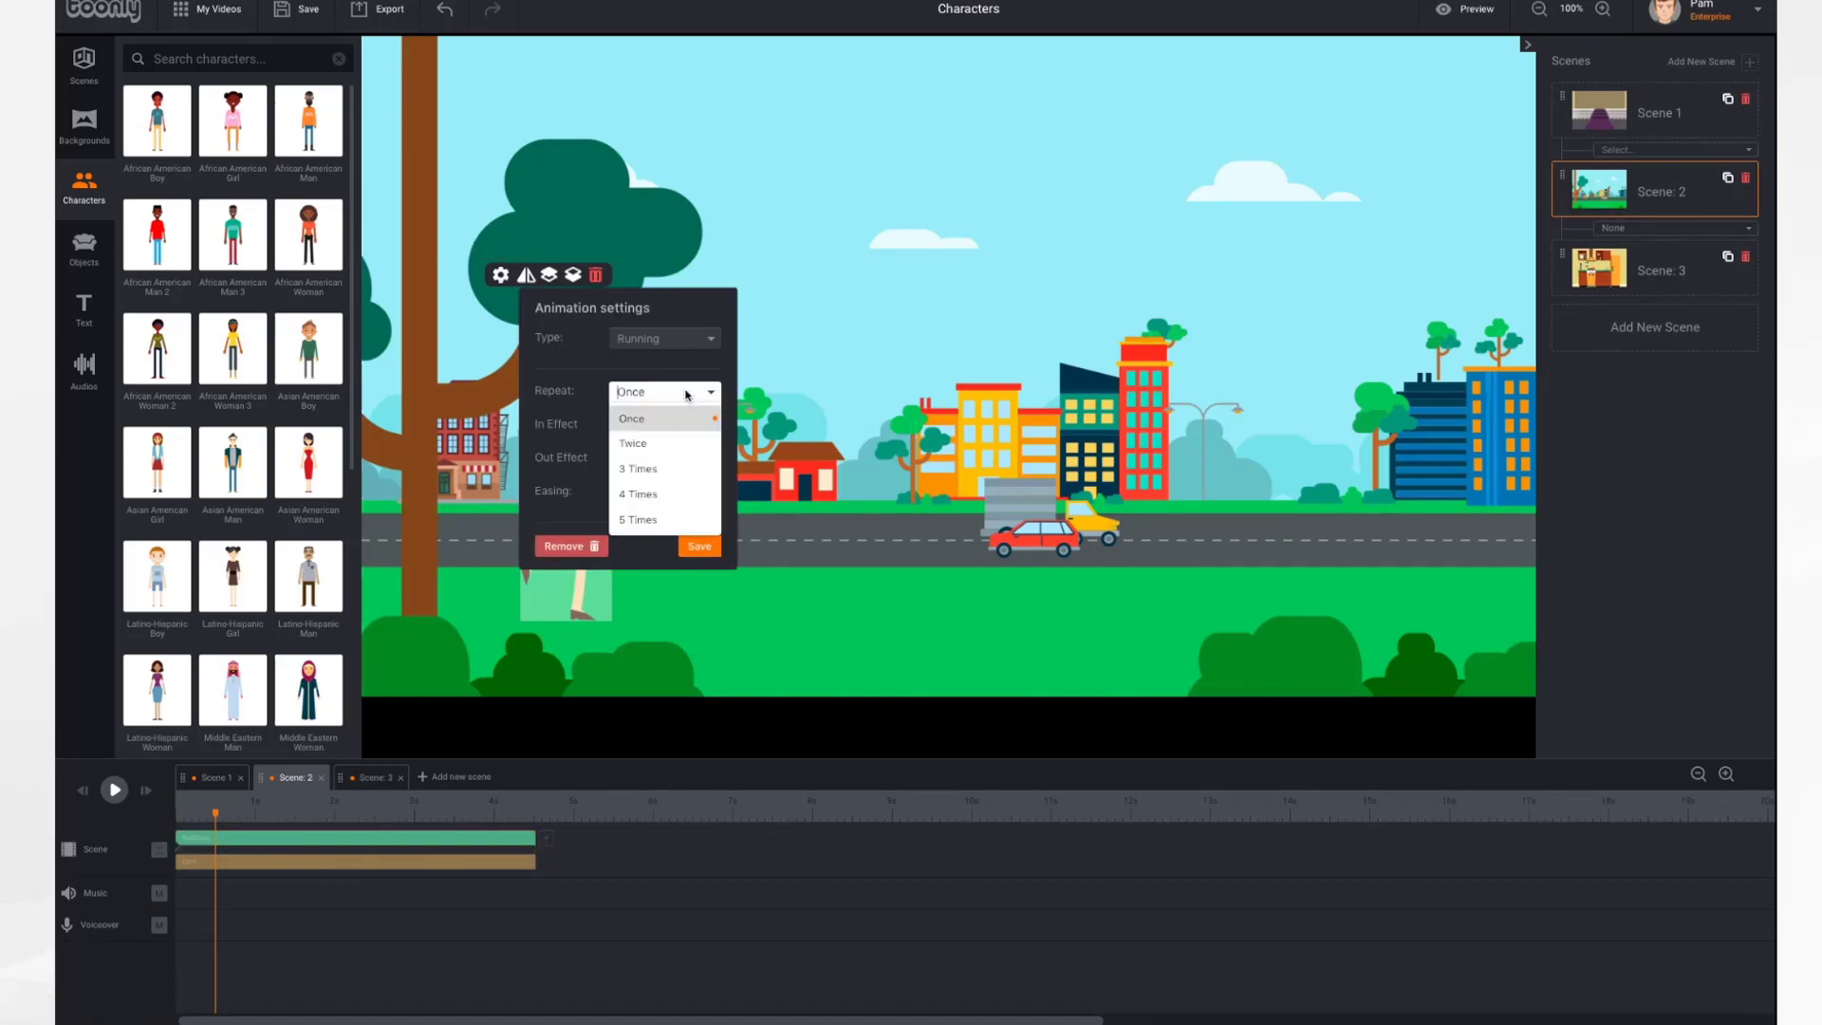
pyautogui.click(662, 469)
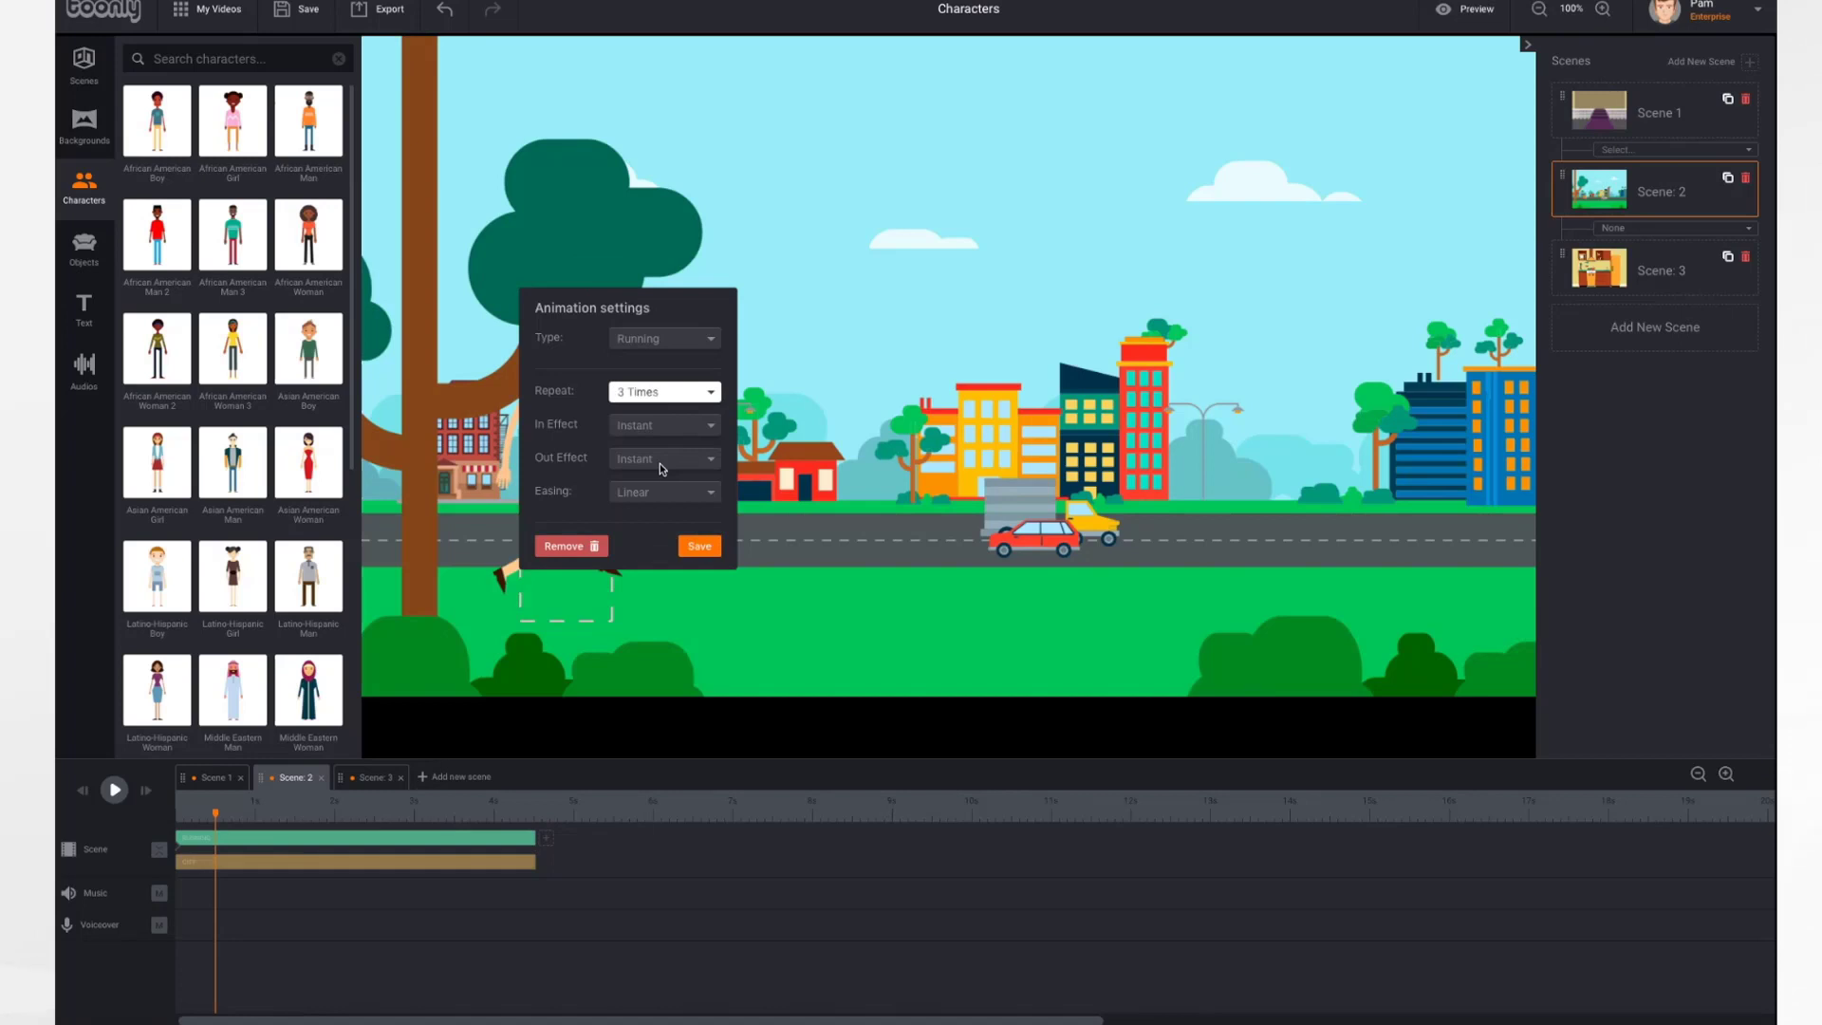
pyautogui.click(711, 551)
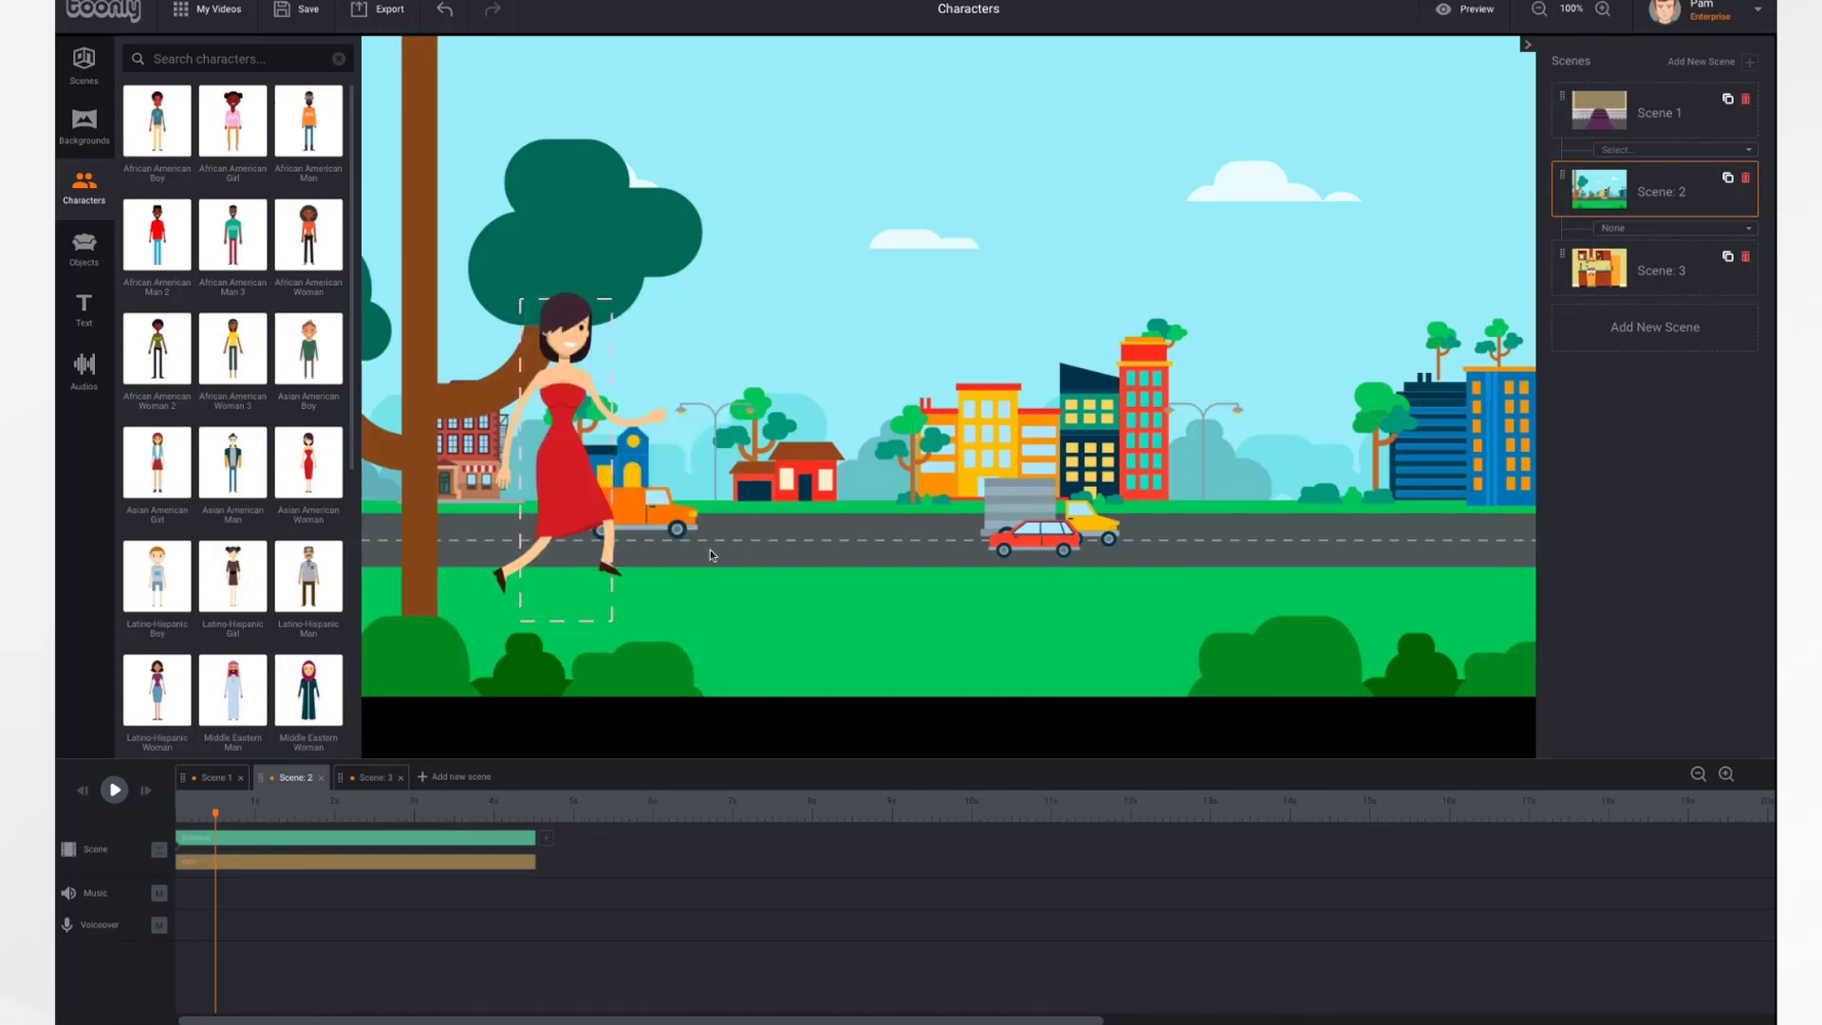
# - Play Scene 2 from about 0.5 s, and preview the whole video starting at Scene 1
pyautogui.click(114, 790)
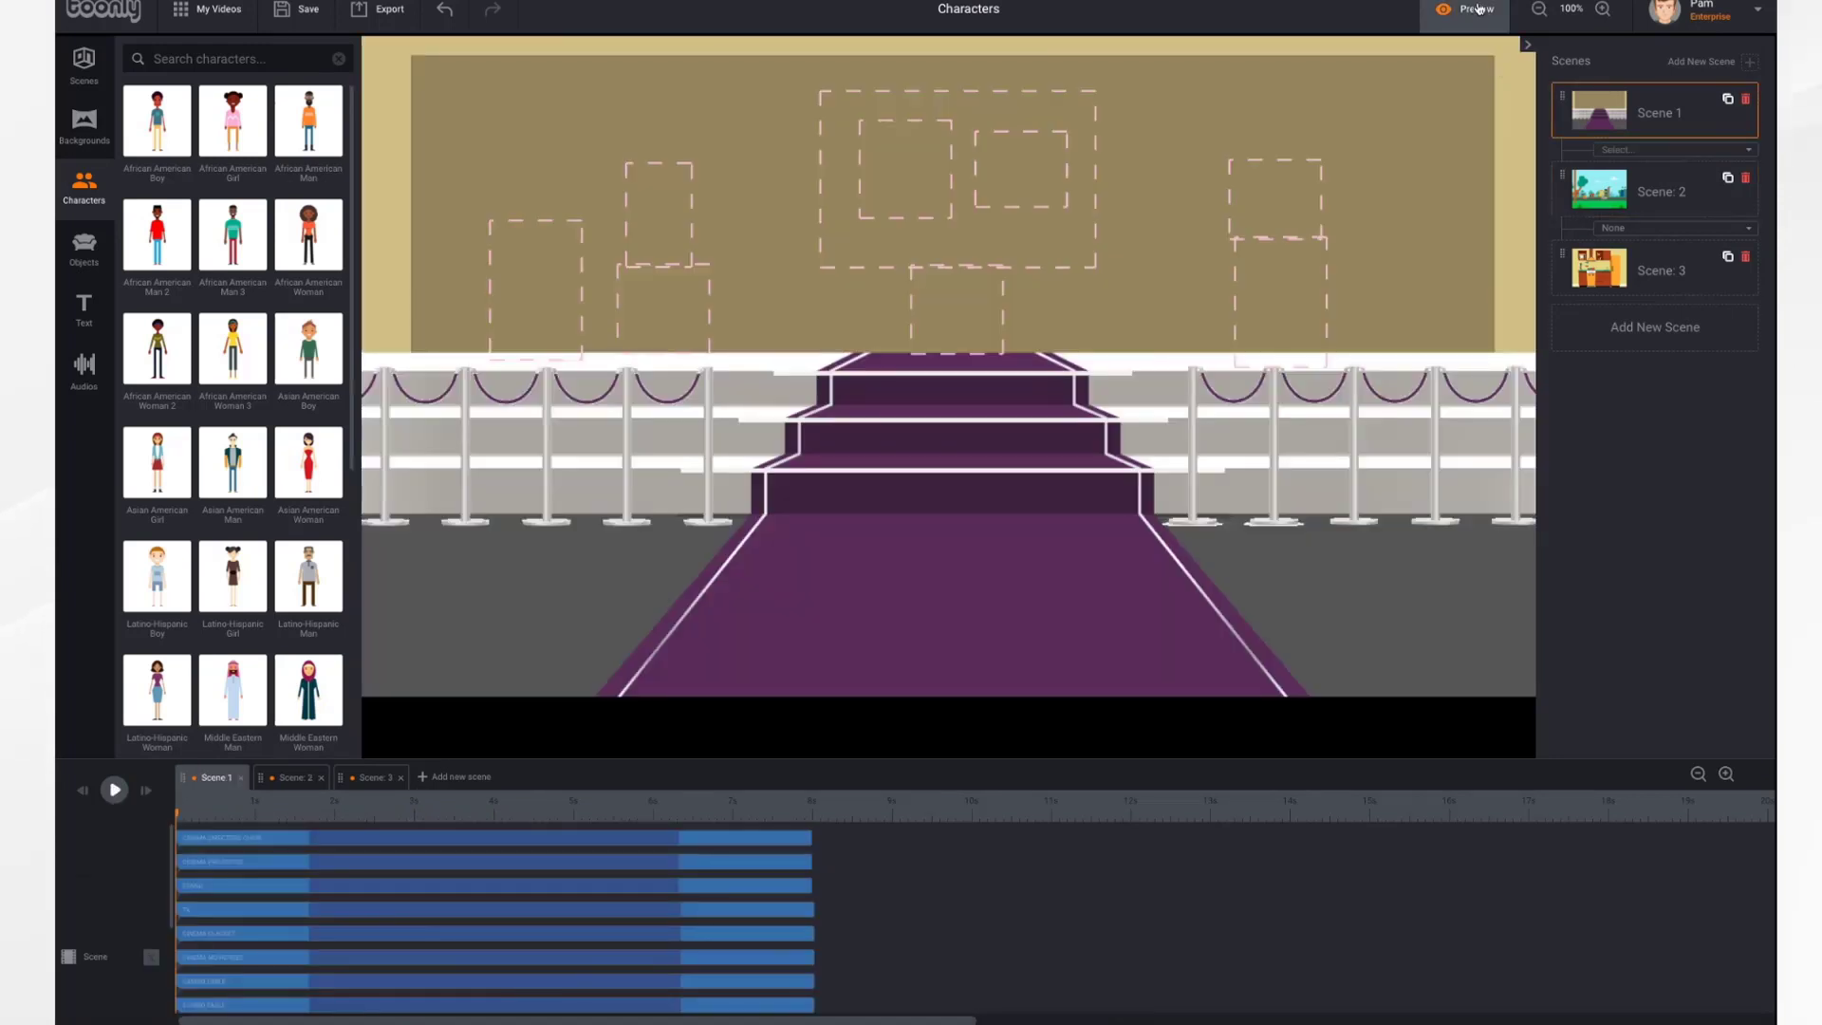
pyautogui.click(1477, 9)
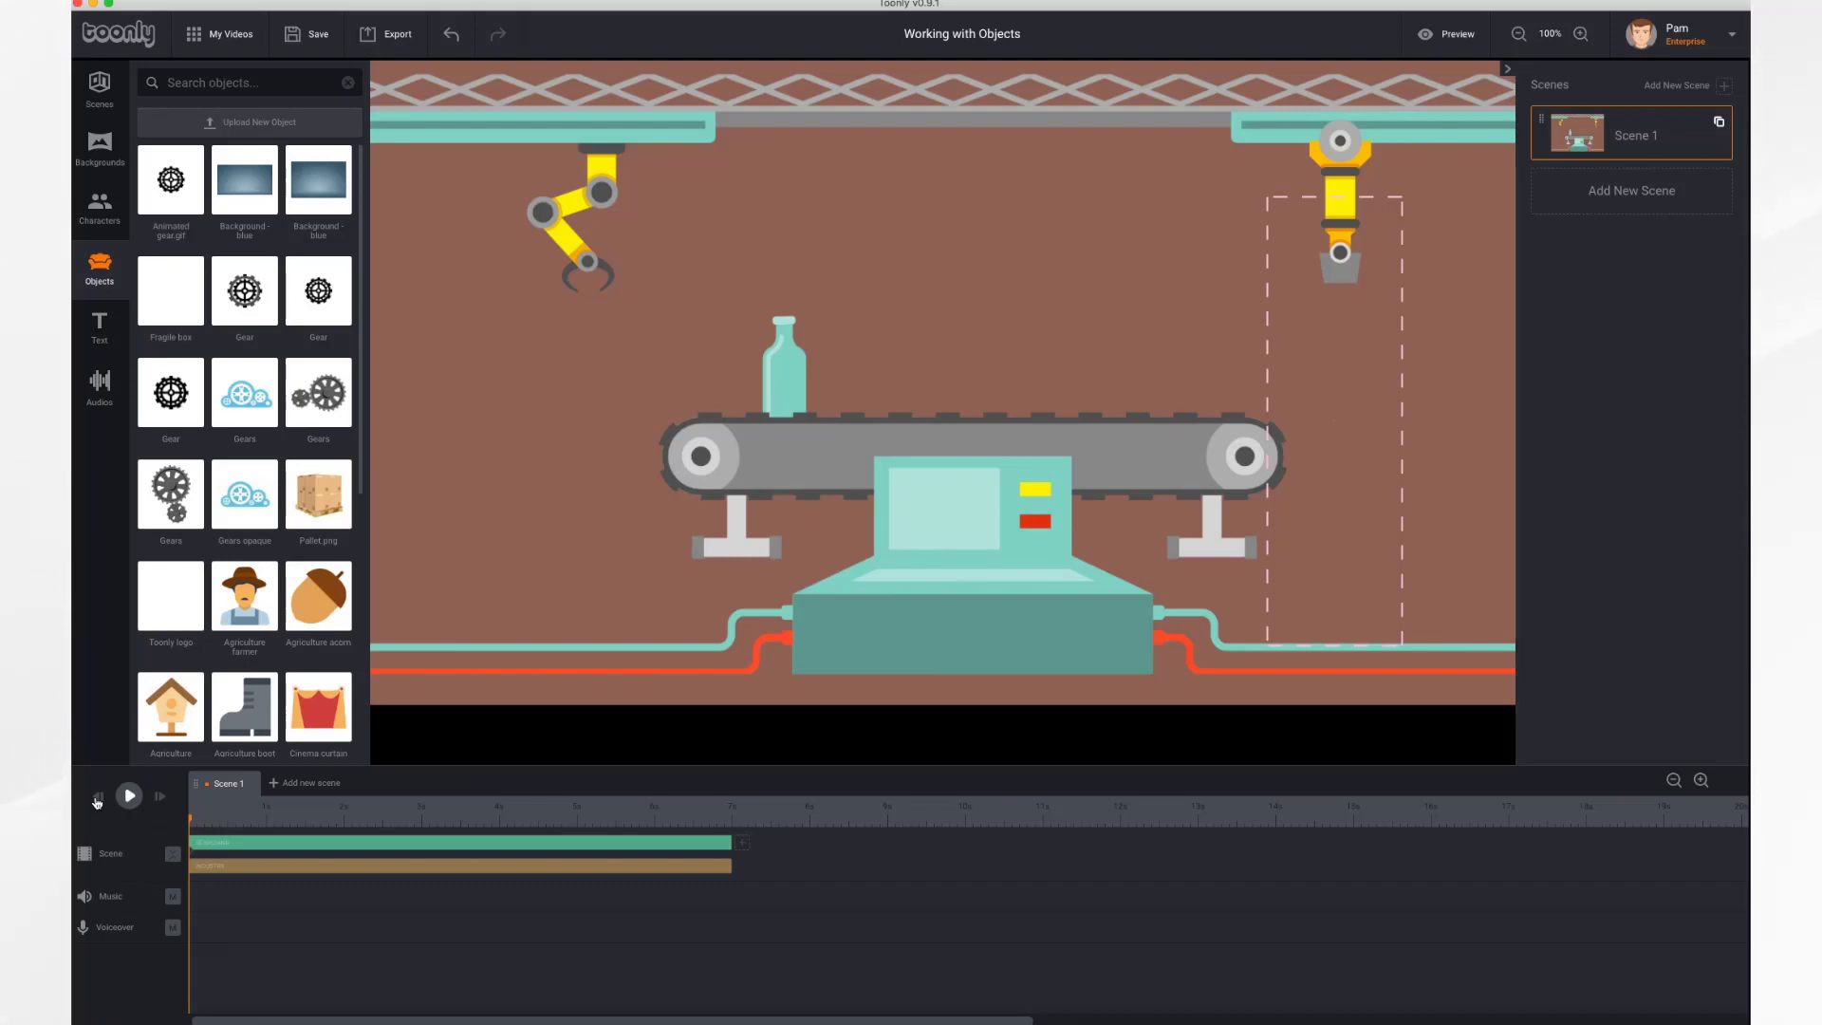
# - Play Scene 1 from the start and browse the available objects in the object library
pyautogui.click(126, 797)
pyautogui.scroll(-3, 252, 470)
pyautogui.scroll(-10, 252, 468)
pyautogui.scroll(-3, 251, 468)
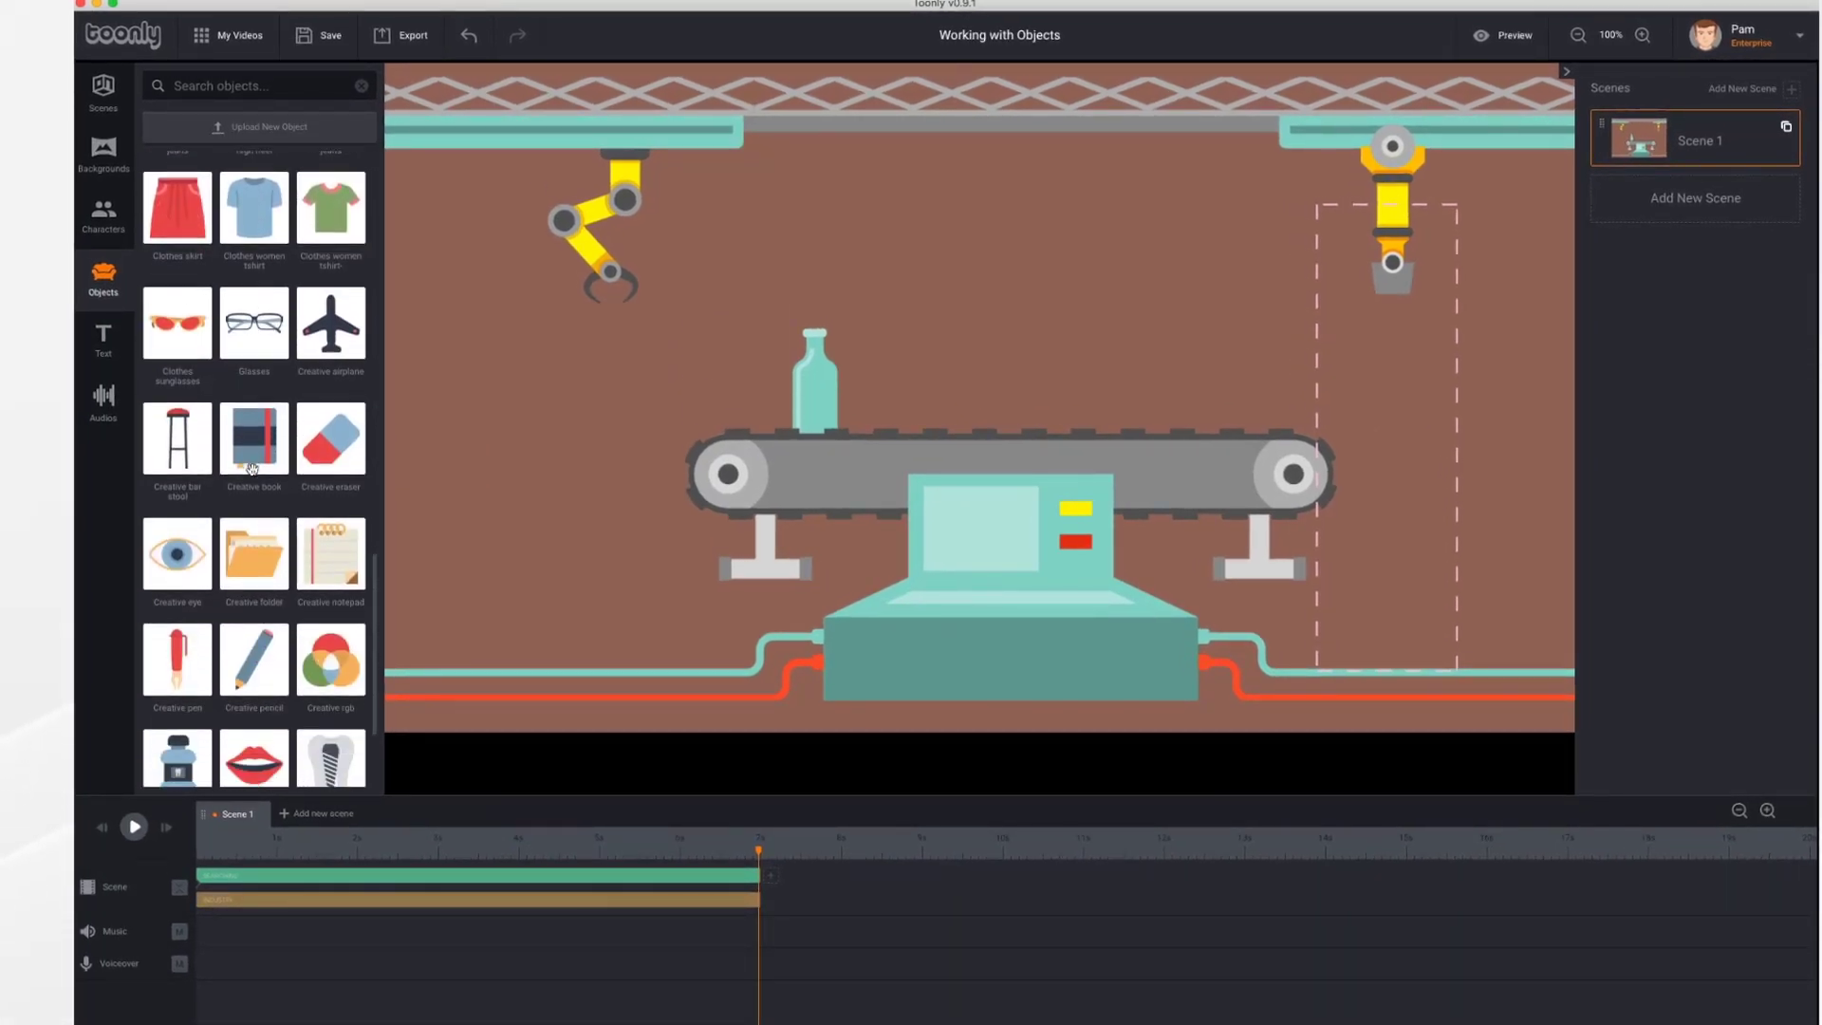
# - Search the object library for "fragile" and place the Fragile box on the conveyor beside the bottle, starting at 1 s
pyautogui.click(261, 85)
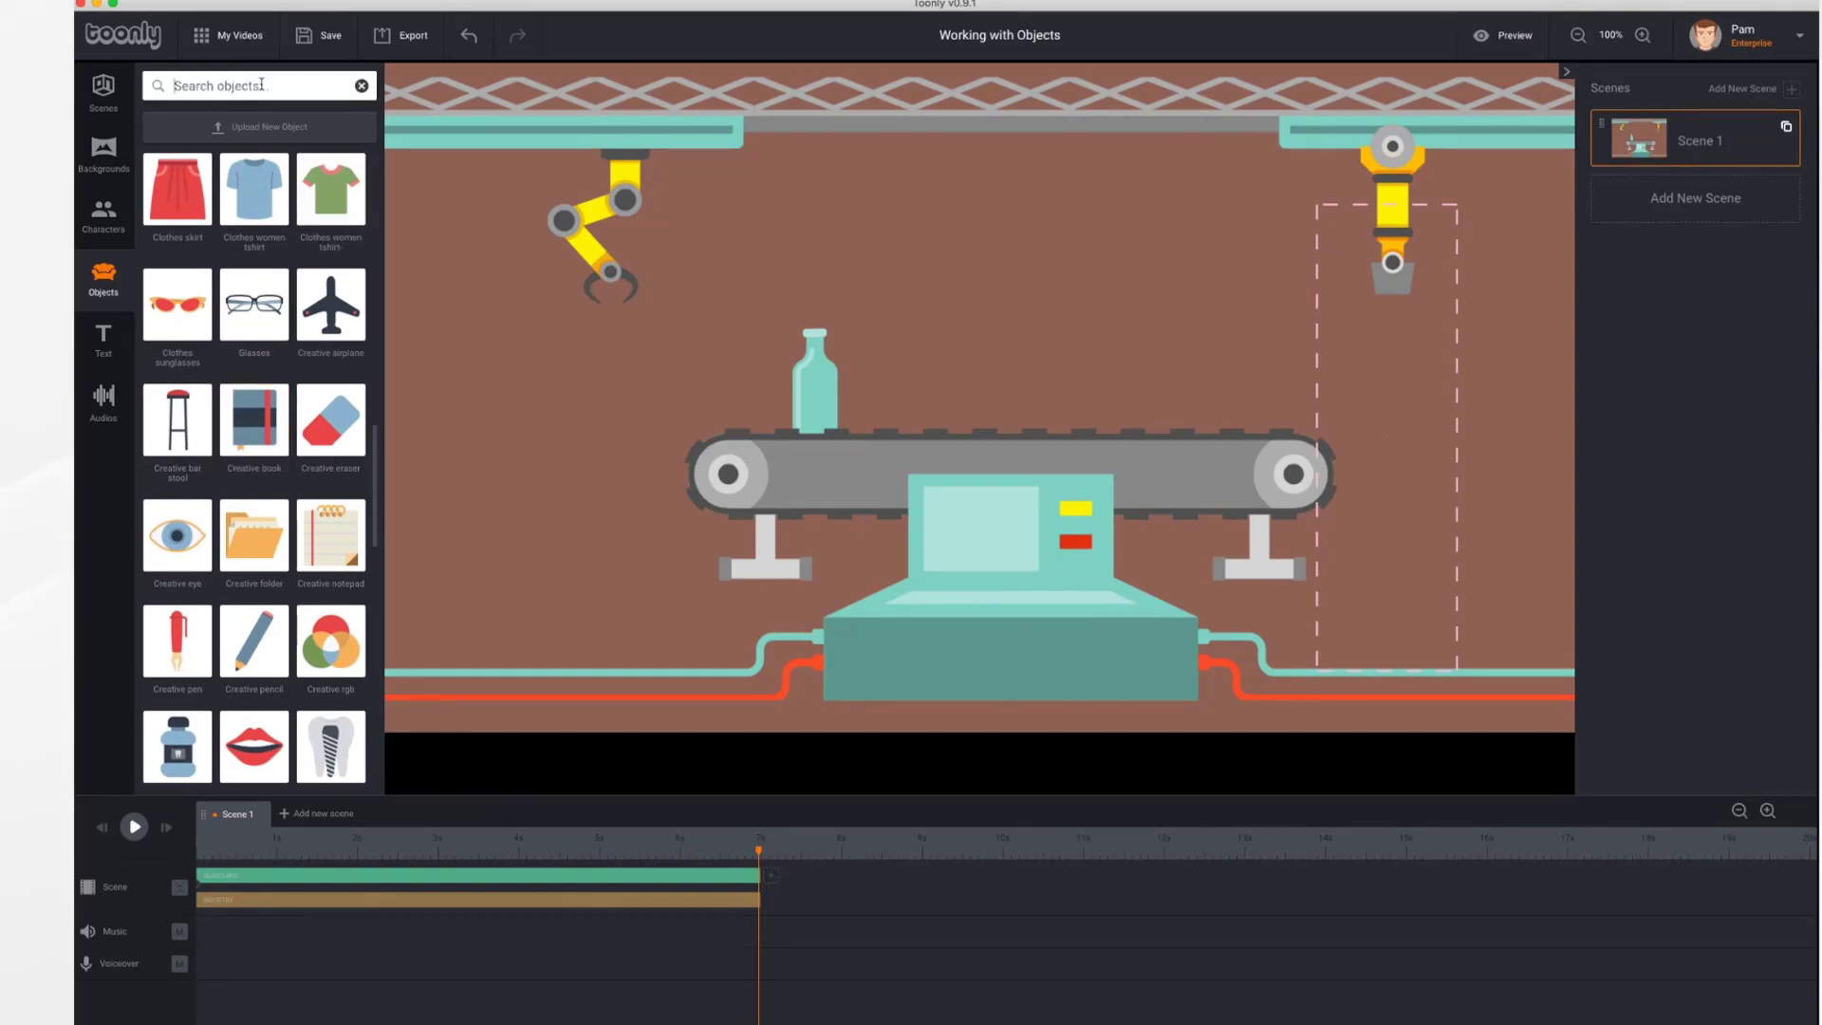
pyautogui.write('fragile')
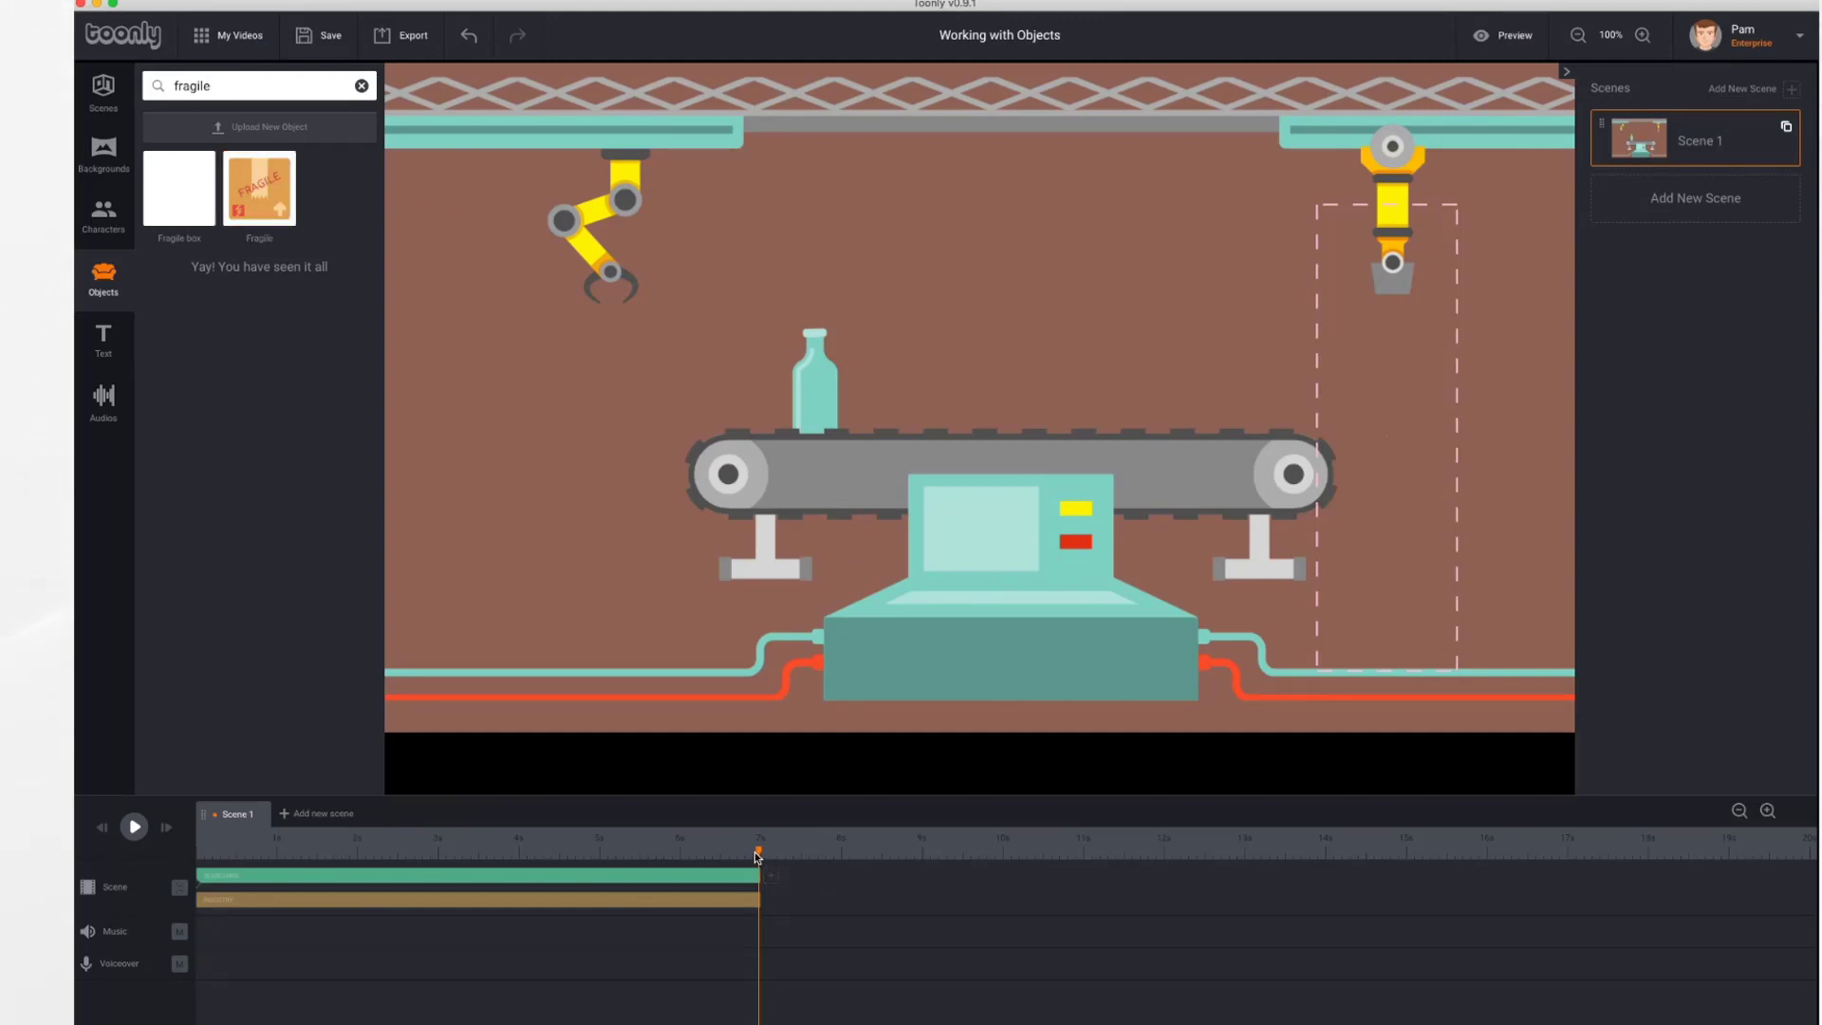
pyautogui.moveTo(760, 854); pyautogui.dragTo(280, 842)
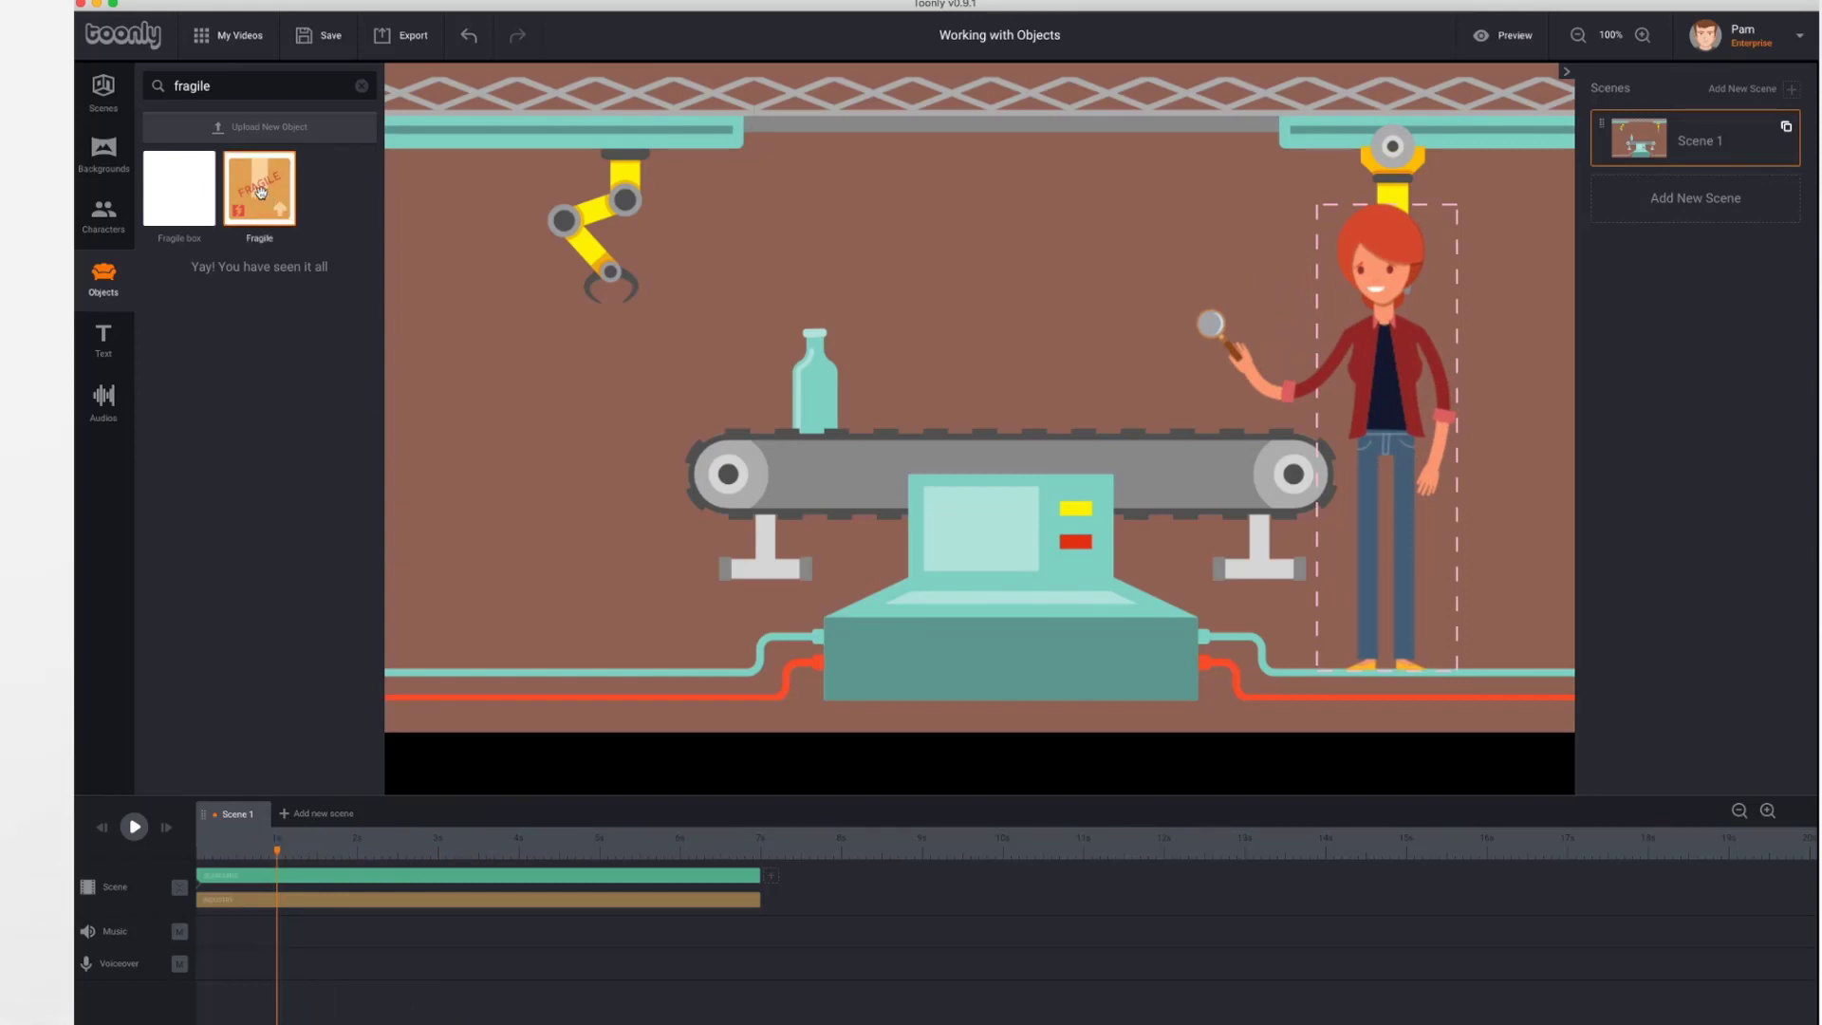
pyautogui.moveTo(259, 192); pyautogui.dragTo(888, 378)
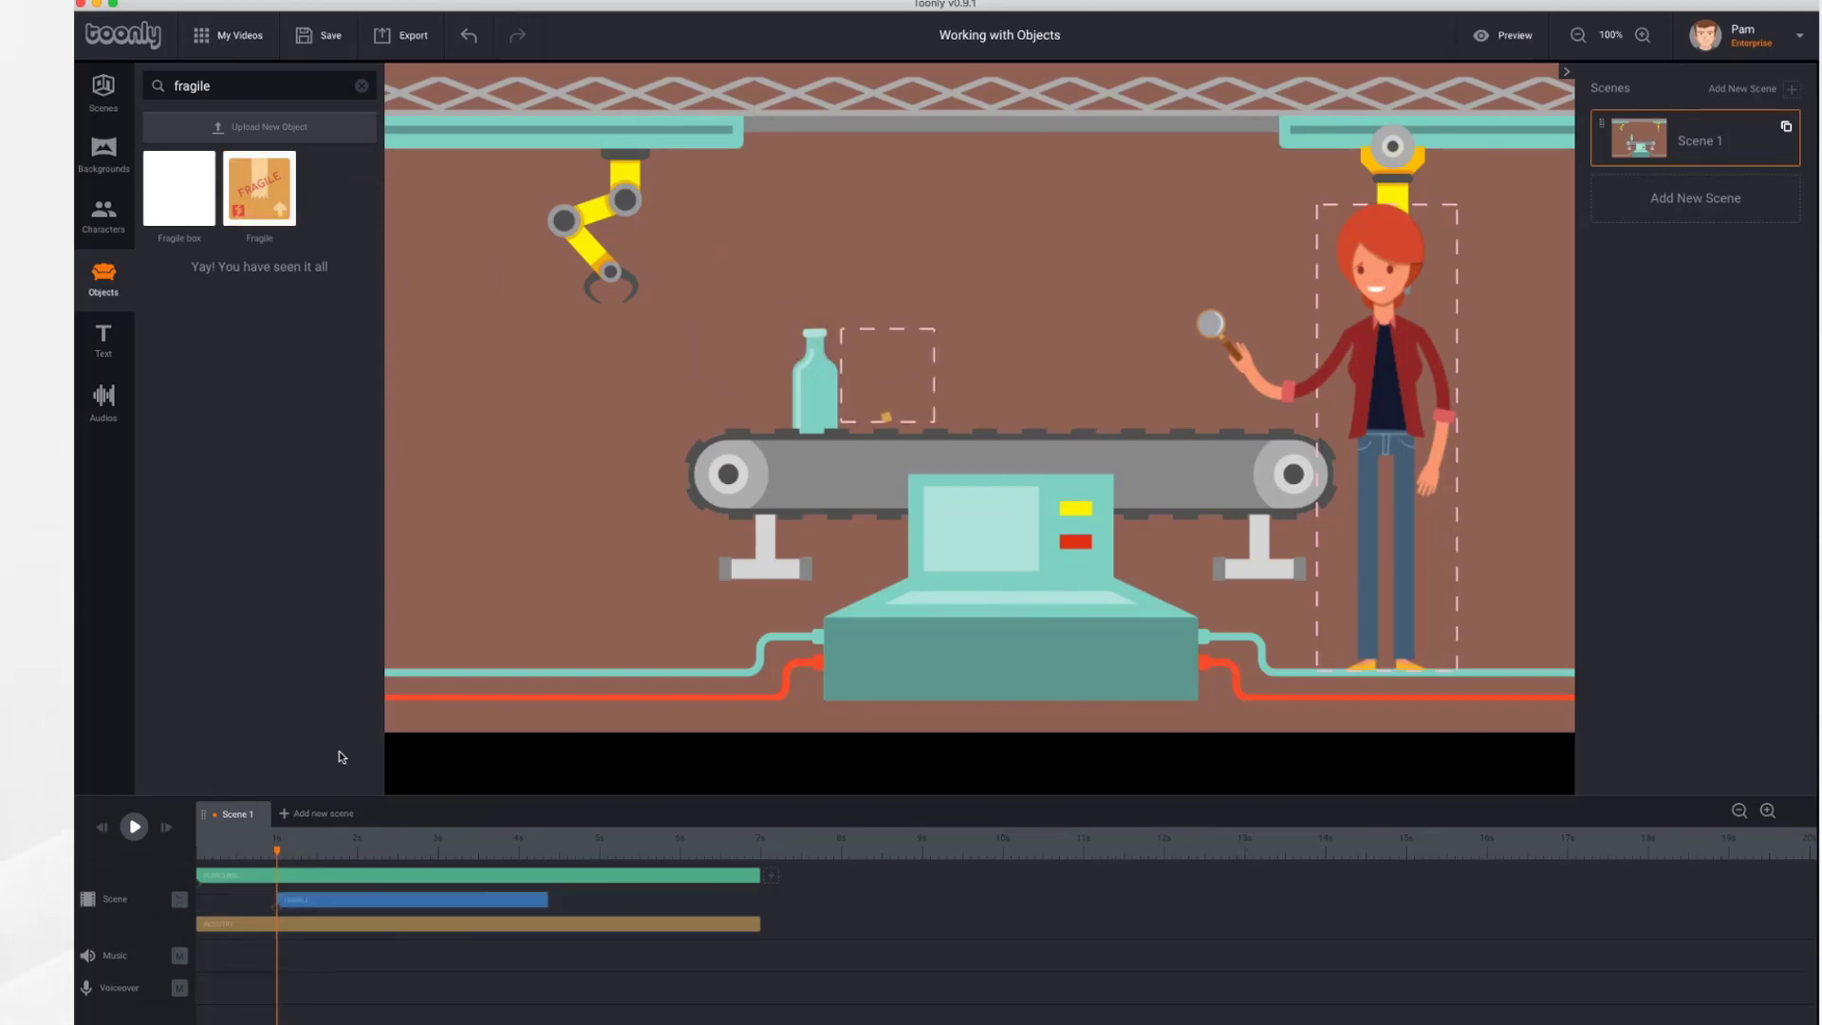
# - Play the scene briefly and extend the Fragile box's clip to the scene's end at 7 s
pyautogui.click(133, 827)
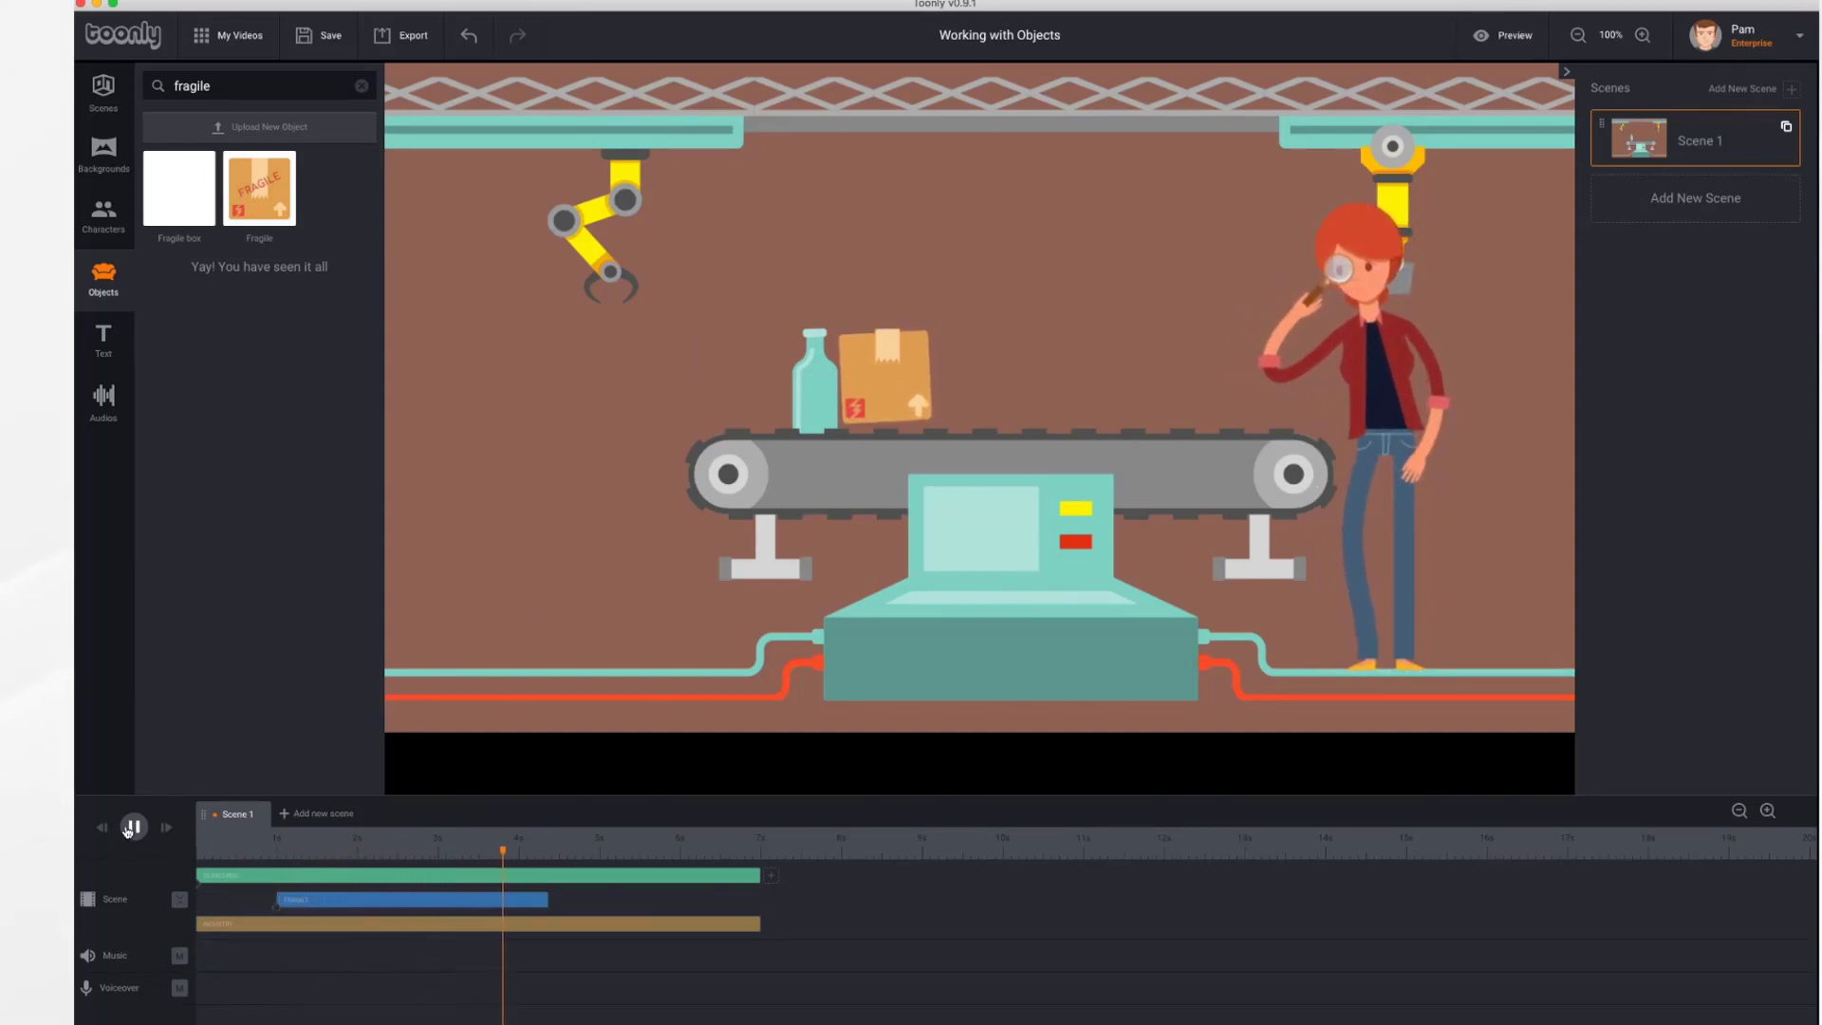
pyautogui.click(133, 828)
pyautogui.moveTo(548, 900); pyautogui.dragTo(761, 913)
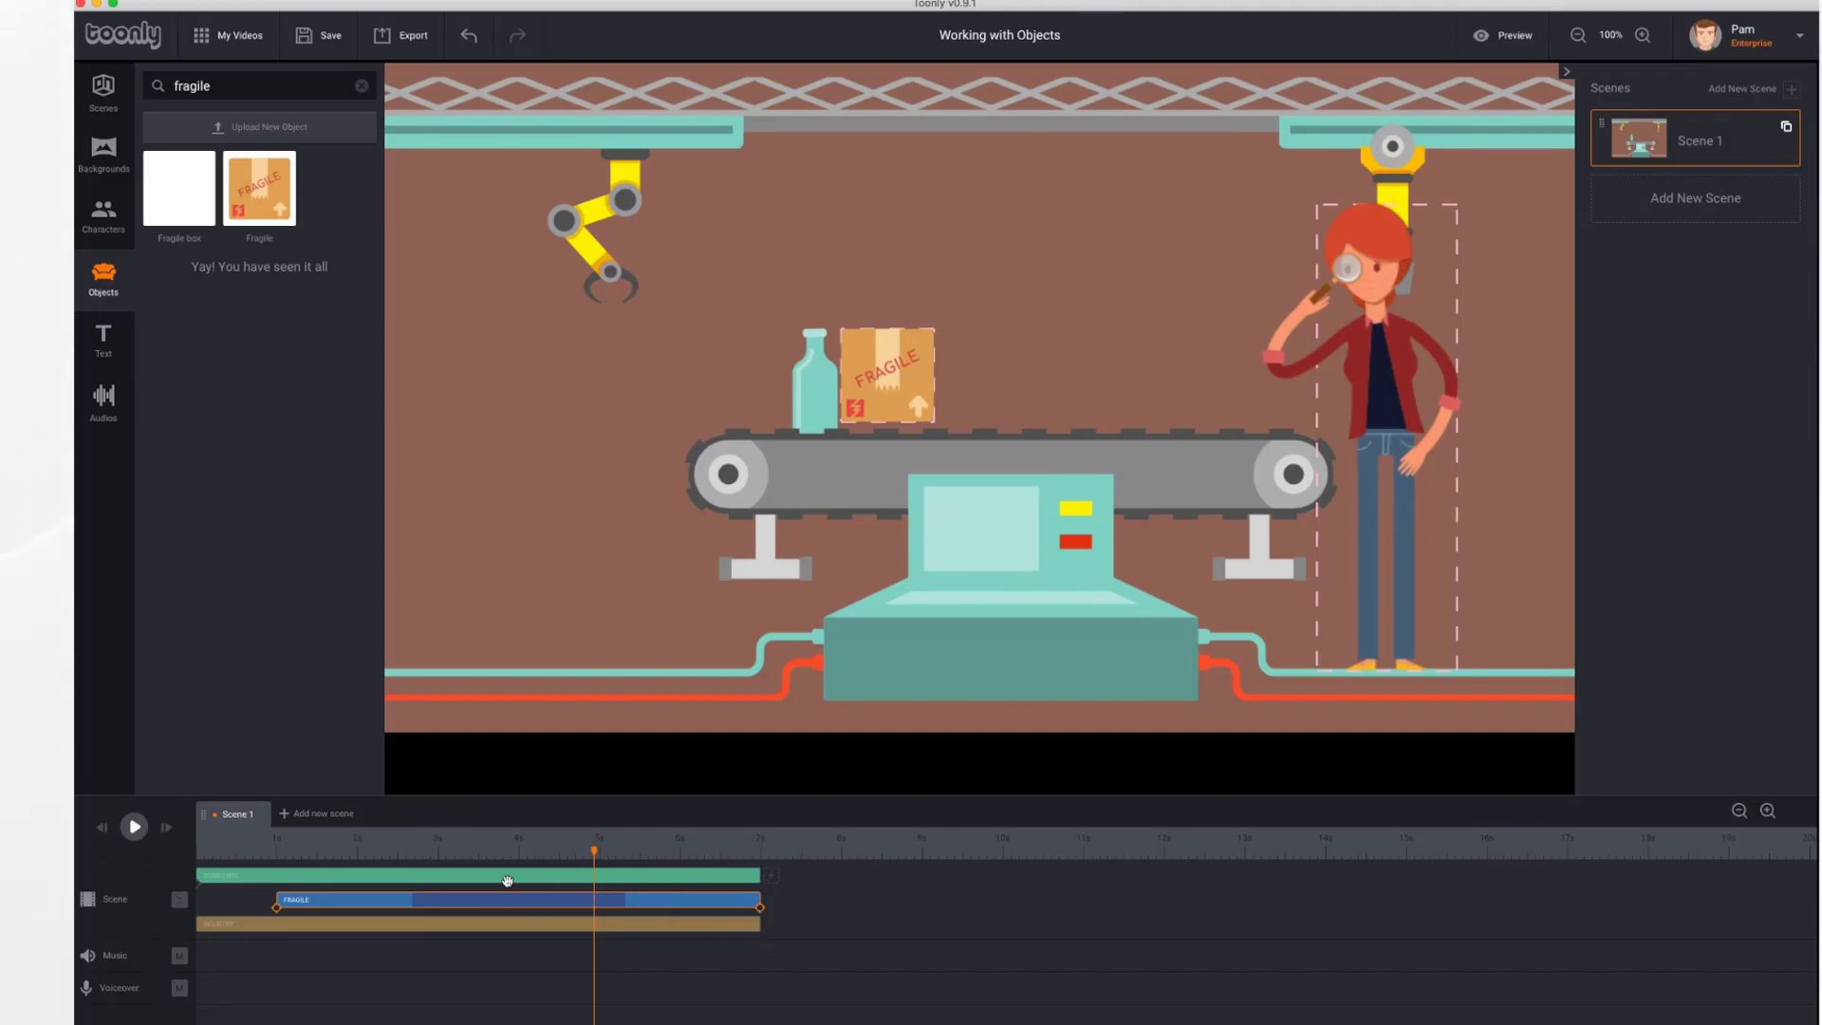
# - Move the Fragile box's start position slightly to the right, away from the bottle
pyautogui.click(897, 356)
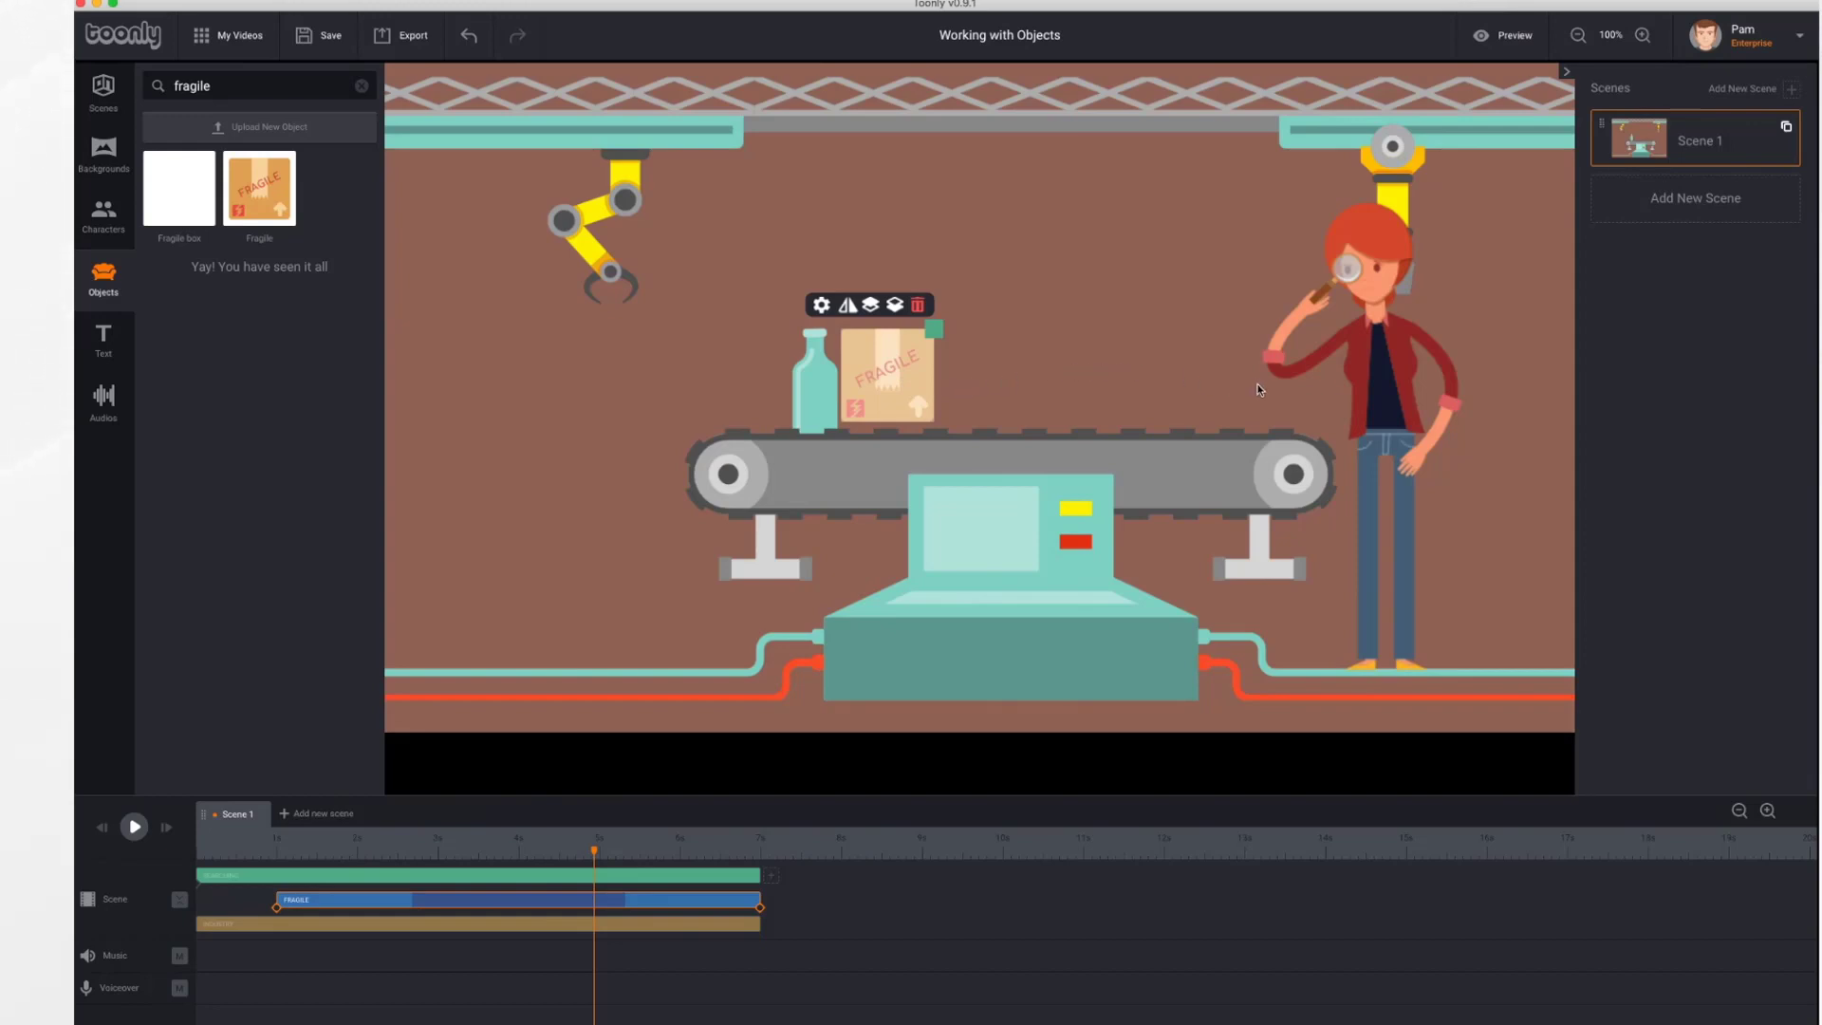
pyautogui.click(277, 910)
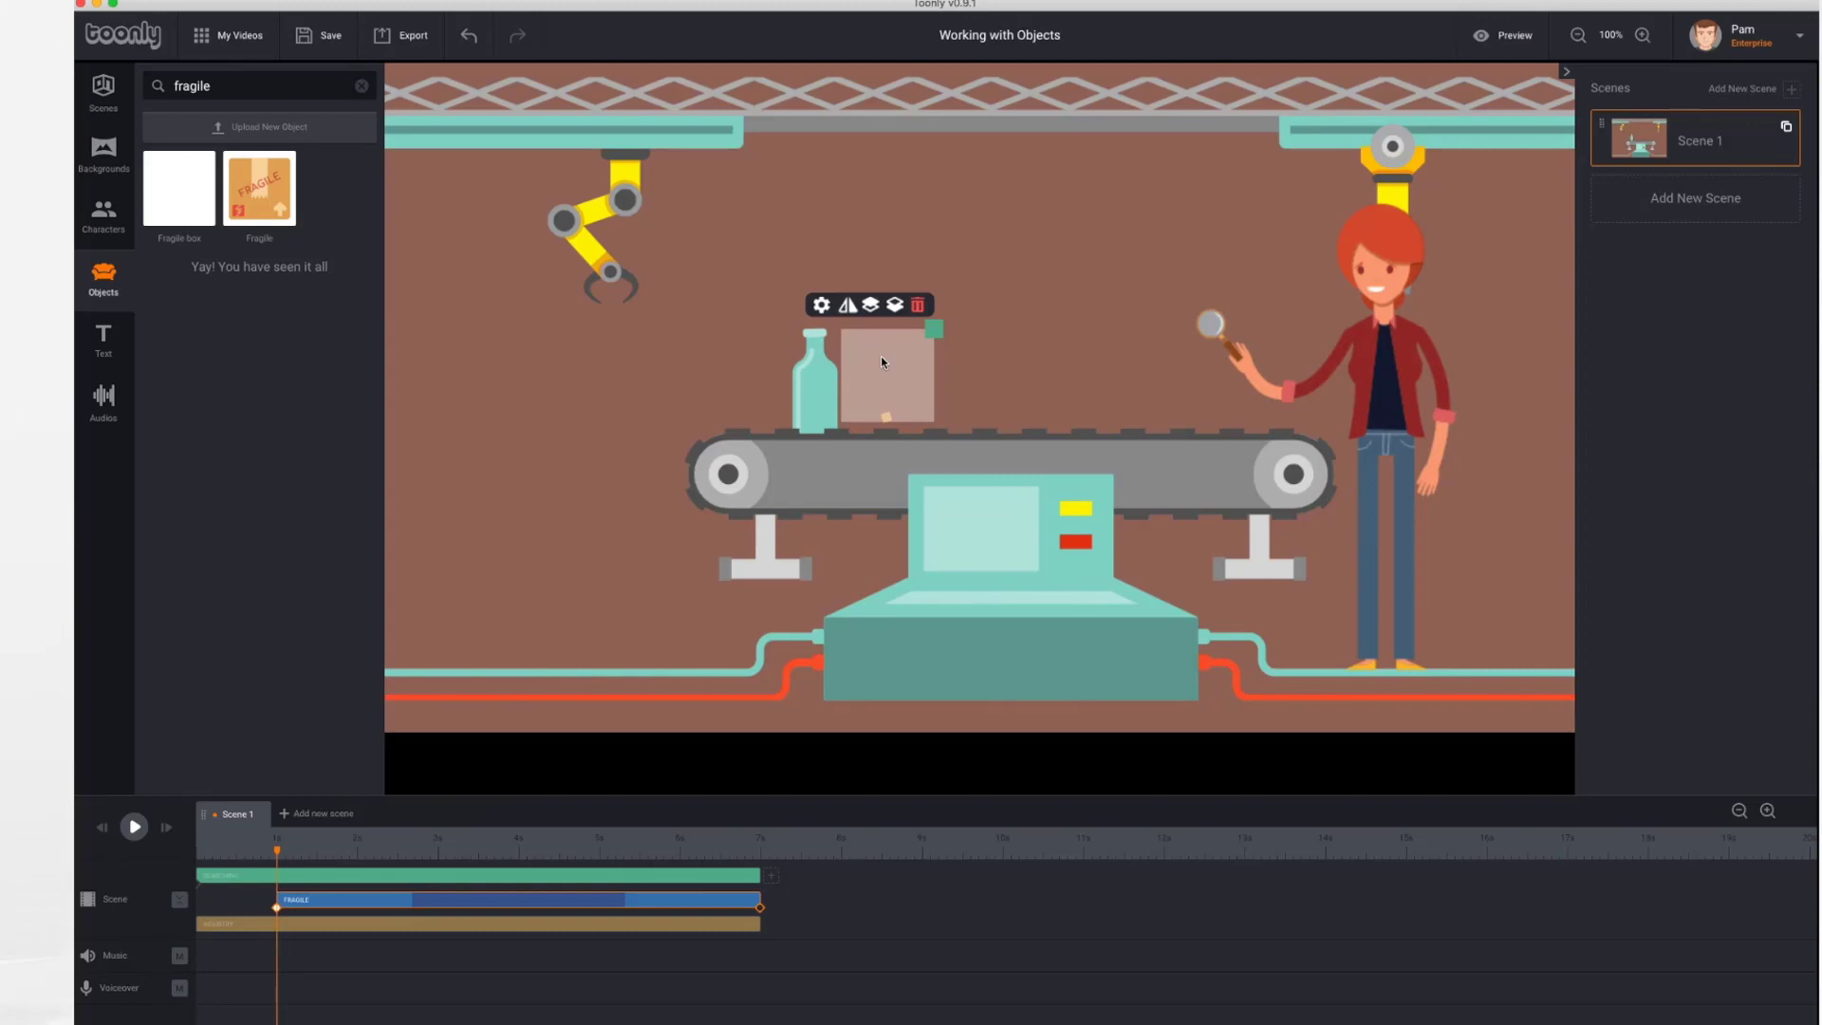
pyautogui.moveTo(882, 362); pyautogui.dragTo(890, 364)
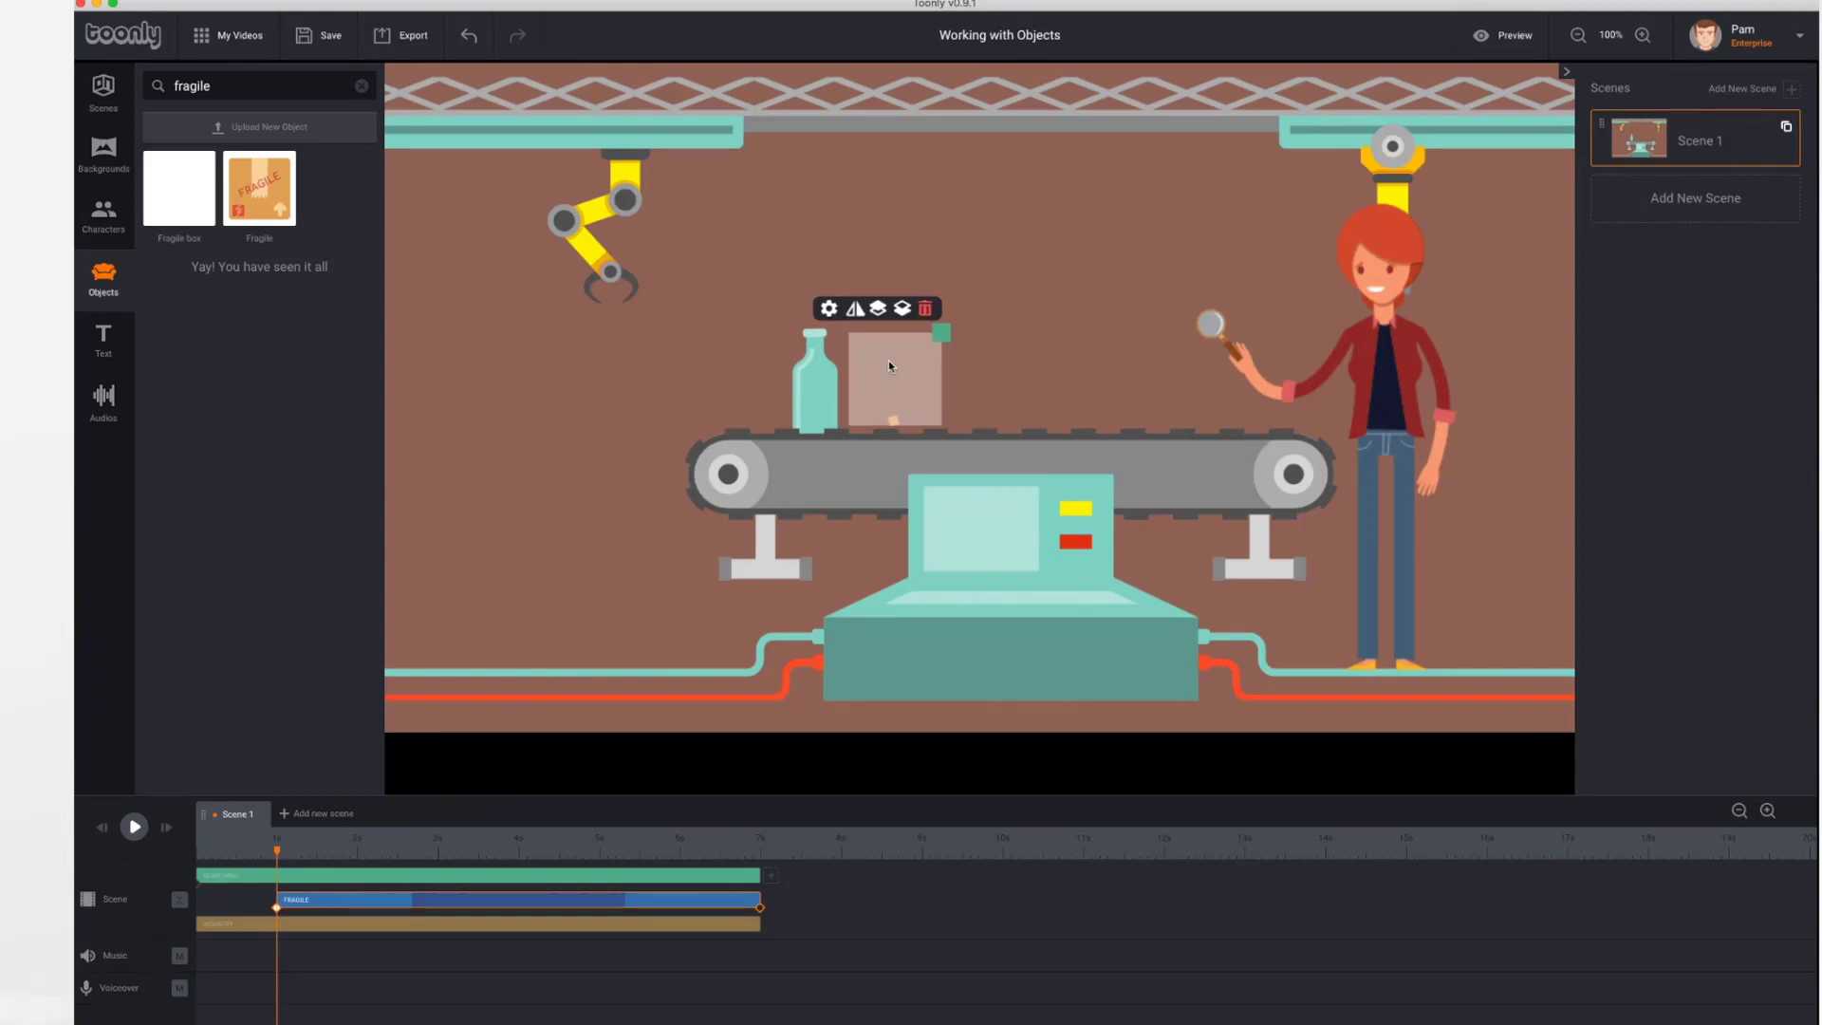
# - Set the Fragile box's end state slightly larger and near the conveyor's right end, and play the scene from the start
pyautogui.click(762, 912)
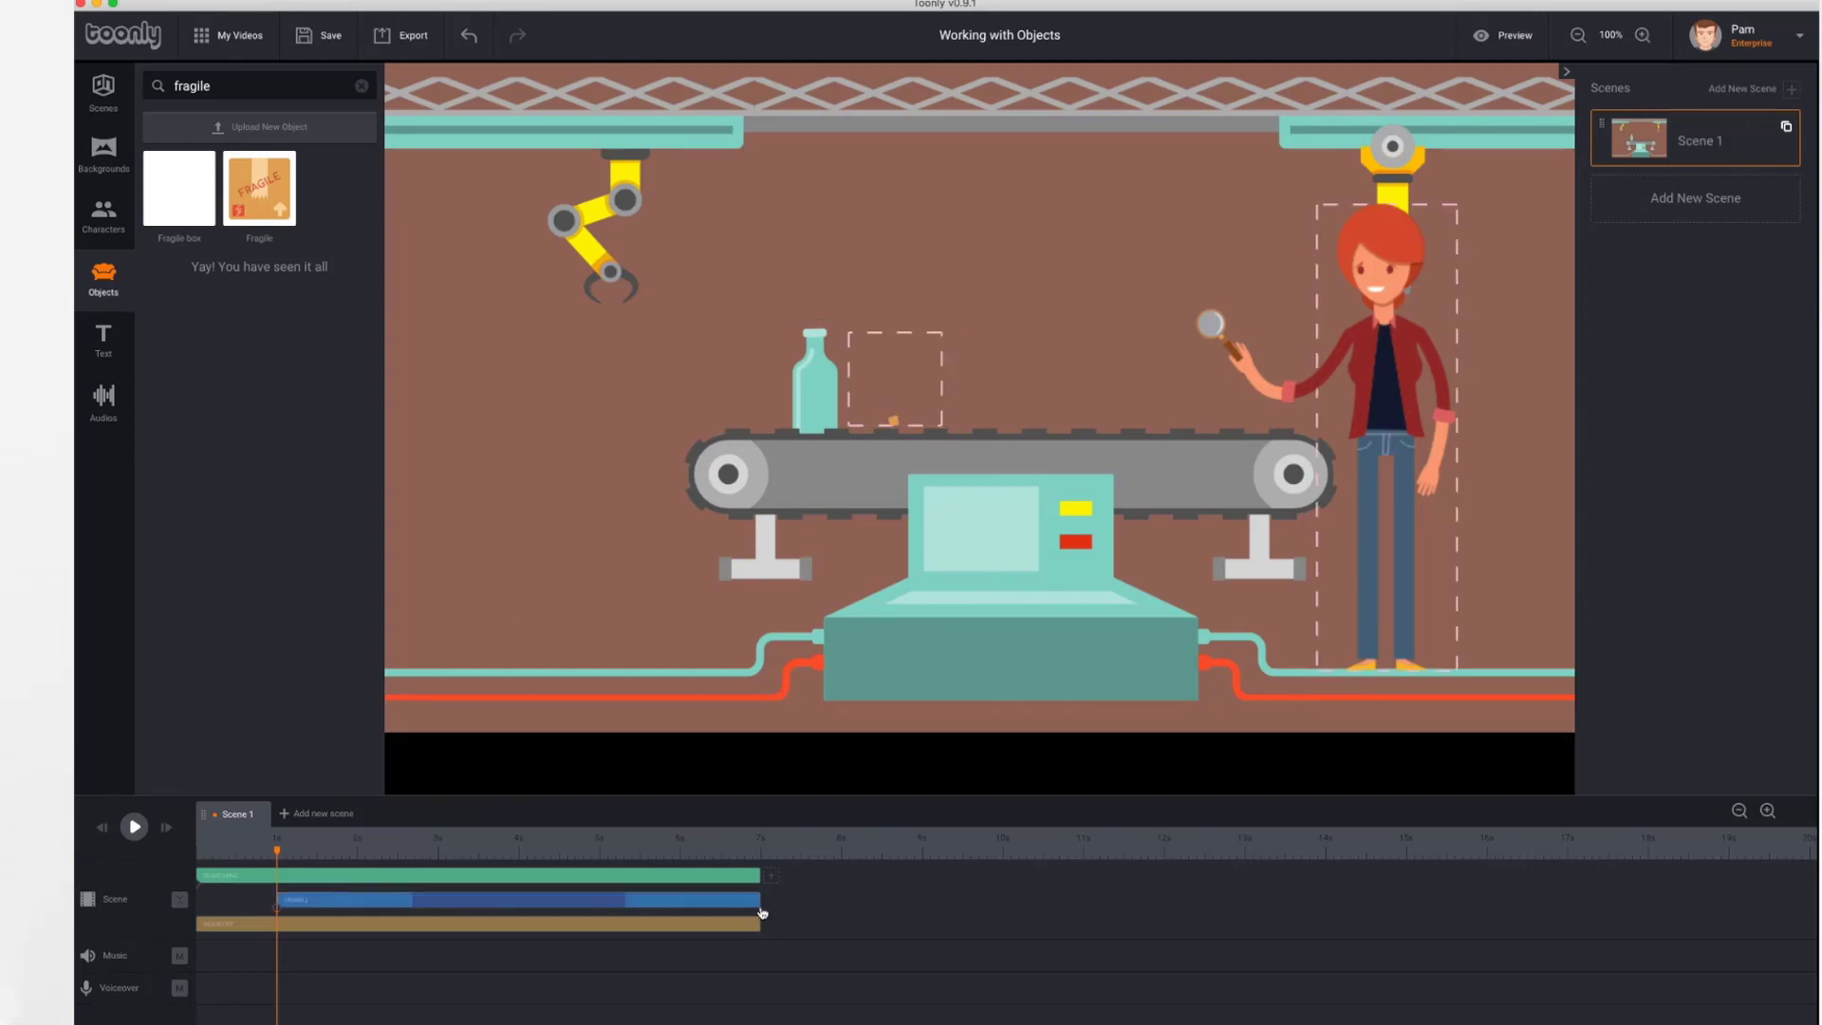
pyautogui.click(762, 912)
pyautogui.click(762, 912)
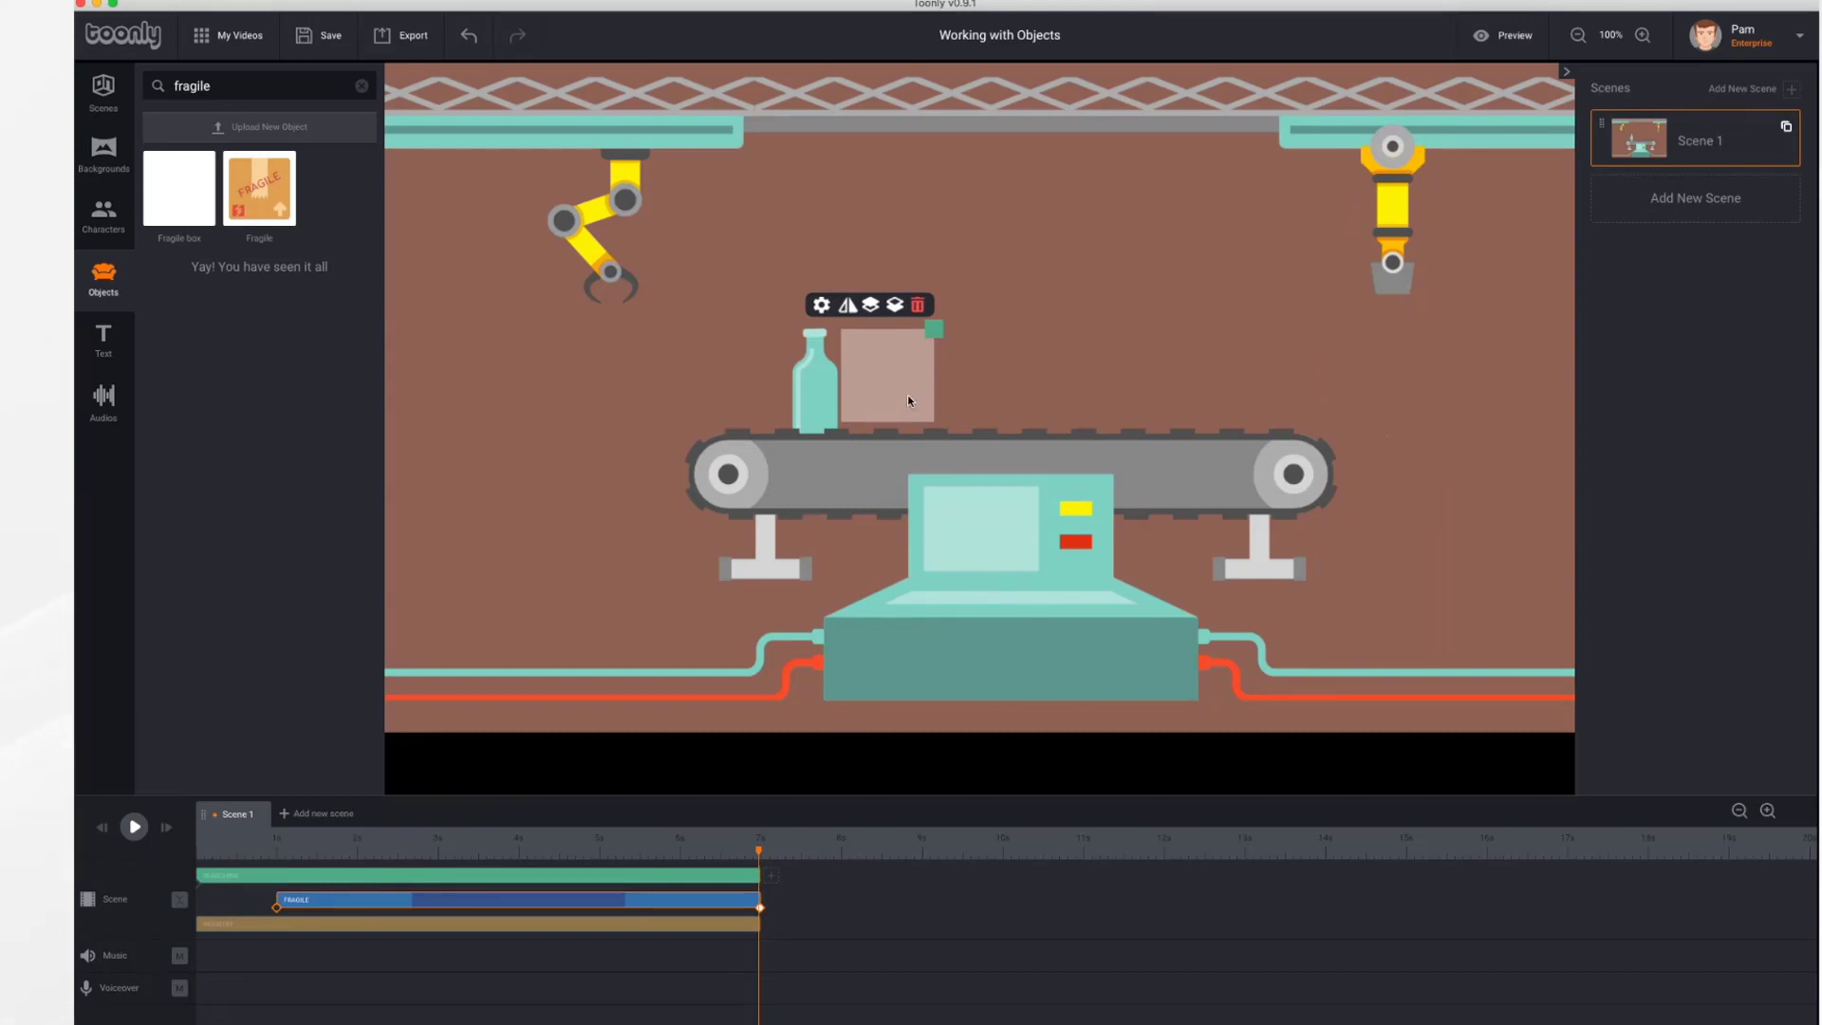
pyautogui.moveTo(937, 335); pyautogui.dragTo(983, 322)
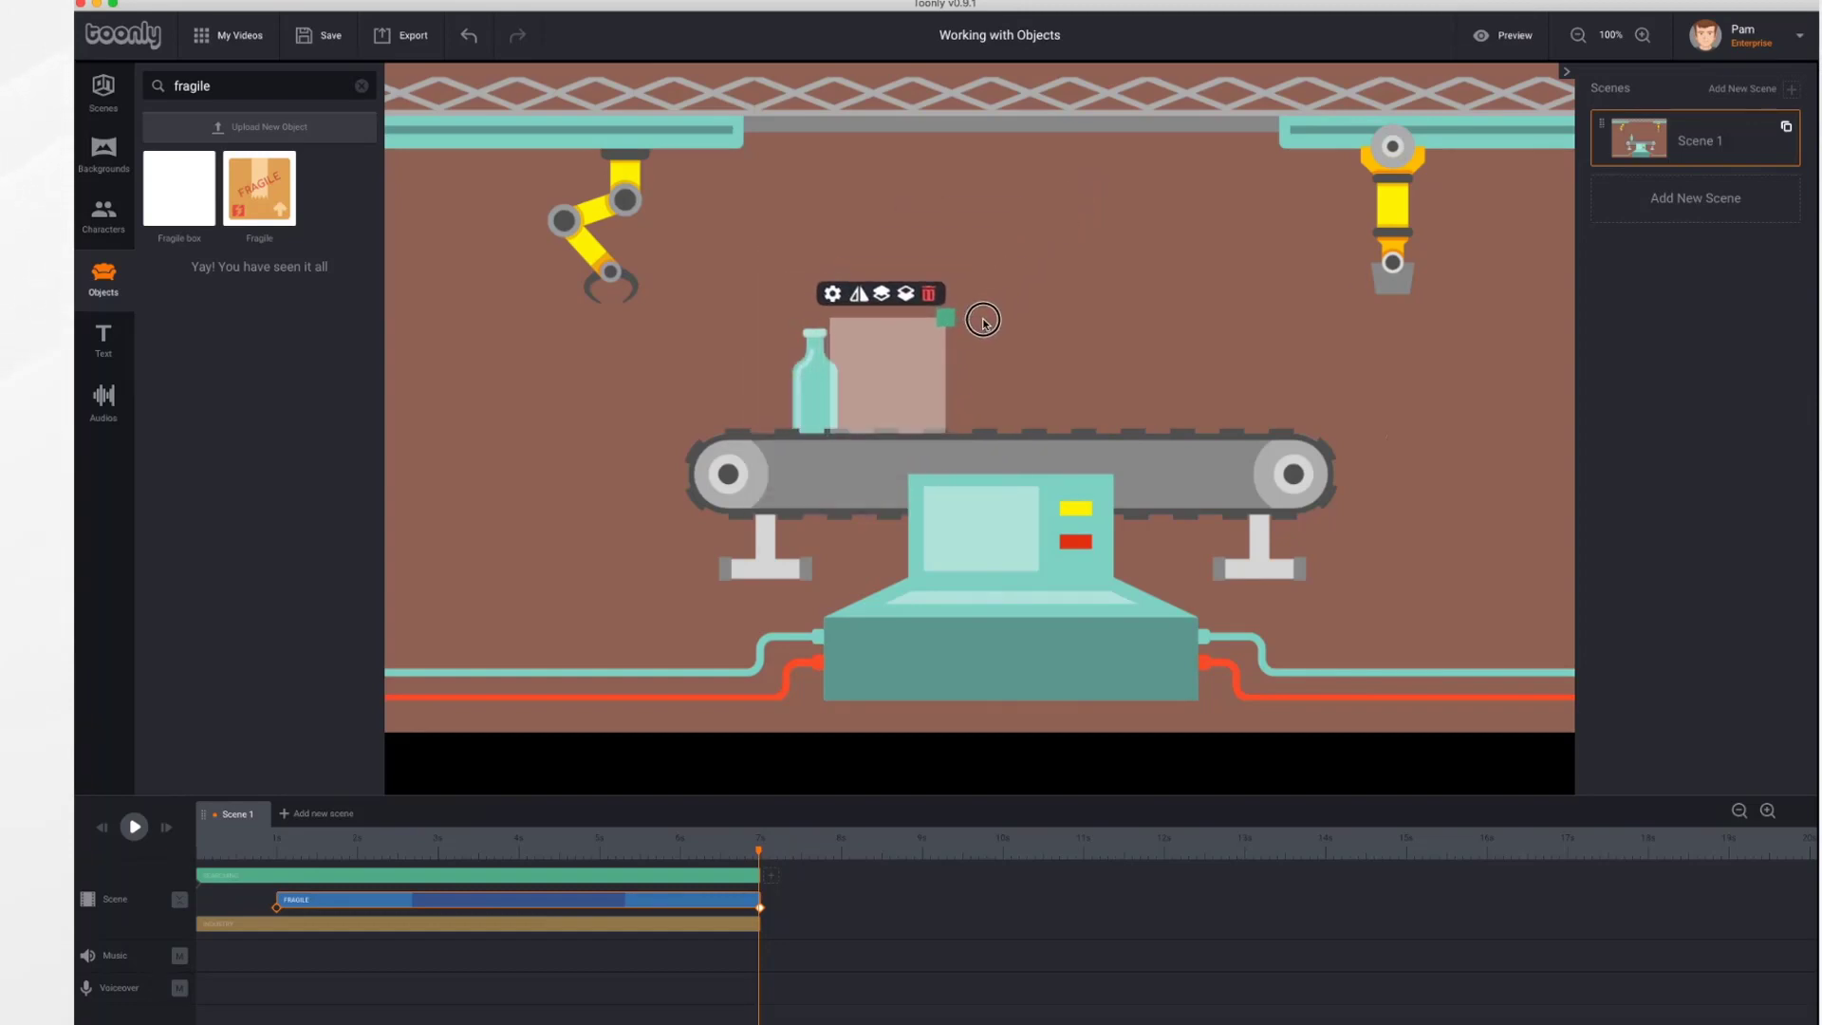
pyautogui.moveTo(905, 384); pyautogui.dragTo(1216, 381)
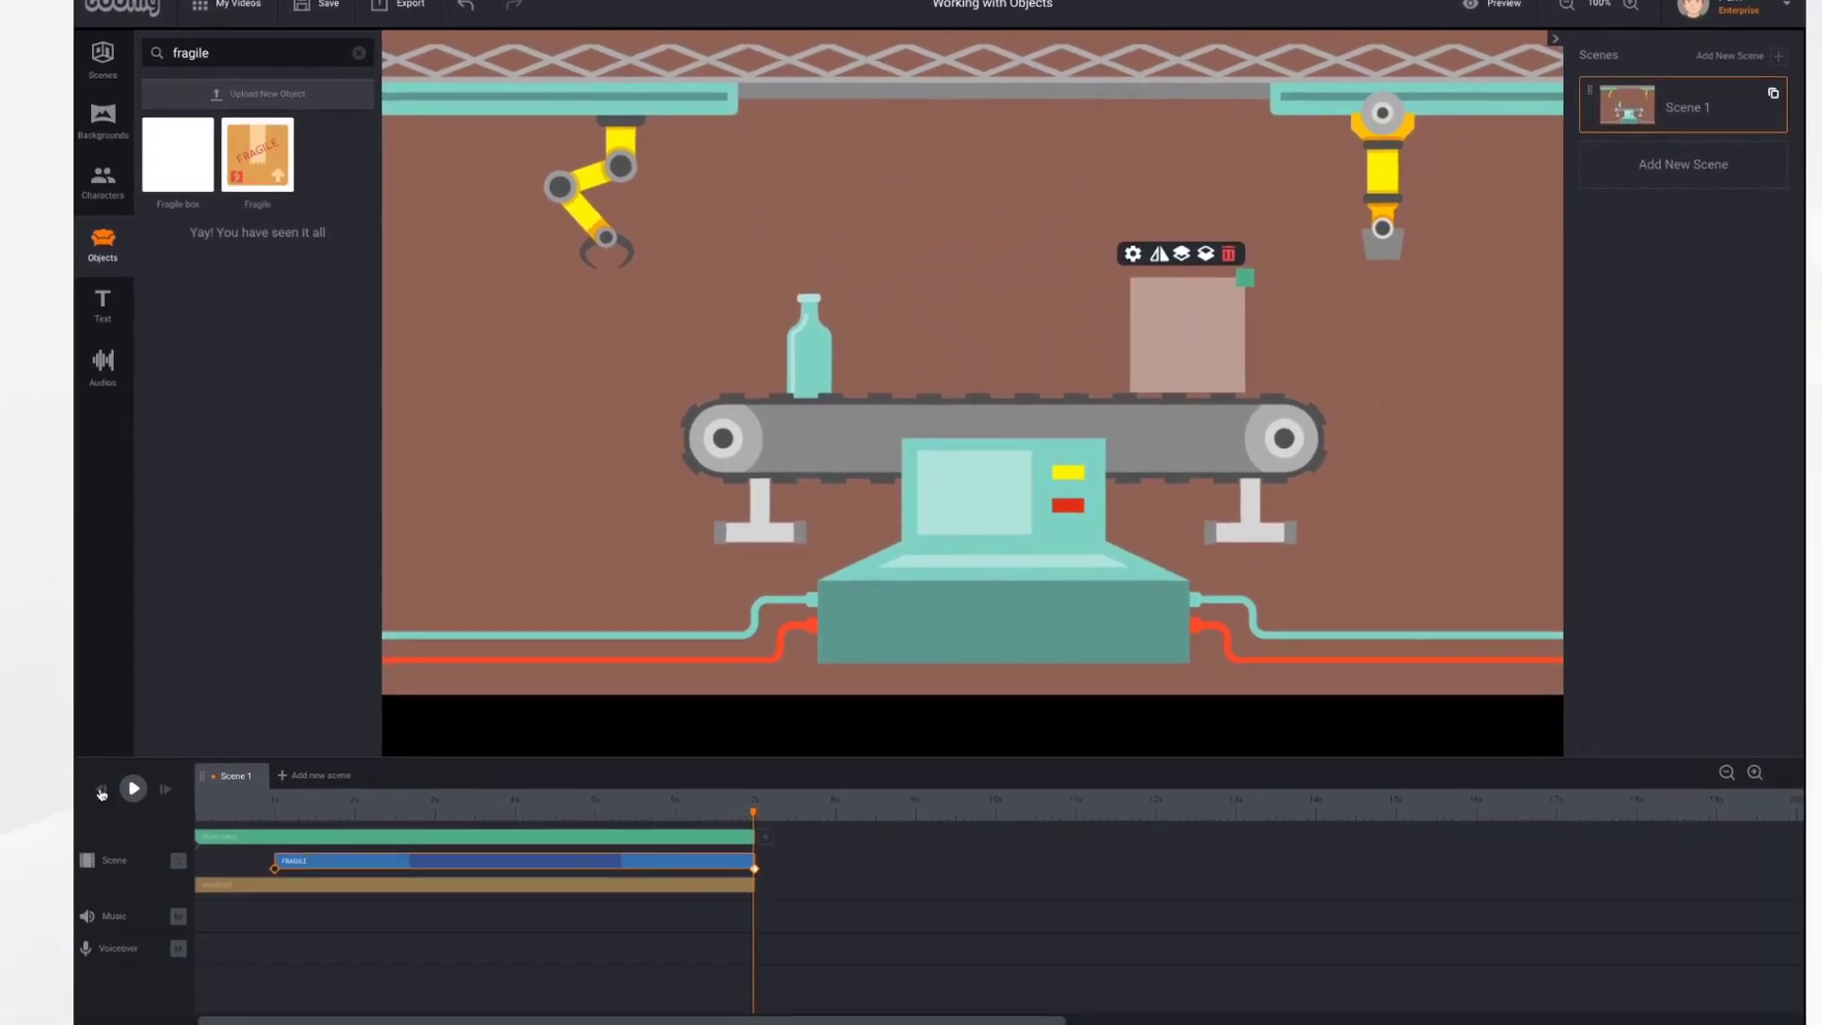
pyautogui.click(102, 790)
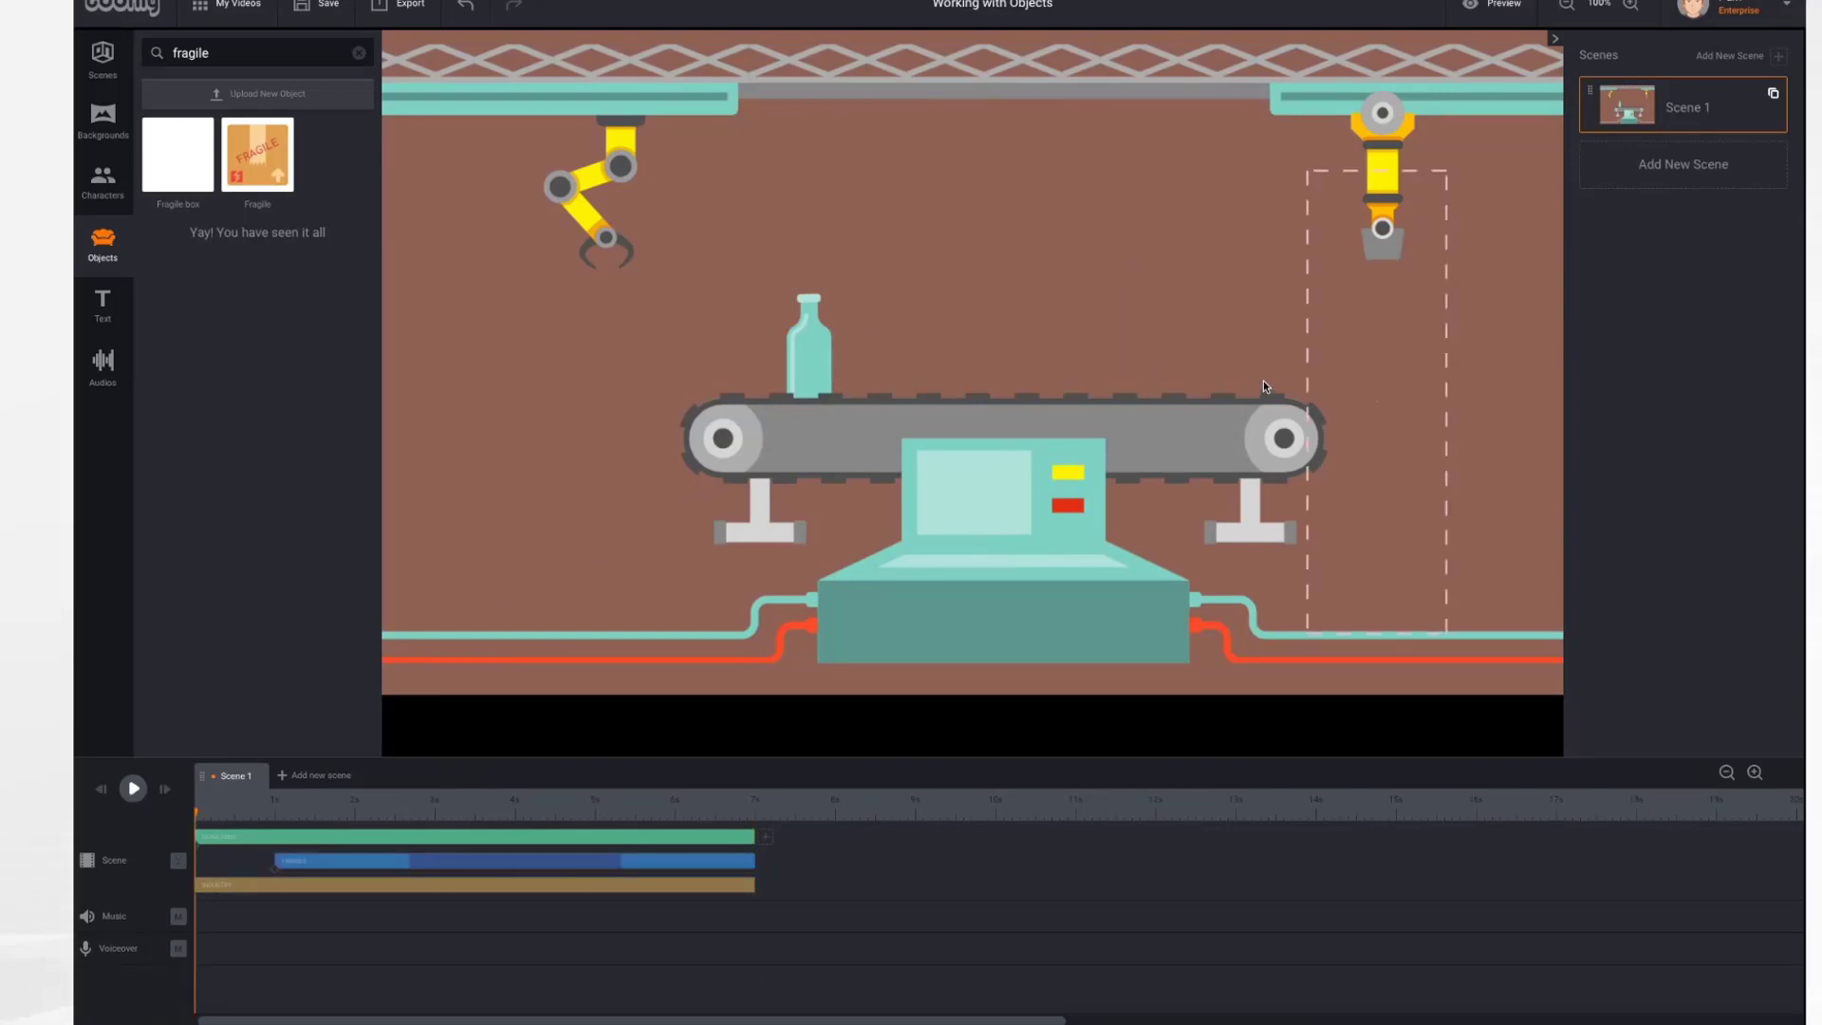
pyautogui.click(134, 789)
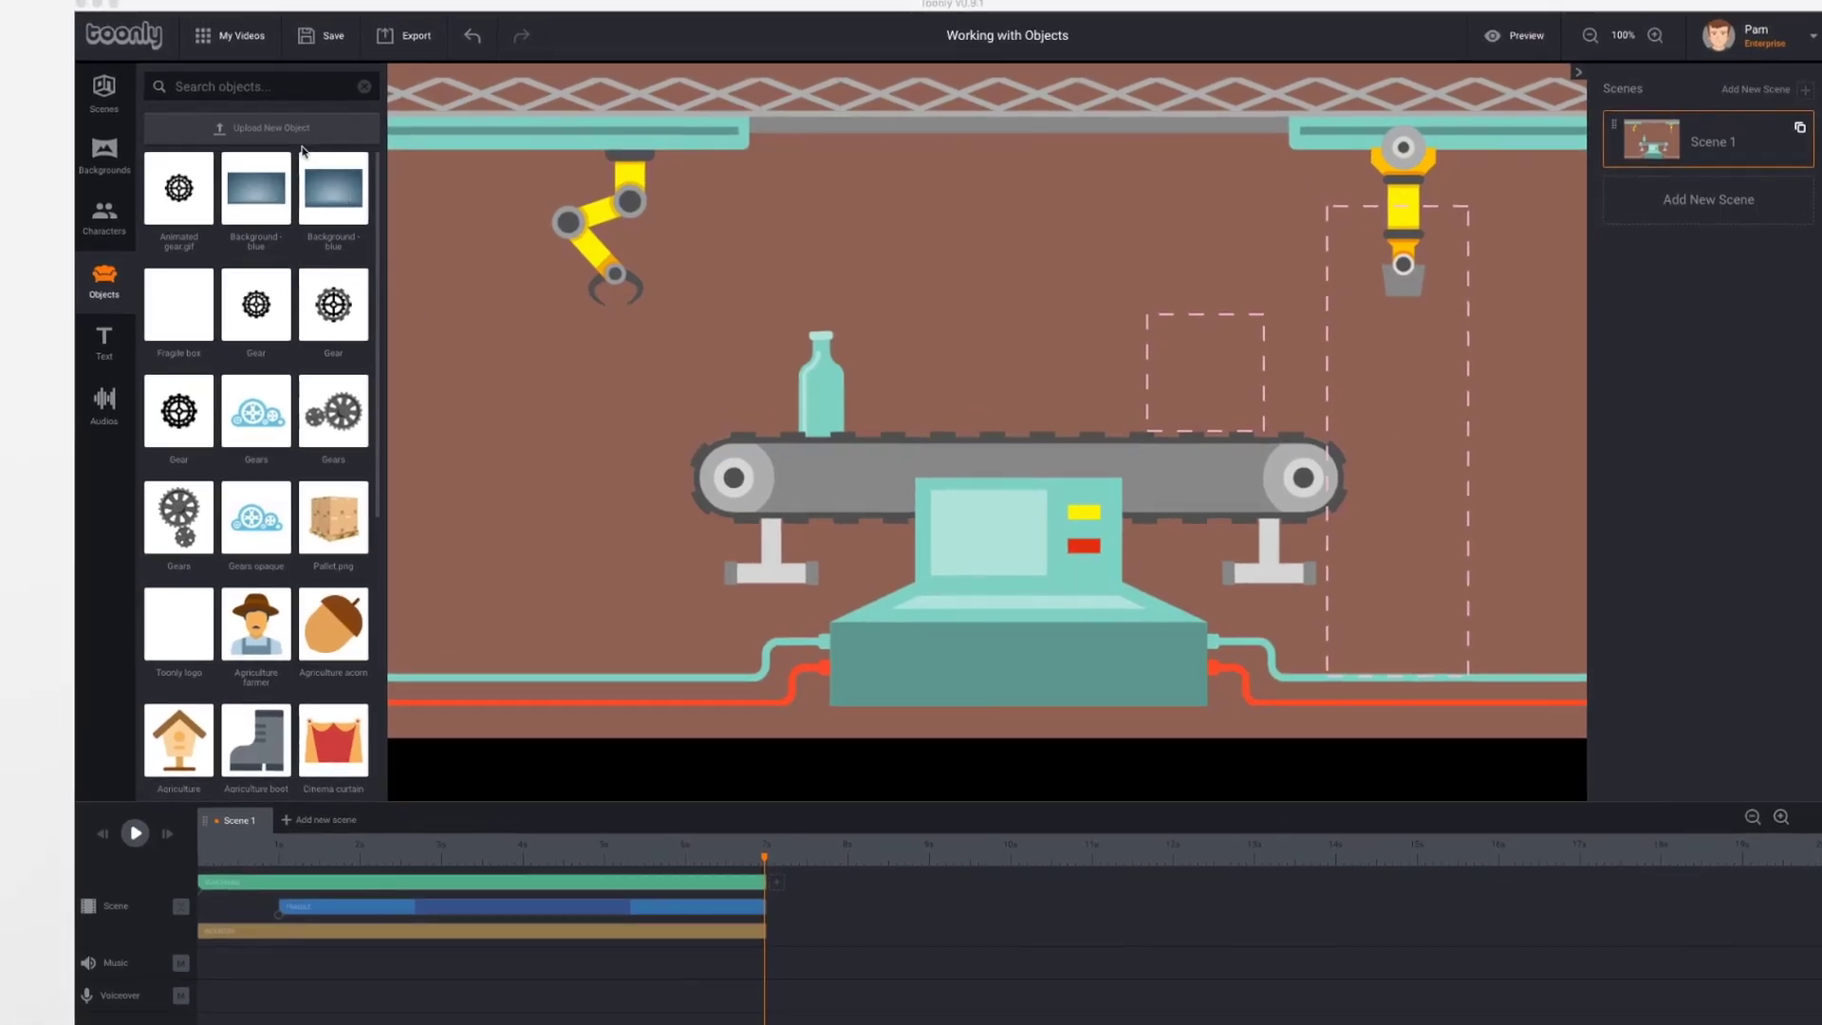
# - Upload Pallet.png from the Desktop as a new object, keeping its file name
pyautogui.click(275, 132)
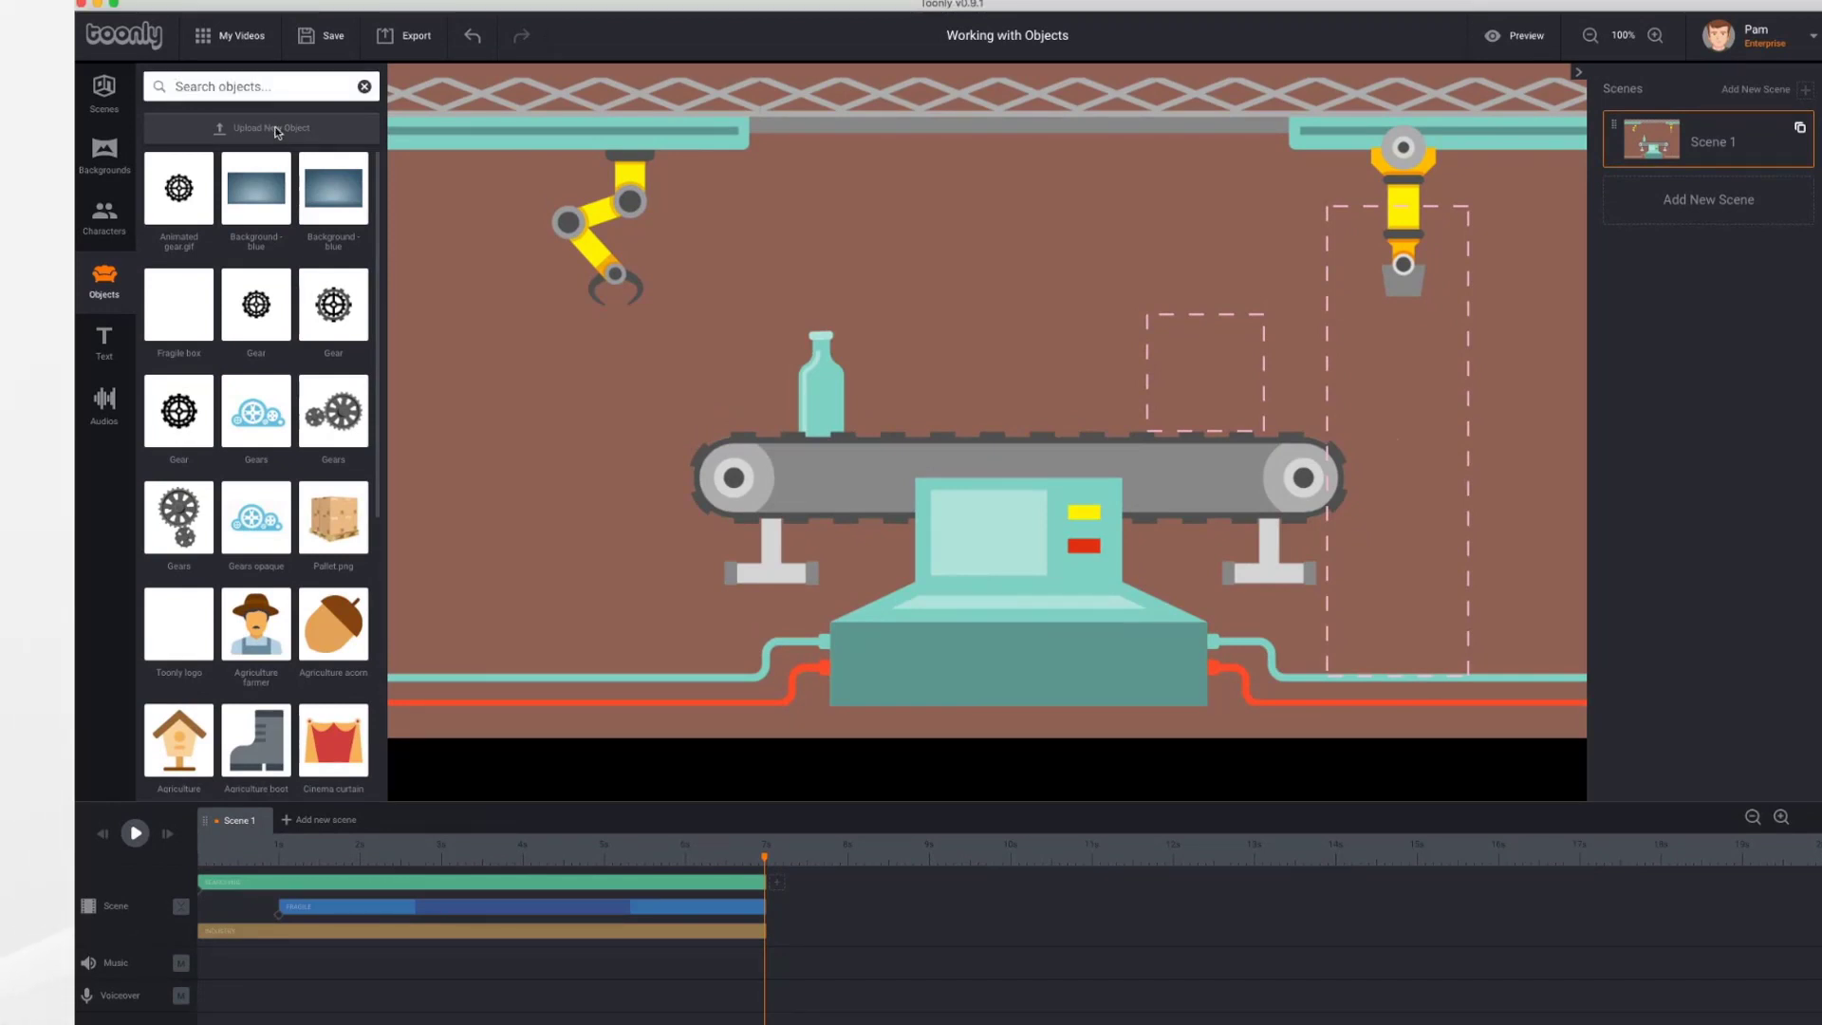
pyautogui.click(275, 132)
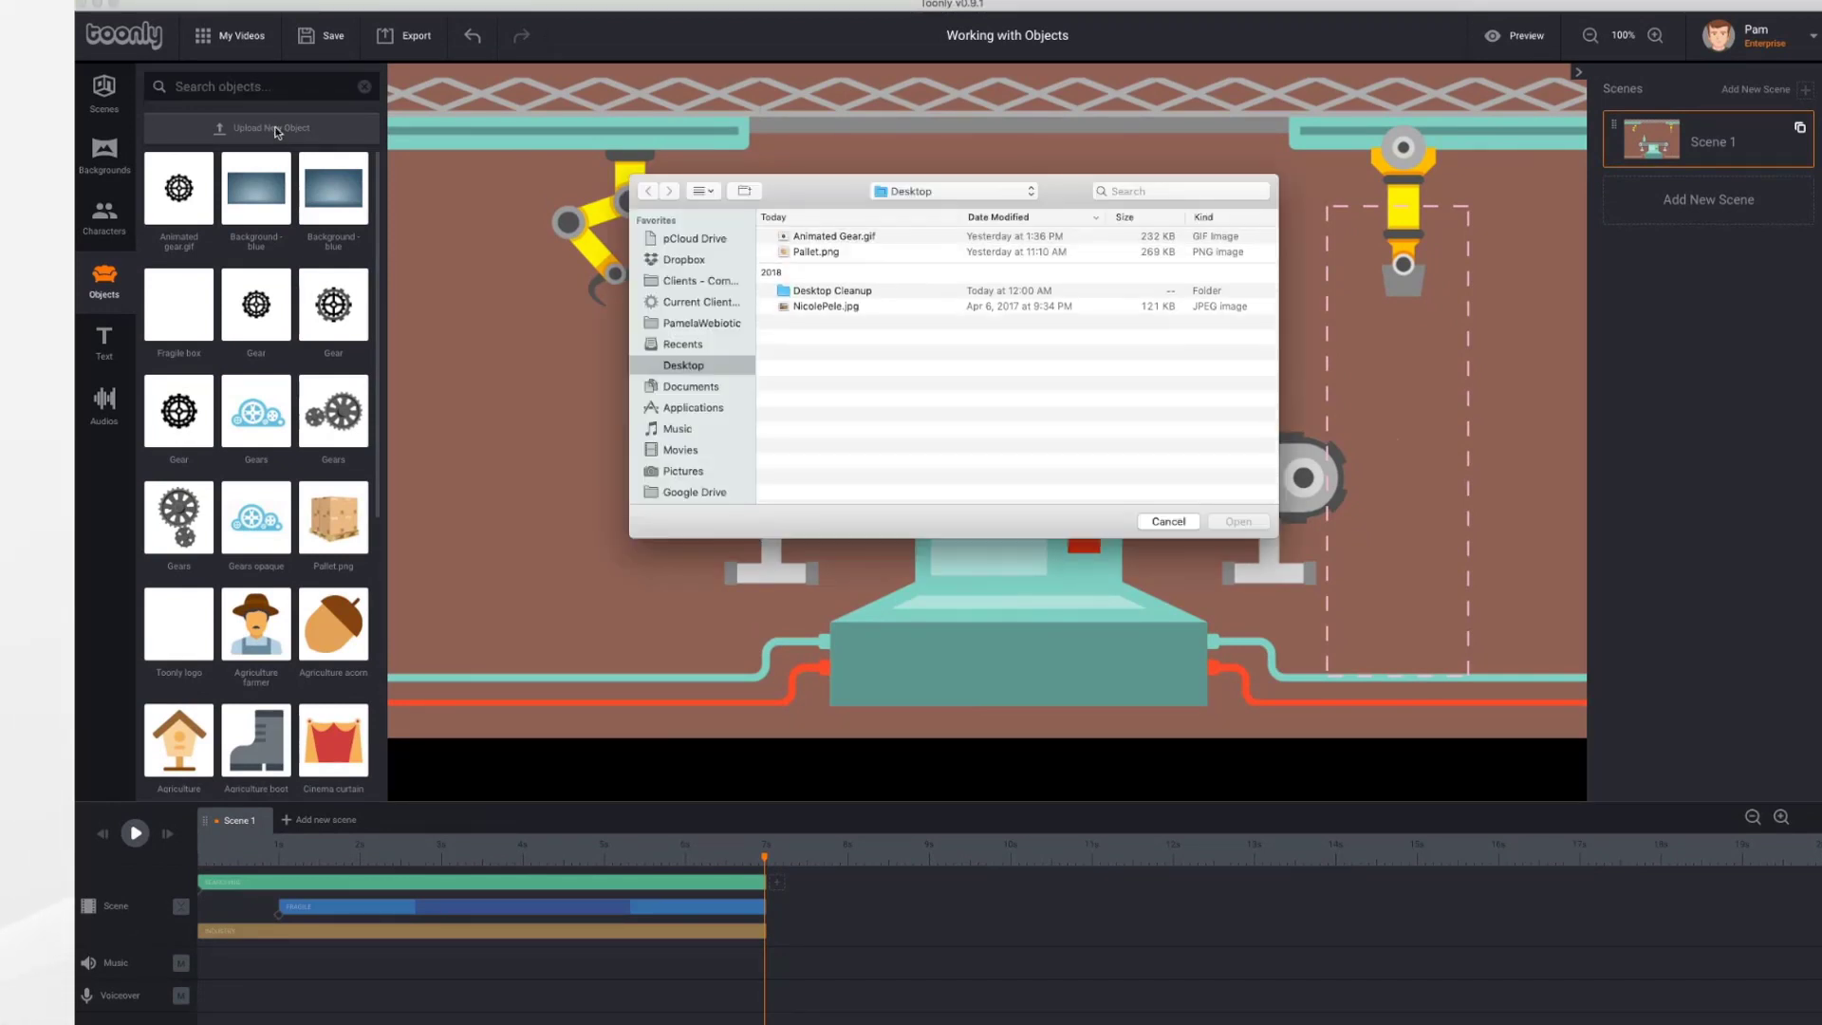
pyautogui.click(822, 253)
pyautogui.click(1244, 522)
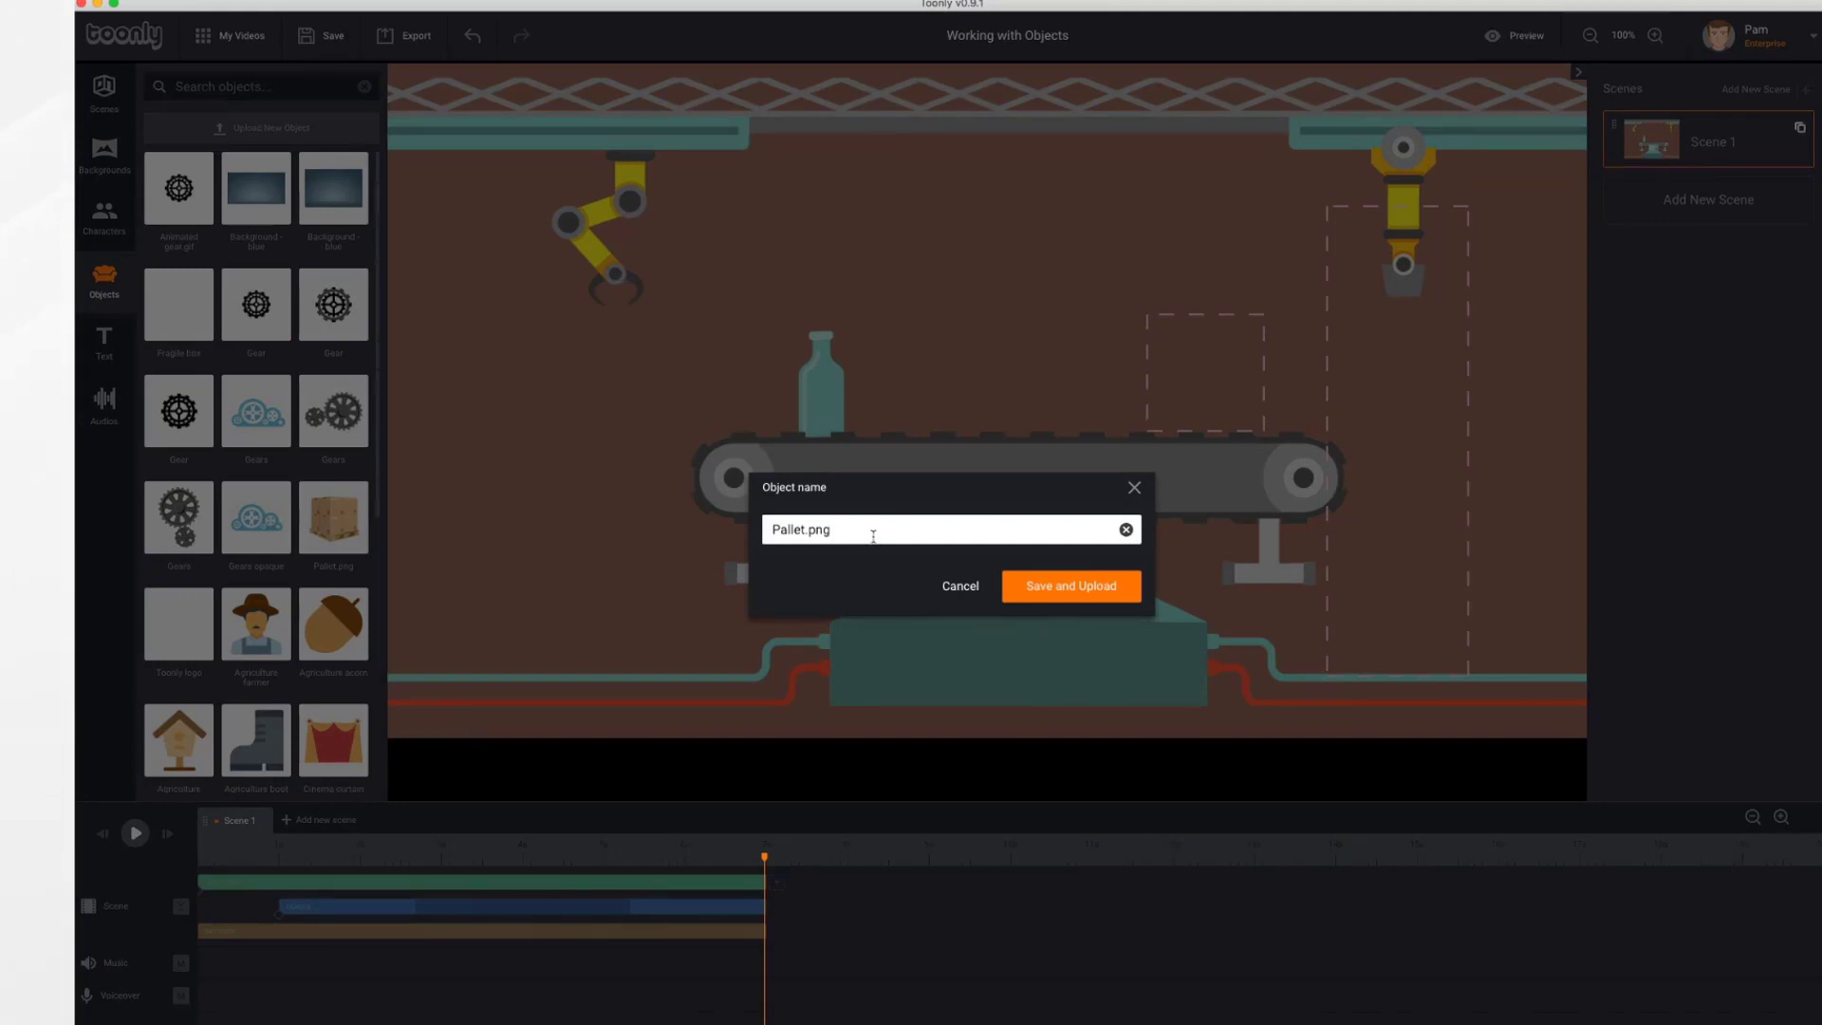
pyautogui.click(1078, 589)
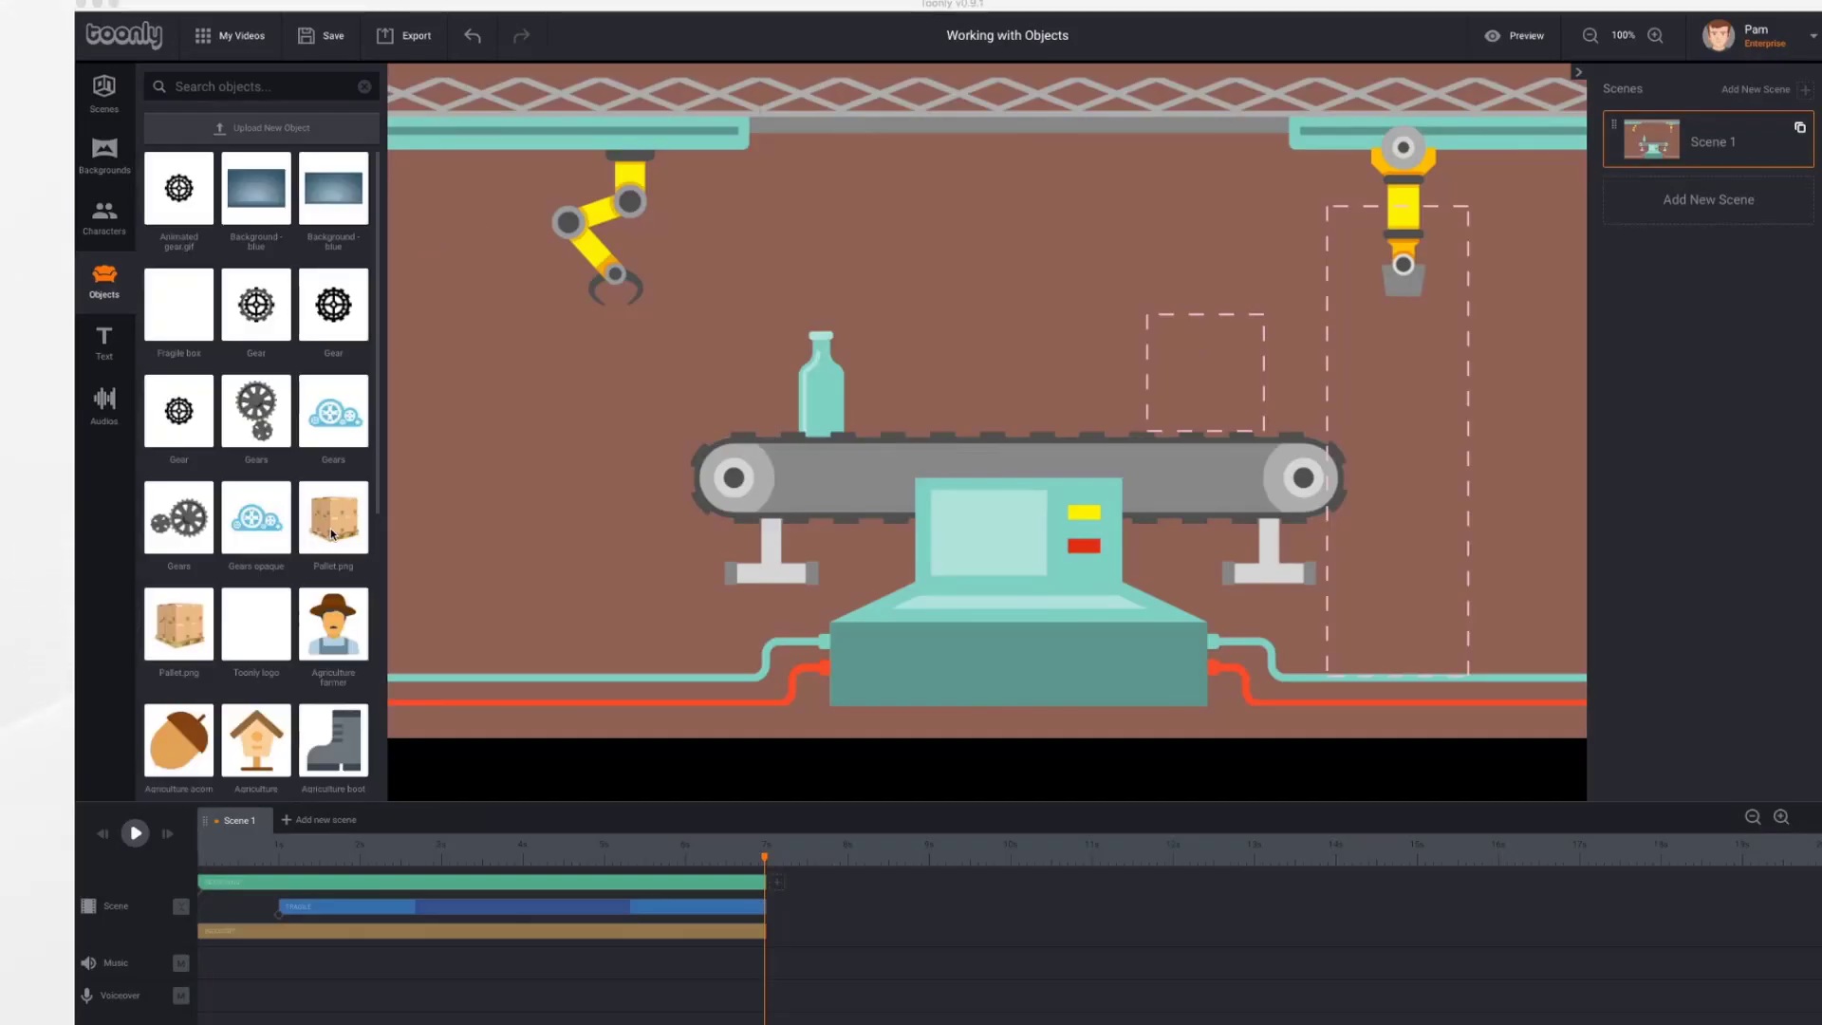
# - Place the pallet object on the left of the stage at 0 s and extend its clip to 7 s
pyautogui.click(765, 862)
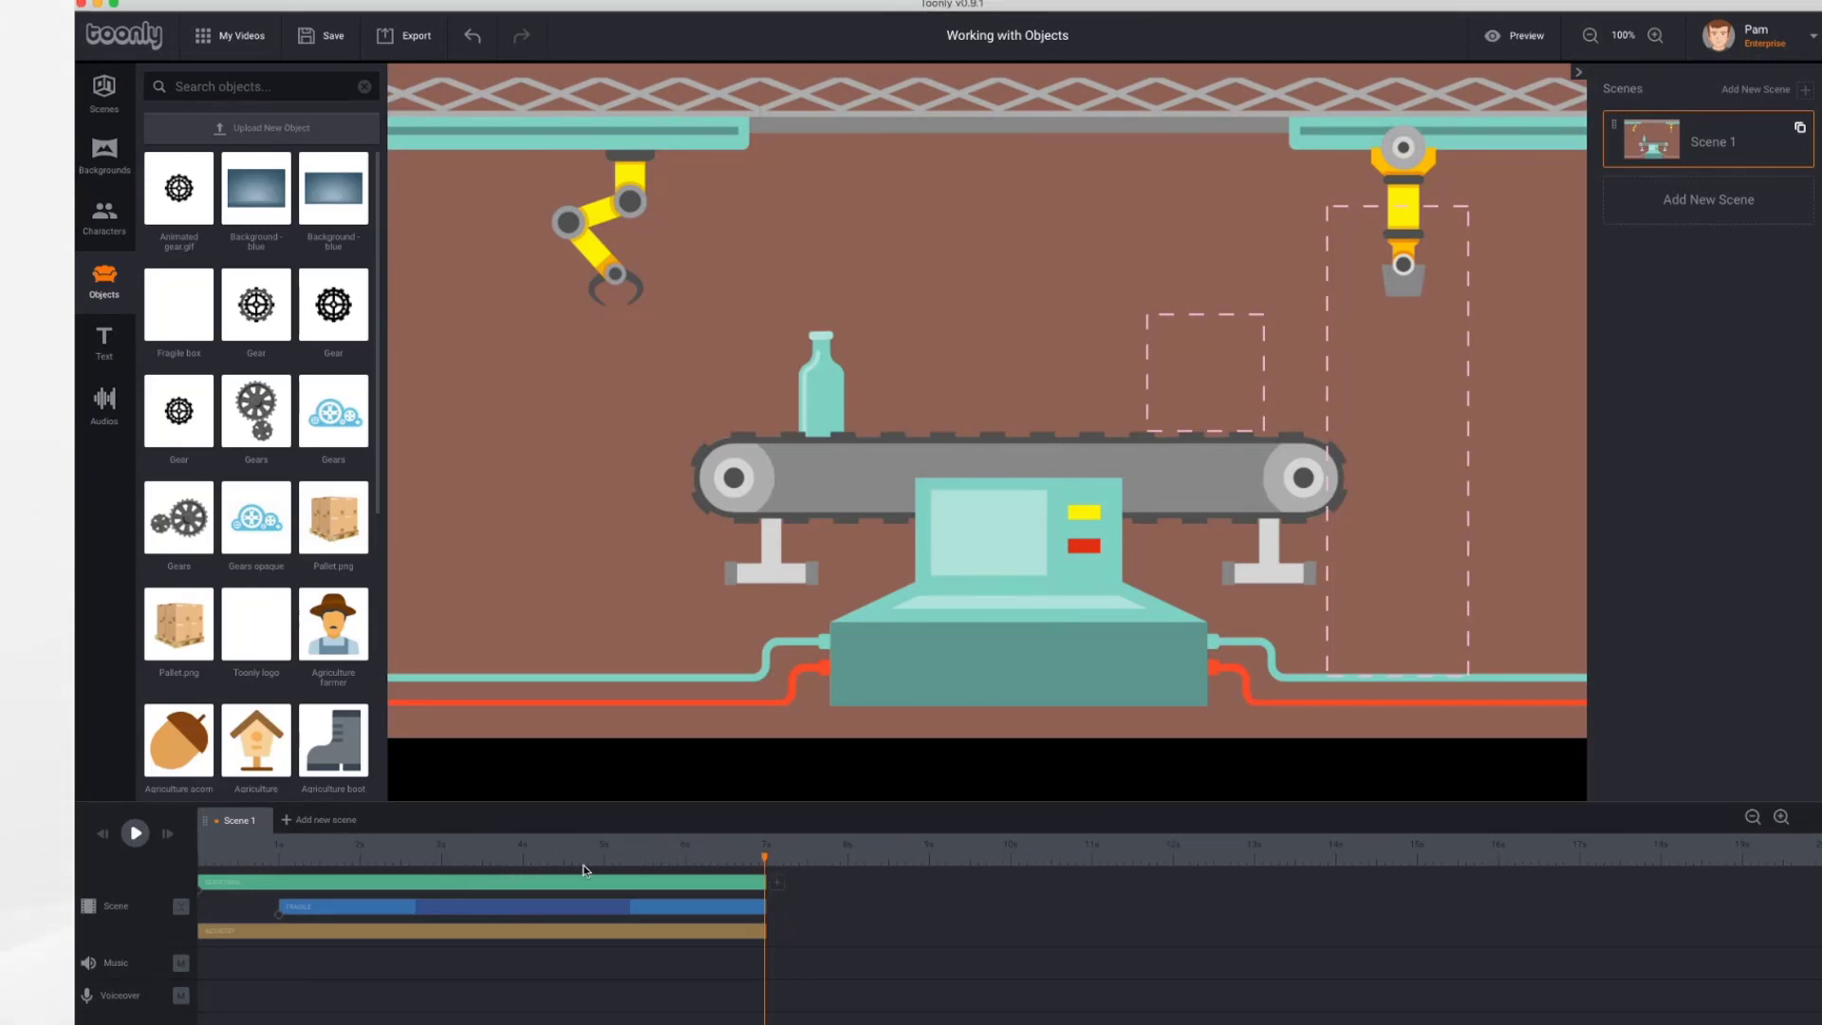
pyautogui.moveTo(765, 861); pyautogui.dragTo(201, 860)
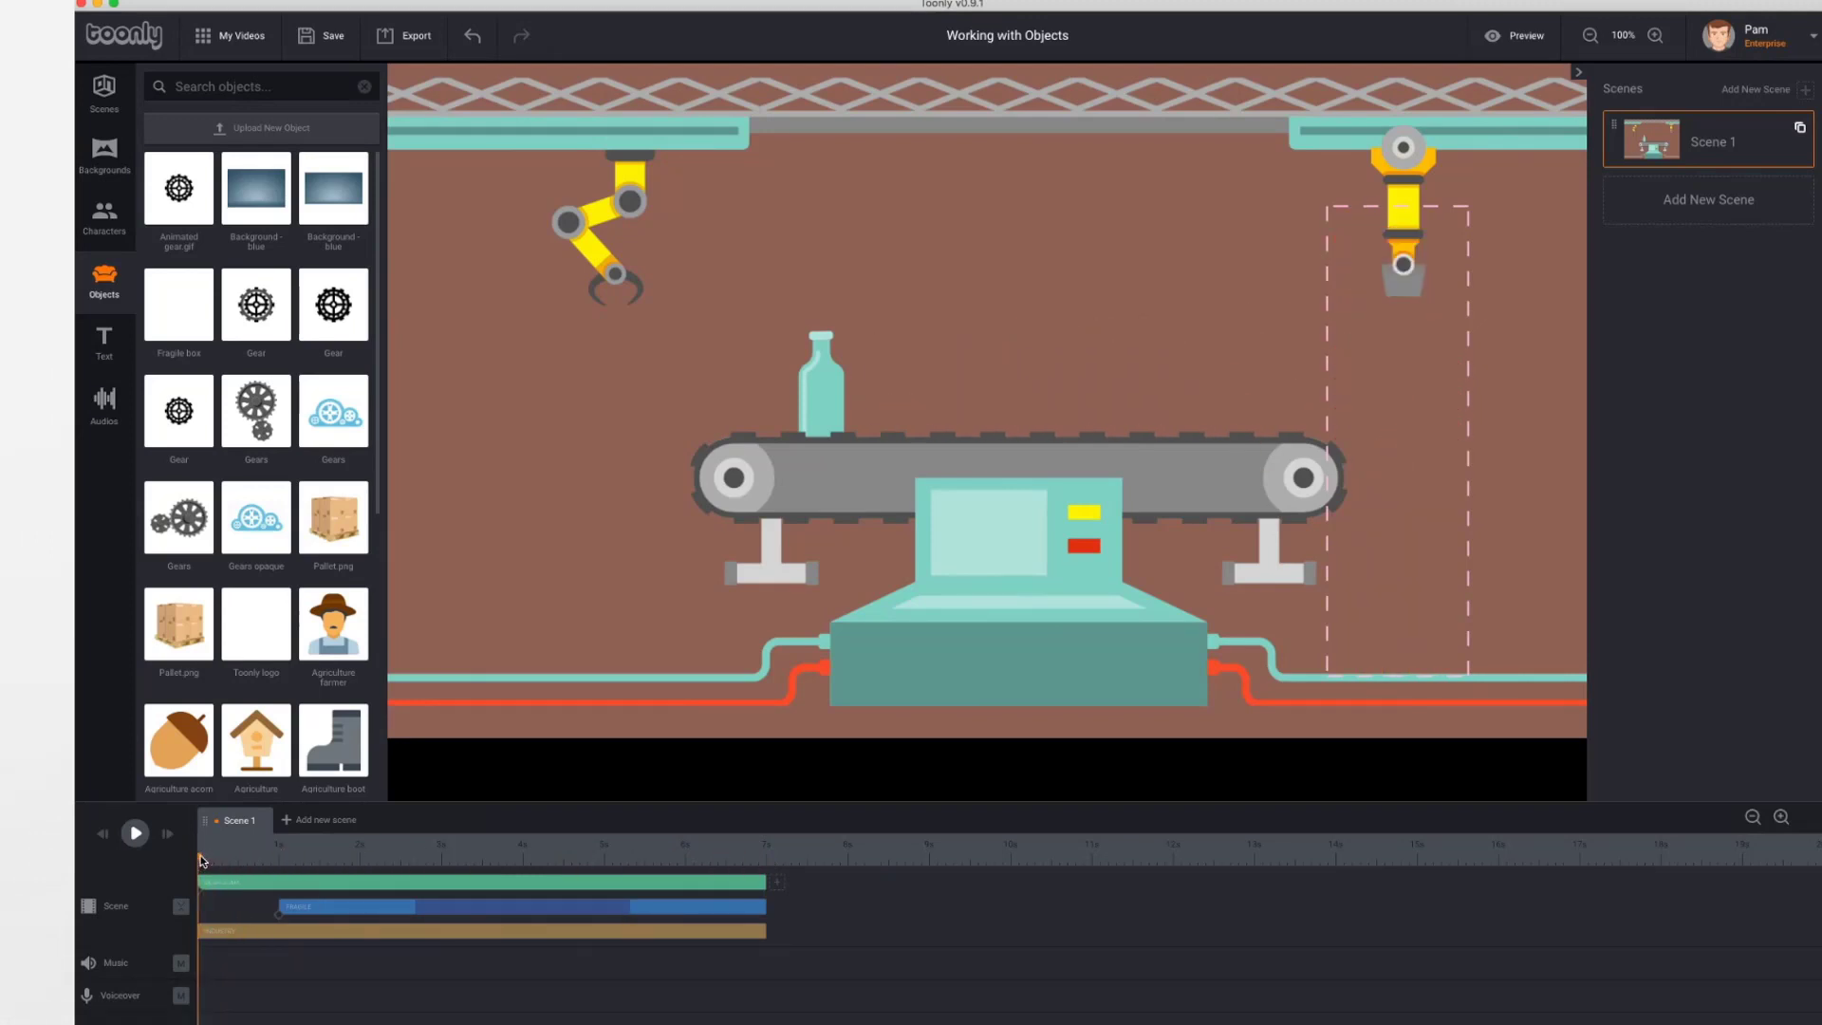
pyautogui.moveTo(337, 516); pyautogui.dragTo(521, 473)
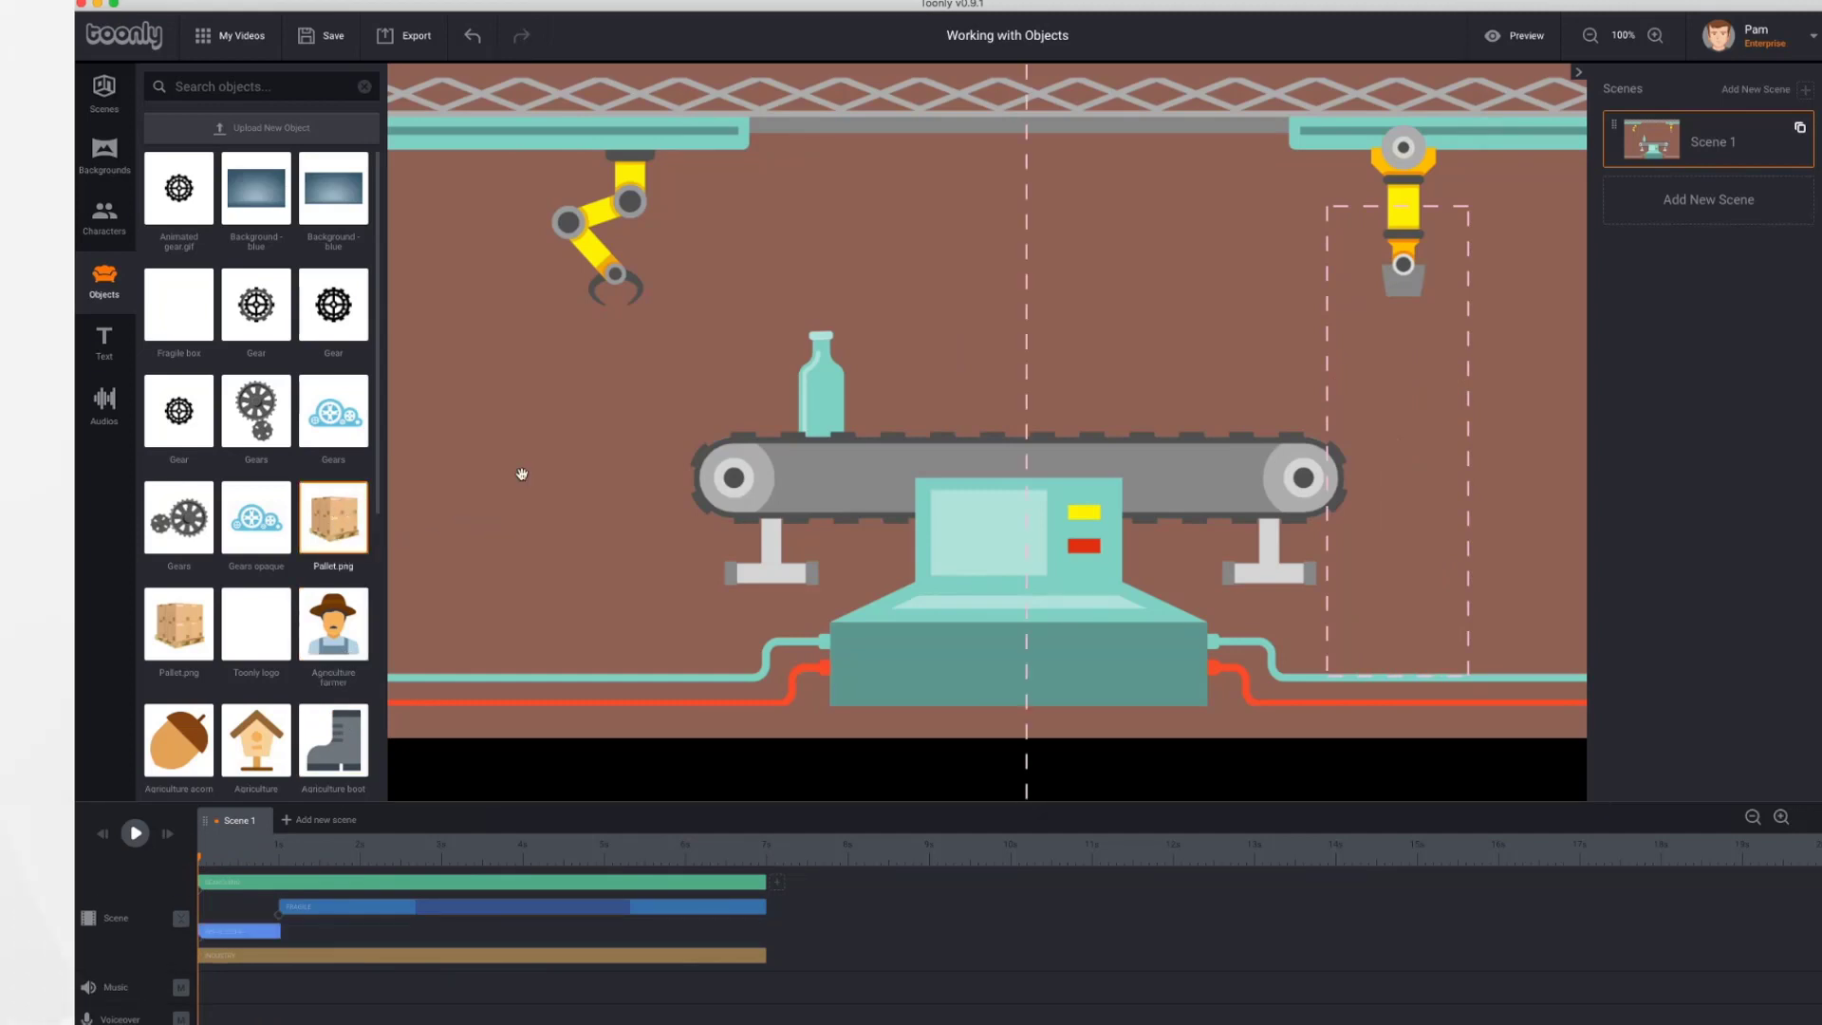
pyautogui.click(263, 932)
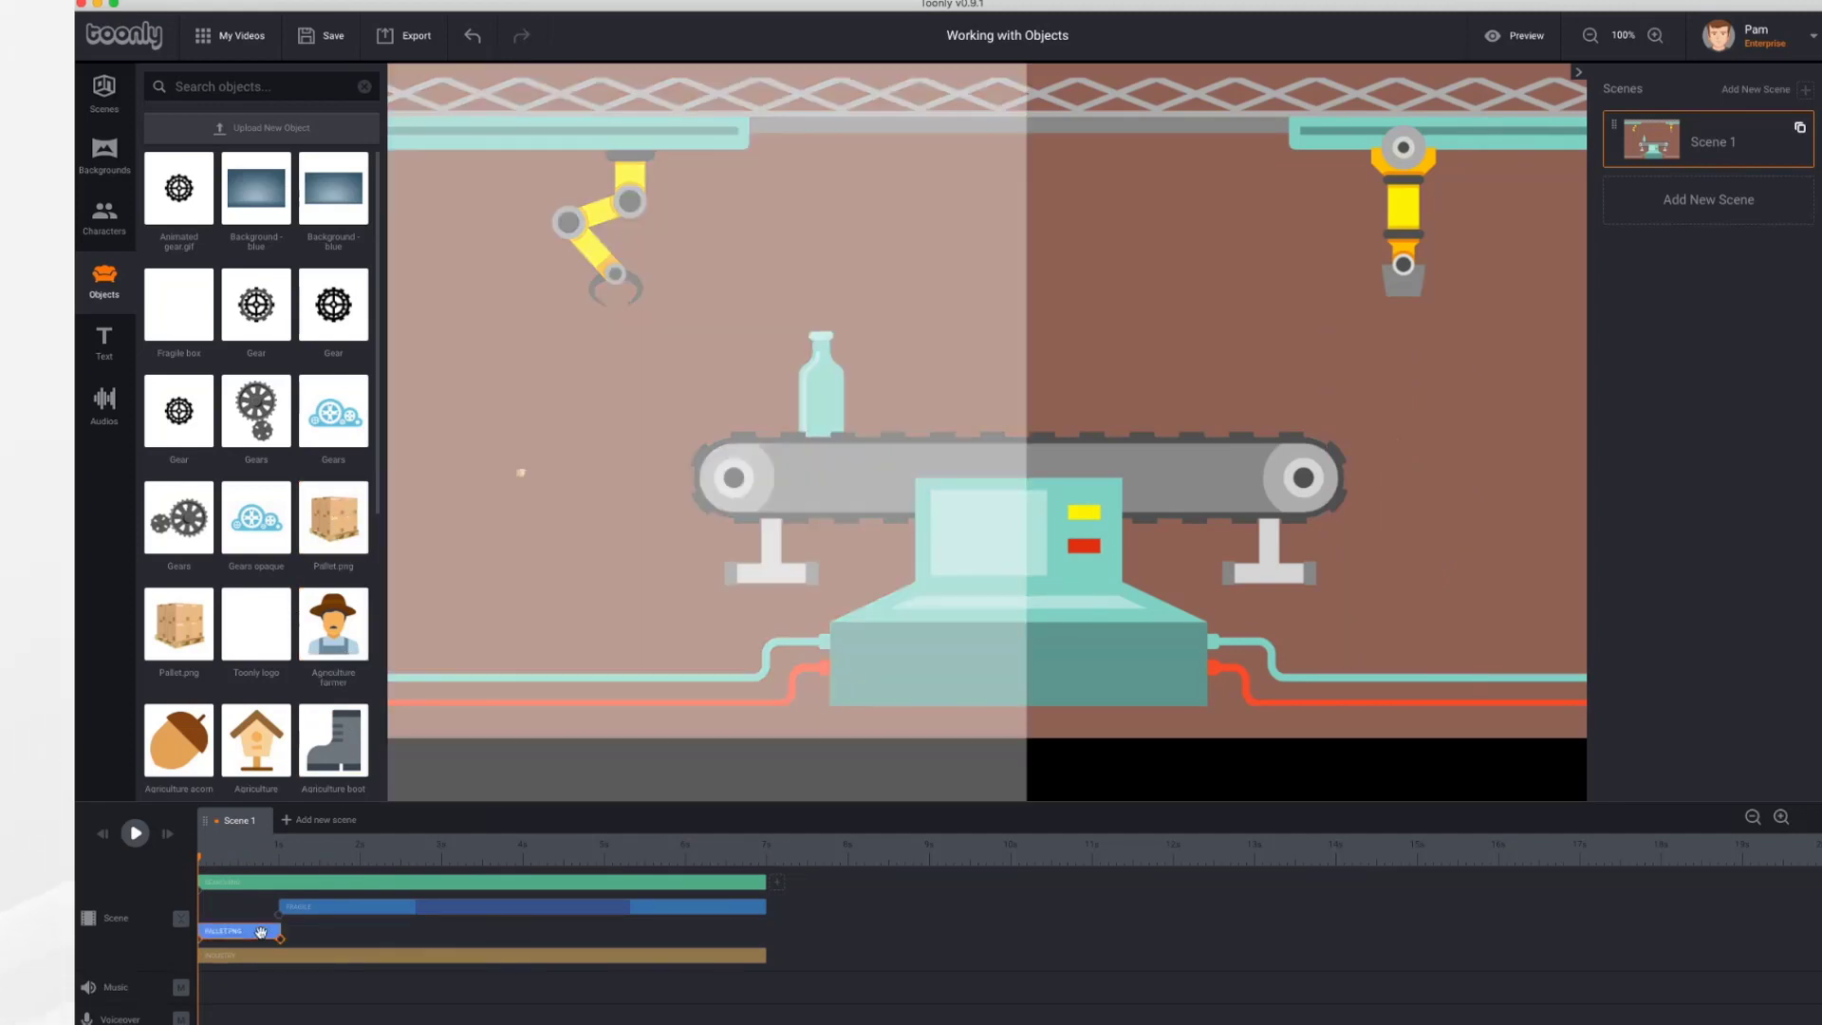
pyautogui.moveTo(279, 936); pyautogui.dragTo(769, 947)
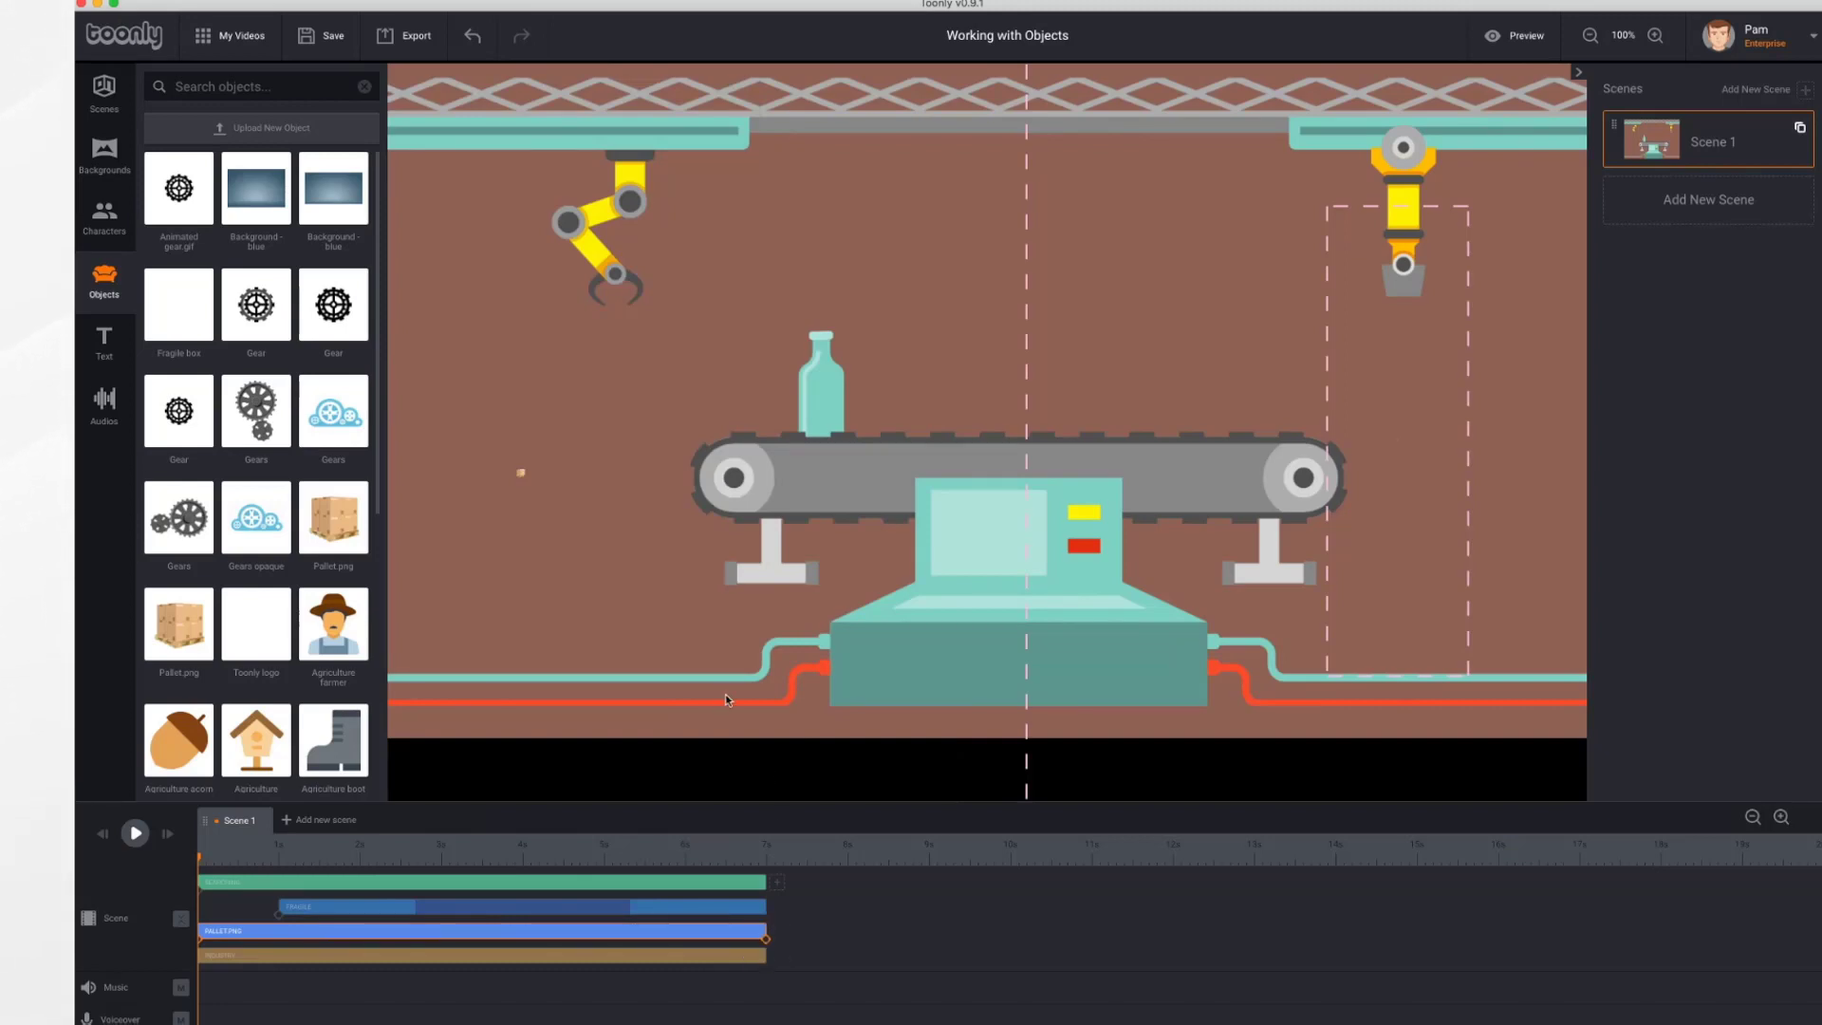
# - Pause the scene at about 3.5 s, shrink the pallet onto the floor left of the conveyor, and replay from the start
pyautogui.click(136, 834)
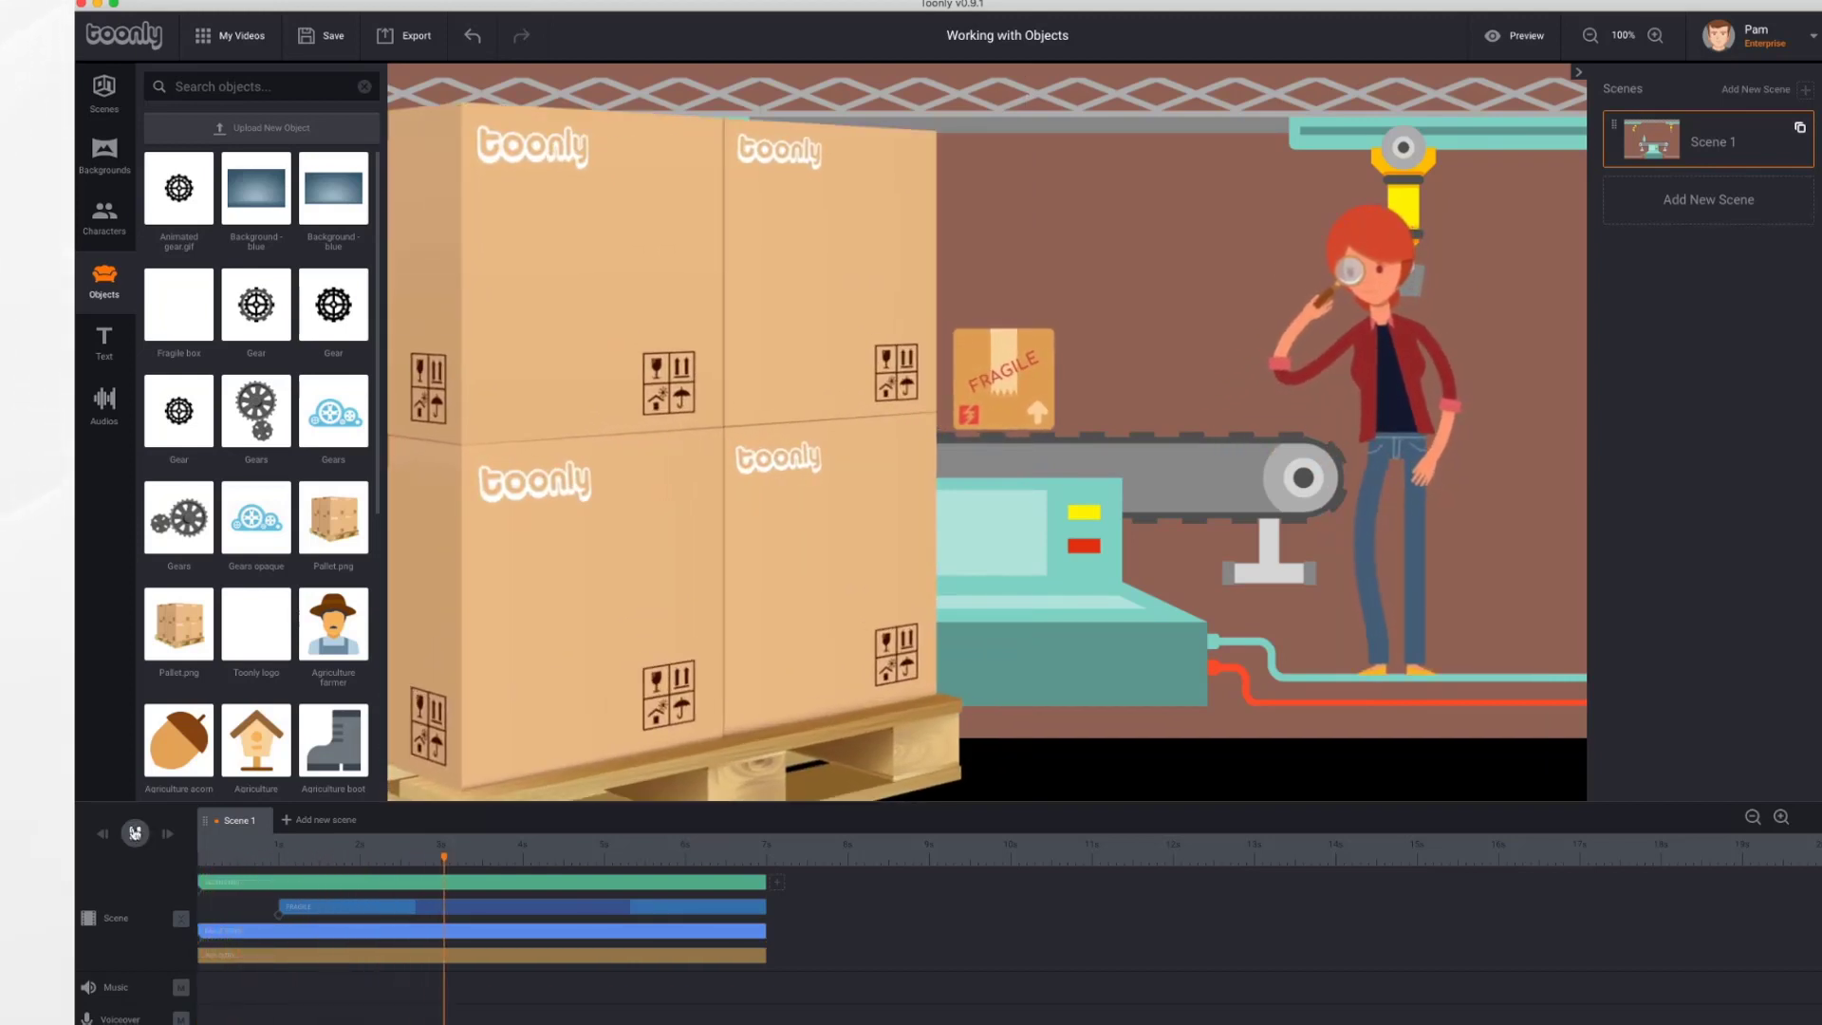
pyautogui.click(135, 833)
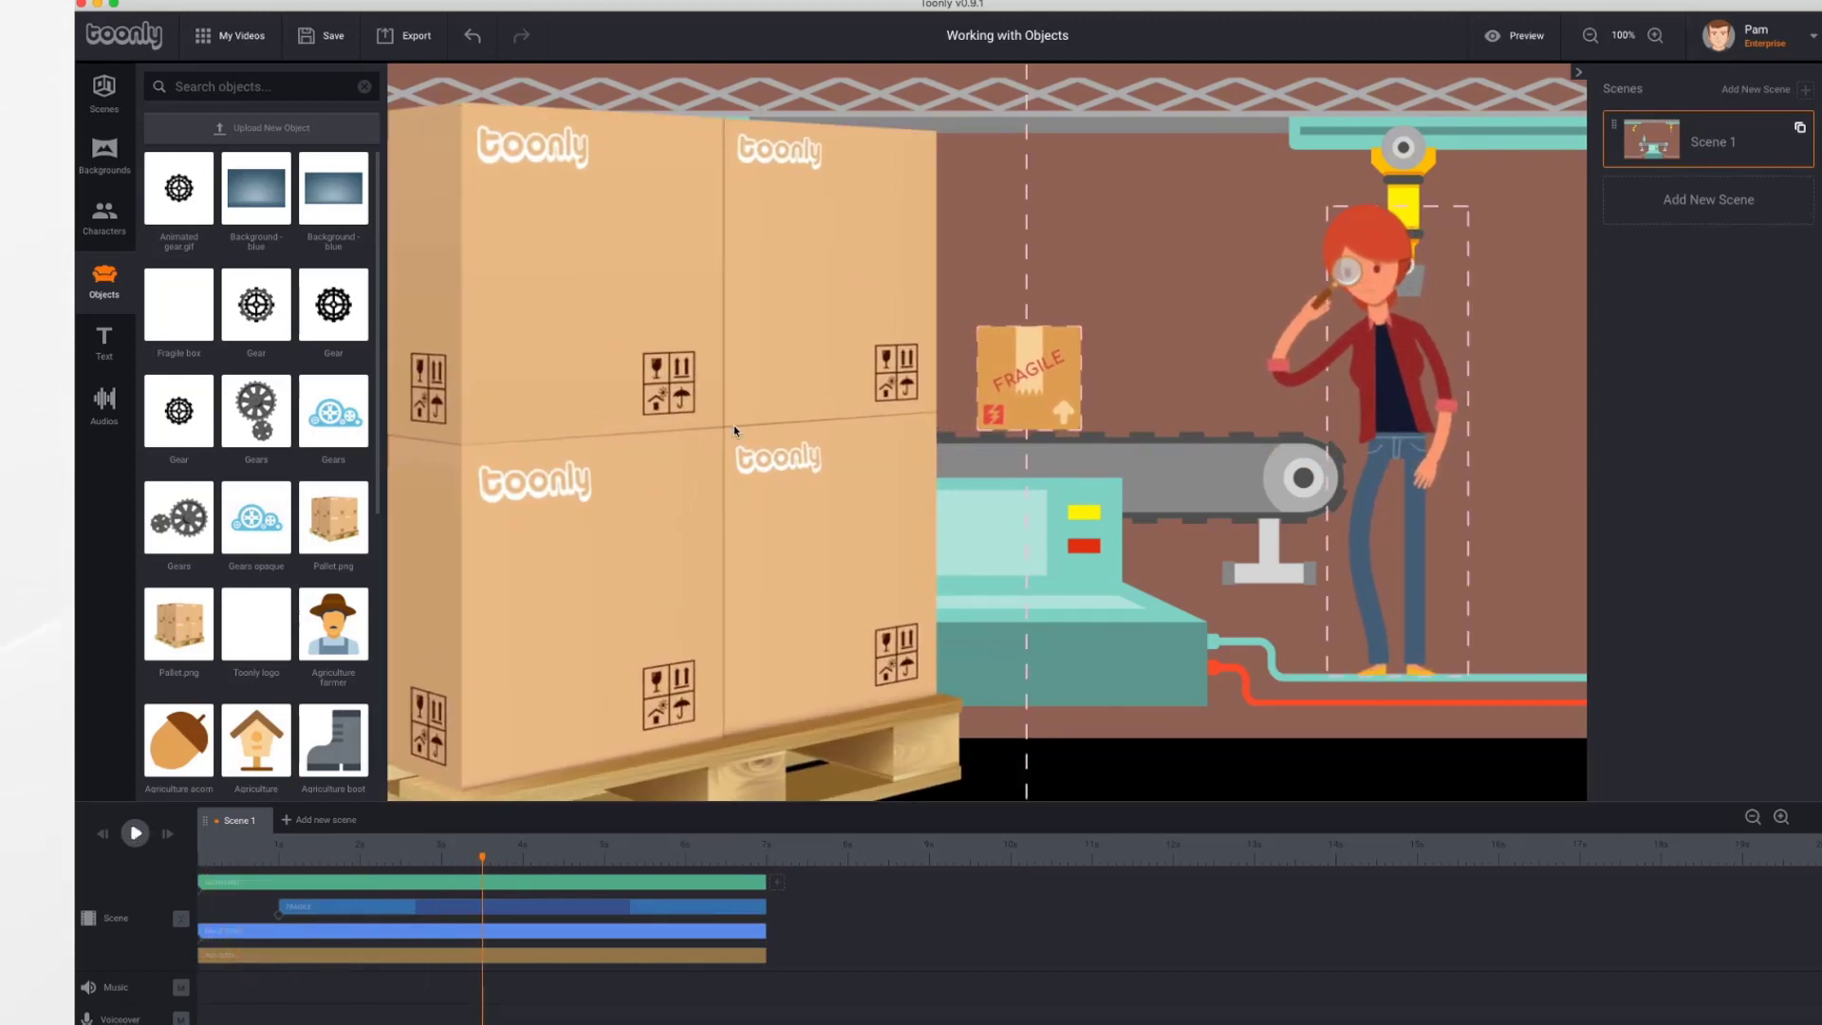
pyautogui.moveTo(733, 425); pyautogui.dragTo(751, 634)
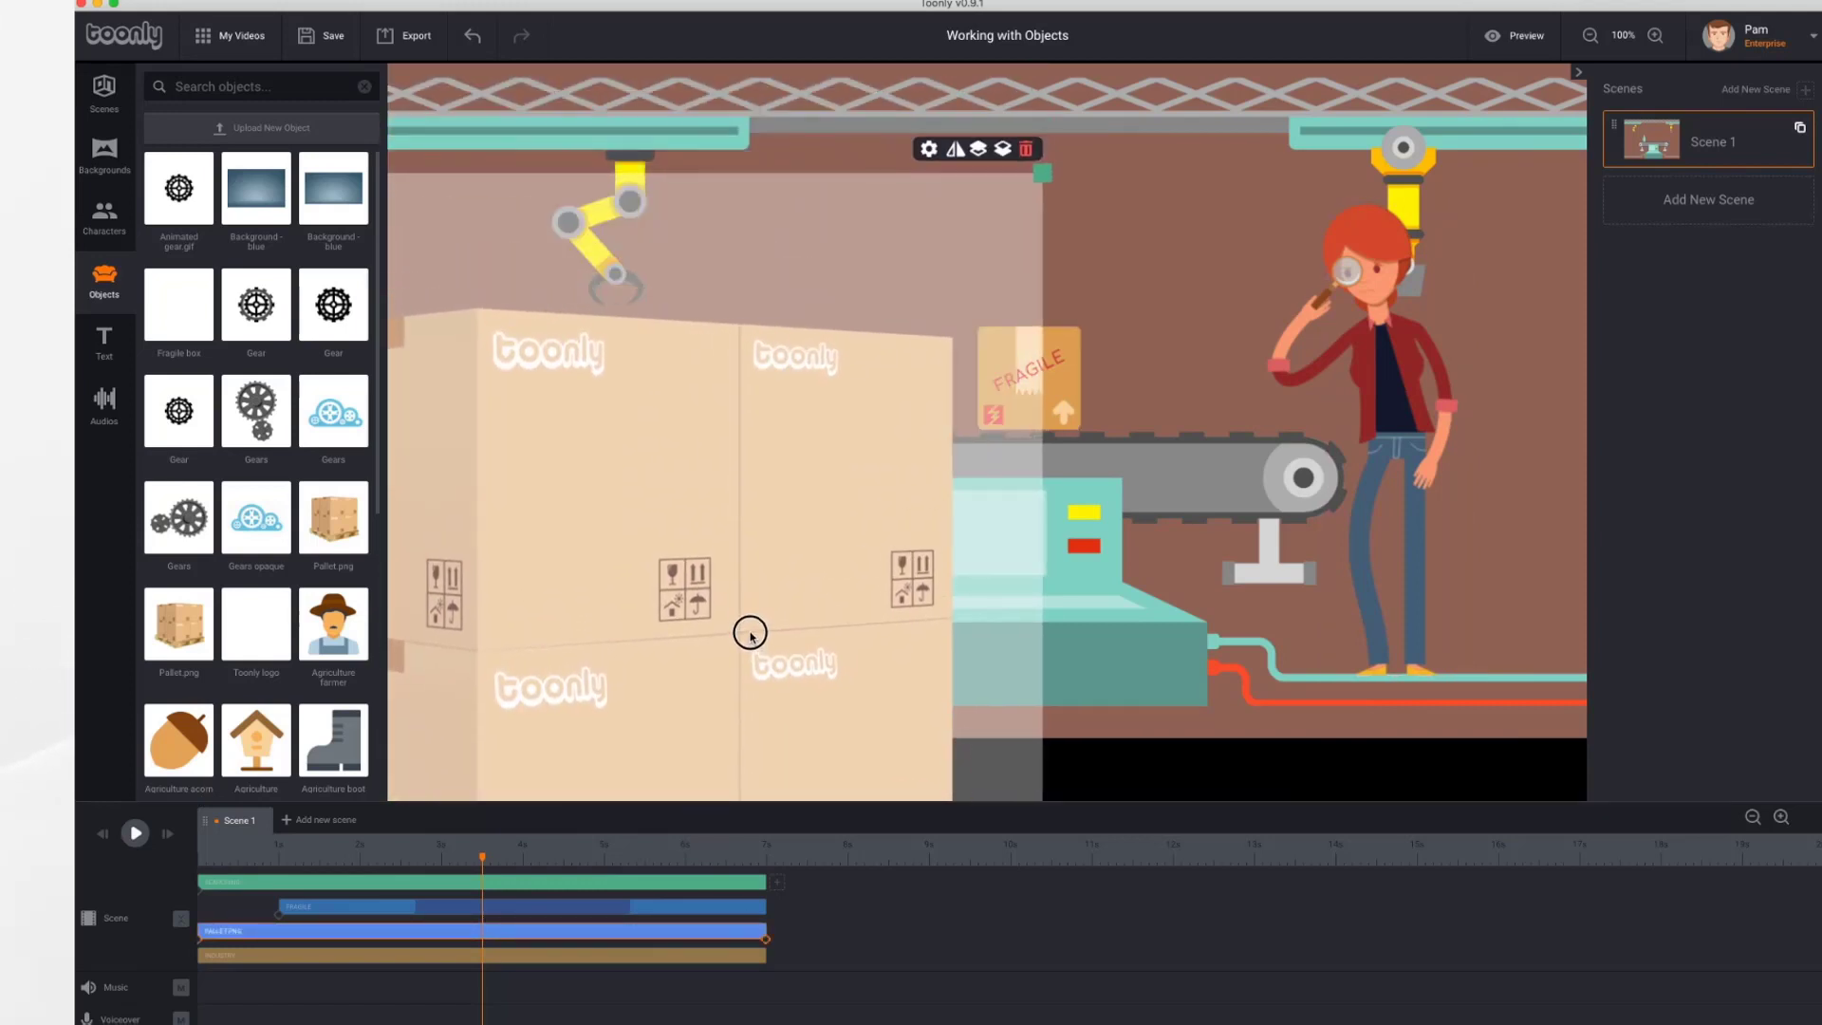
pyautogui.moveTo(1043, 172); pyautogui.dragTo(719, 518)
pyautogui.moveTo(602, 629); pyautogui.dragTo(594, 489)
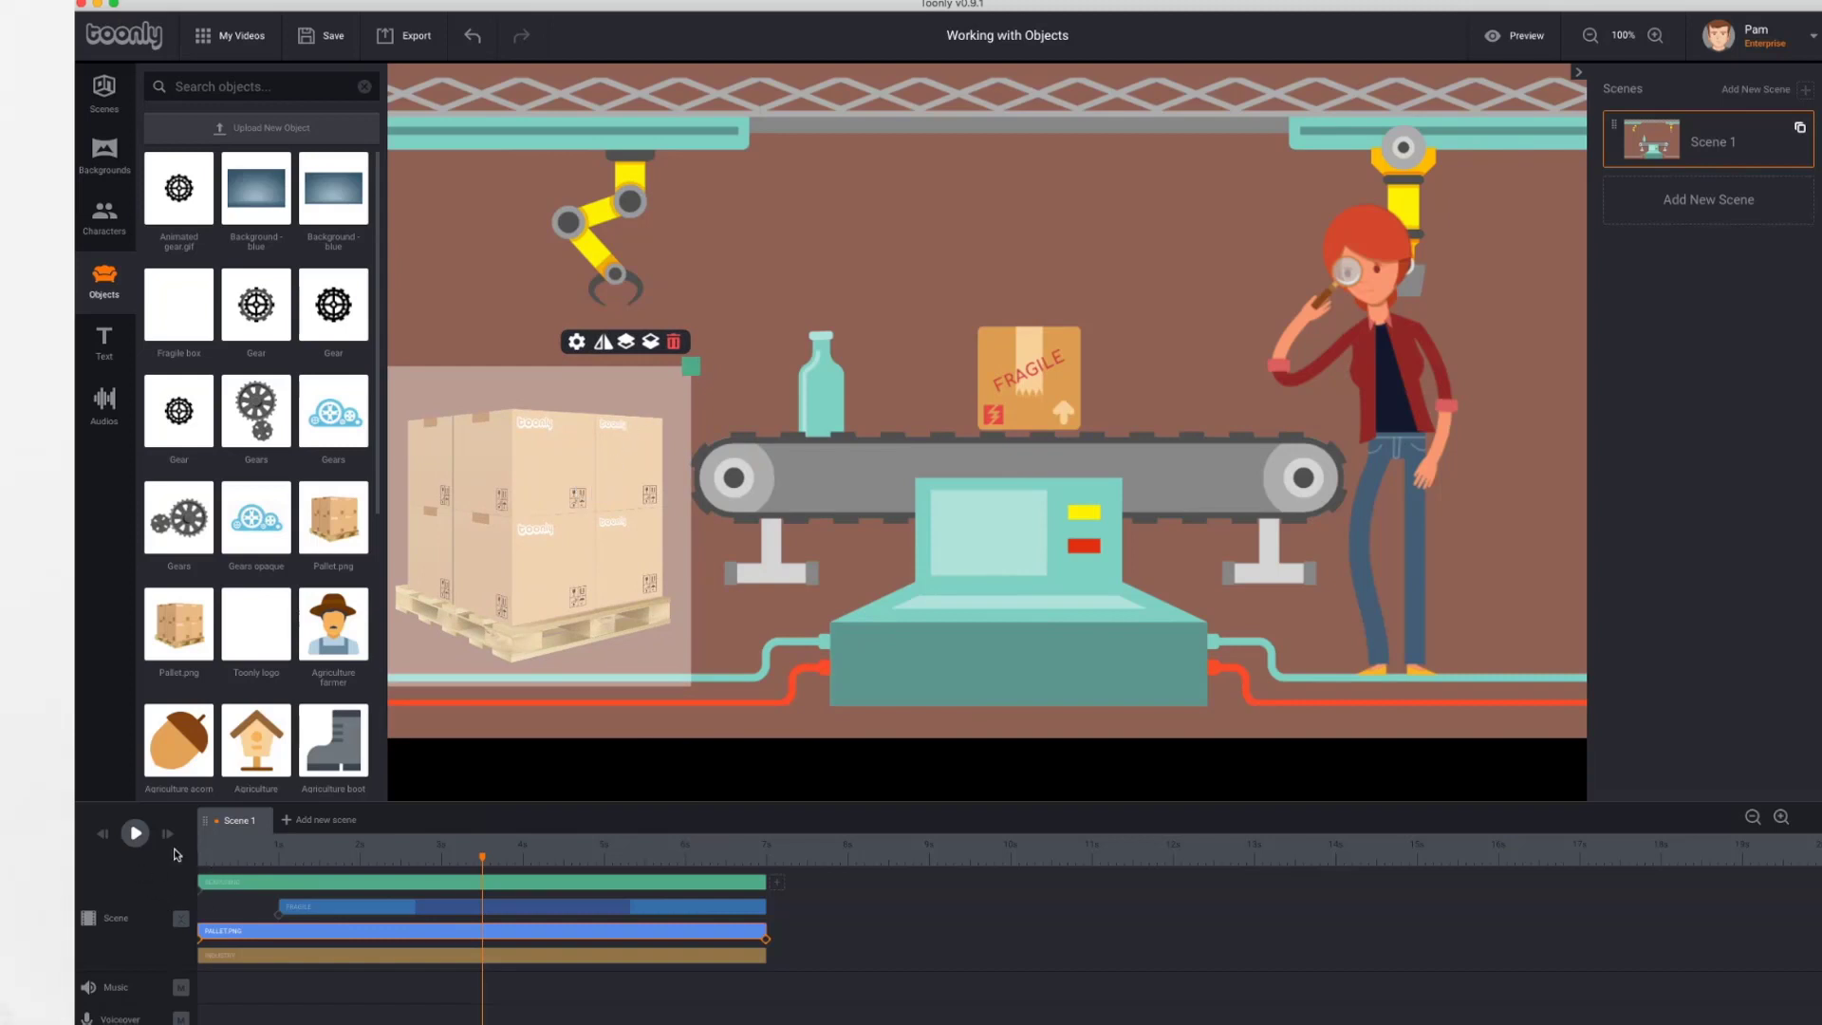
pyautogui.click(102, 834)
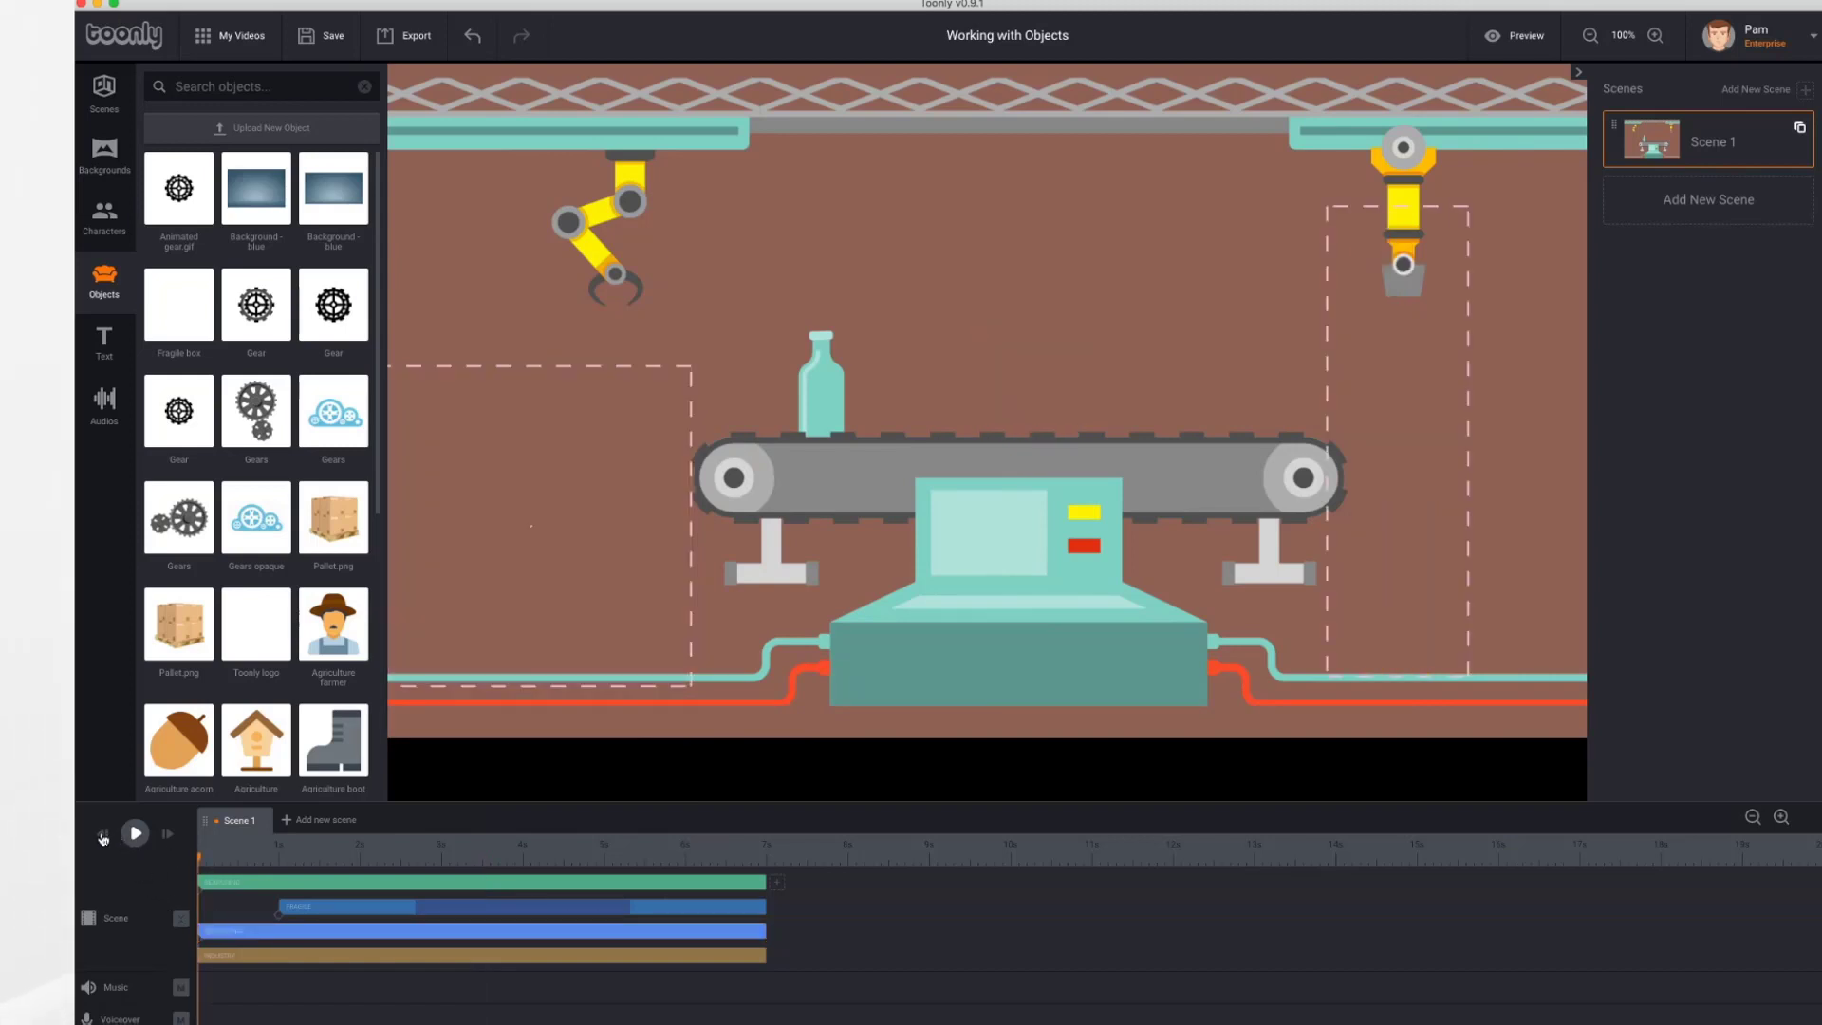
pyautogui.click(136, 833)
# - Upload Animated Gear.gif from the Desktop as a new object and return the playhead to the scene's start
pyautogui.click(256, 129)
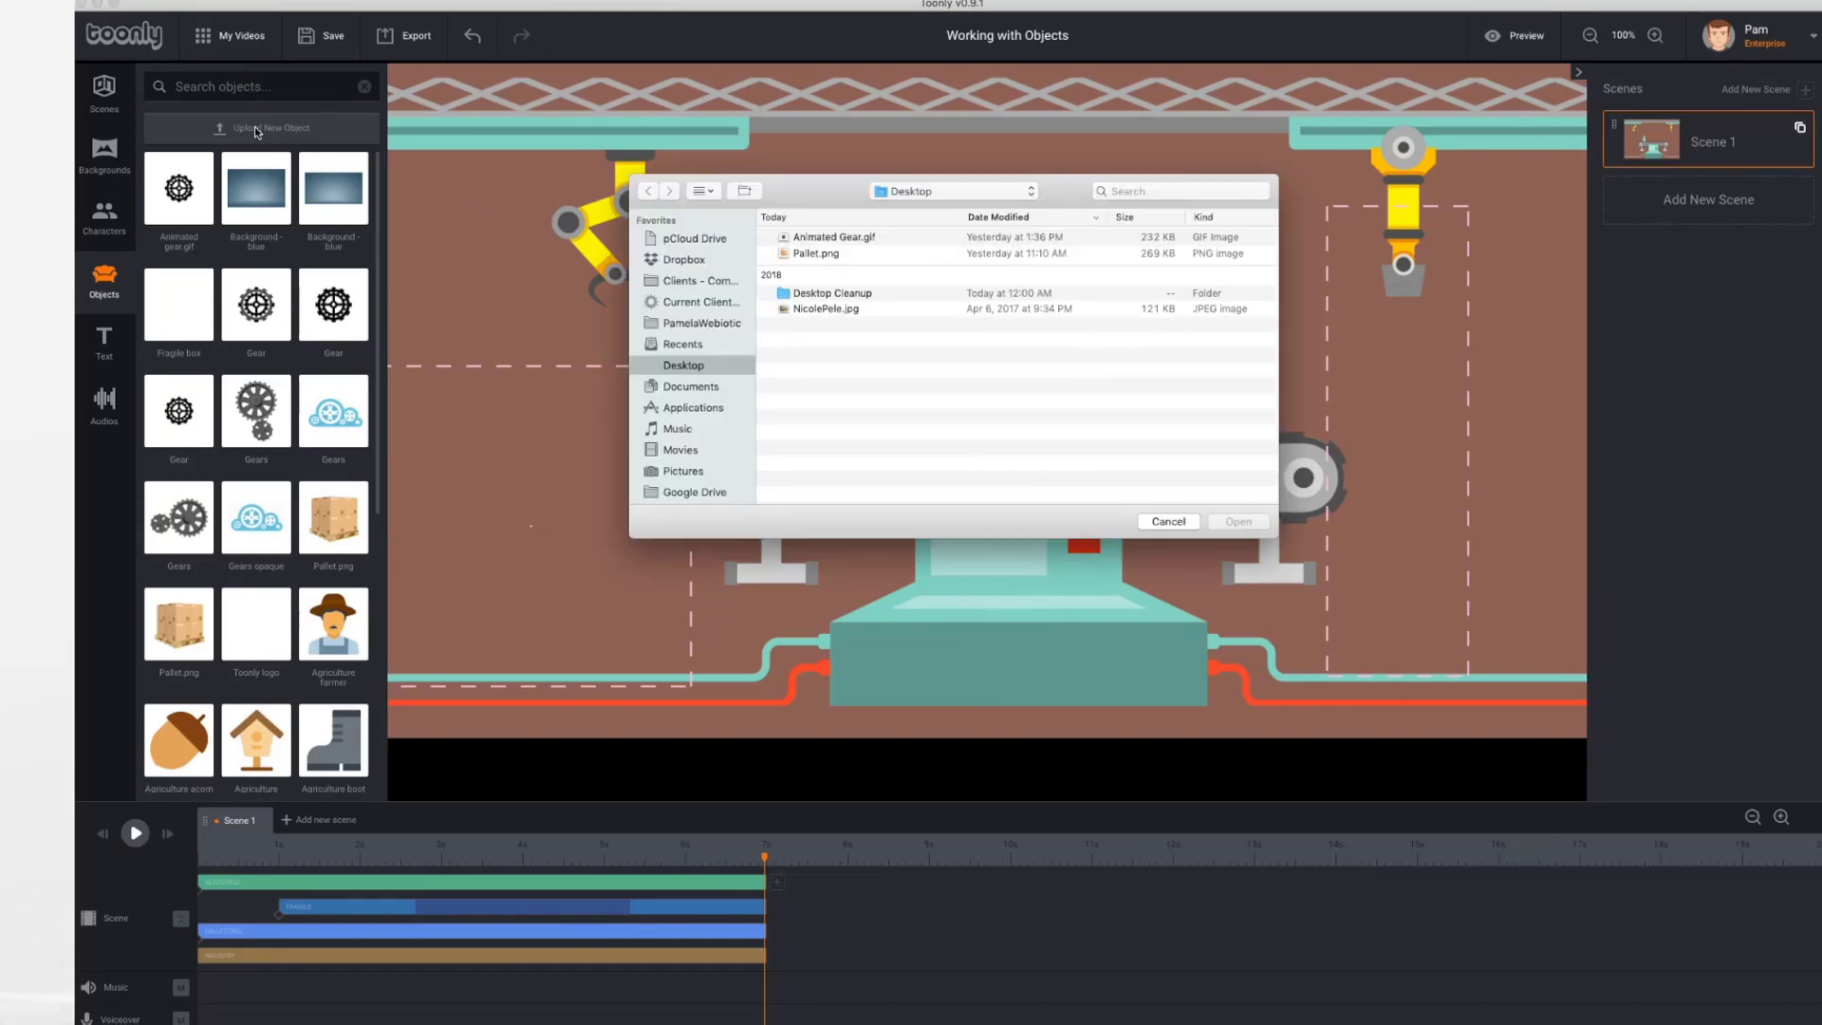
pyautogui.click(857, 239)
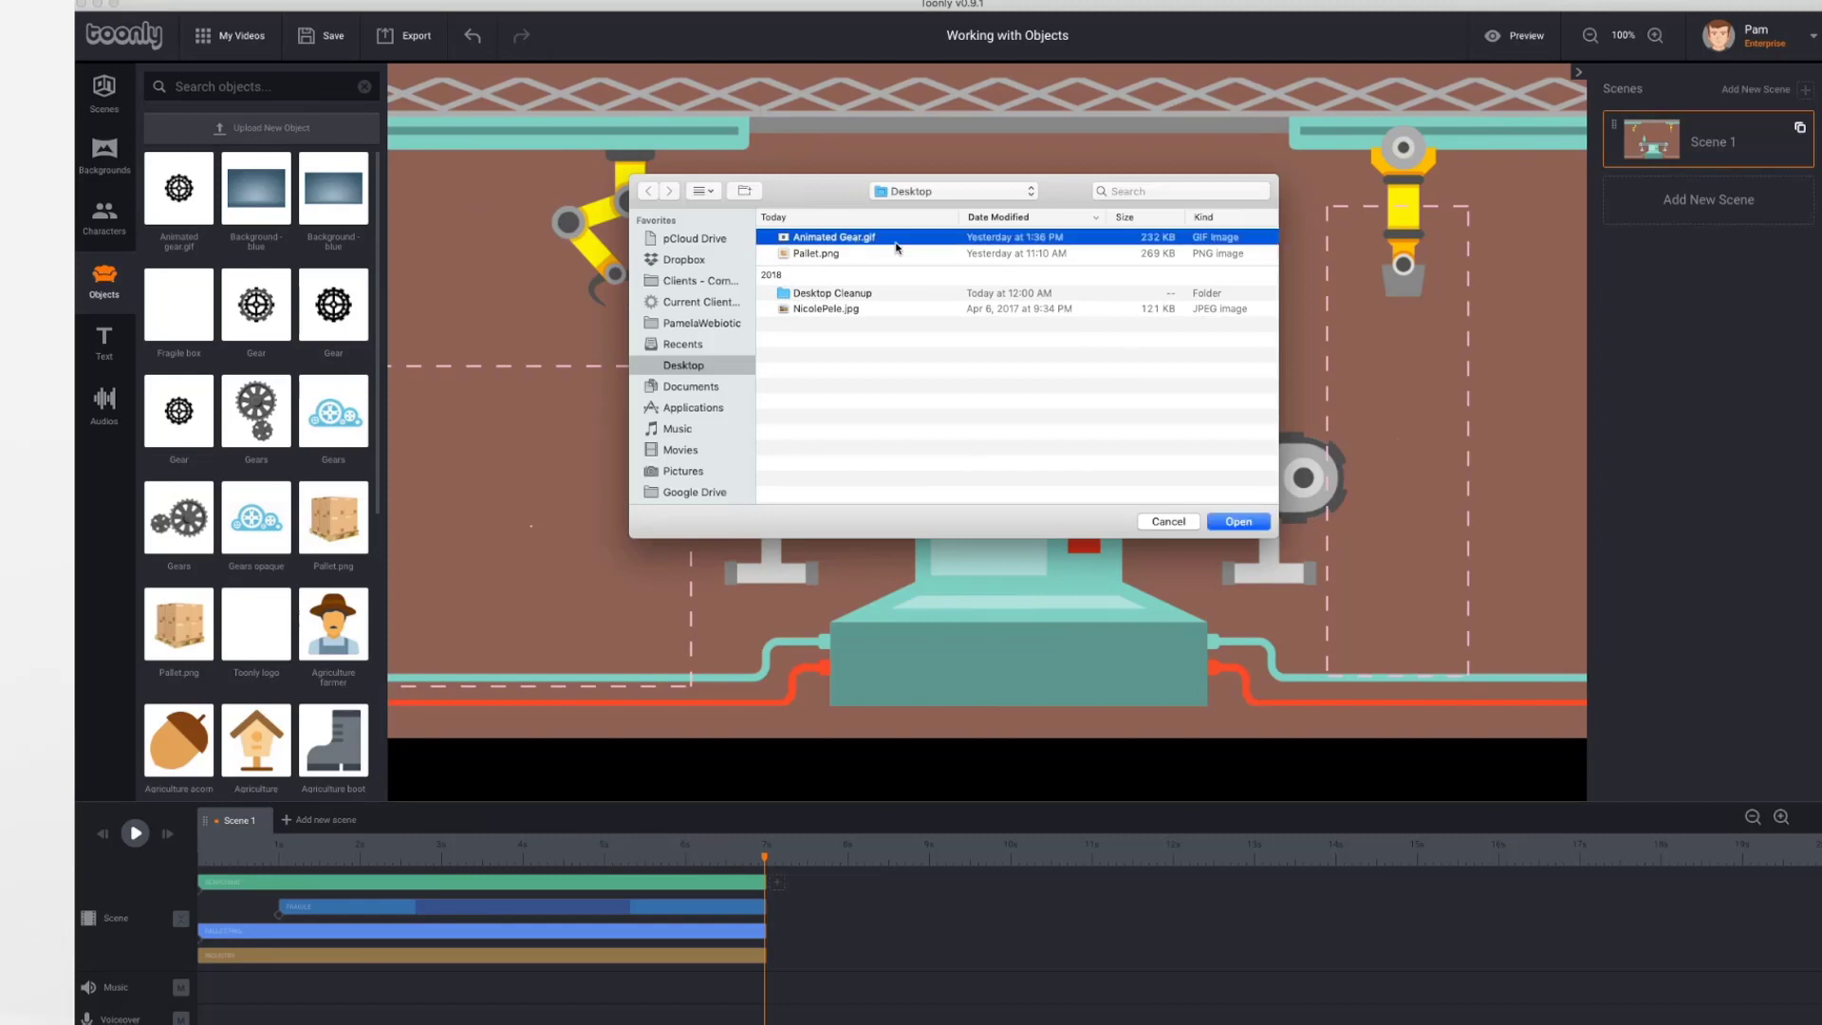
pyautogui.click(1239, 520)
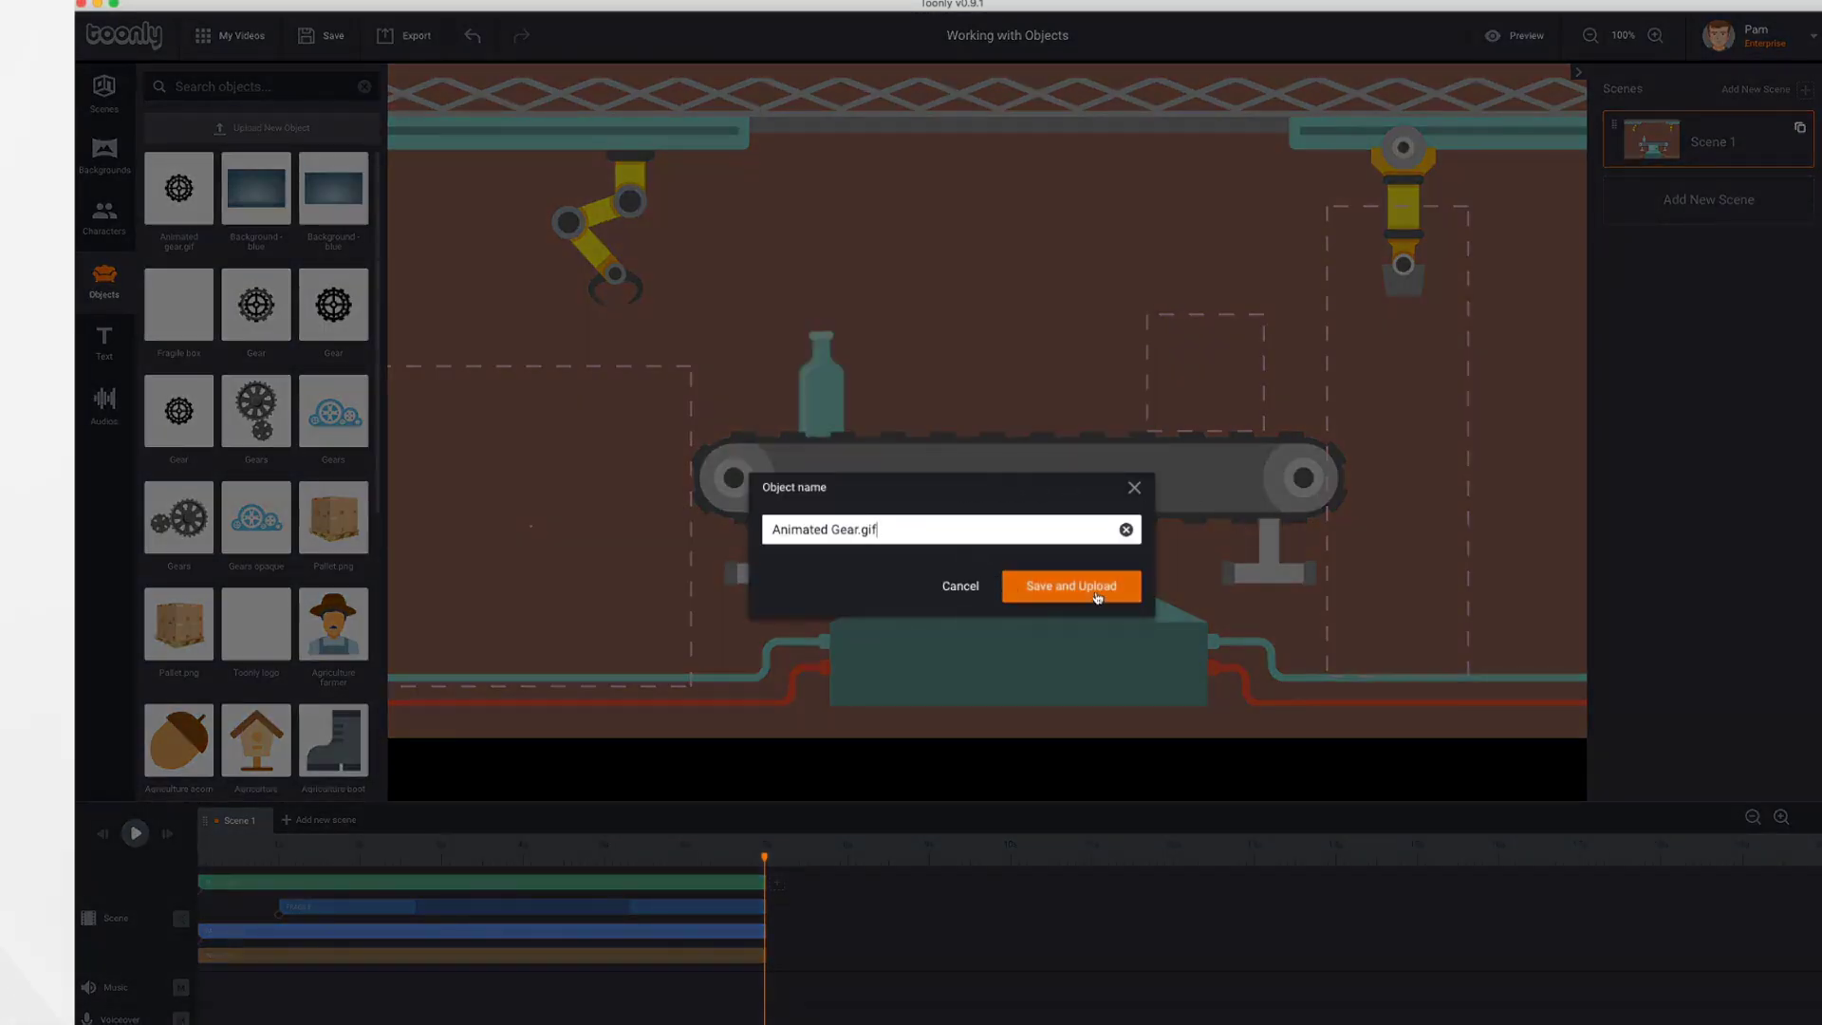
pyautogui.click(1097, 595)
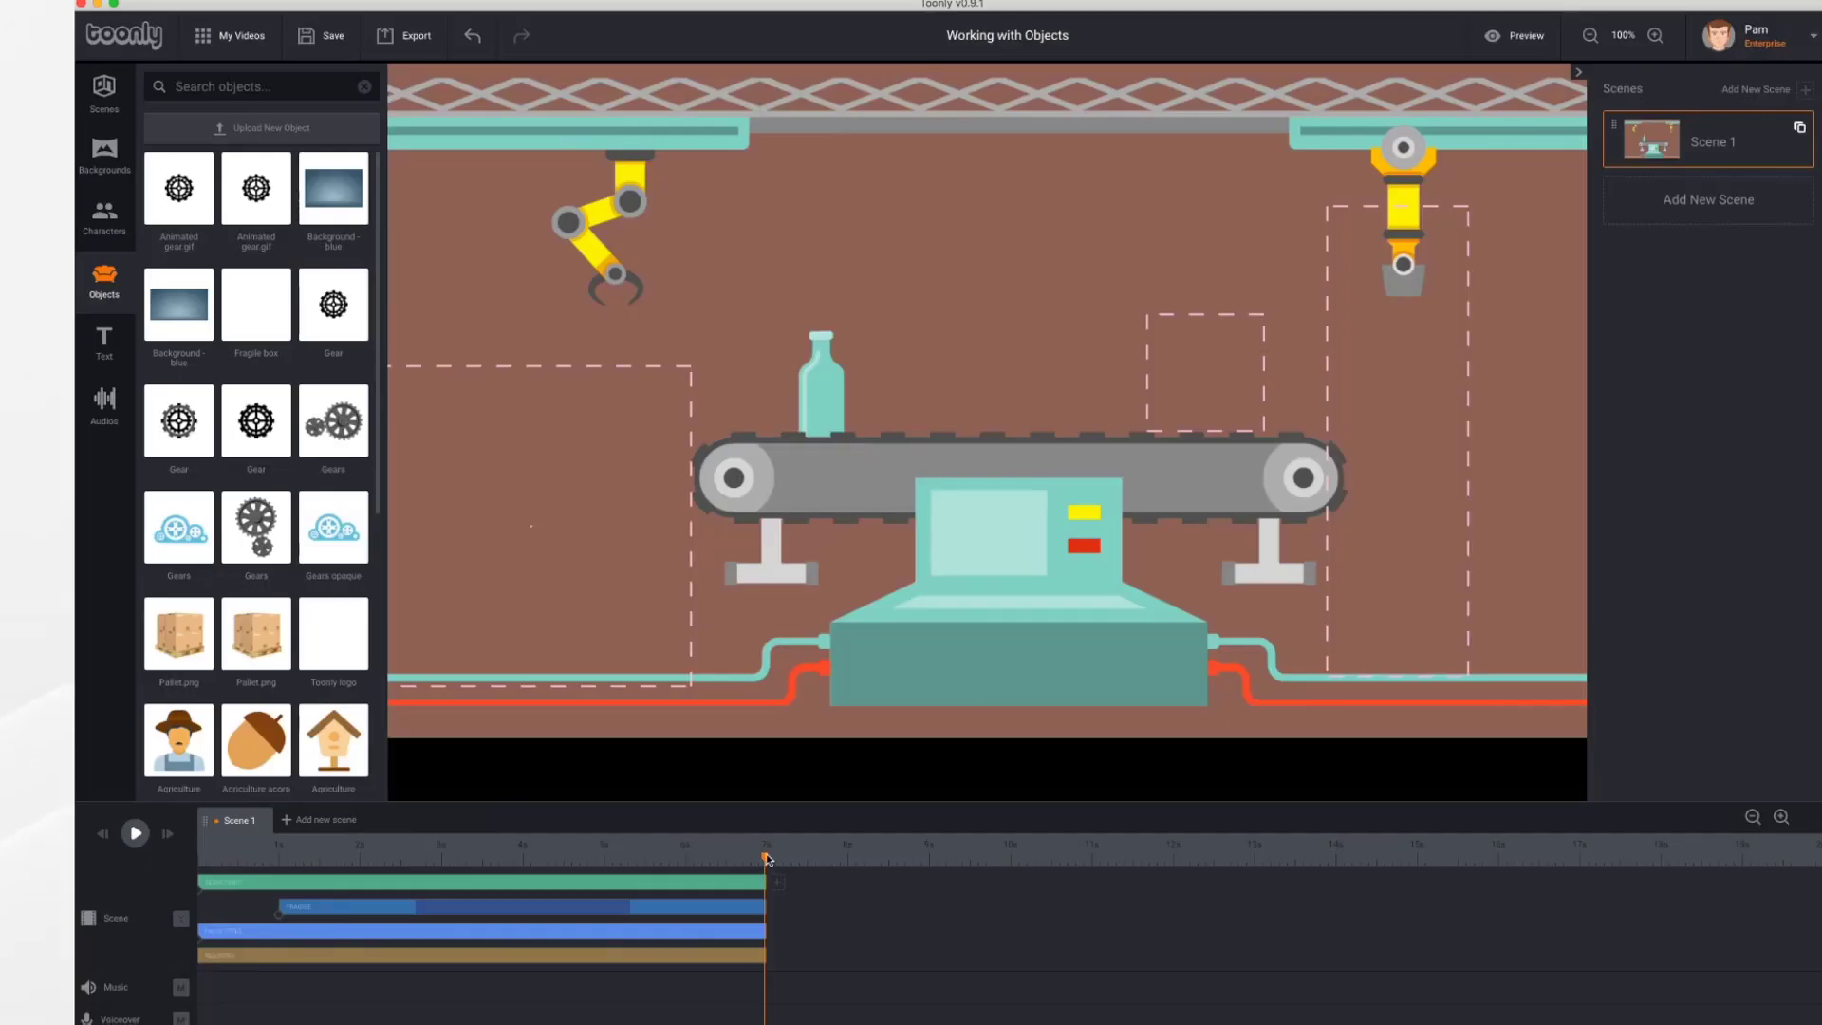
pyautogui.moveTo(767, 859); pyautogui.dragTo(197, 857)
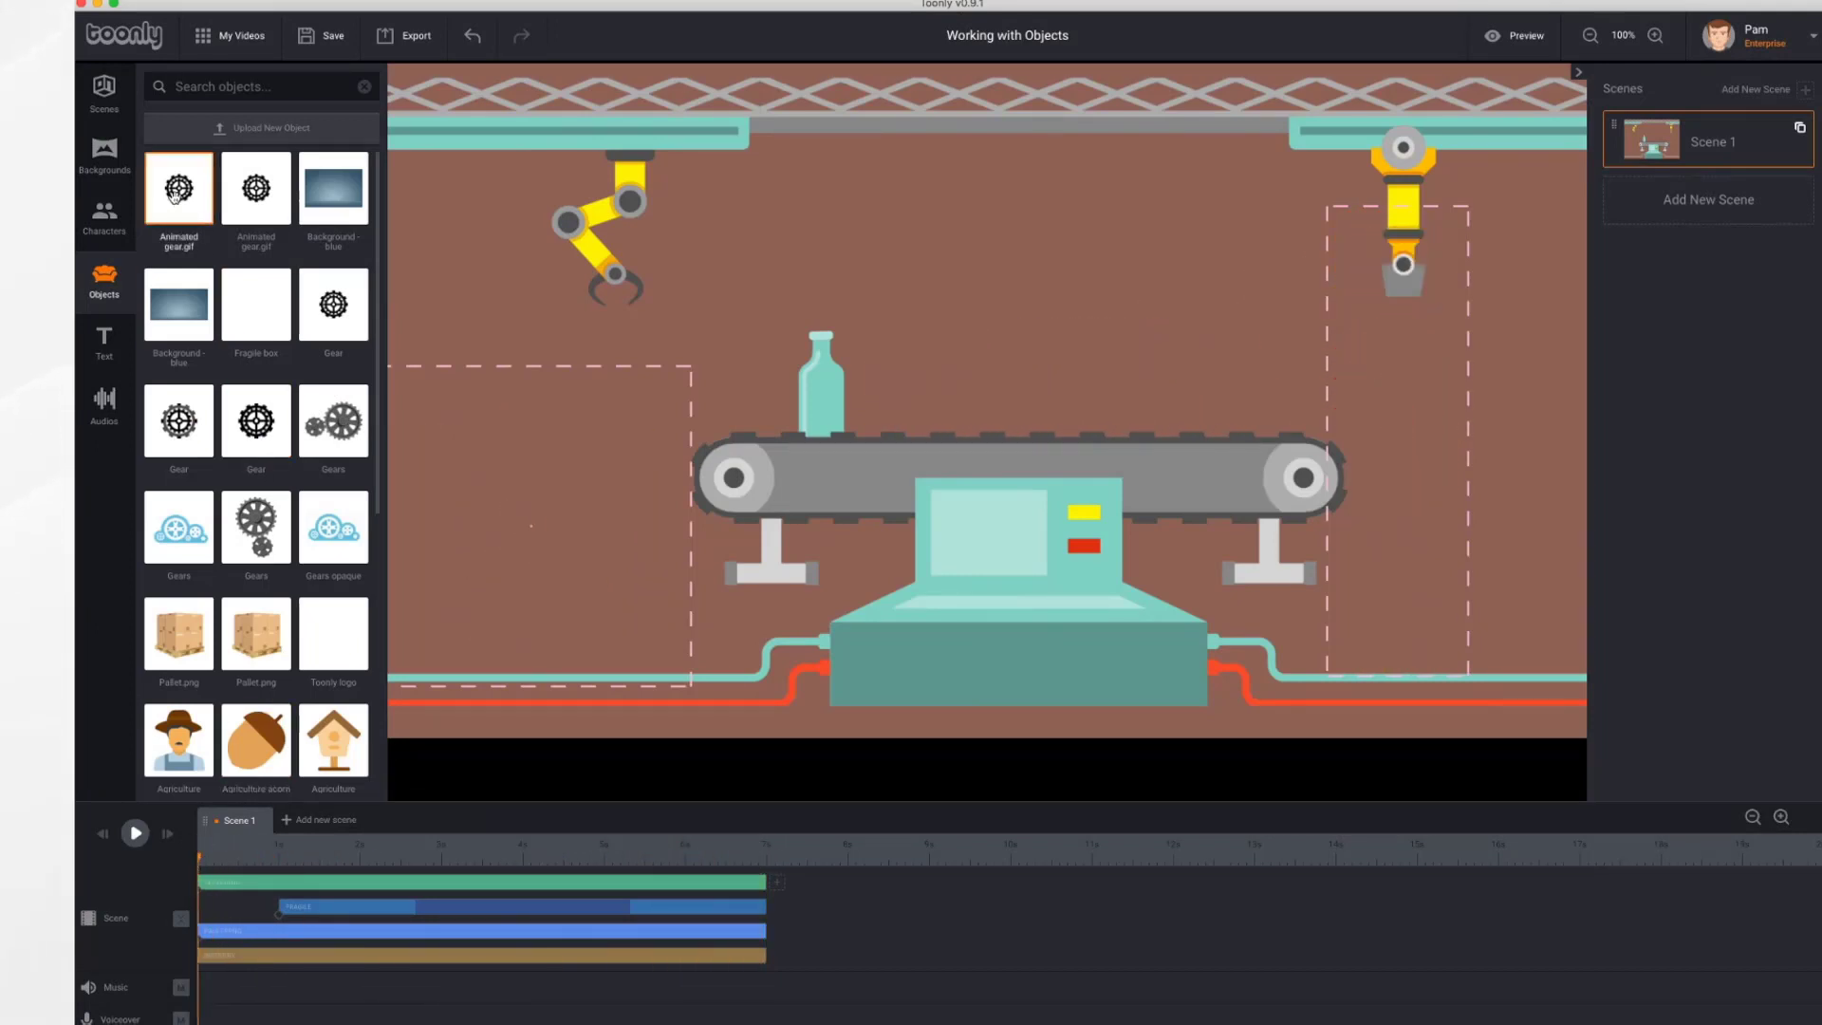
# - Place two Animated gear.gif objects on the left and right conveyor wheels at 0 s and extend both clips to 7 s
pyautogui.moveTo(173, 188); pyautogui.dragTo(737, 477)
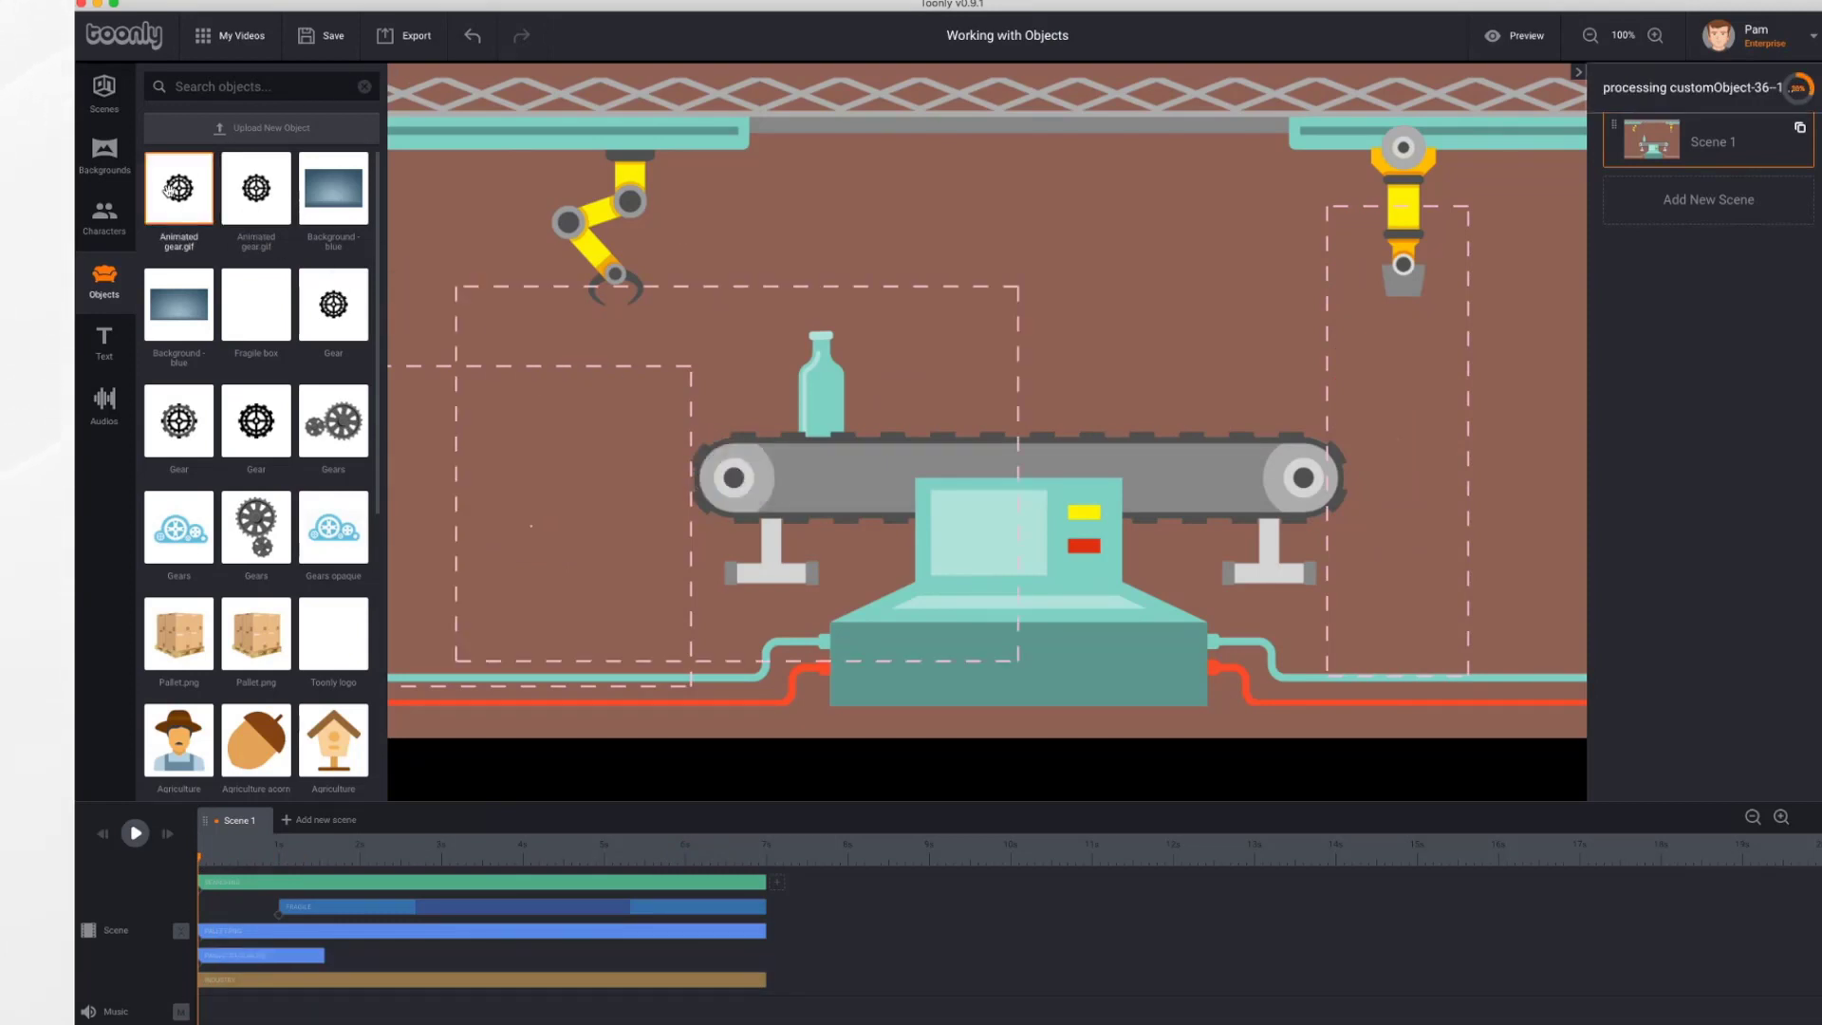
pyautogui.moveTo(171, 189); pyautogui.dragTo(1303, 479)
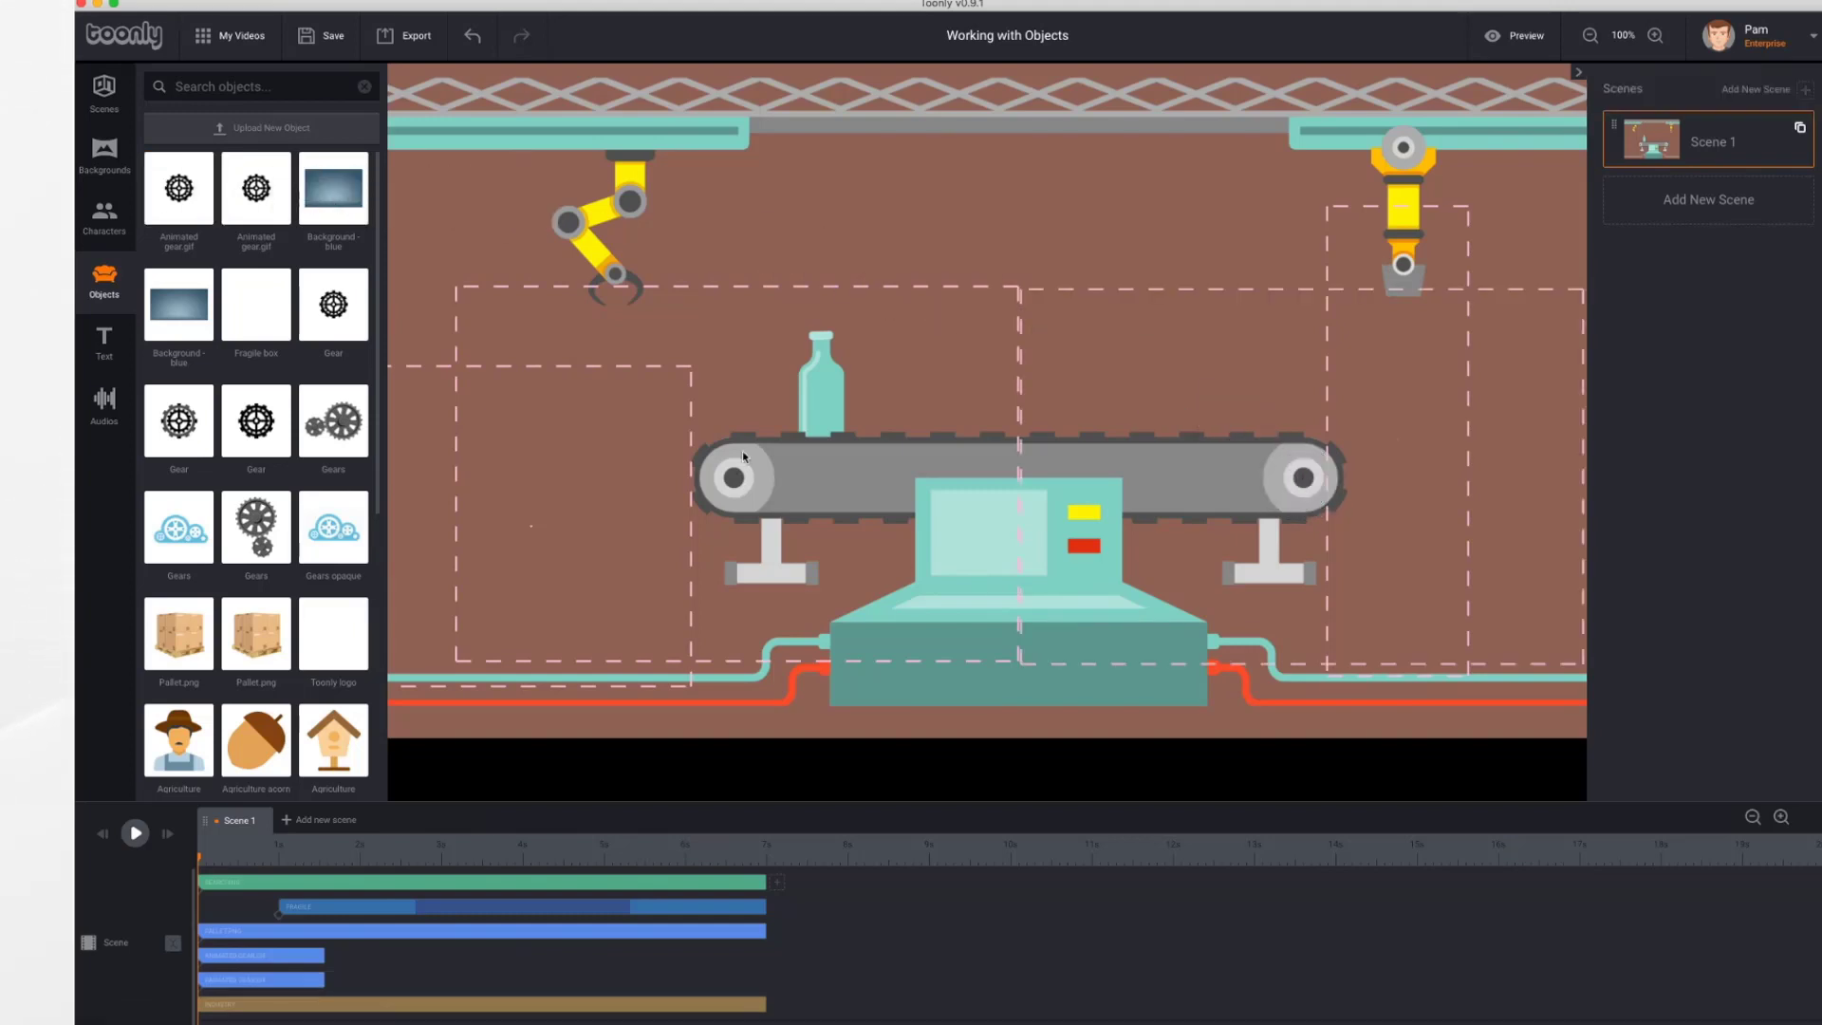
pyautogui.moveTo(325, 954); pyautogui.dragTo(766, 955)
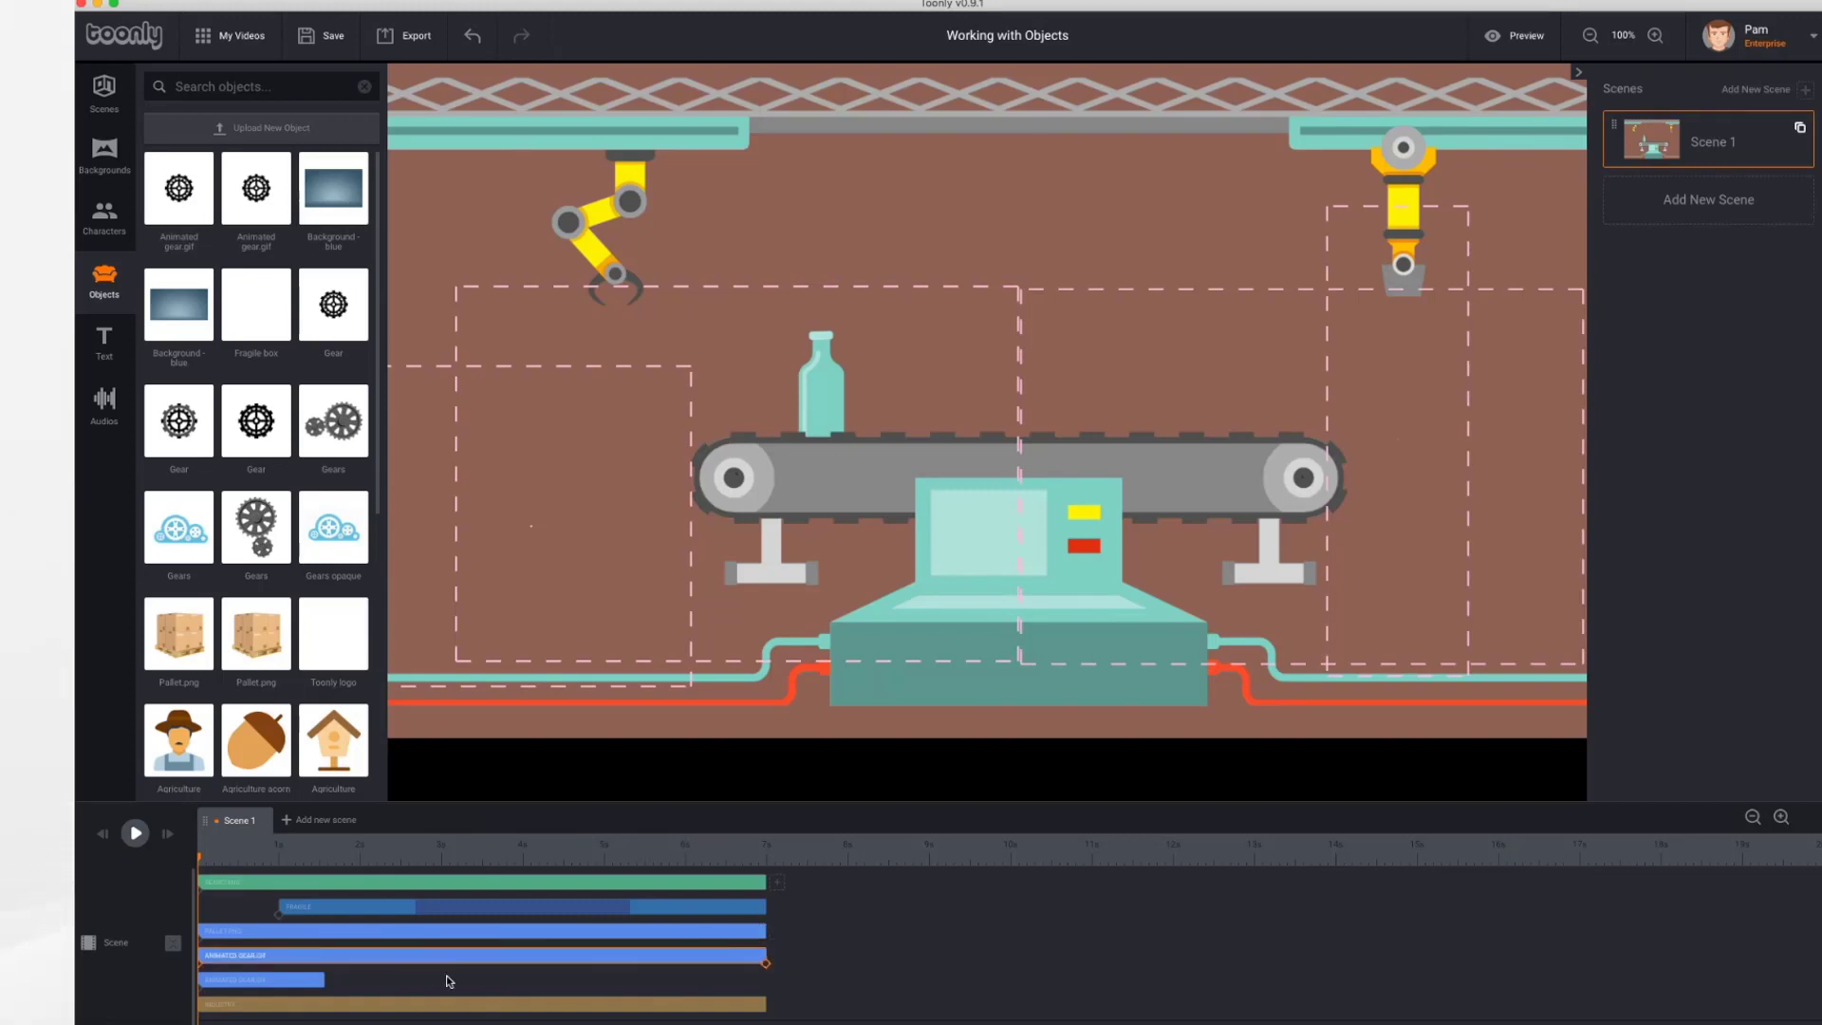
pyautogui.click(300, 980)
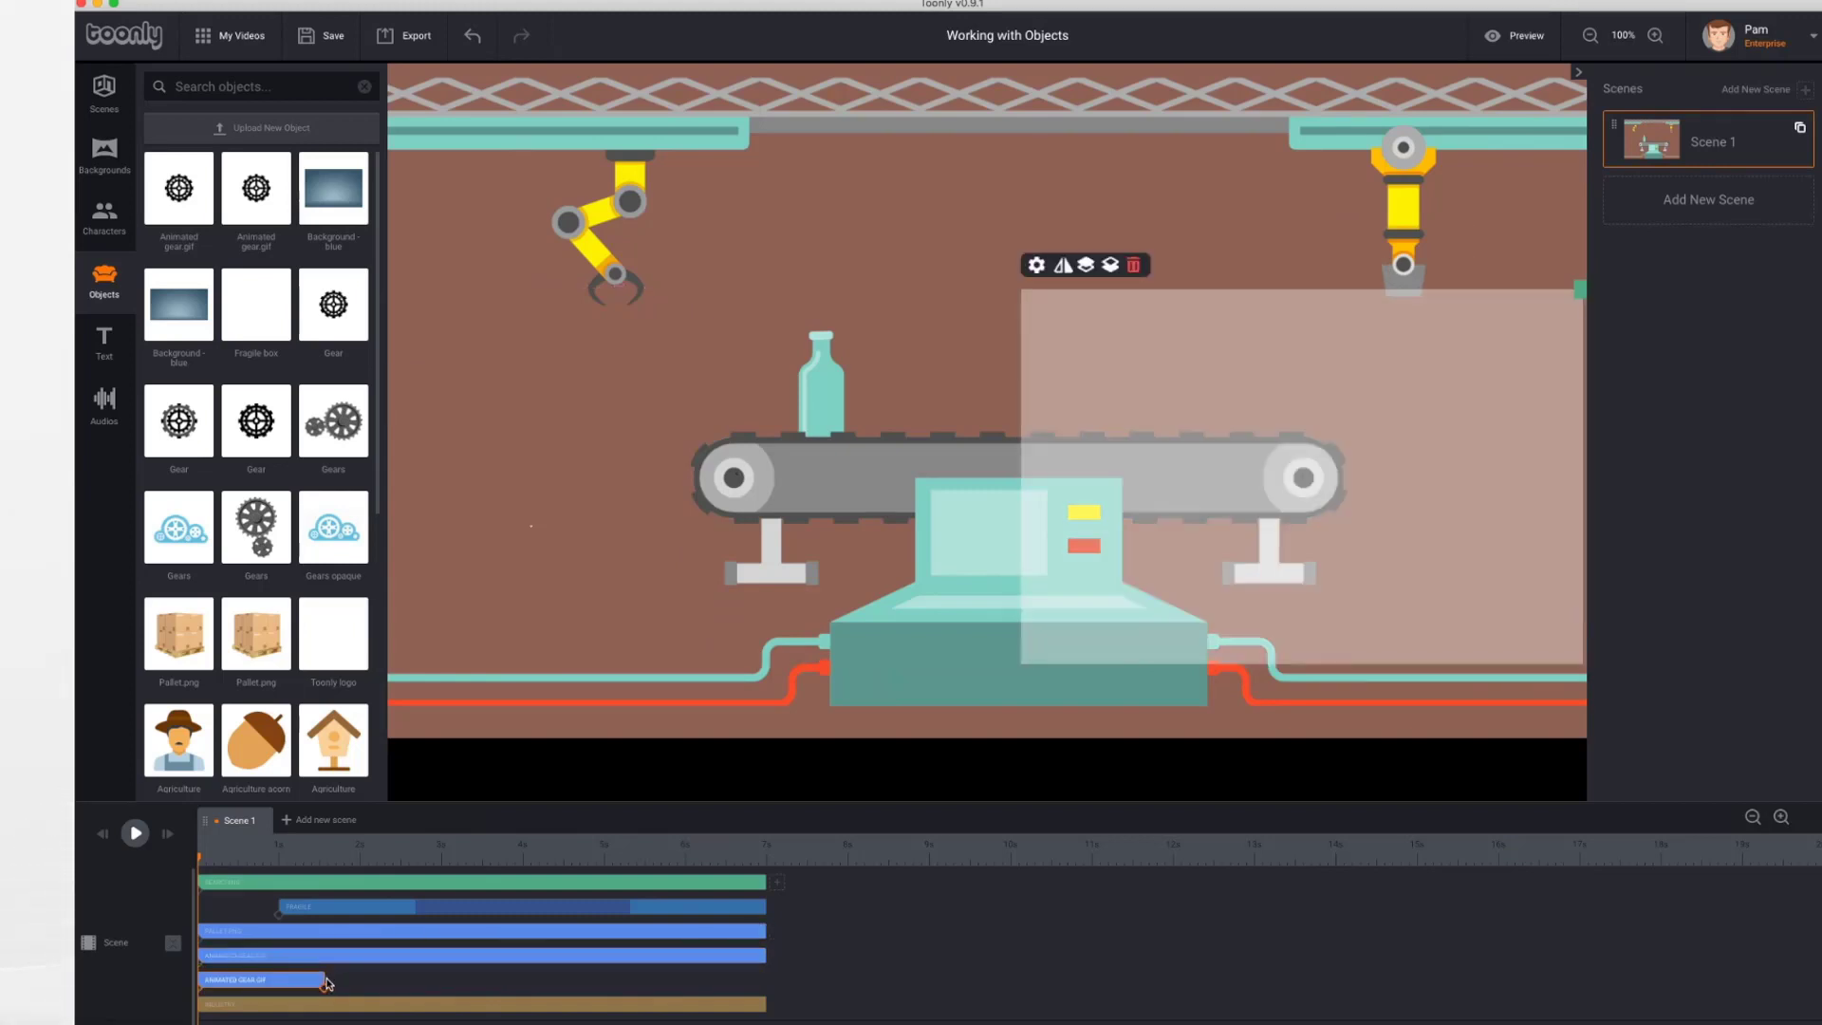
pyautogui.moveTo(324, 980); pyautogui.dragTo(763, 986)
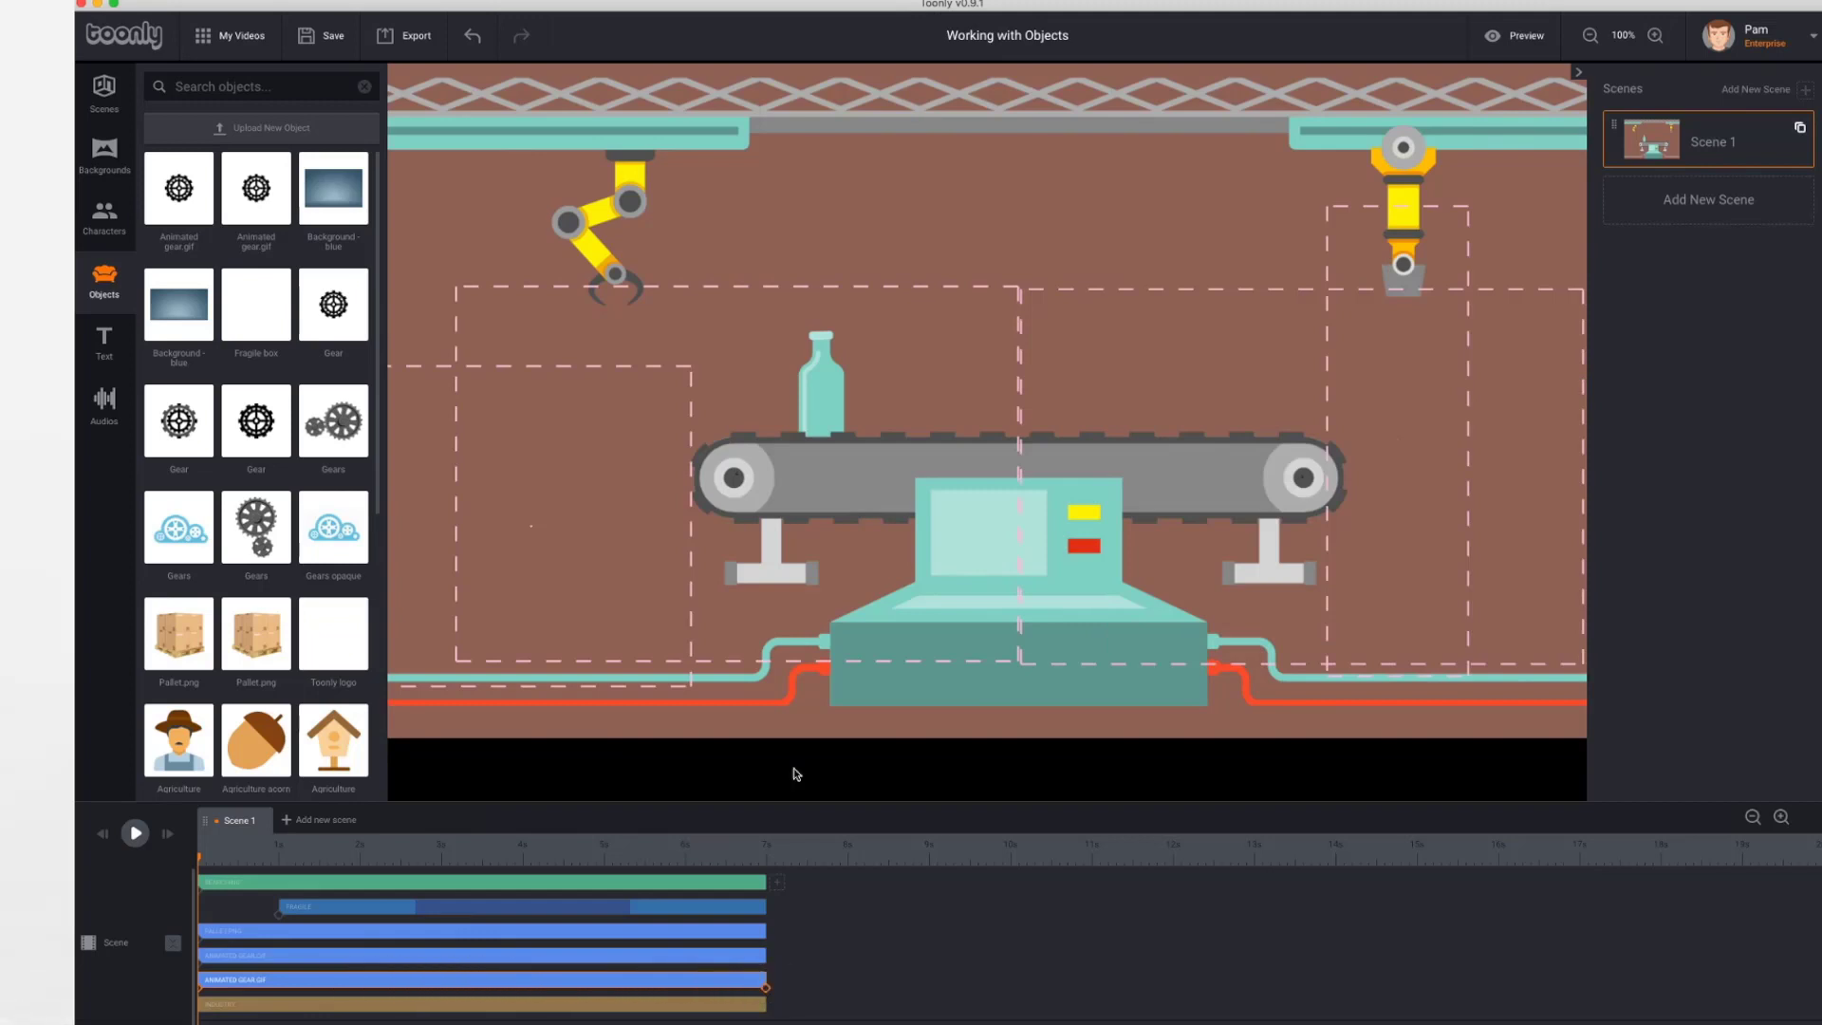
# - Play the scene to about 2.2 s and pause, and shrink the left gear to fit the conveyor's left wheel
pyautogui.click(134, 834)
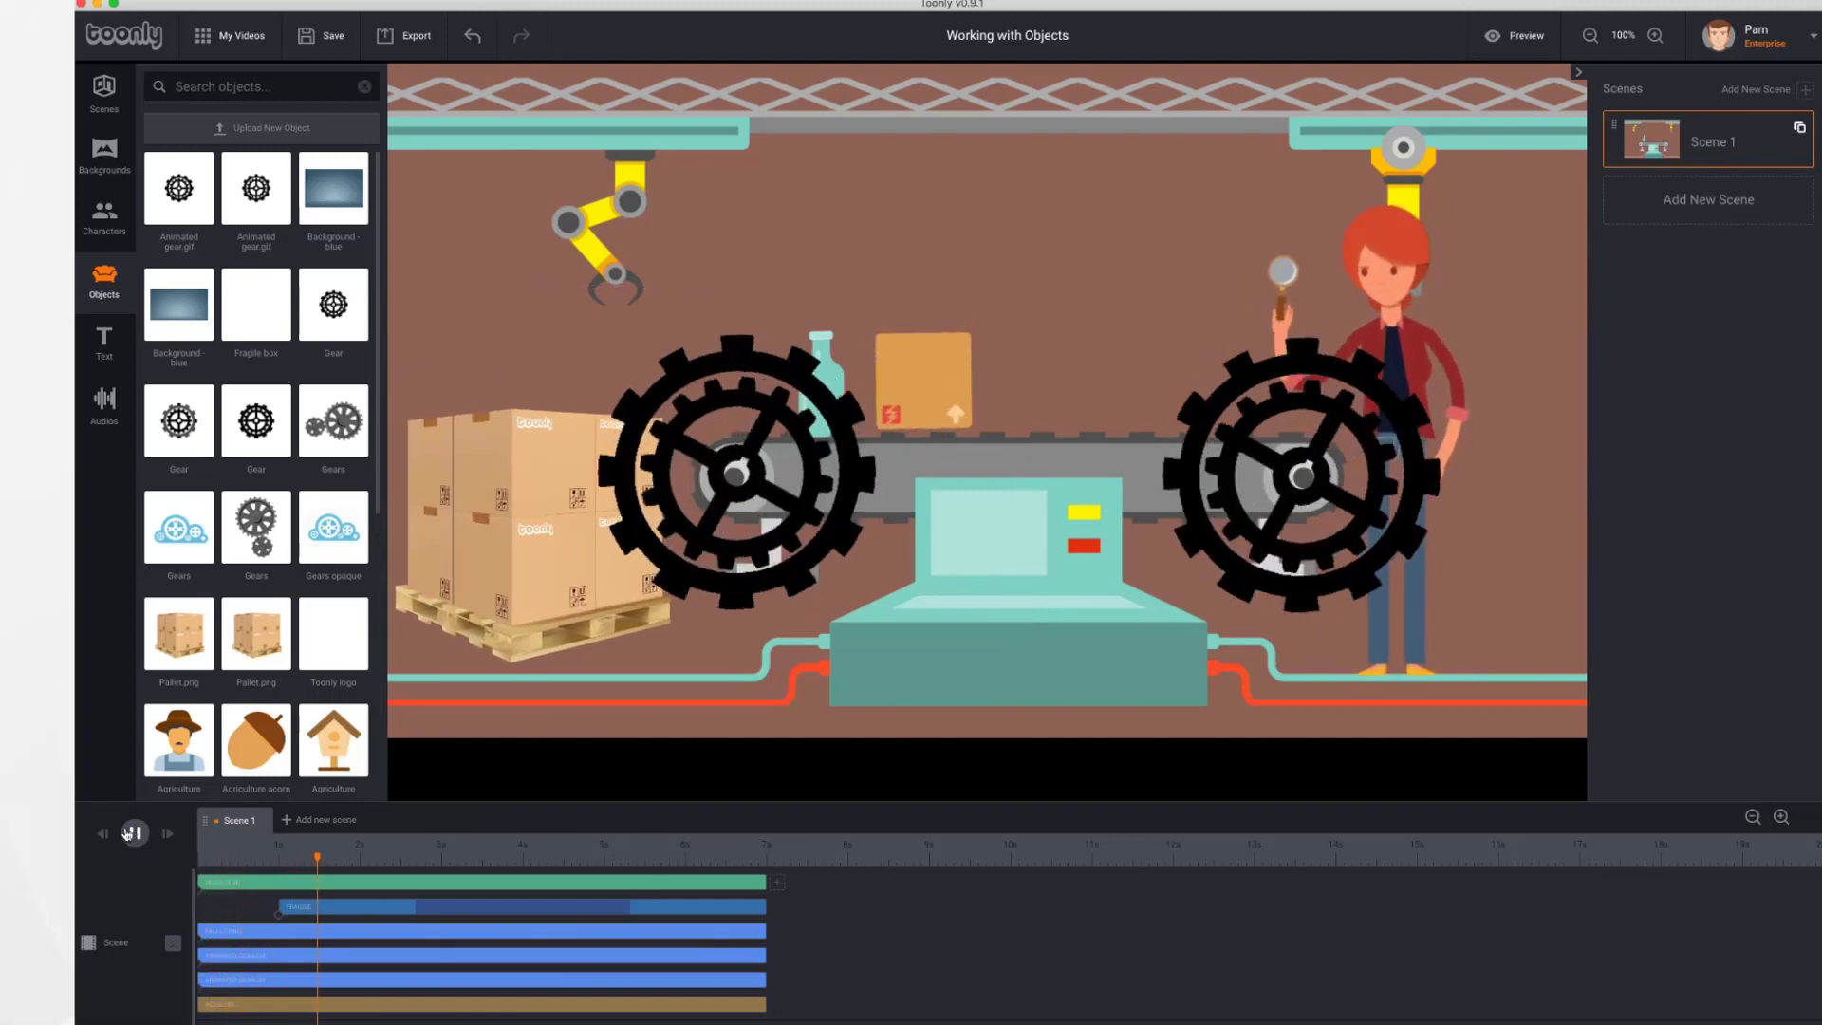
pyautogui.click(134, 834)
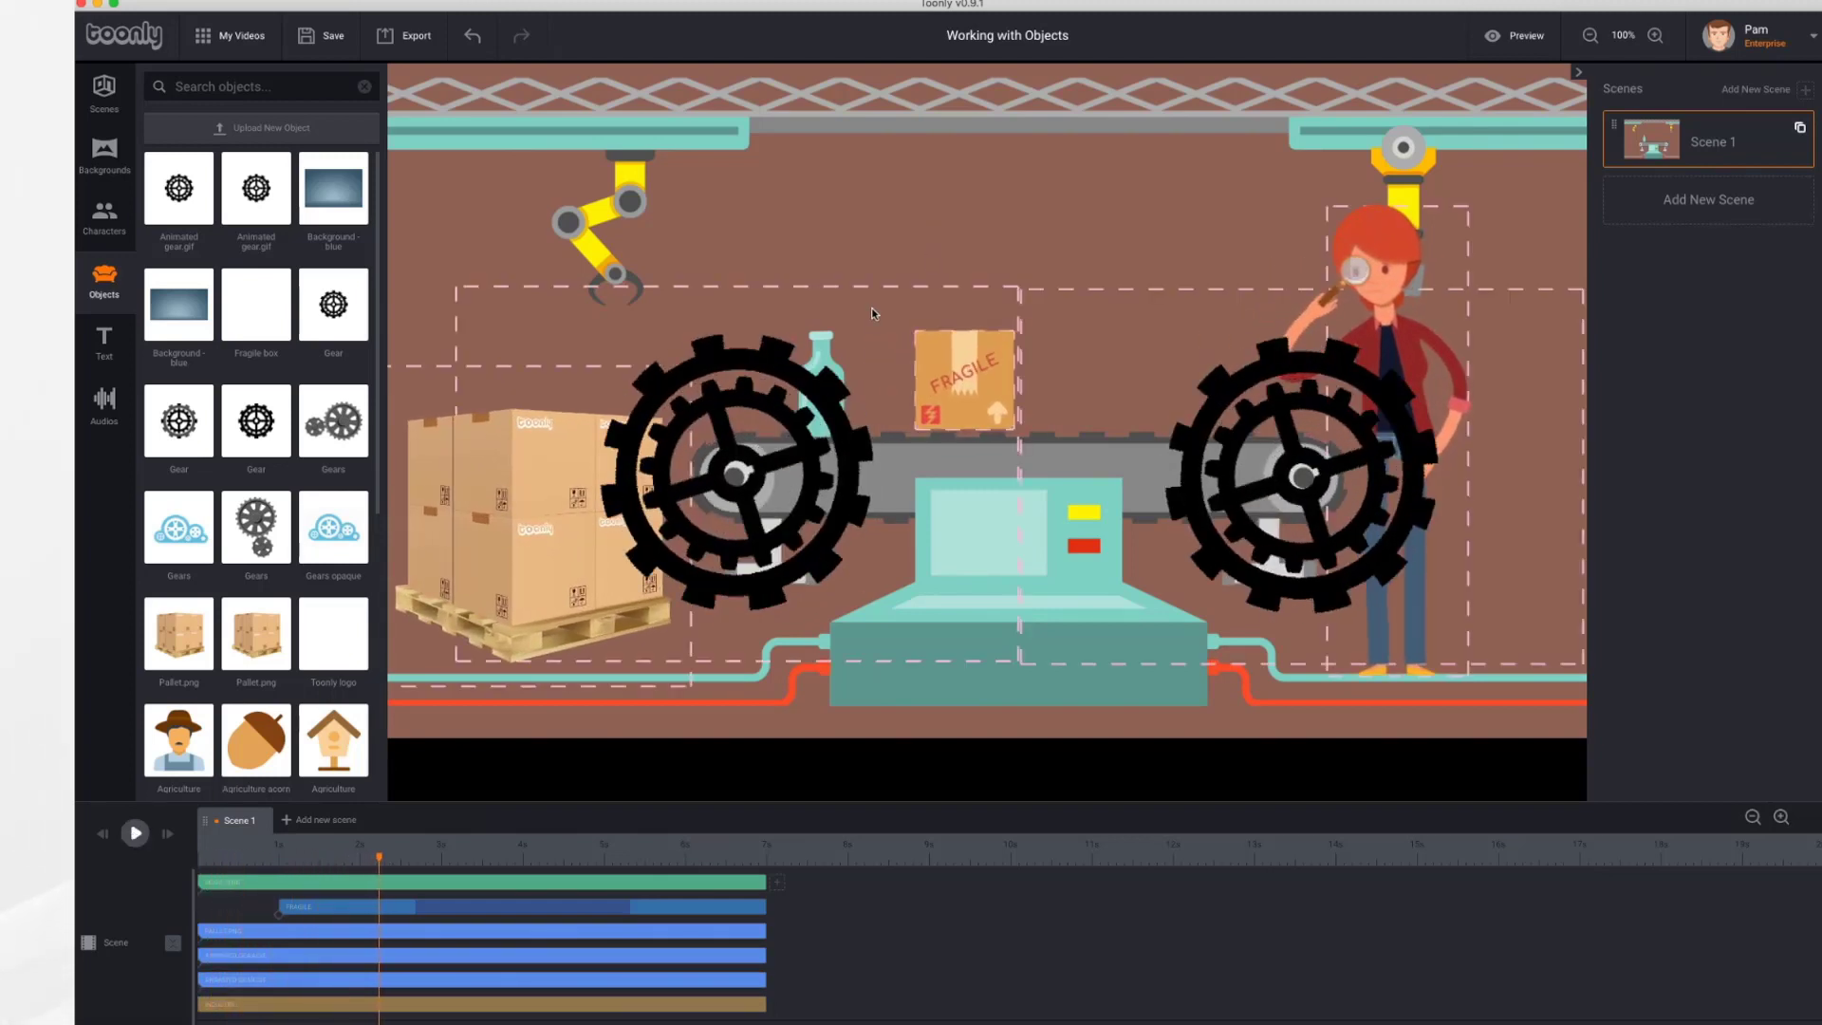
pyautogui.click(807, 403)
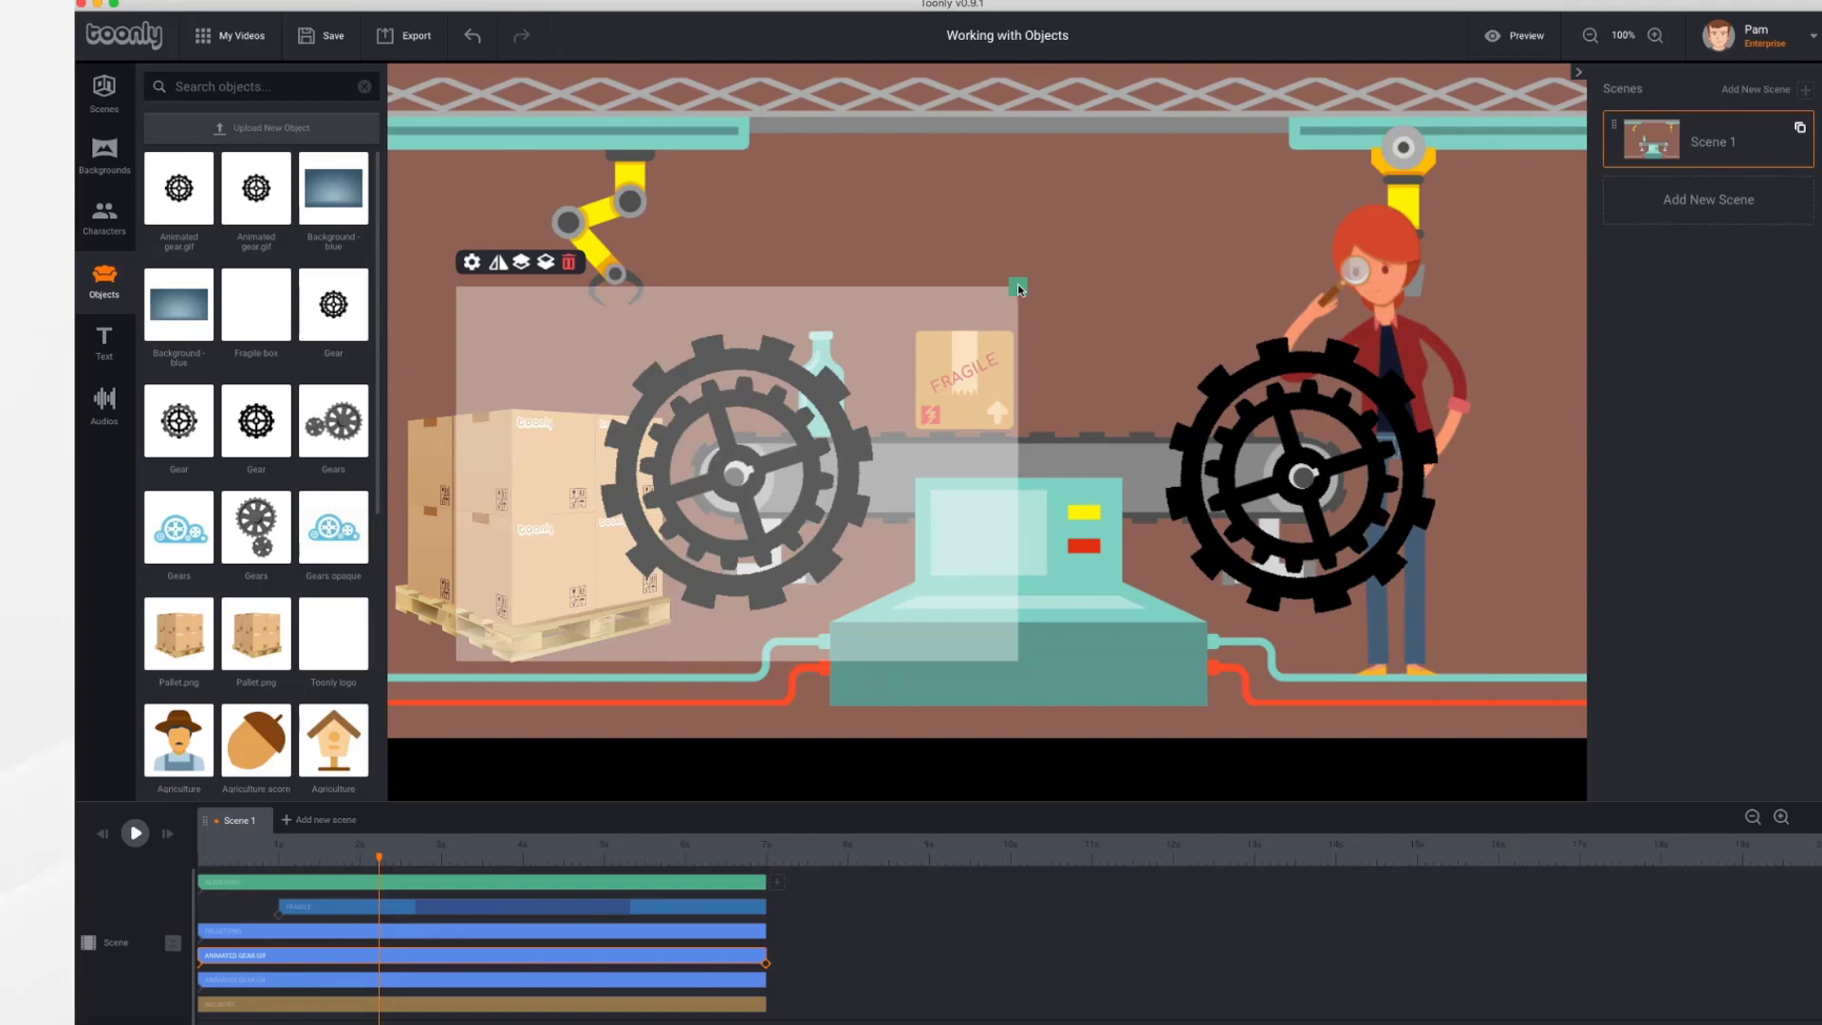
pyautogui.moveTo(1018, 288); pyautogui.dragTo(818, 420)
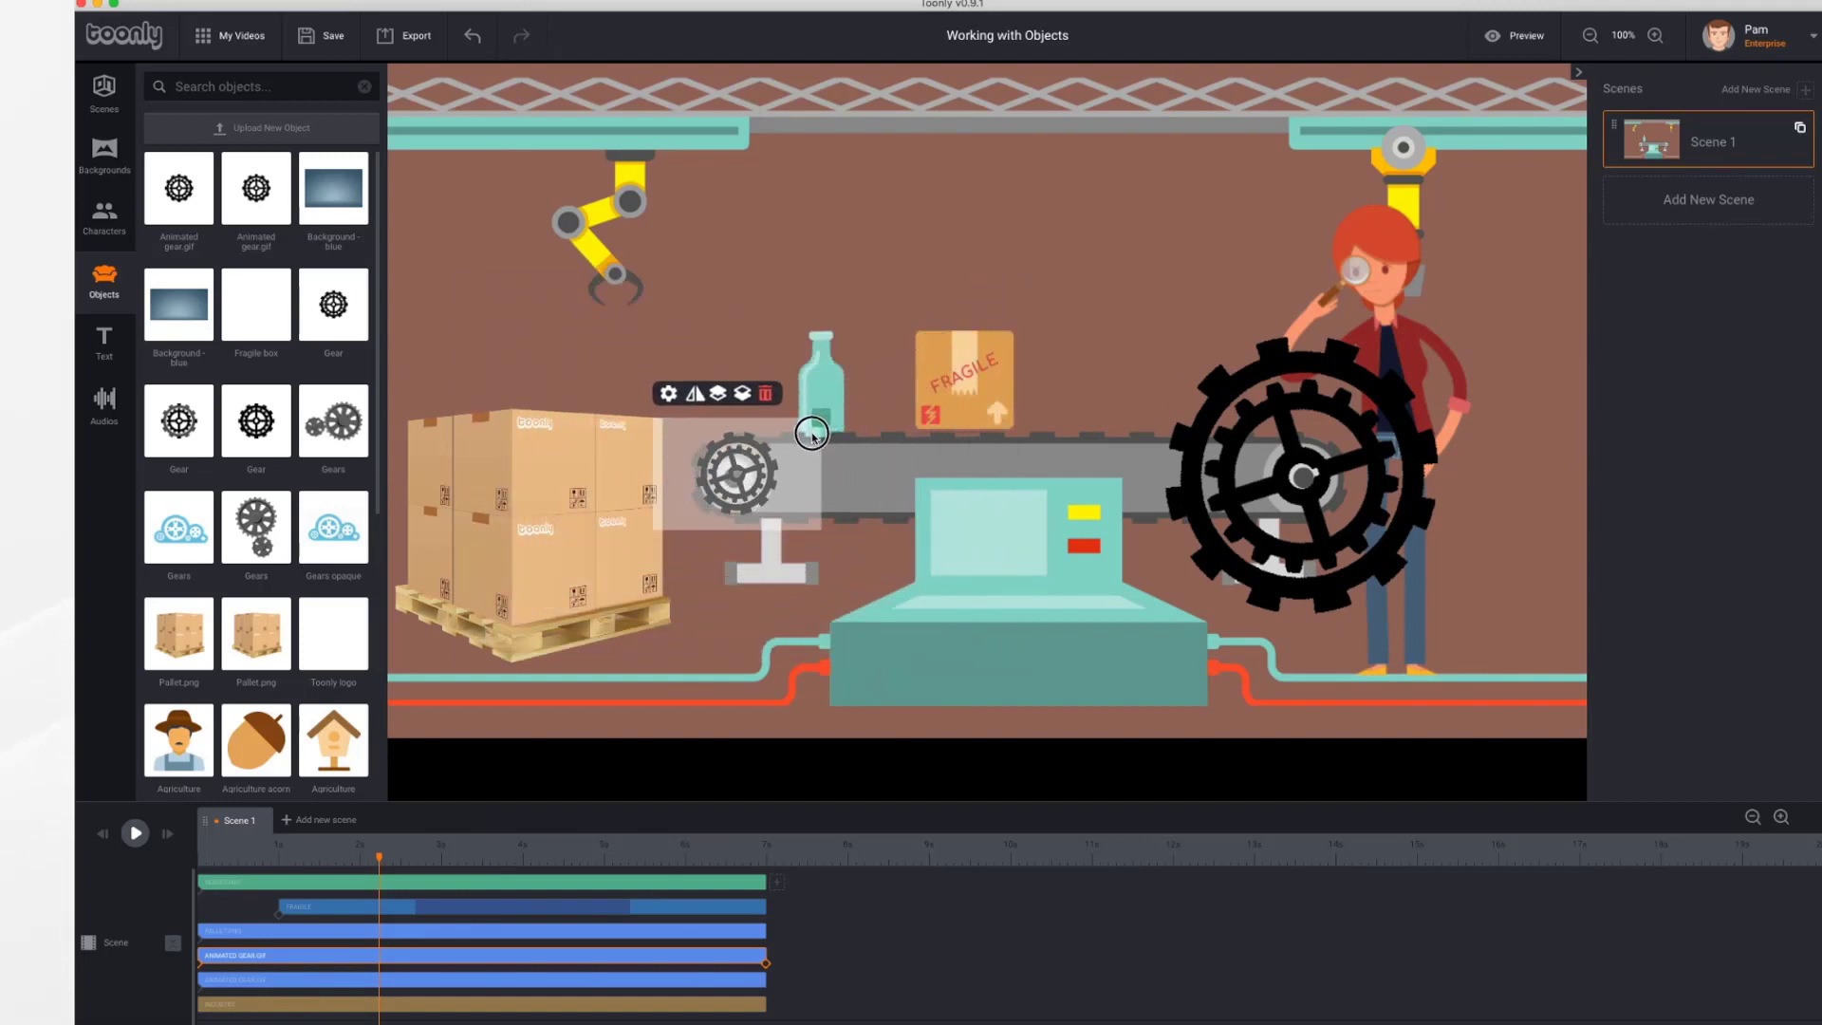
pyautogui.moveTo(733, 477); pyautogui.dragTo(729, 484)
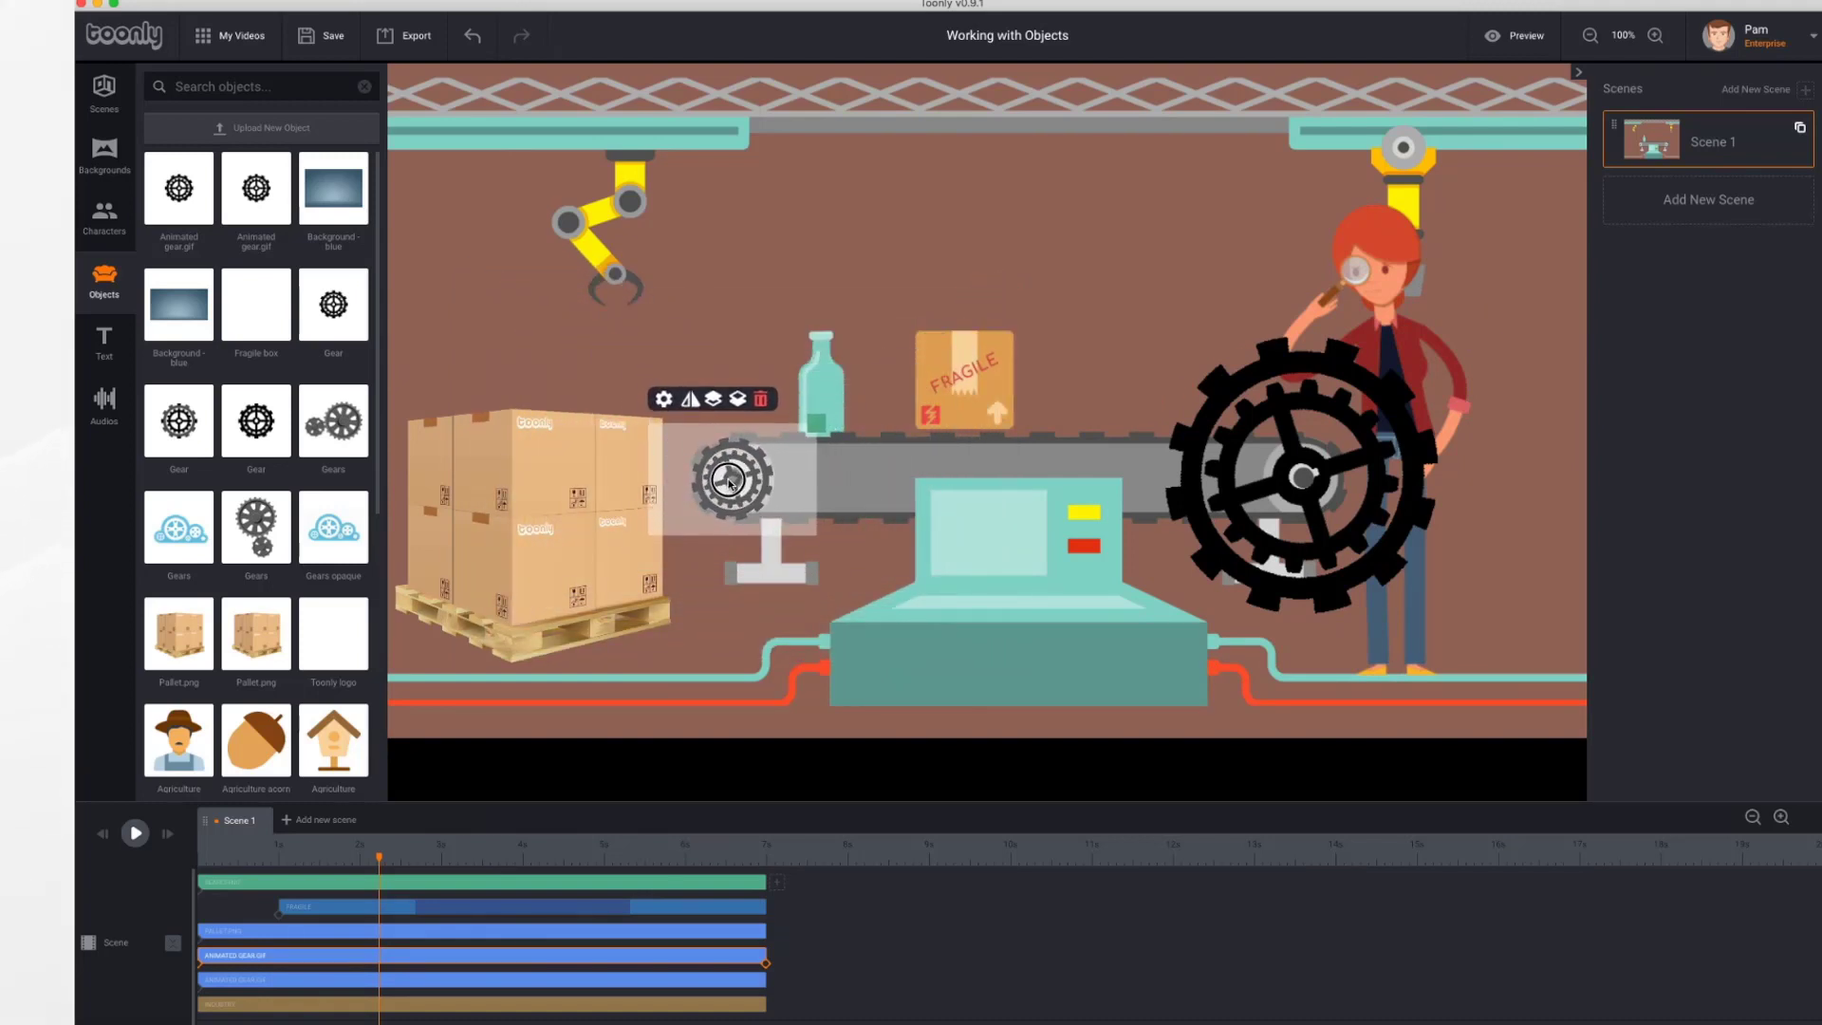
# - Shrink the right gear to fit the conveyor's right wheel, realign the left gear on its wheel, and replay the scene from the start
pyautogui.click(1310, 471)
pyautogui.moveTo(1581, 291); pyautogui.dragTo(1304, 478)
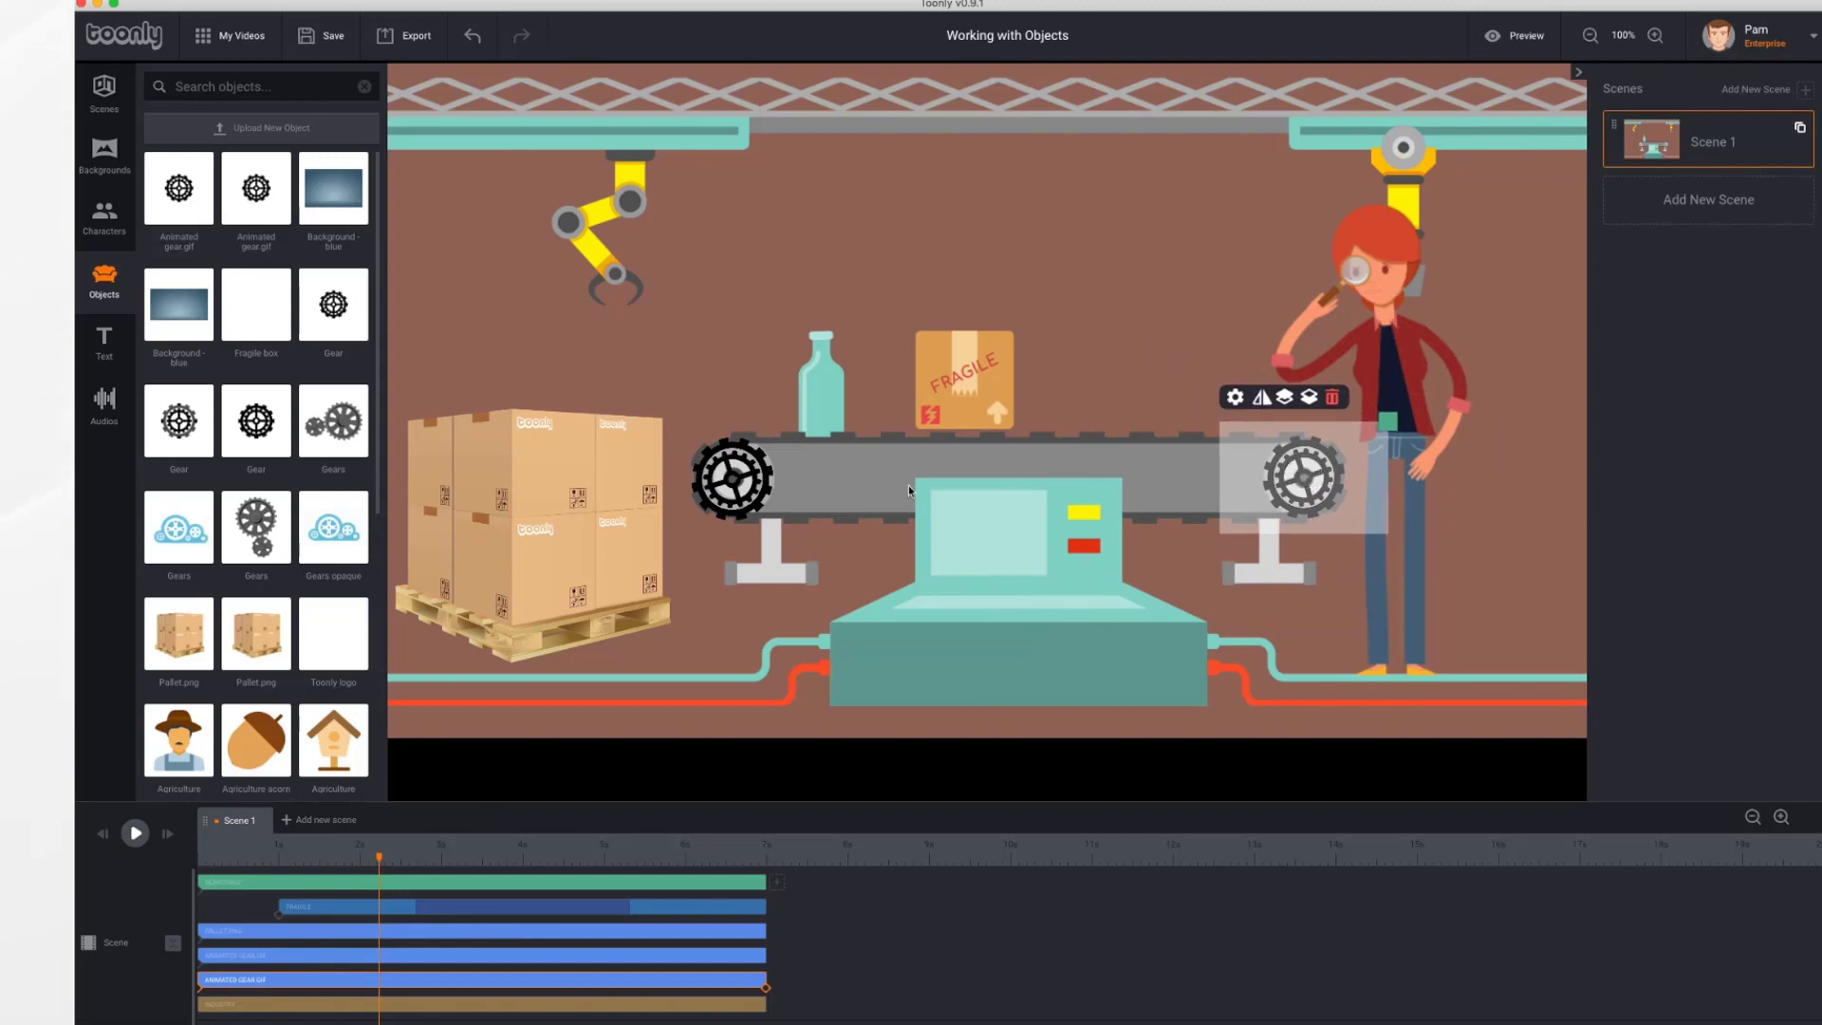
pyautogui.moveTo(728, 482); pyautogui.dragTo(731, 481)
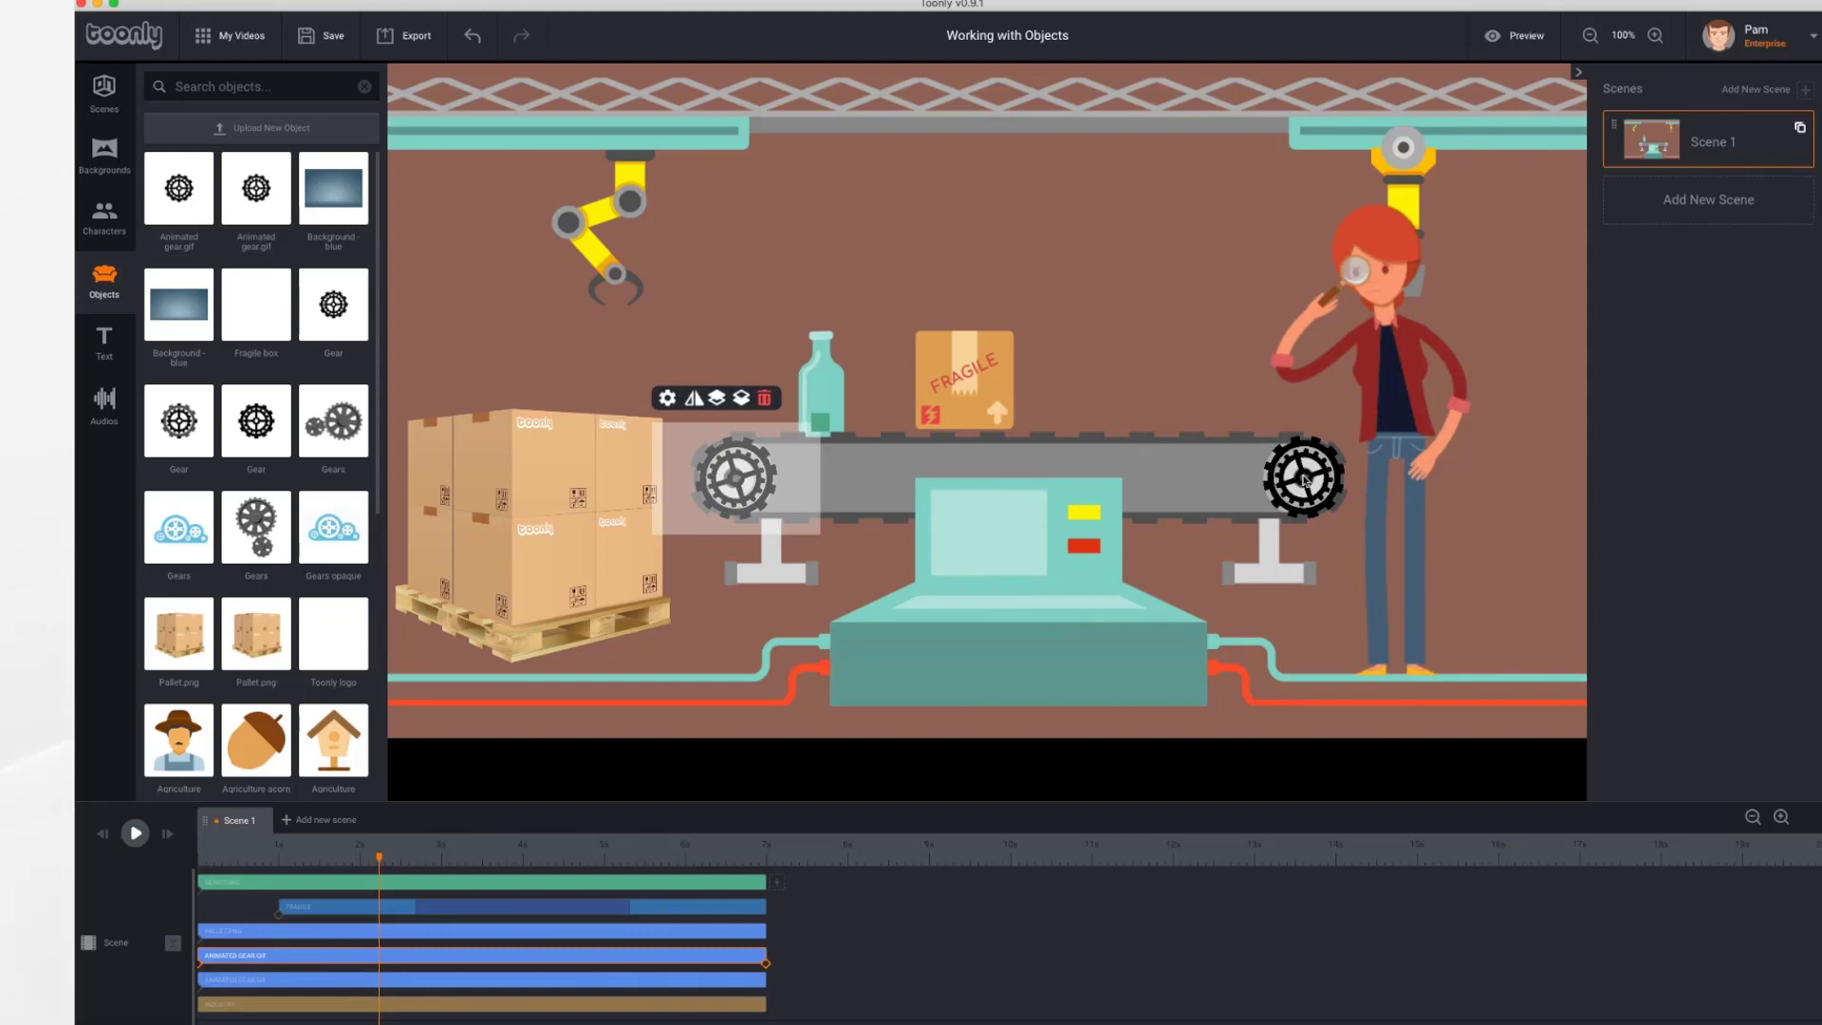
pyautogui.click(104, 839)
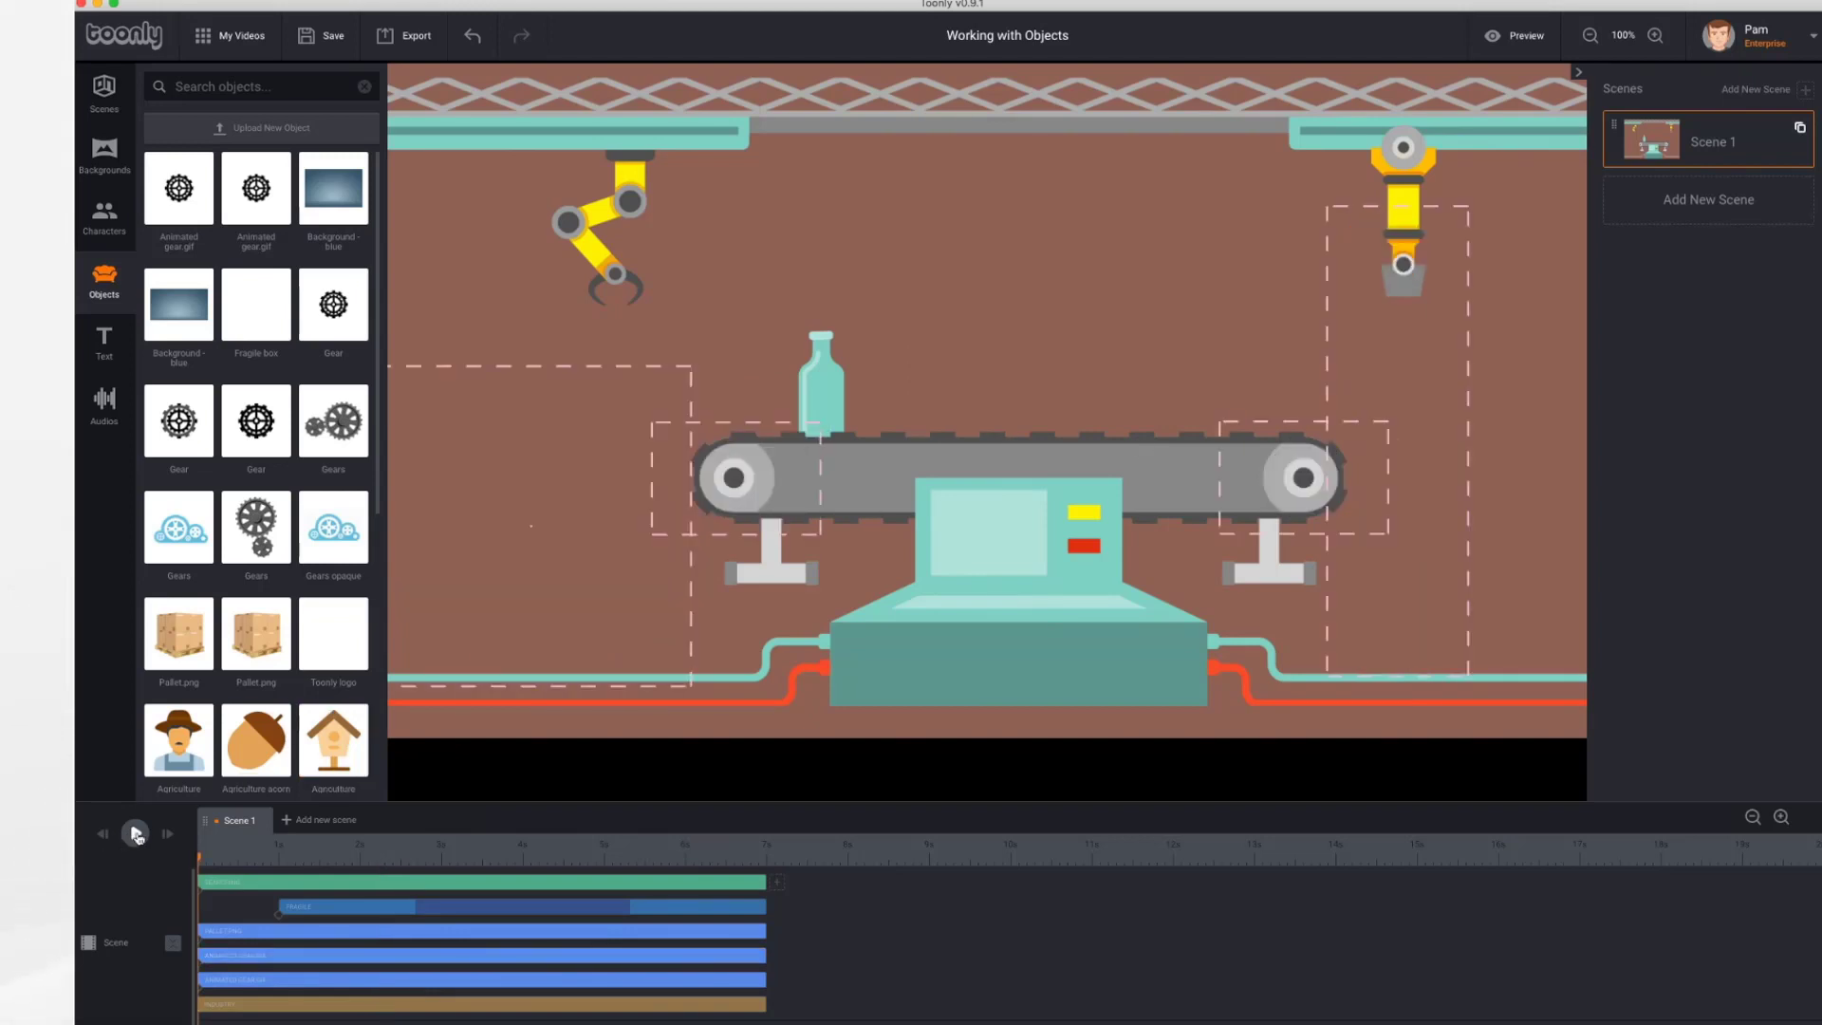
pyautogui.click(136, 835)
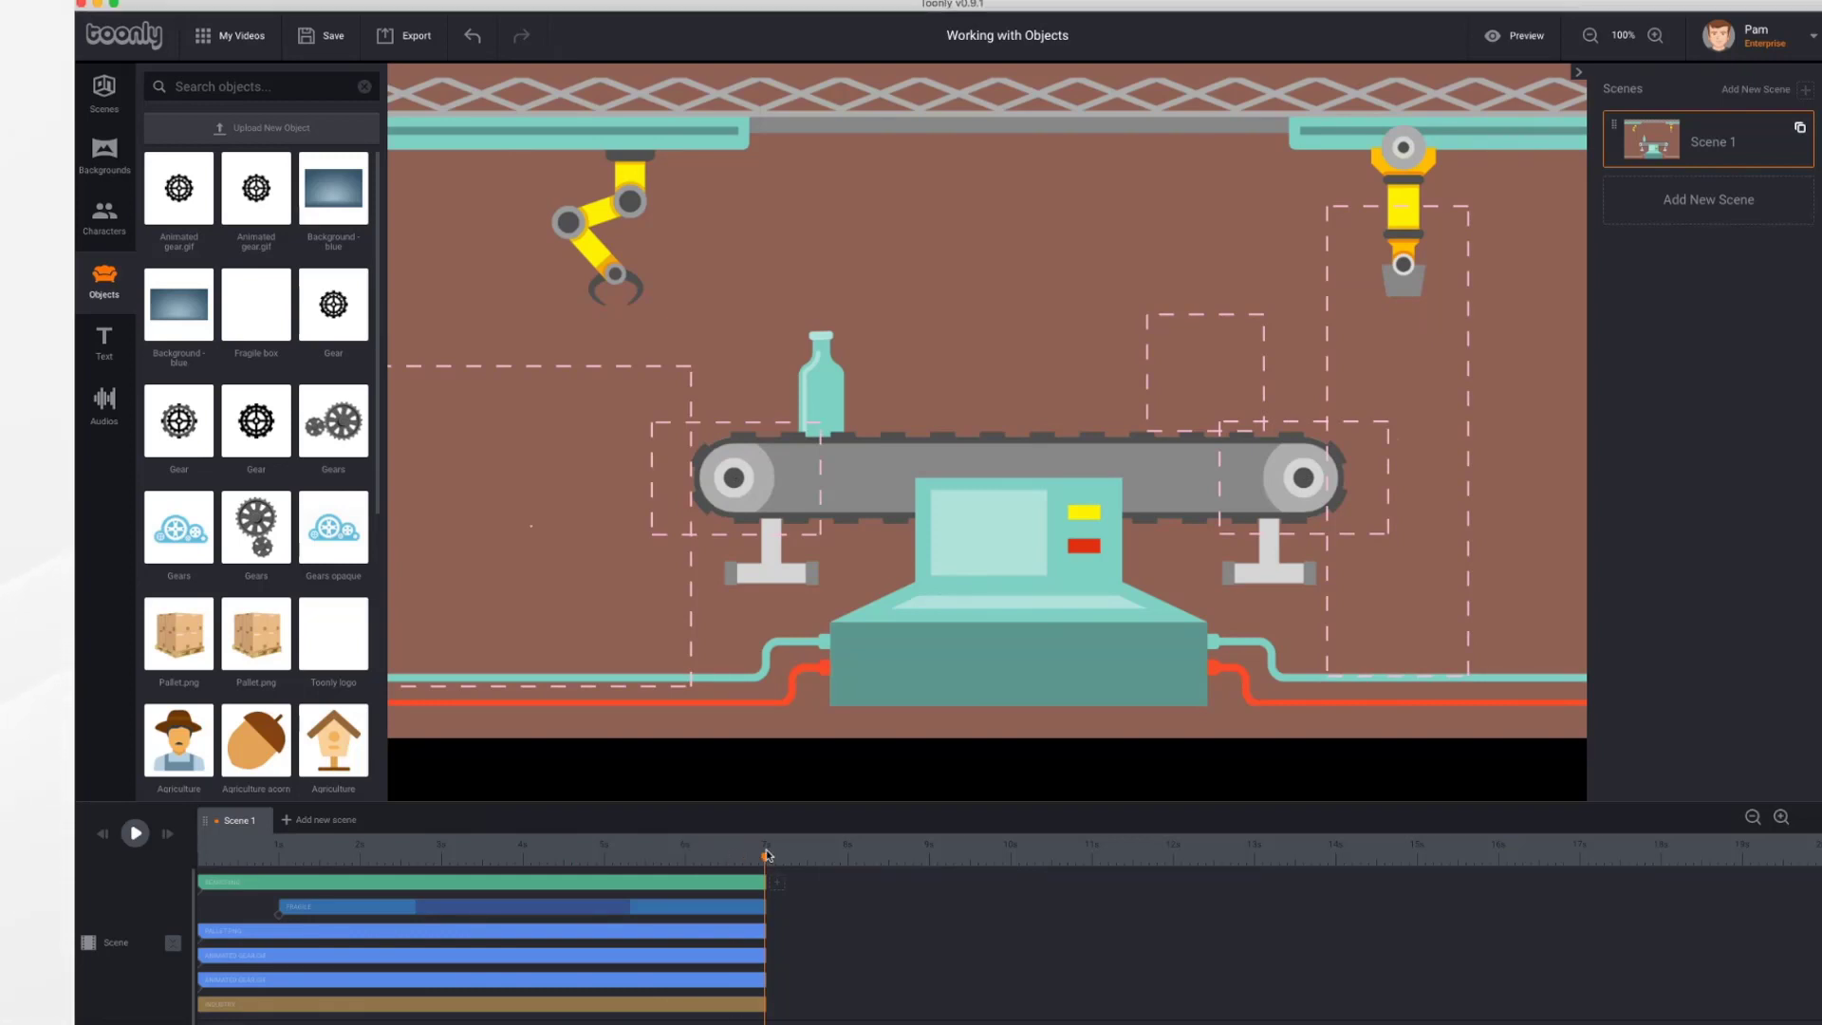
# - With the playhead at about 5.8 s, set the left gear's In Effect to Grow and Out Effect to Shrink and save the settings
pyautogui.moveTo(767, 862); pyautogui.dragTo(670, 860)
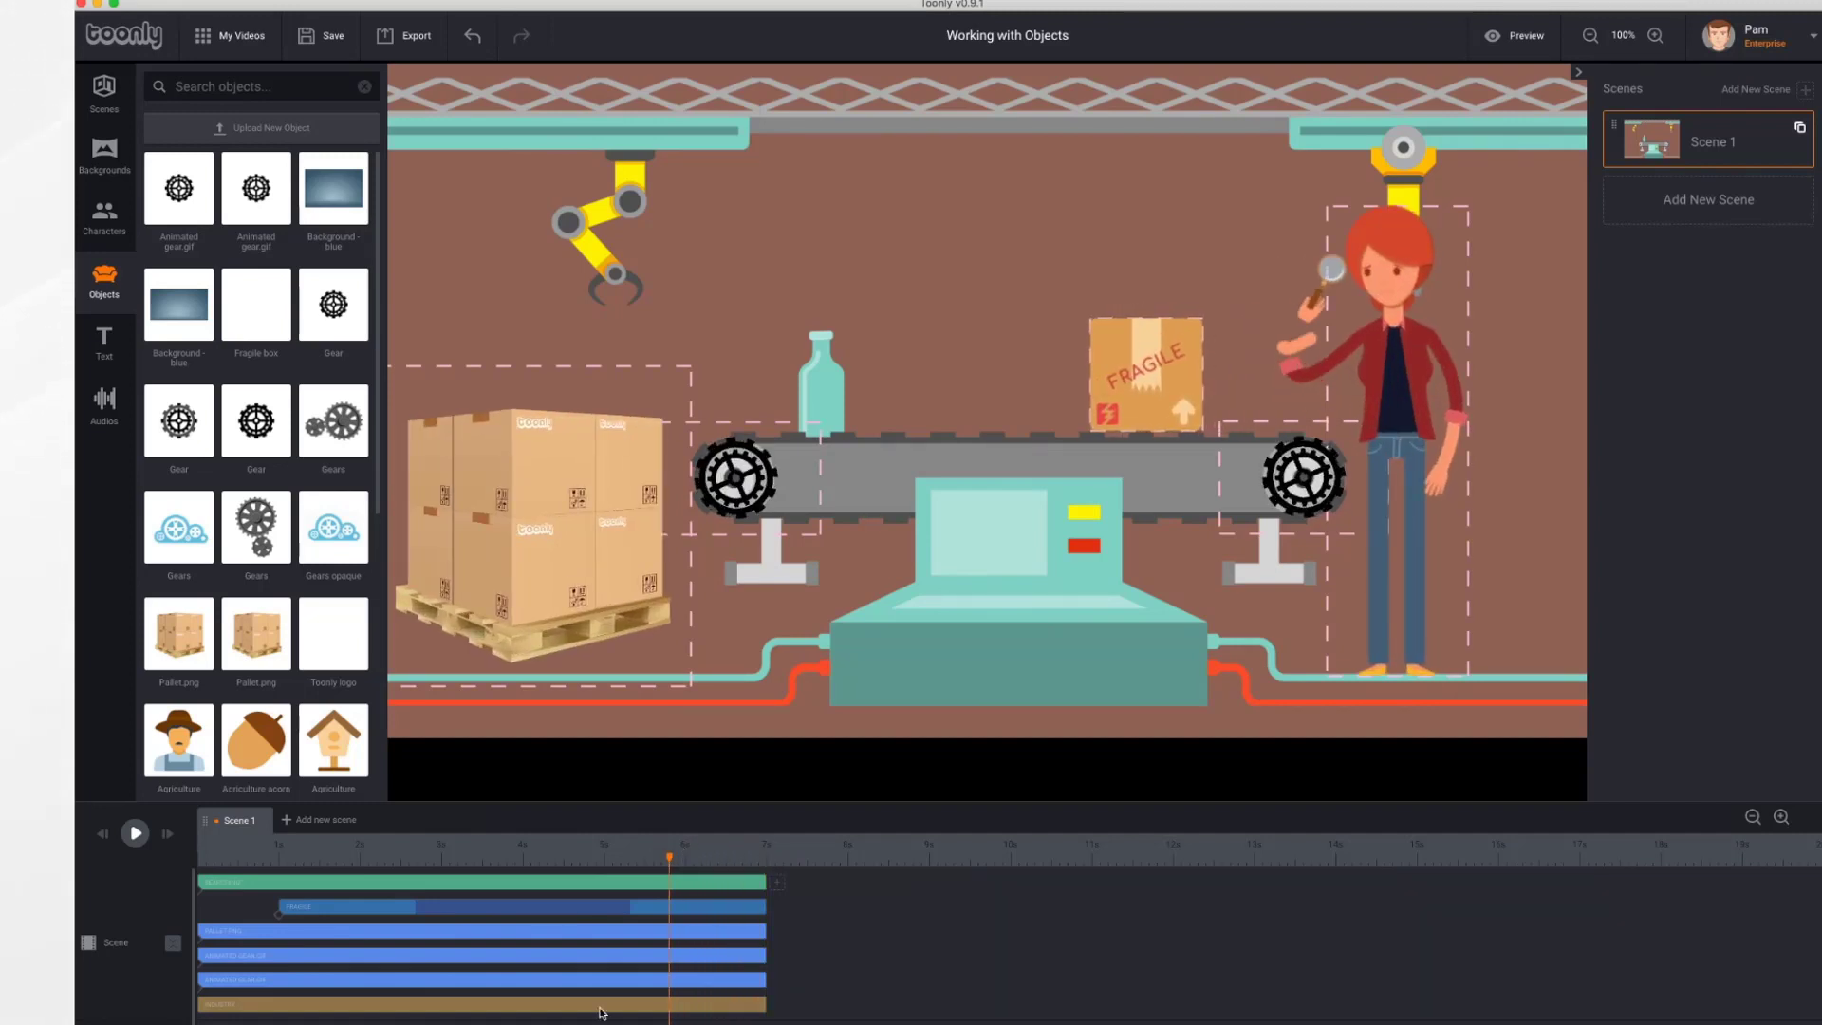
pyautogui.click(643, 957)
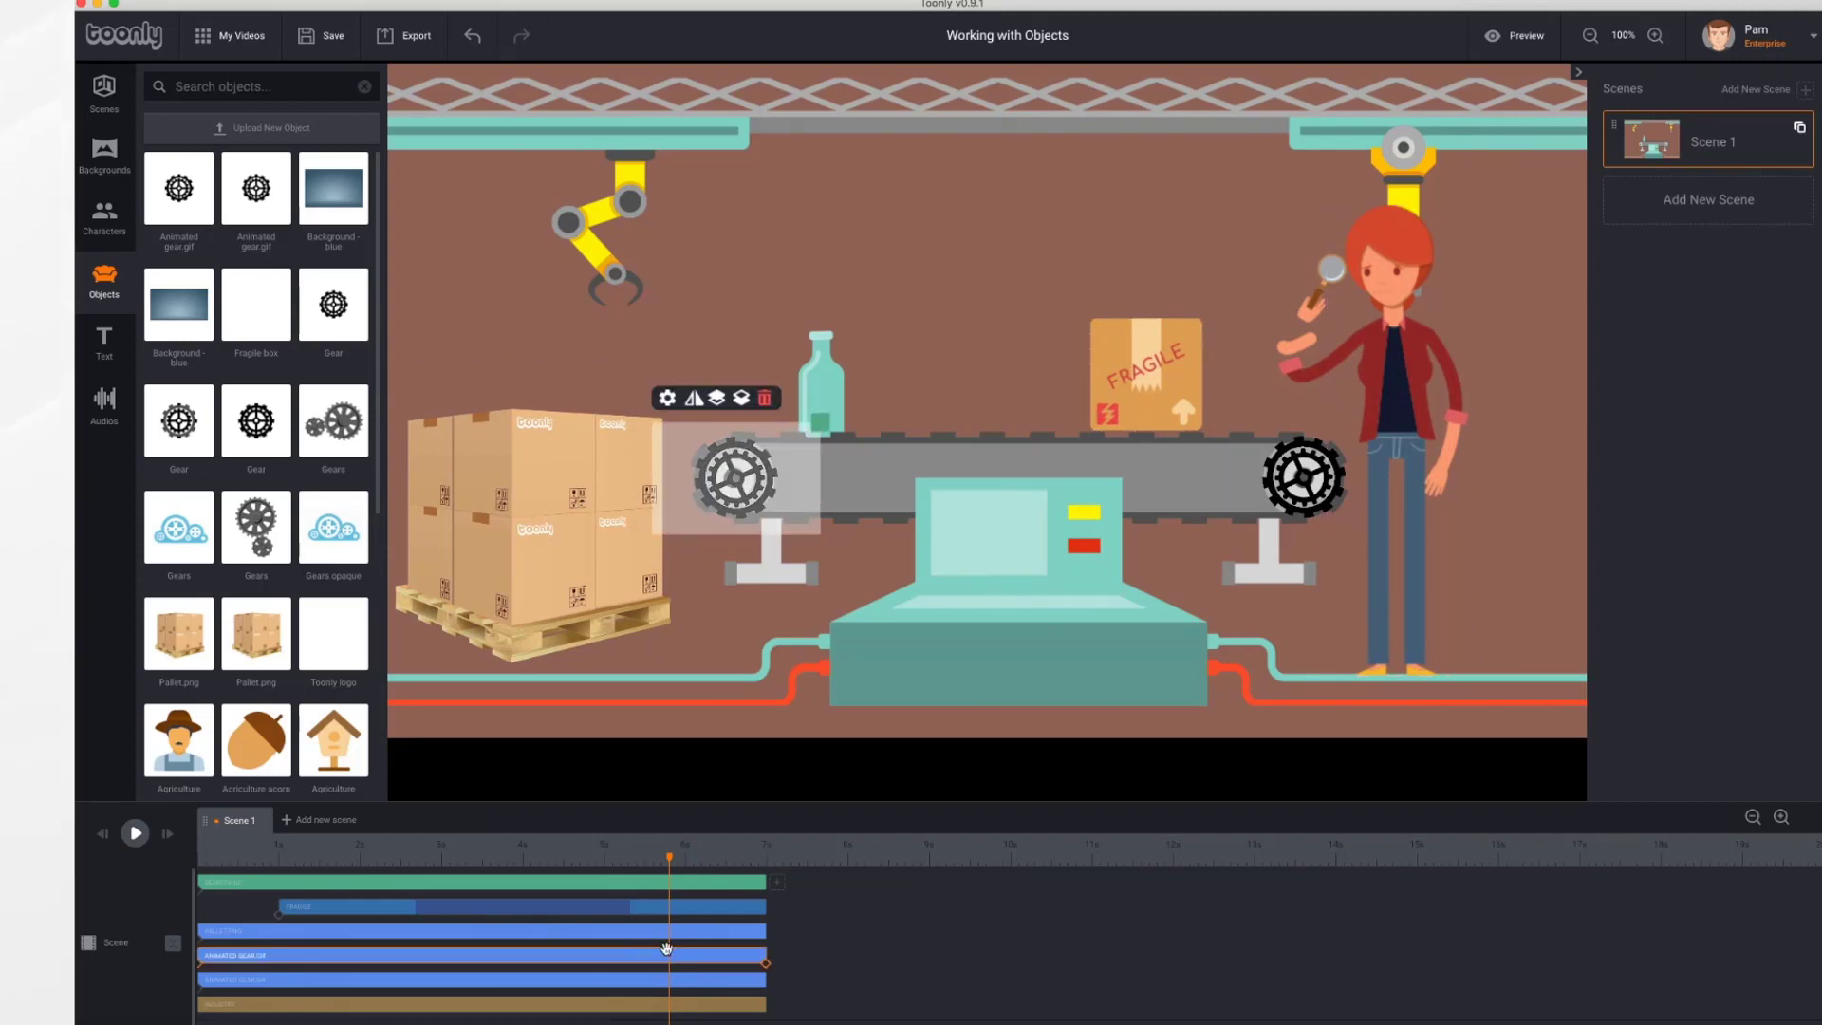
pyautogui.click(667, 400)
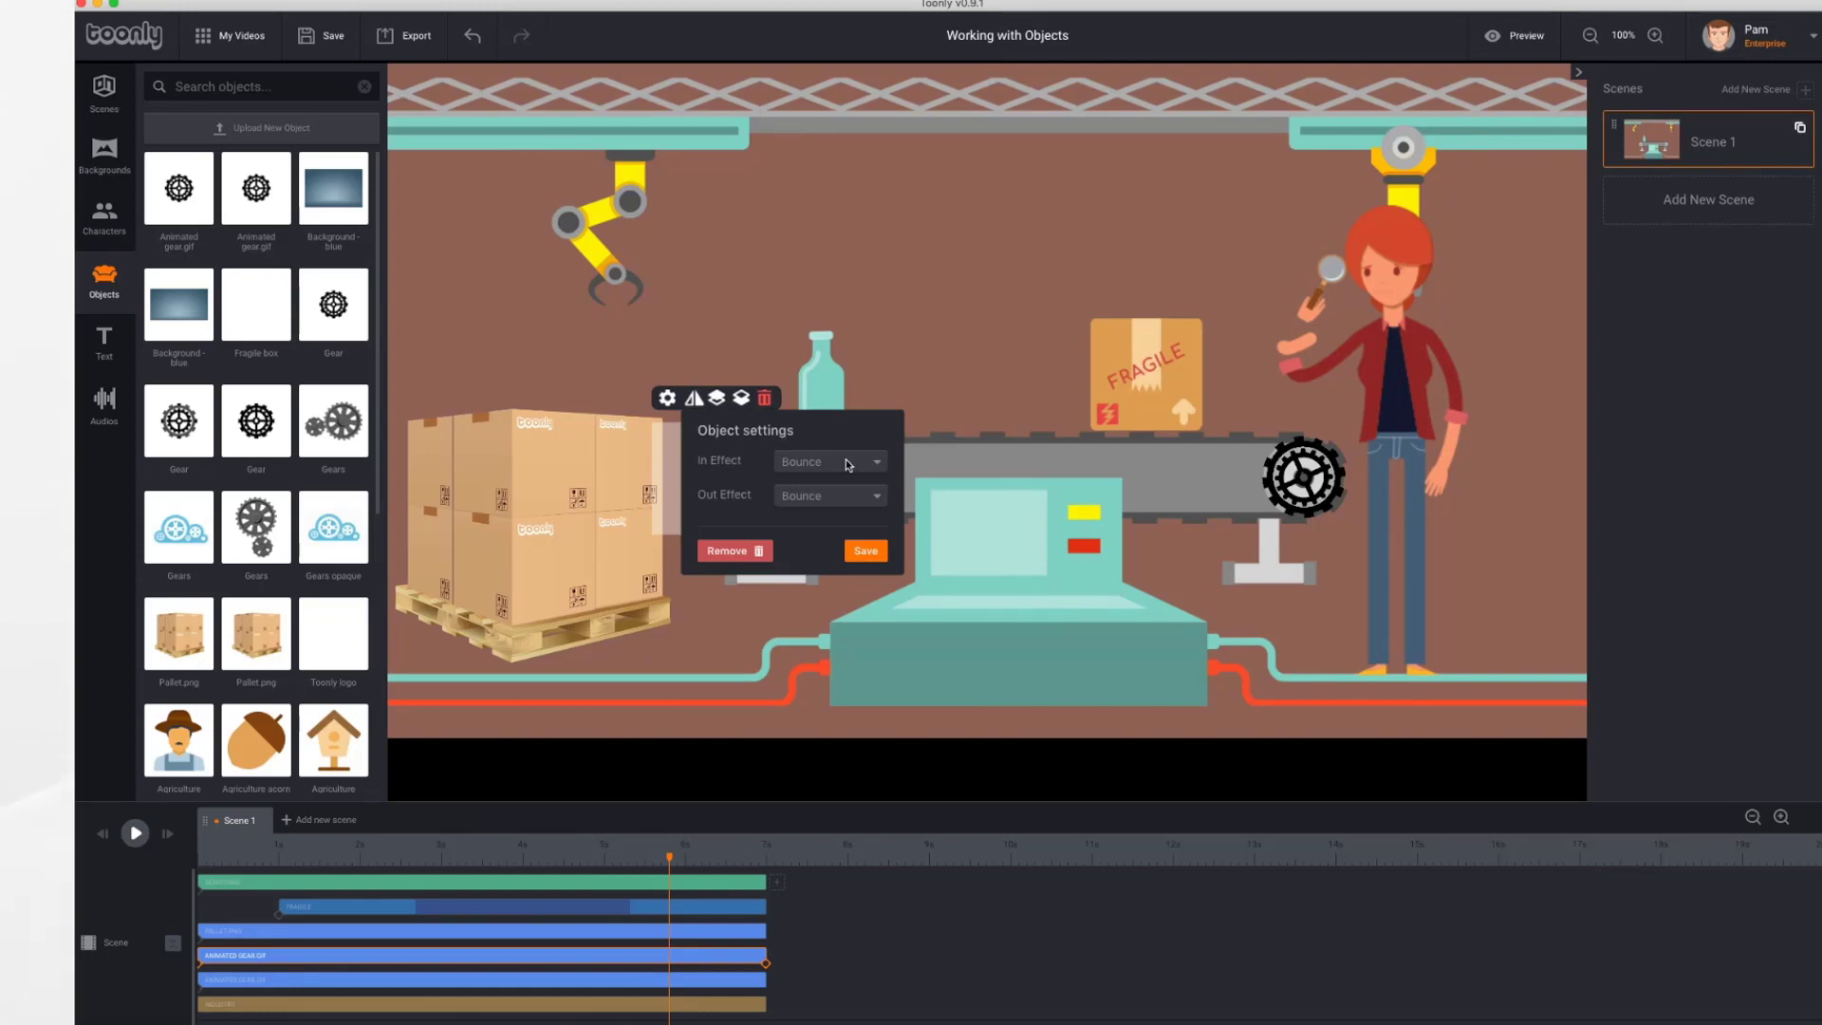
pyautogui.click(848, 465)
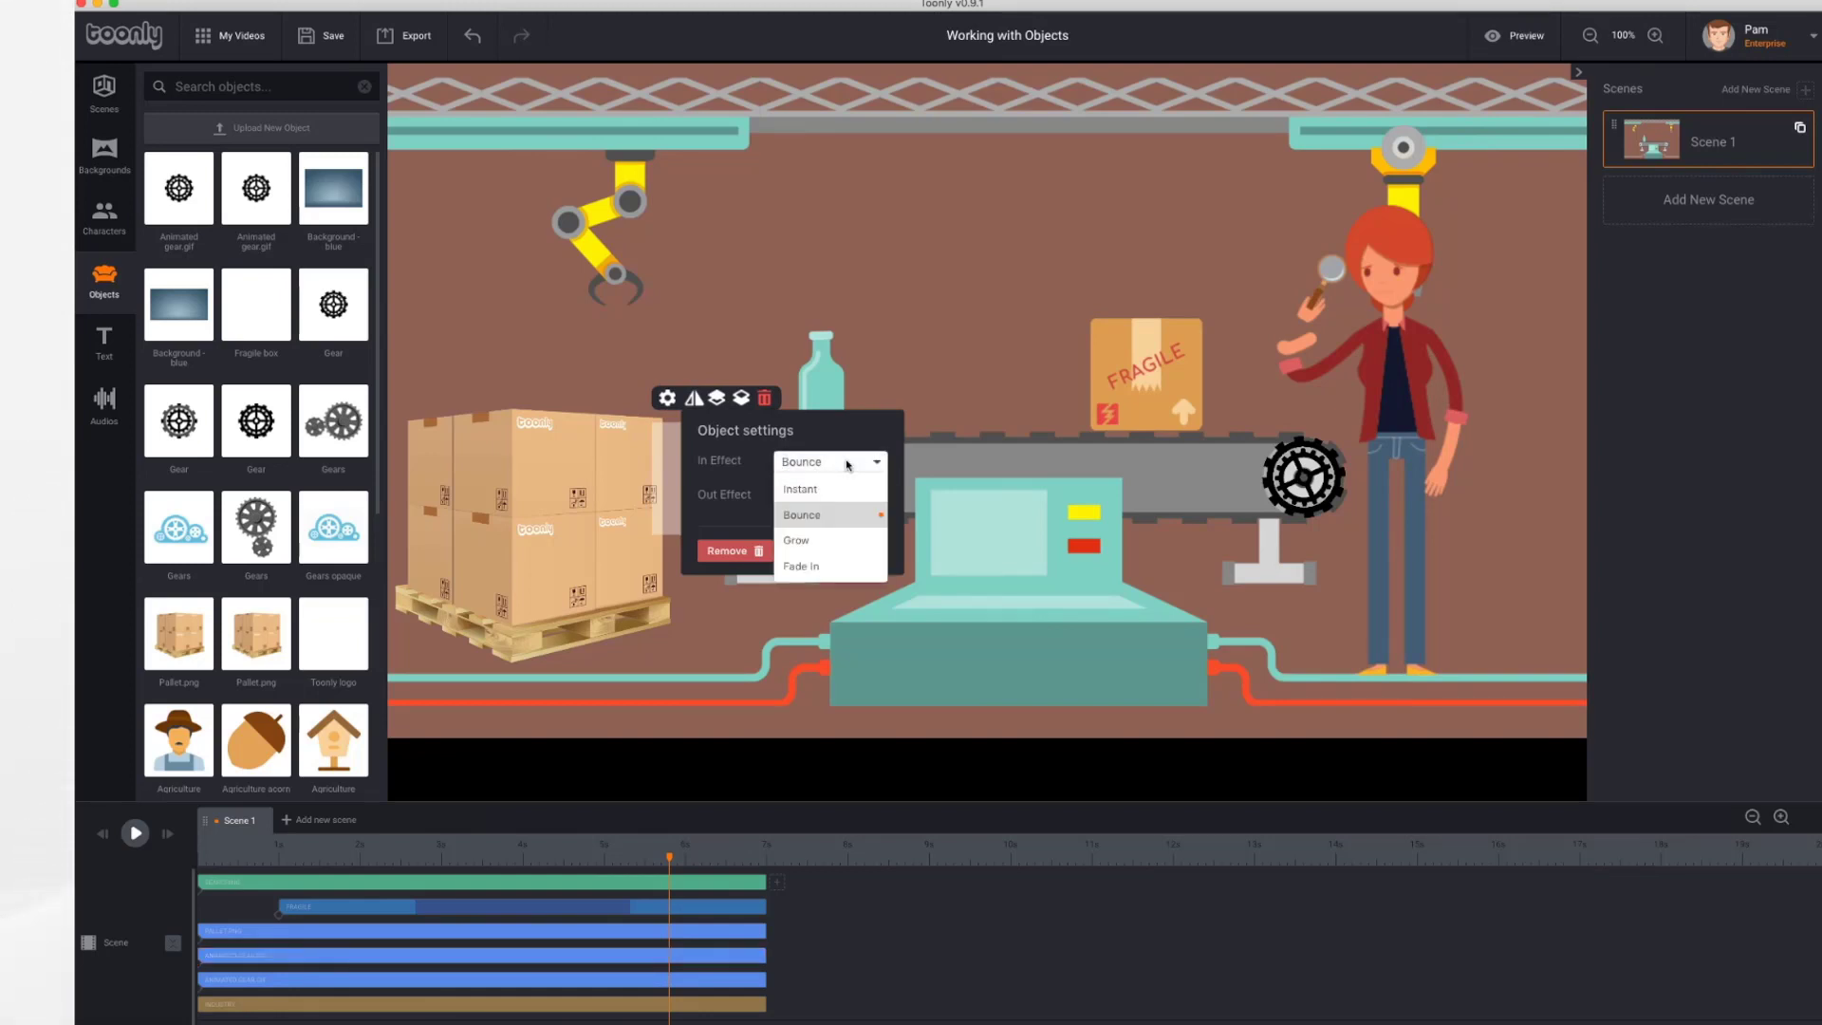
pyautogui.click(839, 544)
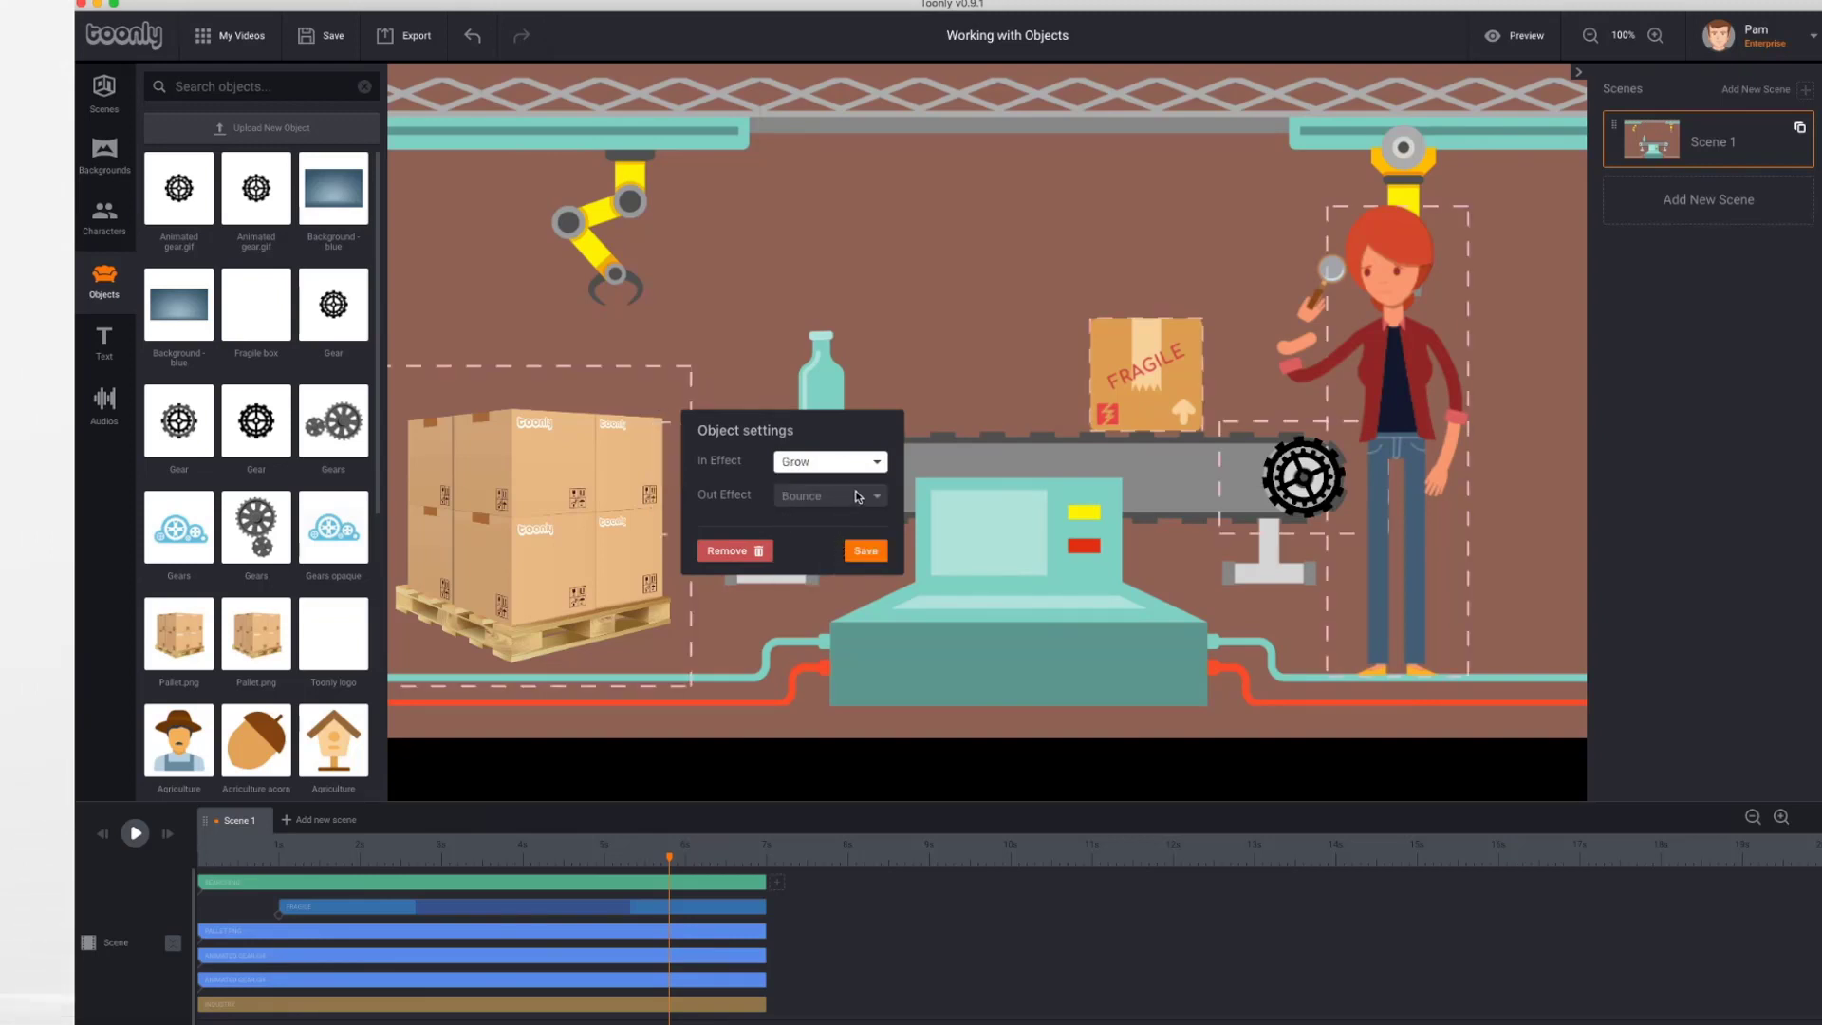
pyautogui.click(860, 503)
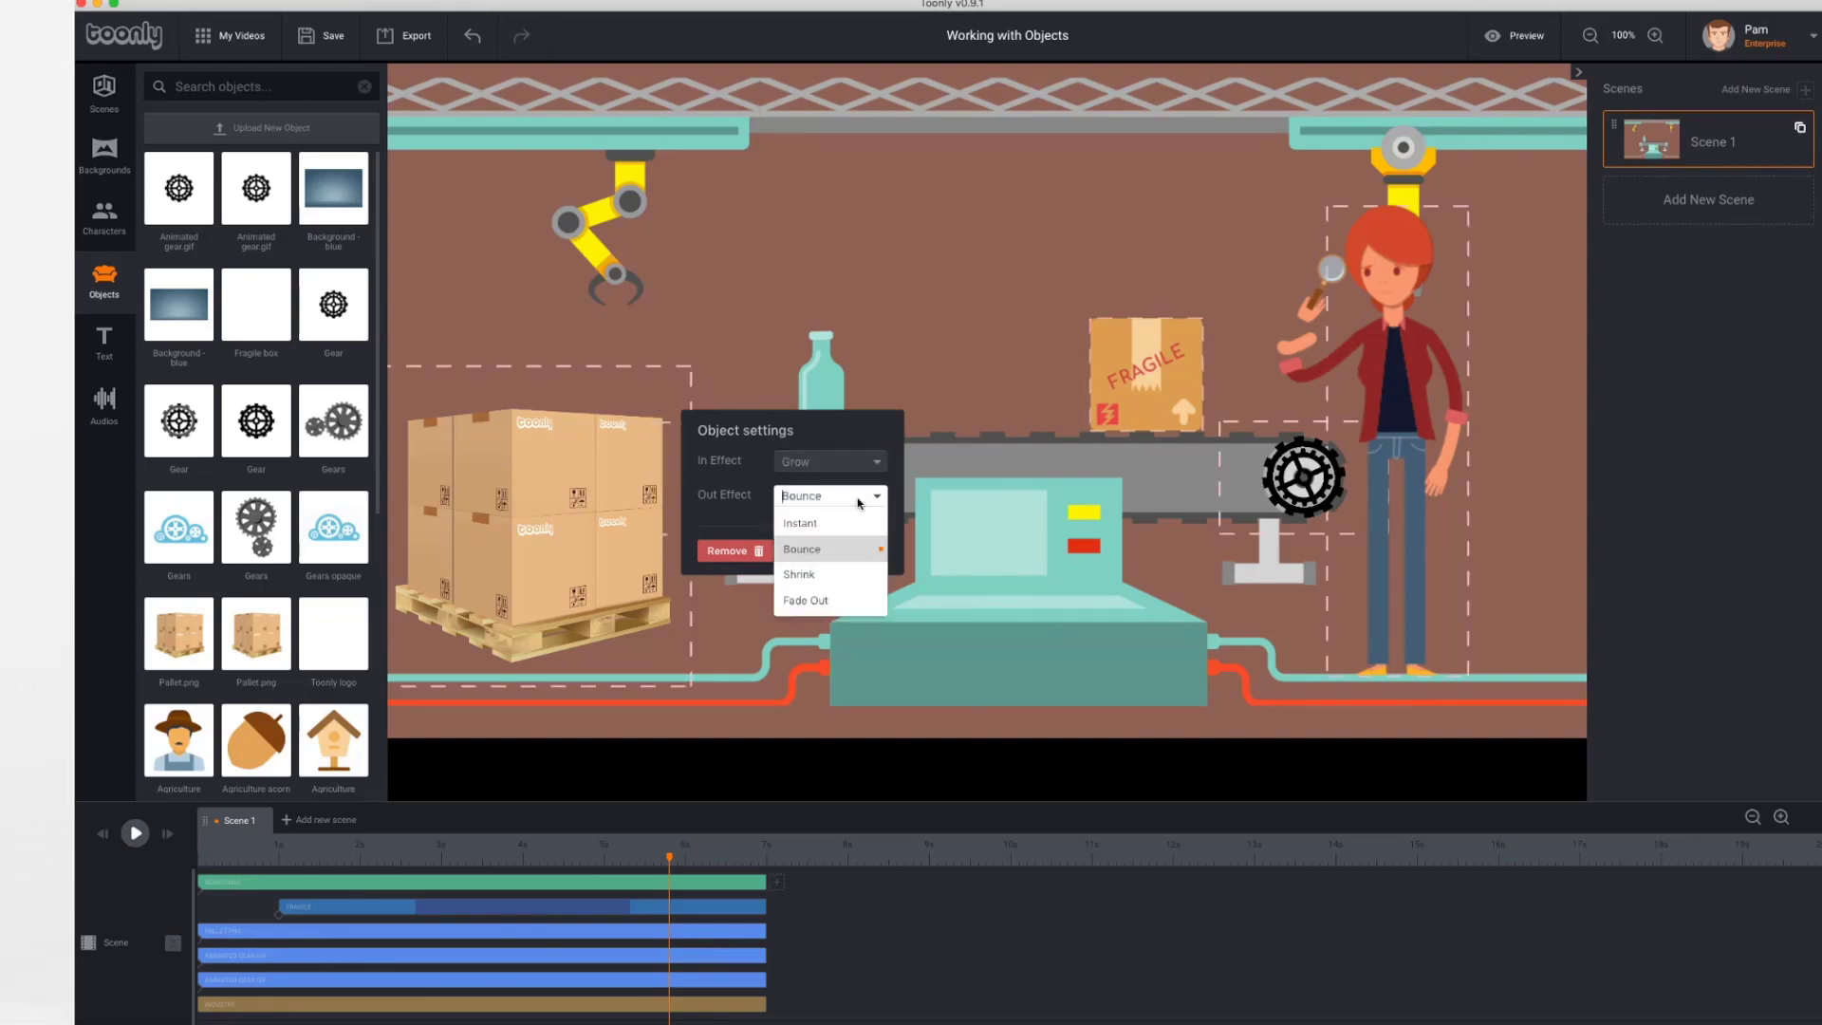
pyautogui.click(814, 575)
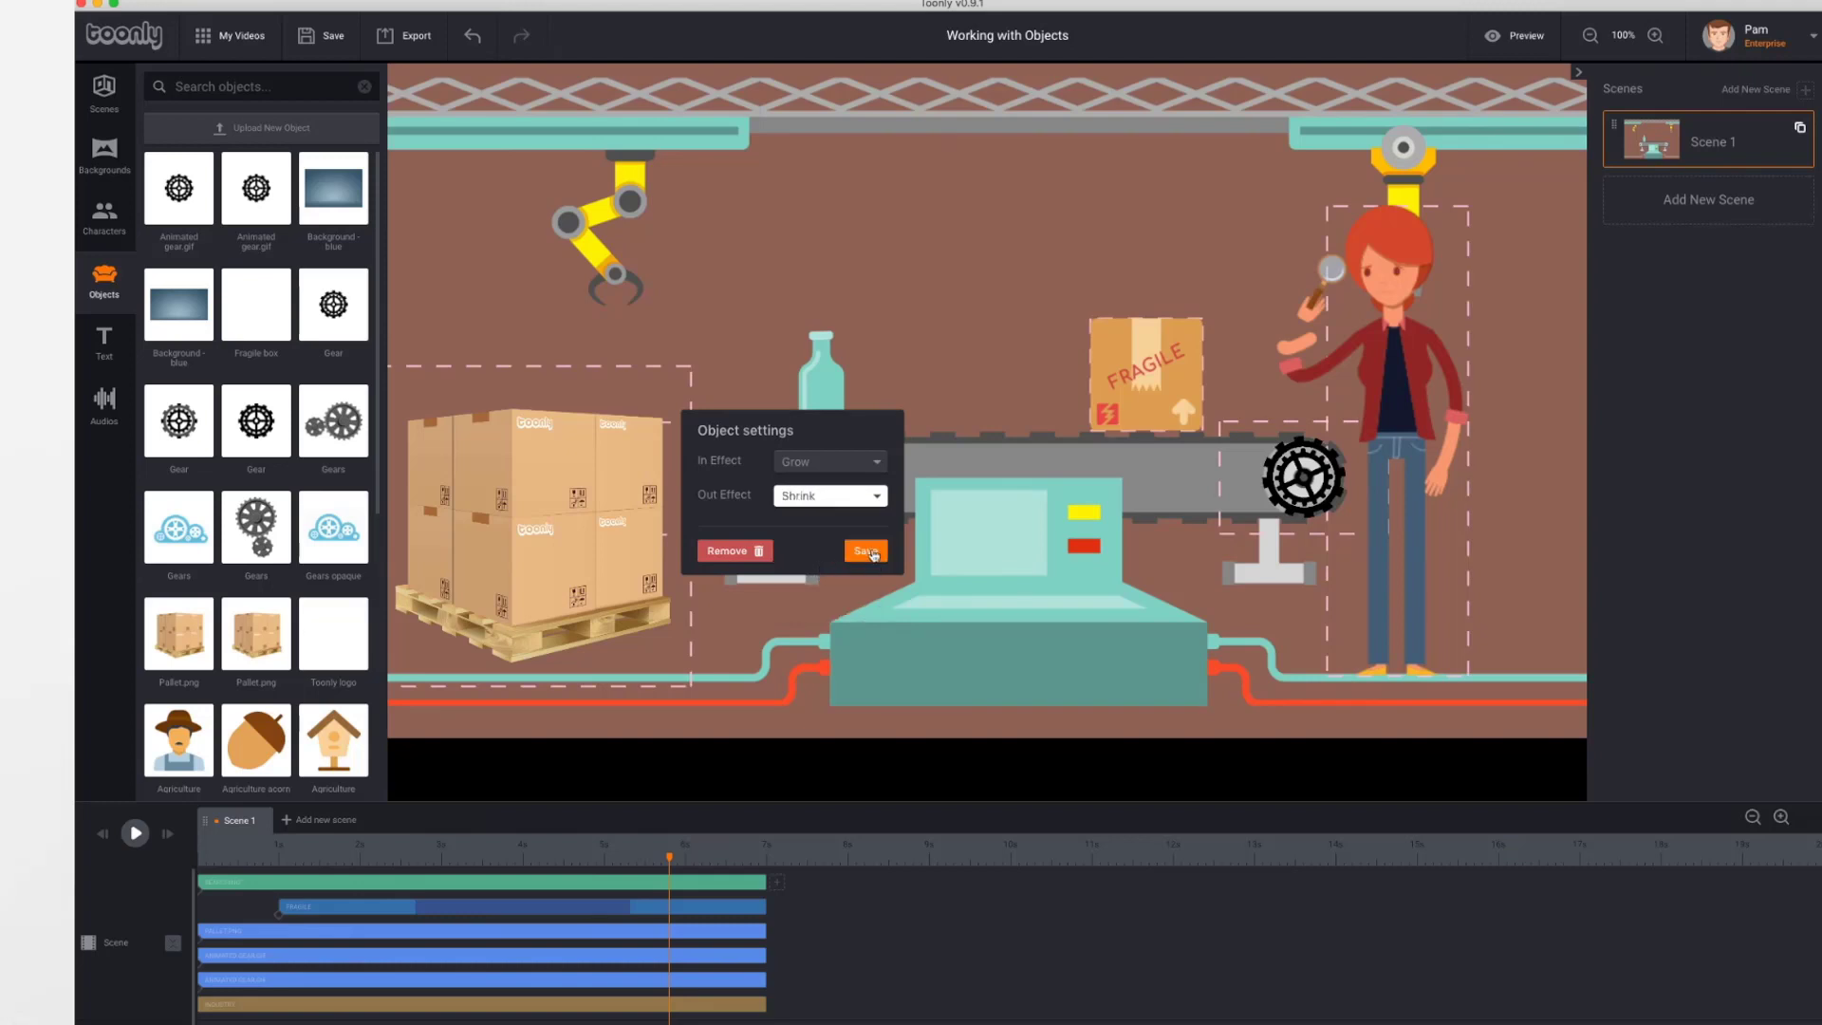
pyautogui.click(867, 550)
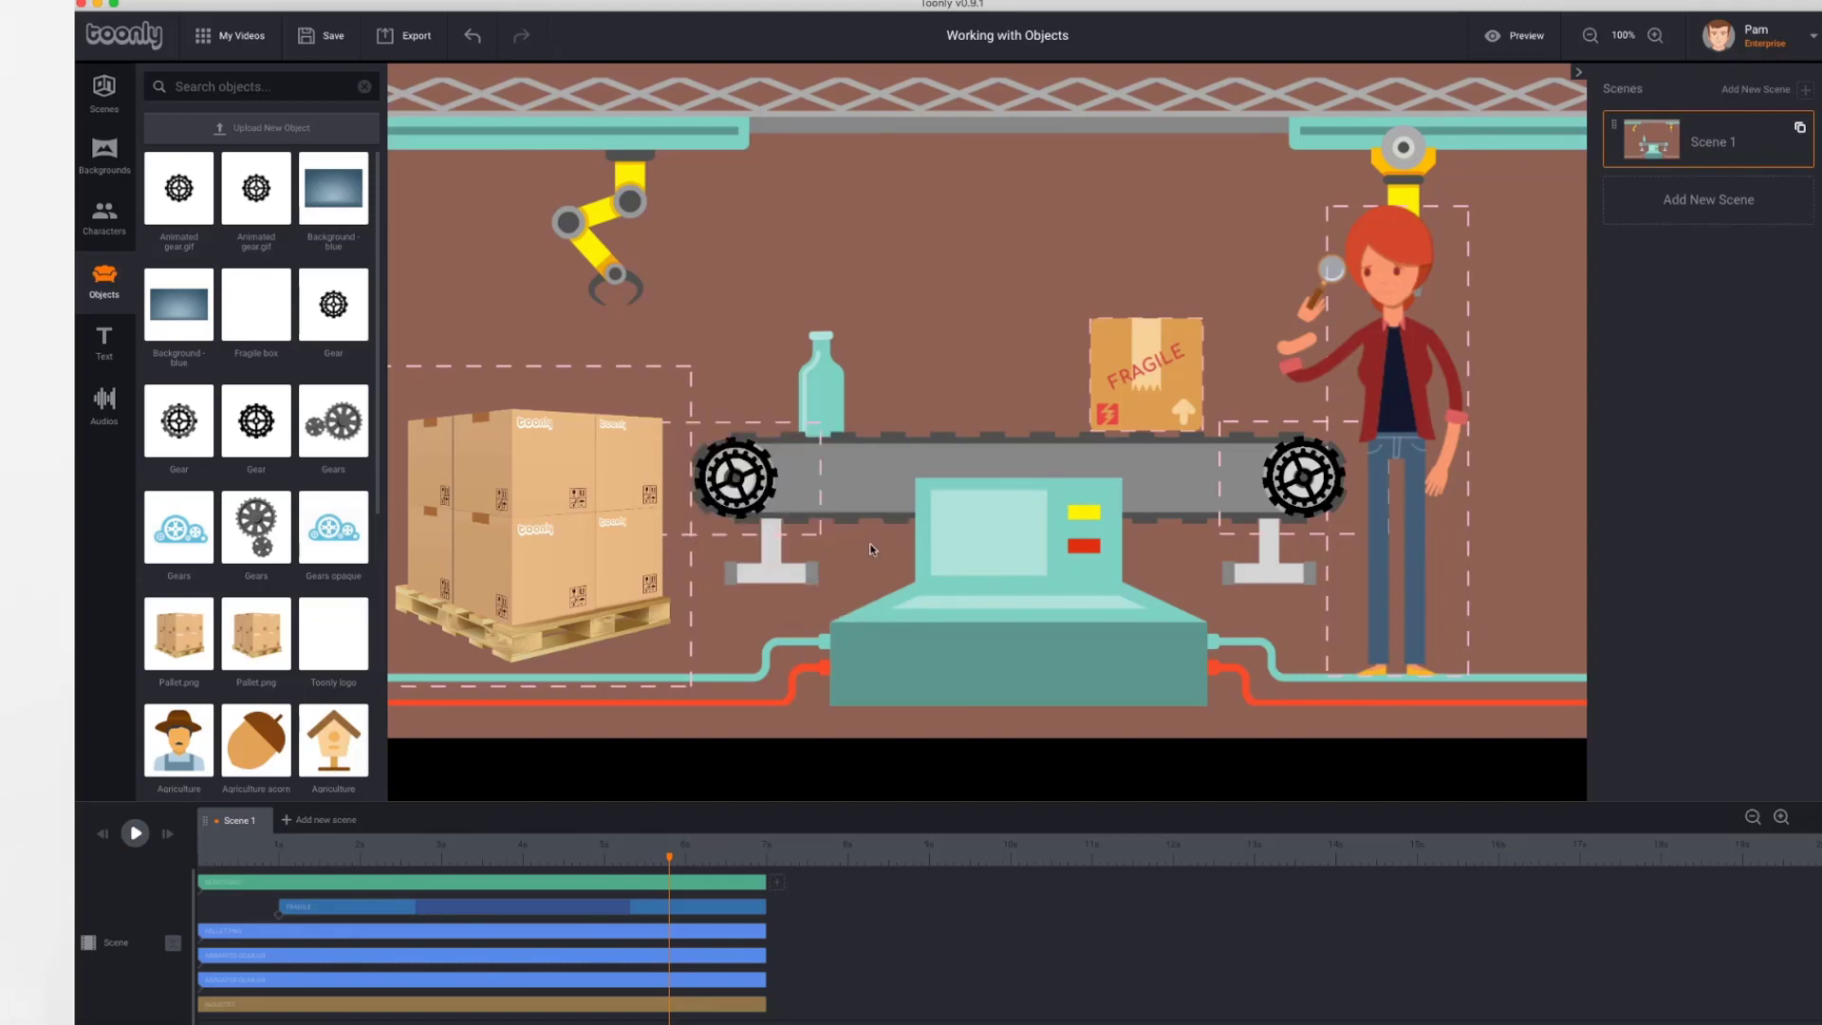
# - Save the right gear with In Effect Grow and Out Effect Shrink, and replay the scene from the start
pyautogui.click(1307, 478)
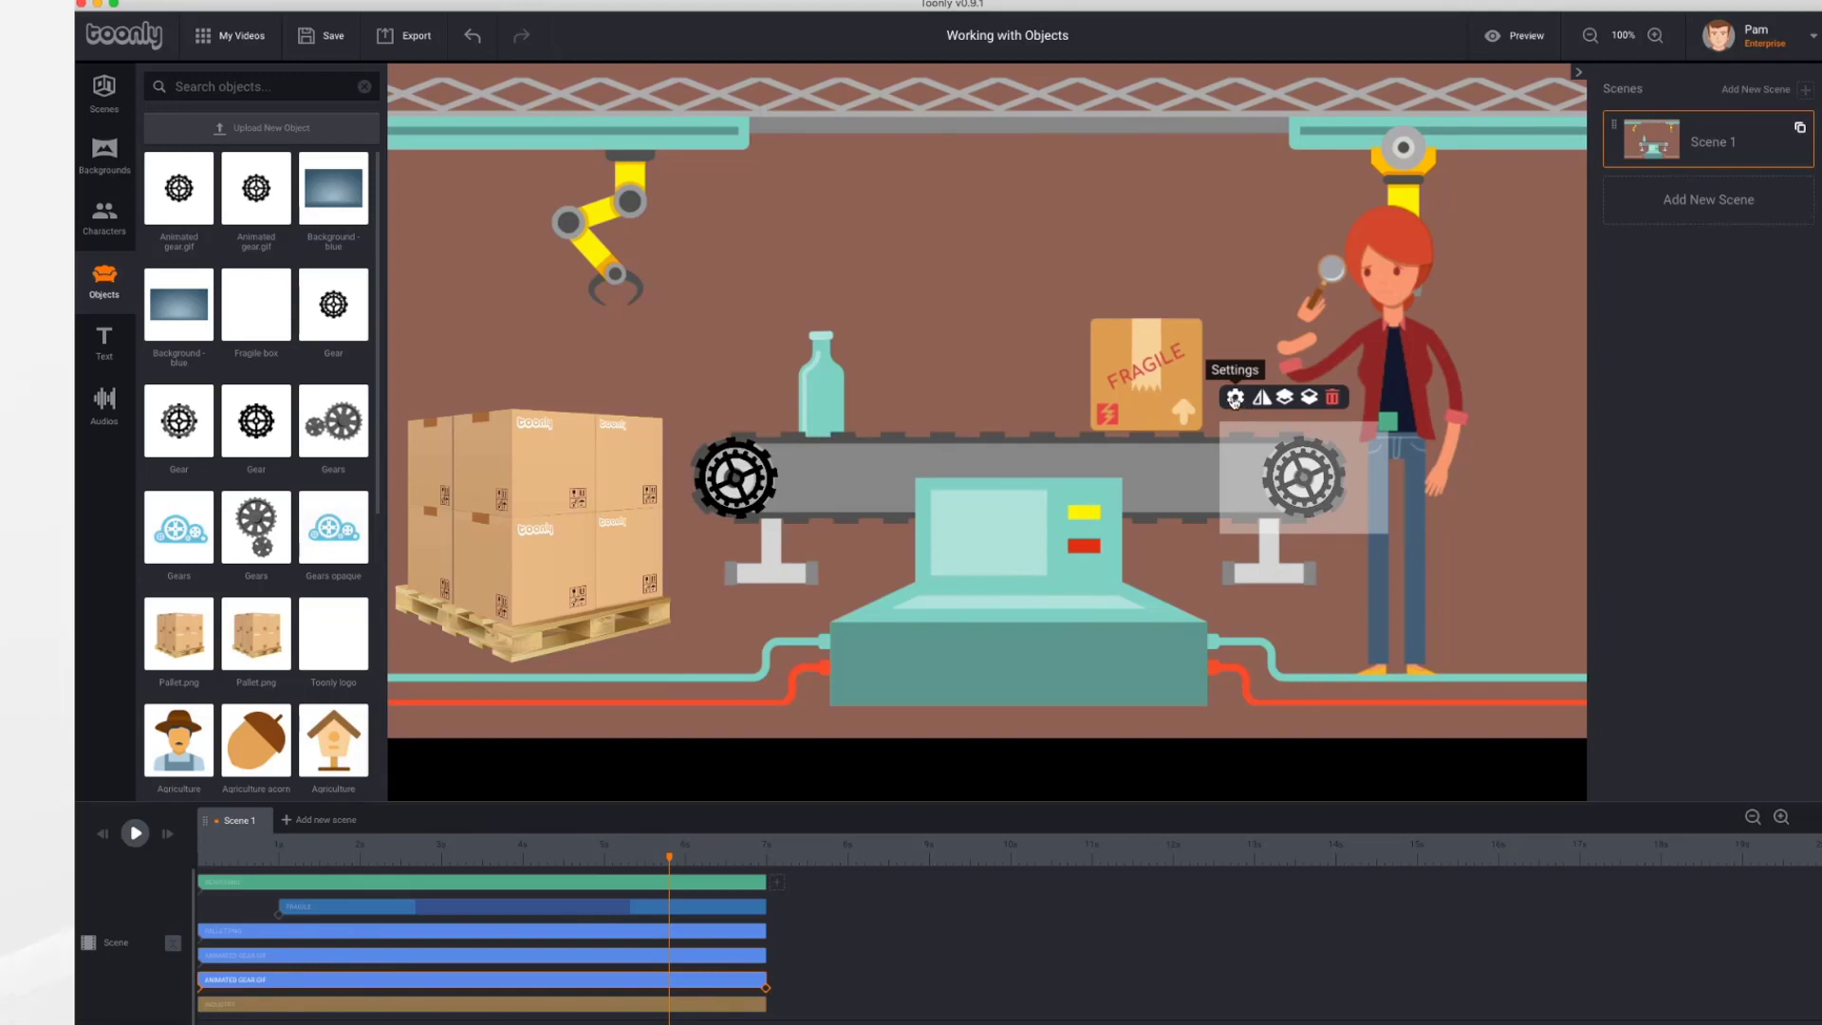
pyautogui.click(1236, 399)
pyautogui.click(1419, 464)
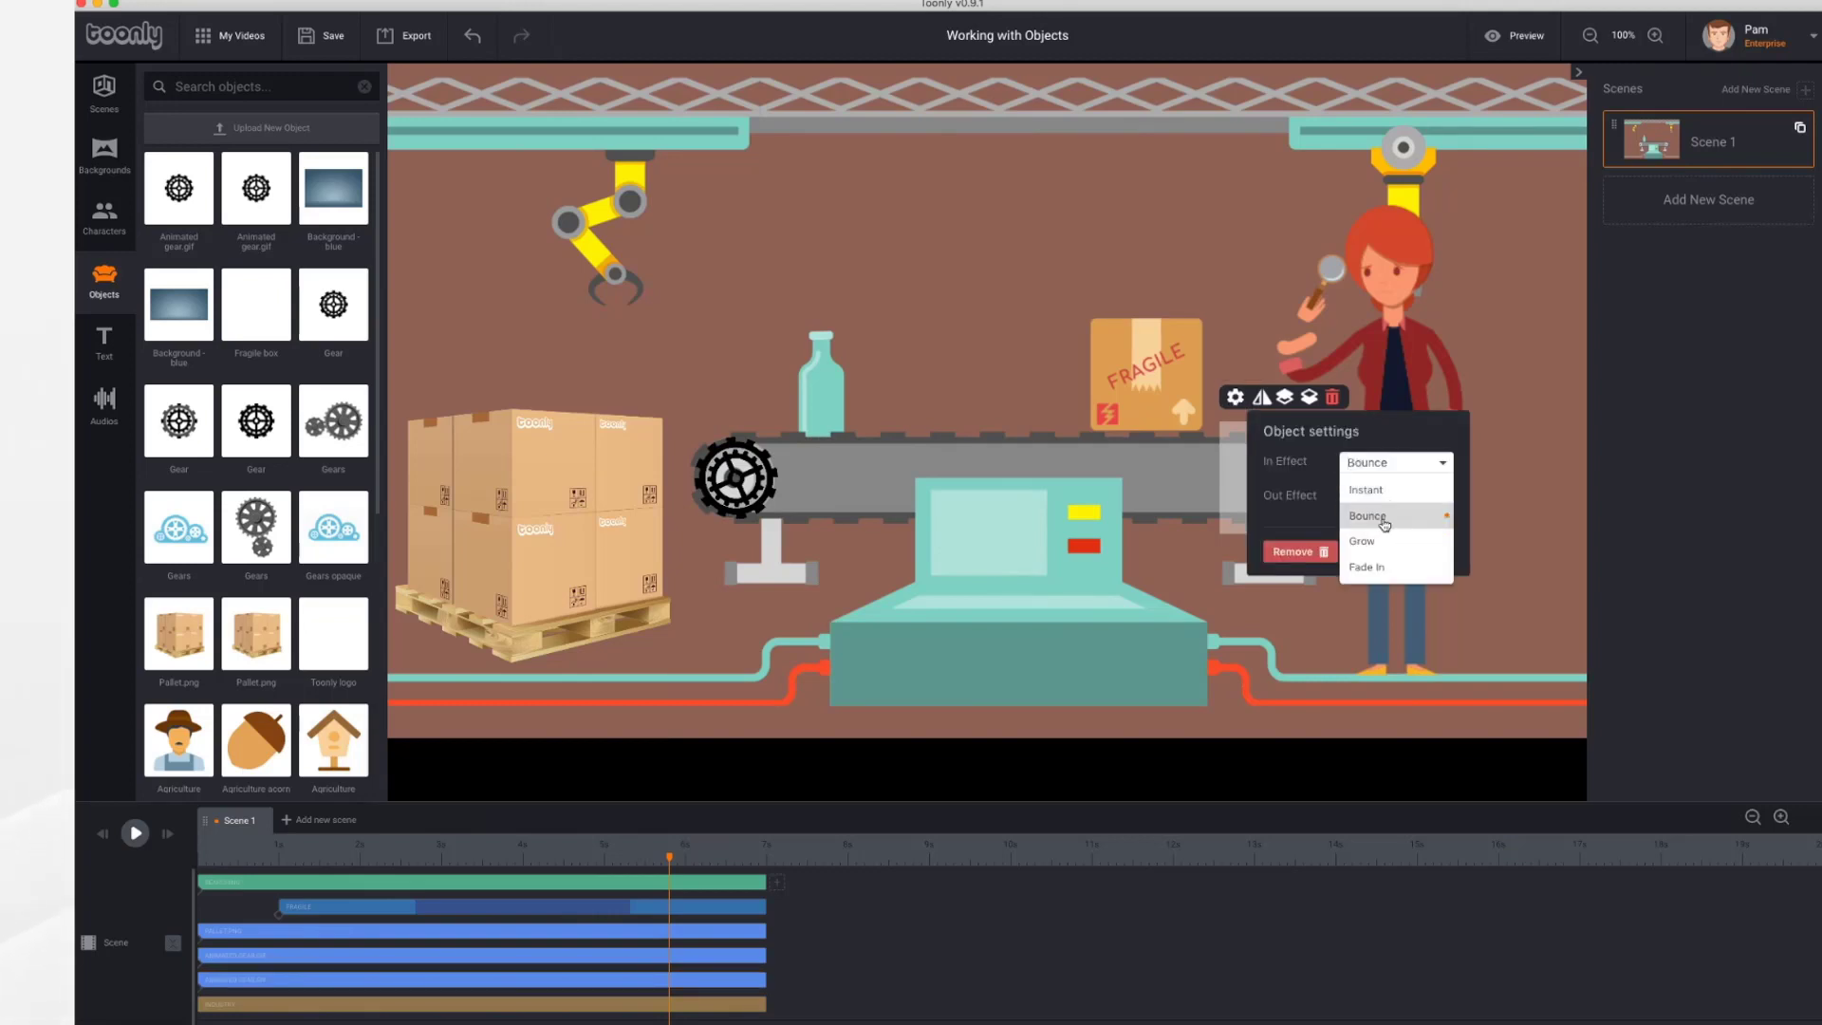
pyautogui.click(1374, 543)
pyautogui.click(1401, 498)
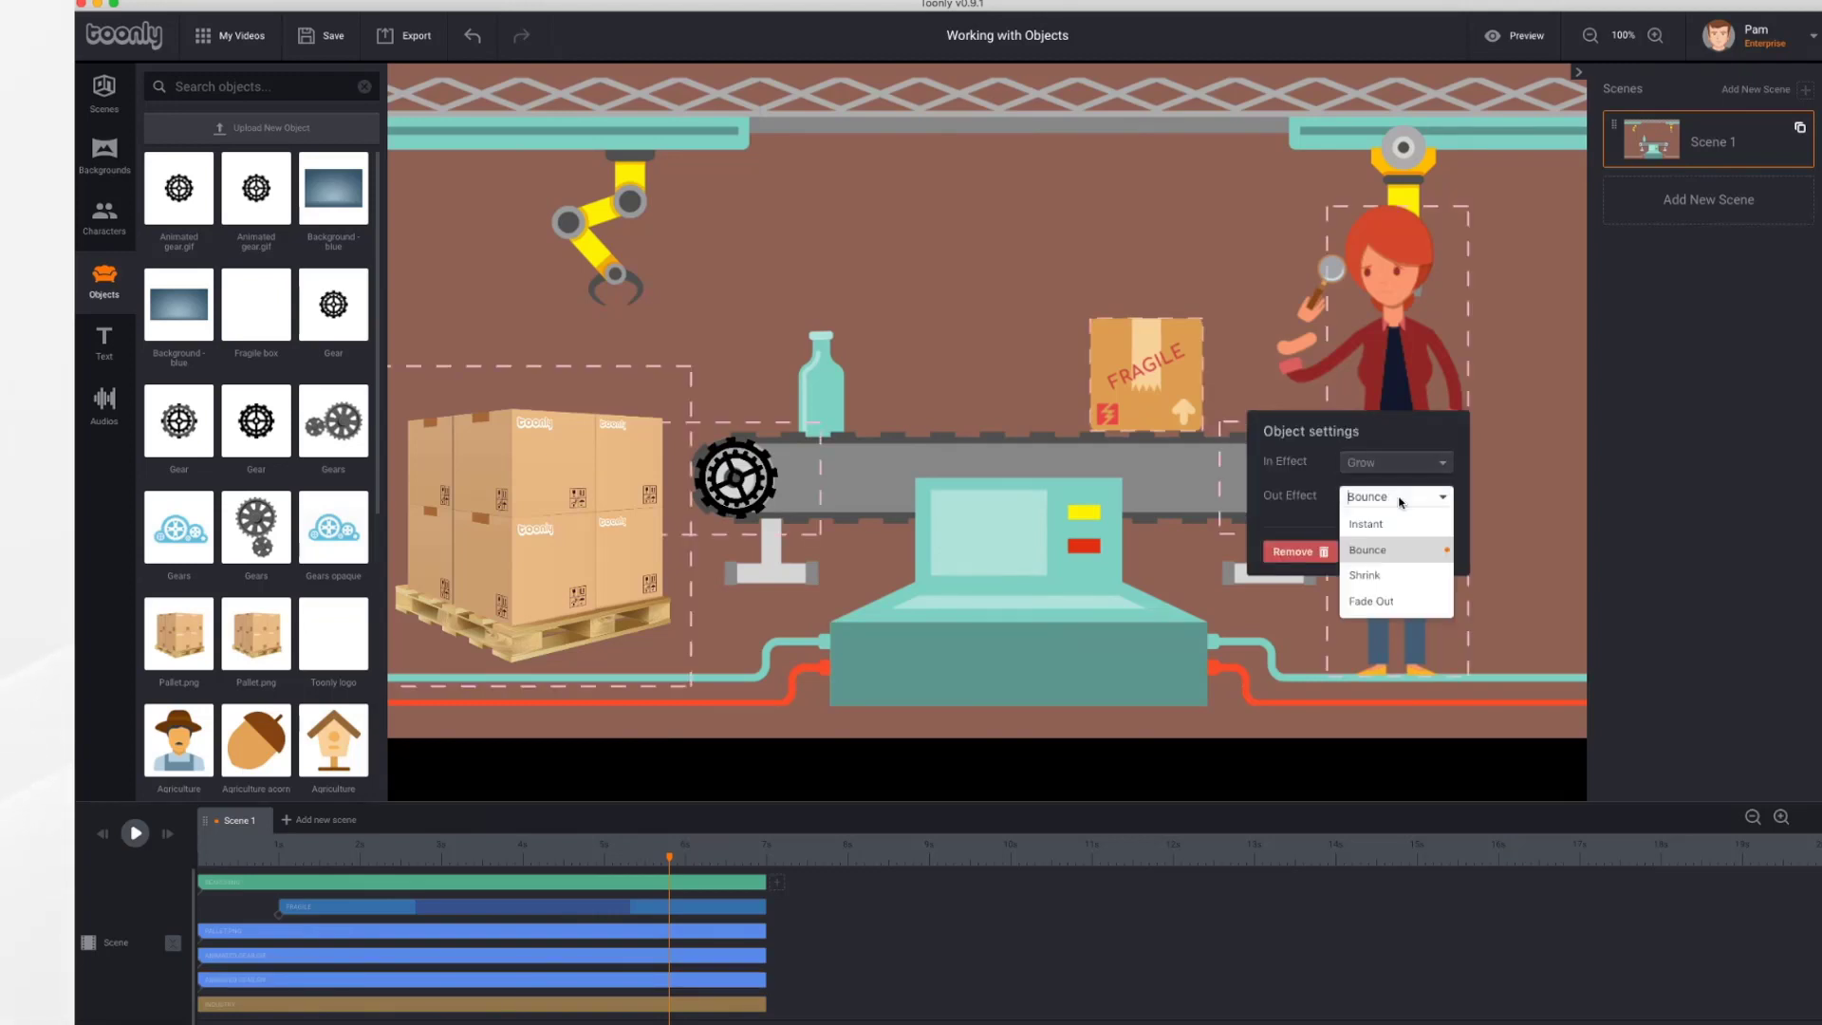
pyautogui.click(1378, 577)
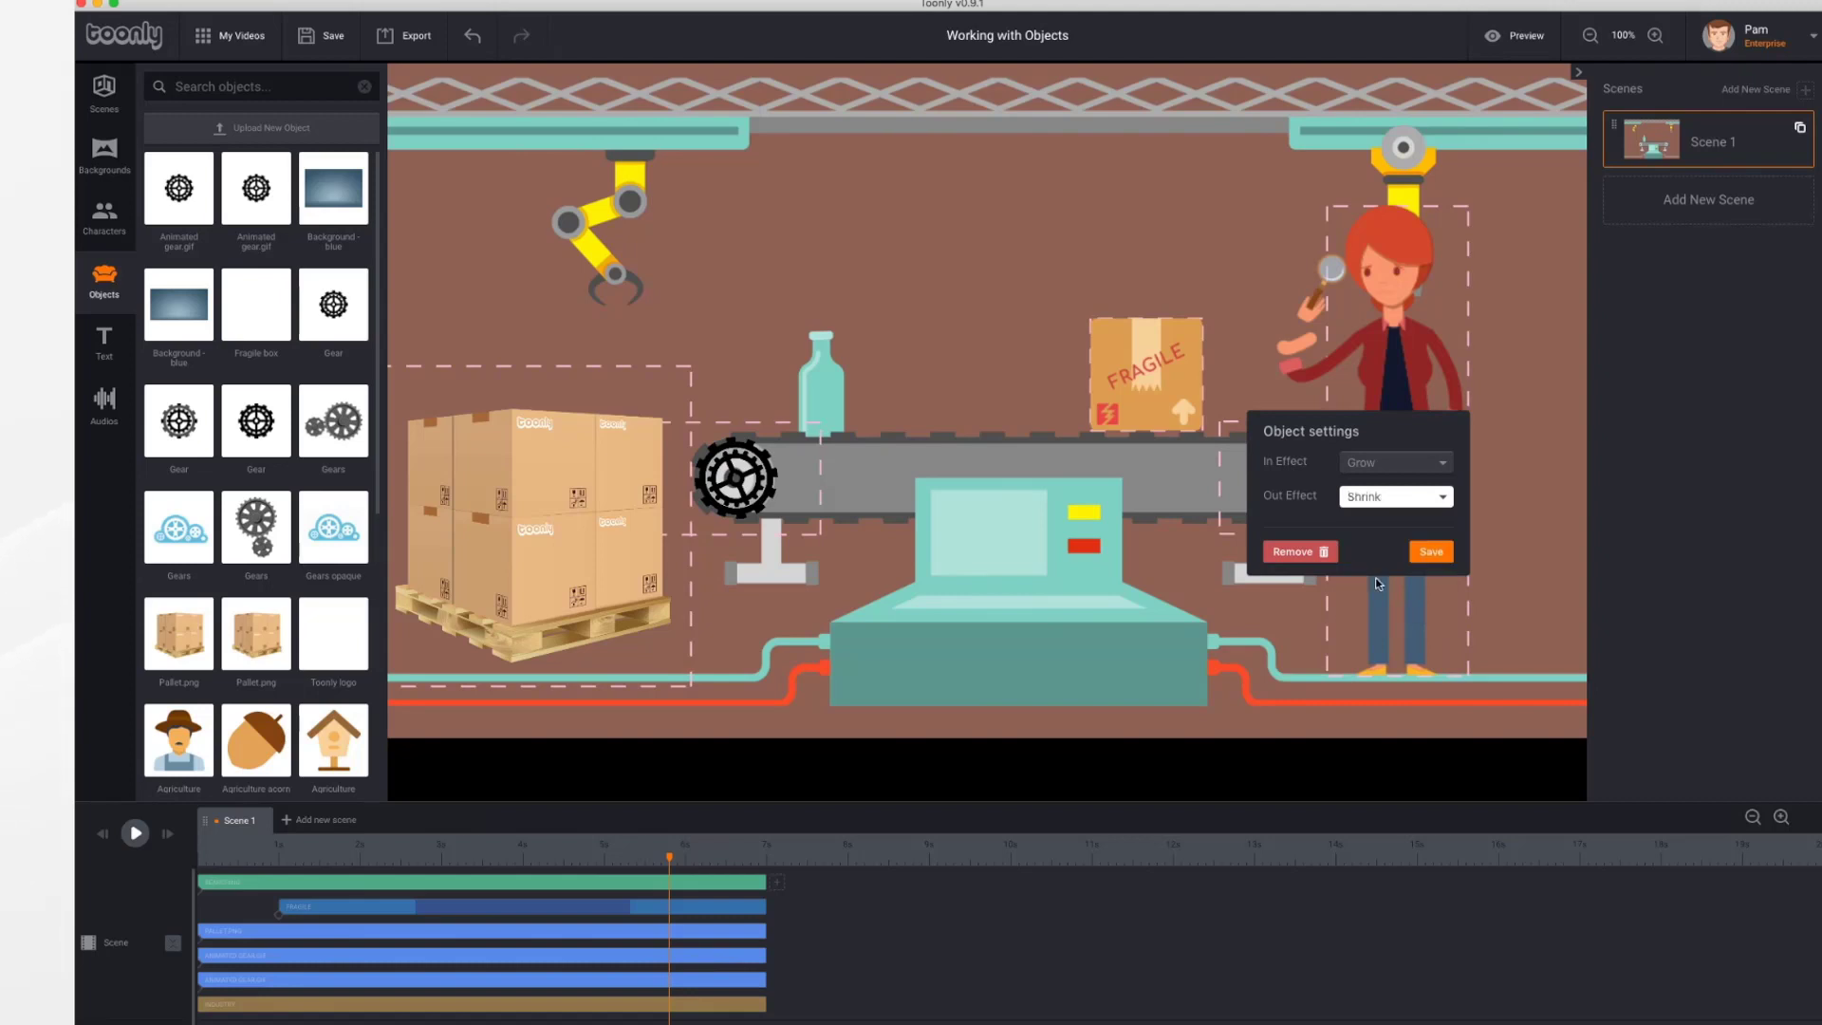
pyautogui.click(1433, 554)
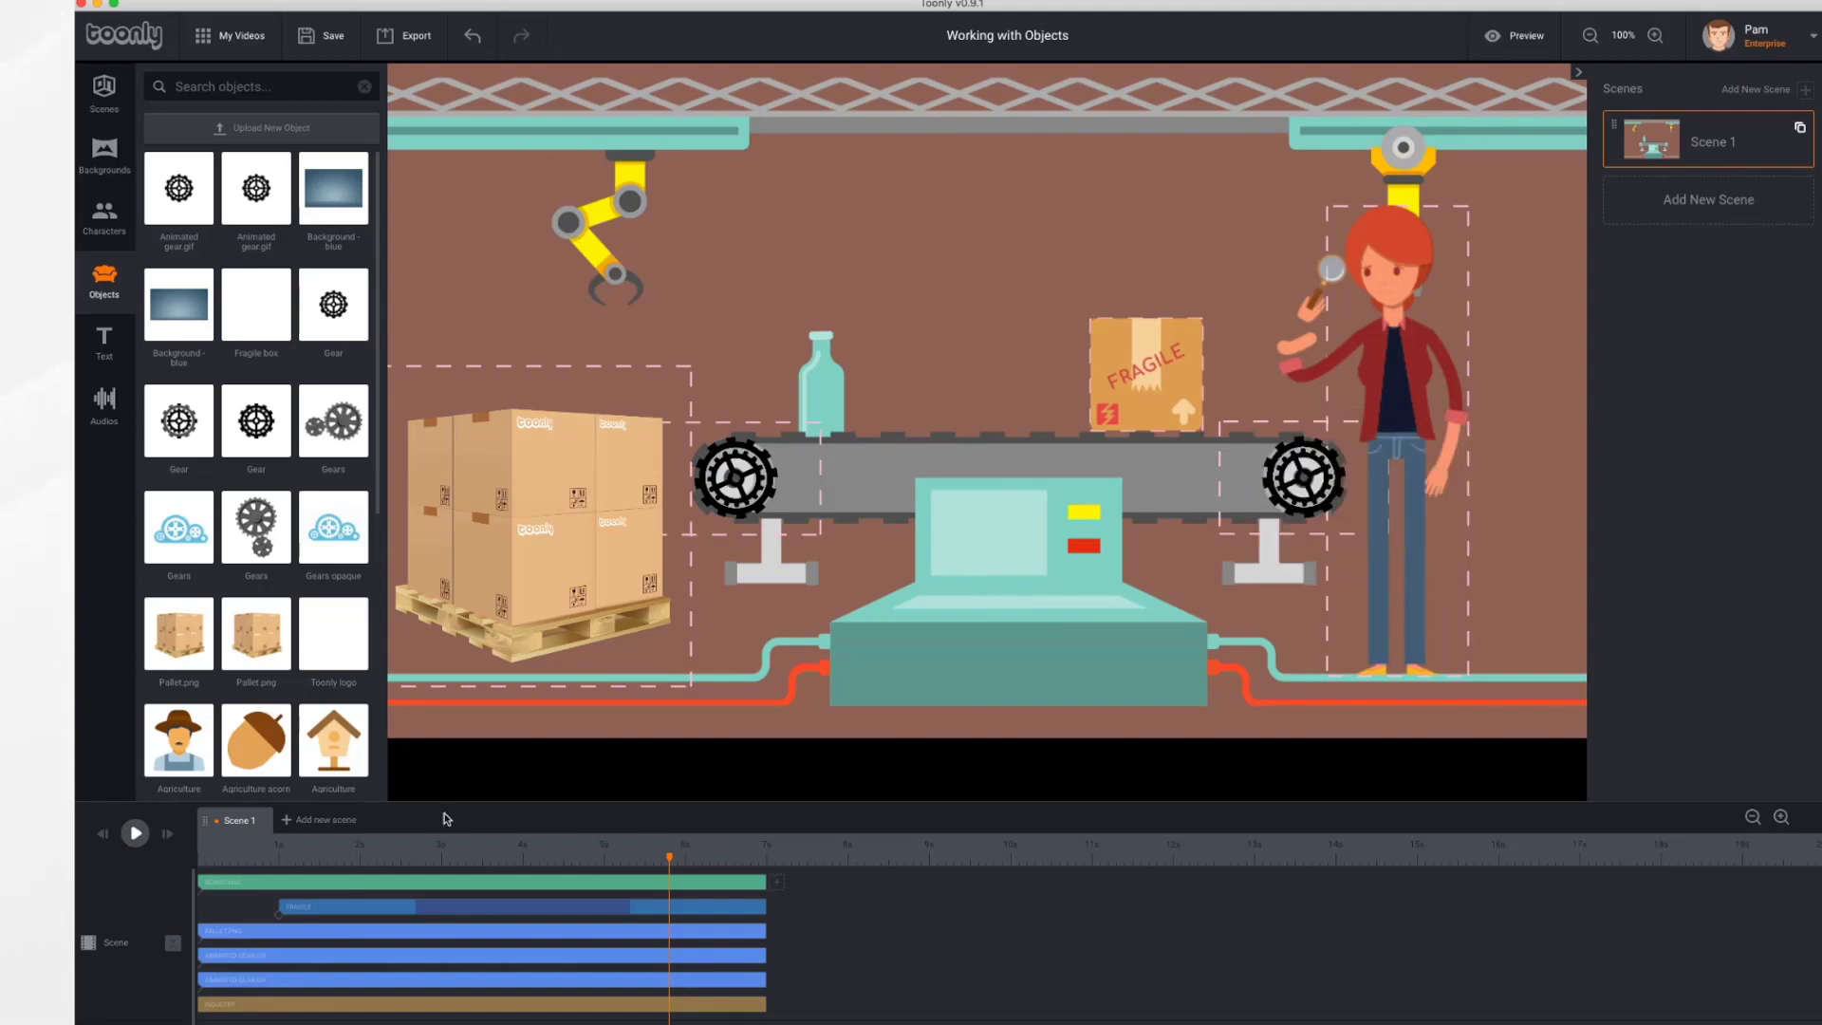
pyautogui.click(105, 836)
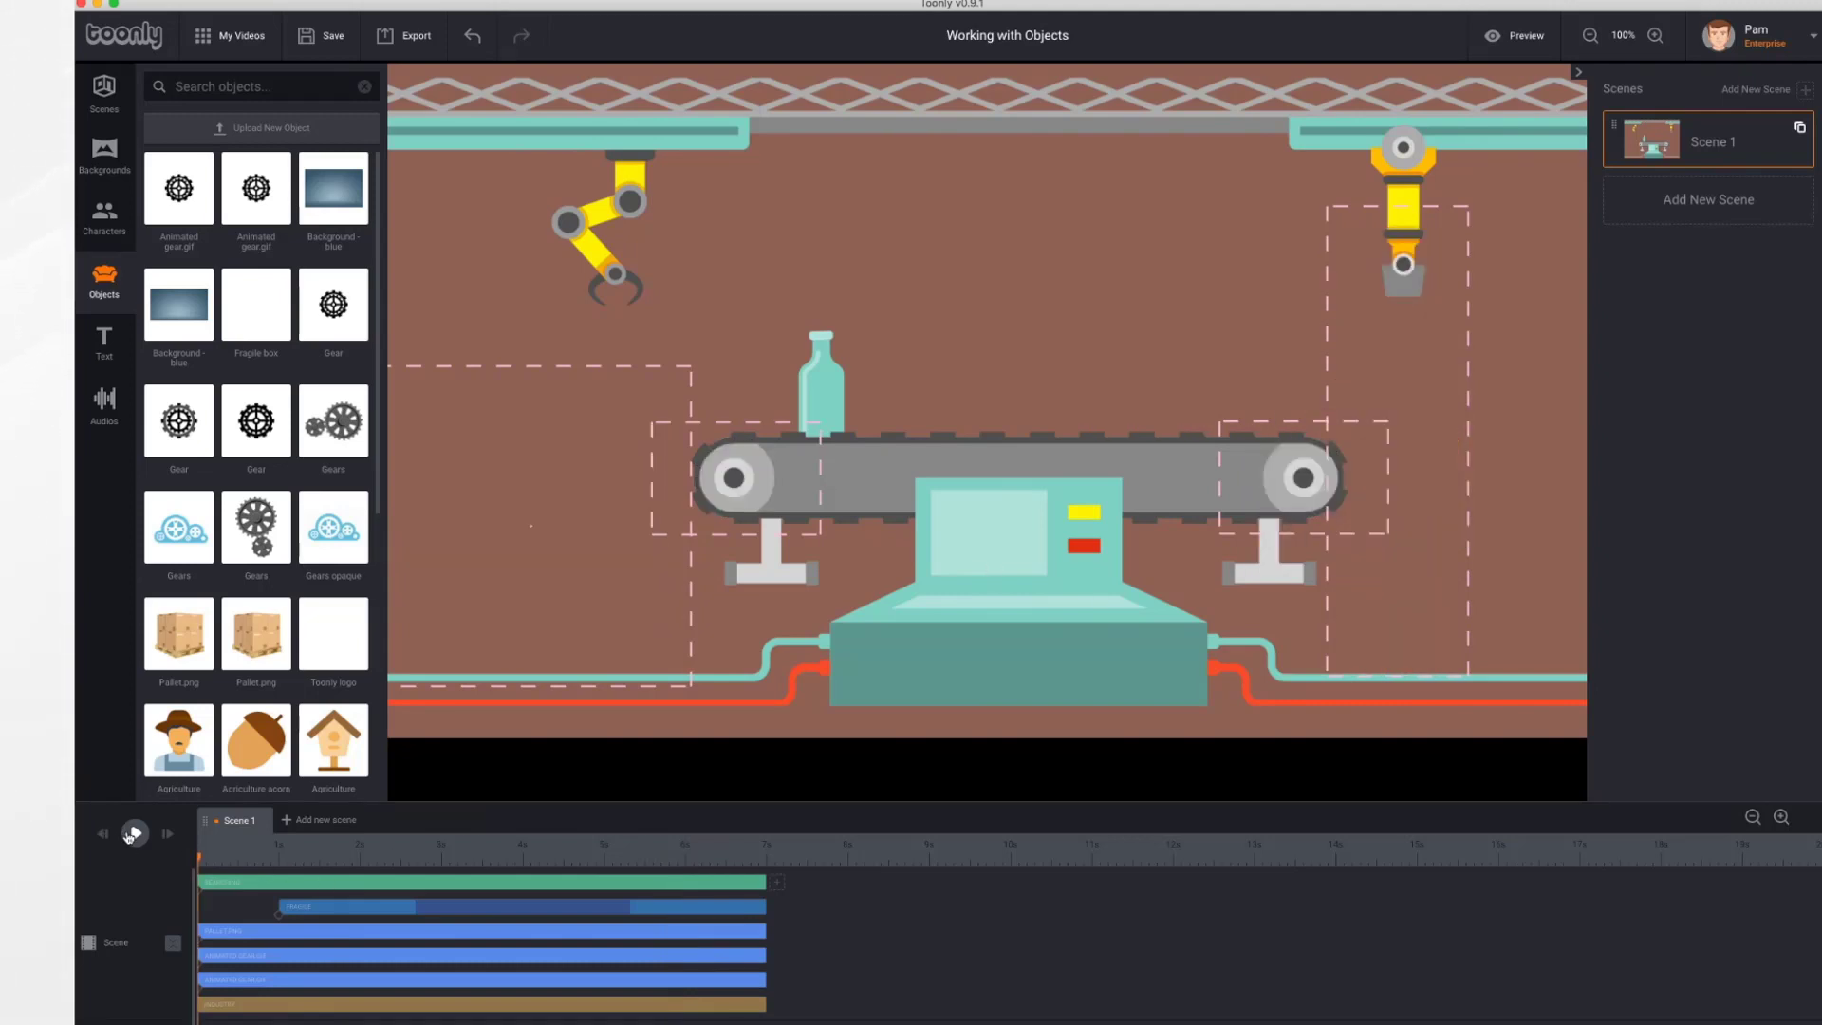
pyautogui.click(135, 835)
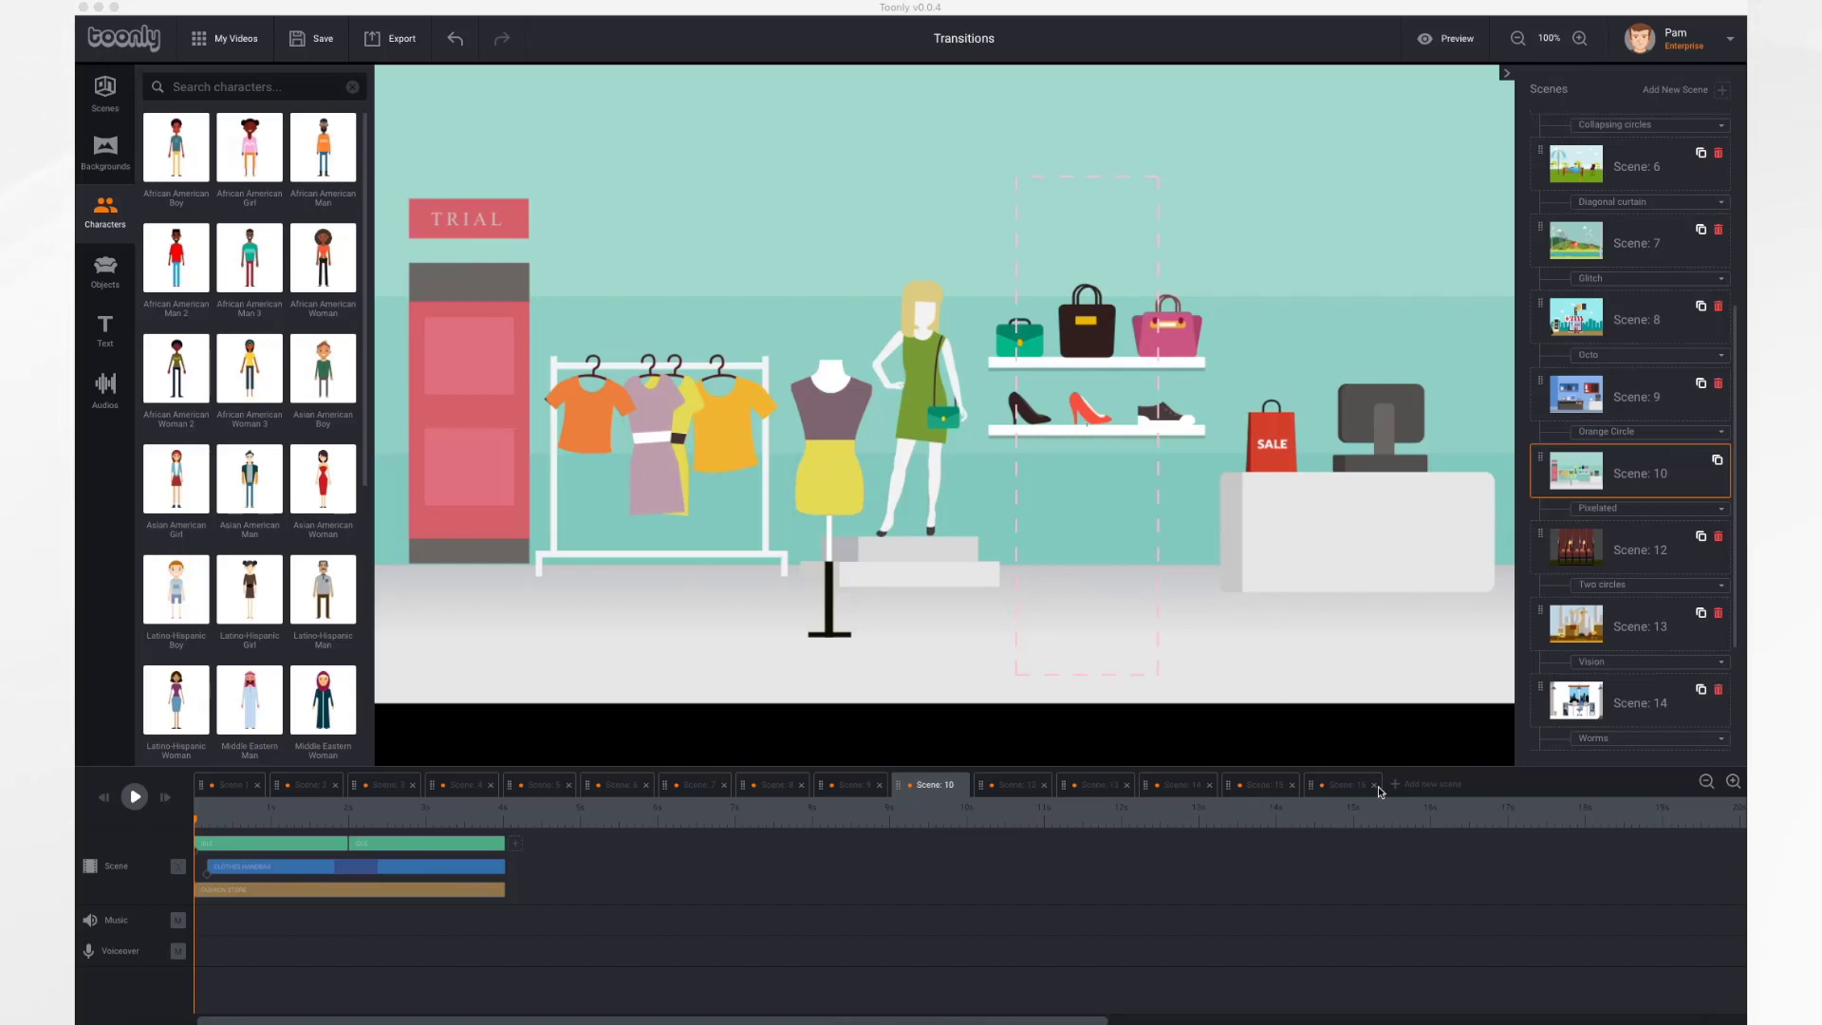
# - Look through scenes 1 to 5, 9 and 10 of the Transitions video and review the scene list with its transitions from the first scene
pyautogui.click(228, 784)
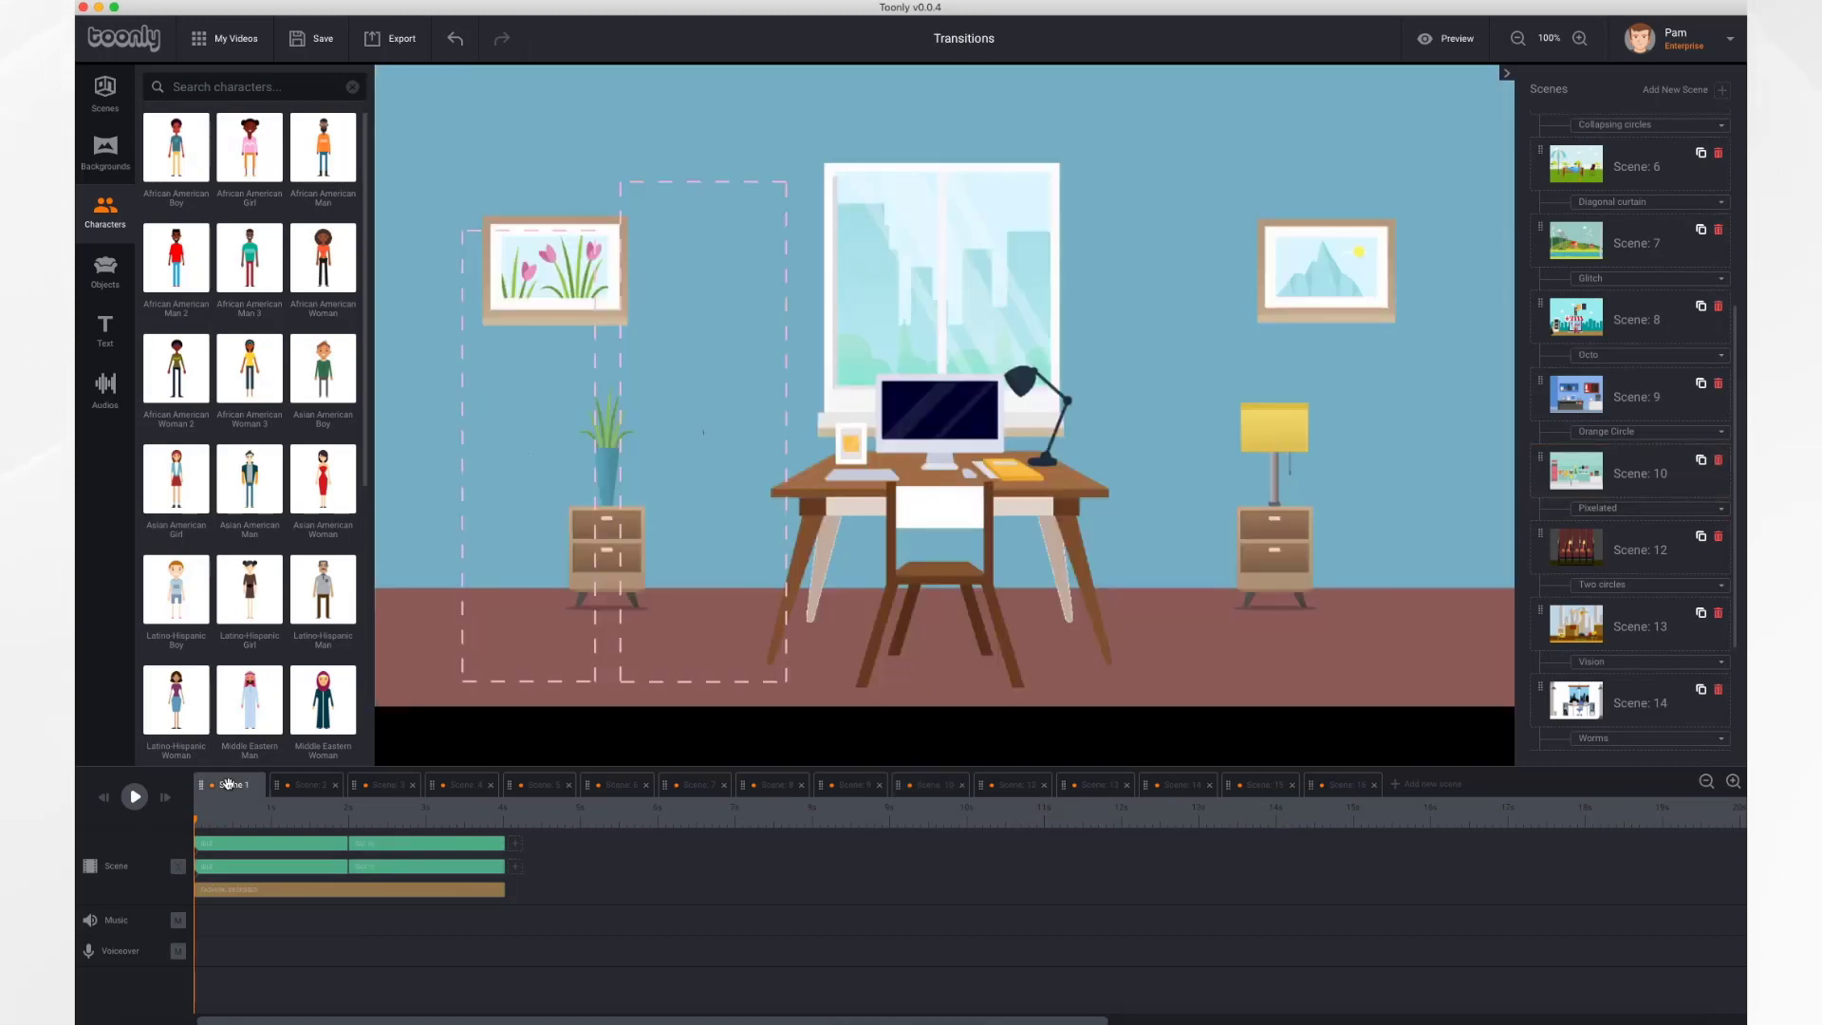
pyautogui.click(306, 785)
pyautogui.click(382, 785)
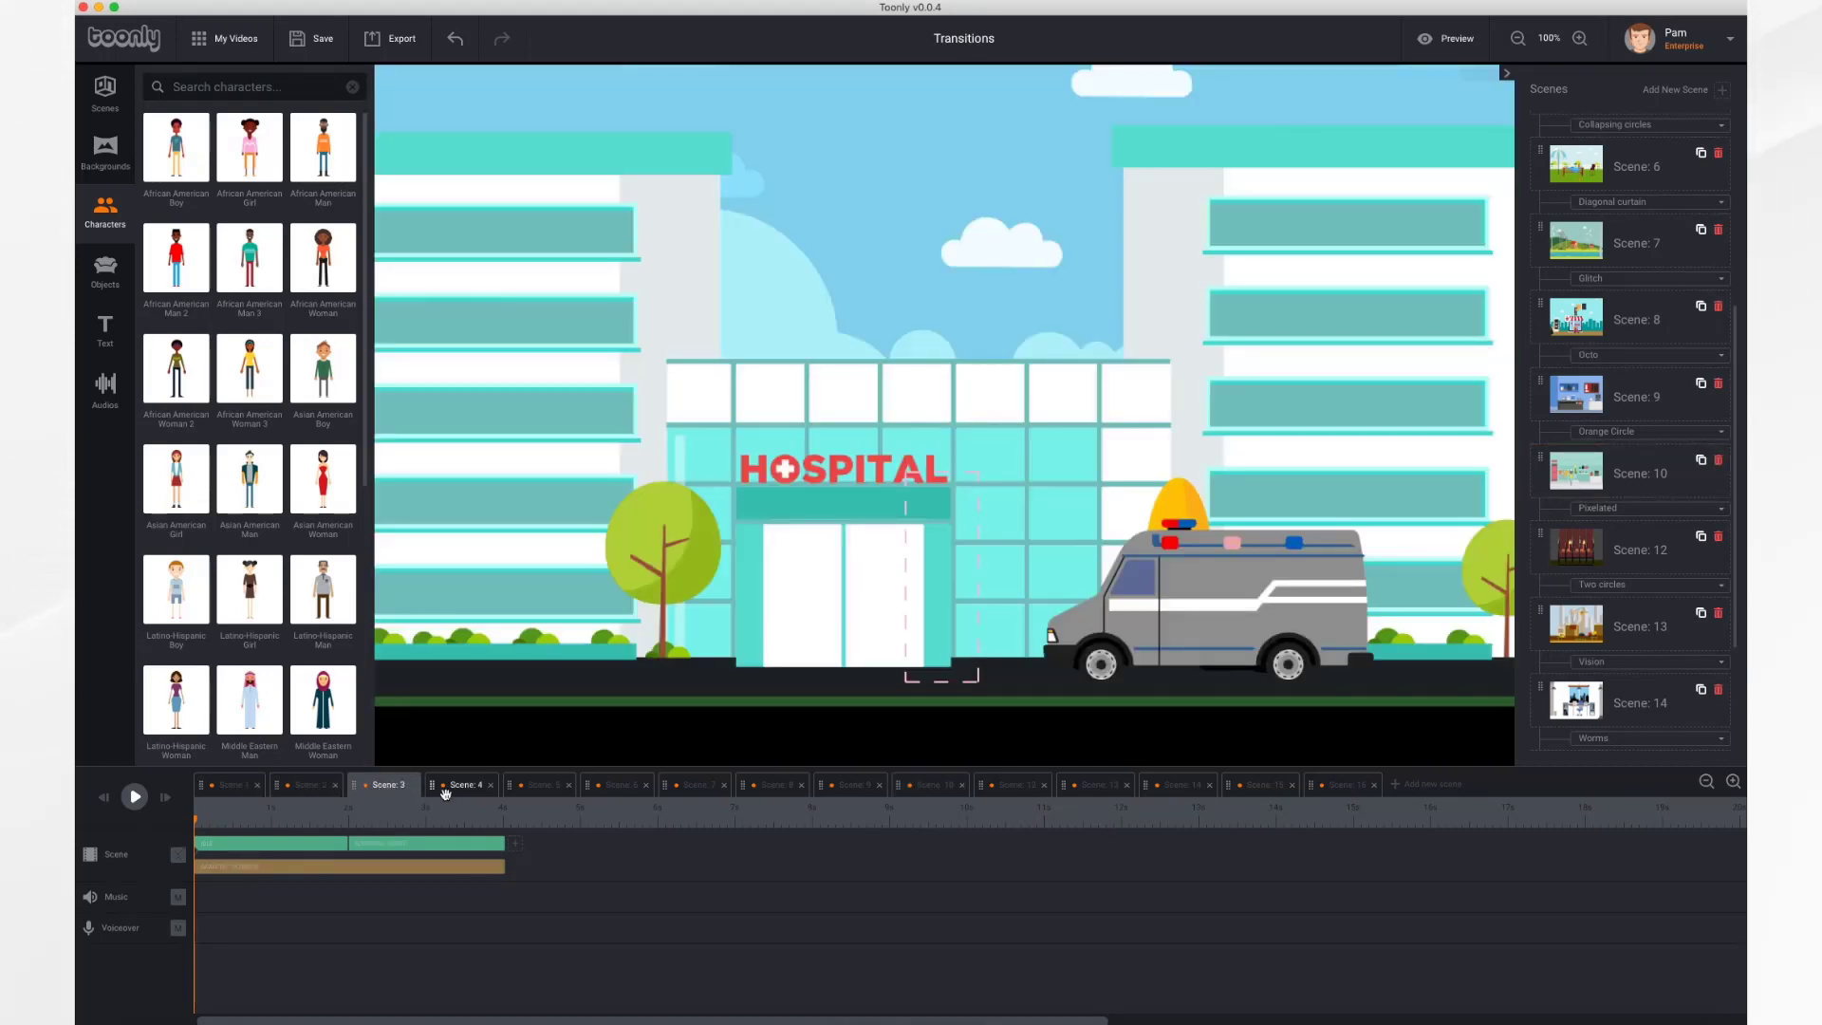
pyautogui.click(462, 785)
pyautogui.click(537, 786)
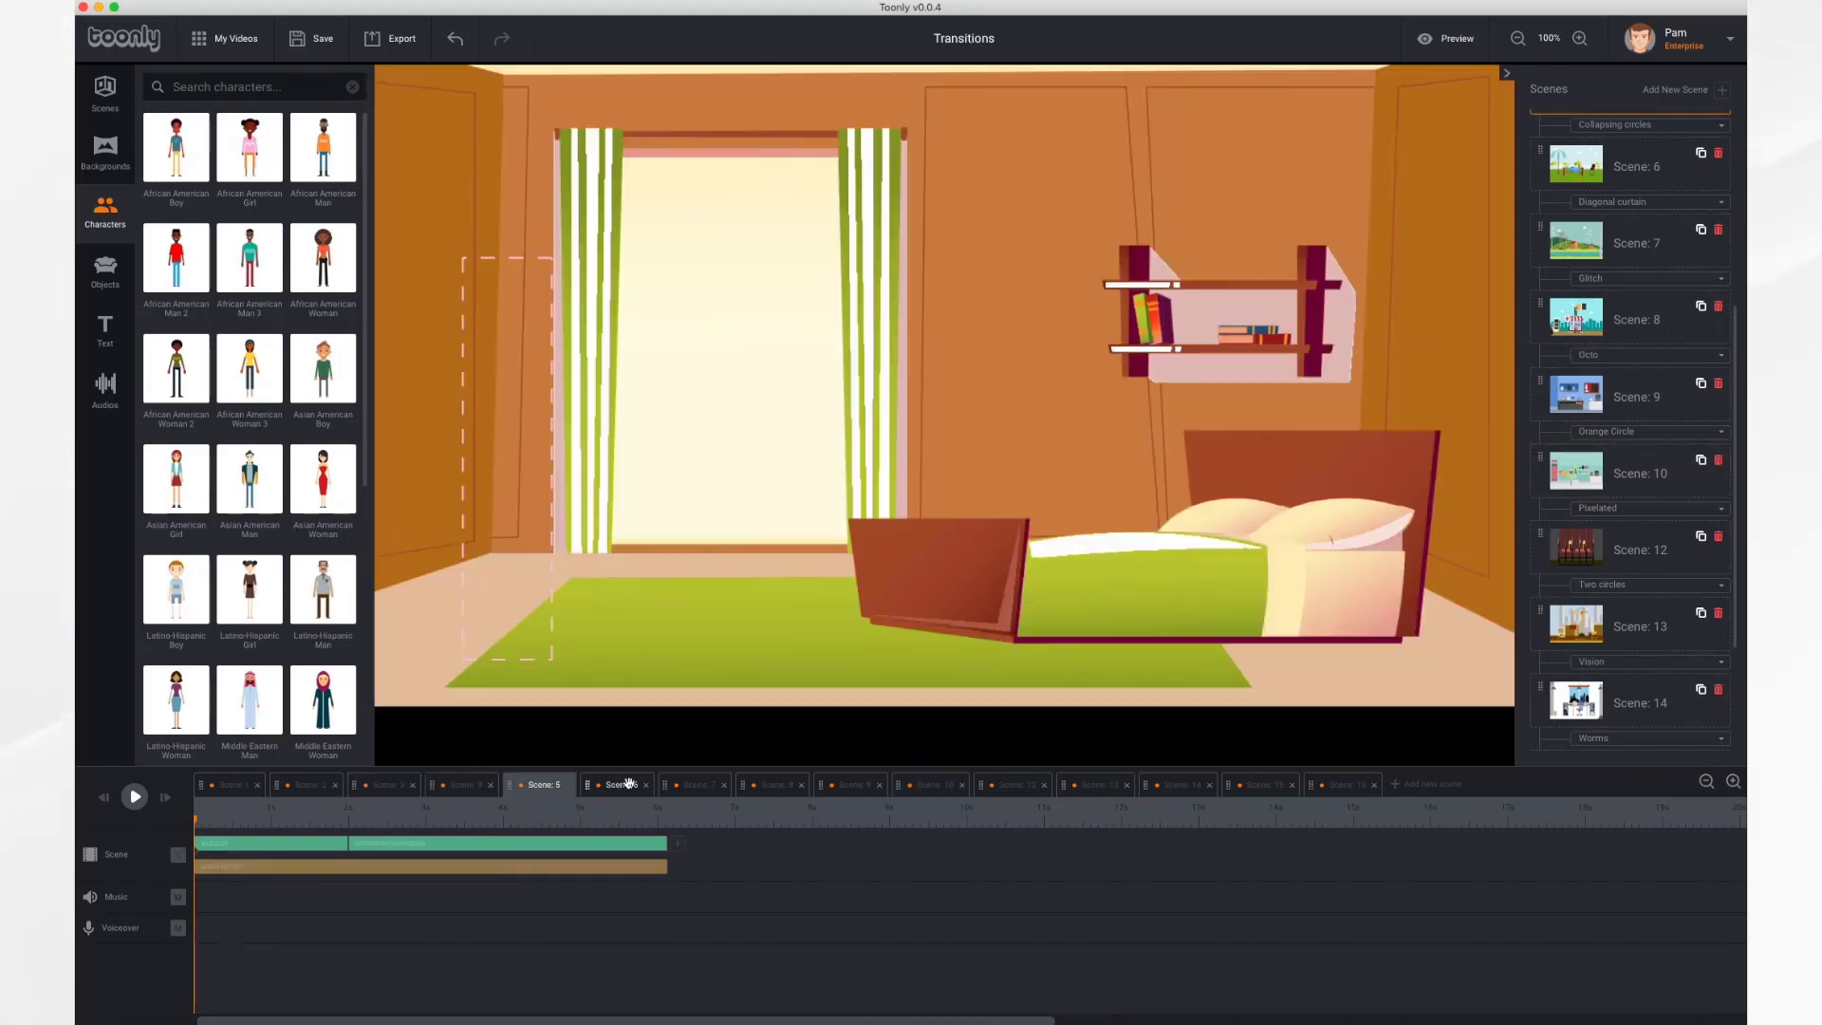
pyautogui.click(814, 805)
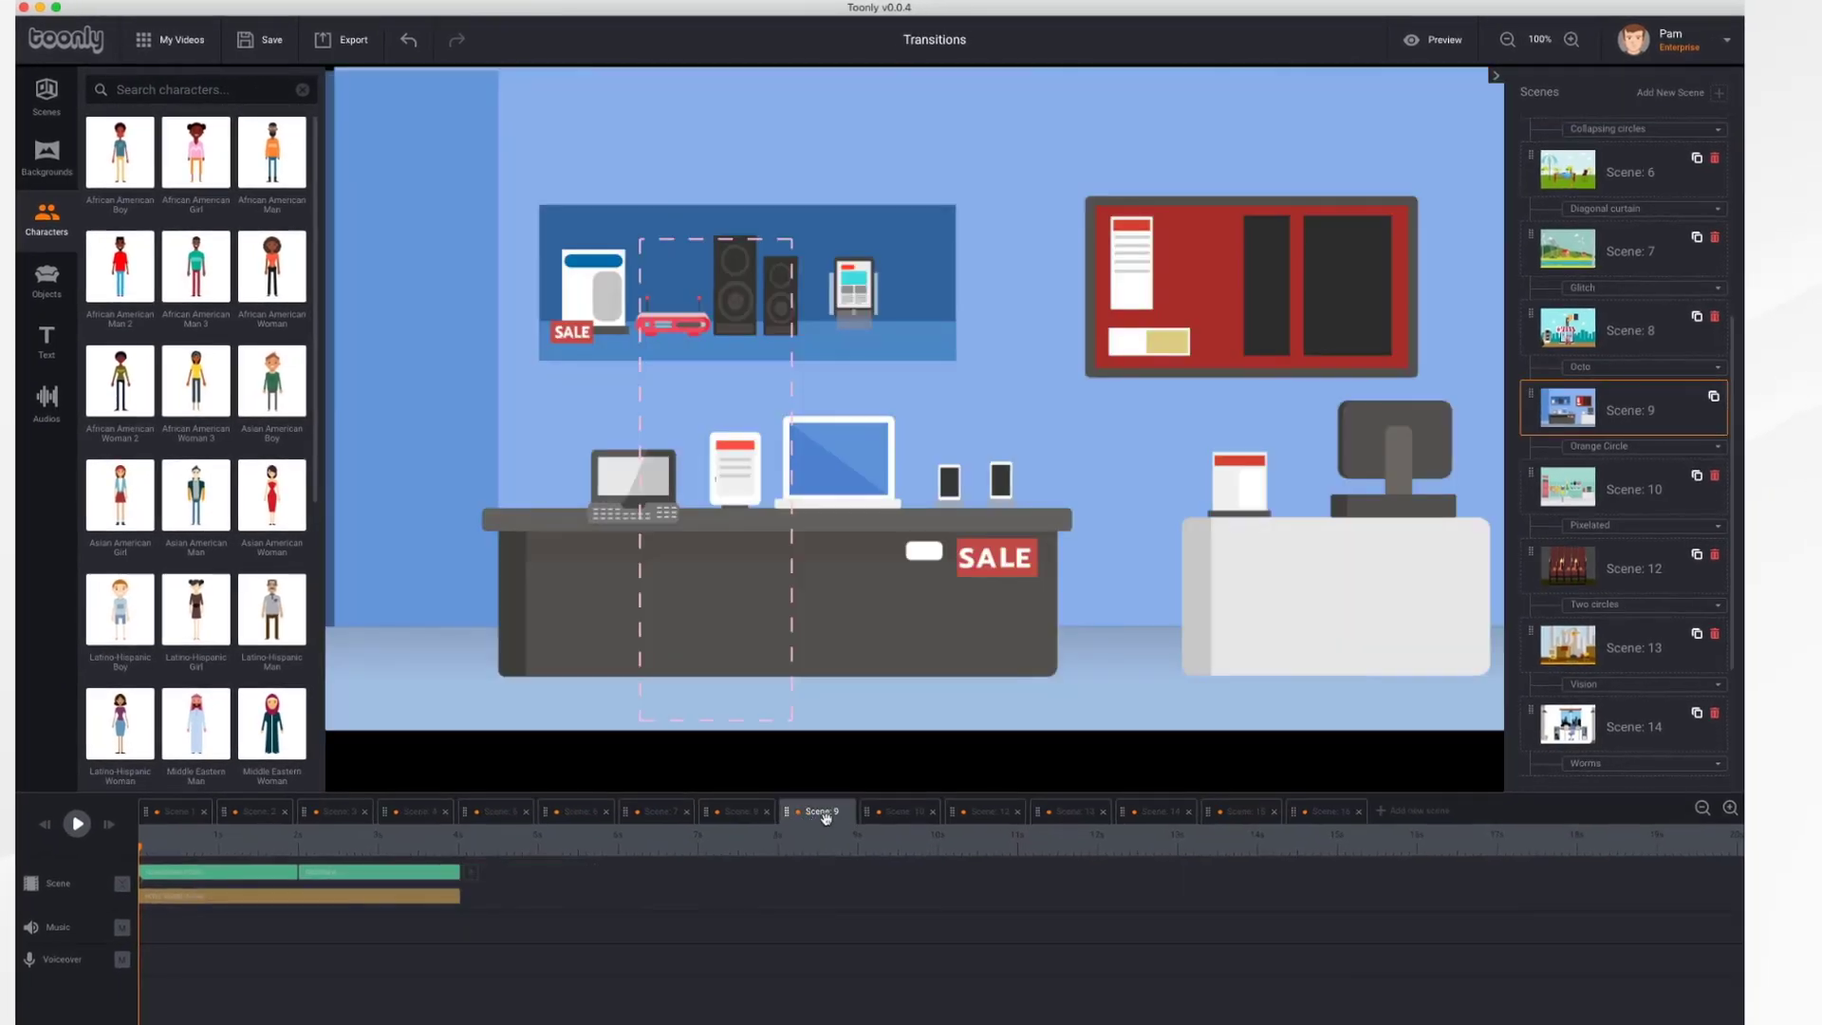
pyautogui.click(897, 805)
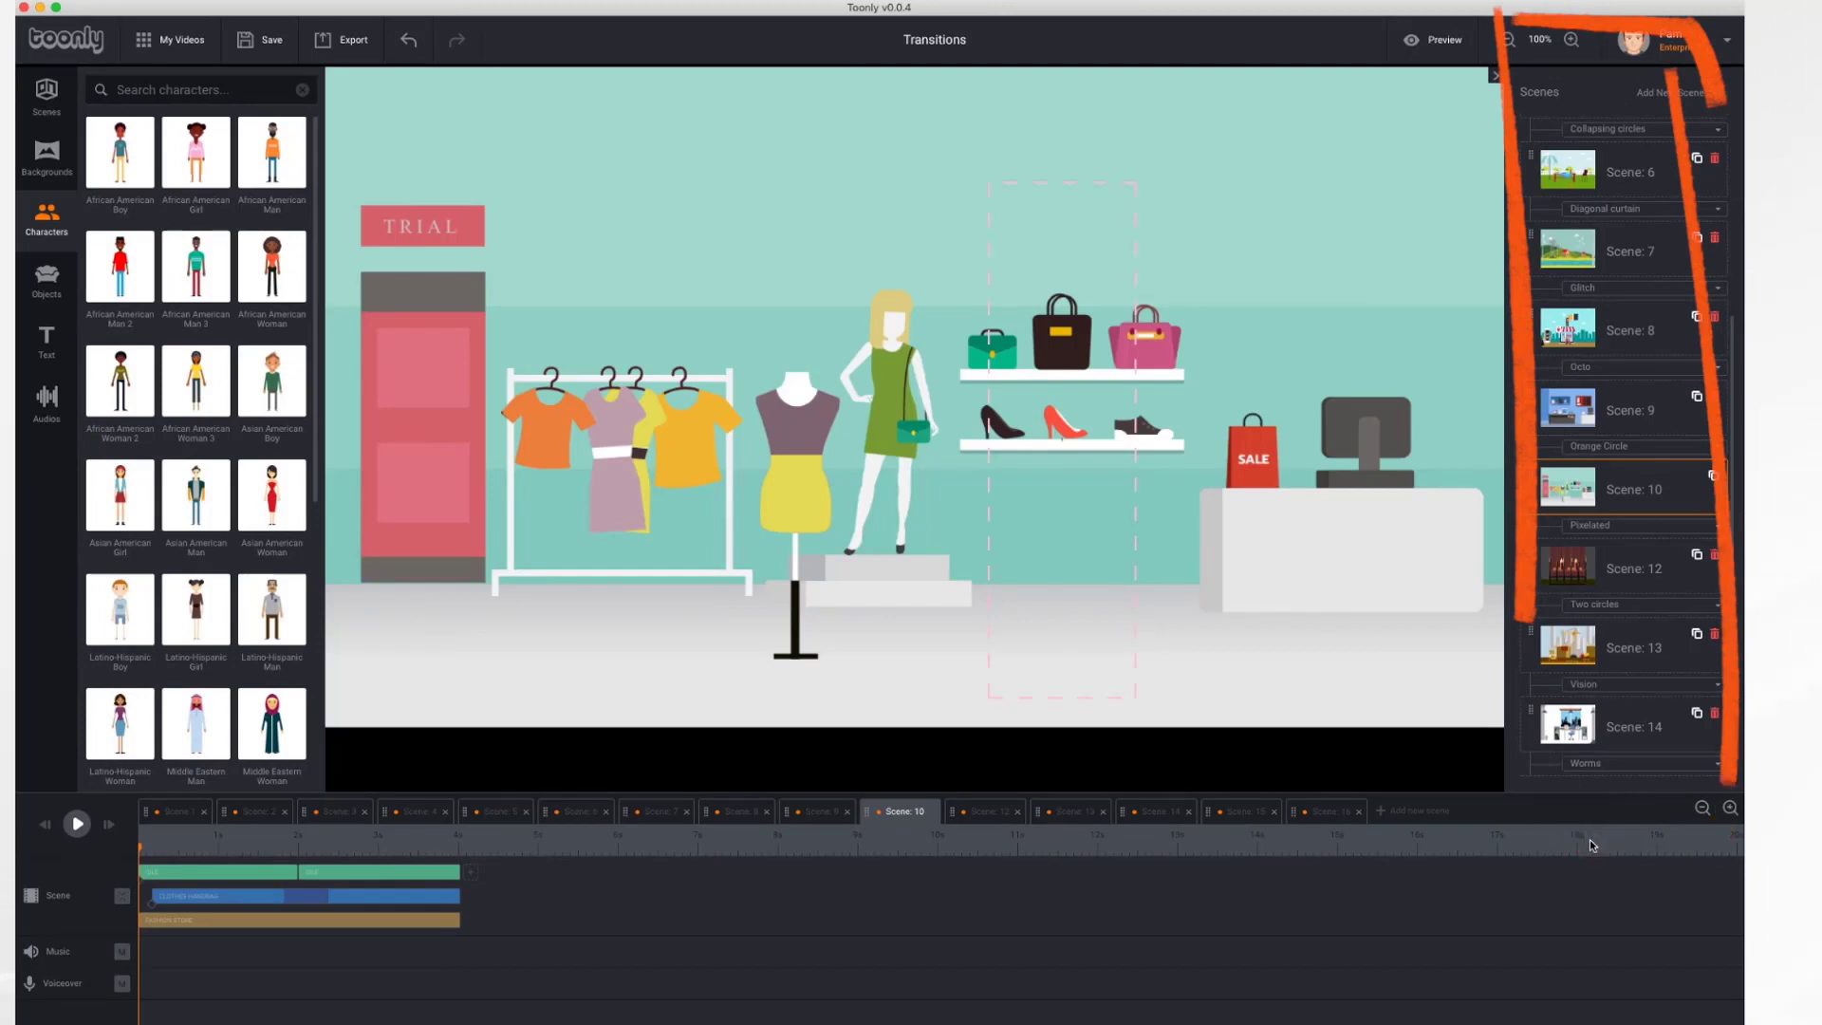
pyautogui.scroll(5, 1623, 269)
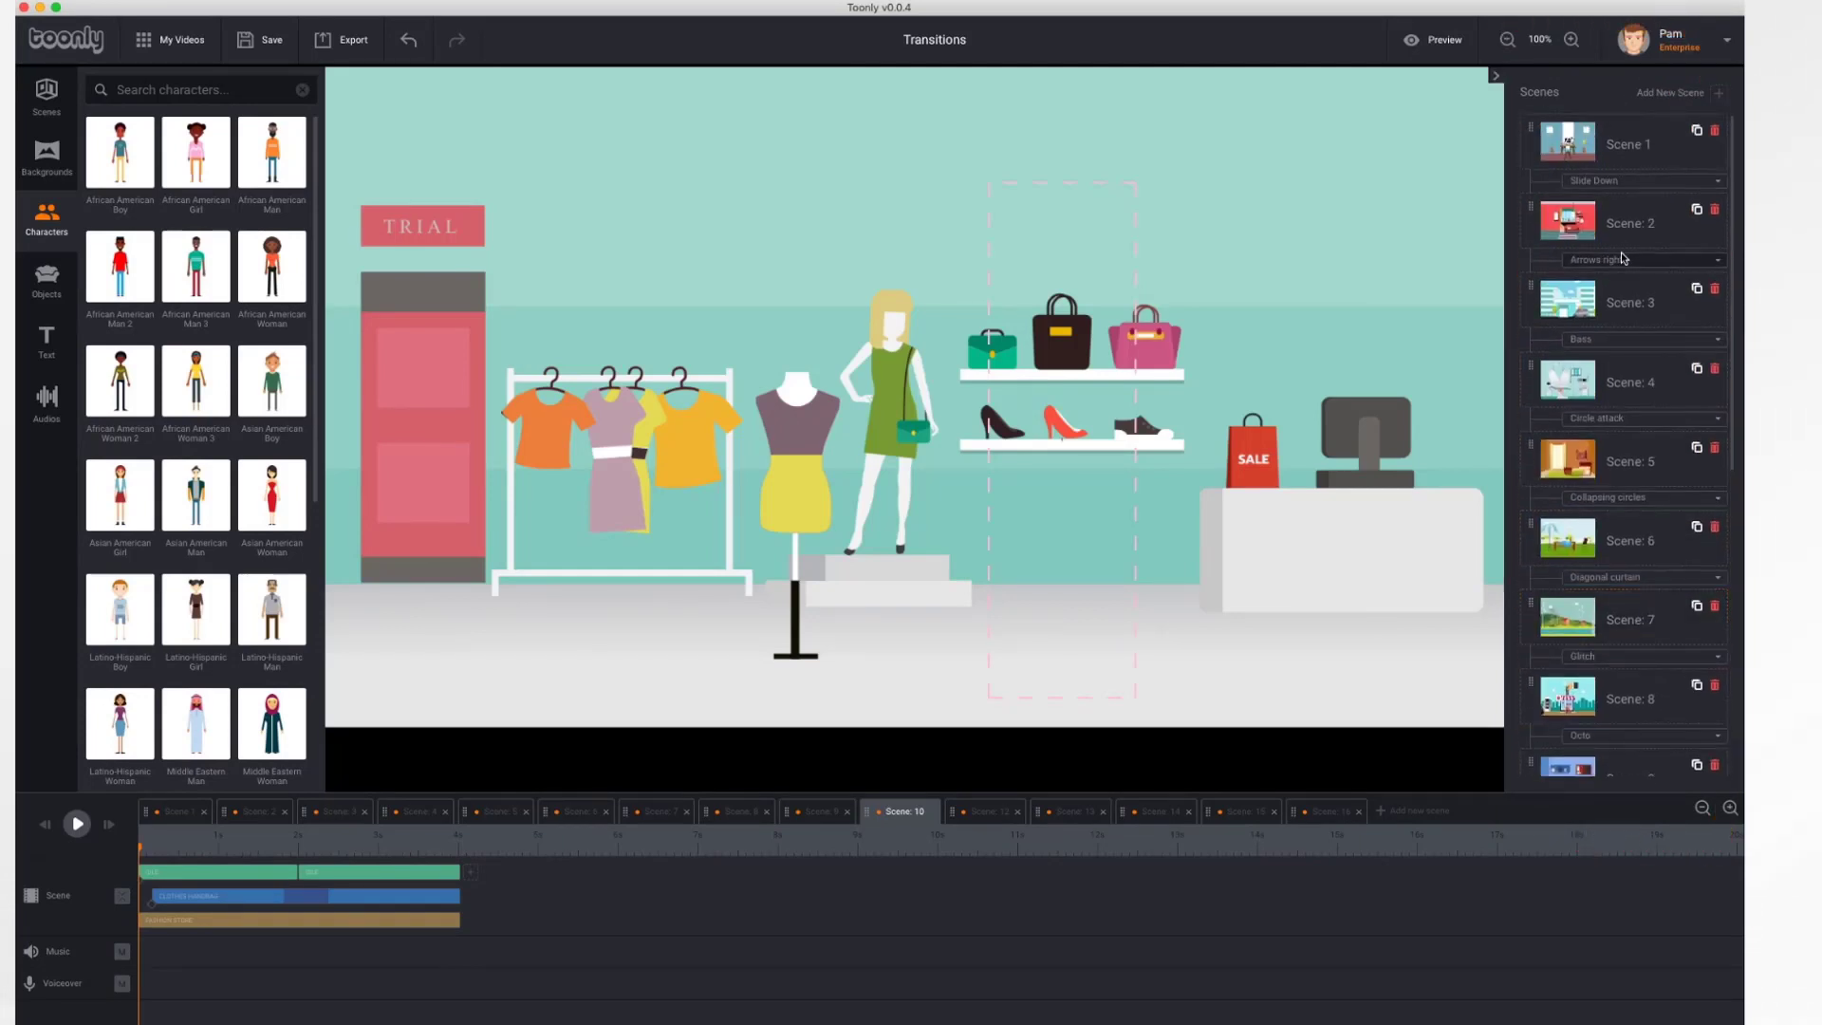
# - Review the transition options offered between Scene 1 and Scene 2, and keep Slide Down selected
pyautogui.scroll(-5, 1622, 213)
pyautogui.scroll(5, 1622, 213)
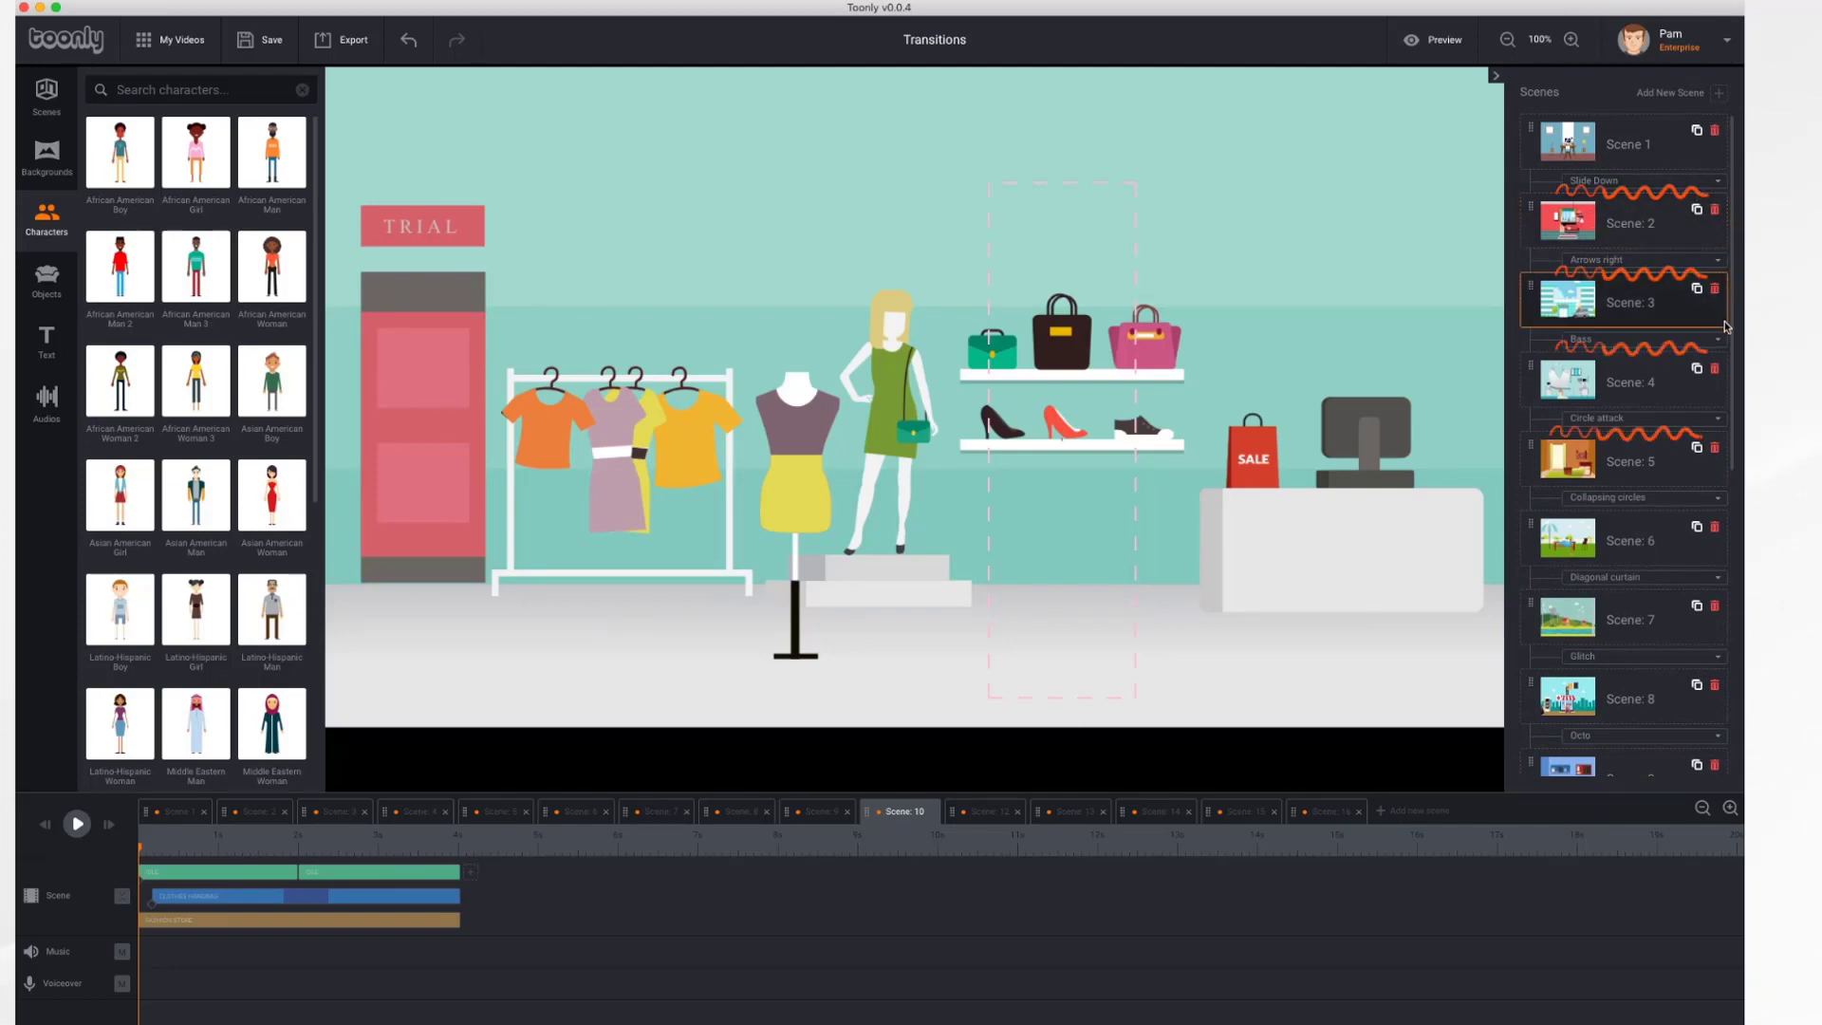
pyautogui.click(1718, 183)
pyautogui.scroll(-5, 1679, 264)
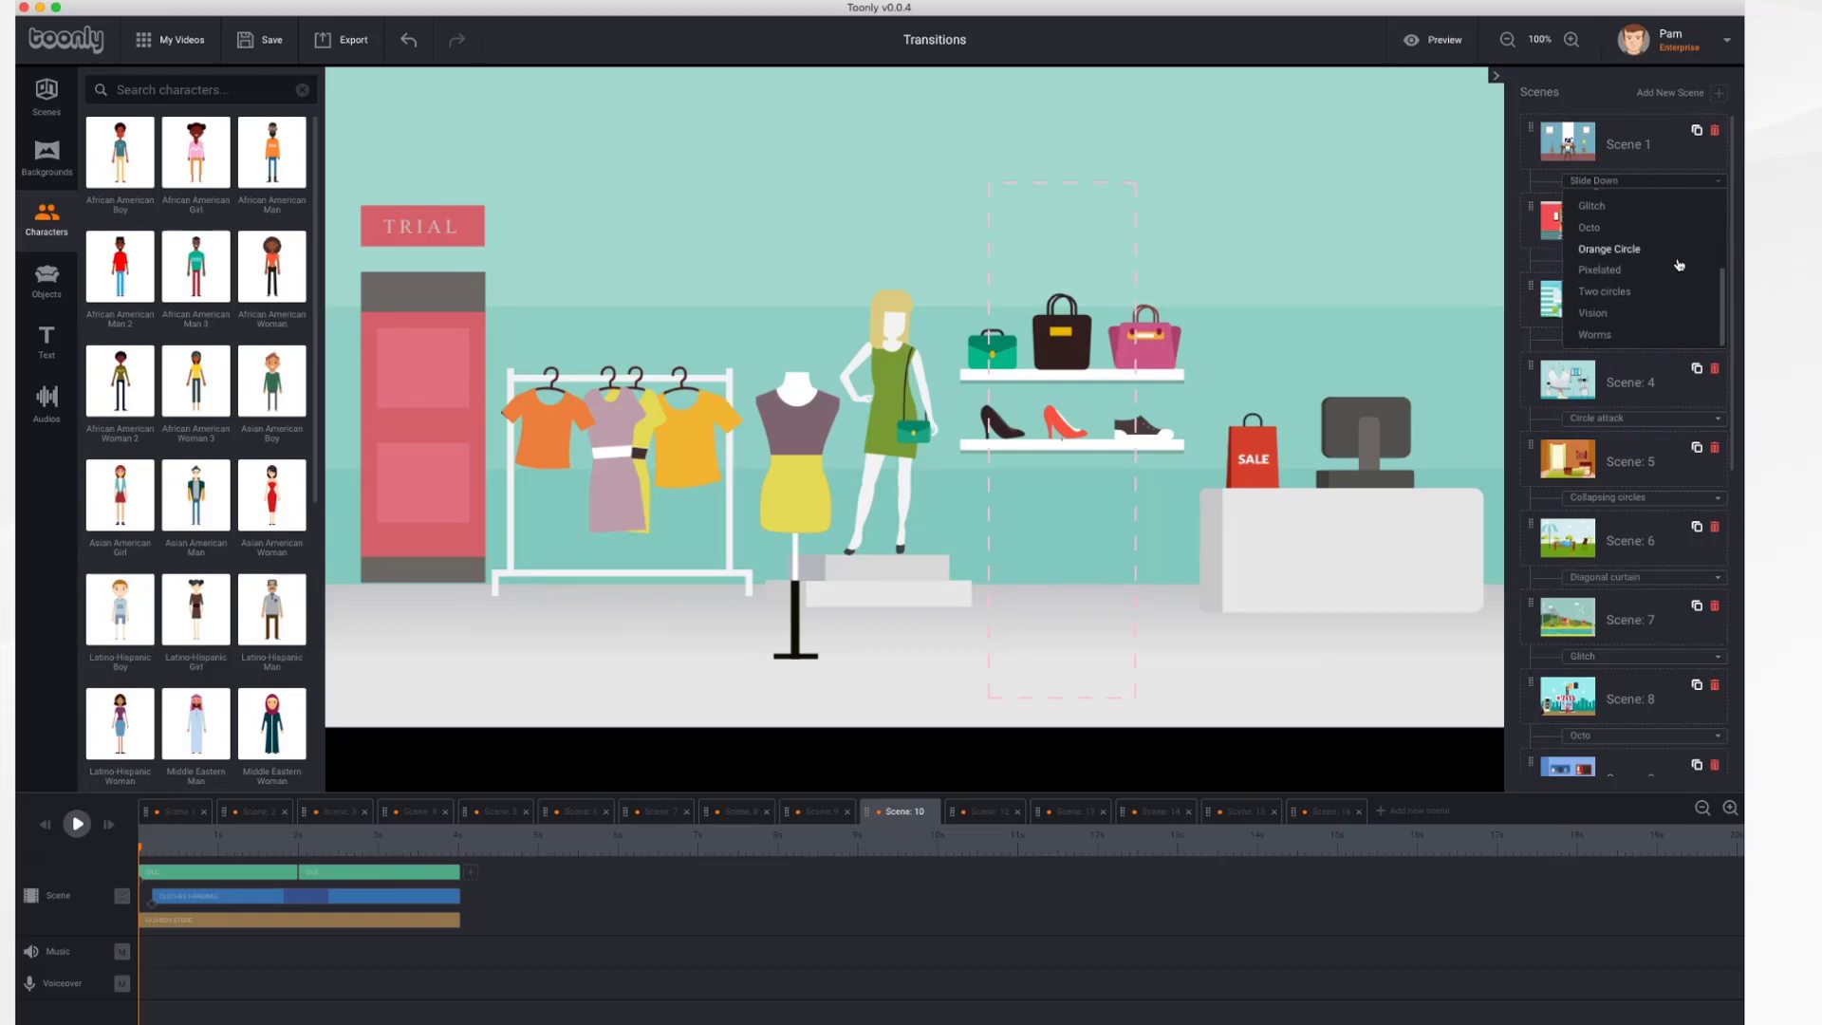
pyautogui.scroll(5, 1679, 264)
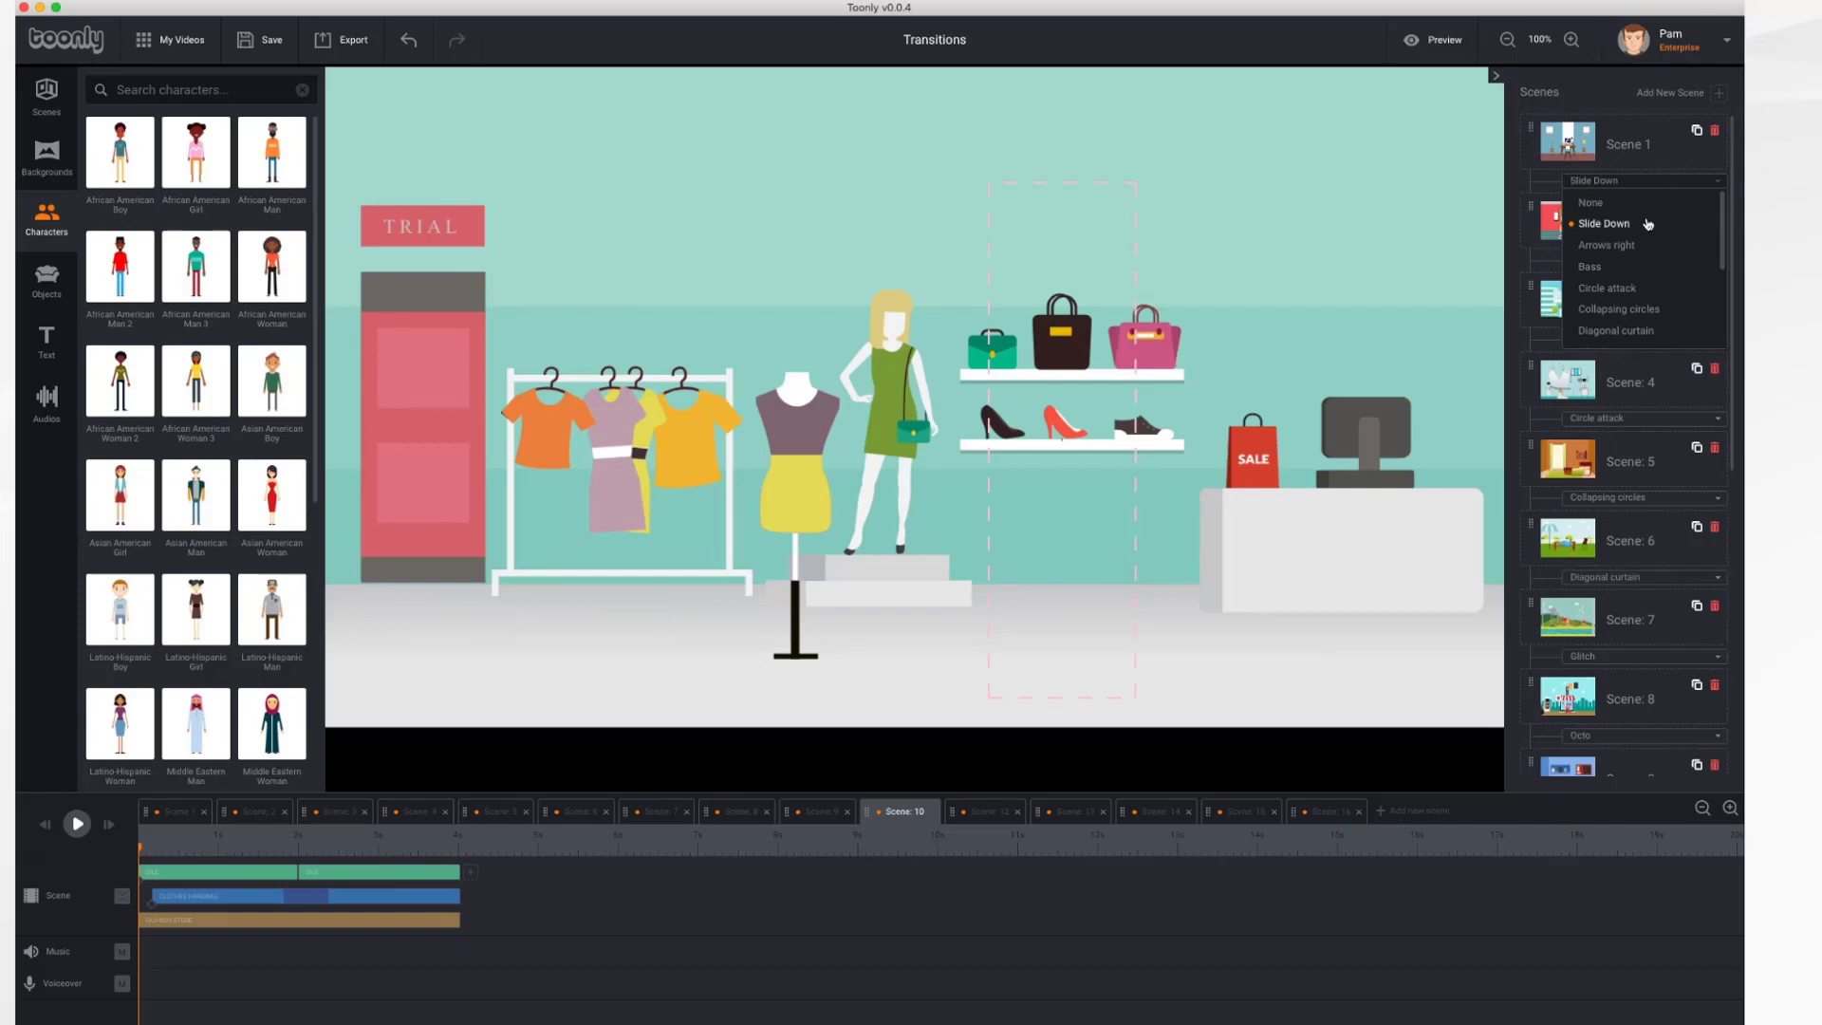
pyautogui.click(1646, 229)
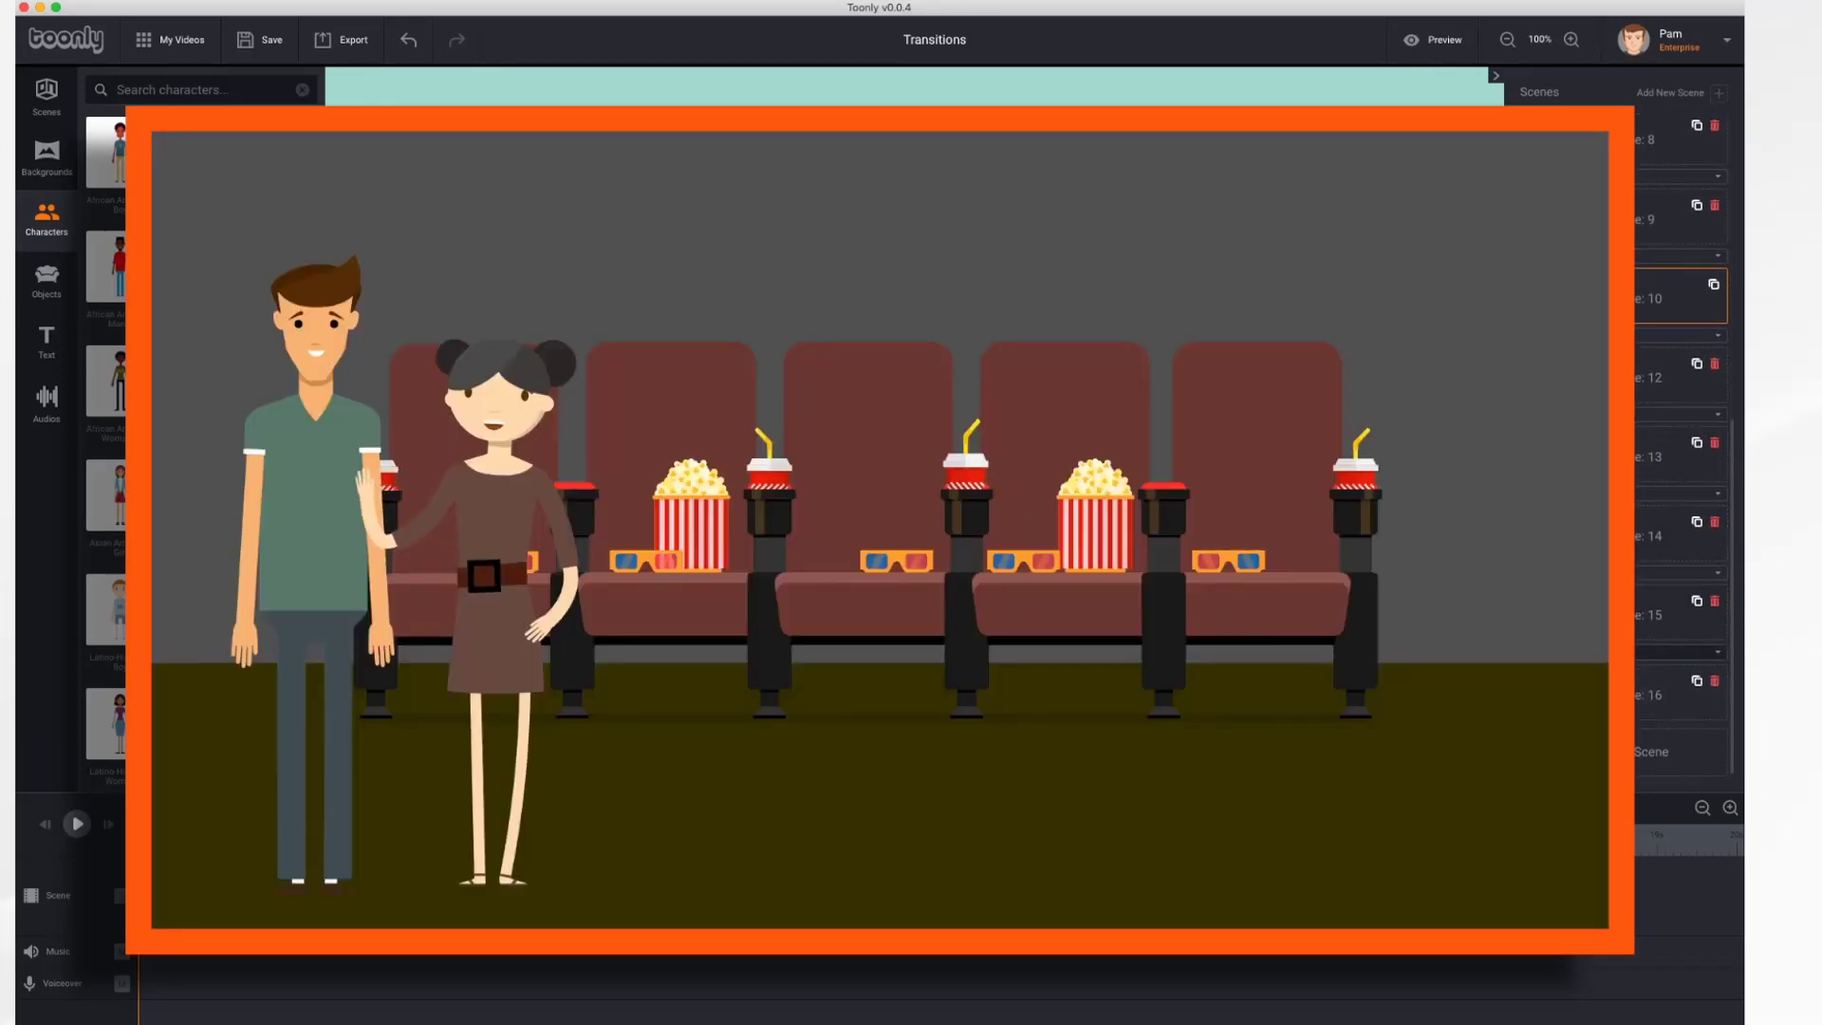
# - Look through the scene list from Scene 1 down to Scene 16 while the transitions play
pyautogui.scroll(7, 1647, 426)
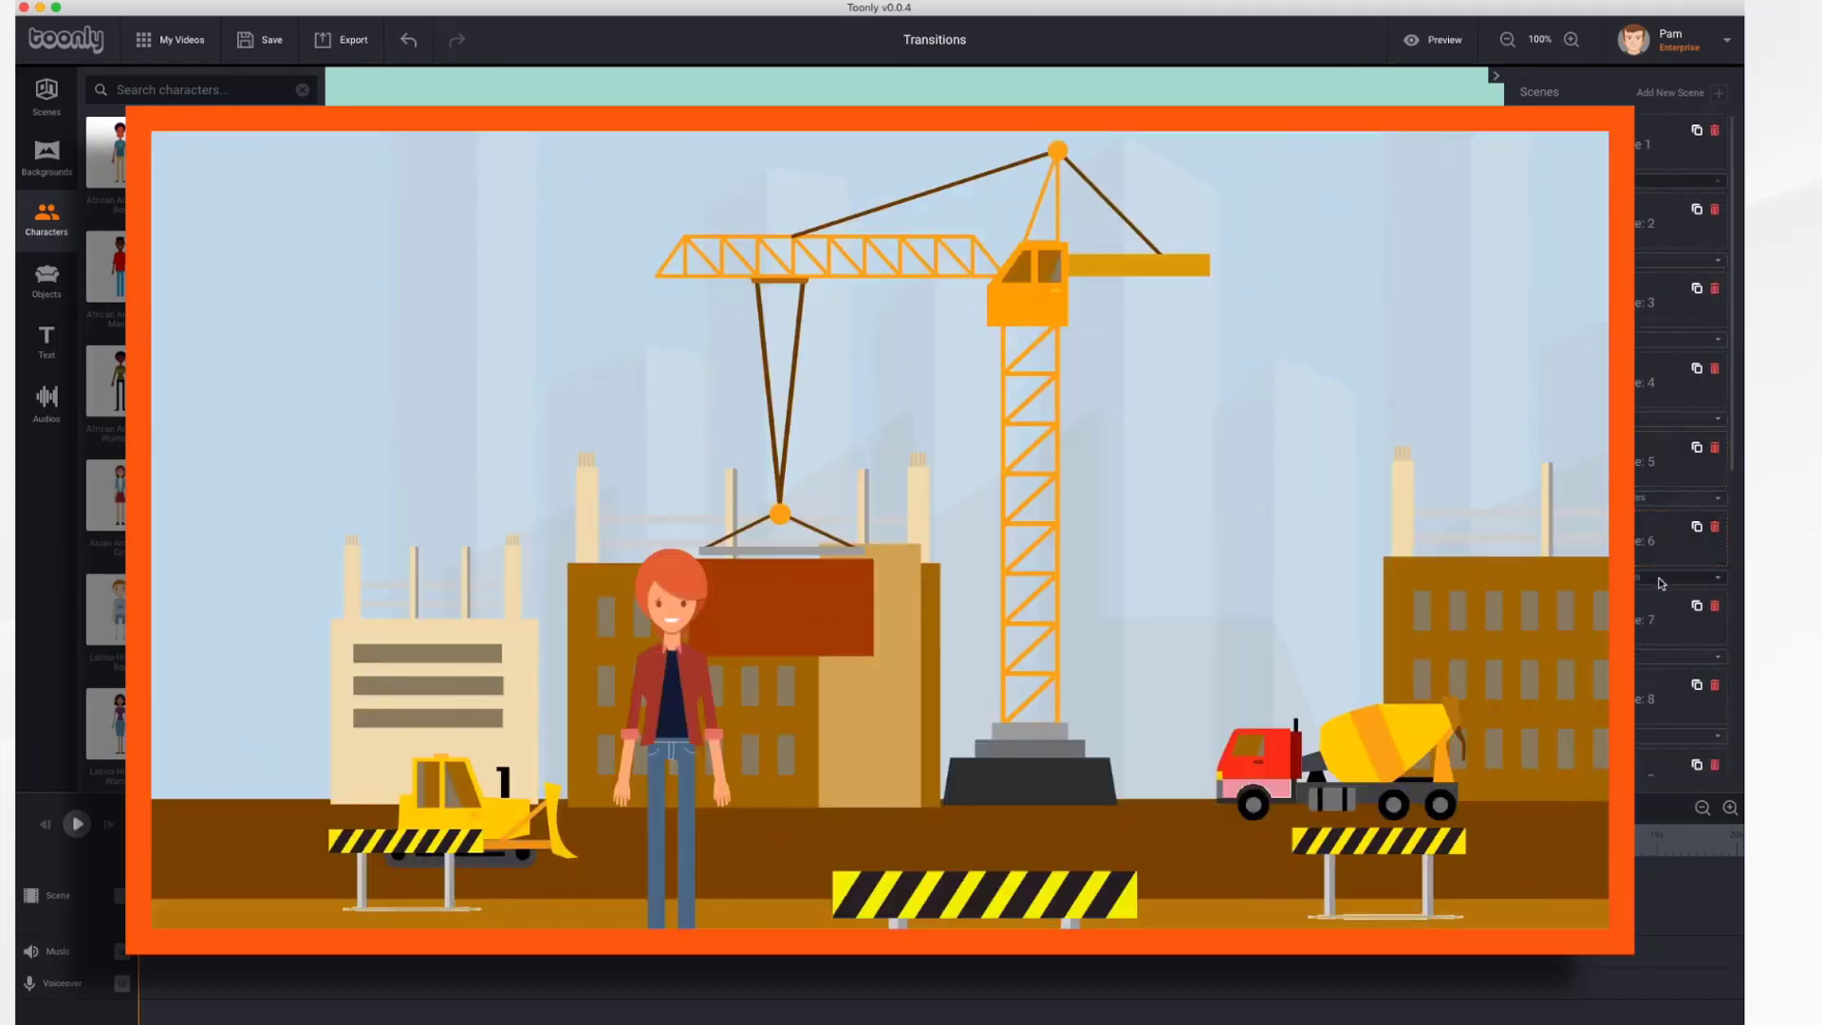
pyautogui.scroll(-2, 1661, 584)
pyautogui.scroll(-4, 1652, 527)
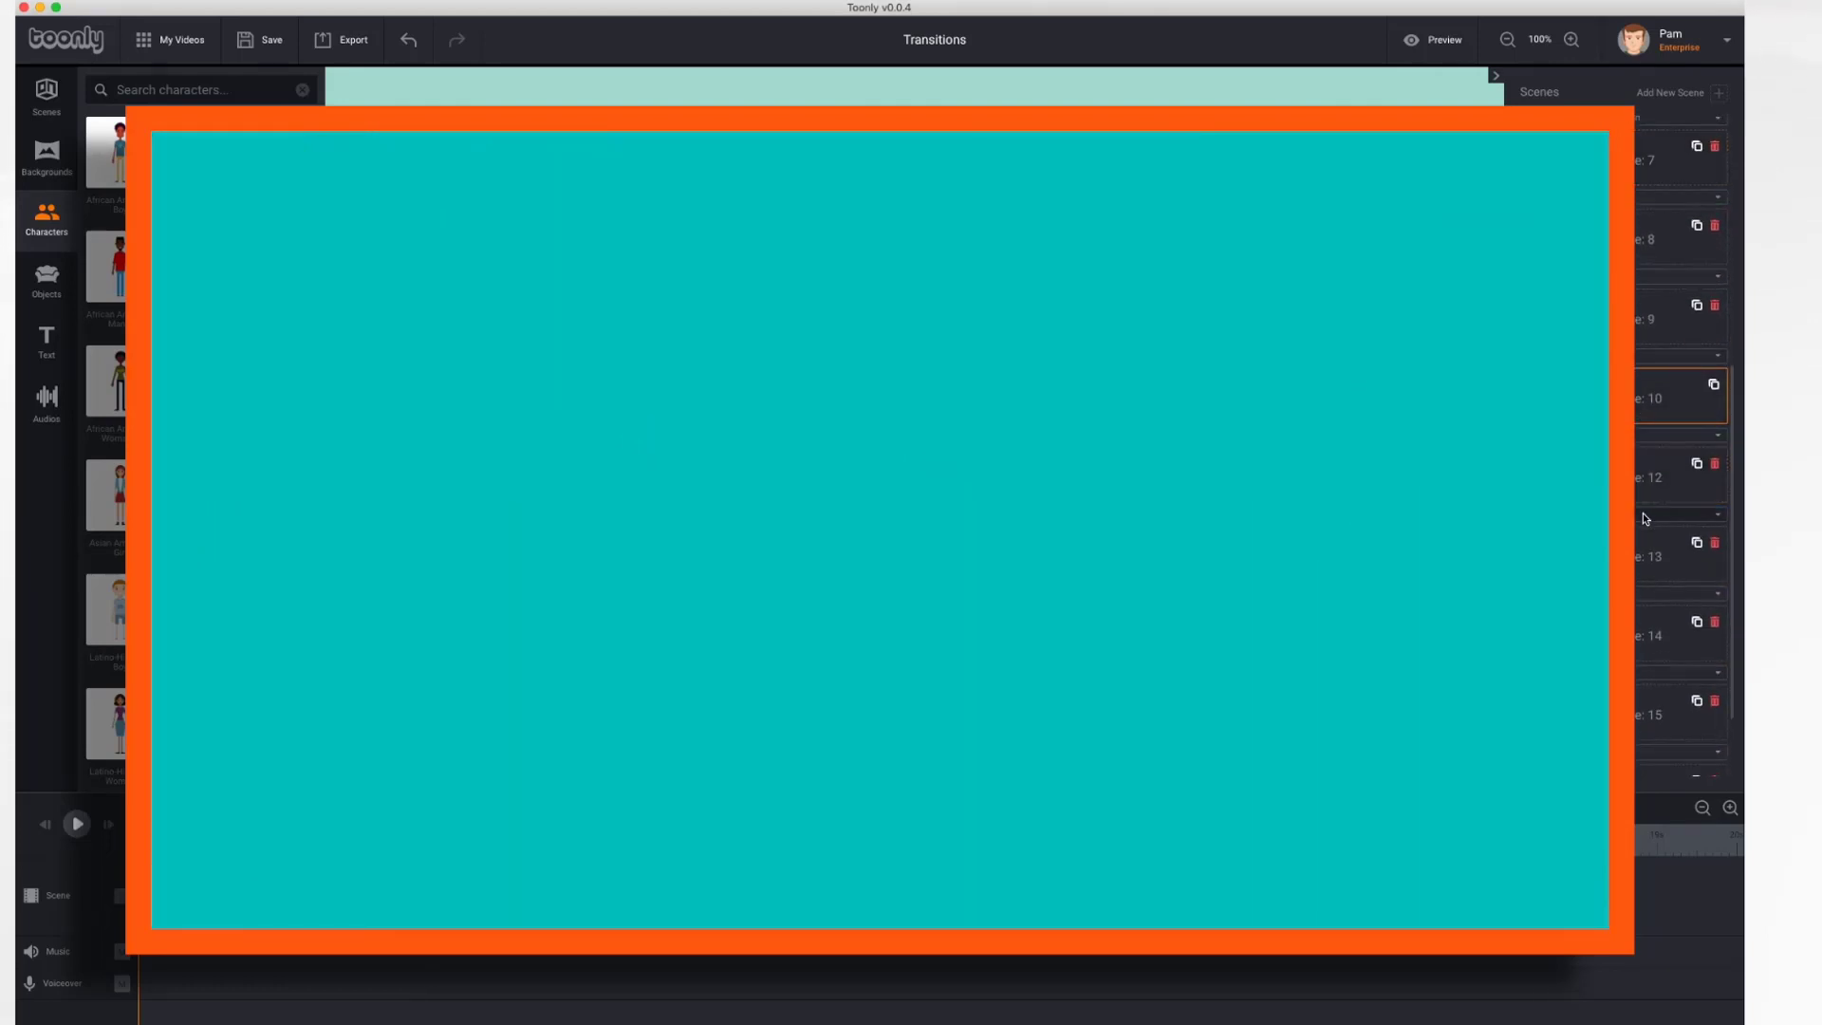
pyautogui.scroll(-1, 1642, 550)
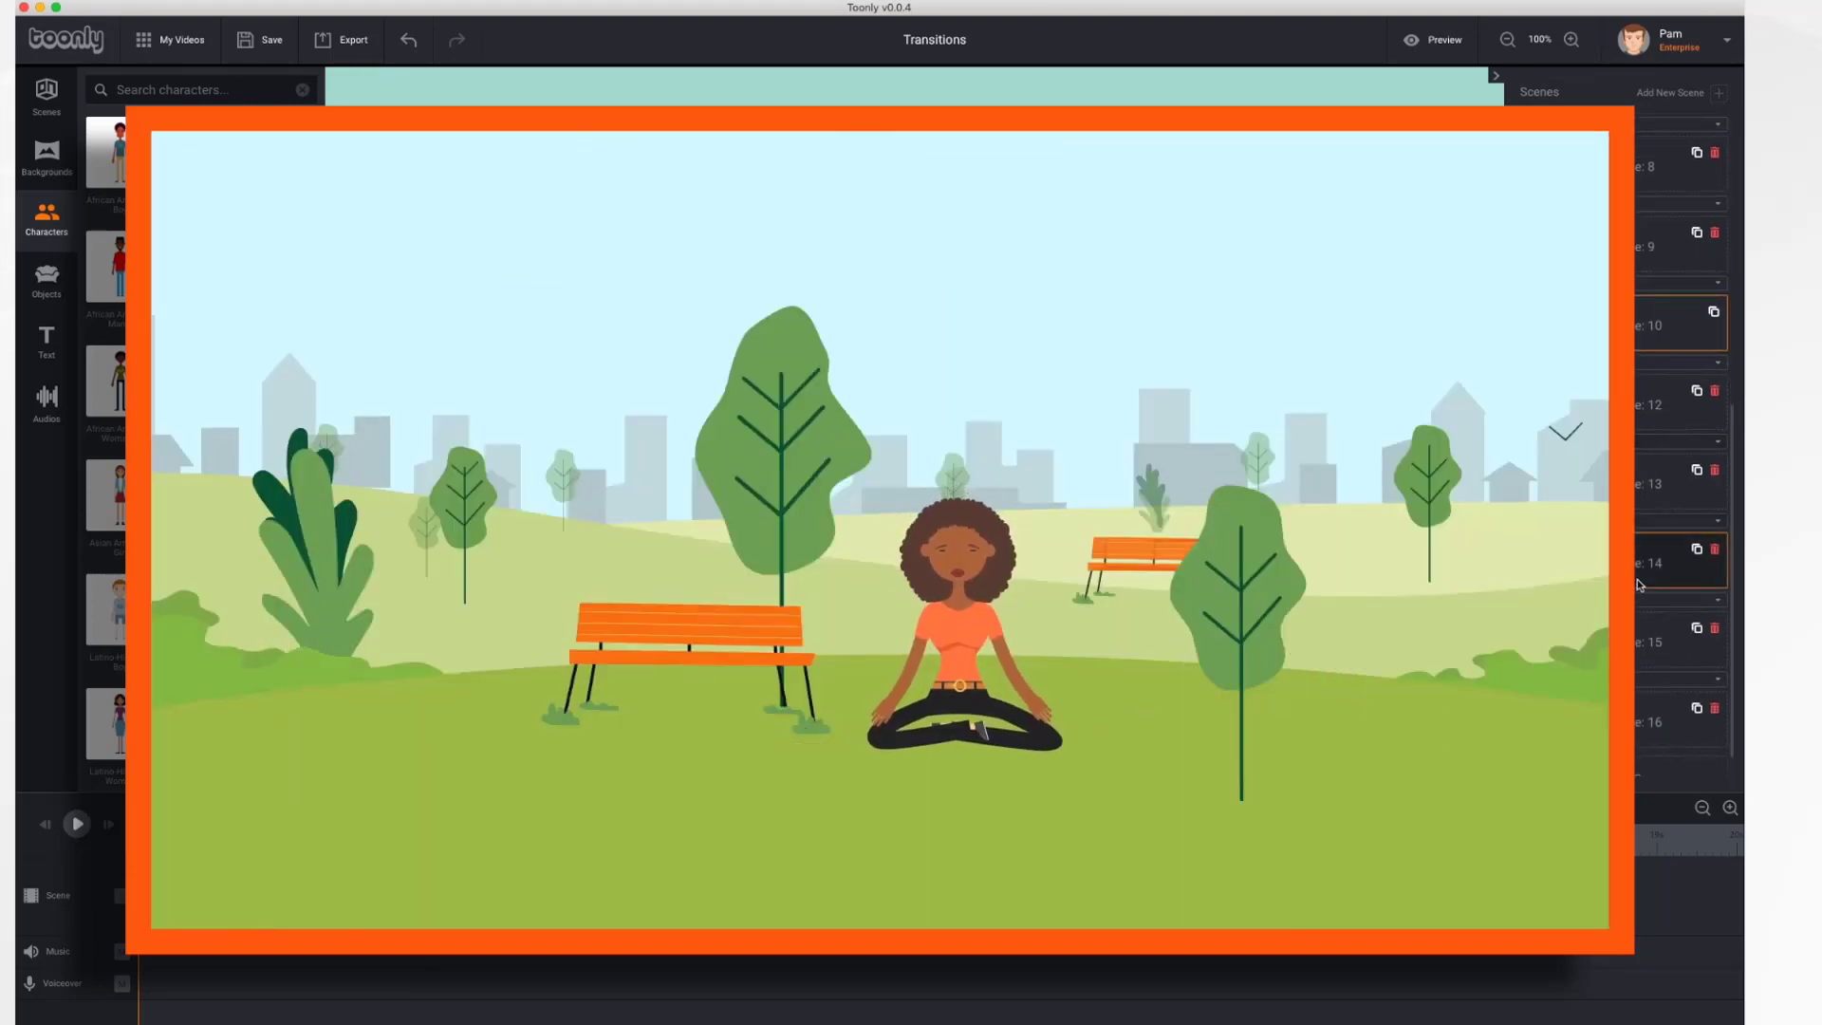
pyautogui.scroll(-1, 1642, 651)
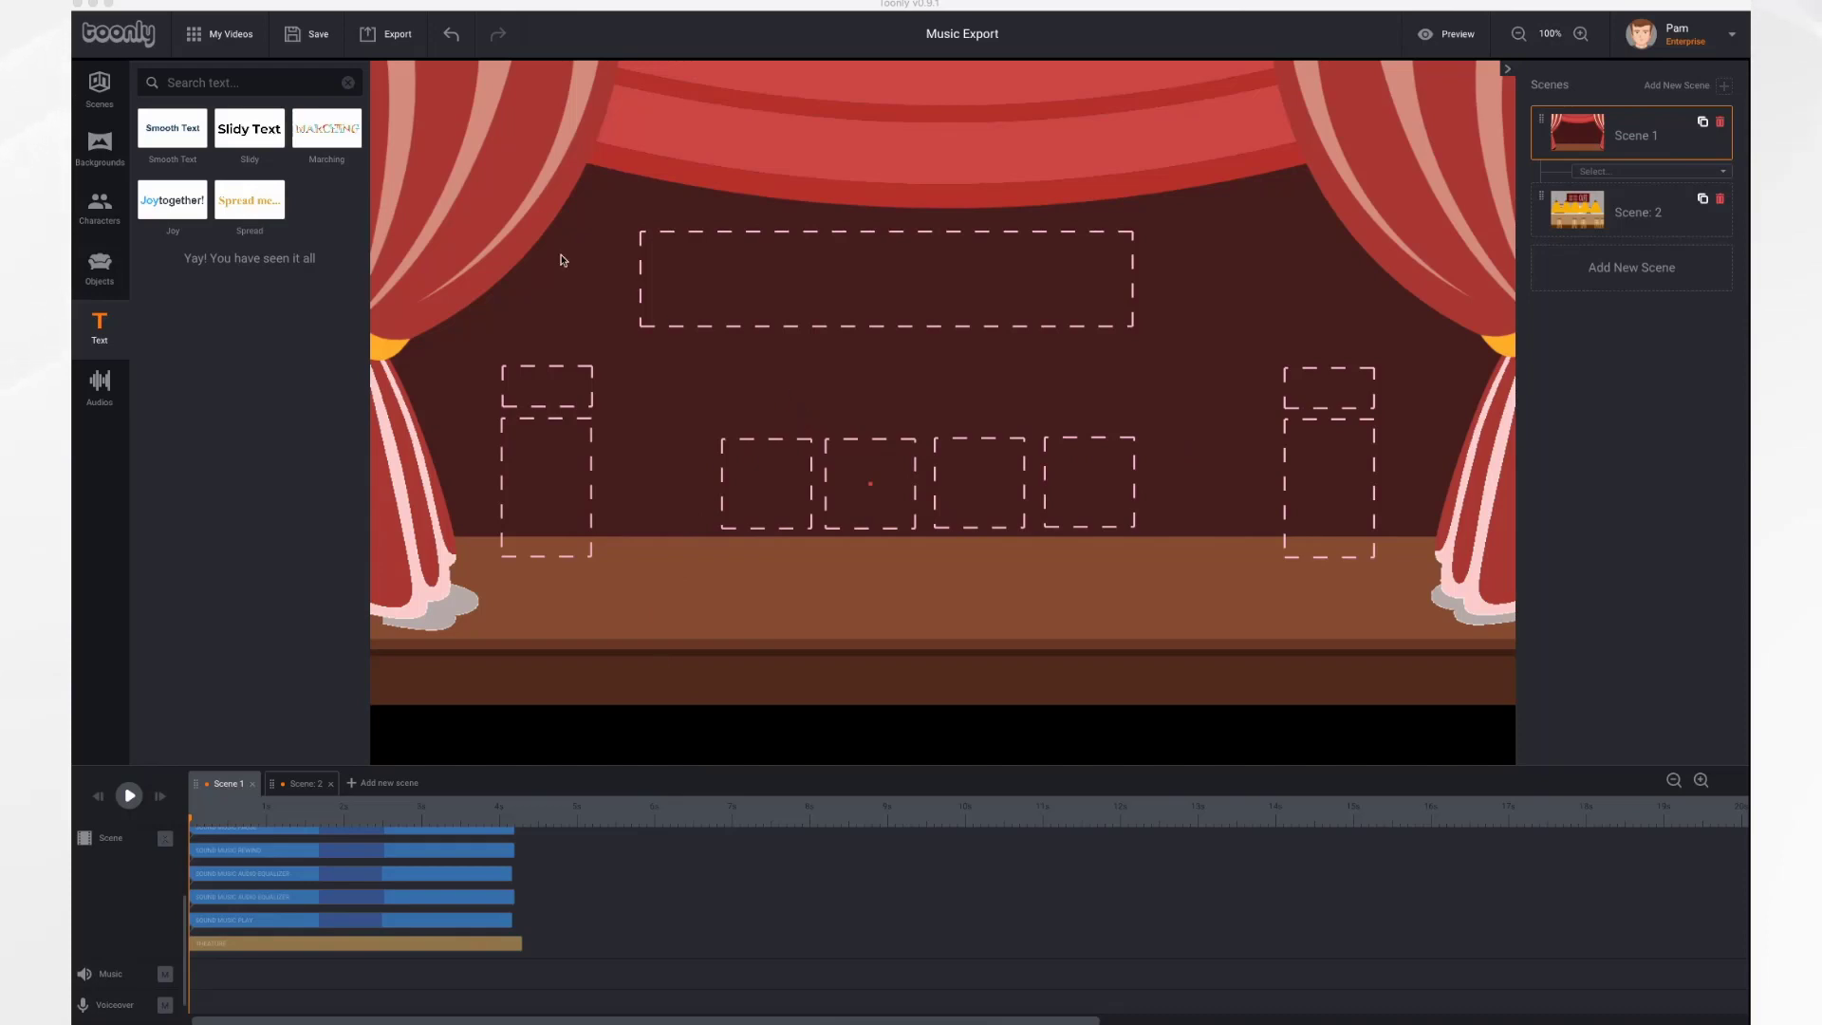
# - Add the Broken Glass audio to the start of the music track in Scene 1 of the Music Export video
pyautogui.click(69, 376)
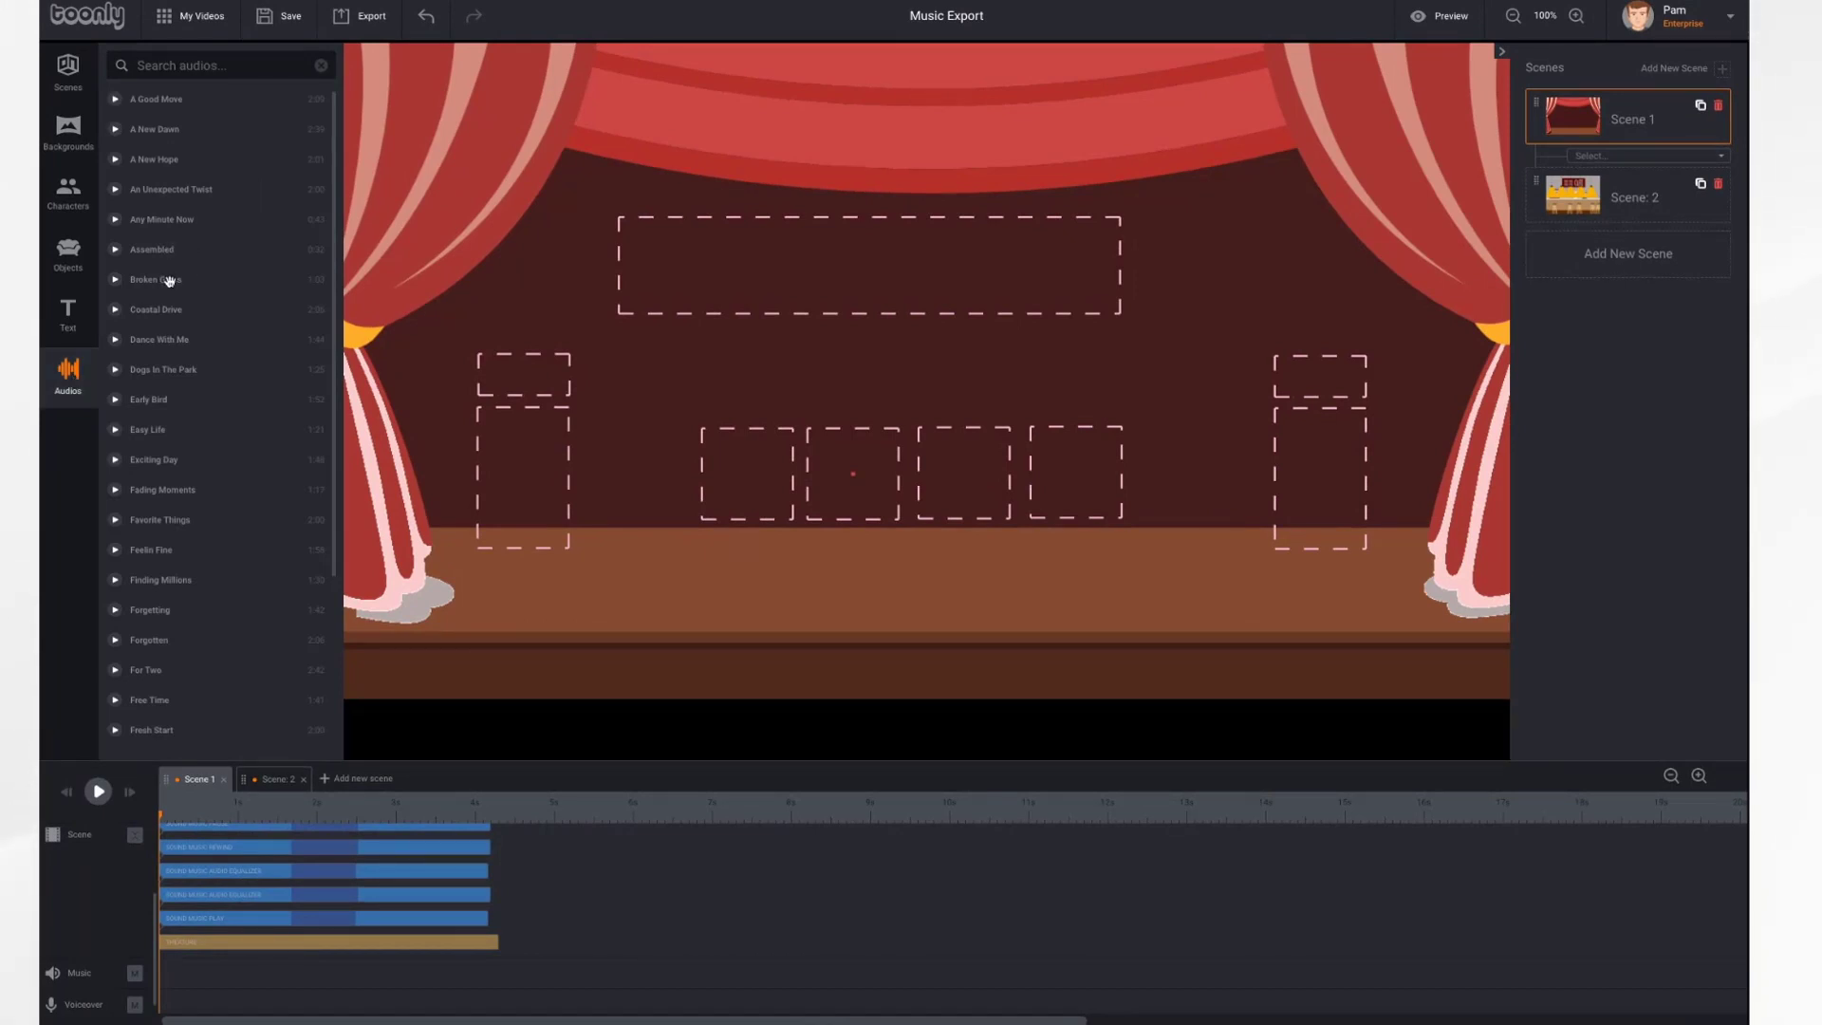
pyautogui.moveTo(169, 281); pyautogui.dragTo(162, 976)
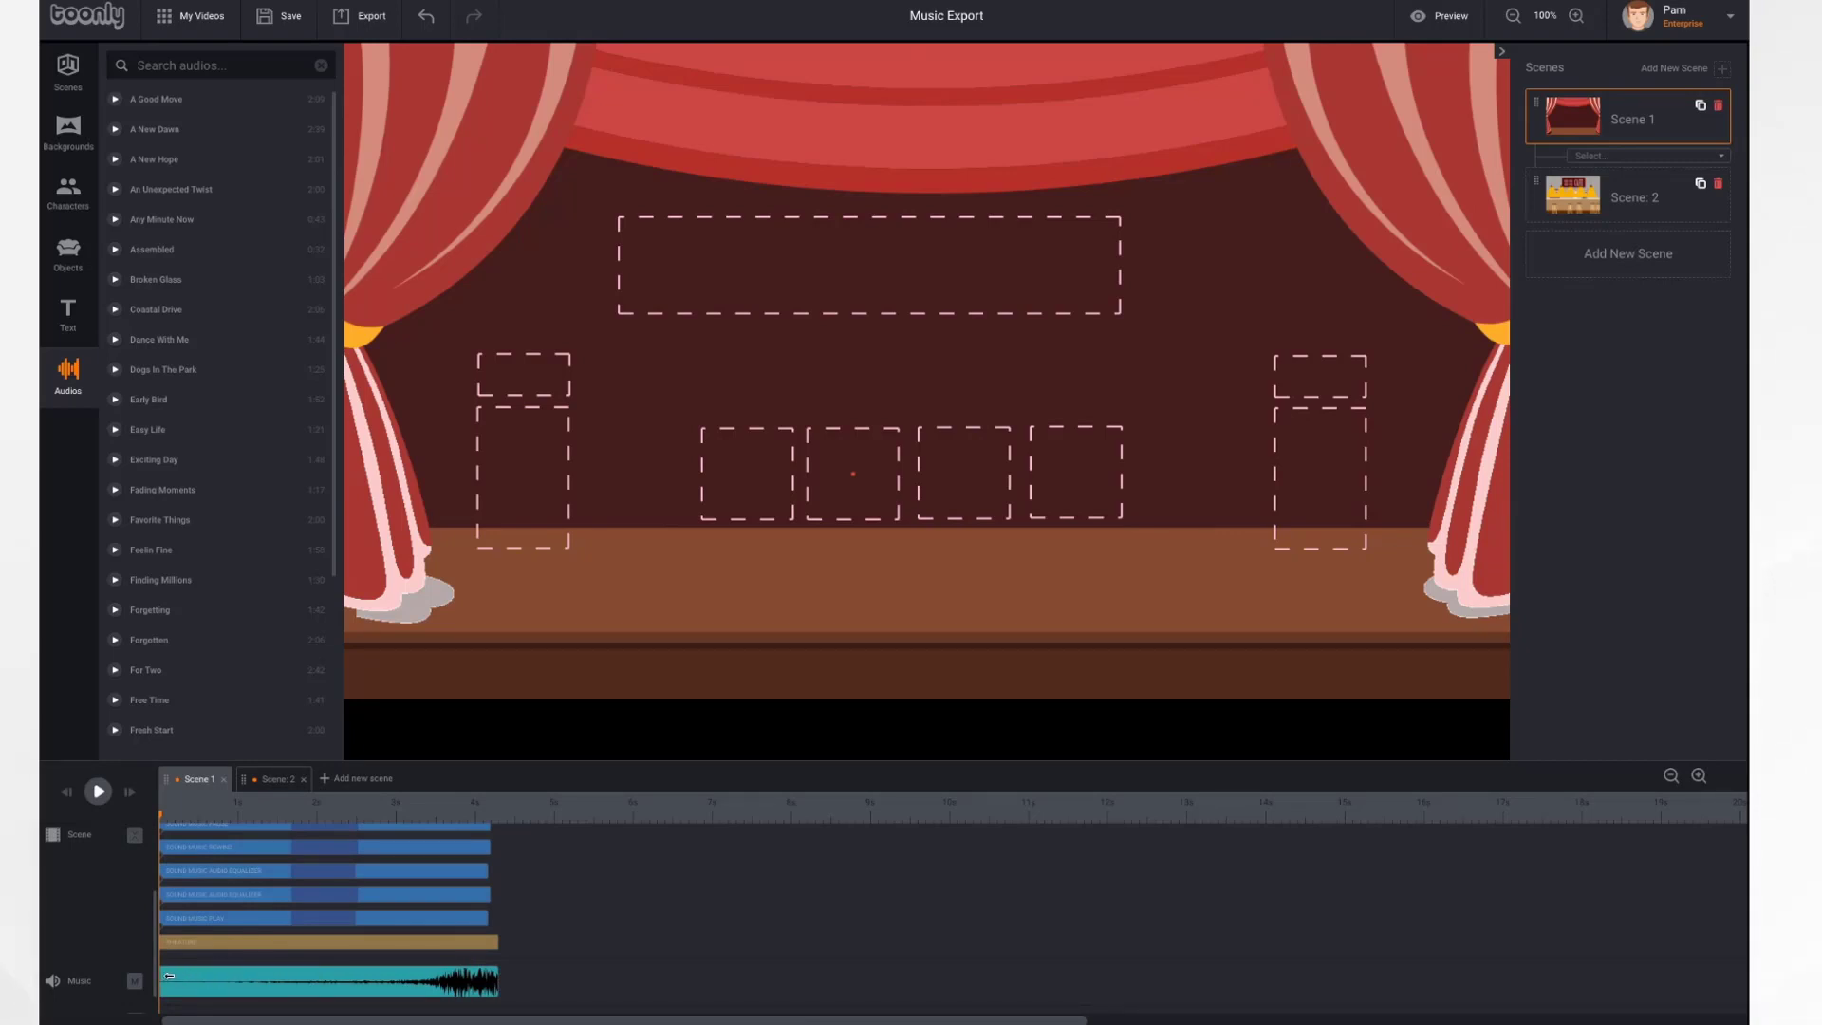
pyautogui.click(213, 974)
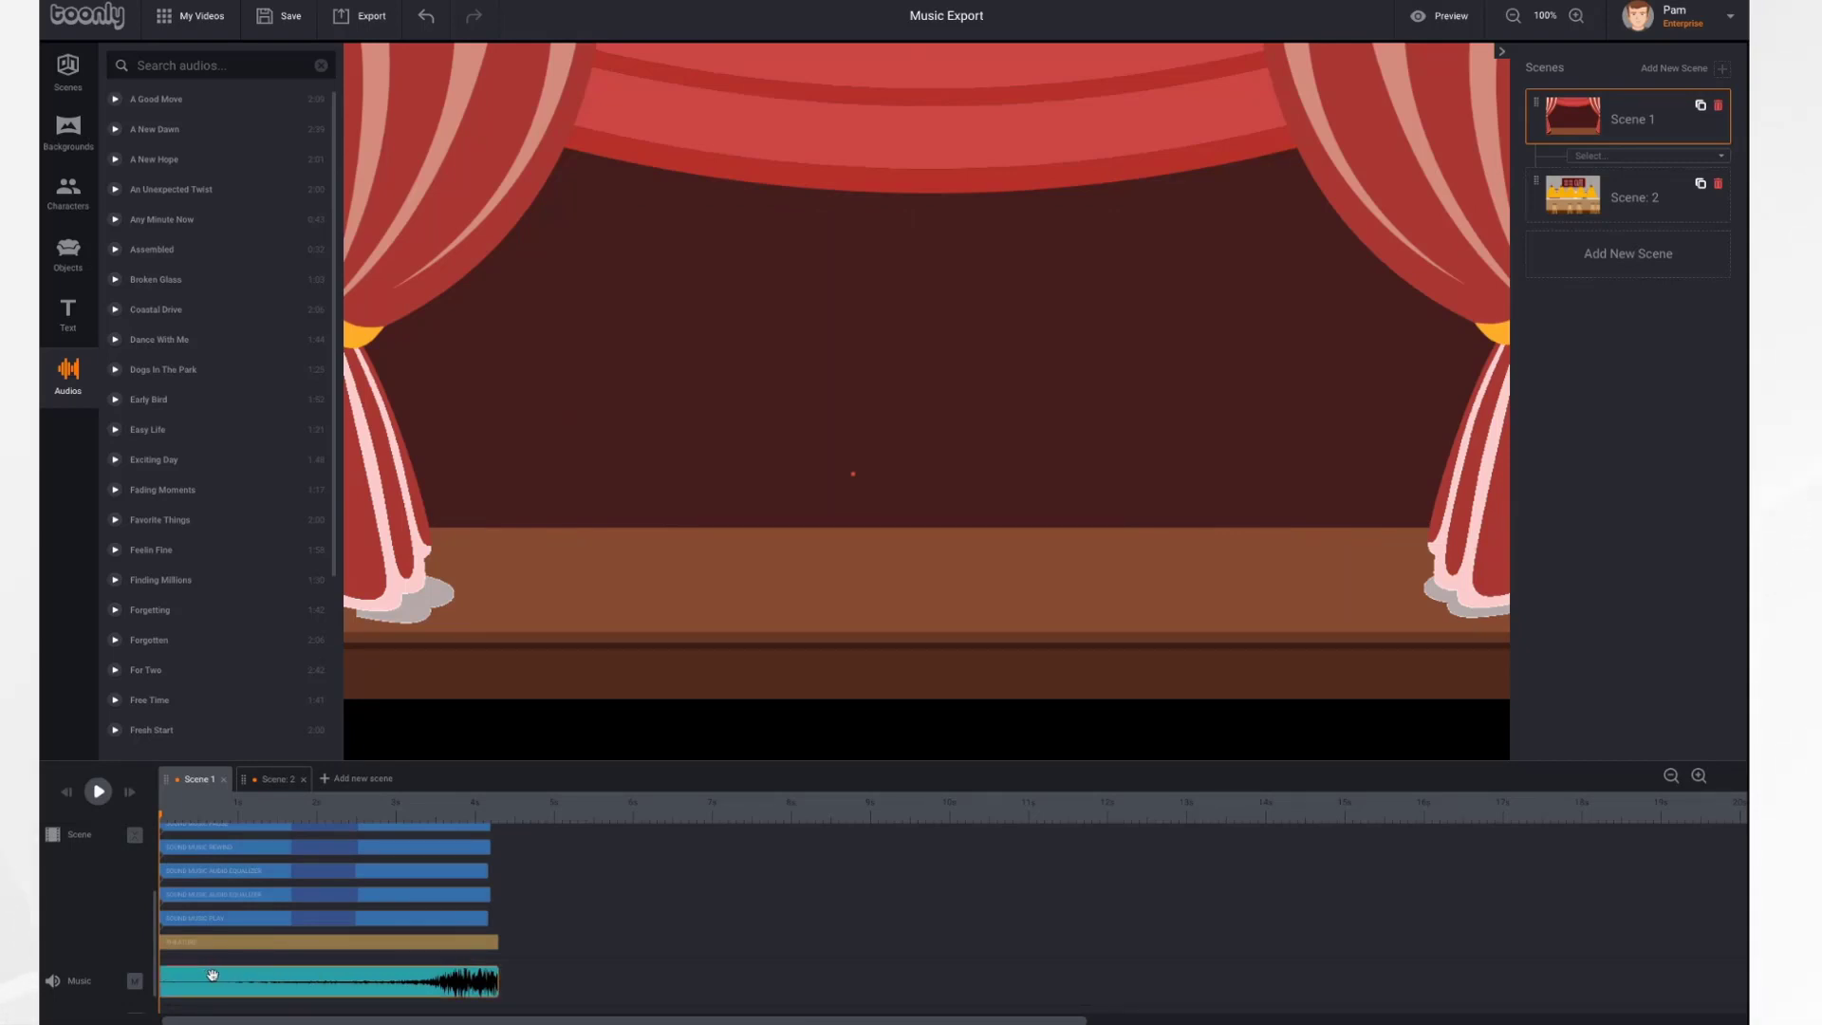
# - Compare the music tracks of Scene 2 and Scene 1, ending on the Scene 1 music clip
pyautogui.click(276, 780)
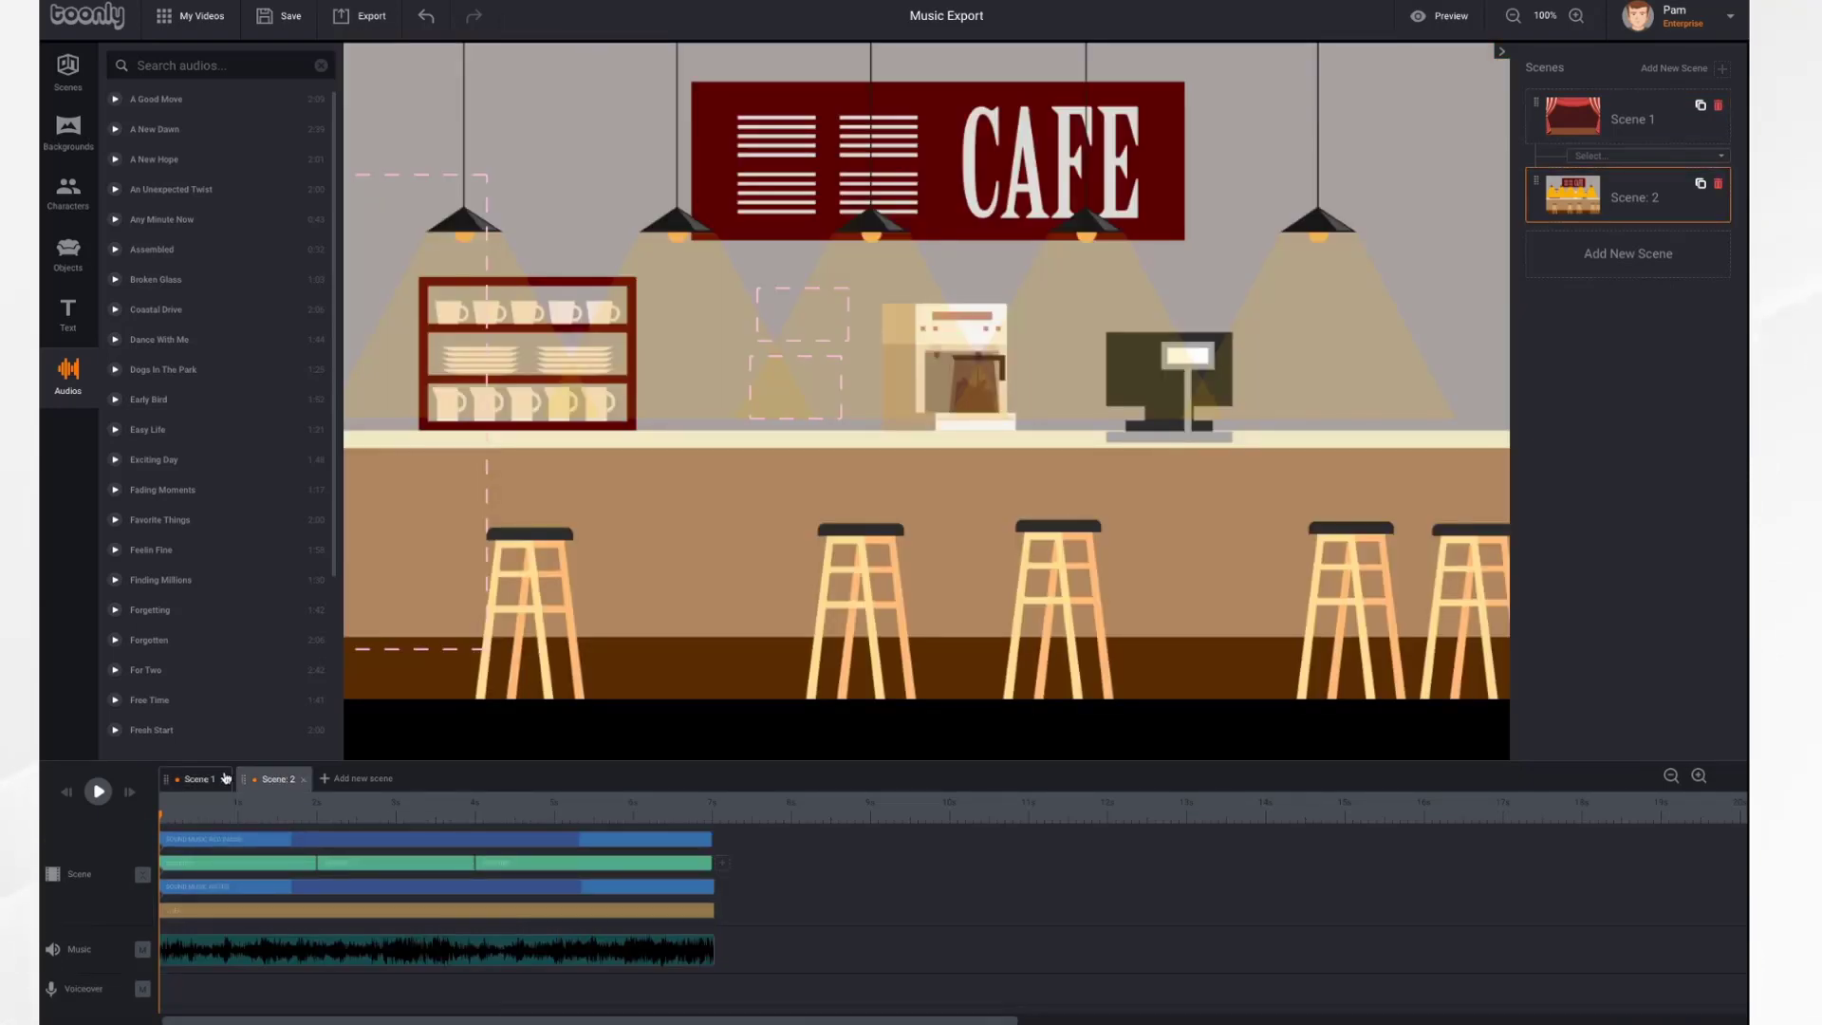
pyautogui.click(200, 779)
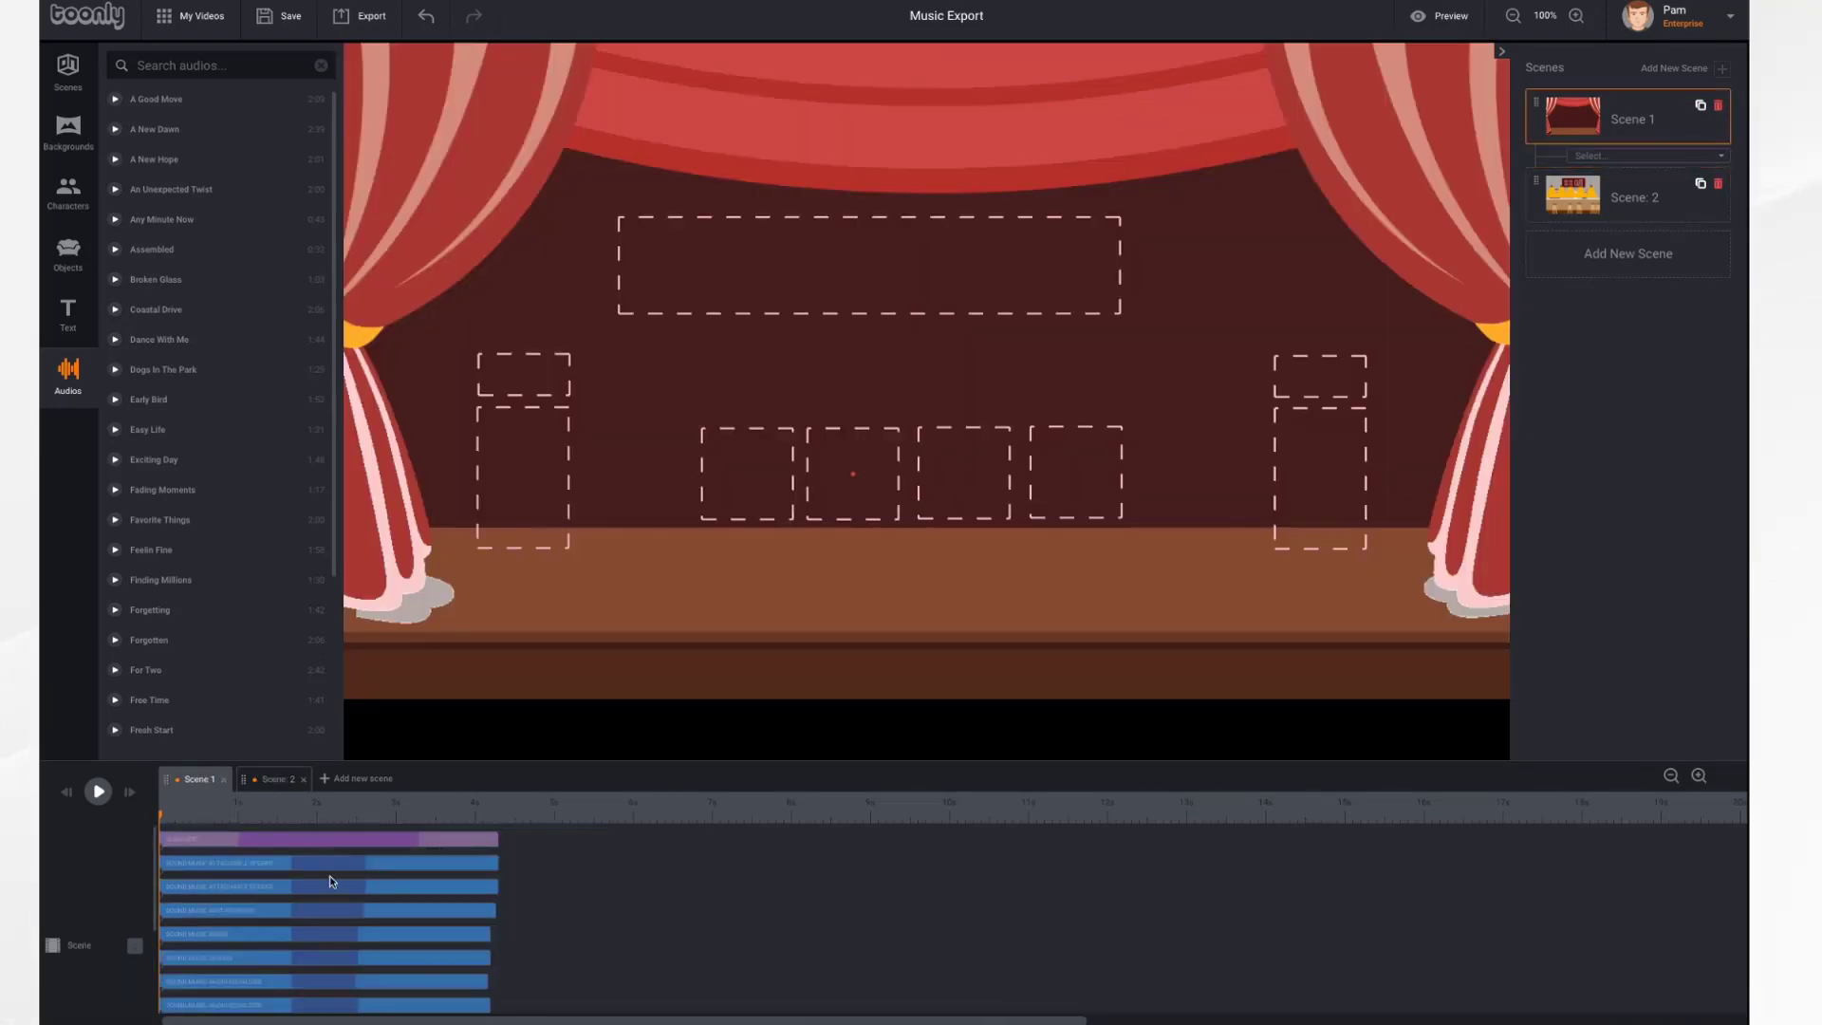
pyautogui.scroll(-2, 332, 882)
pyautogui.click(277, 779)
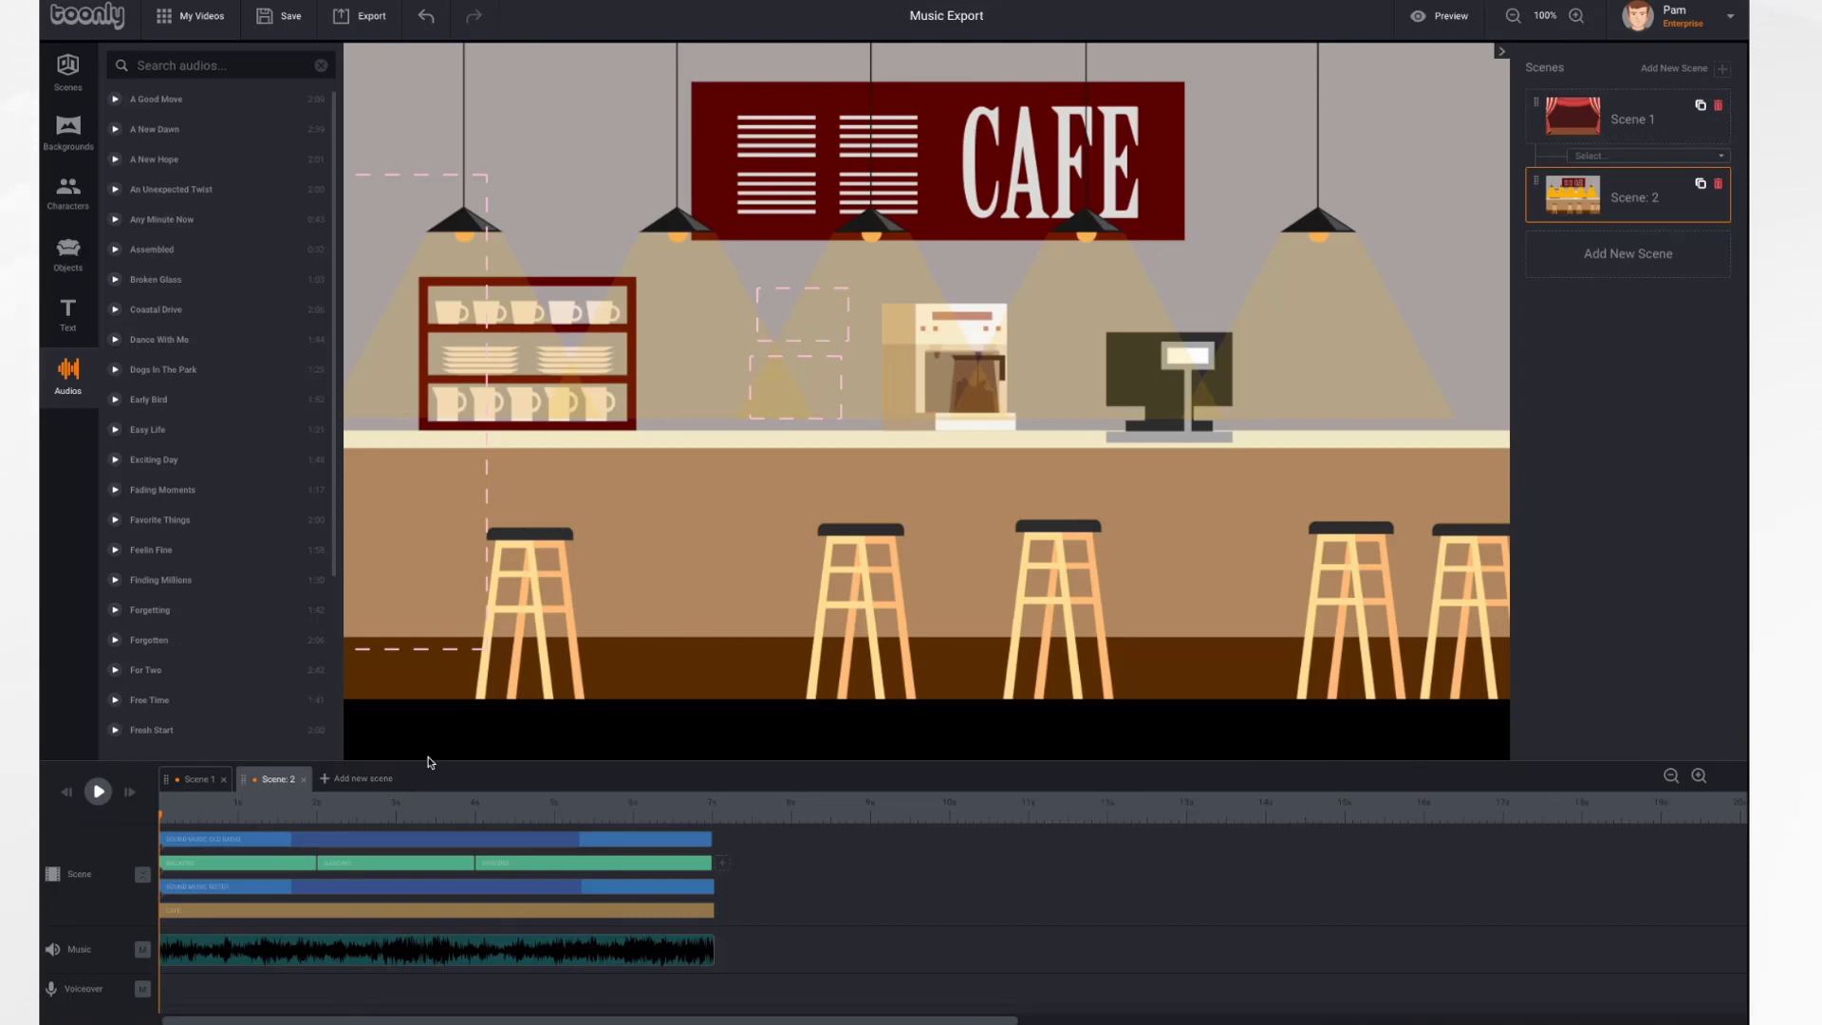
pyautogui.click(201, 779)
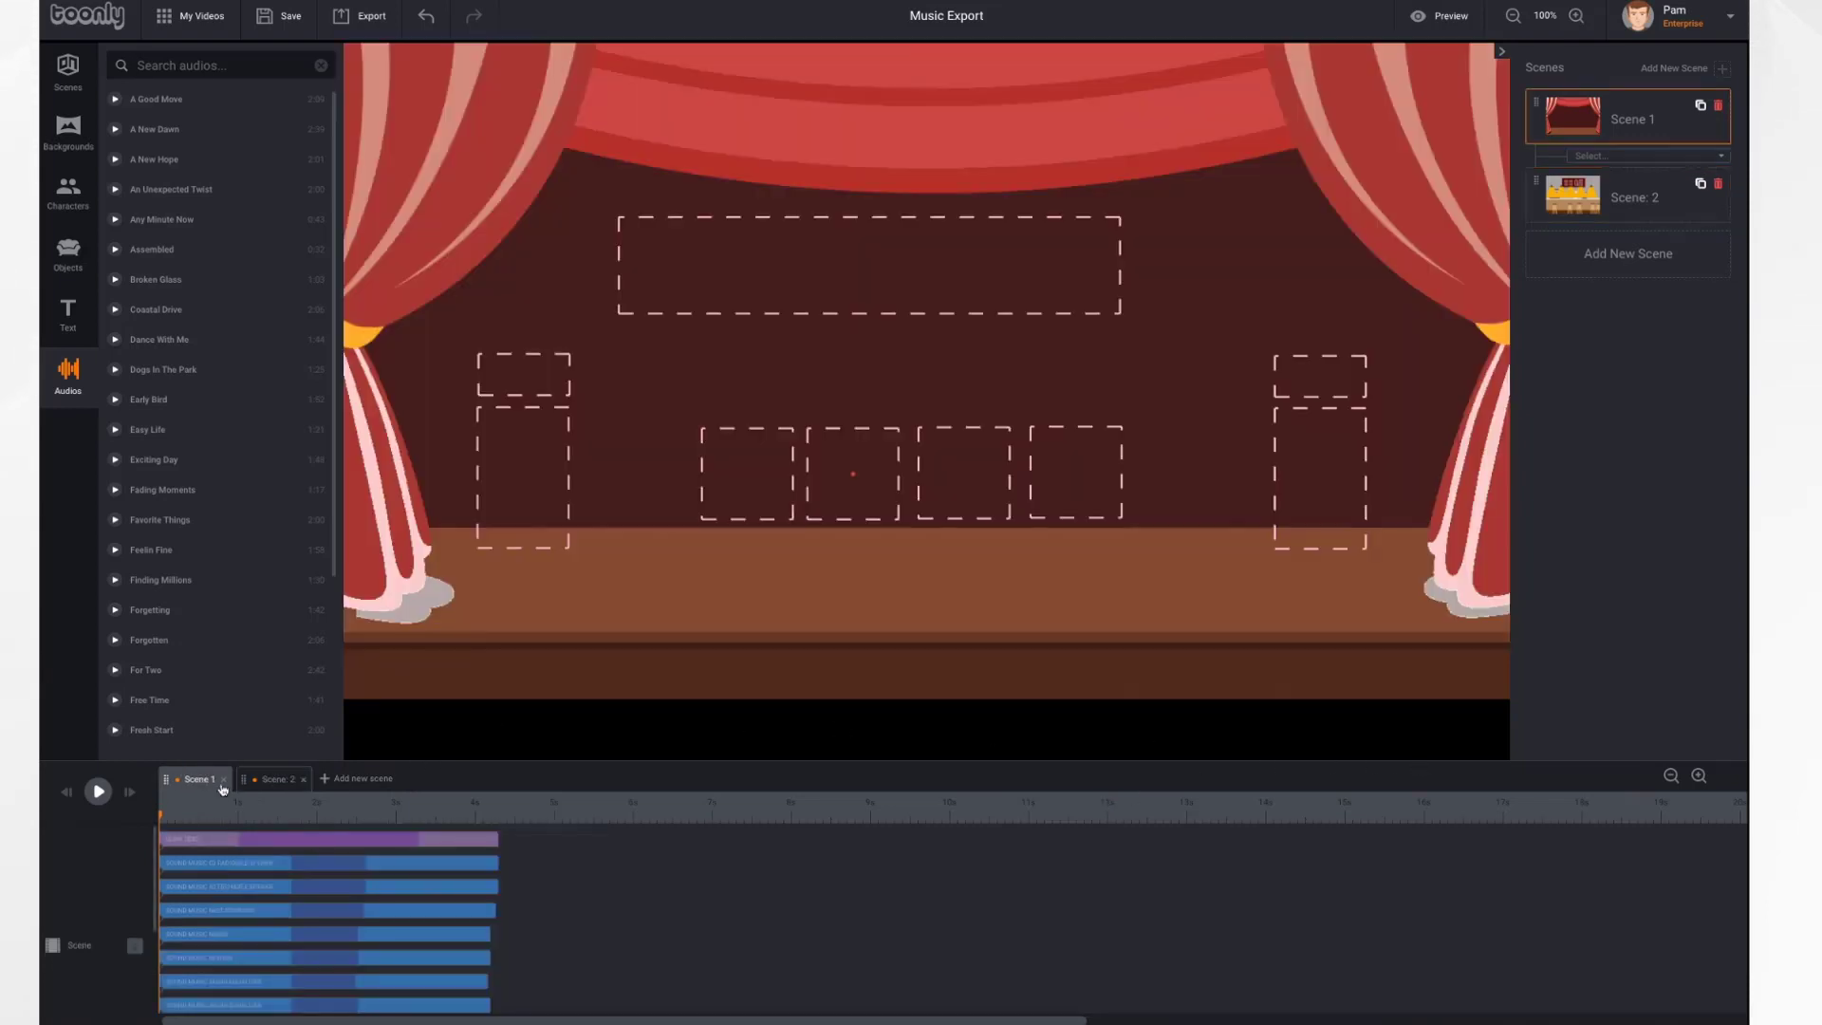
pyautogui.scroll(-3, 560, 955)
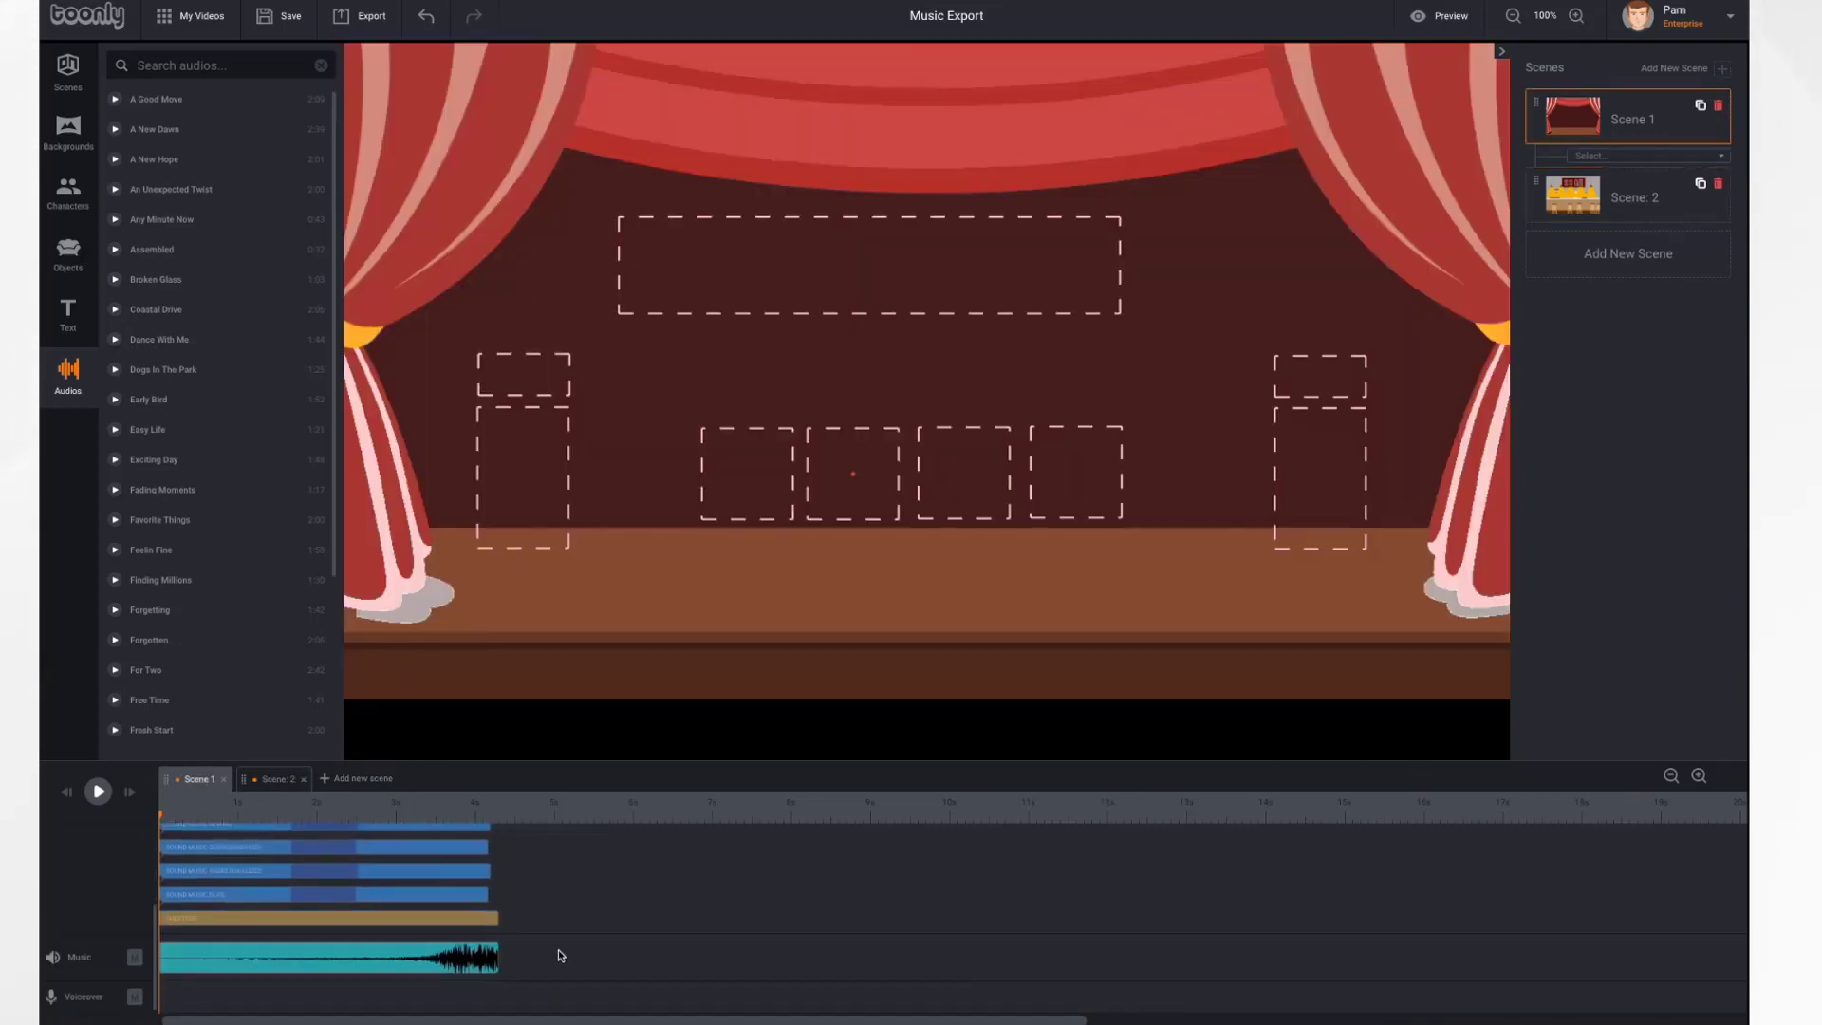
# - Save the Scene 1 music with a volume of about 20% and Playthrough off, and check Scene 2's music track
pyautogui.click(340, 962)
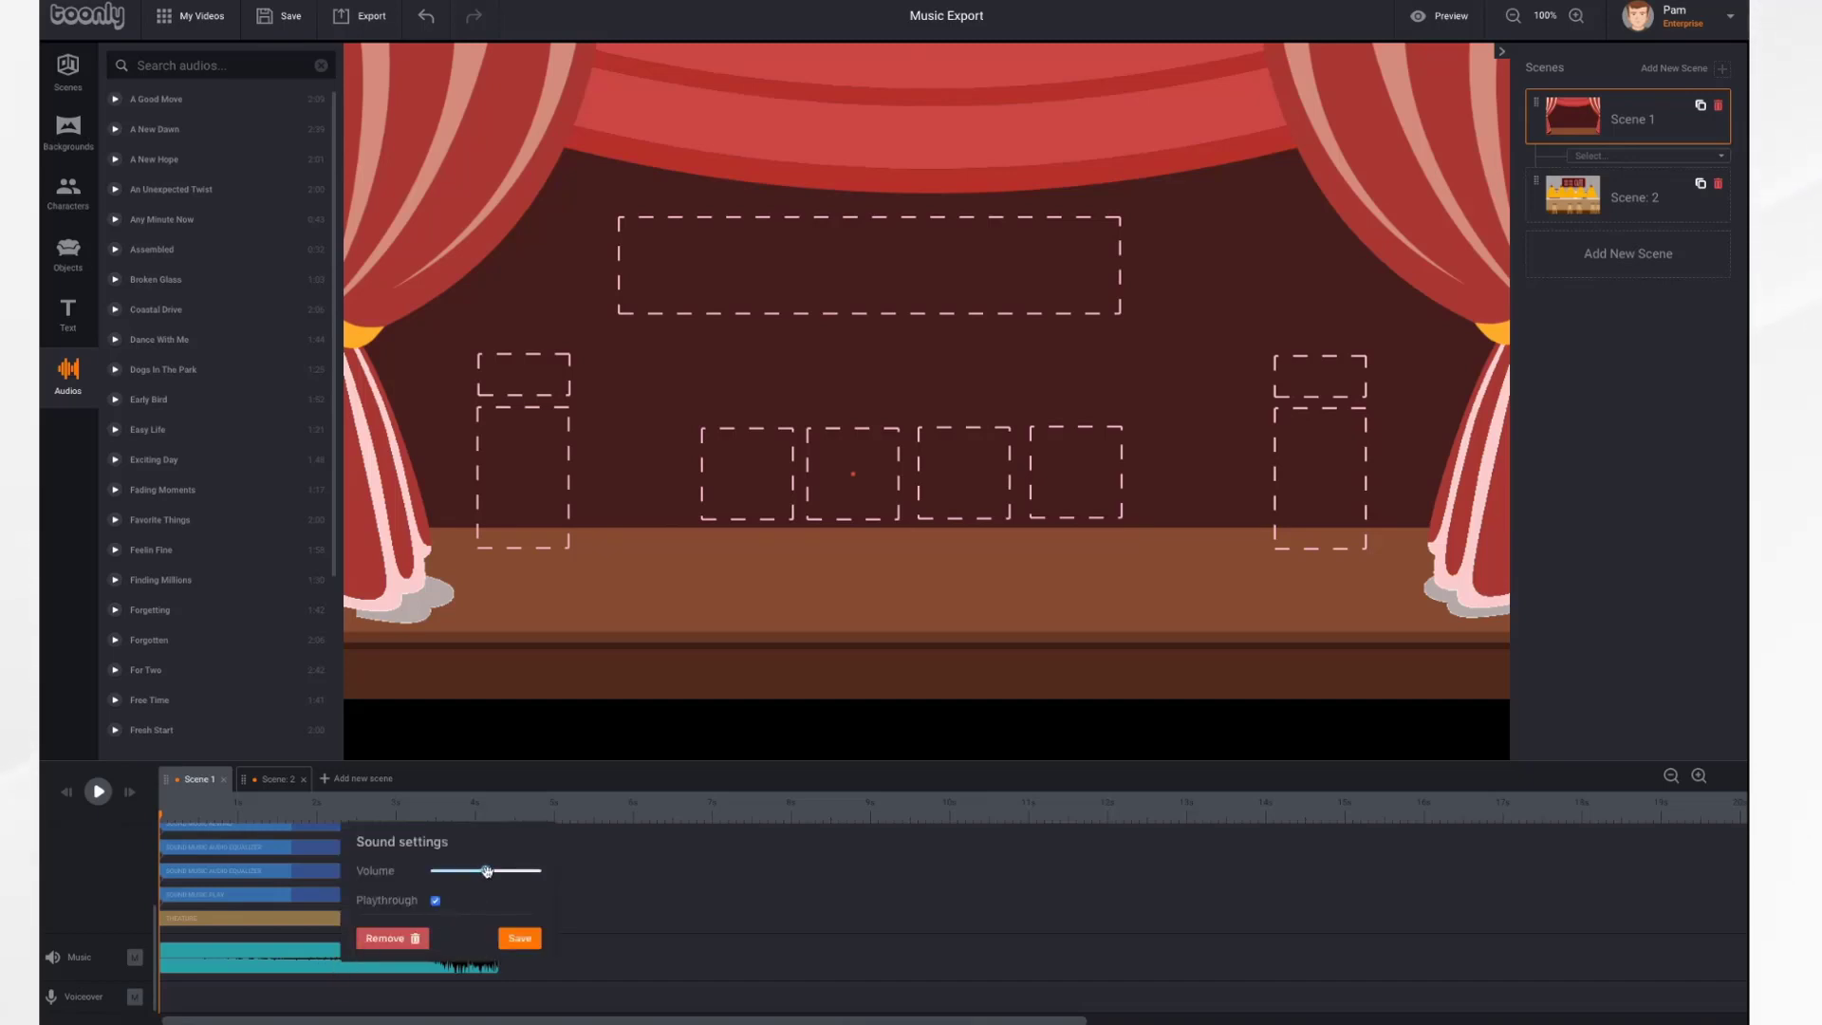
pyautogui.moveTo(487, 872)
pyautogui.mouseDown()
pyautogui.moveTo(436, 871)
pyautogui.moveTo(535, 873)
pyautogui.moveTo(452, 874)
pyautogui.mouseUp()
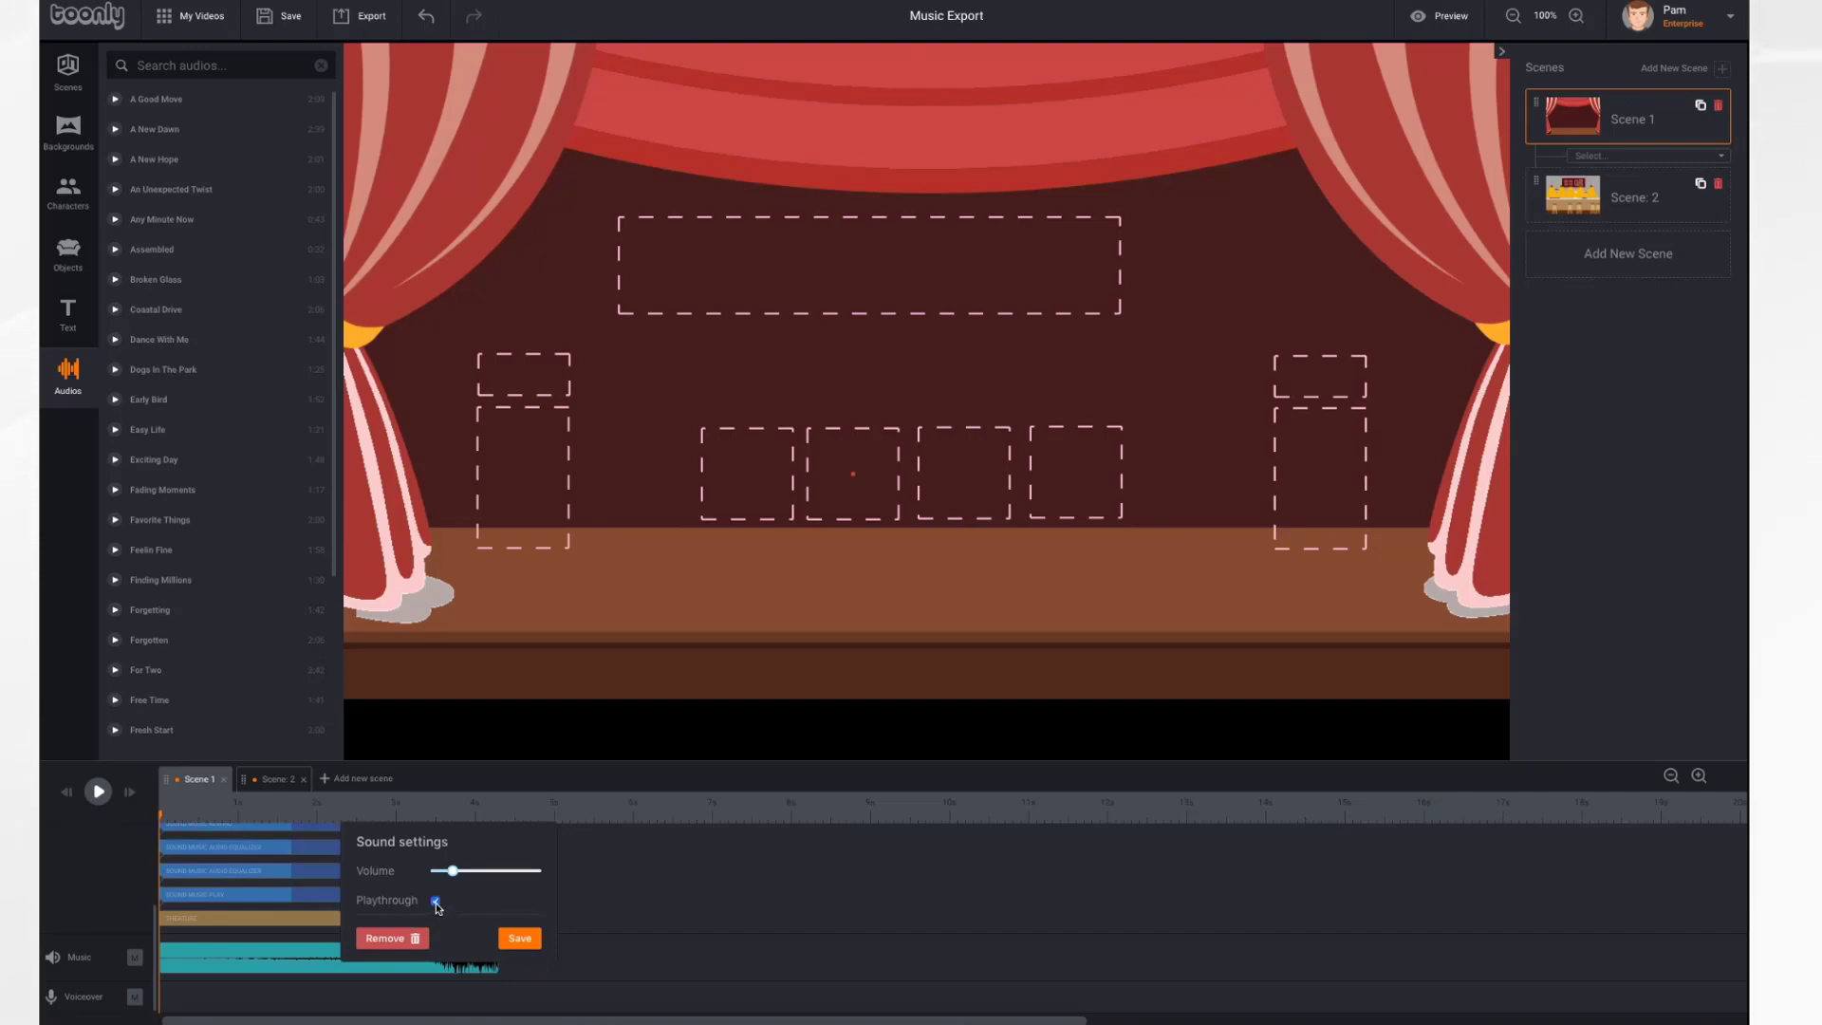
pyautogui.click(435, 902)
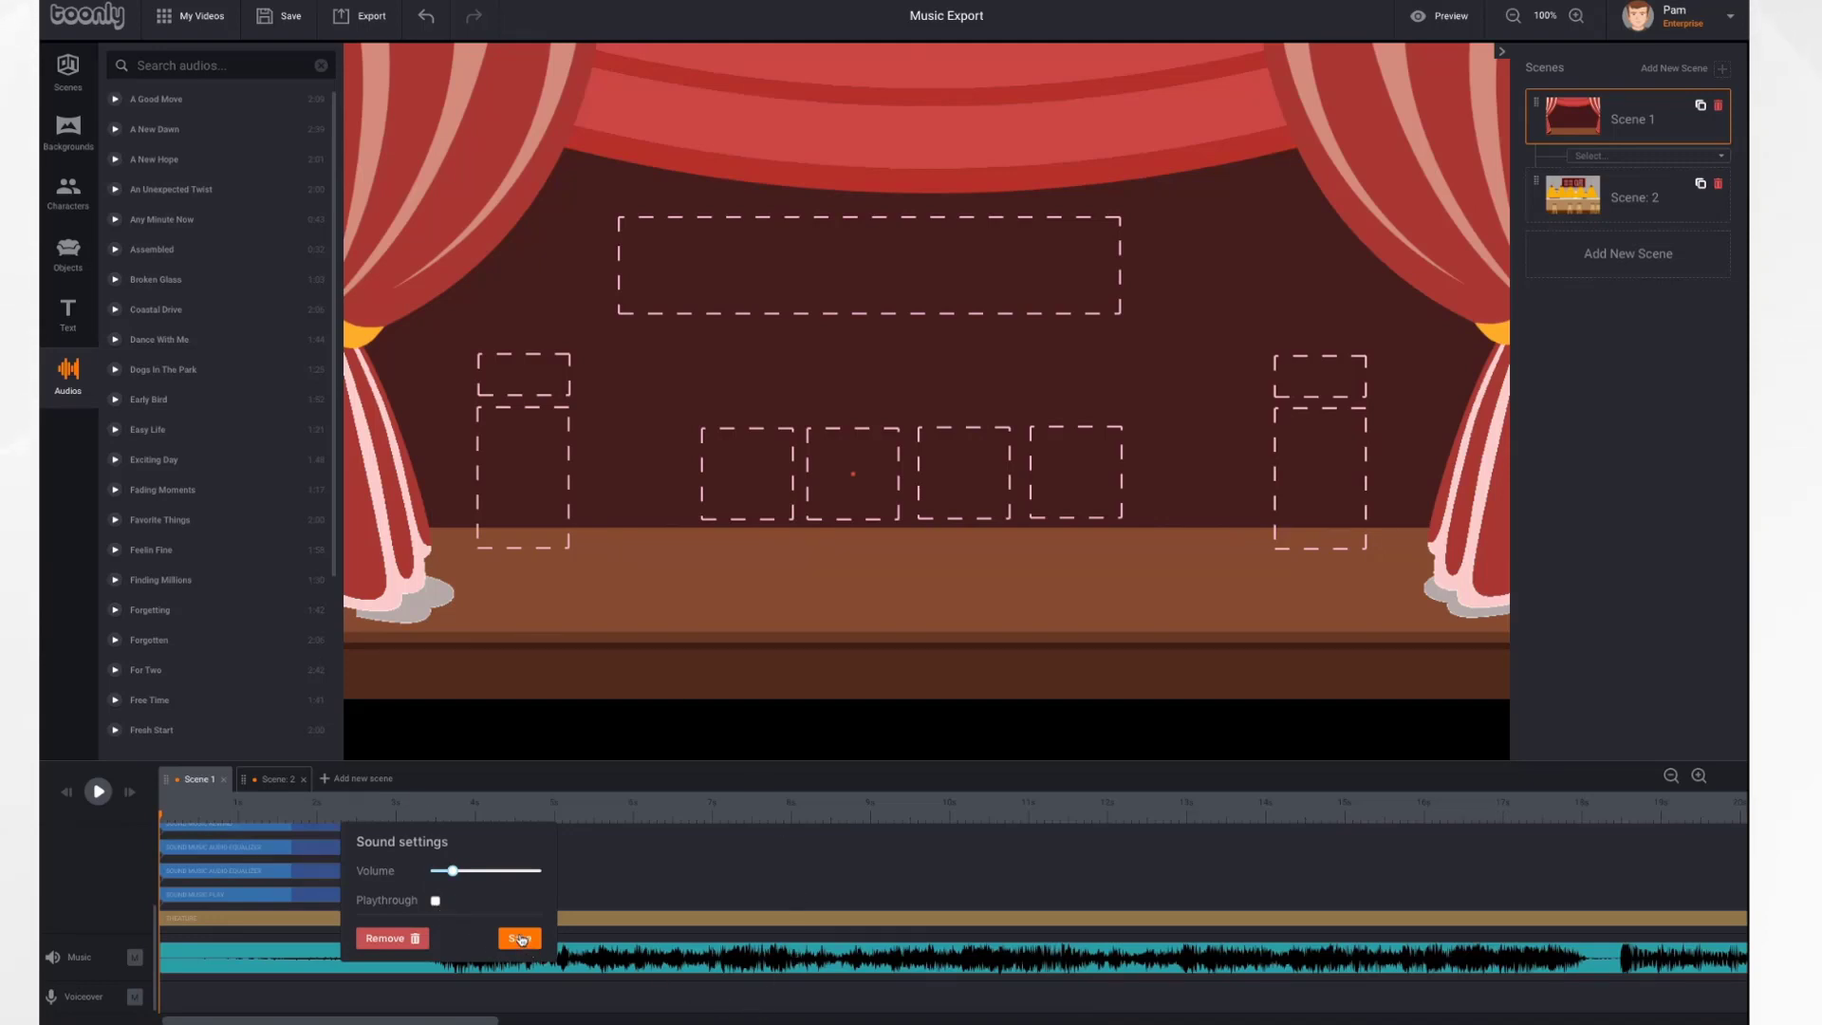
pyautogui.click(519, 939)
pyautogui.click(275, 779)
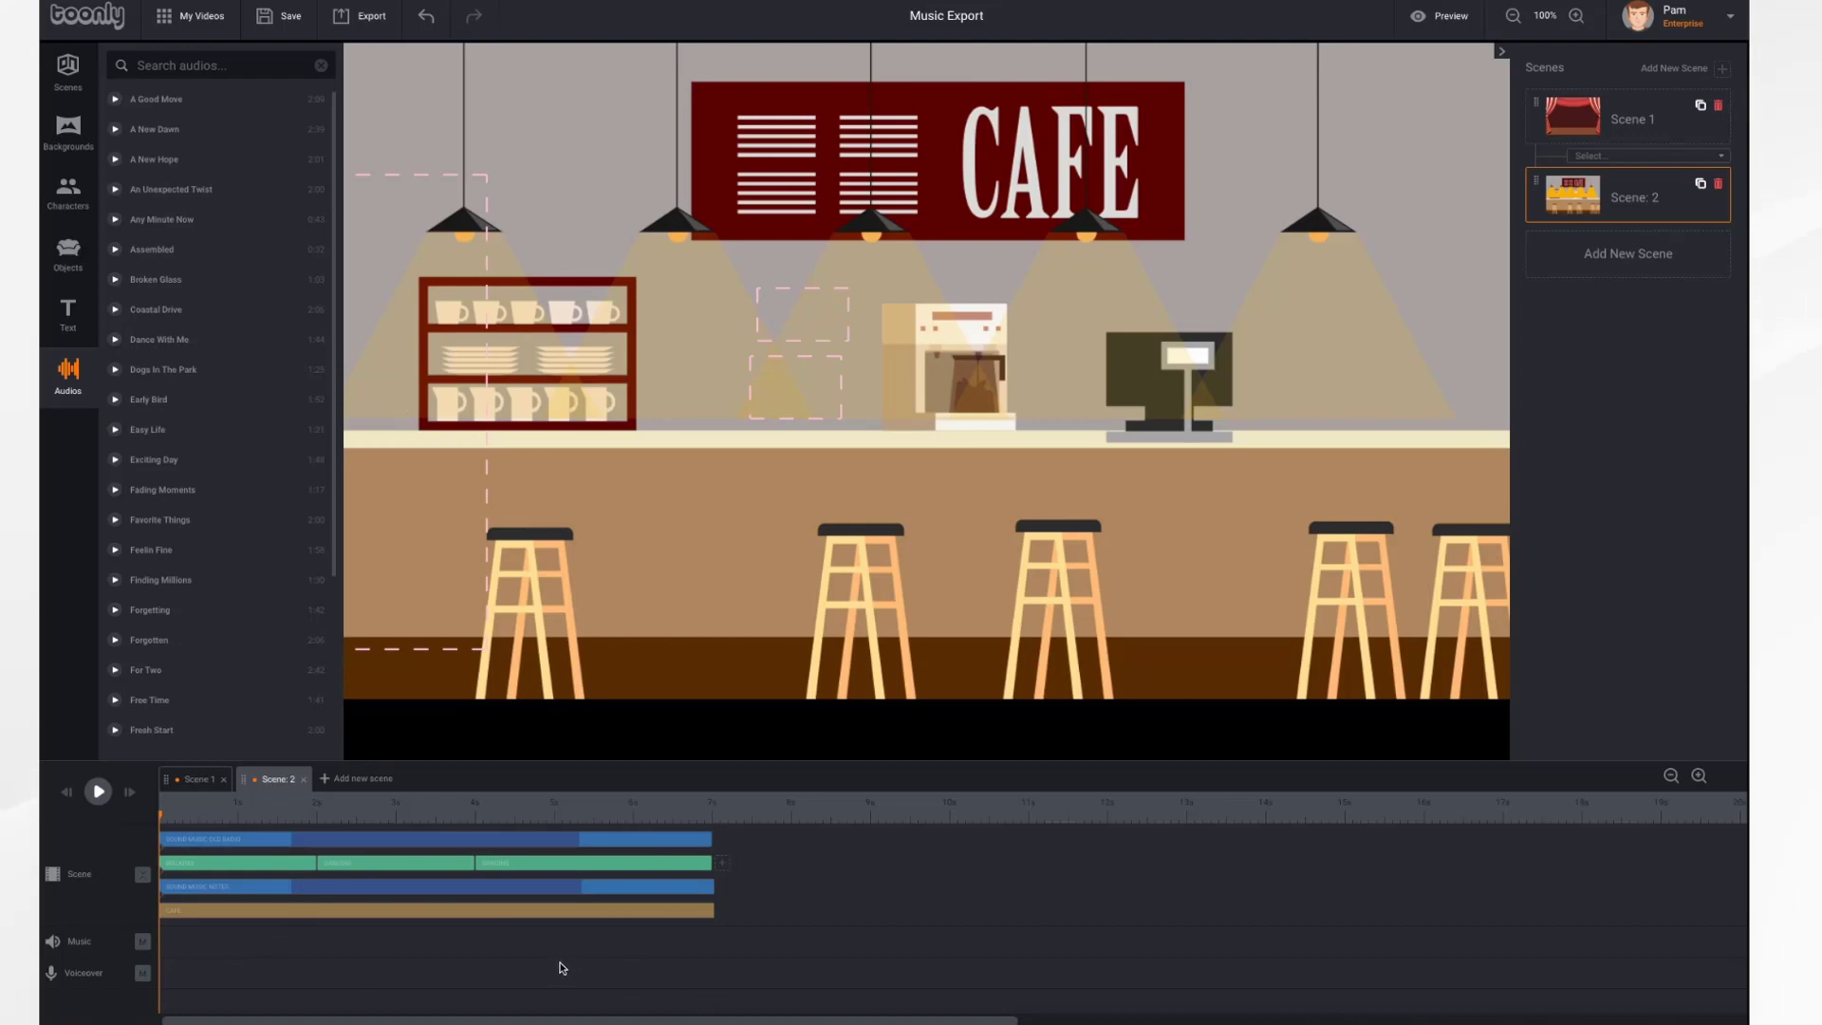
# - Turn Playthrough back on for the Scene 1 music and save its sound settings
pyautogui.click(197, 782)
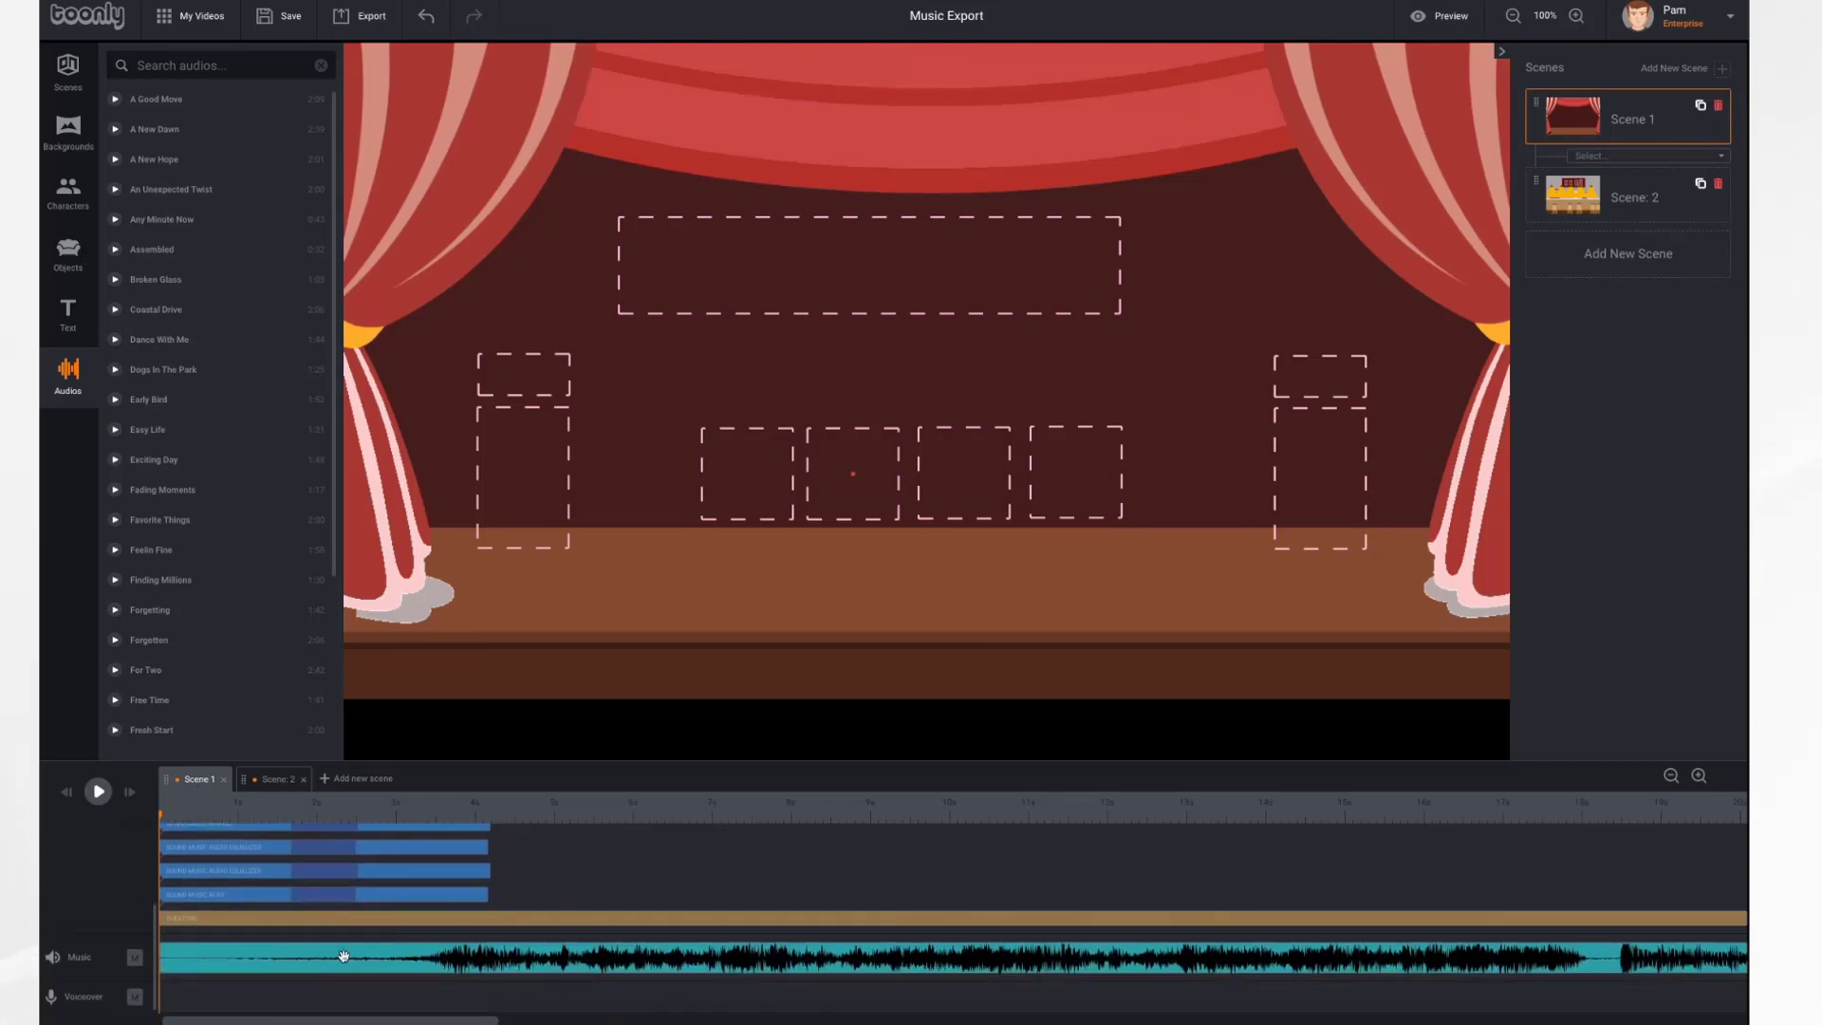
pyautogui.click(344, 956)
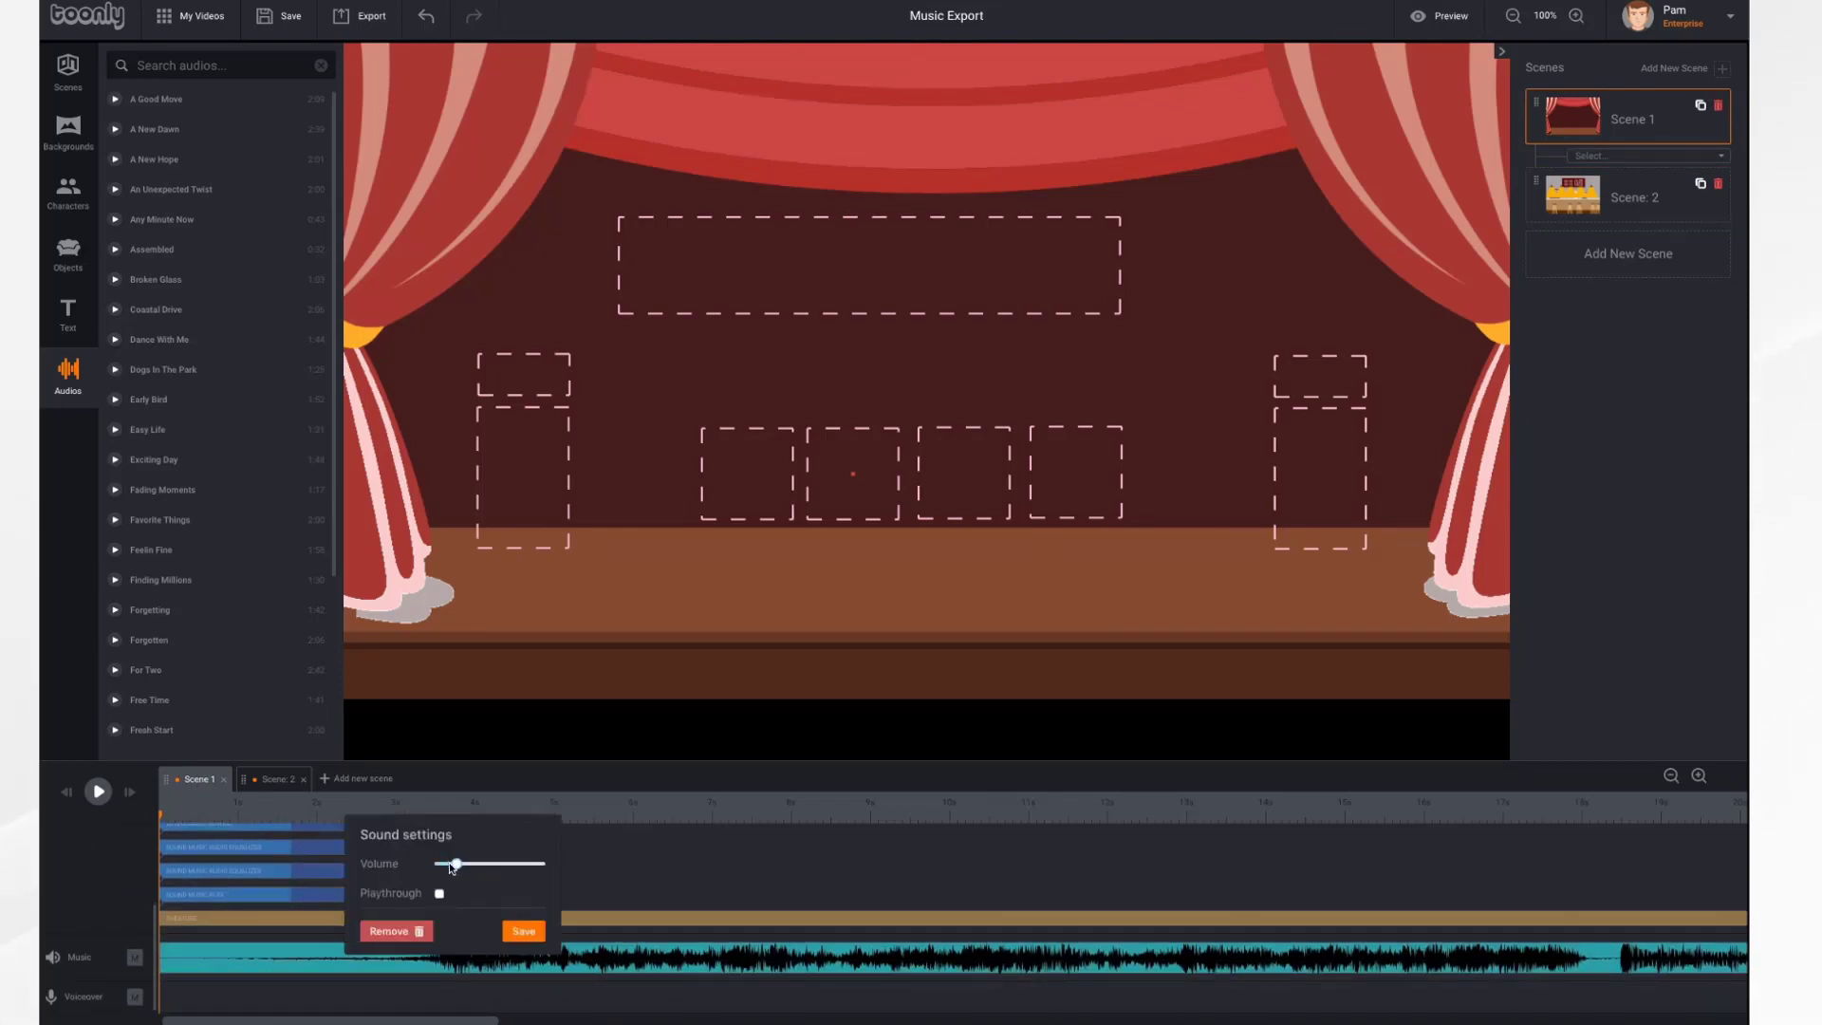
pyautogui.click(439, 895)
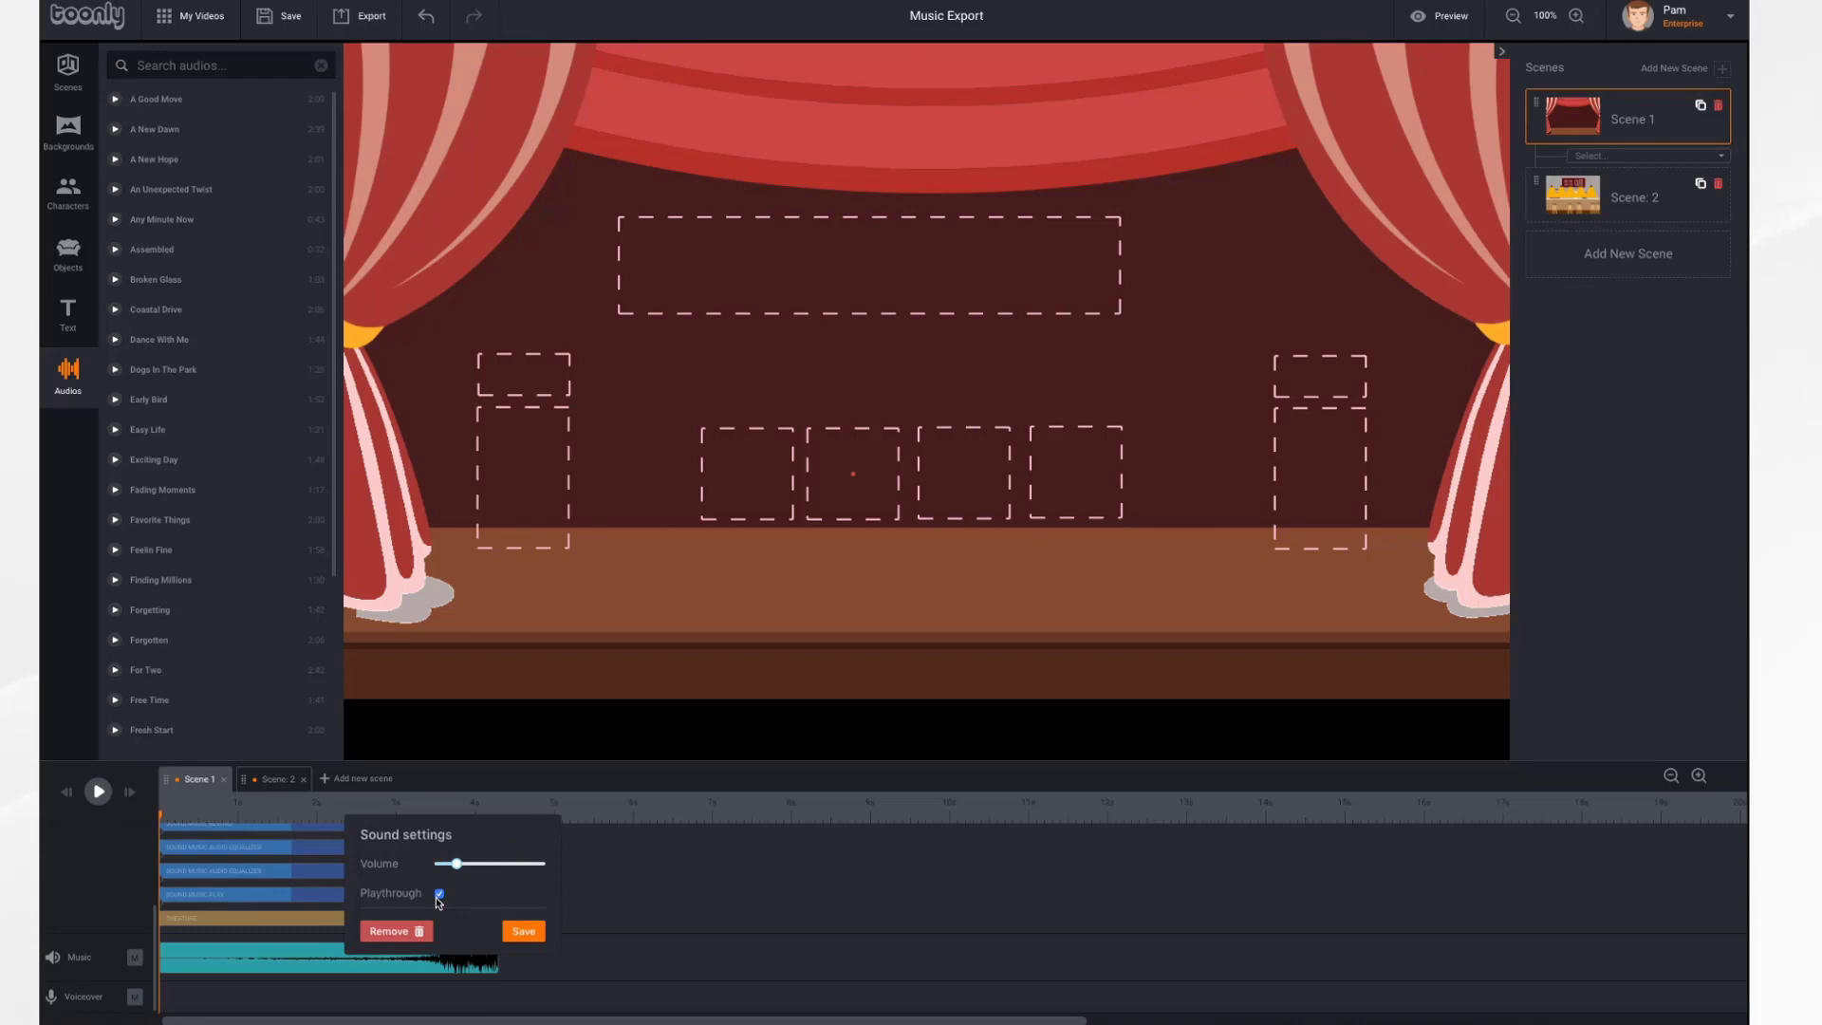
pyautogui.click(523, 933)
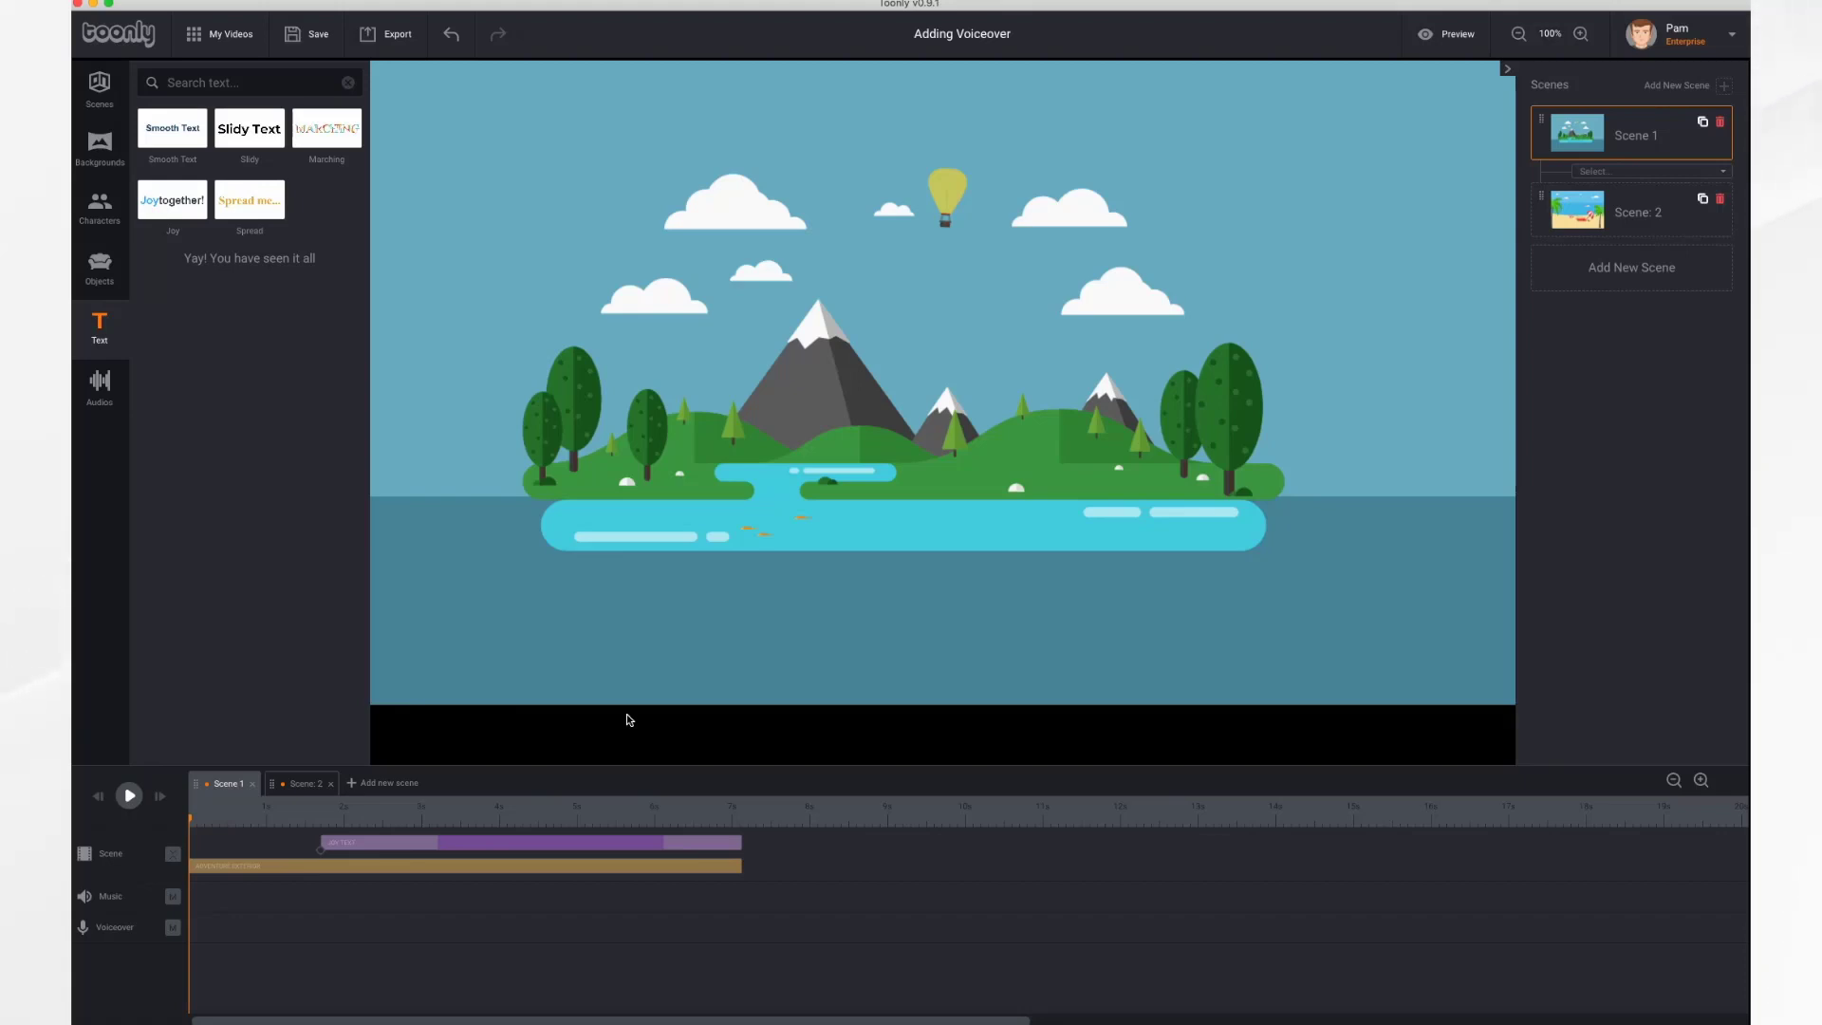
# - Record a voiceover in Scene 1 of the Adding Voiceover video, starting at about 1.7 s where the text begins
pyautogui.click(180, 822)
pyautogui.moveTo(192, 822); pyautogui.dragTo(338, 817)
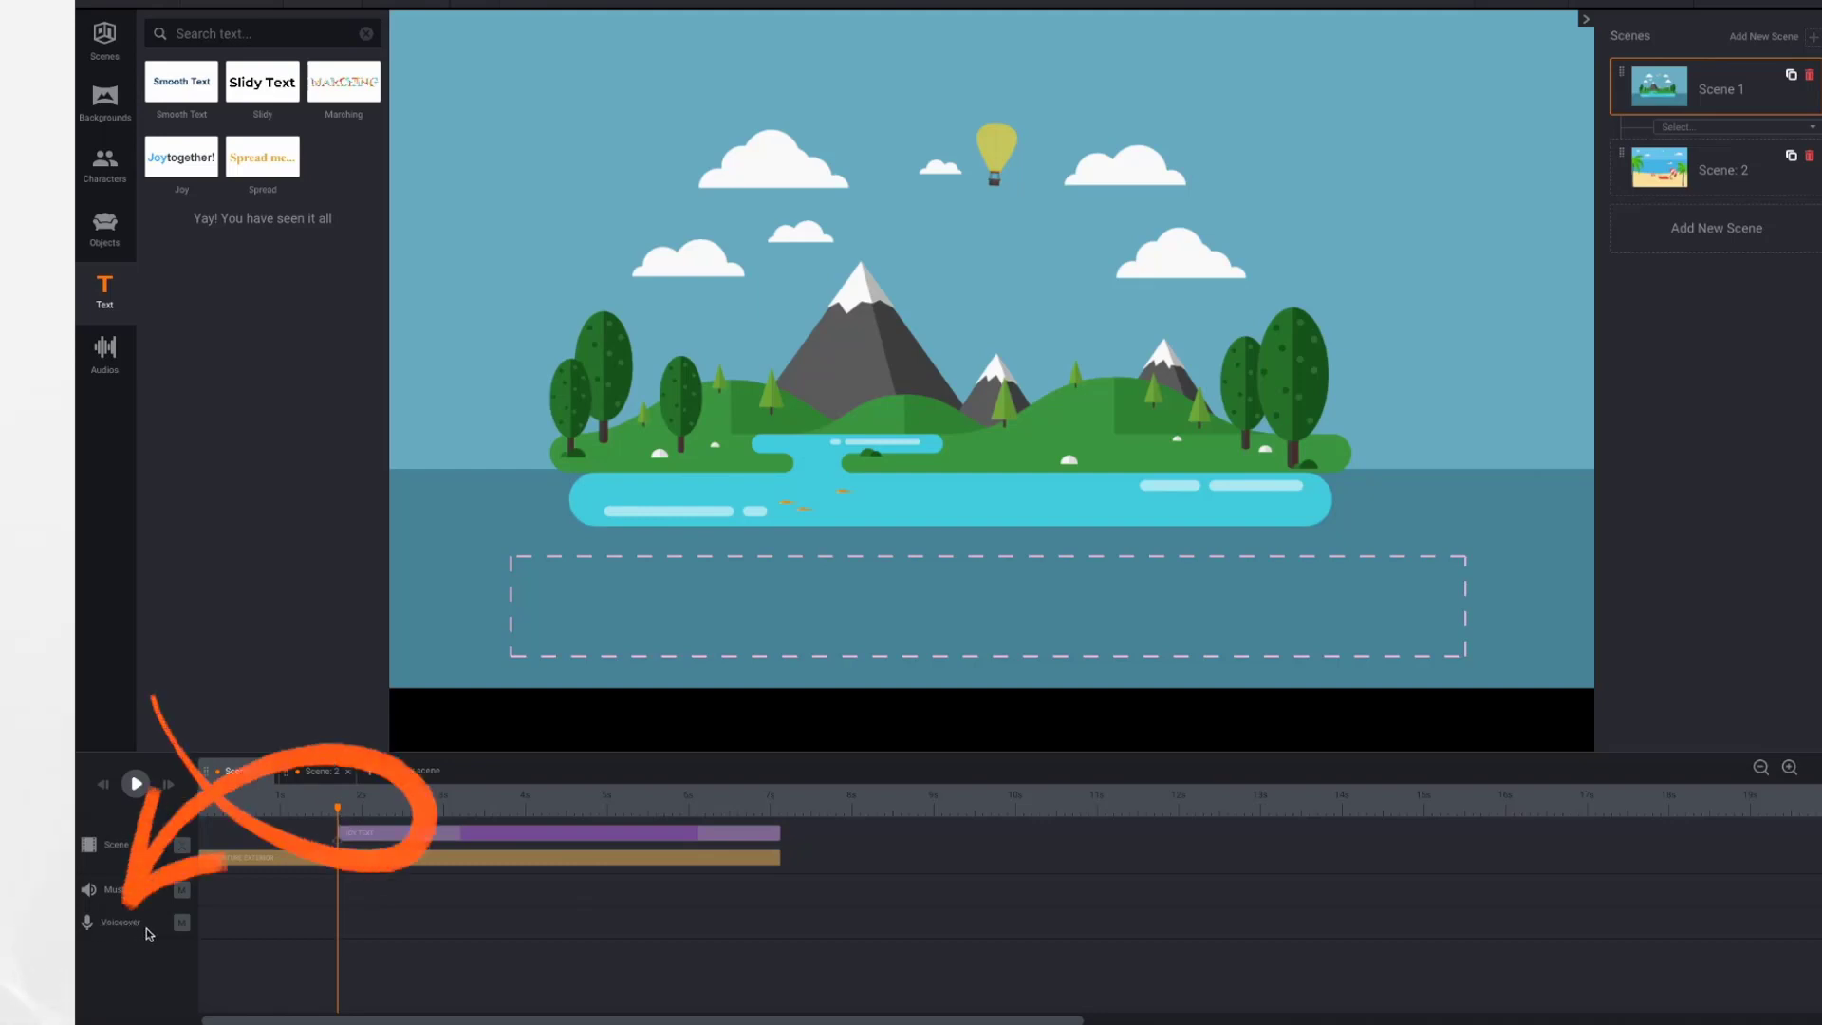
pyautogui.click(90, 923)
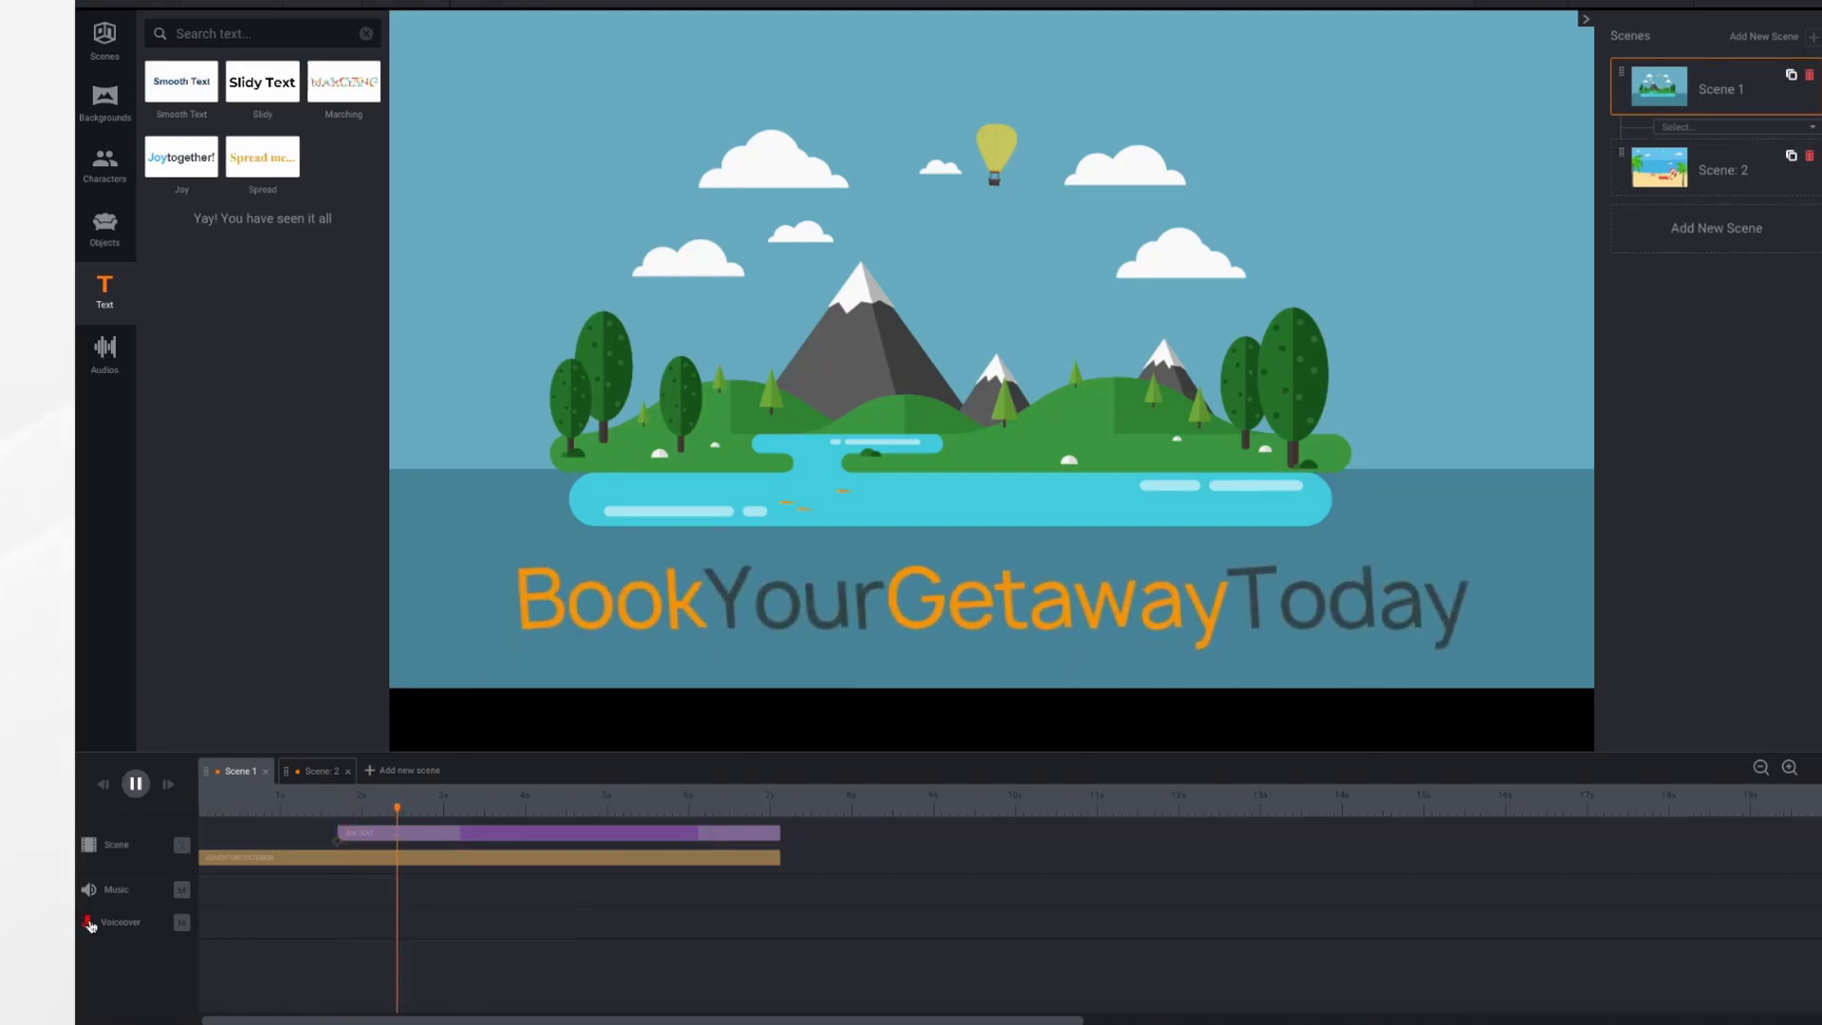
pyautogui.click(90, 924)
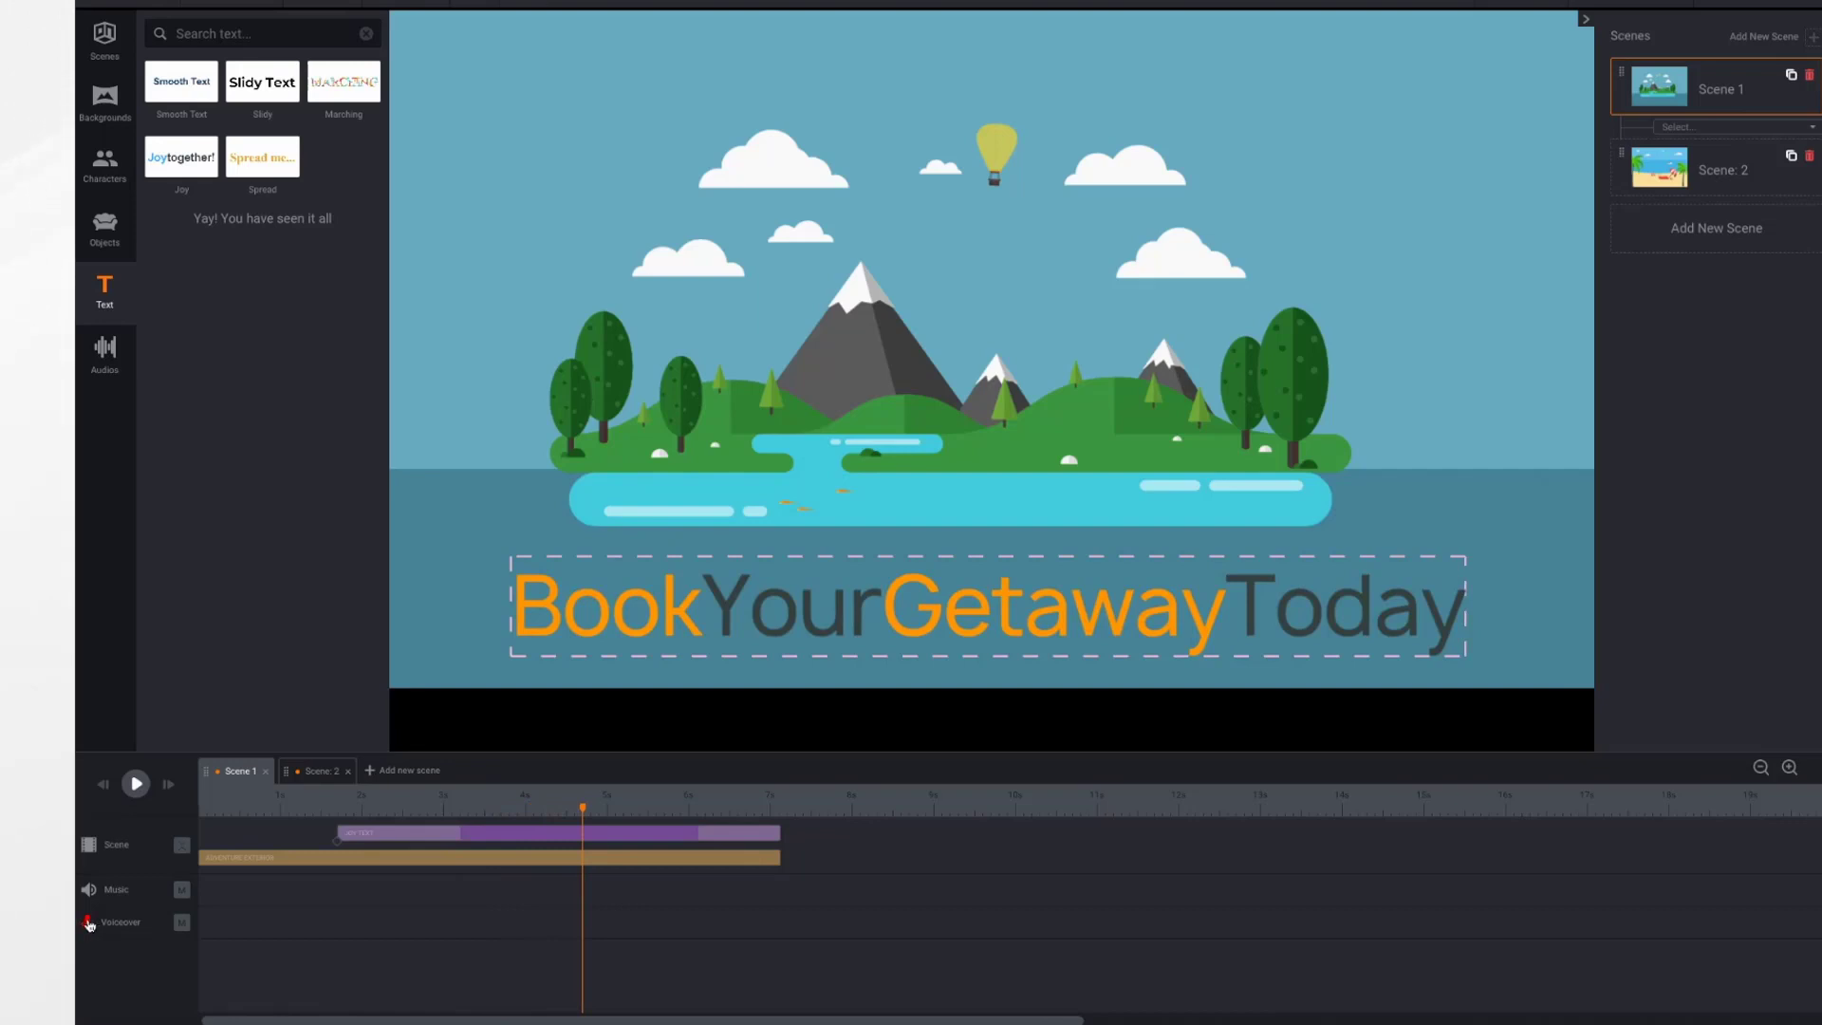
pyautogui.click(89, 924)
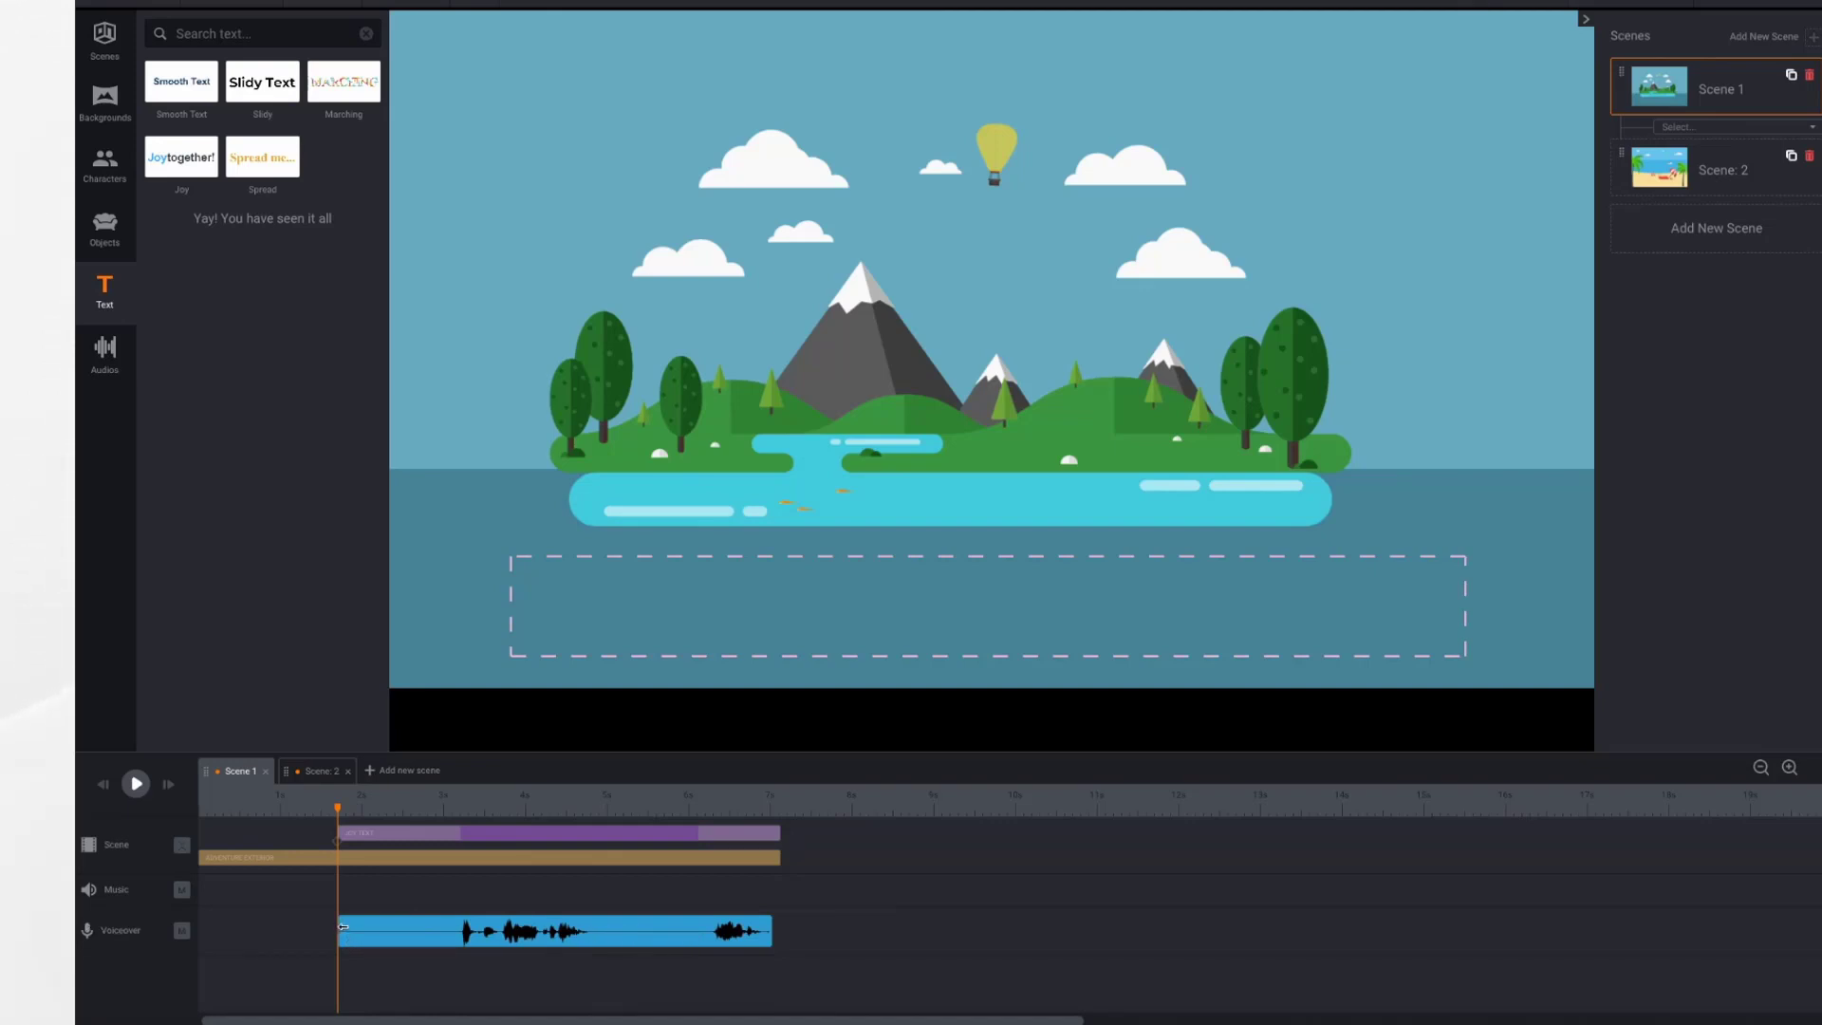
# - Trim both ends of the voiceover so it runs from about 1.8 s to 3.6 s, and play it back
pyautogui.moveTo(340, 930); pyautogui.dragTo(453, 940)
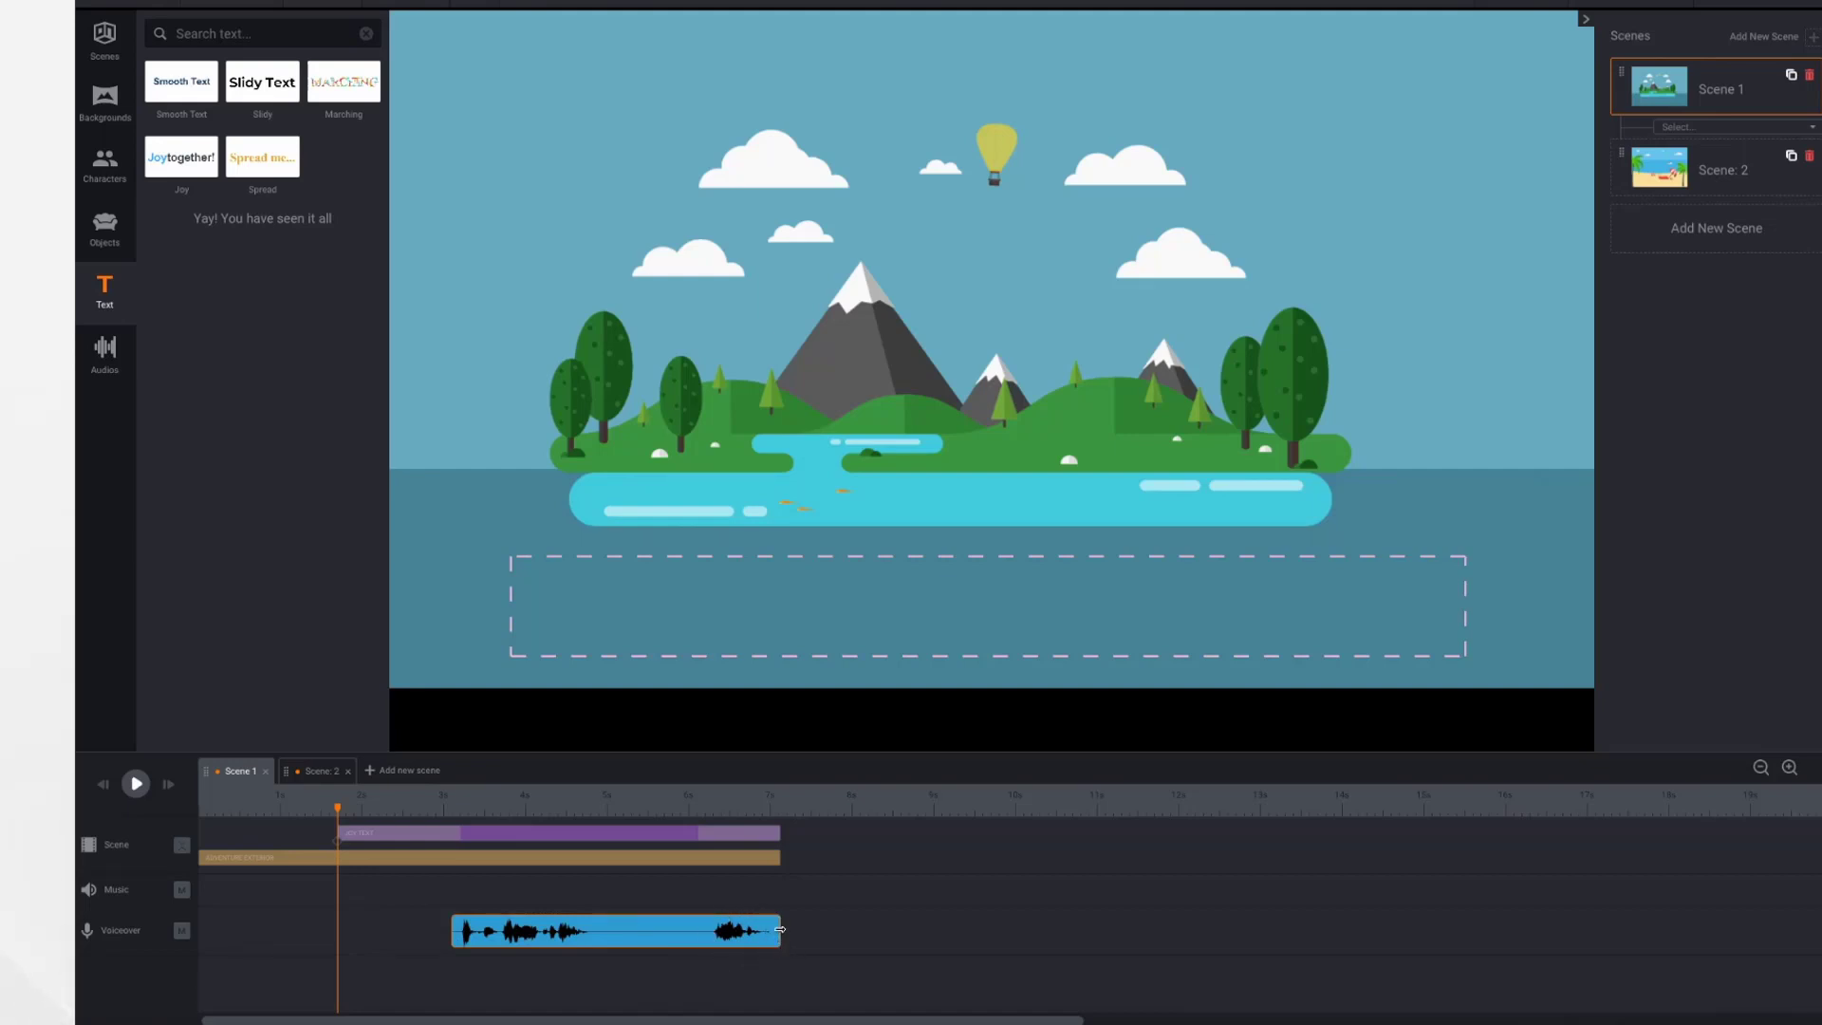
pyautogui.moveTo(781, 930); pyautogui.dragTo(445, 932)
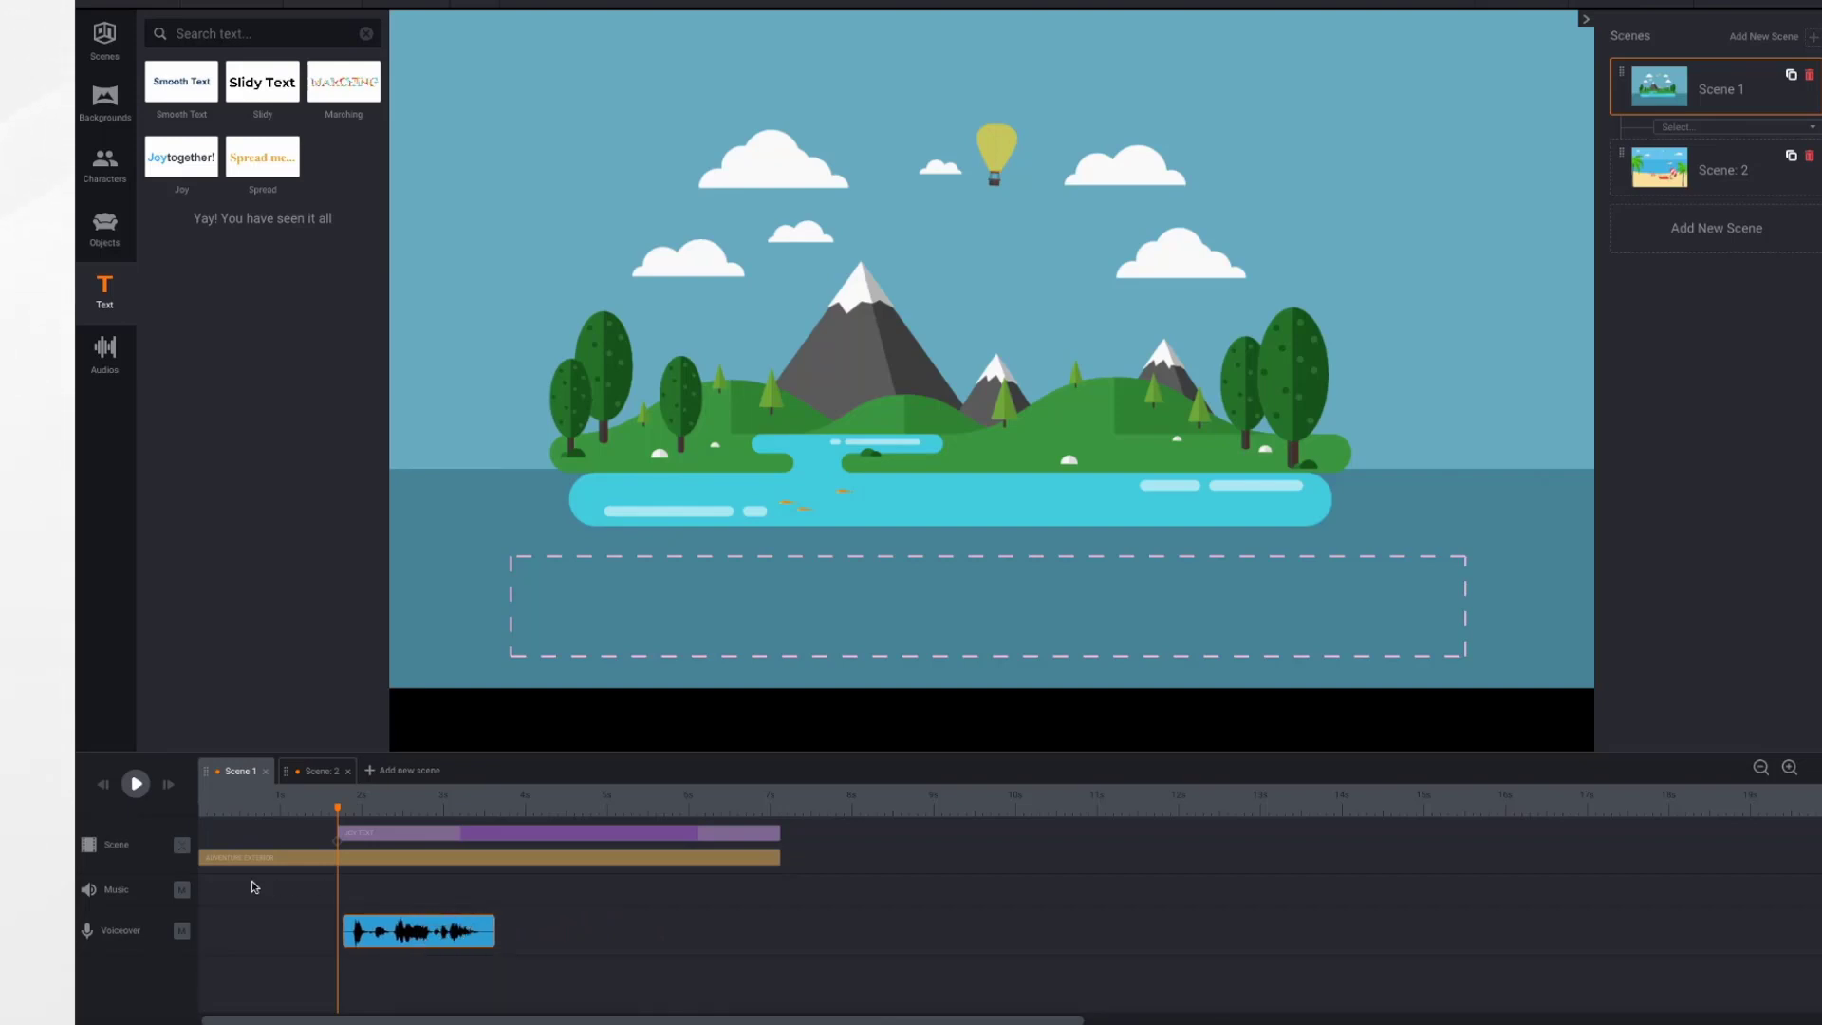
pyautogui.click(138, 787)
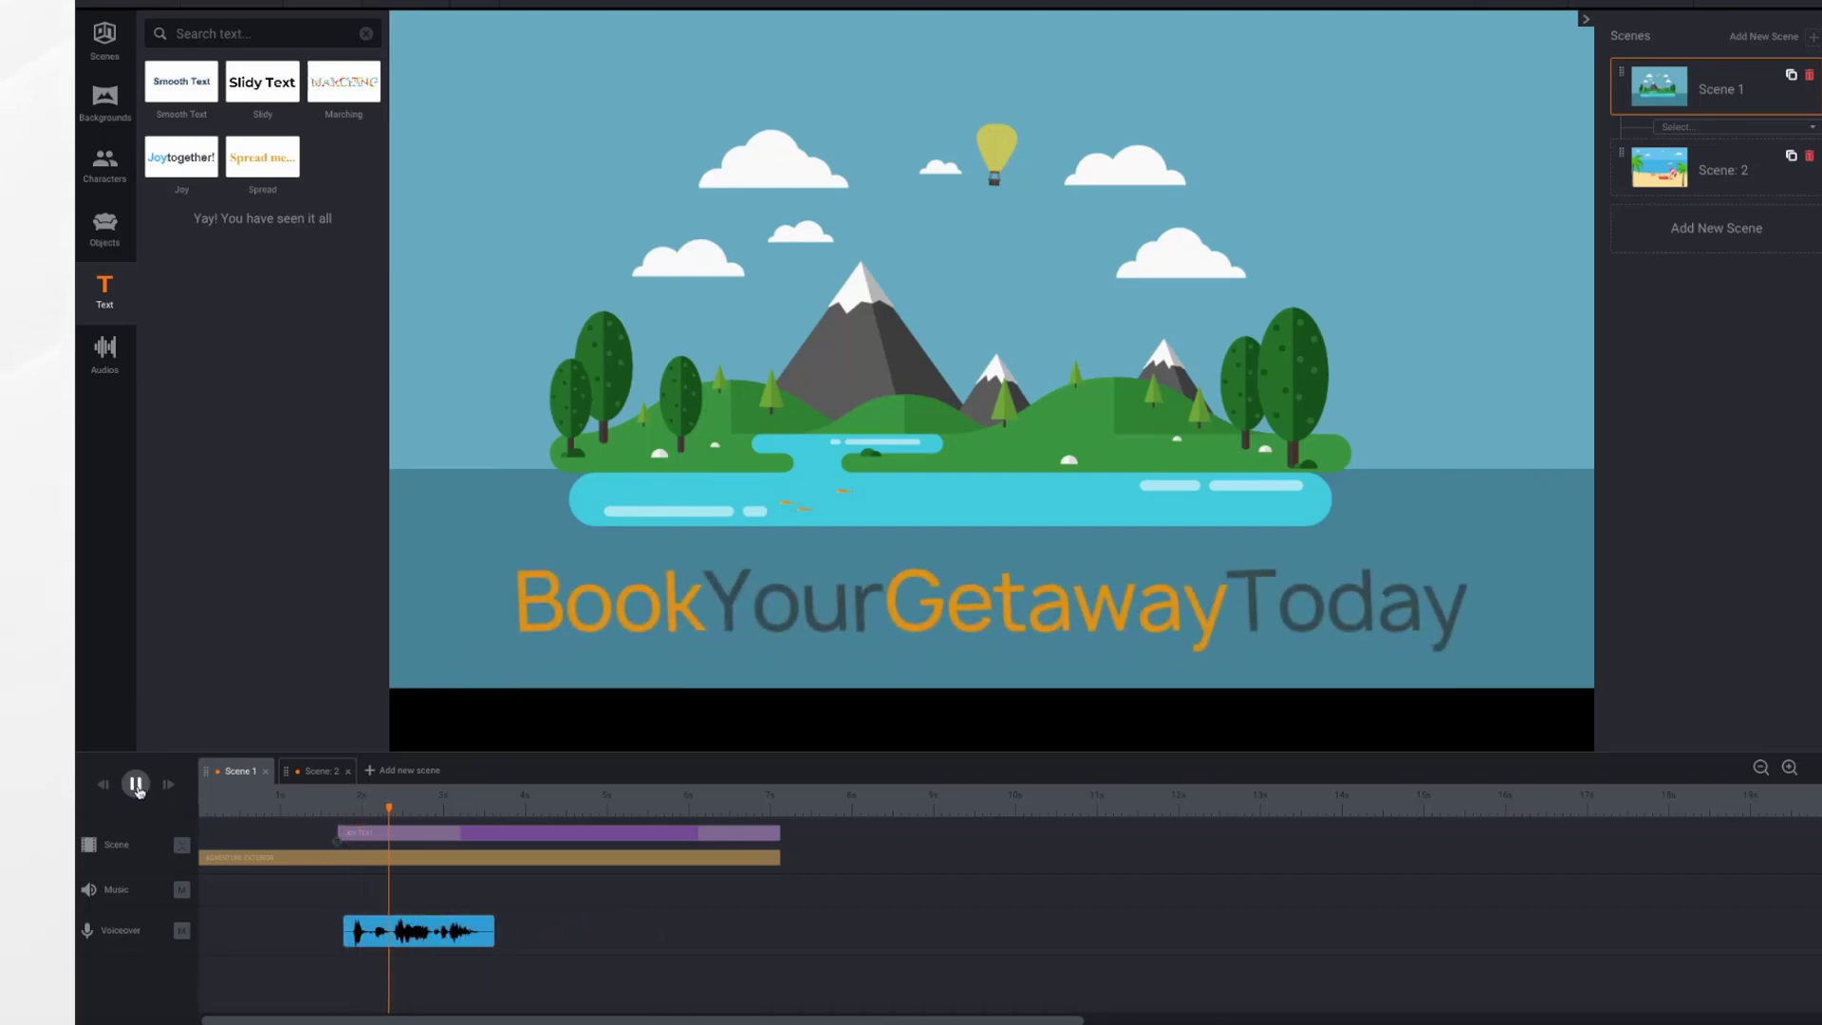
pyautogui.click(137, 785)
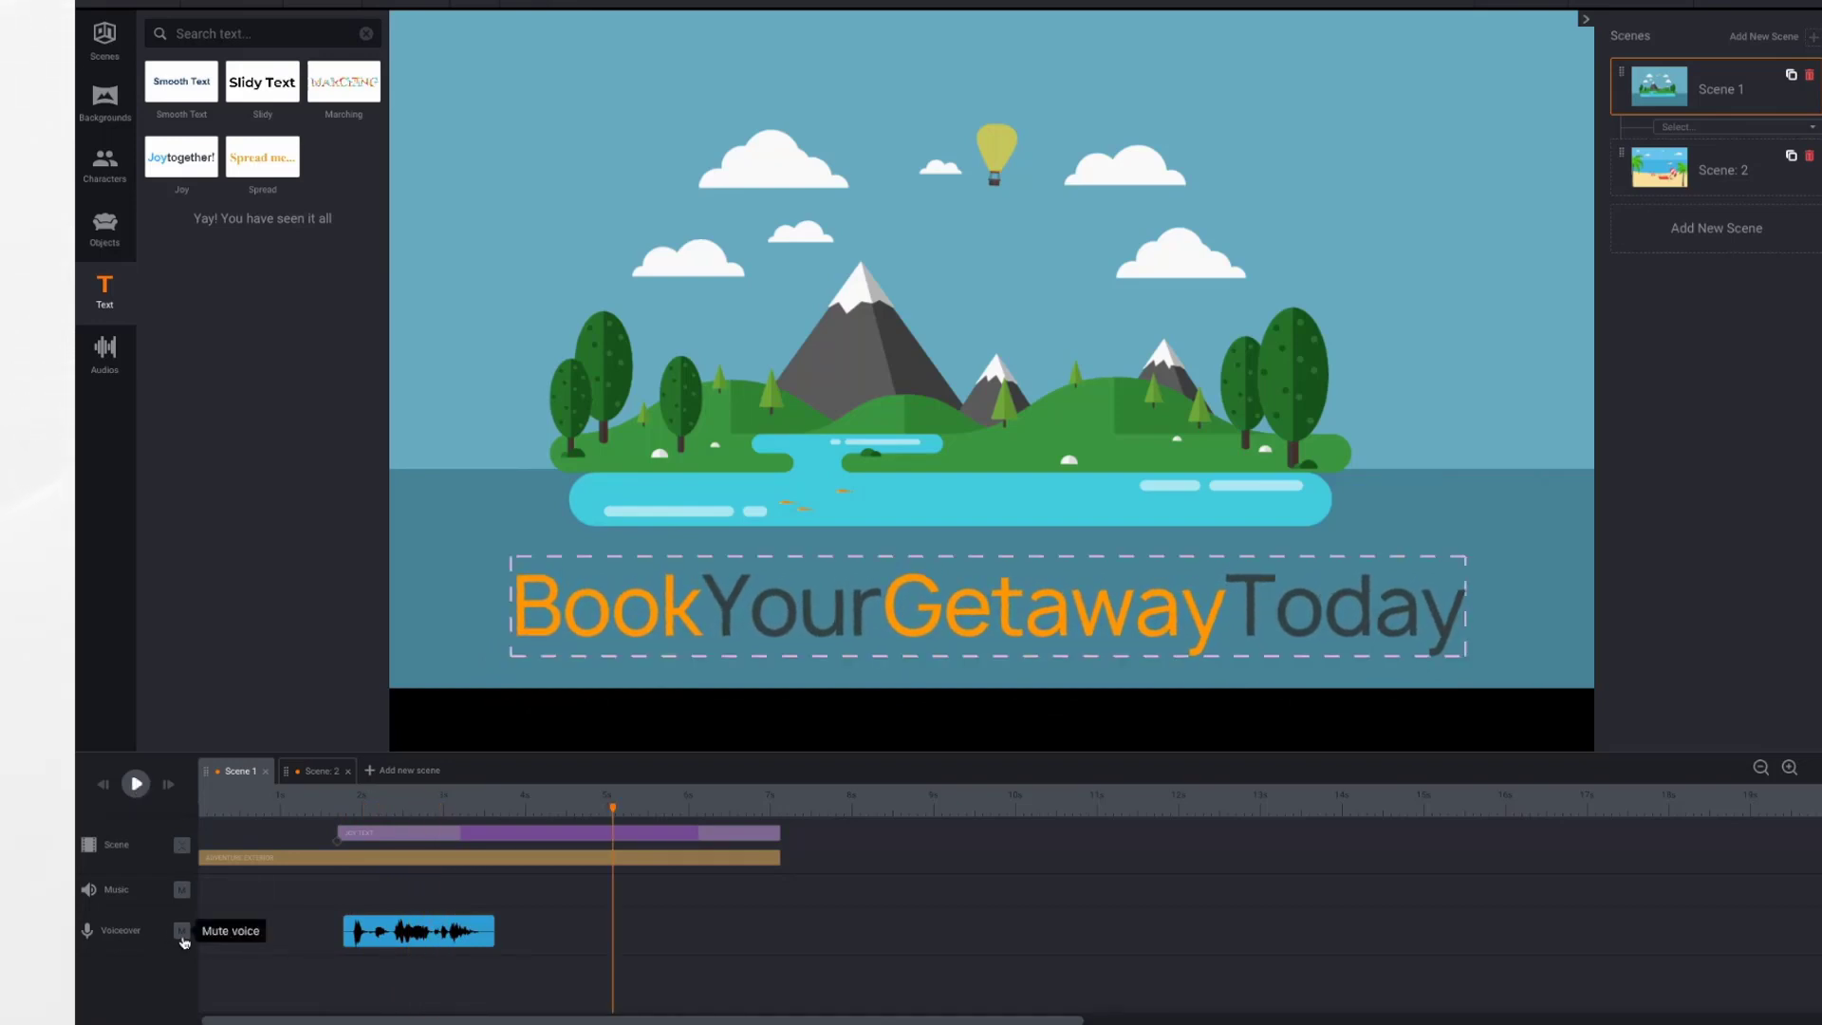
# - Mute and unmute the voiceover track and the music track
pyautogui.click(183, 934)
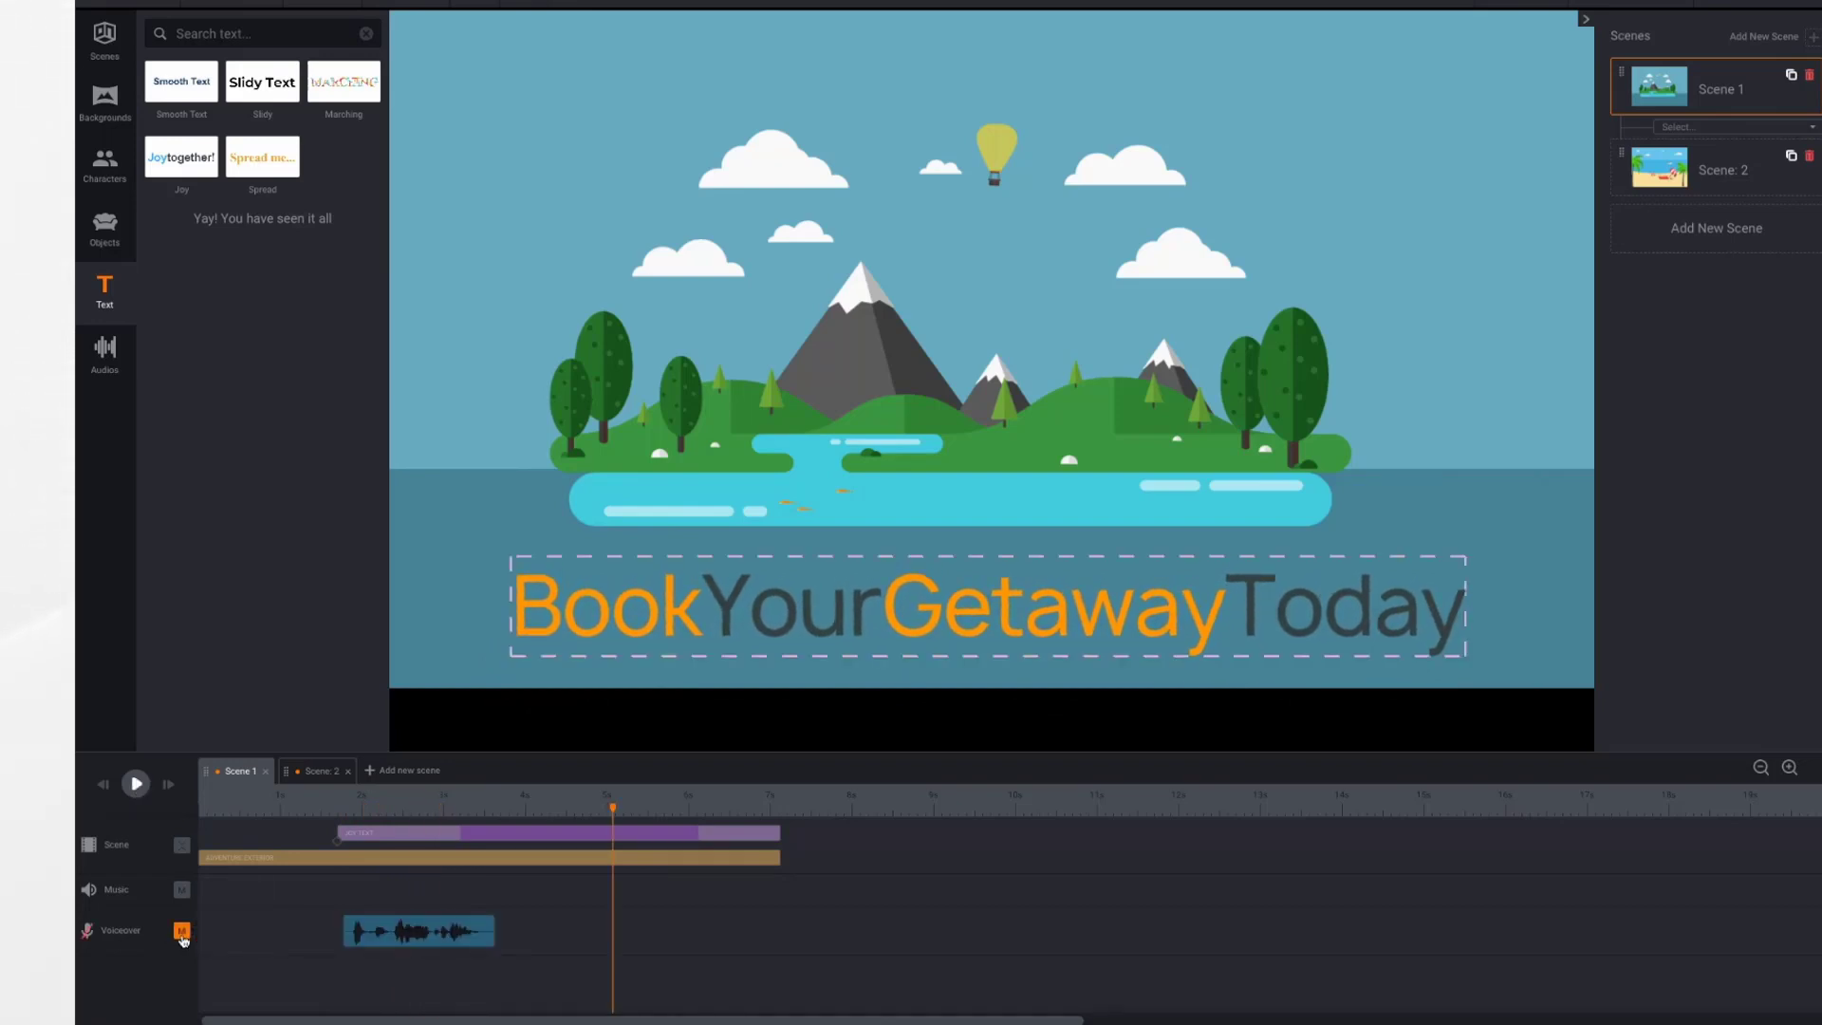
pyautogui.click(185, 935)
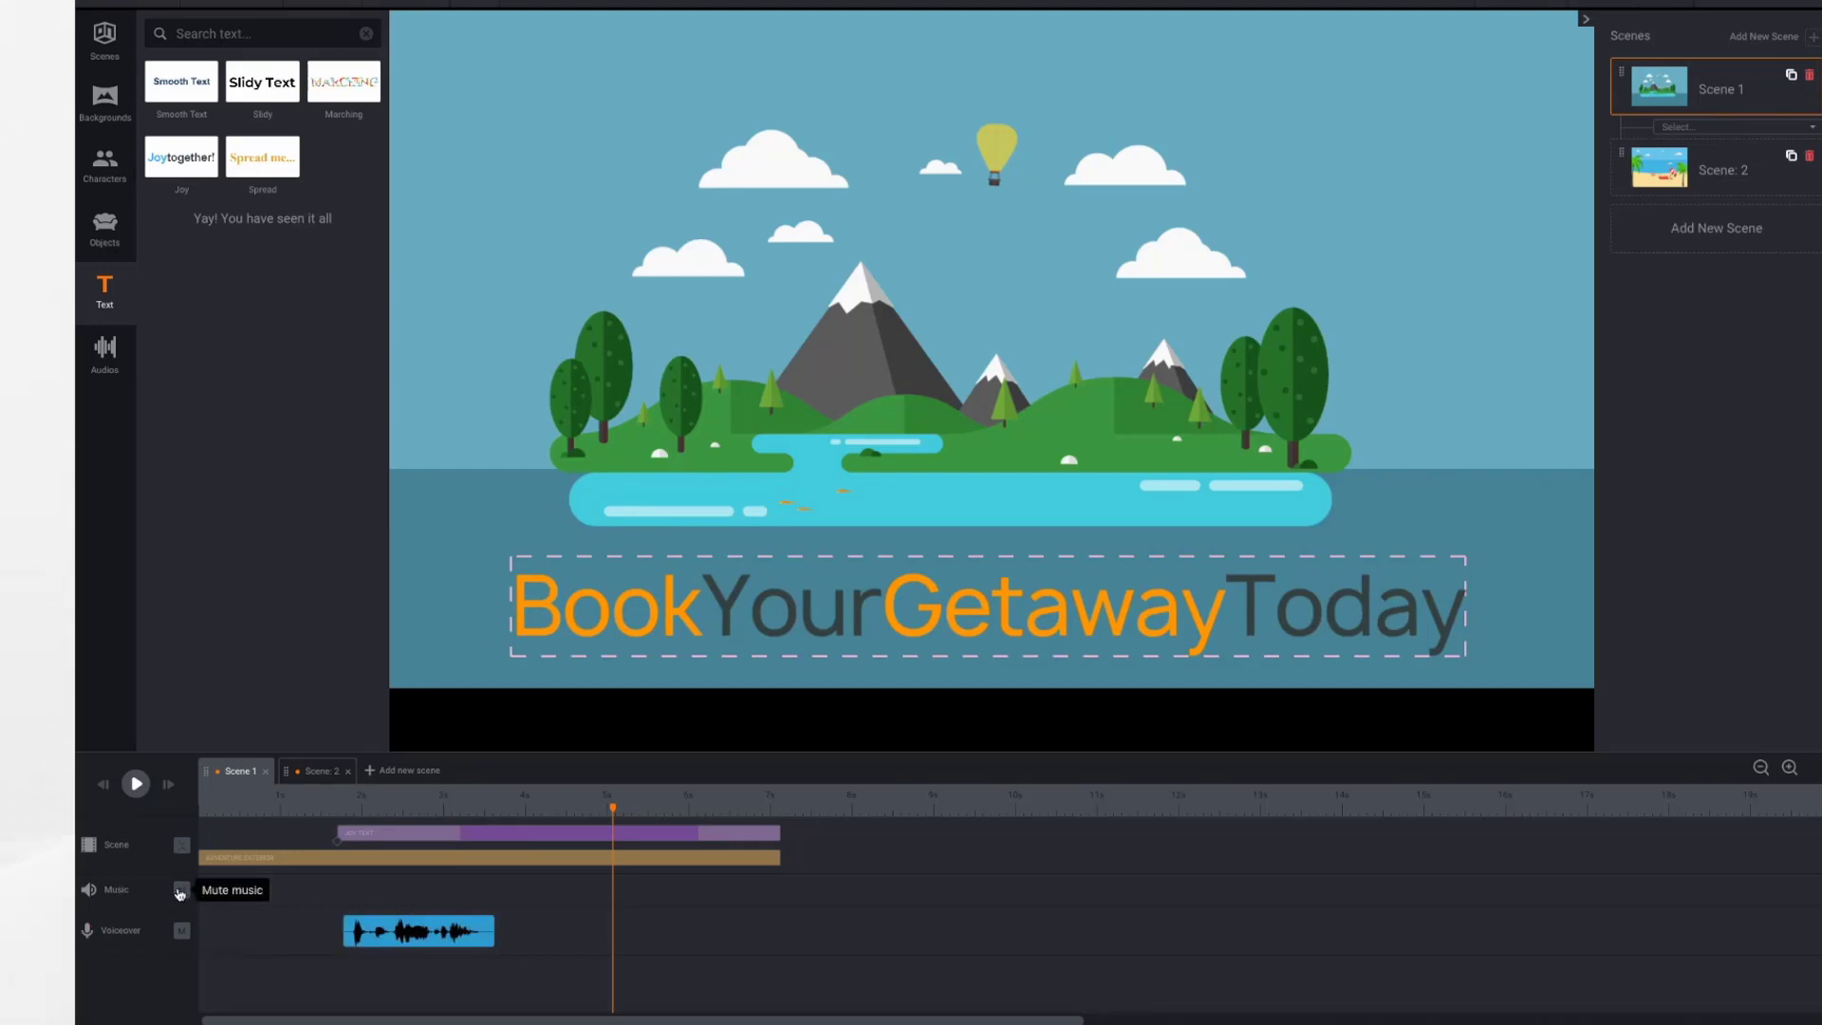
pyautogui.click(180, 893)
pyautogui.click(180, 892)
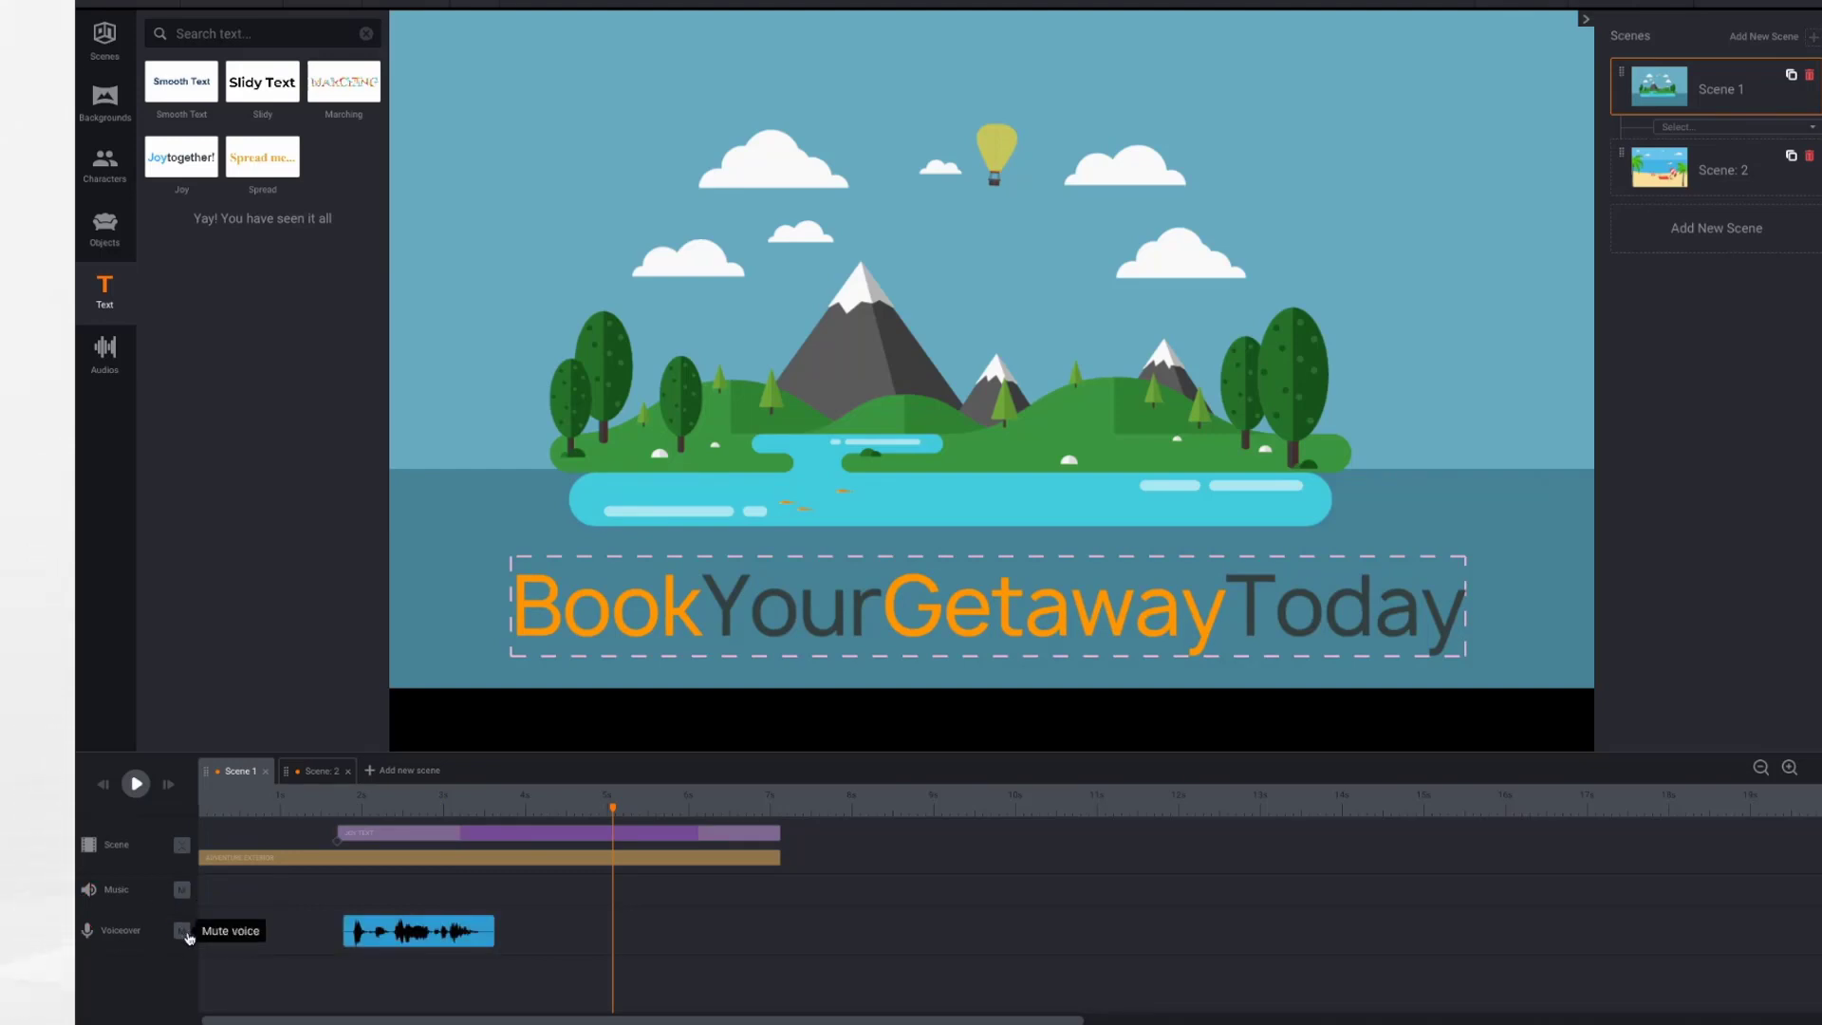
# - Mute and unmute the voiceover track, and try the Volume slider in the voiceover clip's sound settings without saving
pyautogui.click(185, 932)
pyautogui.click(185, 932)
pyautogui.click(443, 938)
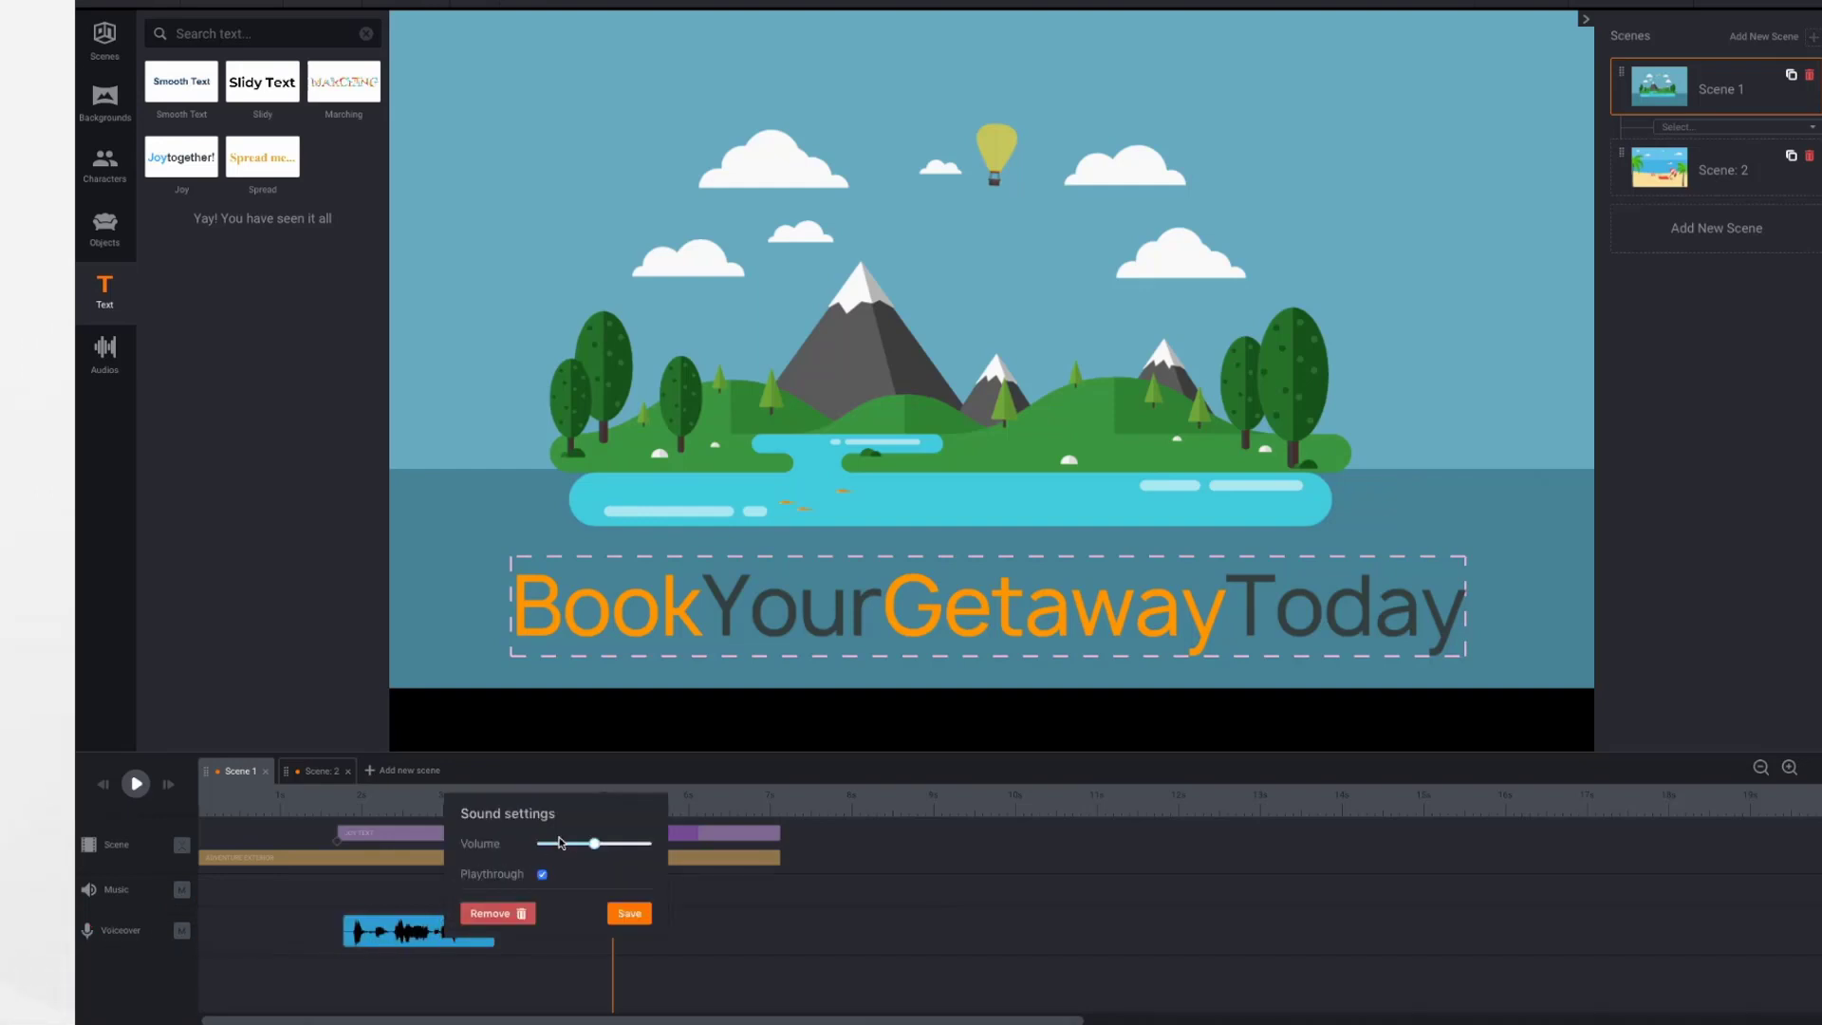
pyautogui.moveTo(594, 844)
pyautogui.mouseDown()
pyautogui.moveTo(573, 845)
pyautogui.moveTo(631, 852)
pyautogui.moveTo(556, 853)
pyautogui.moveTo(600, 855)
pyautogui.mouseUp()
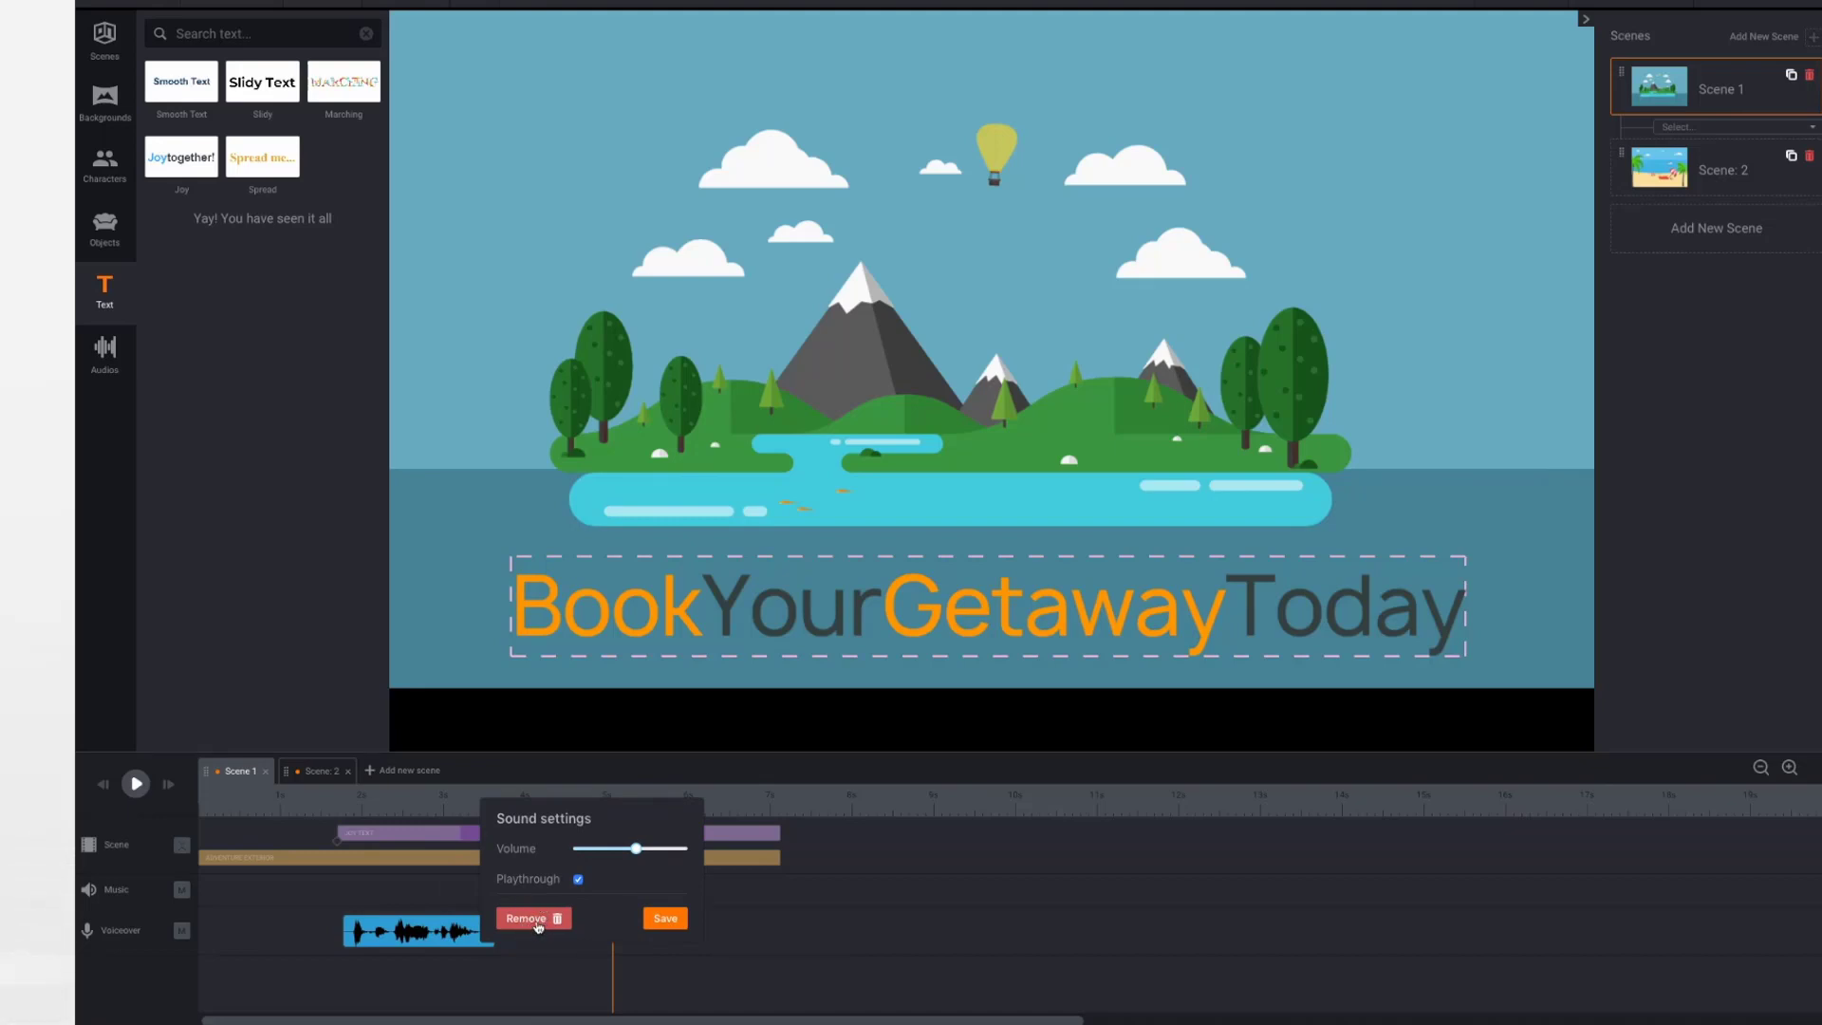
pyautogui.click(775, 916)
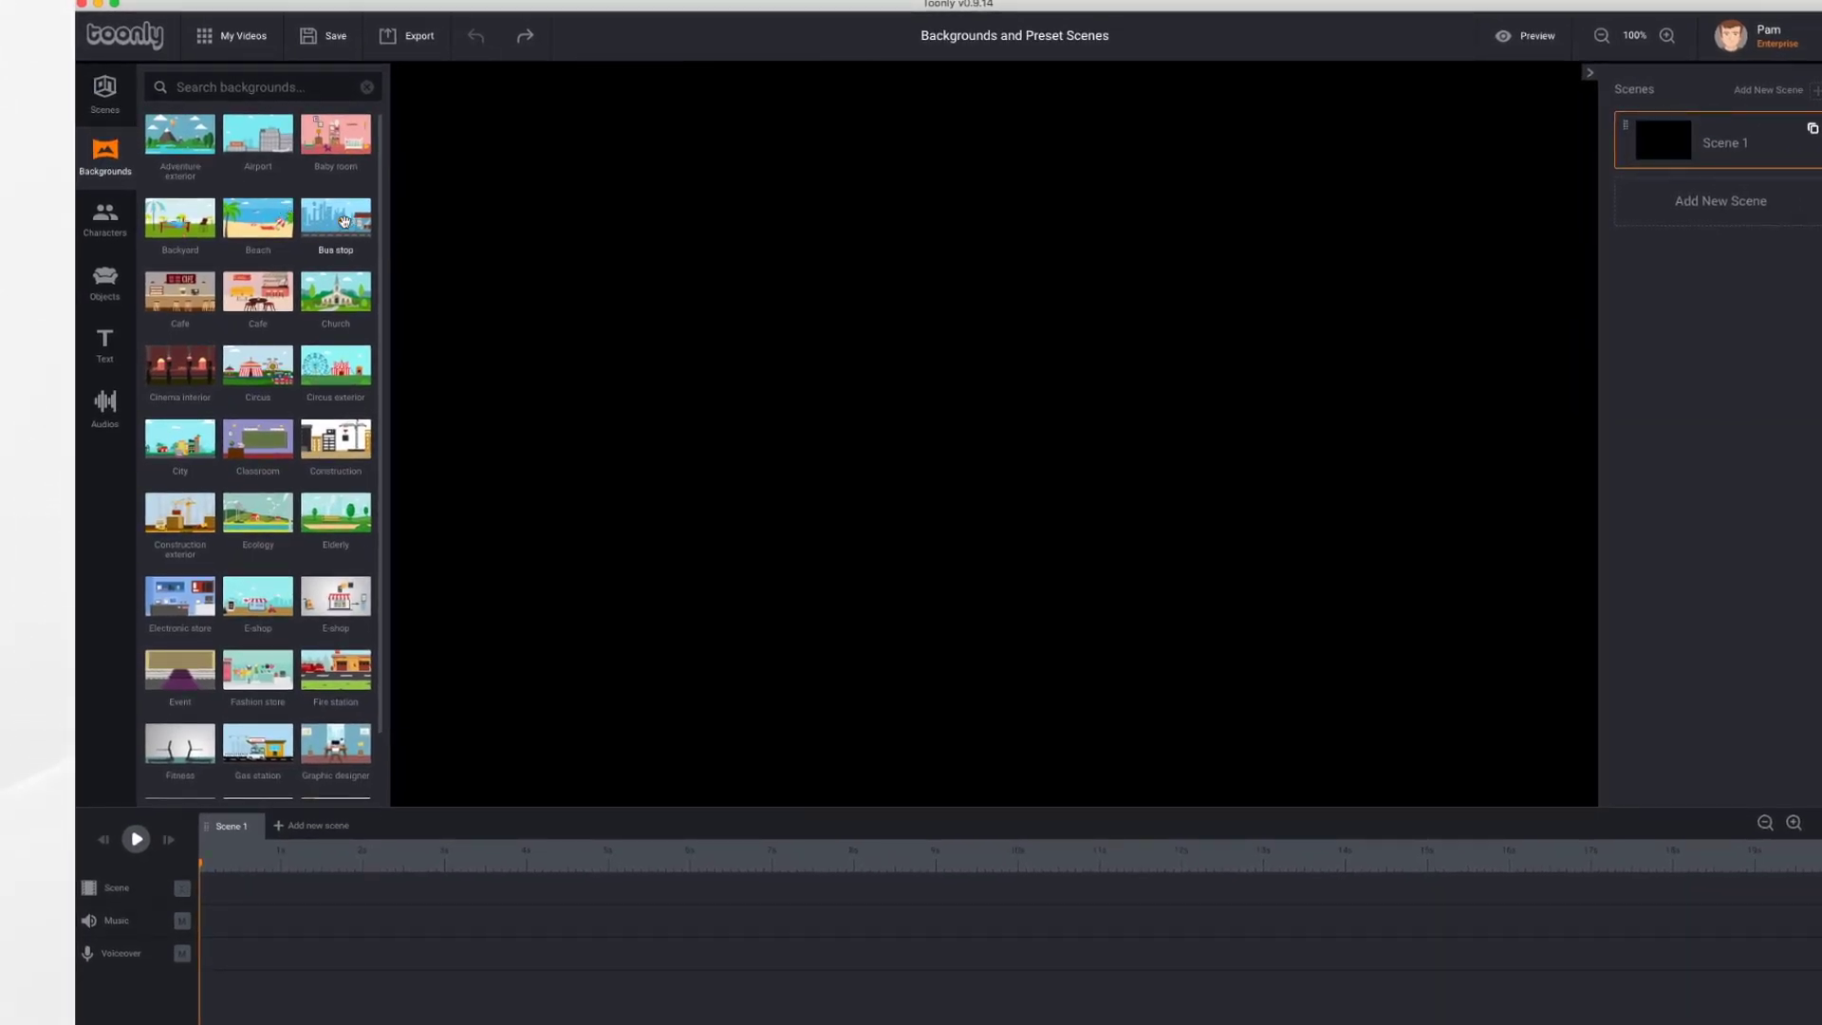
# - Add the Bus stop background to Scene 1 of the Backgrounds and Preset Scenes video, and leave its Entrance and Exit animations both enabled
pyautogui.moveTo(336, 220); pyautogui.dragTo(830, 377)
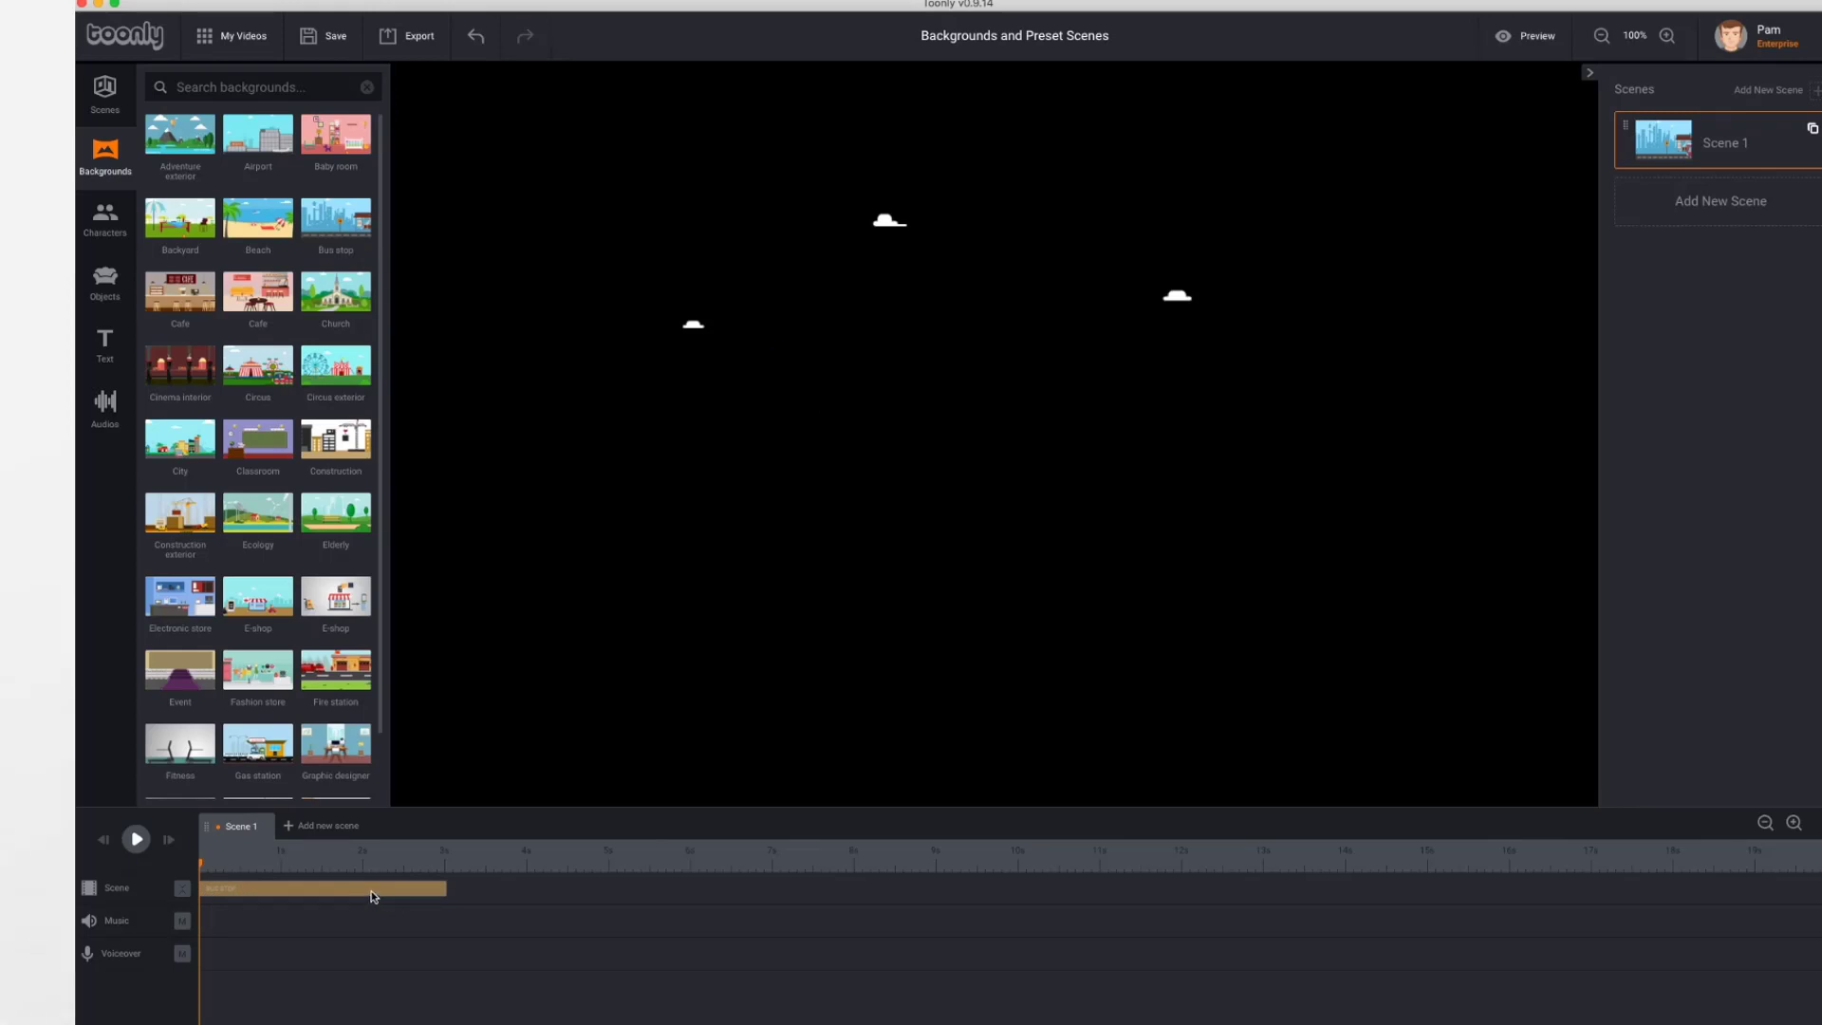
pyautogui.click(136, 839)
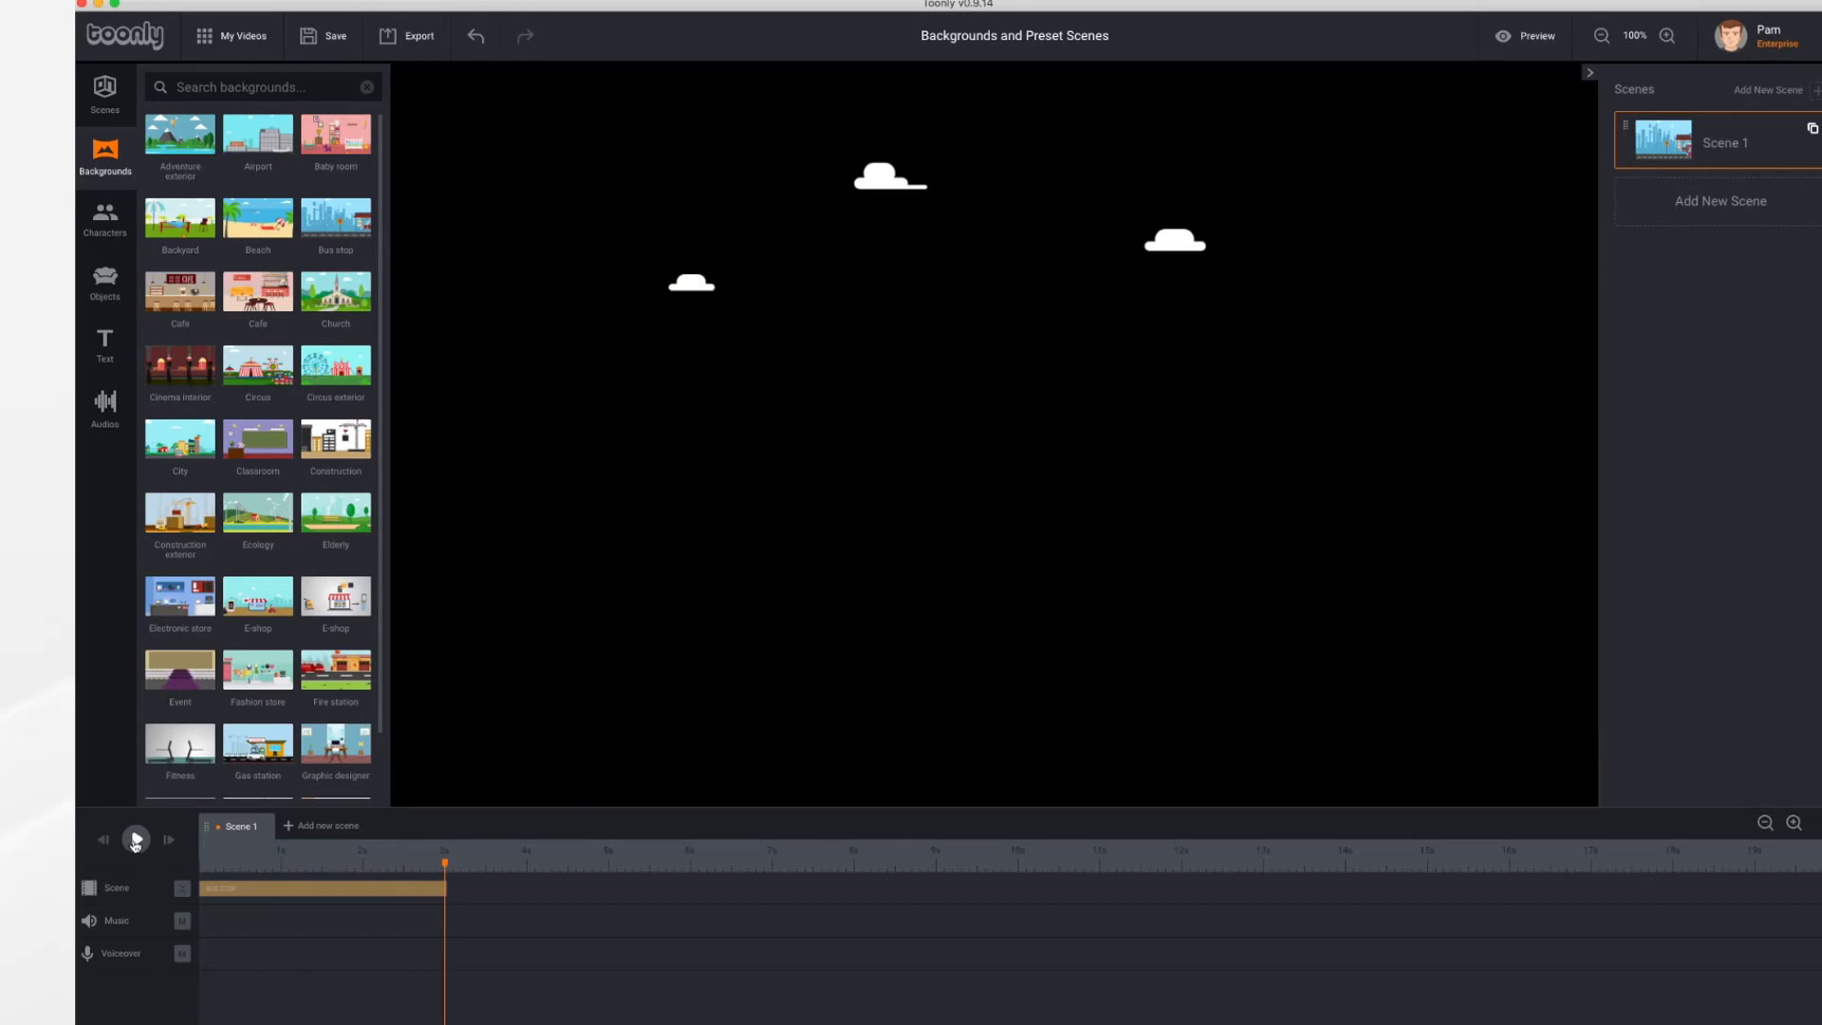
pyautogui.click(256, 890)
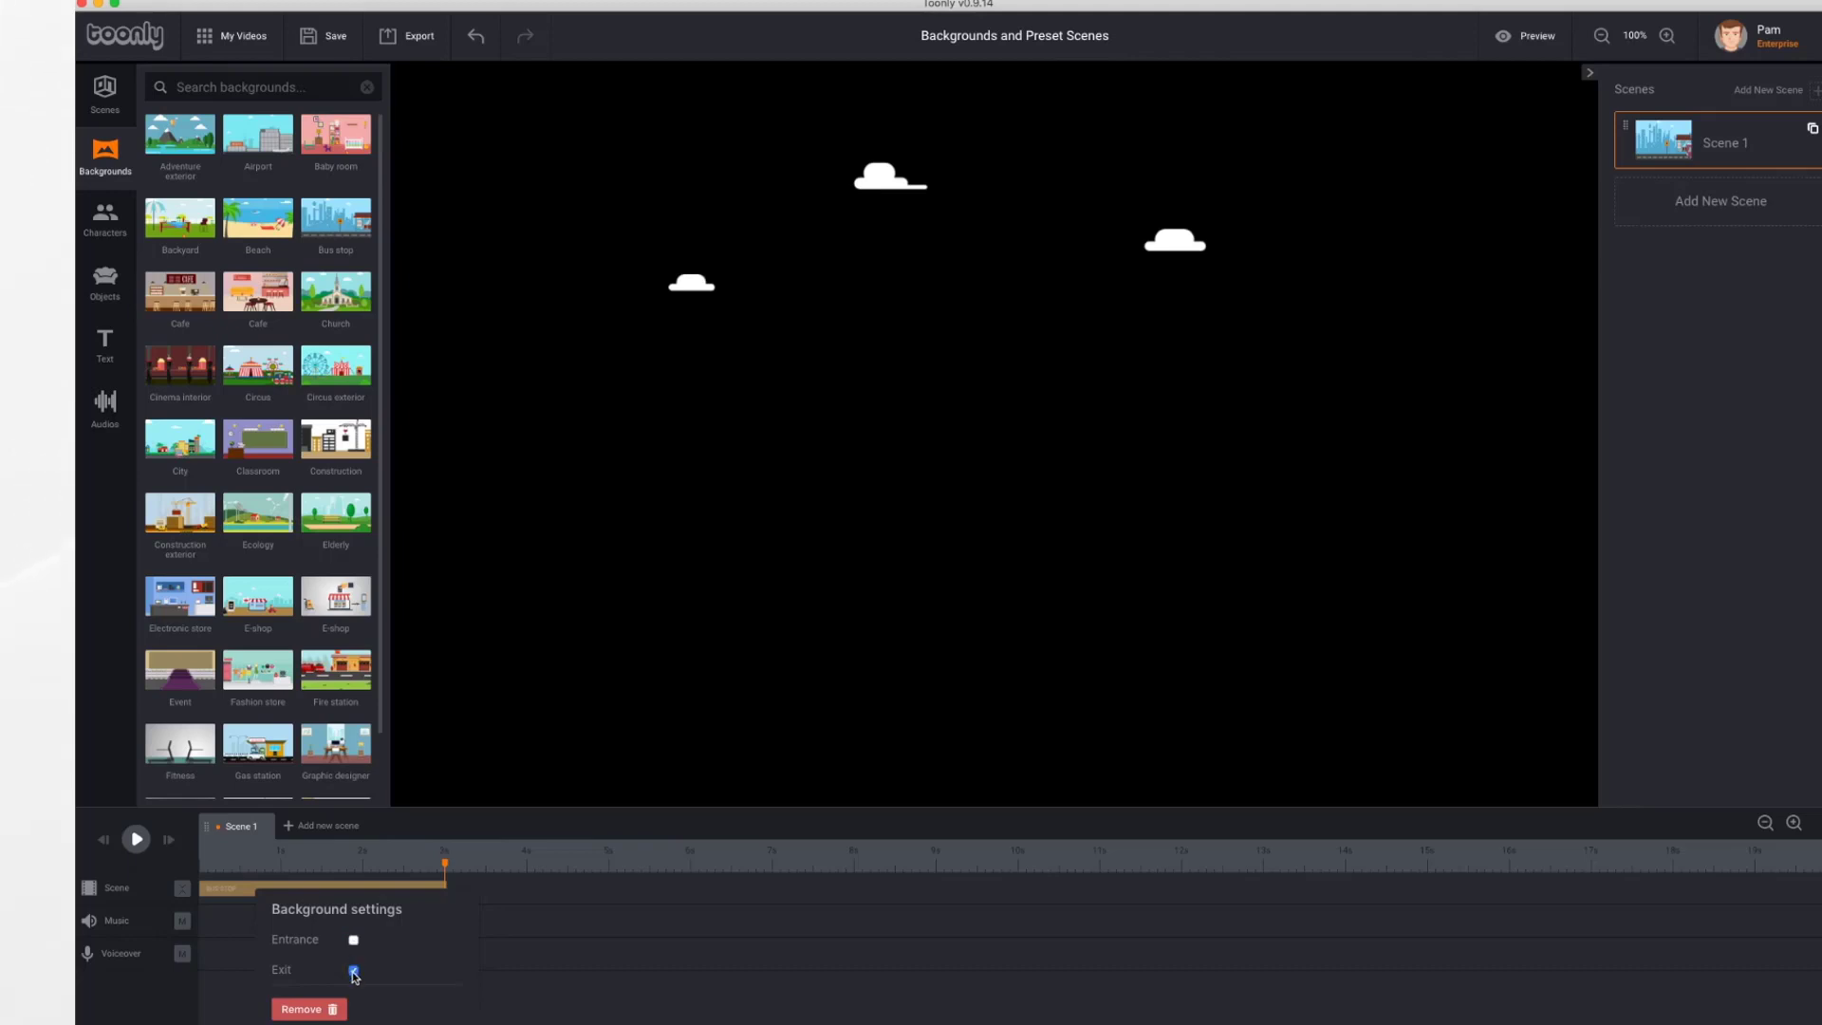
pyautogui.click(353, 971)
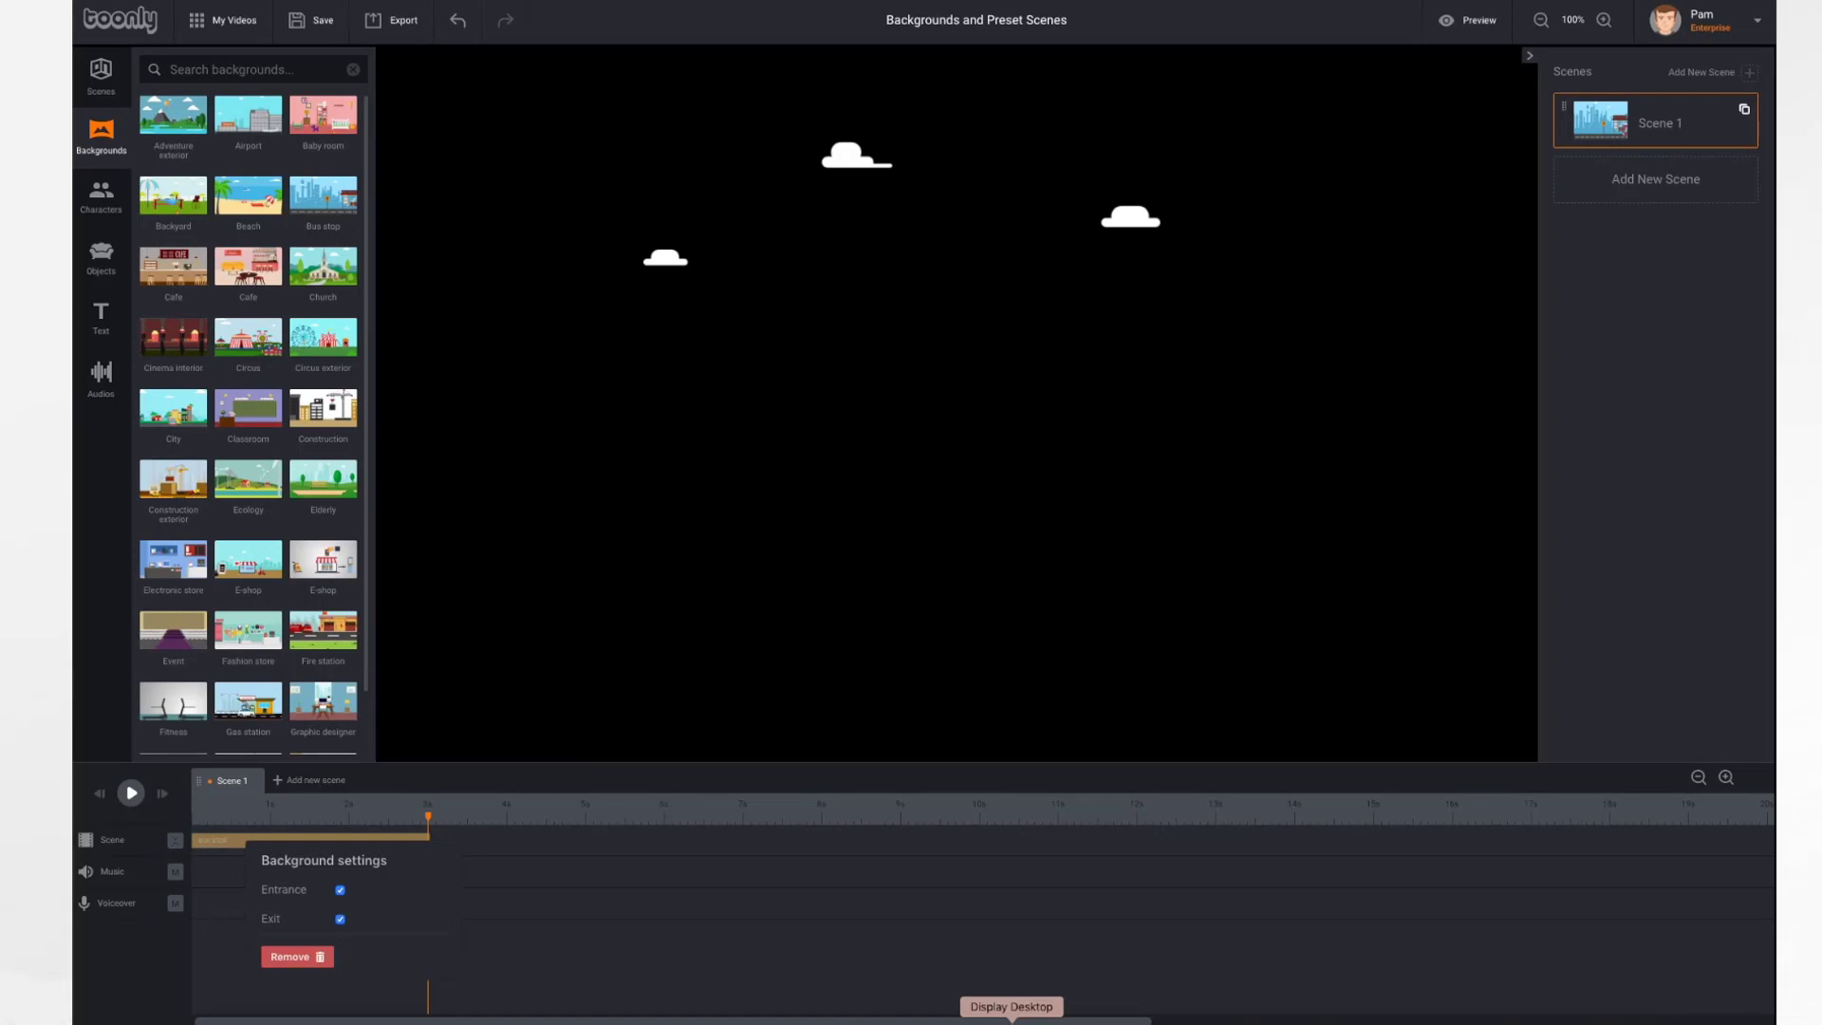
# - Add a second scene with the Airport background and preview the whole video
pyautogui.click(314, 781)
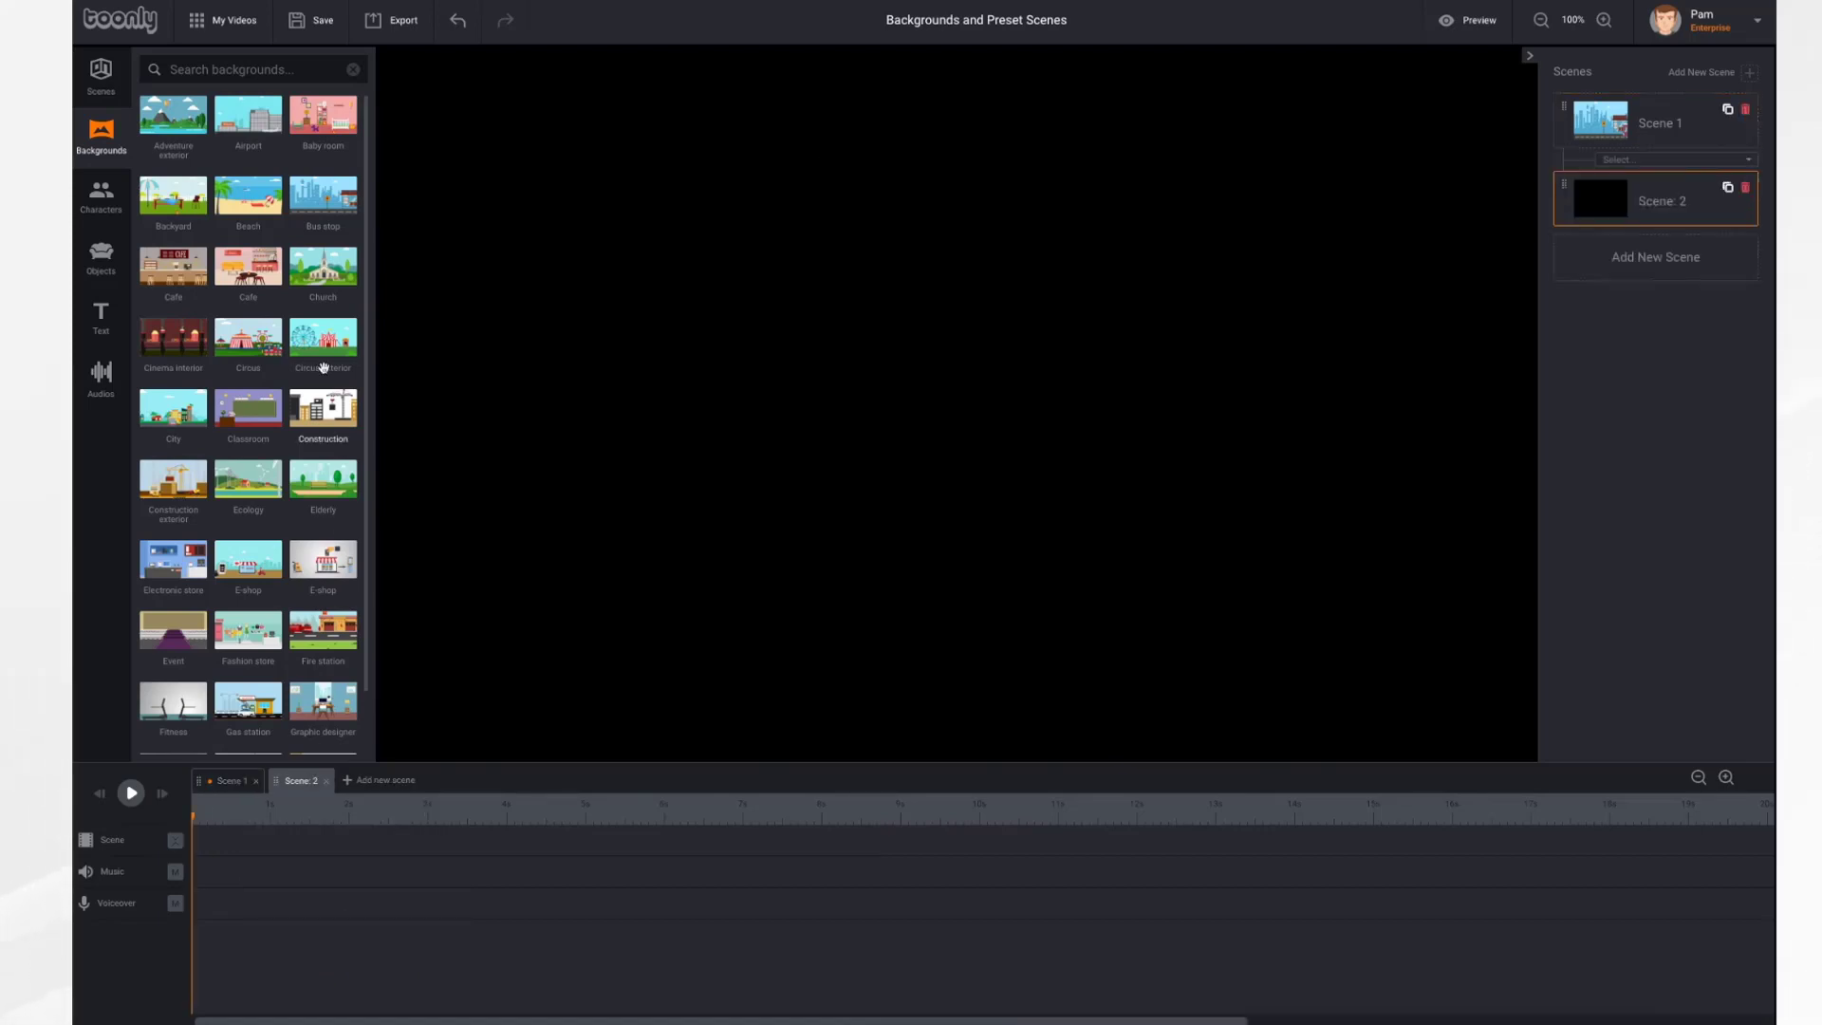
pyautogui.moveTo(251, 118); pyautogui.dragTo(808, 419)
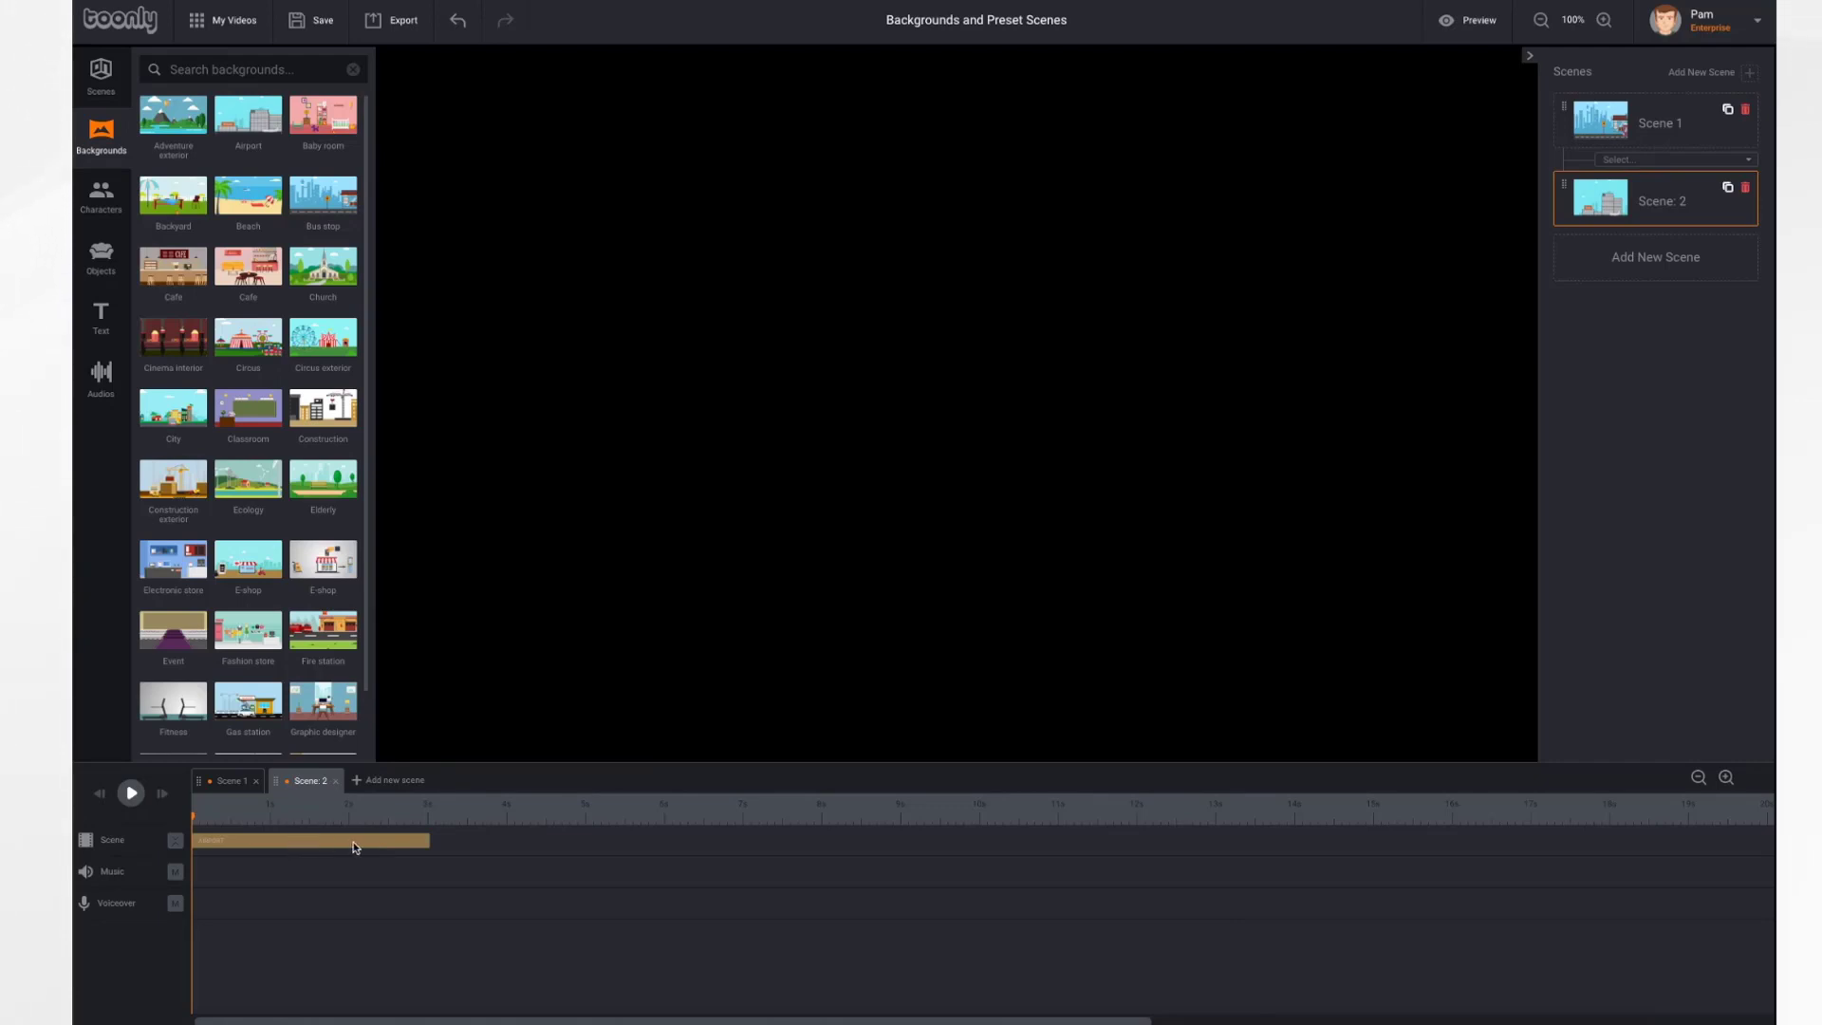
pyautogui.click(1456, 20)
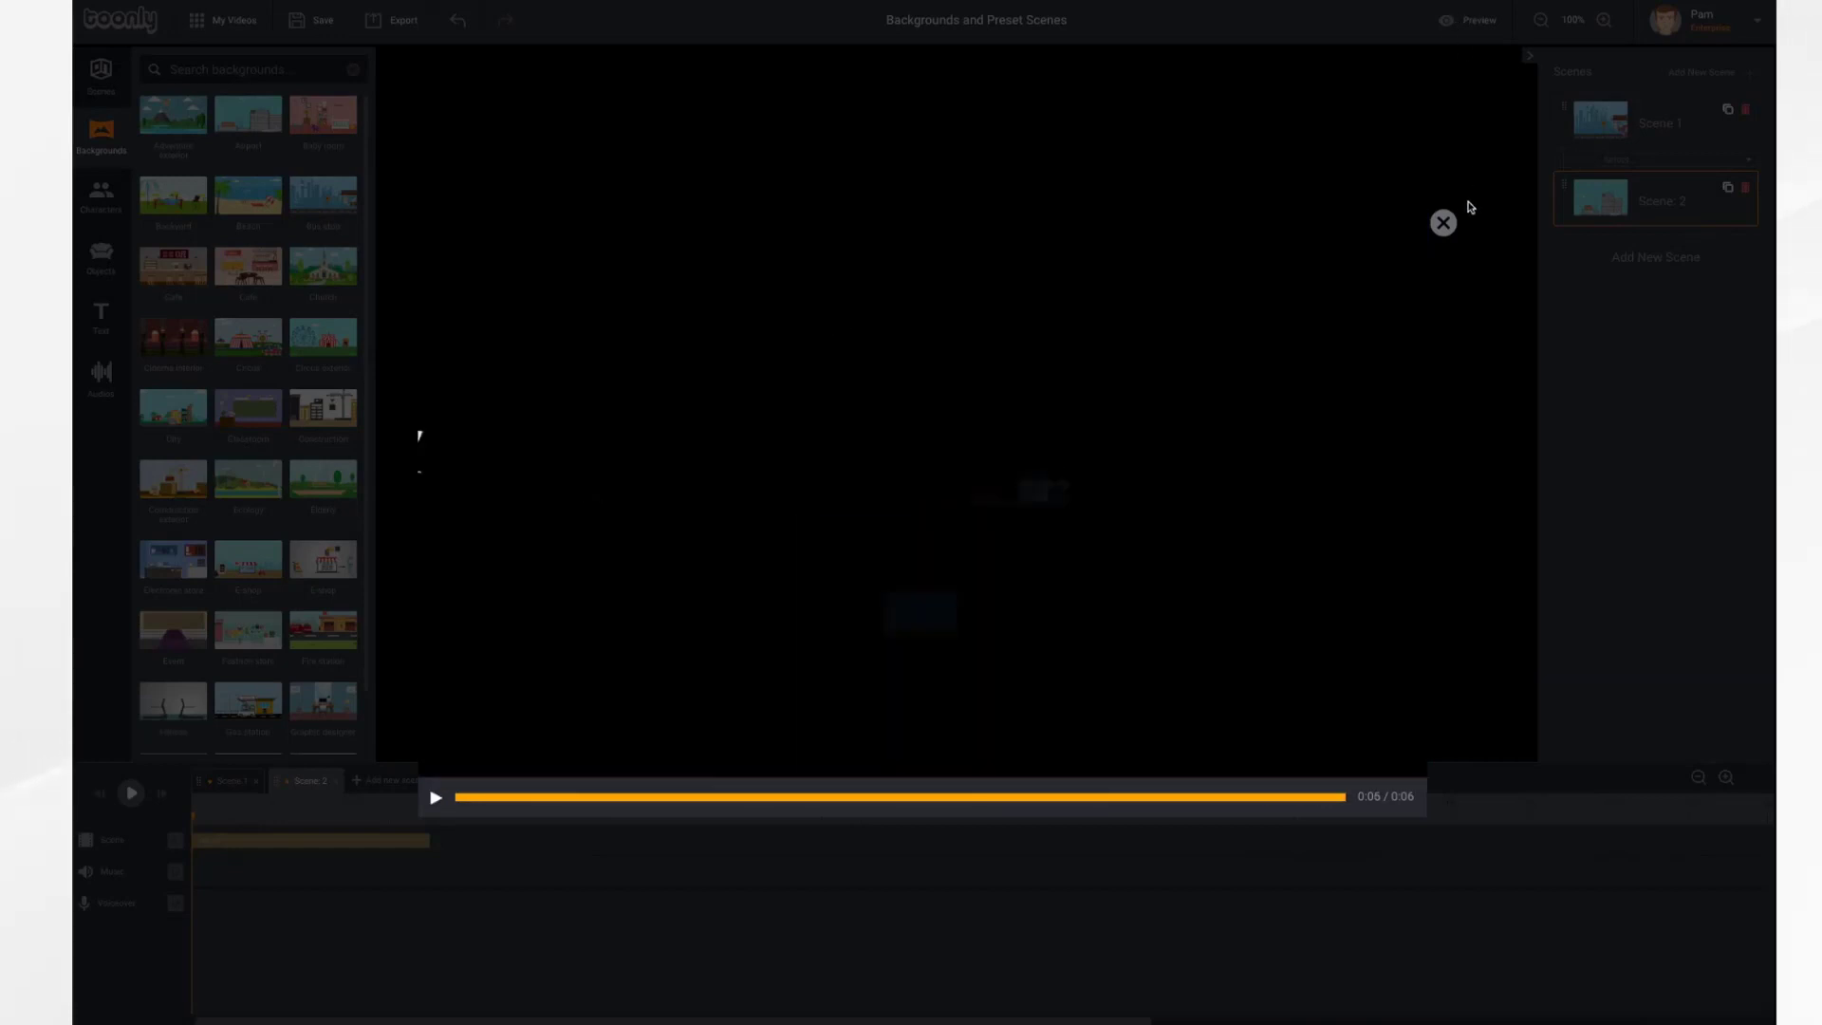
pyautogui.click(1443, 224)
# - Set the transition between Scene 1 and Scene 2 to Slide Down and preview the video
pyautogui.click(1679, 162)
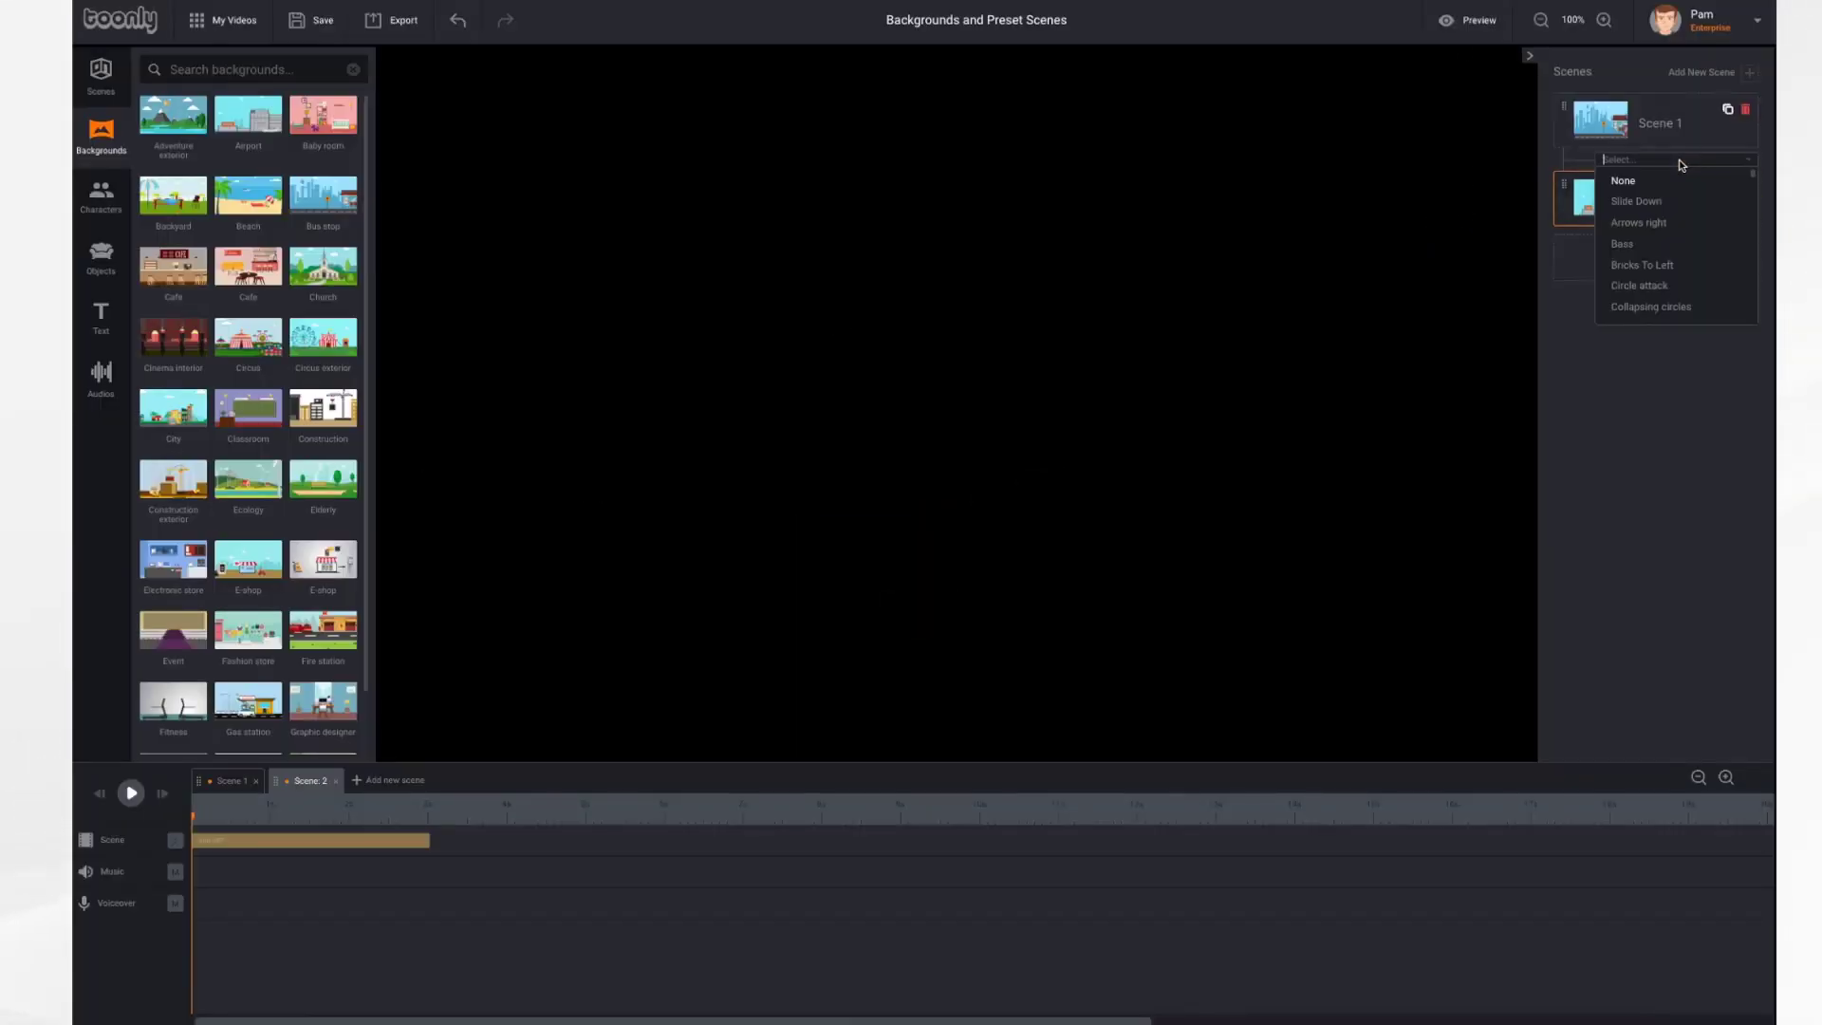
pyautogui.click(1654, 206)
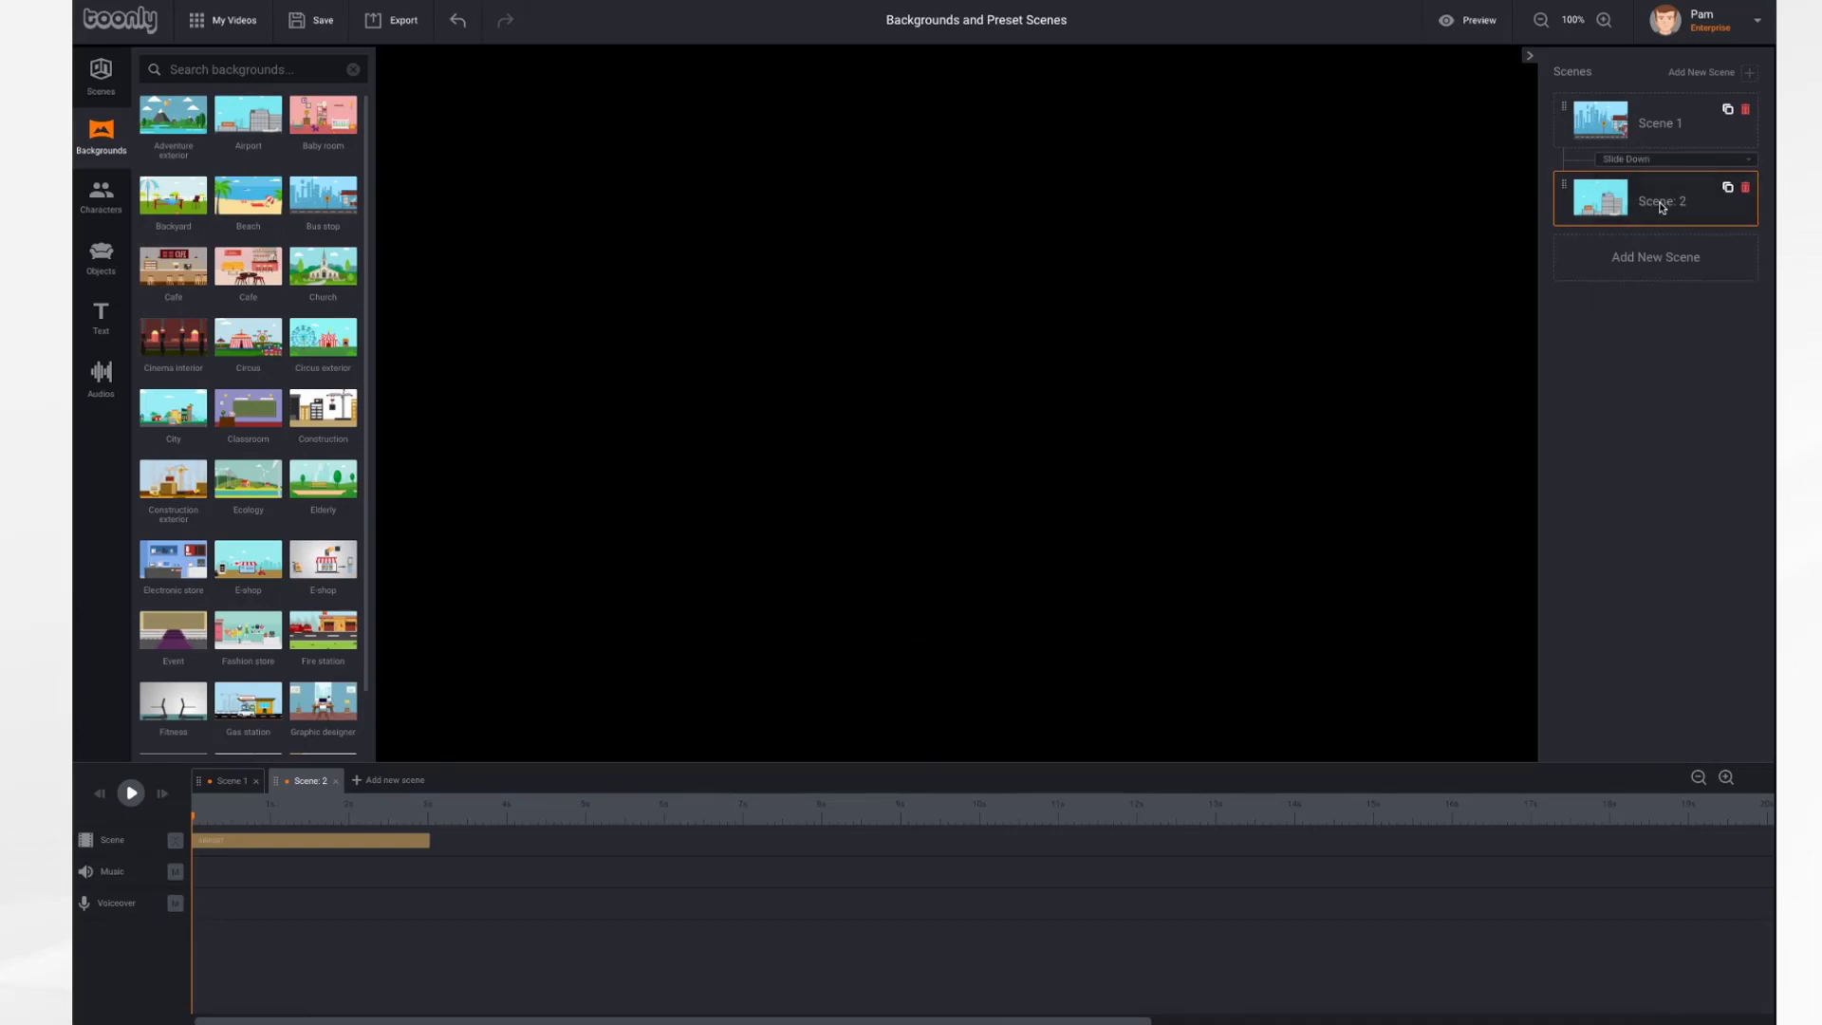
pyautogui.click(1478, 23)
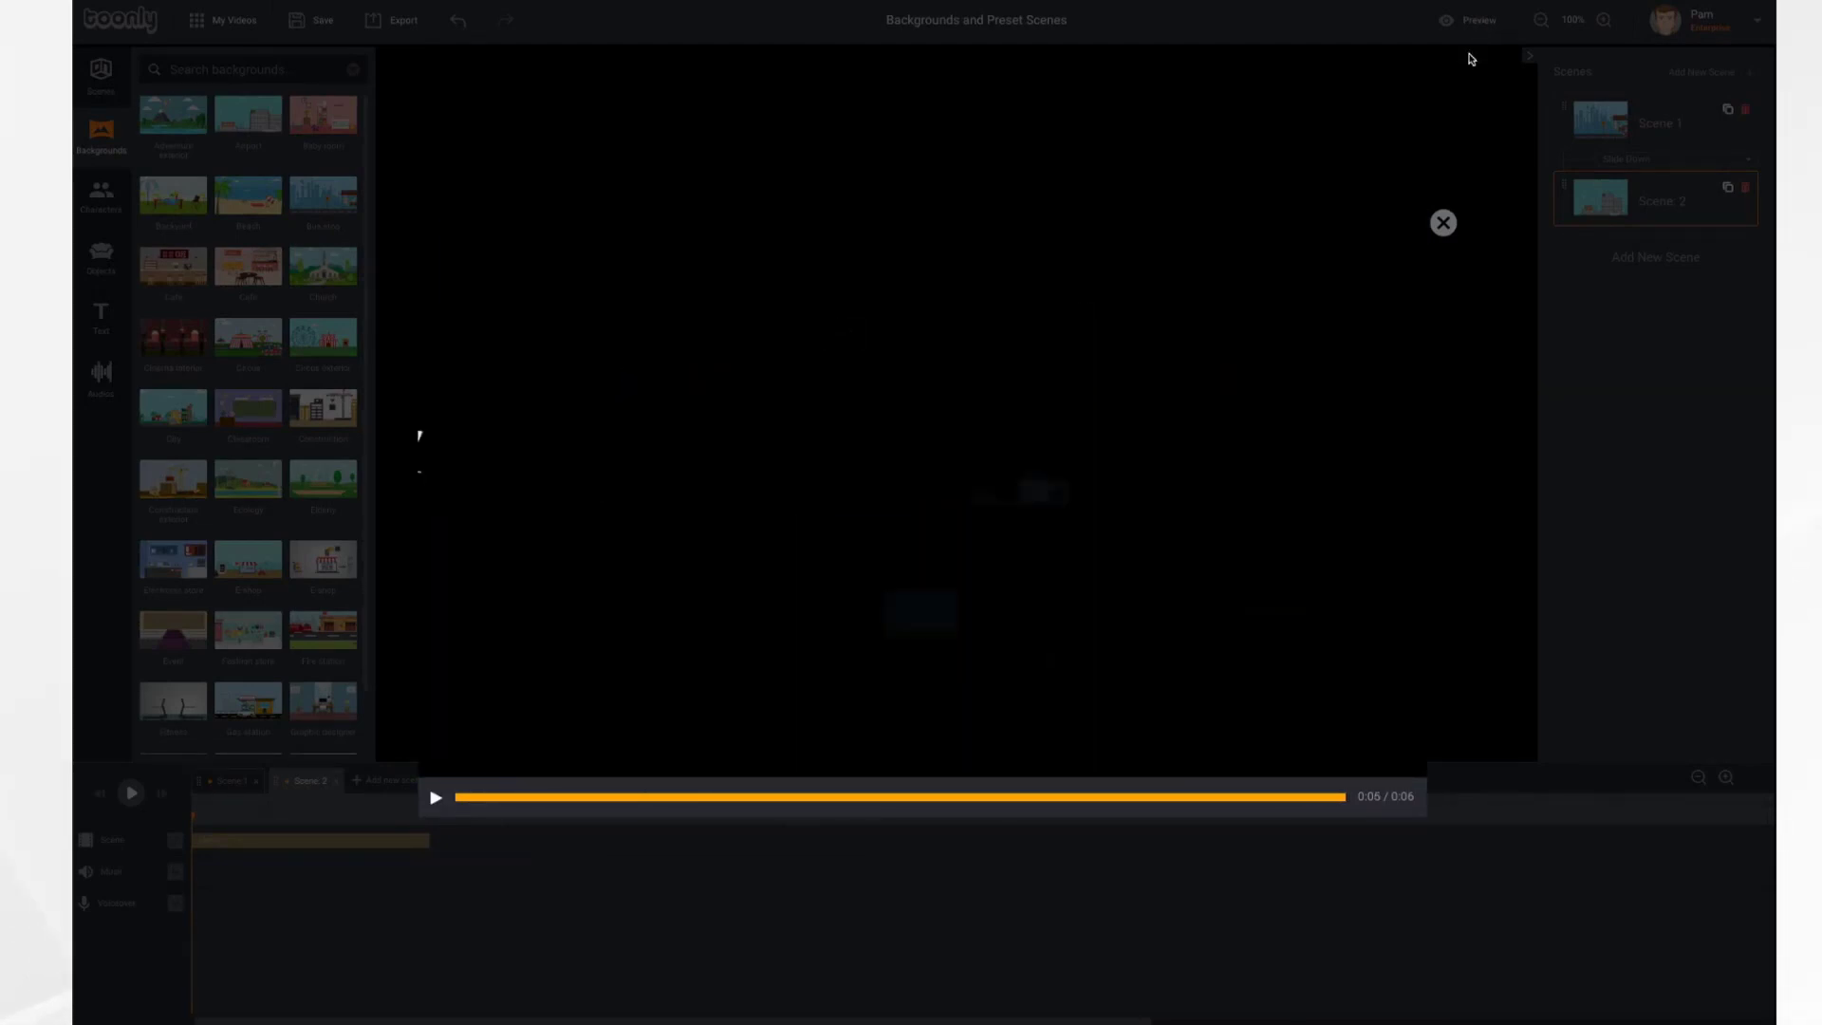
pyautogui.click(1443, 223)
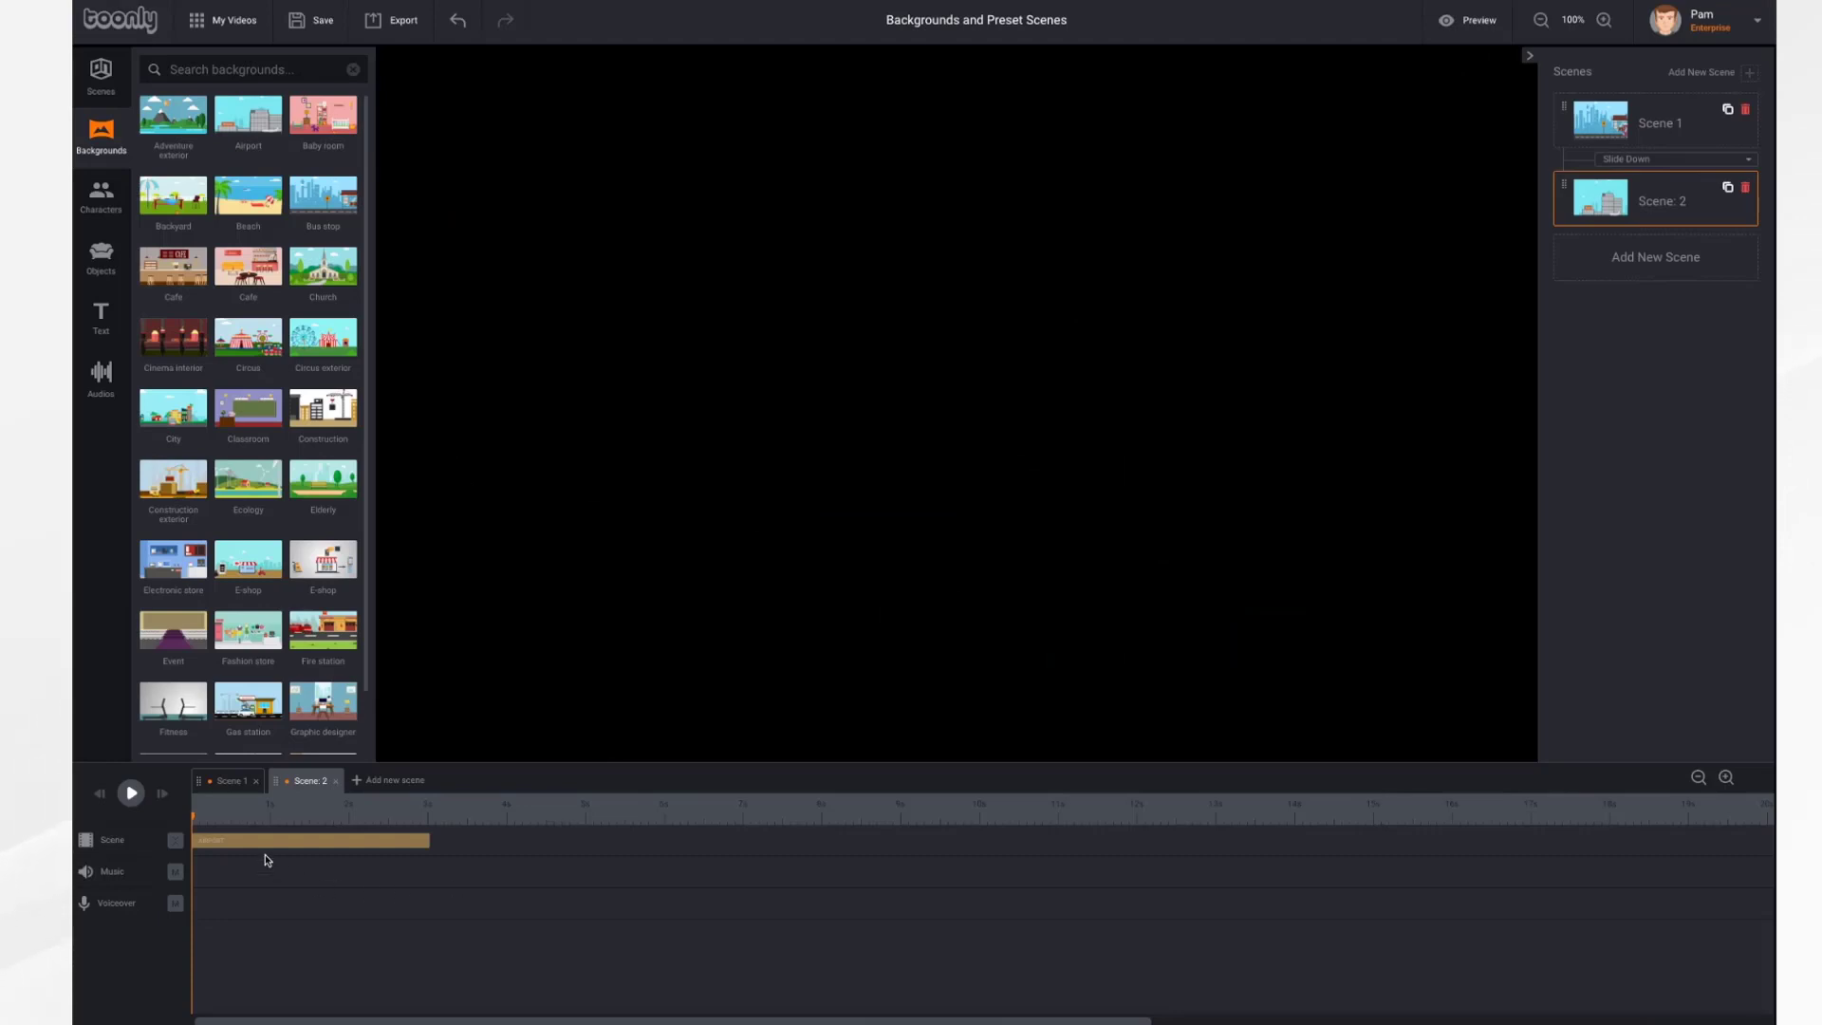
# - Turn off the Exit animation of Scene 1's background and open the background settings in Scene 2
pyautogui.click(232, 781)
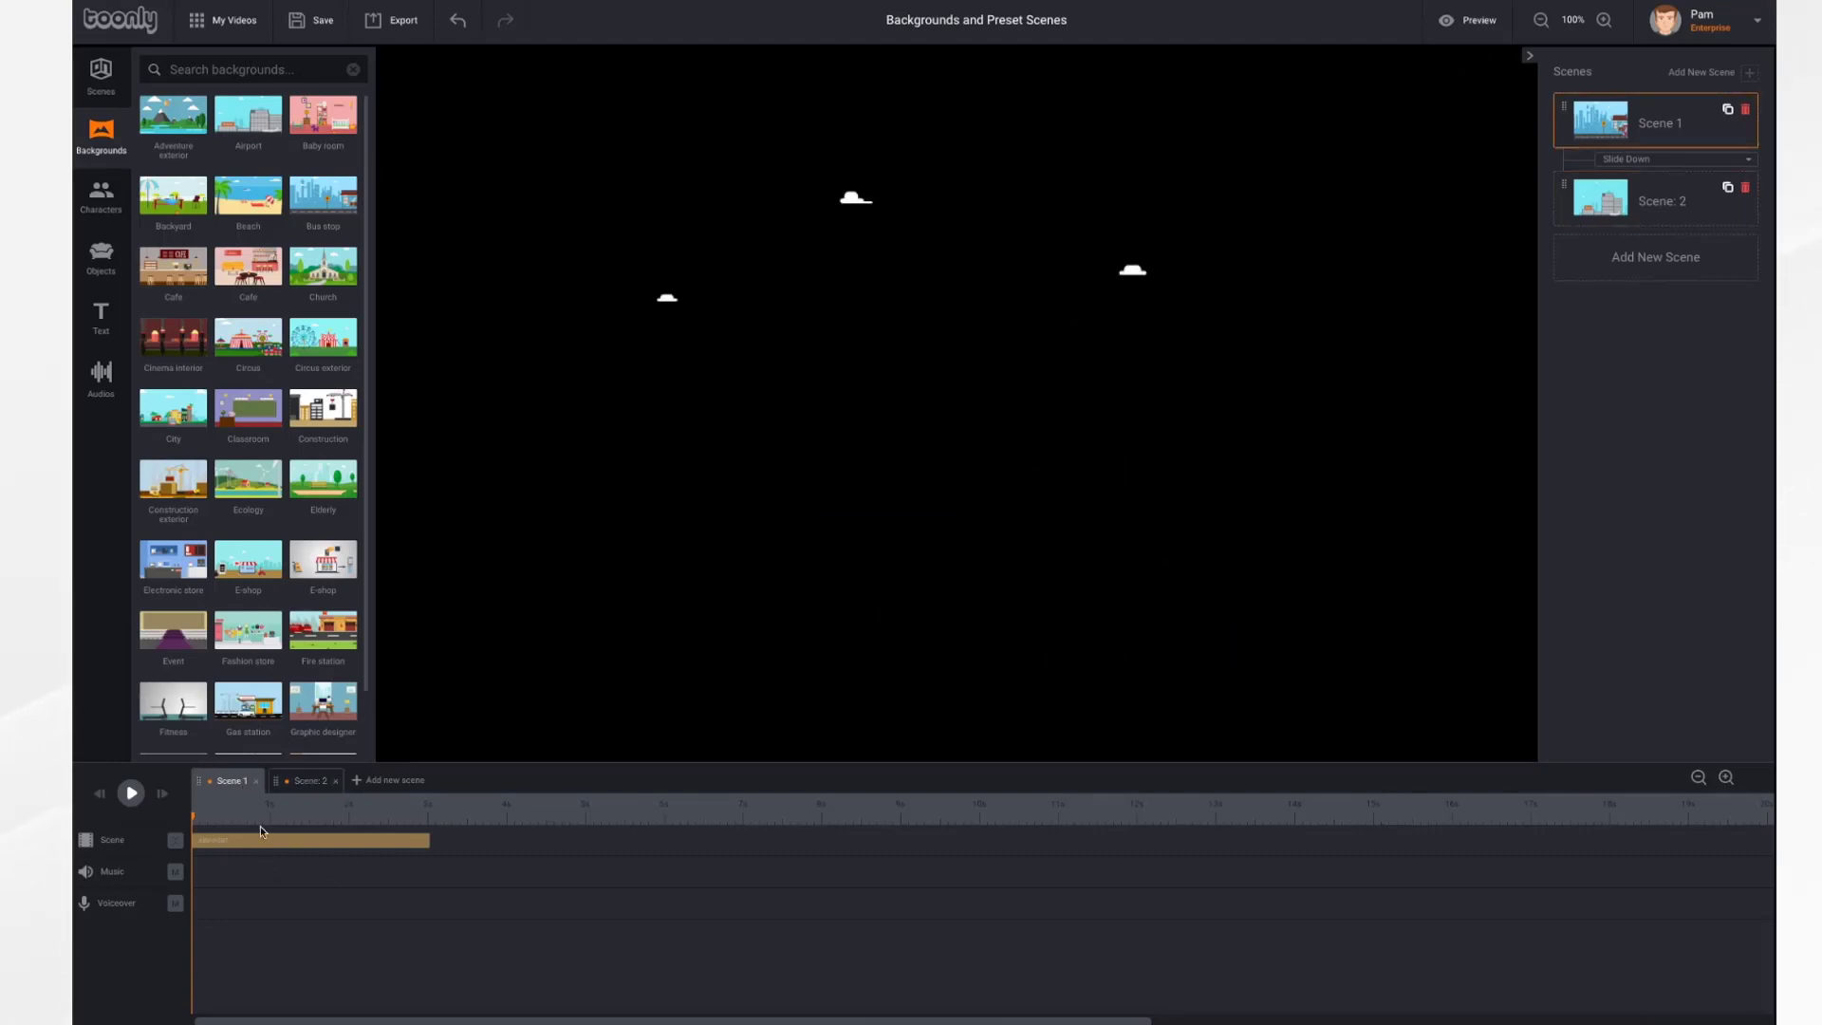
pyautogui.click(281, 850)
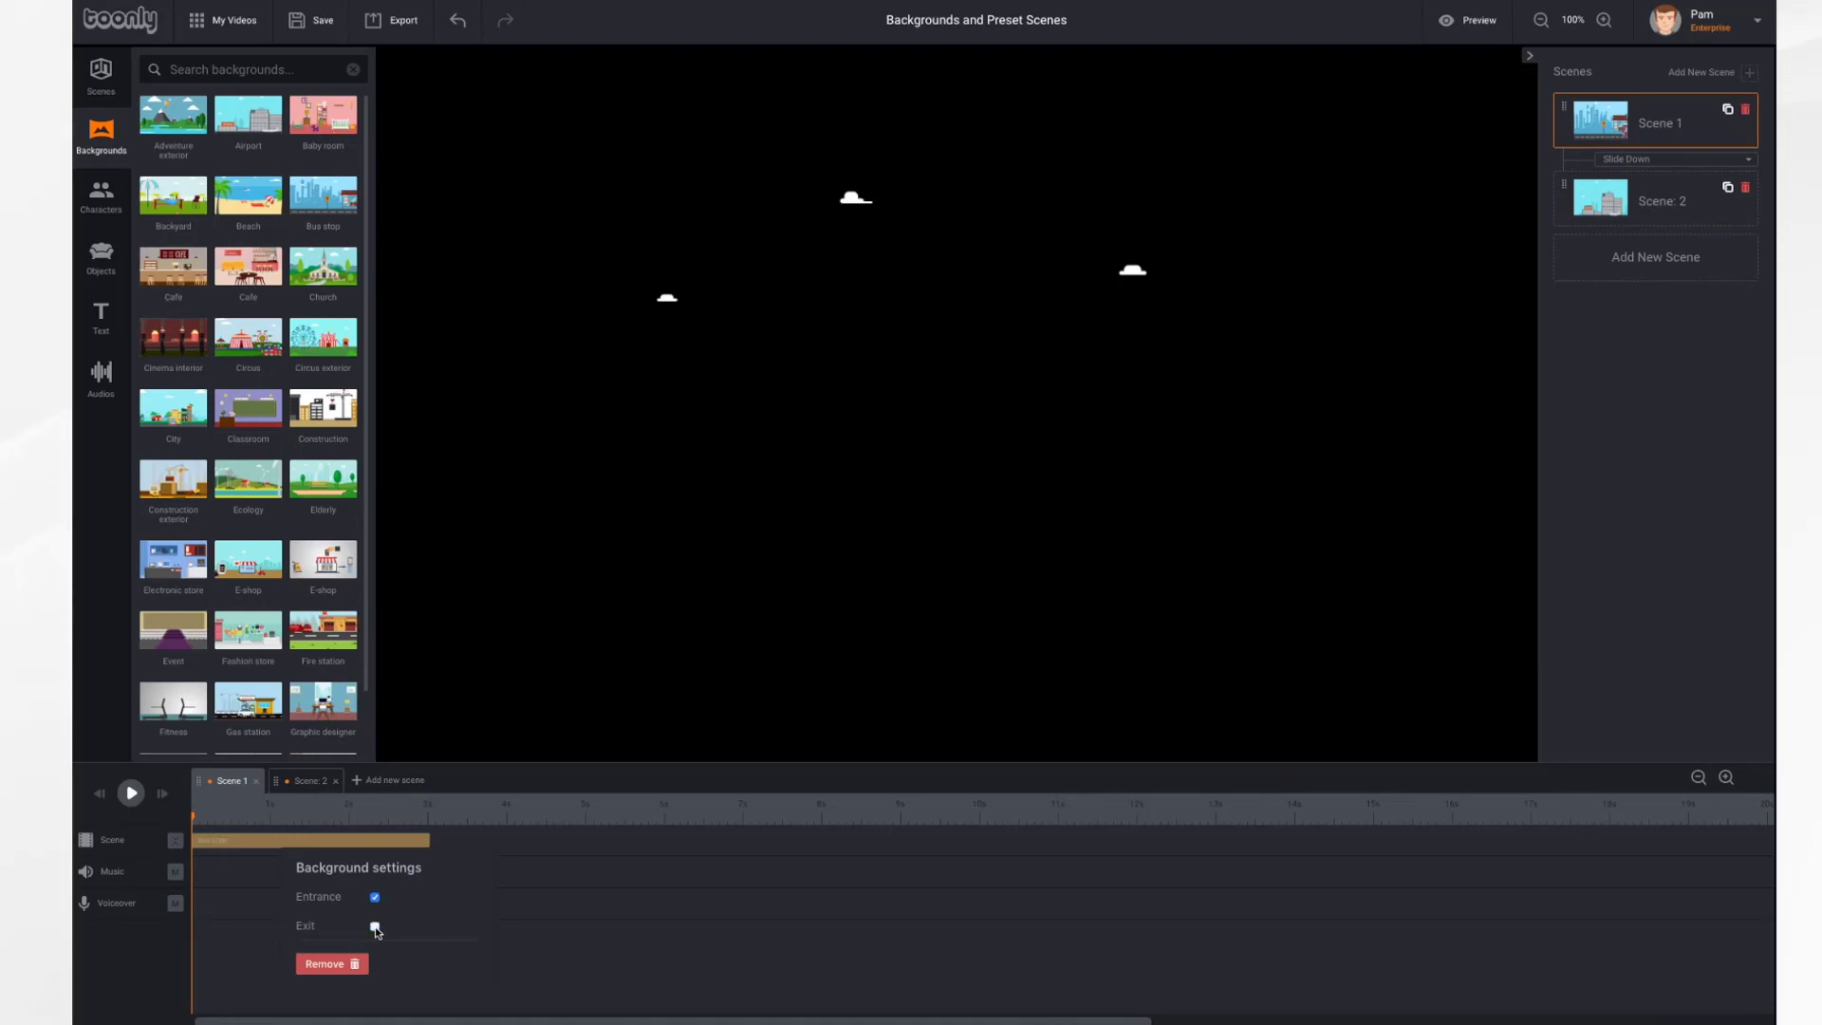
pyautogui.click(303, 783)
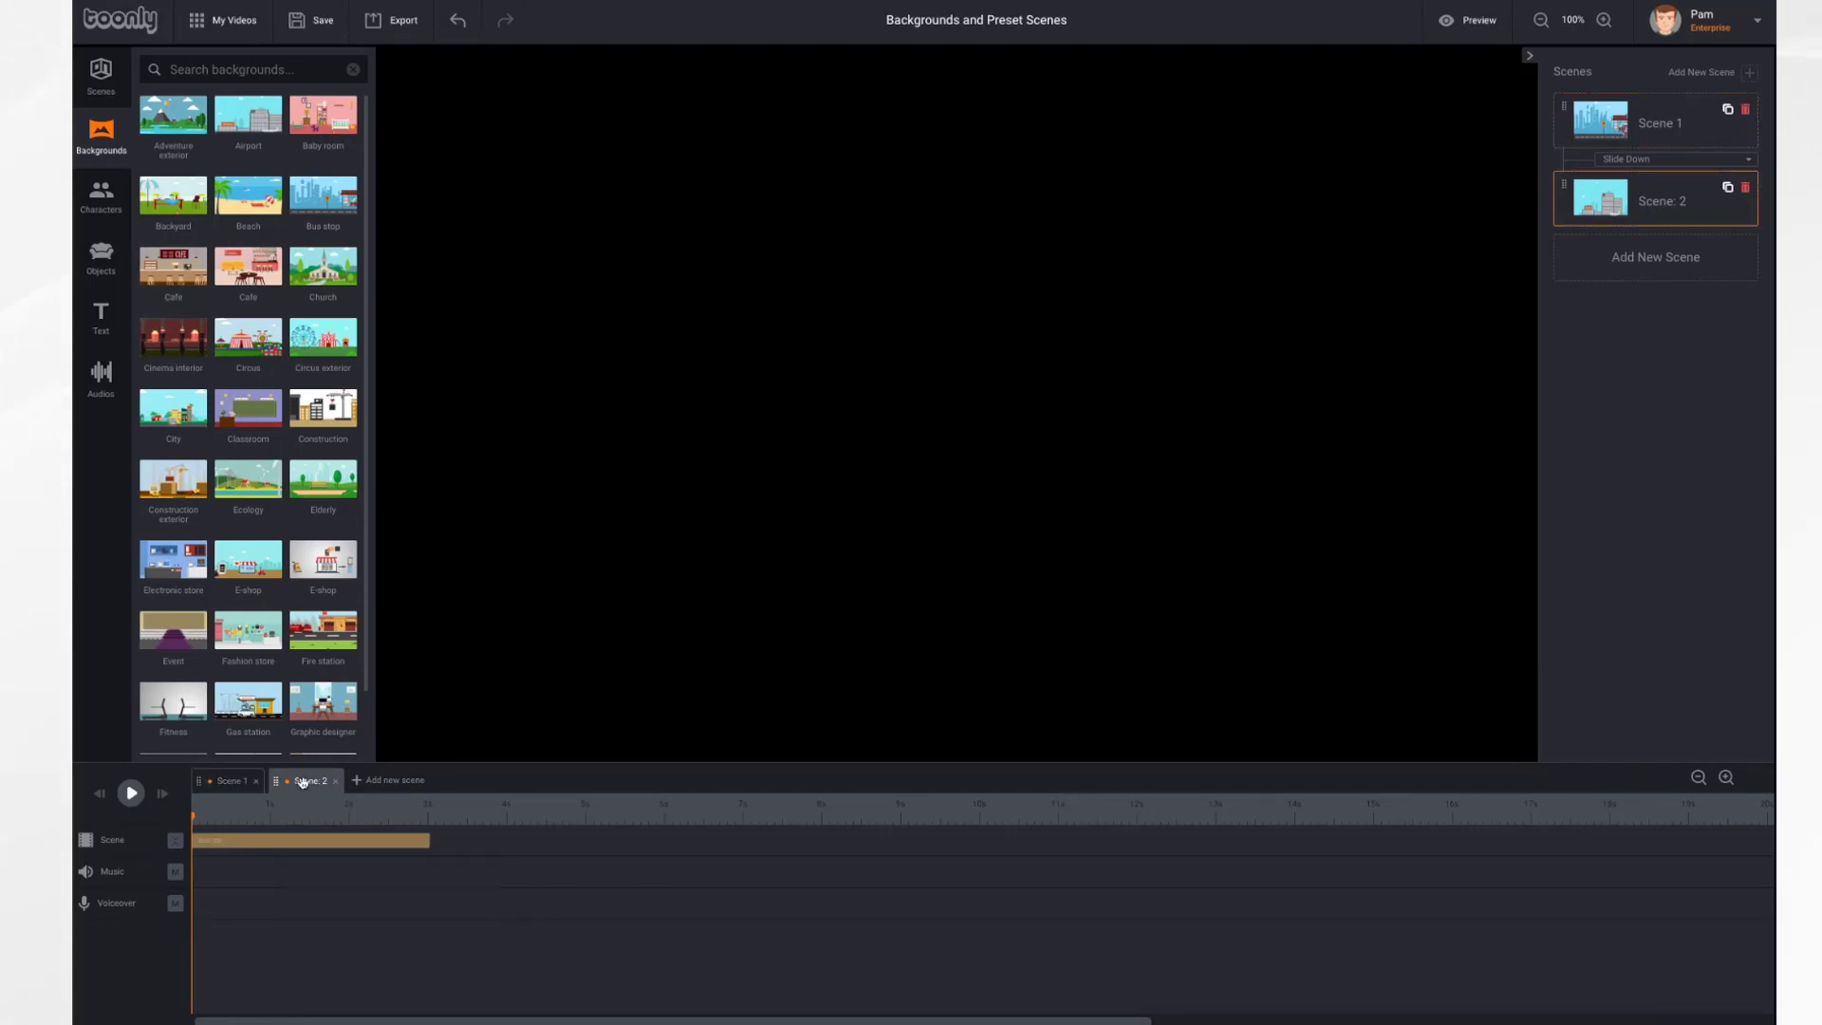
pyautogui.click(330, 844)
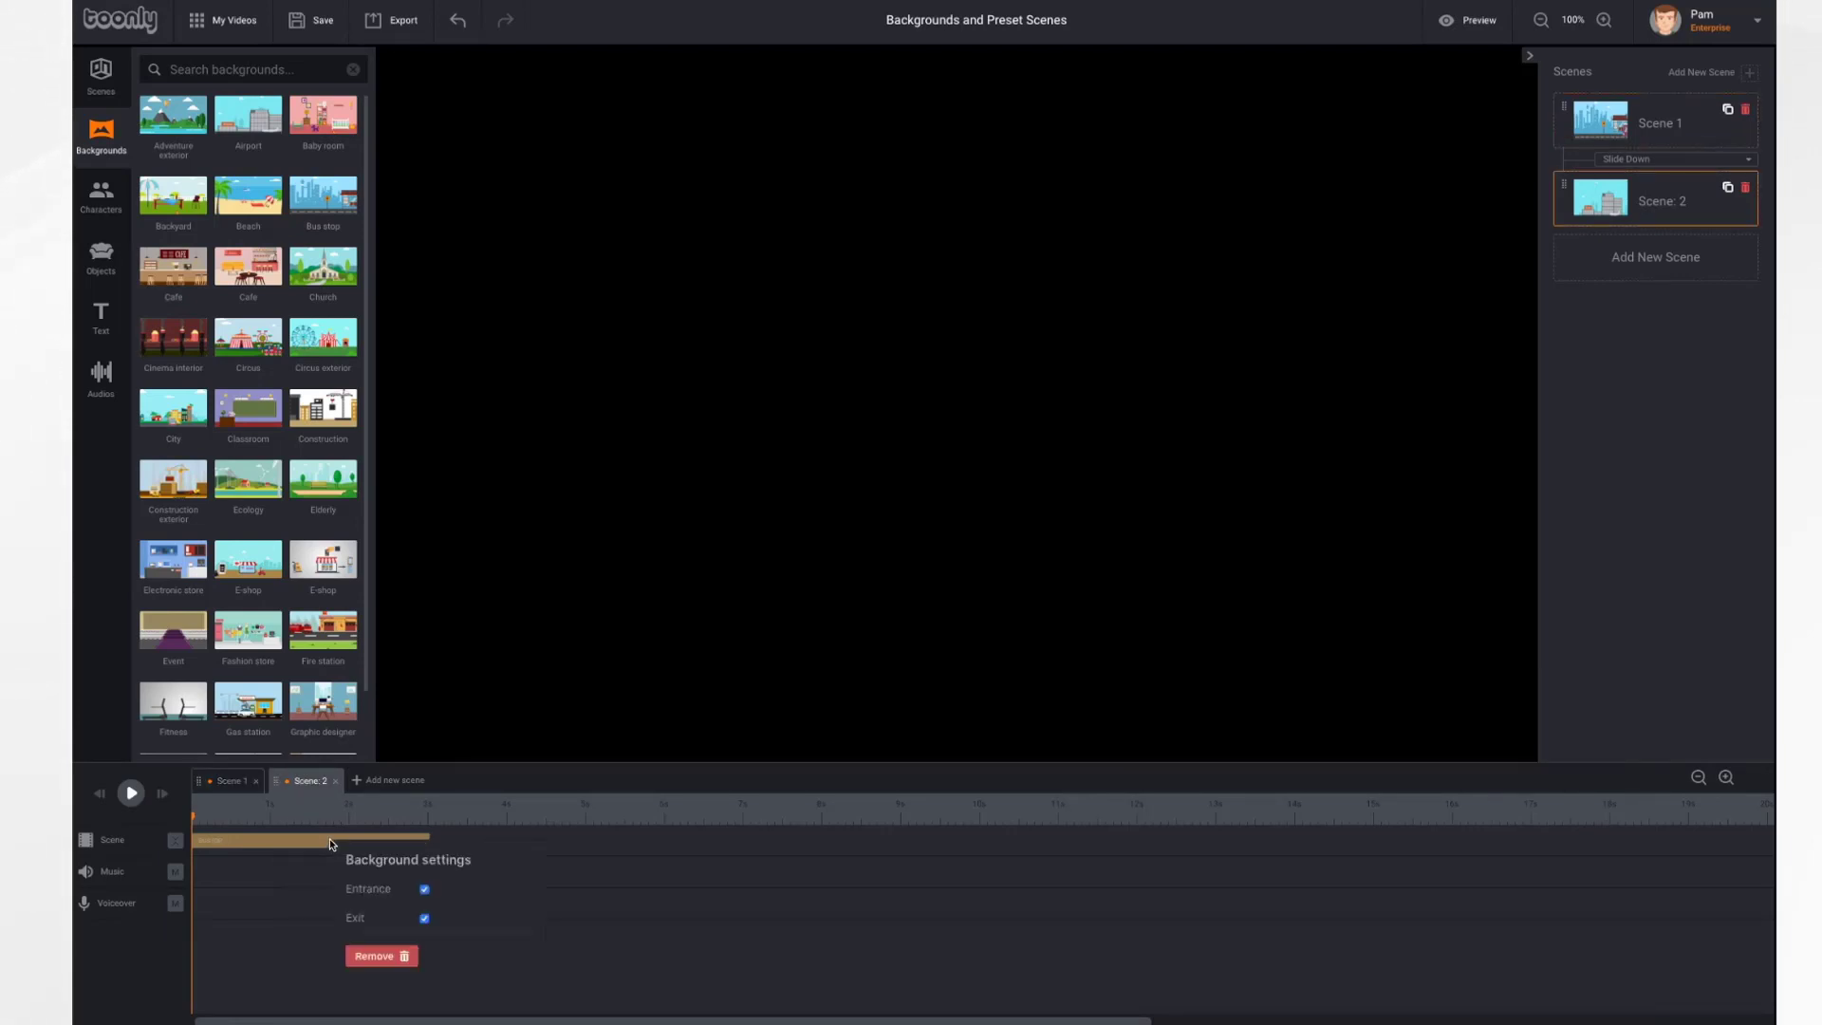
# - Disable the entrance animation of Scene 2's airport background and preview the video
pyautogui.click(426, 890)
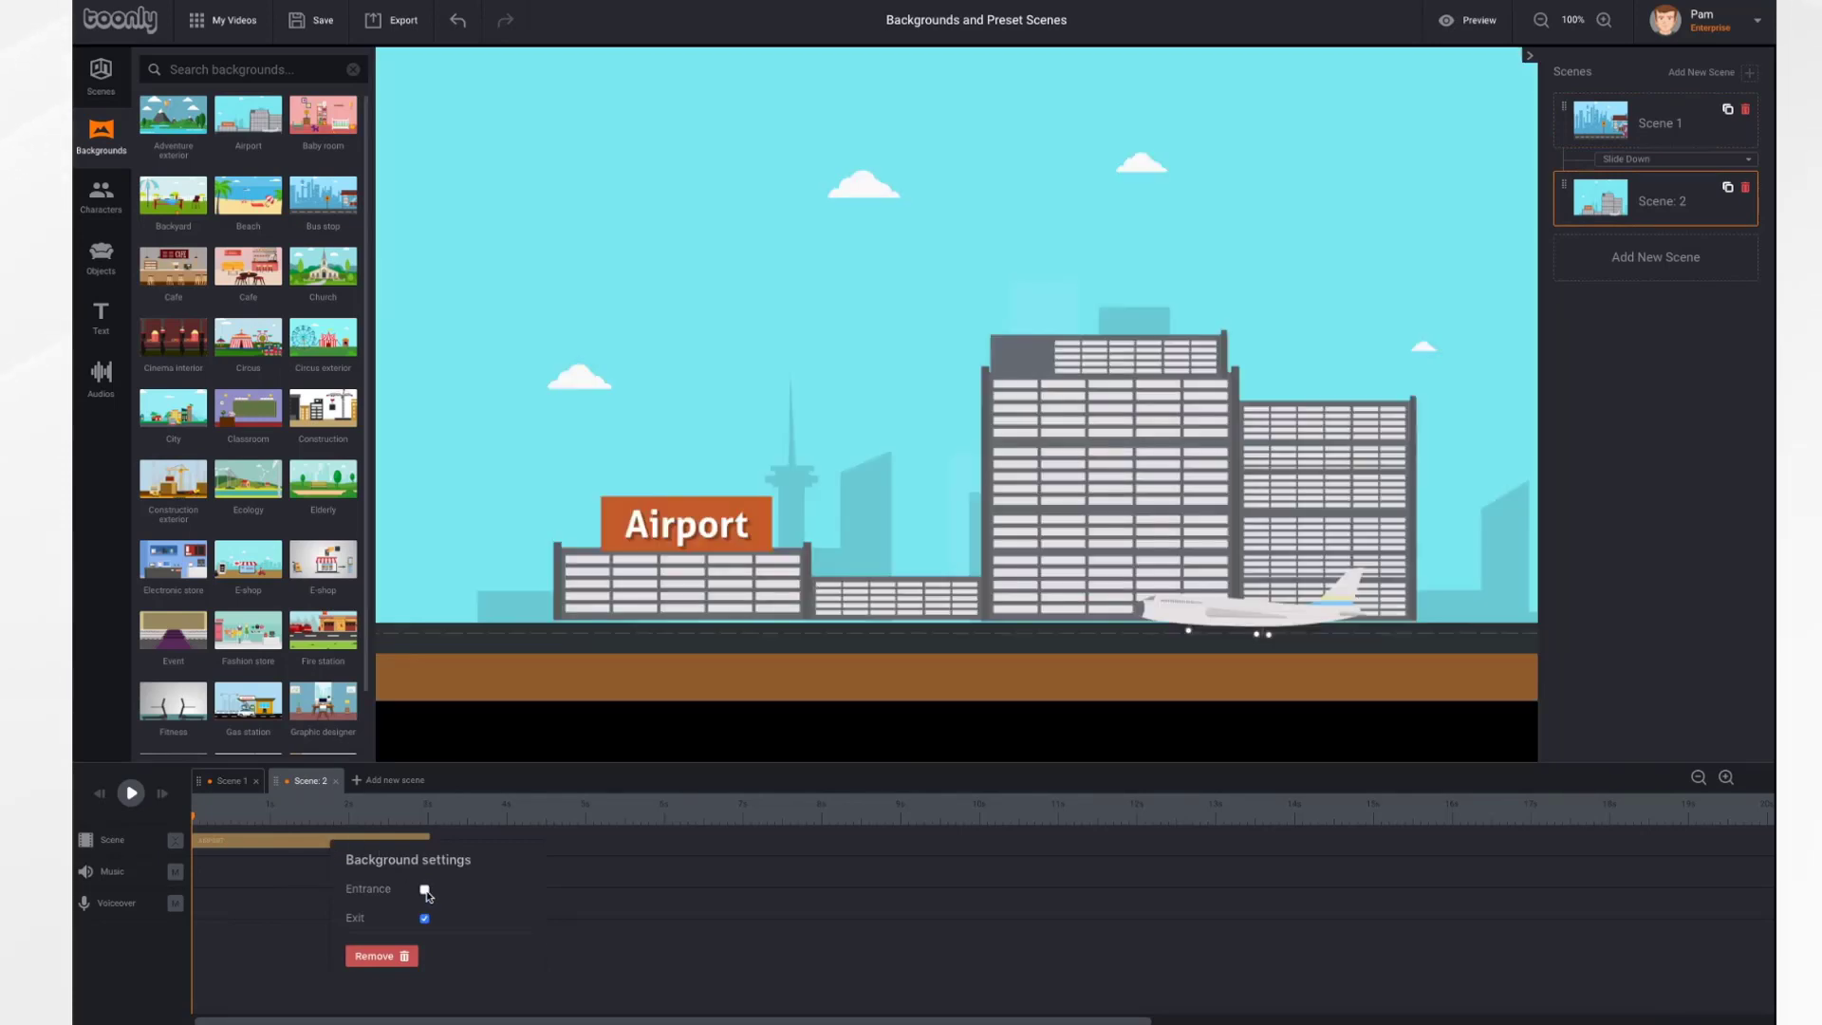
pyautogui.click(589, 816)
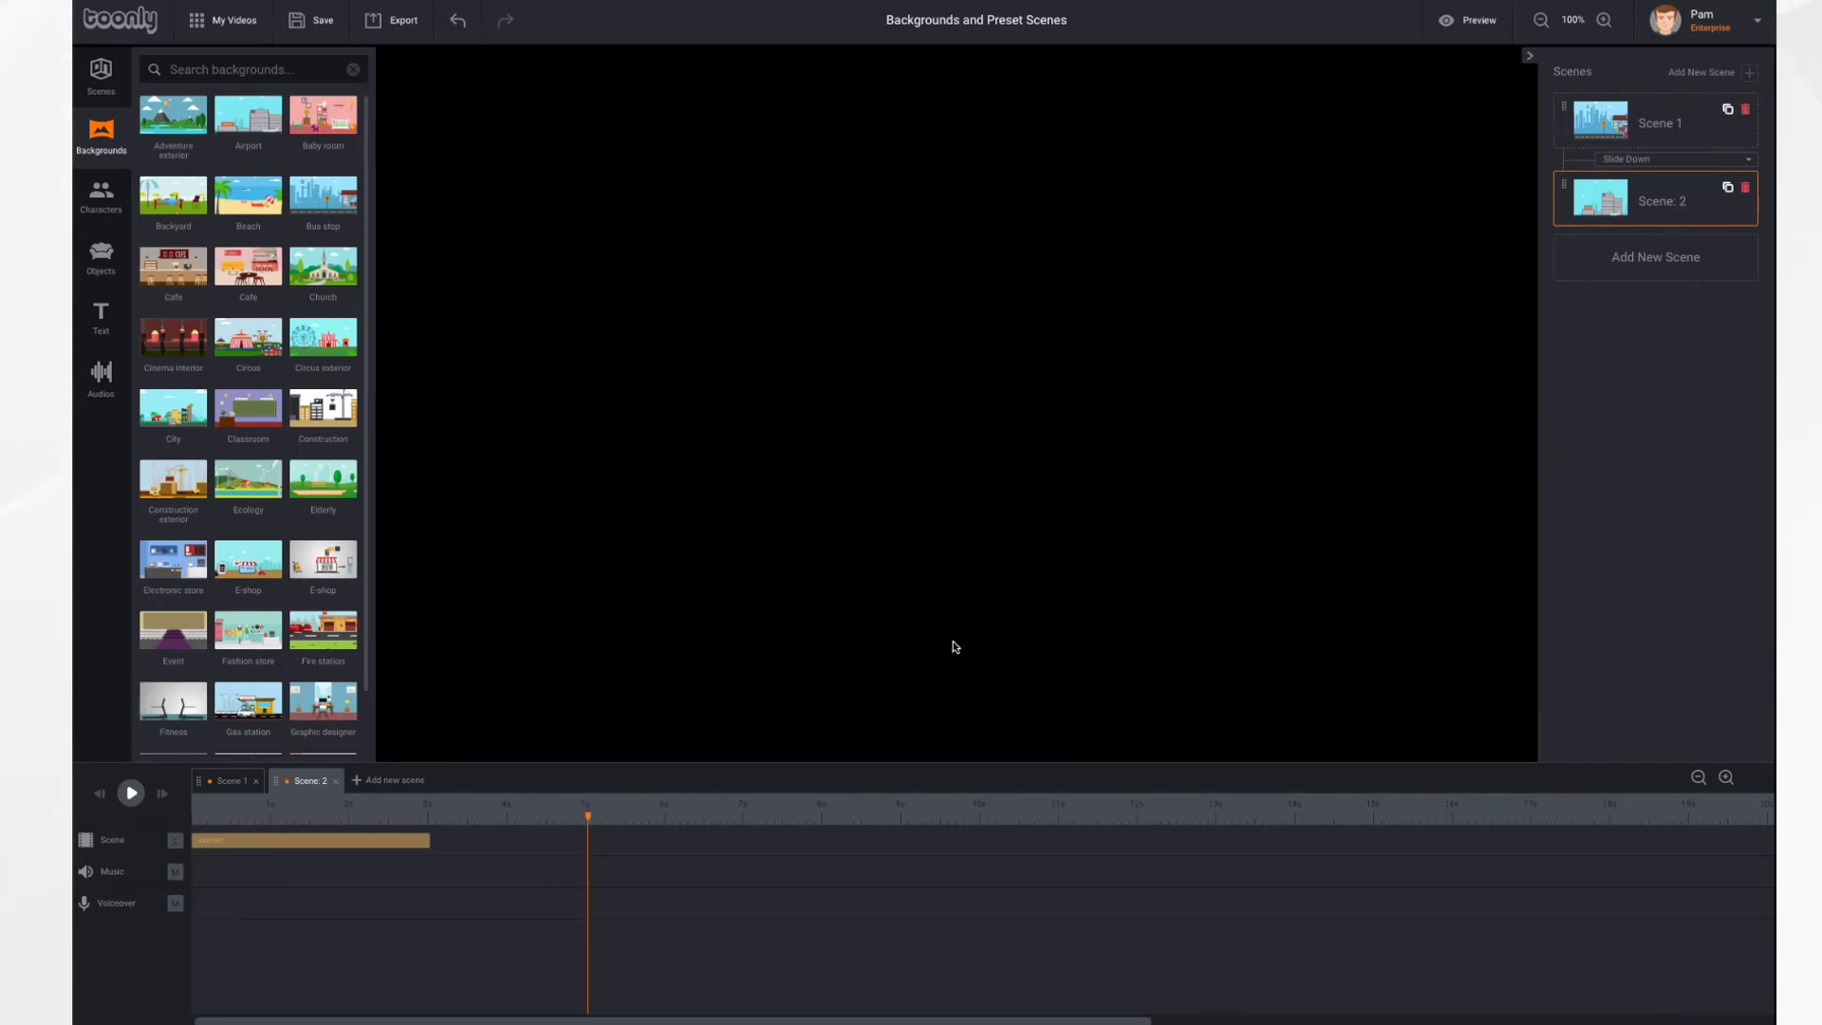
pyautogui.click(1476, 21)
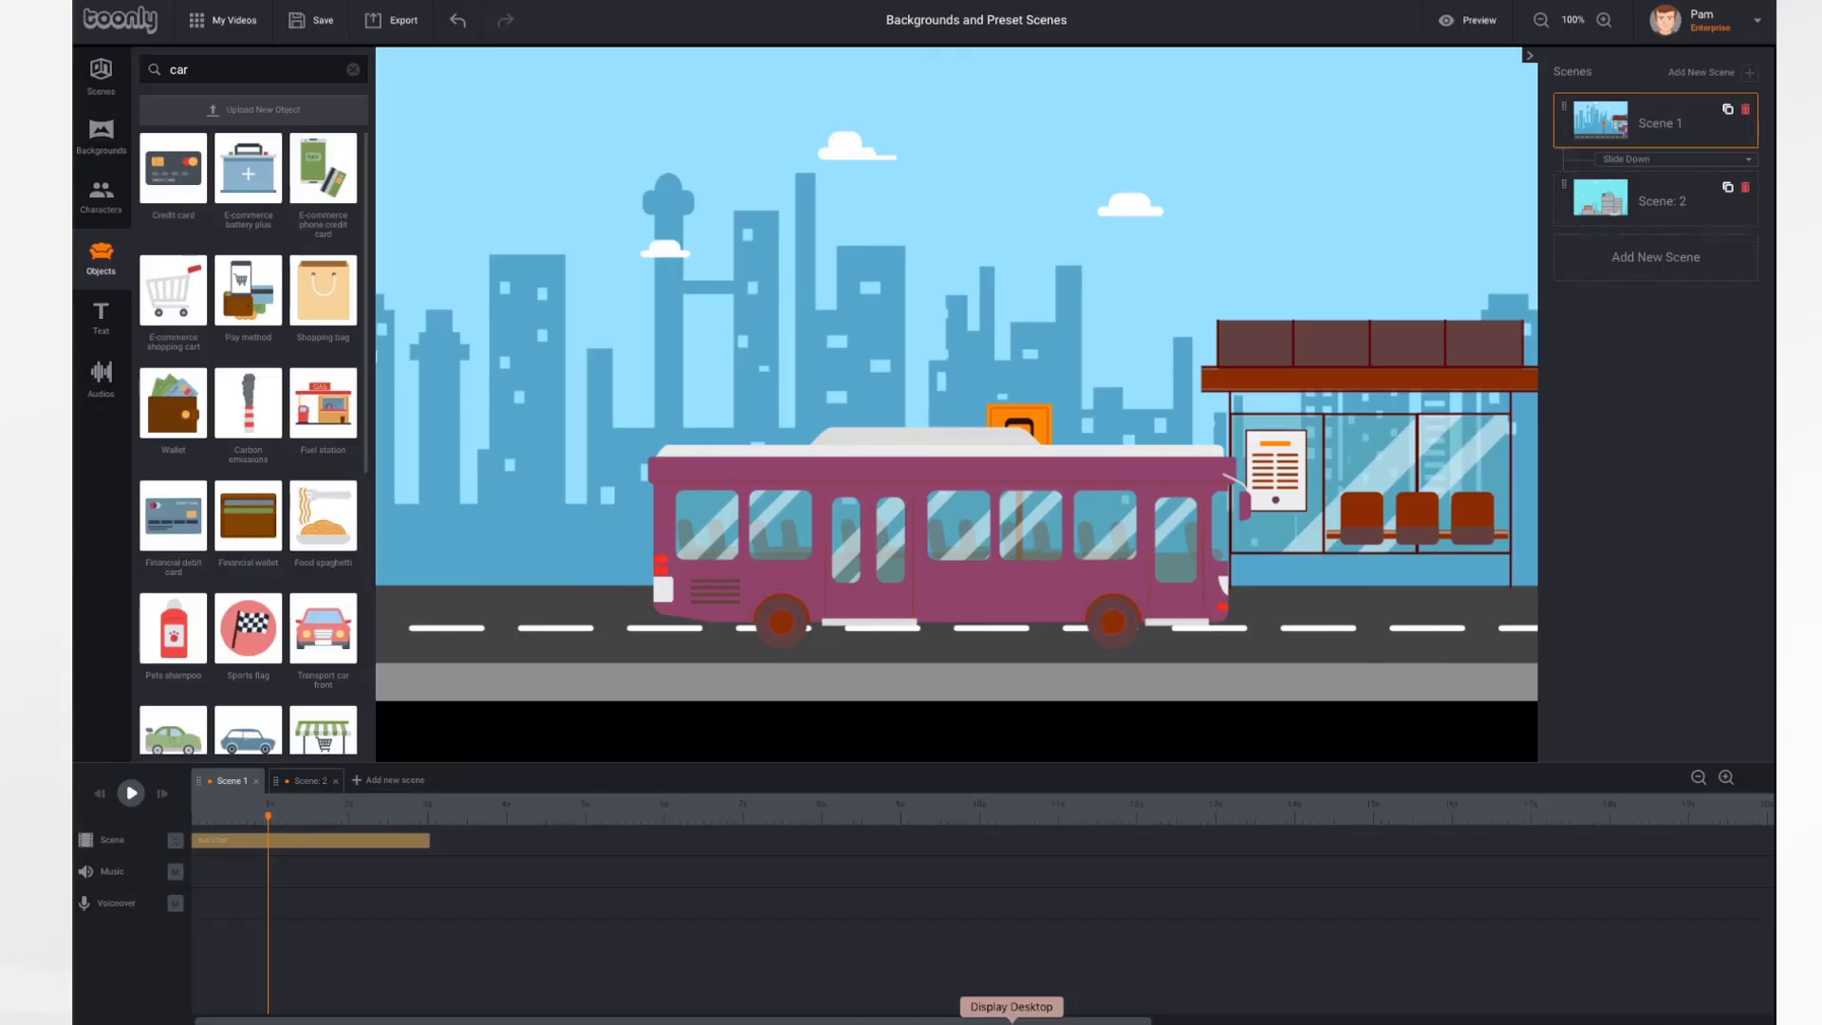
# - Add the green side-view car to Scene 1's road behind the bus and extend its duration to about the 9-second mark
pyautogui.scroll(-2, 255, 555)
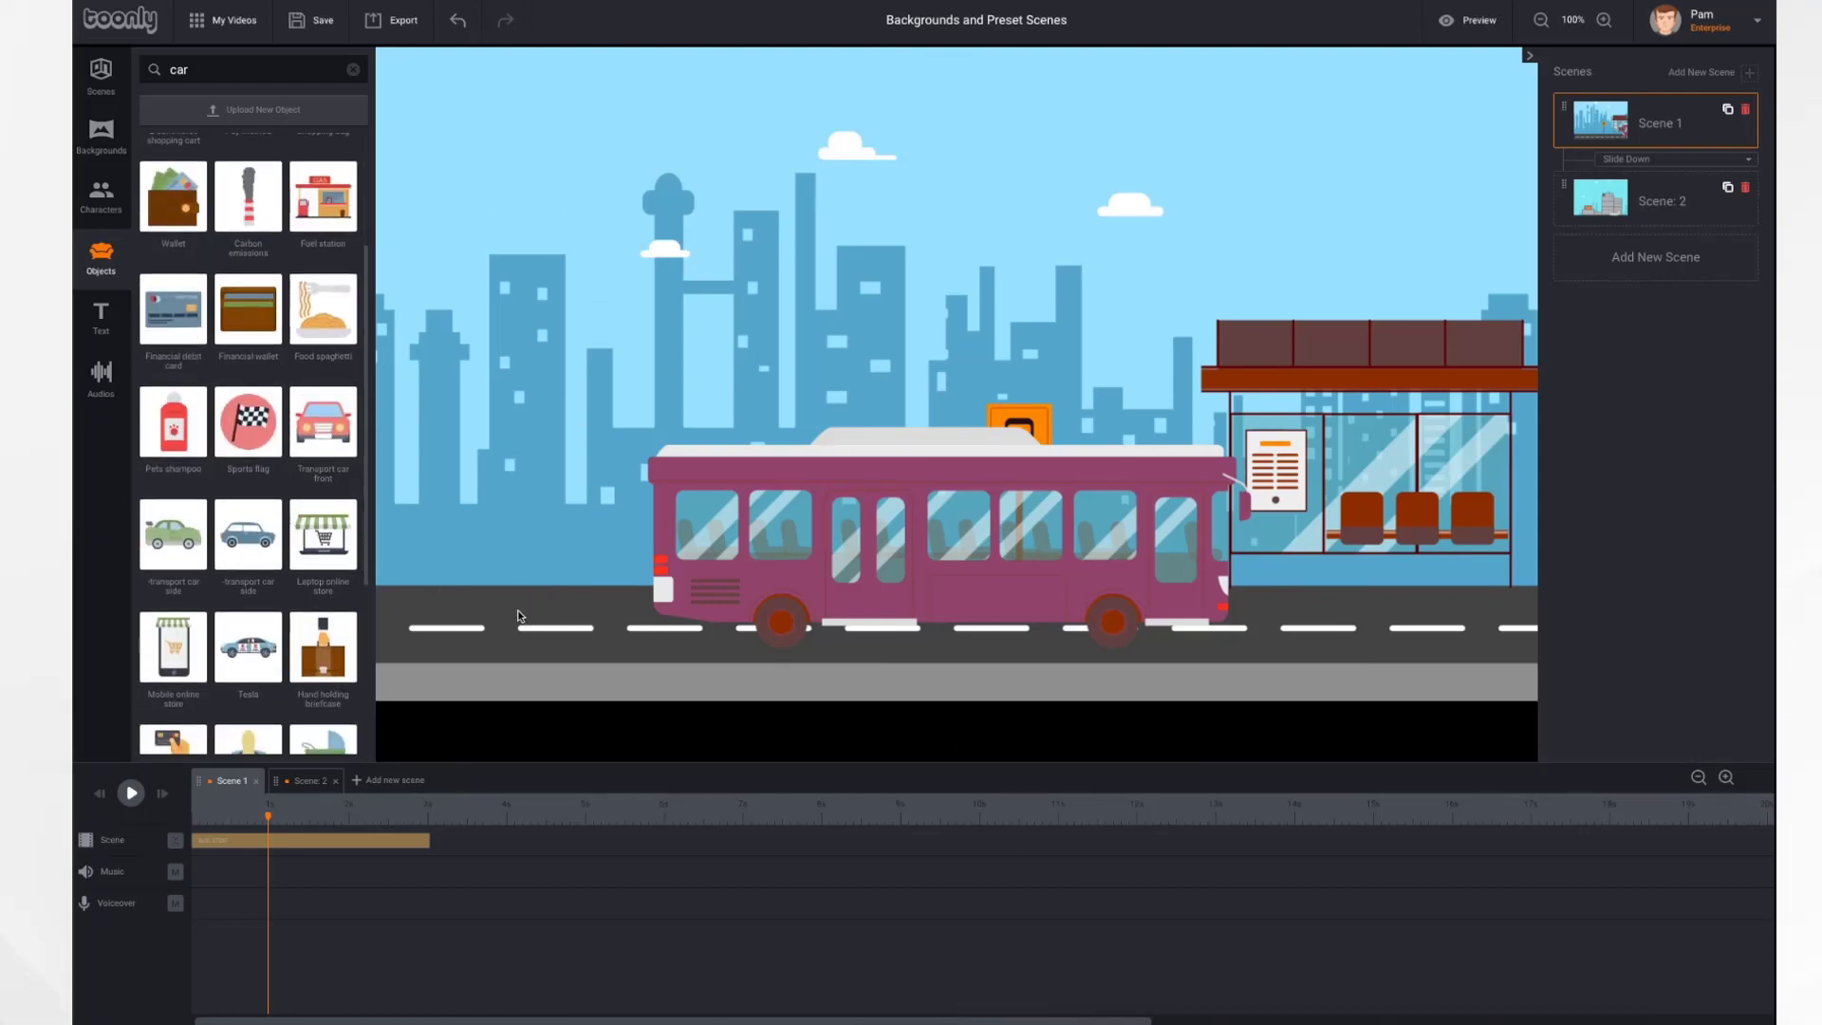
pyautogui.moveTo(149, 550); pyautogui.dragTo(619, 645)
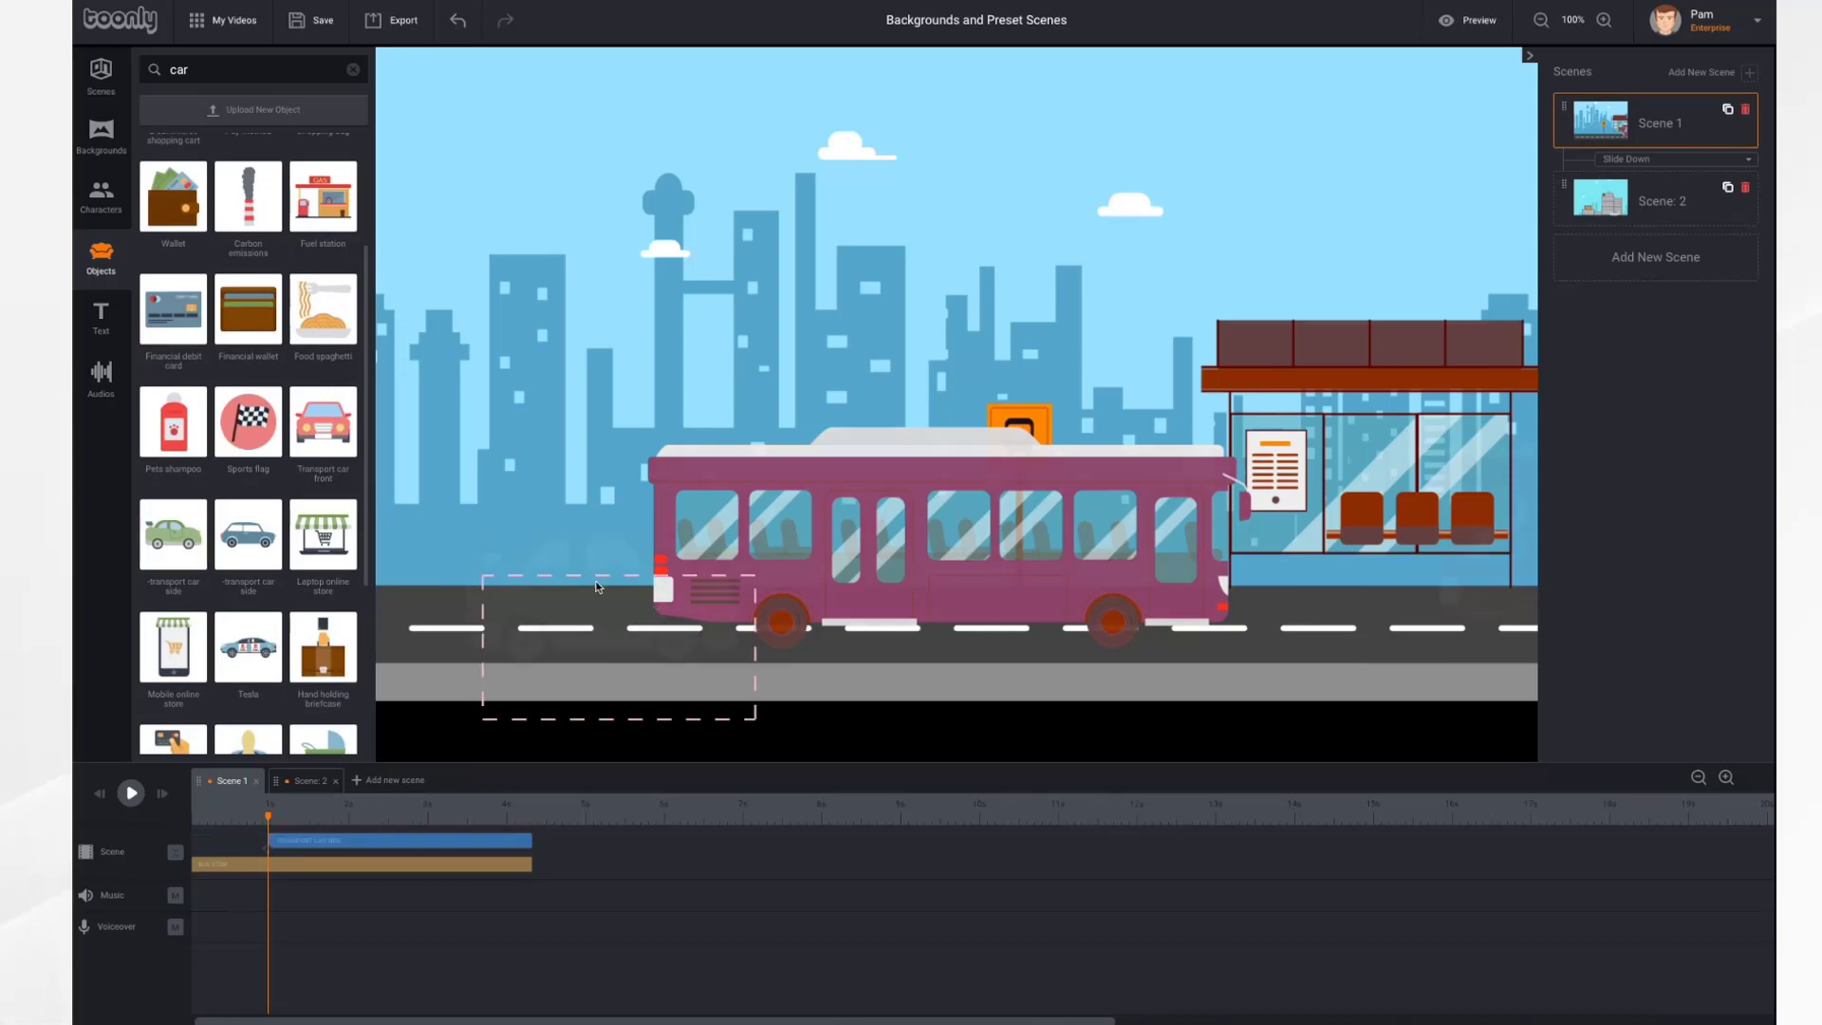
pyautogui.moveTo(532, 843); pyautogui.dragTo(901, 848)
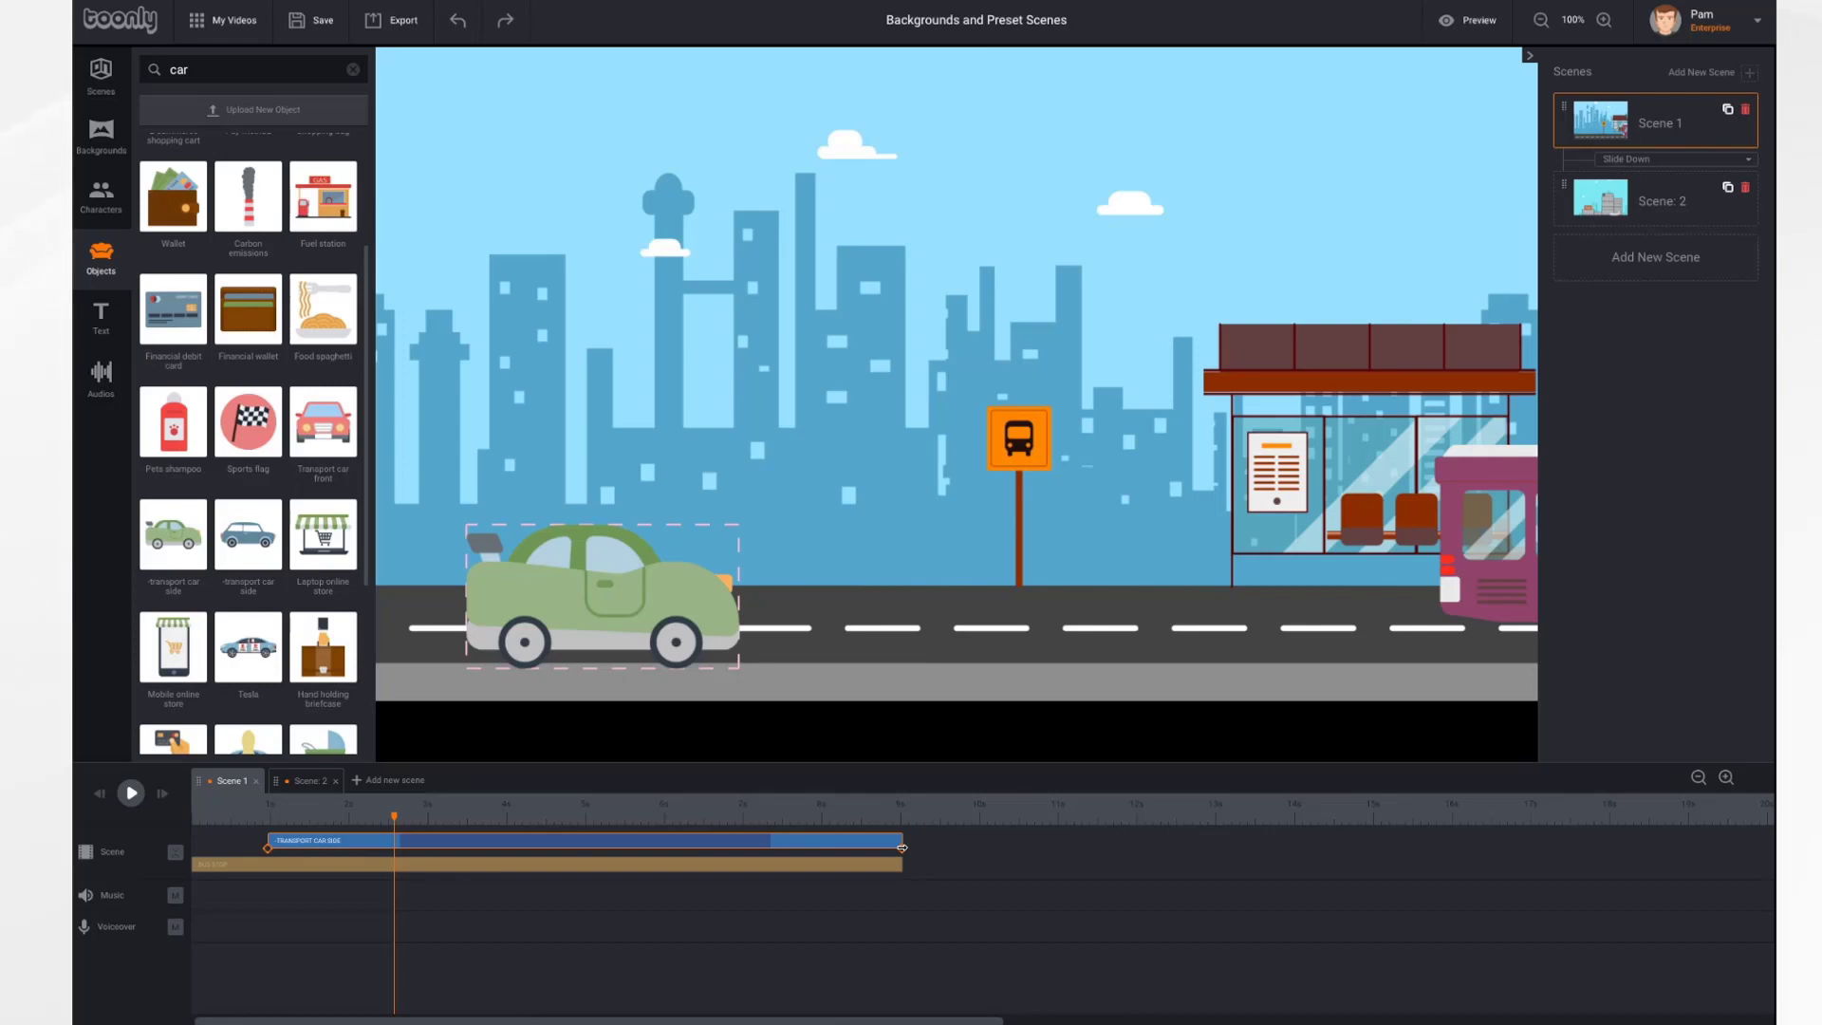
# - Add a third scene, fill it with the Circus preset, and play it
pyautogui.click(404, 781)
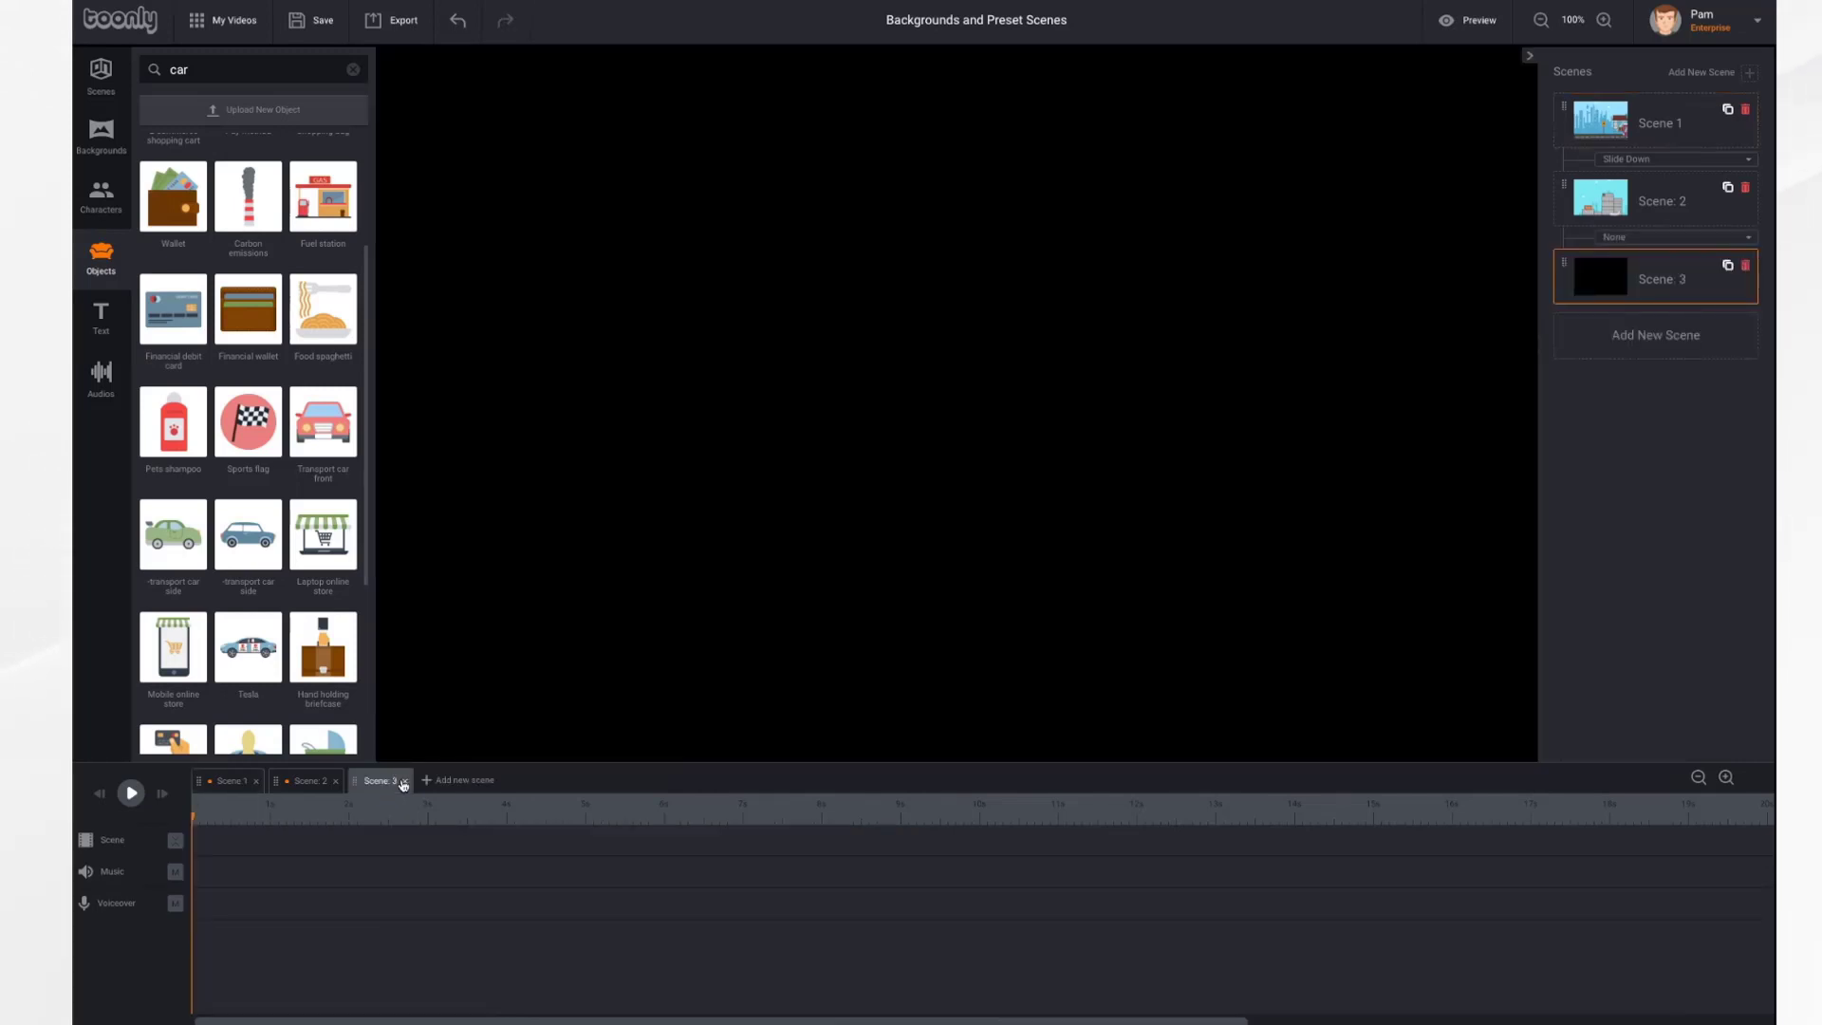
pyautogui.click(99, 76)
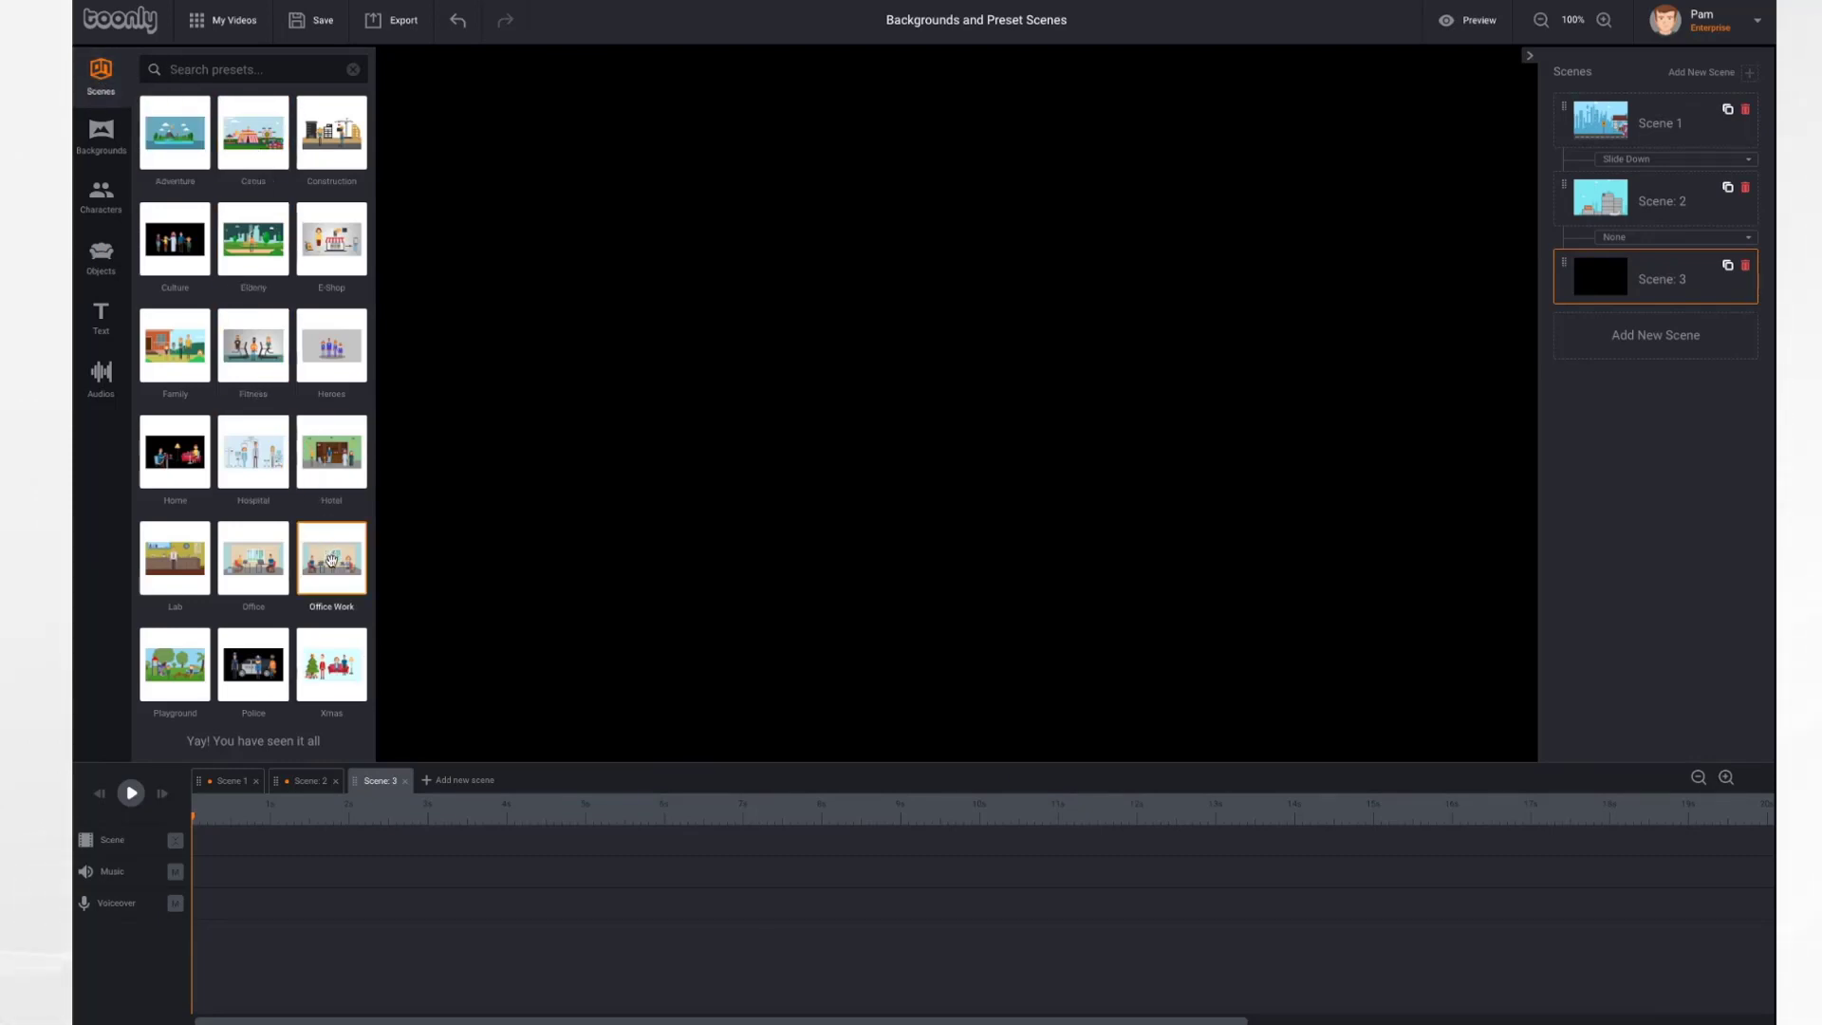
pyautogui.moveTo(255, 142); pyautogui.dragTo(720, 500)
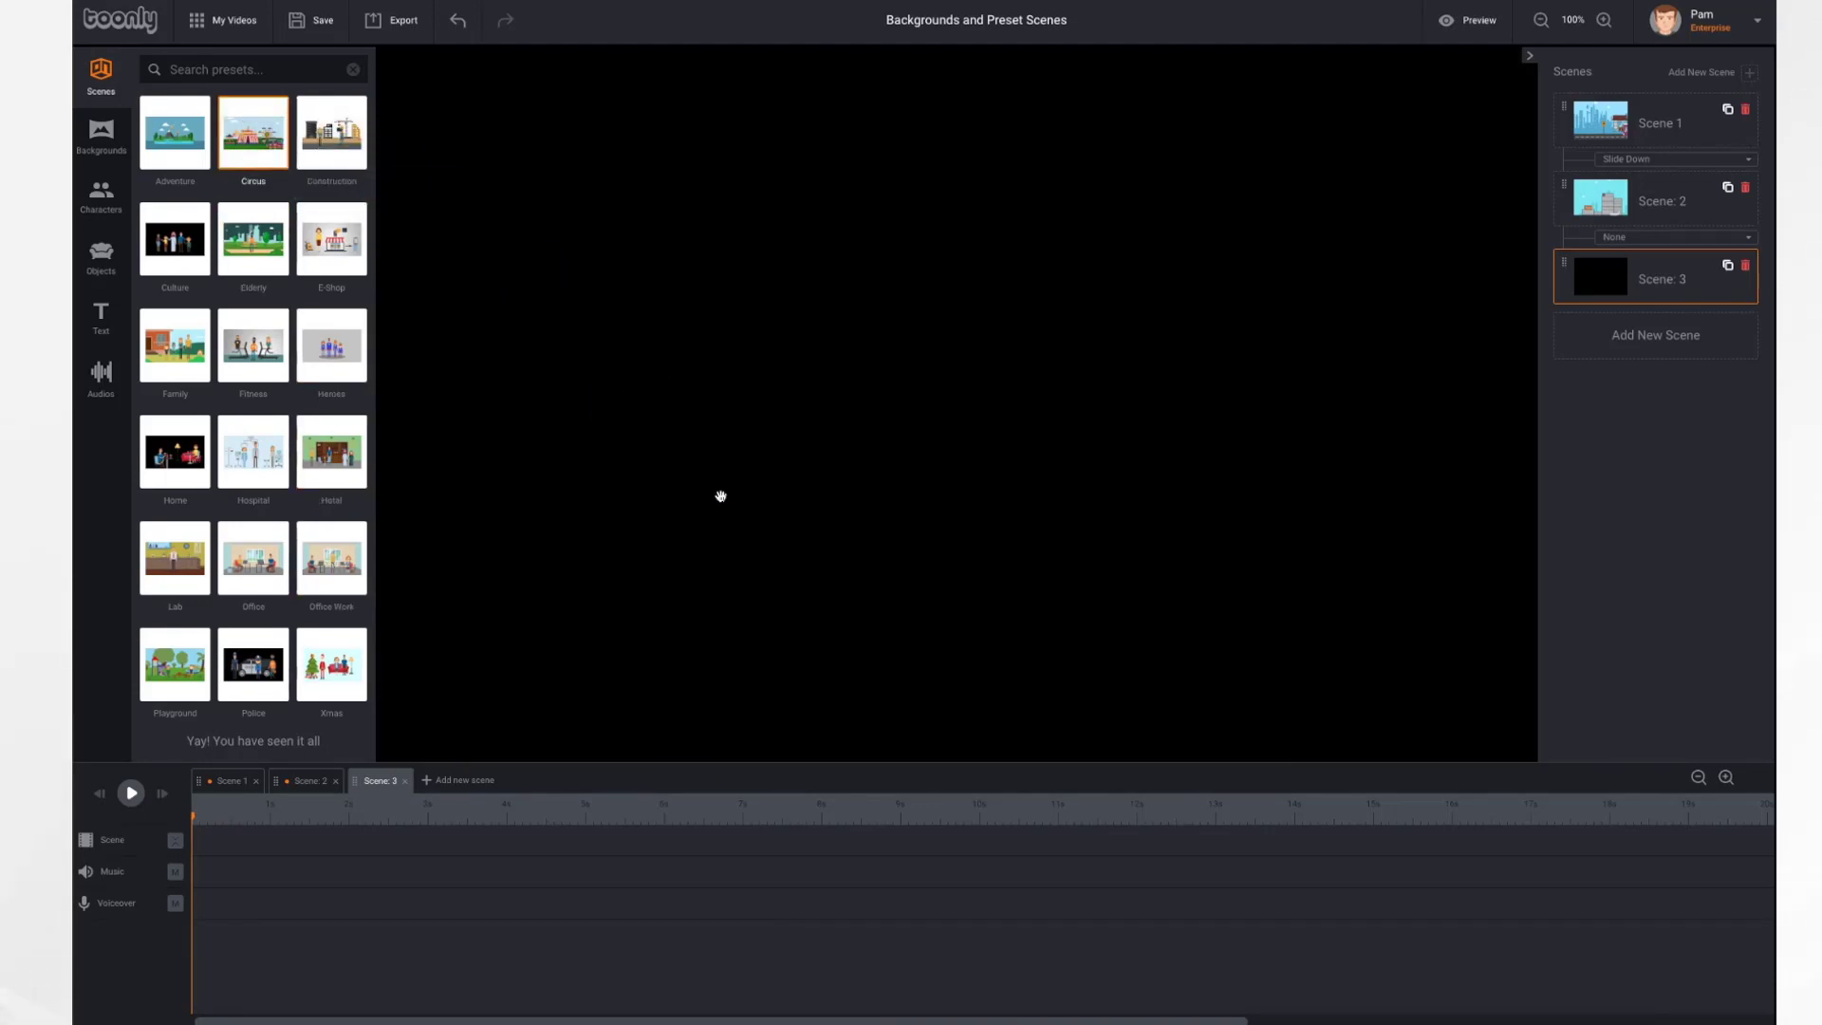
pyautogui.click(132, 795)
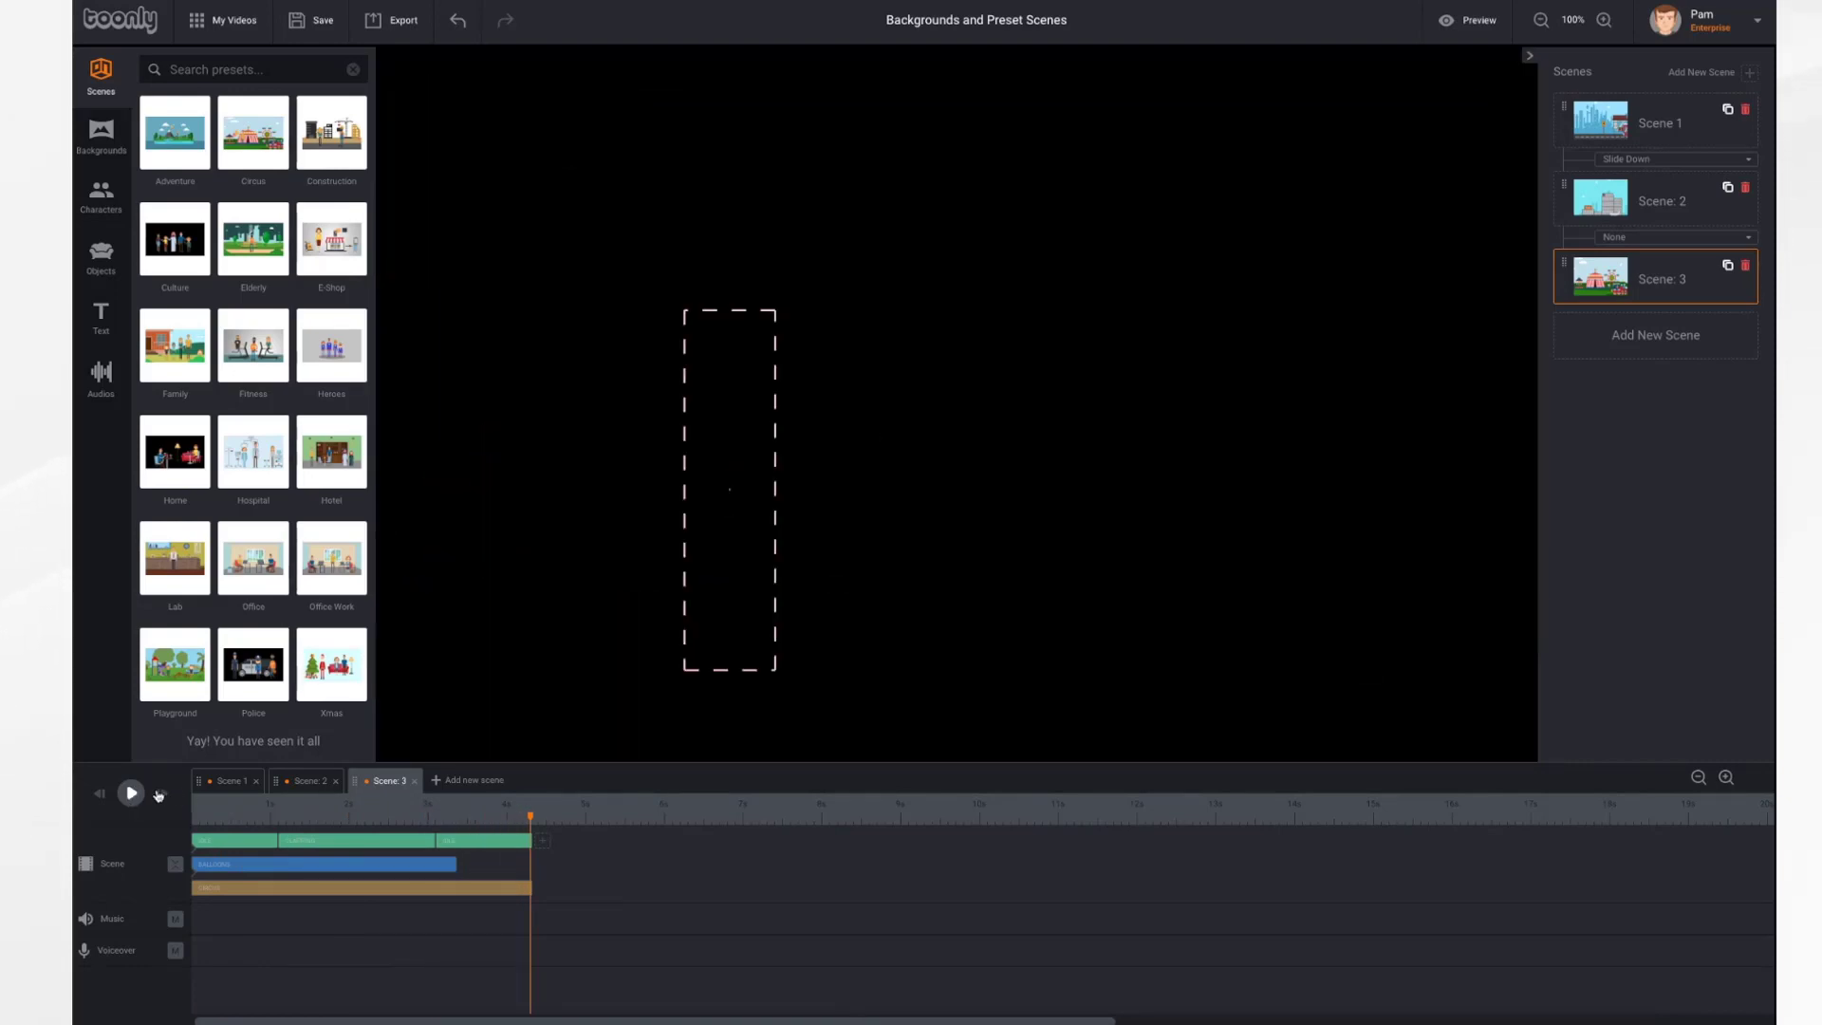
pyautogui.click(490, 890)
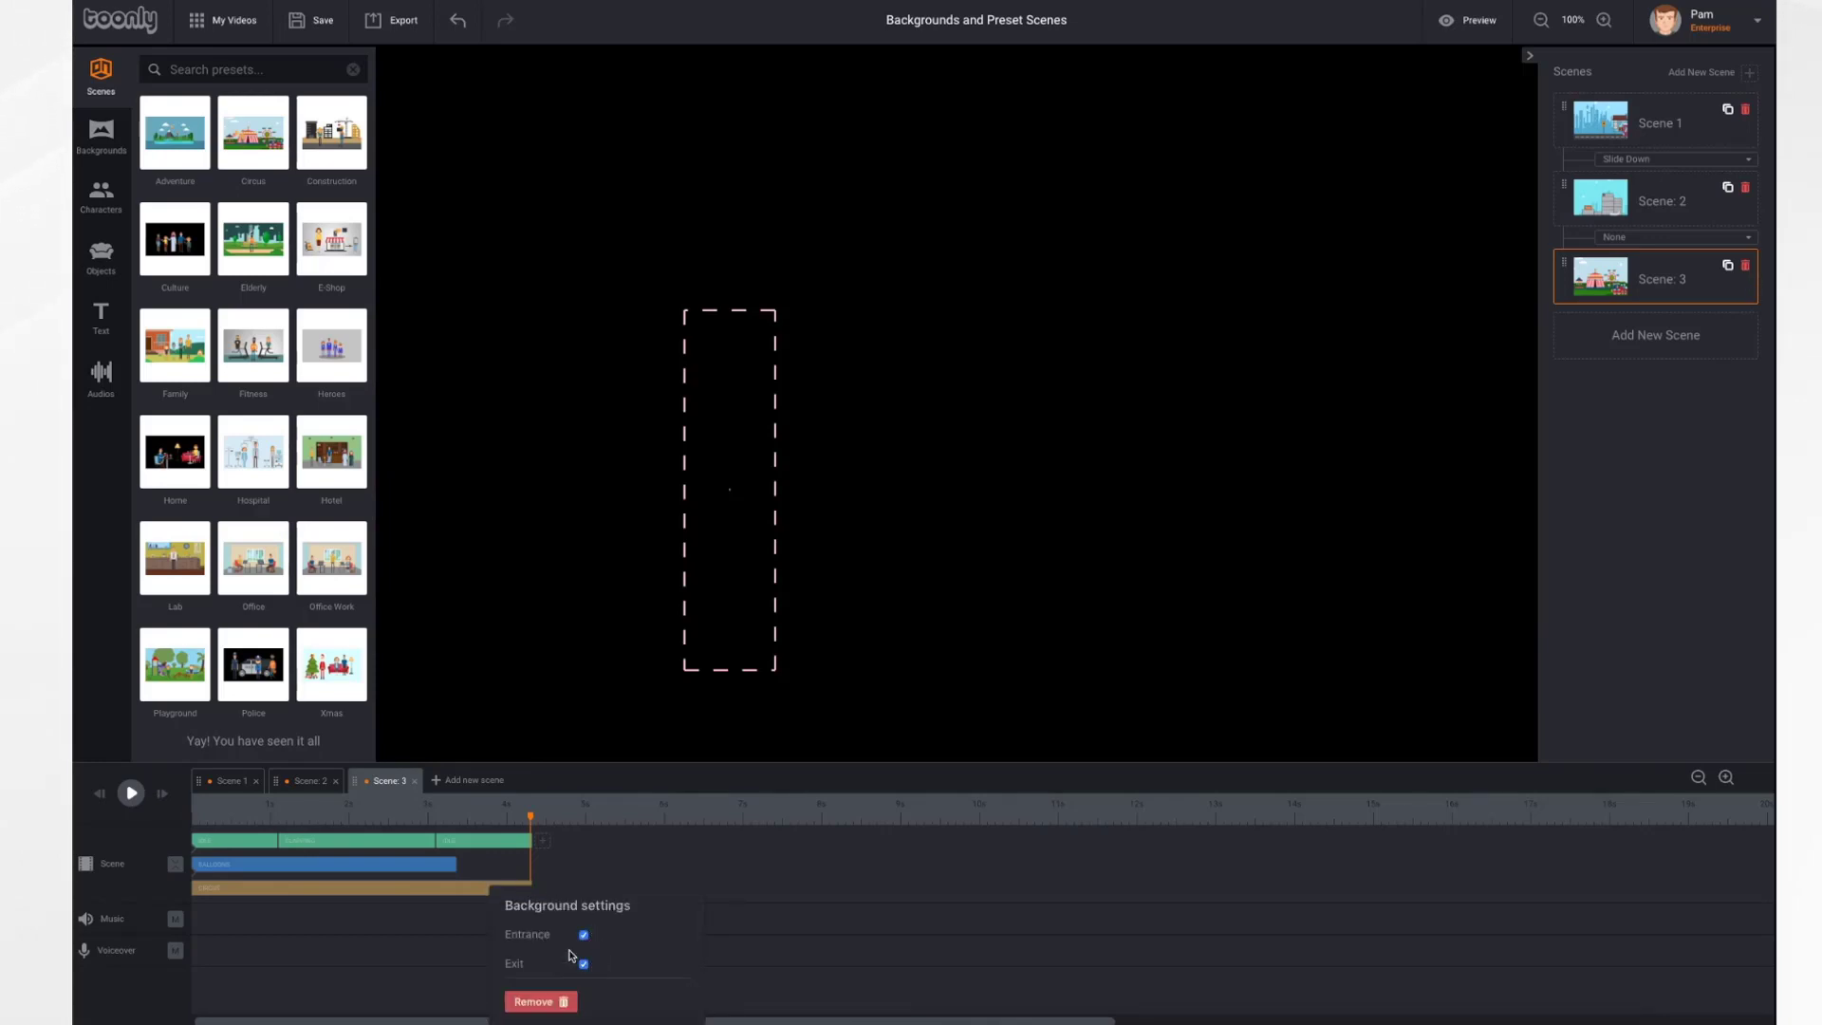
pyautogui.click(473, 896)
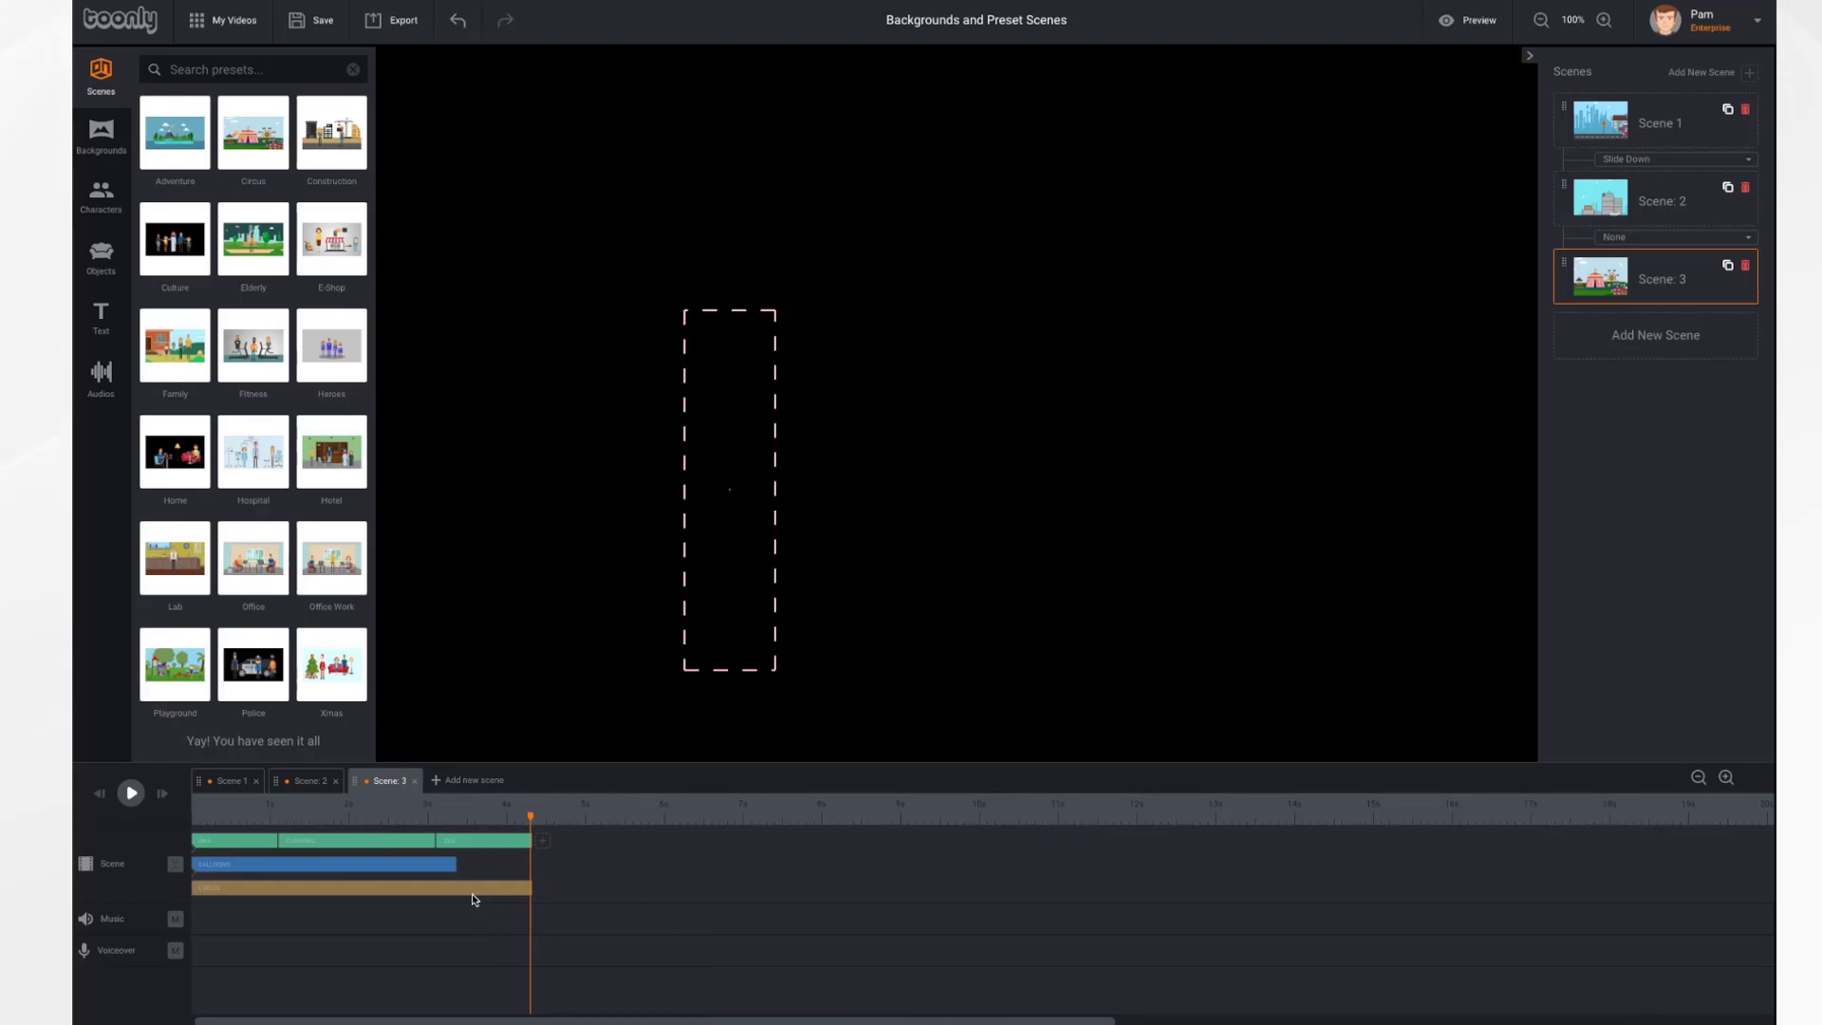
pyautogui.click(100, 255)
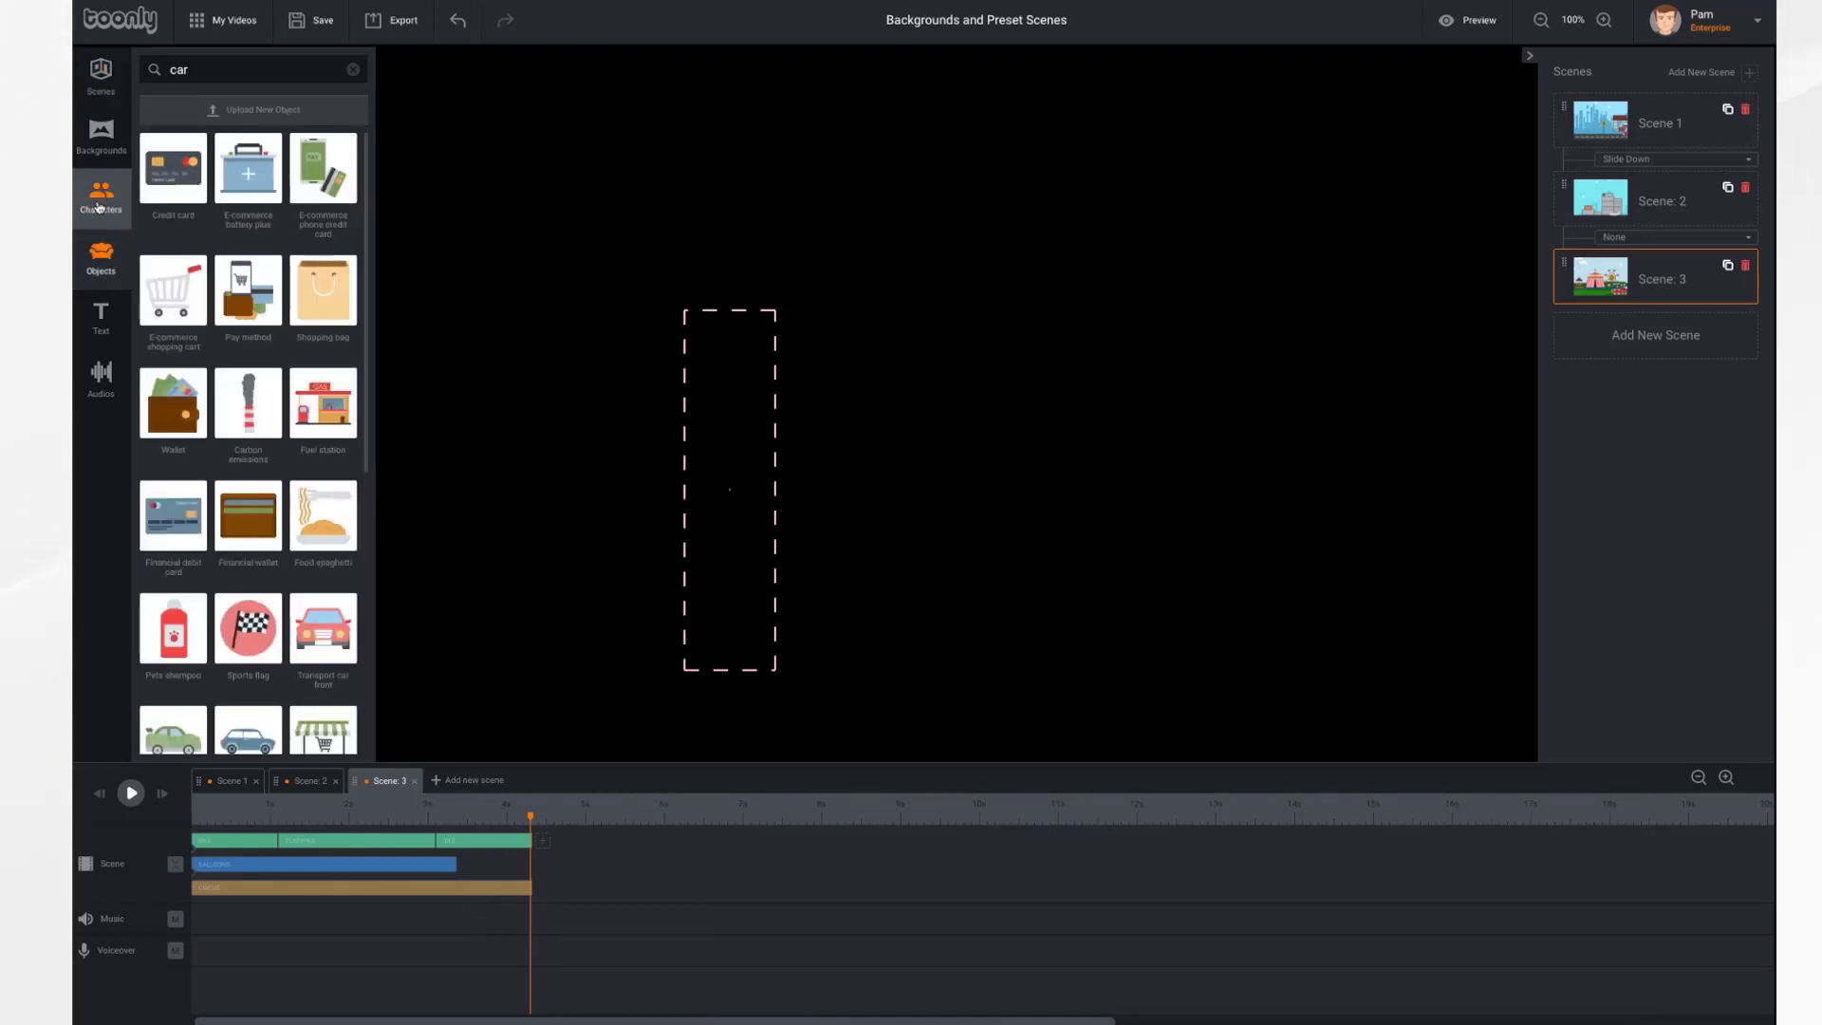
pyautogui.click(98, 207)
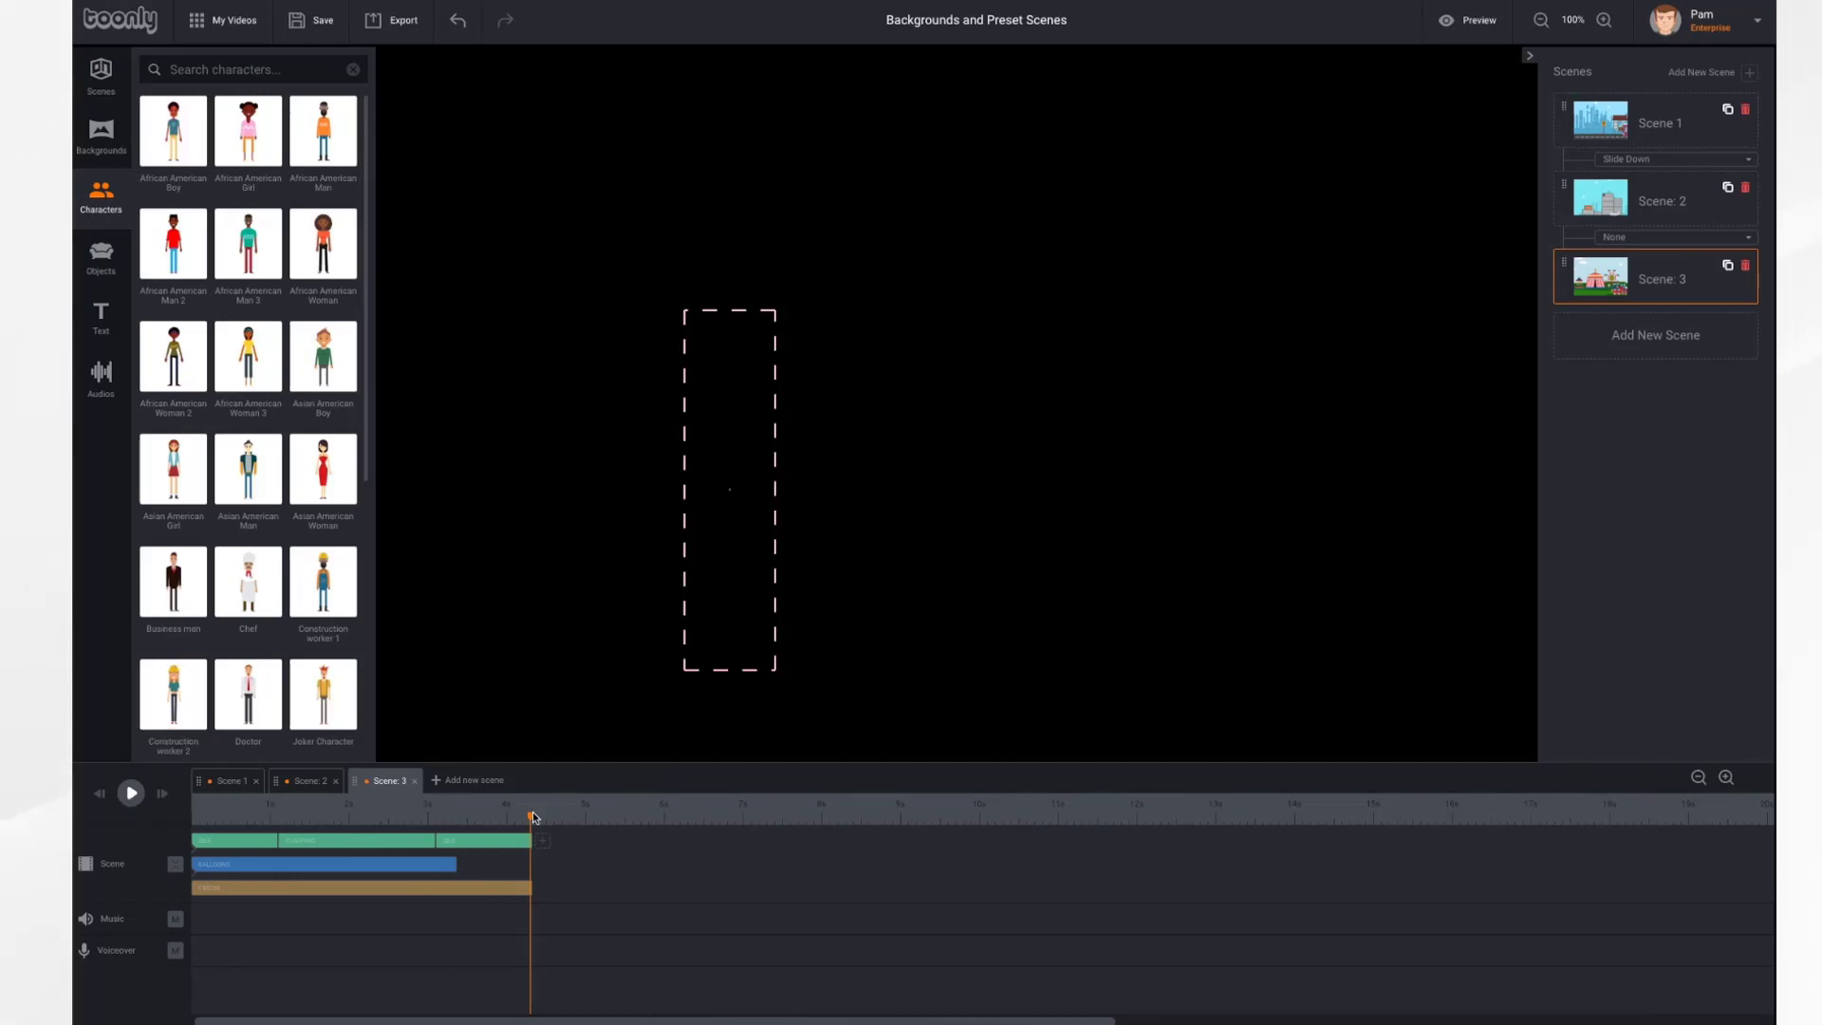
# - At about 2 seconds, move the clown in front of the tent's right half and place the flipped balloons just above him
pyautogui.moveTo(532, 817); pyautogui.dragTo(365, 818)
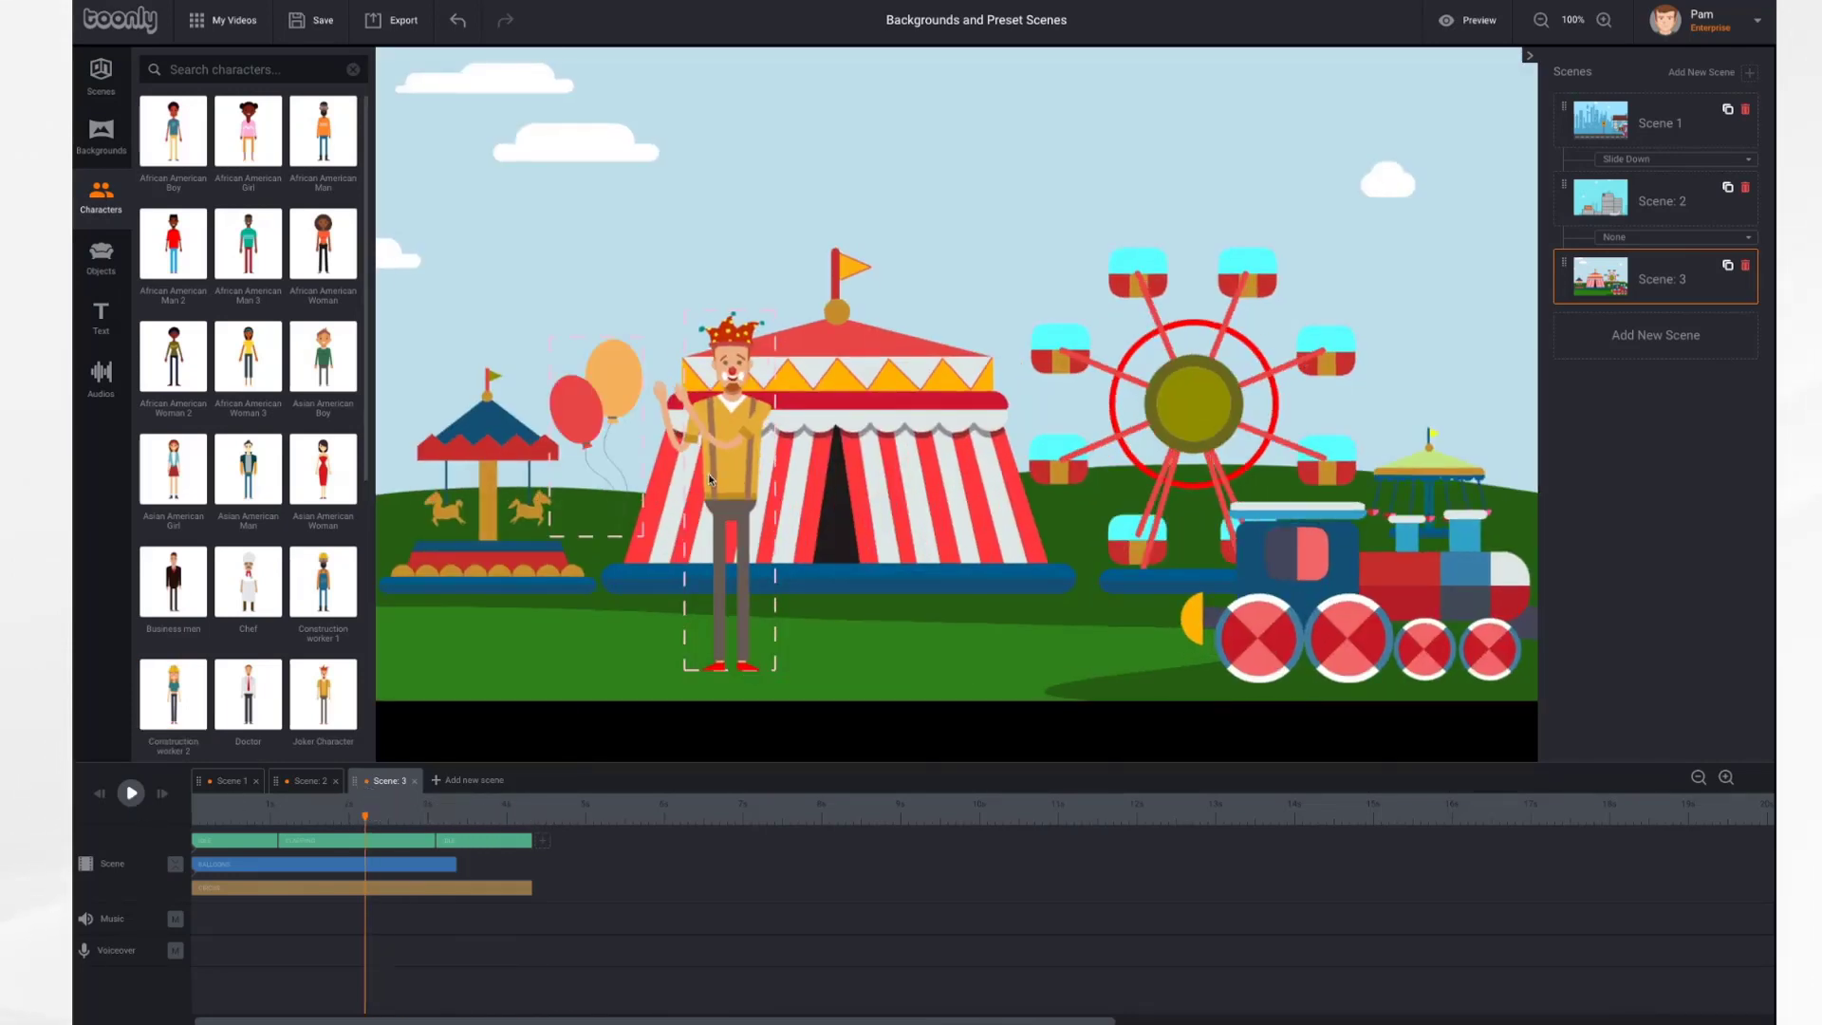
pyautogui.moveTo(731, 432); pyautogui.dragTo(940, 427)
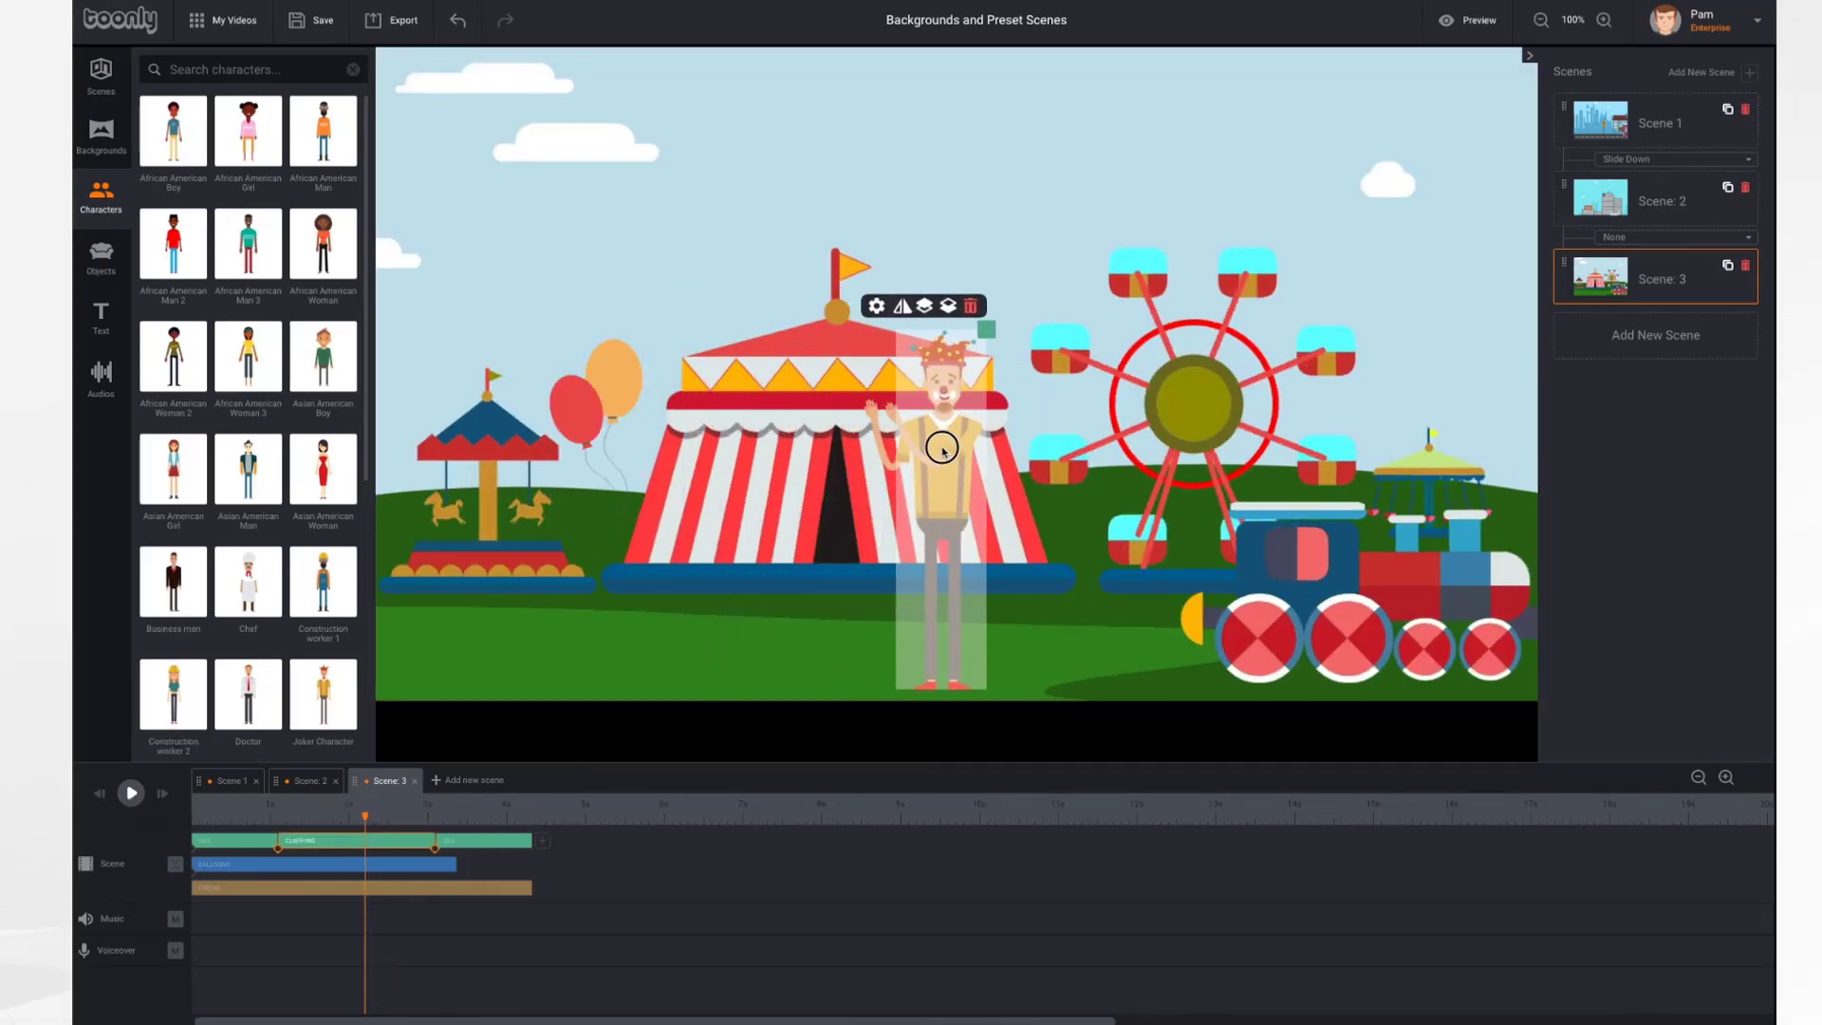
pyautogui.moveTo(647, 399); pyautogui.dragTo(850, 310)
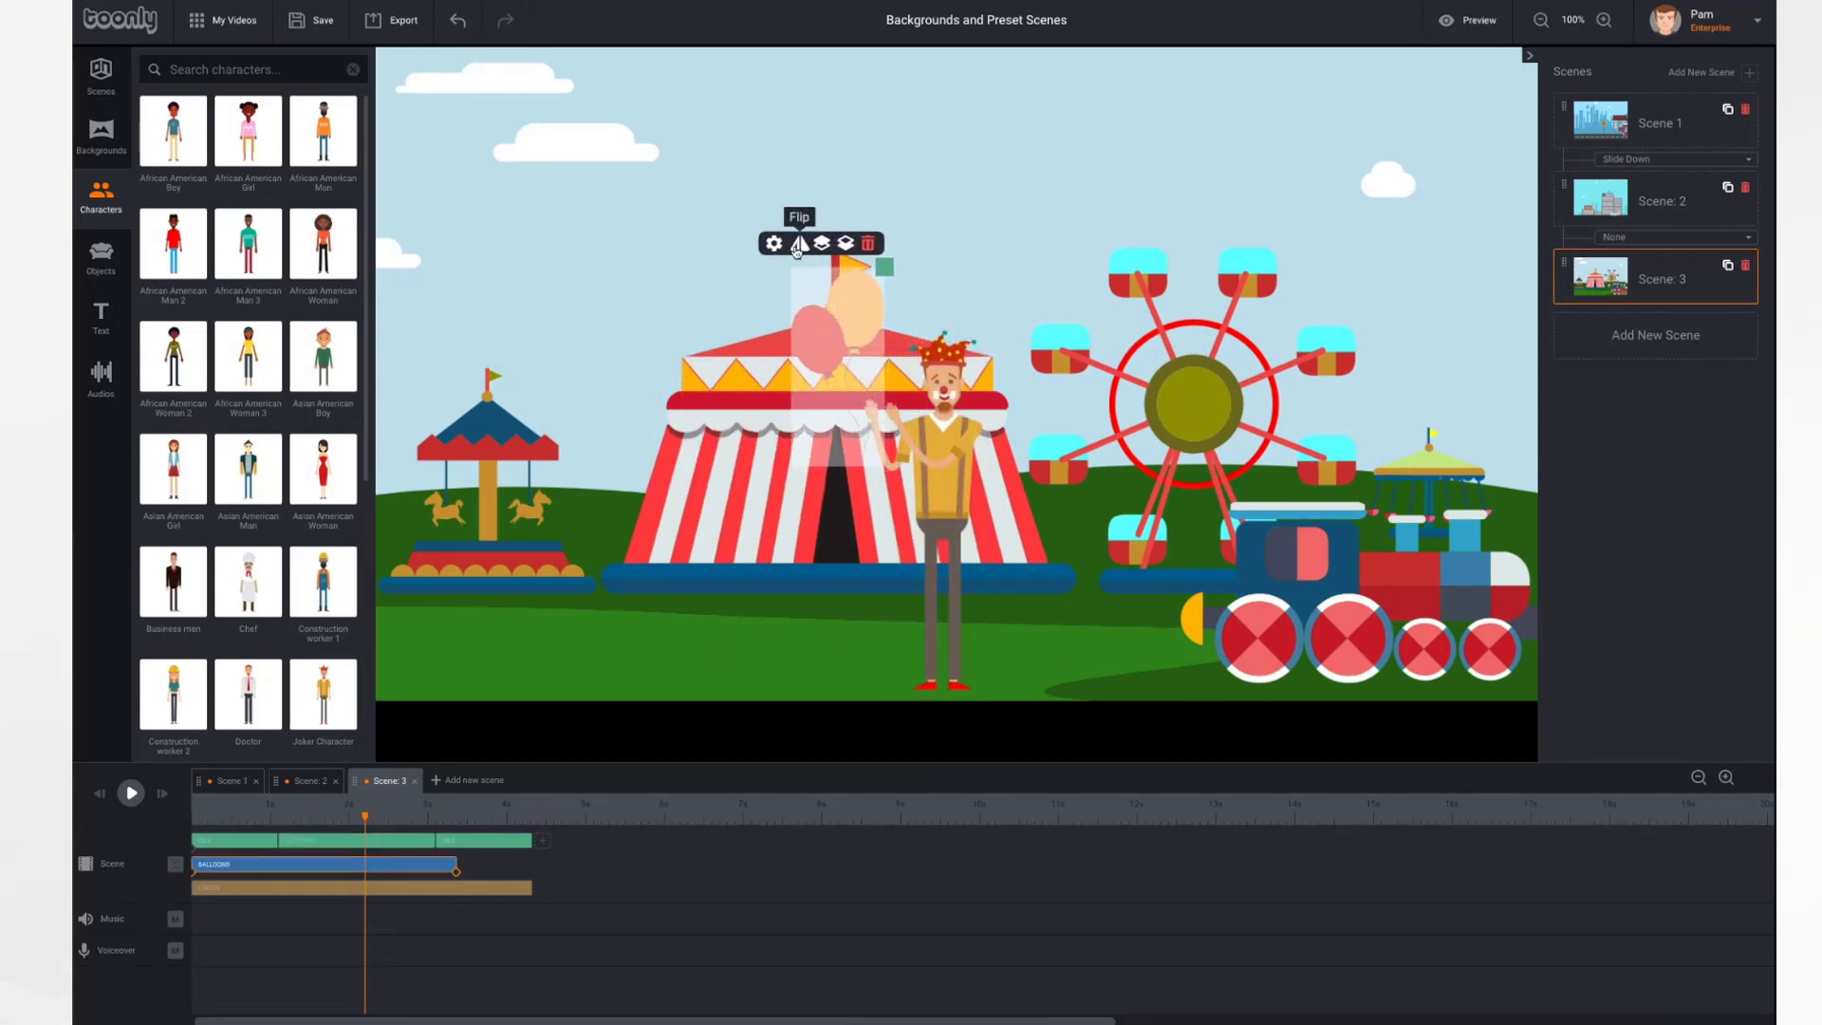
pyautogui.click(797, 245)
pyautogui.moveTo(844, 321); pyautogui.dragTo(1023, 272)
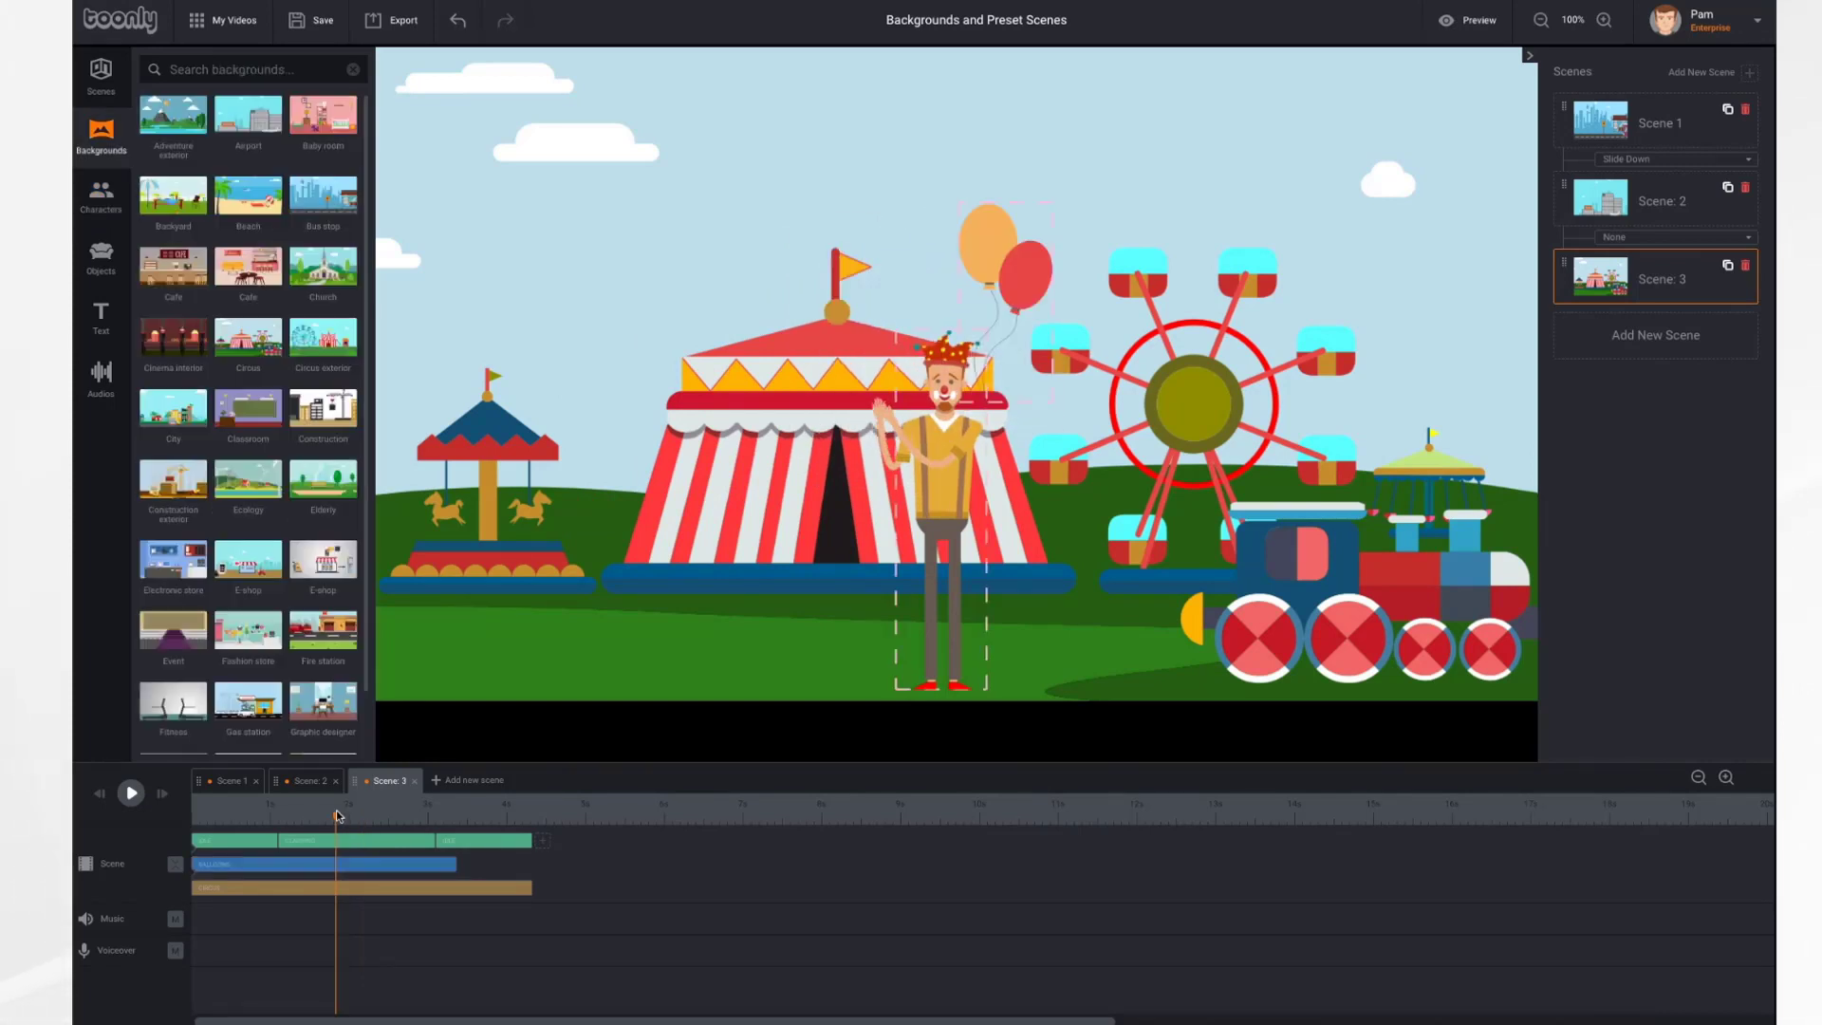
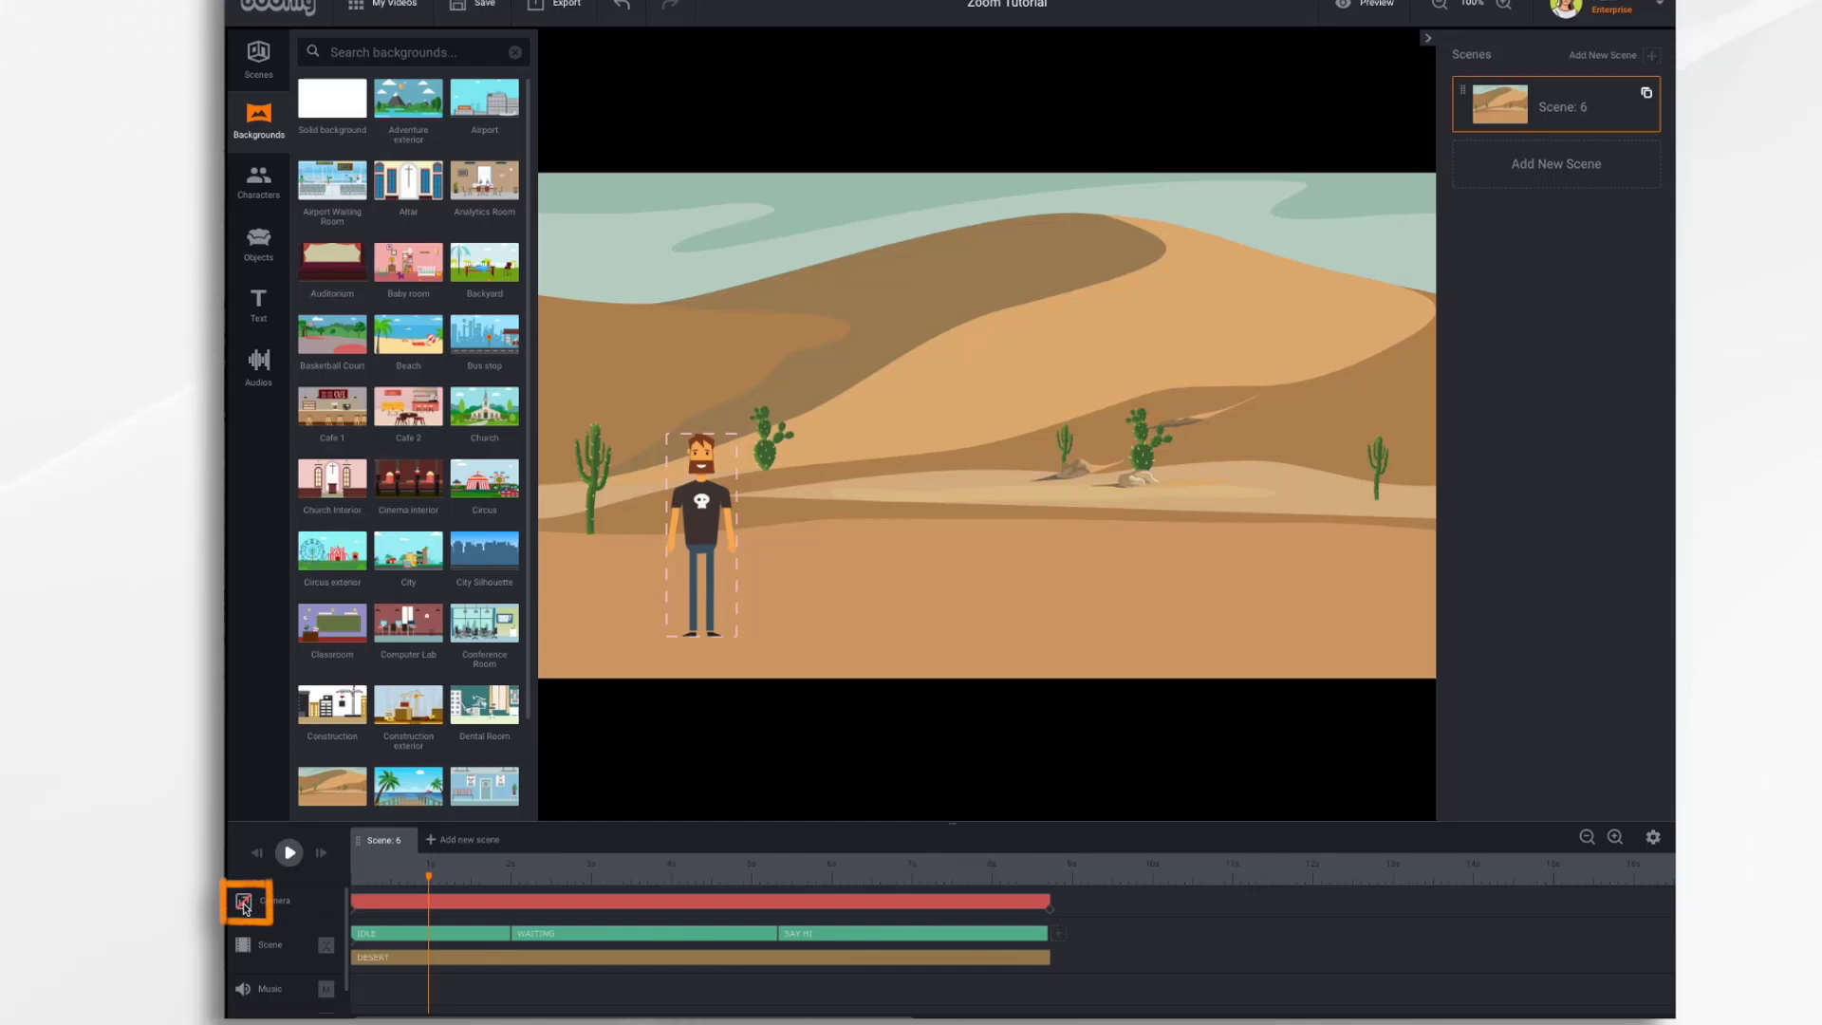
# - Toggle the desert scene's camera view repeatedly, leaving it switched on
pyautogui.click(244, 903)
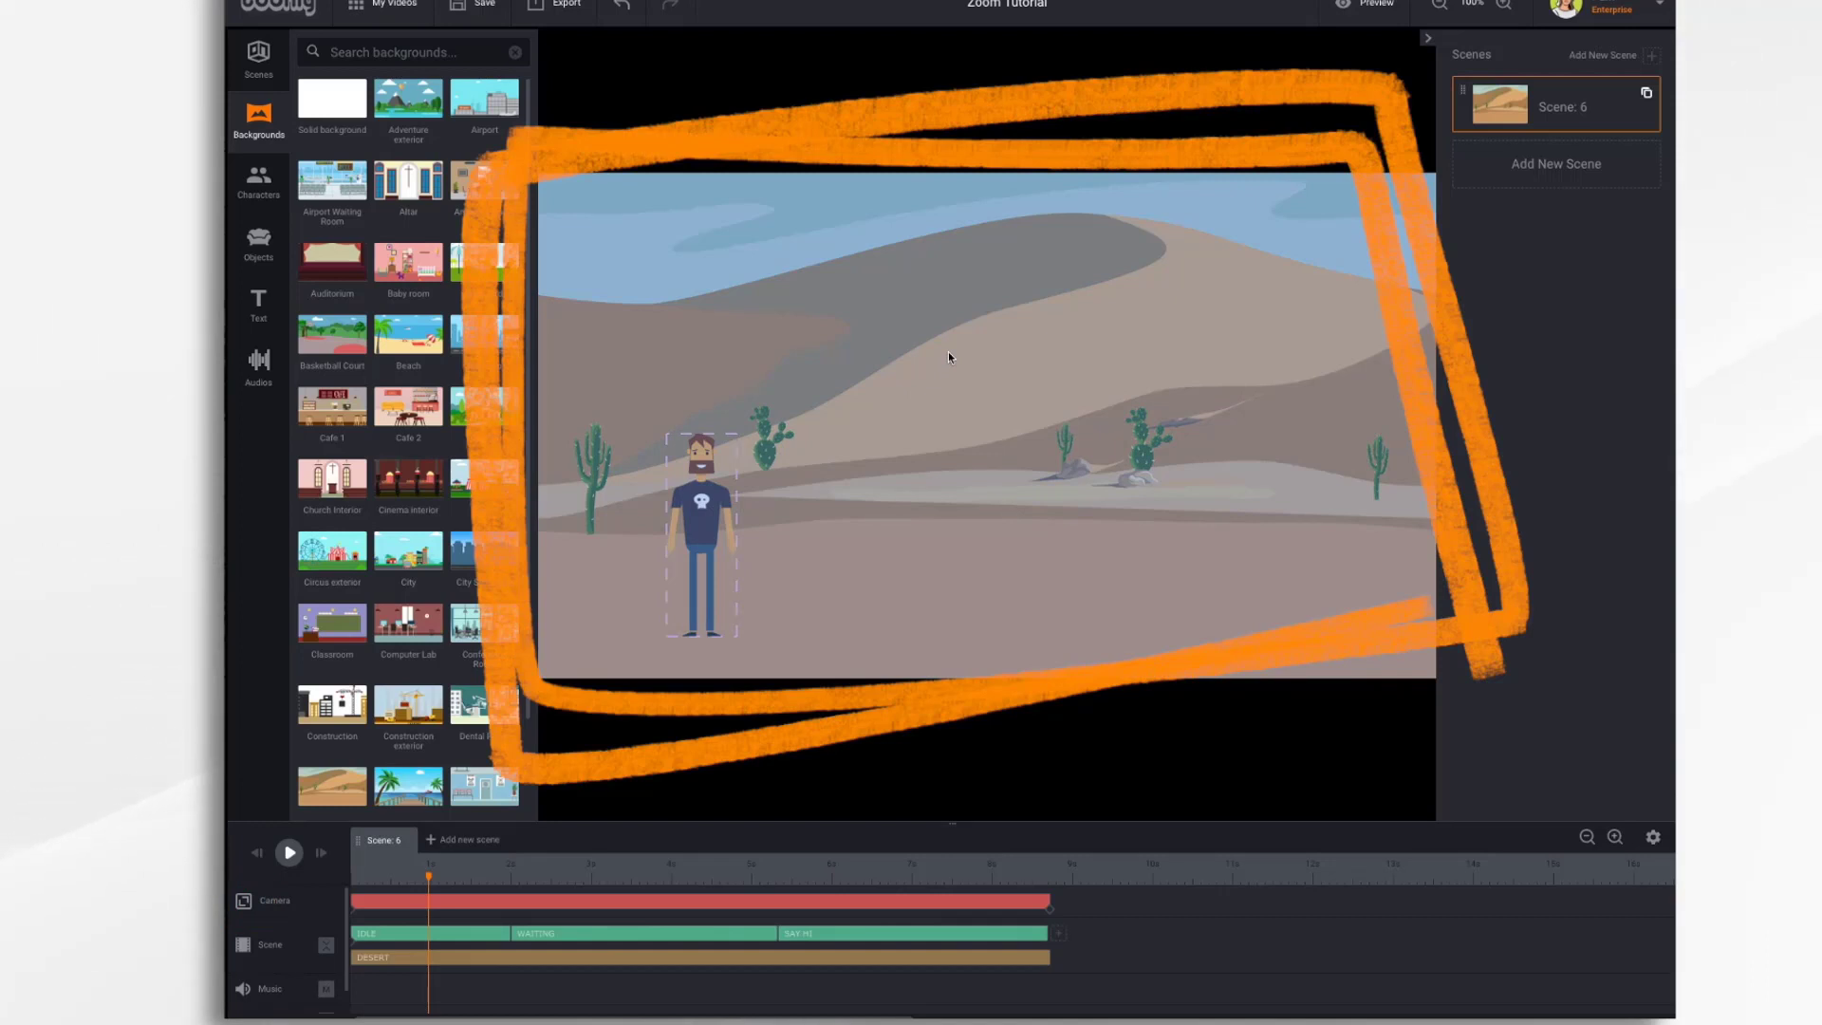
pyautogui.click(244, 903)
pyautogui.click(244, 904)
pyautogui.click(244, 904)
pyautogui.click(244, 904)
pyautogui.click(244, 904)
pyautogui.click(244, 903)
pyautogui.click(244, 904)
pyautogui.click(244, 904)
pyautogui.click(244, 904)
pyautogui.click(244, 904)
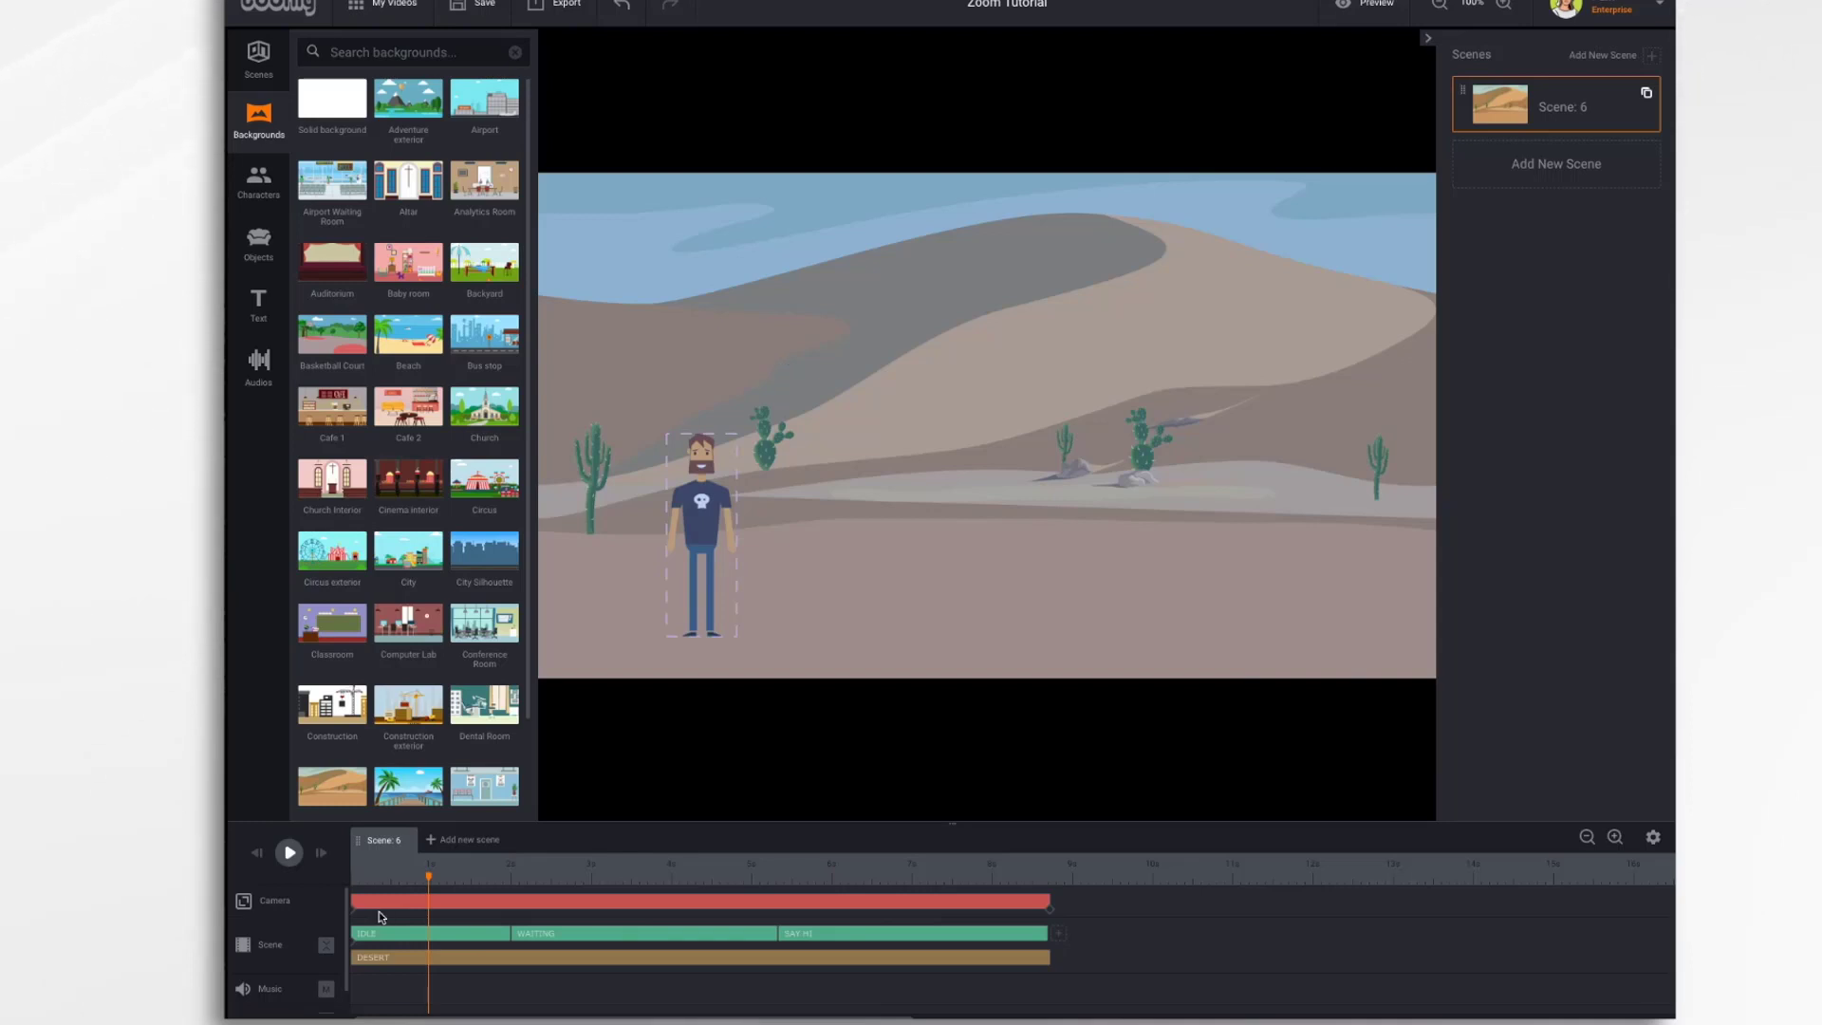
# - Shrink the desert scene's starting camera frame to about half width around the bearded man, and select the ending frame at full-scene size
pyautogui.click(353, 910)
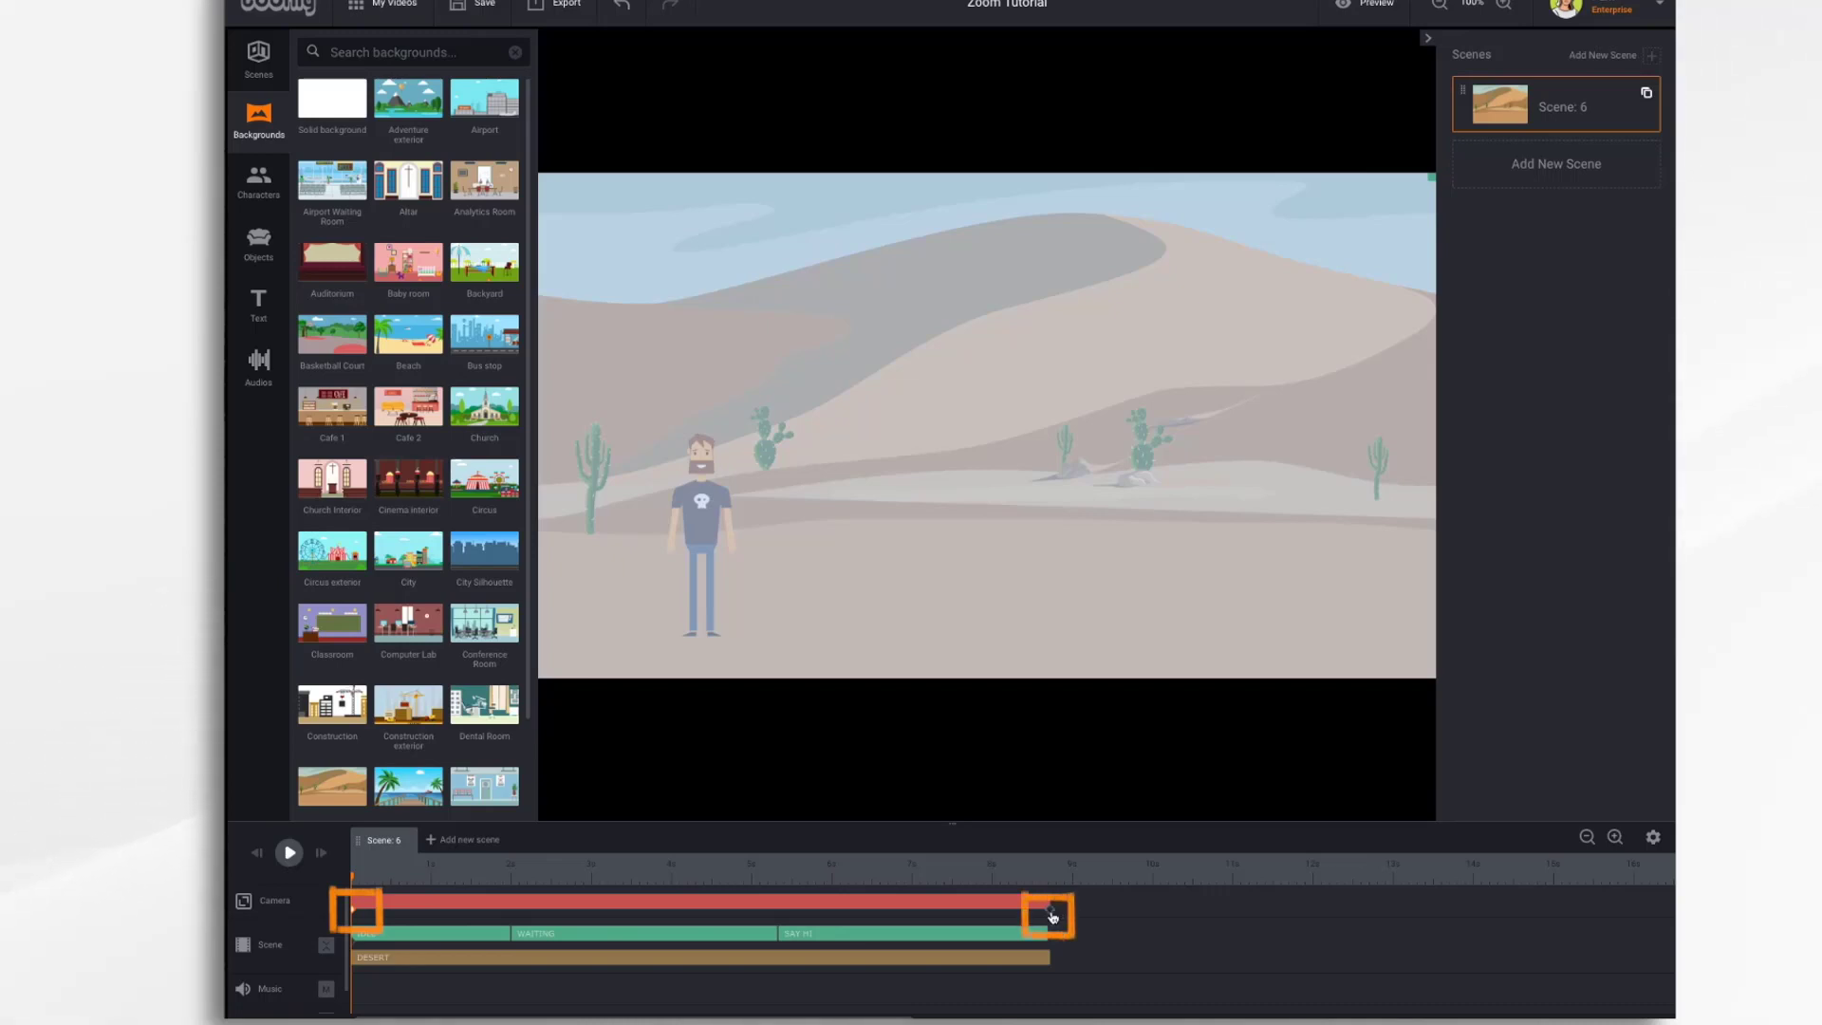
pyautogui.click(696, 904)
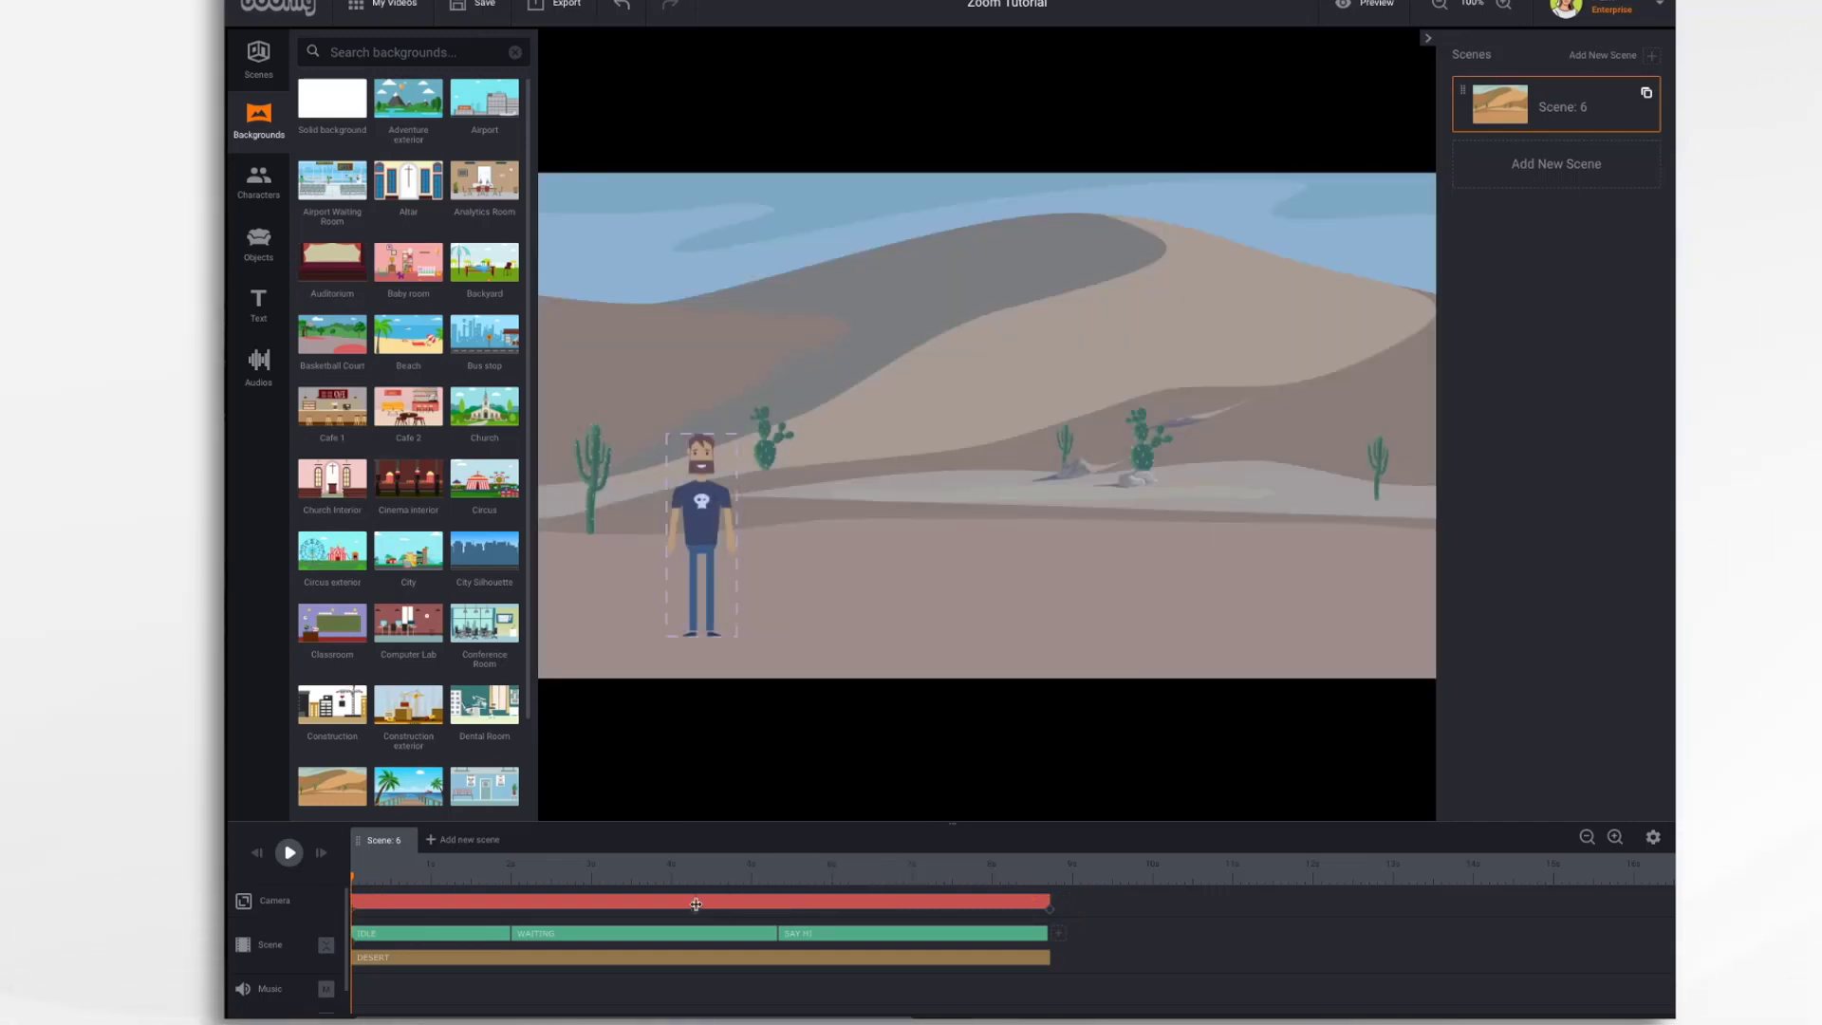
pyautogui.click(352, 911)
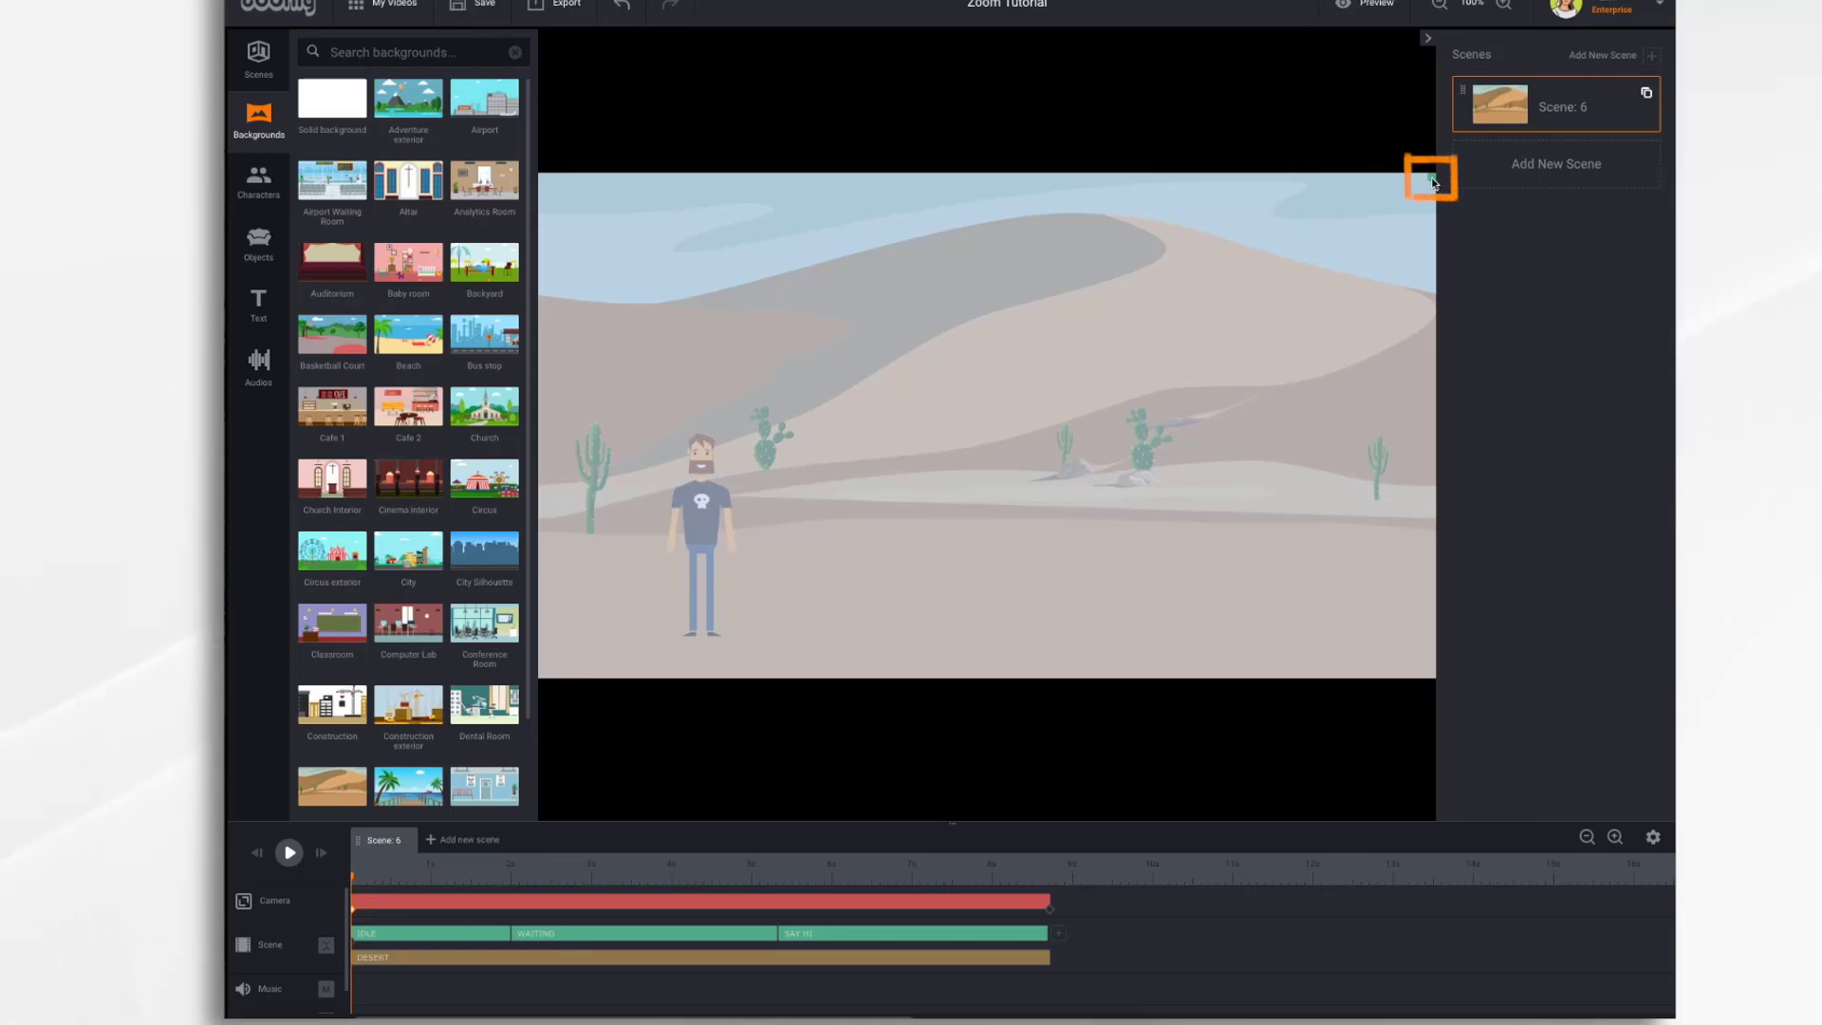
pyautogui.moveTo(1433, 182)
pyautogui.mouseDown()
pyautogui.moveTo(1285, 285)
pyautogui.moveTo(1408, 224)
pyautogui.moveTo(1156, 392)
pyautogui.moveTo(1239, 349)
pyautogui.moveTo(1432, 171)
pyautogui.moveTo(1049, 395)
pyautogui.mouseUp()
pyautogui.moveTo(967, 466); pyautogui.dragTo(939, 468)
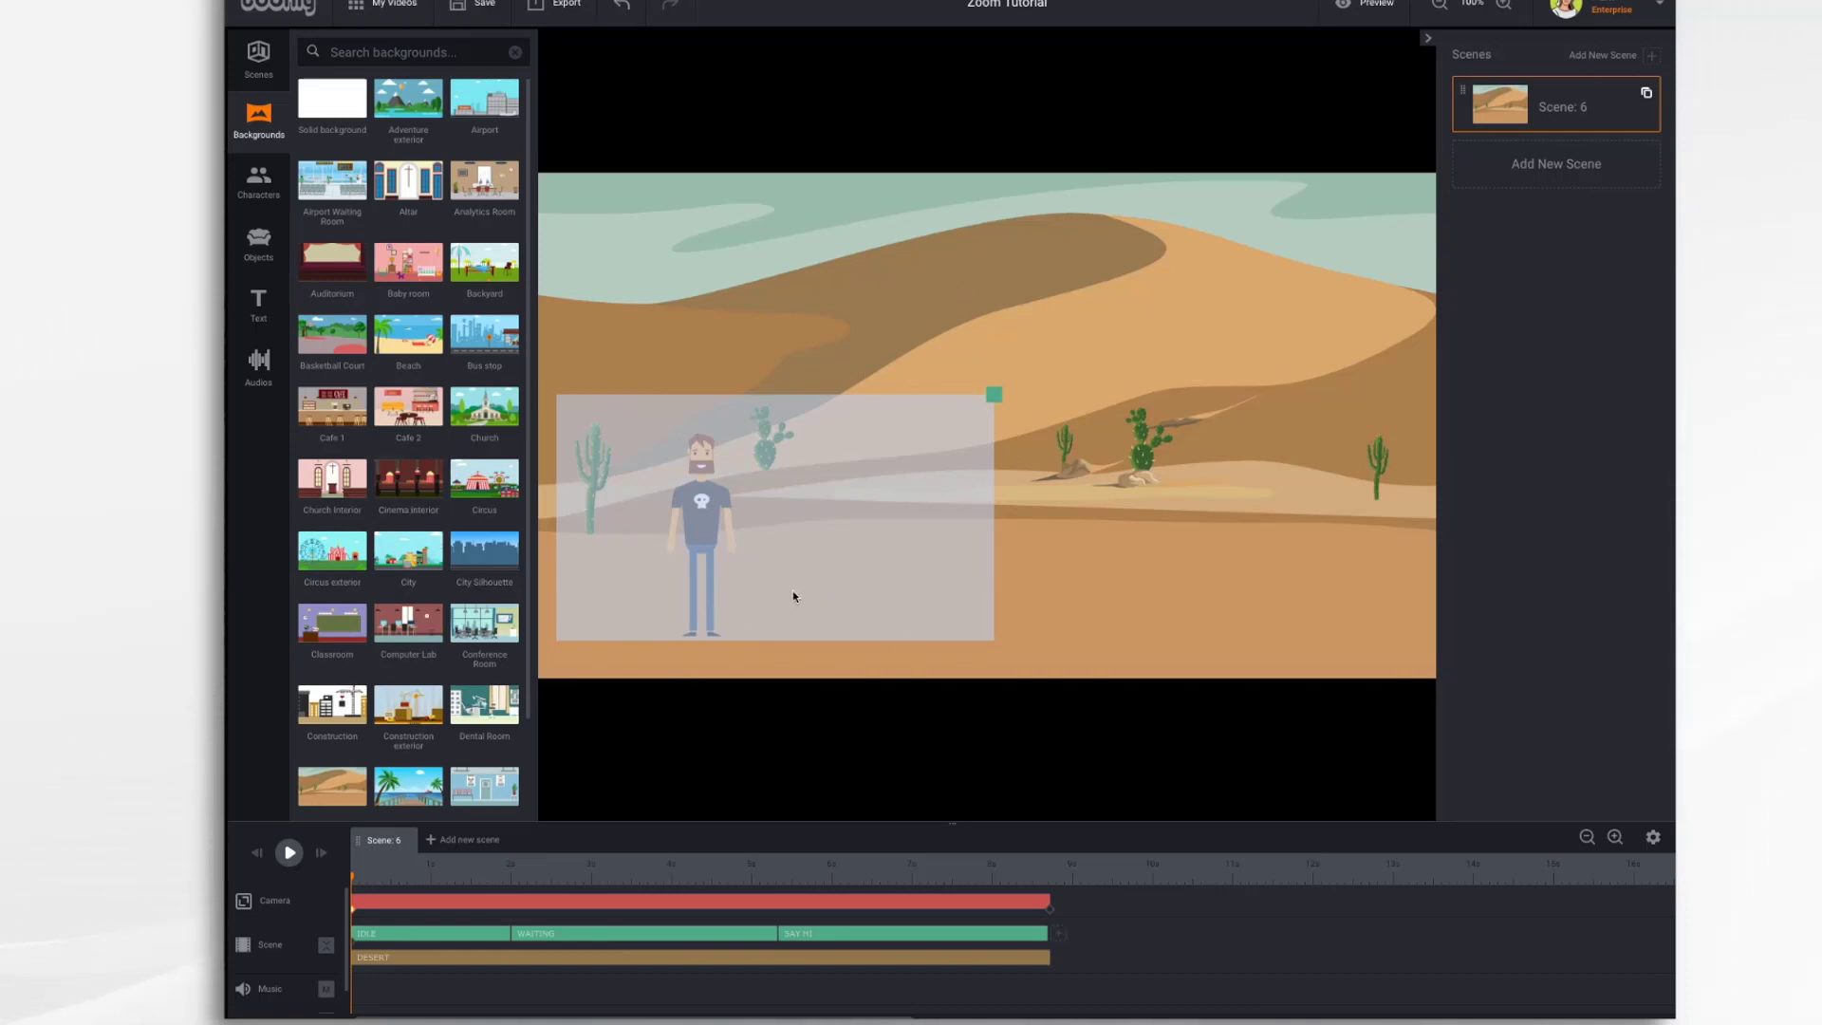
pyautogui.click(1051, 914)
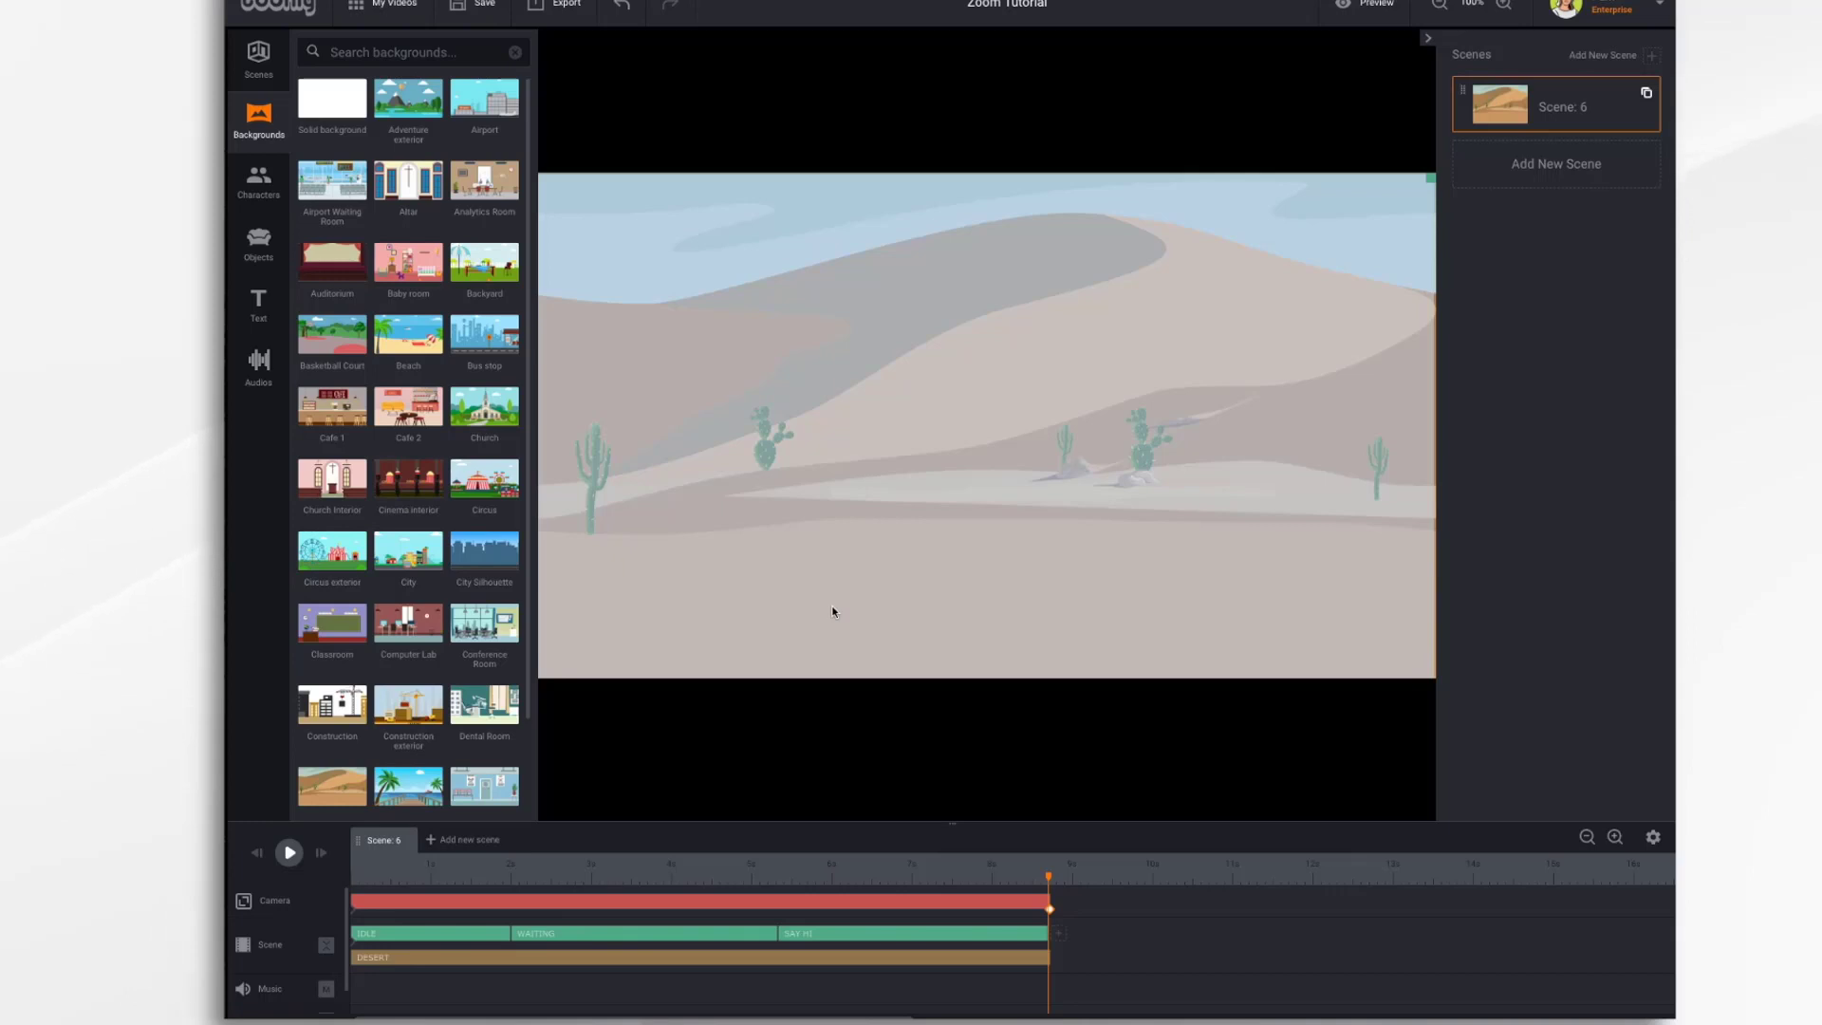
# - Play the desert scene's camera zoom from the start and preview the video
pyautogui.click(255, 858)
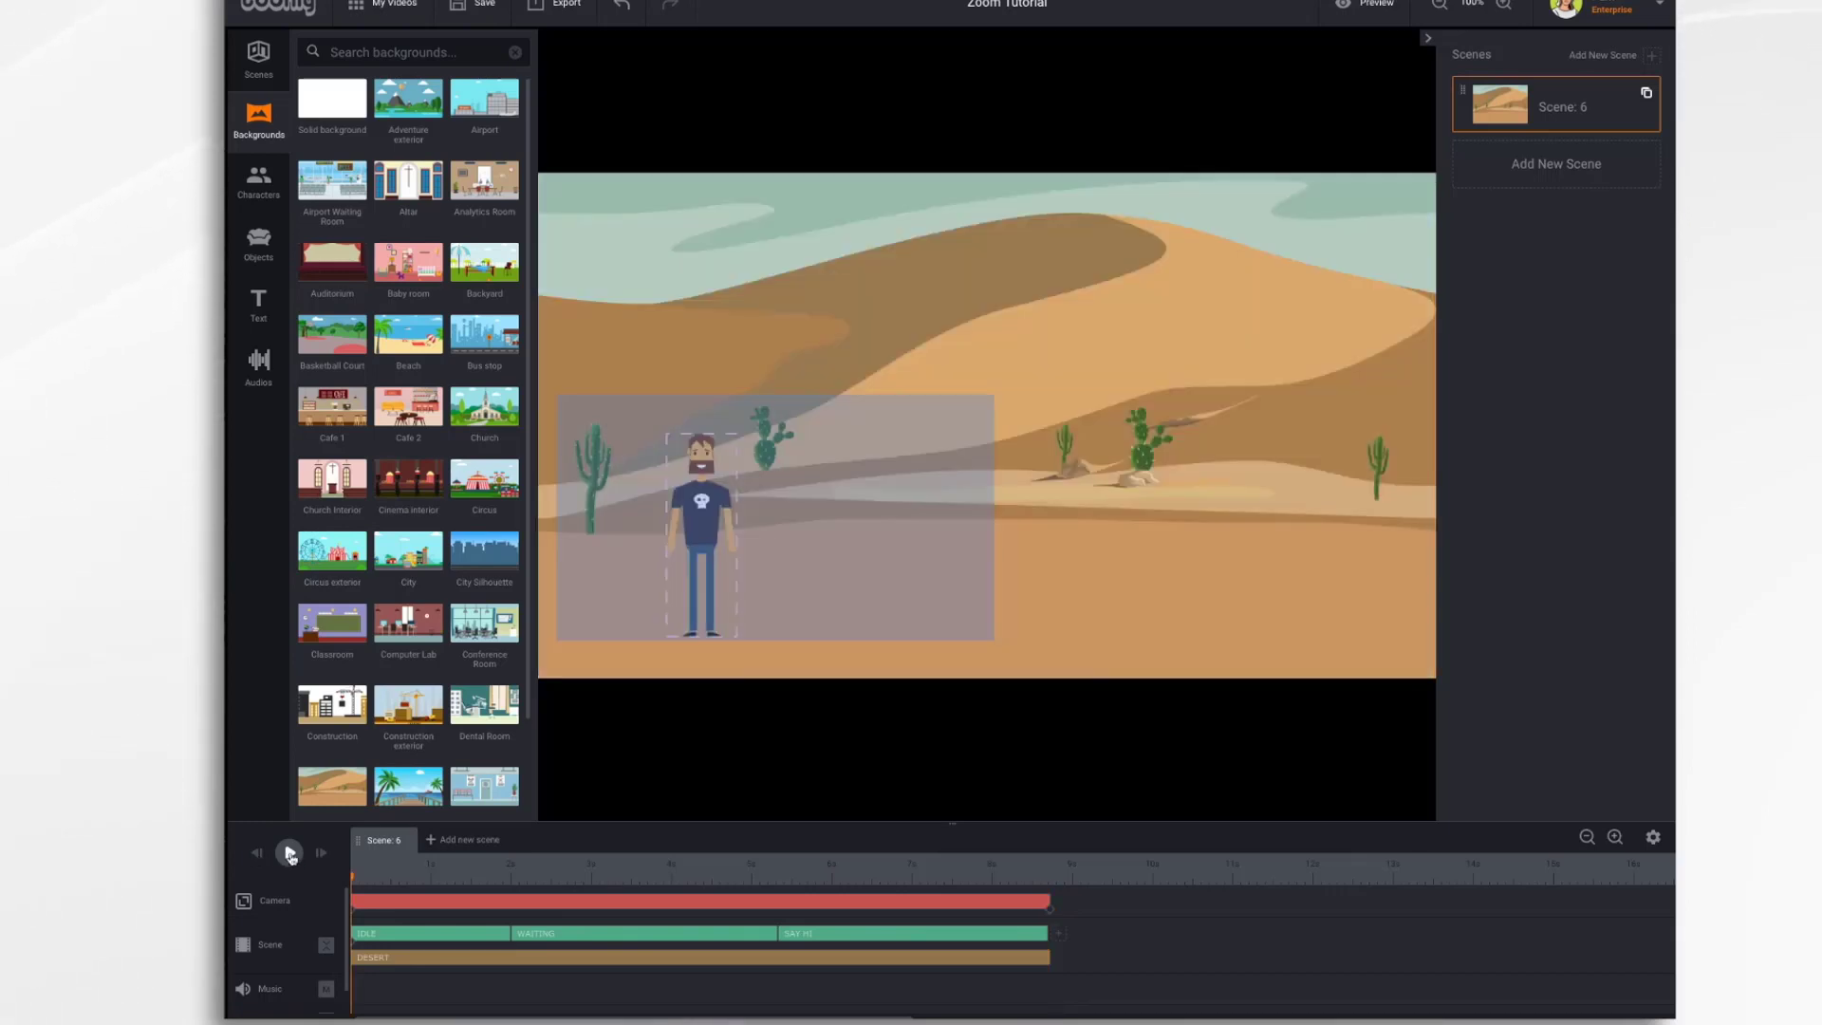
pyautogui.click(289, 853)
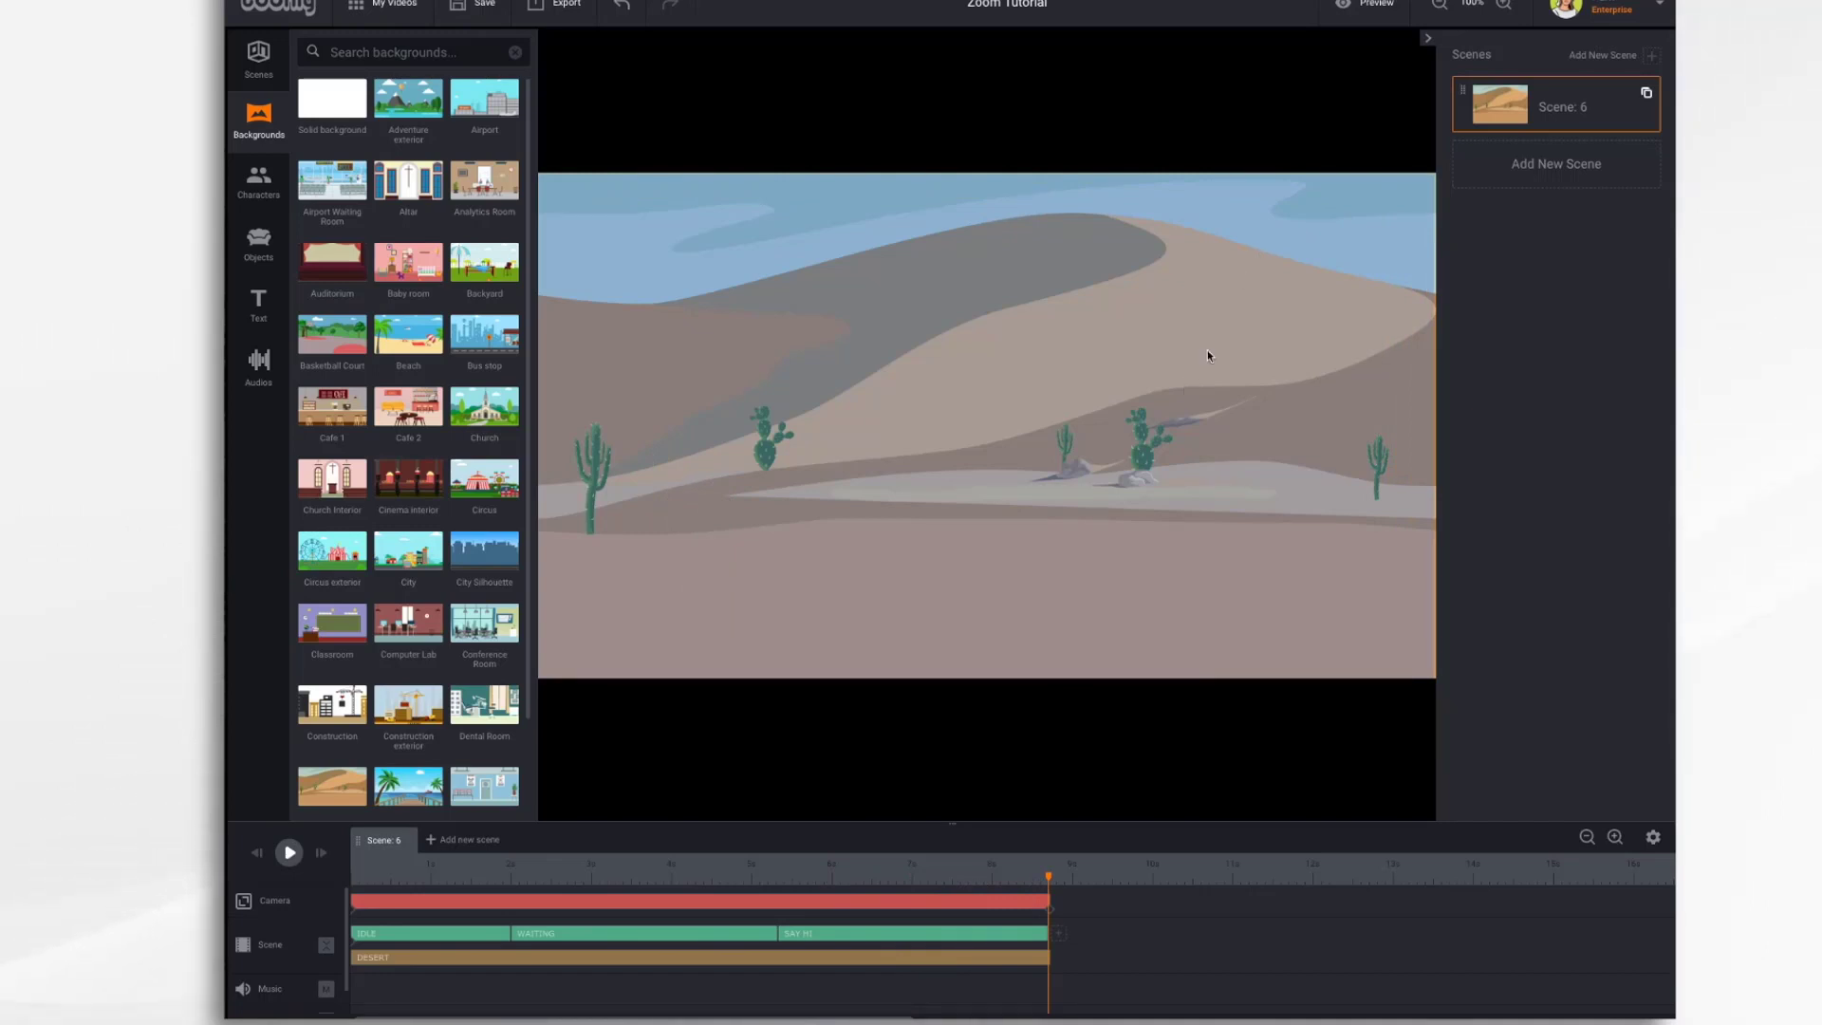
pyautogui.click(1369, 14)
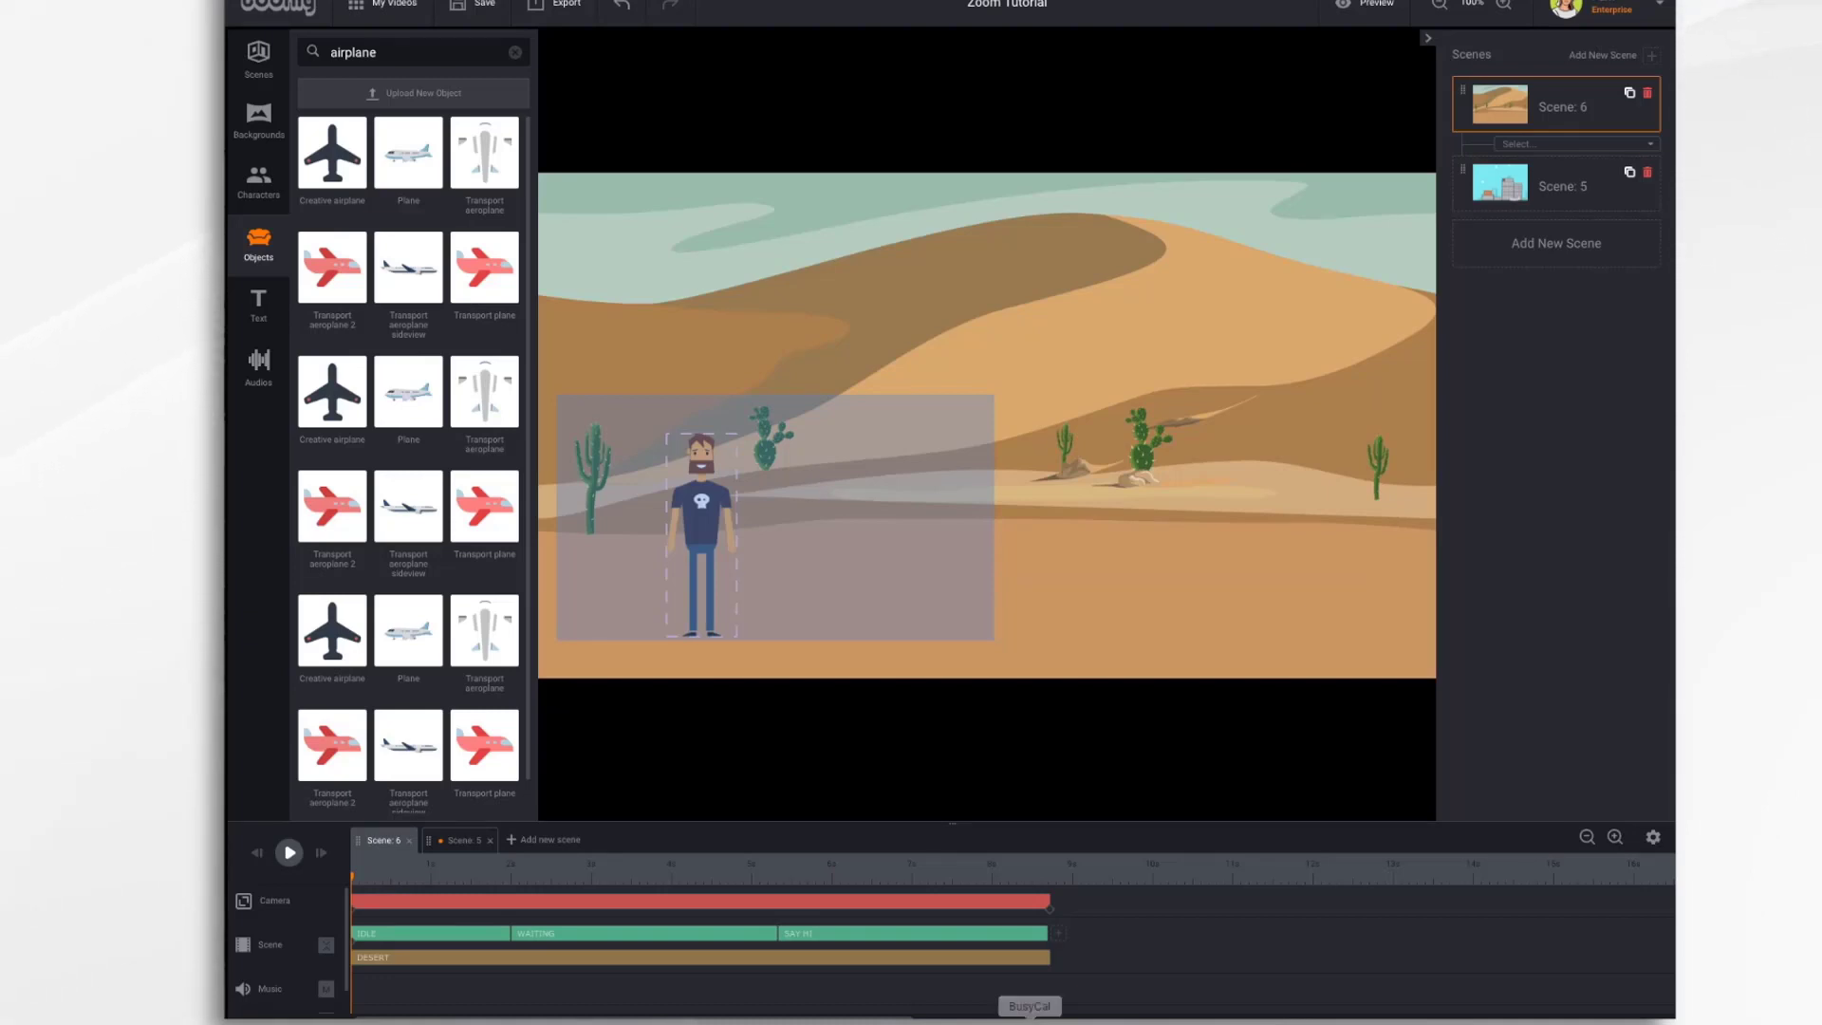
# - In Scene 5, fit the starting camera frame around the Airport sign at about half the scene's width, and select the full-scene ending frame
pyautogui.click(459, 841)
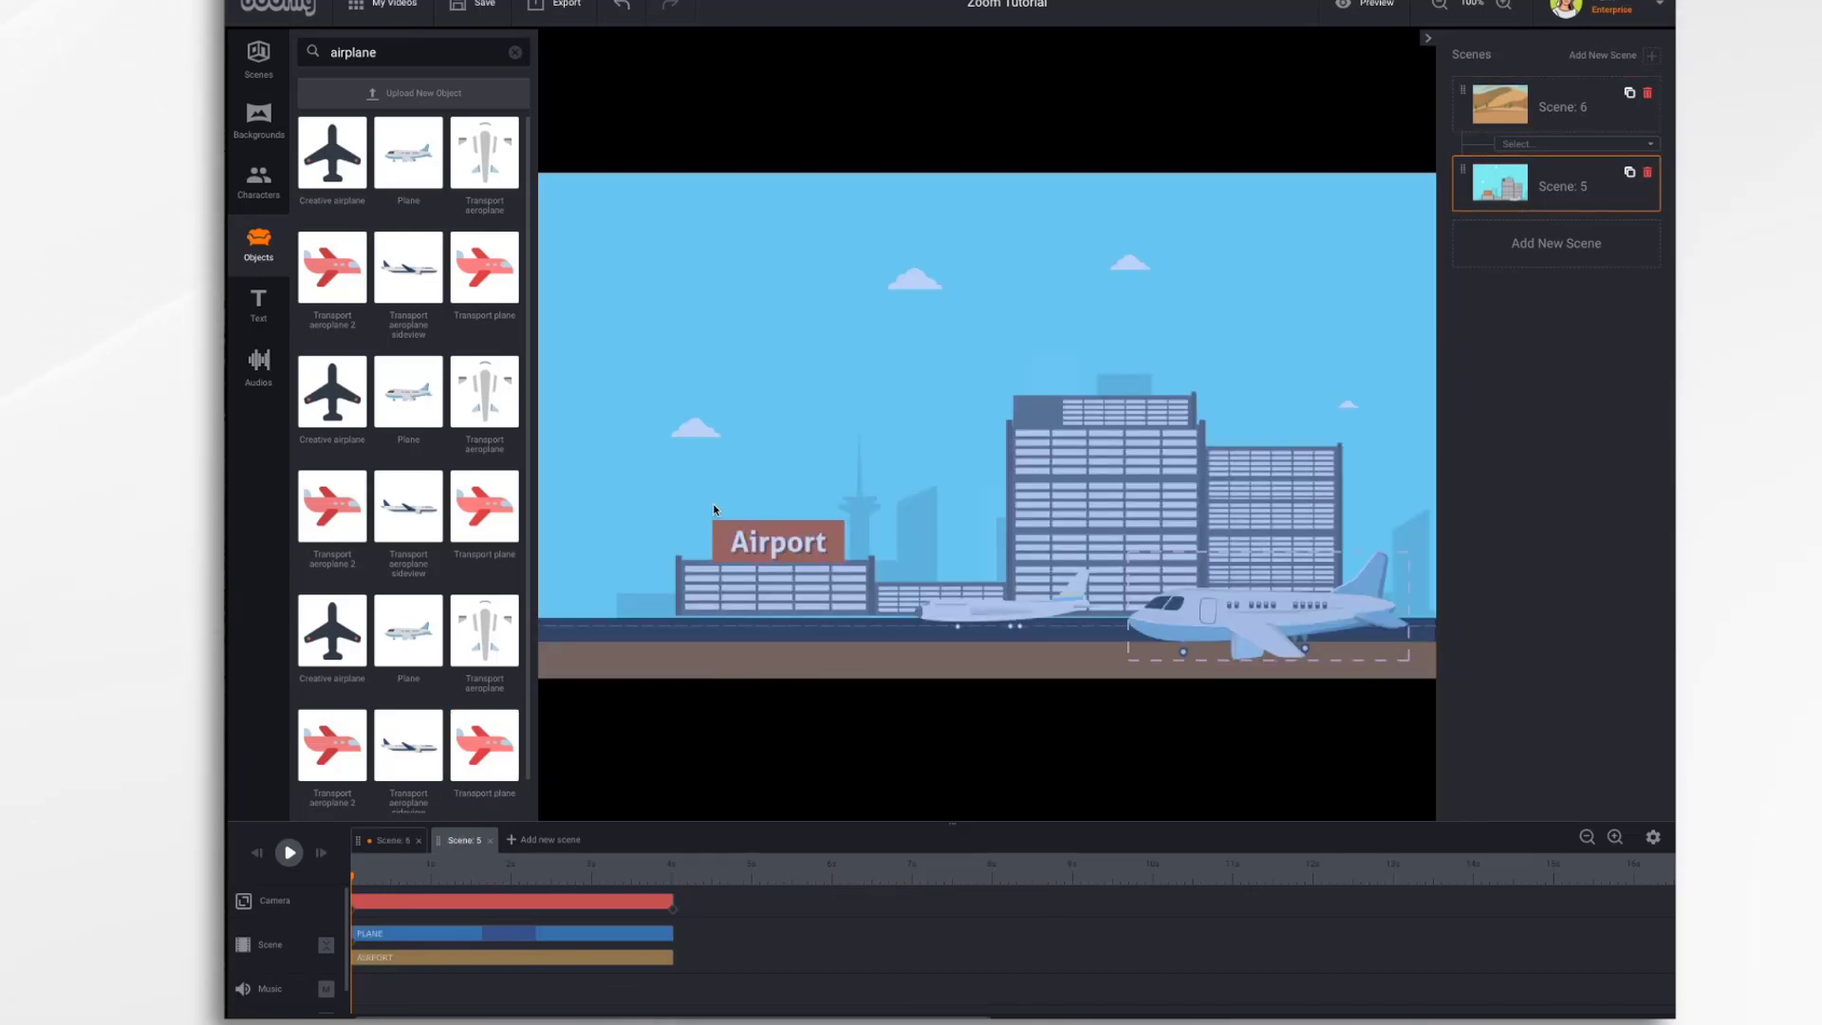
pyautogui.click(354, 909)
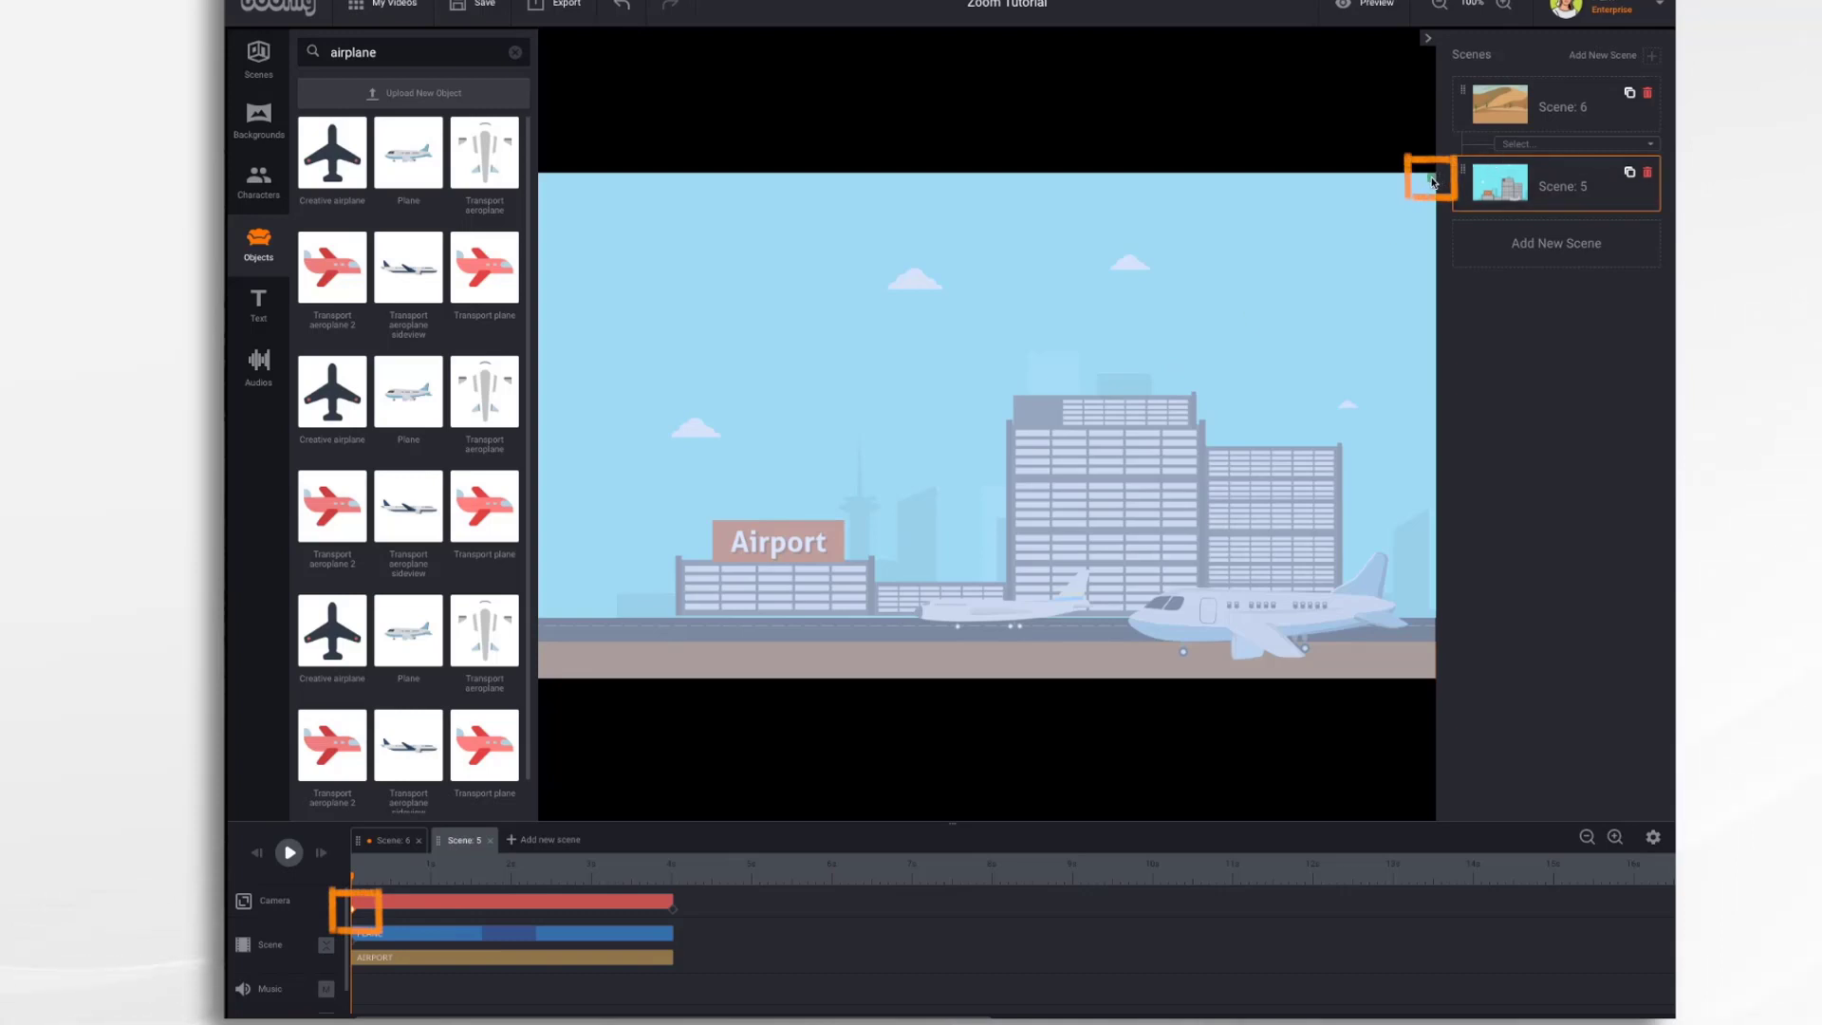
pyautogui.moveTo(1434, 180); pyautogui.dragTo(1139, 345)
pyautogui.moveTo(1023, 429); pyautogui.dragTo(929, 523)
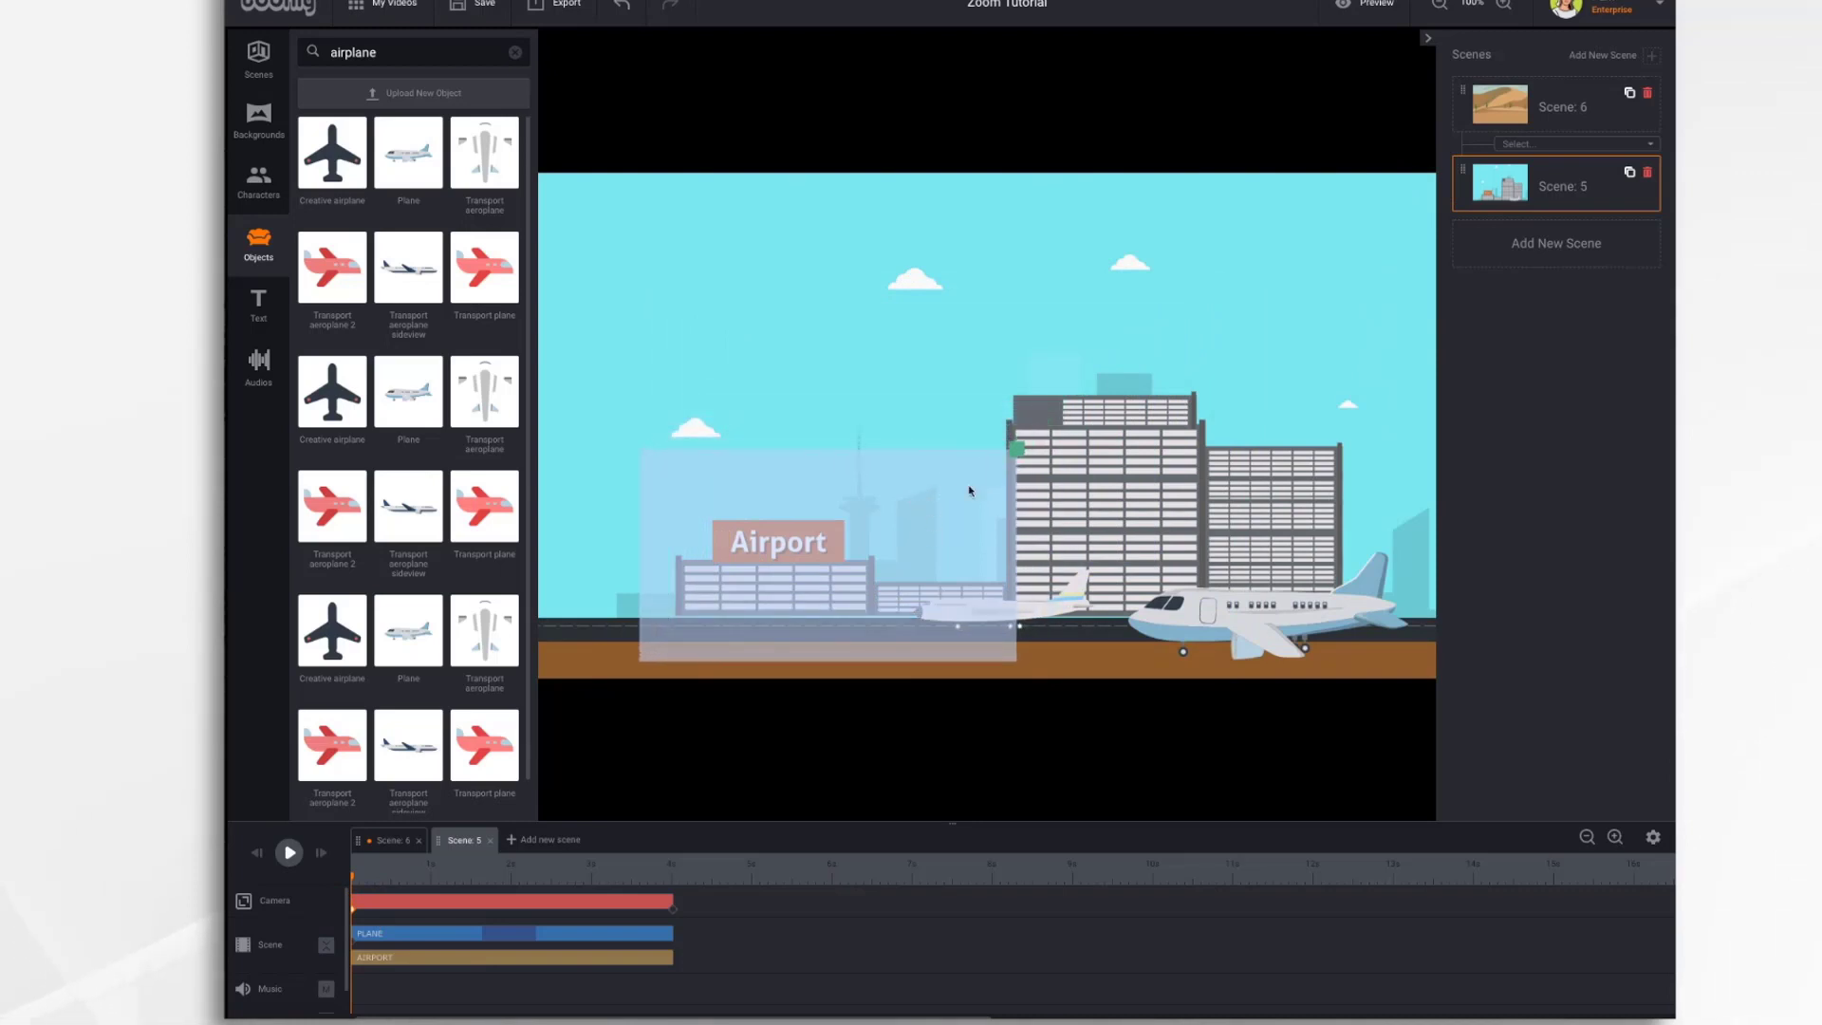
pyautogui.moveTo(1017, 449); pyautogui.dragTo(997, 453)
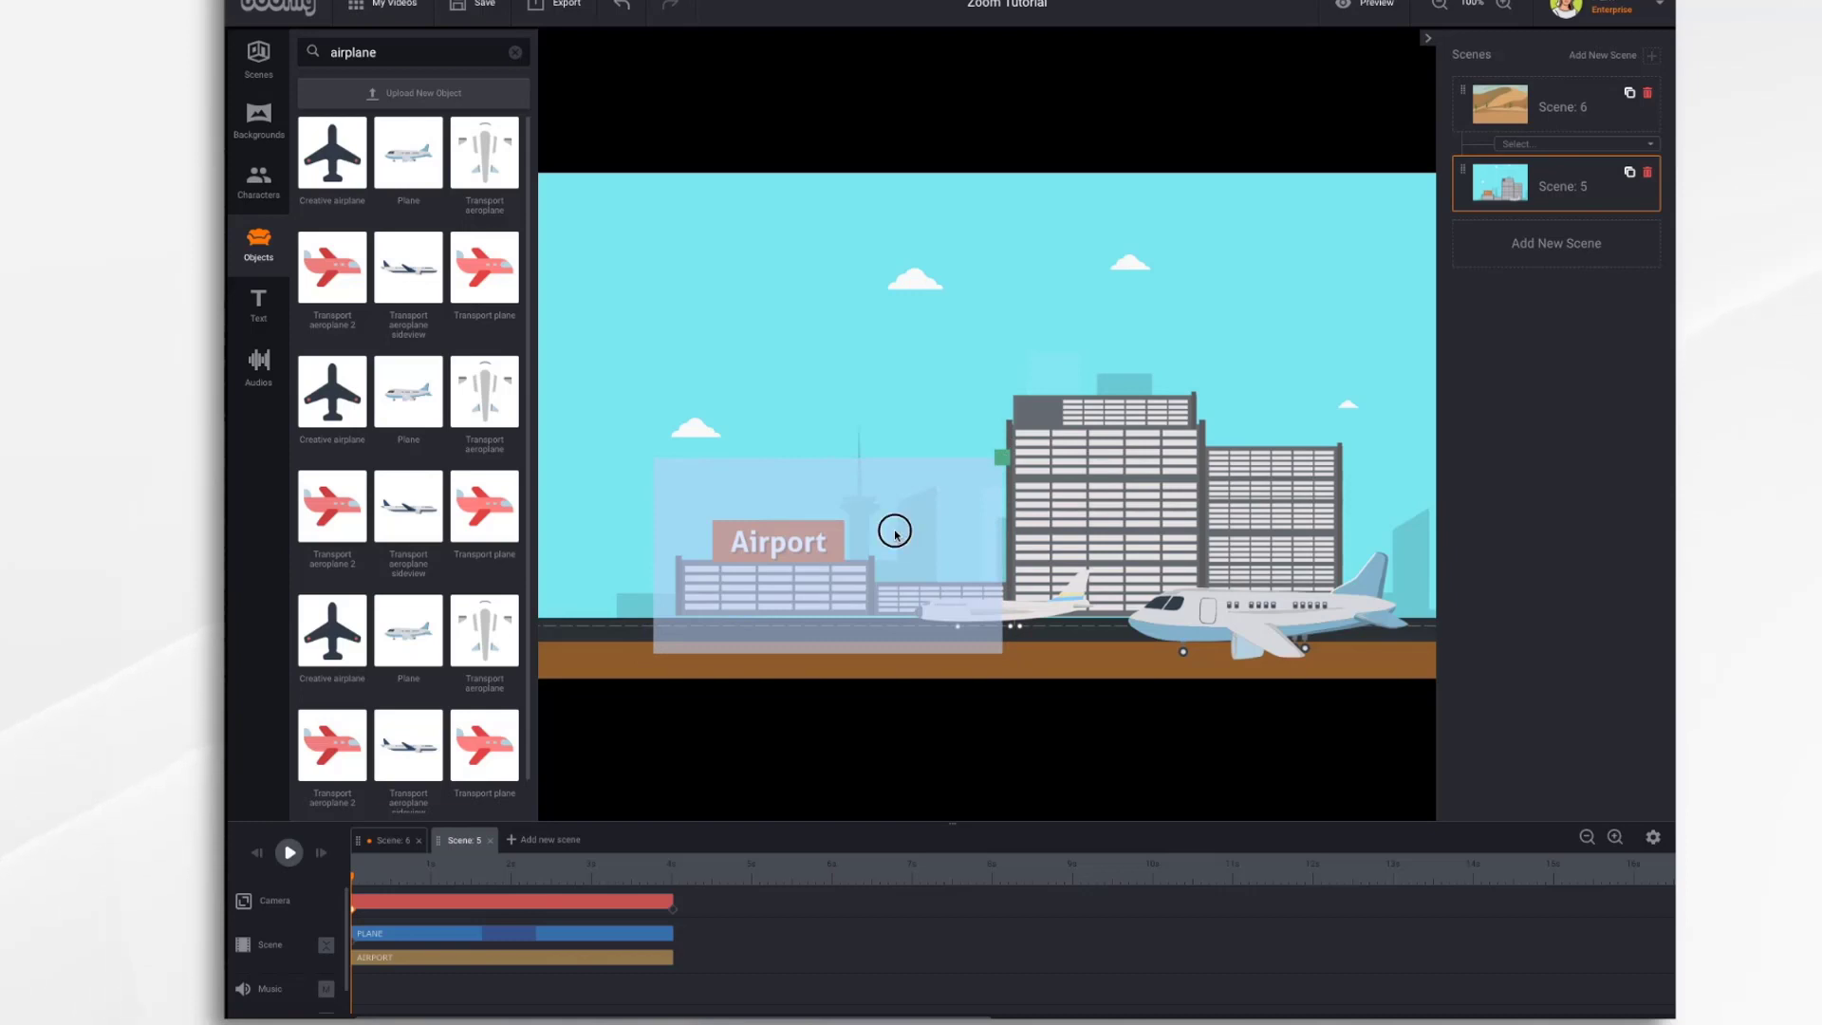
pyautogui.moveTo(901, 534); pyautogui.dragTo(875, 512)
pyautogui.moveTo(979, 444); pyautogui.dragTo(1018, 419)
pyautogui.moveTo(934, 464); pyautogui.dragTo(935, 455)
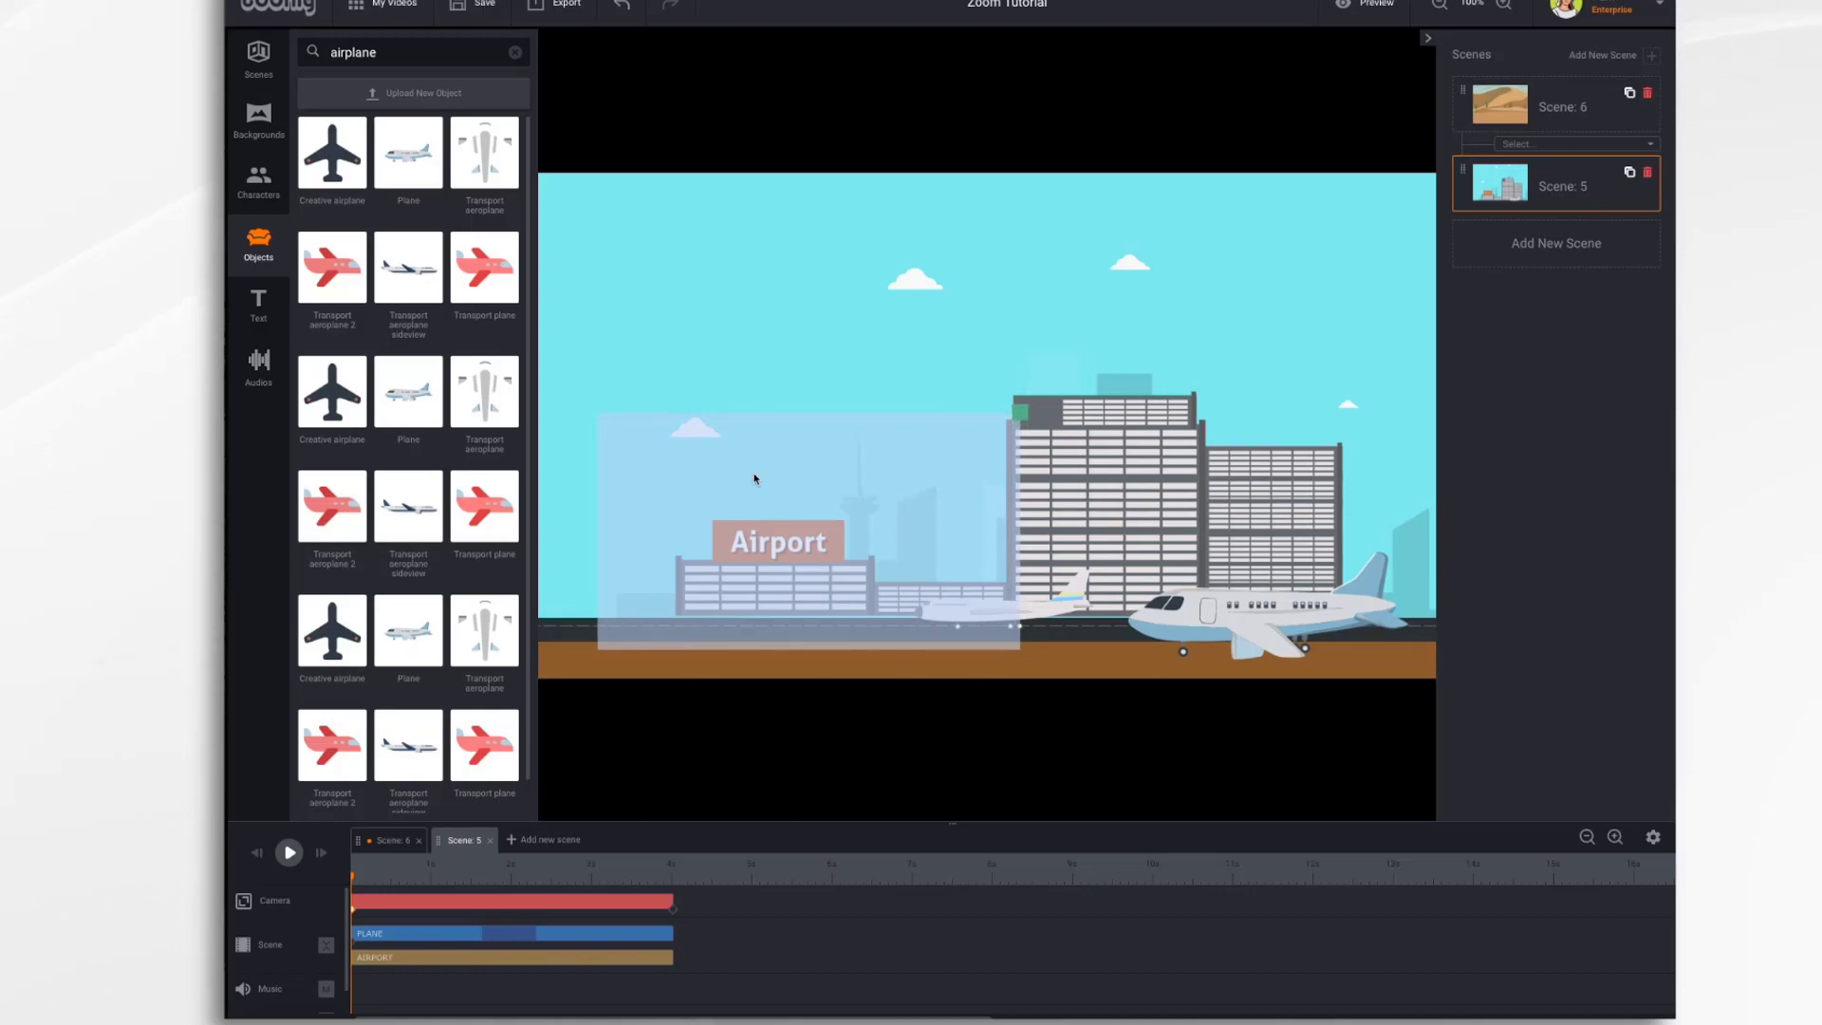
pyautogui.click(673, 911)
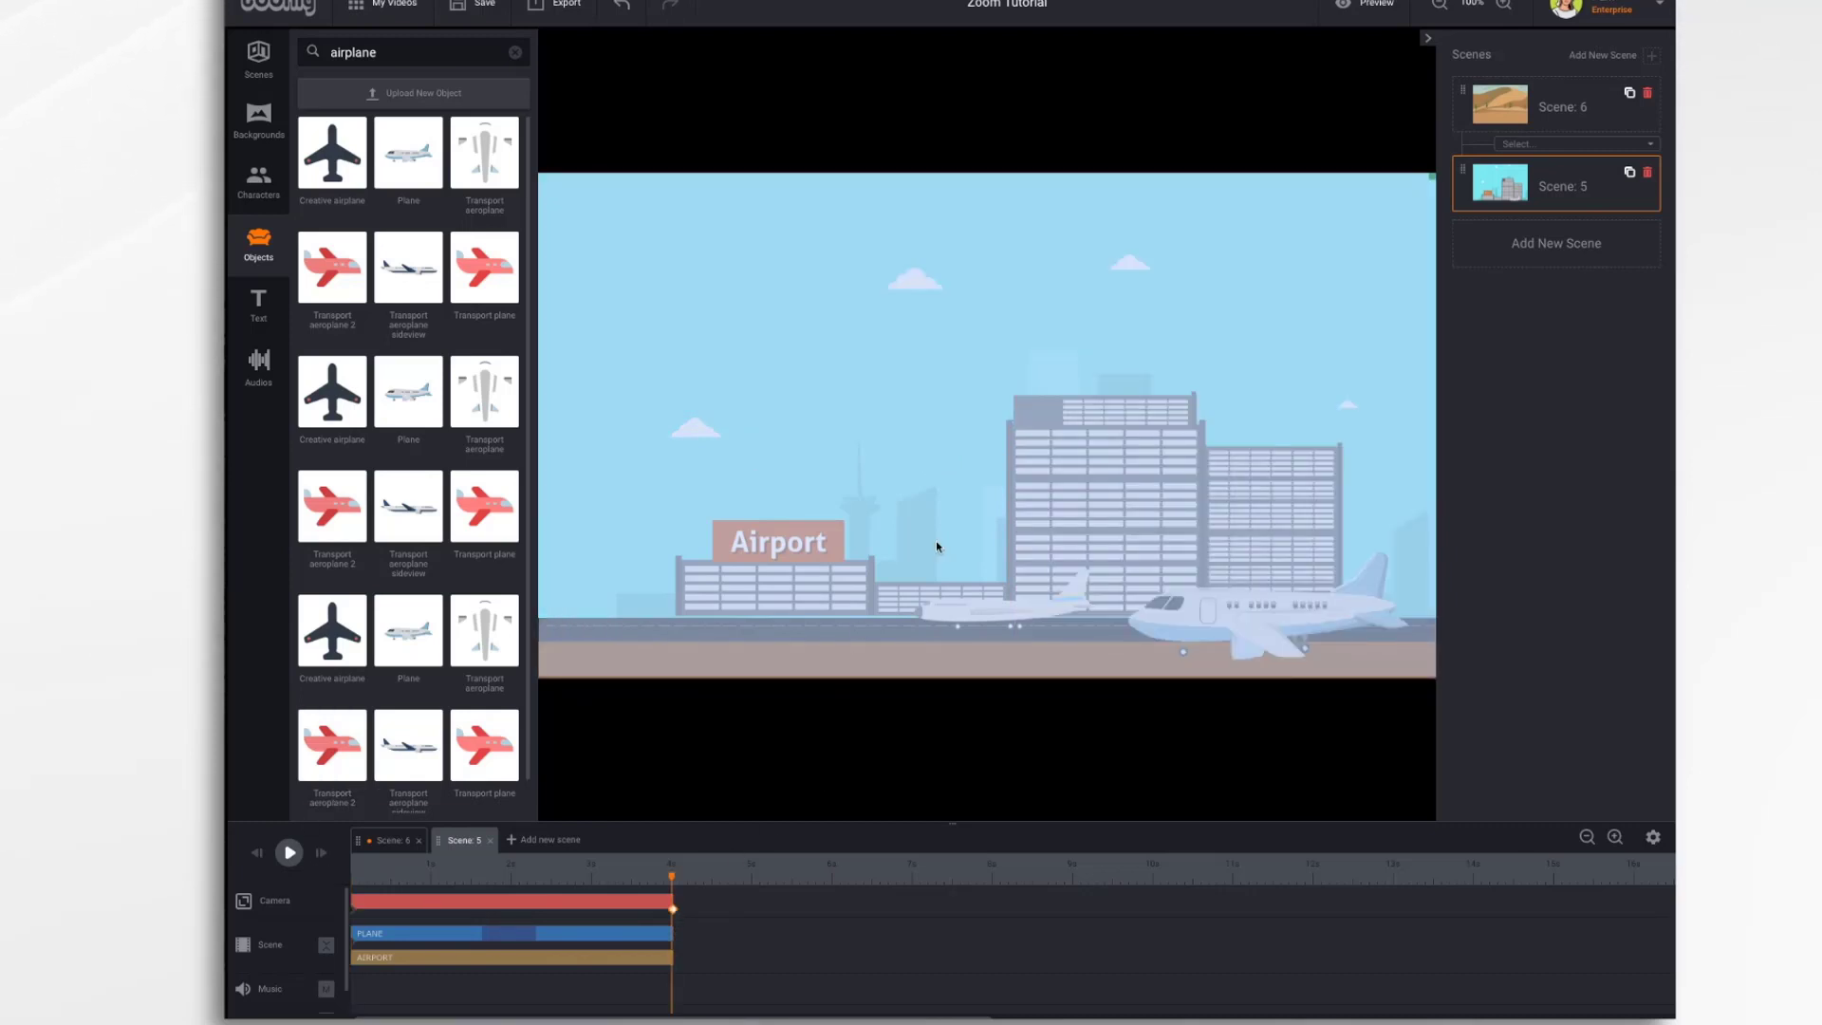
# - Shrink Scene 5's ending camera frame to under half the scene's width and fit it around the large plane
pyautogui.moveTo(1433, 180); pyautogui.dragTo(1241, 339)
pyautogui.moveTo(1075, 398); pyautogui.dragTo(1057, 510)
pyautogui.moveTo(1180, 525); pyautogui.dragTo(1317, 535)
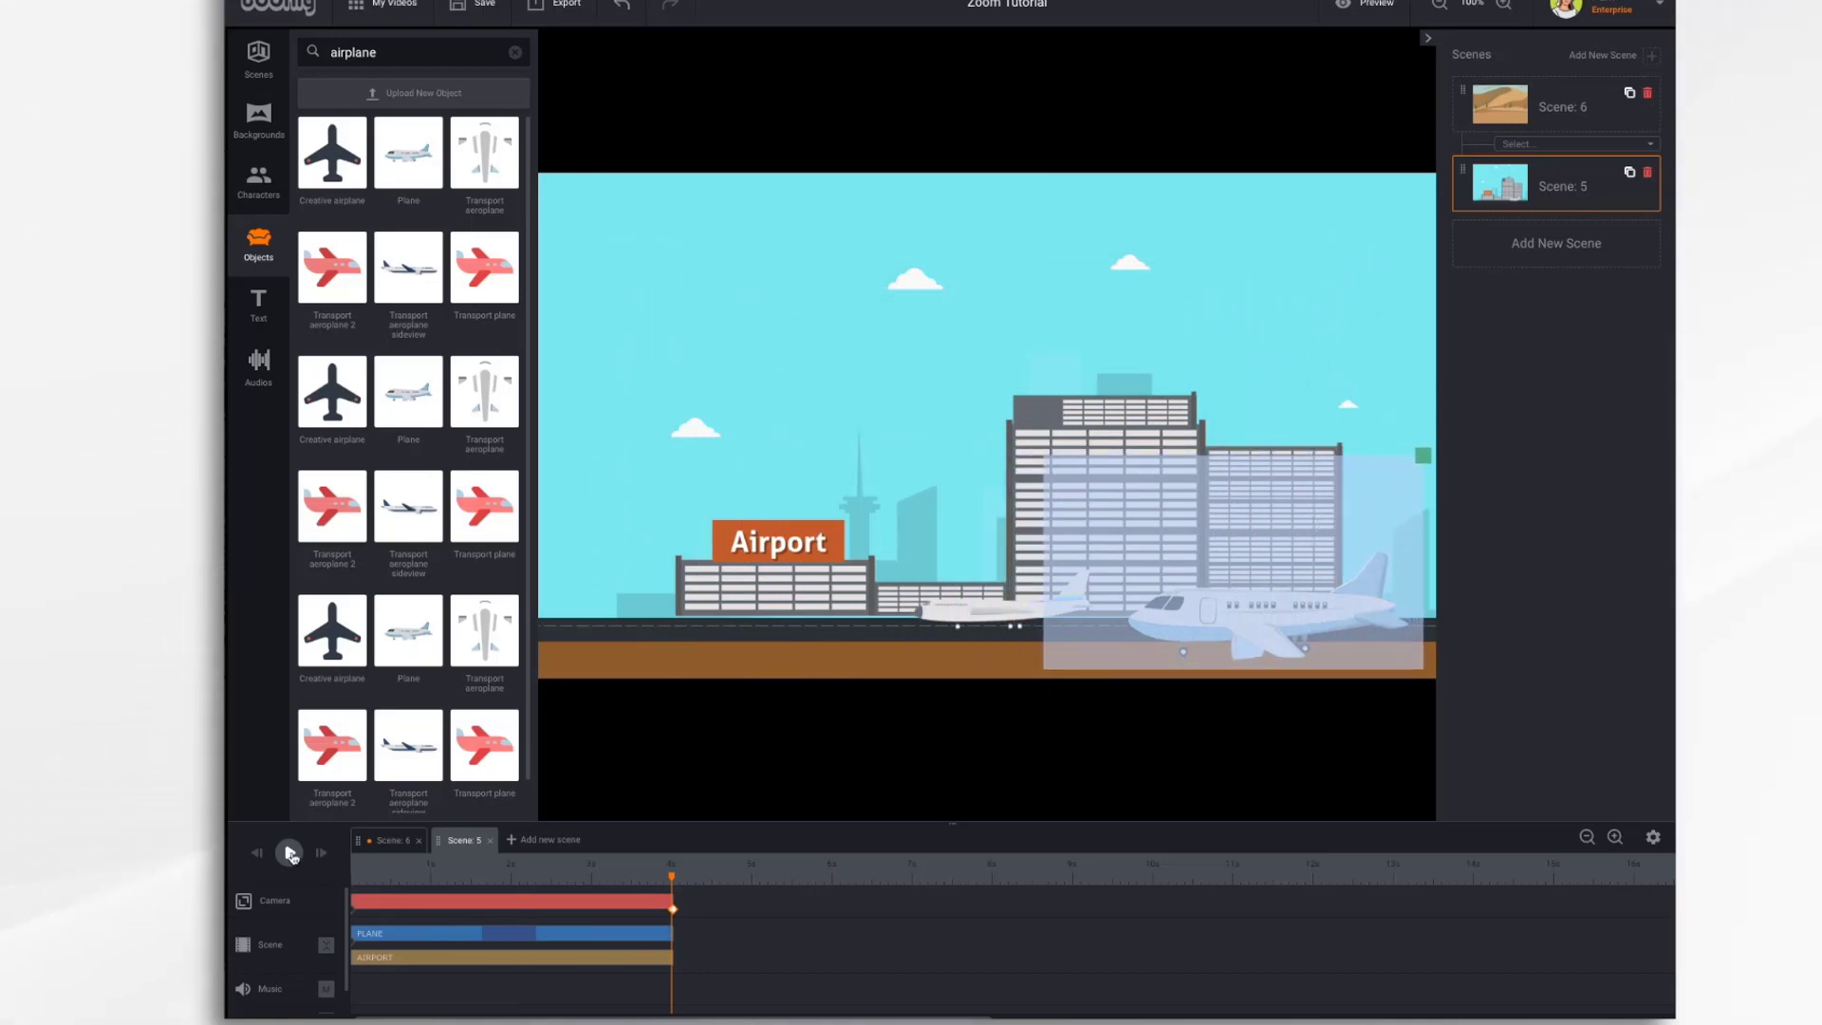
# - Play the airport scene's camera move from the start and preview the video
pyautogui.click(261, 860)
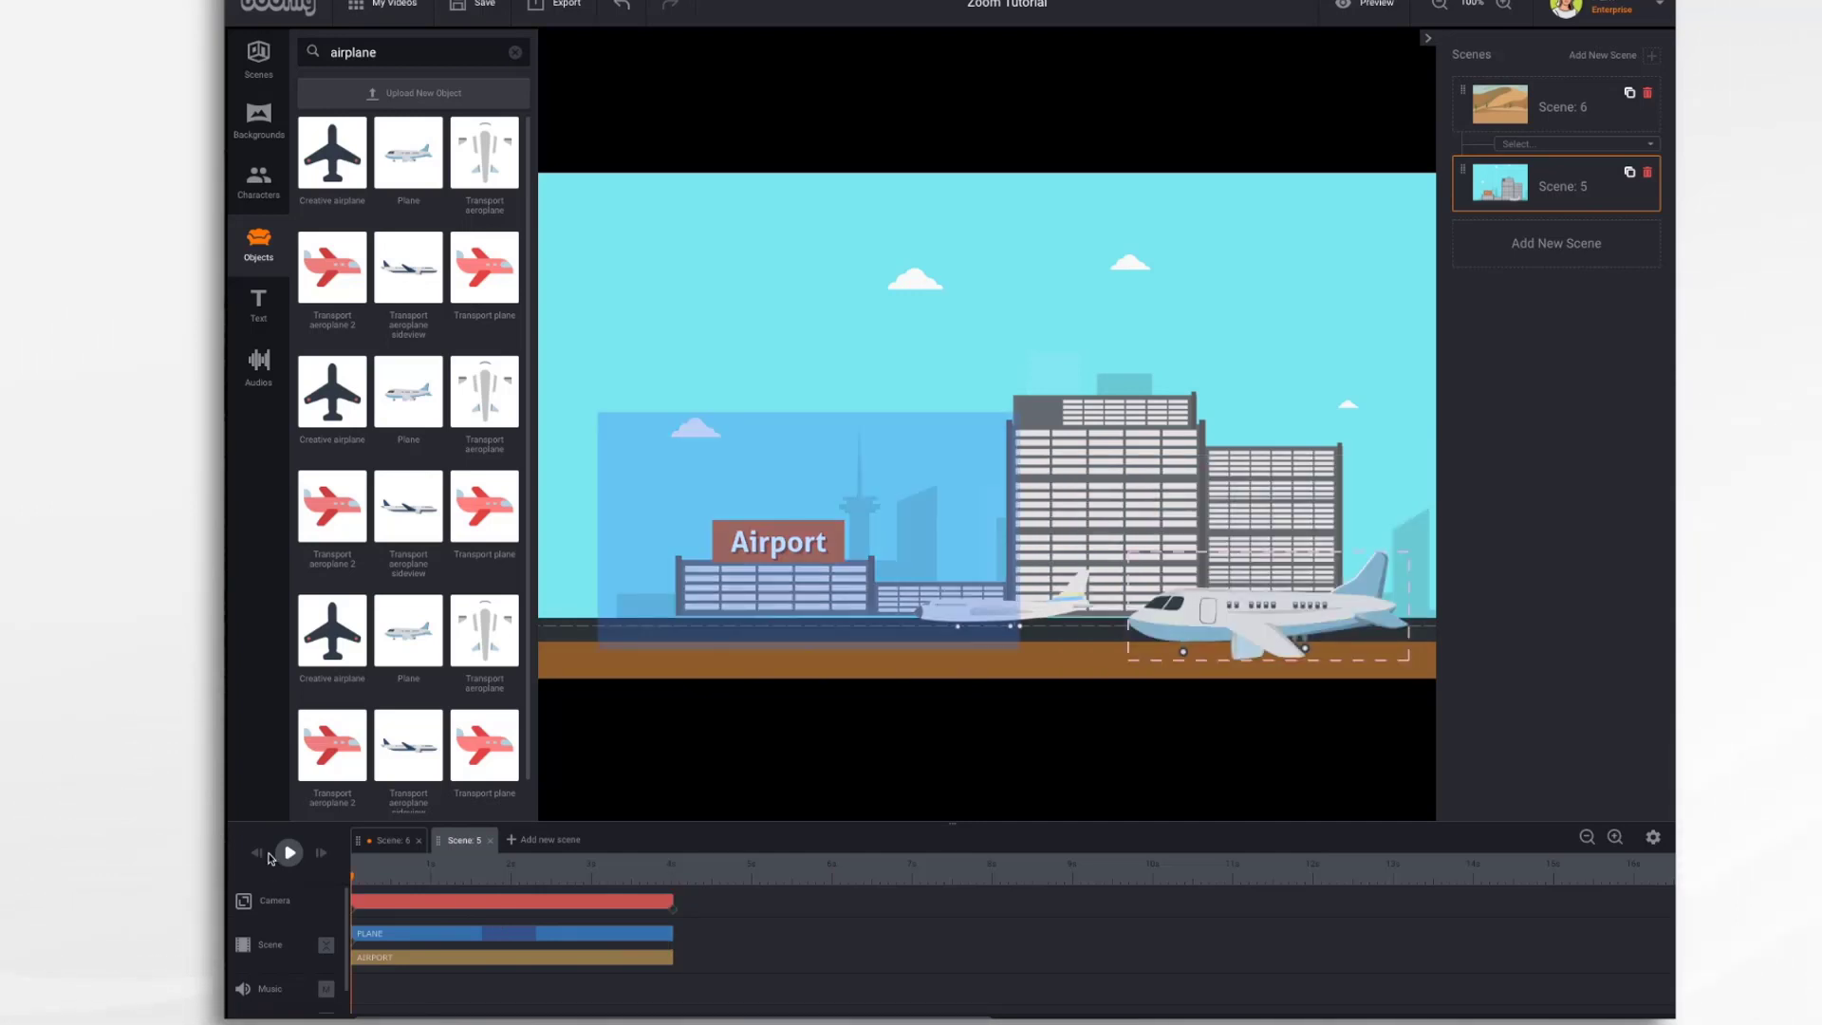
pyautogui.click(290, 859)
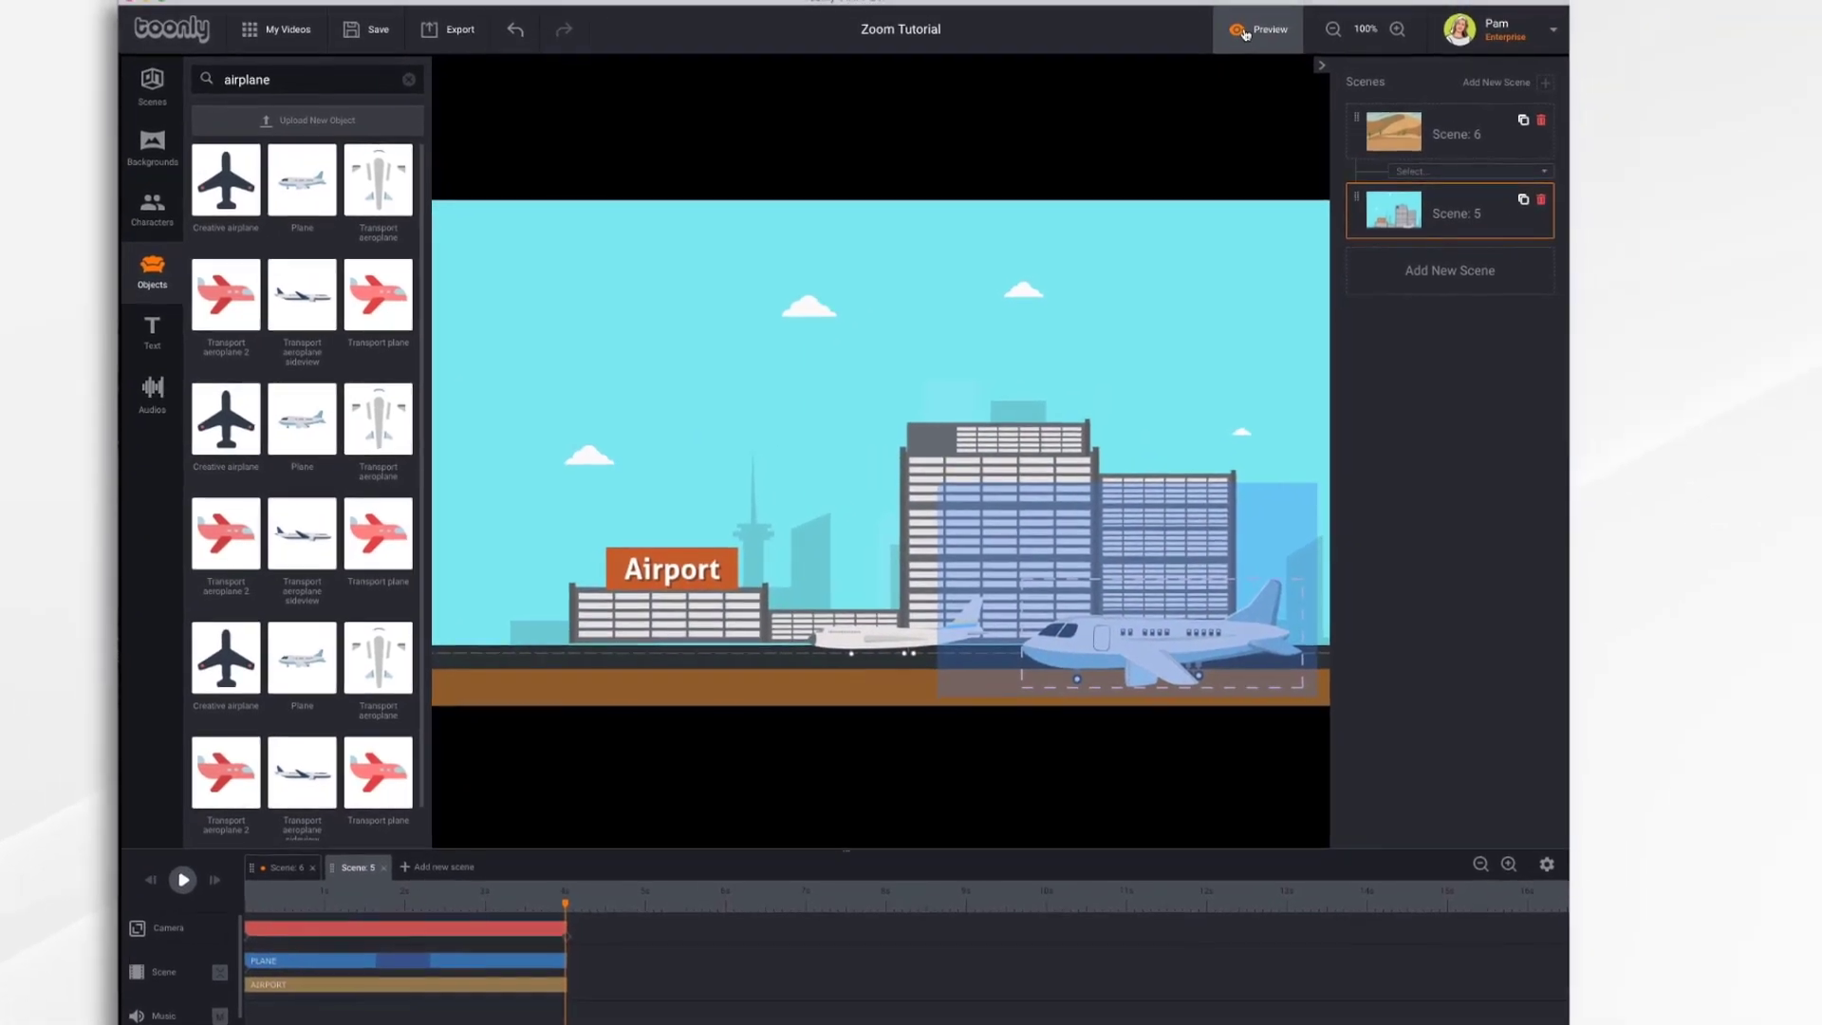
pyautogui.click(1290, 19)
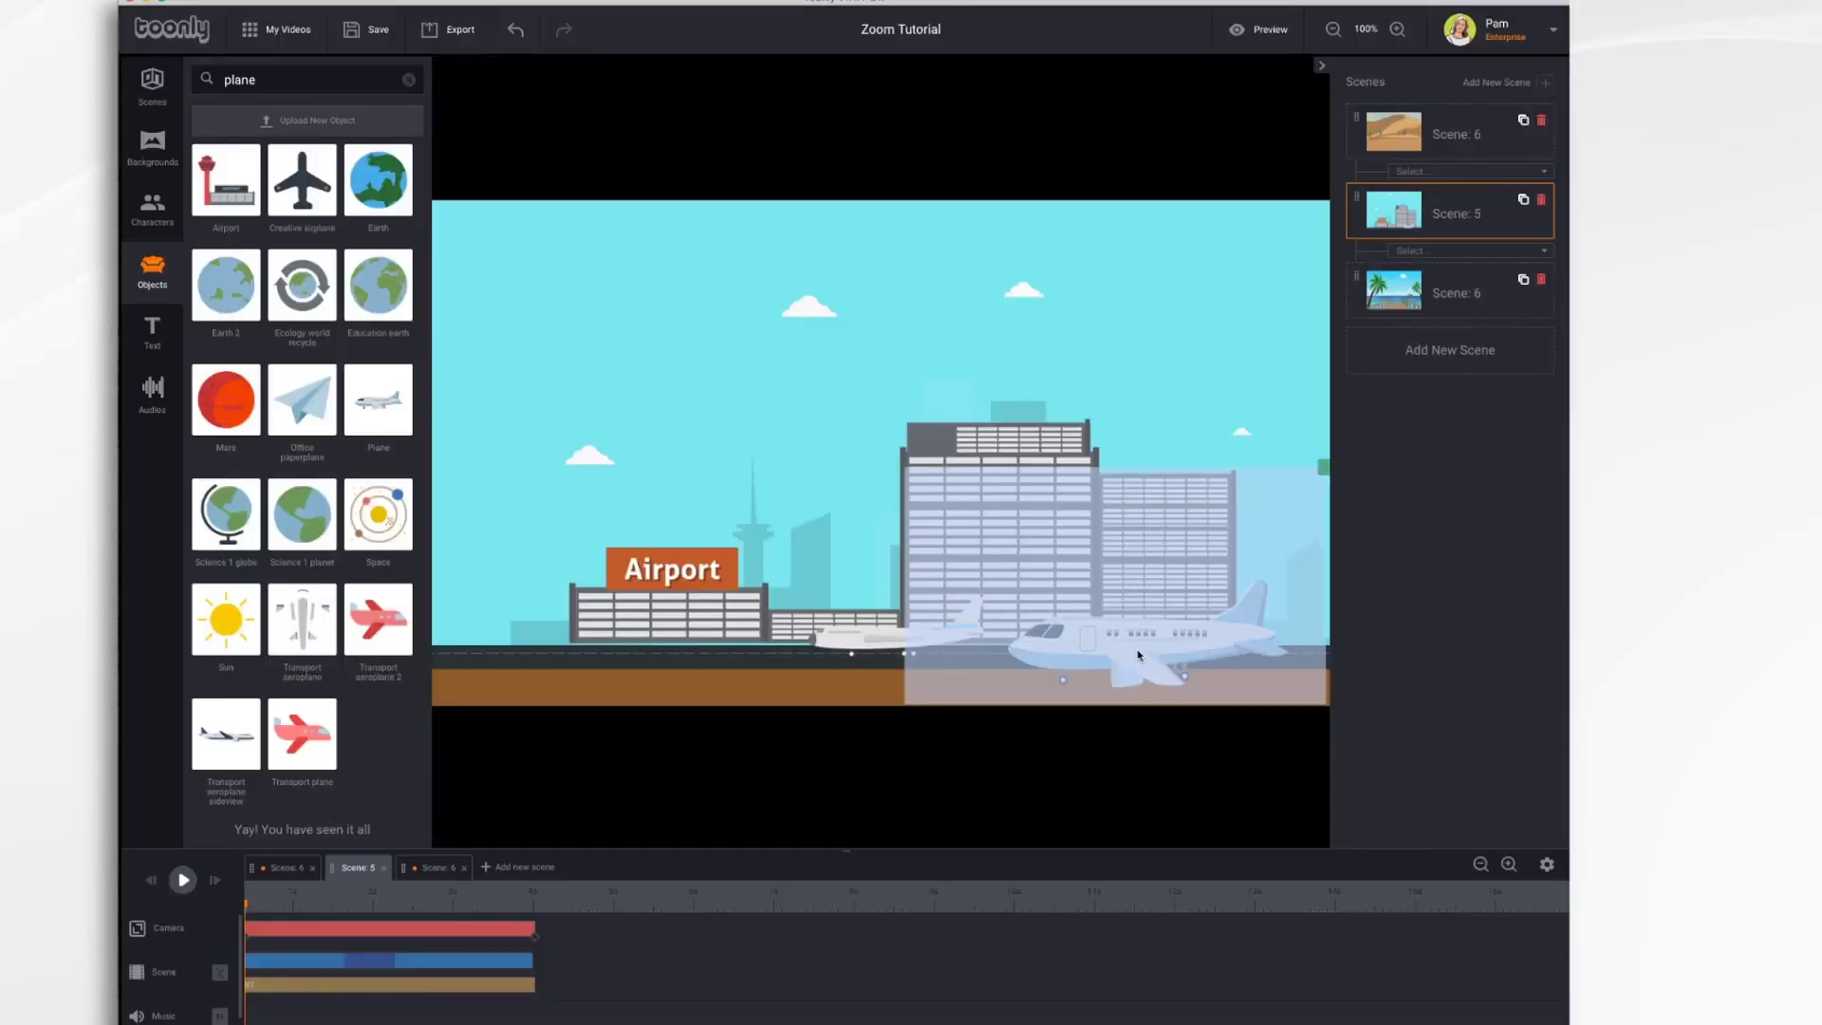
# - Try two intermediate keyframes on the airport scene's camera track, with the first one's frame over the Airport sign, and remove them
pyautogui.moveTo(1139, 655)
pyautogui.mouseDown()
pyautogui.moveTo(1139, 485)
pyautogui.moveTo(1135, 648)
pyautogui.mouseUp()
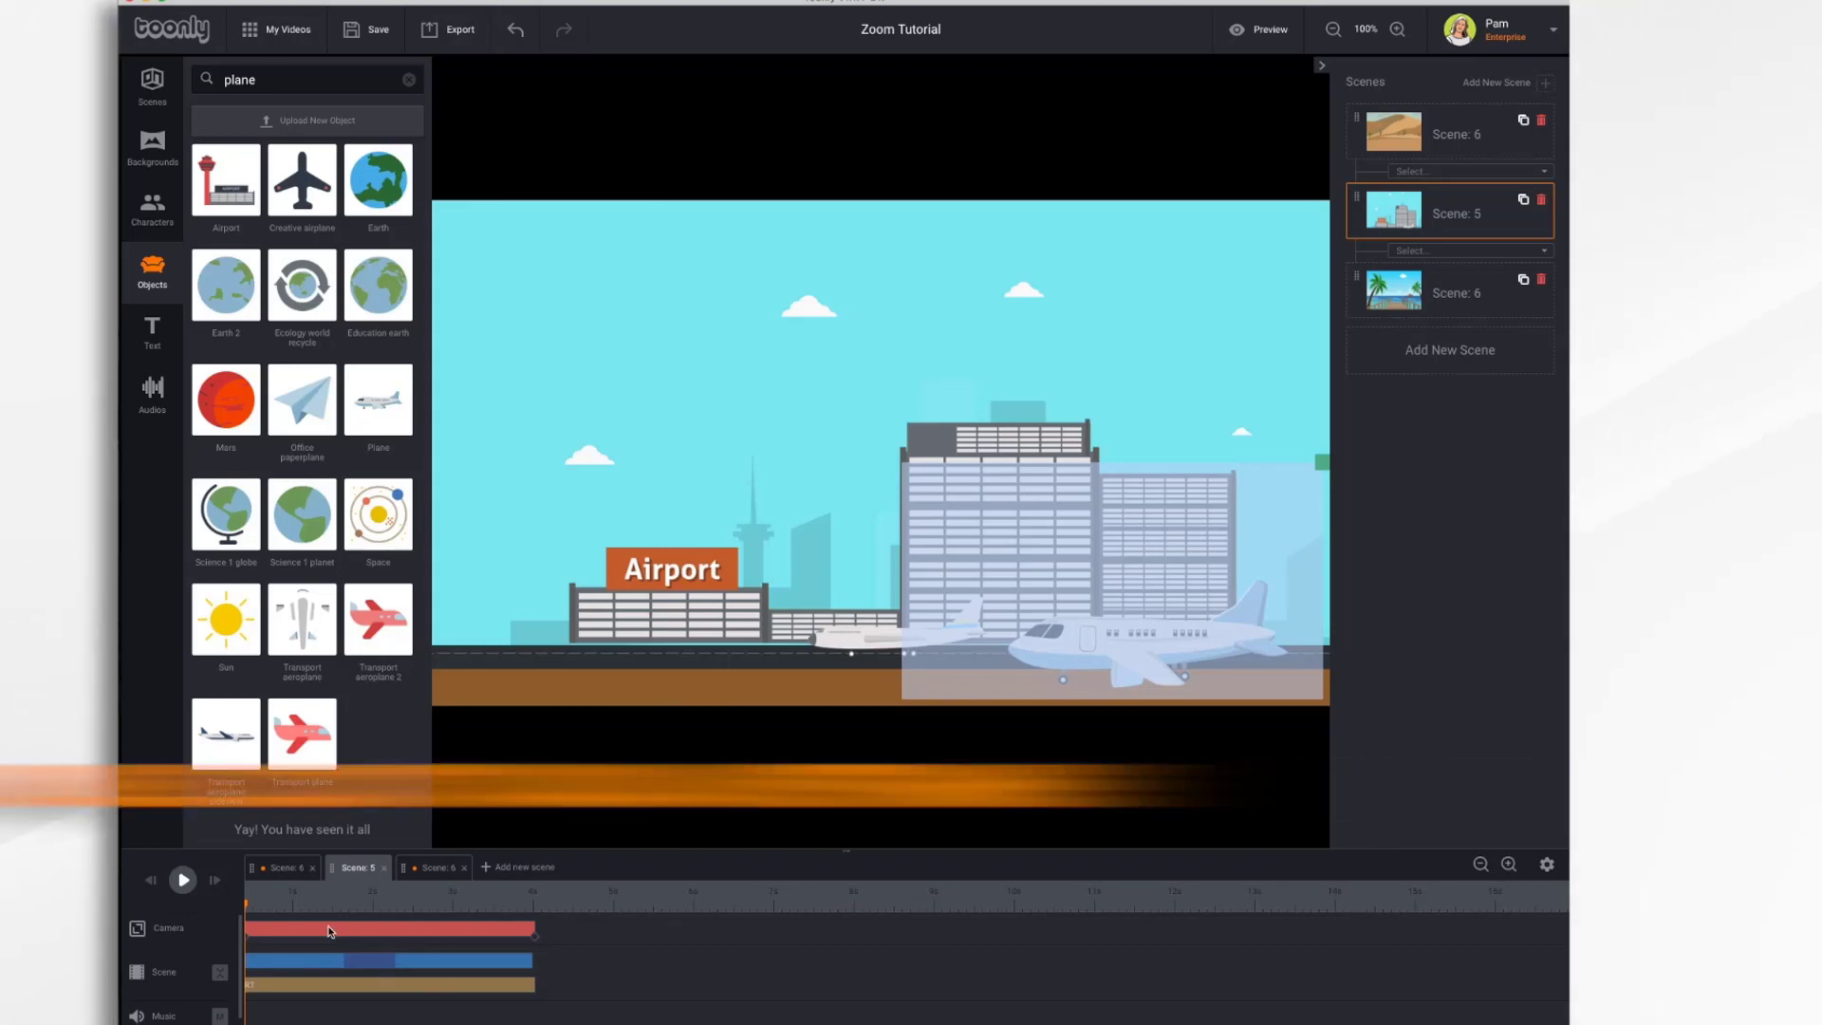
pyautogui.doubleClick(416, 932)
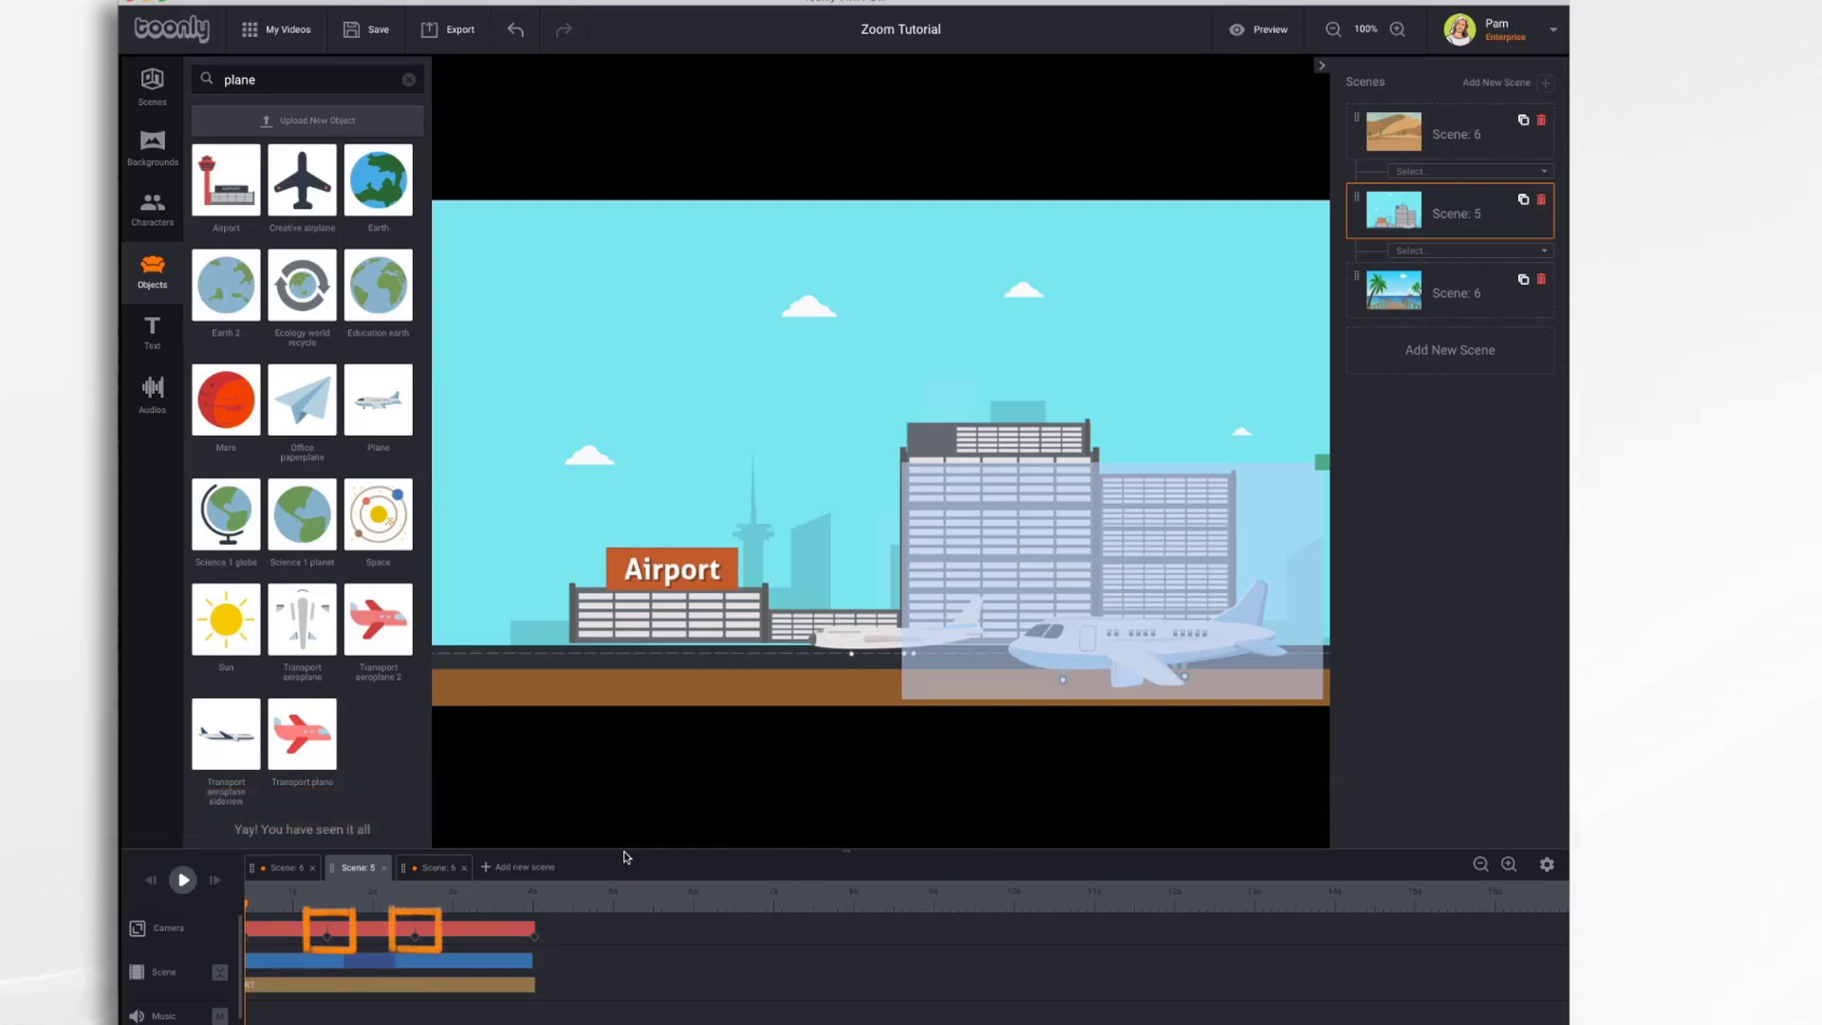
pyautogui.click(328, 938)
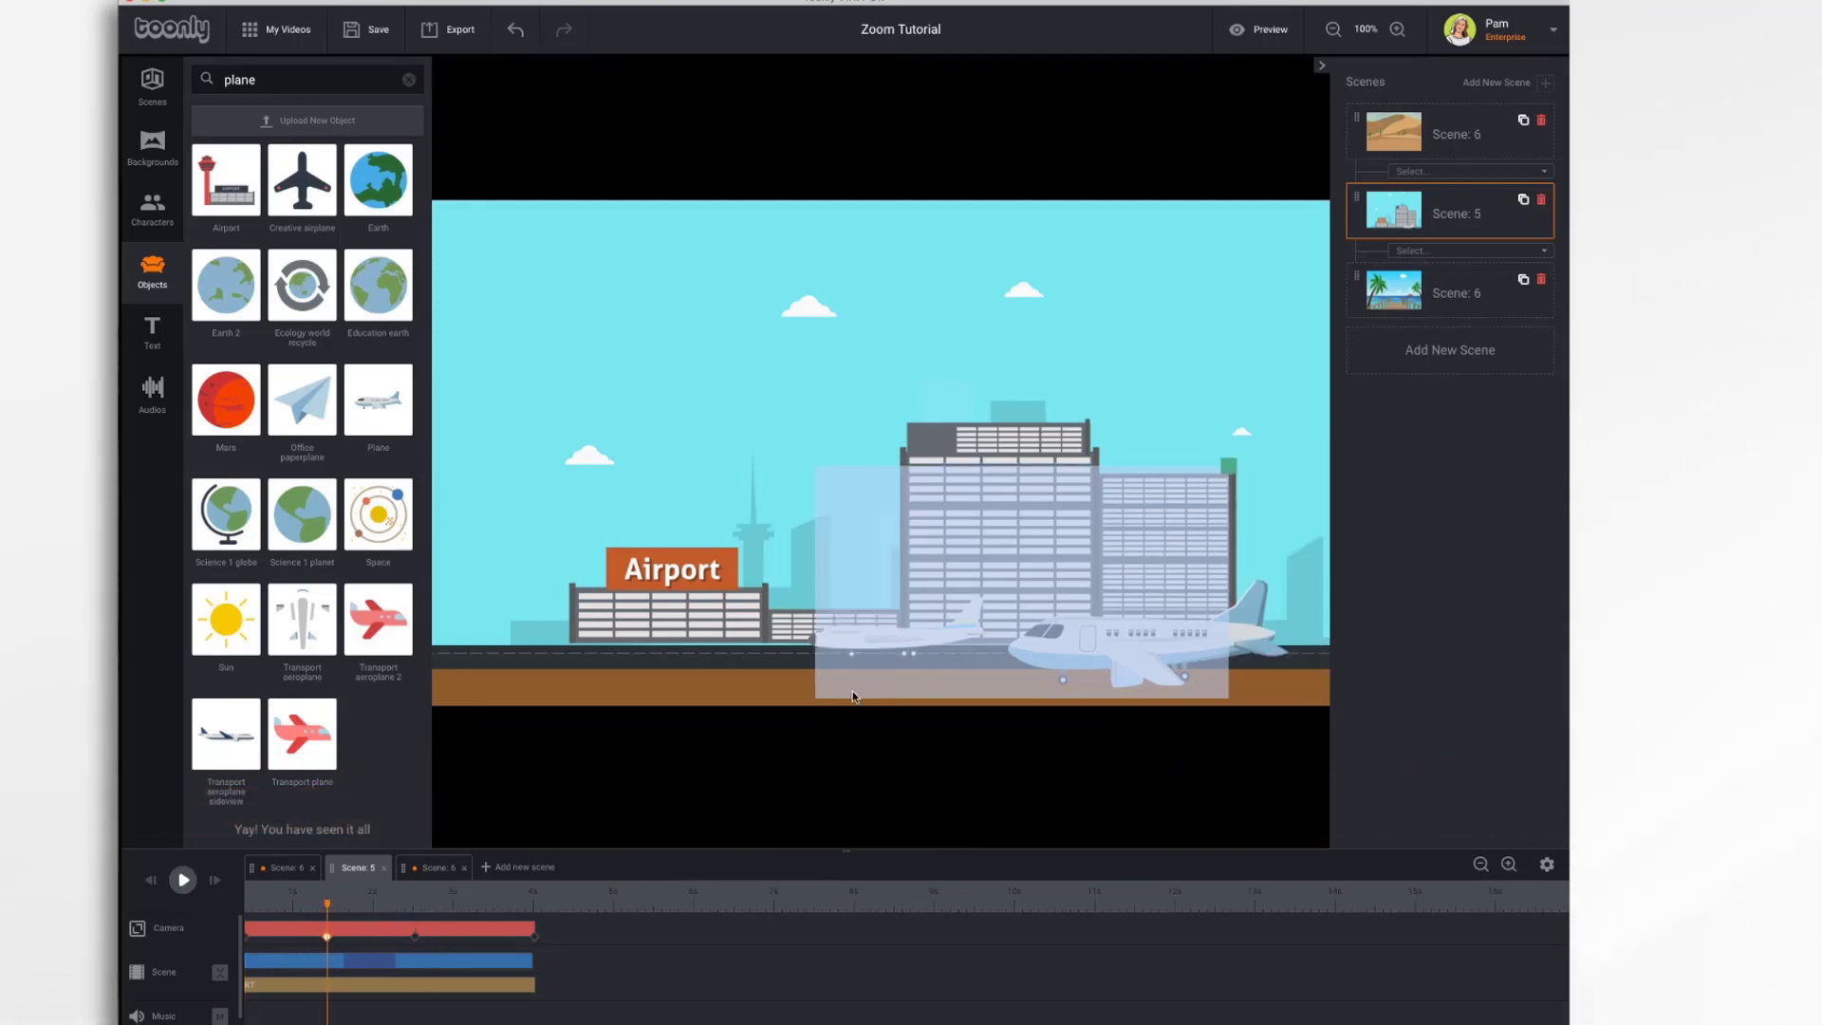
pyautogui.moveTo(933, 602); pyautogui.dragTo(618, 595)
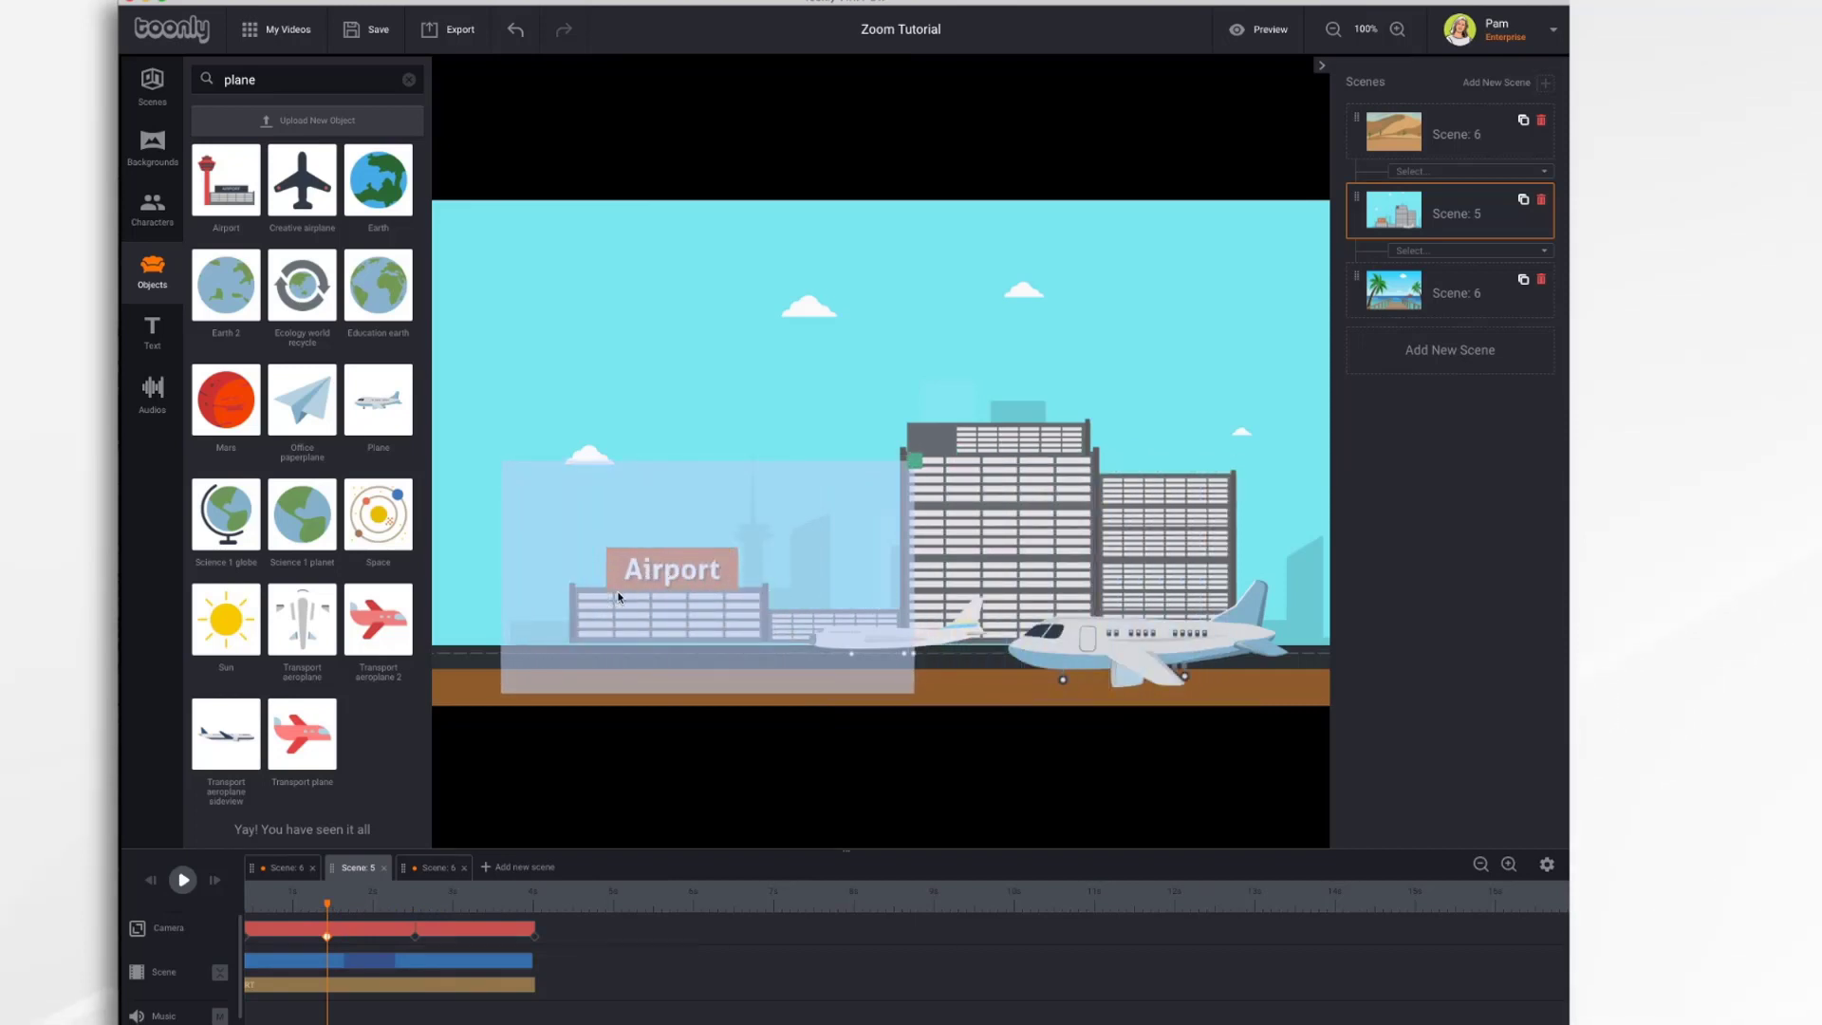
pyautogui.keyDown('alt'); pyautogui.click(417, 938); pyautogui.keyUp('alt')
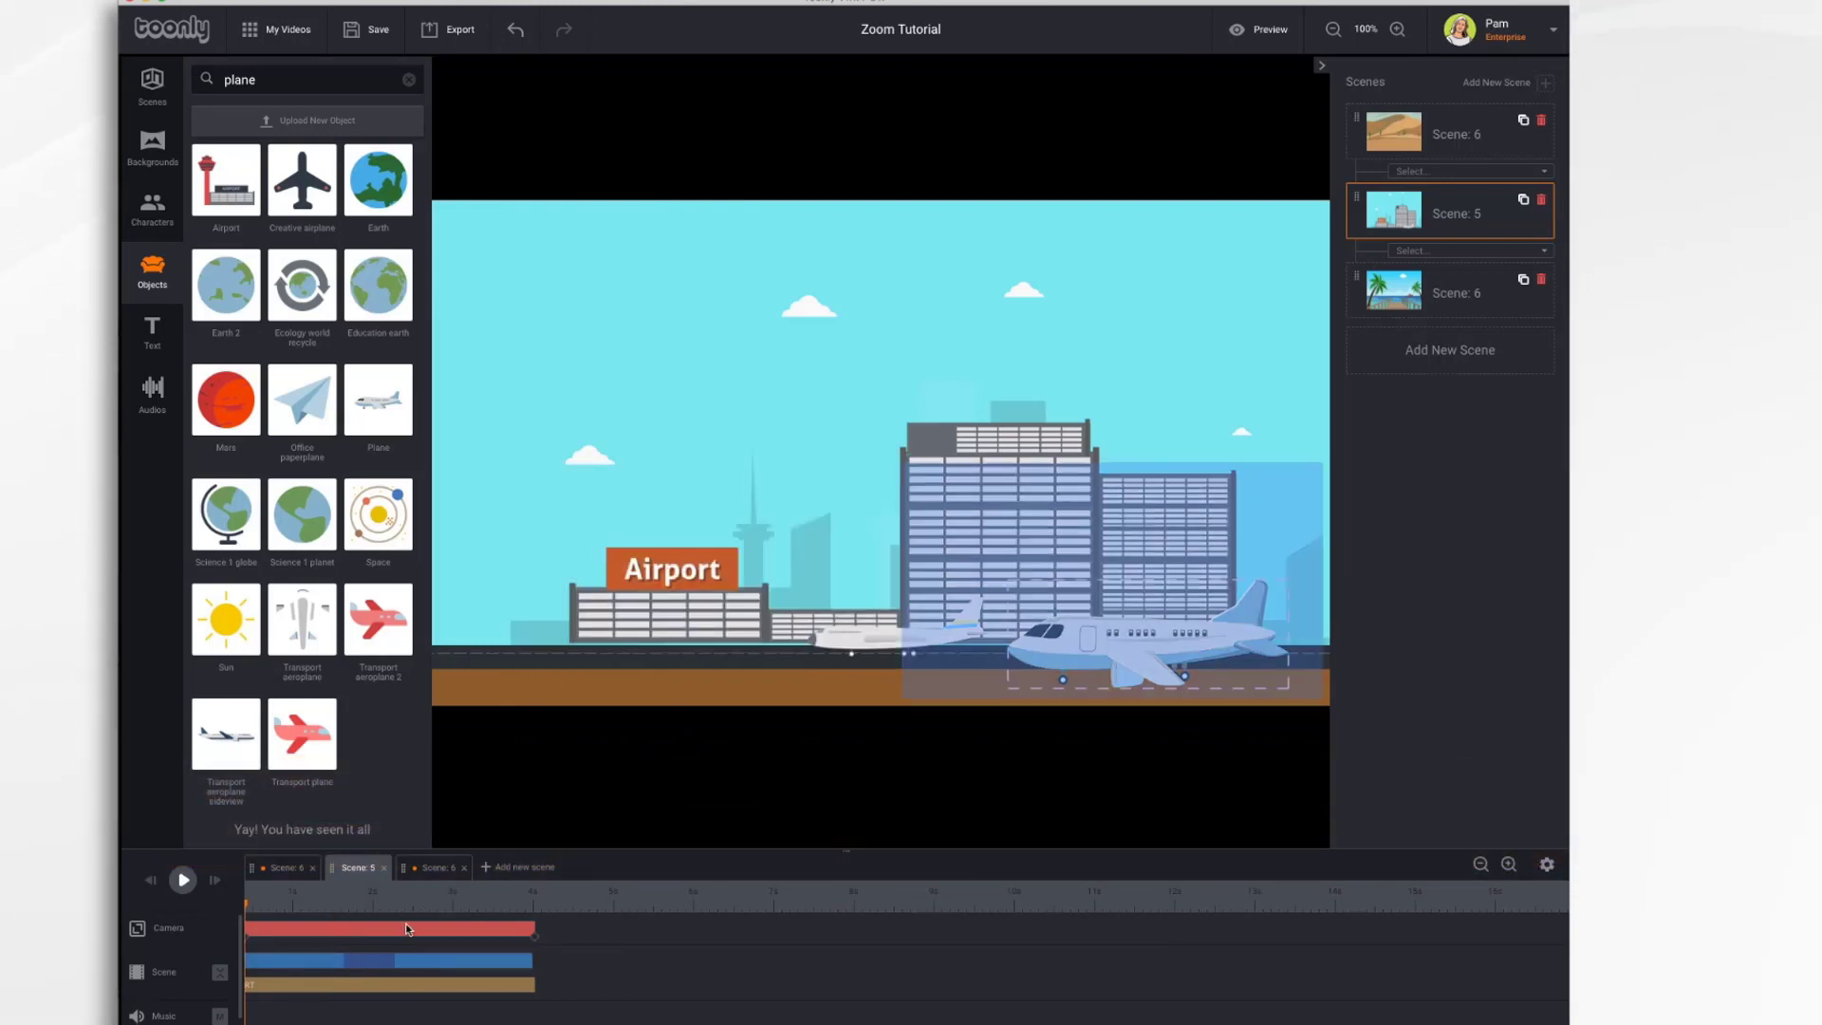
# - Set the airport scene's camera easing to Elastic, keep the In & Out option, and preview the video
pyautogui.click(388, 932)
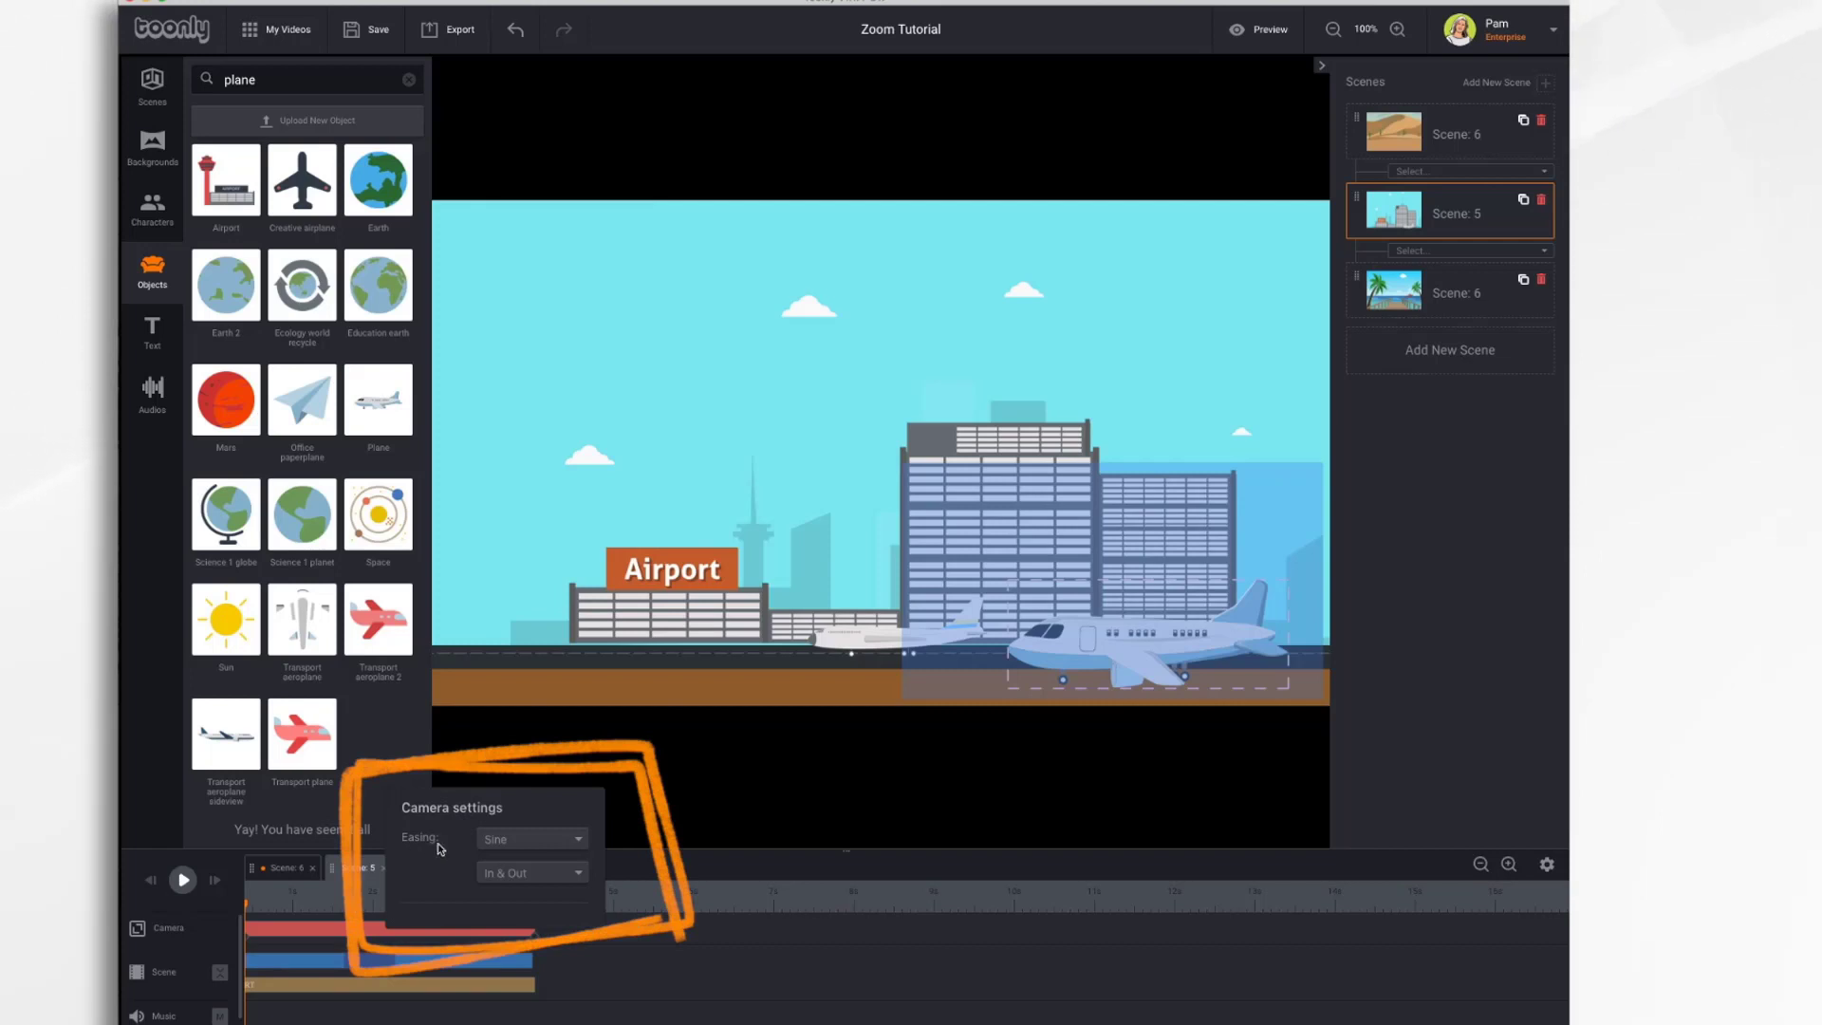
pyautogui.click(571, 847)
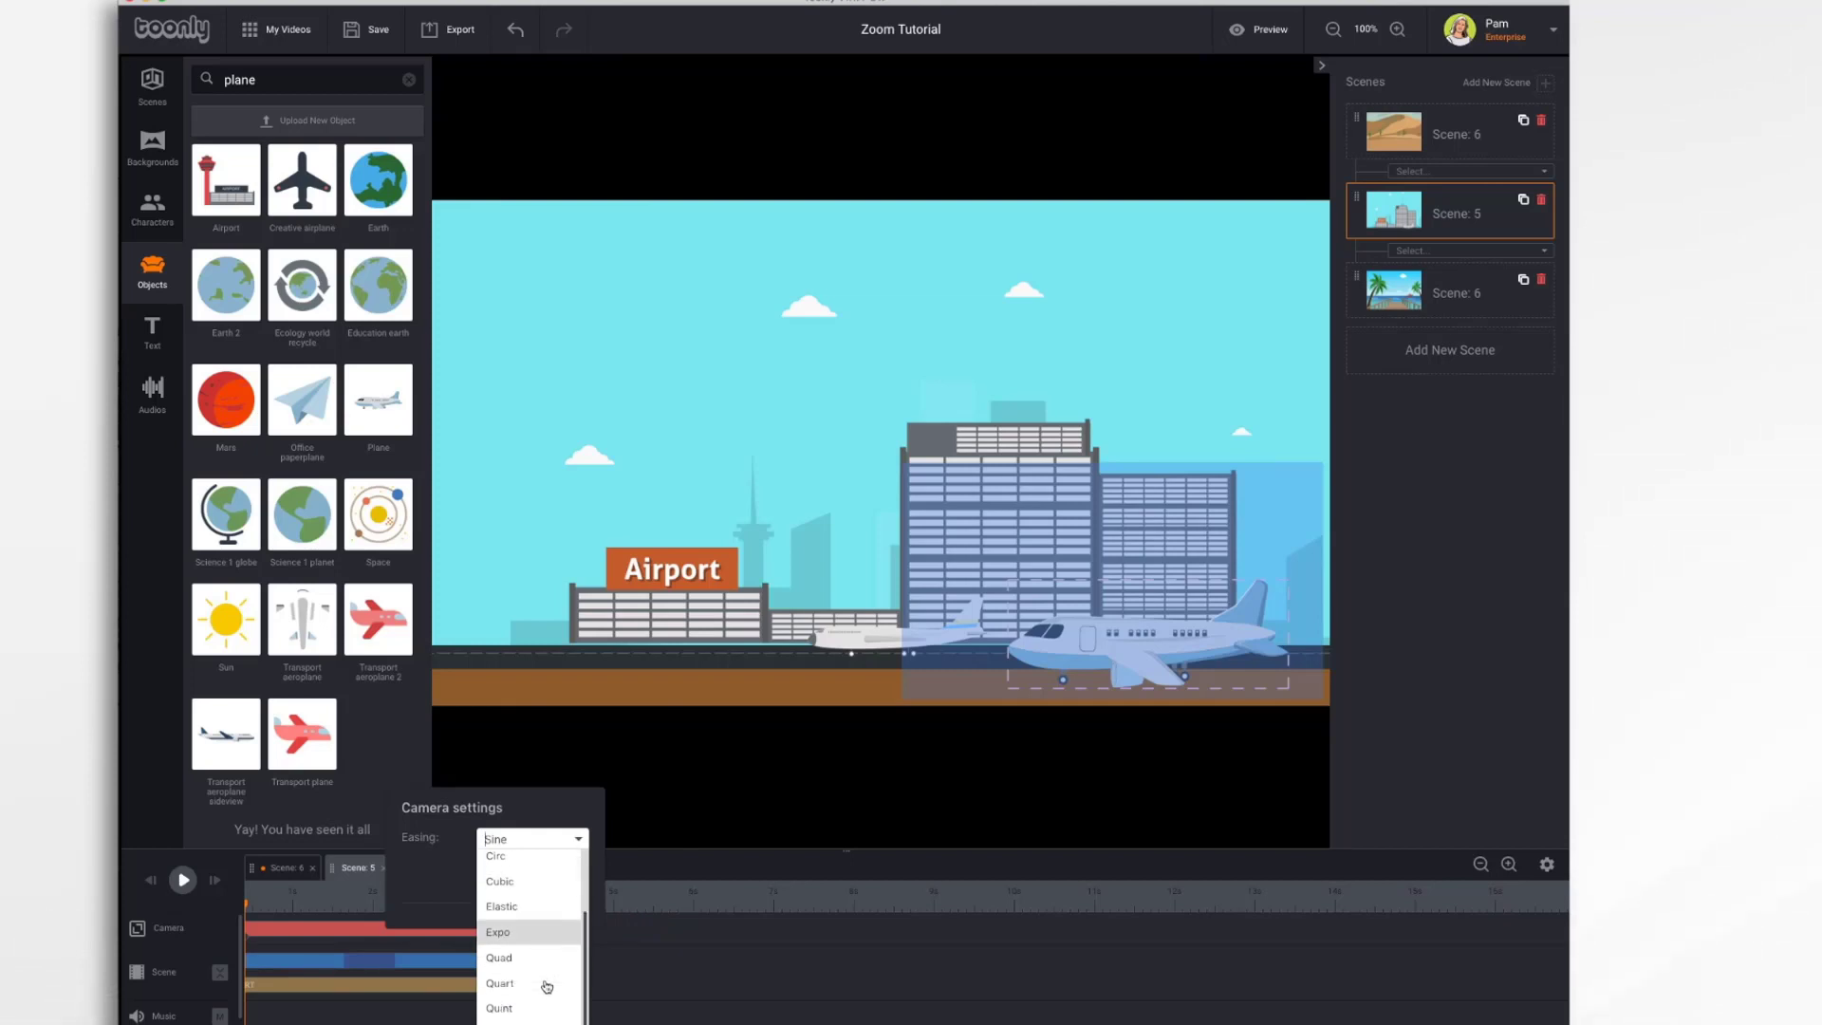
pyautogui.scroll(3, 547, 978)
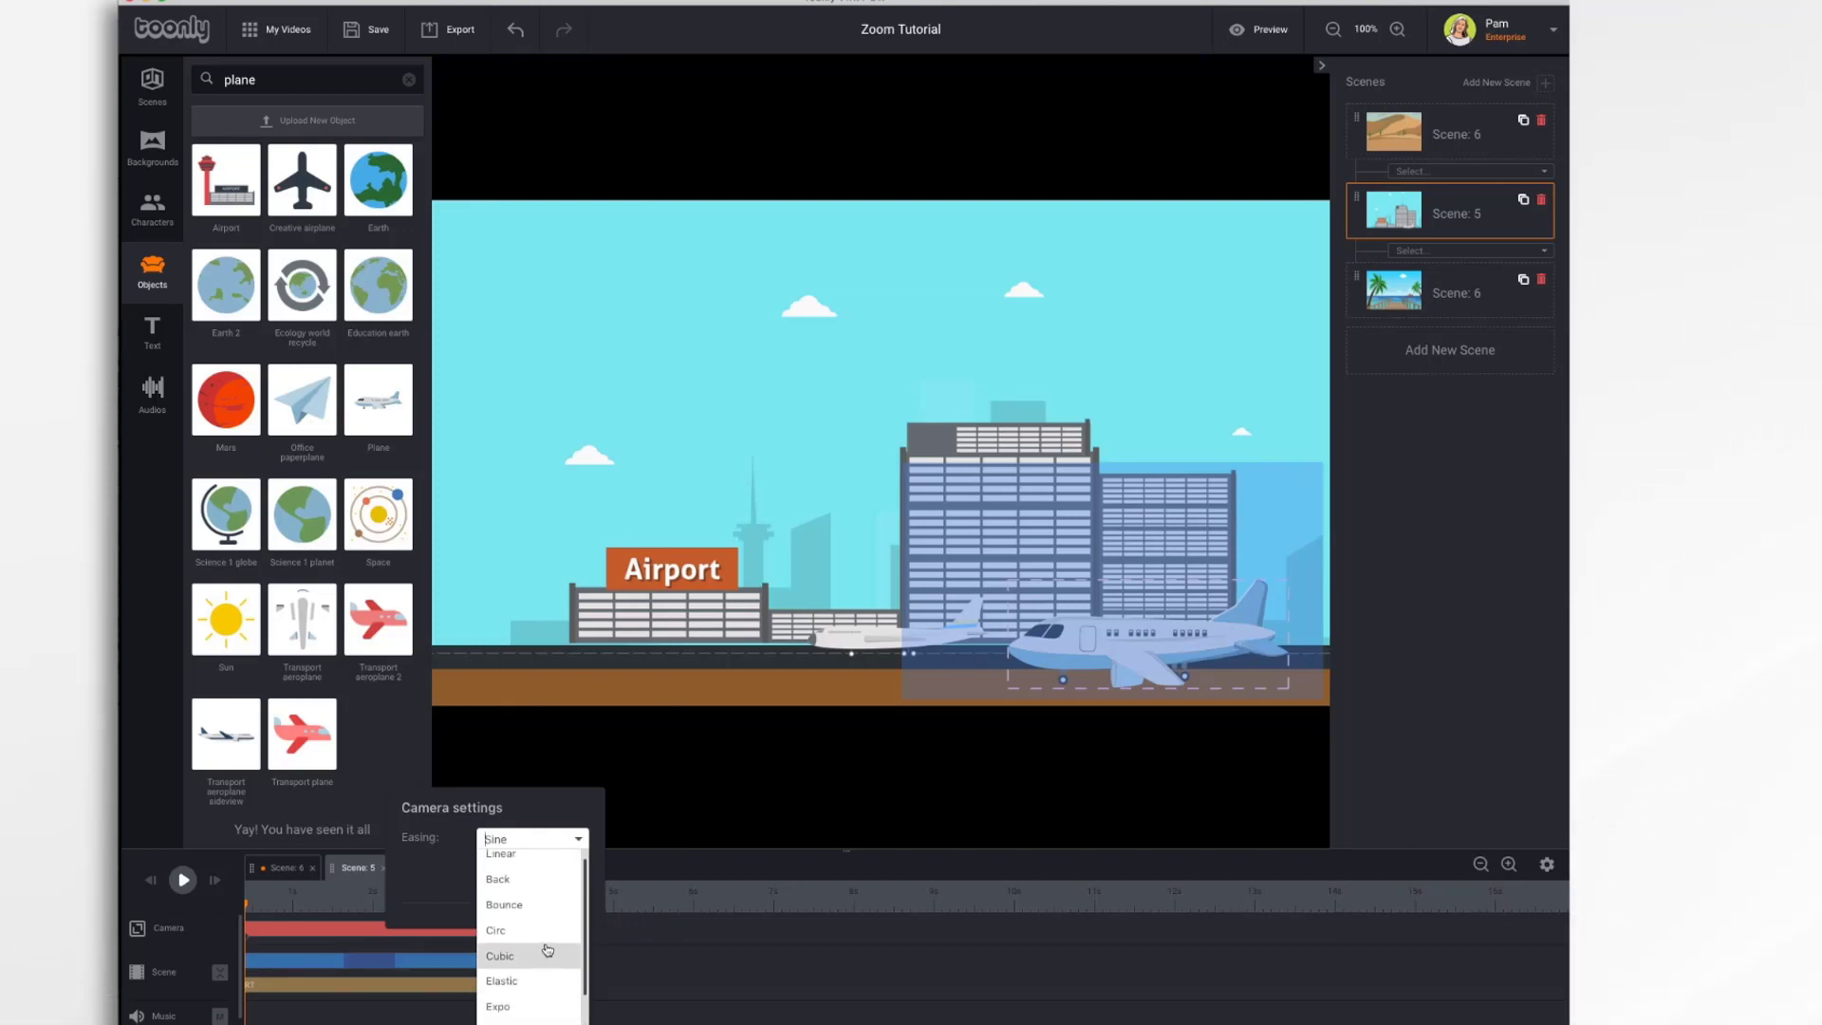
pyautogui.click(528, 993)
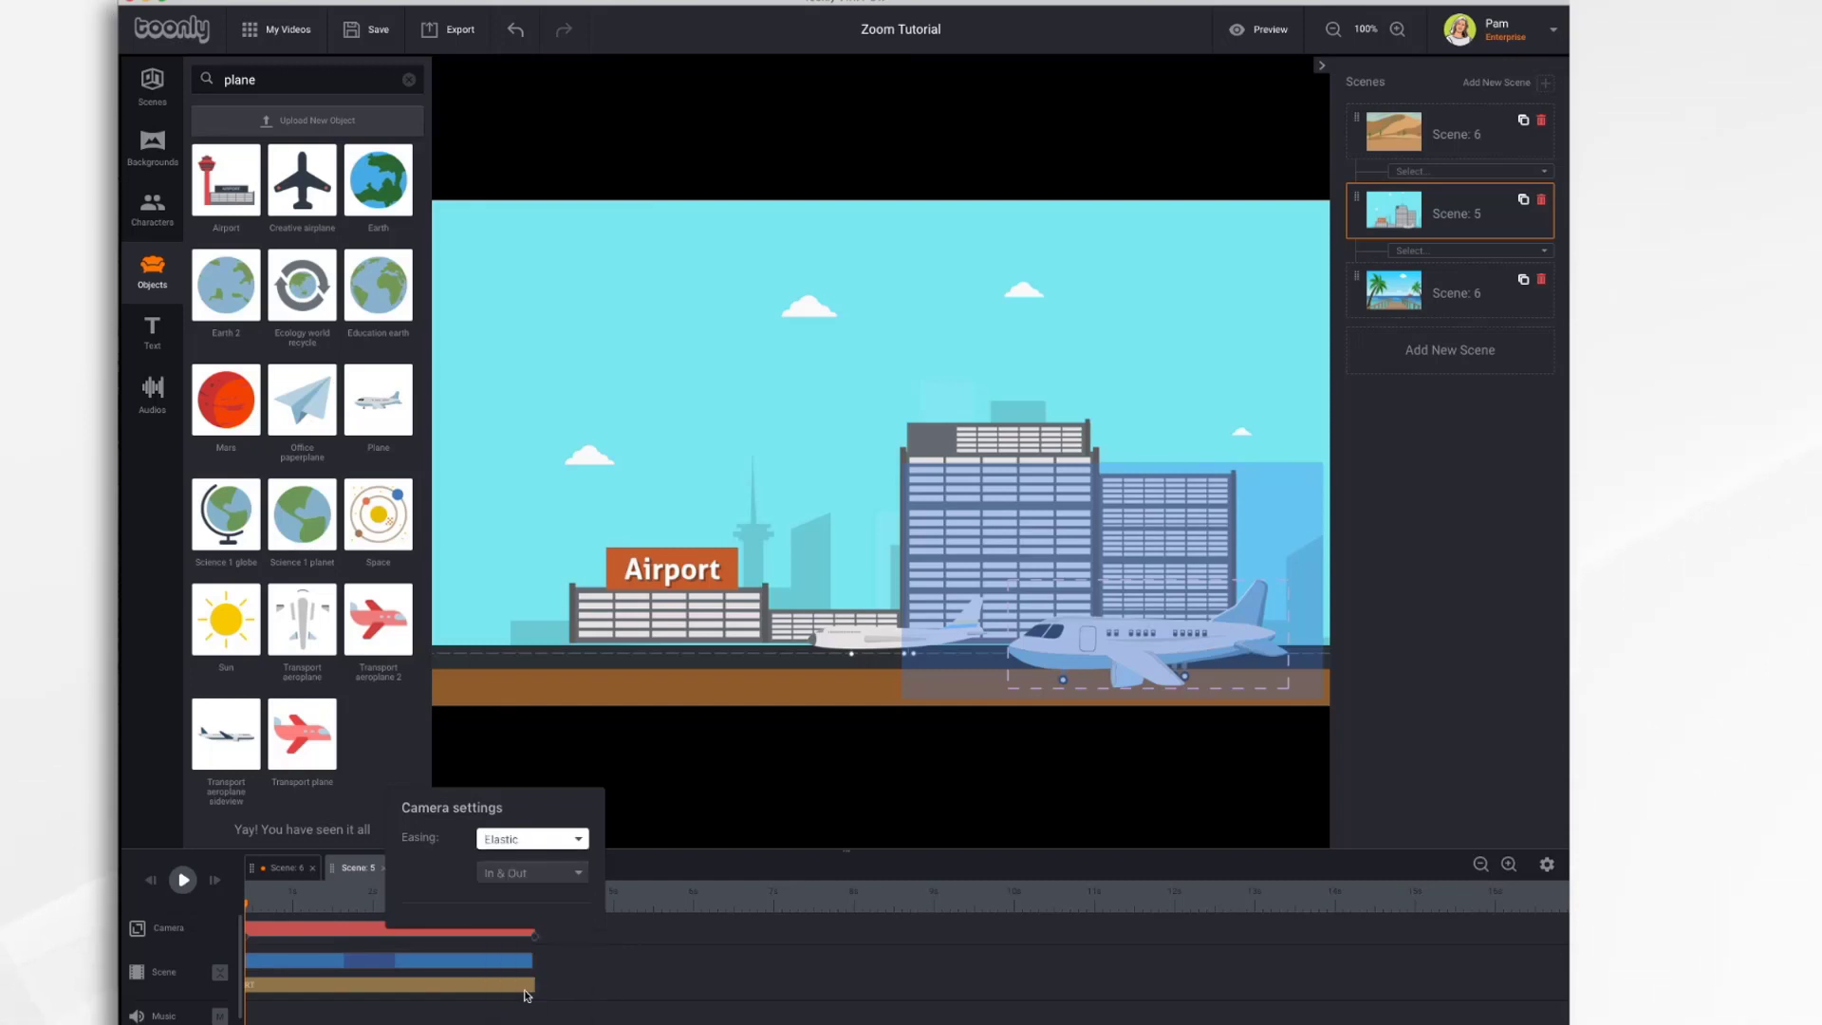
pyautogui.click(493, 886)
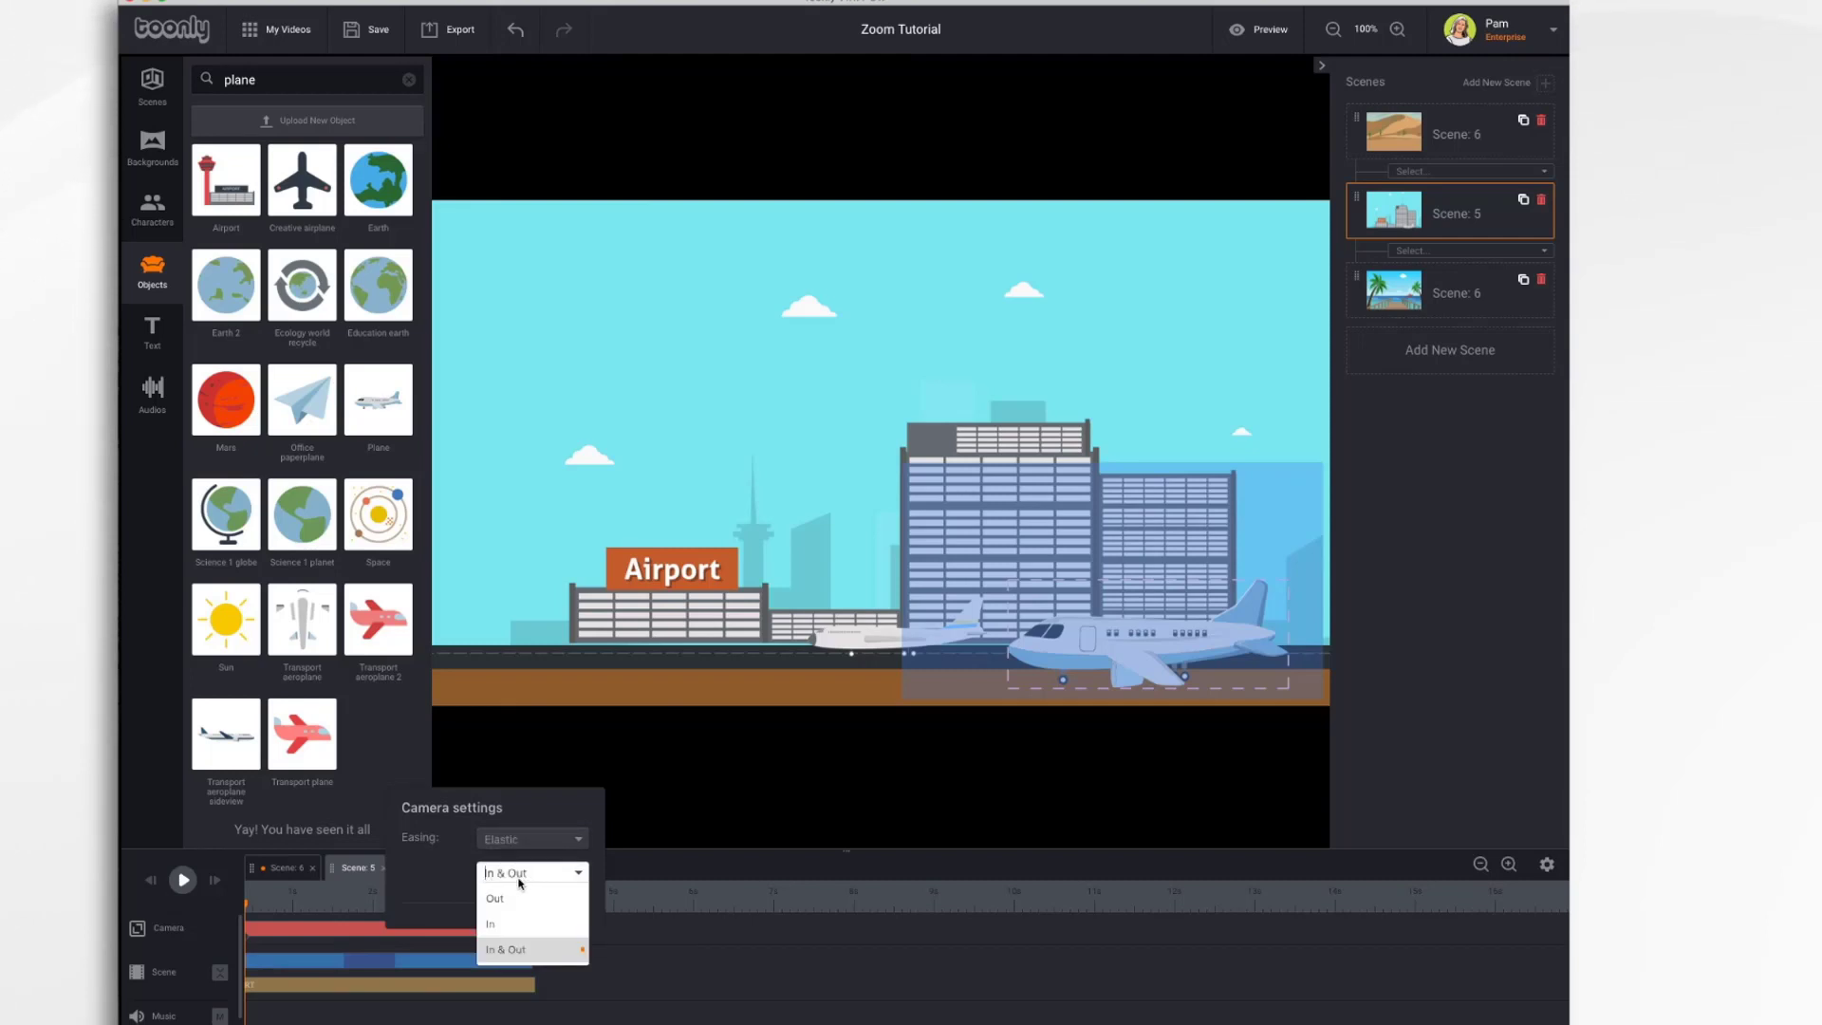
pyautogui.click(520, 883)
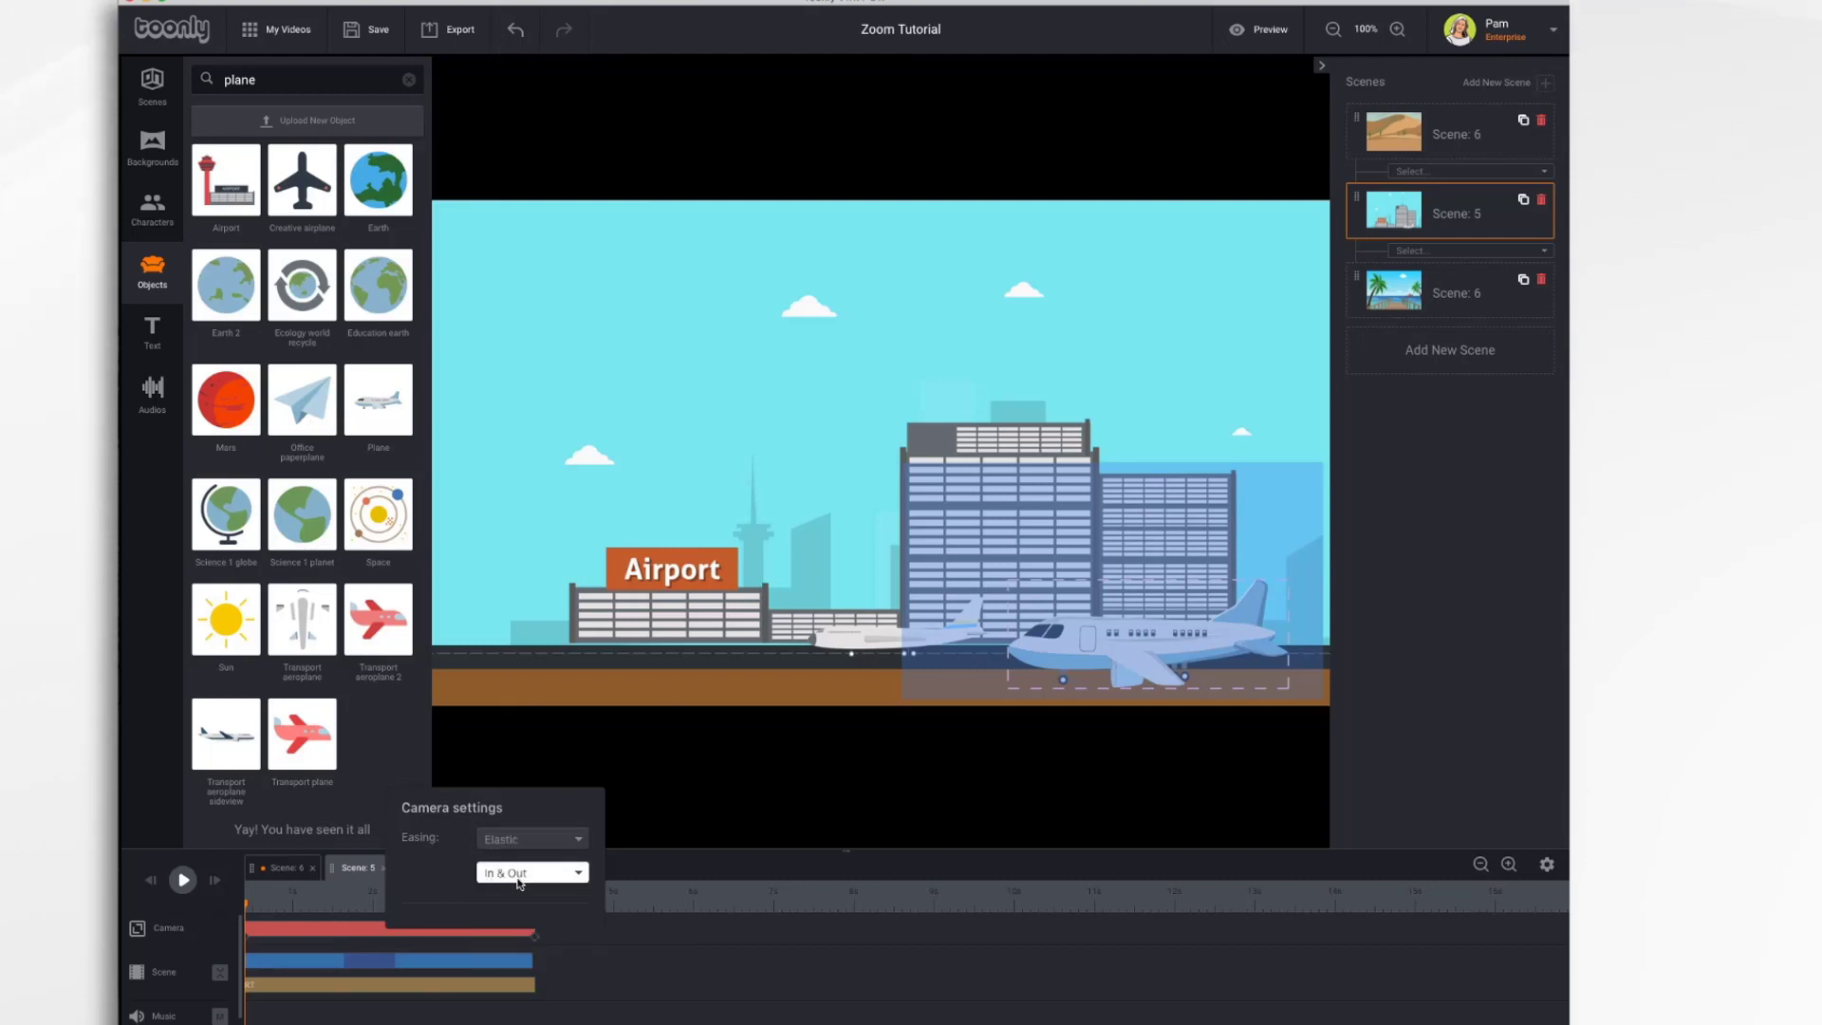
pyautogui.click(749, 941)
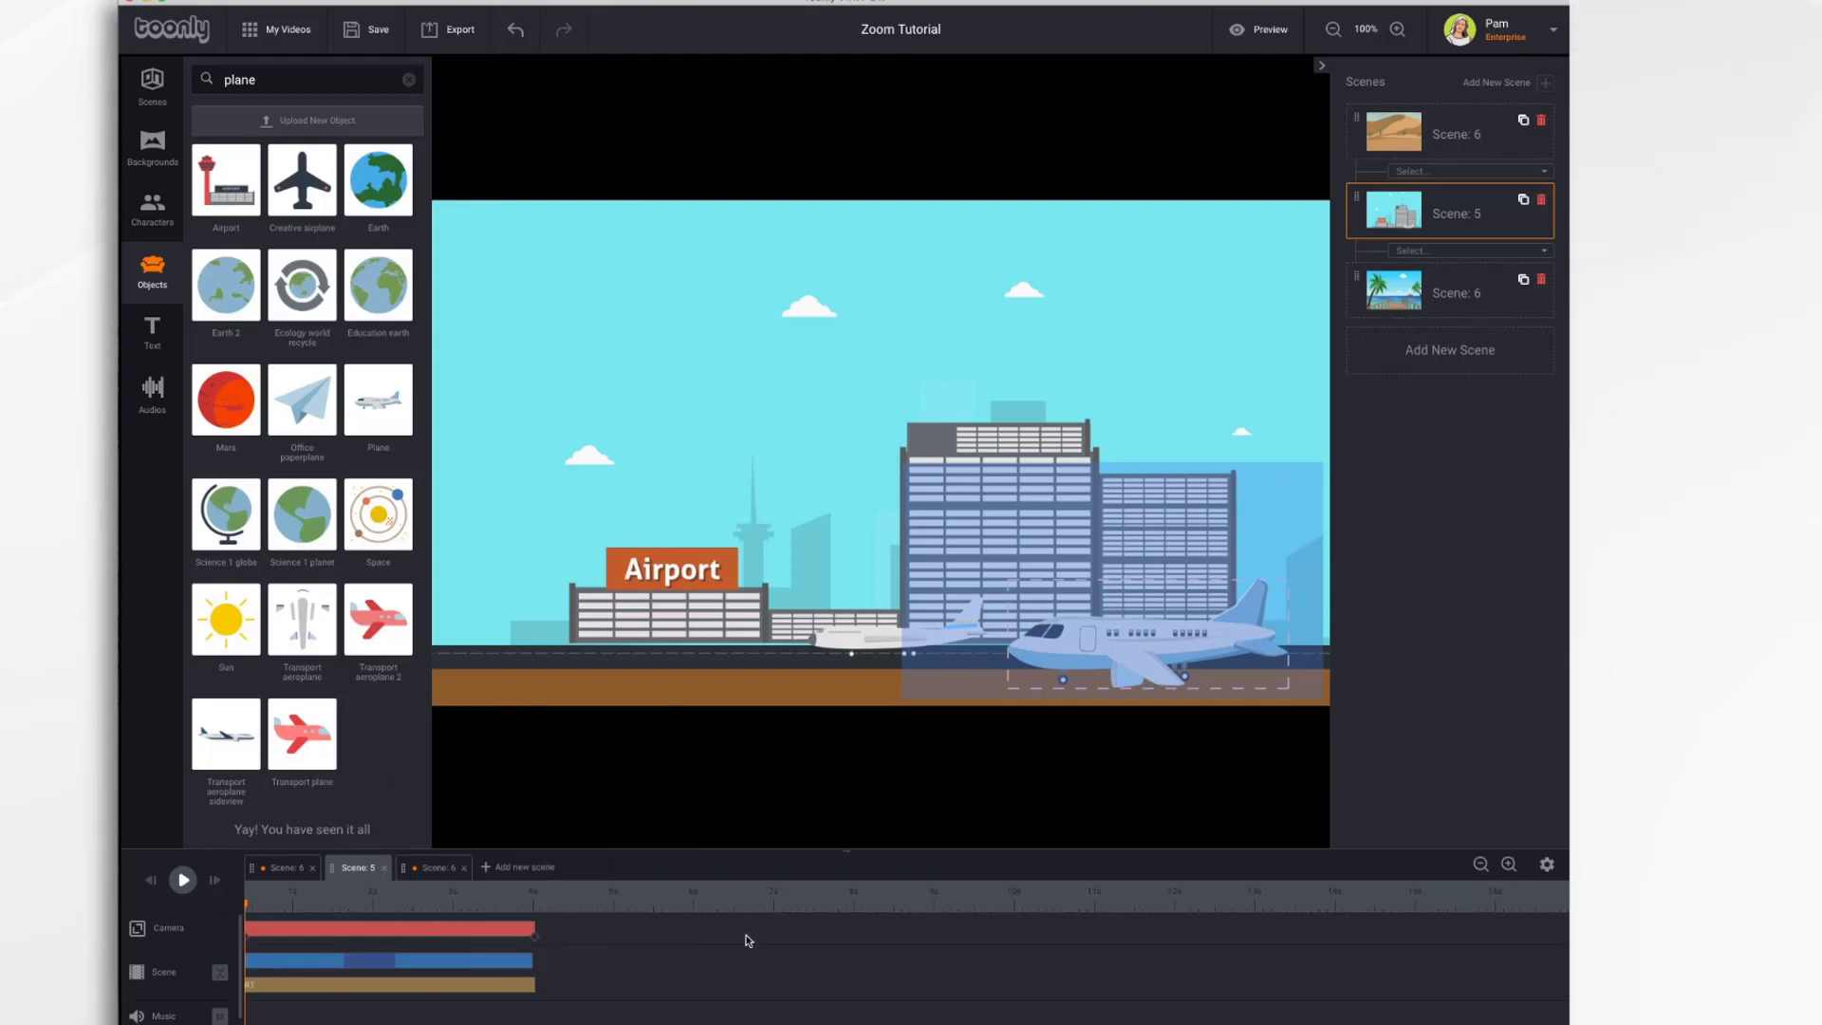
pyautogui.click(1256, 31)
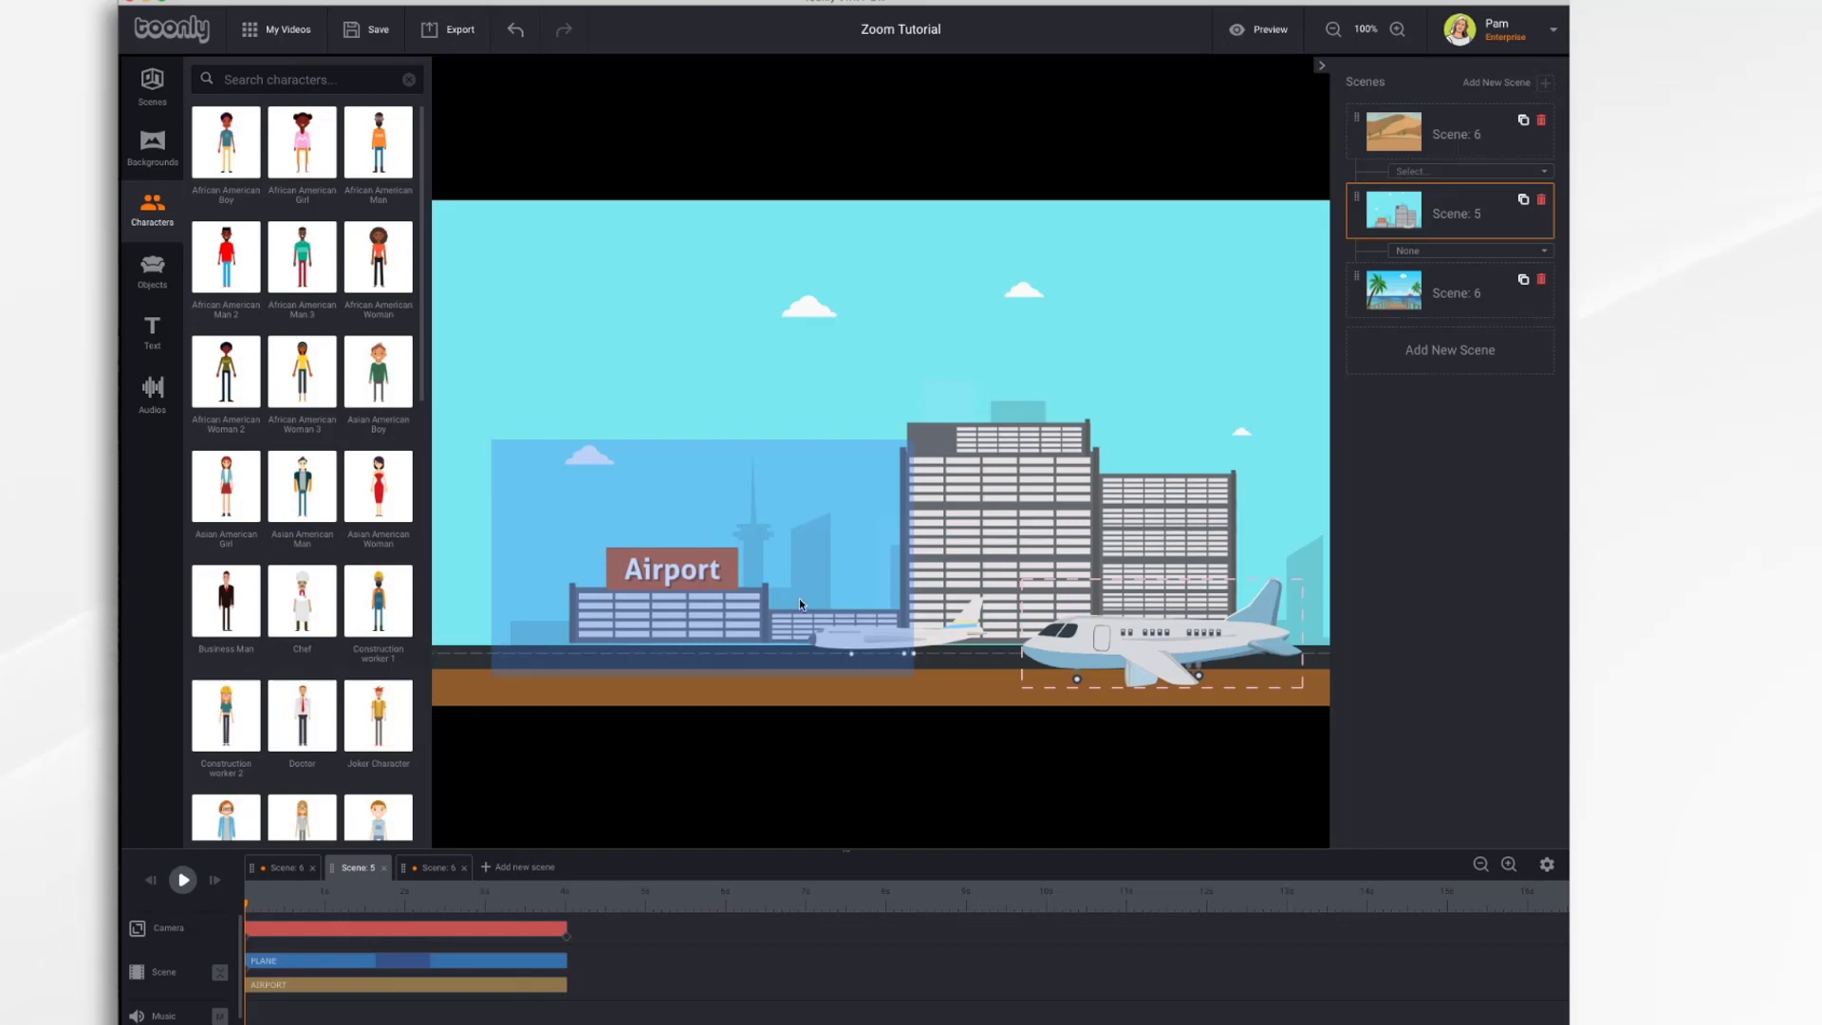
# - At the large plane's ending keyframe, move the plane across the runway to just below the Airport sign
pyautogui.click(1079, 651)
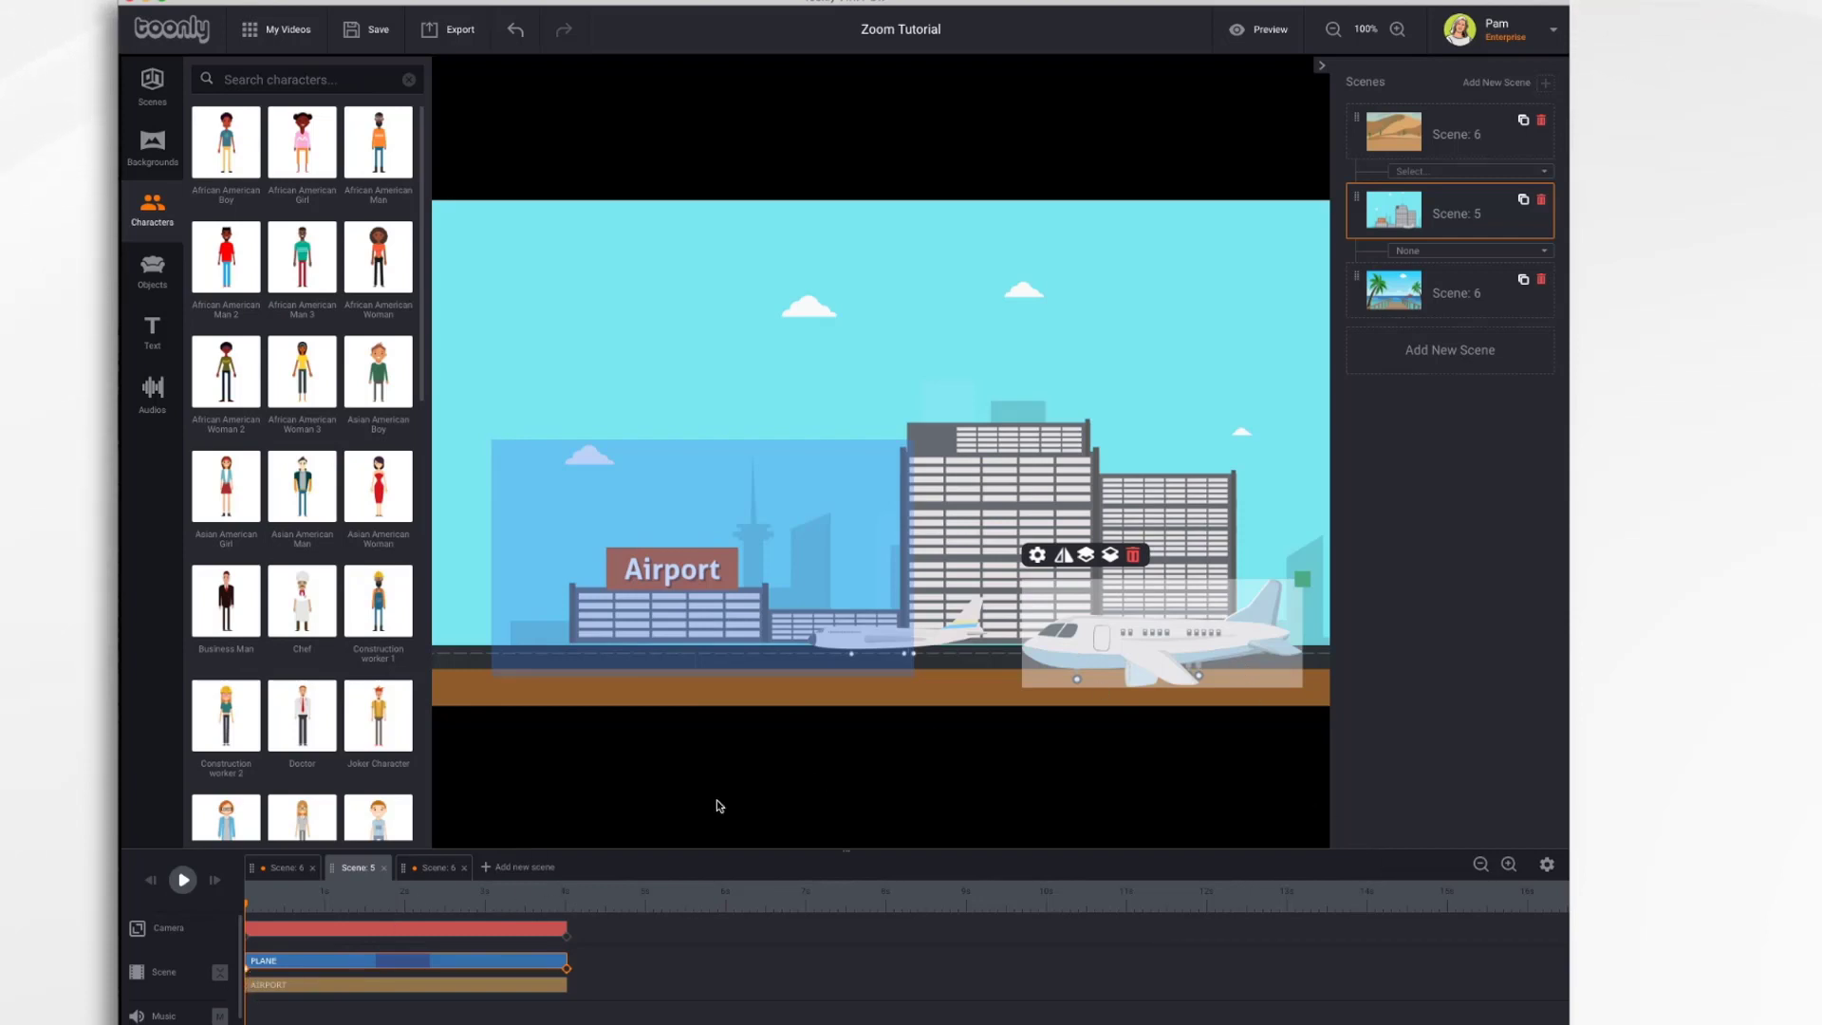
pyautogui.click(570, 973)
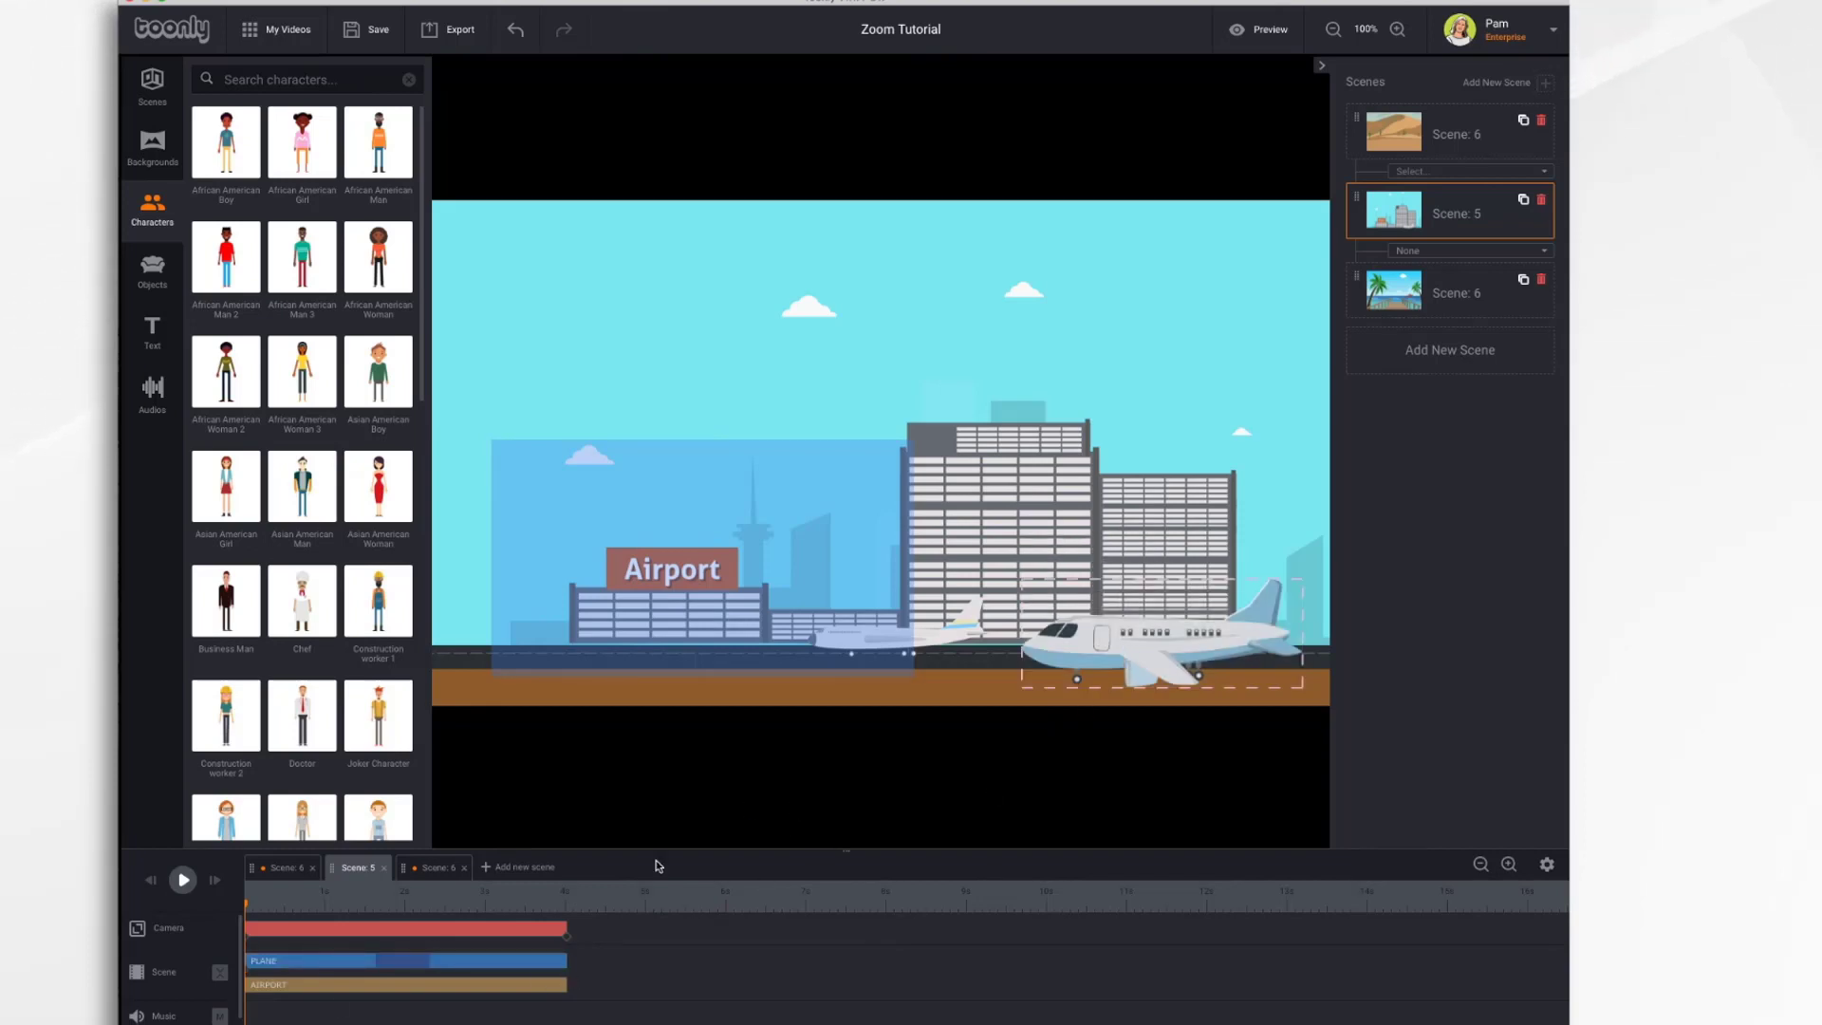
pyautogui.click(568, 970)
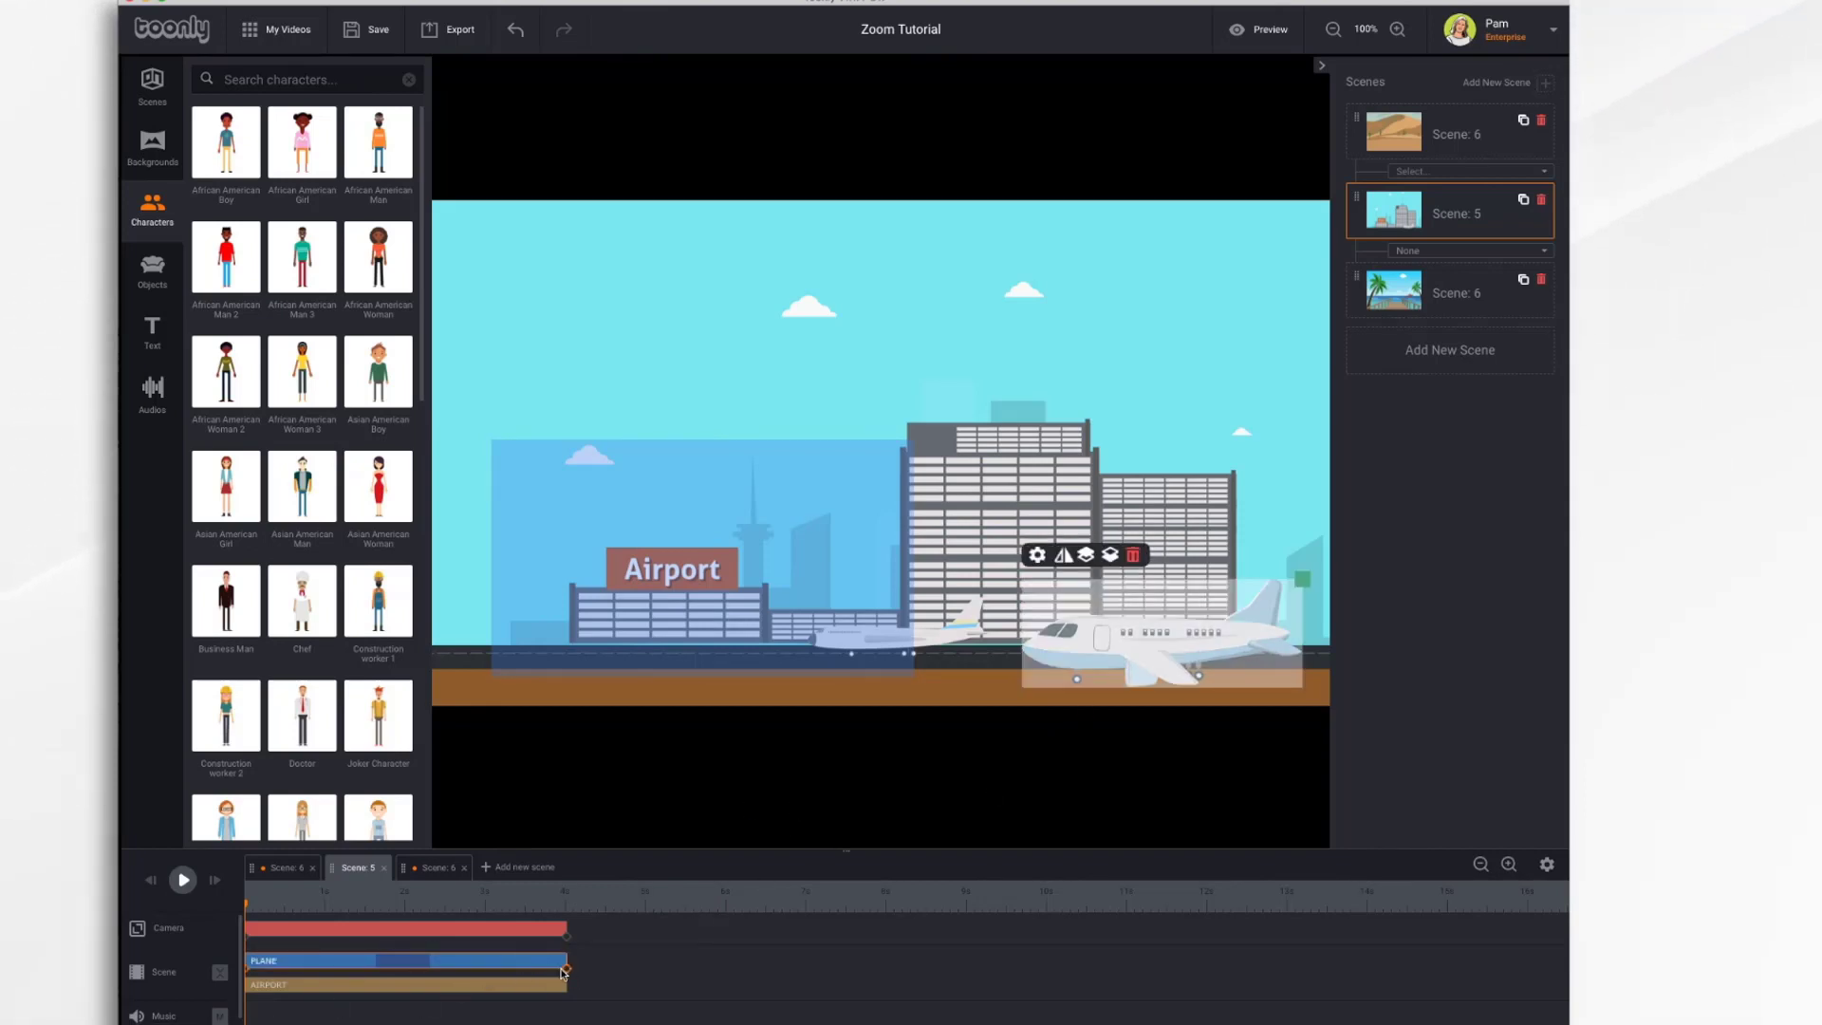
pyautogui.click(567, 969)
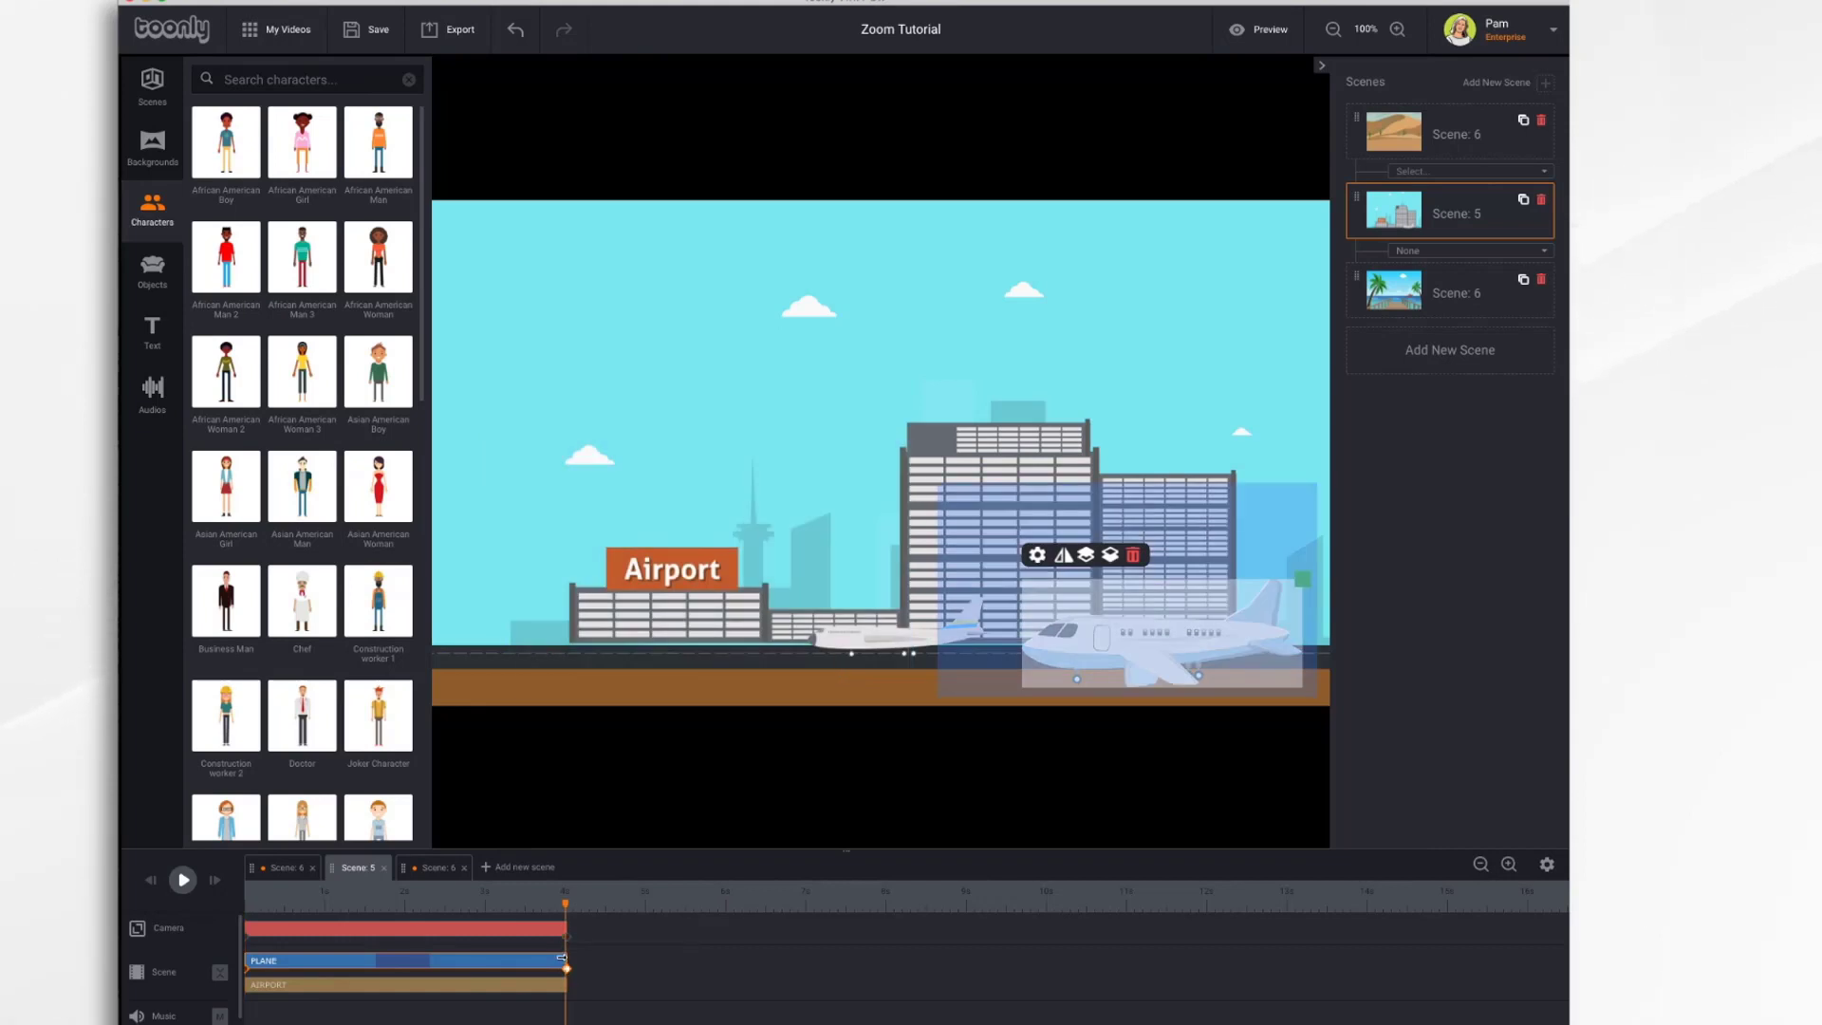
pyautogui.moveTo(1129, 654); pyautogui.dragTo(594, 646)
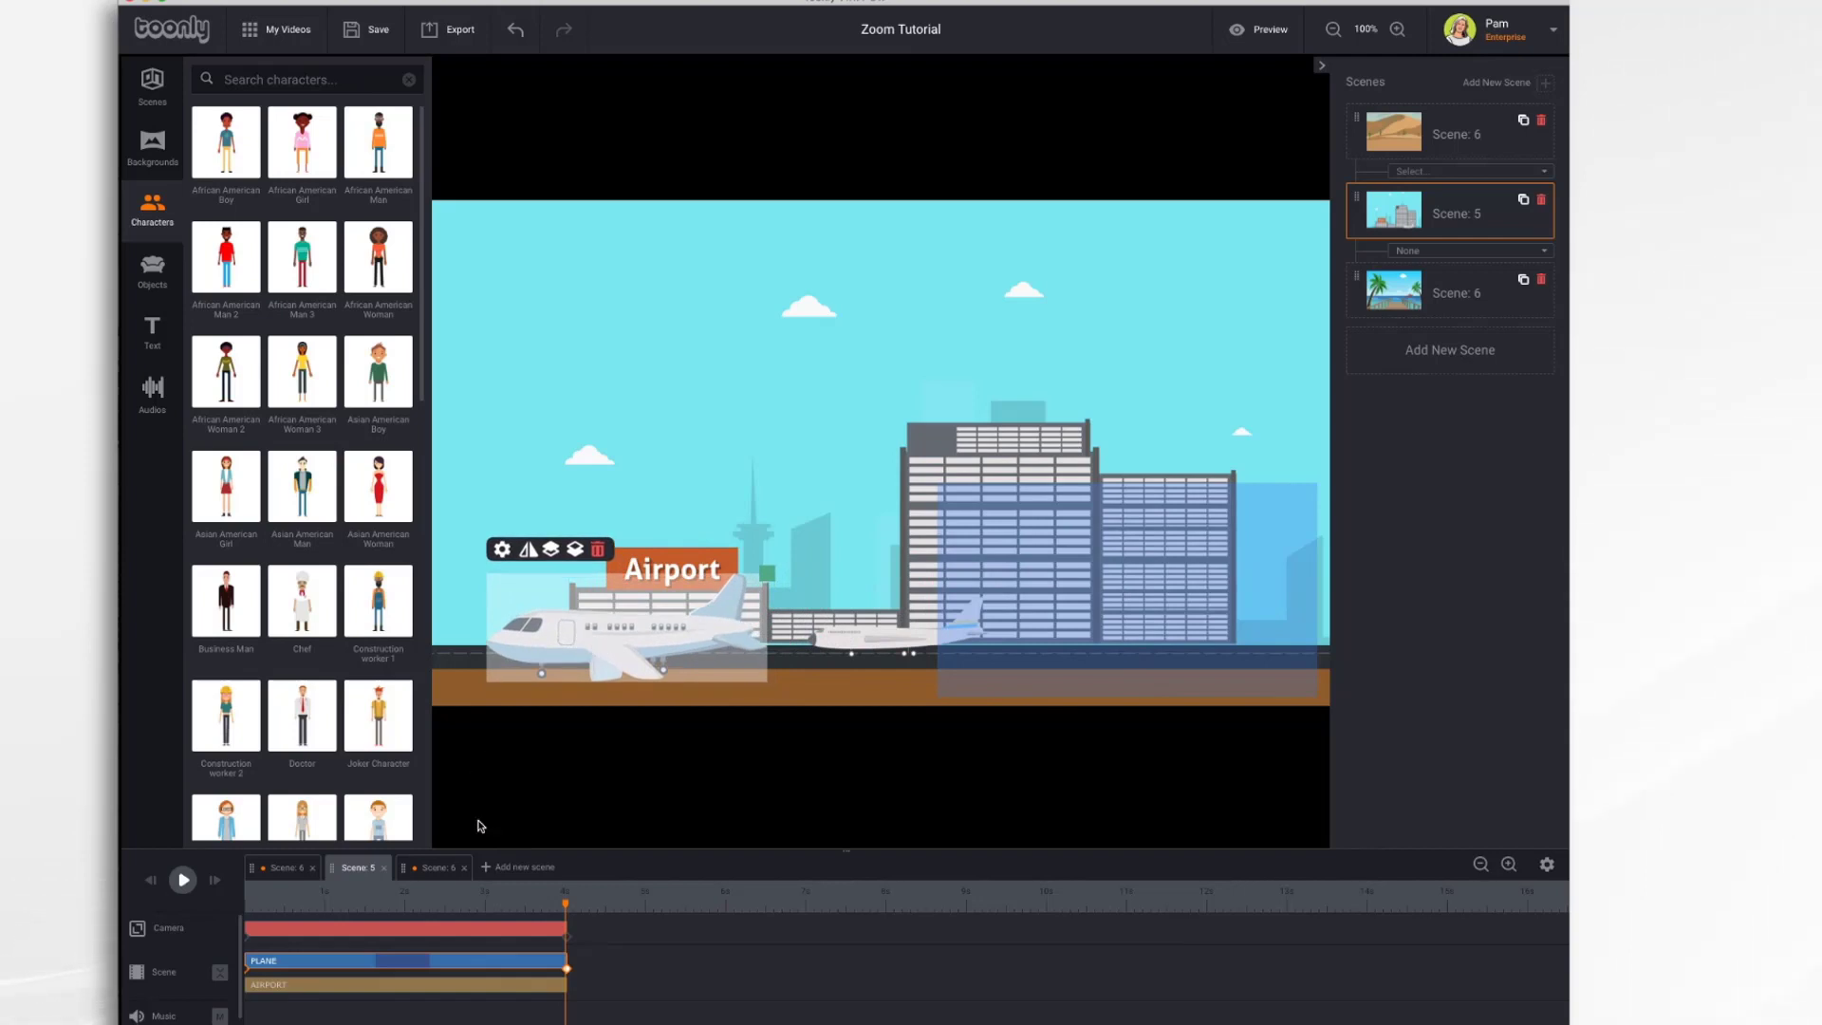
# - Place the starting camera frame over the plane's starting position and the ending frame around the plane at the Airport sign
pyautogui.moveTo(566, 906); pyautogui.dragTo(233, 887)
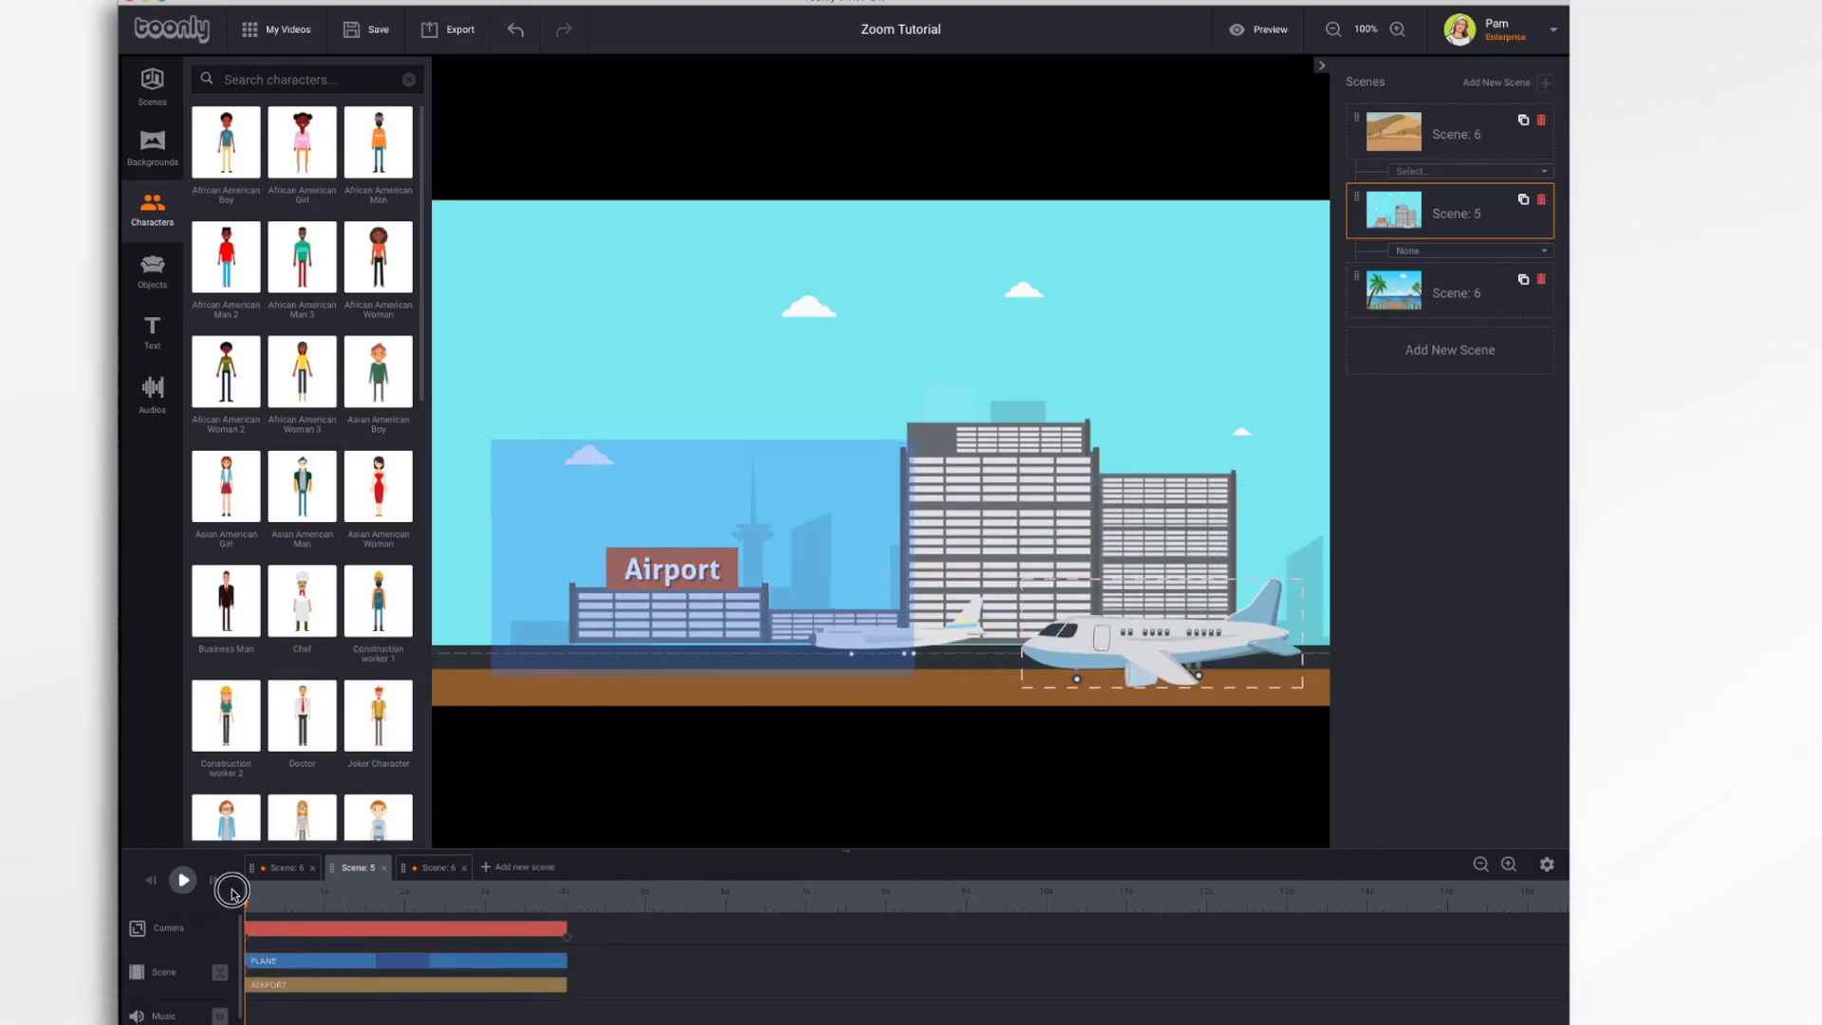
pyautogui.click(248, 941)
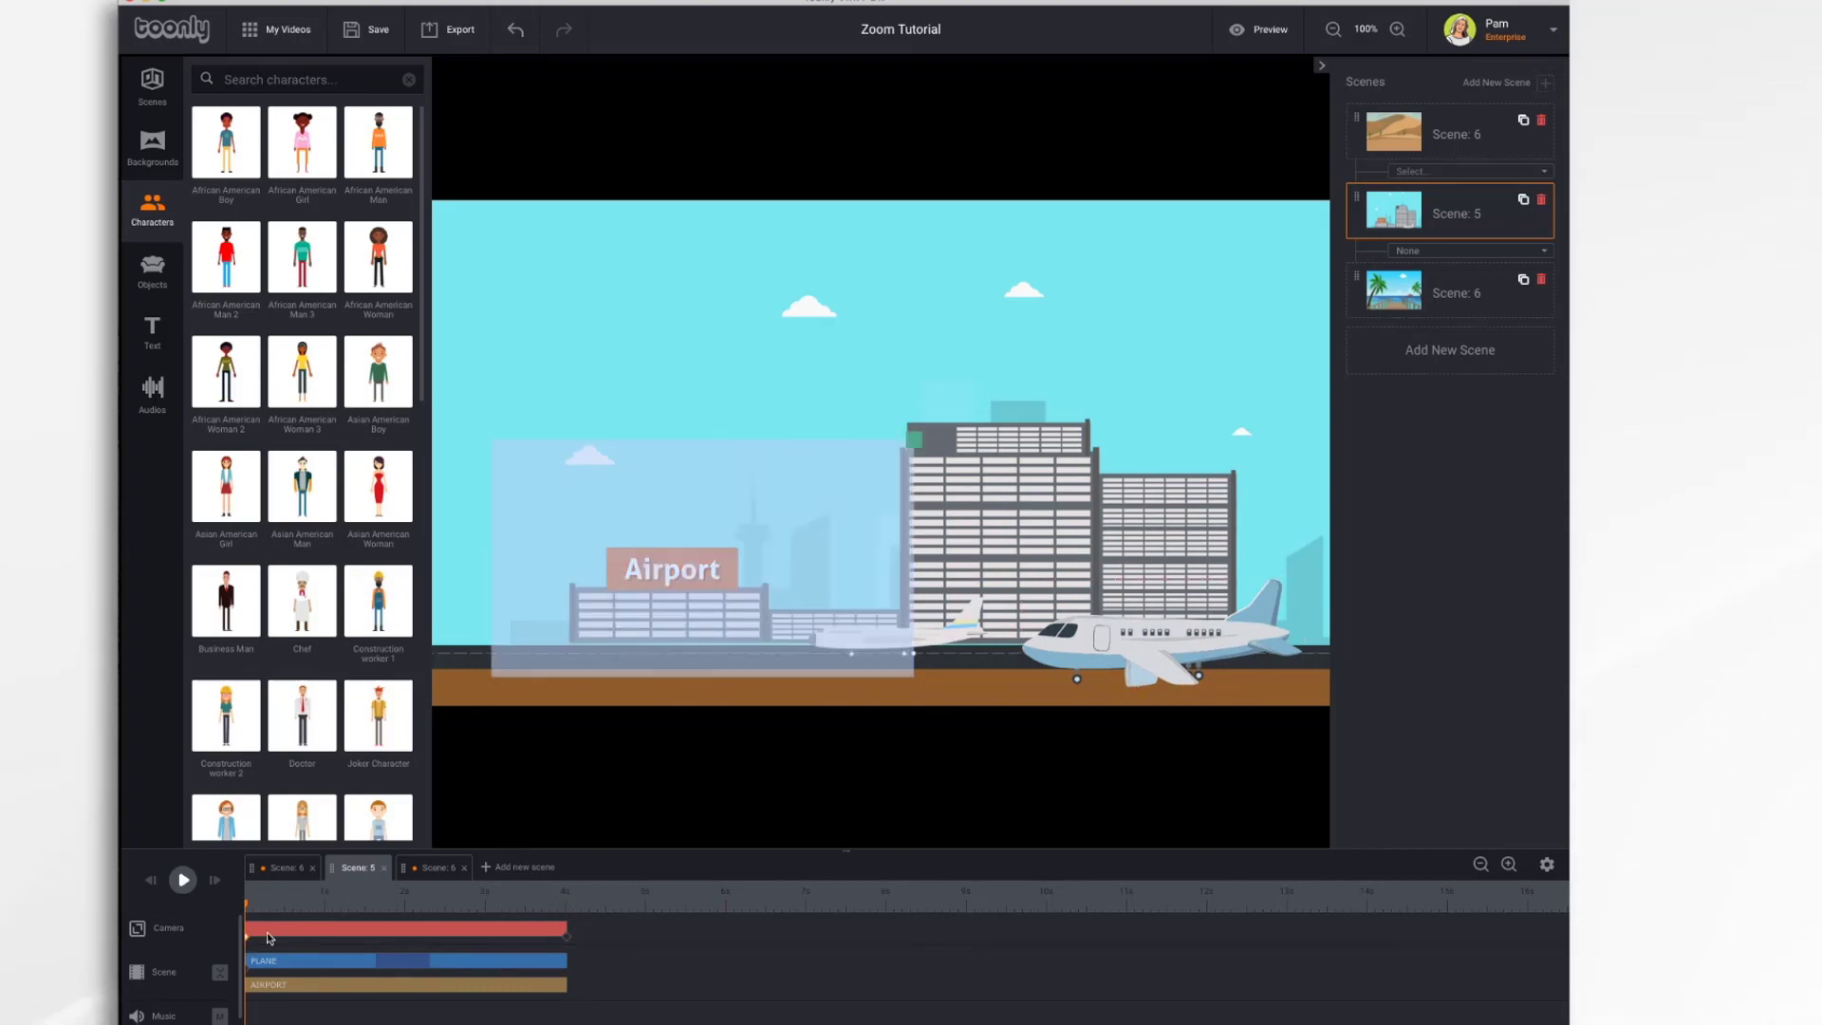
pyautogui.moveTo(727, 572); pyautogui.dragTo(1132, 596)
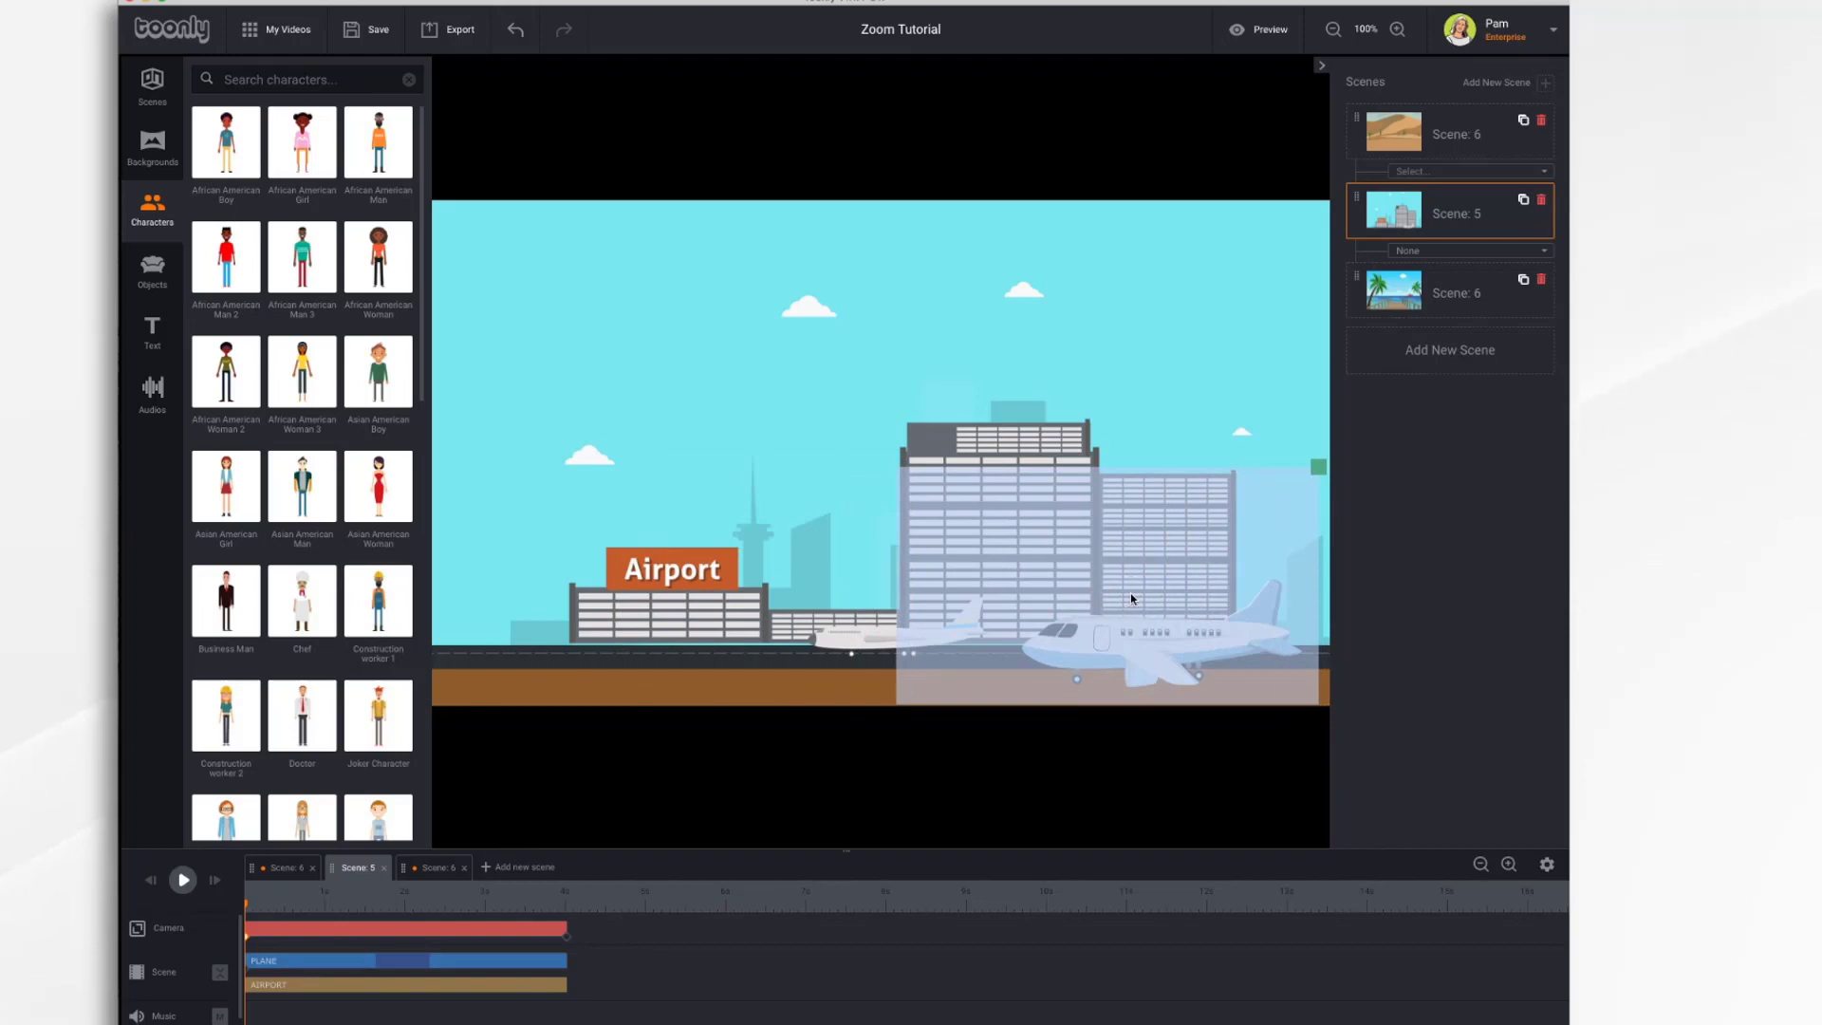
pyautogui.click(568, 939)
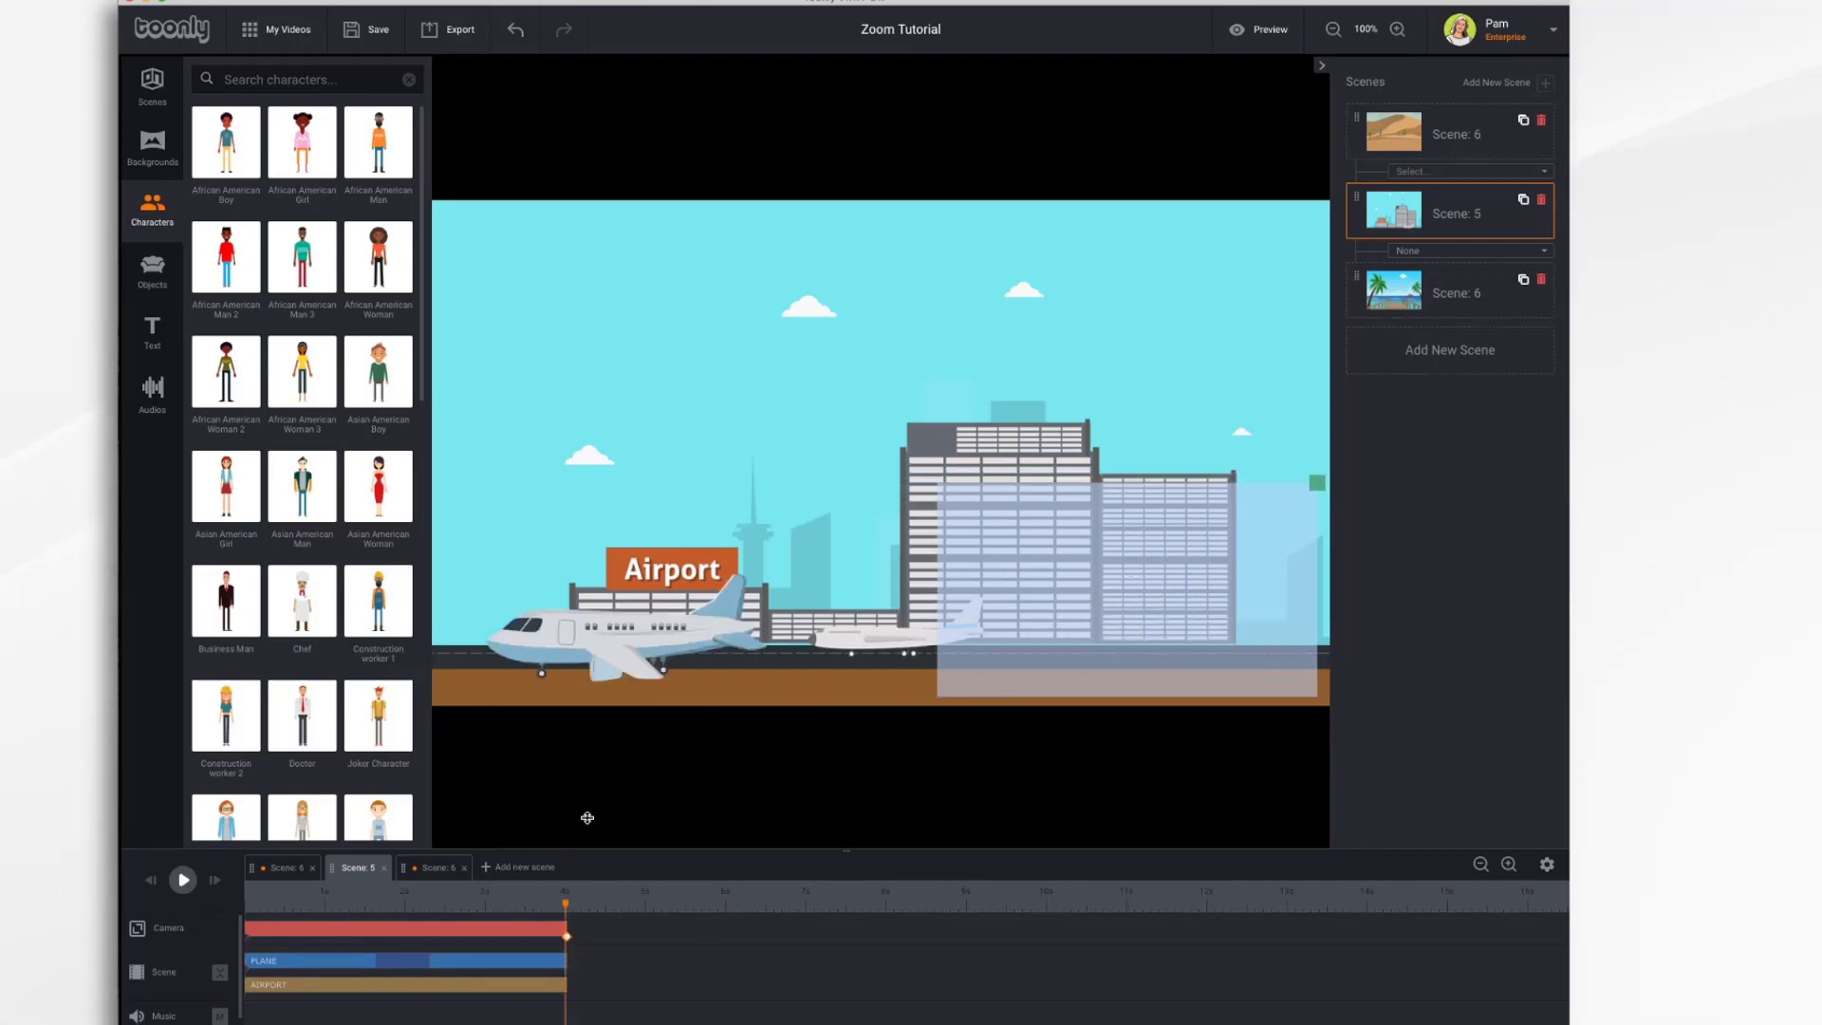
pyautogui.moveTo(1158, 585); pyautogui.dragTo(667, 581)
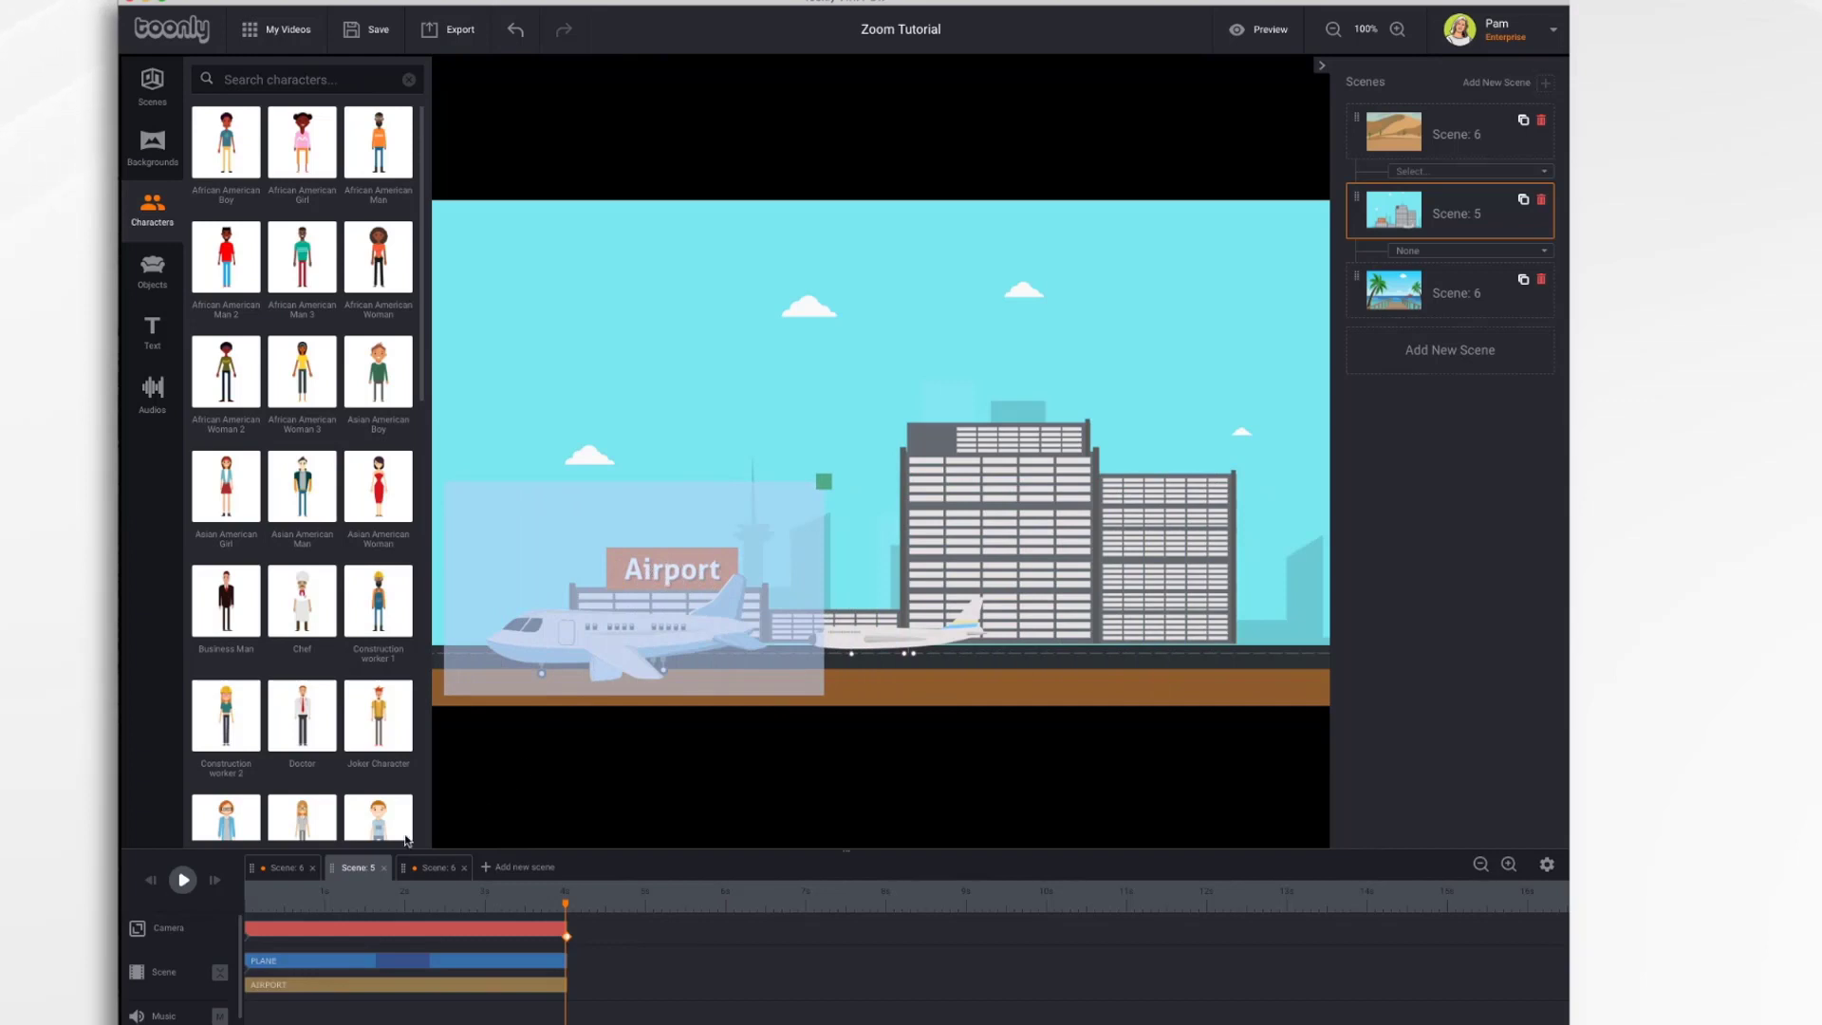
# - Play the airport scene from the start, watch the plane-following camera move in the video preview, and close it
pyautogui.click(149, 888)
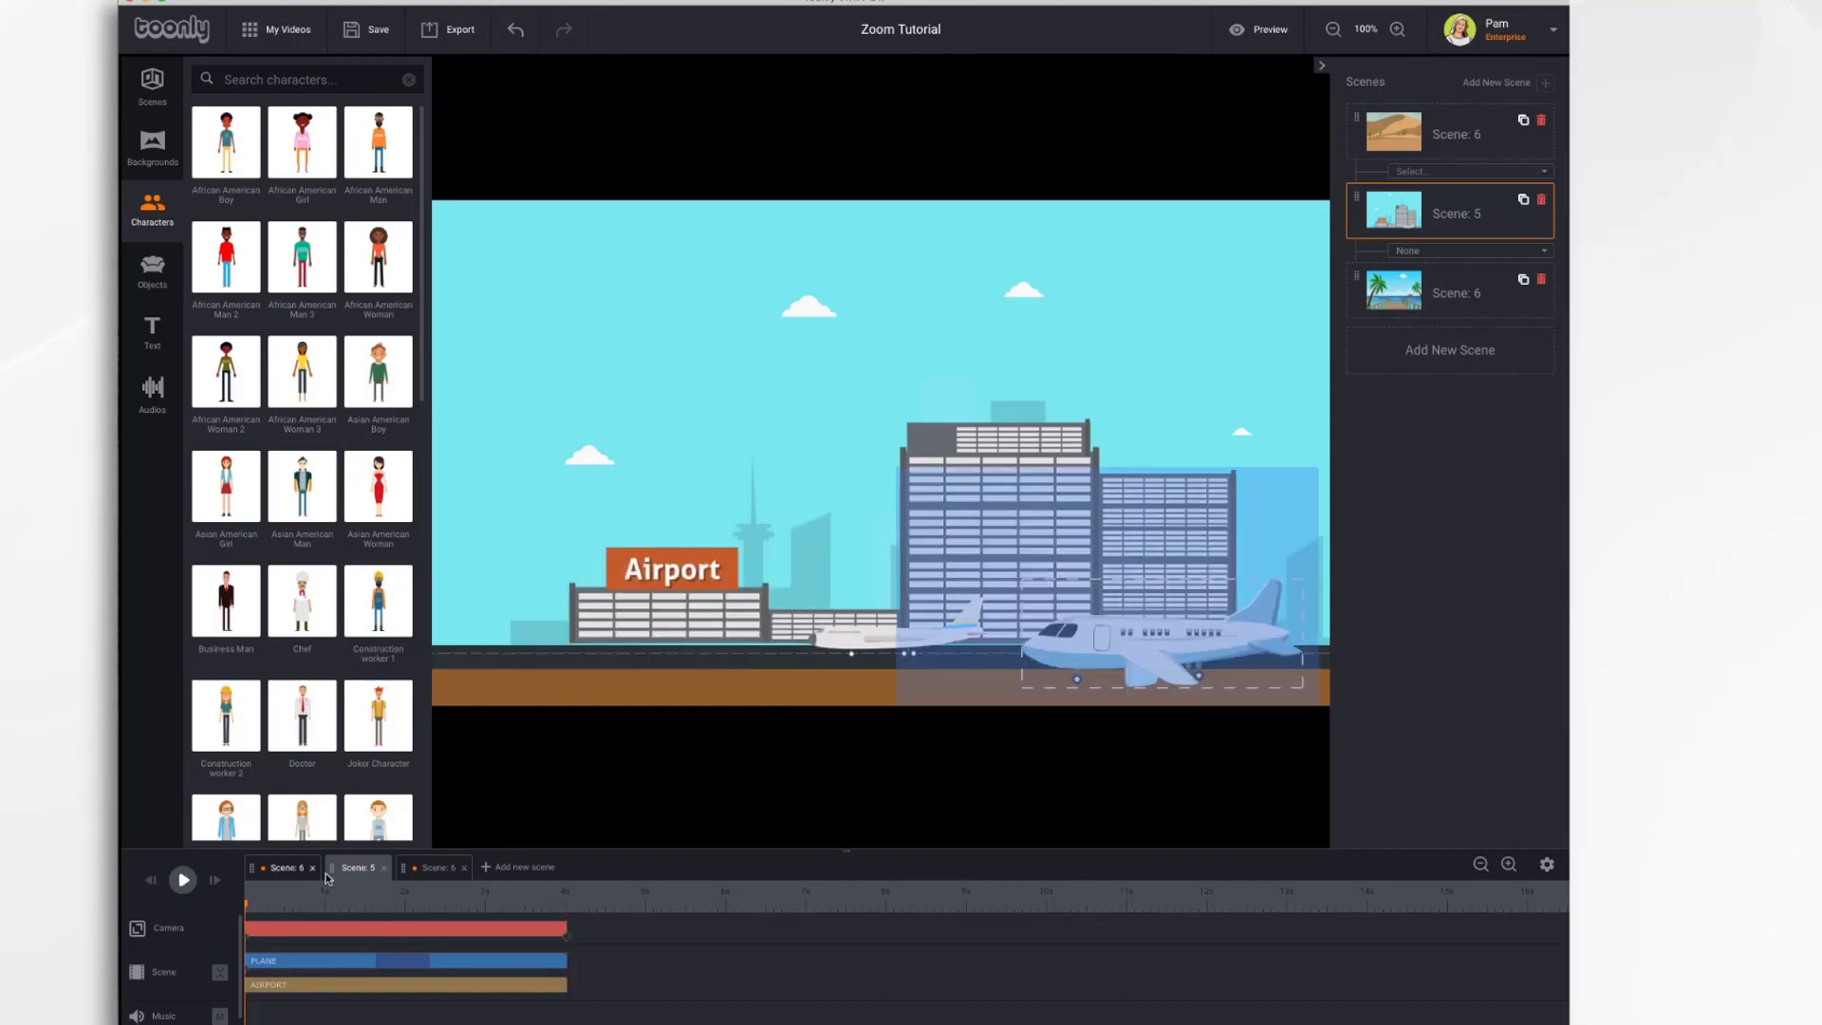
pyautogui.click(182, 881)
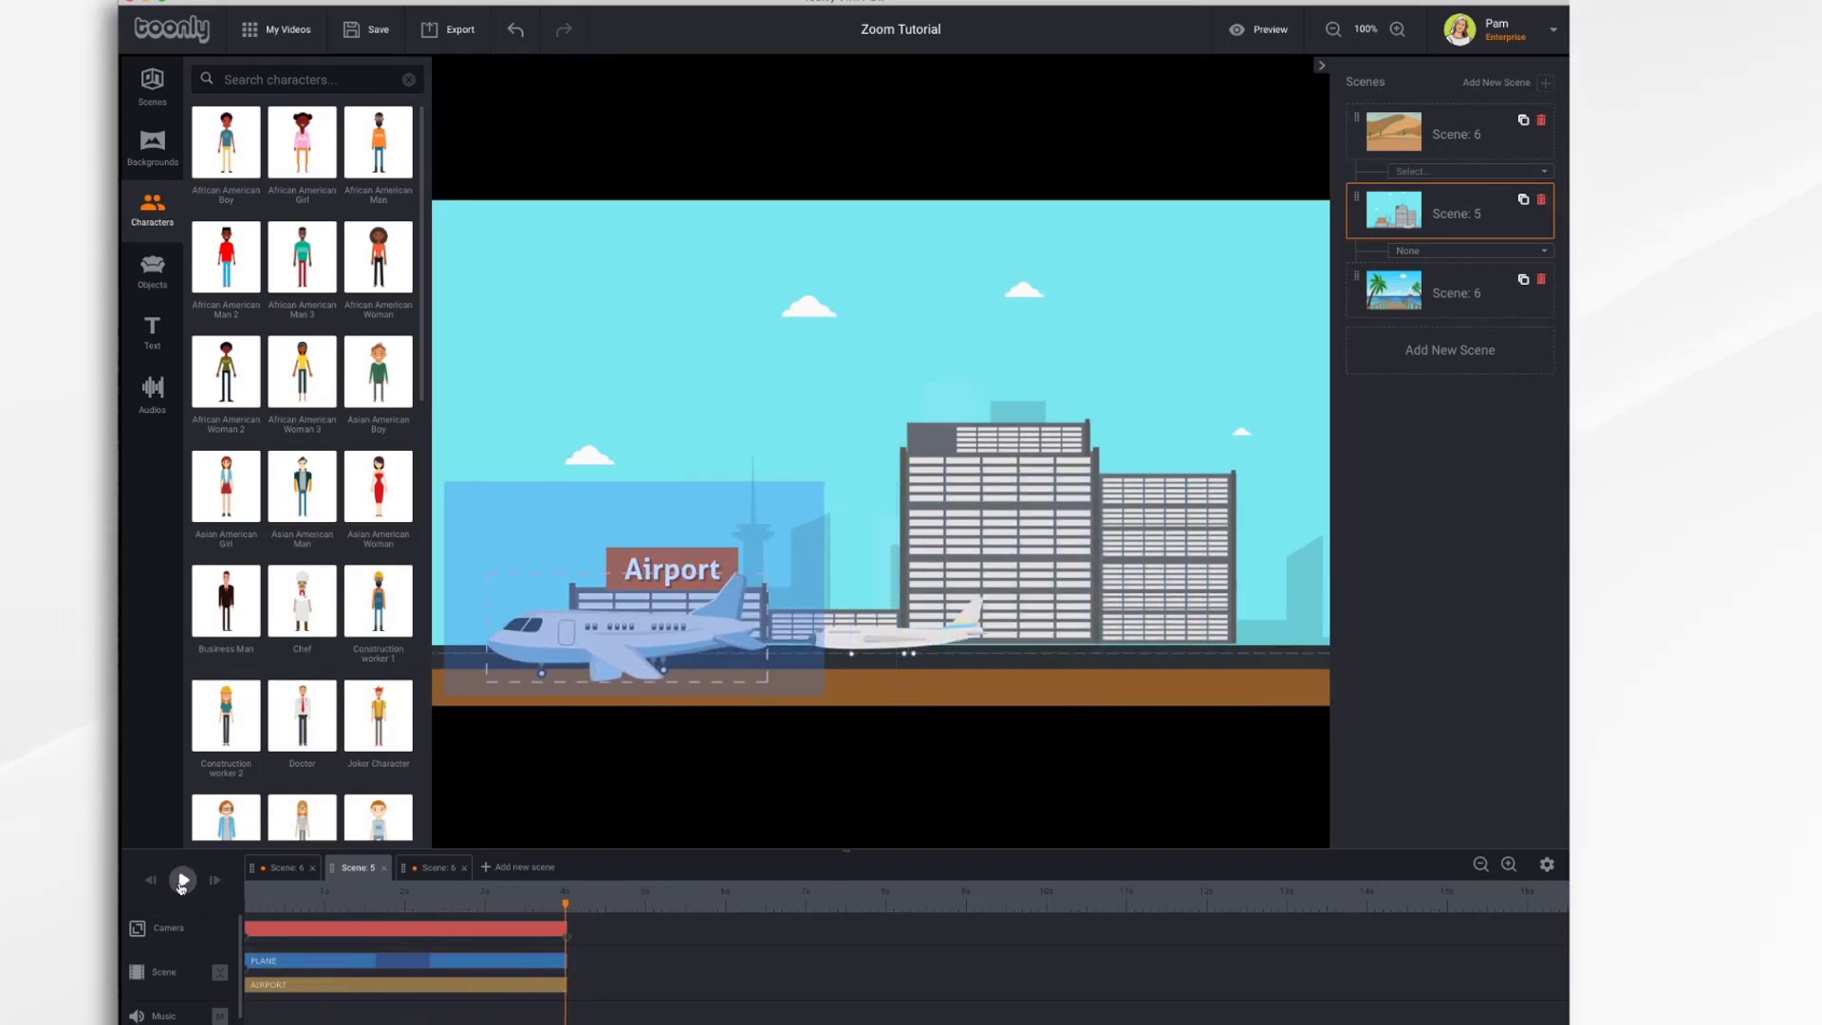
pyautogui.click(1255, 29)
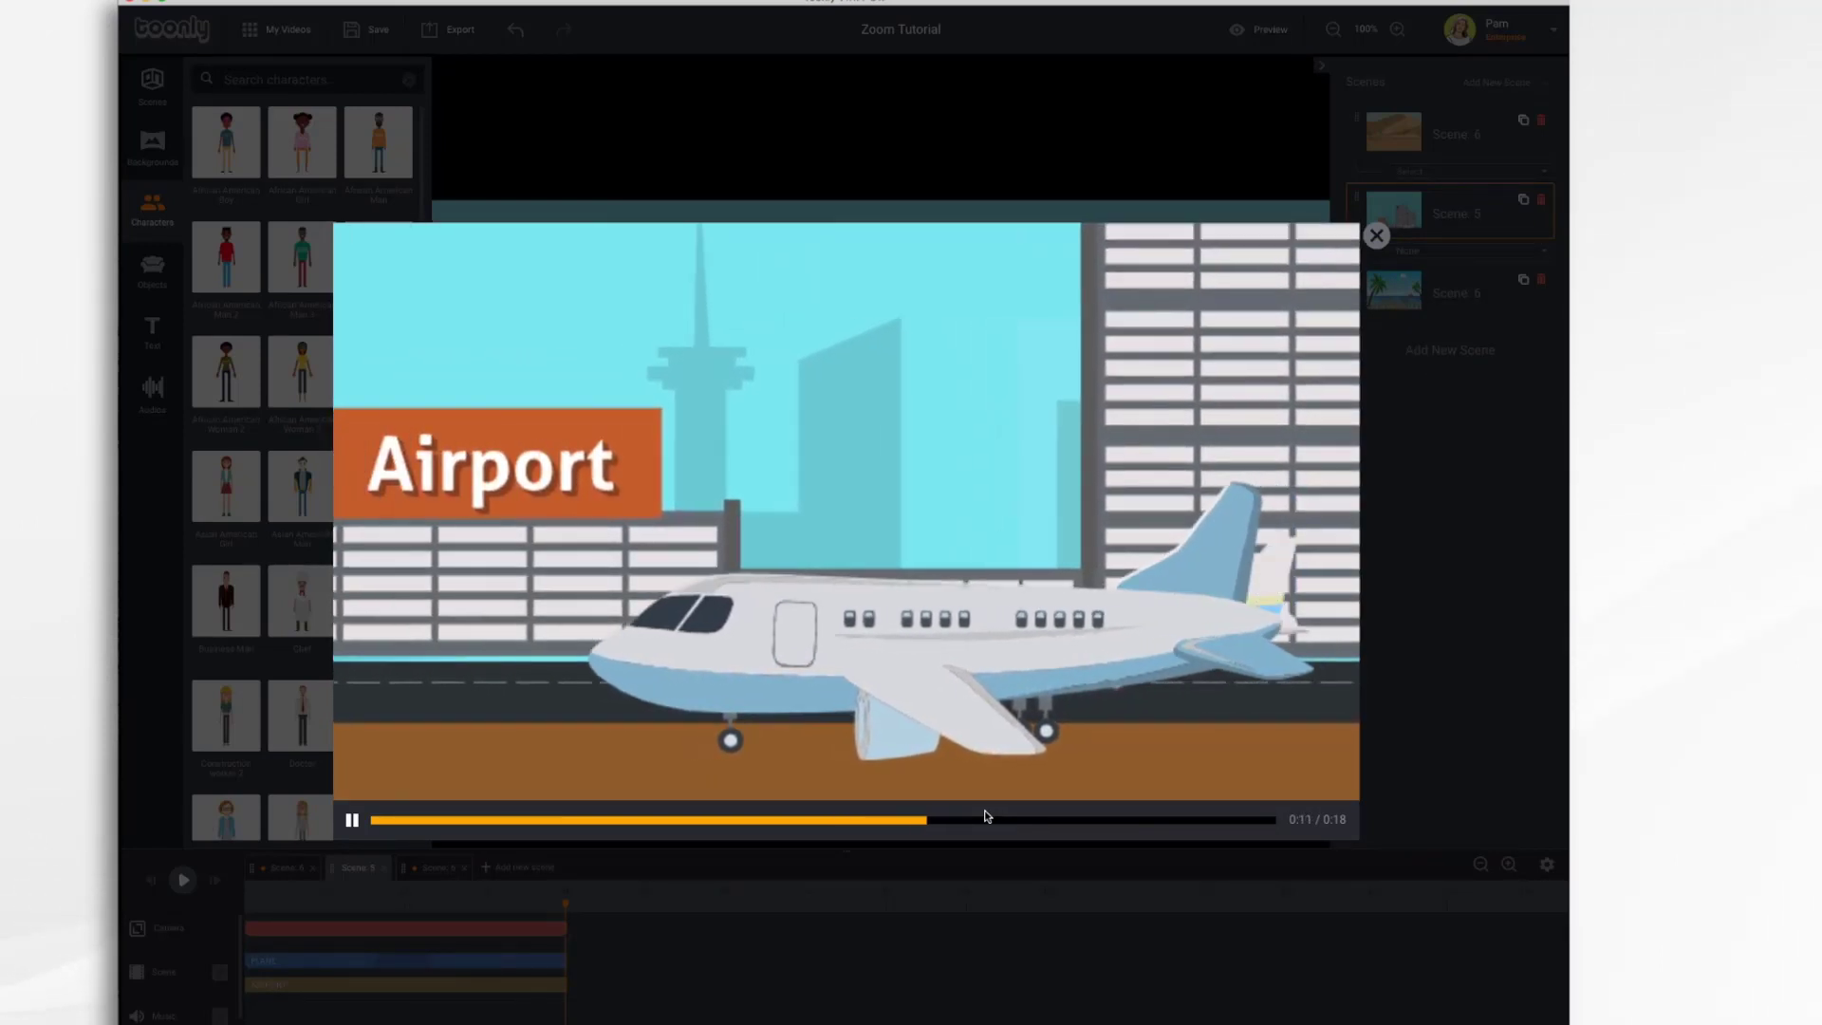
pyautogui.click(1377, 236)
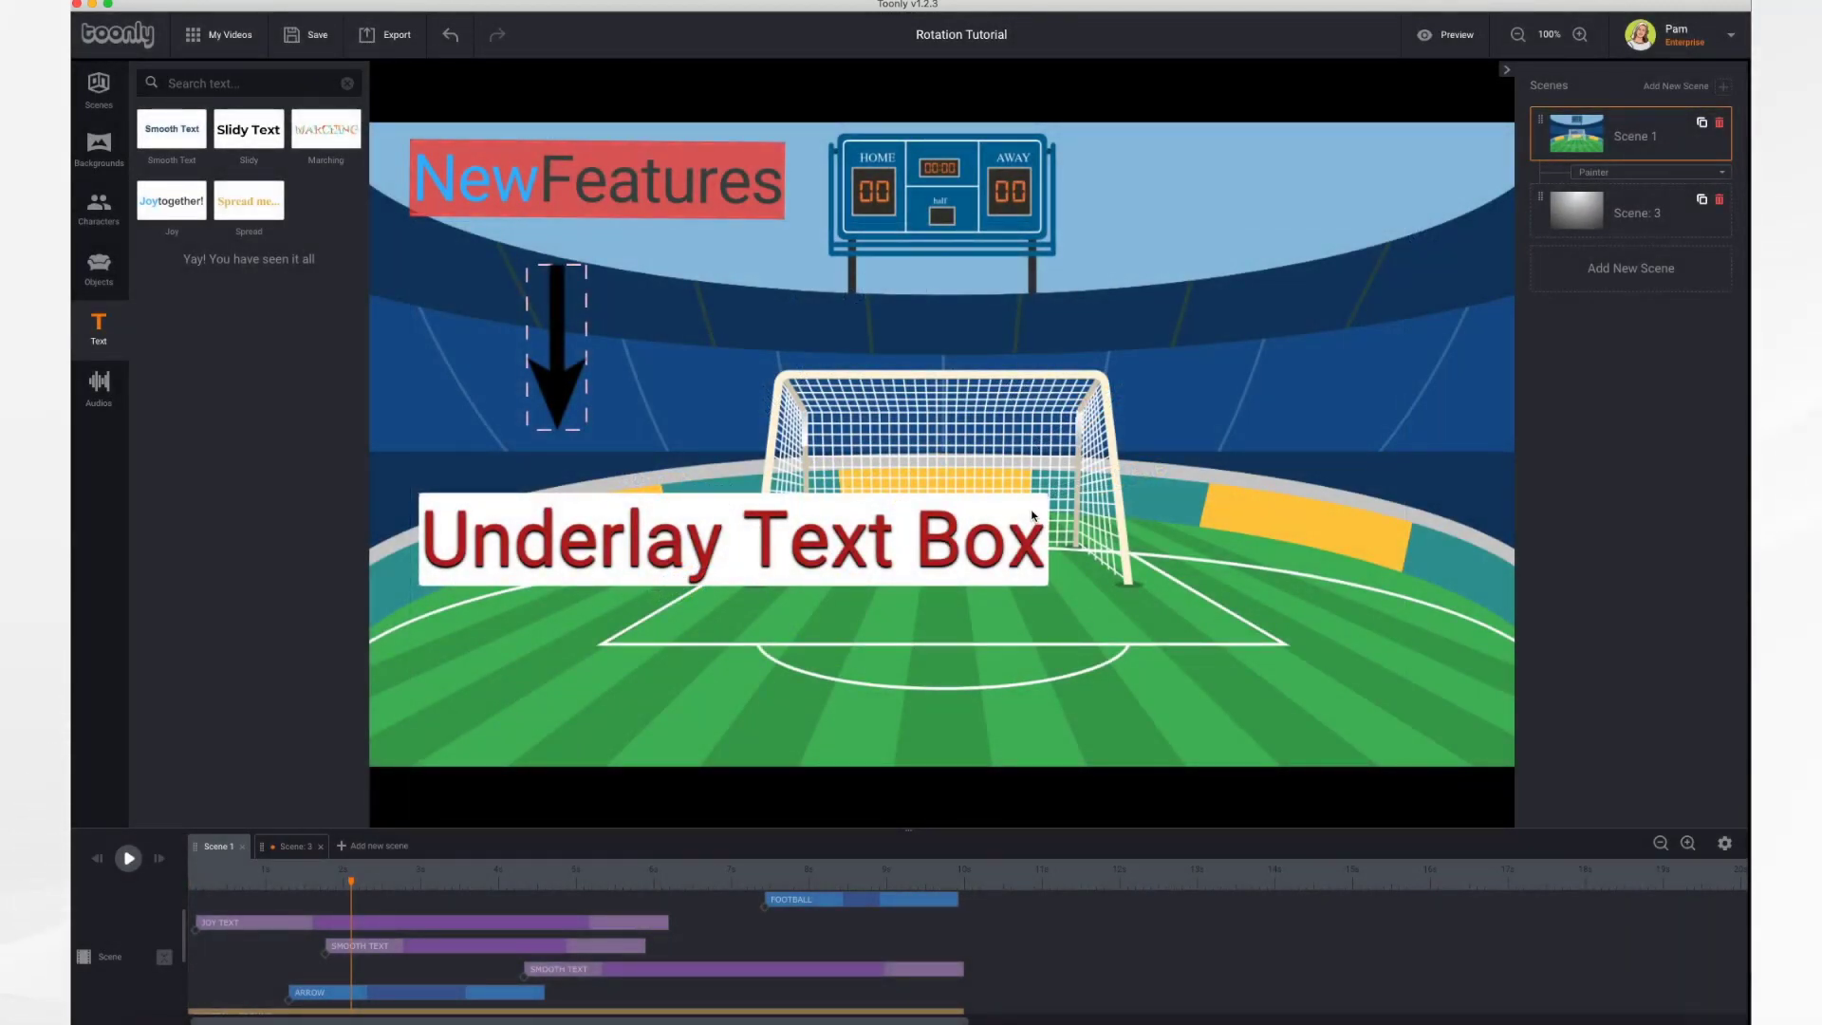
# - In Scene 1 of the Rotation Tutorial, add a Joy text reading "Underlay Color" beside the scoreboard and raise its underlay opacity to maximum
pyautogui.click(816, 538)
pyautogui.moveTo(172, 200); pyautogui.dragTo(1234, 267)
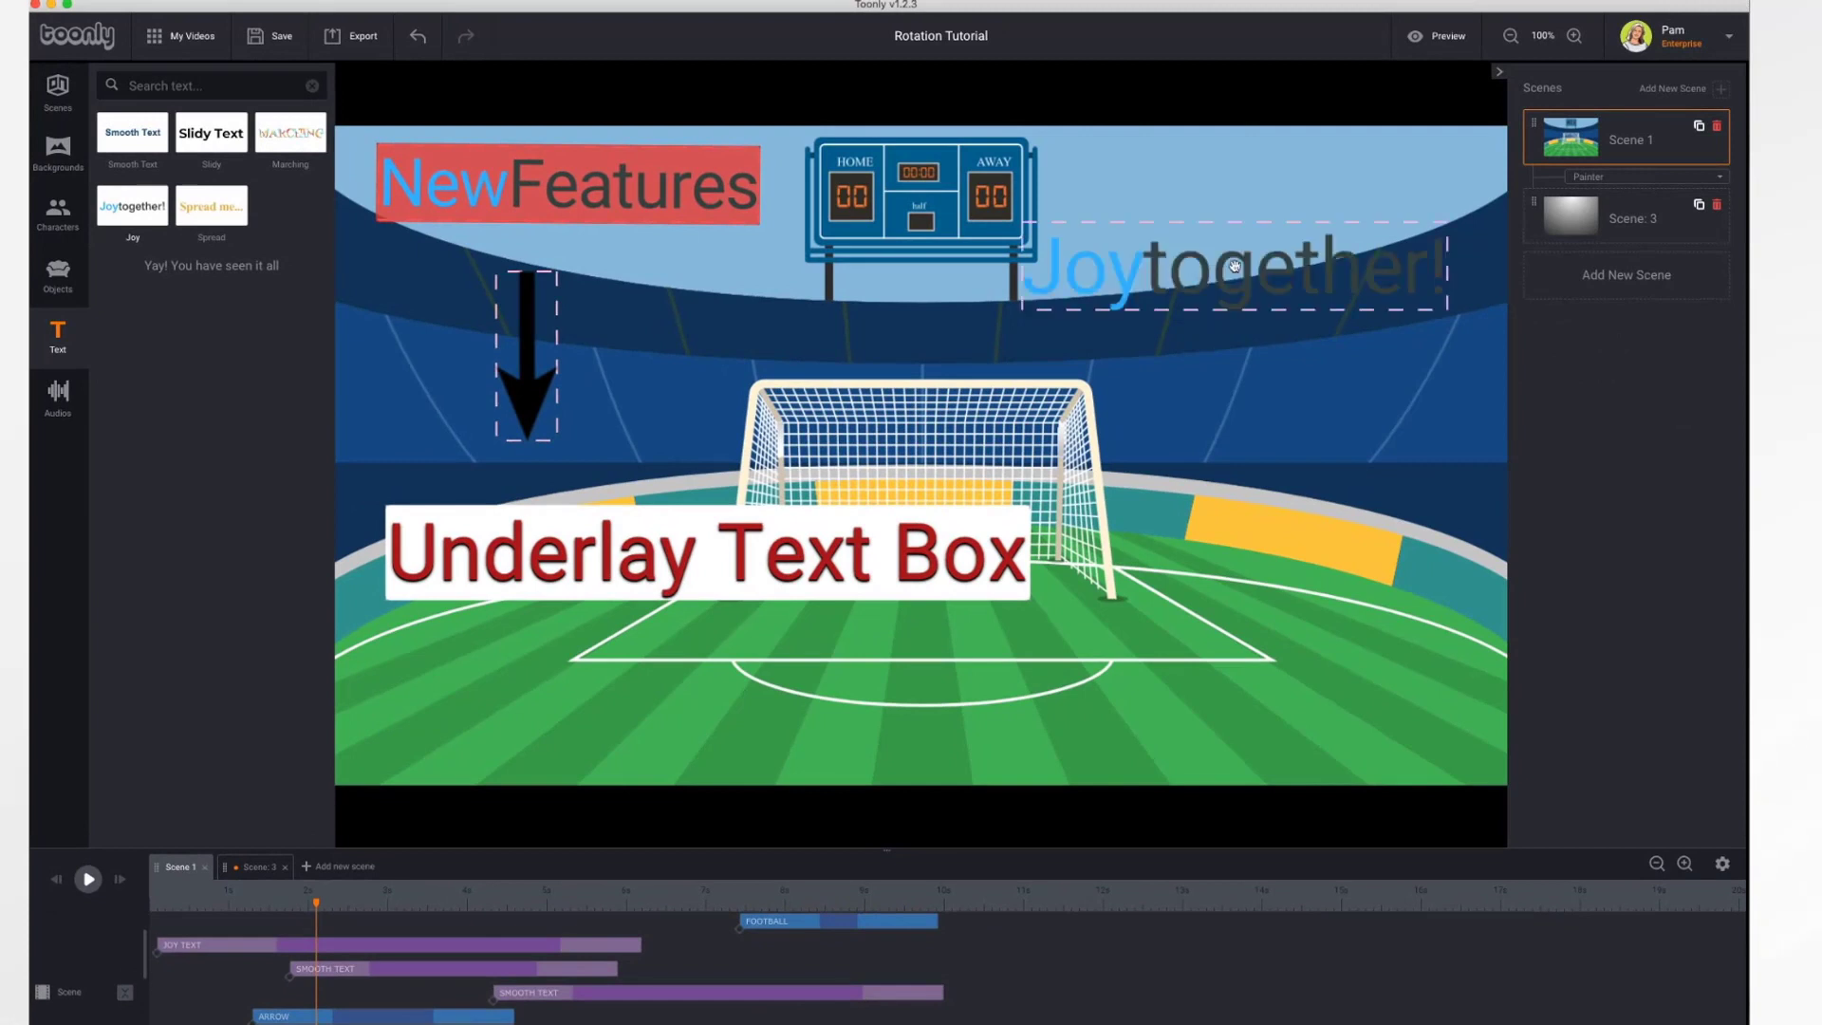
pyautogui.click(1233, 267)
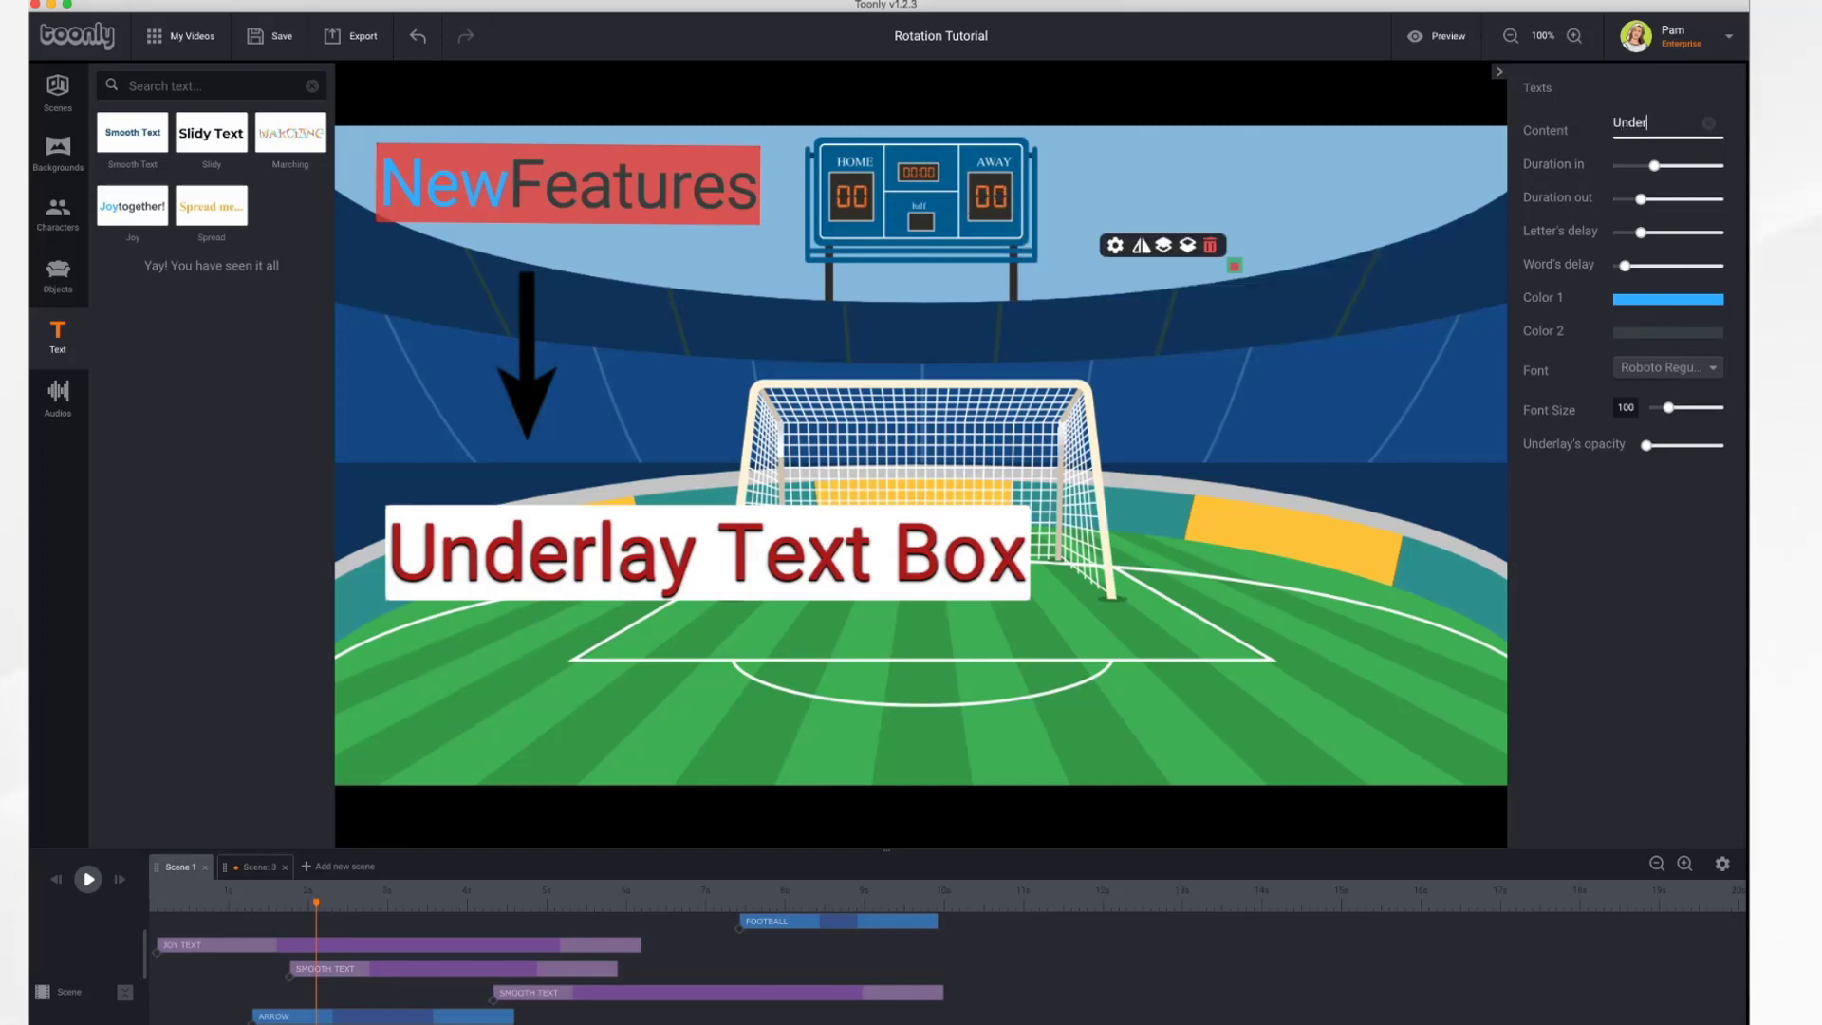
pyautogui.write('Color')
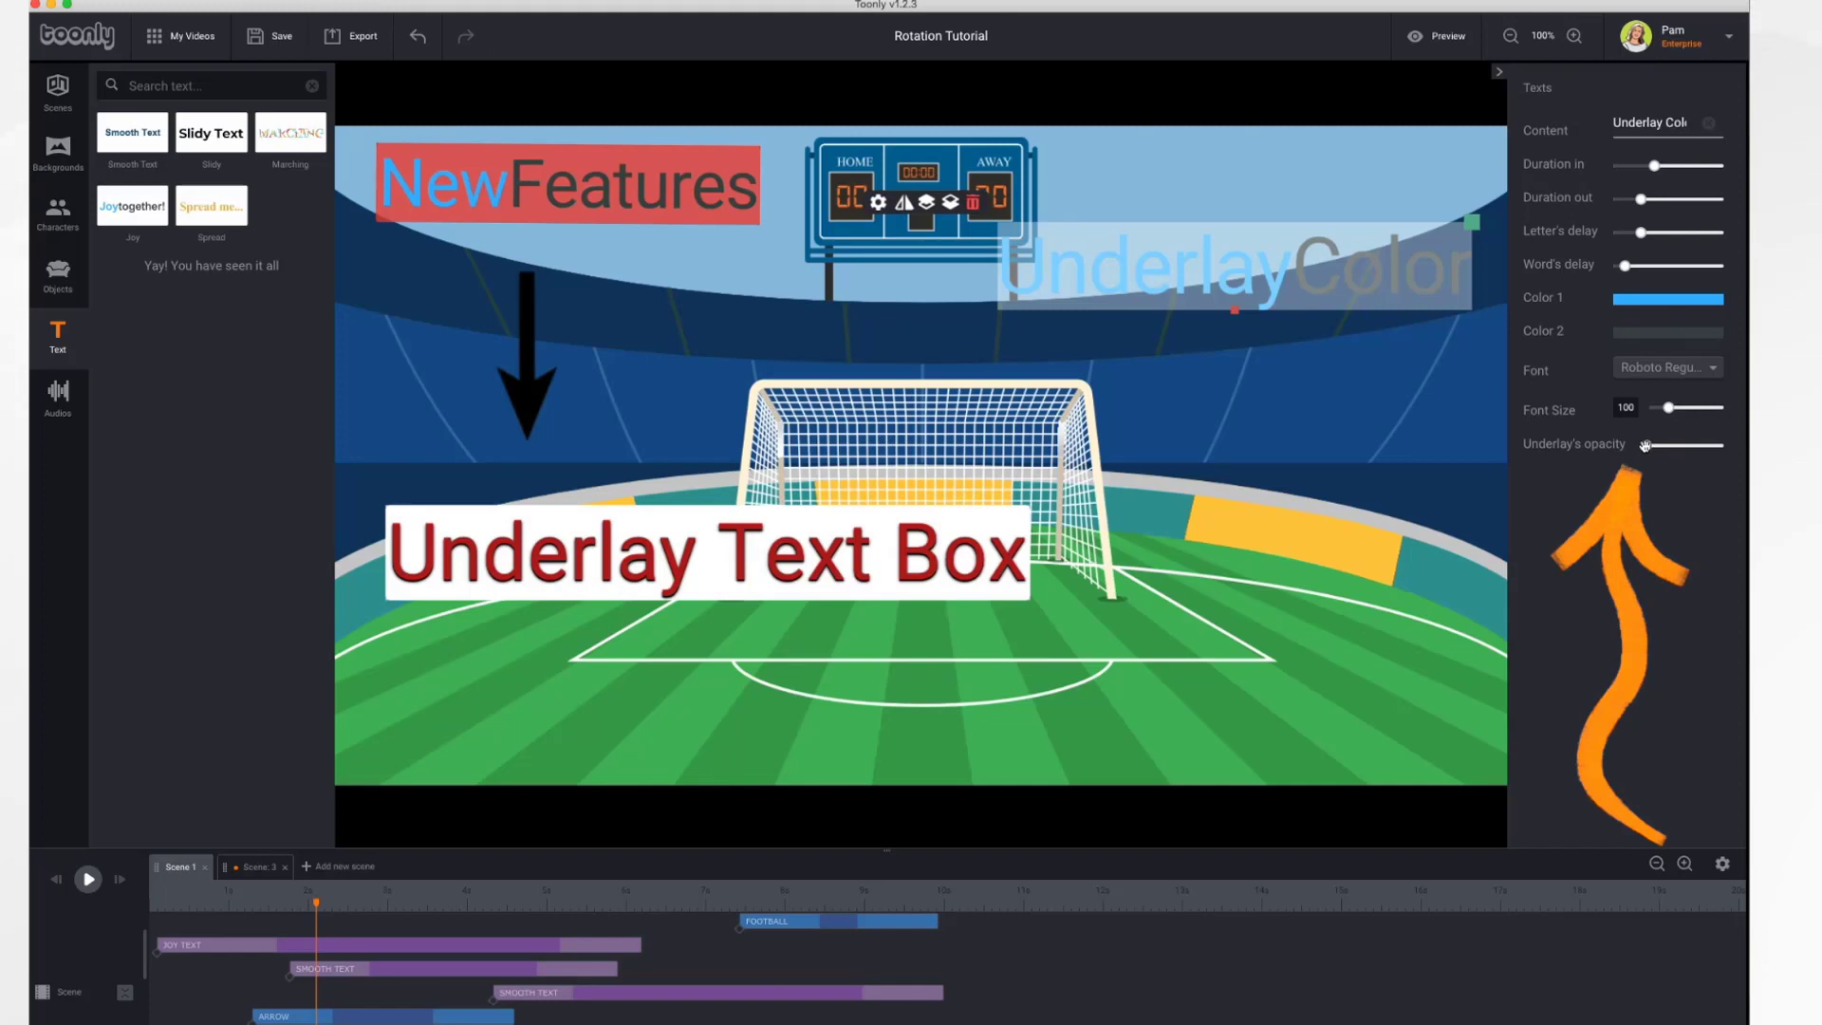
pyautogui.moveTo(1646, 446); pyautogui.dragTo(1730, 450)
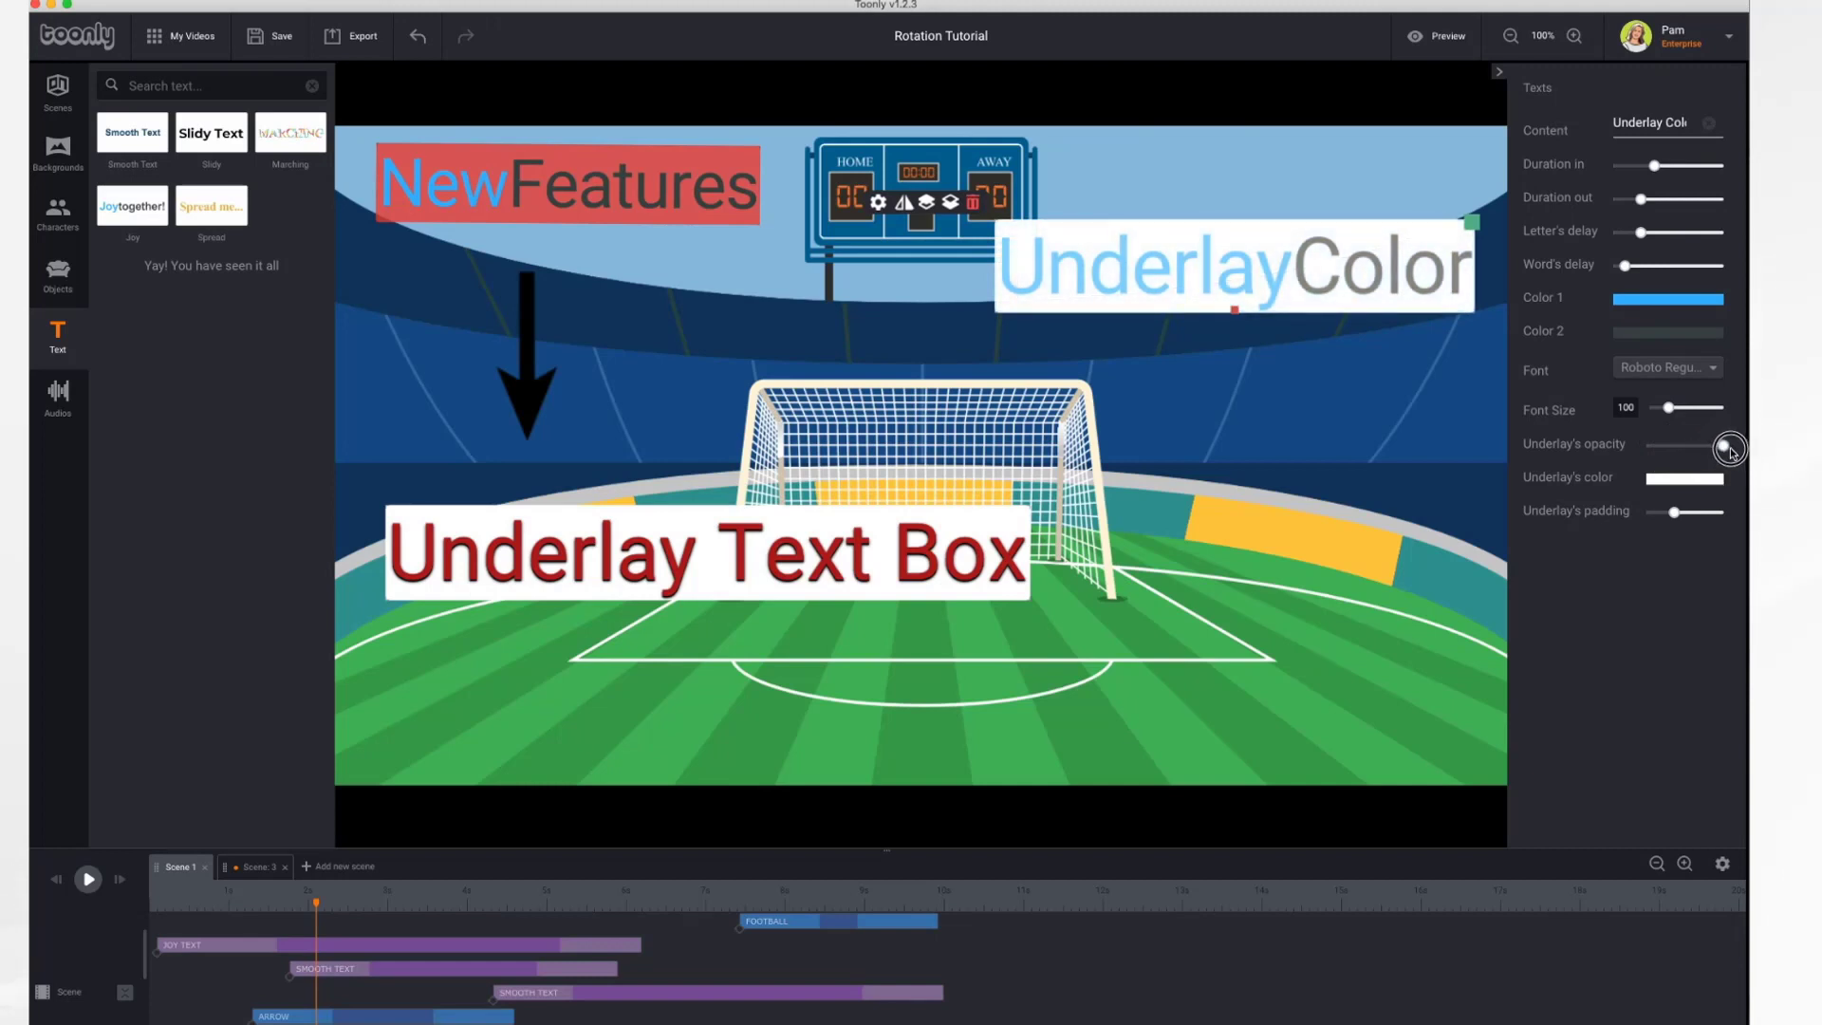
# - Set the "Underlay Color" text's underlay color to light brown and increase its underlay padding
pyautogui.click(1695, 484)
pyautogui.click(1563, 560)
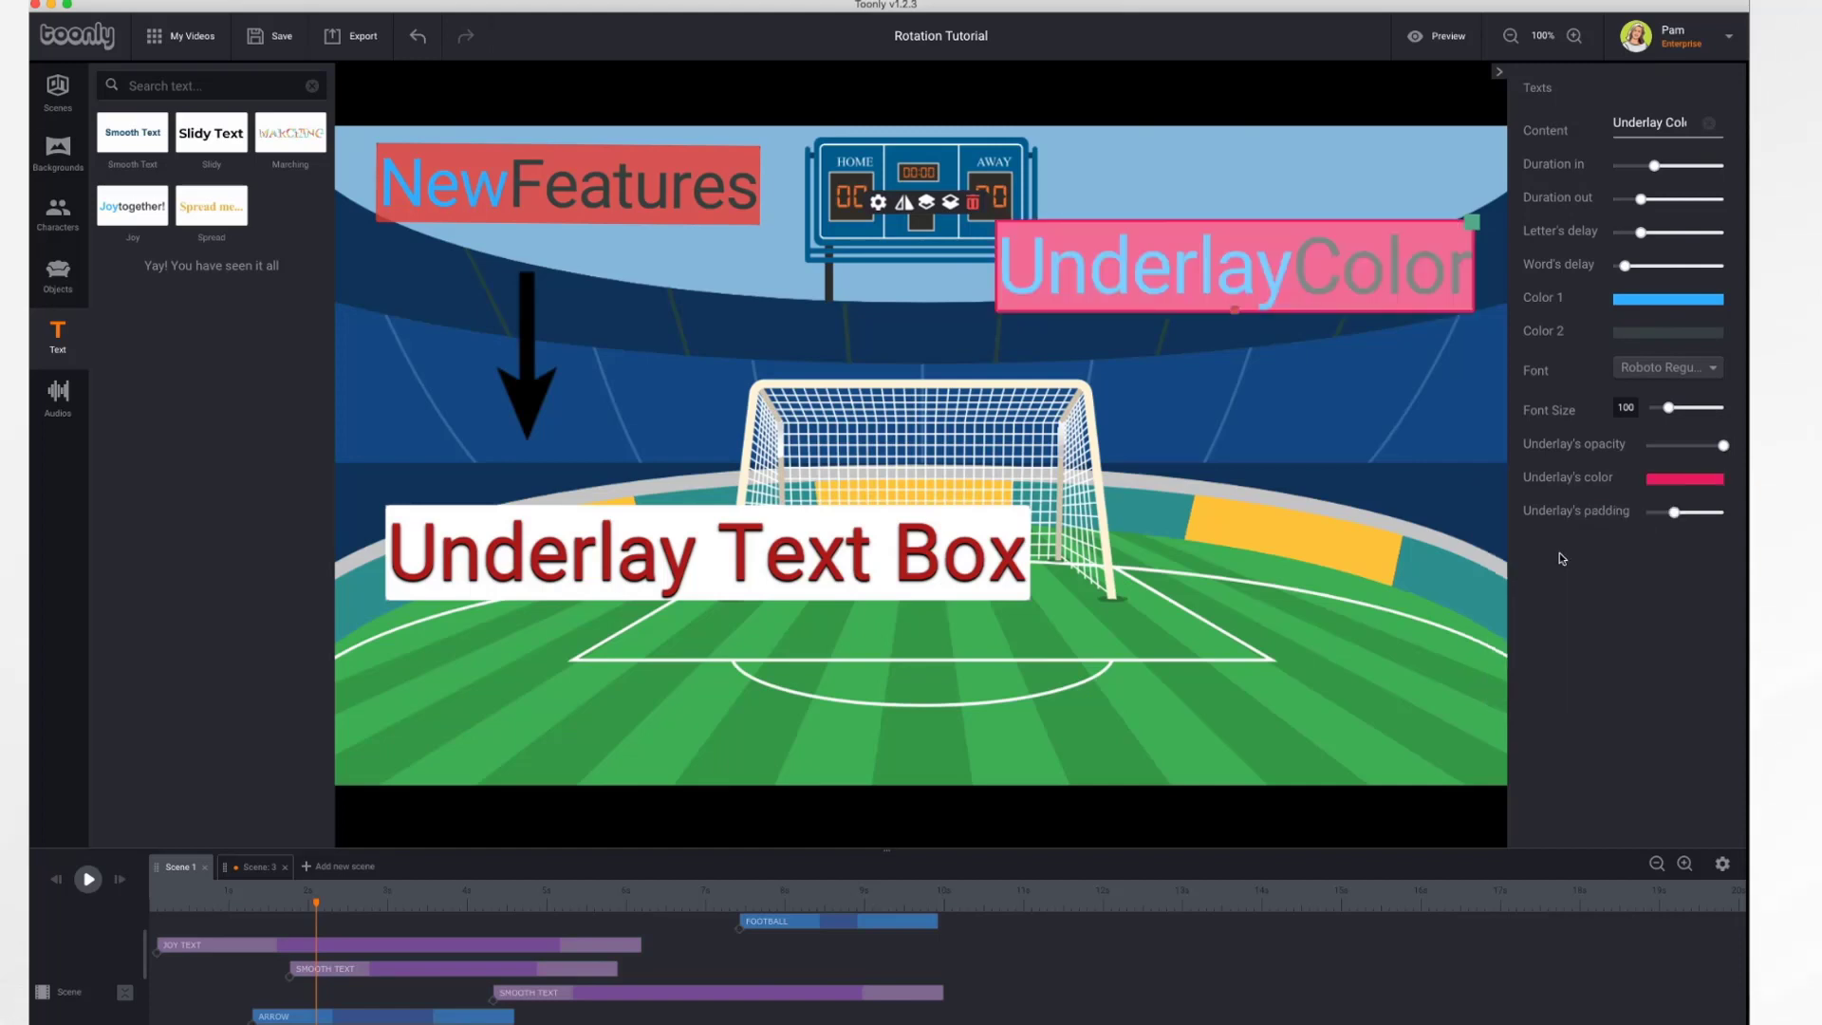
pyautogui.click(1691, 479)
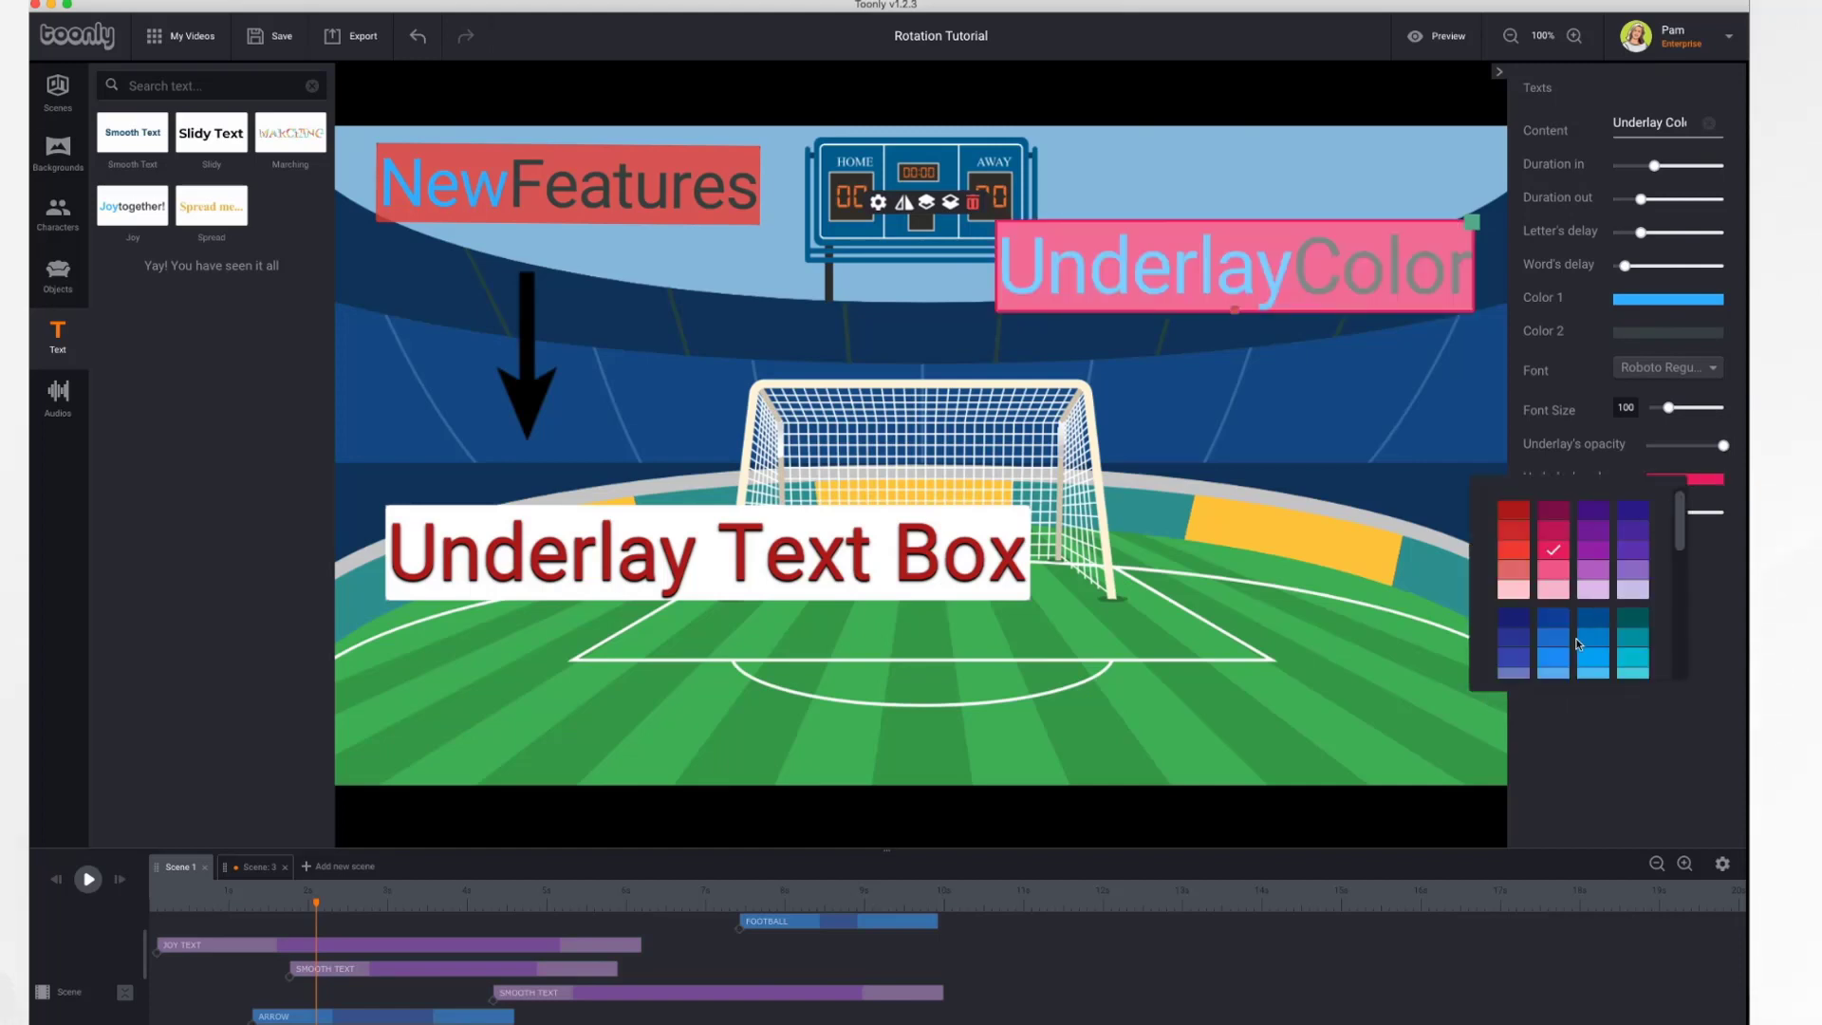
pyautogui.scroll(-5, 1578, 644)
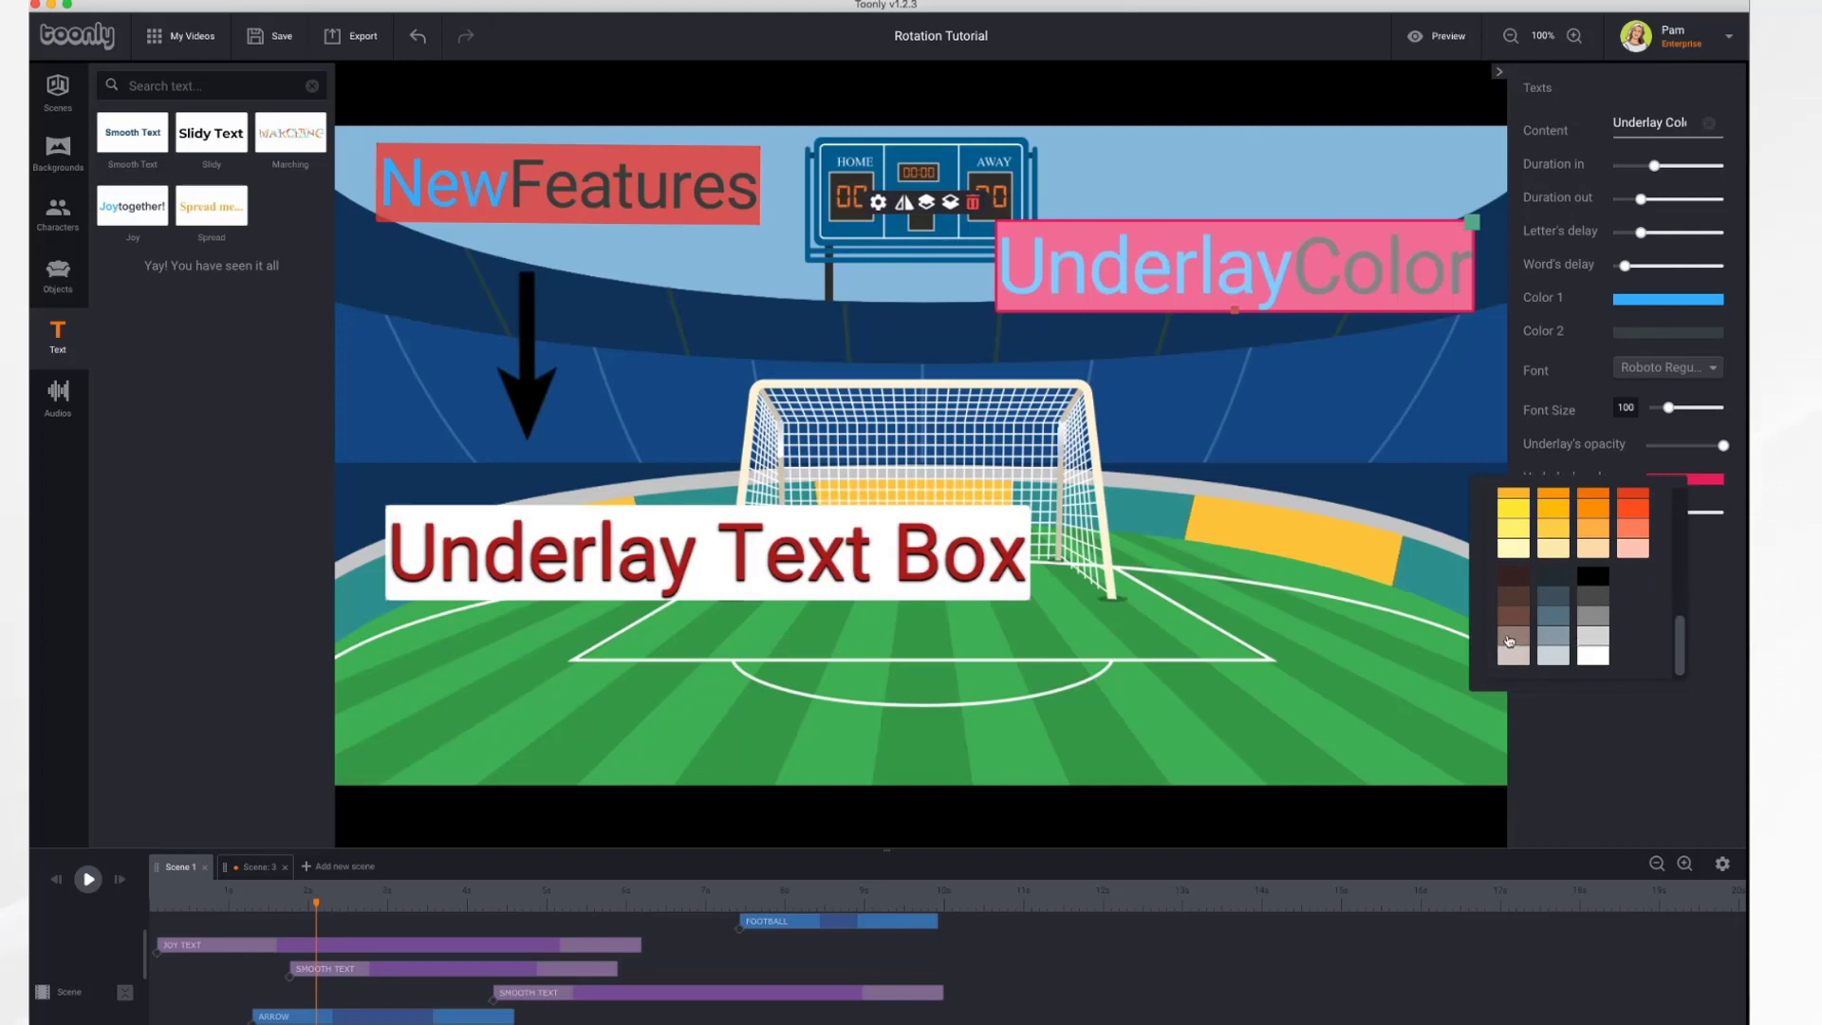
pyautogui.click(1511, 642)
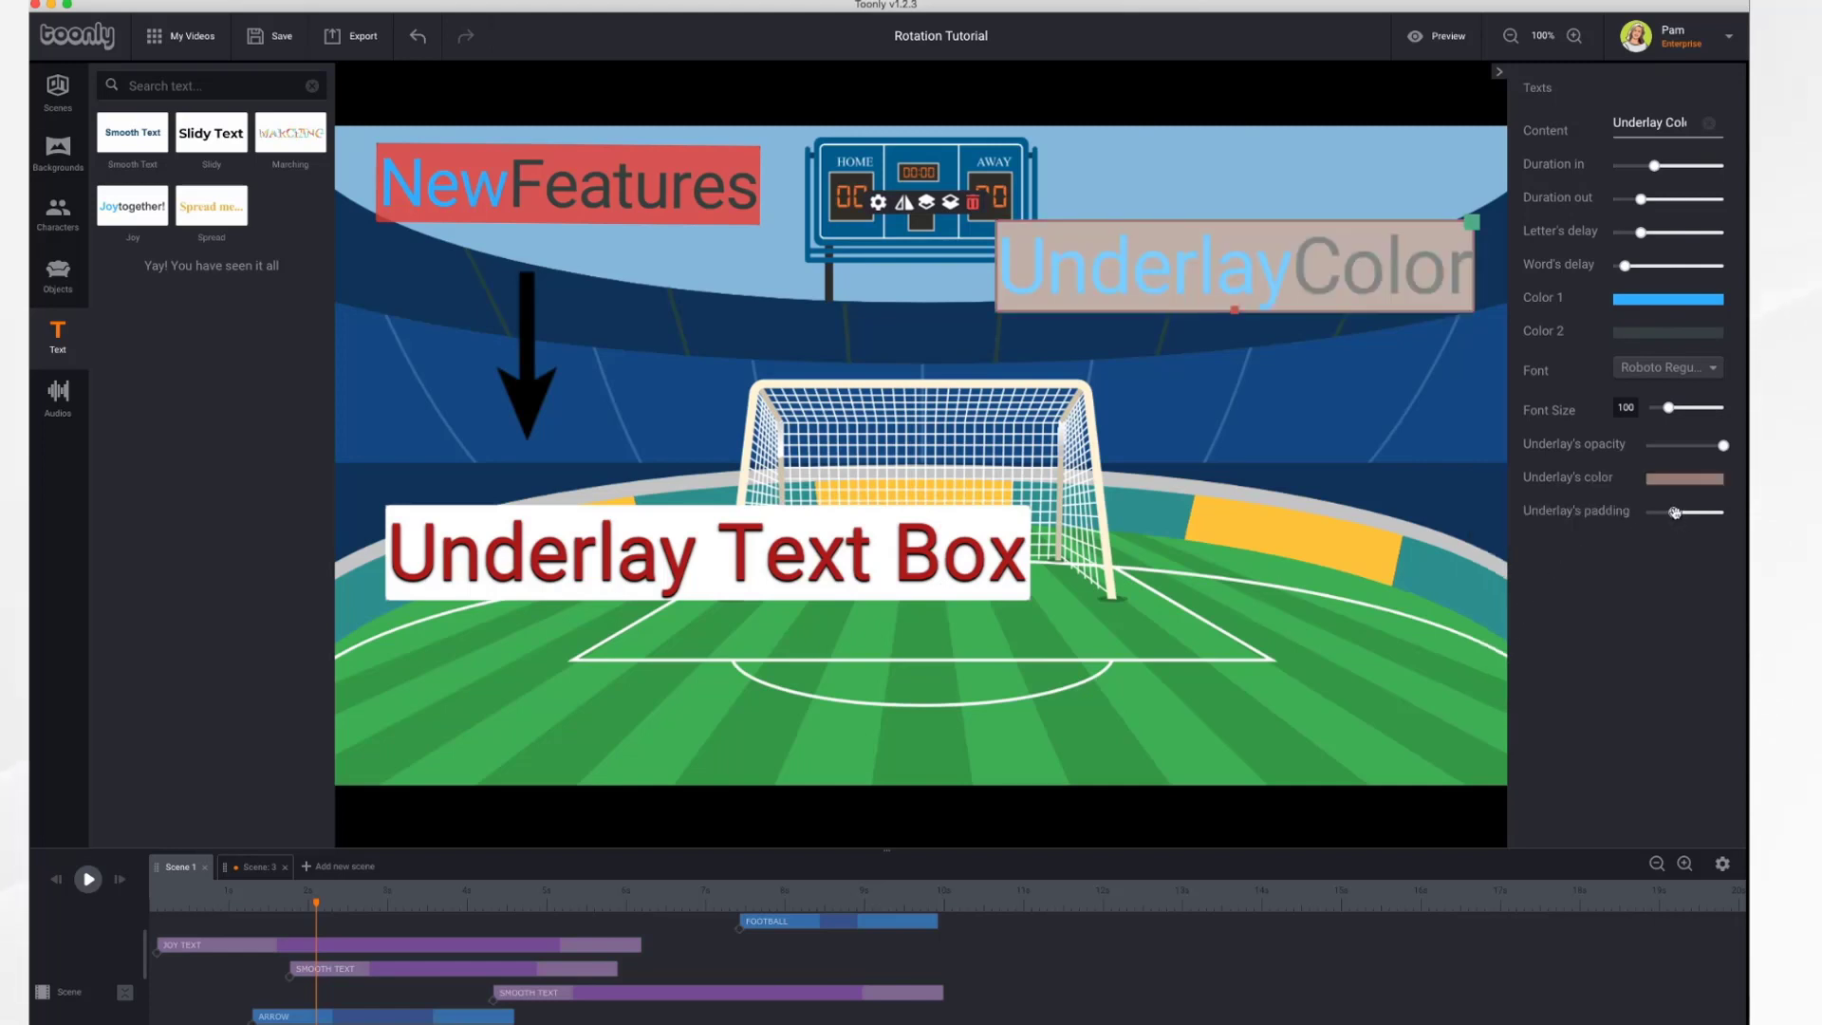
pyautogui.moveTo(1675, 513)
pyautogui.mouseDown()
pyautogui.moveTo(1733, 517)
pyautogui.moveTo(1640, 523)
pyautogui.moveTo(1700, 521)
pyautogui.mouseUp()
pyautogui.click(1346, 551)
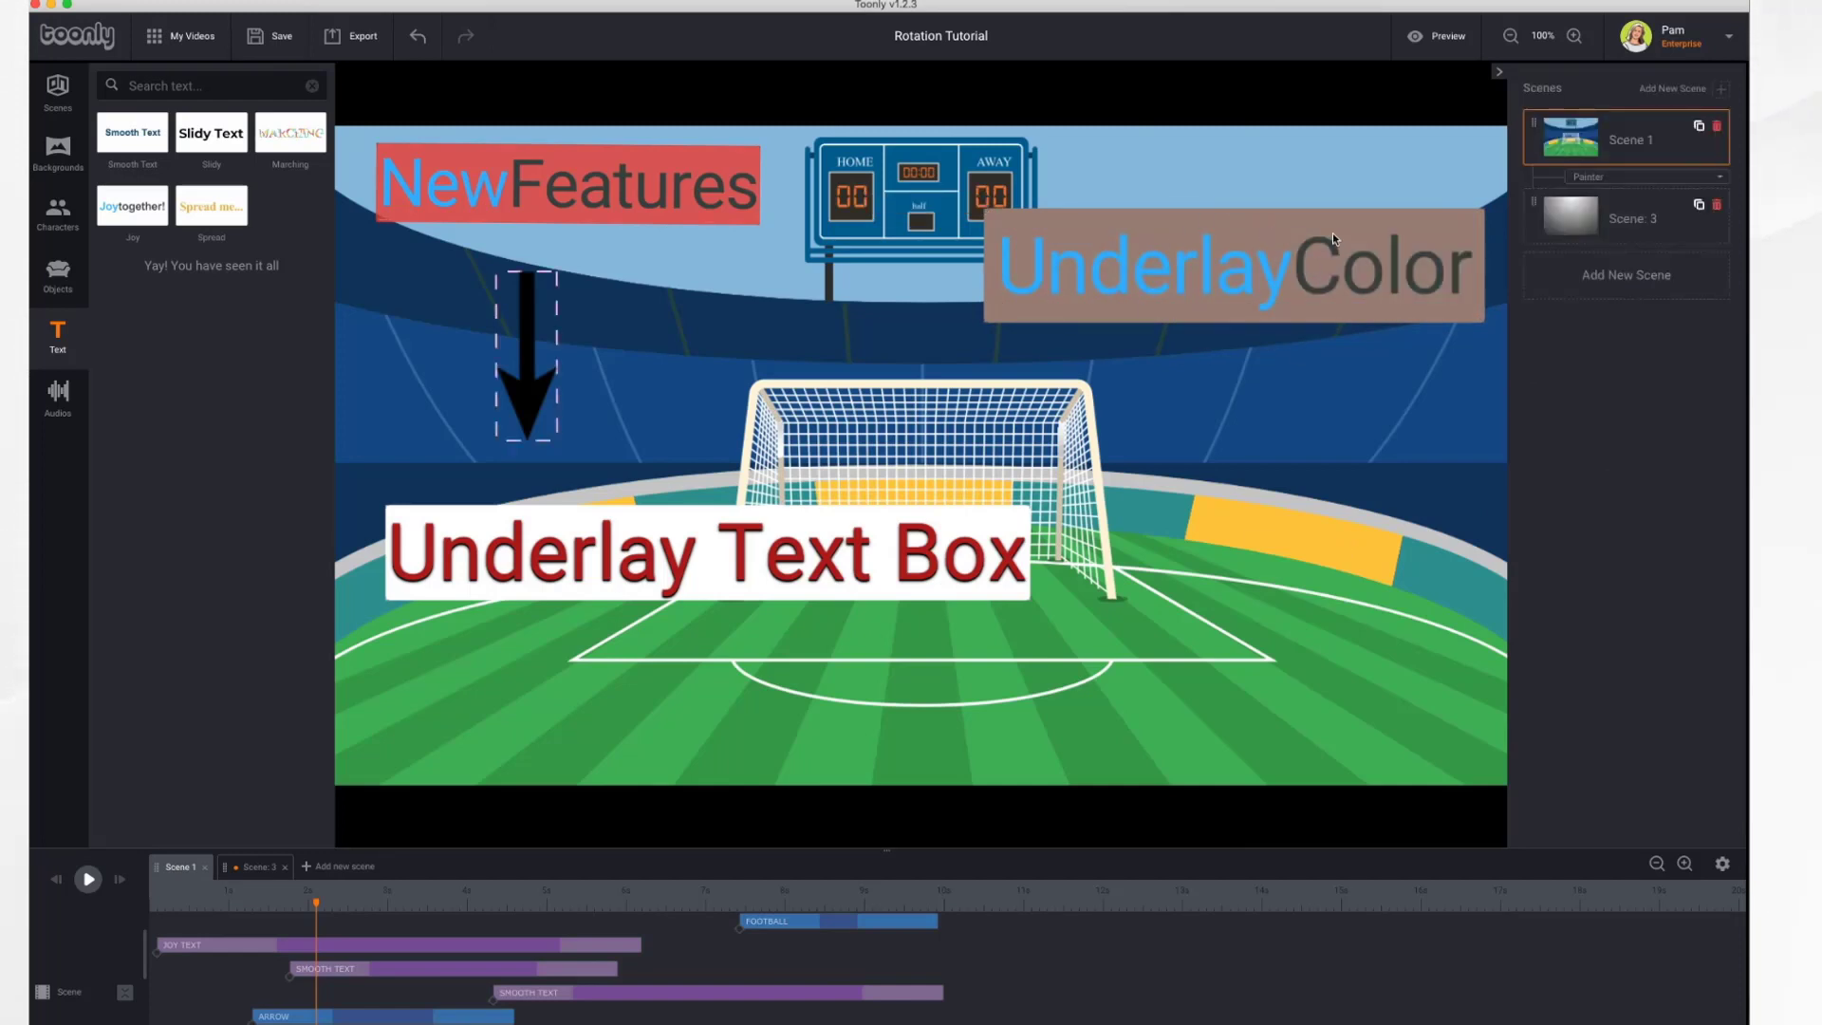
# - Scrub Scene 1 to the start of the football clip and switch to Scene: 3
pyautogui.moveTo(166, 902); pyautogui.dragTo(765, 889)
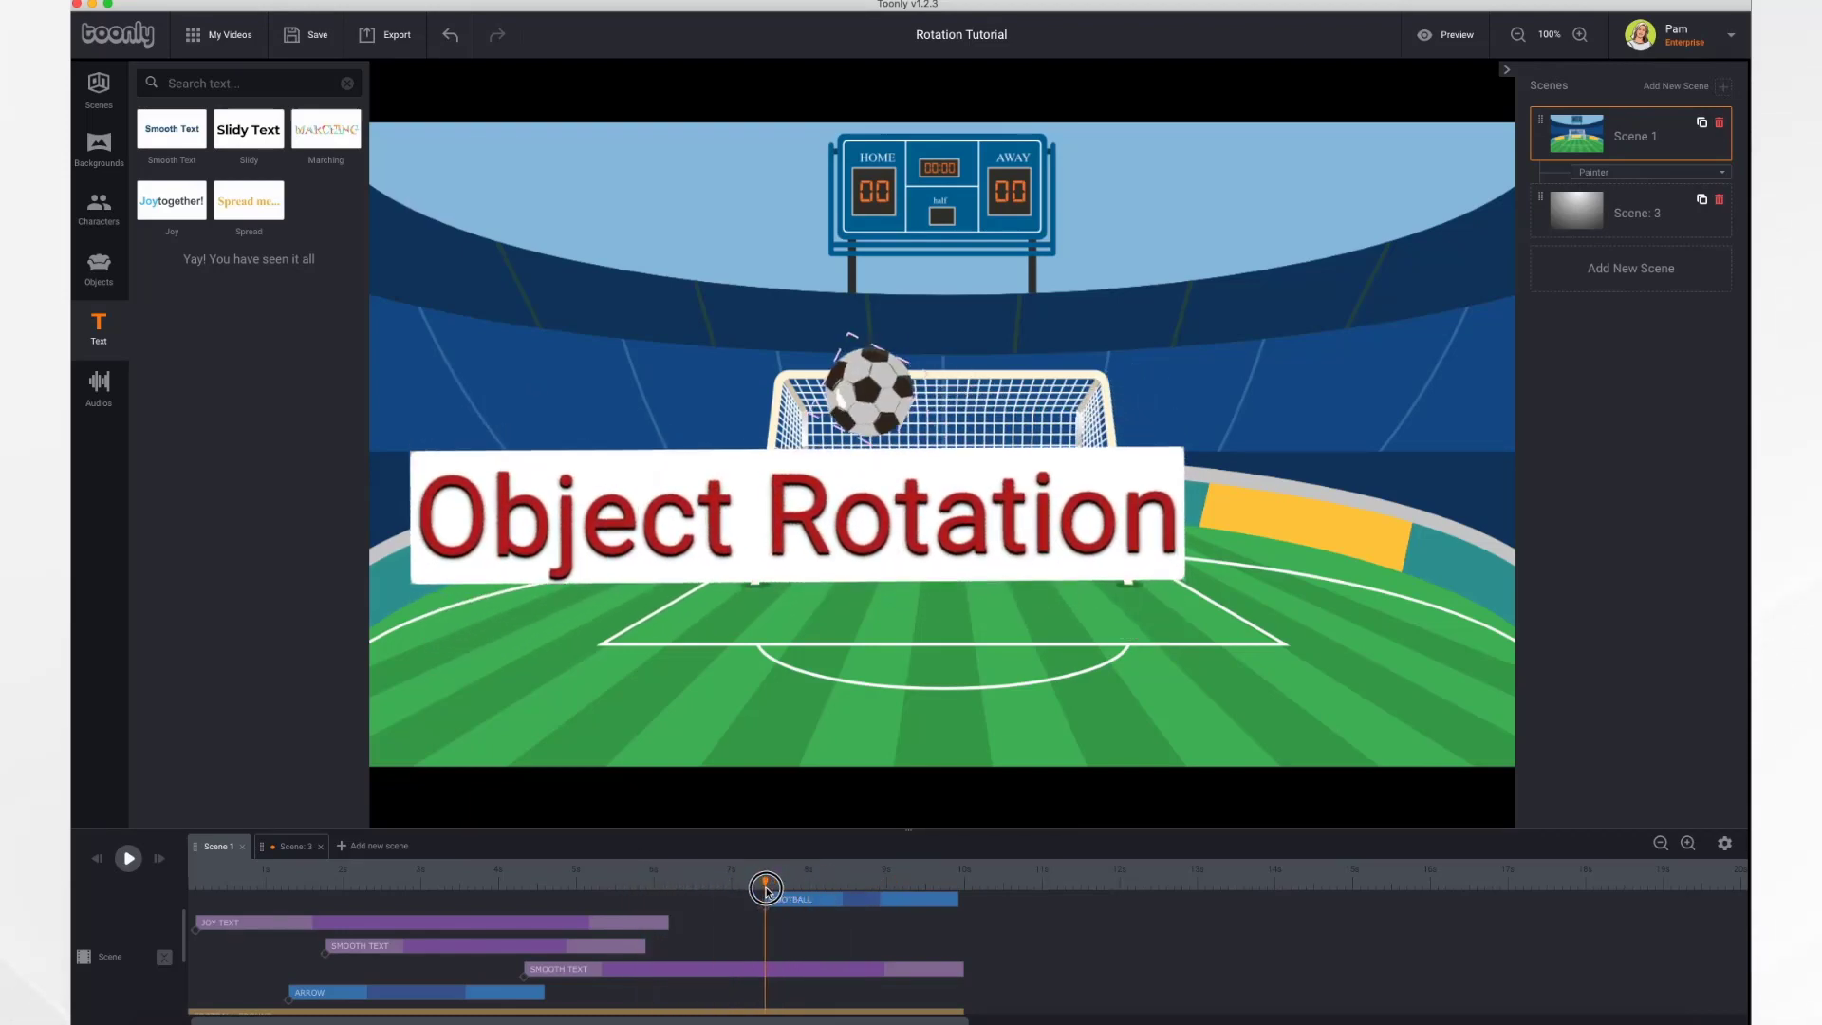
pyautogui.click(292, 847)
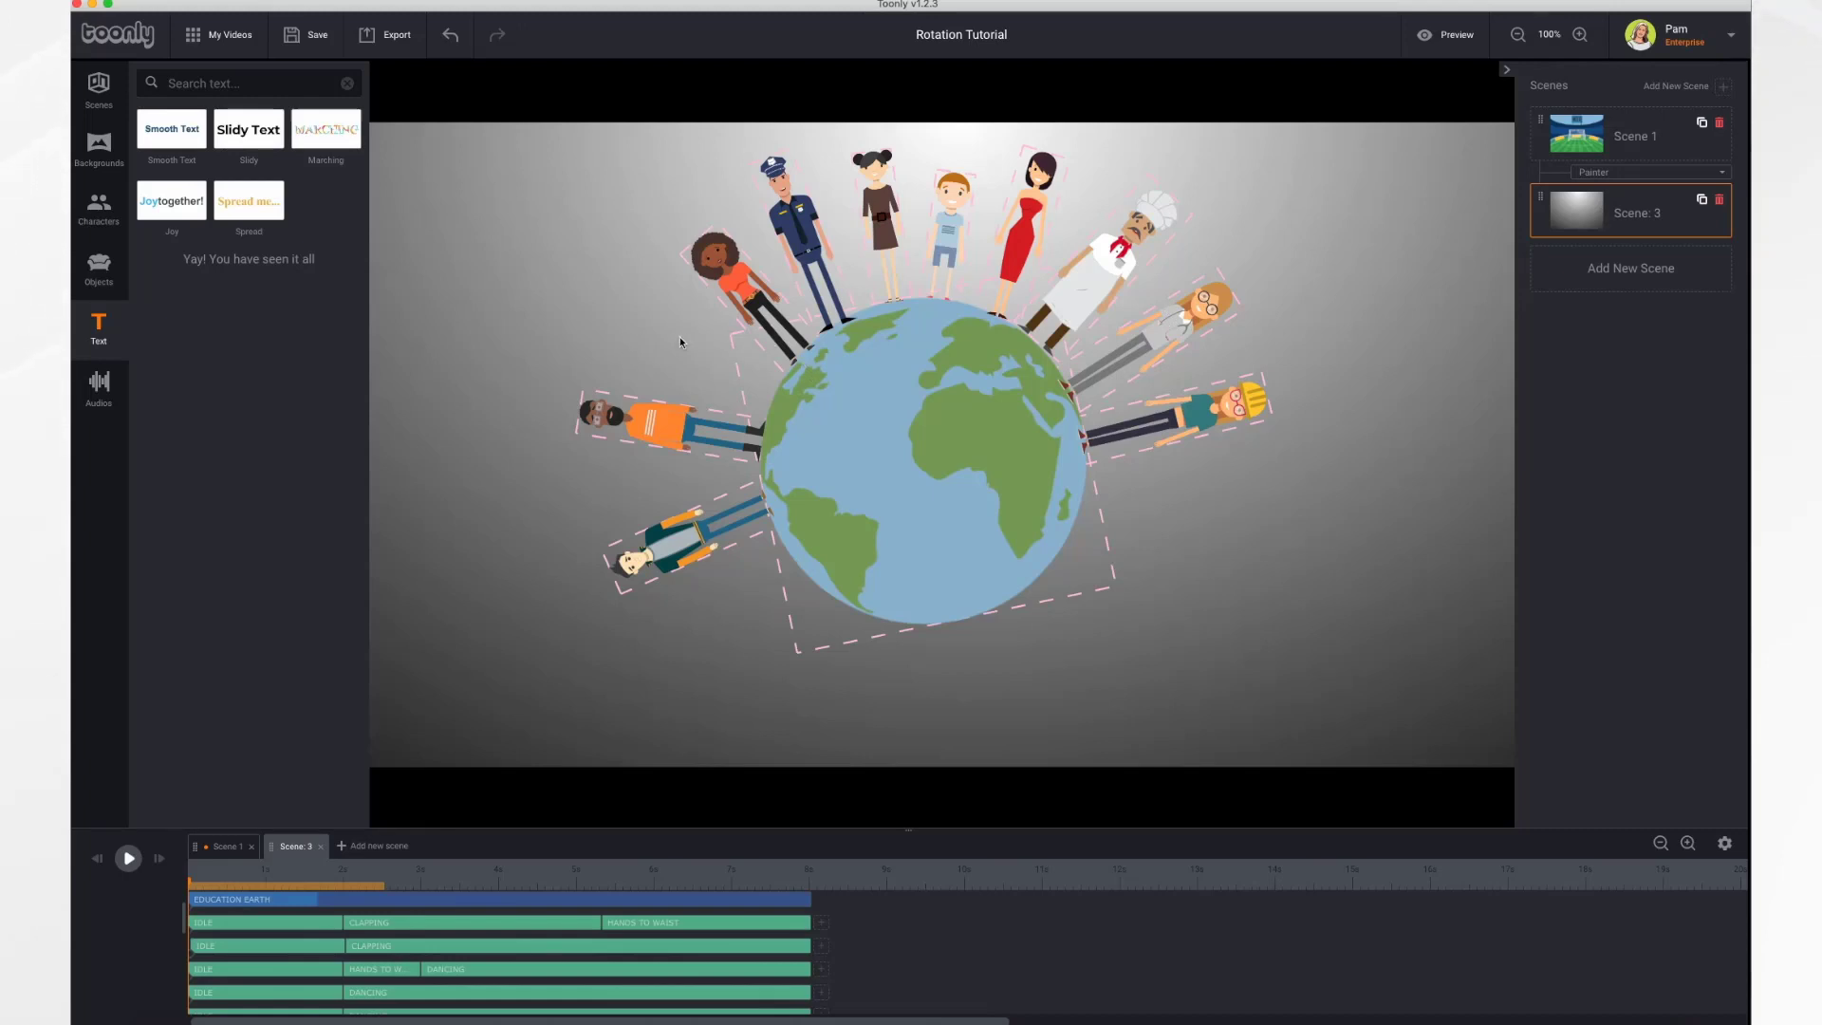
# - Add the Joker Character to Scene: 3 beside the right side of the globe
pyautogui.click(104, 211)
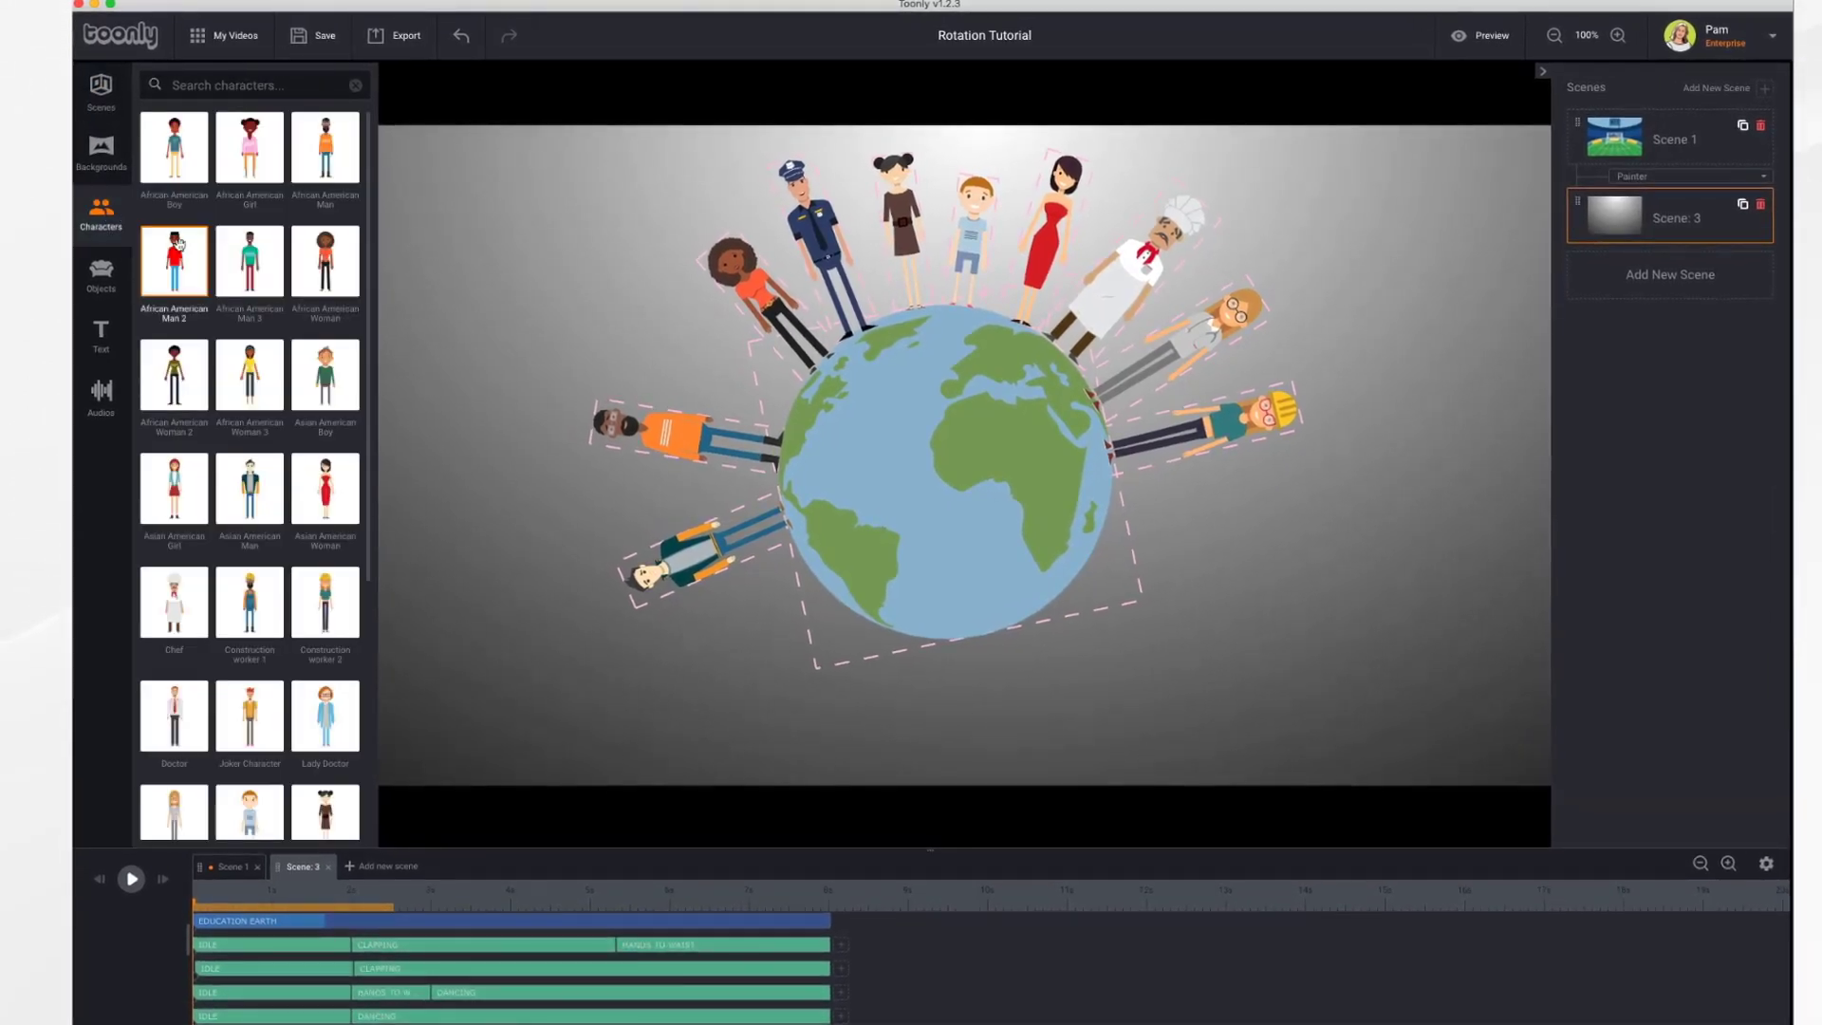
pyautogui.scroll(-3, 241, 566)
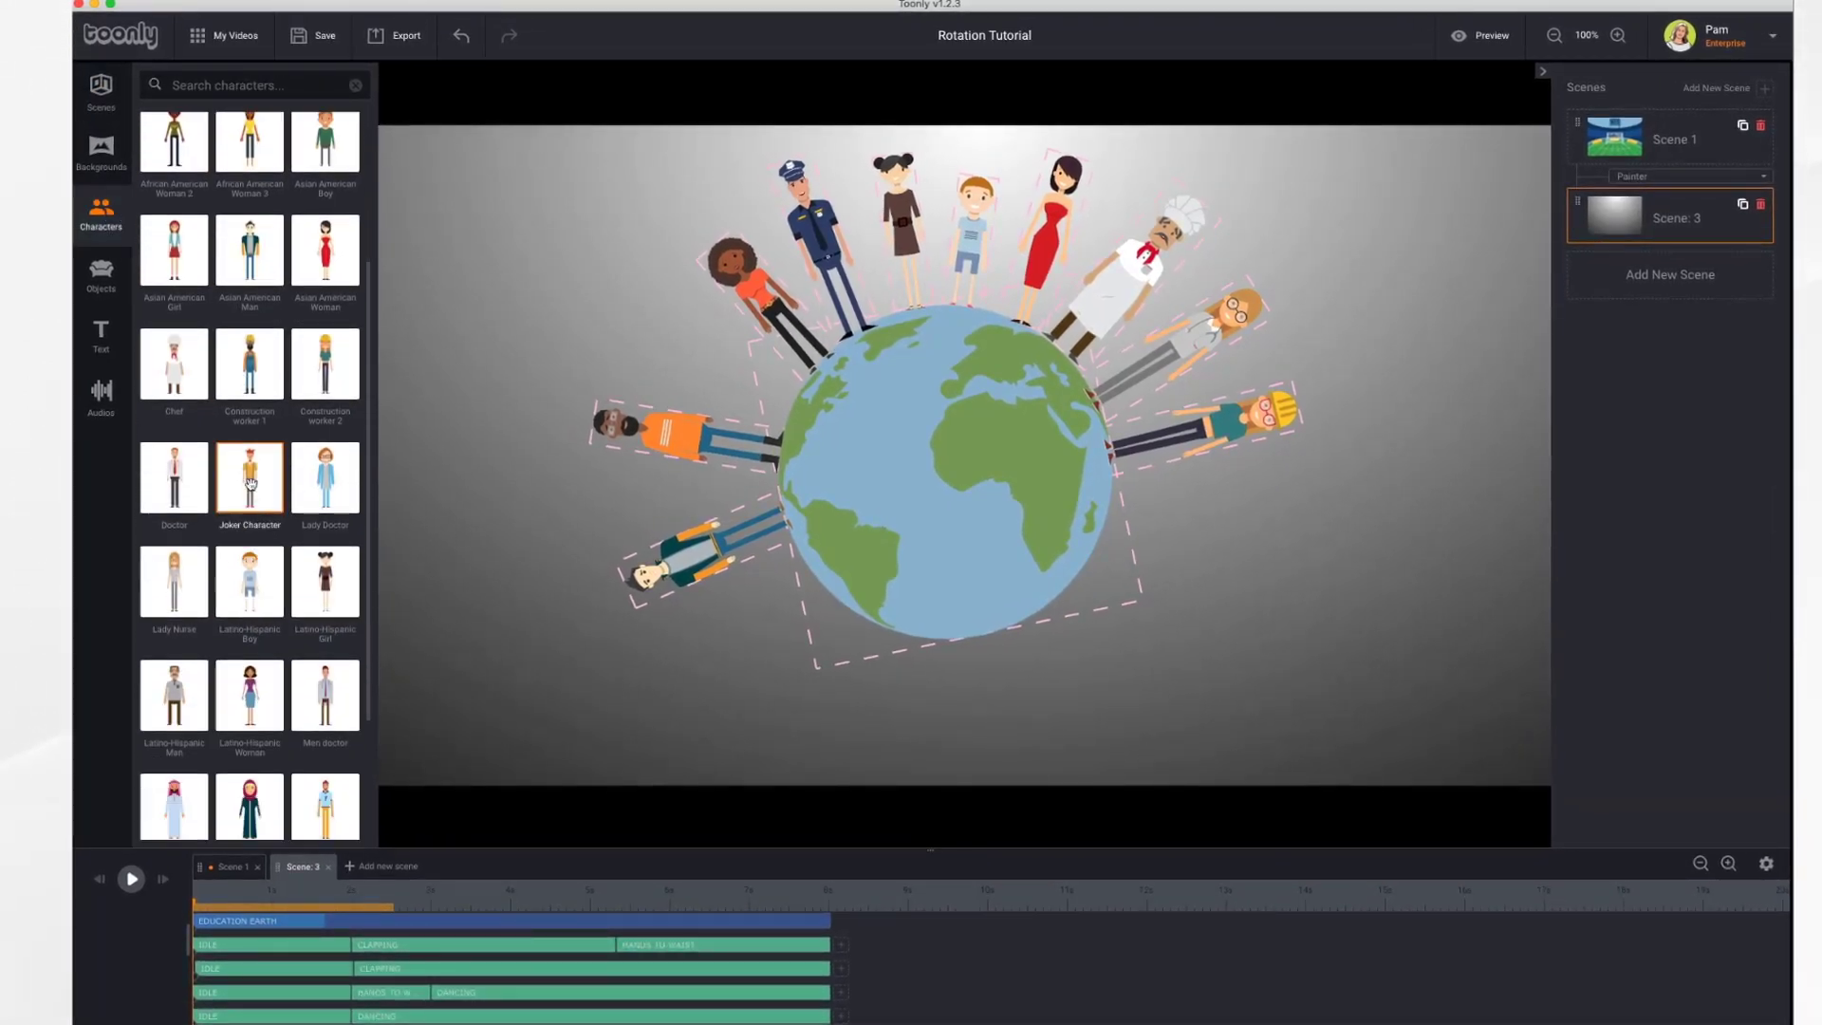
pyautogui.moveTo(252, 486); pyautogui.dragTo(1219, 581)
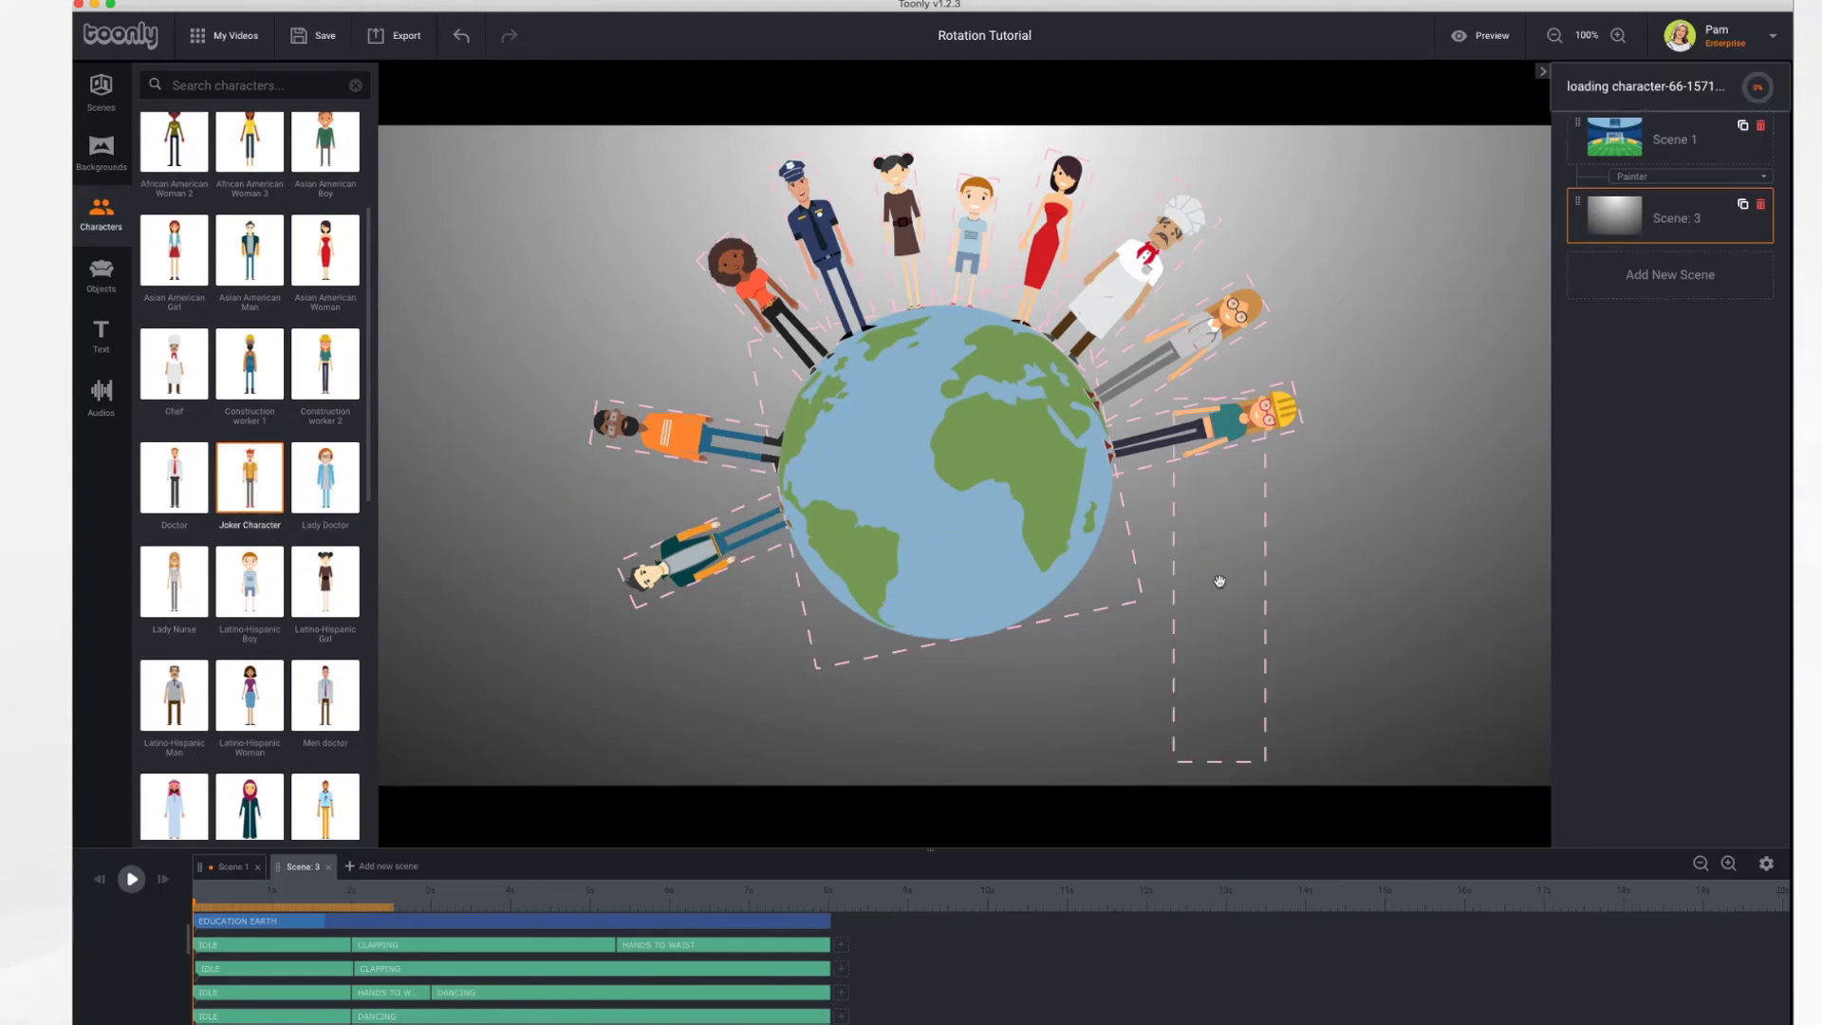
pyautogui.moveTo(1230, 517); pyautogui.dragTo(1315, 456)
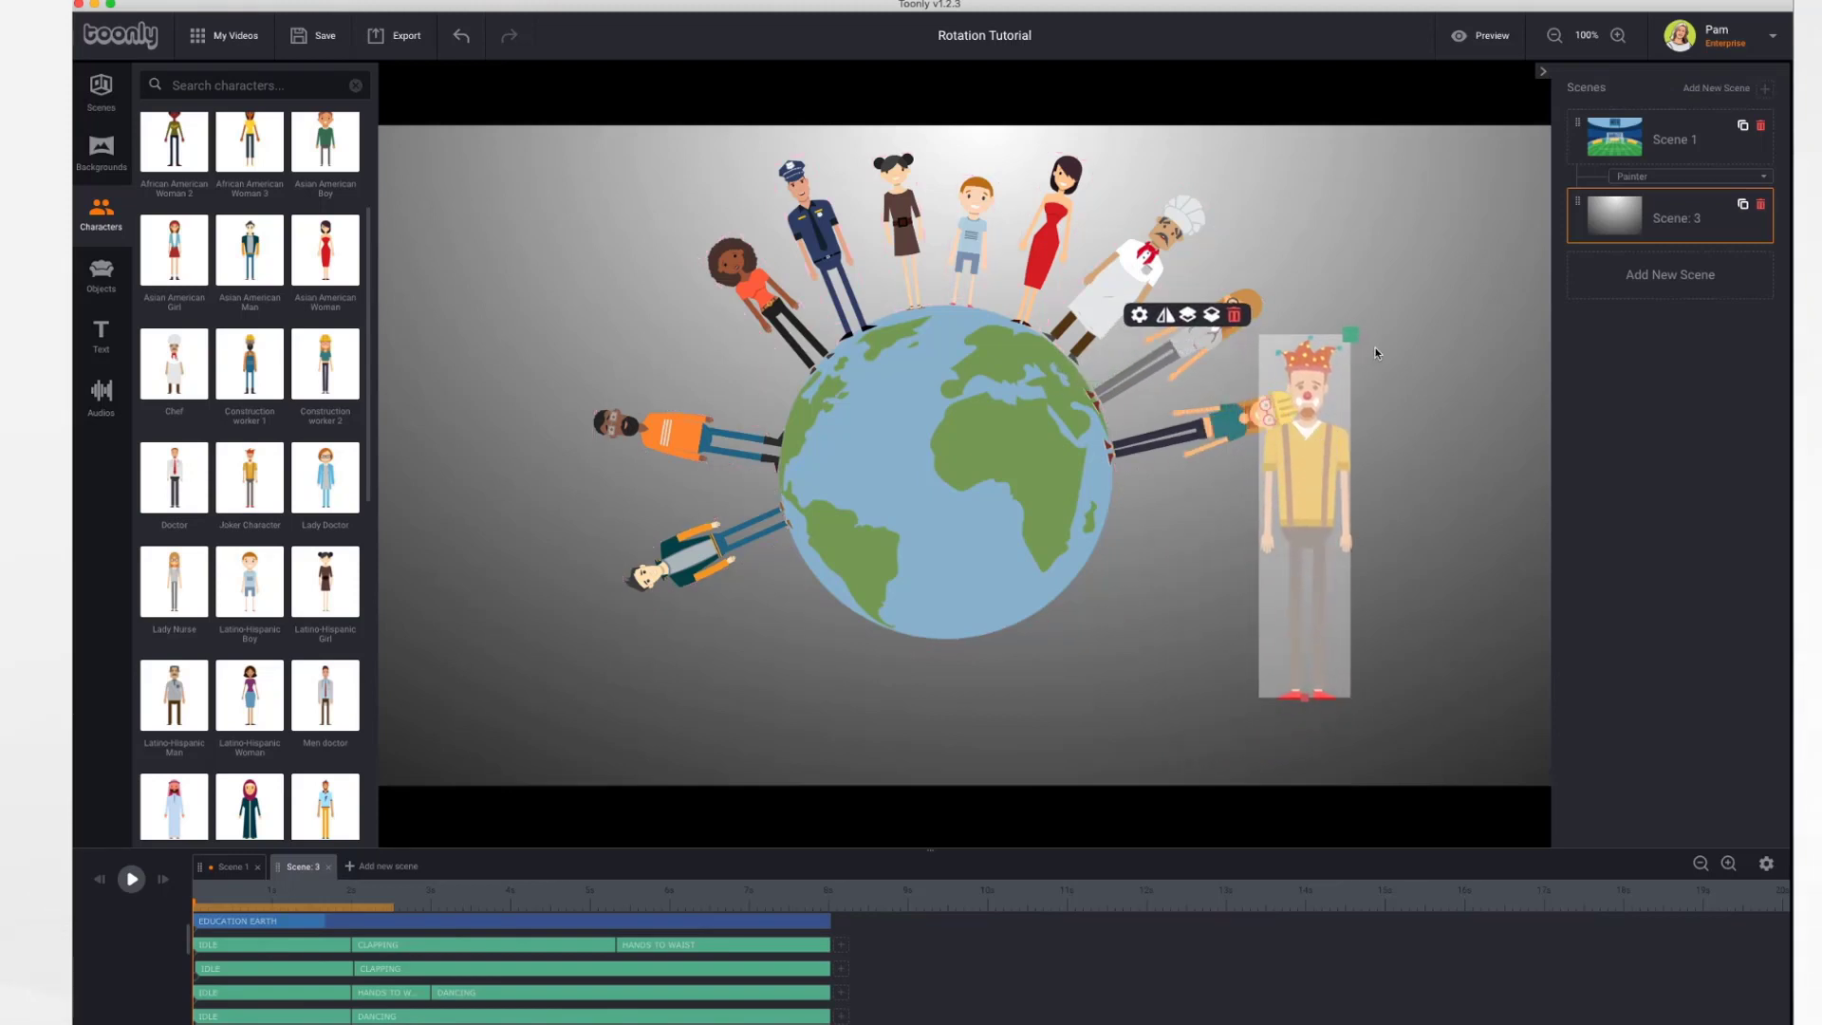
# - Shrink the joker and rotate it sideways so its feet stand on the globe's right edge, below the construction worker
pyautogui.moveTo(1355, 342); pyautogui.dragTo(1352, 385)
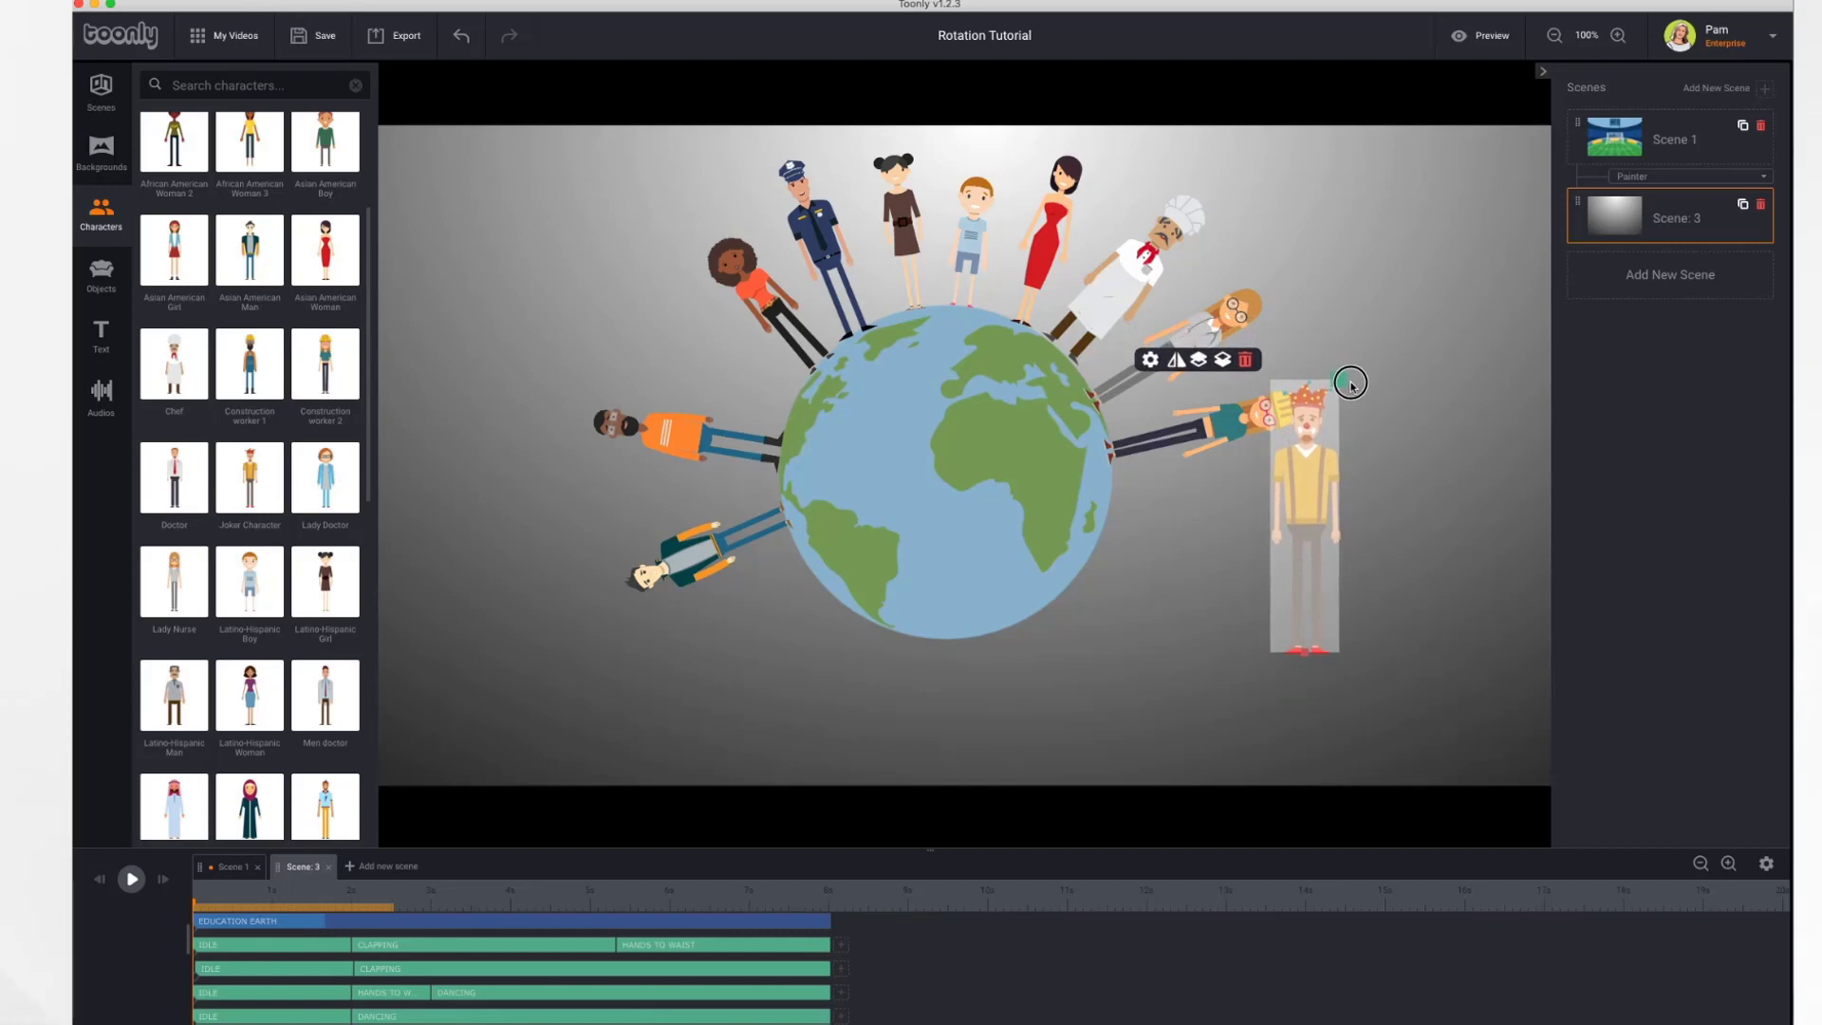
pyautogui.moveTo(1301, 651); pyautogui.dragTo(1216, 472)
pyautogui.moveTo(1443, 561); pyautogui.dragTo(1262, 523)
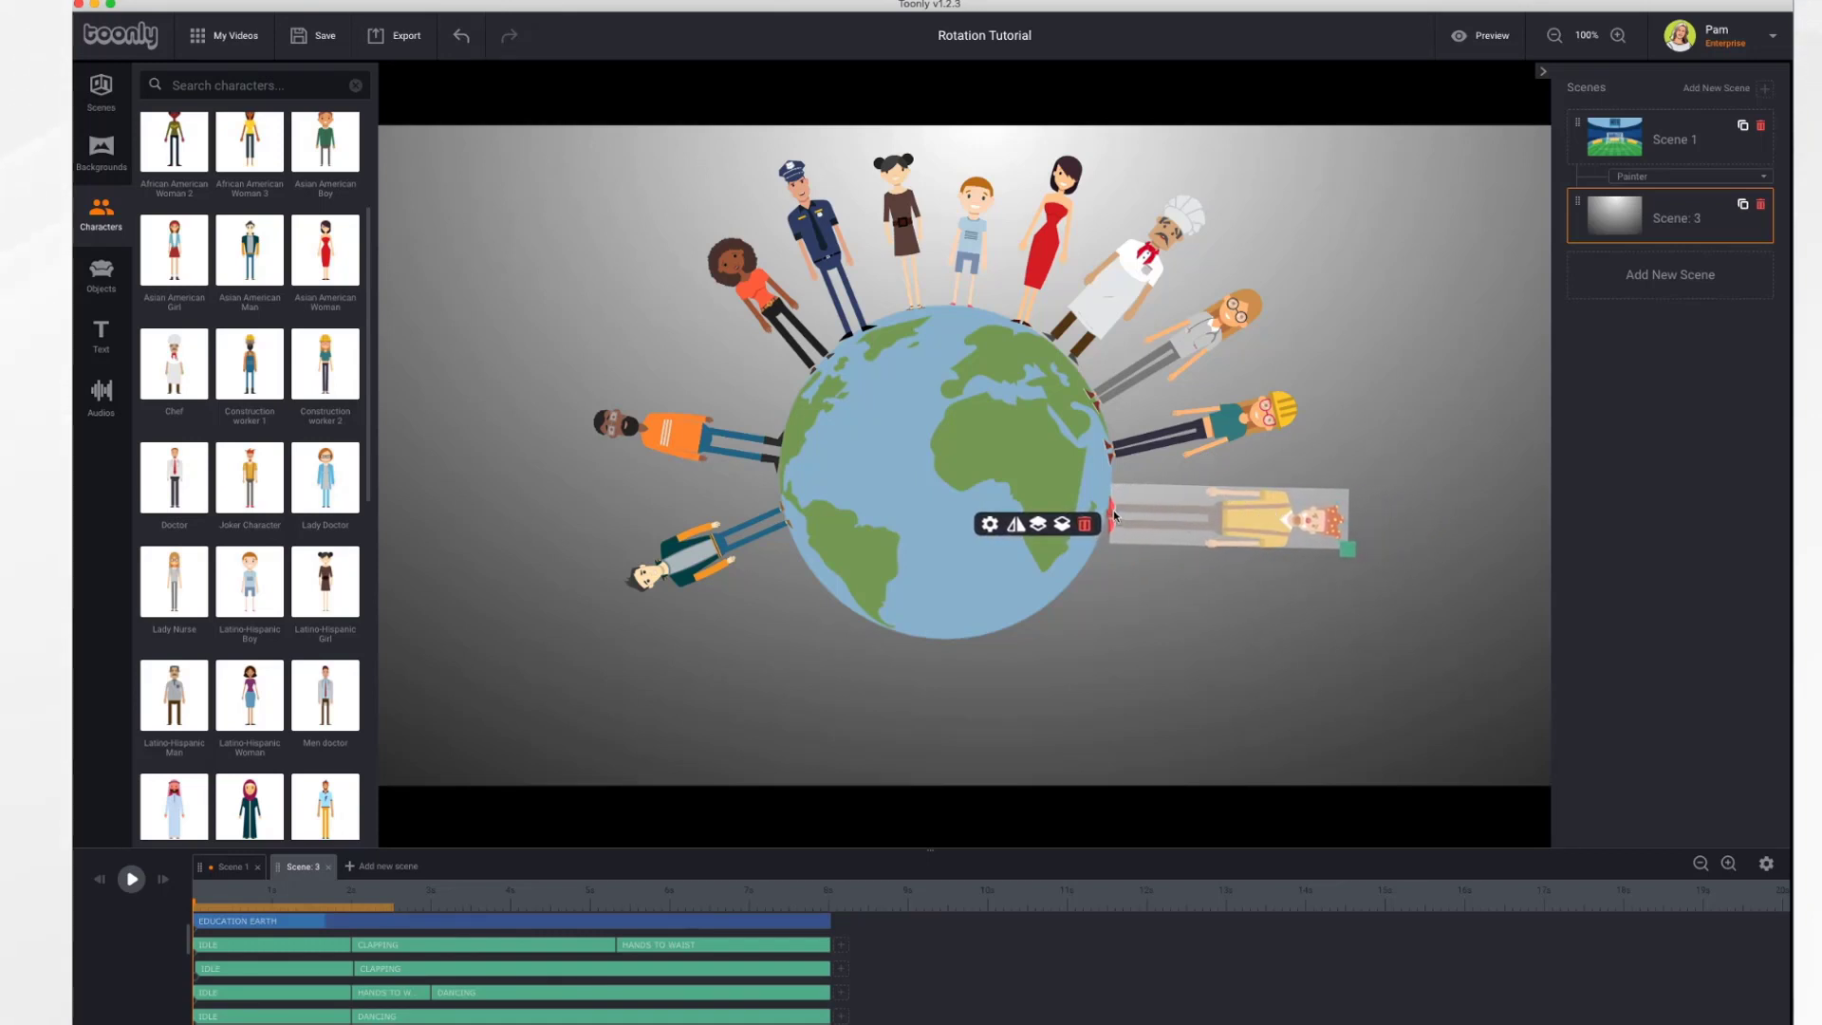
pyautogui.moveTo(1113, 515); pyautogui.dragTo(1110, 496)
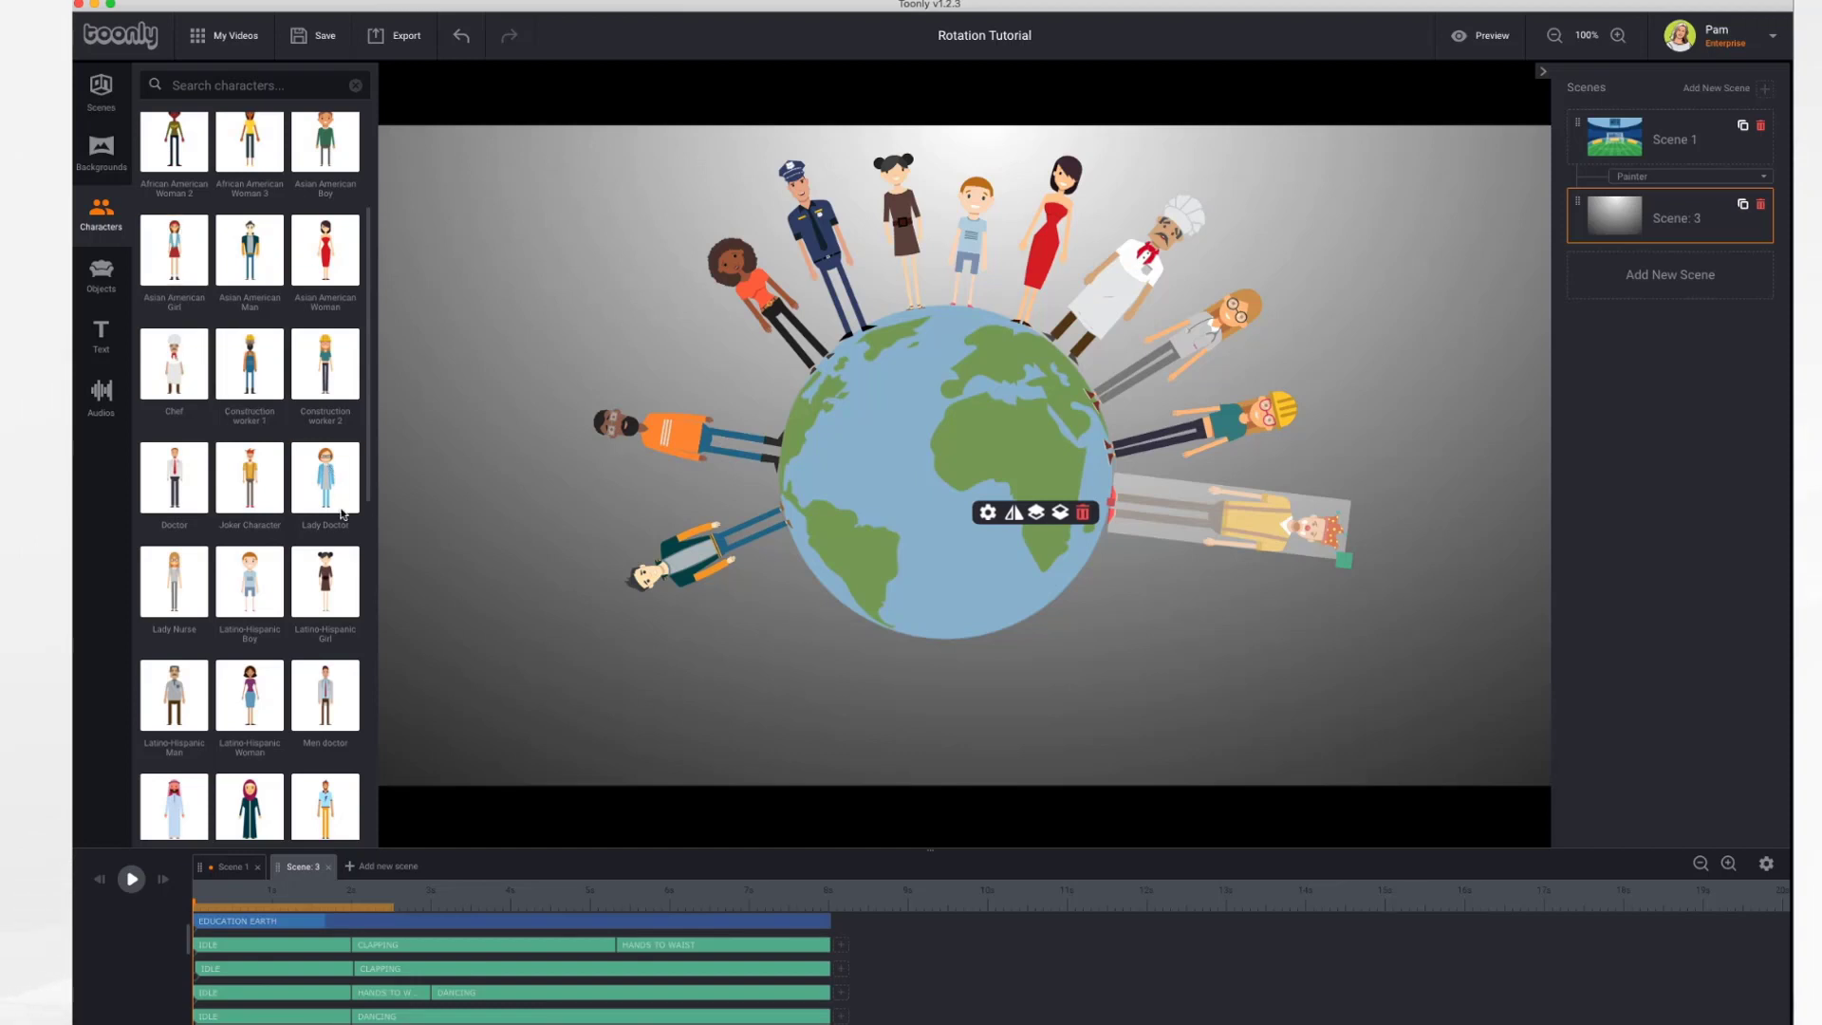
# - Add the Cat 2 object, shrink it, and rotate it onto the globe's upper-left edge between the two orange-shirted characters
pyautogui.click(109, 209)
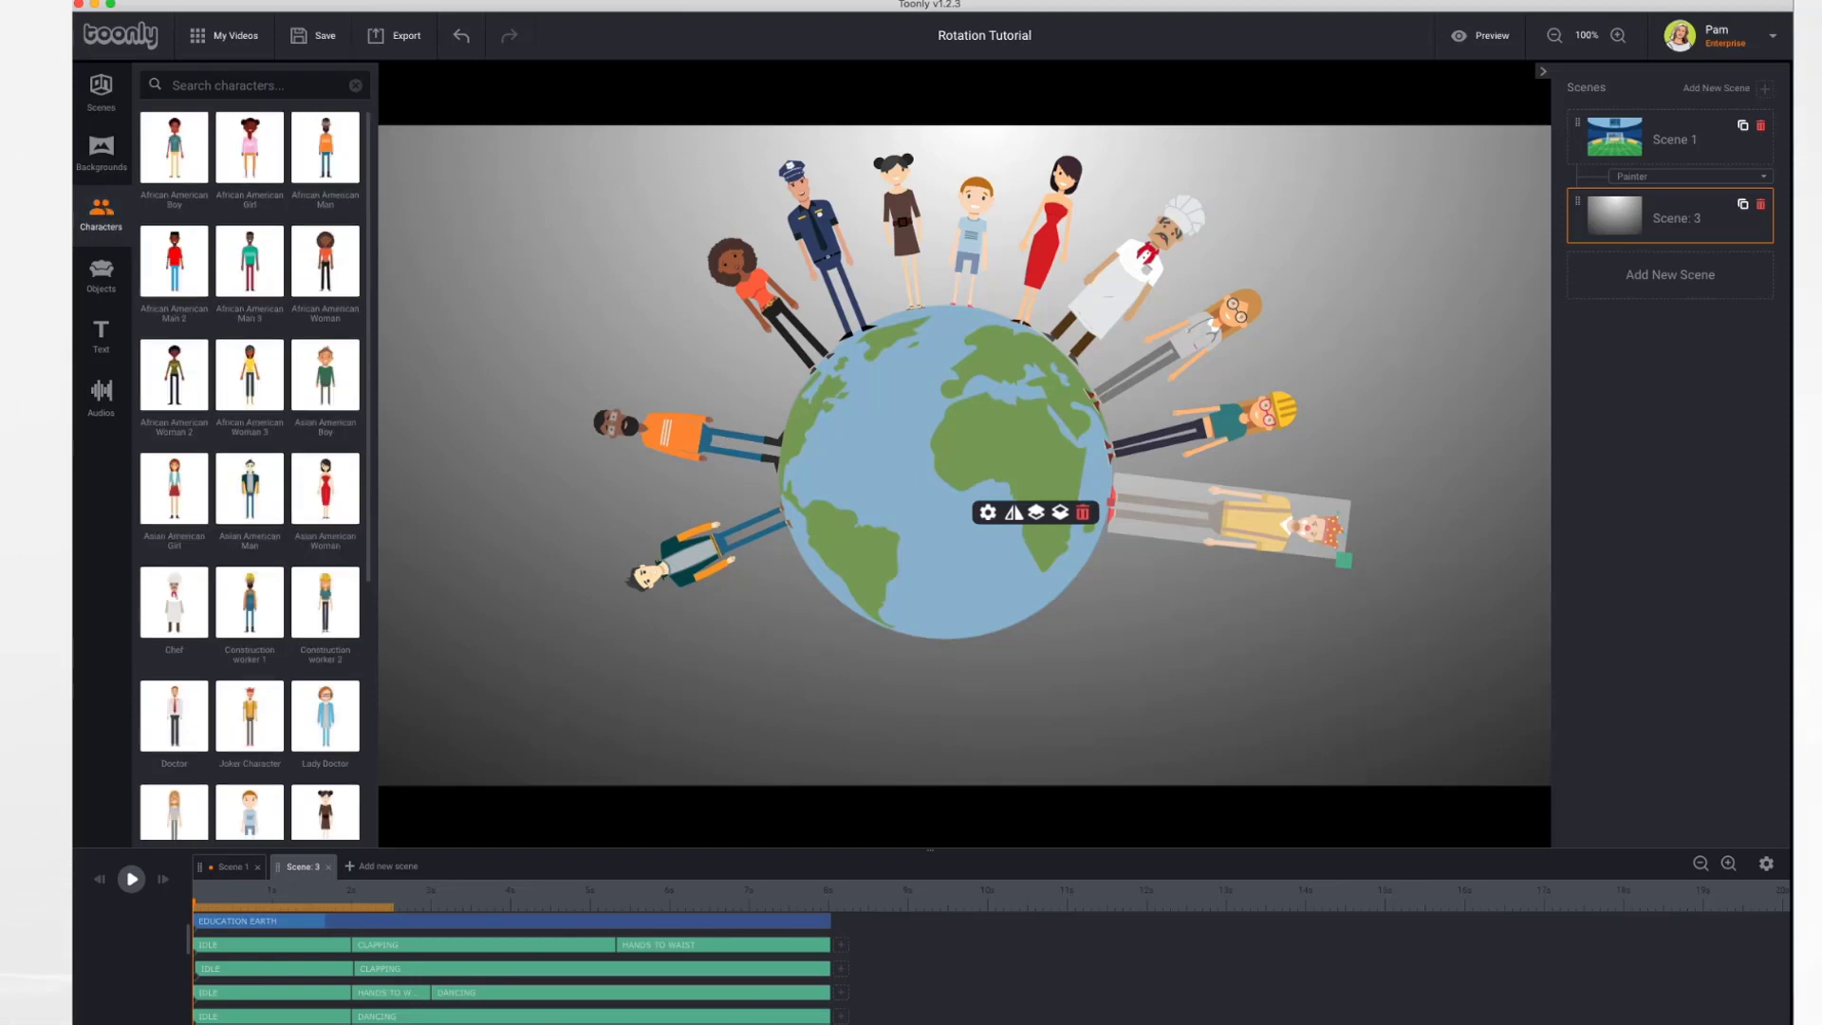
pyautogui.click(102, 280)
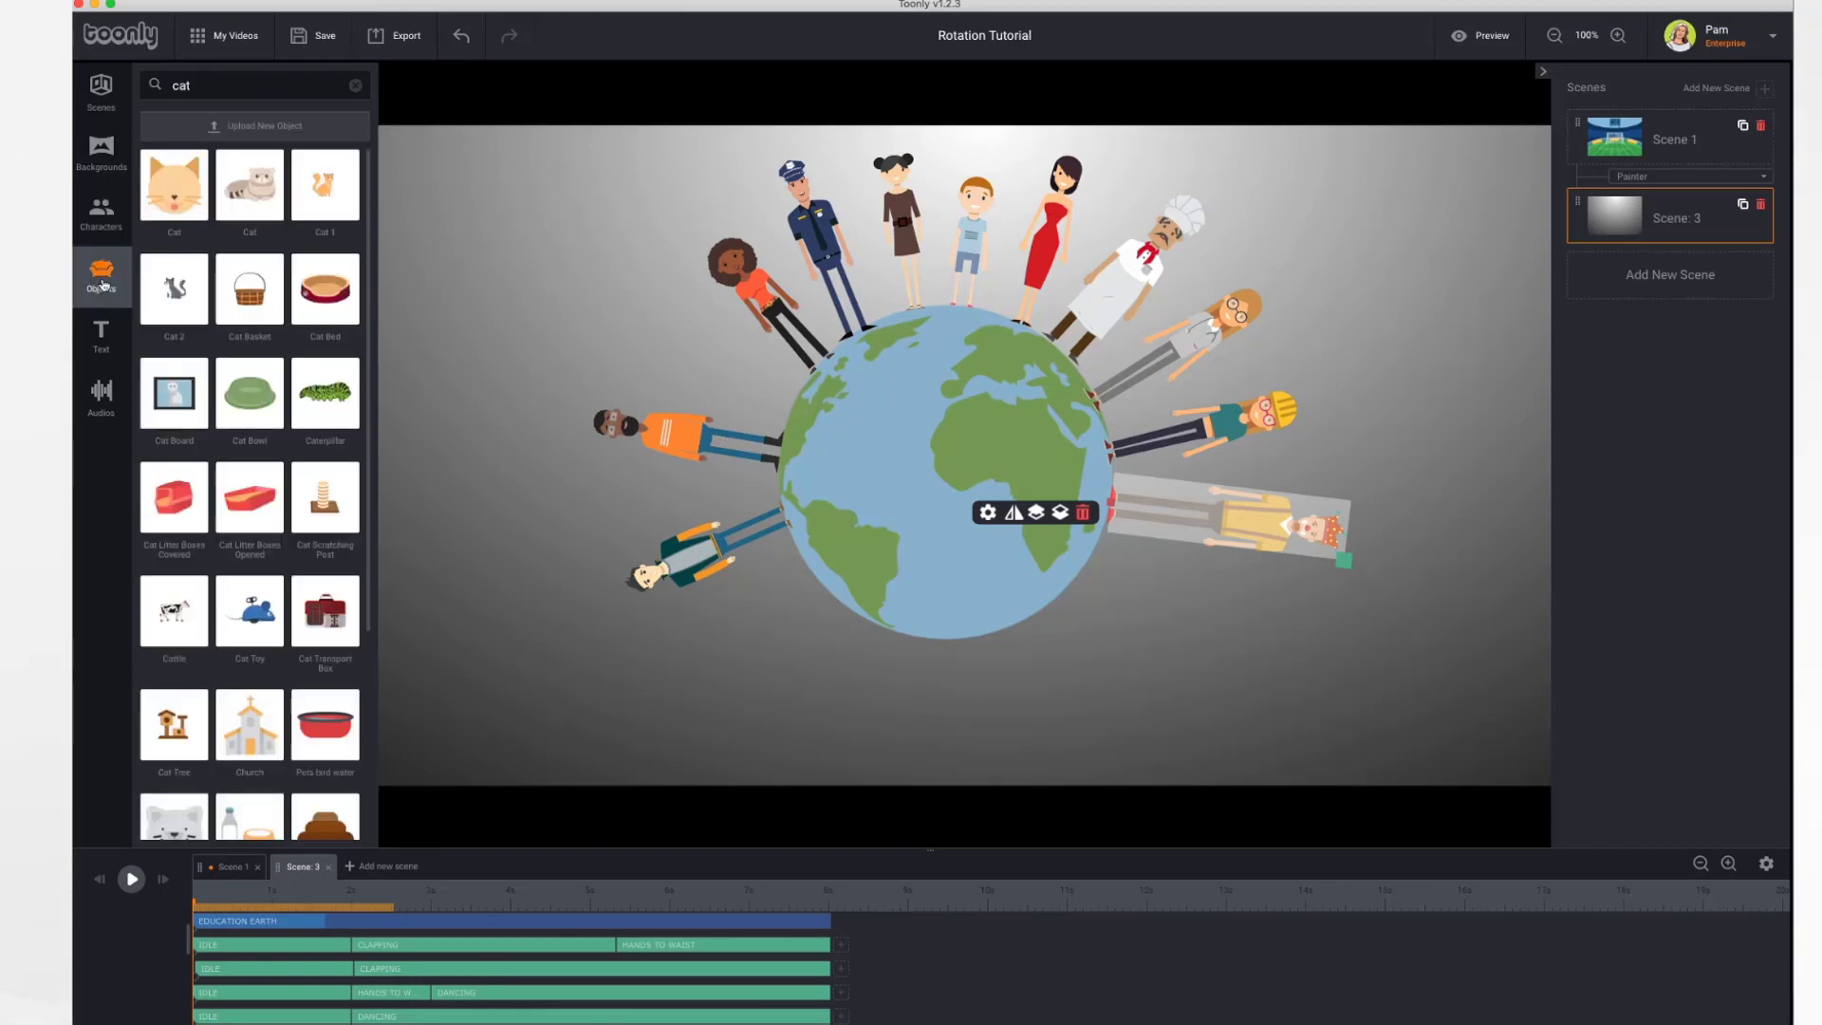
pyautogui.moveTo(173, 287); pyautogui.dragTo(780, 380)
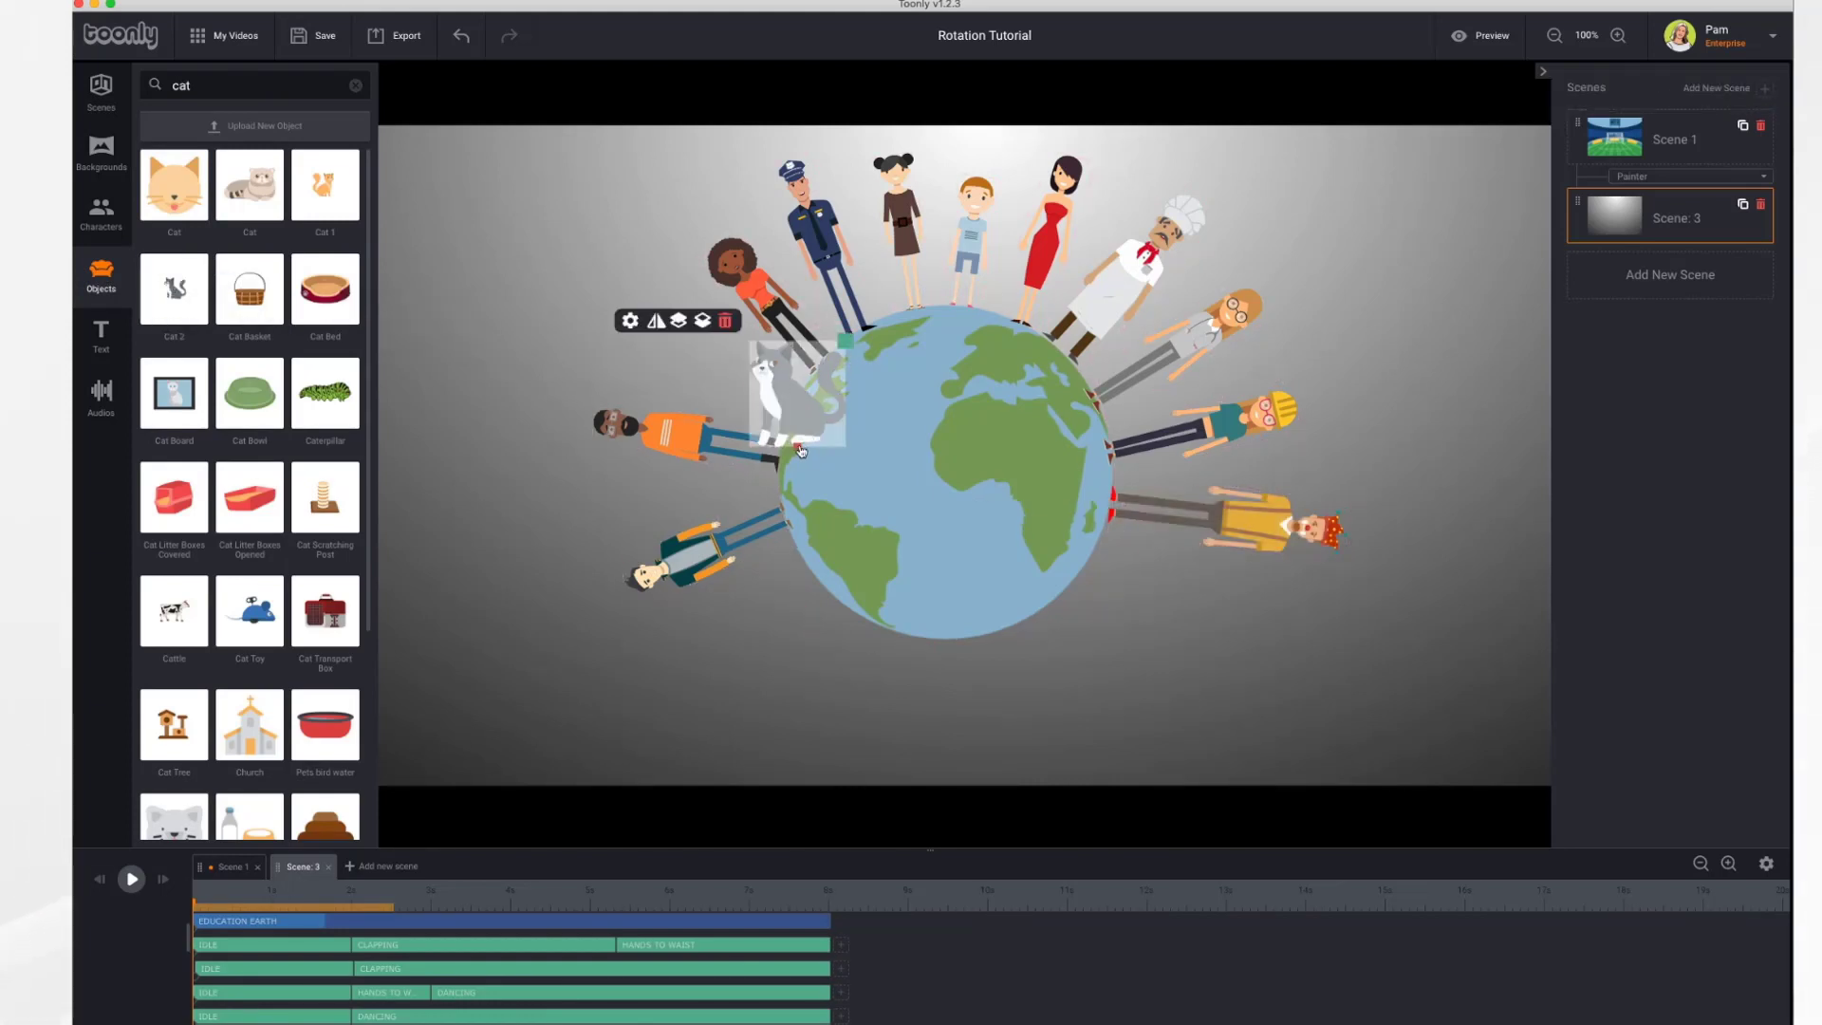
pyautogui.moveTo(838, 341); pyautogui.dragTo(820, 359)
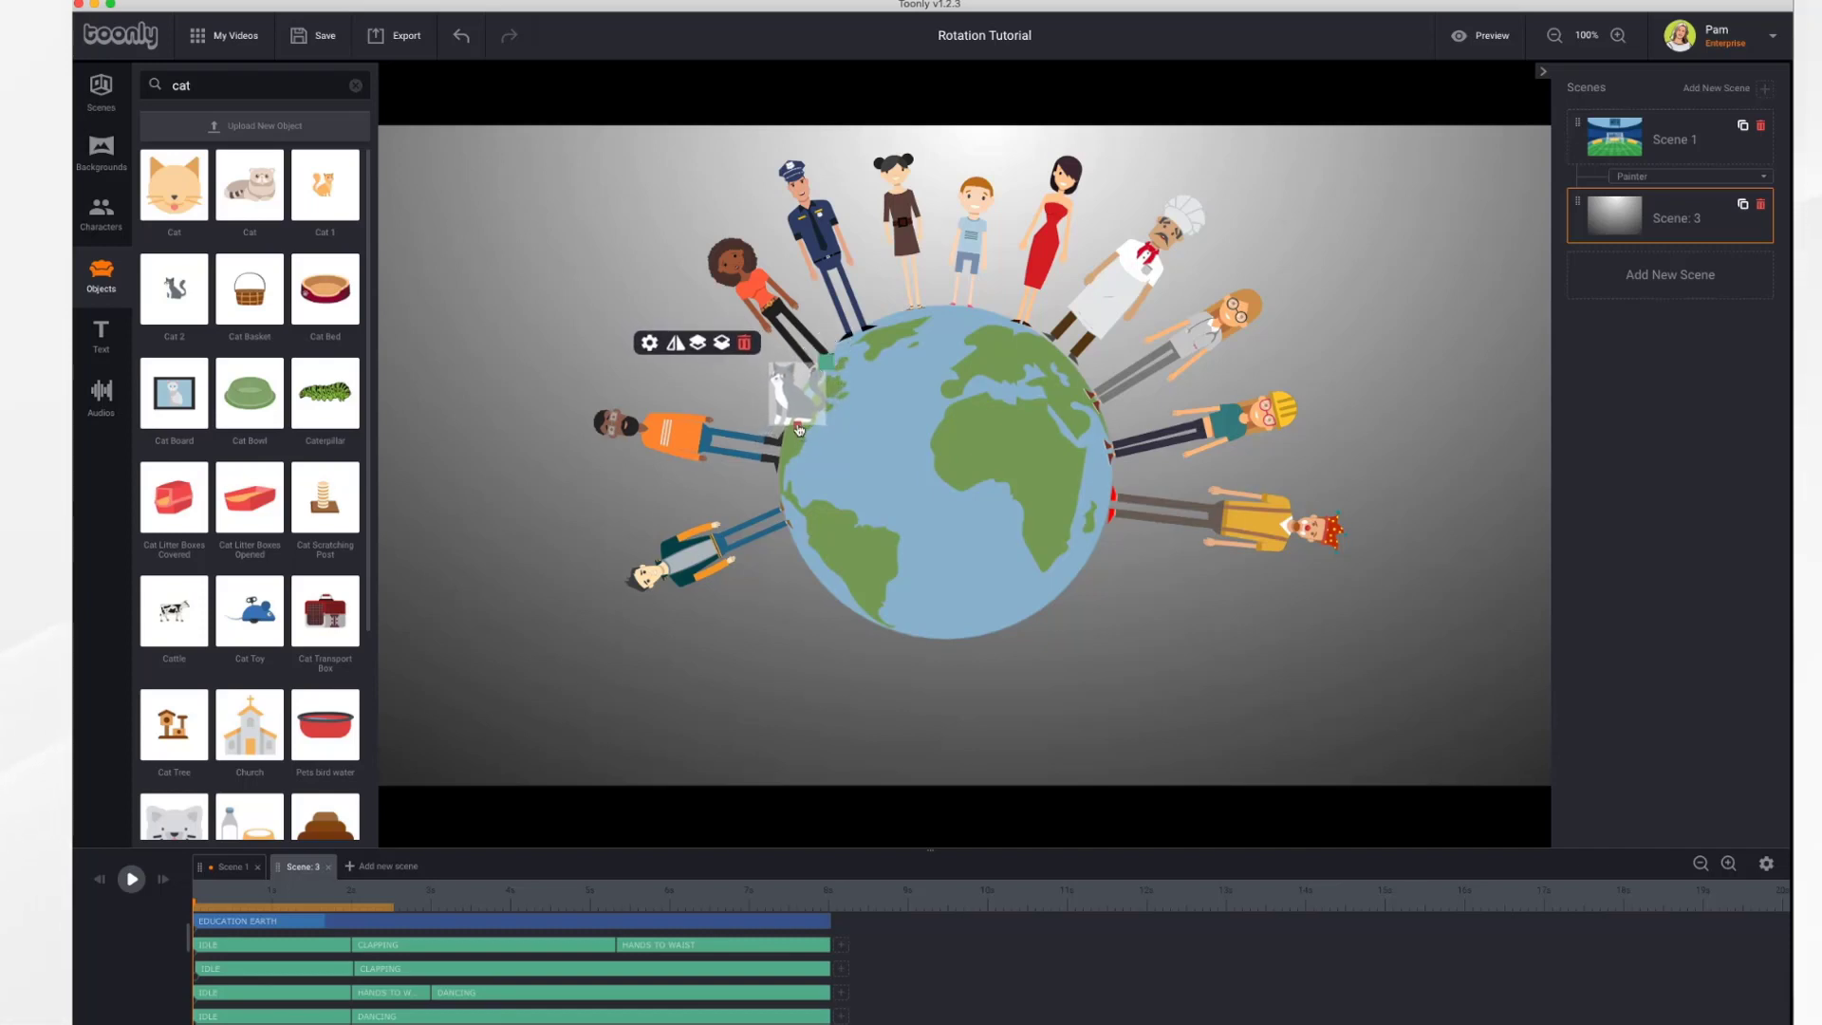
pyautogui.moveTo(798, 428); pyautogui.dragTo(777, 389)
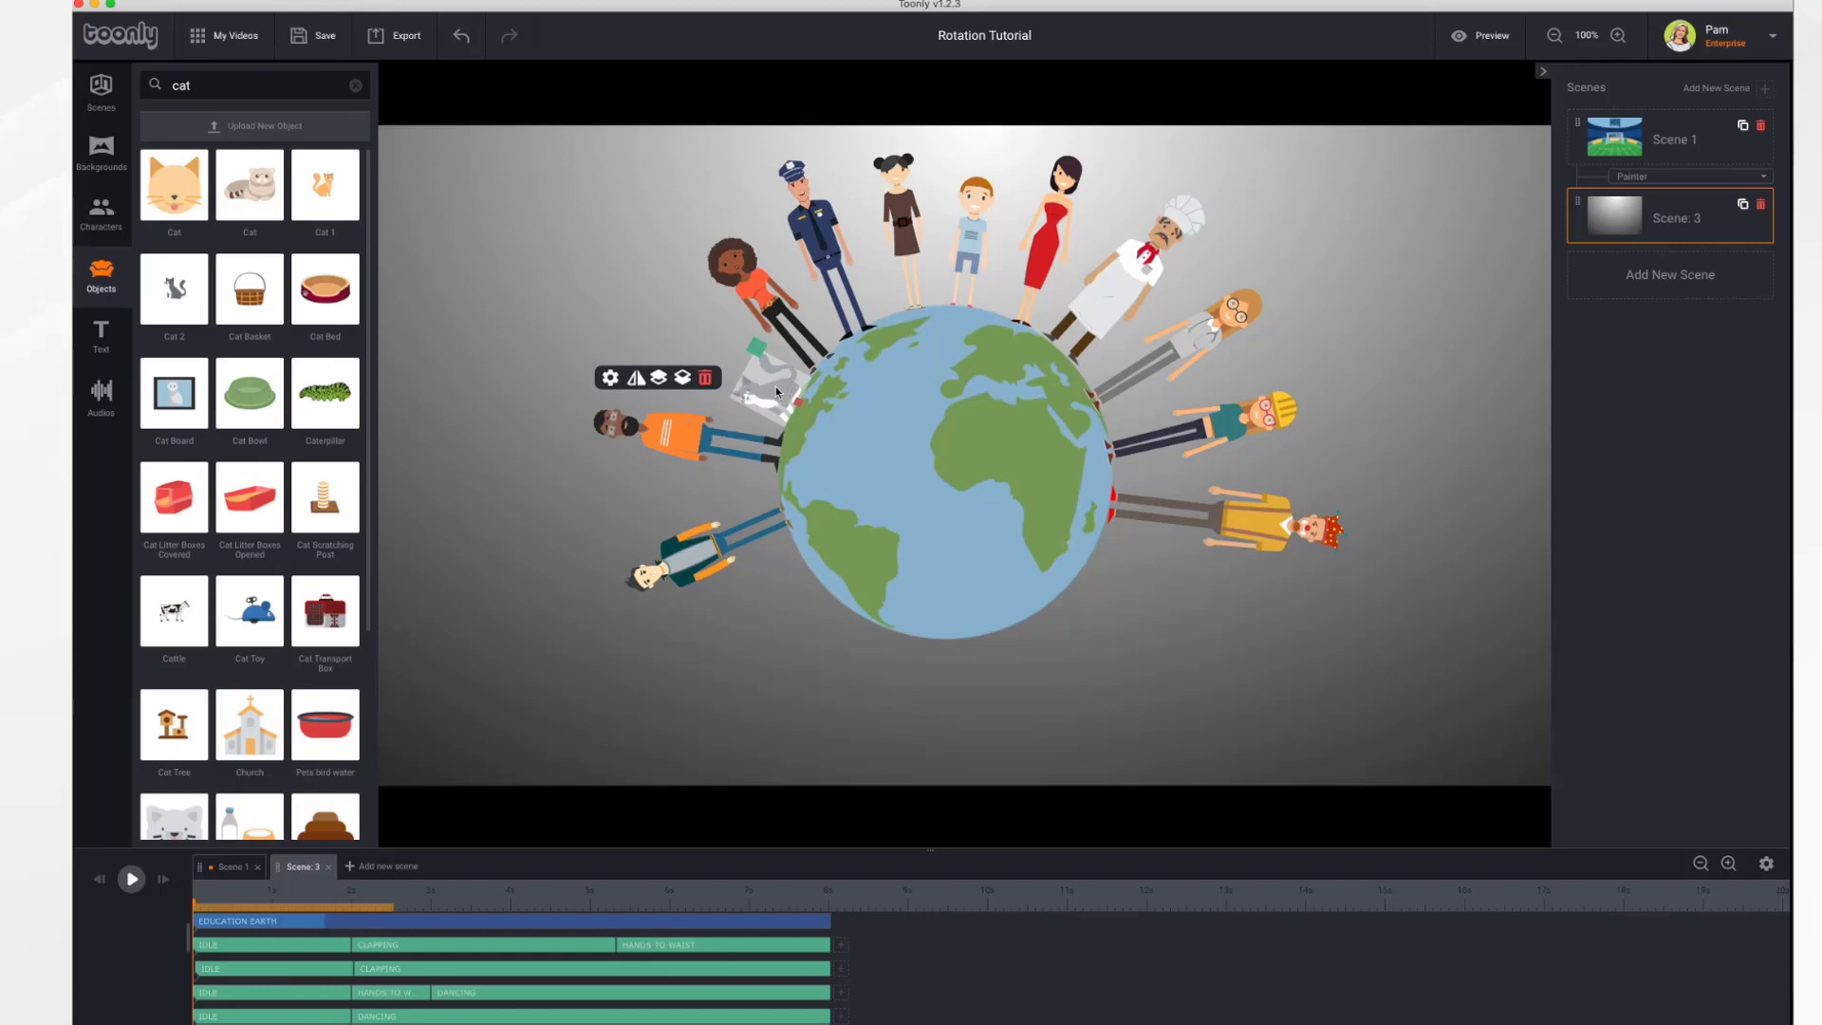
# - Add a Smooth Text below the globe reading "A Global Community"
pyautogui.click(101, 337)
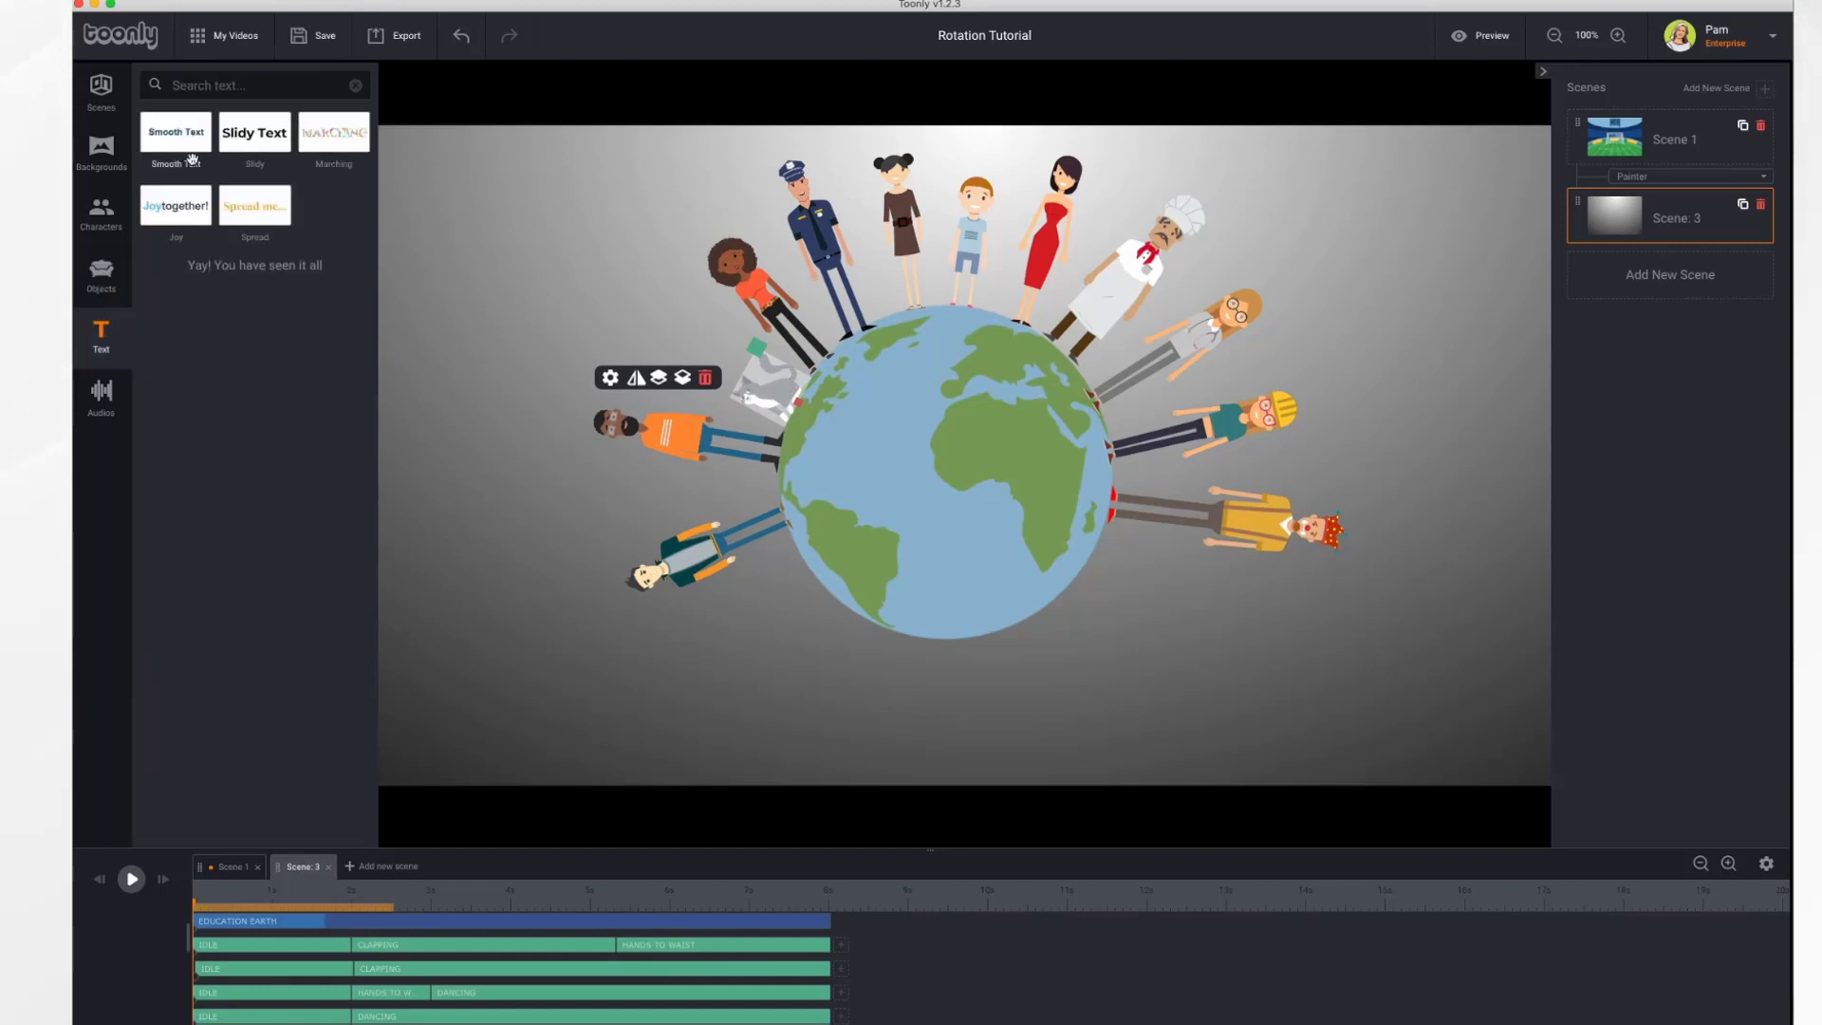
pyautogui.moveTo(178, 138); pyautogui.dragTo(952, 696)
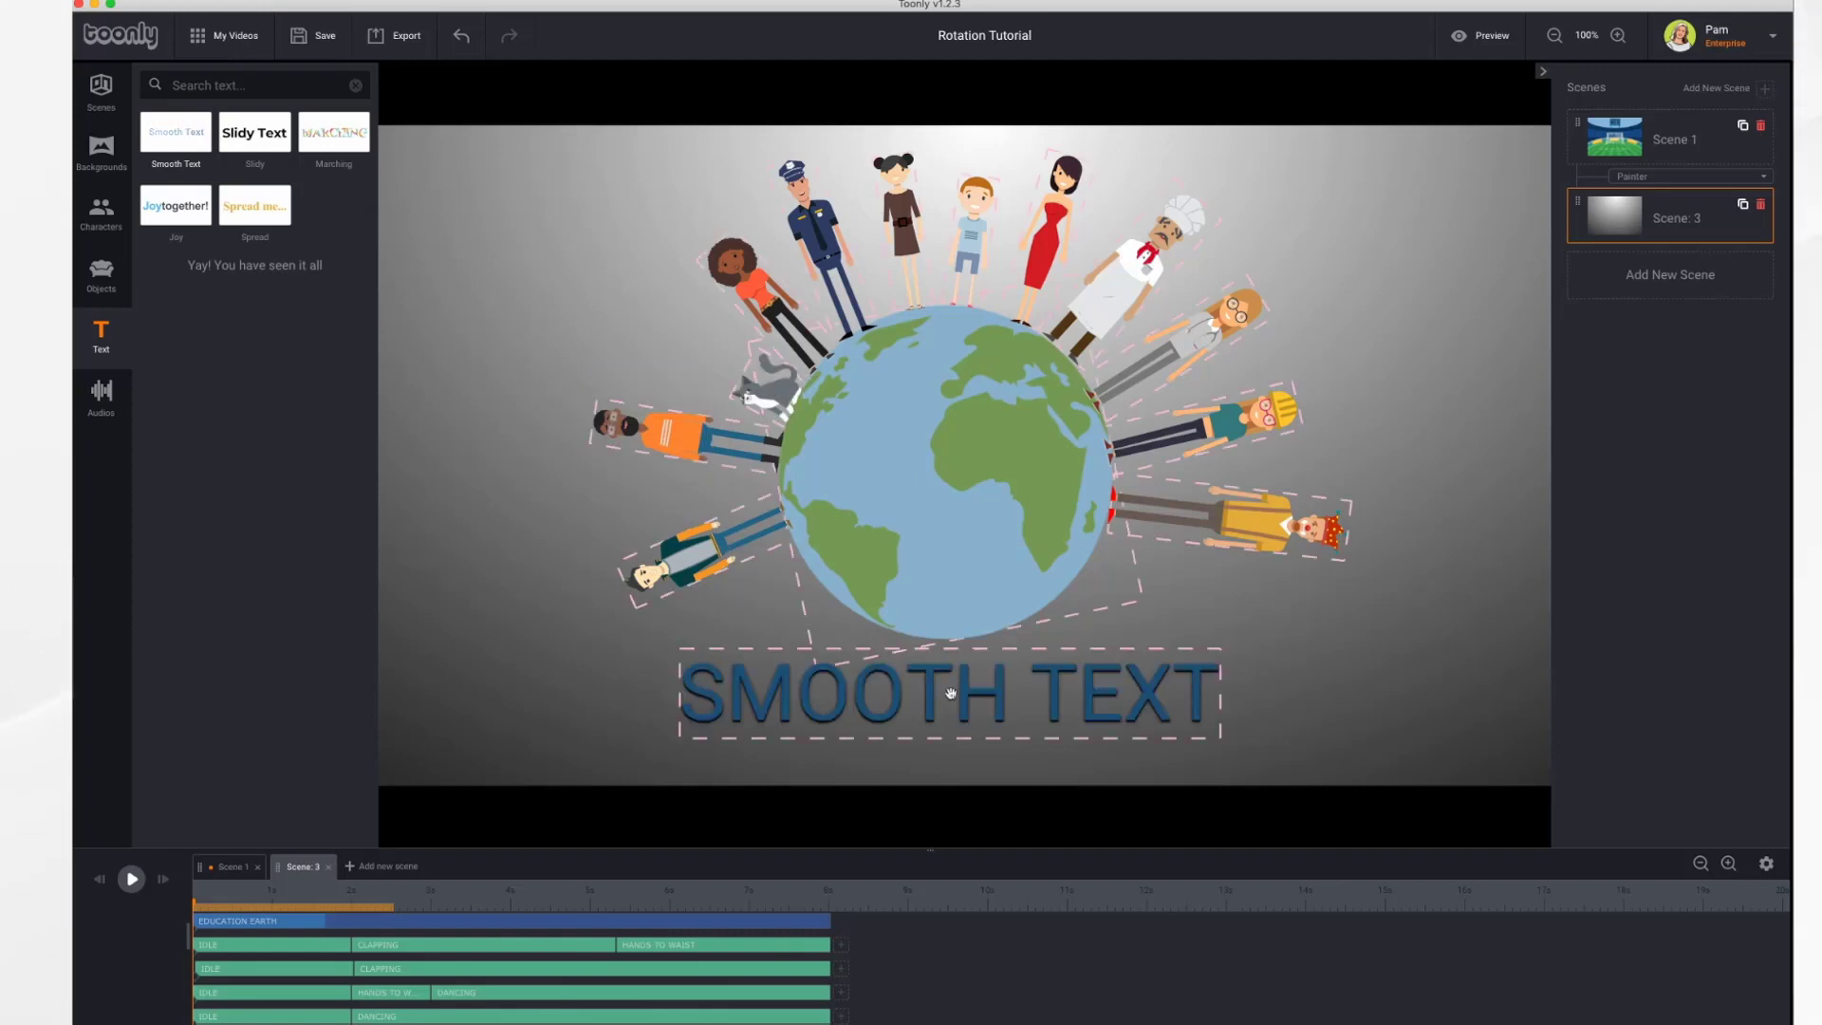
pyautogui.click(963, 699)
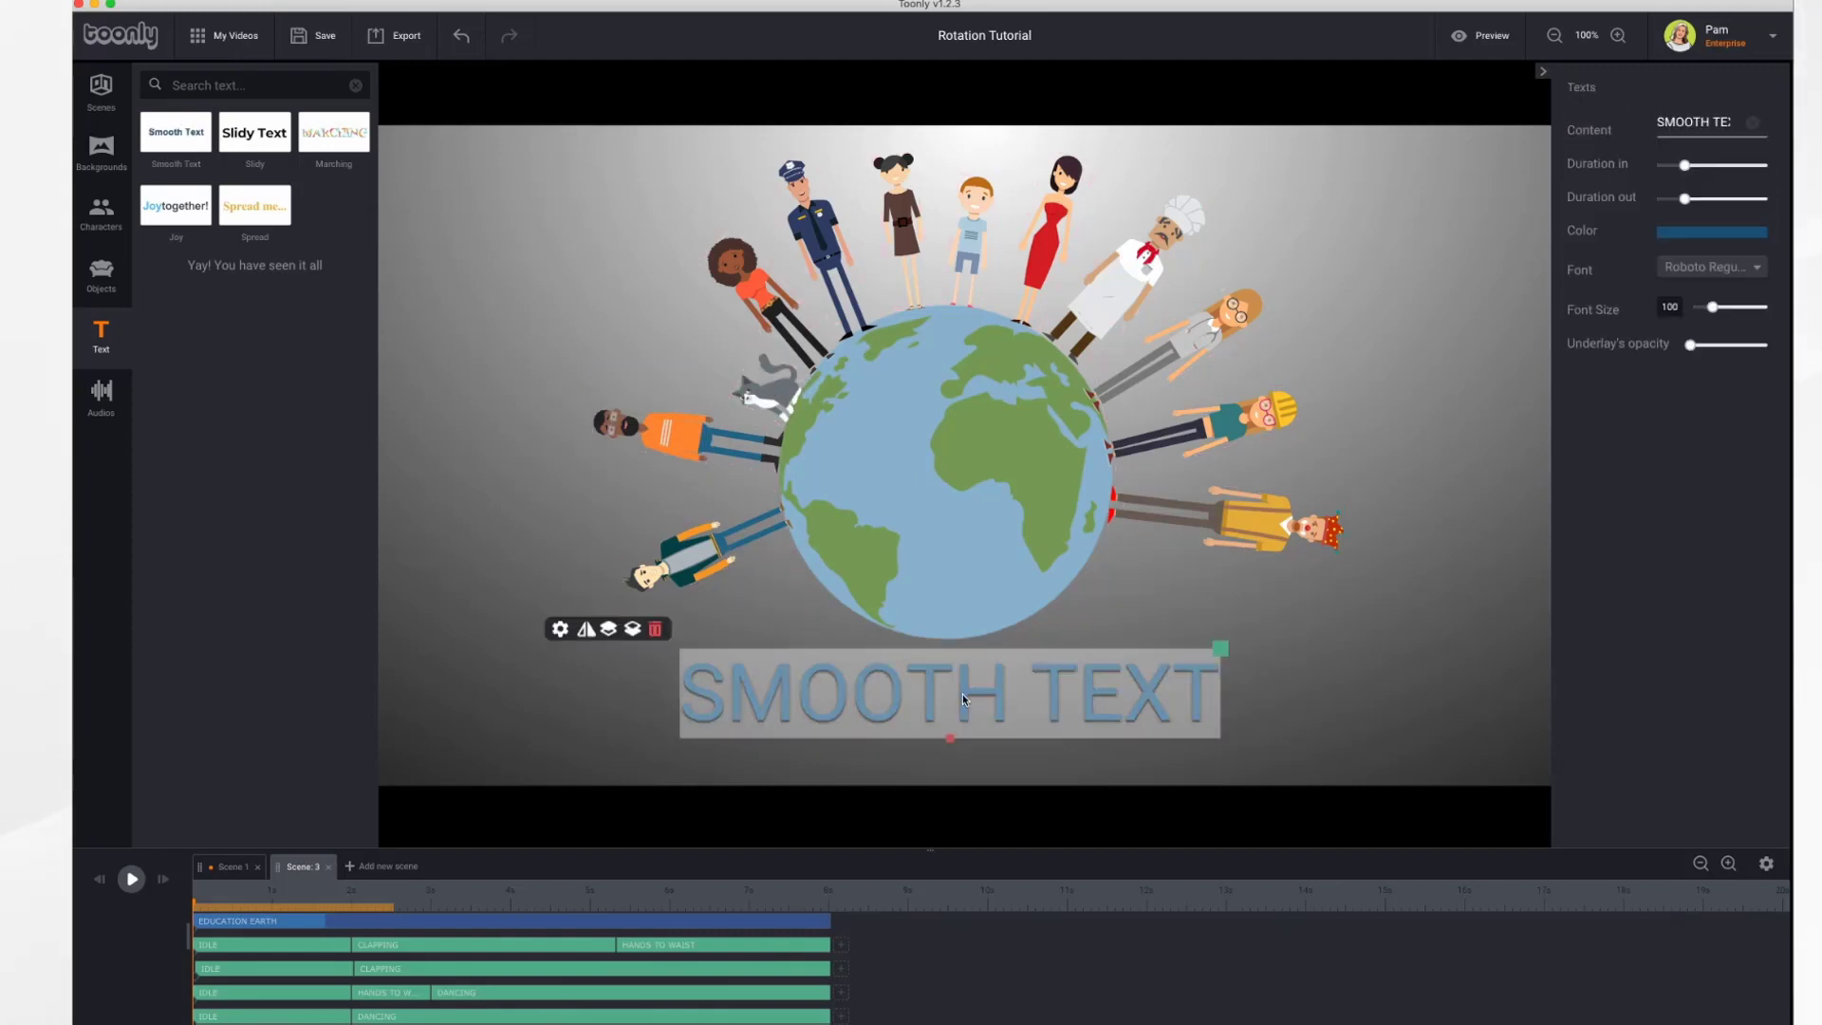
pyautogui.click(1754, 125)
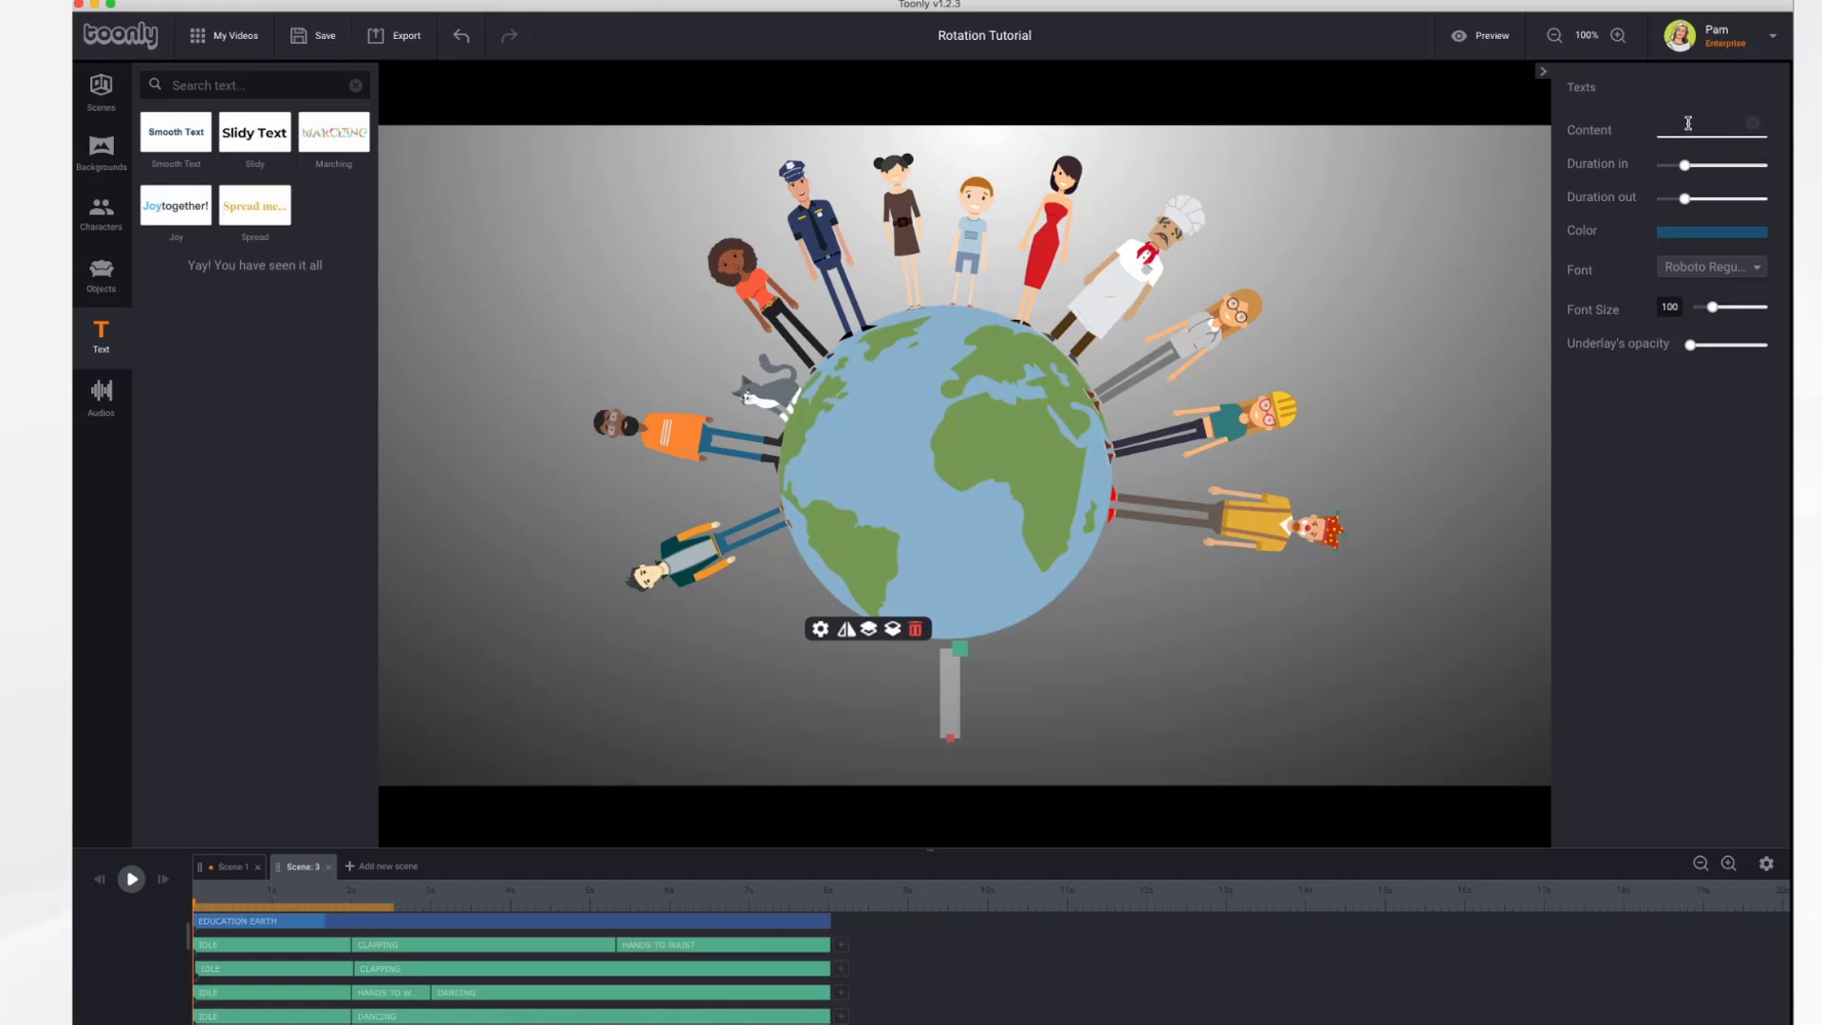
pyautogui.write('A Global Communi')
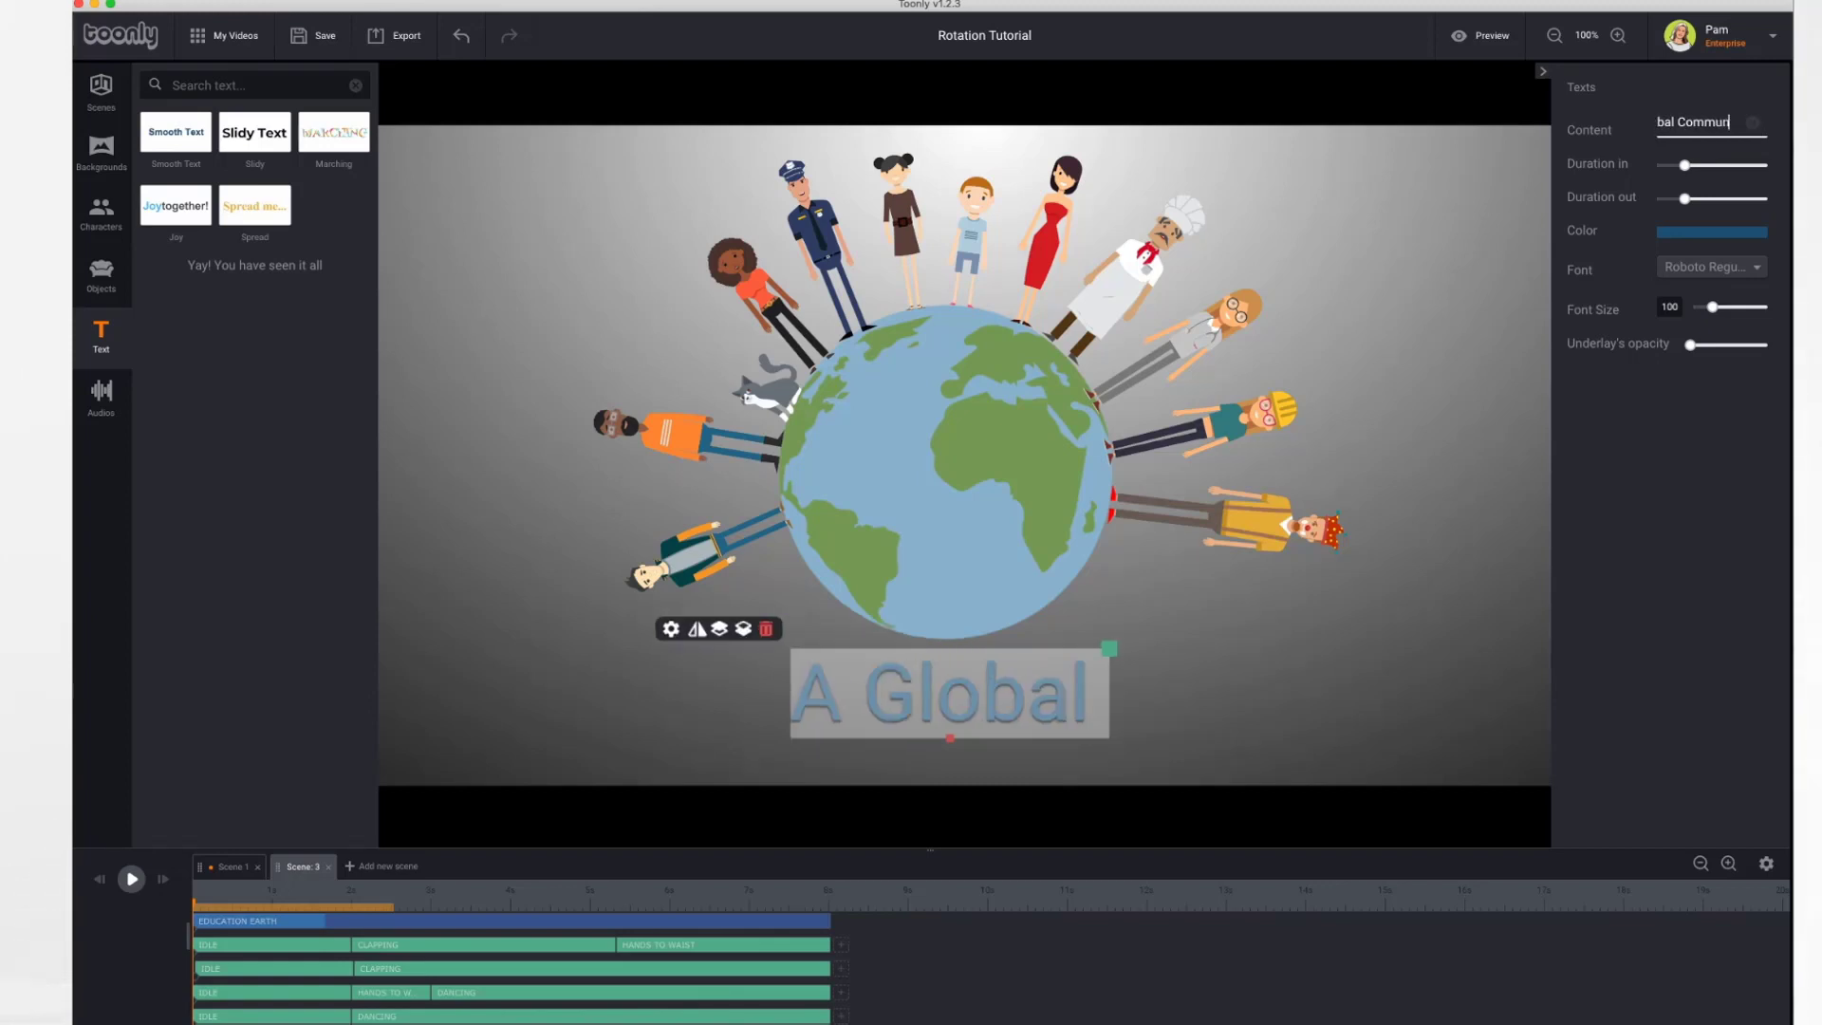
pyautogui.write('ty')
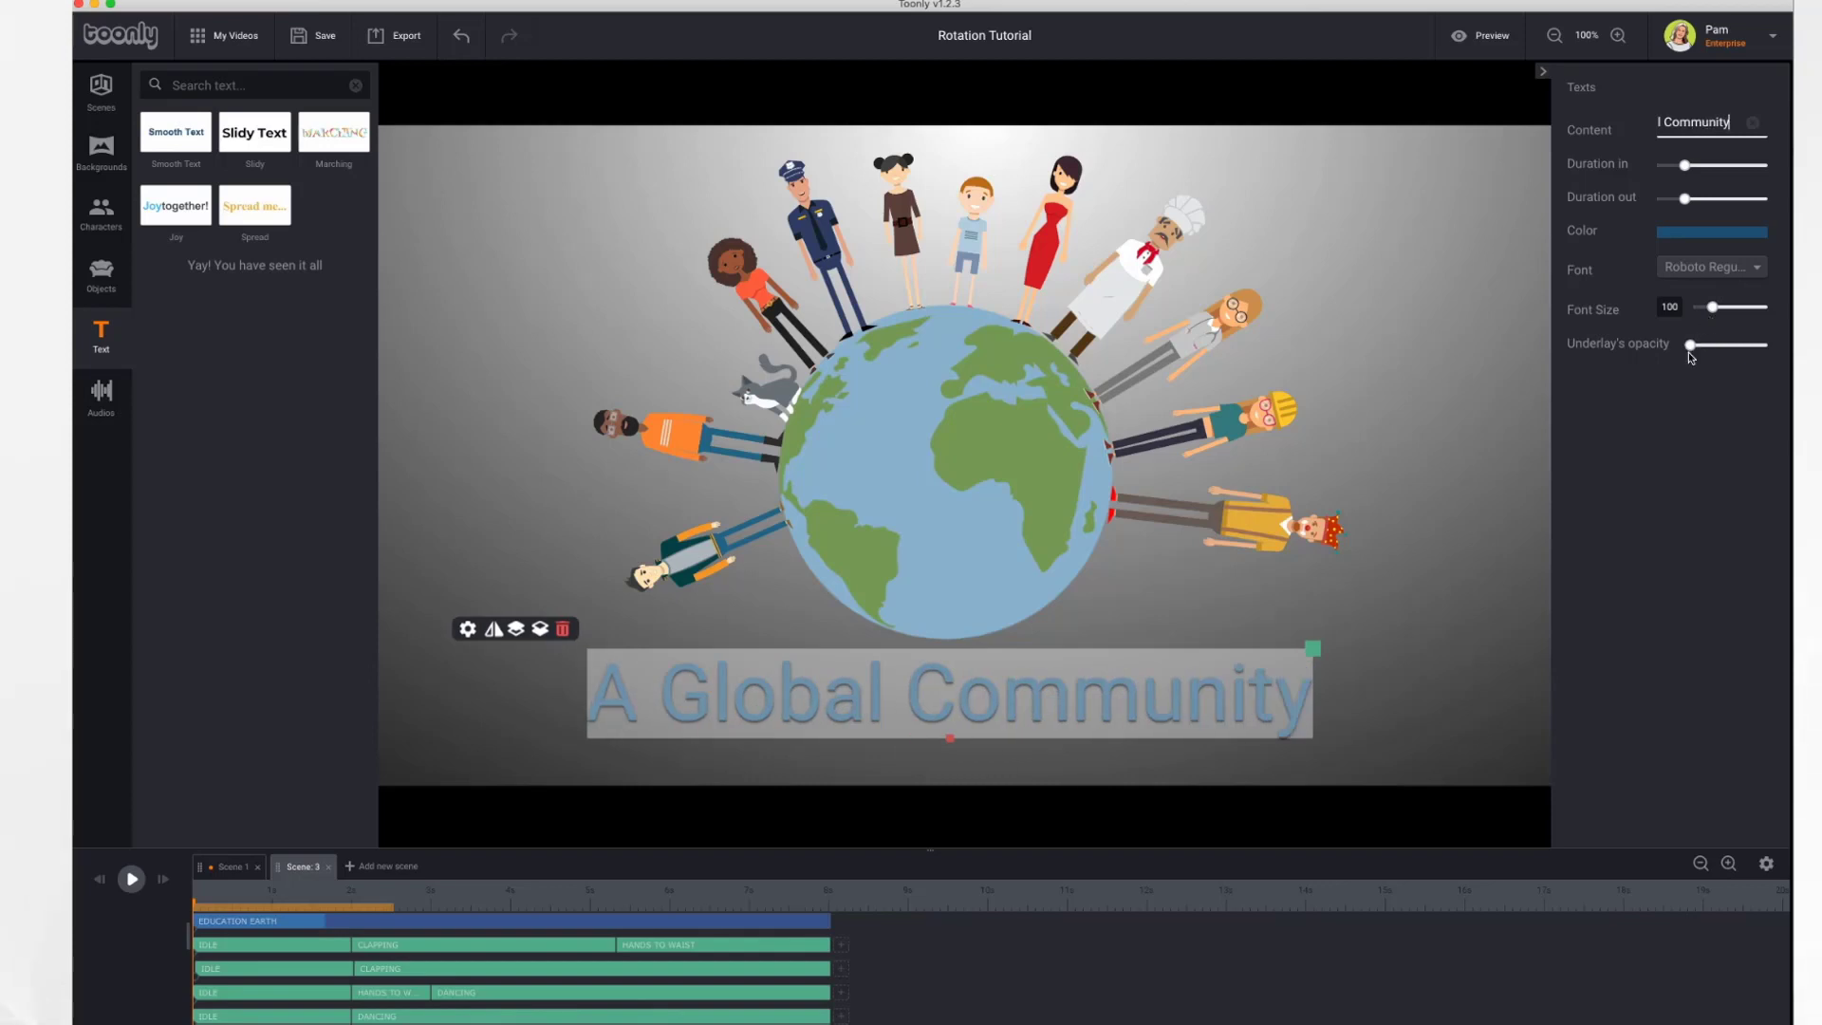
# - Give the "A Global Community" text a light blue underlay at about half opacity
pyautogui.moveTo(1691, 346); pyautogui.dragTo(1729, 346)
pyautogui.click(1729, 378)
pyautogui.scroll(-3, 1623, 560)
pyautogui.click(1640, 459)
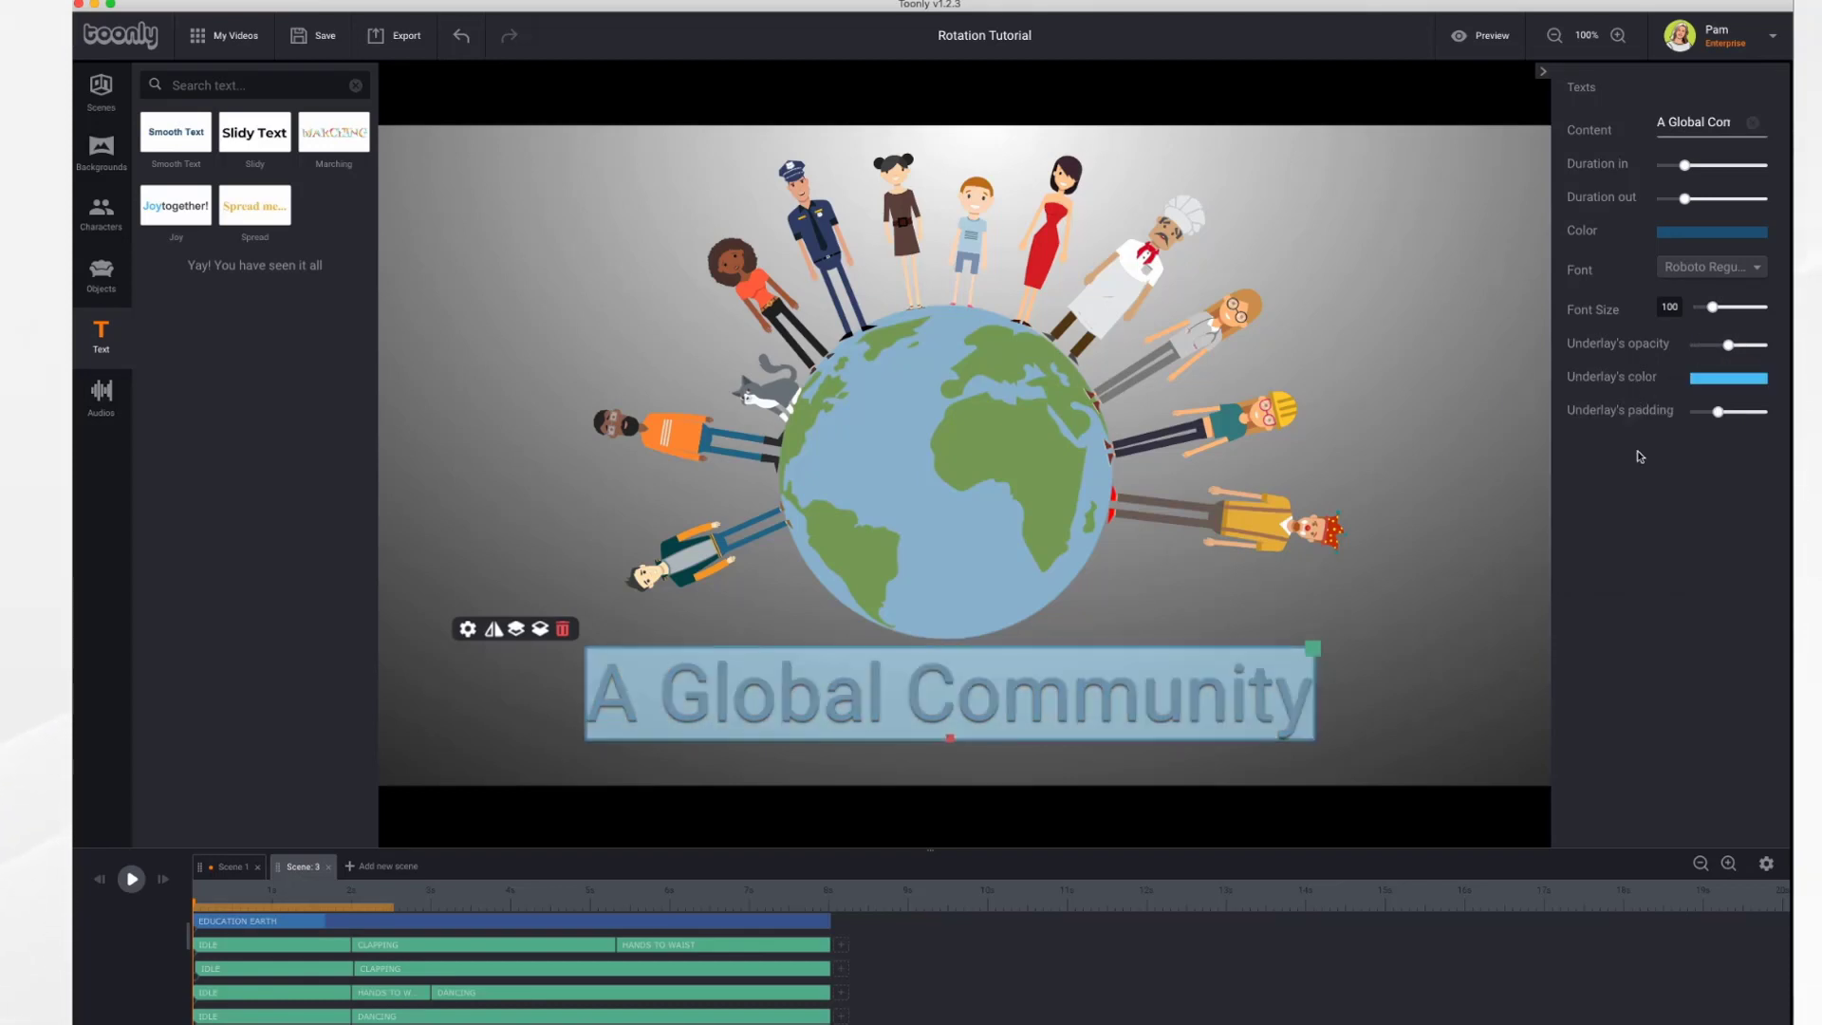
pyautogui.click(1460, 630)
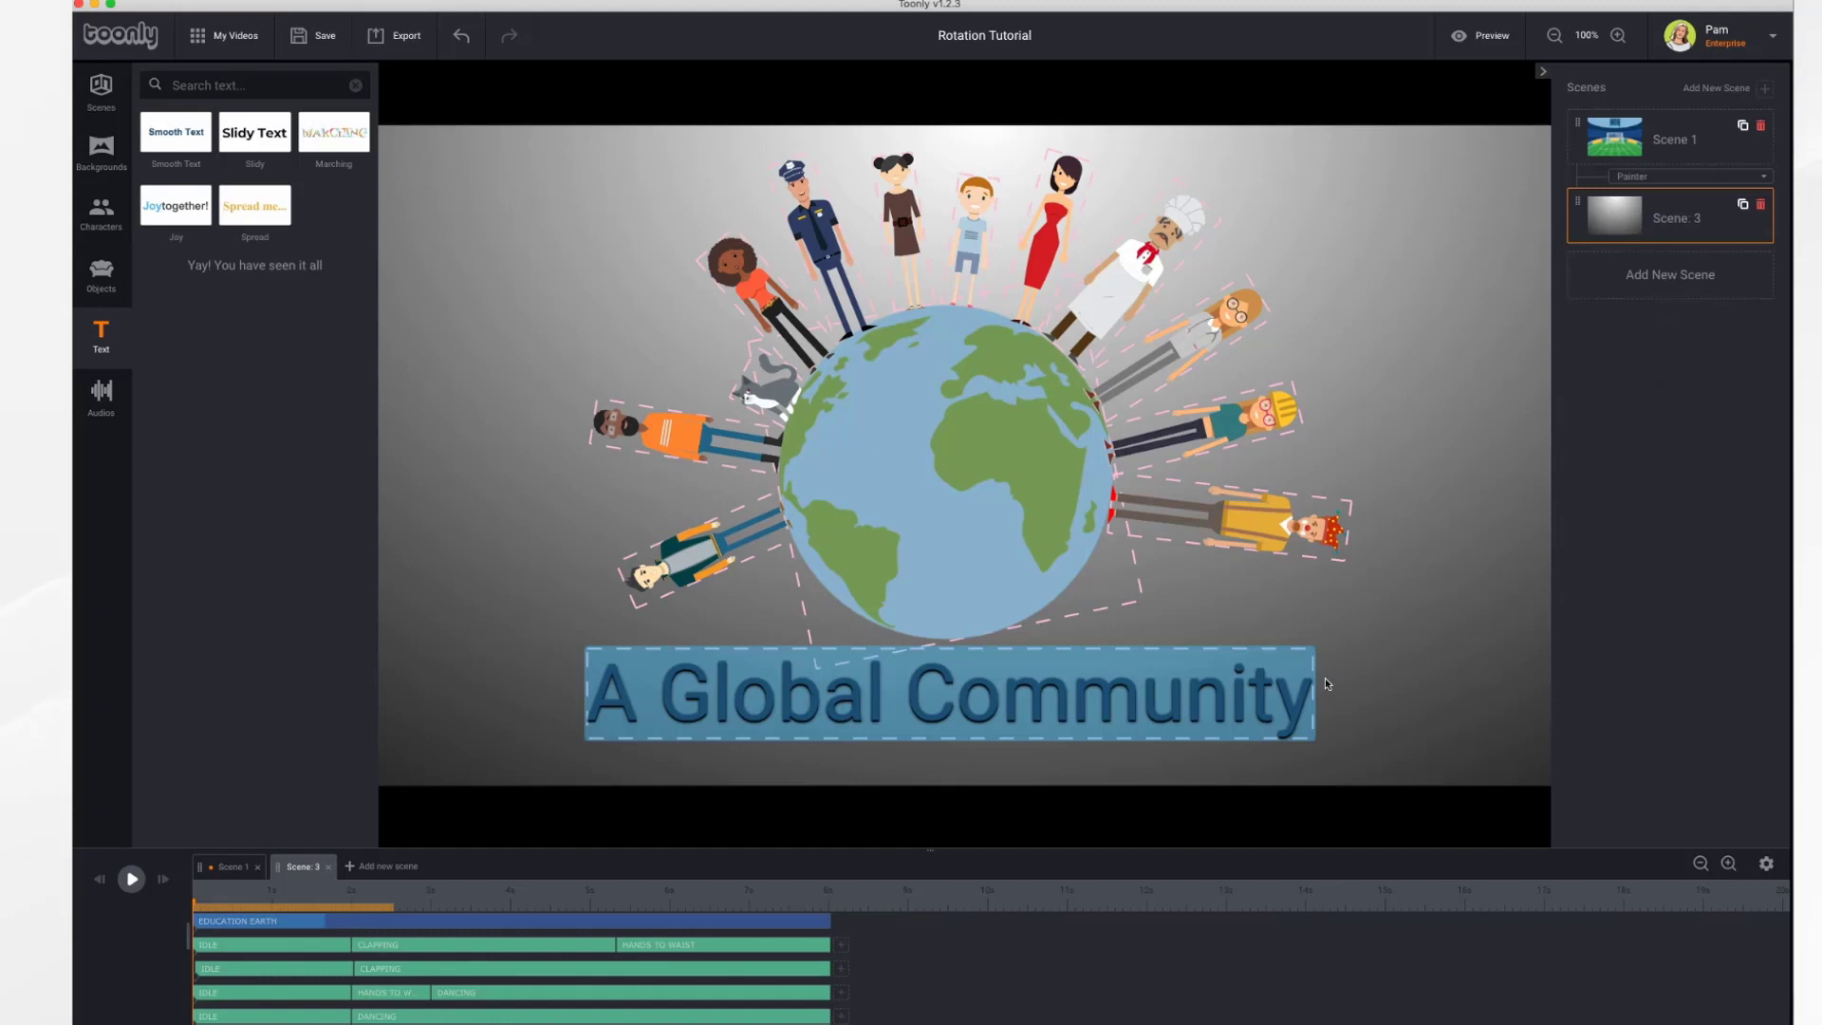
# - Enlarge the "A Global Community" text to font size 133 and tilt it upward to the right
pyautogui.click(1165, 697)
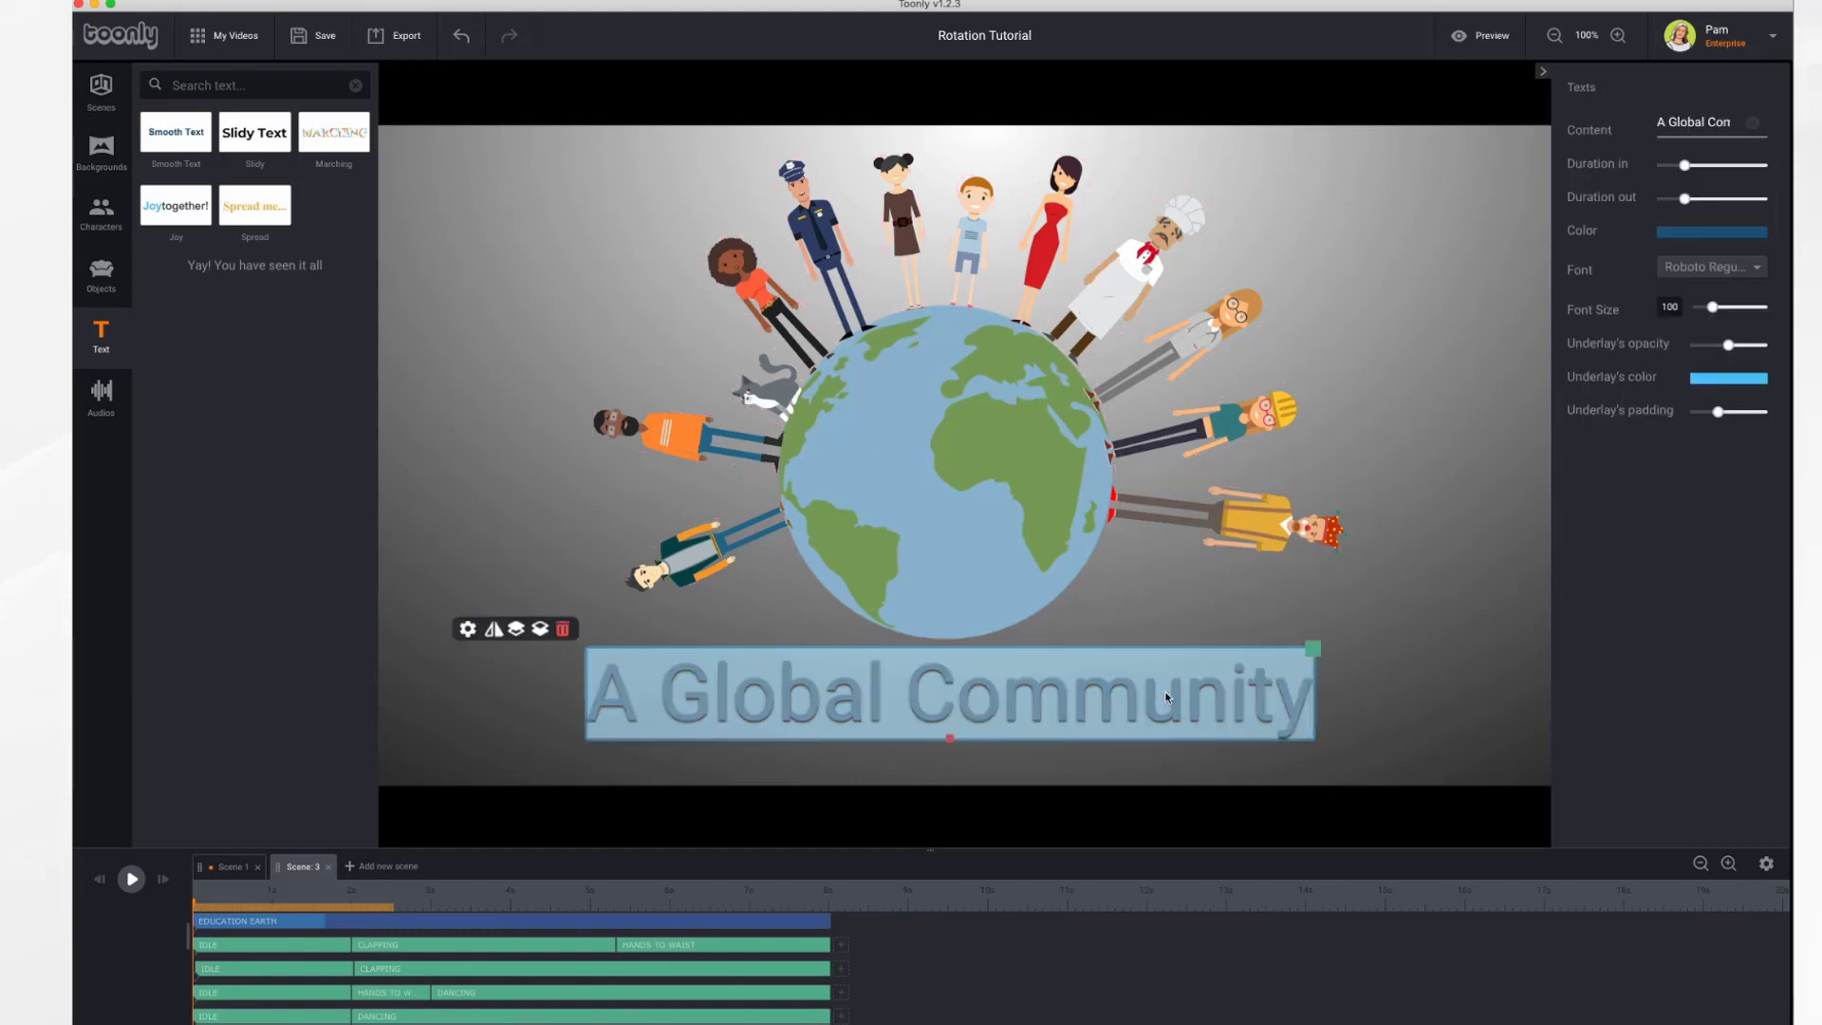
pyautogui.moveTo(1313, 651); pyautogui.dragTo(1366, 635)
pyautogui.moveTo(949, 756)
pyautogui.mouseDown()
pyautogui.moveTo(980, 724)
pyautogui.moveTo(999, 839)
pyautogui.moveTo(936, 949)
pyautogui.moveTo(939, 699)
pyautogui.moveTo(961, 735)
pyautogui.mouseUp()
pyautogui.moveTo(960, 736); pyautogui.dragTo(958, 730)
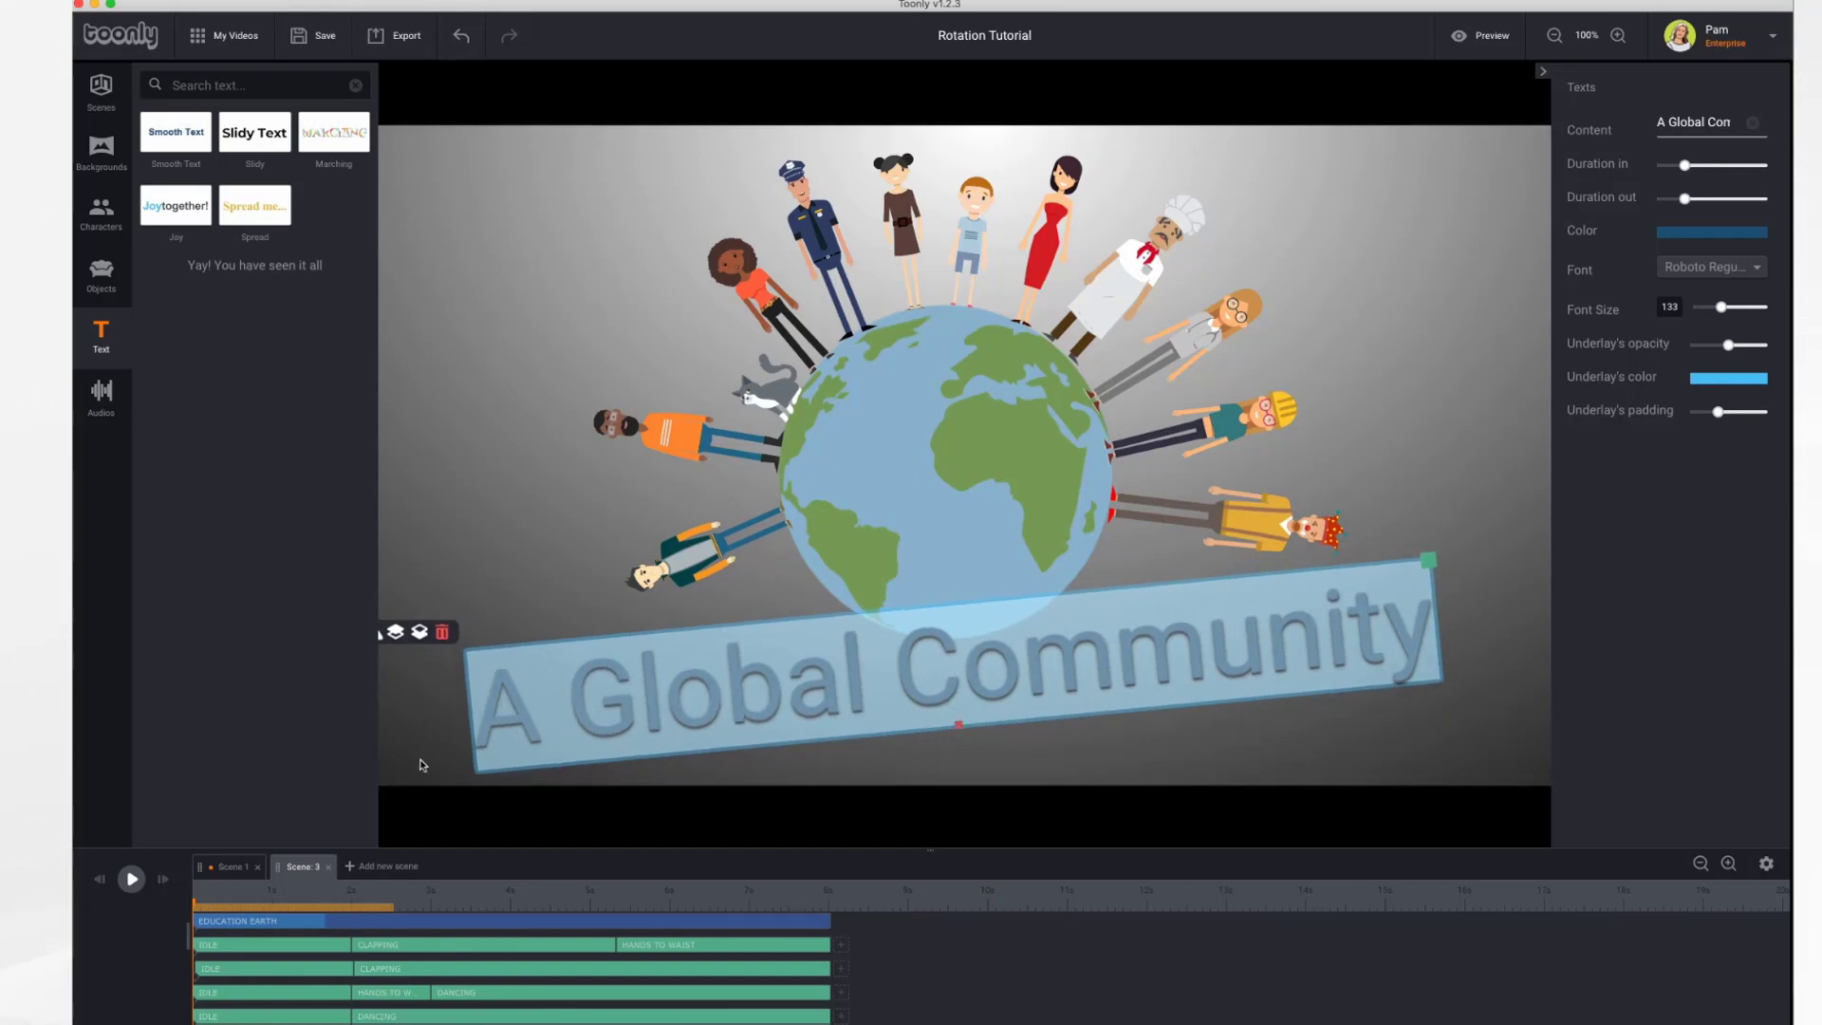
# - Find the Smooth Text clip in the timeline and tilt the text slightly more steeply at its starting keyframe
pyautogui.scroll(-3, 467, 942)
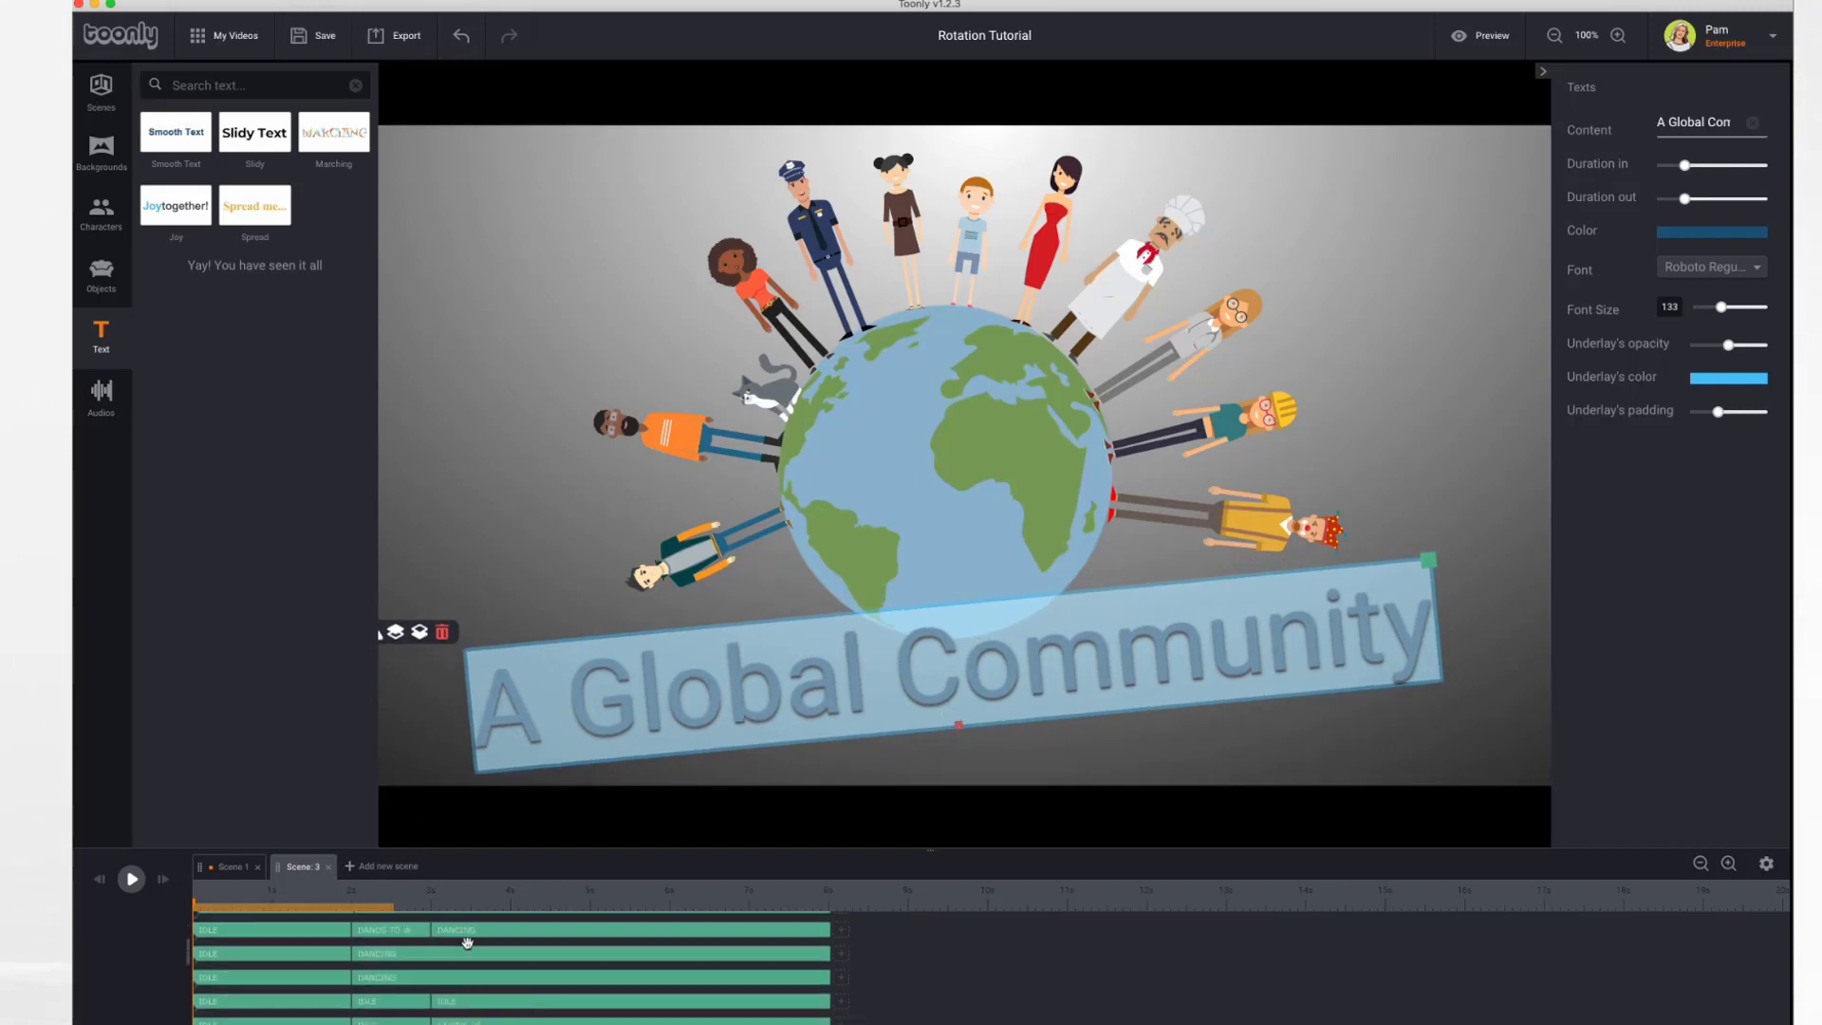
pyautogui.scroll(3, 468, 943)
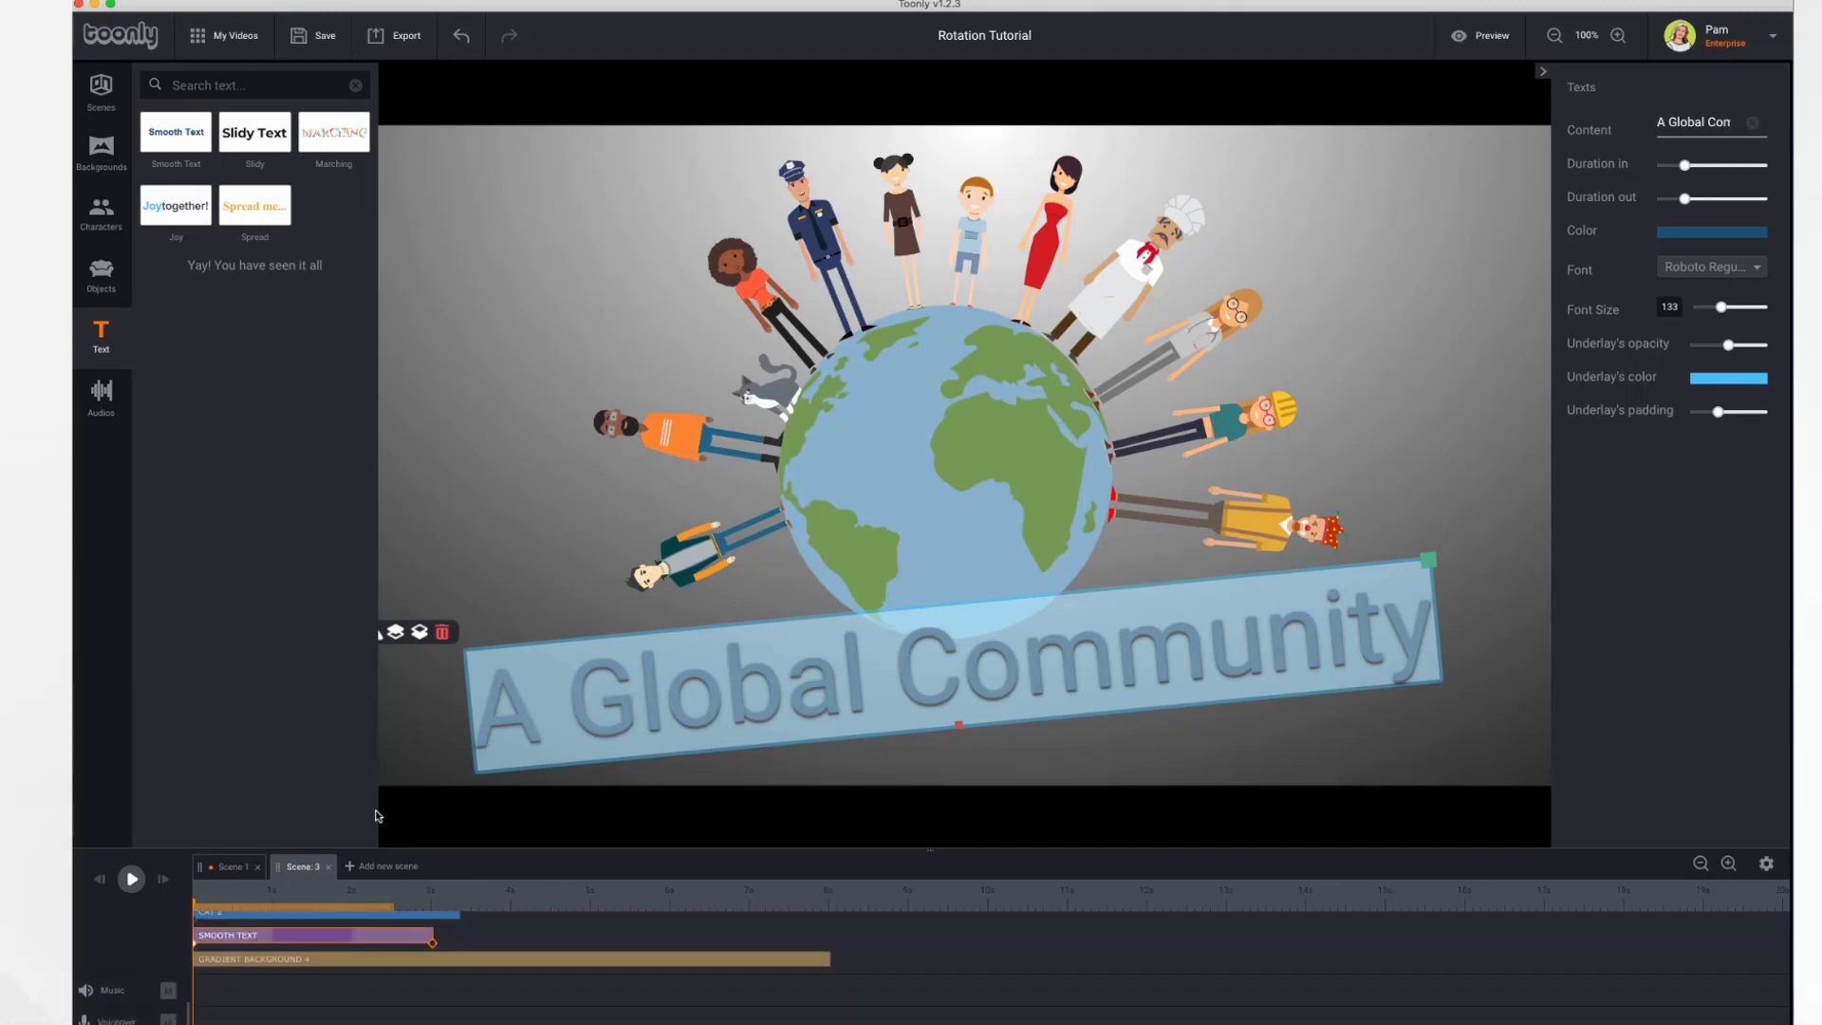
pyautogui.moveTo(959, 726); pyautogui.dragTo(963, 724)
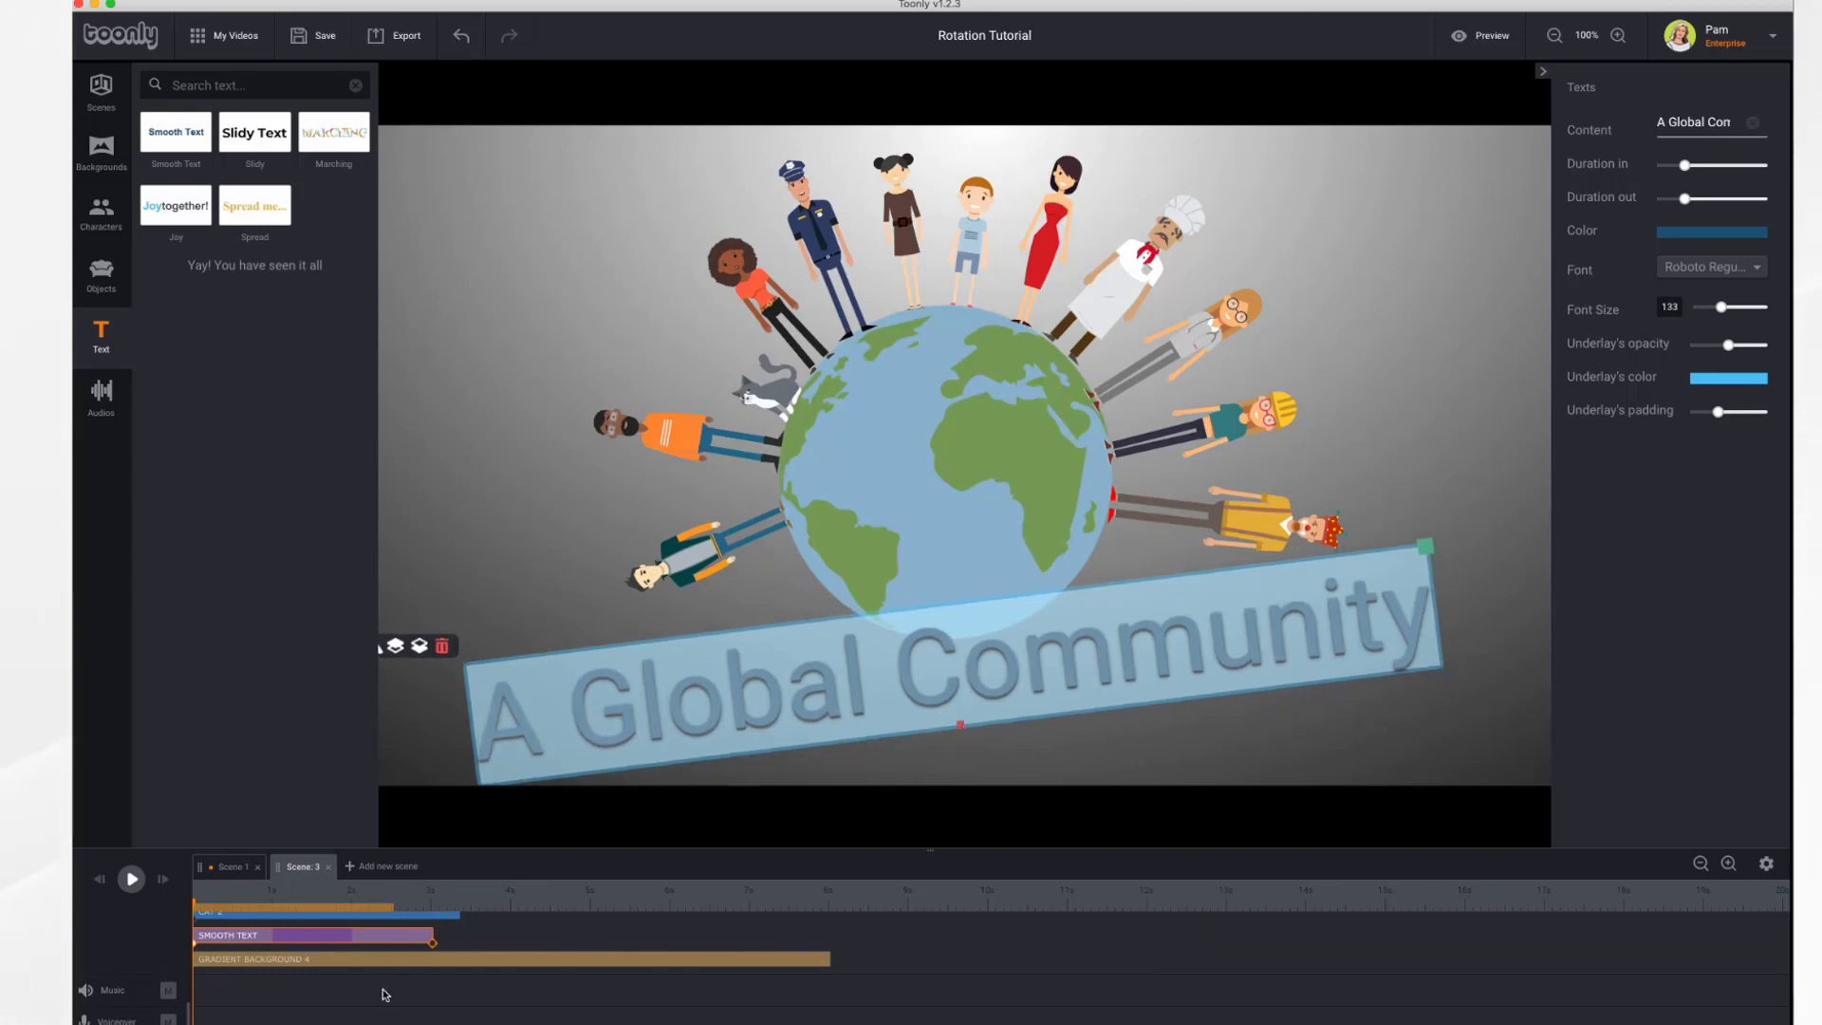
# - At the Smooth Text clip's ending keyframe, tilt the text downward to the right, and play the scene from its start
pyautogui.click(433, 946)
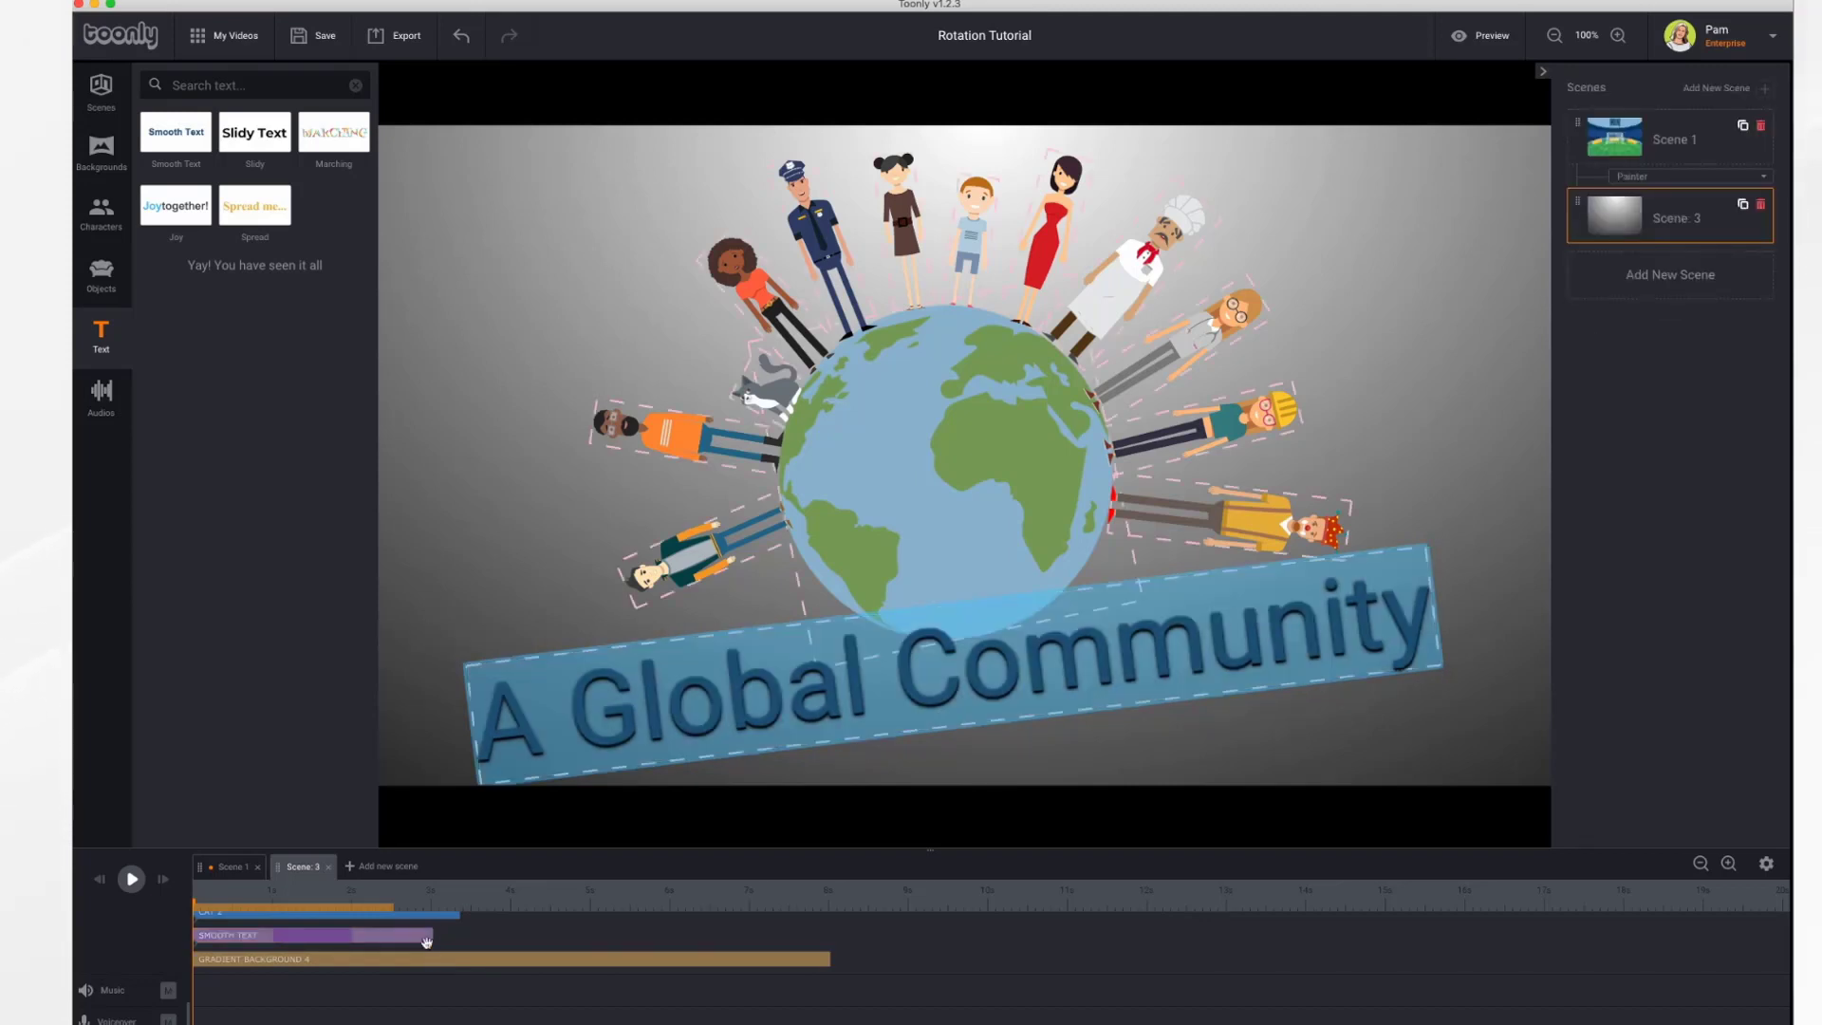
pyautogui.click(424, 936)
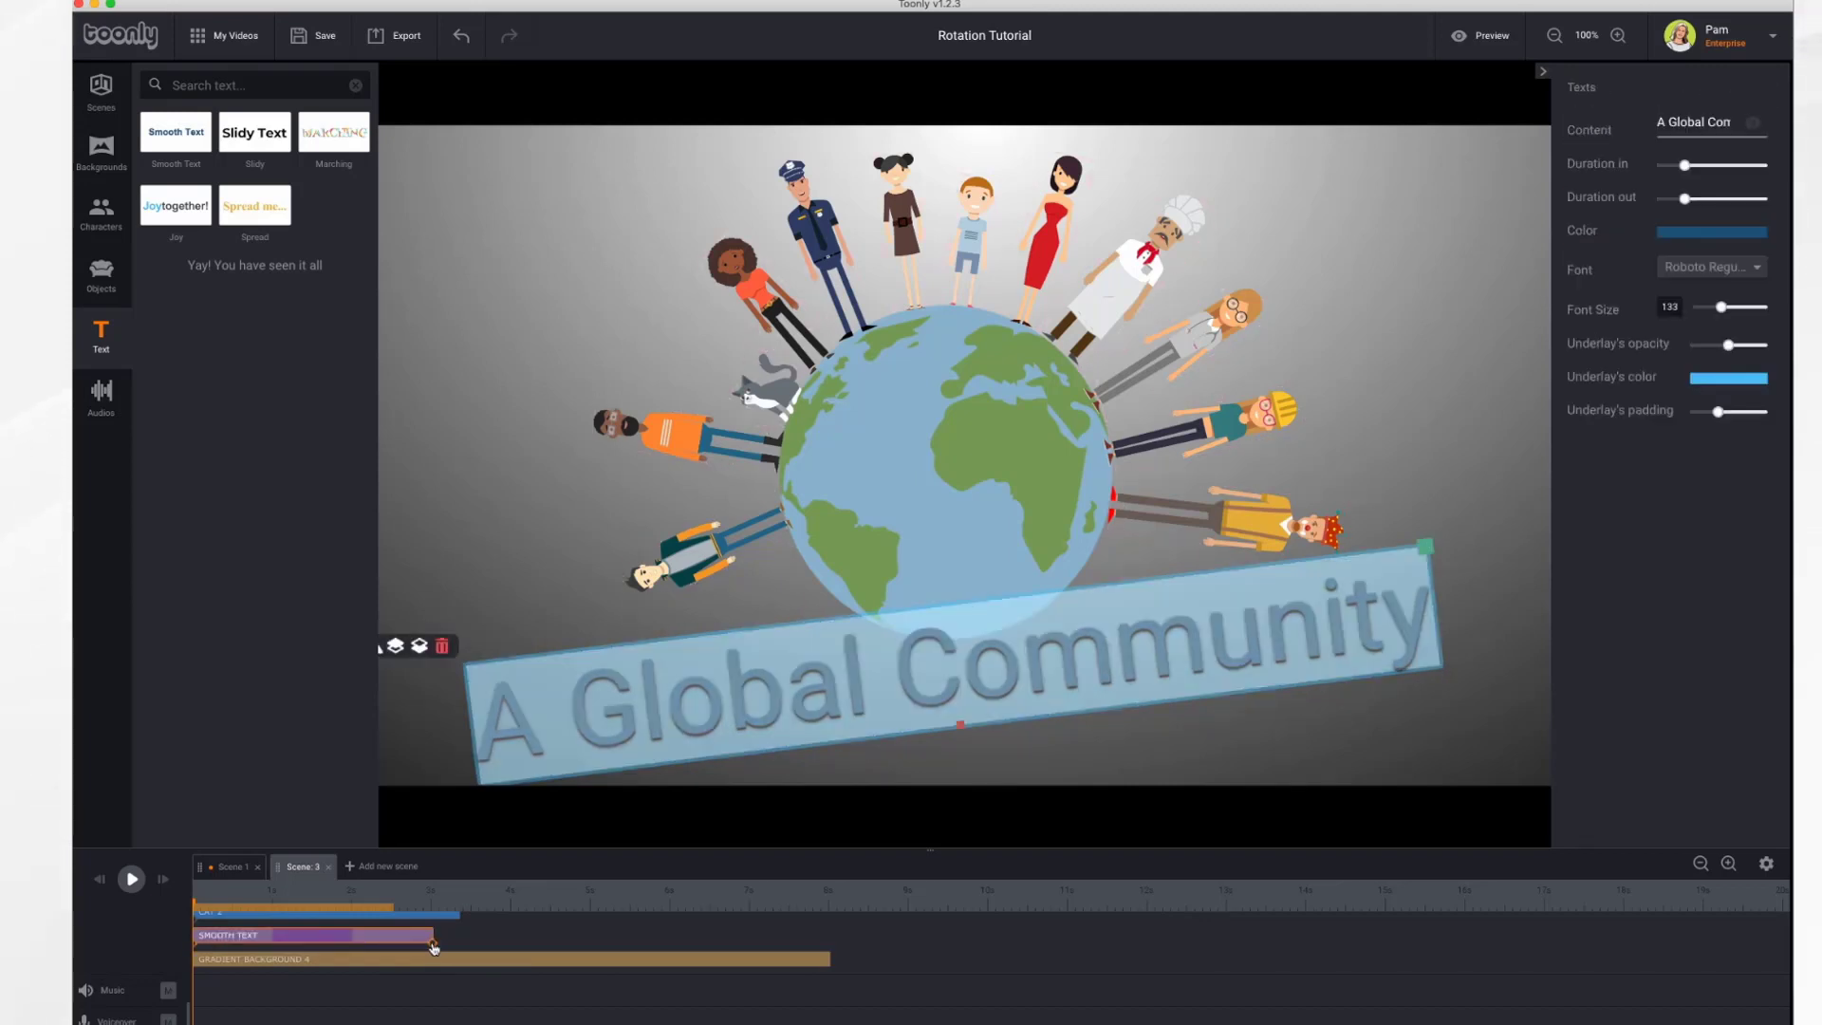
pyautogui.click(433, 946)
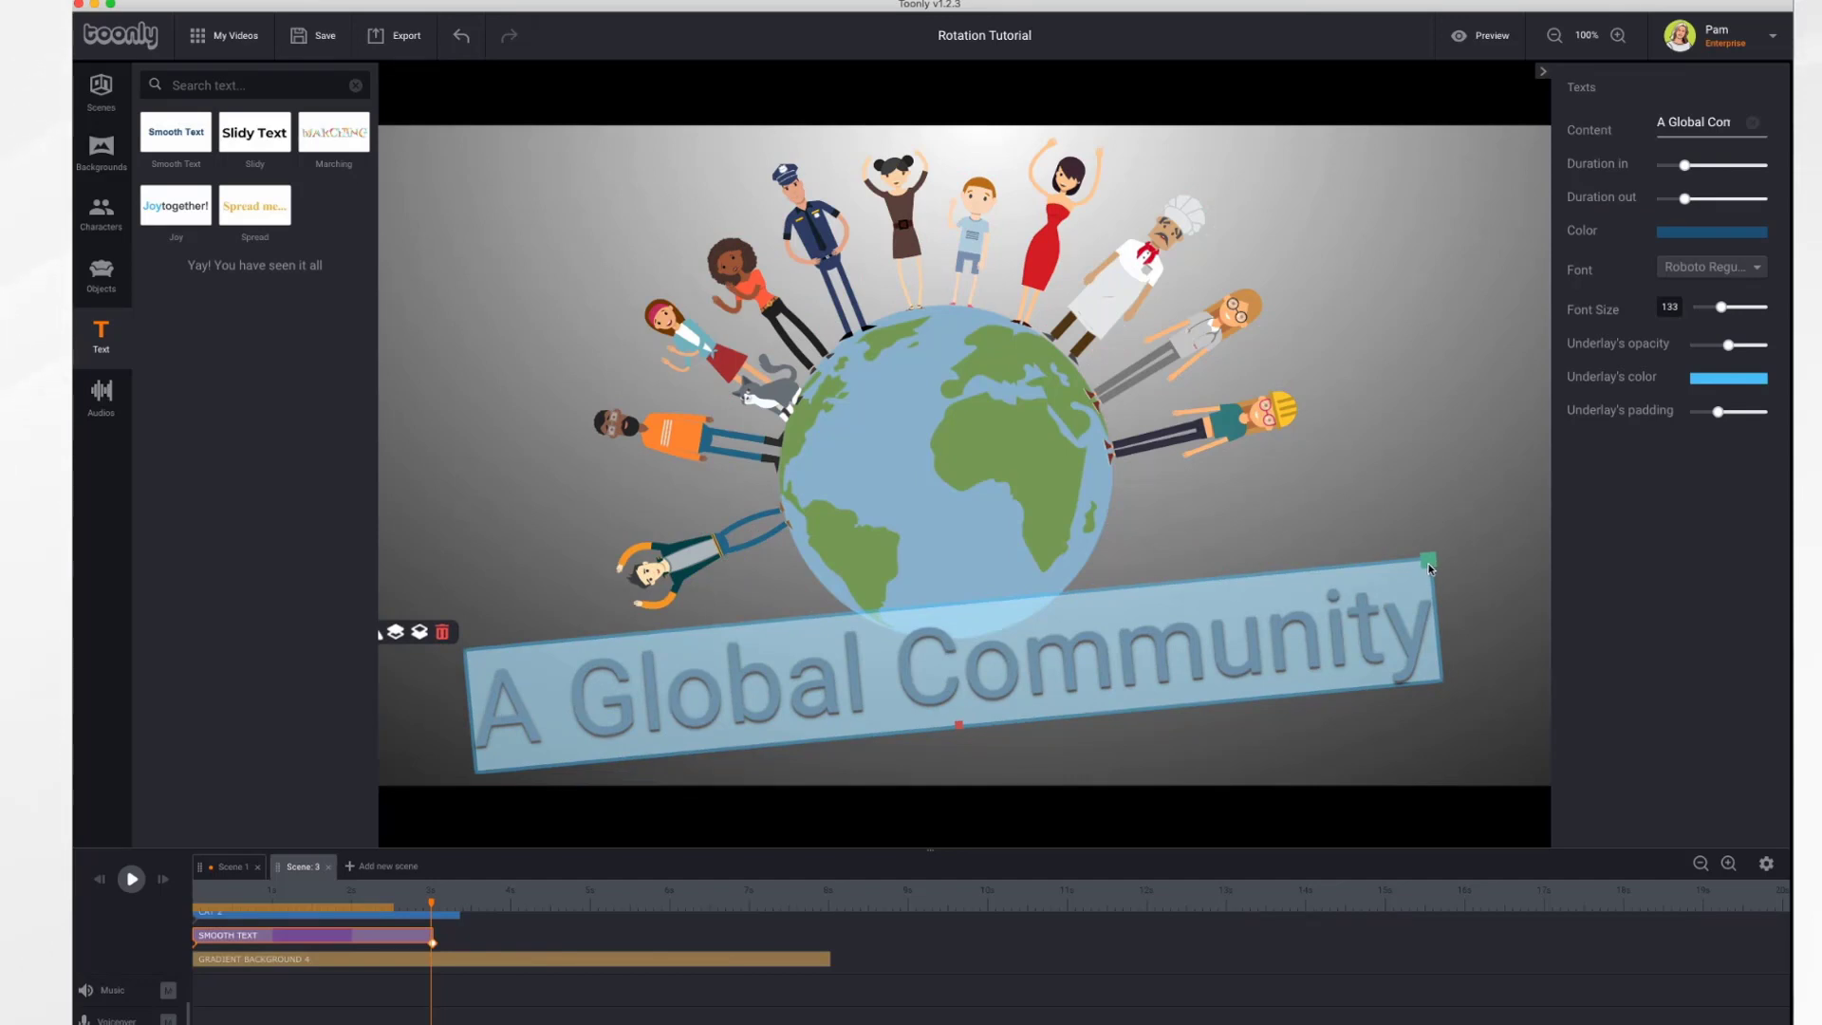
pyautogui.moveTo(962, 728); pyautogui.dragTo(945, 744)
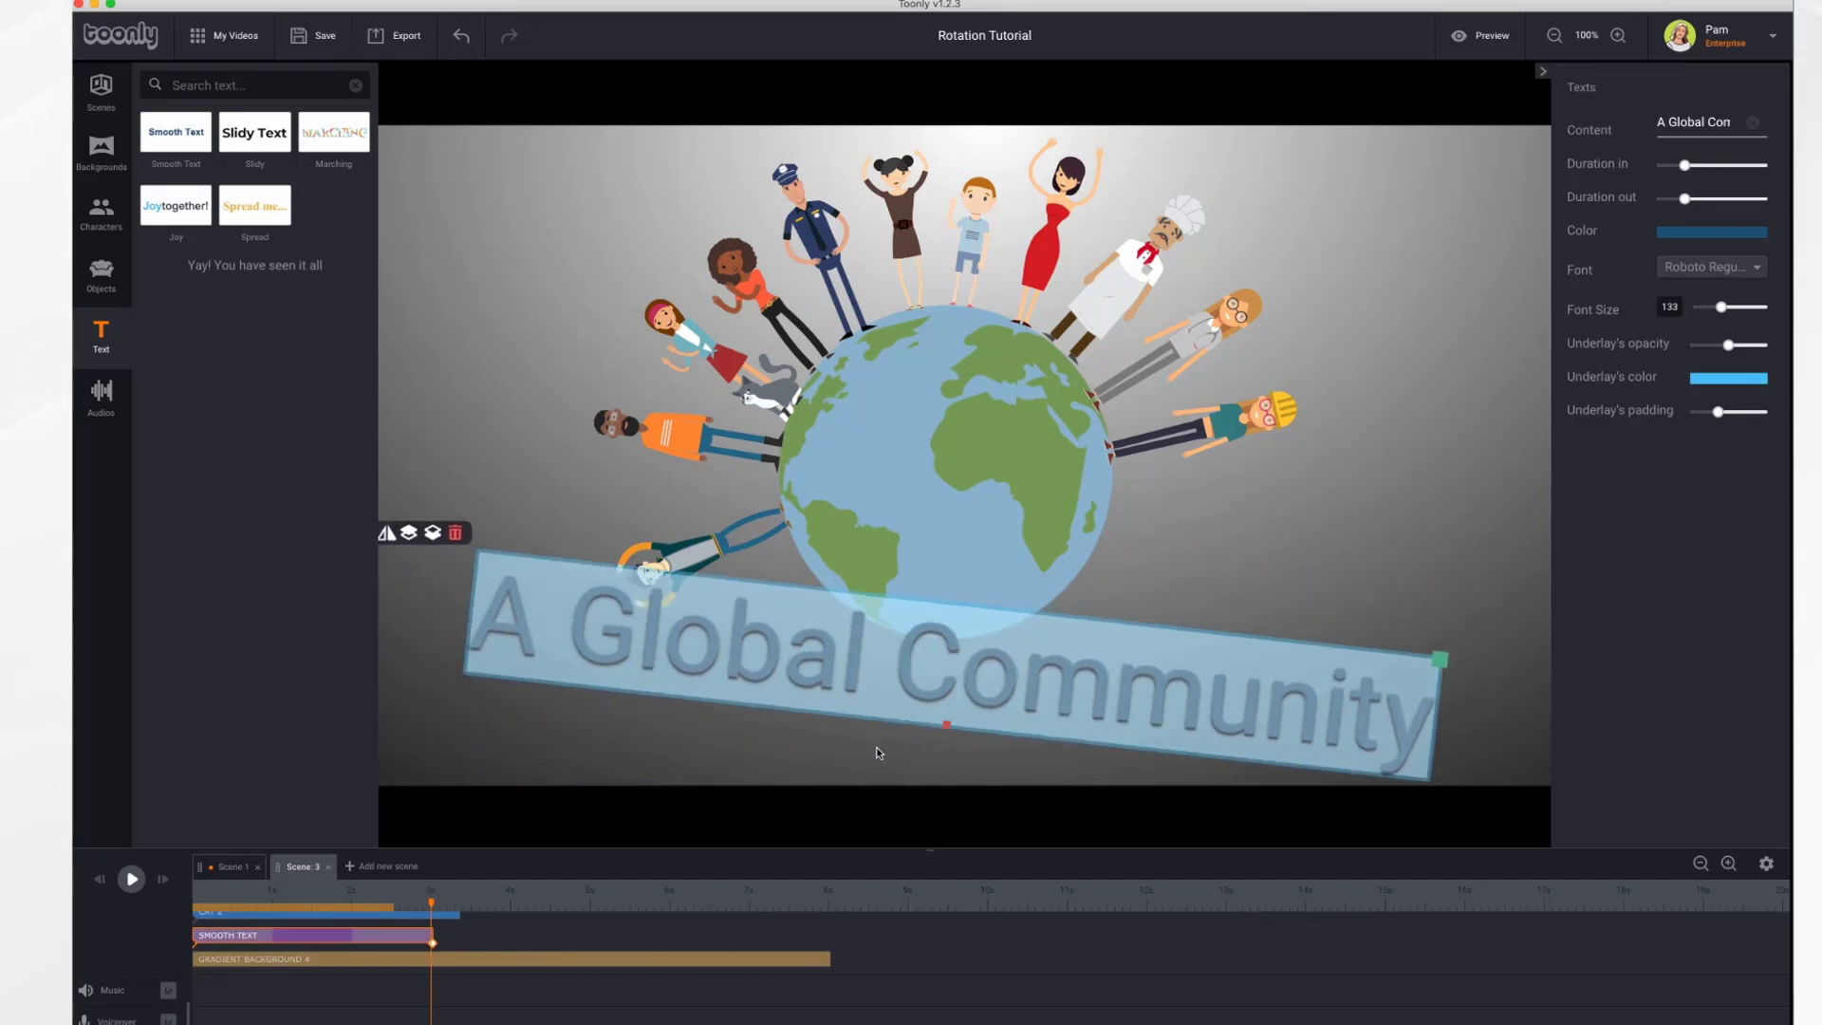
pyautogui.click(96, 882)
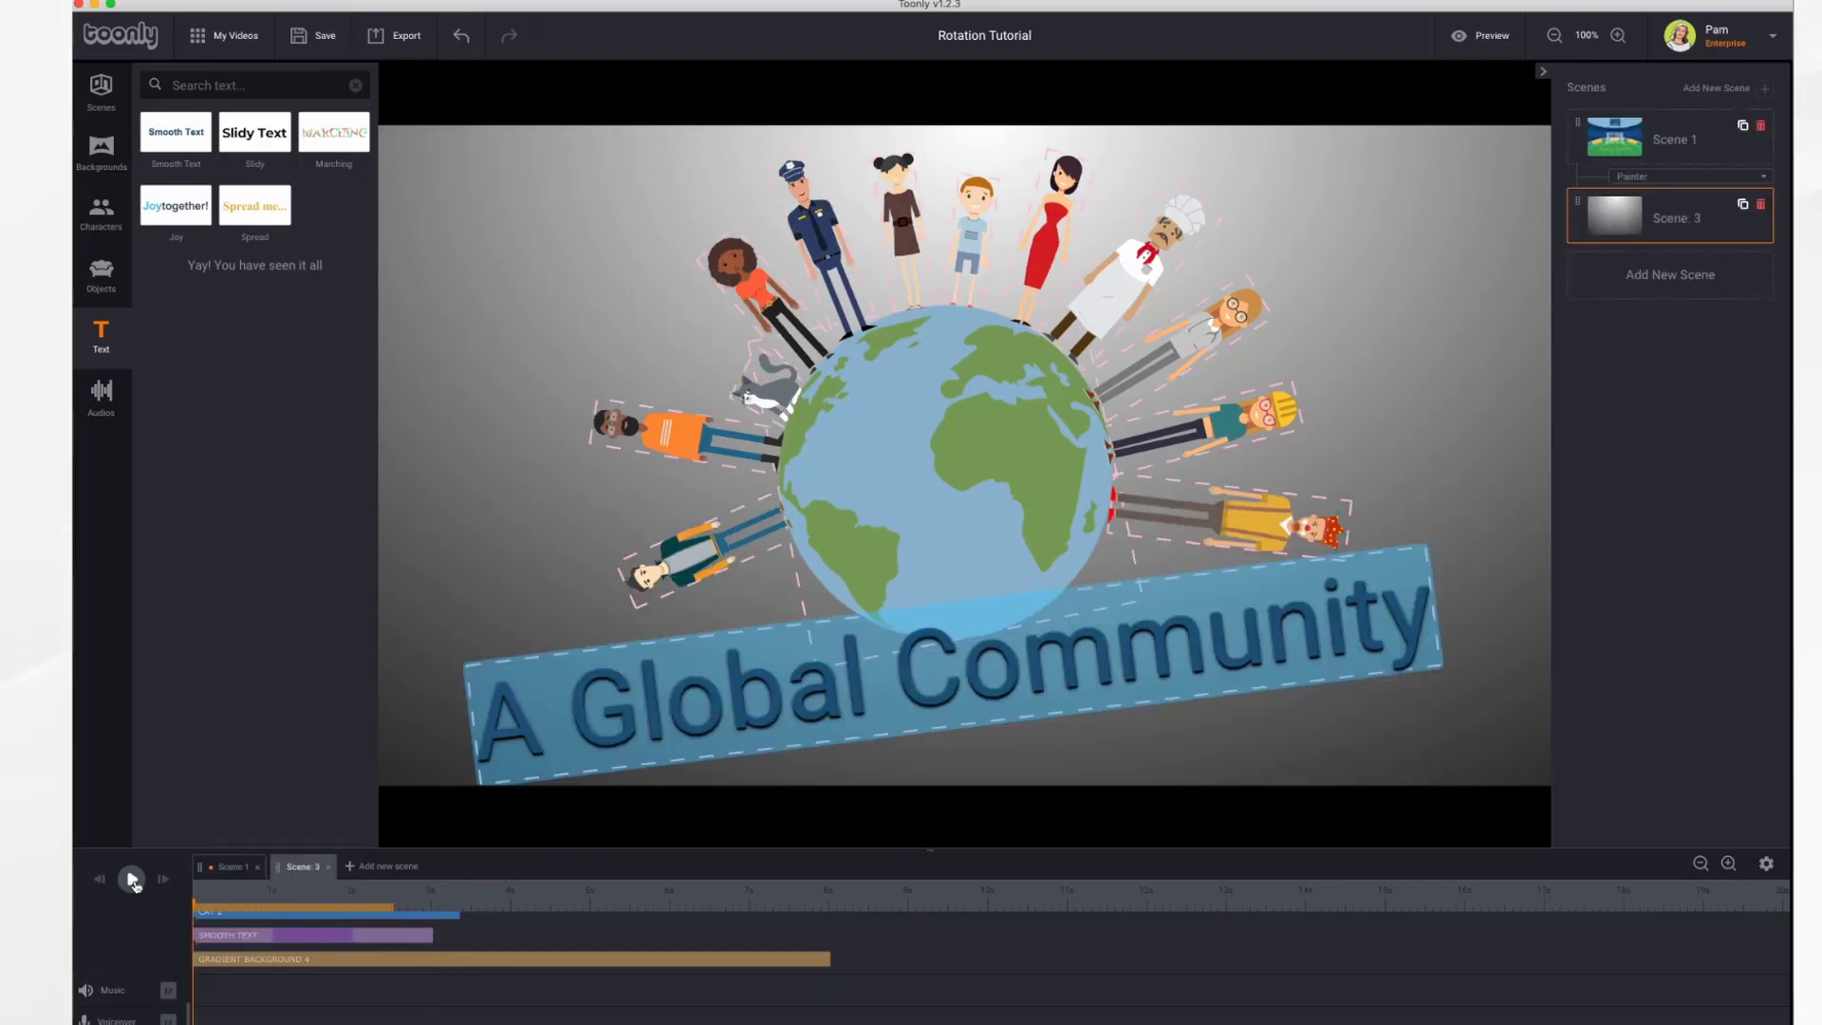
pyautogui.click(132, 880)
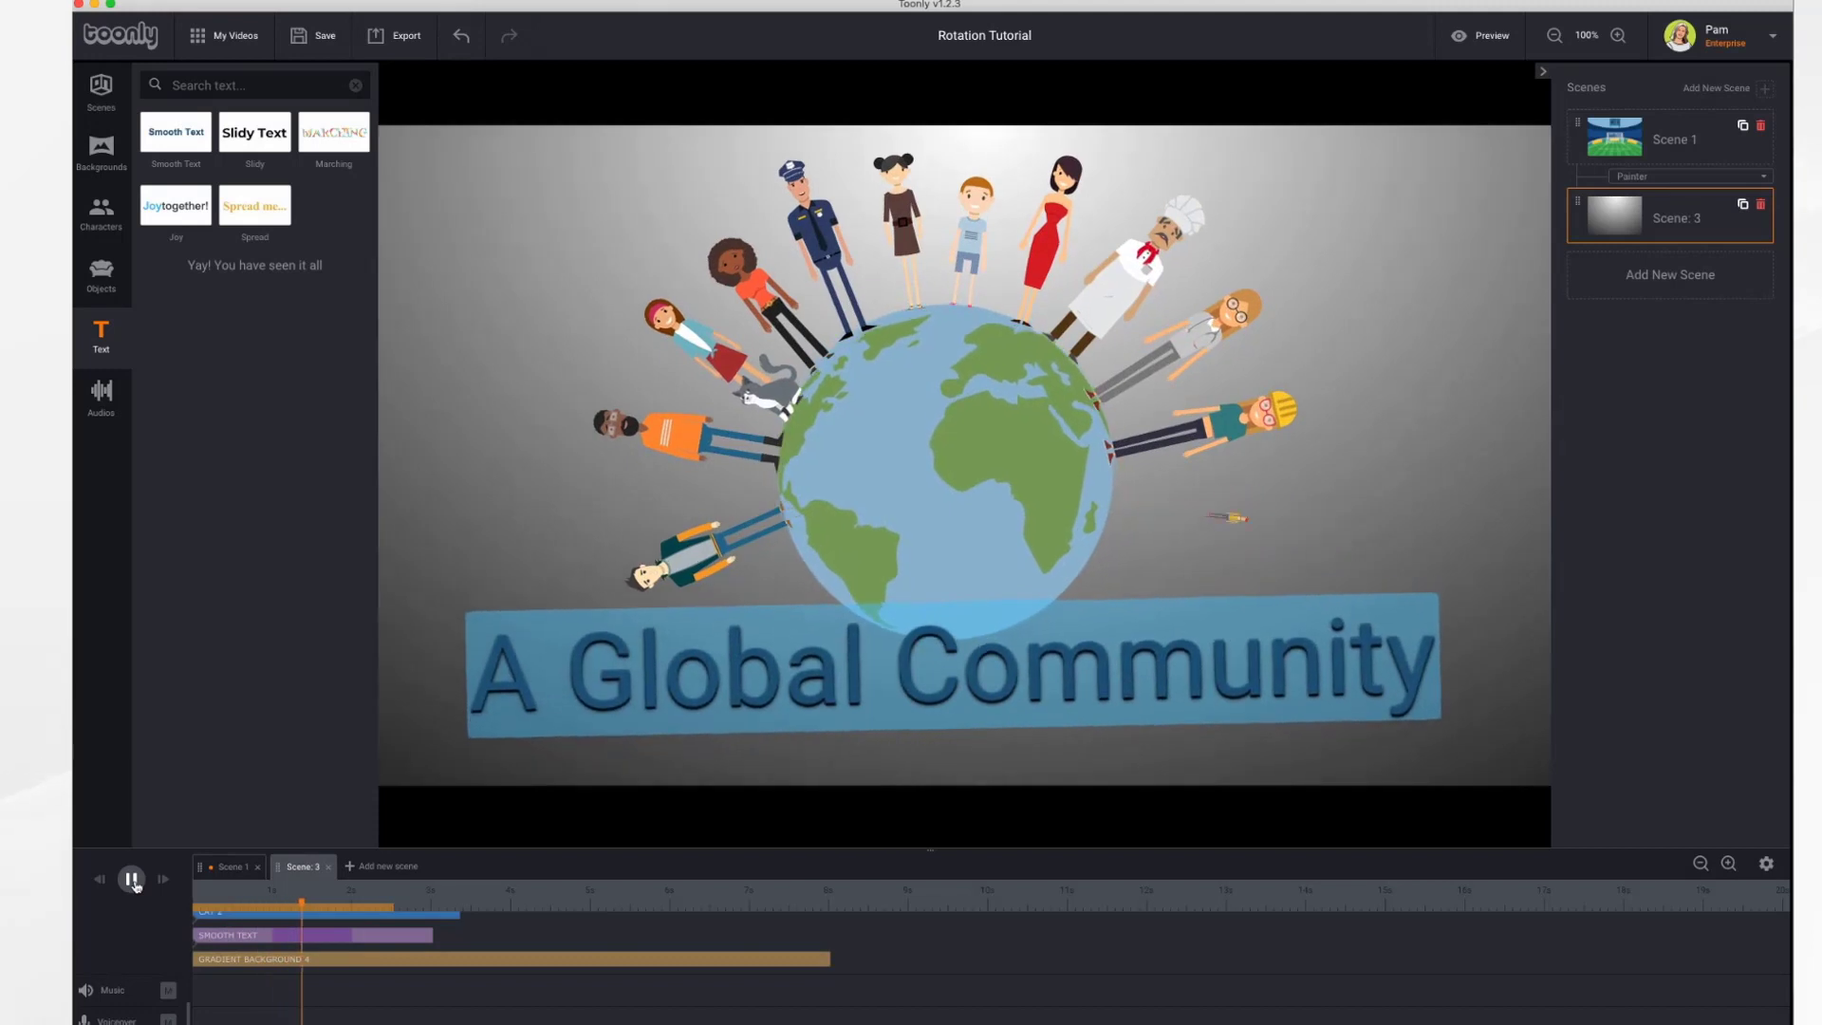
# - Extend the Smooth Text clip to the end of the gradient background clip and rotate the globe
pyautogui.click(826, 941)
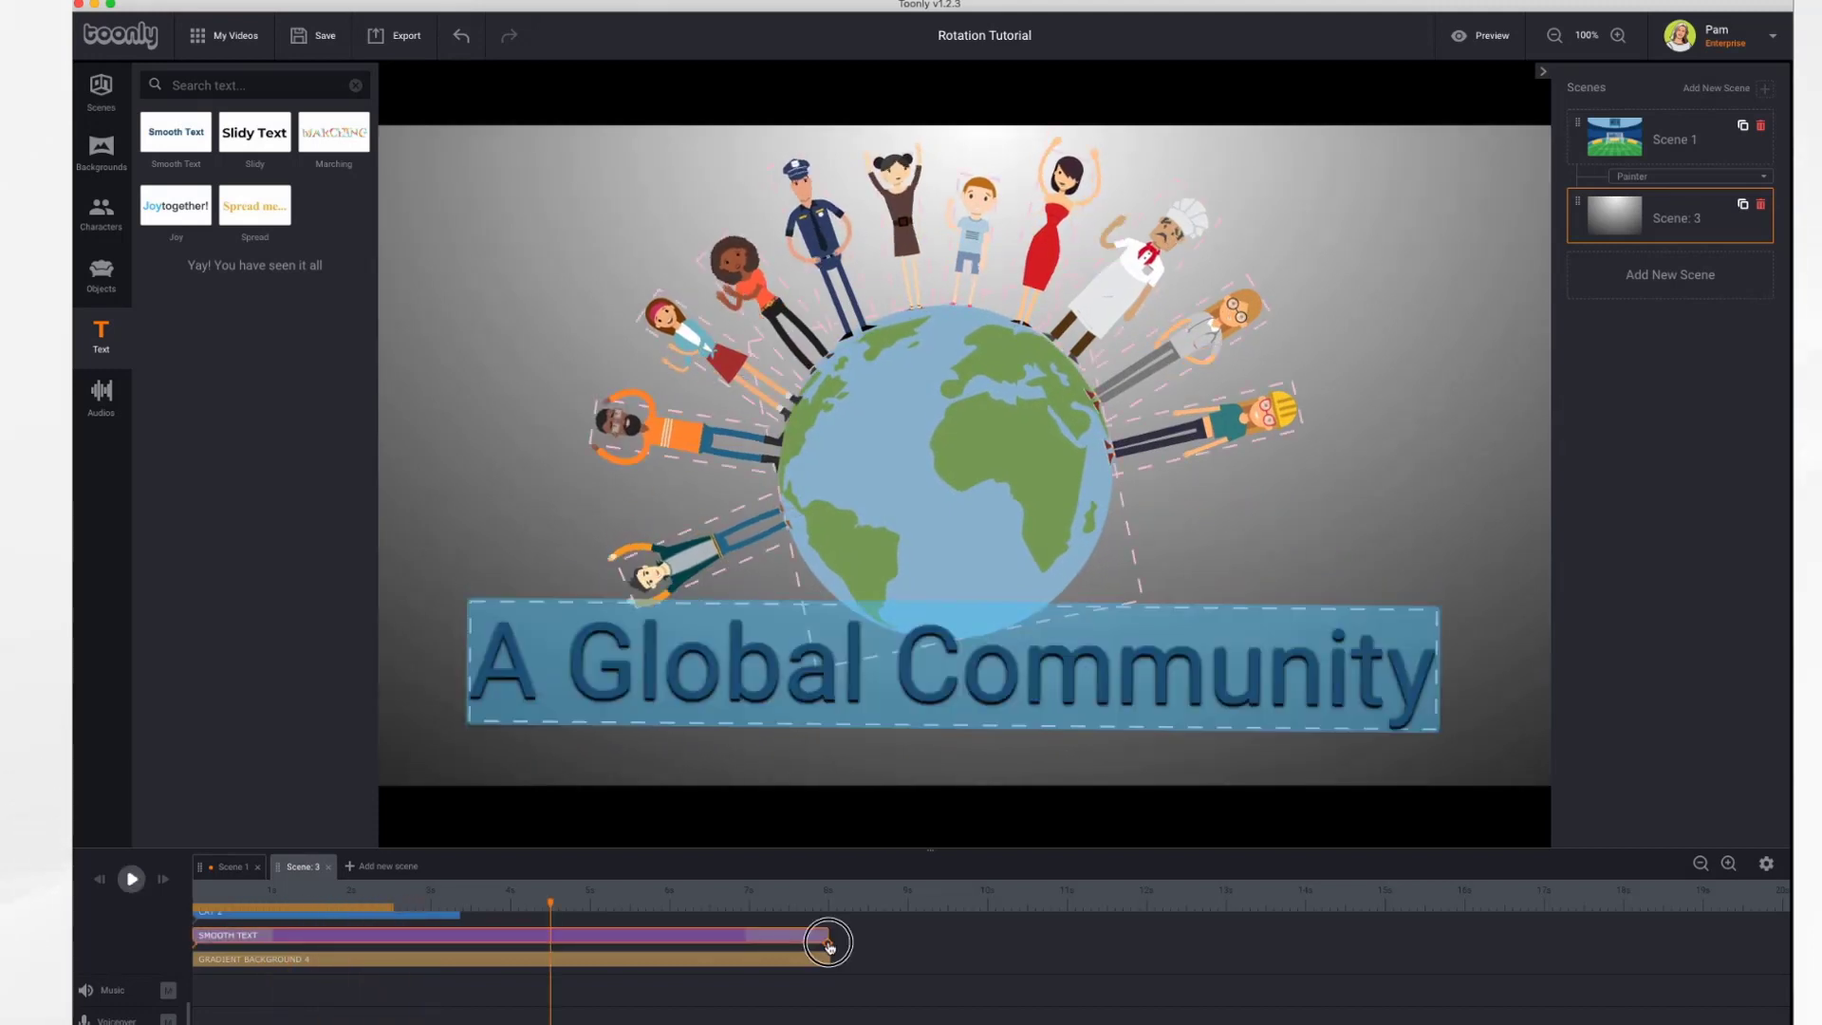
pyautogui.click(941, 471)
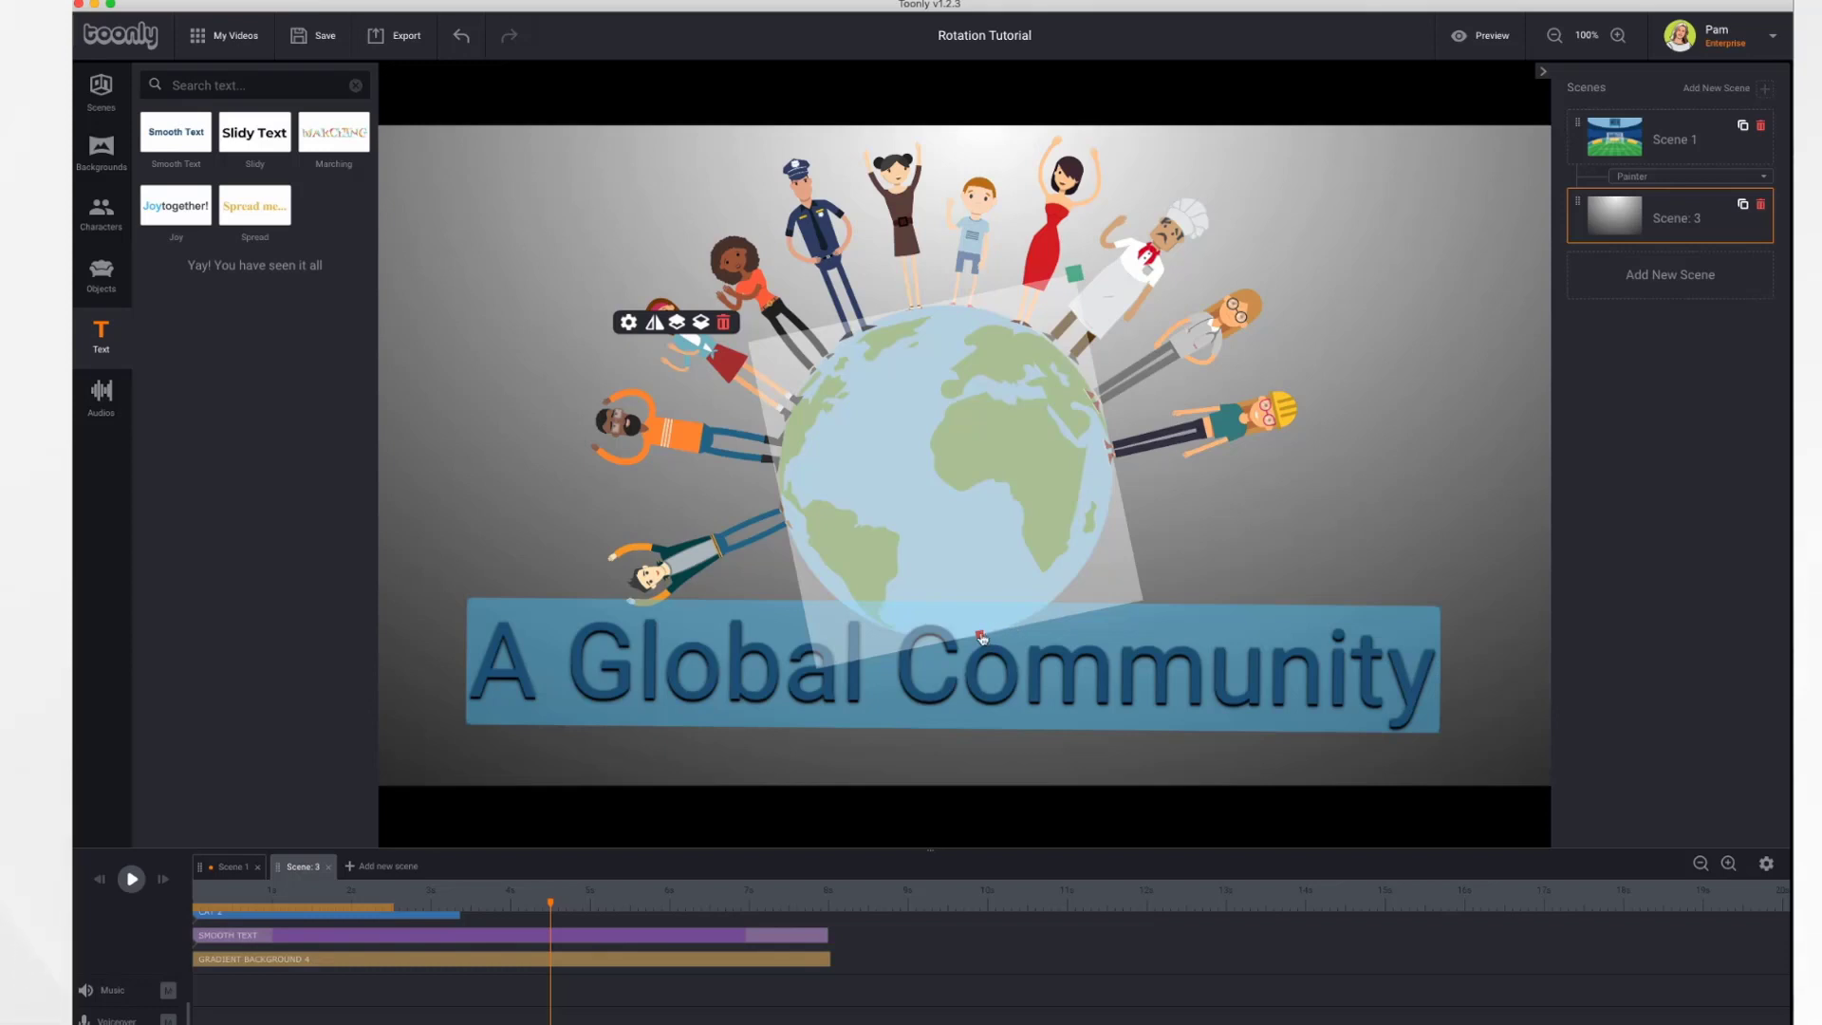
pyautogui.moveTo(983, 639); pyautogui.dragTo(920, 639)
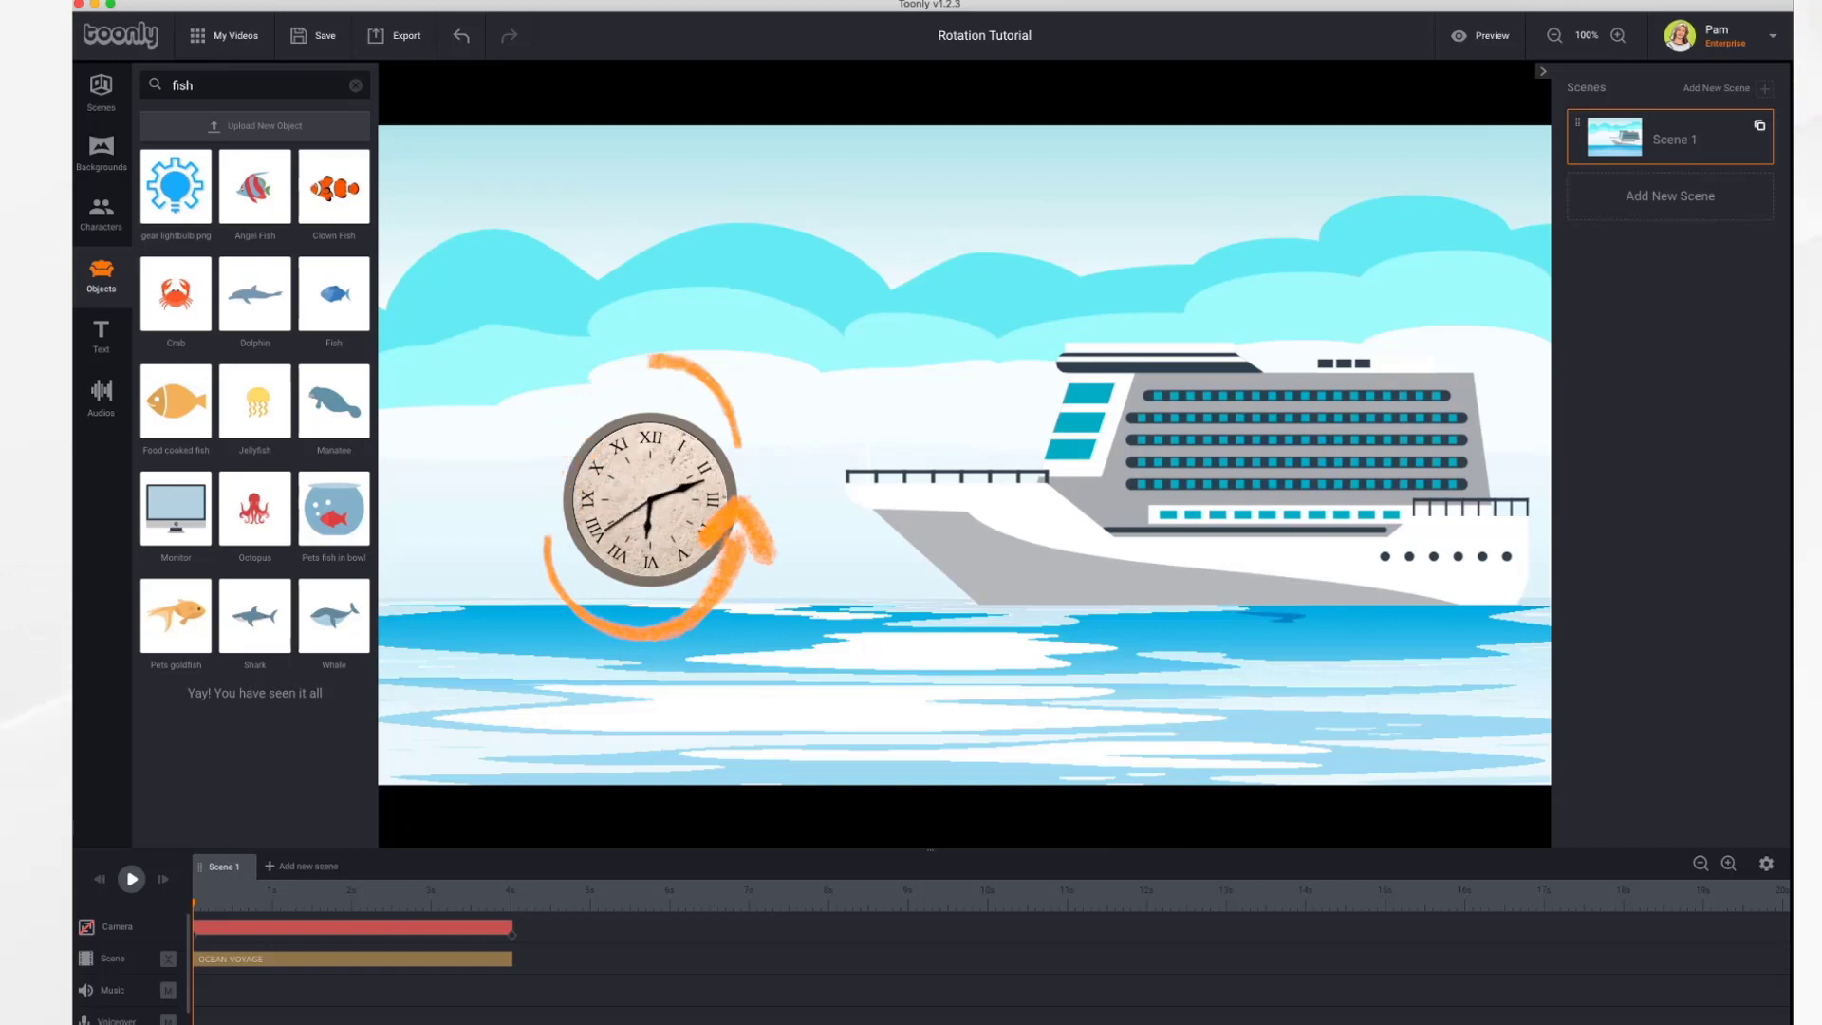
# - Add the Dolphin object in the water below the cruise ship, enlarge it, and rotate it nose up
pyautogui.moveTo(255, 294); pyautogui.dragTo(1123, 626)
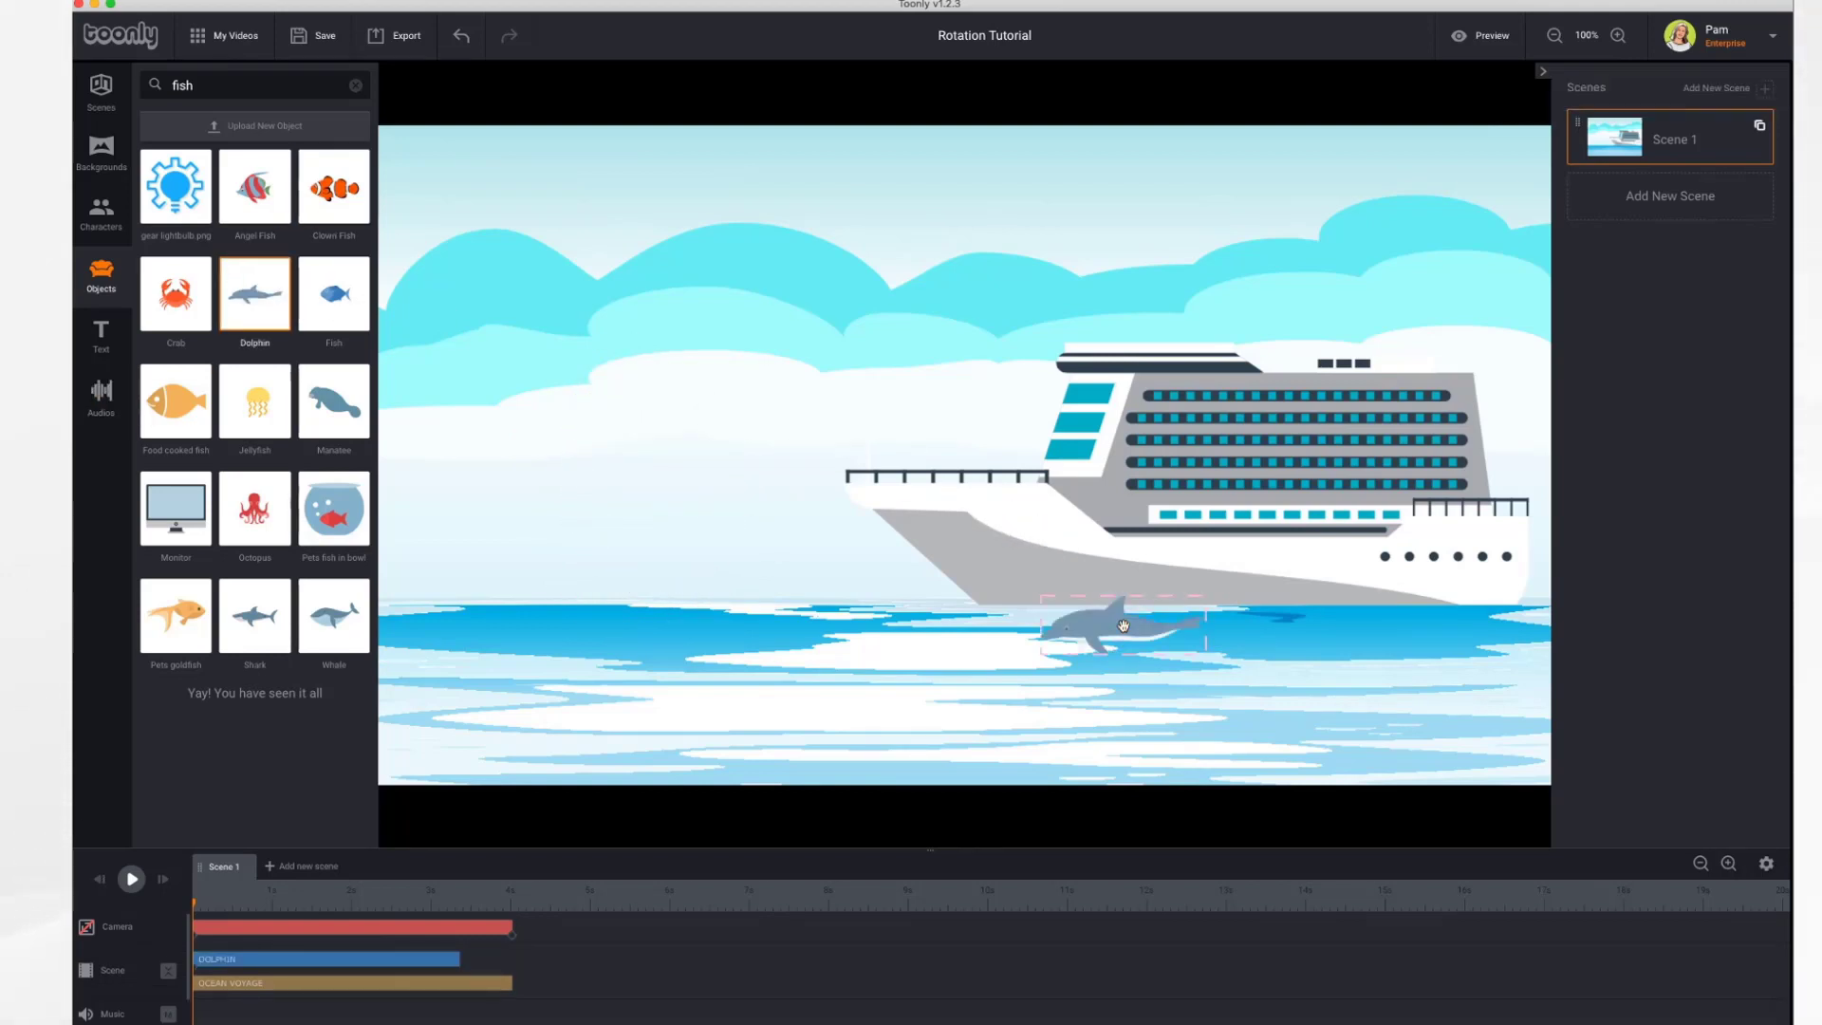
pyautogui.moveTo(1205, 596); pyautogui.dragTo(1386, 552)
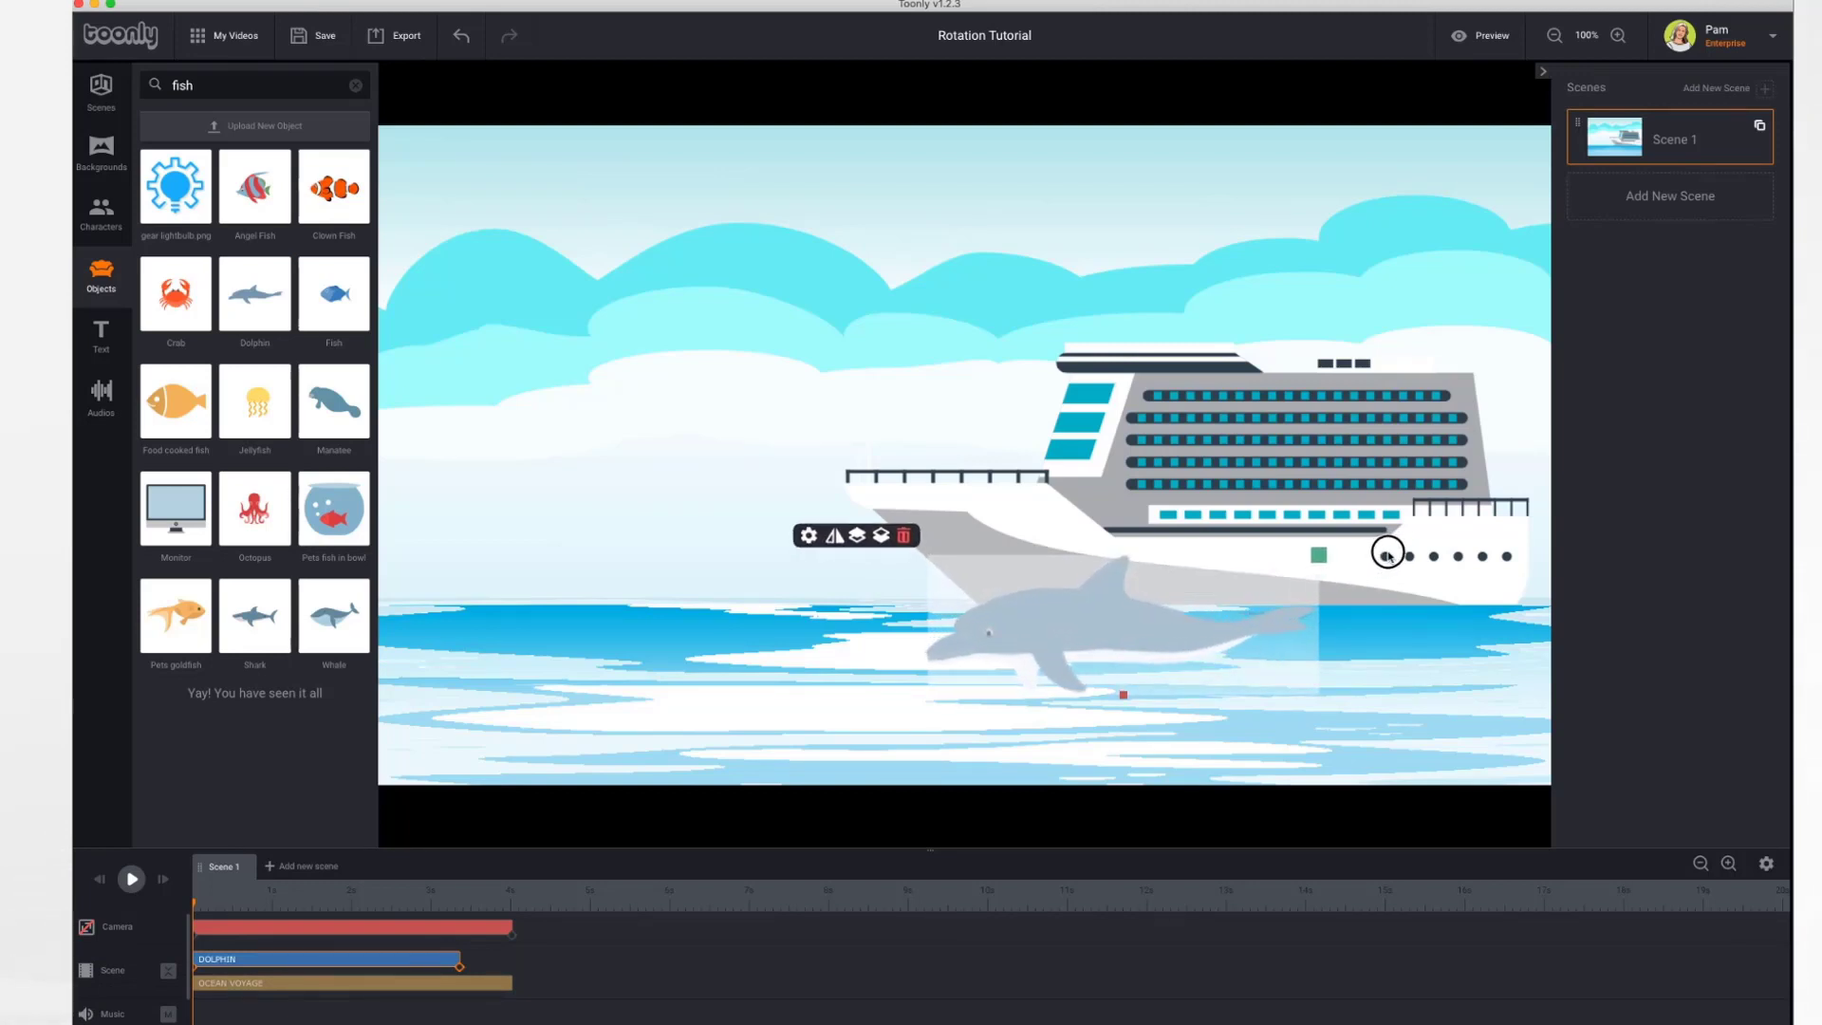
pyautogui.moveTo(1125, 699); pyautogui.dragTo(1101, 682)
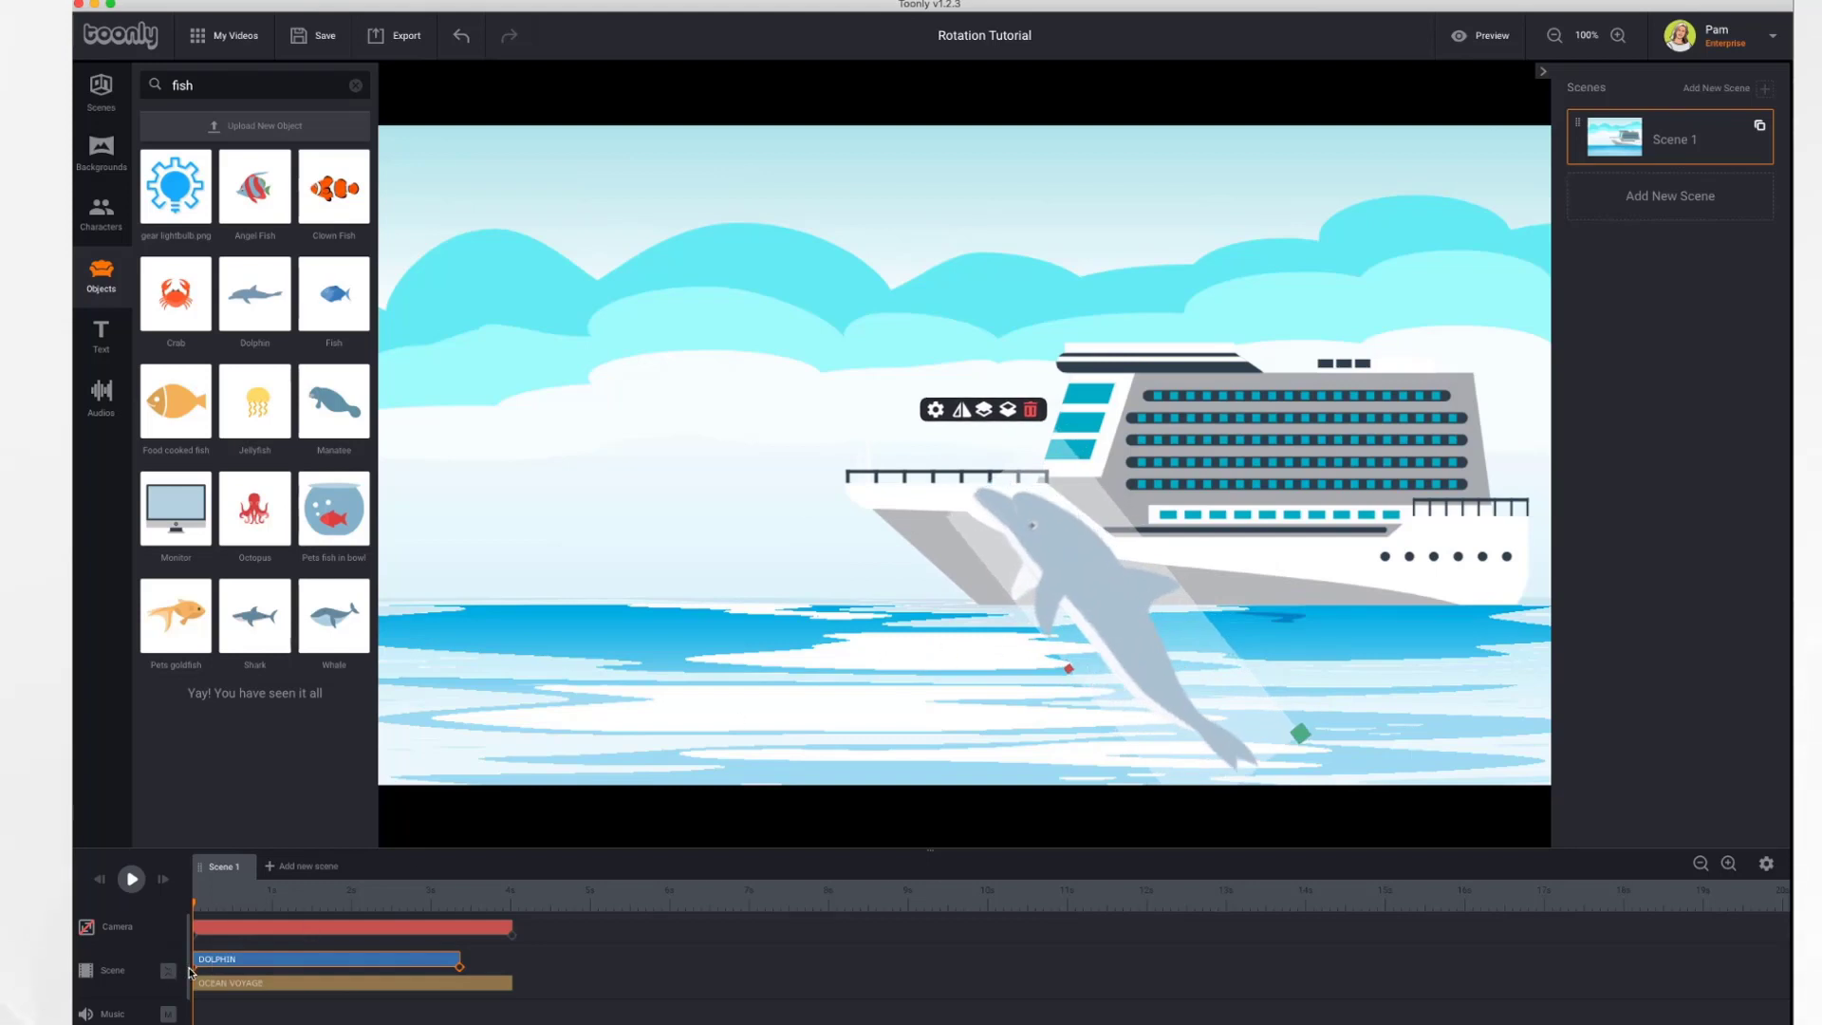
# - At the dolphin's ending keyframe, move it left of the ship and rotate it so it dives nose down
pyautogui.click(461, 968)
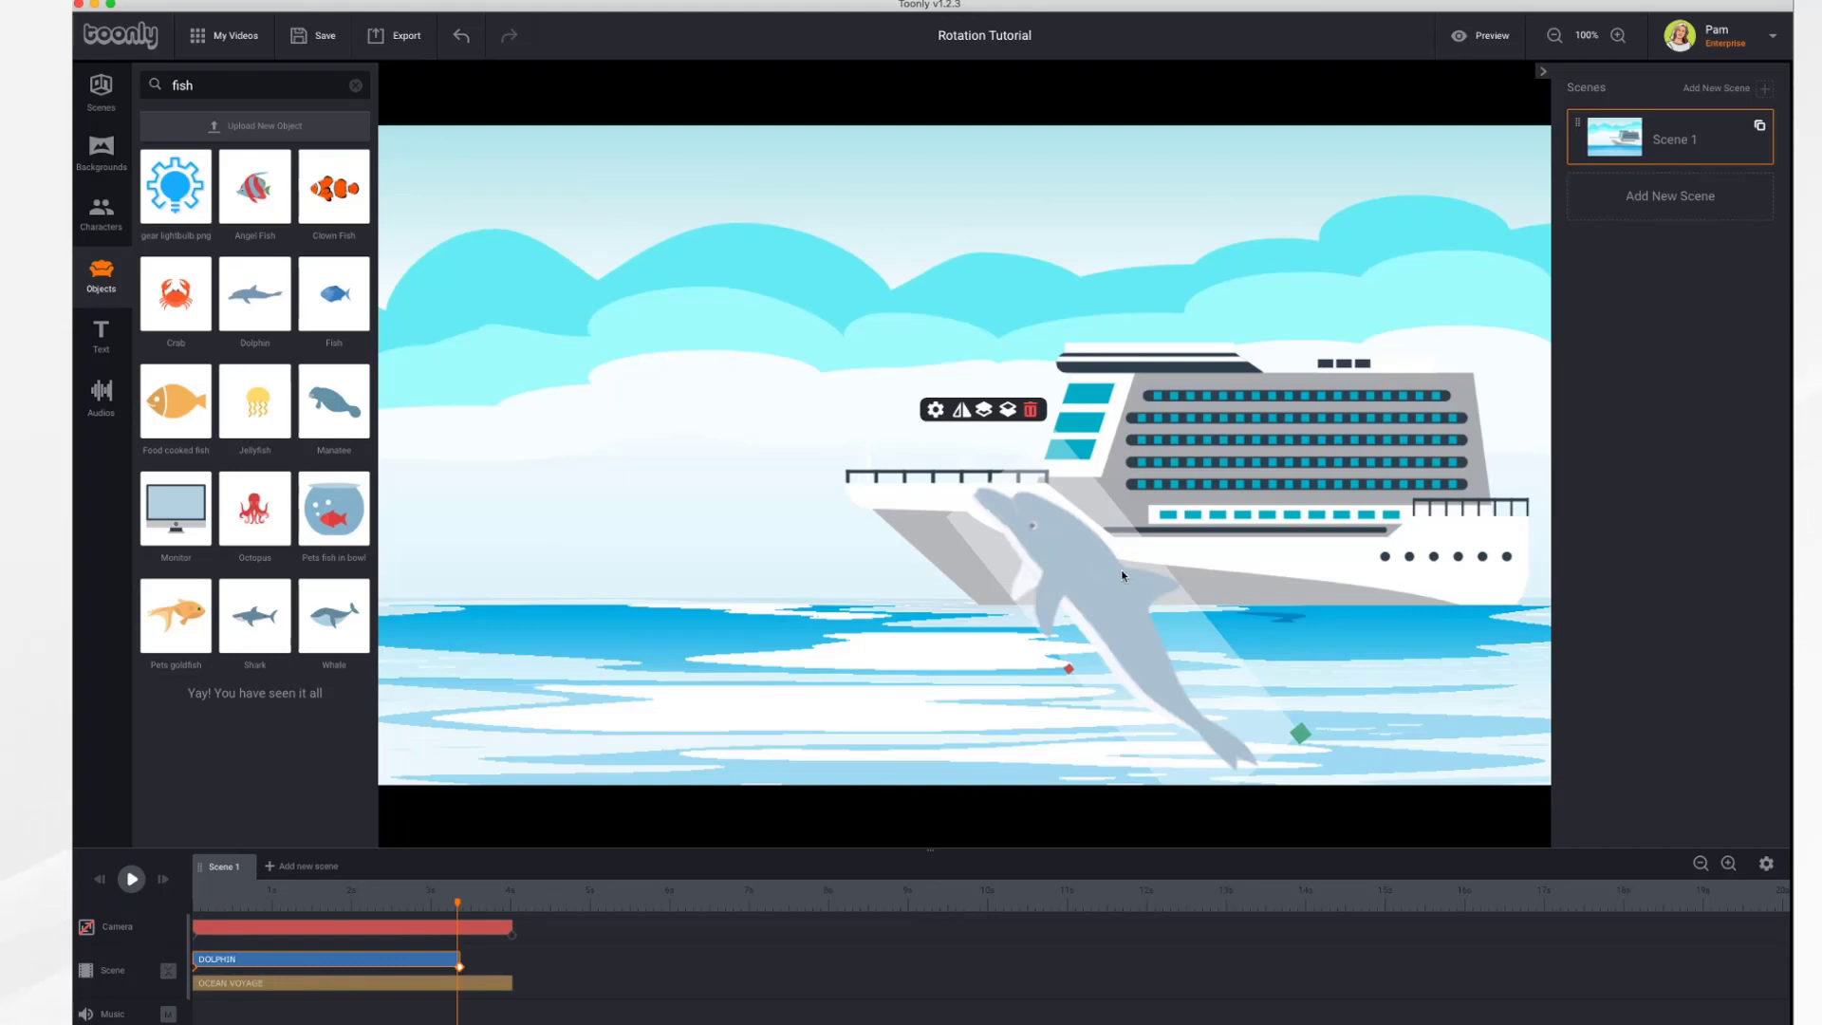
pyautogui.moveTo(1115, 595); pyautogui.dragTo(607, 500)
pyautogui.moveTo(567, 571); pyautogui.dragTo(694, 594)
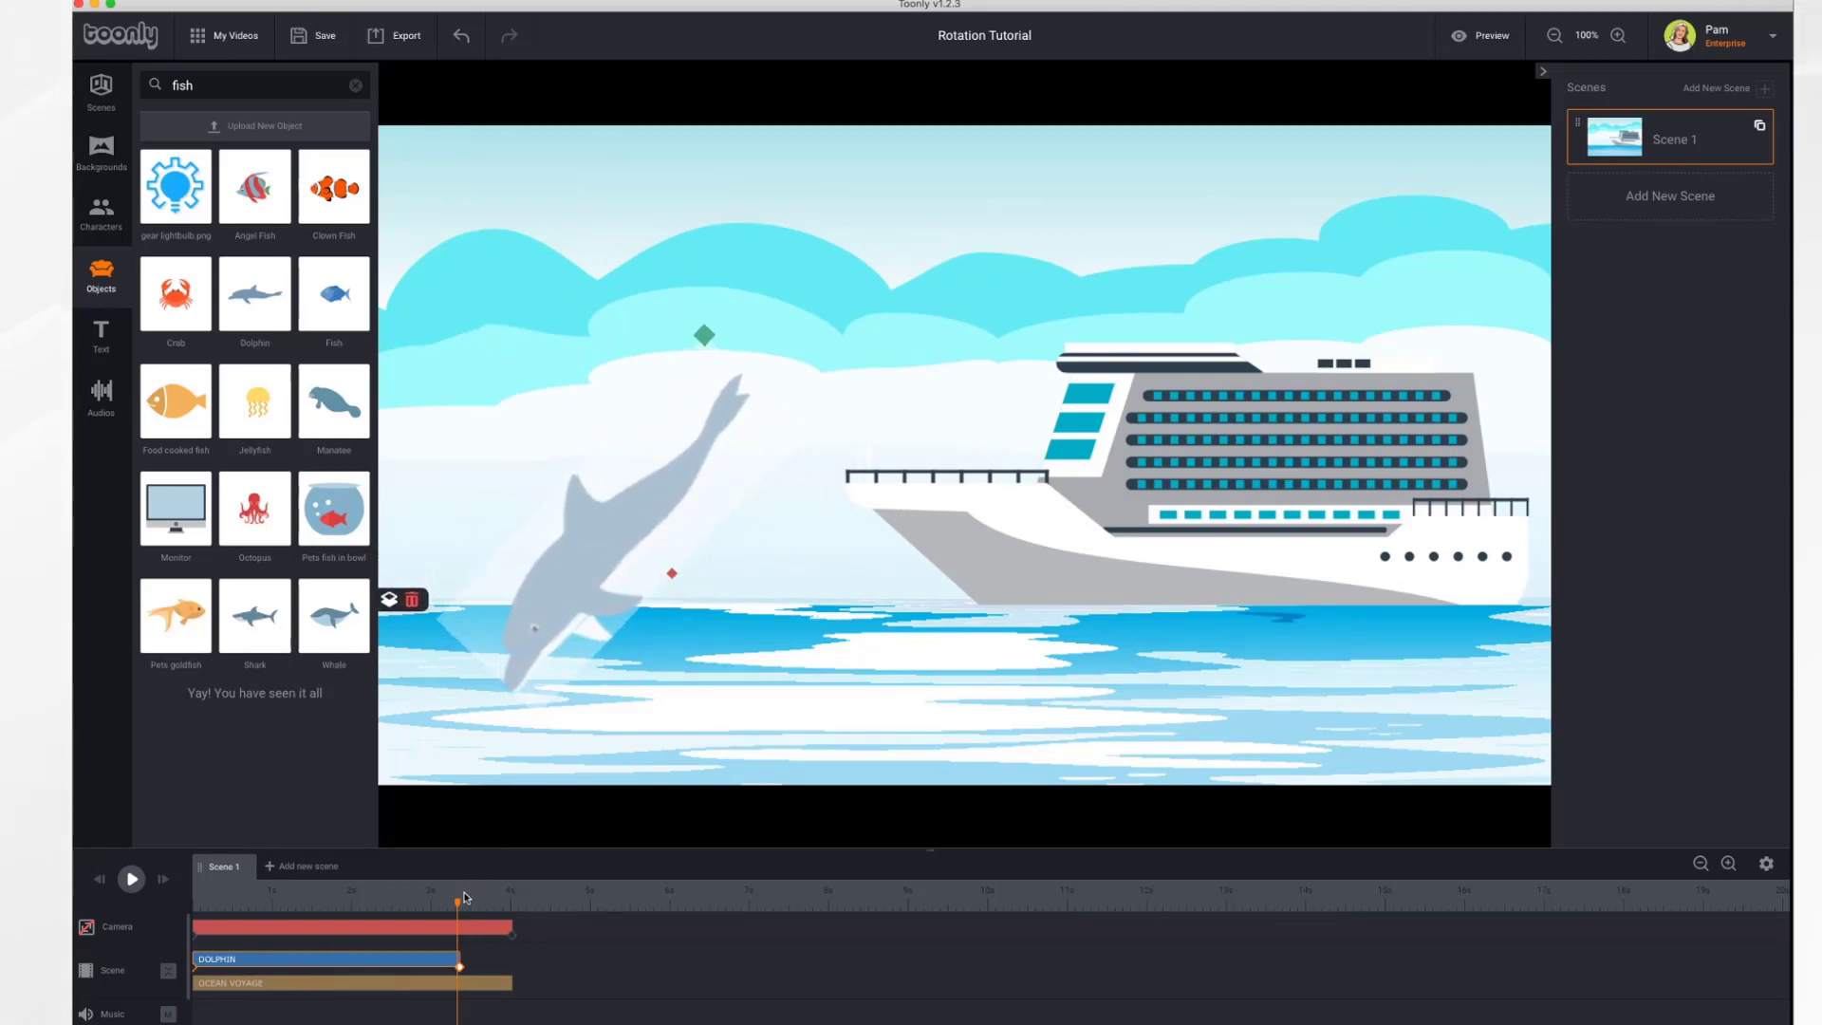
# - Play the dolphin animation from the start of the scene and pause it partway through the jump
pyautogui.moveTo(459, 902); pyautogui.dragTo(146, 886)
pyautogui.click(133, 880)
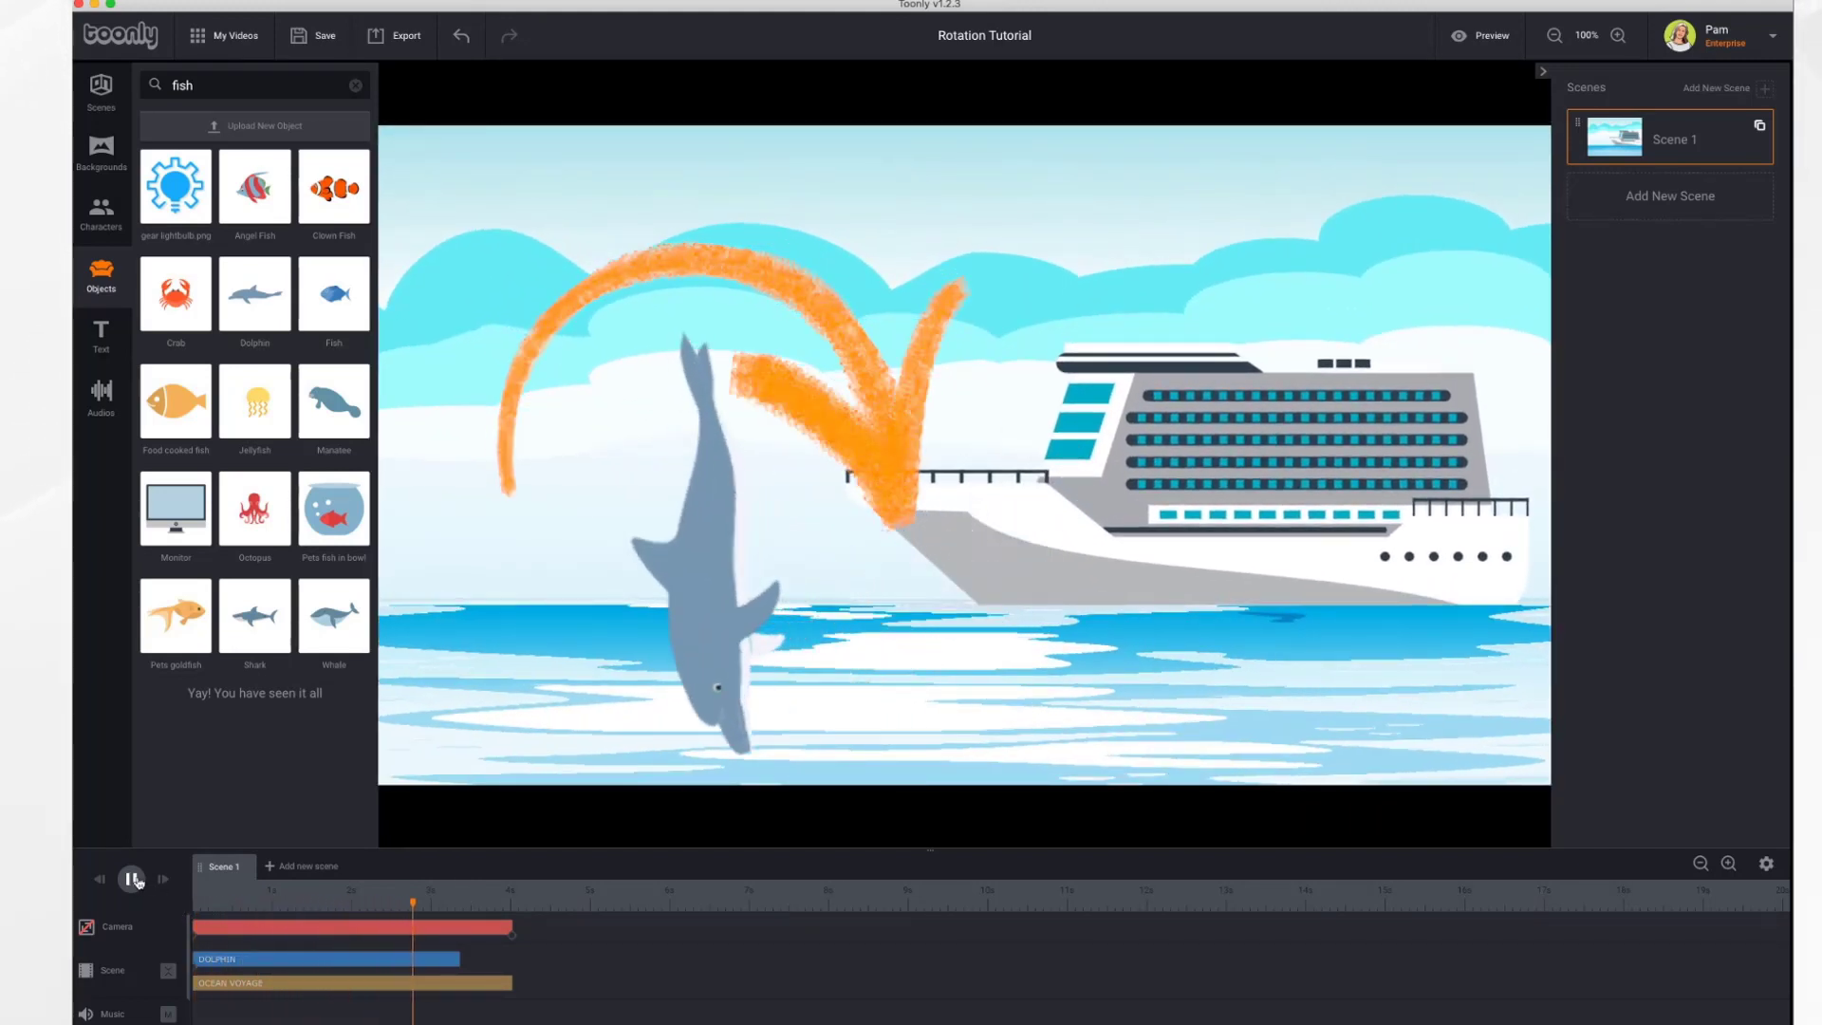
pyautogui.click(133, 880)
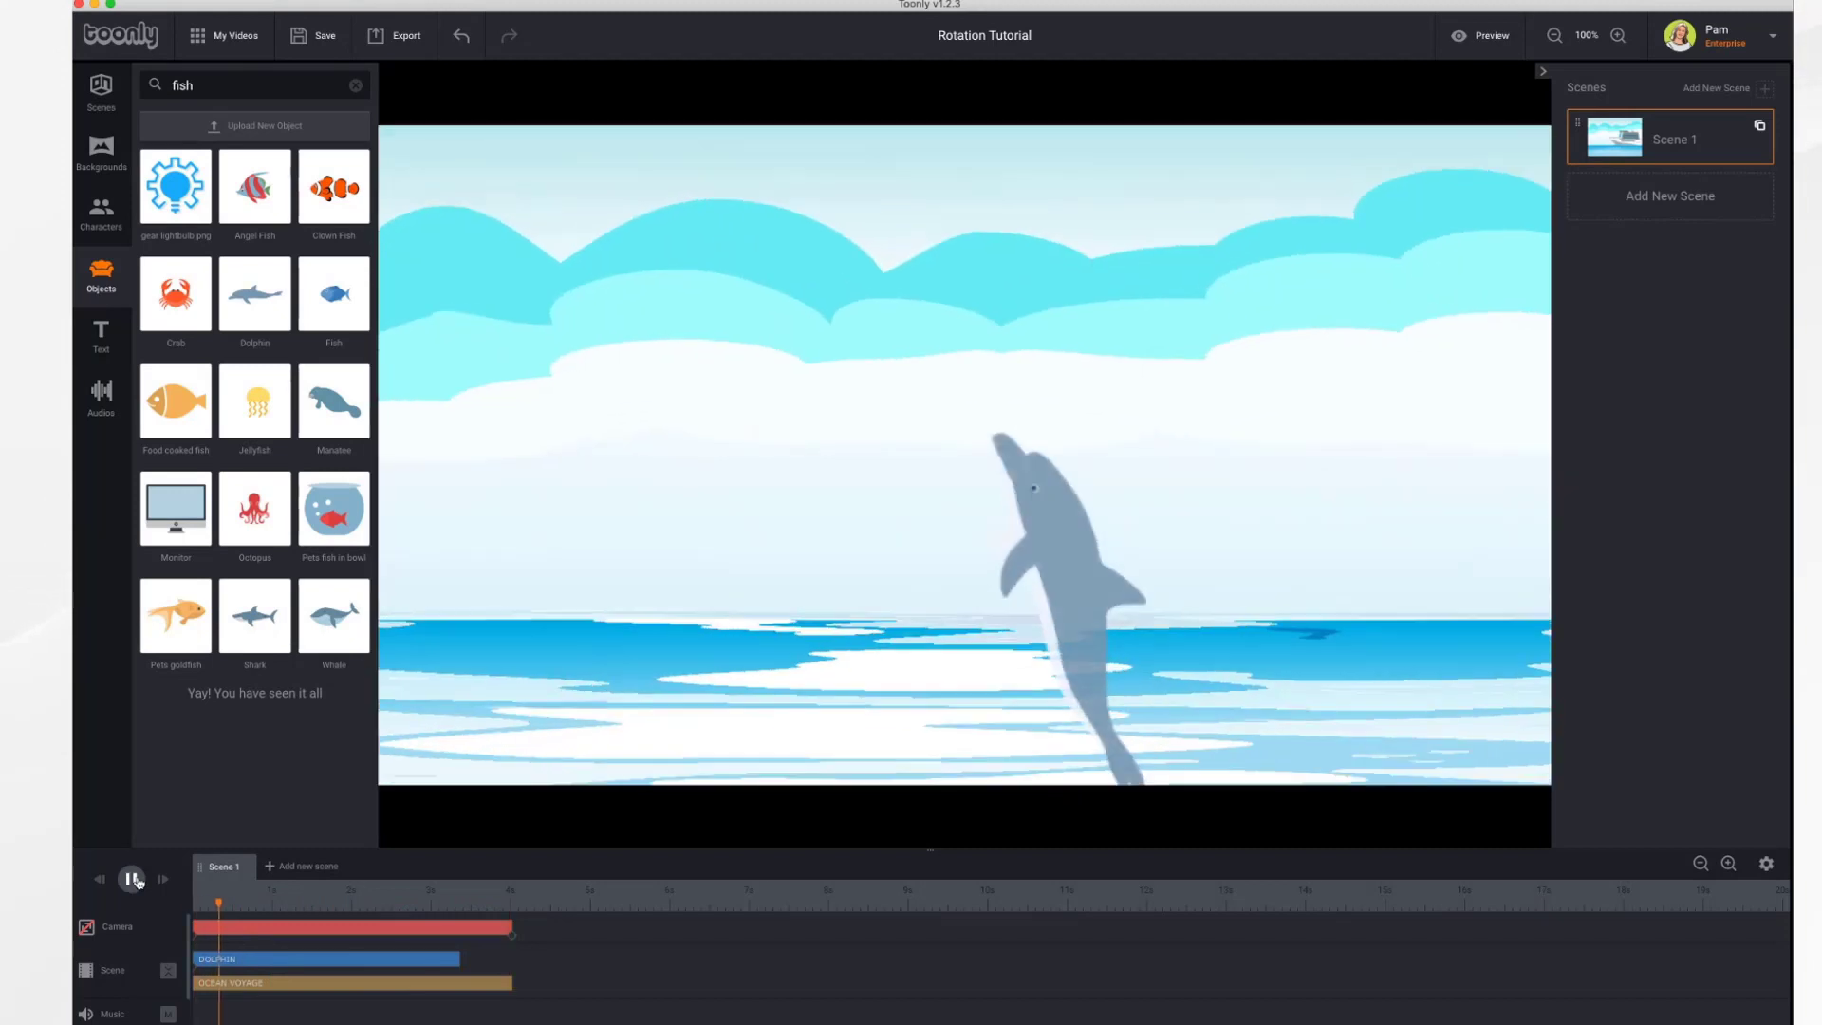
pyautogui.click(133, 880)
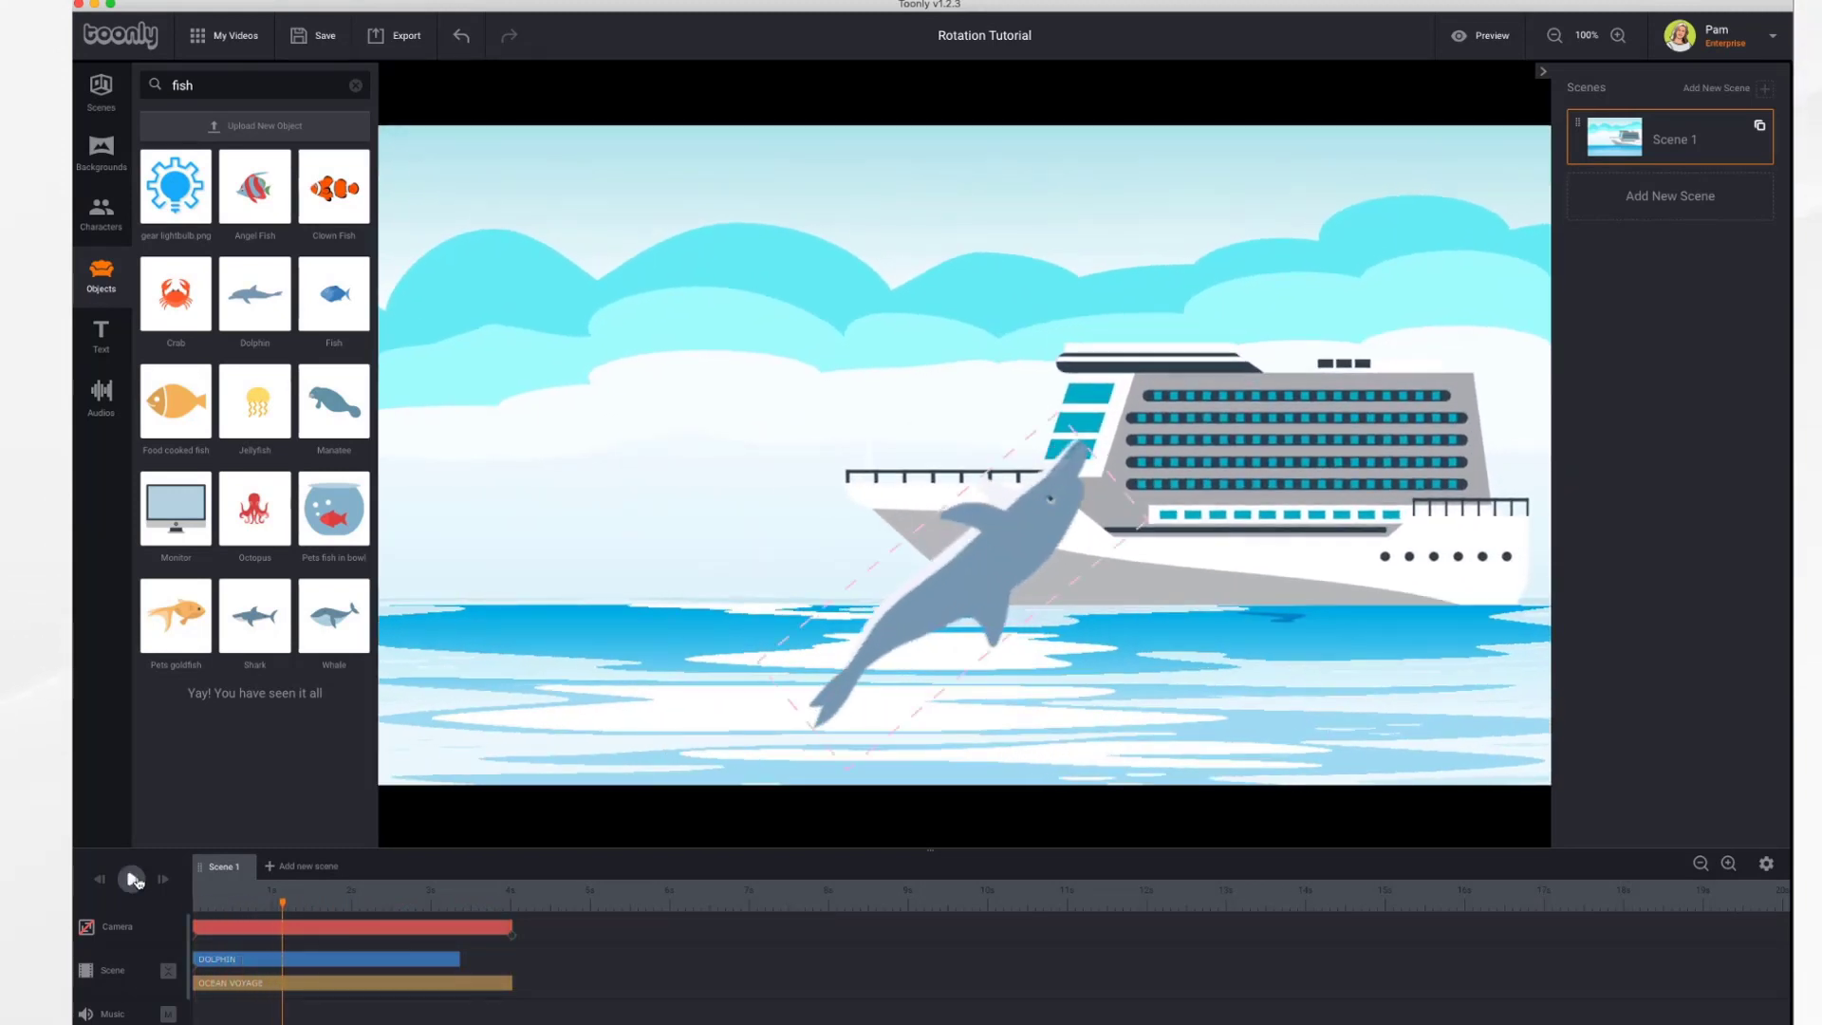
# - Set the dolphin's rotation direction to Counterclockwise in its object settings
pyautogui.click(360, 964)
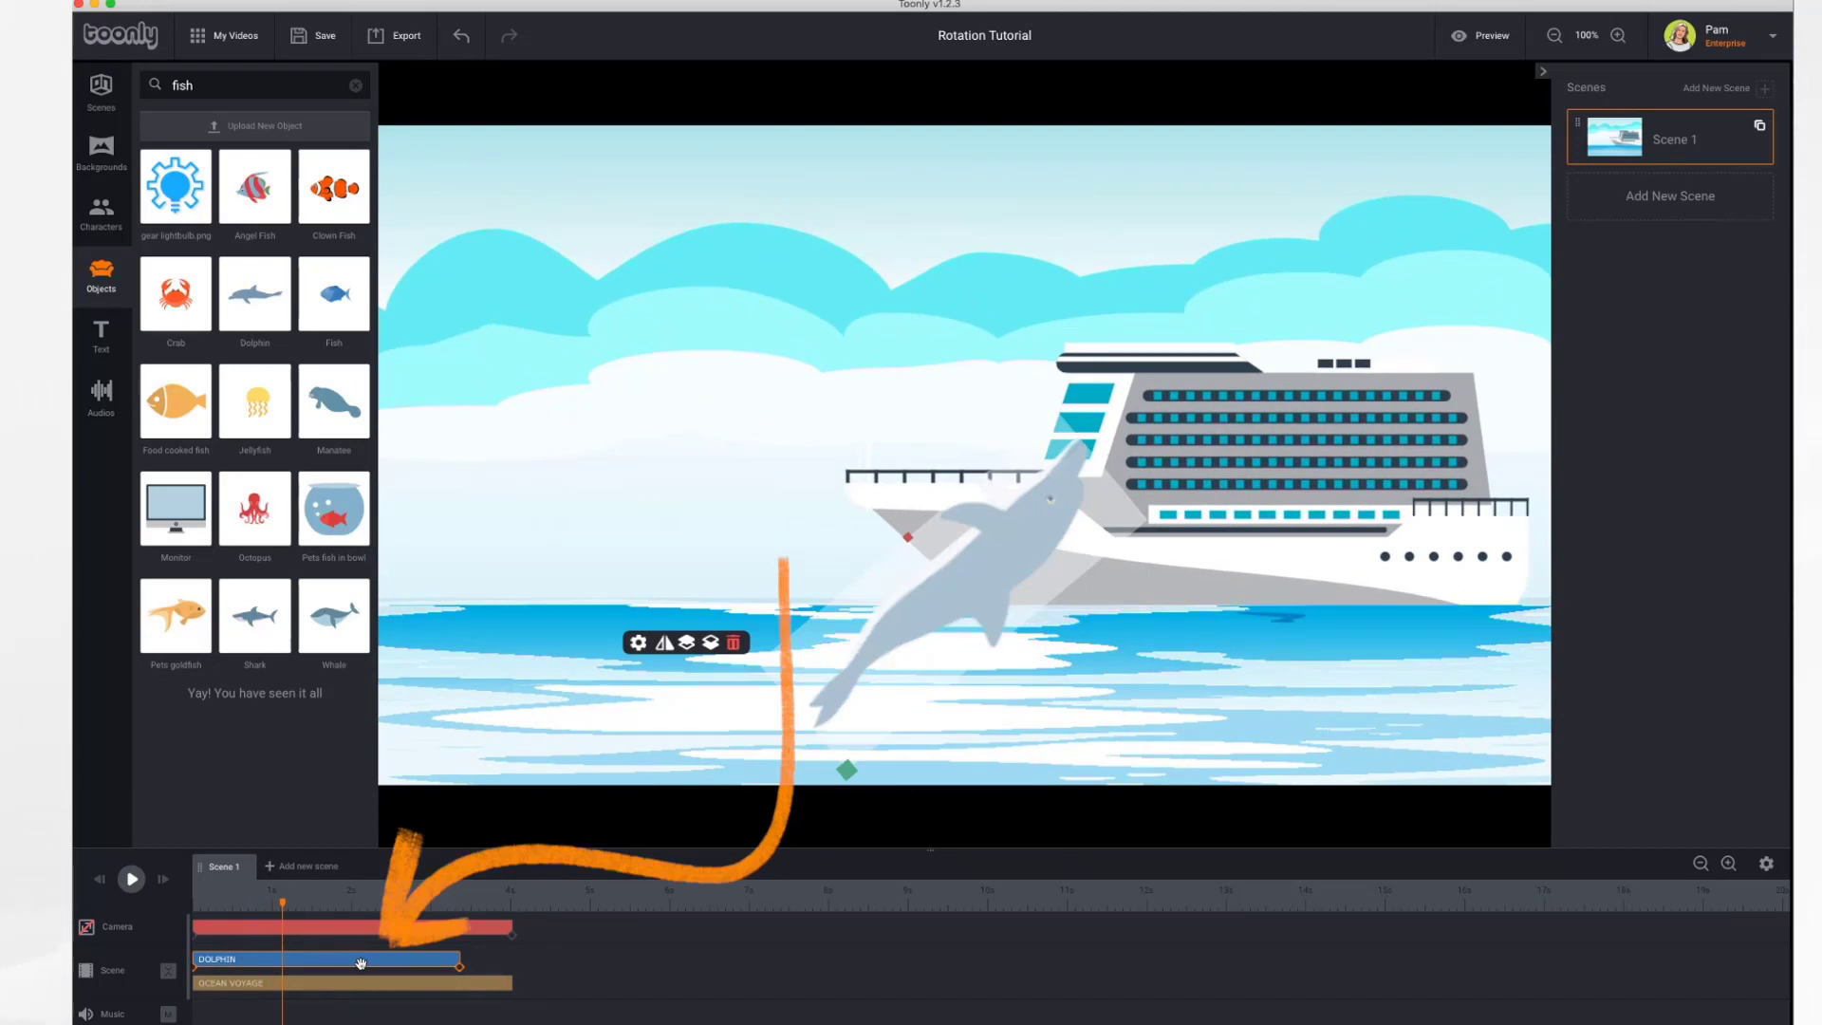
pyautogui.doubleClick(361, 964)
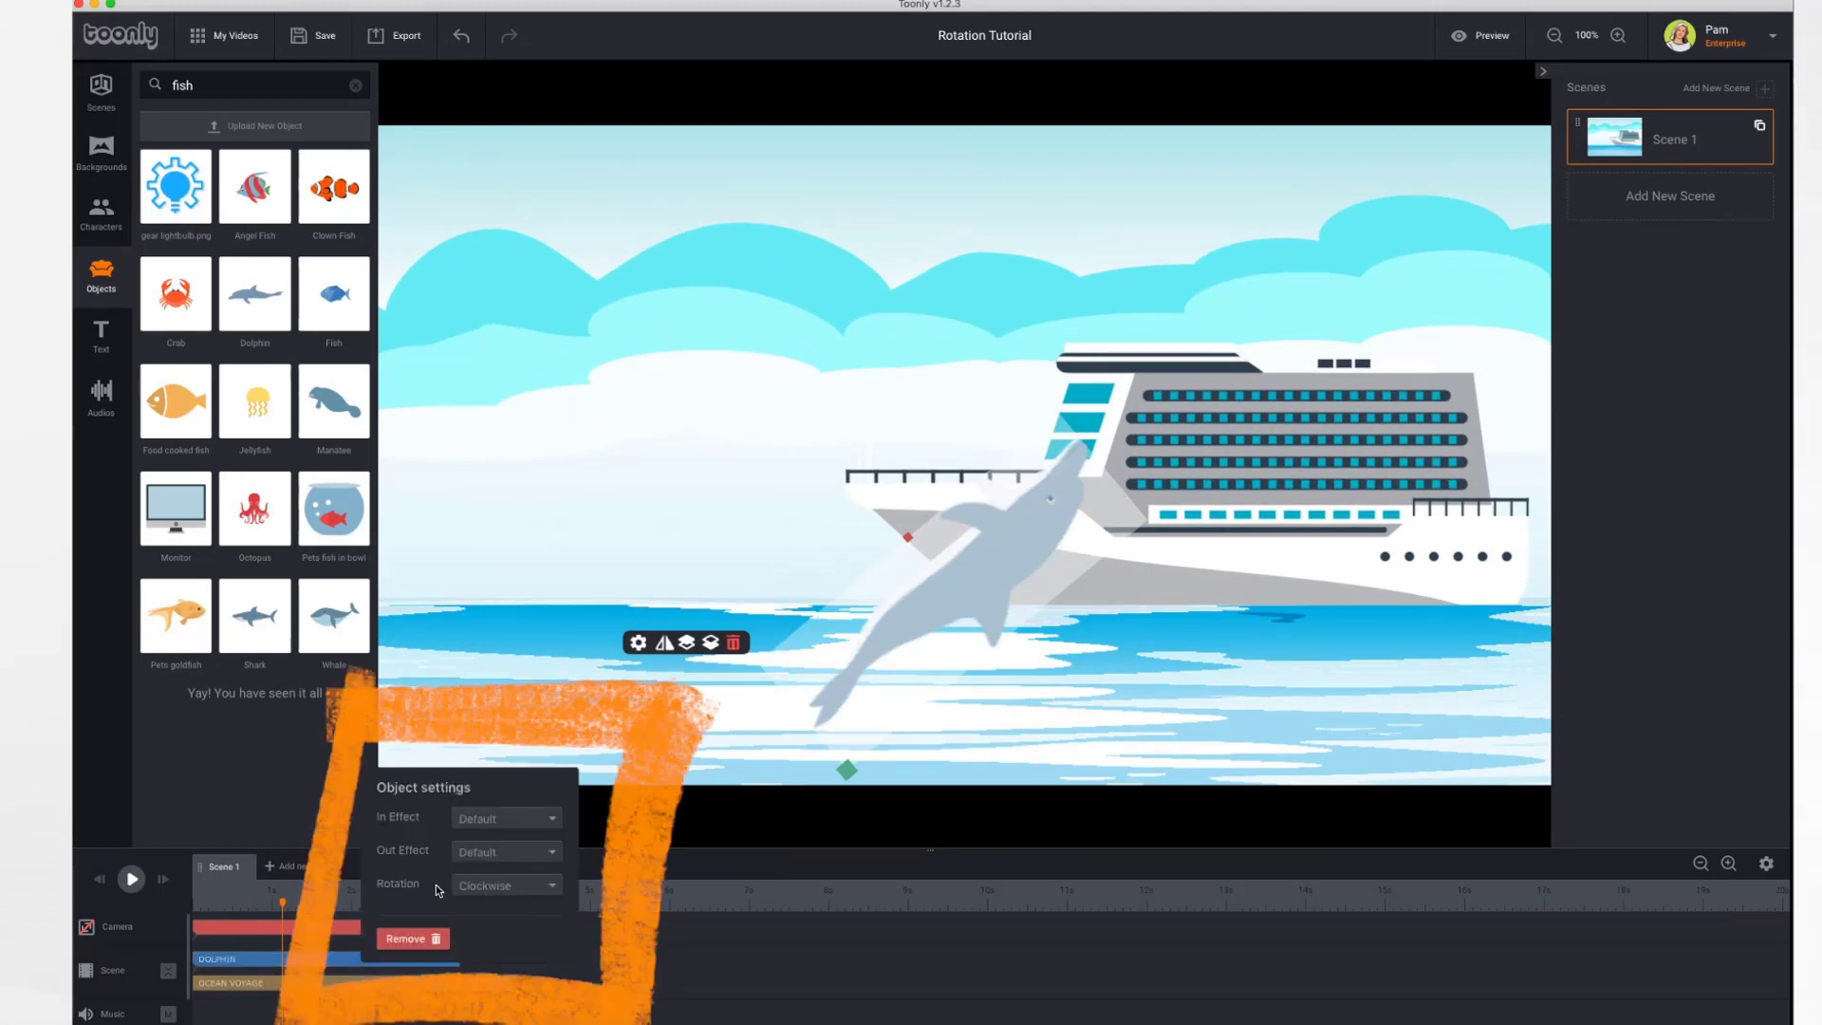
pyautogui.click(529, 887)
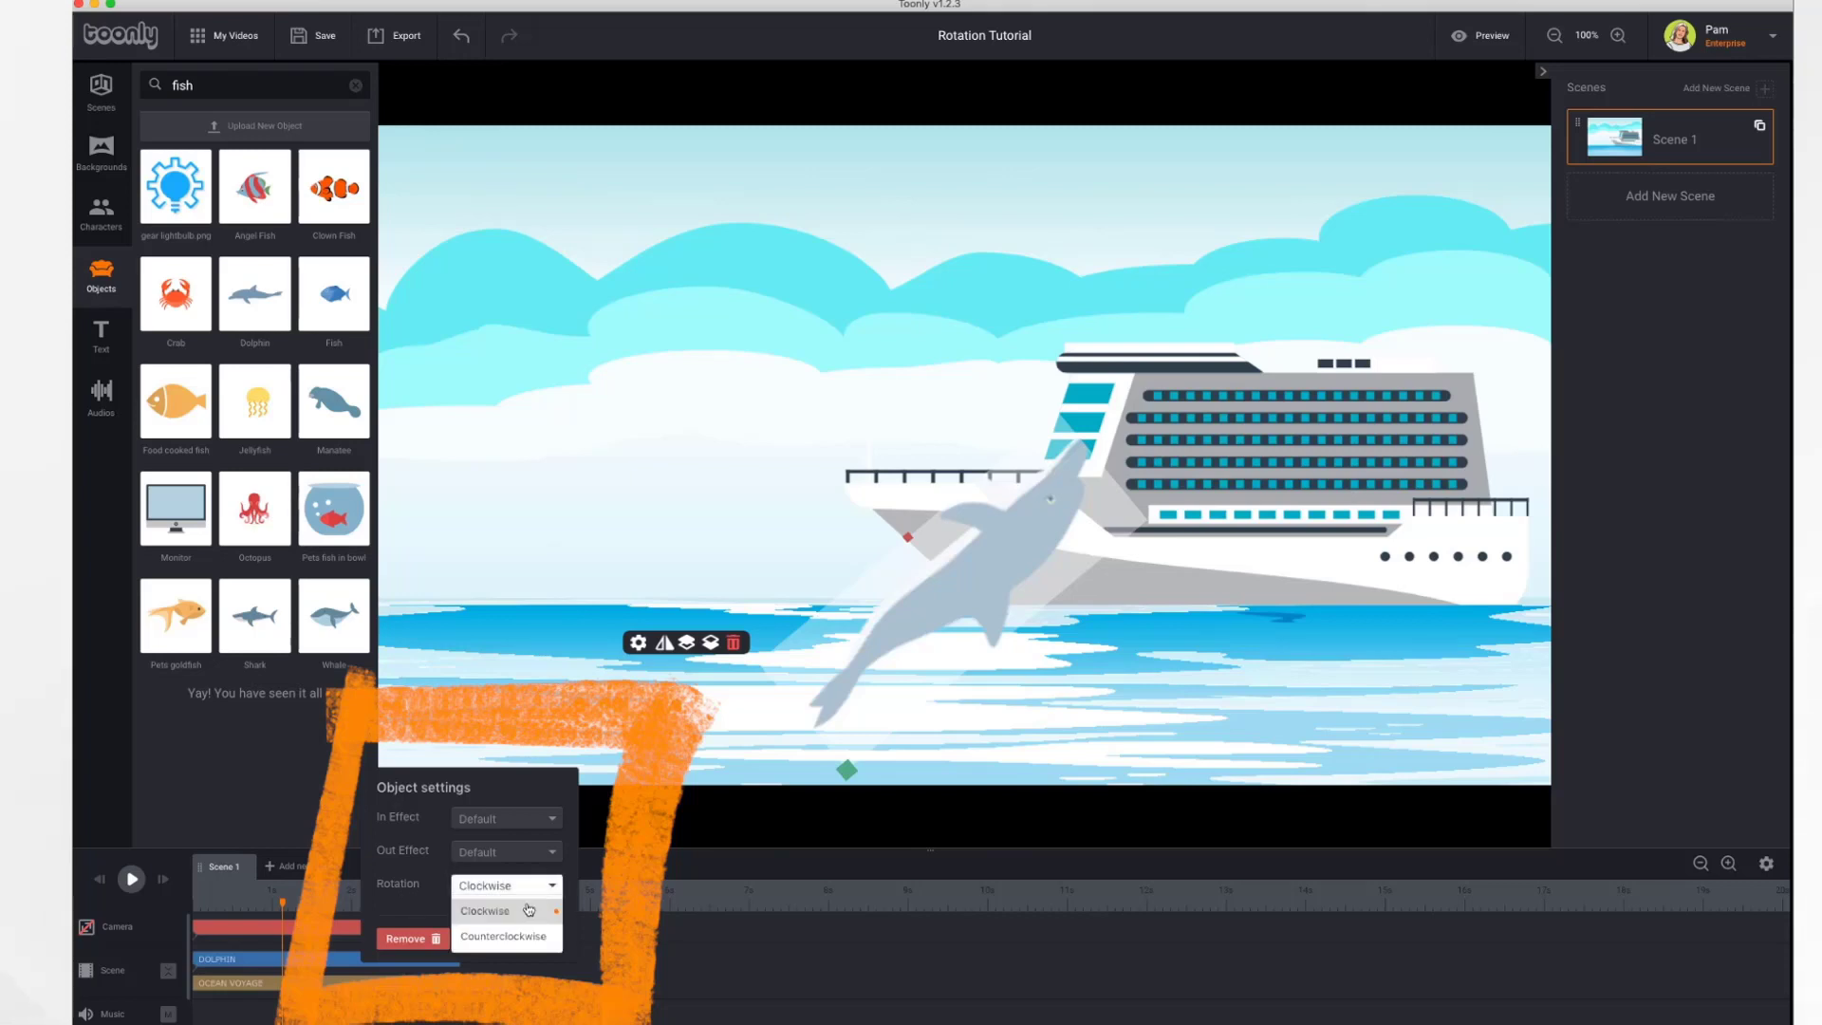
pyautogui.click(529, 938)
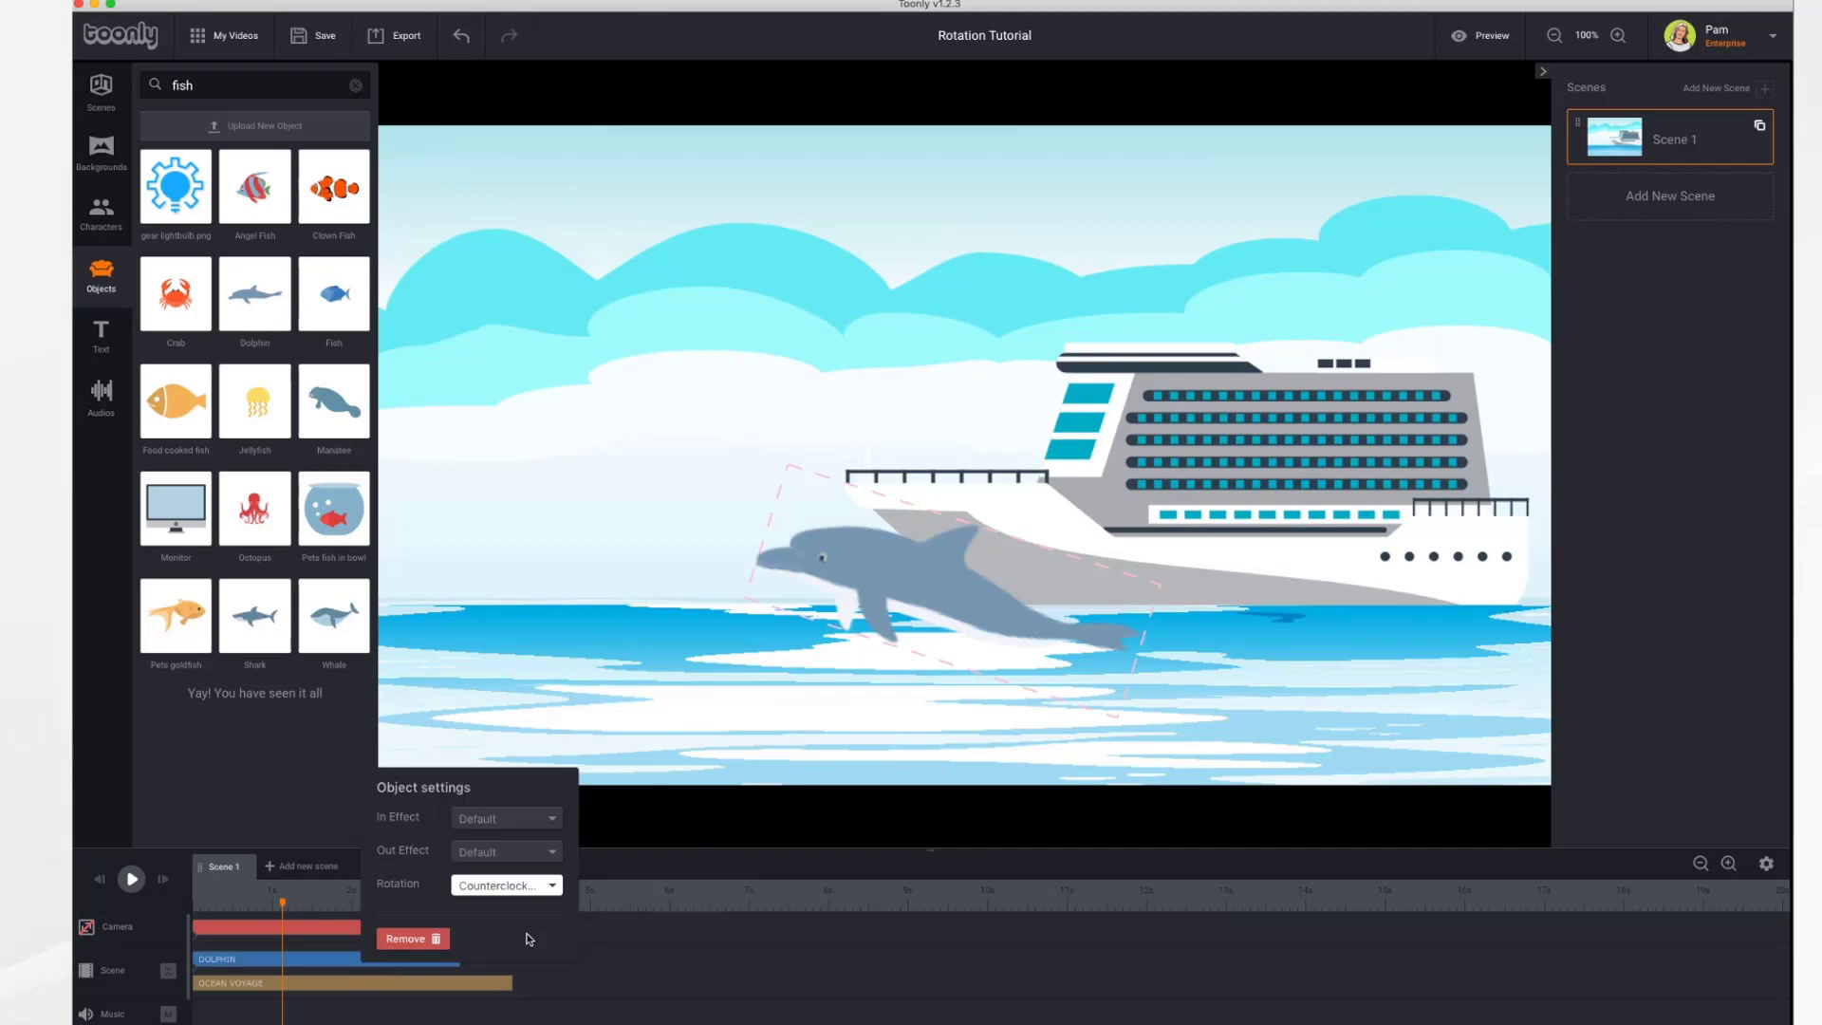
# - Replay the scene from the start to check the dolphin's counterclockwise rotation, pausing midway
pyautogui.click(240, 902)
pyautogui.moveTo(241, 901); pyautogui.dragTo(142, 900)
pyautogui.click(130, 879)
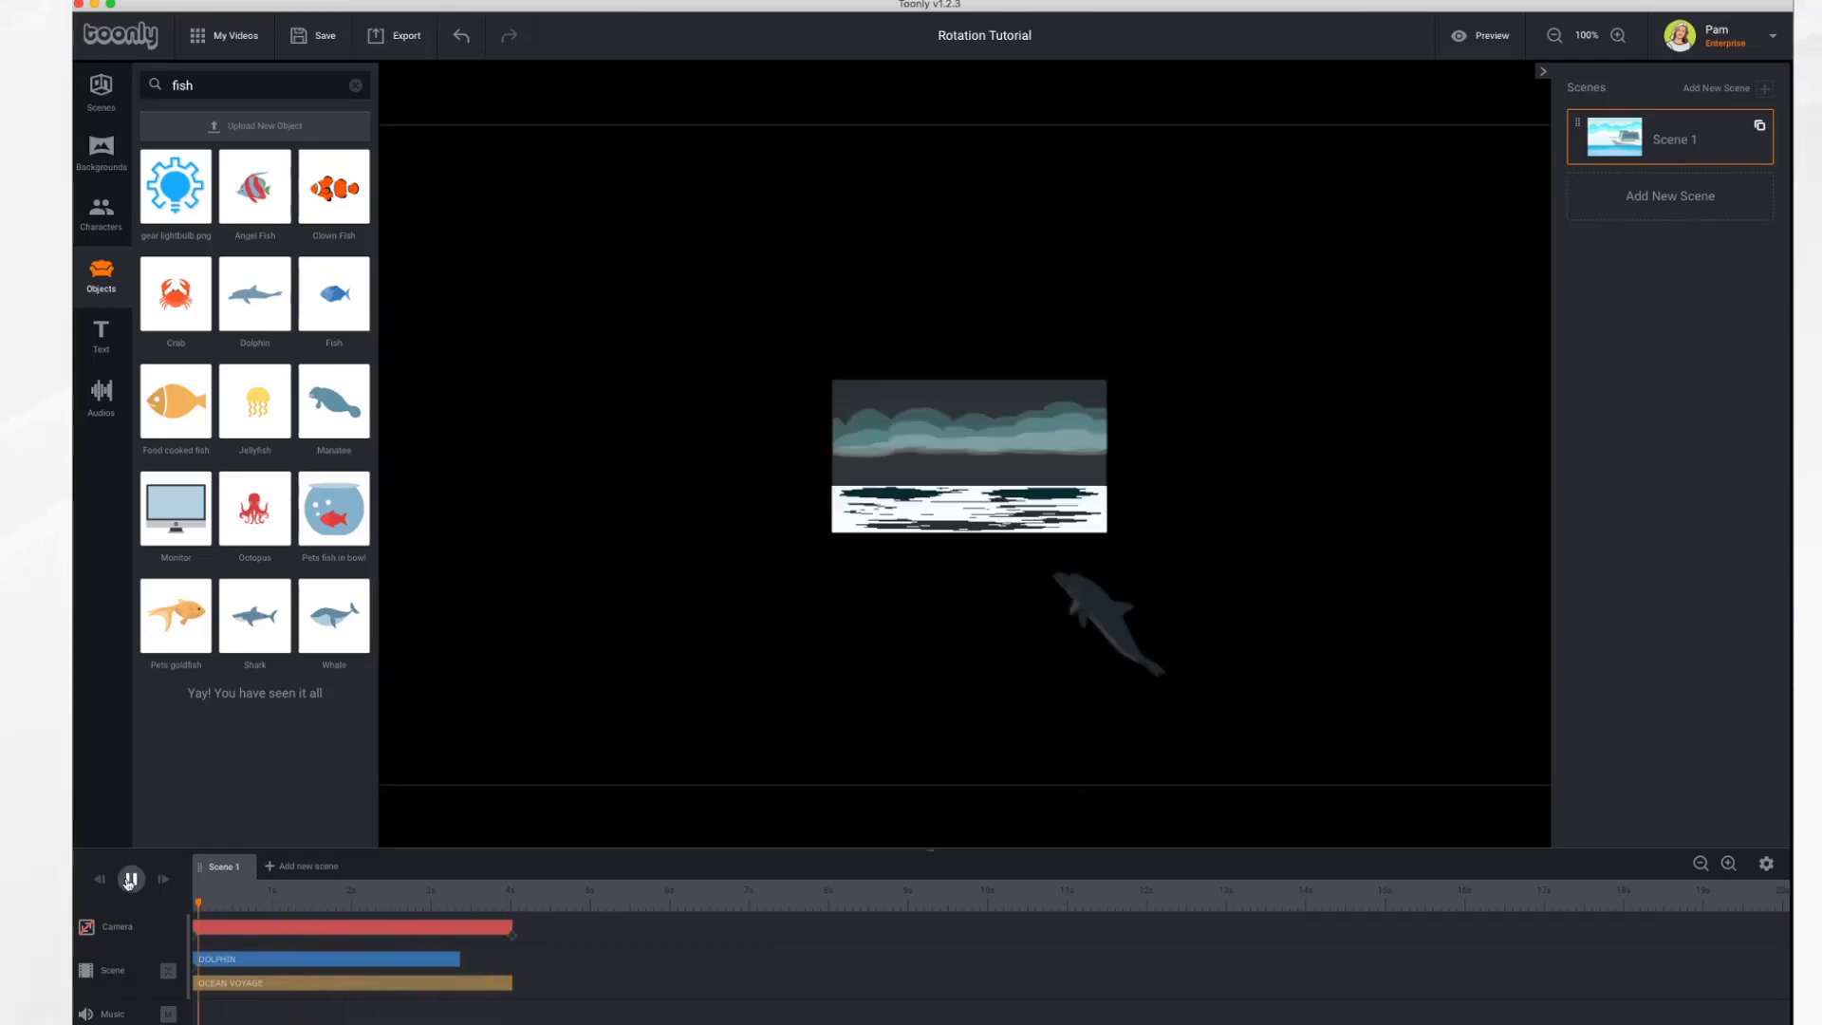
pyautogui.click(130, 879)
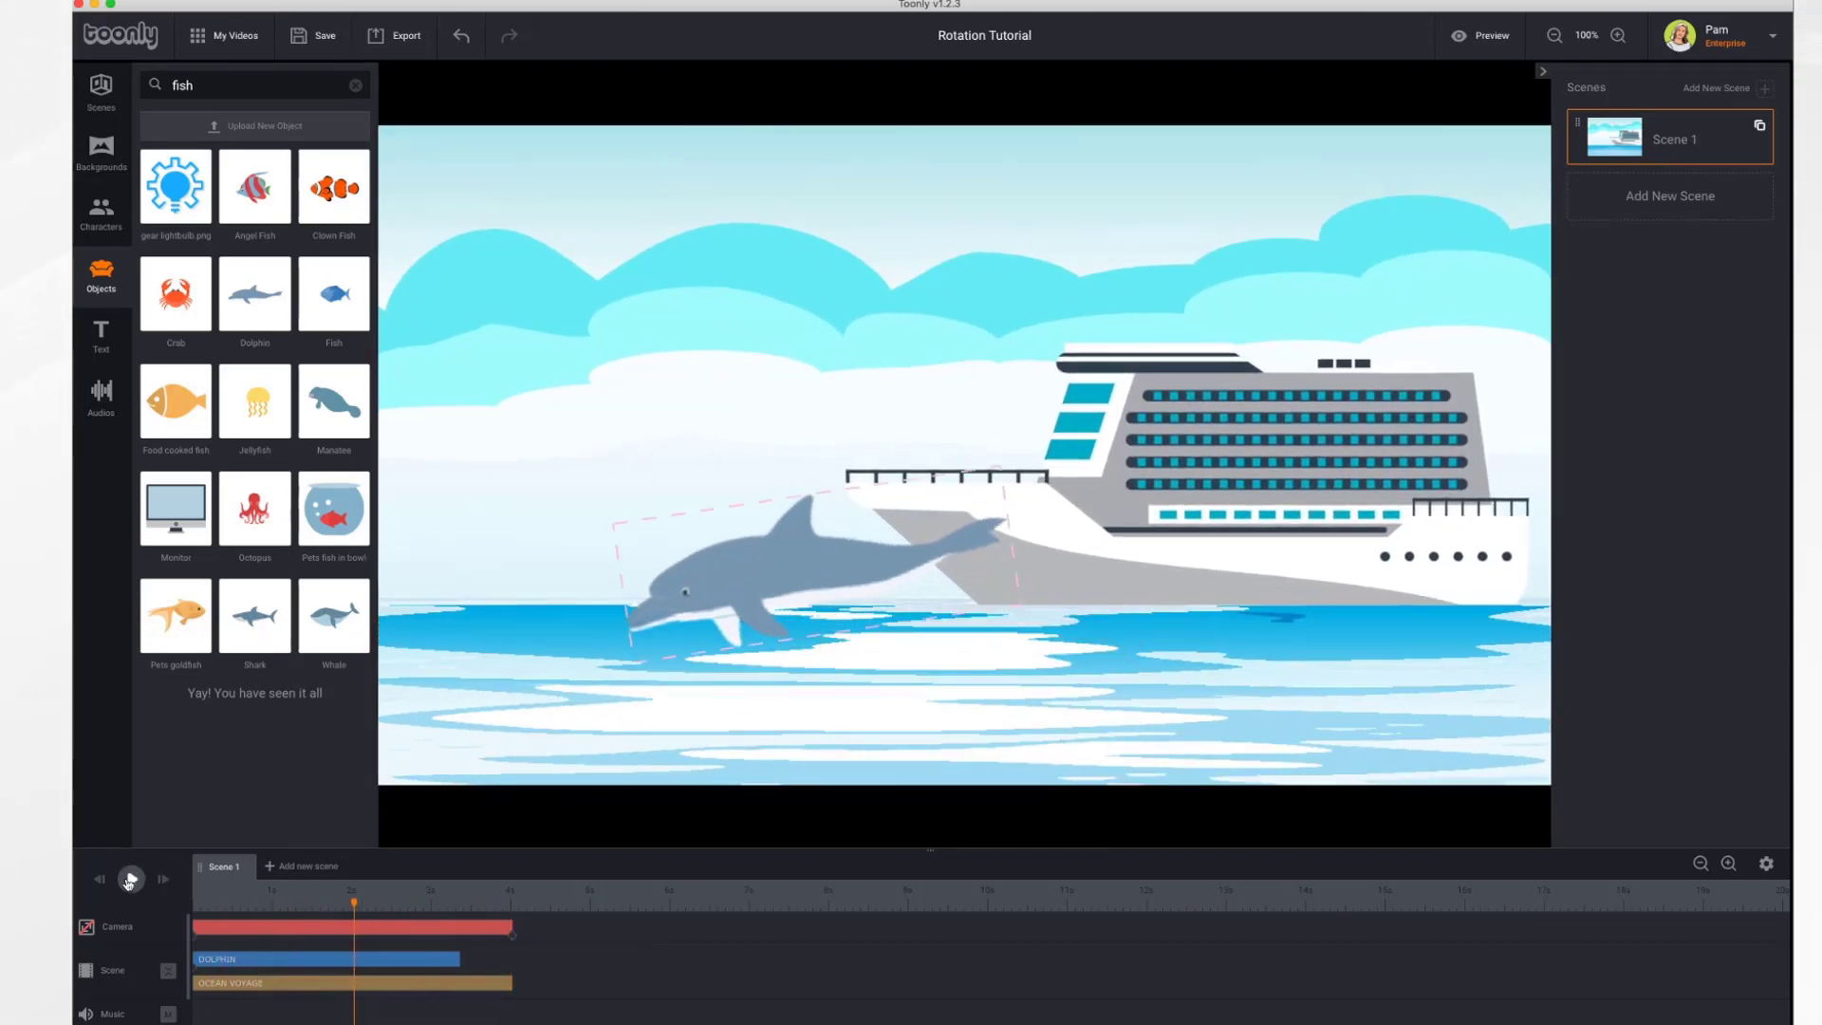
# - Open the dolphin's object settings from the canvas and set its rotation direction to Clockwise
pyautogui.click(729, 581)
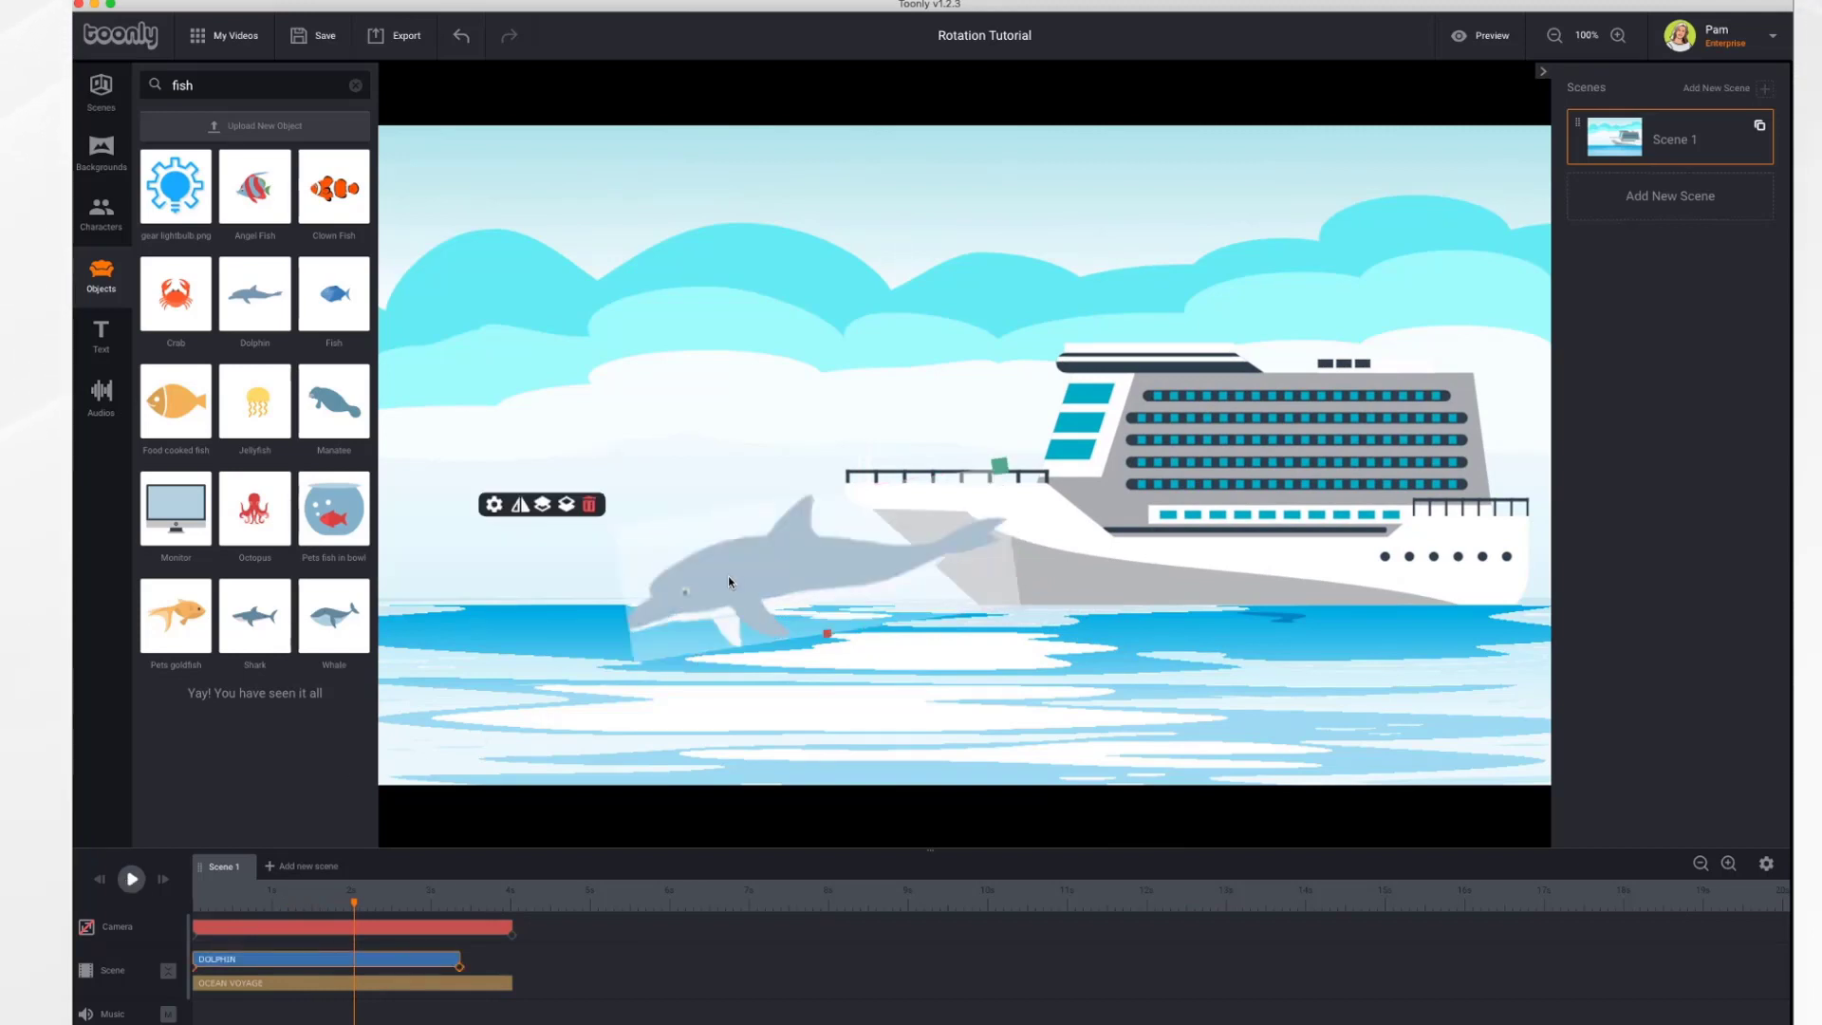
pyautogui.click(493, 506)
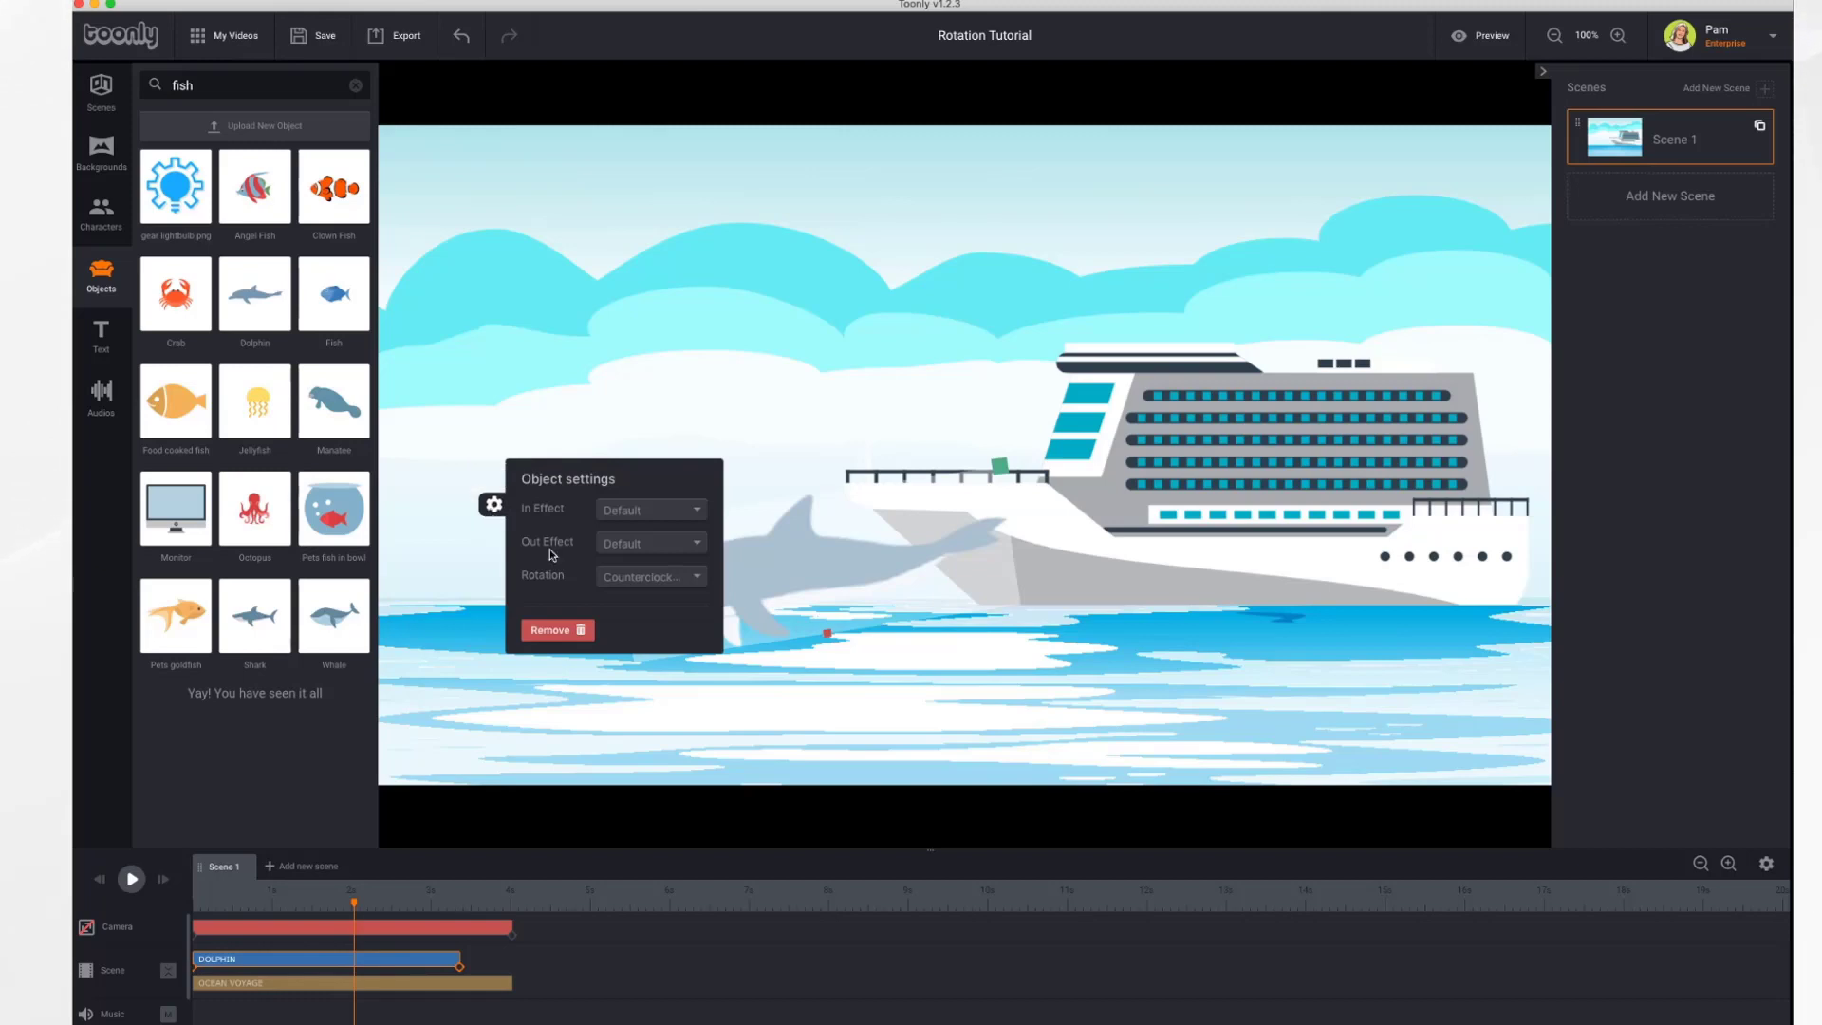
pyautogui.click(782, 427)
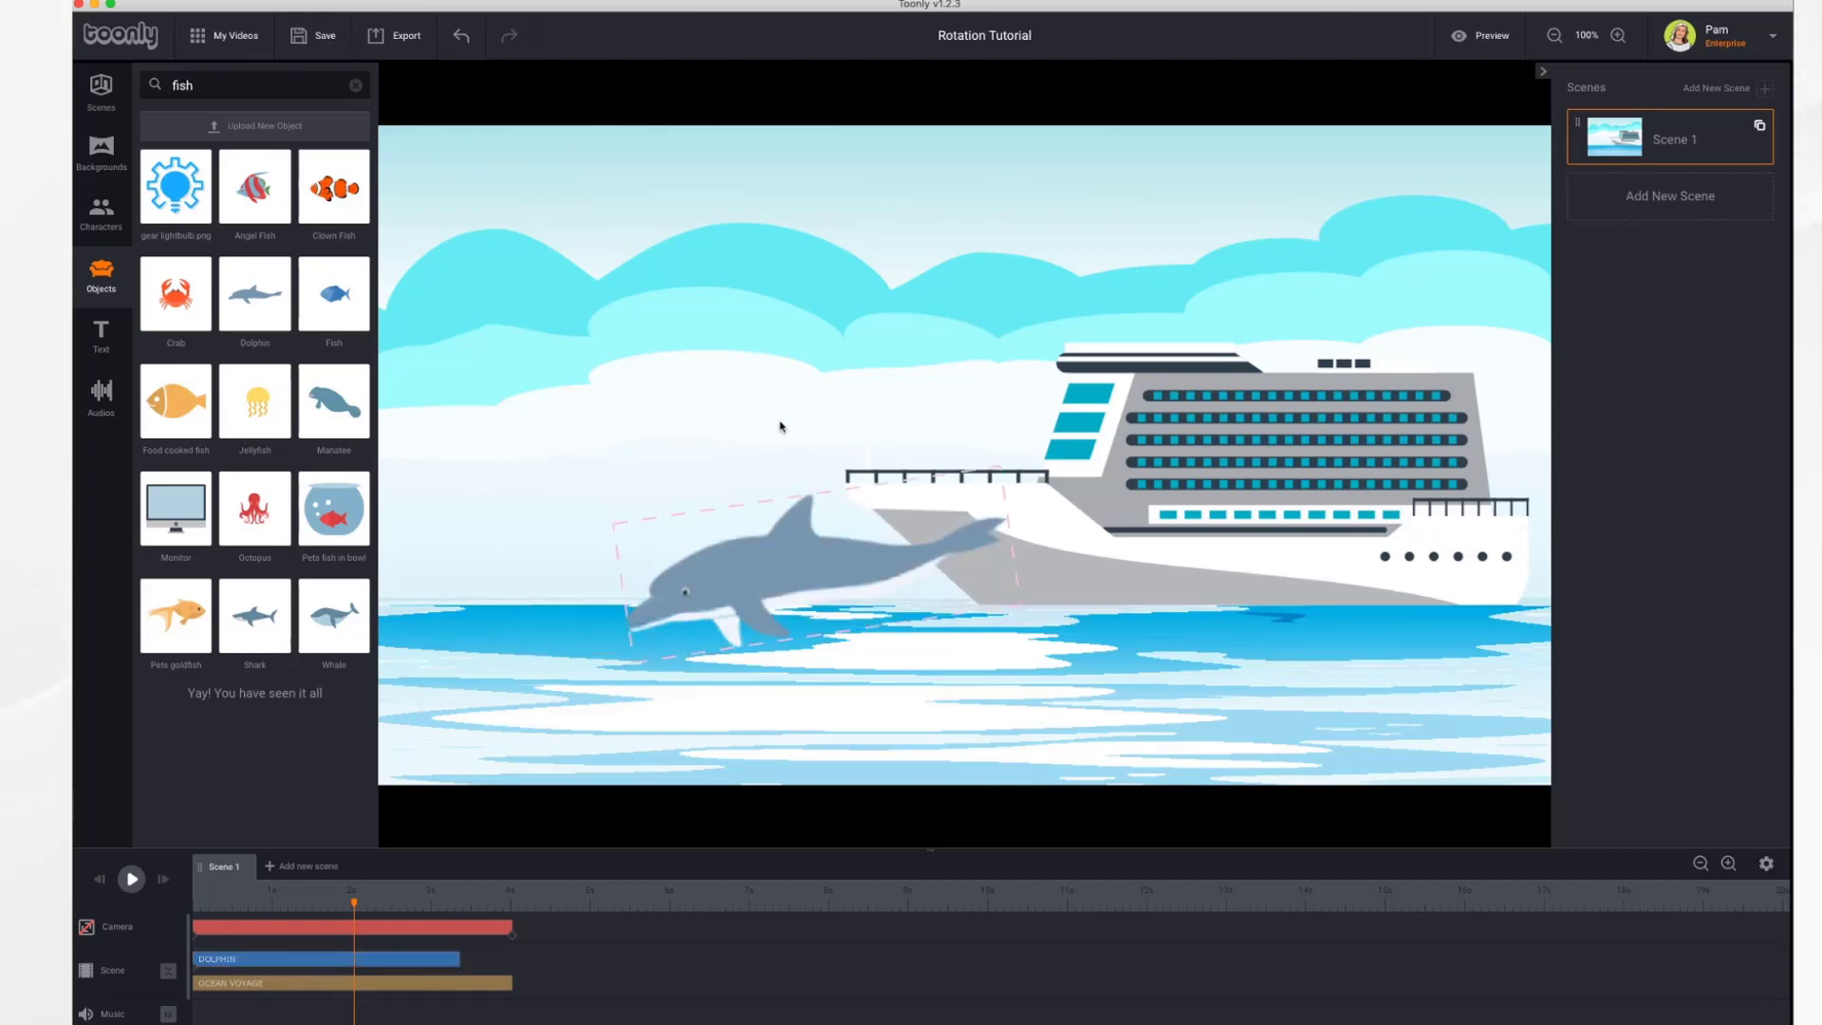
pyautogui.doubleClick(799, 564)
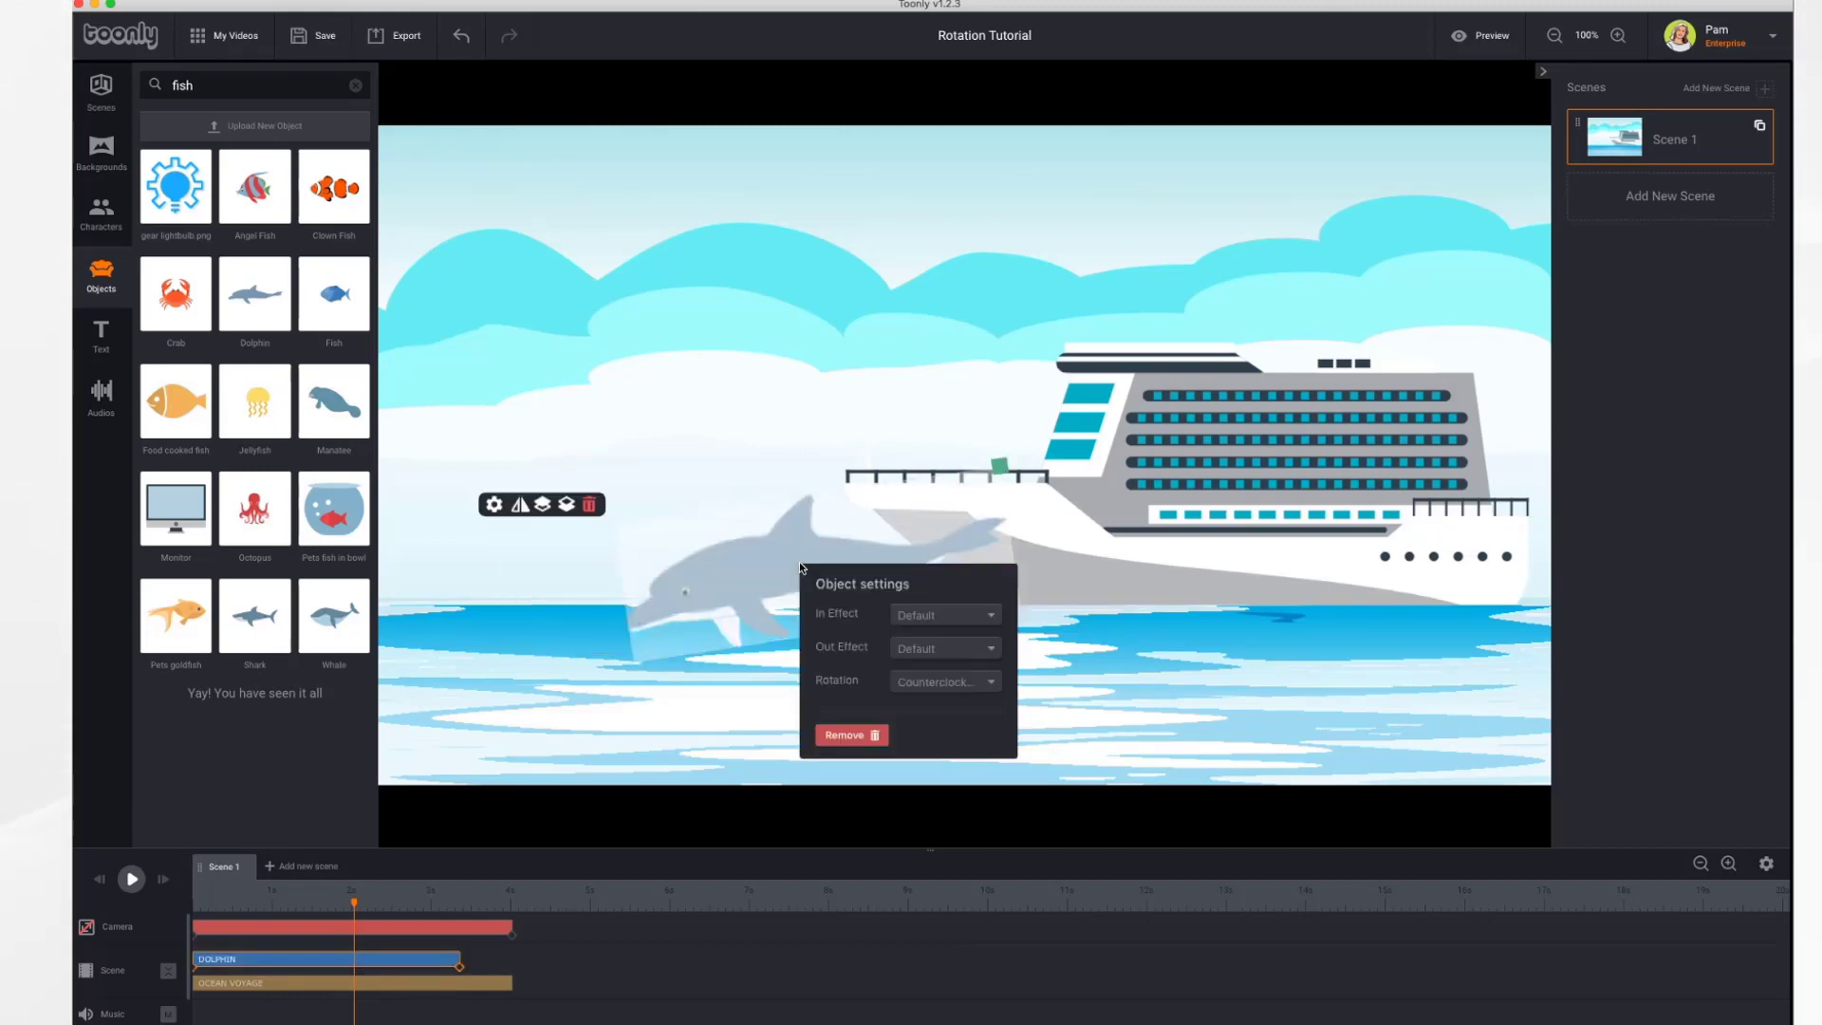
pyautogui.click(937, 683)
pyautogui.click(939, 707)
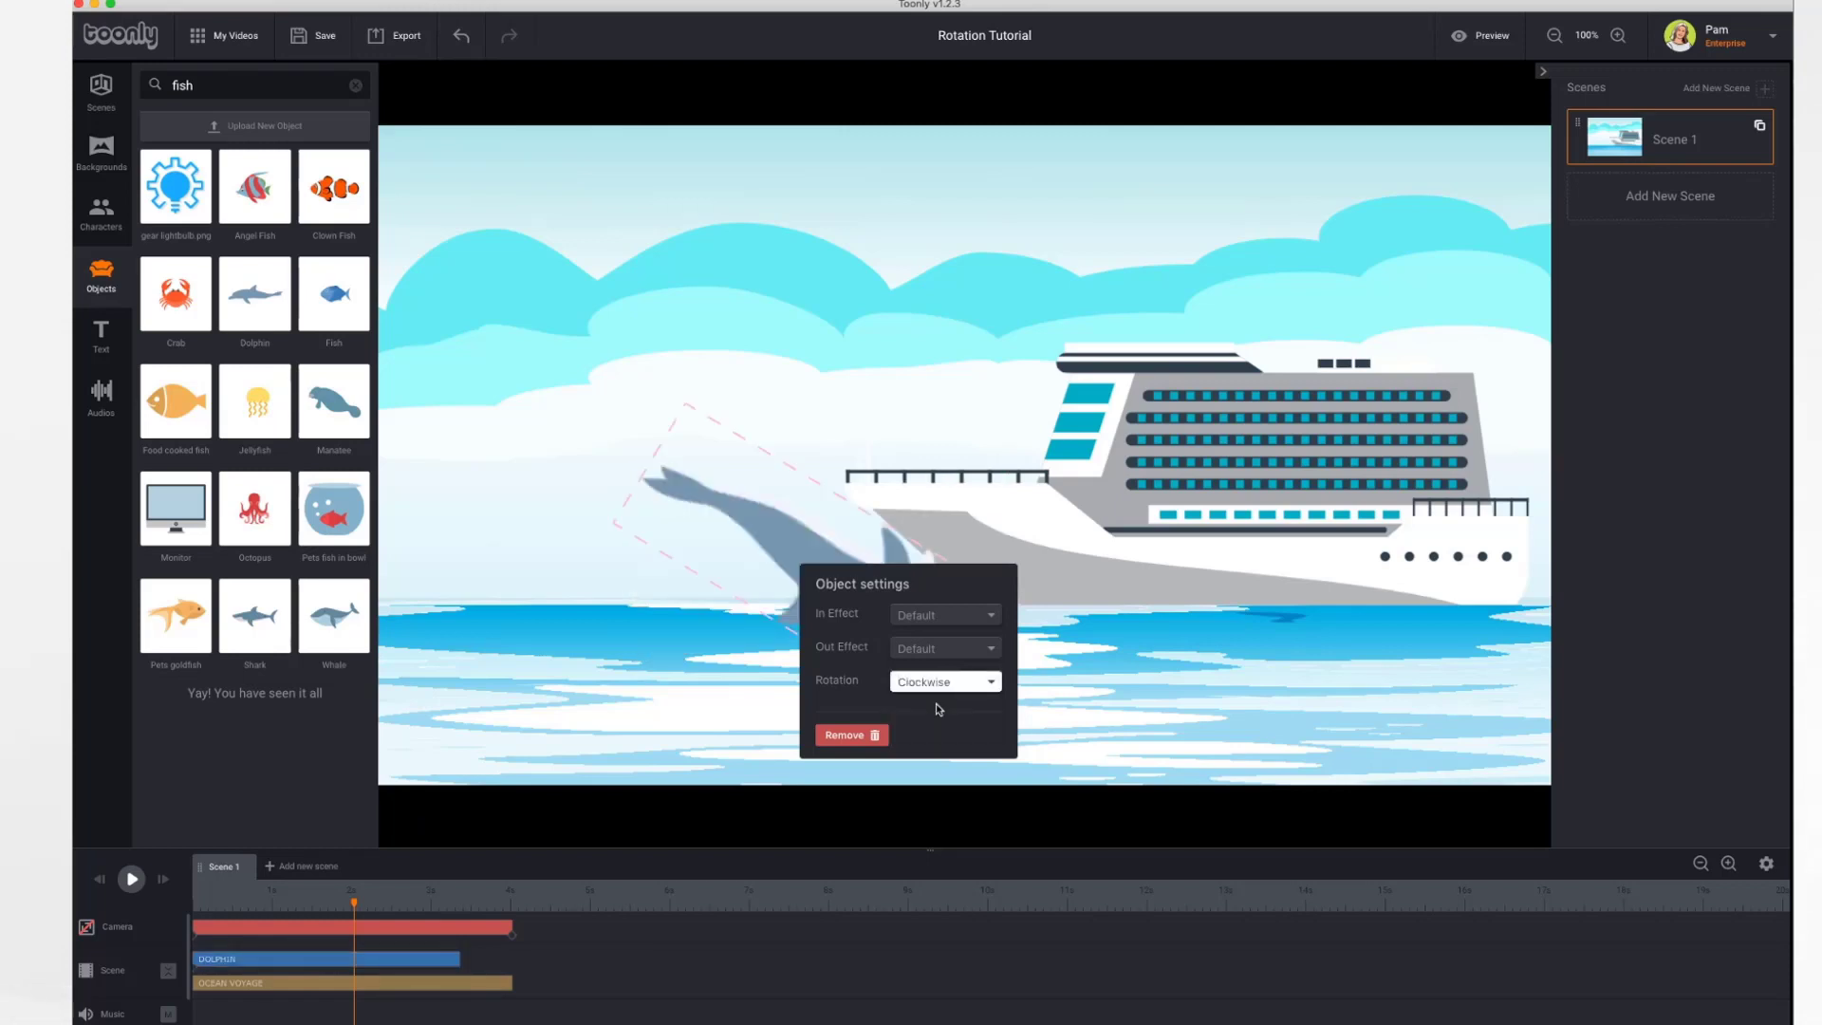
pyautogui.click(712, 658)
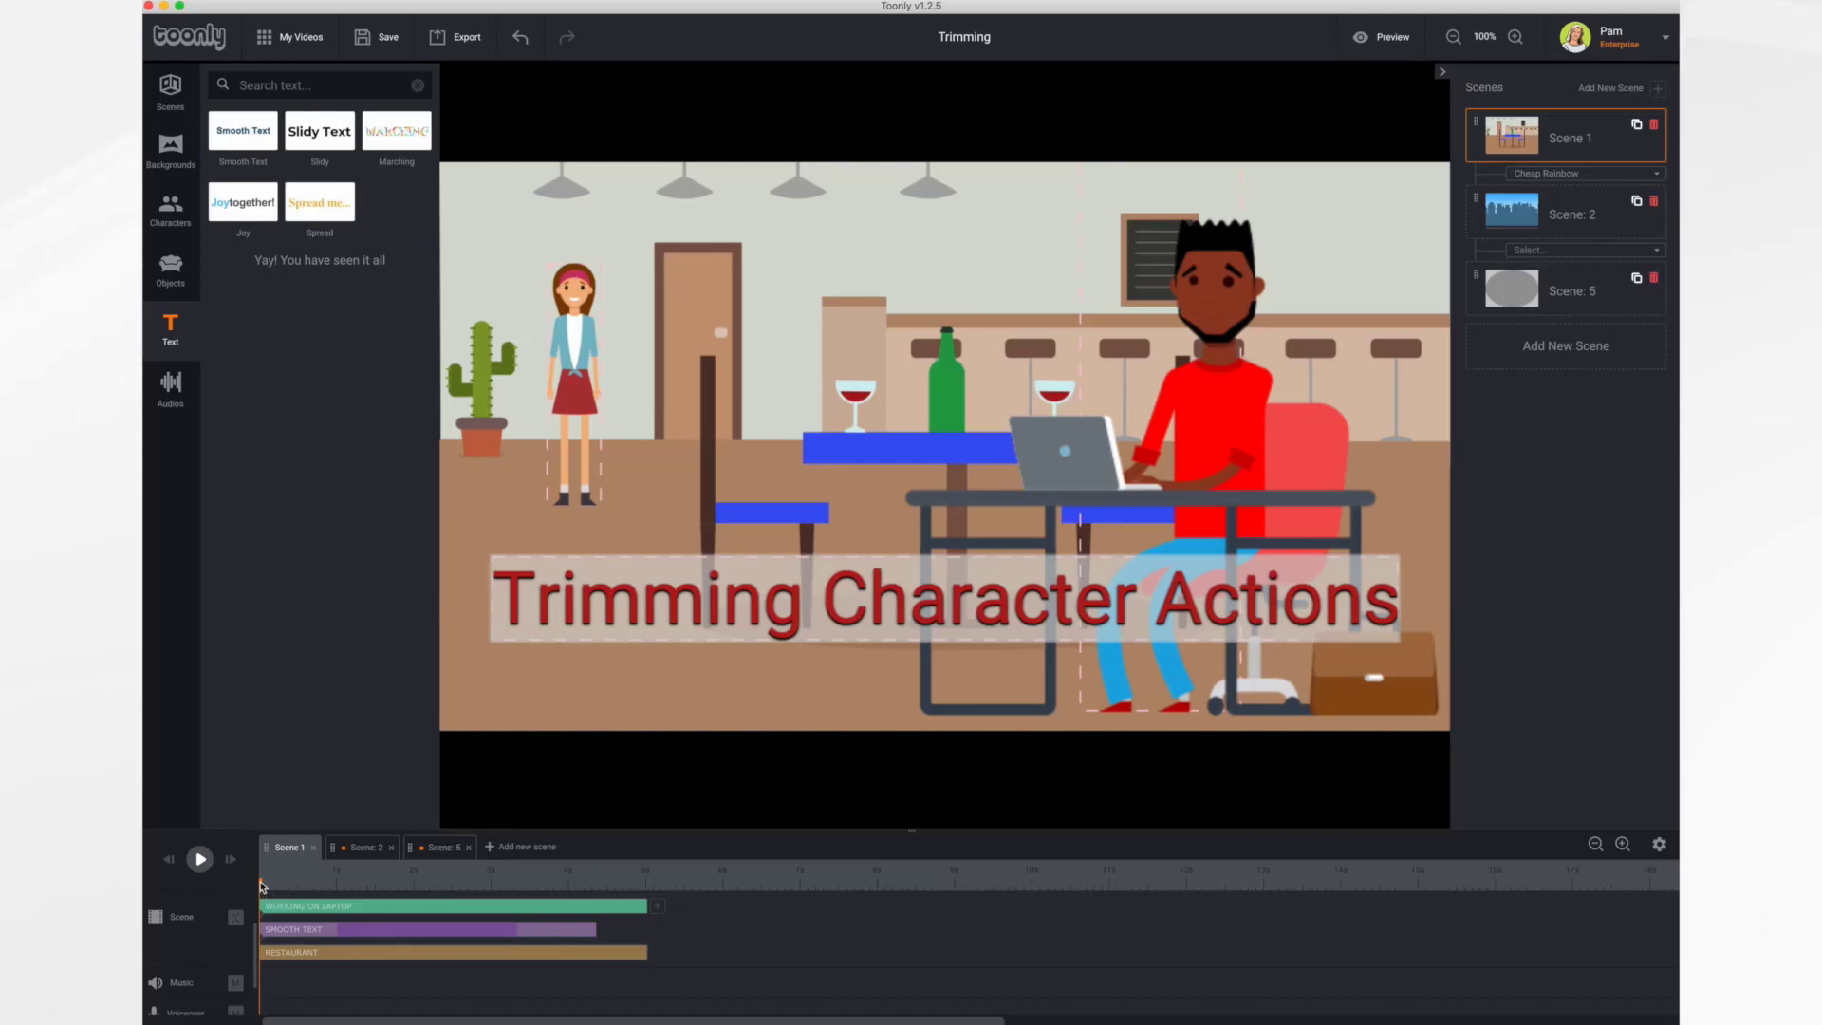
# - Scrub through Scene 1 of the Trimming project to its end, return to the start, and play the scene
pyautogui.moveTo(263, 886); pyautogui.dragTo(627, 902)
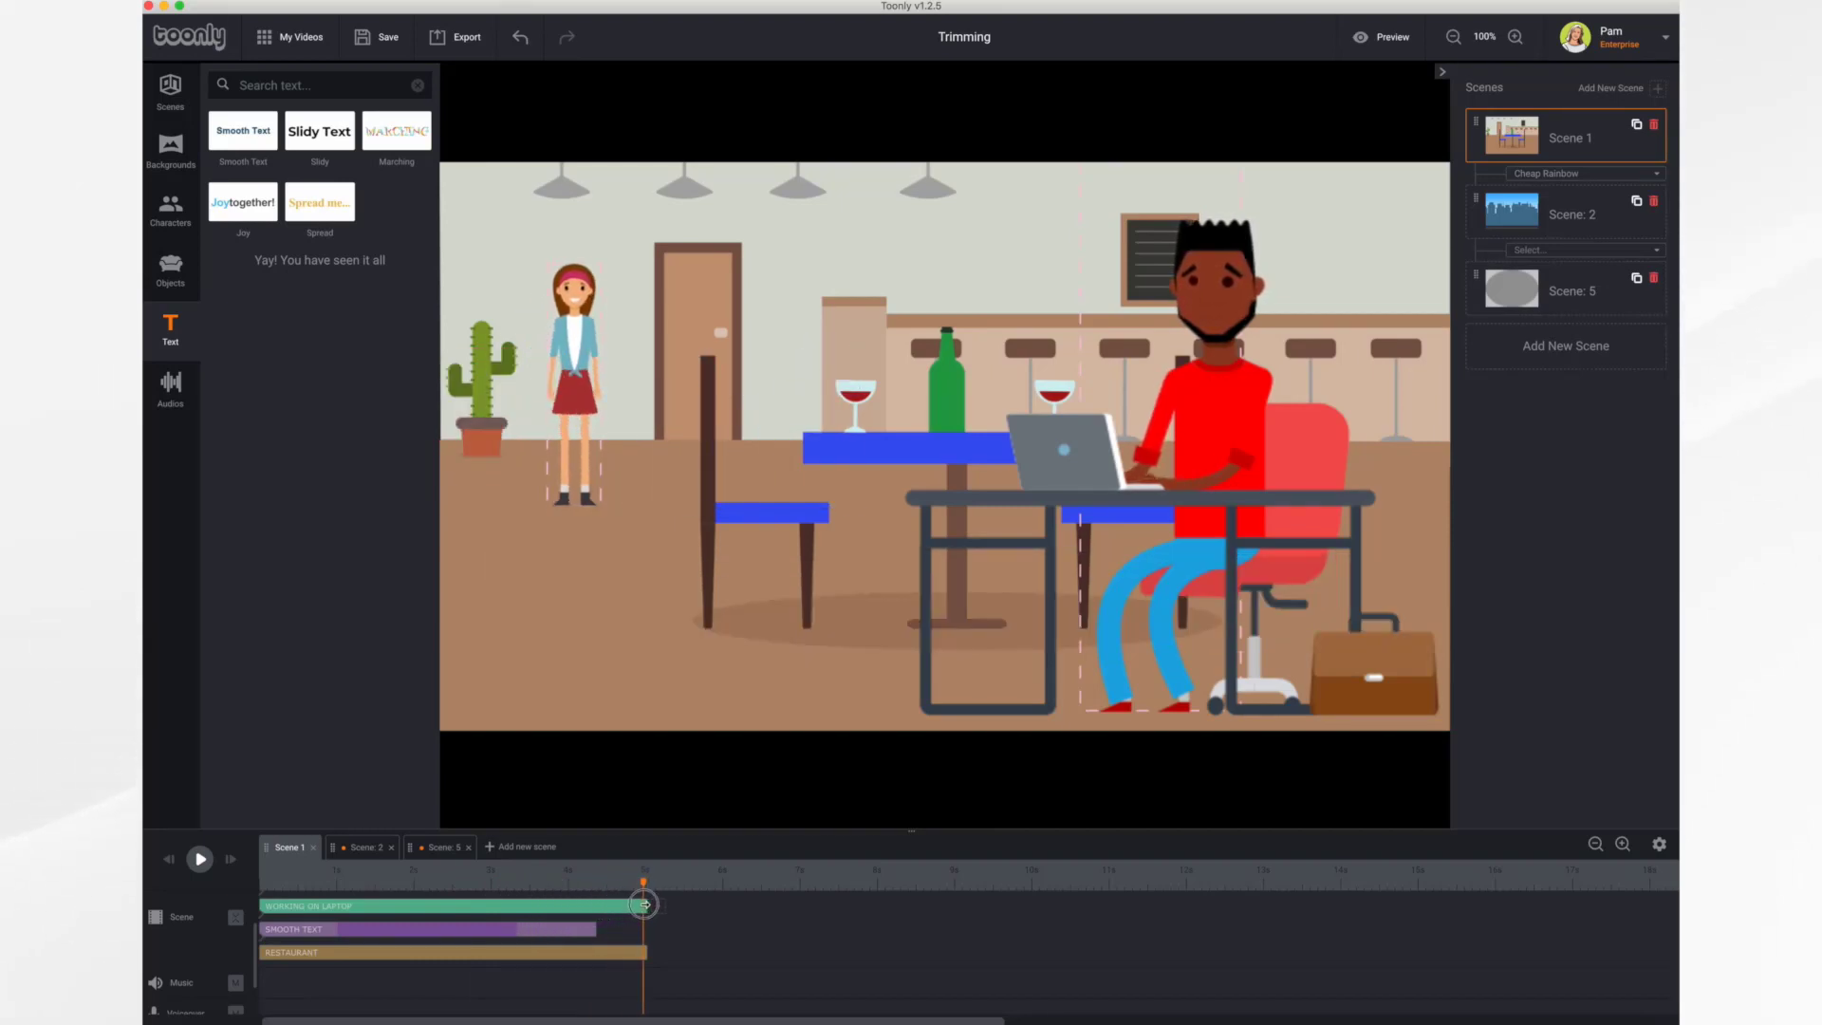
pyautogui.click(293, 887)
pyautogui.moveTo(296, 893); pyautogui.dragTo(259, 935)
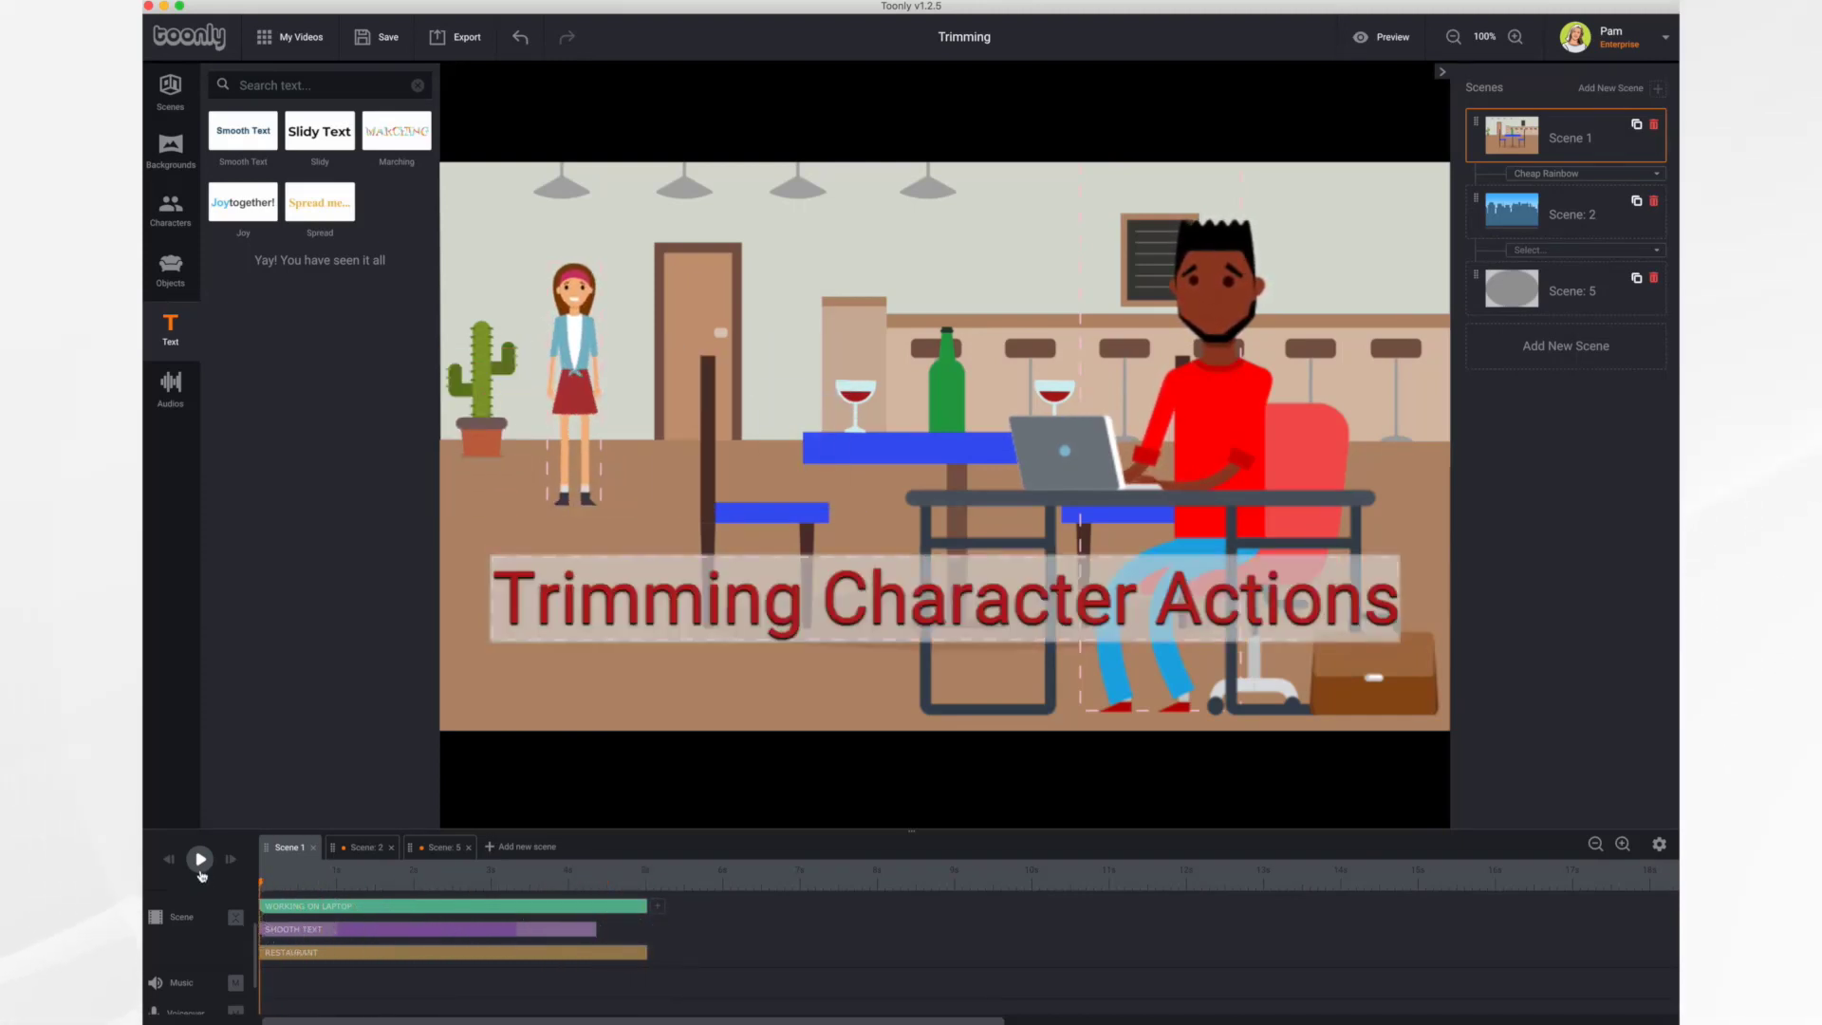
pyautogui.click(199, 860)
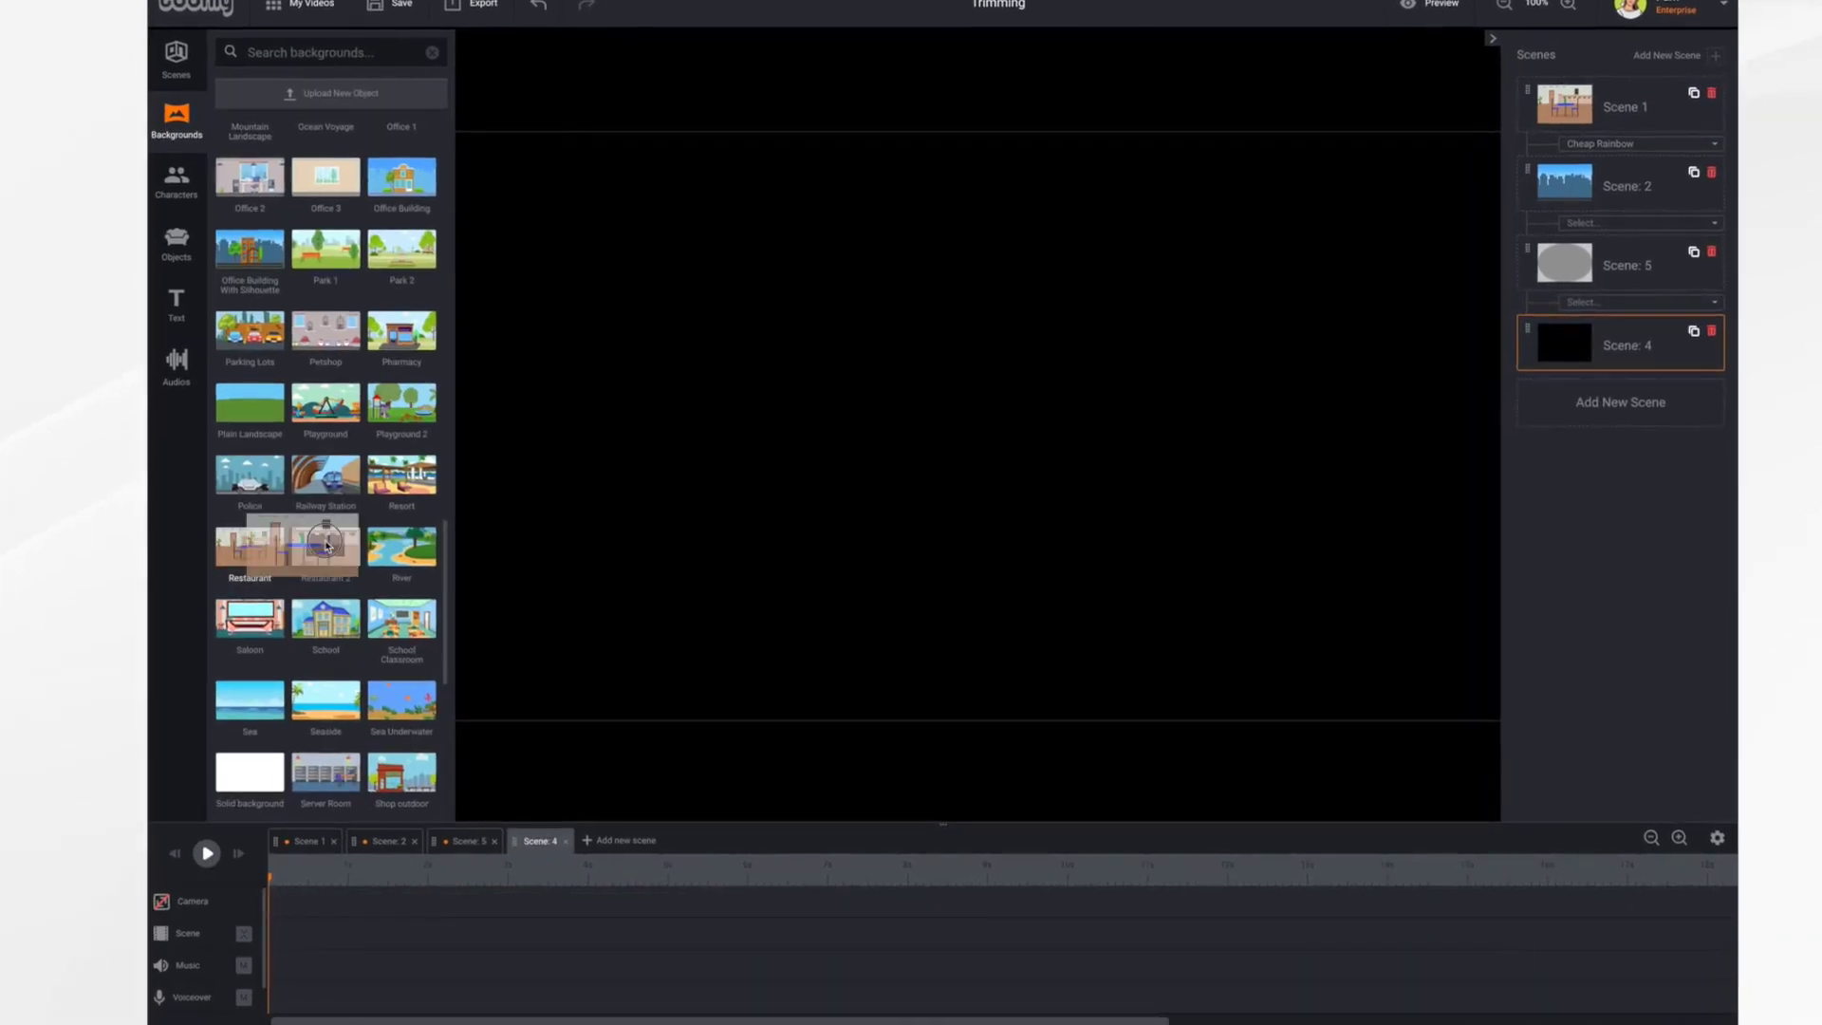
# - Give Scene 4 the Restaurant background and place the African American Woman 3 character between the cactus and the door
pyautogui.moveTo(327, 546); pyautogui.dragTo(820, 474)
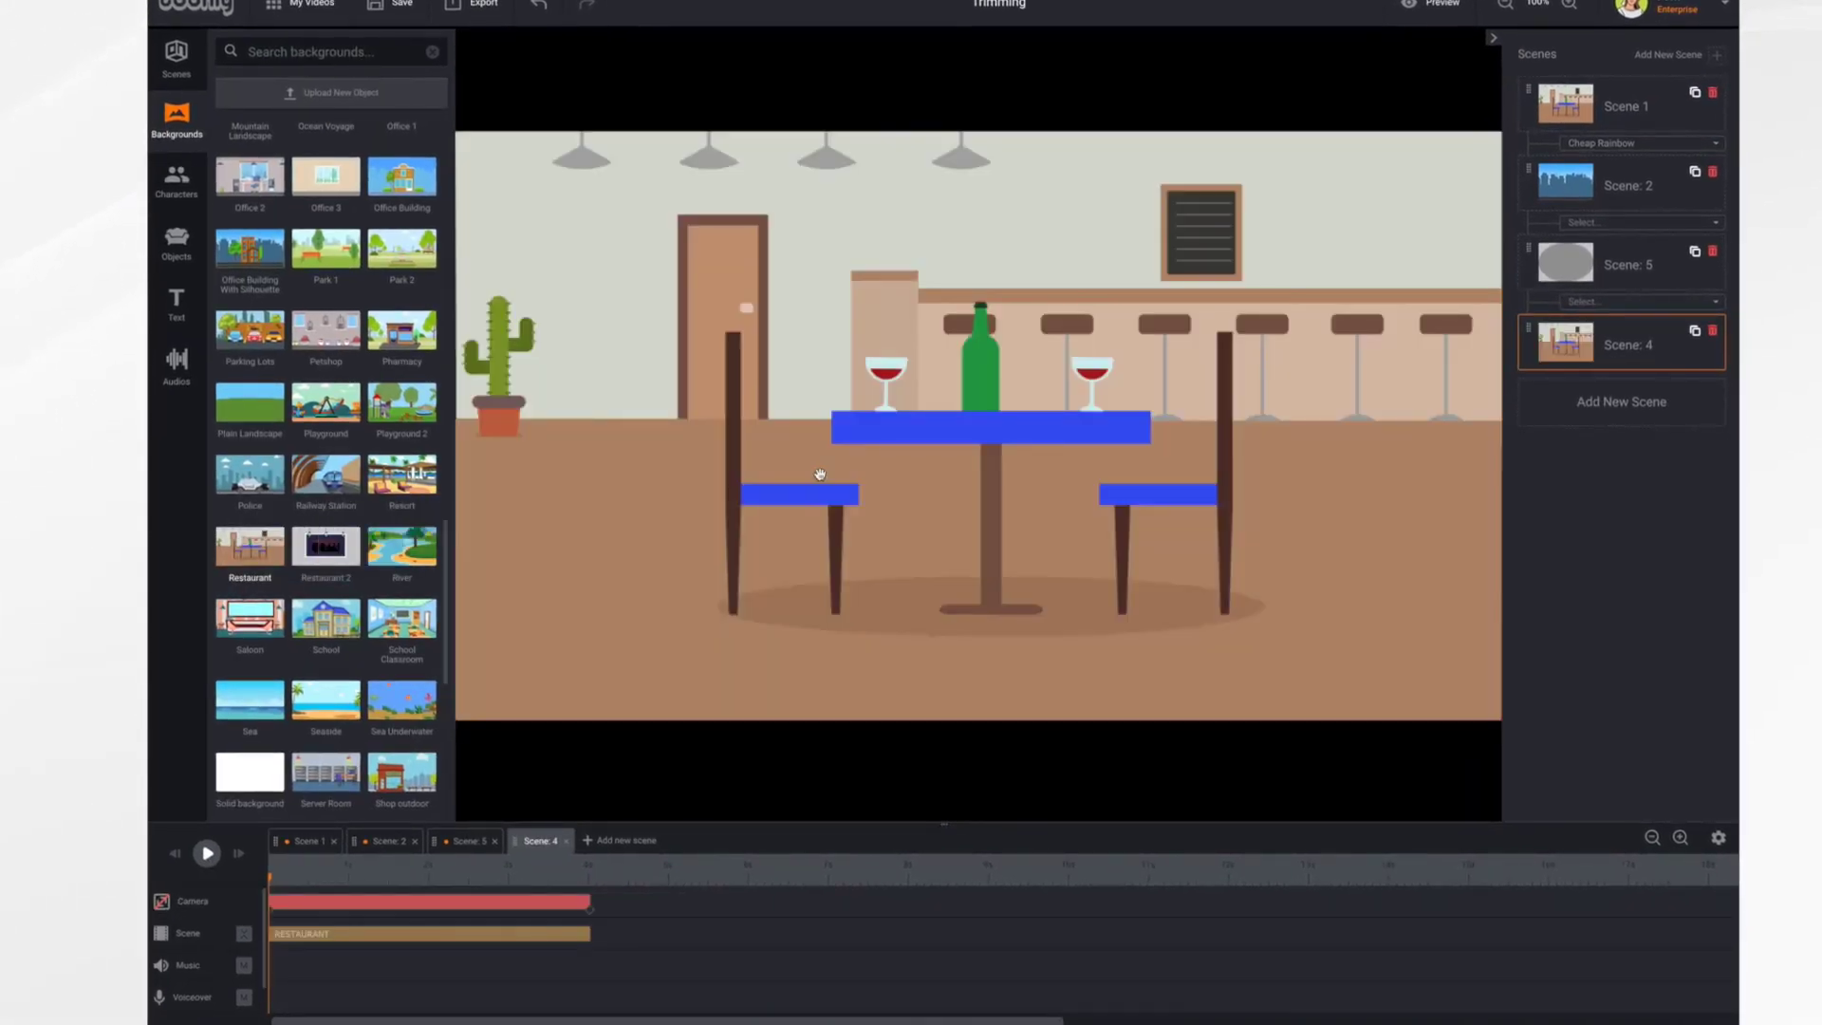
pyautogui.click(178, 176)
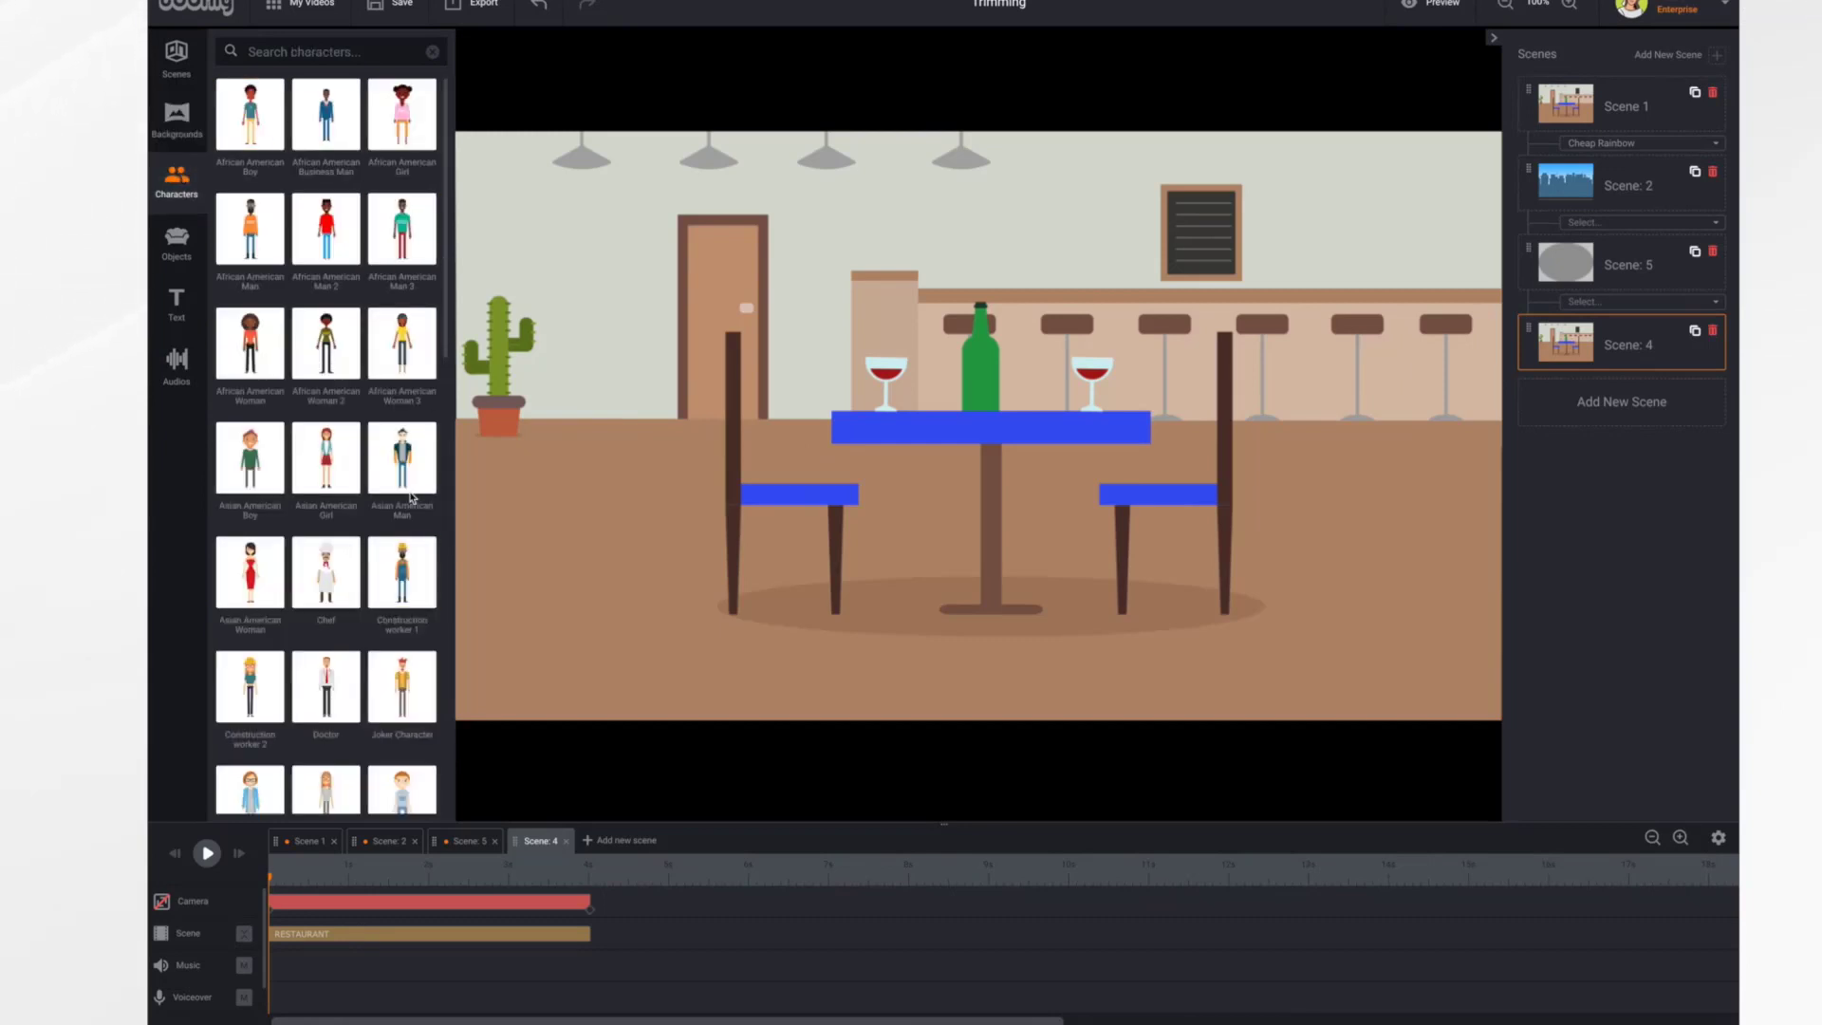
pyautogui.moveTo(403, 348); pyautogui.dragTo(657, 418)
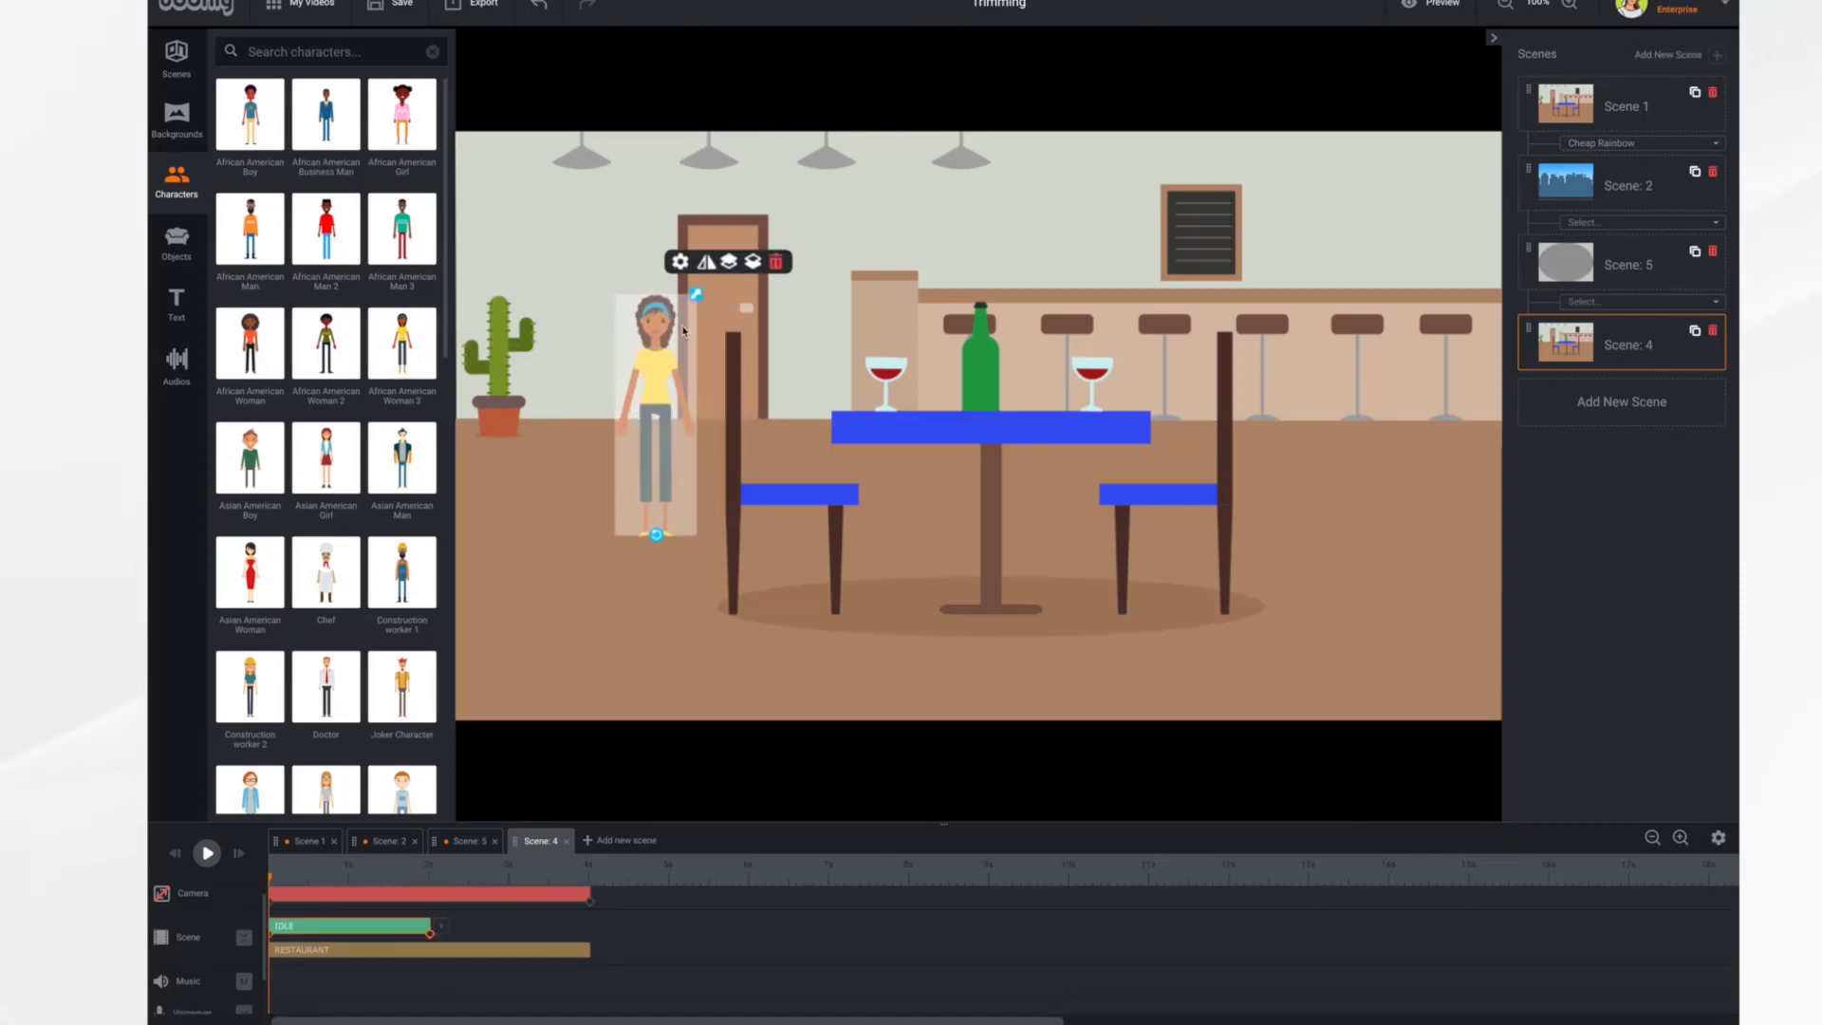
# - Enlarge the woman beside the door and set her animation type to Working on laptop
pyautogui.moveTo(698, 297); pyautogui.dragTo(836, 211)
pyautogui.moveTo(642, 340); pyautogui.dragTo(652, 373)
pyautogui.click(716, 691)
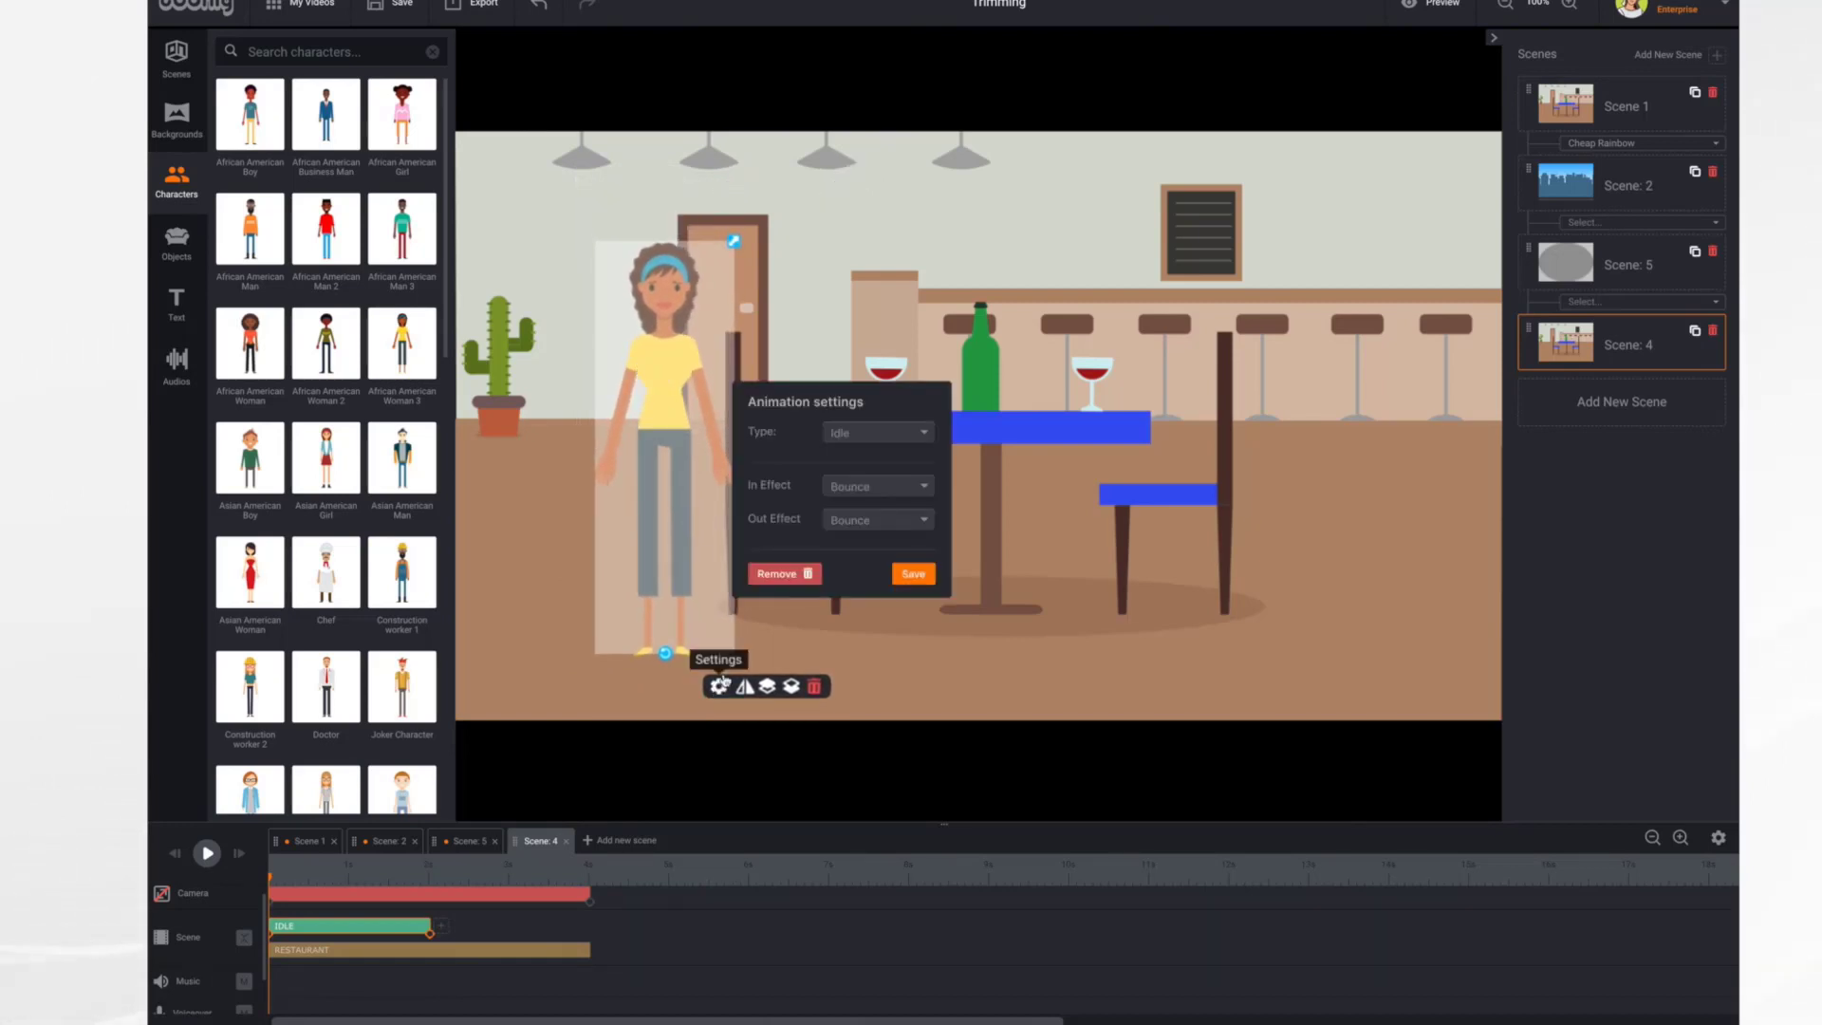
pyautogui.click(890, 440)
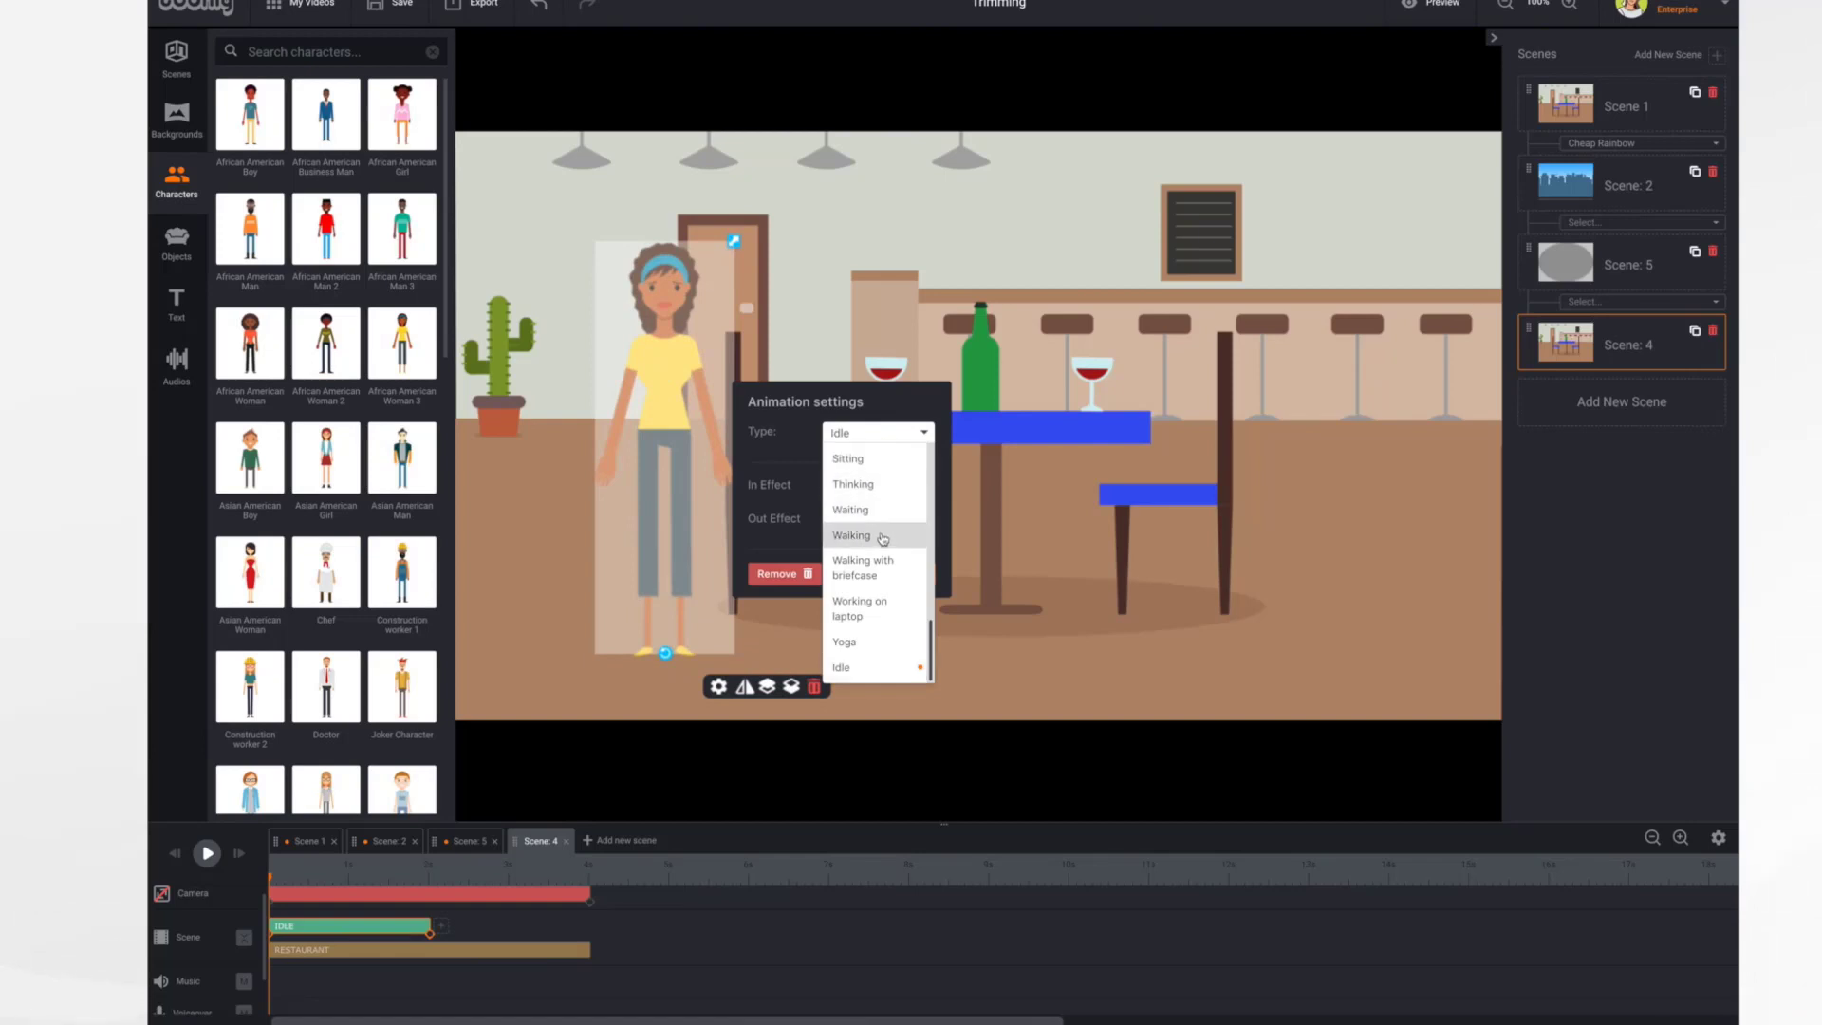
pyautogui.click(873, 602)
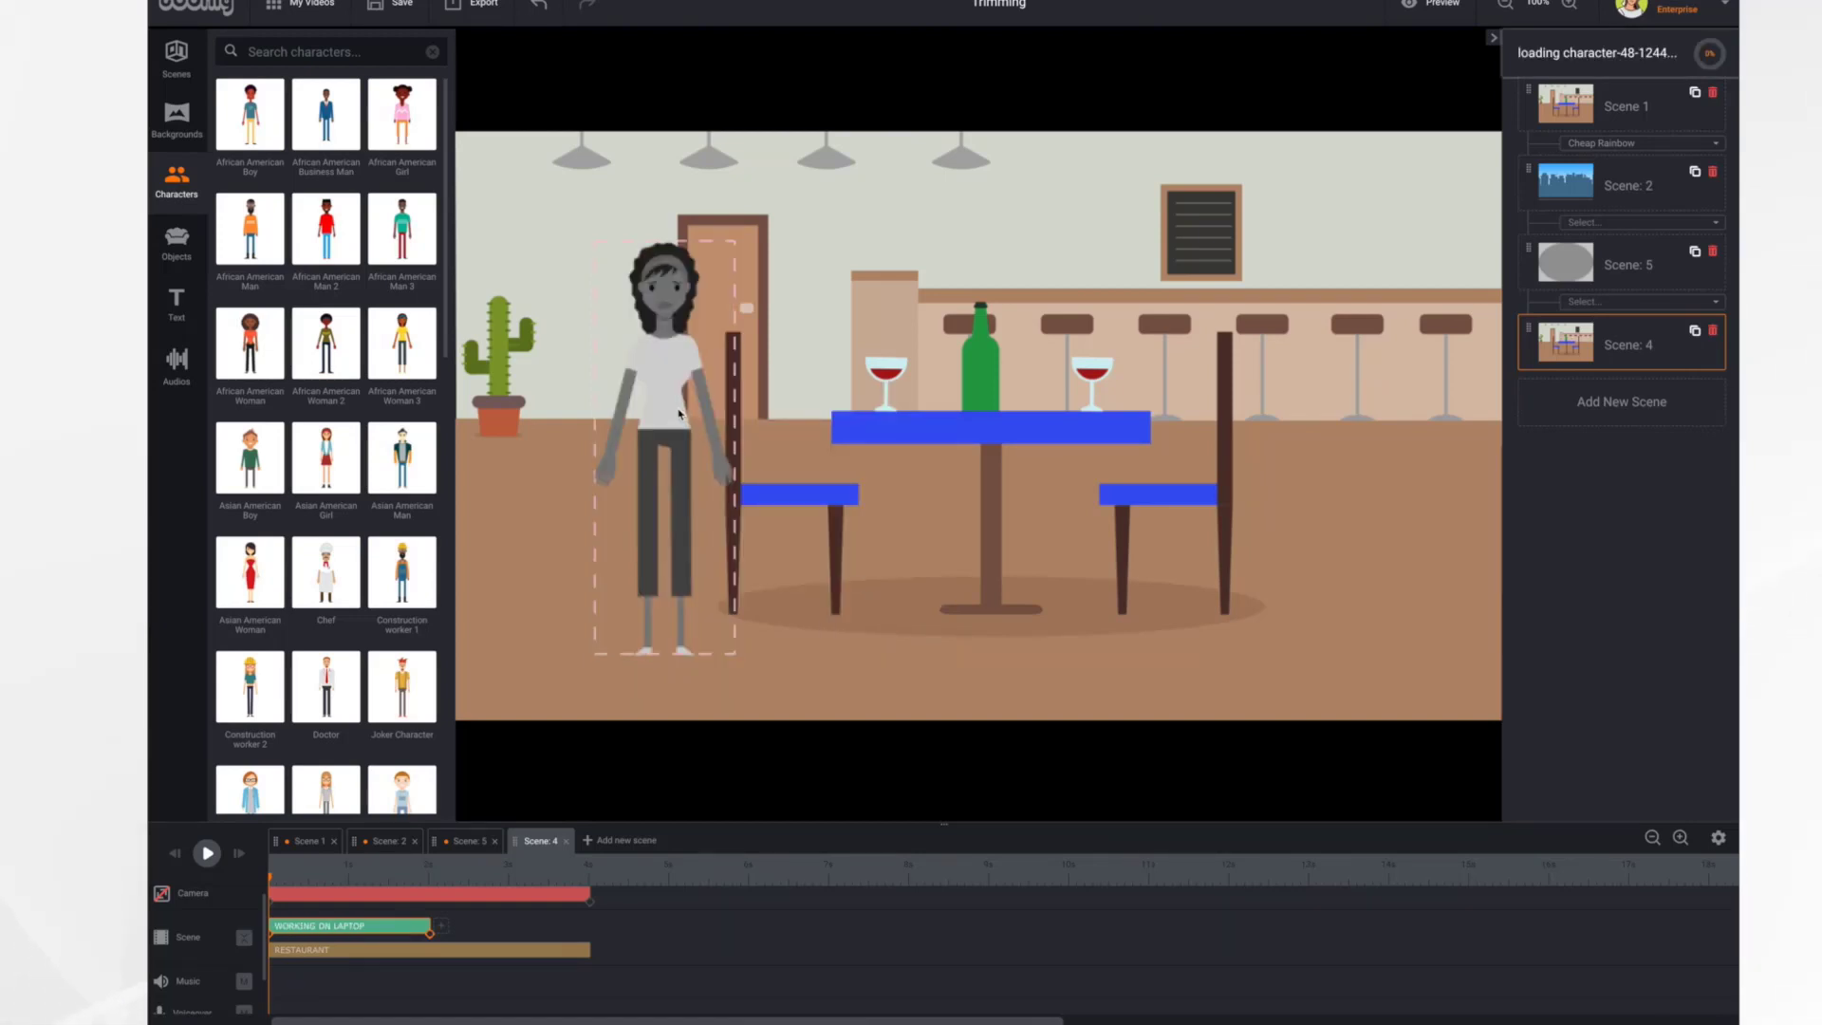
pyautogui.click(693, 408)
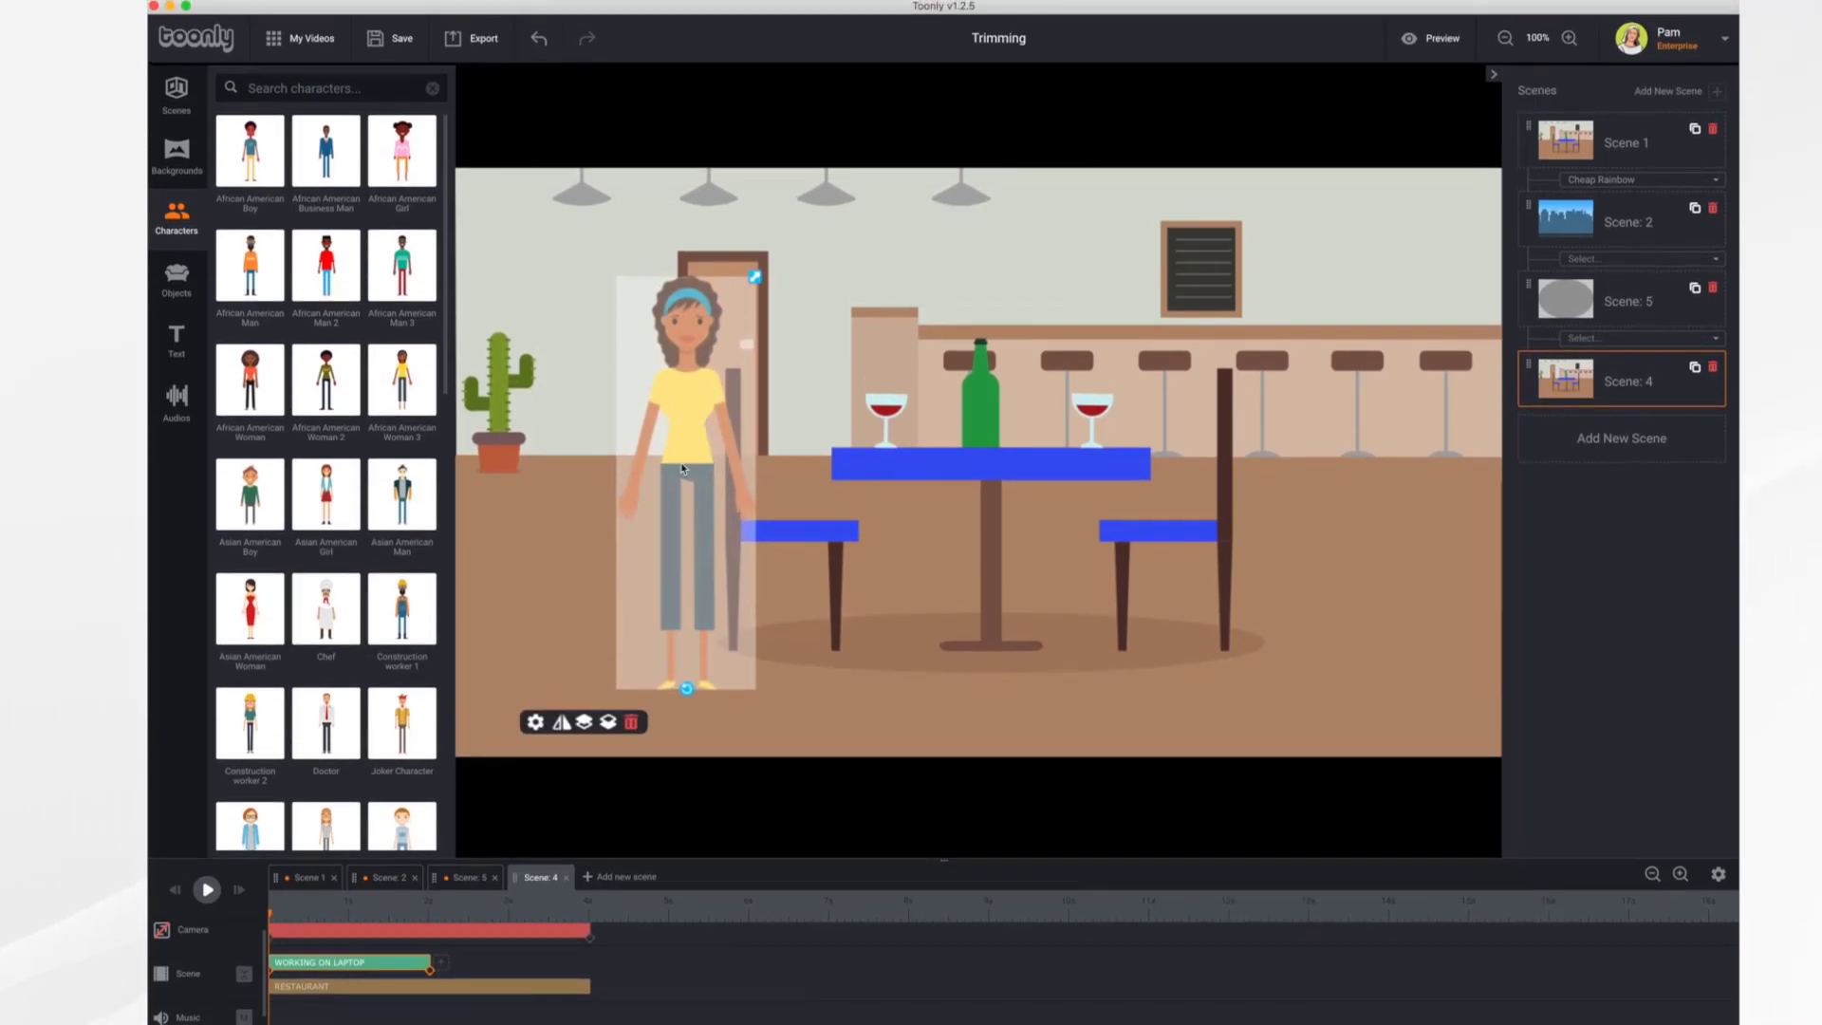
# - Preview the laptop action briefly, and move the woman over the right-hand chair at a larger size
pyautogui.click(207, 873)
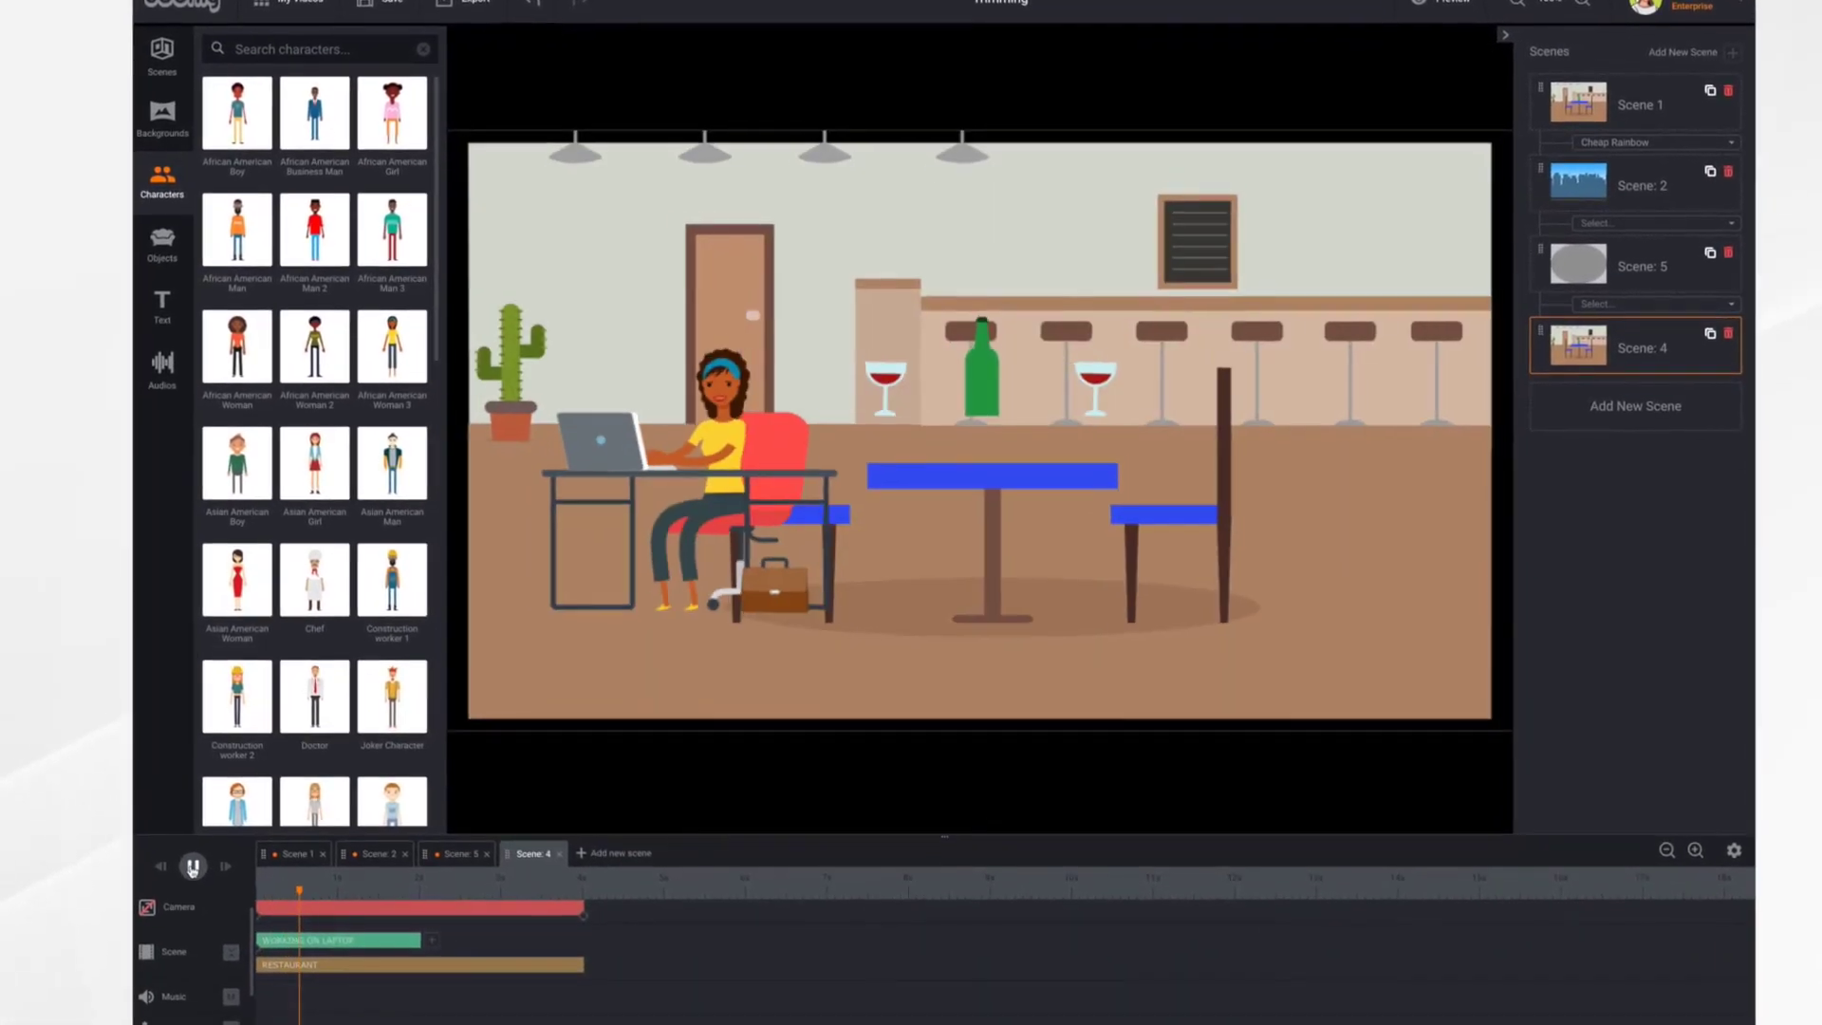
pyautogui.moveTo(739, 446); pyautogui.dragTo(1306, 467)
pyautogui.moveTo(1325, 246); pyautogui.dragTo(1376, 209)
pyautogui.moveTo(1283, 491); pyautogui.dragTo(1256, 440)
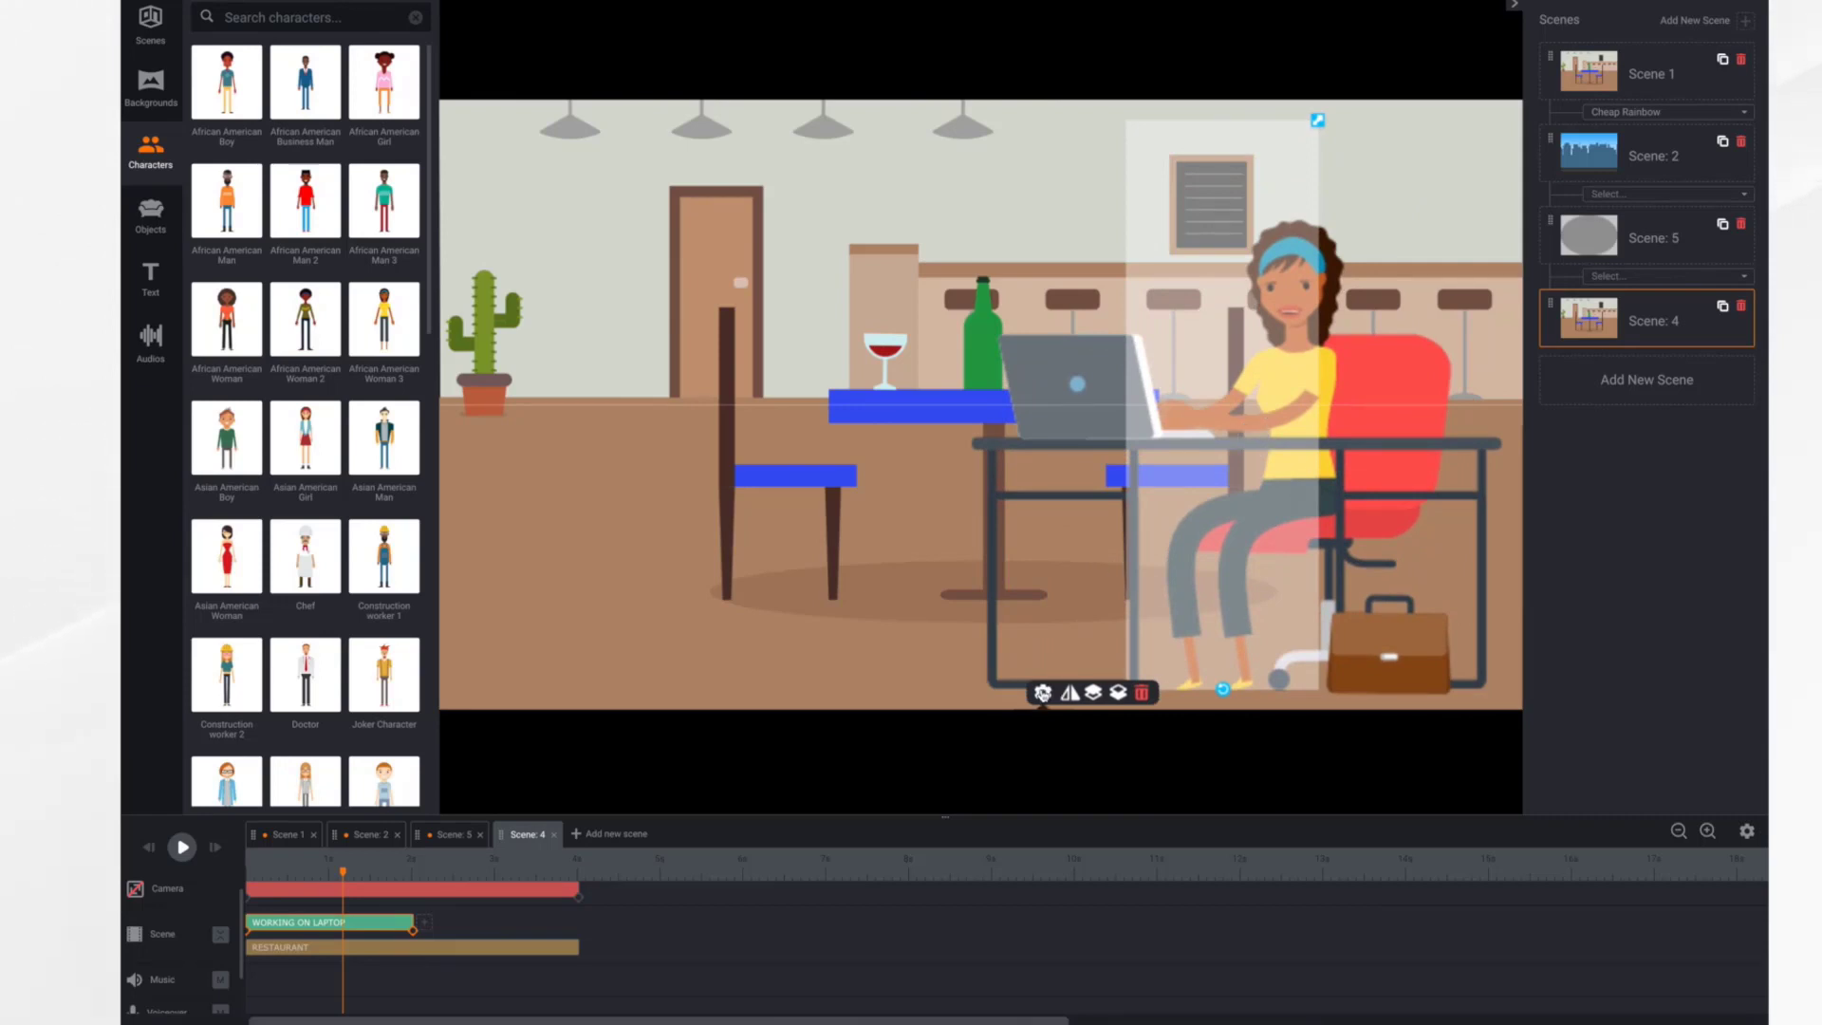
# - Trim the beginning of the woman's Working on Laptop action to a start frame where she is seated at the desk
pyautogui.click(1042, 694)
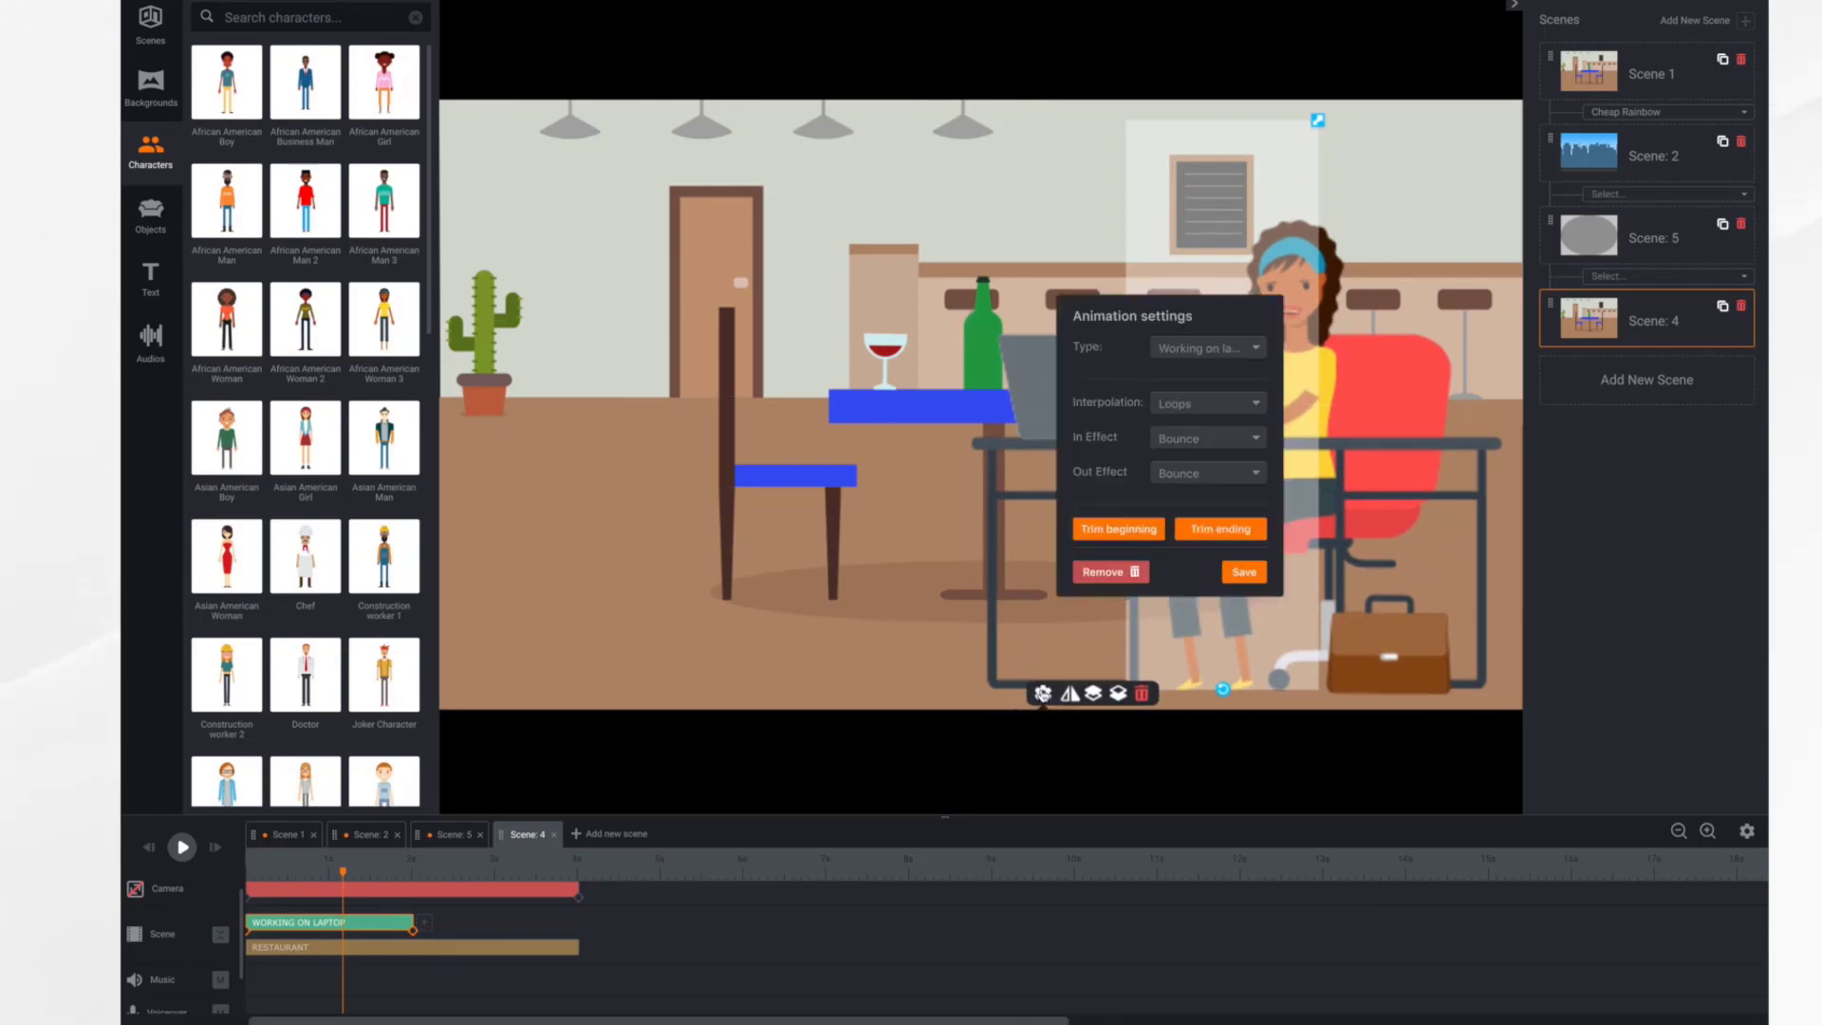
pyautogui.click(1120, 530)
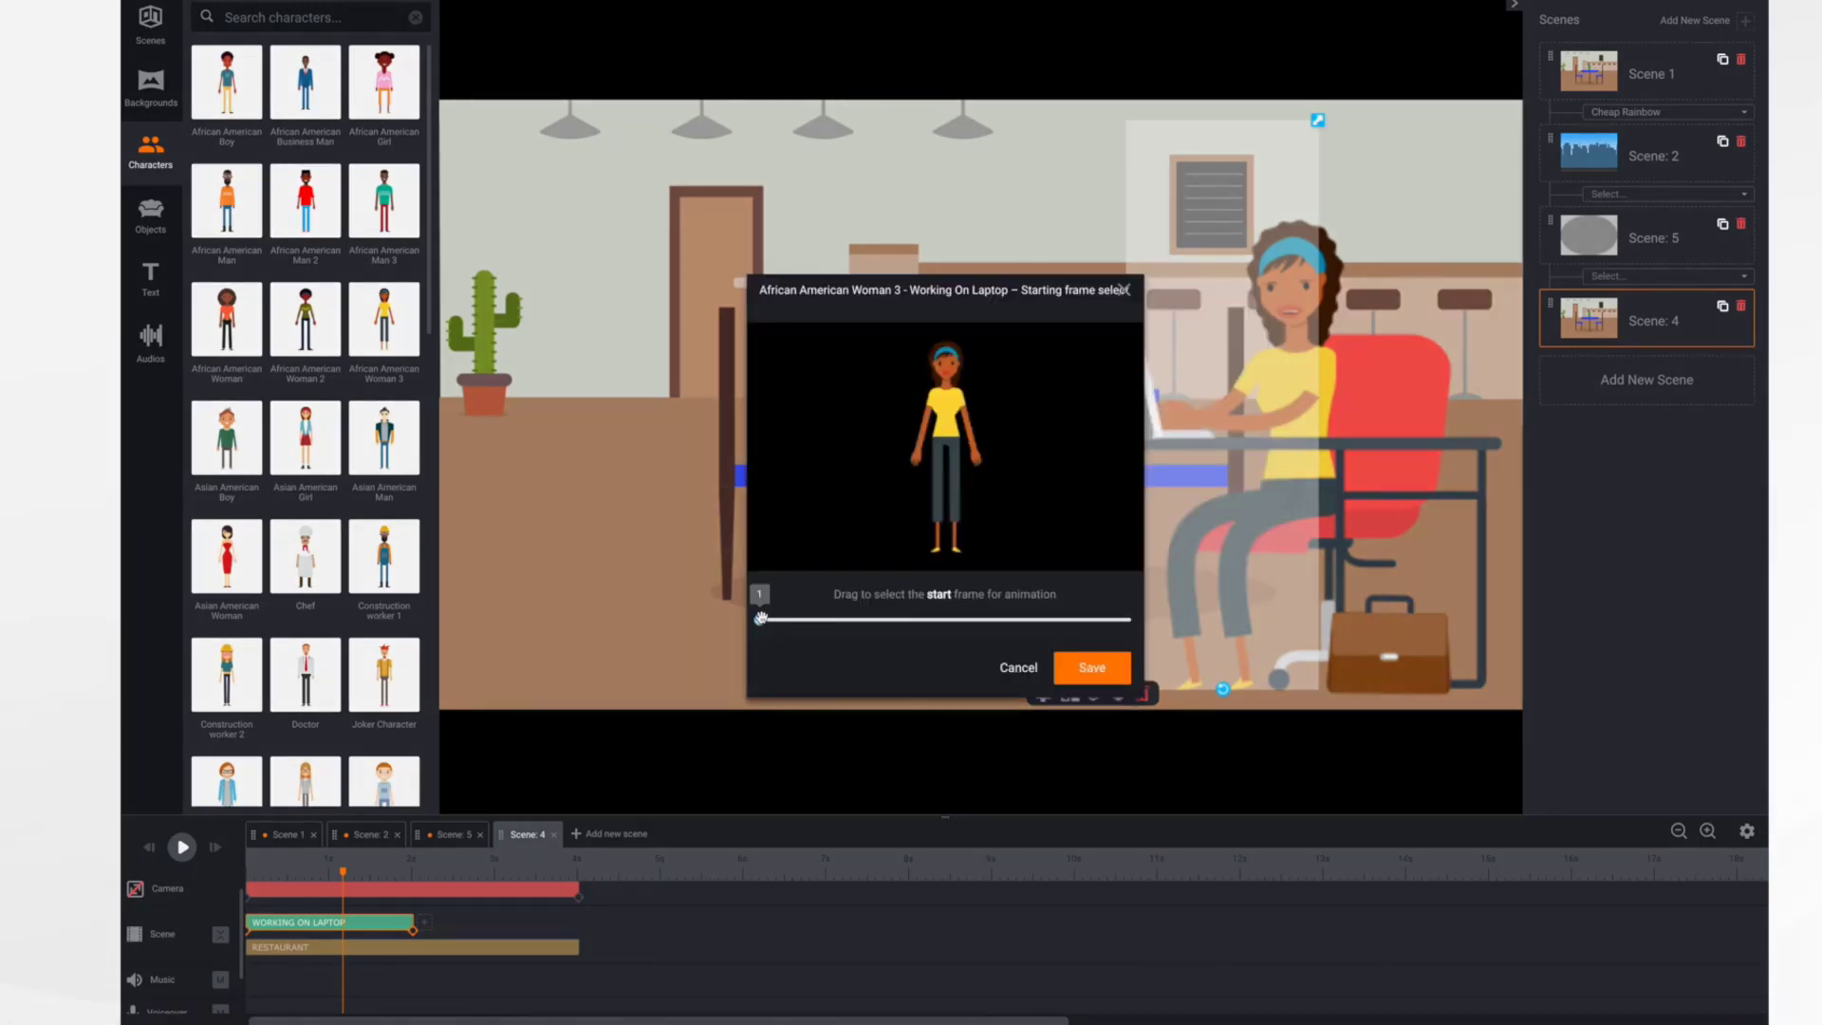
pyautogui.moveTo(760, 618); pyautogui.dragTo(873, 649)
pyautogui.click(1090, 668)
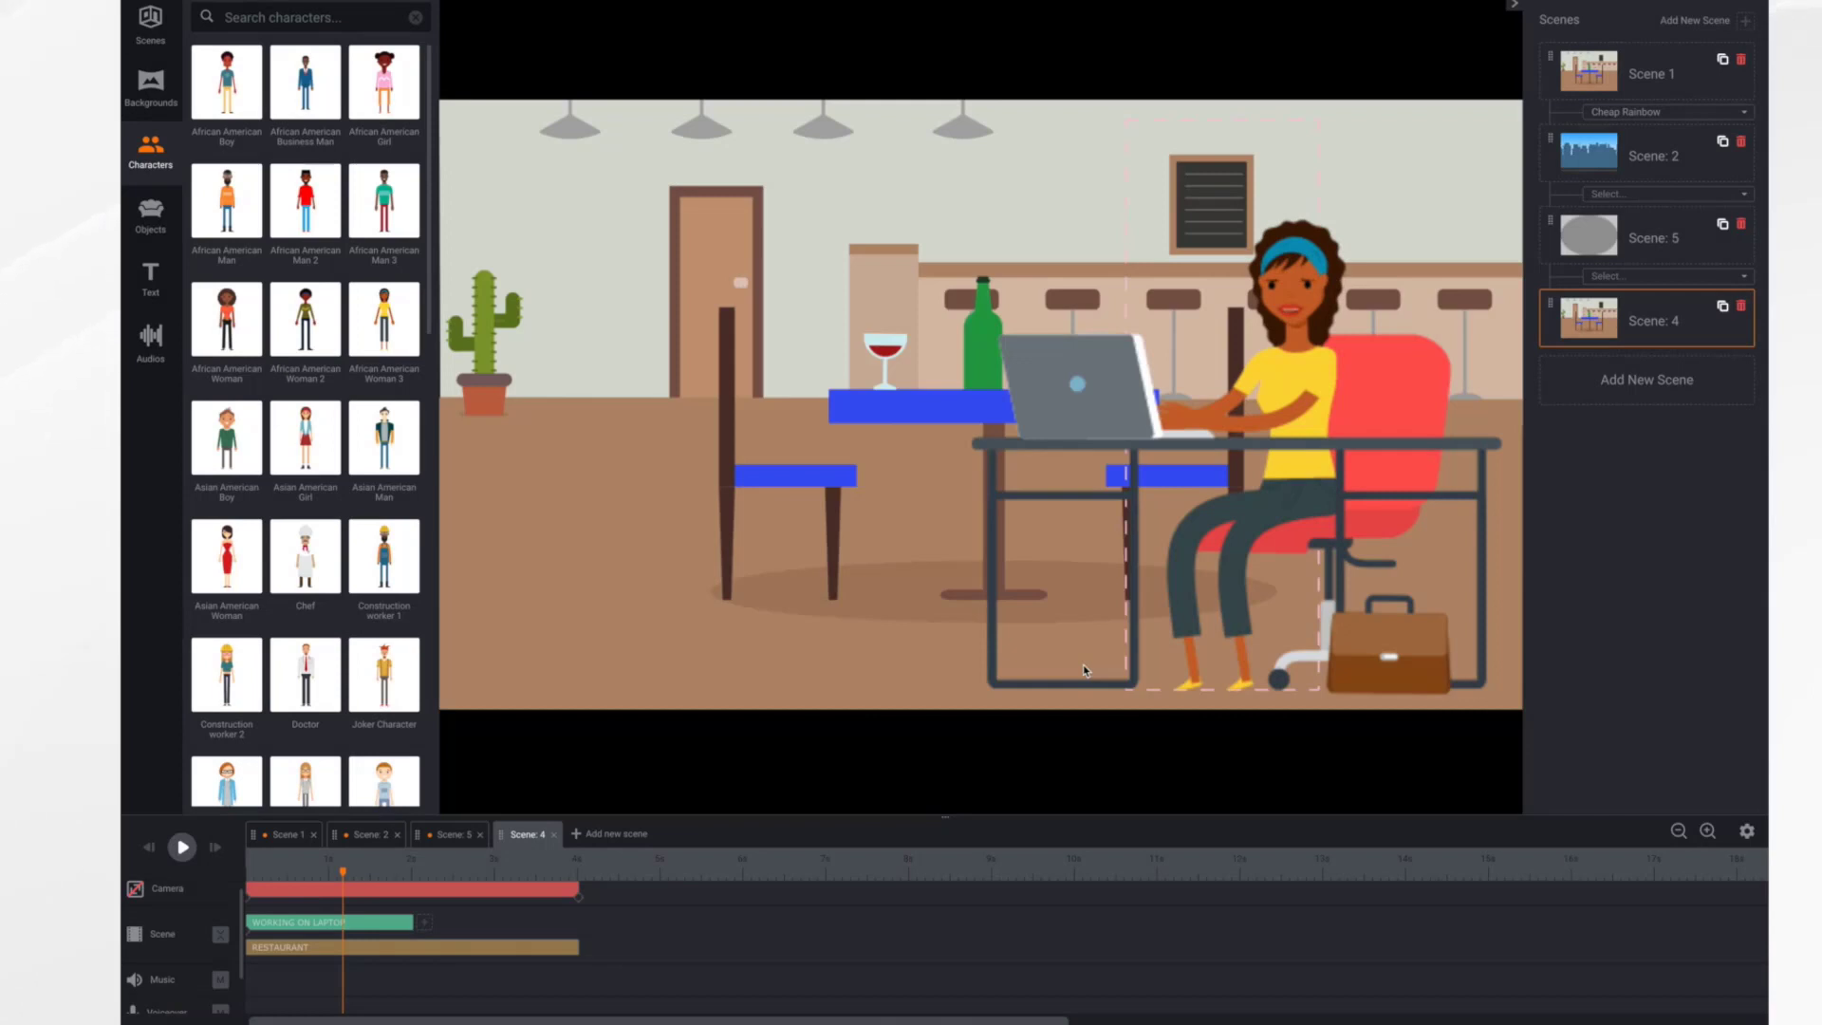
# - Replay Scene 4 from the start and extend the Working on Laptop action to 5 seconds
pyautogui.moveTo(343, 874); pyautogui.dragTo(219, 874)
pyautogui.click(183, 849)
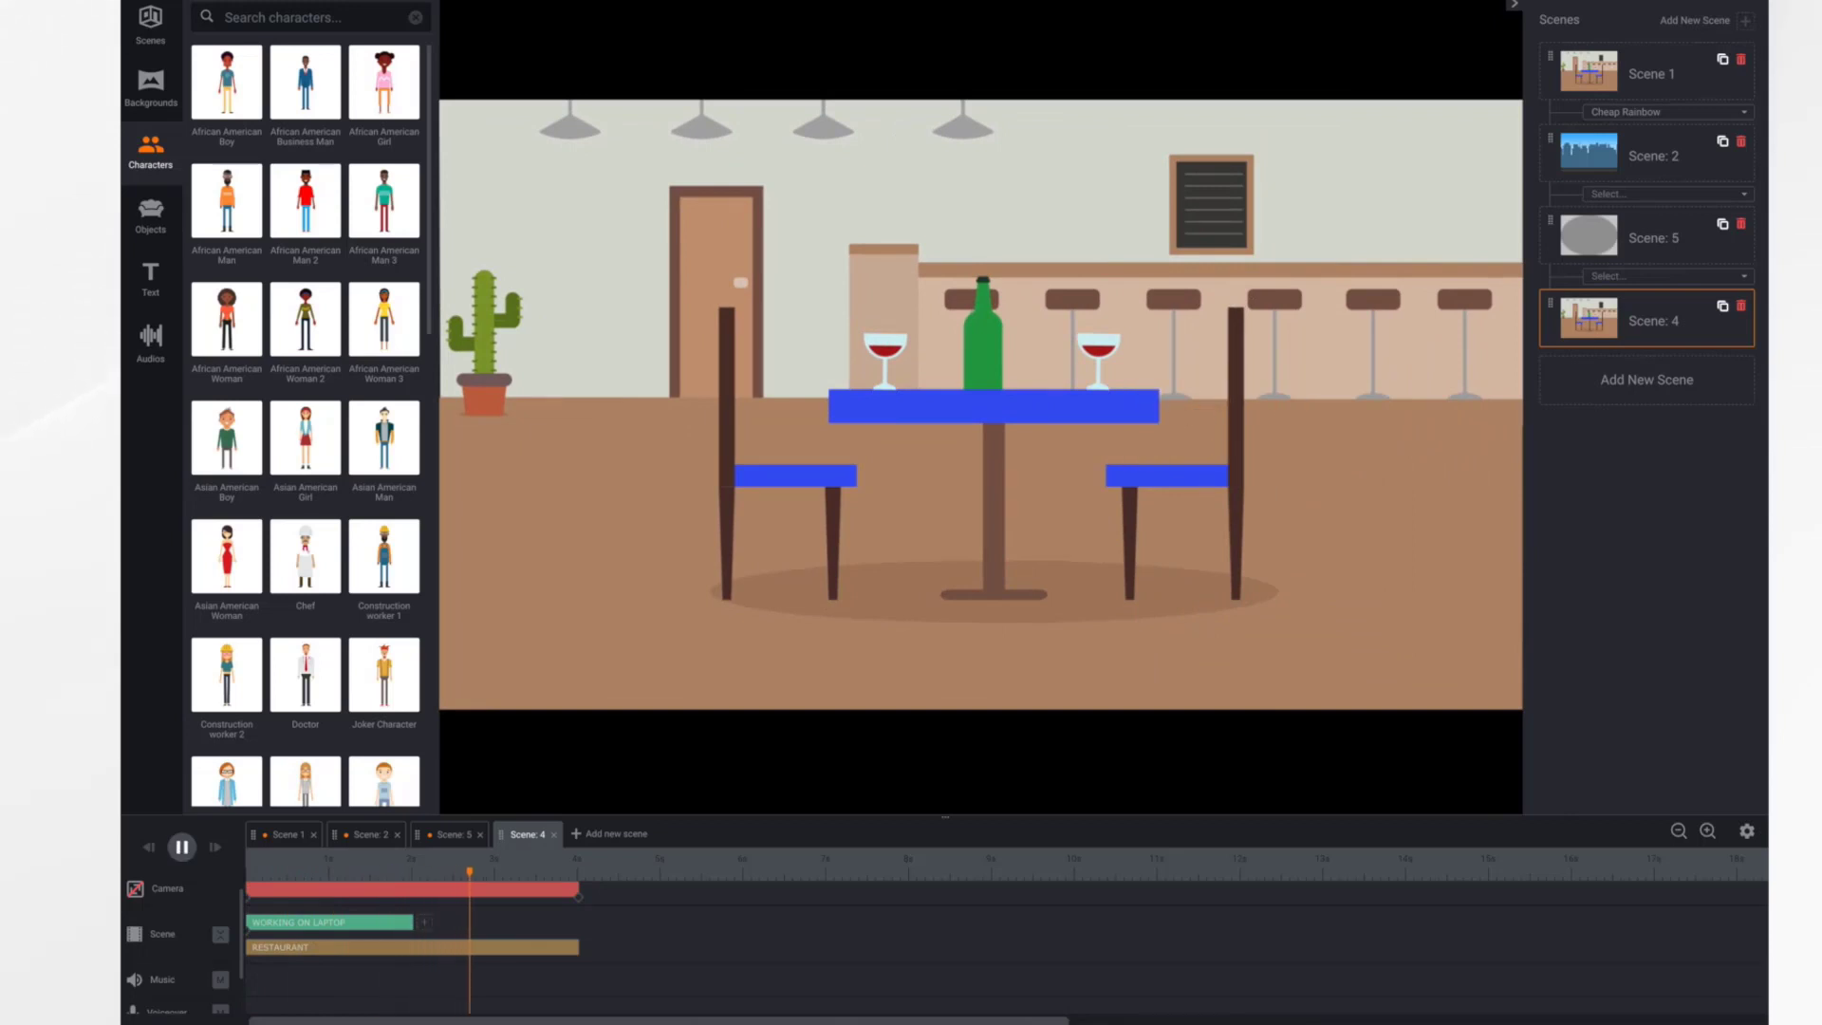
pyautogui.press('space')
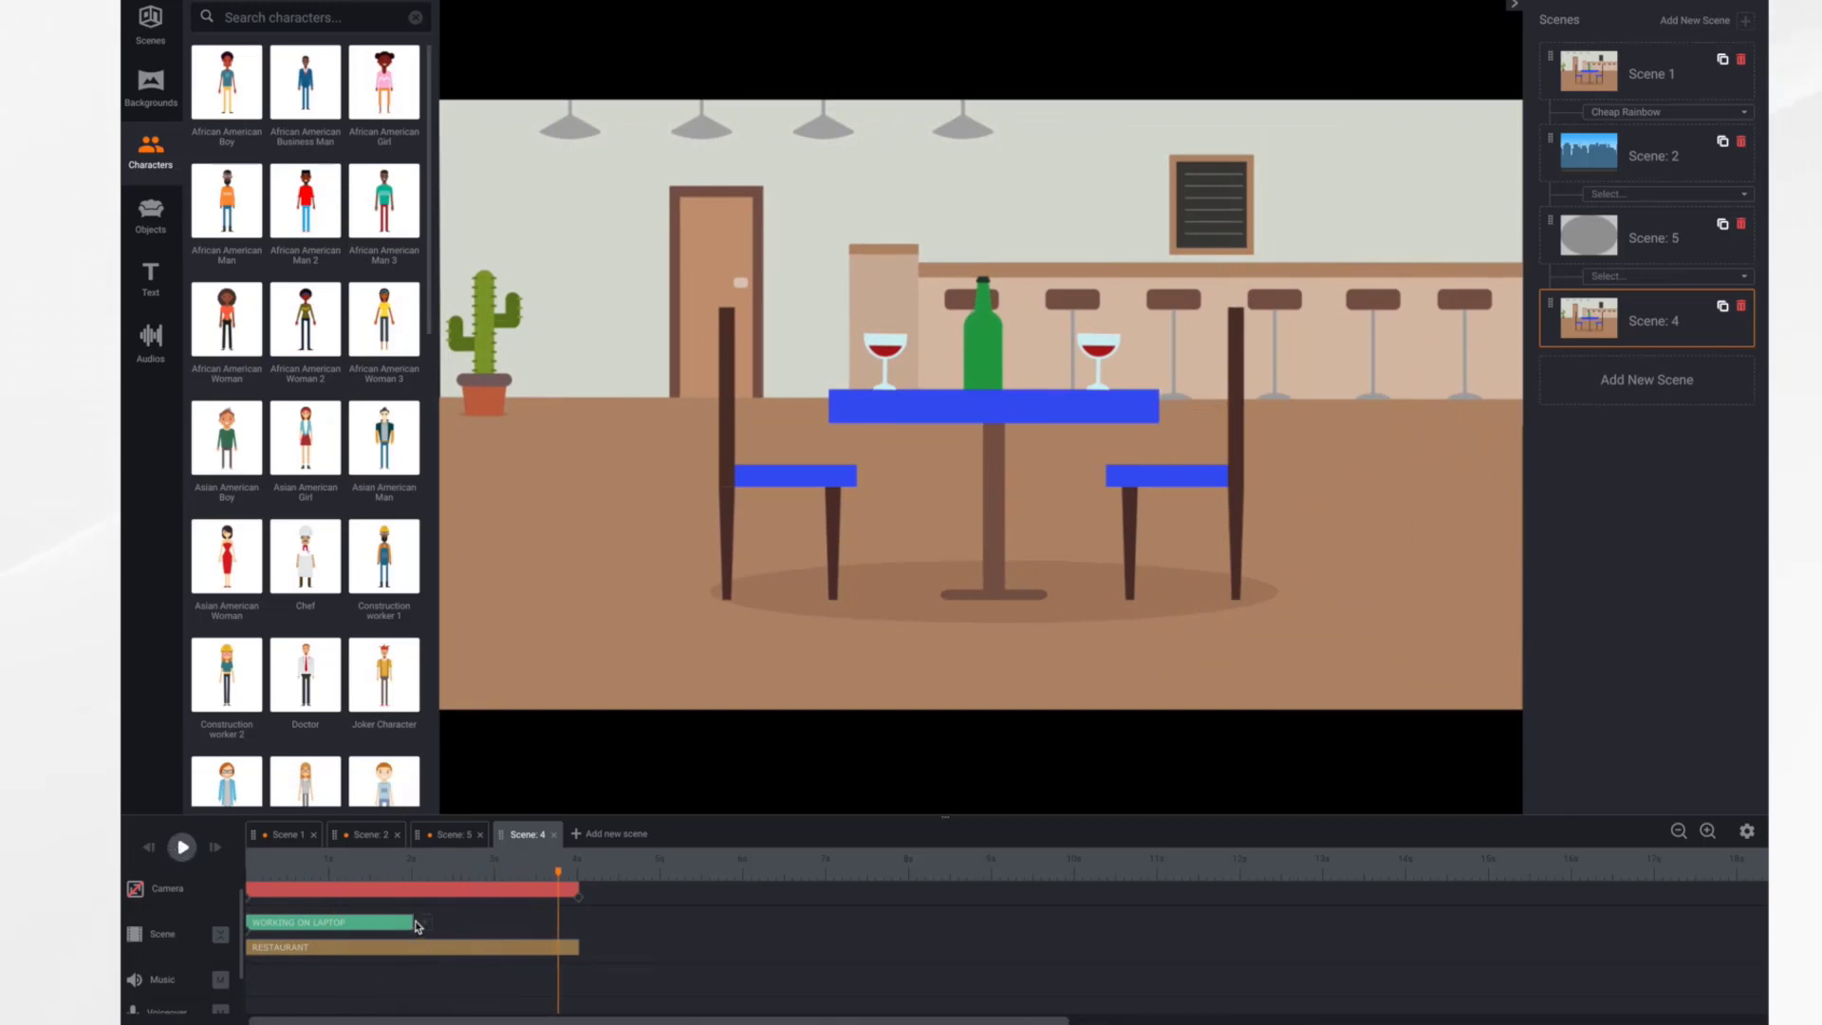
pyautogui.moveTo(412, 921); pyautogui.dragTo(669, 960)
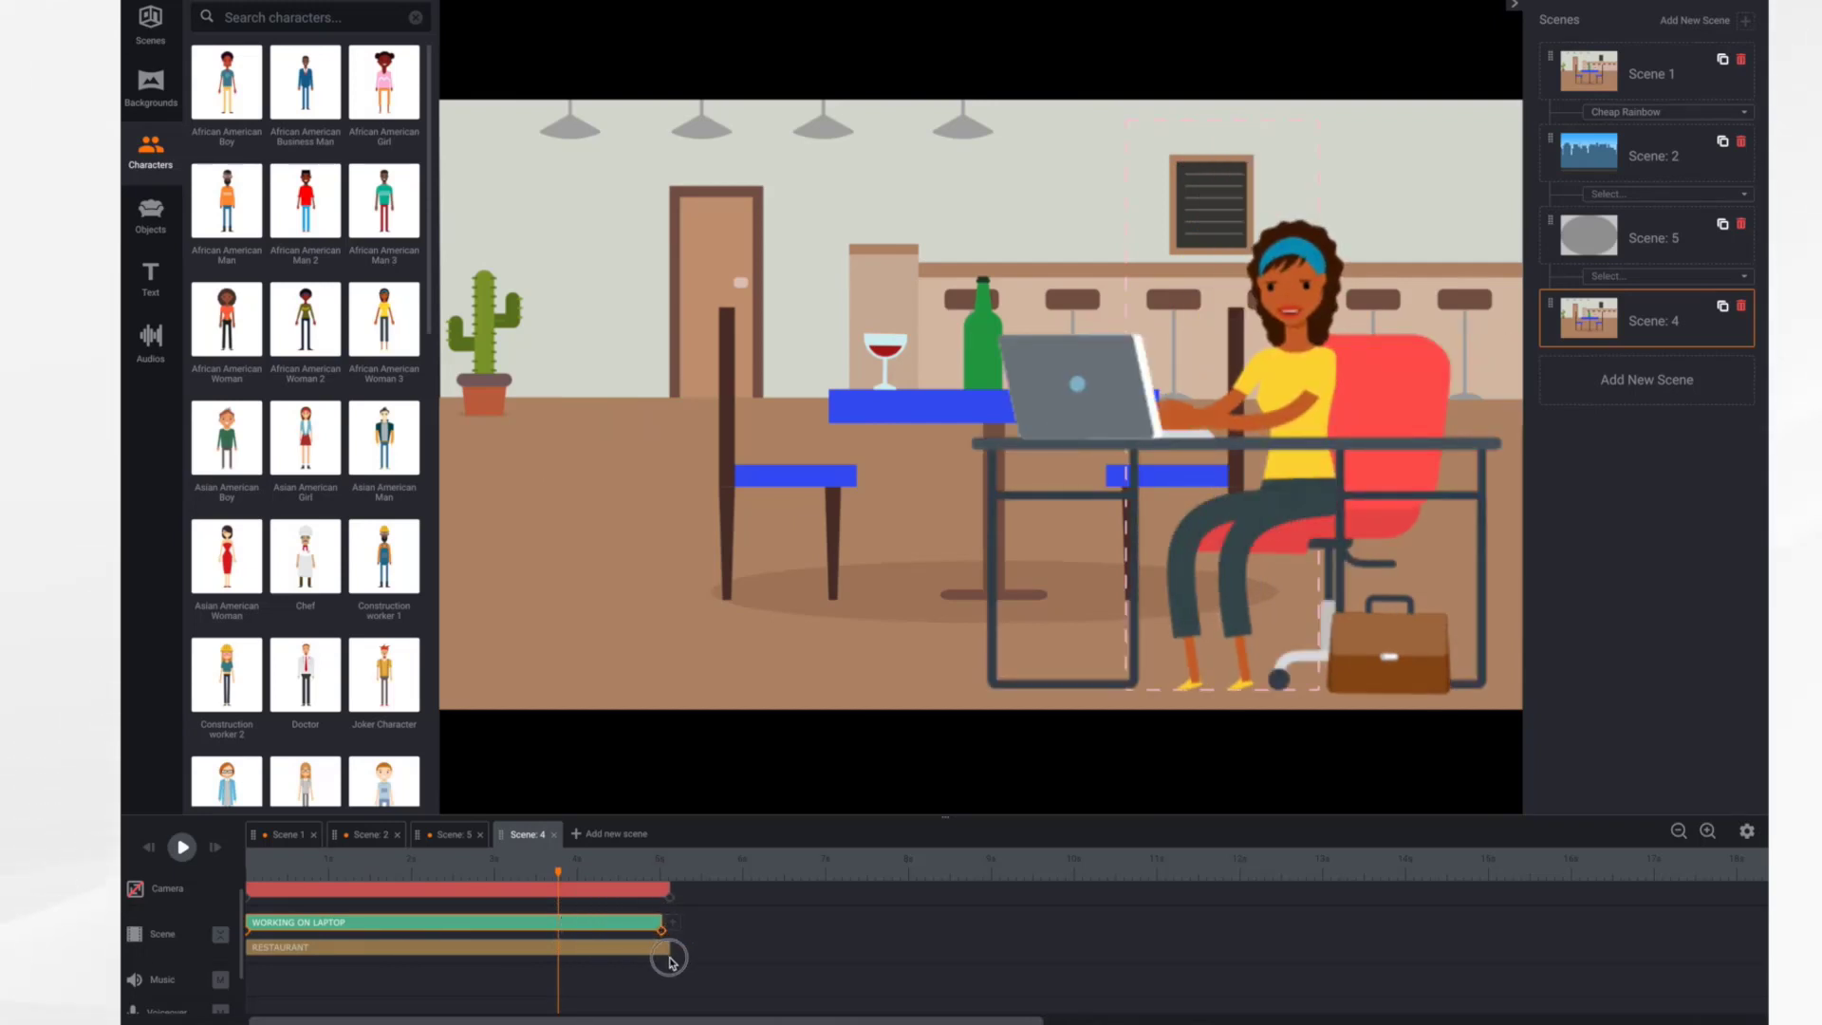
# - Set both the In Effect and Out Effect of the woman's laptop action to Instant
pyautogui.click(1215, 570)
pyautogui.click(1044, 693)
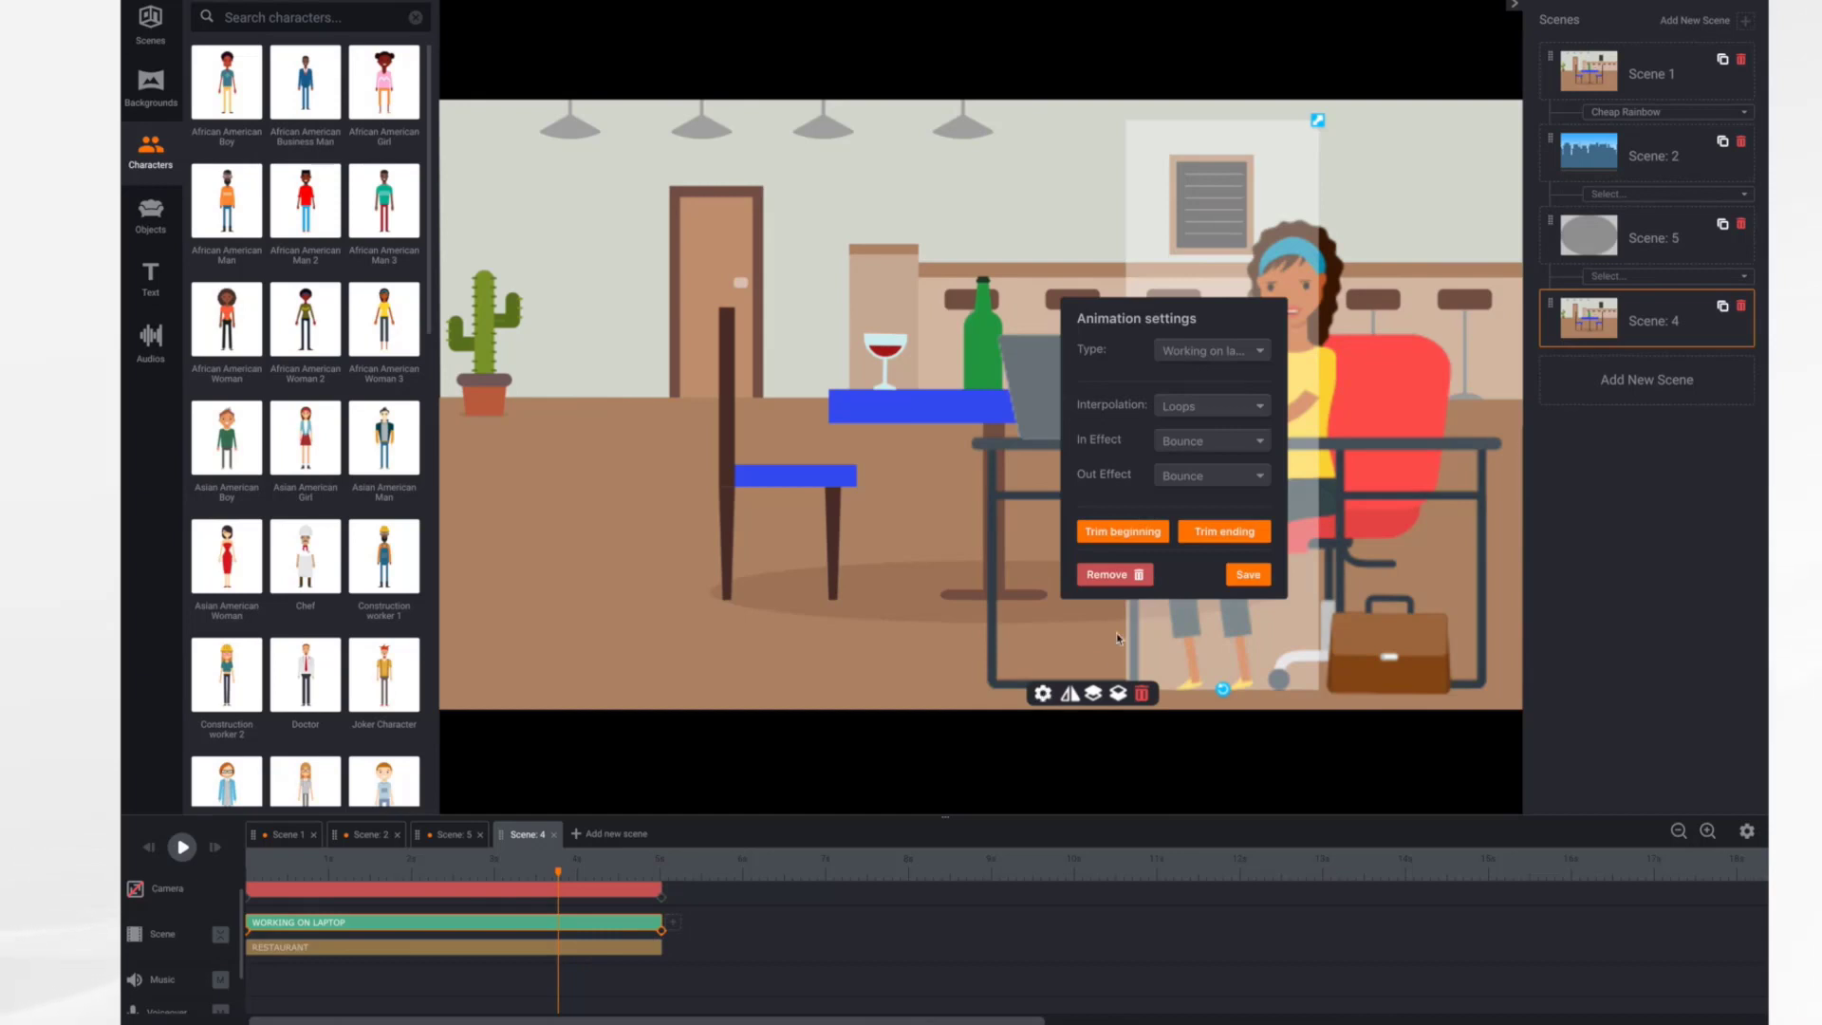
pyautogui.click(1245, 445)
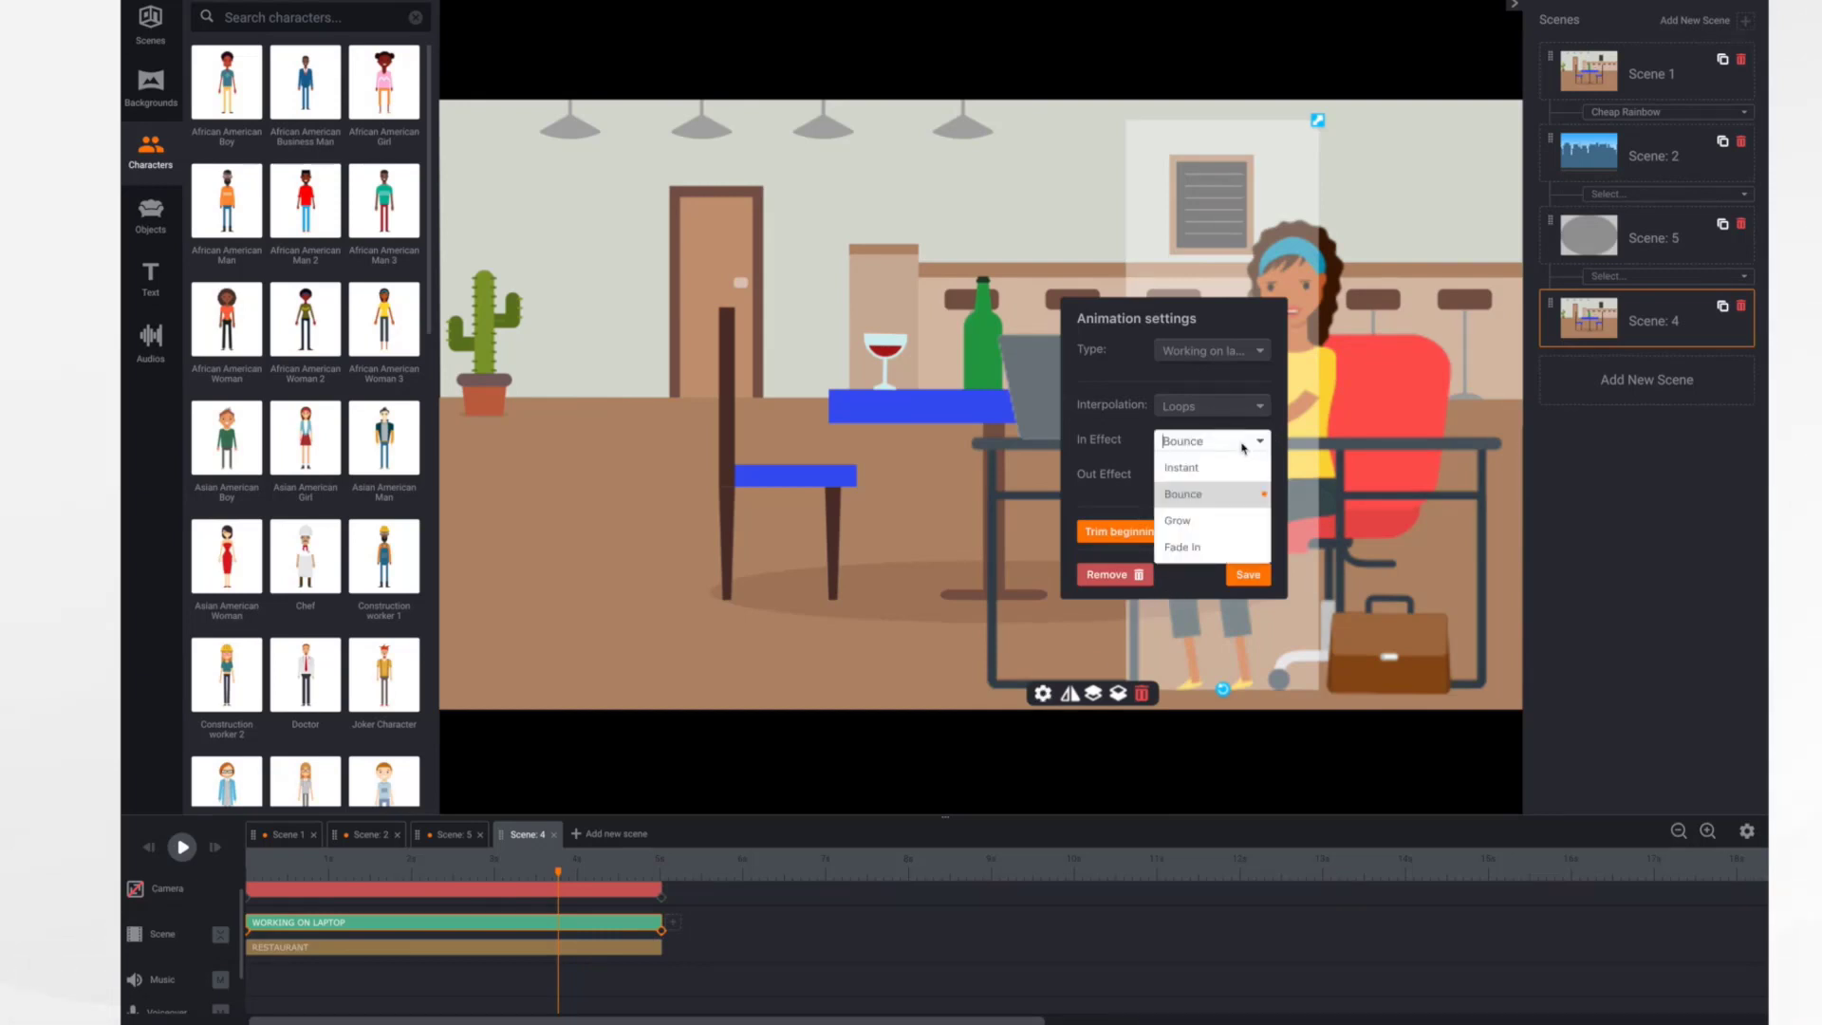
pyautogui.click(1199, 470)
pyautogui.click(1245, 472)
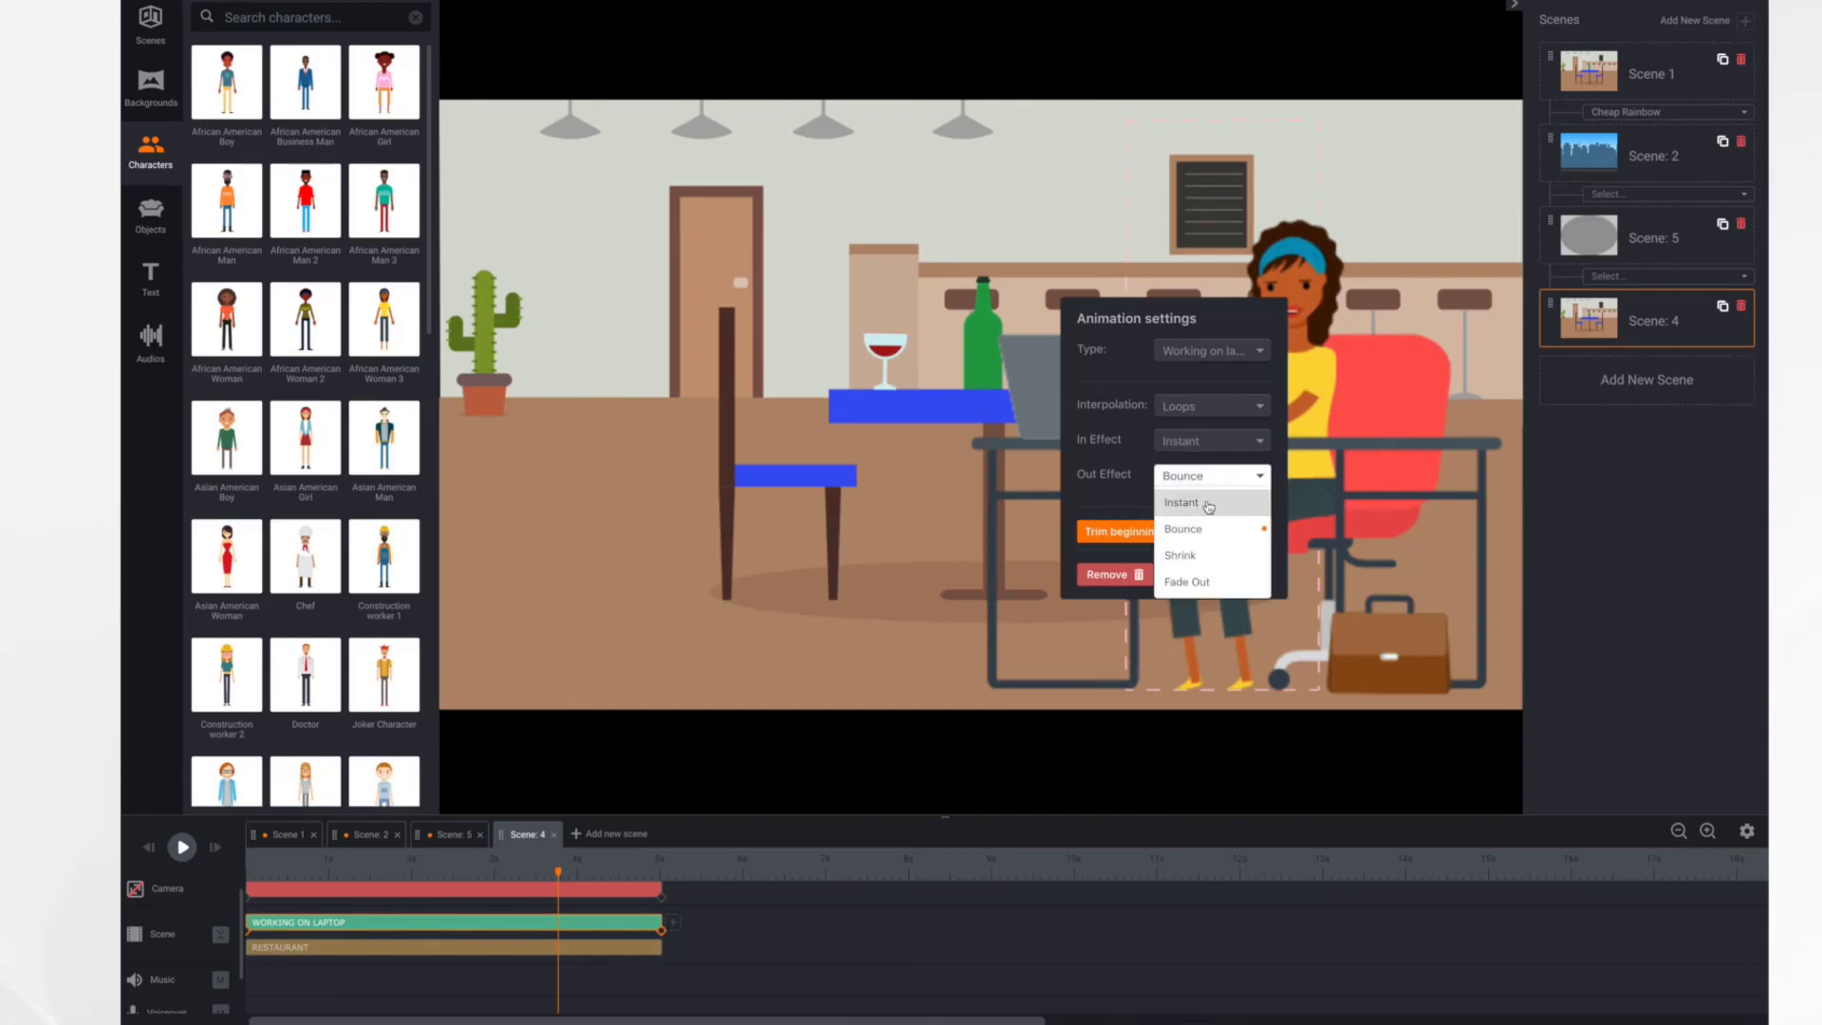
pyautogui.click(1204, 503)
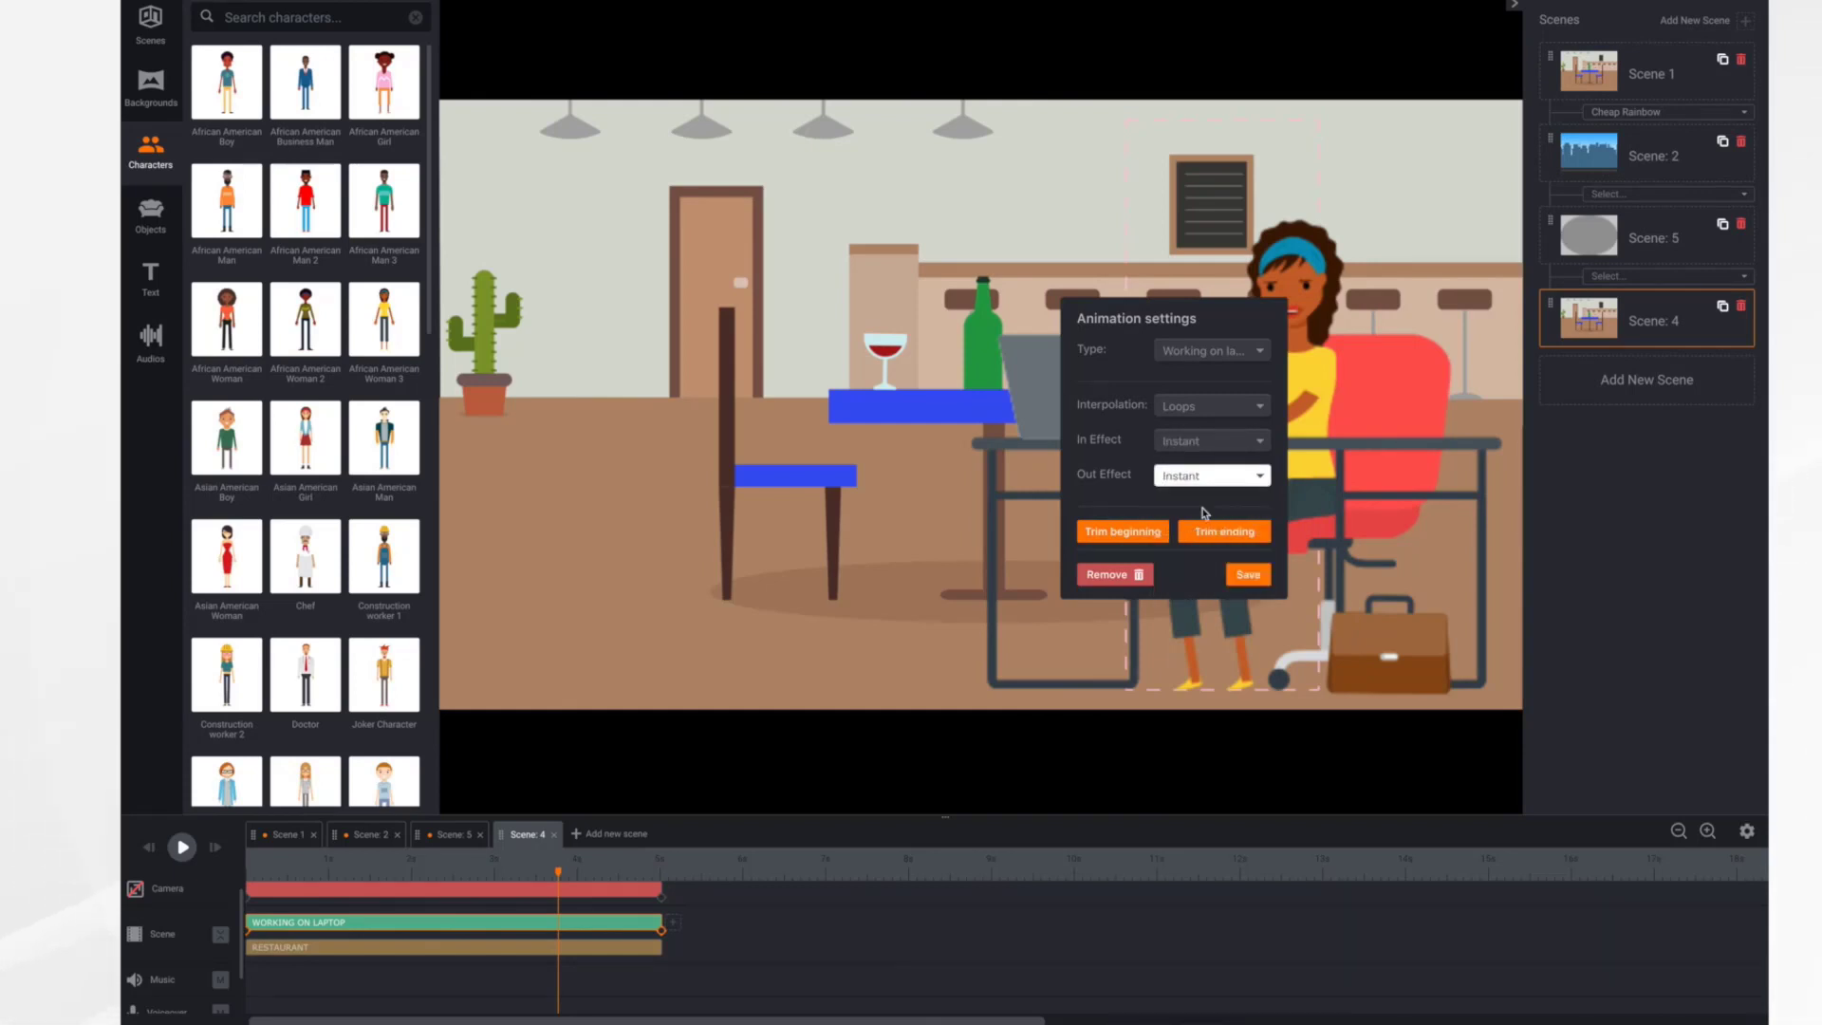
pyautogui.click(1251, 575)
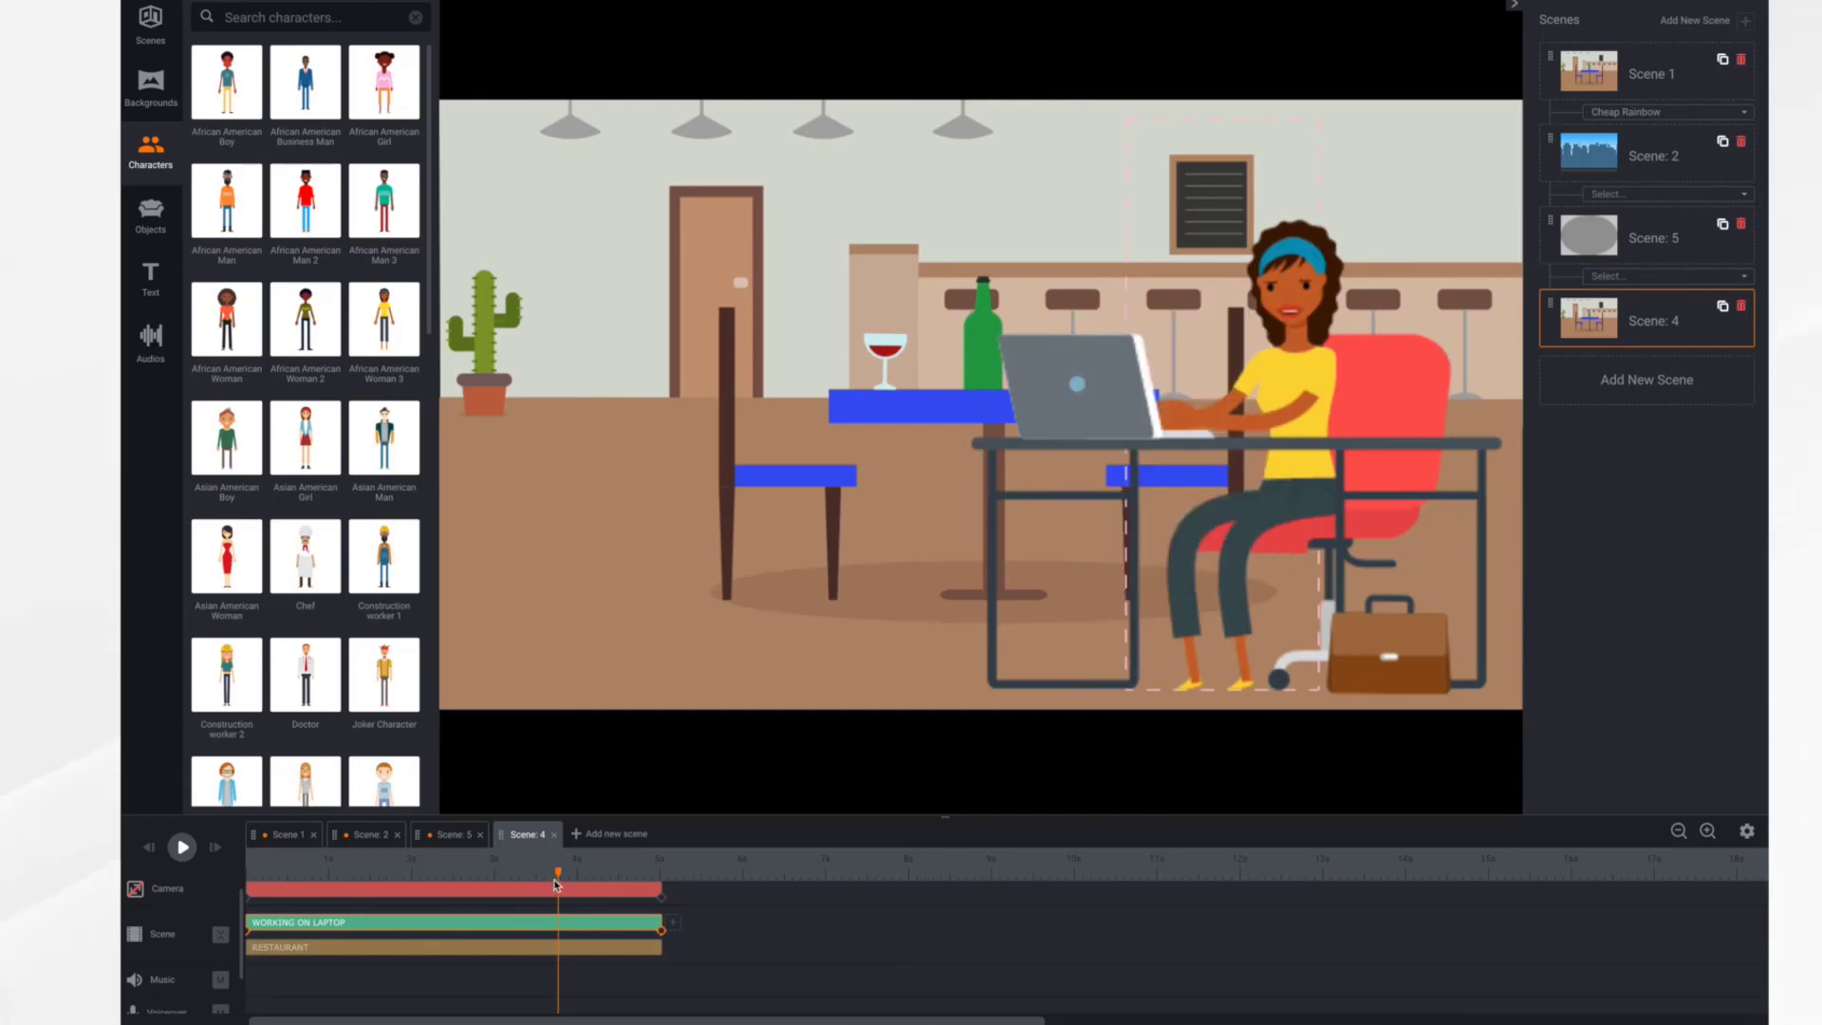
# - Play Scene 4 from the start and scrub back from its end to examine how the laptop action finishes
pyautogui.moveTo(559, 876); pyautogui.dragTo(245, 872)
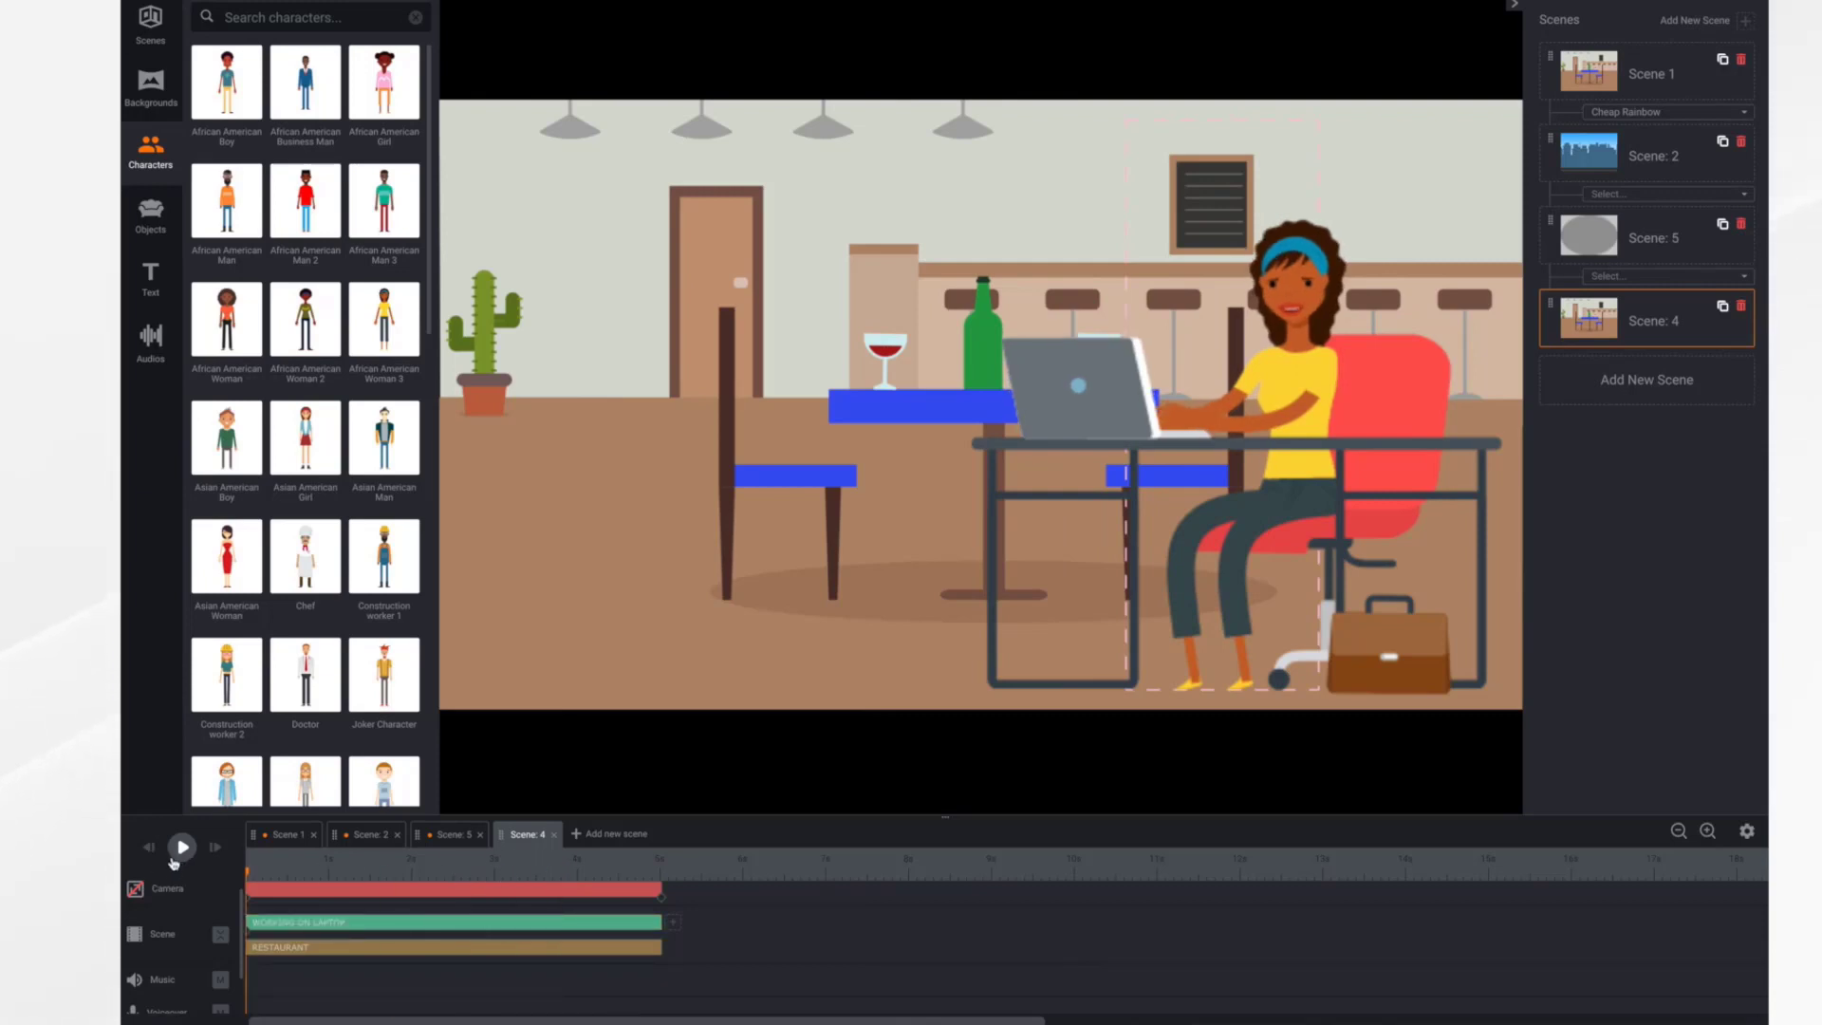
pyautogui.click(180, 849)
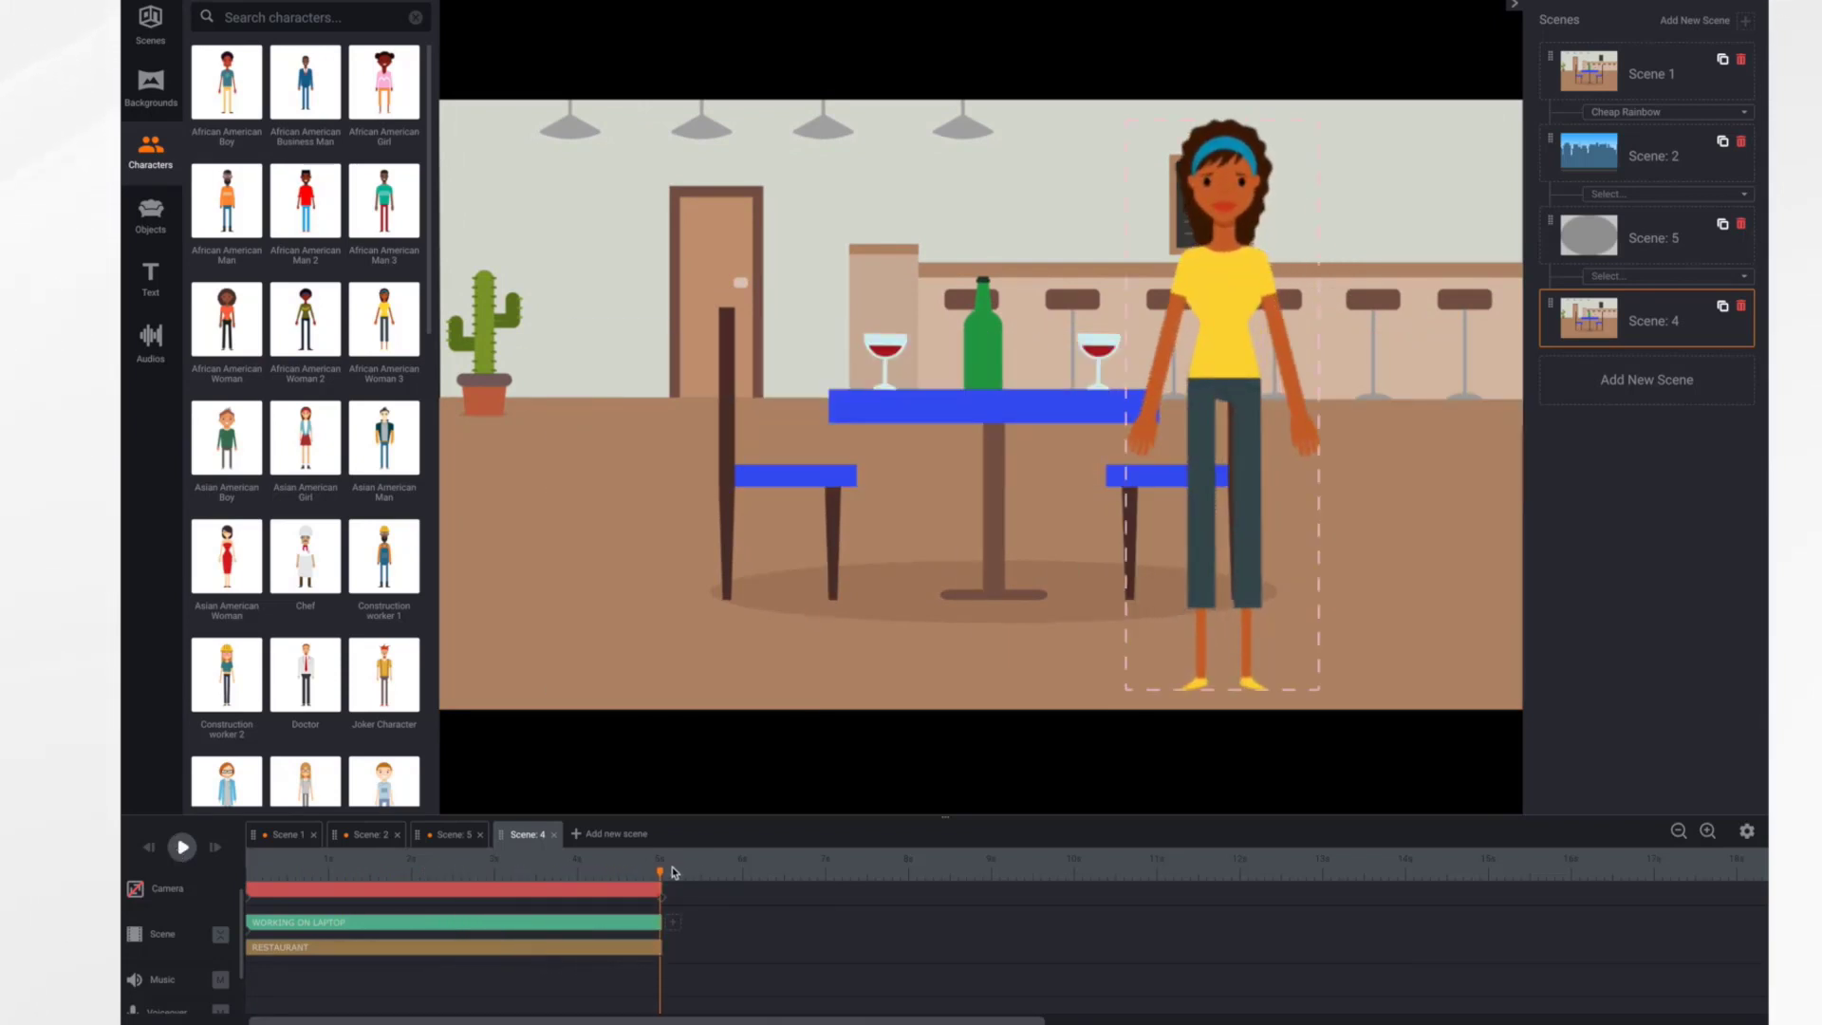
pyautogui.moveTo(661, 875); pyautogui.dragTo(594, 888)
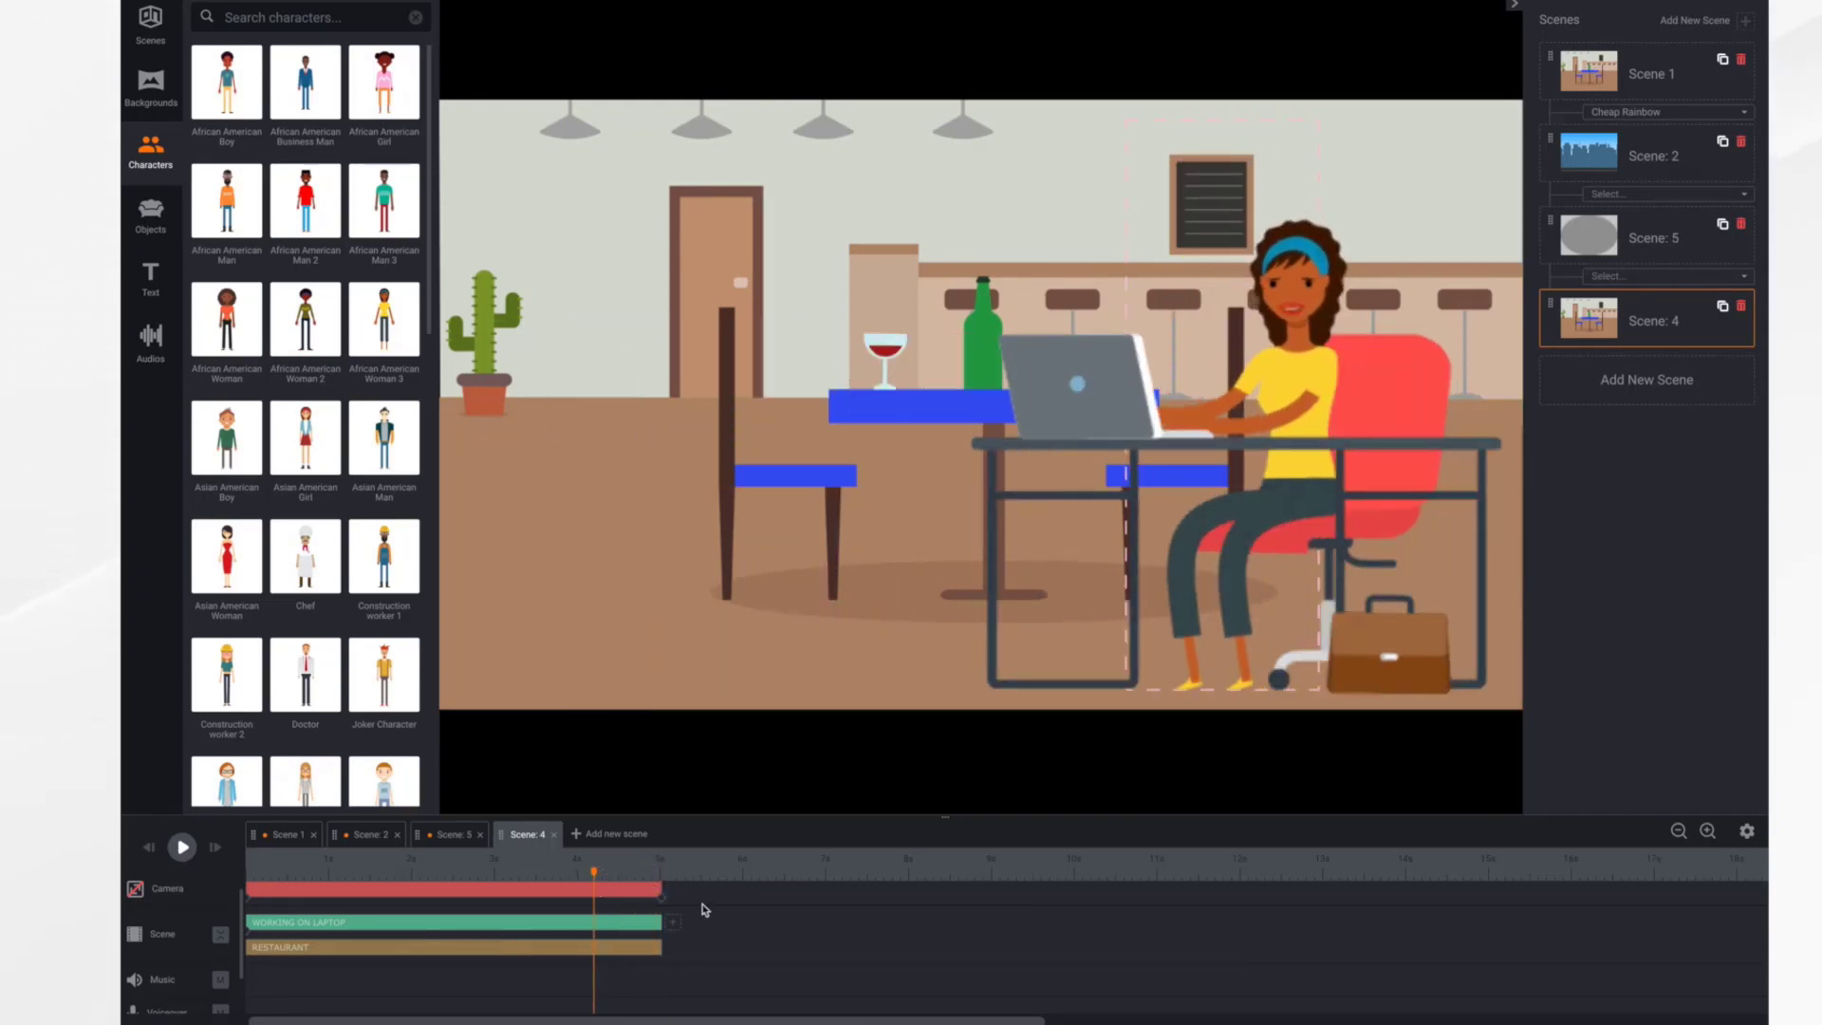
# - Trim the ending of the woman's Working on Laptop action to frame 79 and replay the scene from the start
pyautogui.click(1268, 493)
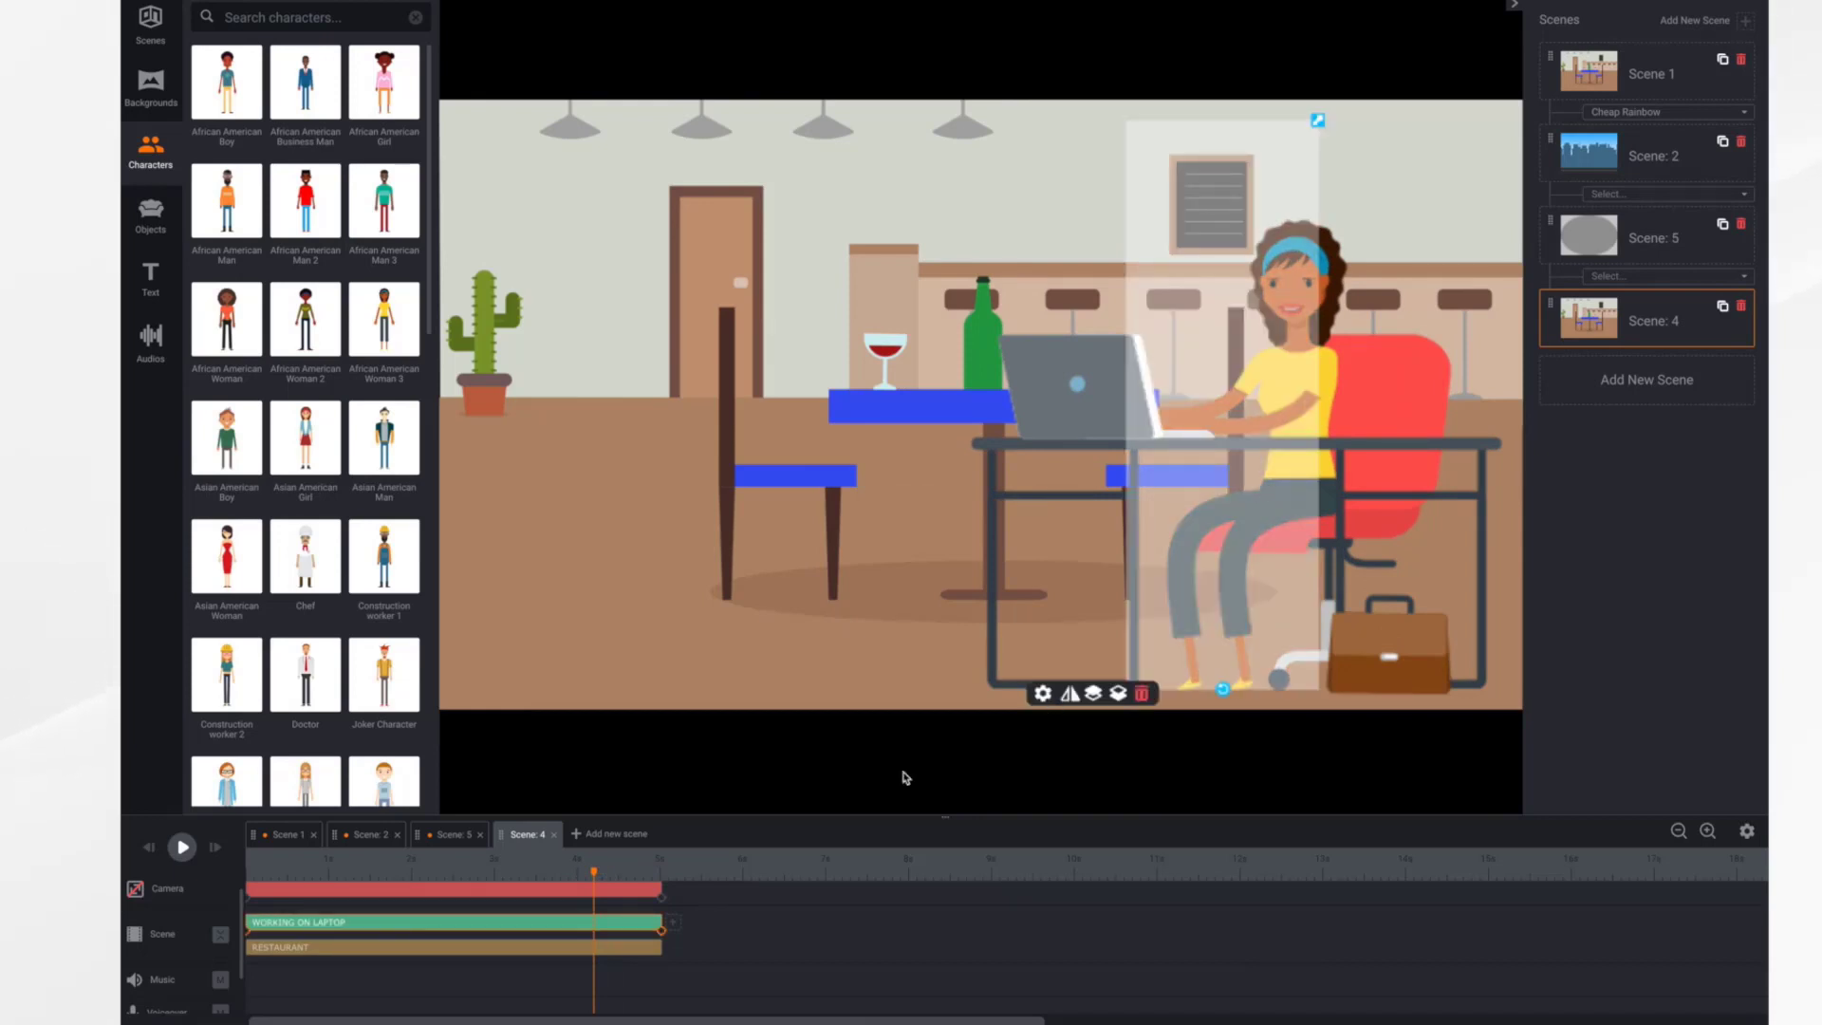
pyautogui.click(1043, 696)
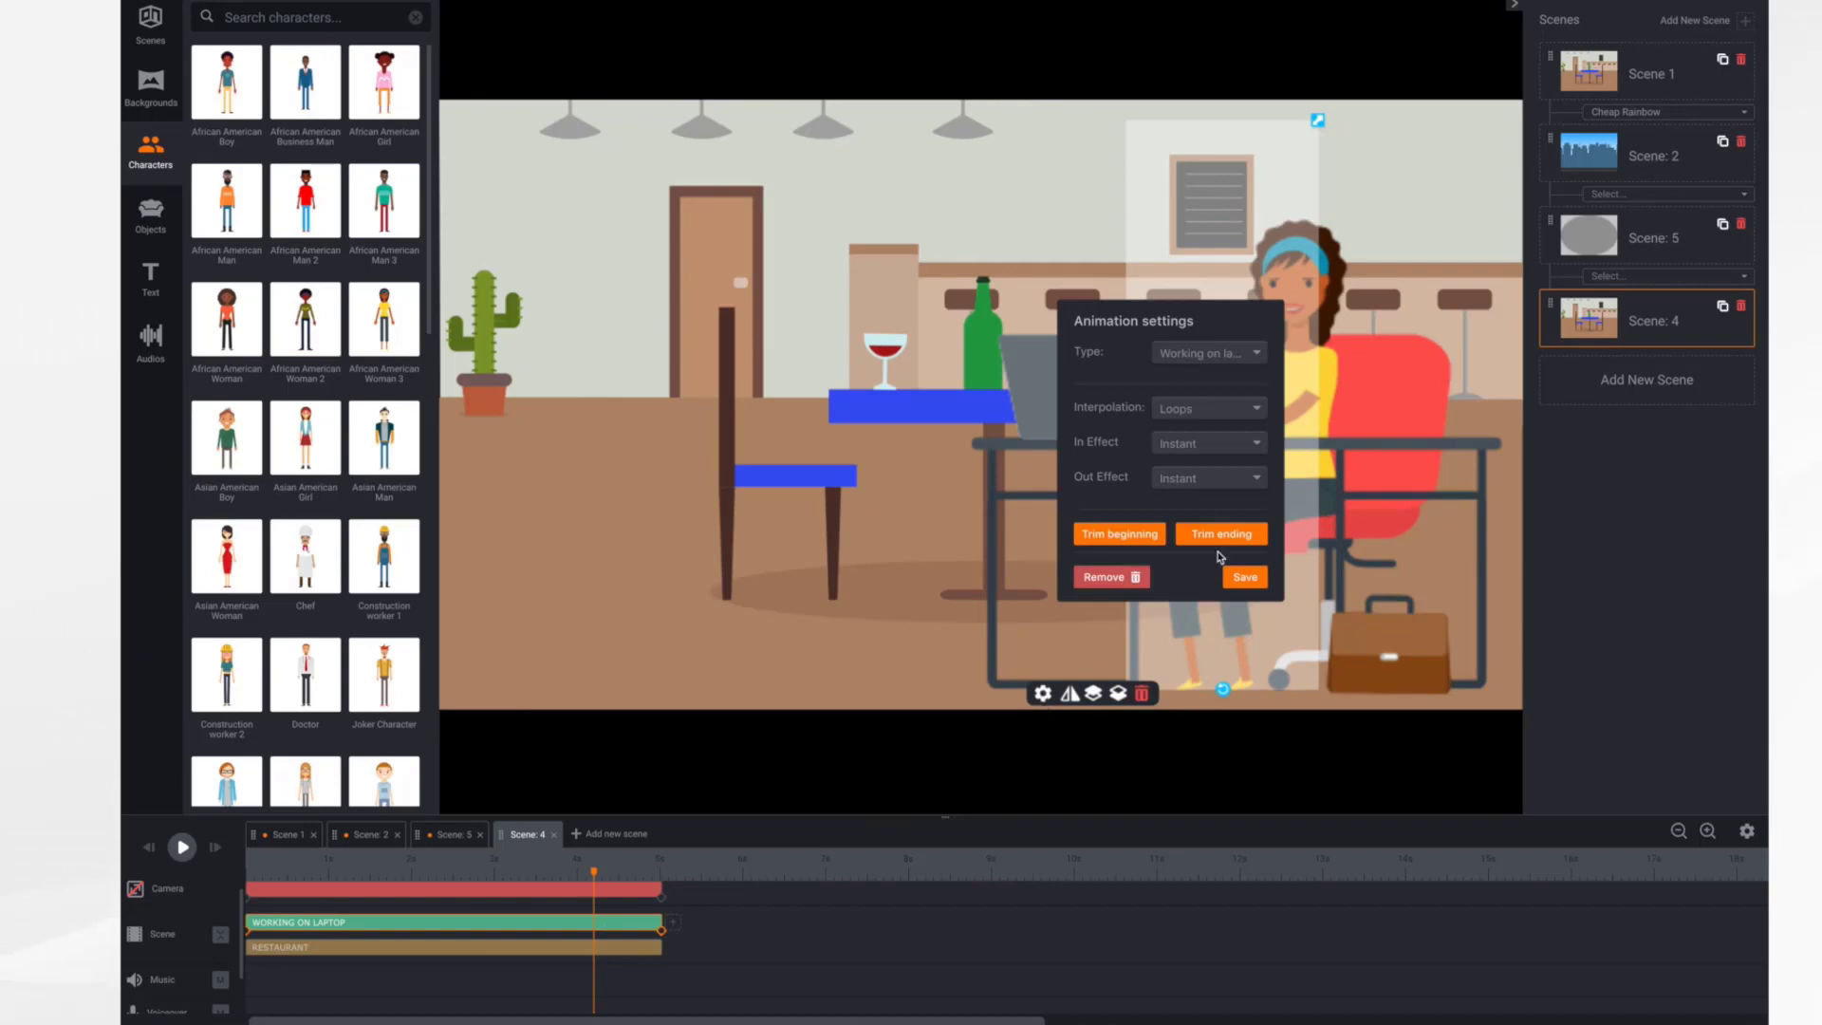
pyautogui.click(1223, 534)
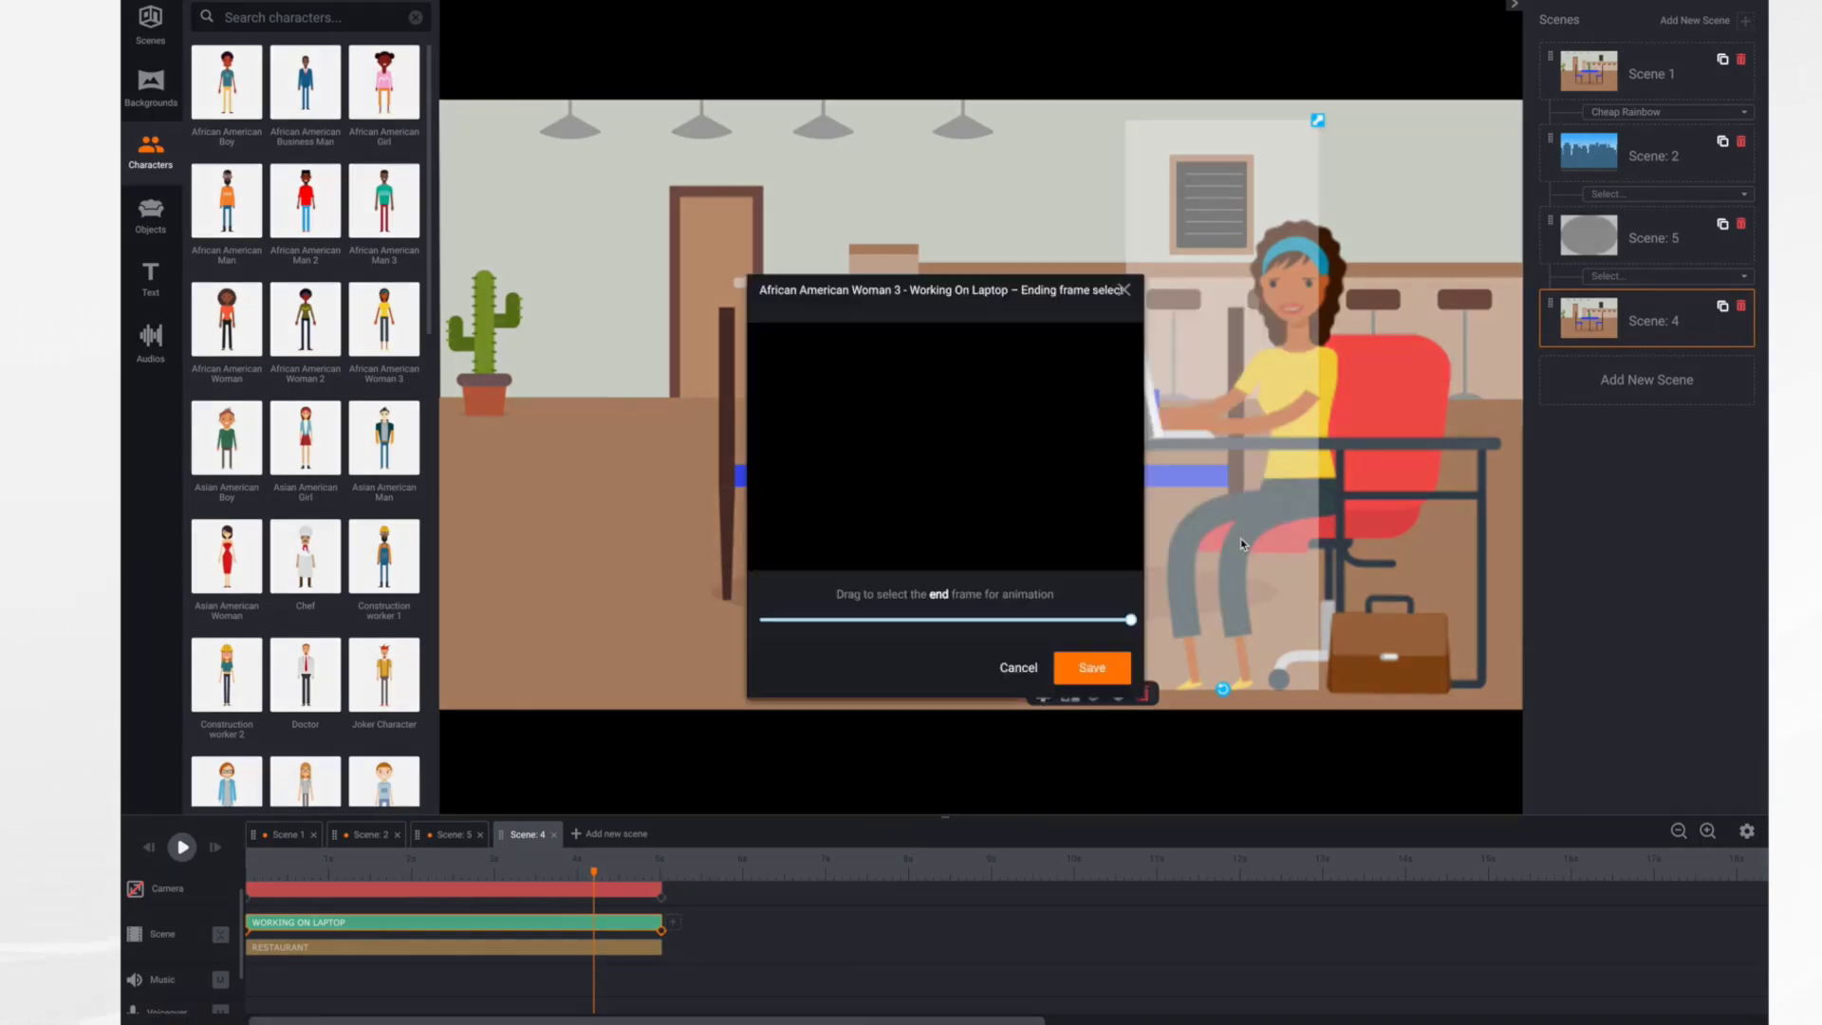
pyautogui.moveTo(1130, 621); pyautogui.dragTo(1025, 623)
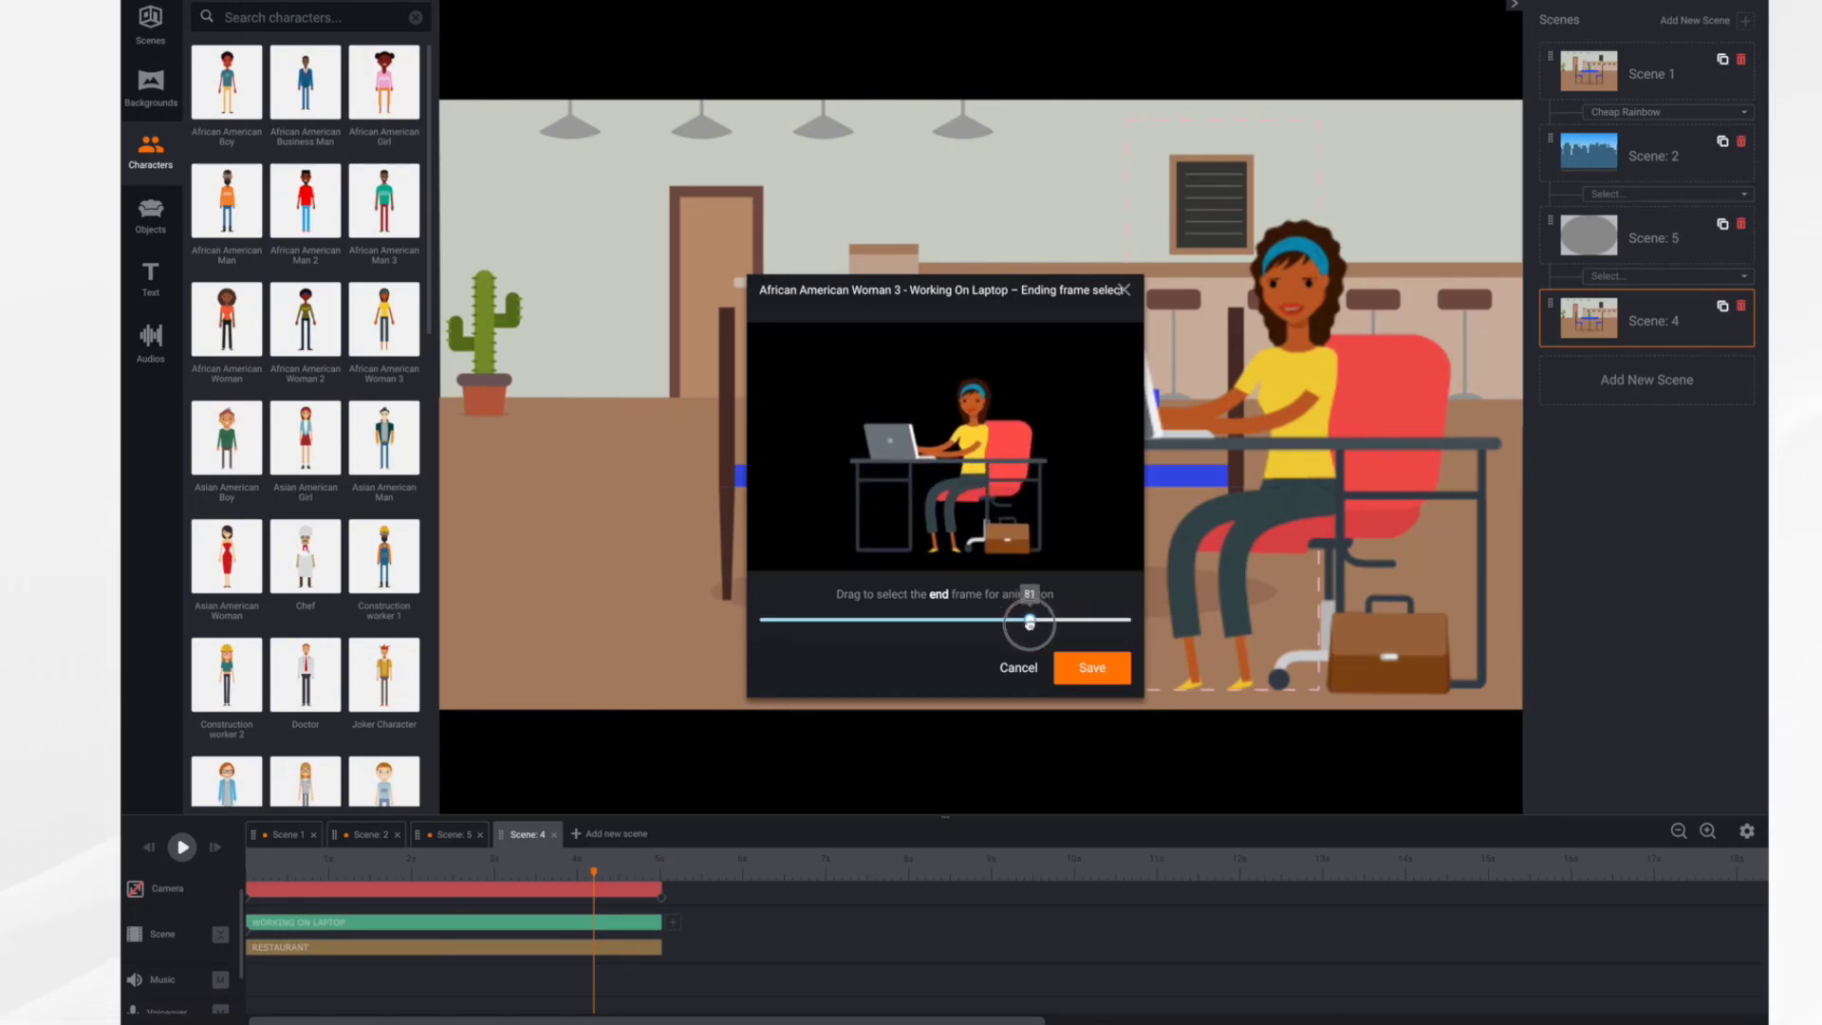
pyautogui.moveTo(1024, 624); pyautogui.dragTo(1023, 625)
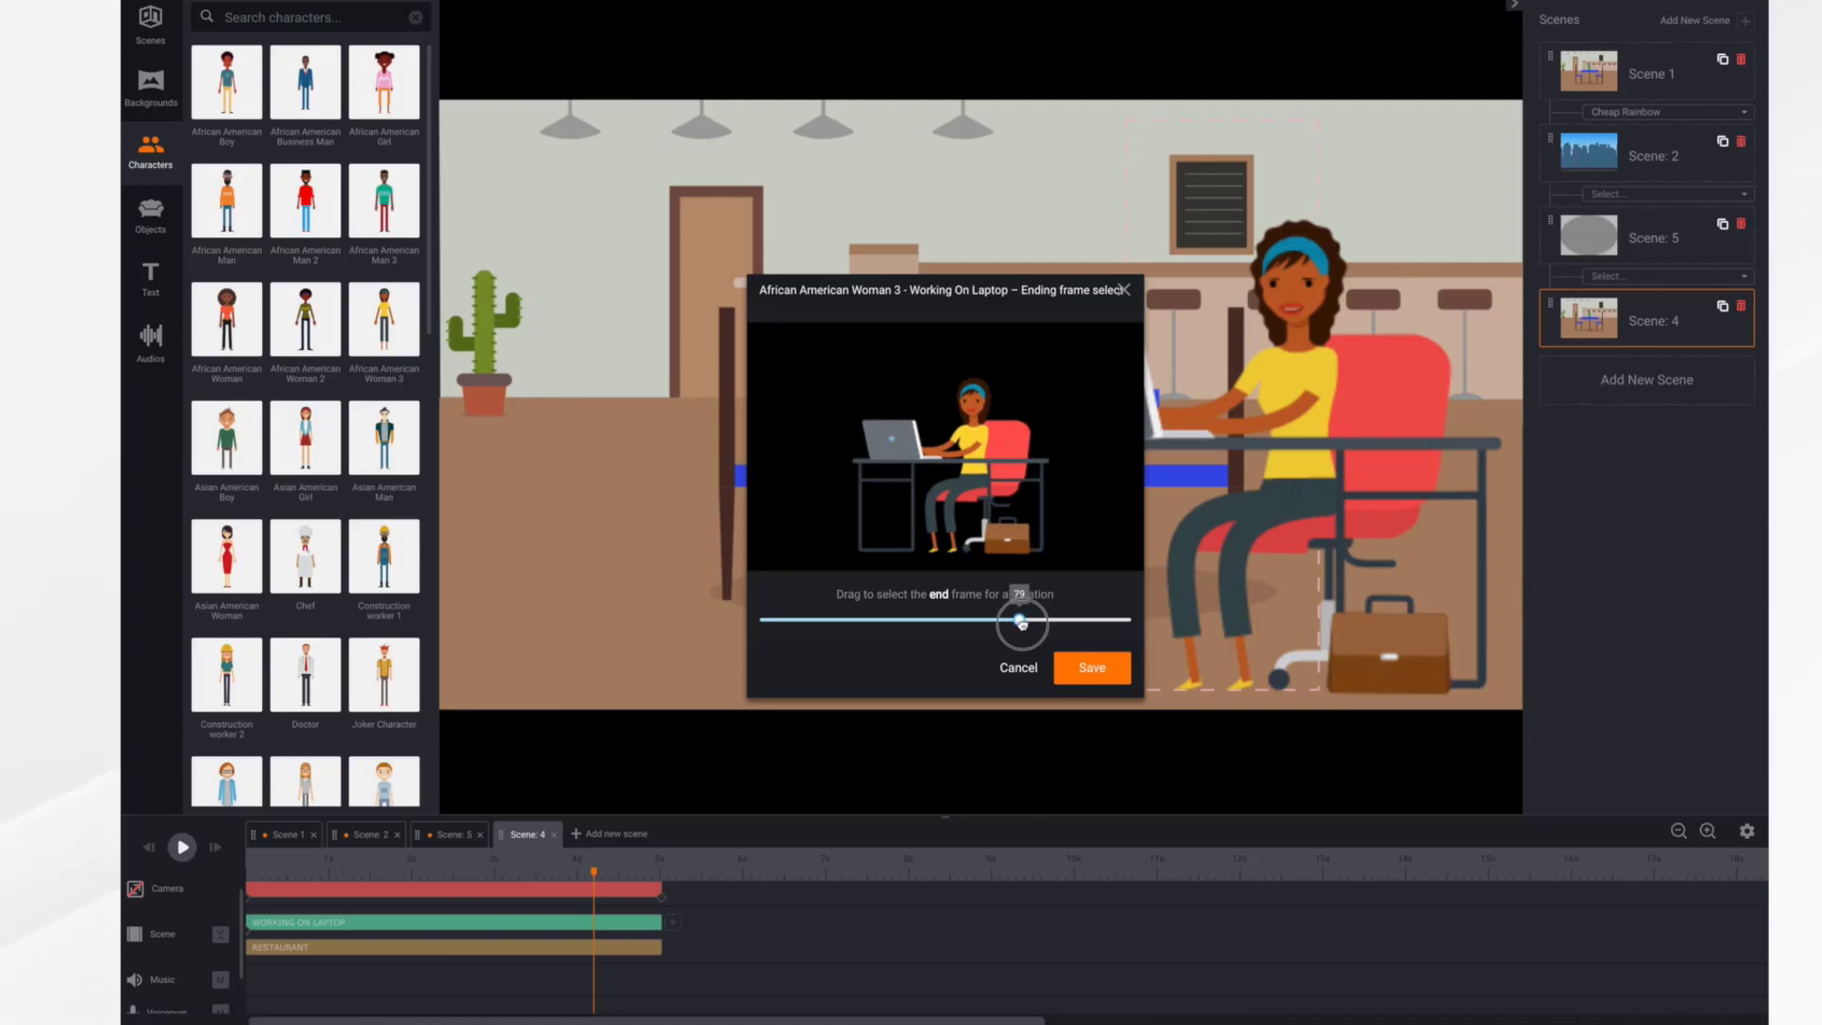
pyautogui.click(1087, 673)
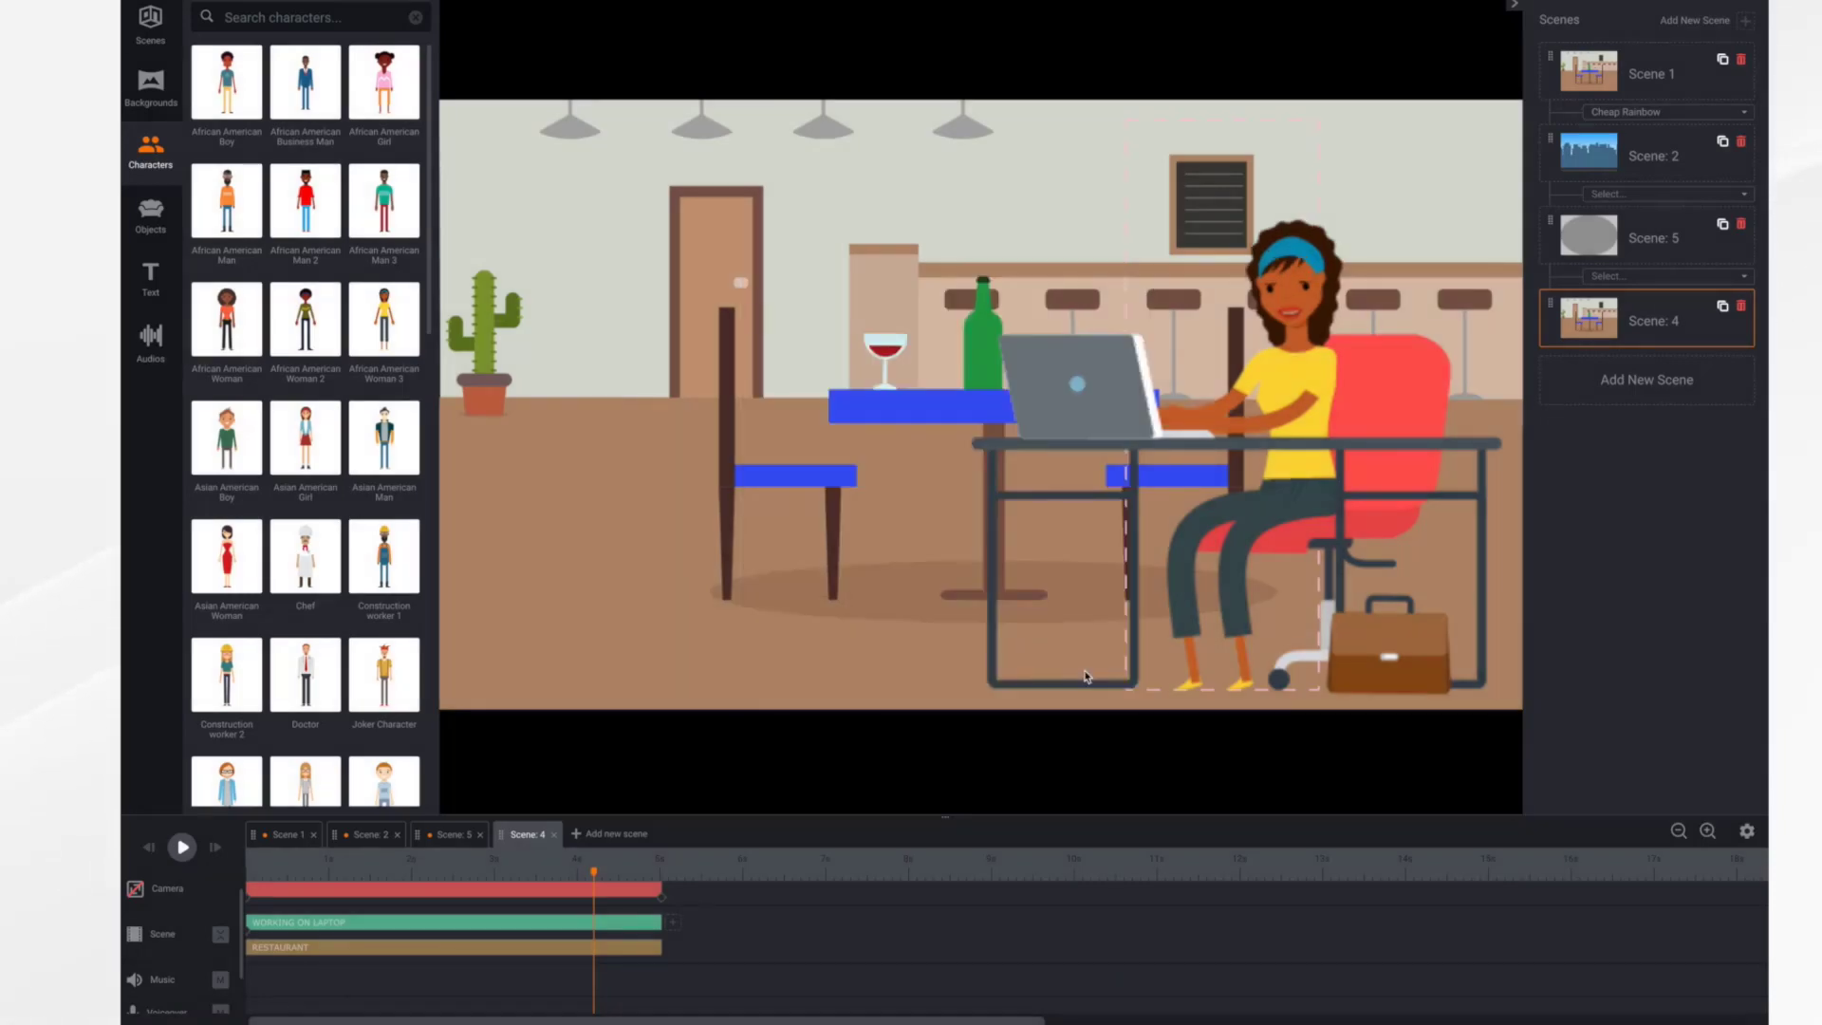
pyautogui.click(147, 849)
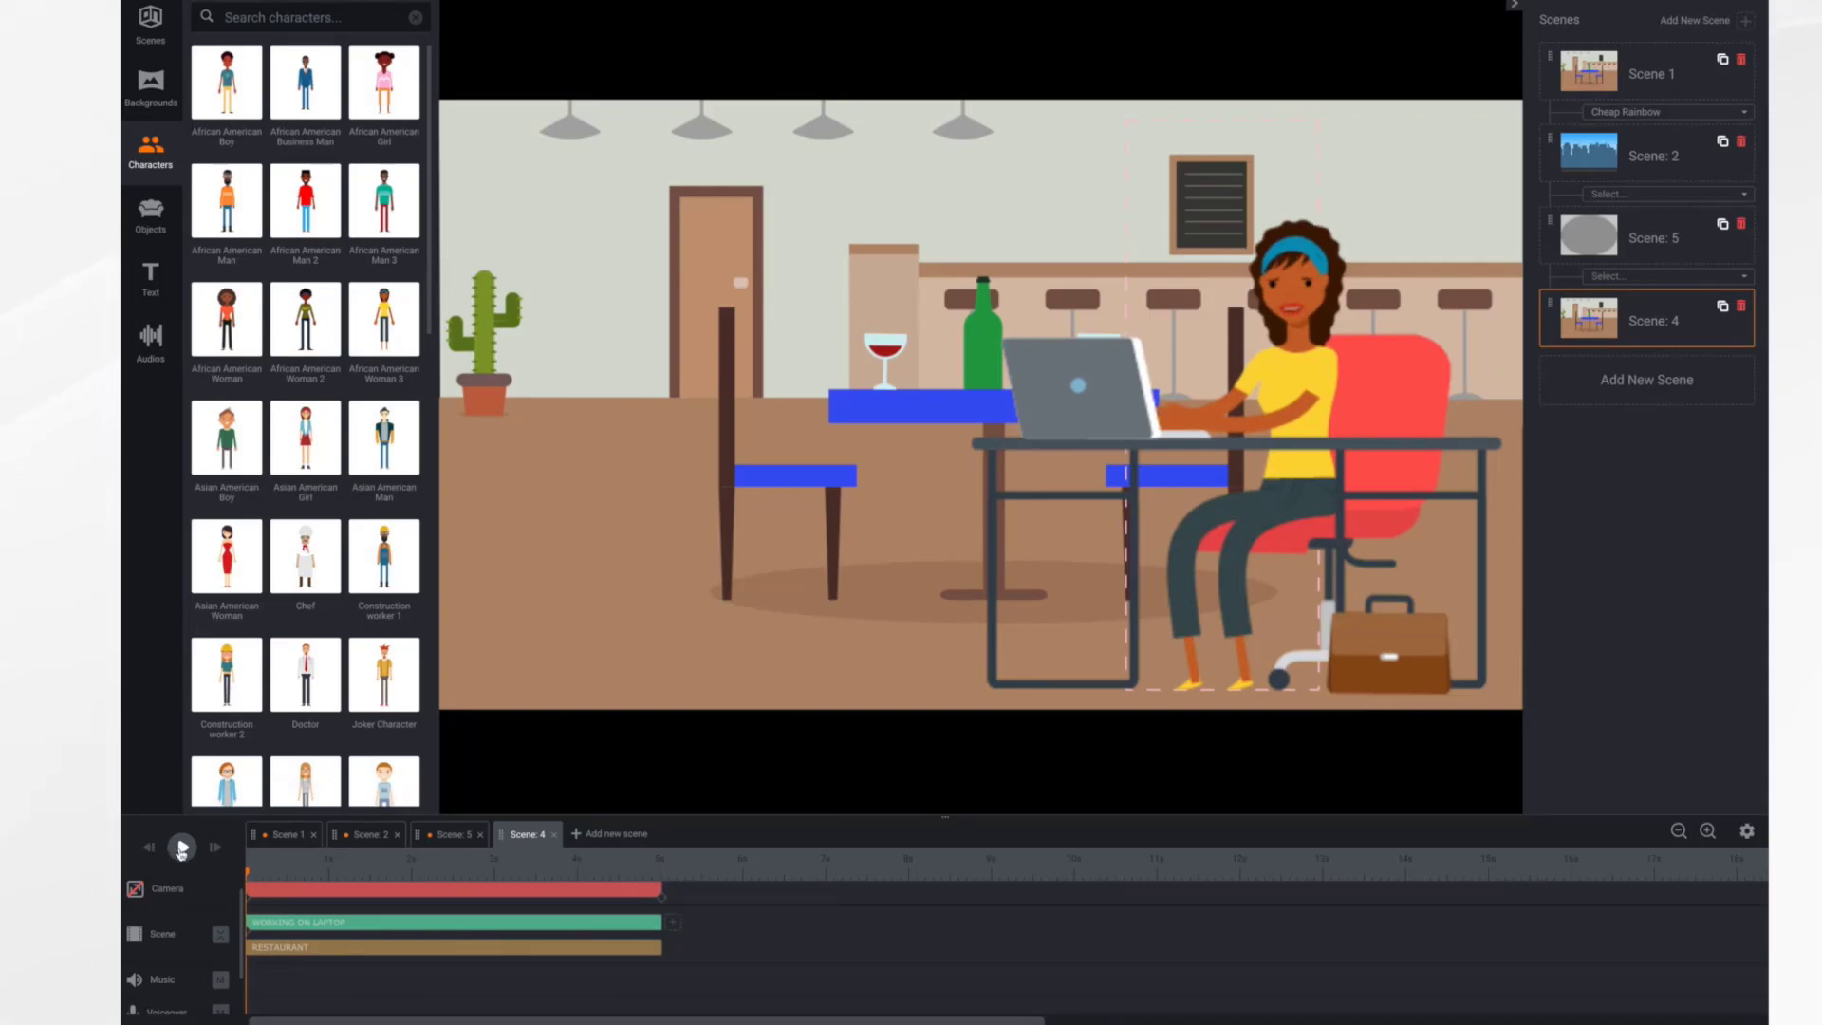
pyautogui.click(181, 847)
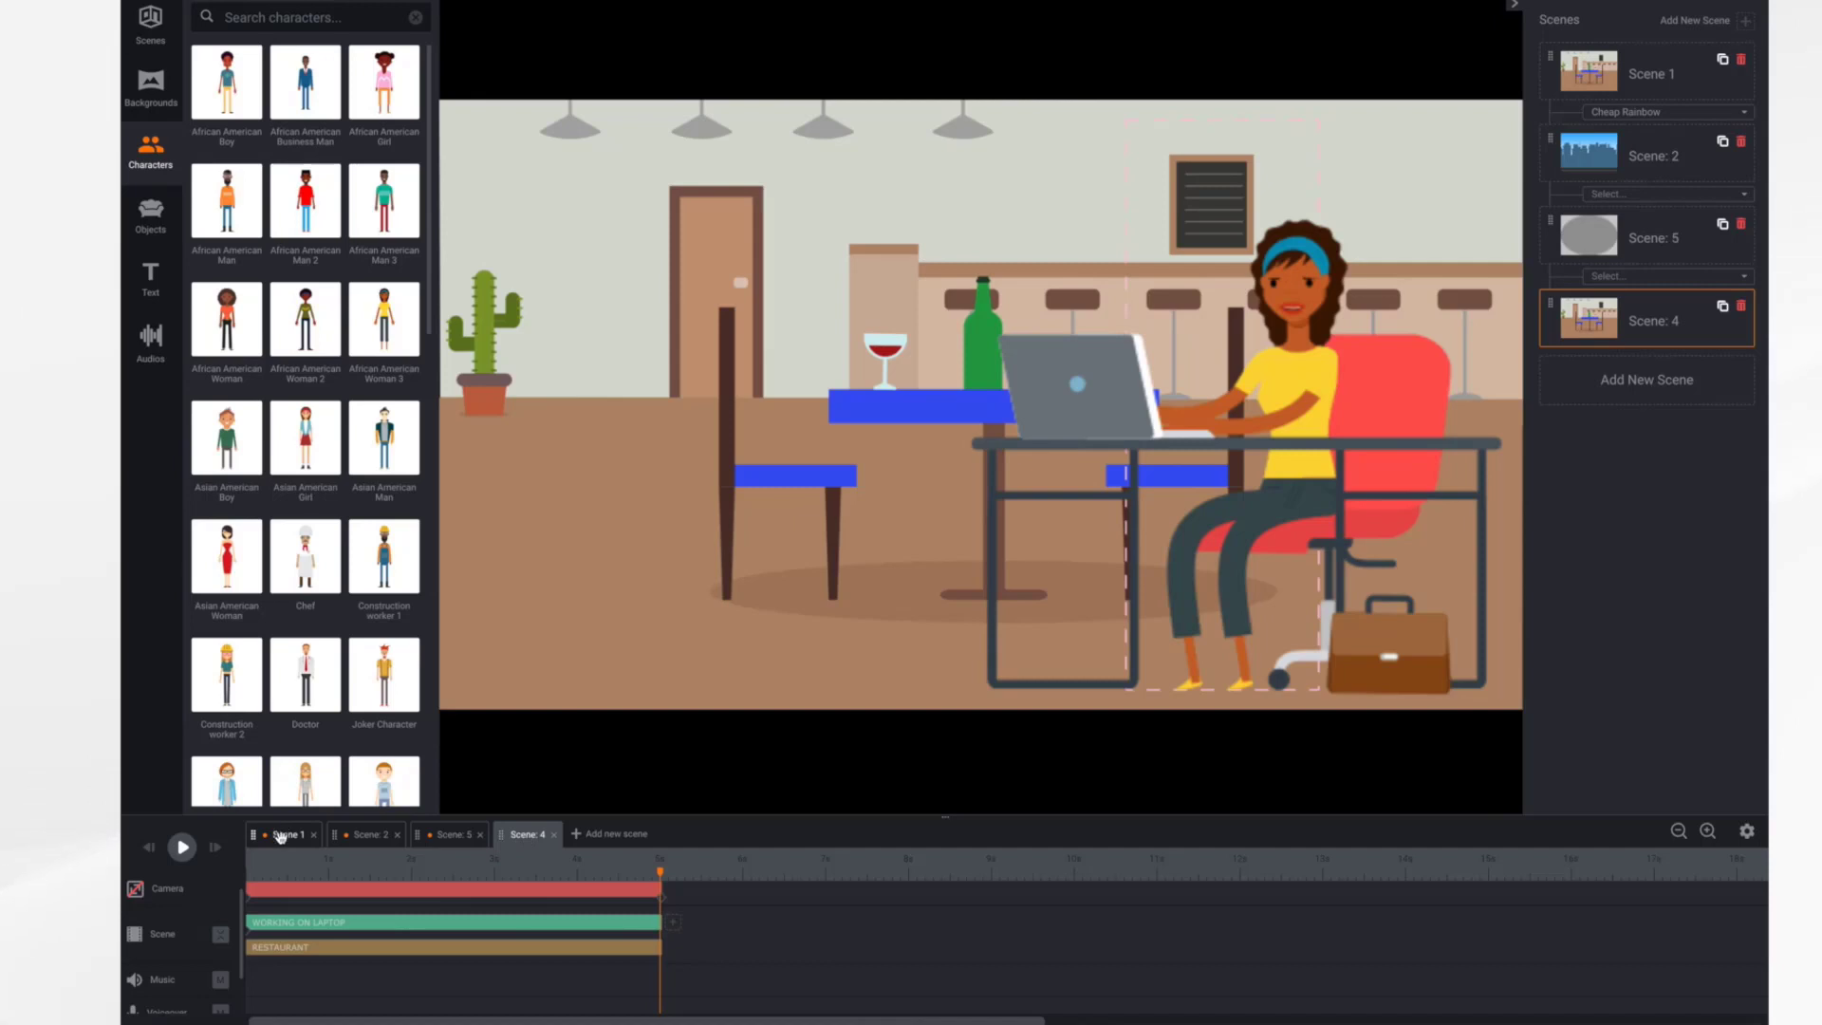
# - Switch to Scene 2 and scrub across the Searching to Dancing transition to compare the two women's actions
pyautogui.click(371, 834)
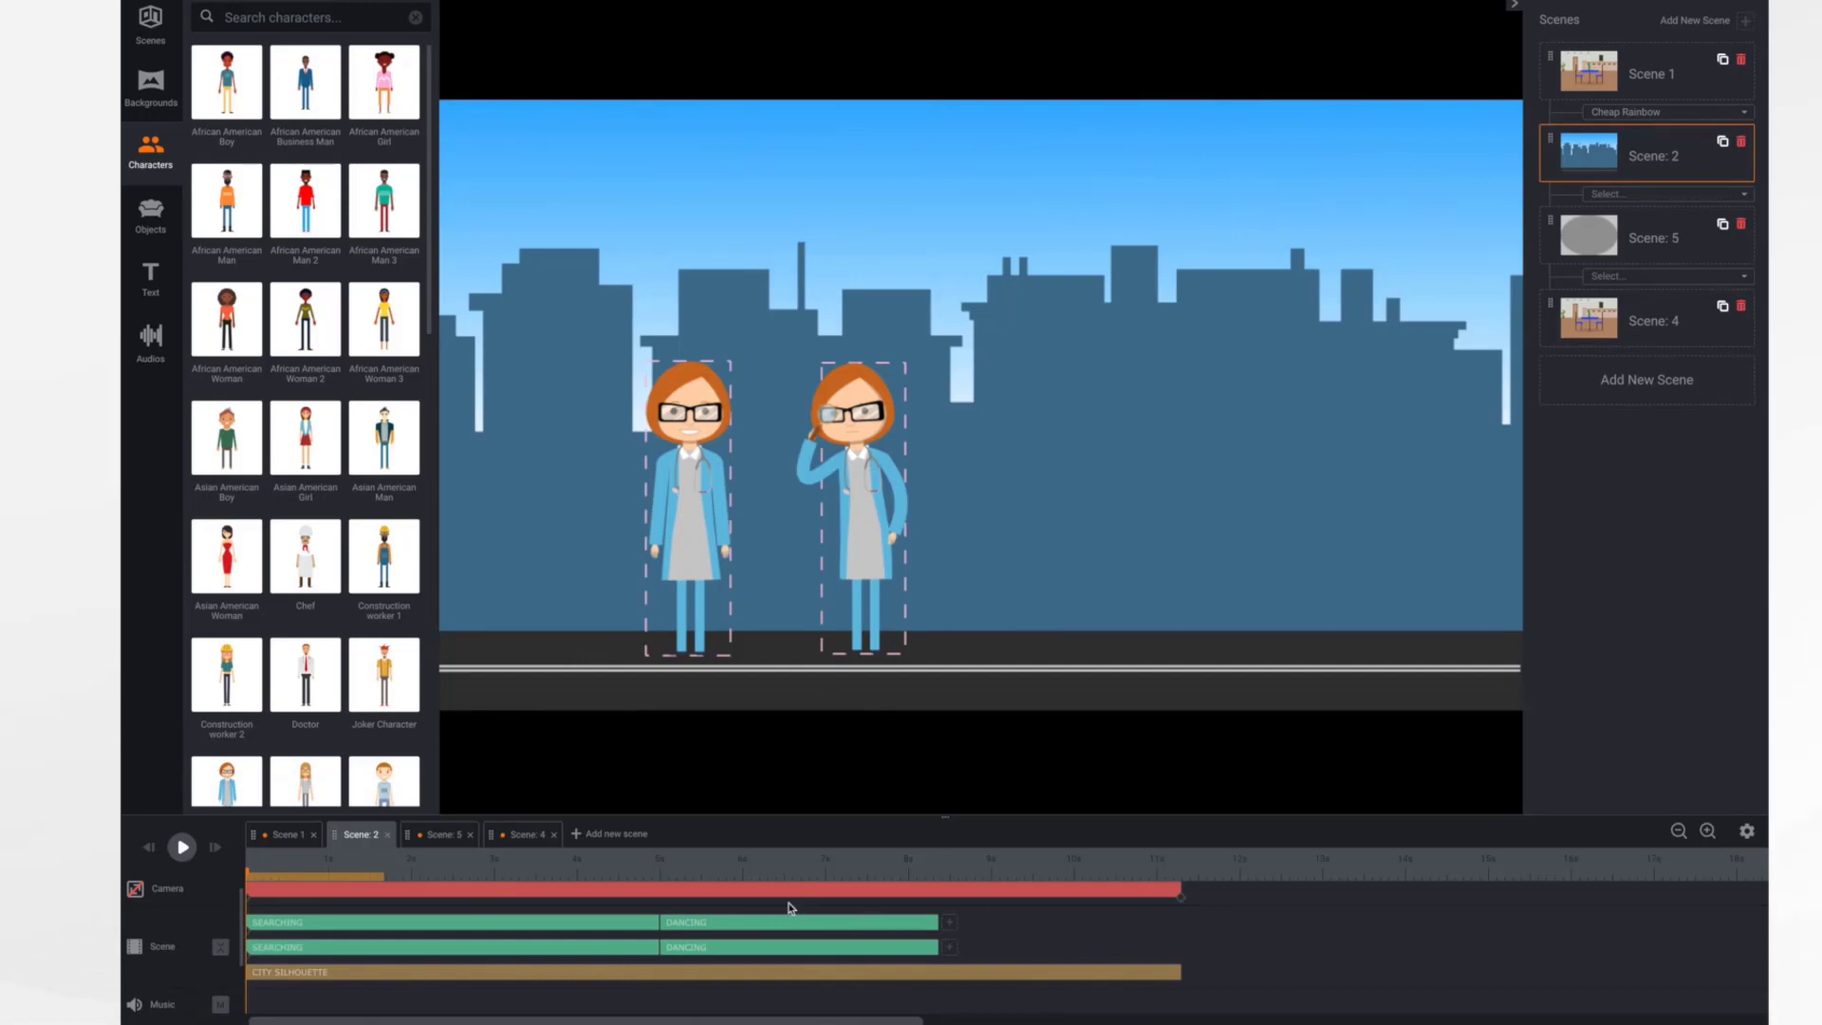
pyautogui.moveTo(247, 873)
pyautogui.moveTo(247, 875)
pyautogui.mouseDown()
pyautogui.moveTo(417, 889)
pyautogui.moveTo(253, 866)
pyautogui.mouseUp()
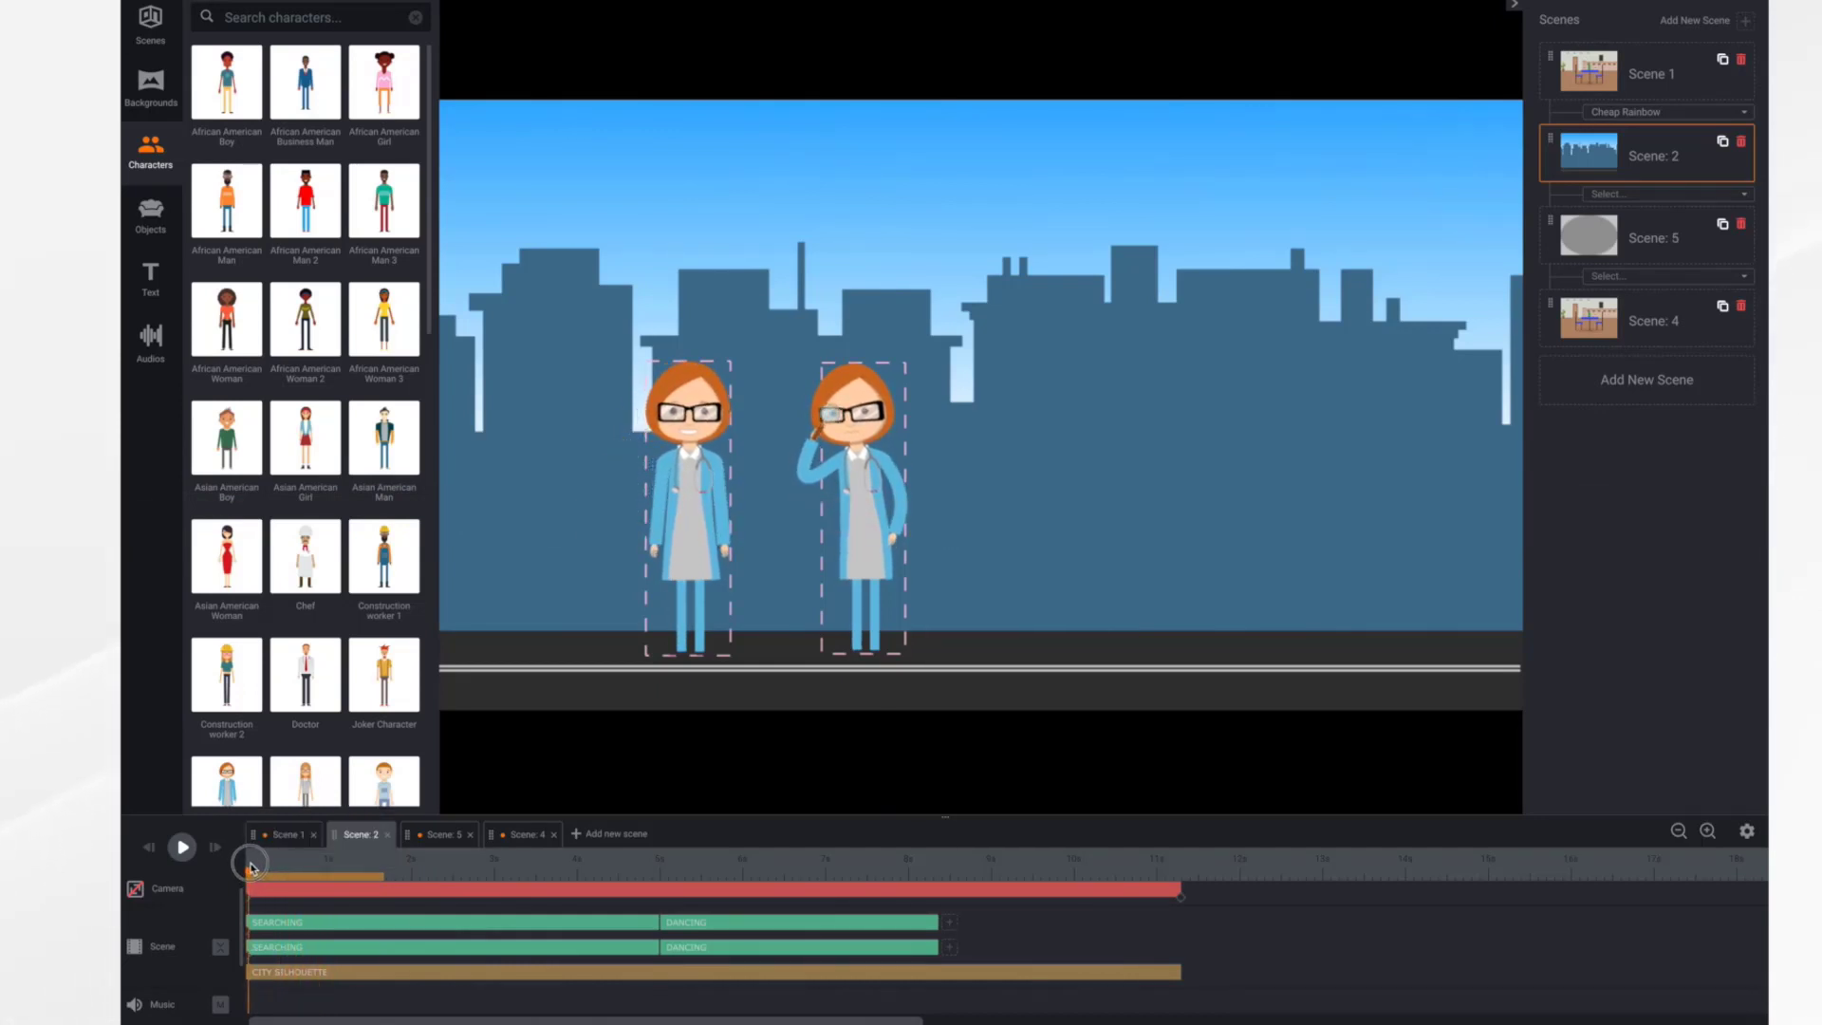
pyautogui.moveTo(253, 866); pyautogui.dragTo(685, 916)
pyautogui.moveTo(706, 916)
pyautogui.mouseDown()
pyautogui.moveTo(568, 916)
pyautogui.moveTo(749, 924)
pyautogui.moveTo(533, 914)
pyautogui.moveTo(719, 937)
pyautogui.mouseUp()
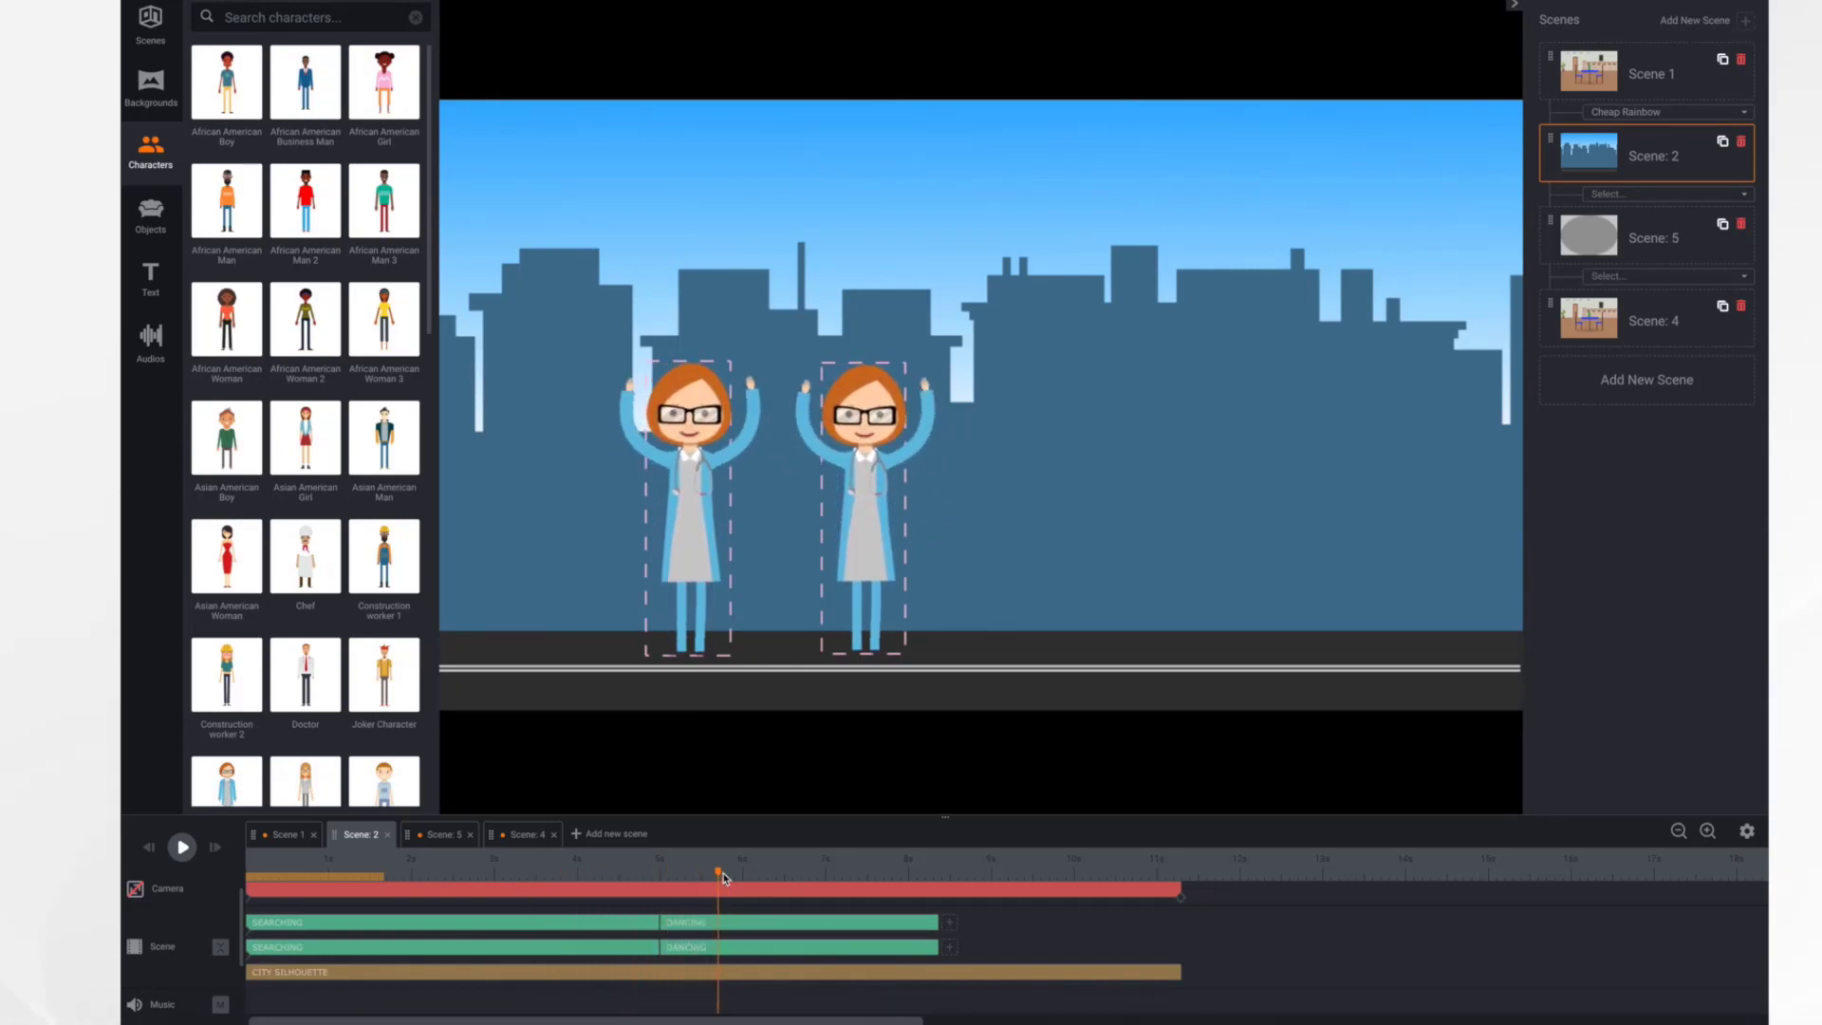
pyautogui.moveTo(720, 875); pyautogui.dragTo(566, 904)
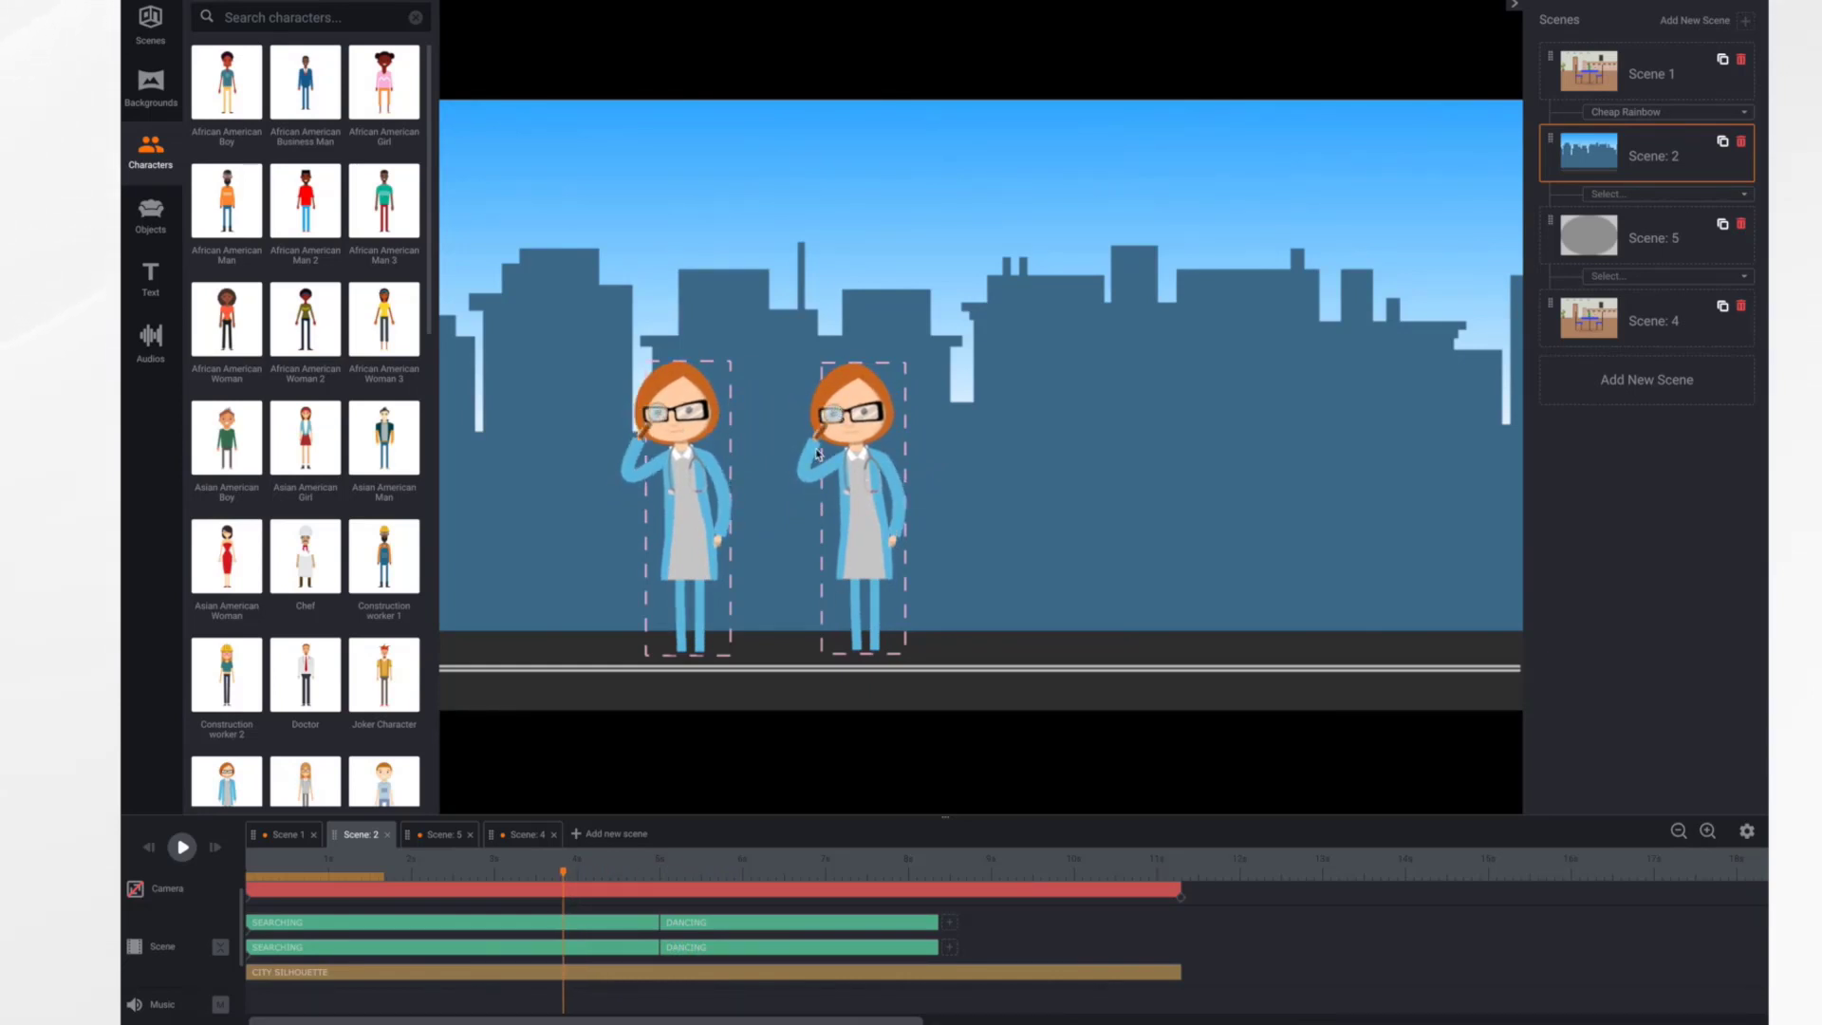
pyautogui.moveTo(564, 874); pyautogui.dragTo(641, 953)
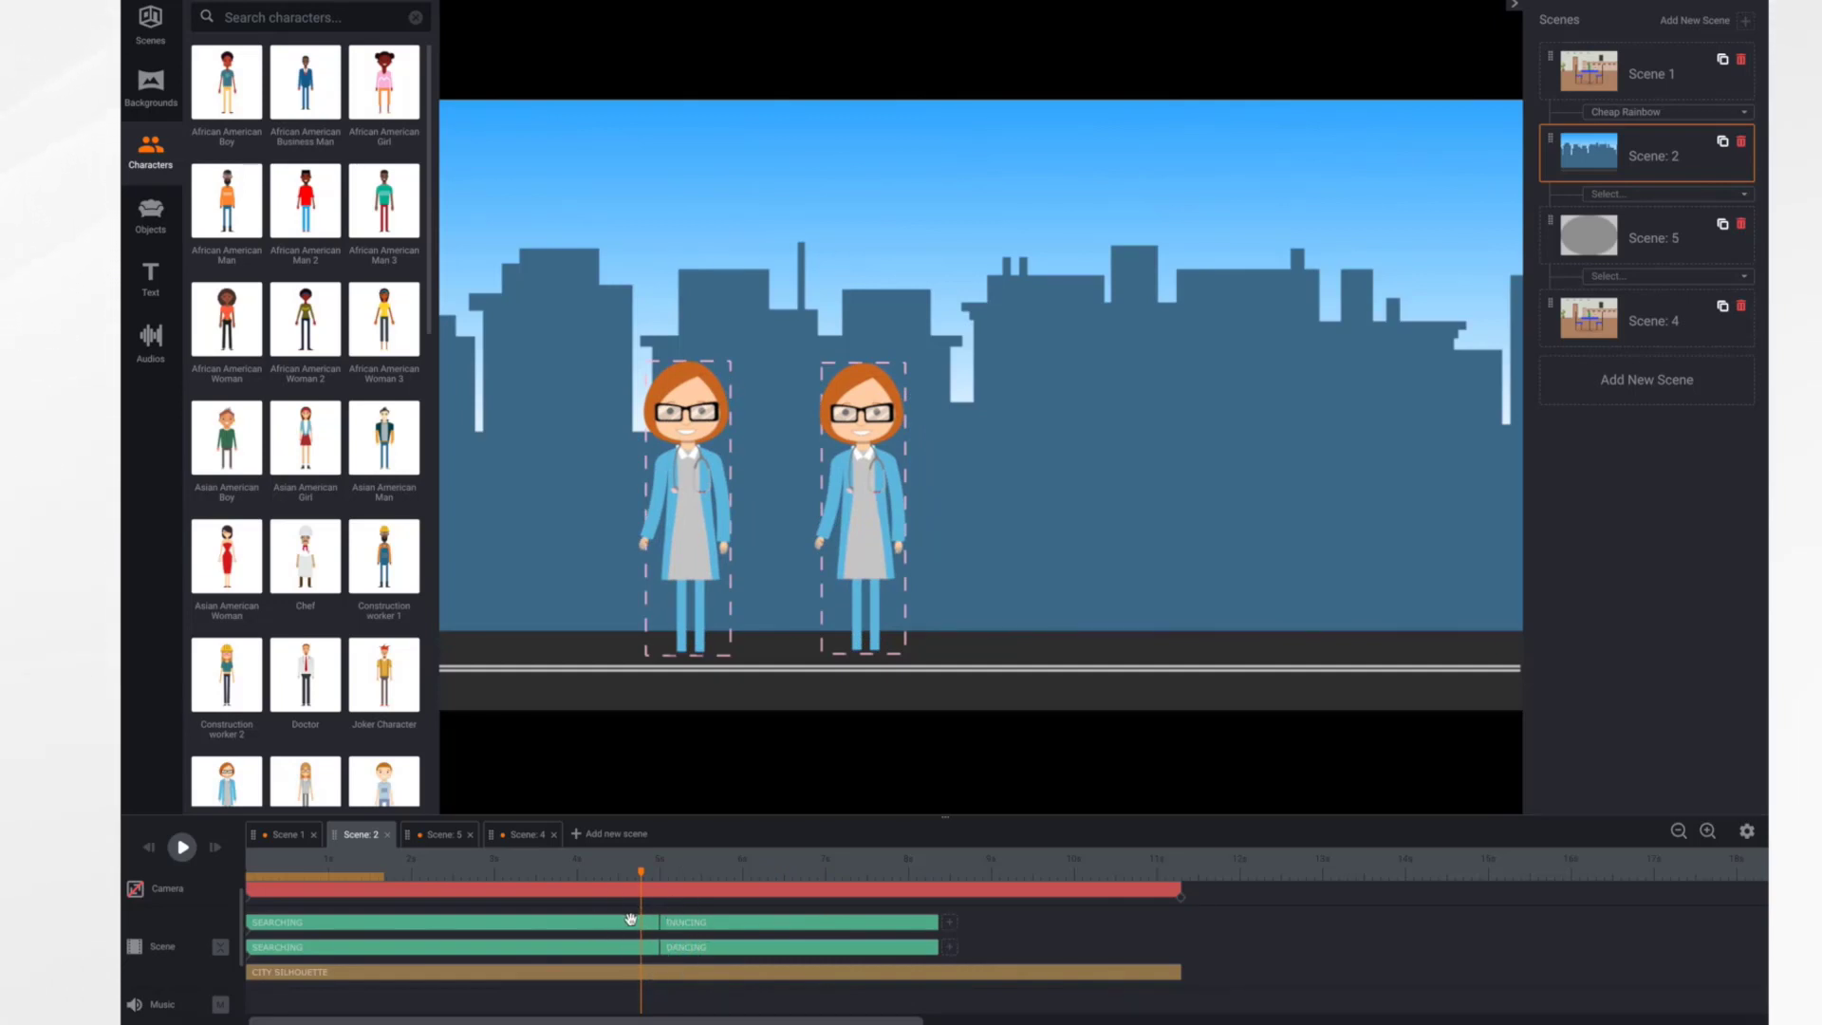
# - Examine the animation settings of the second woman's Searching and Dancing actions in Scene 2, saving each without changes
pyautogui.click(619, 925)
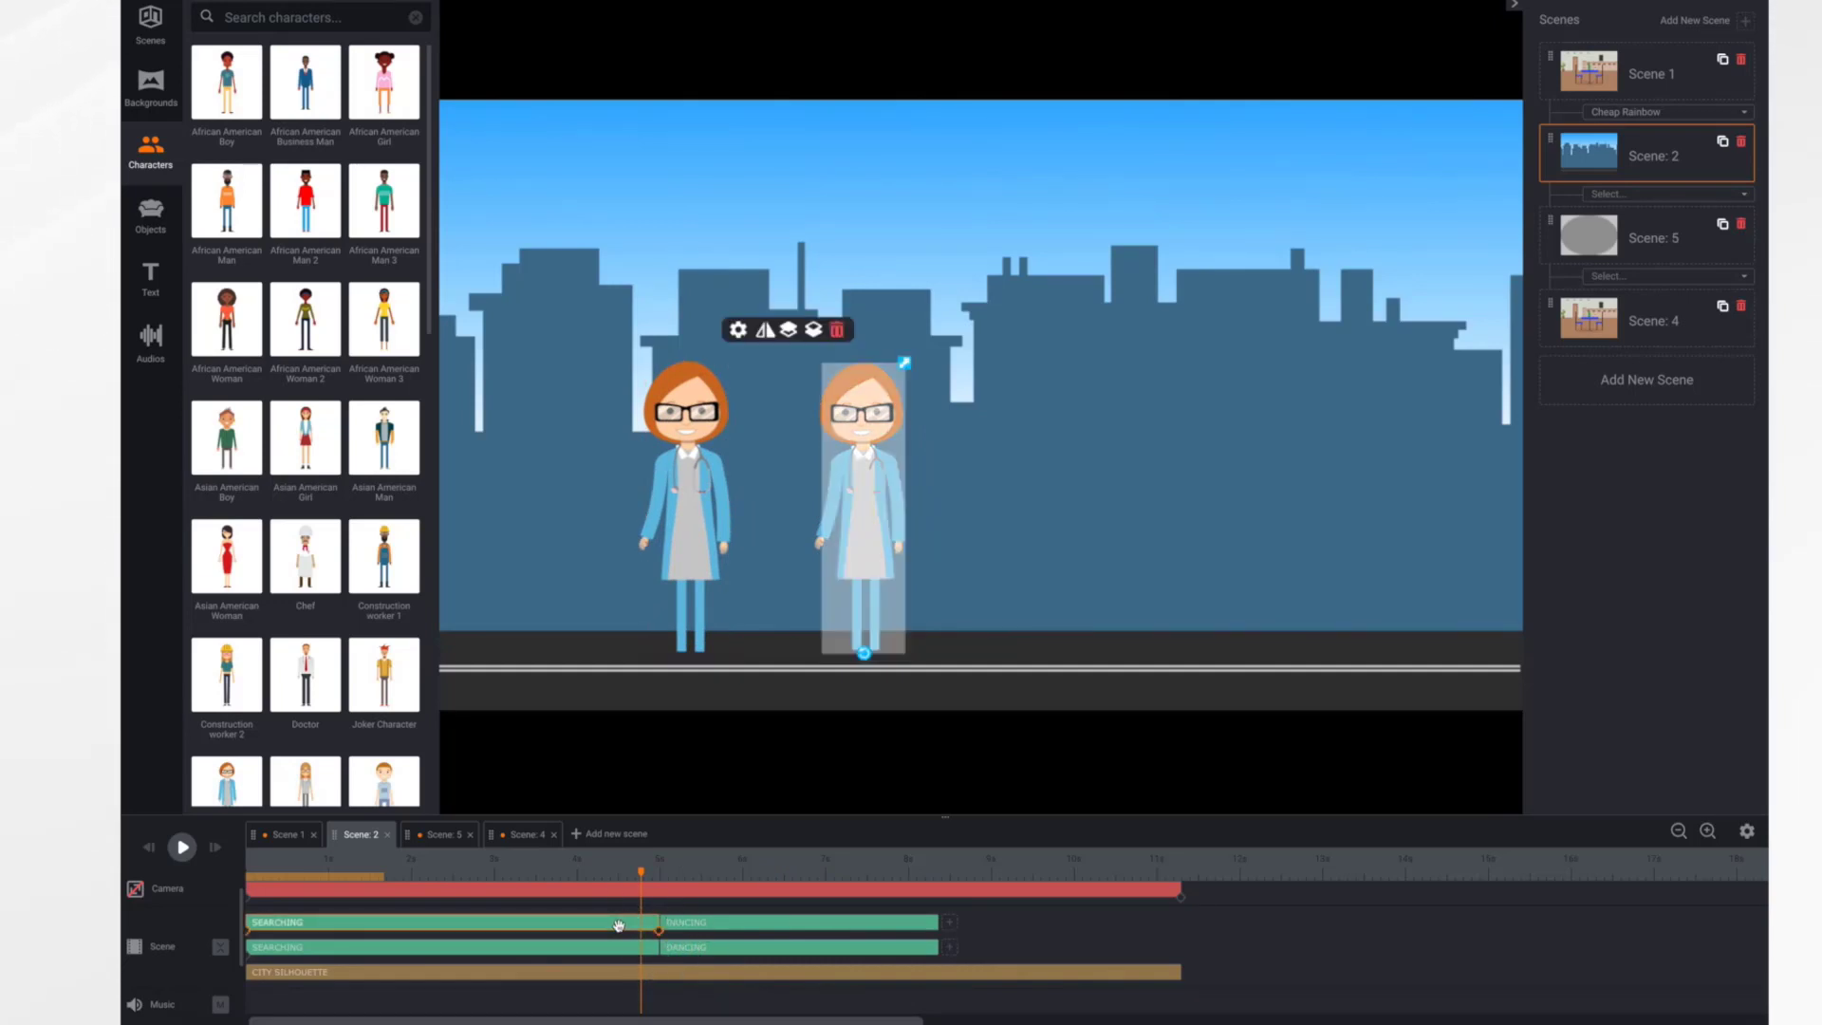
pyautogui.click(739, 331)
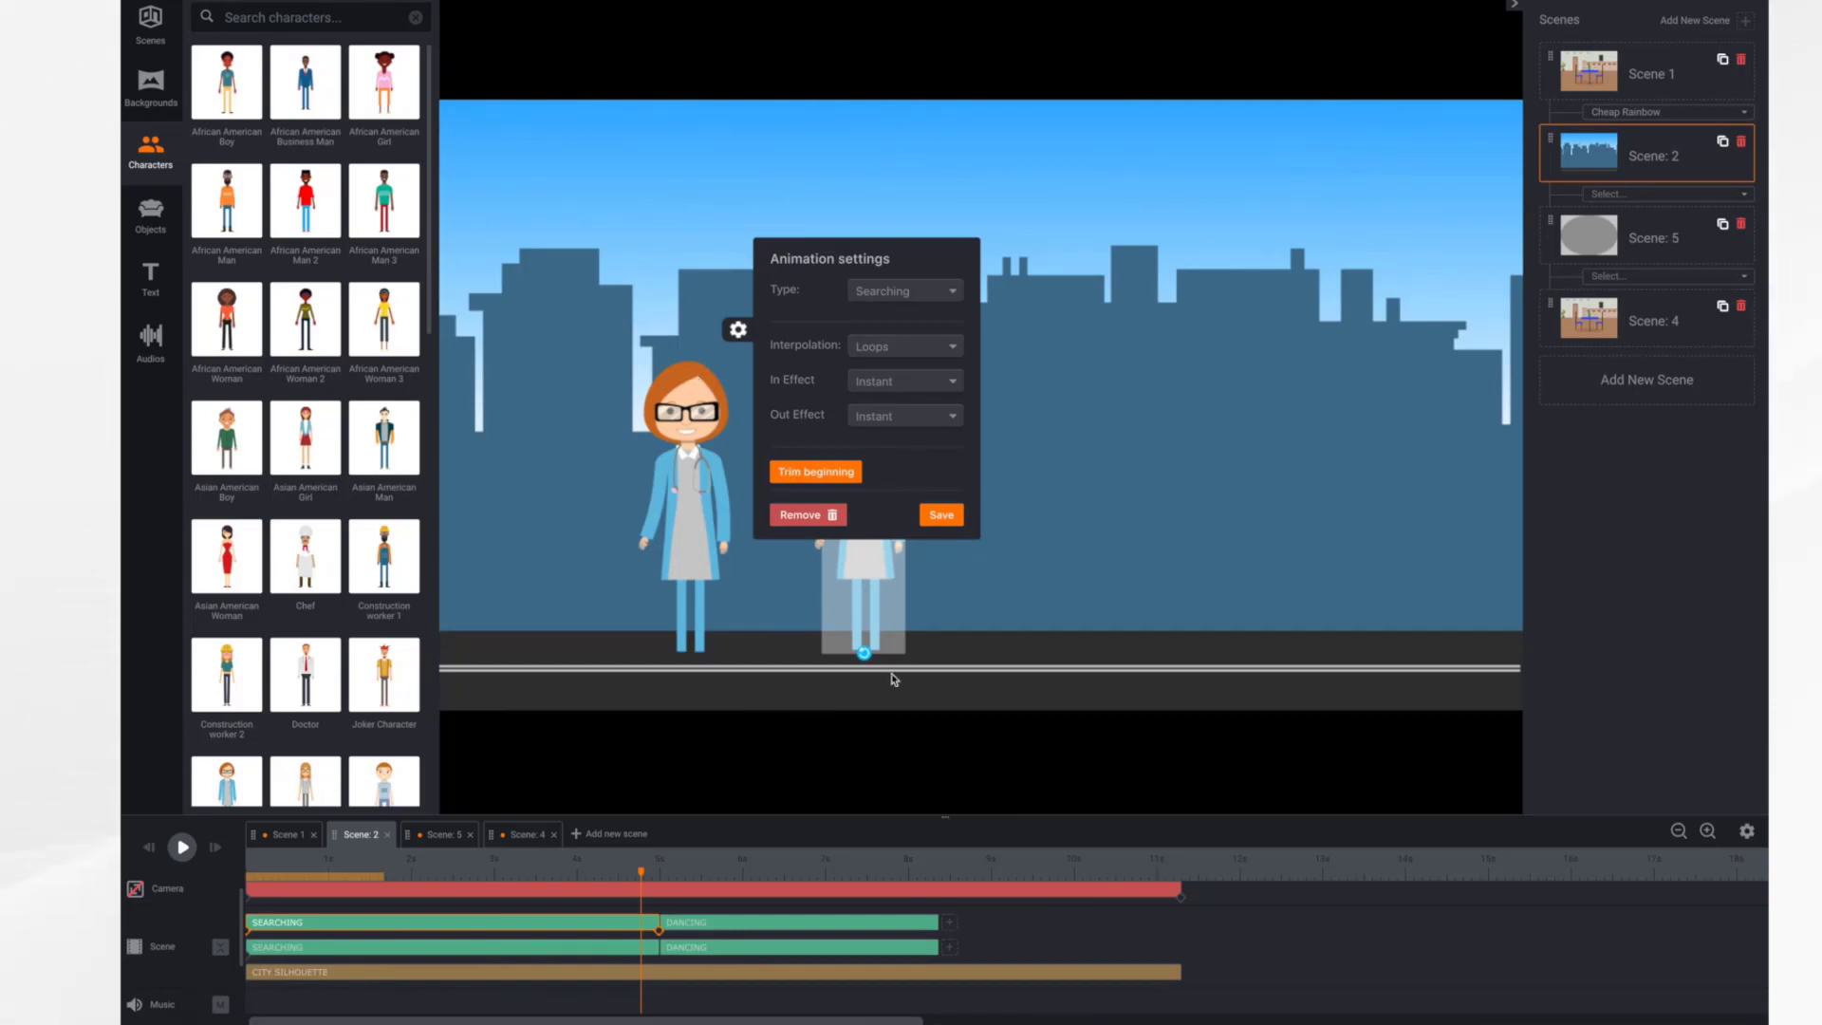
pyautogui.click(942, 516)
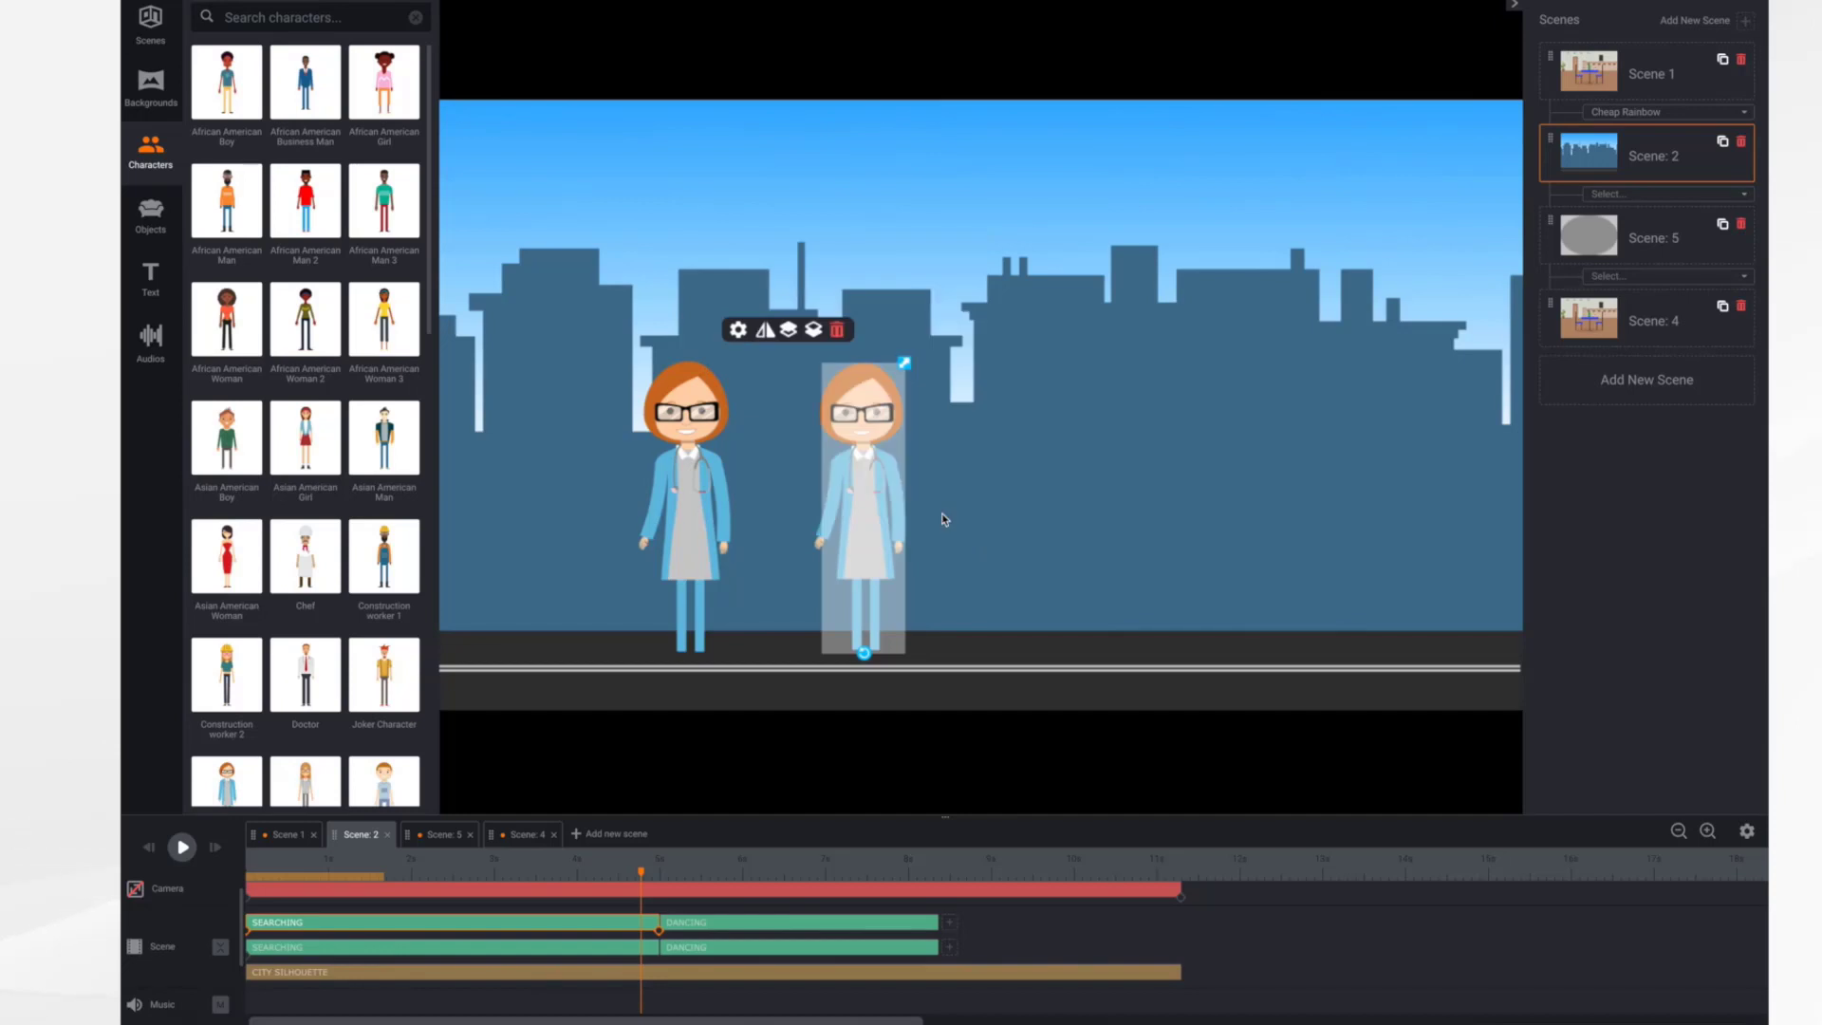
pyautogui.click(750, 928)
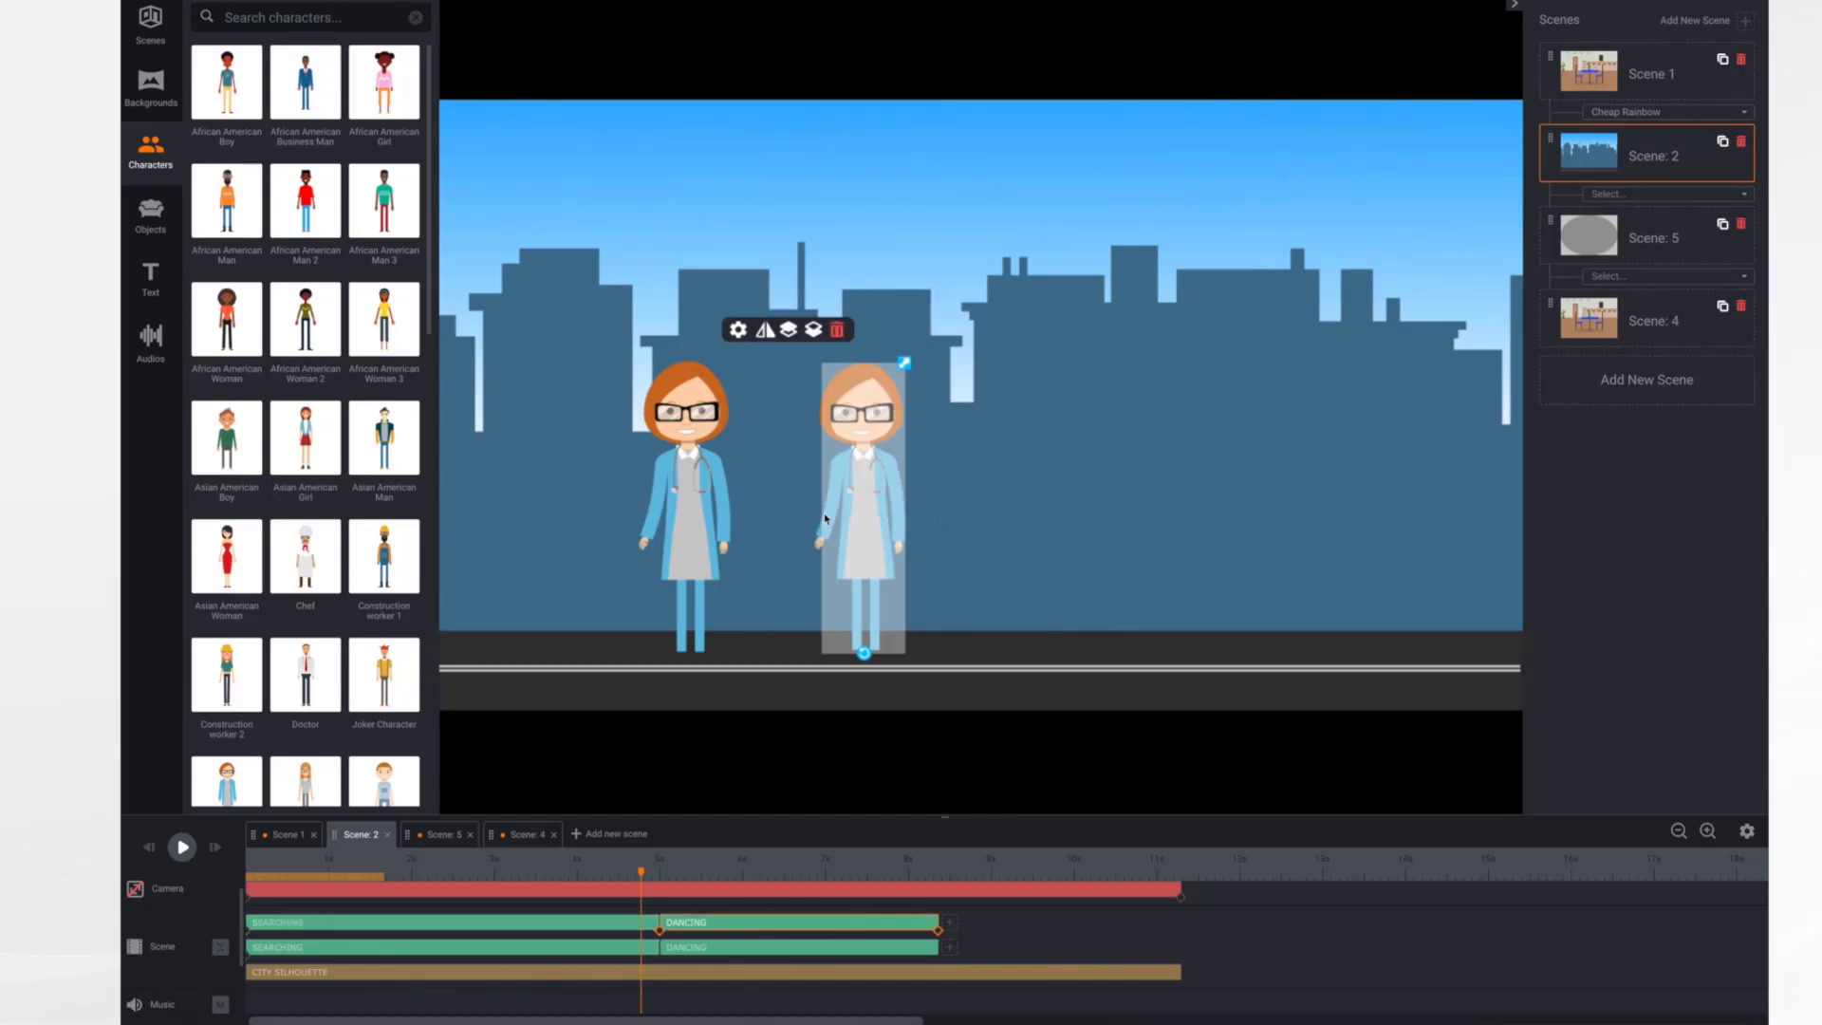
pyautogui.click(738, 330)
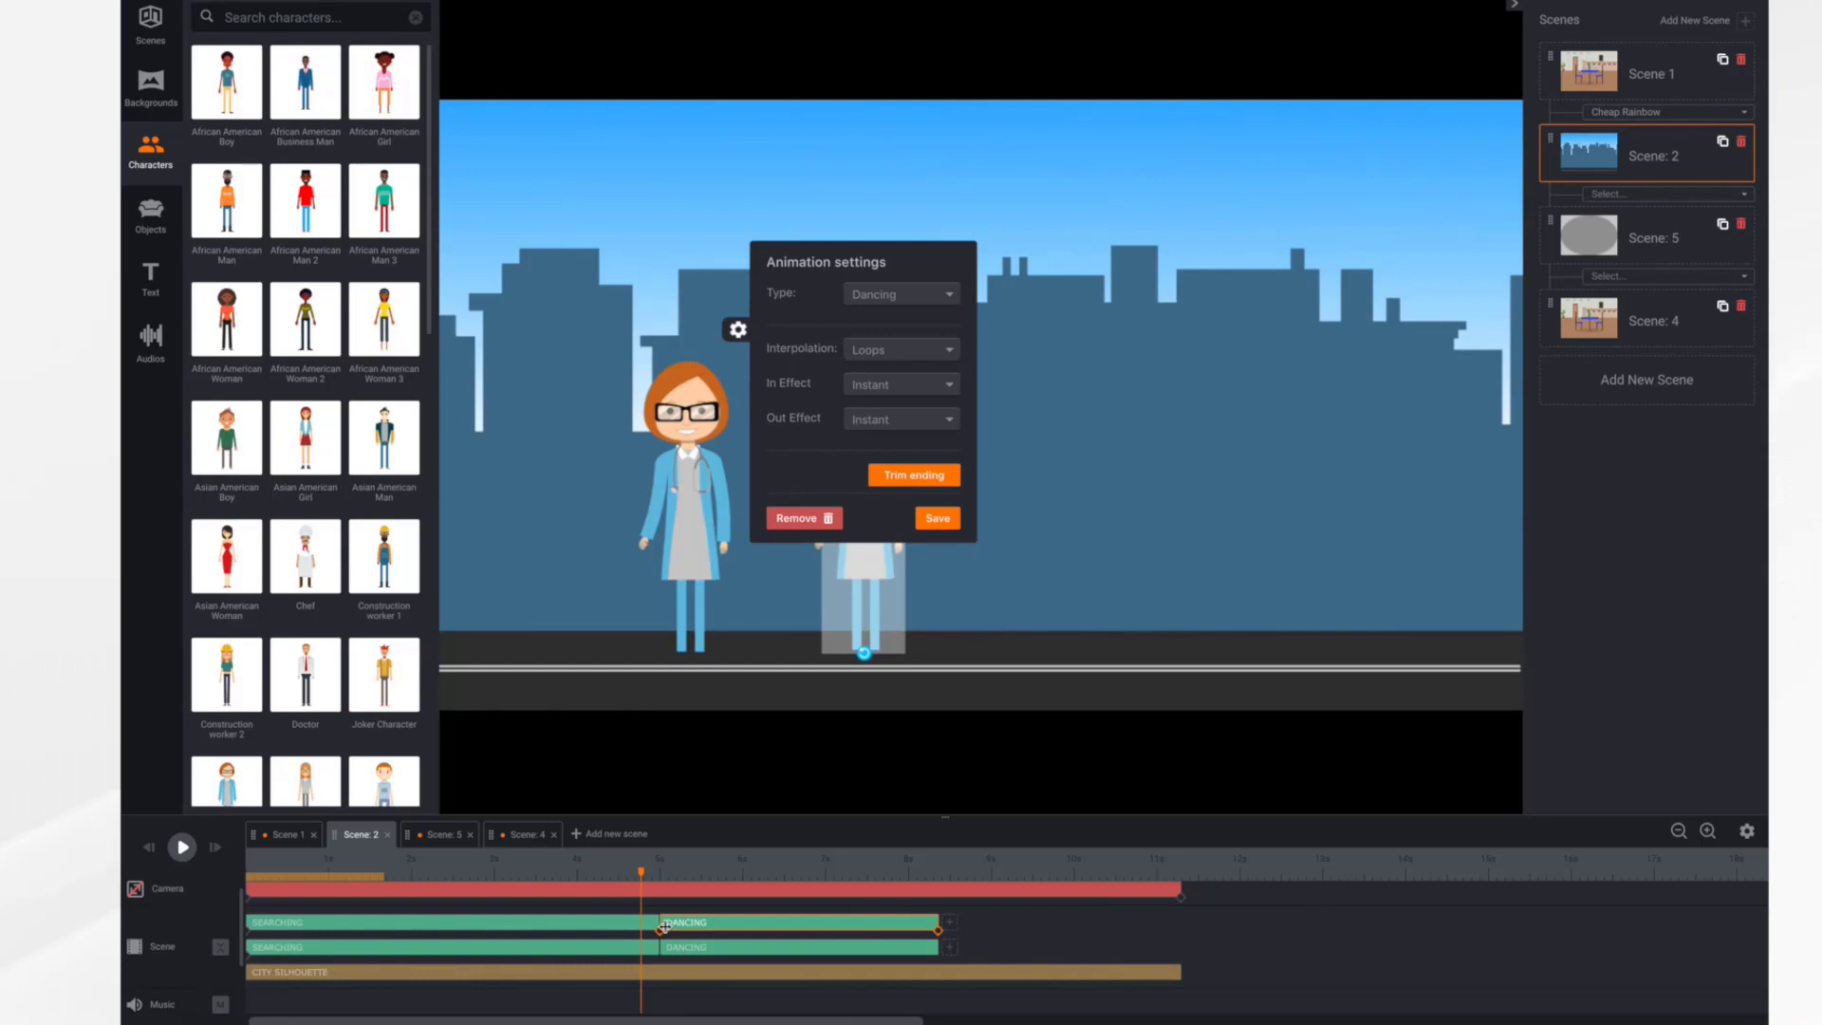
pyautogui.click(938, 519)
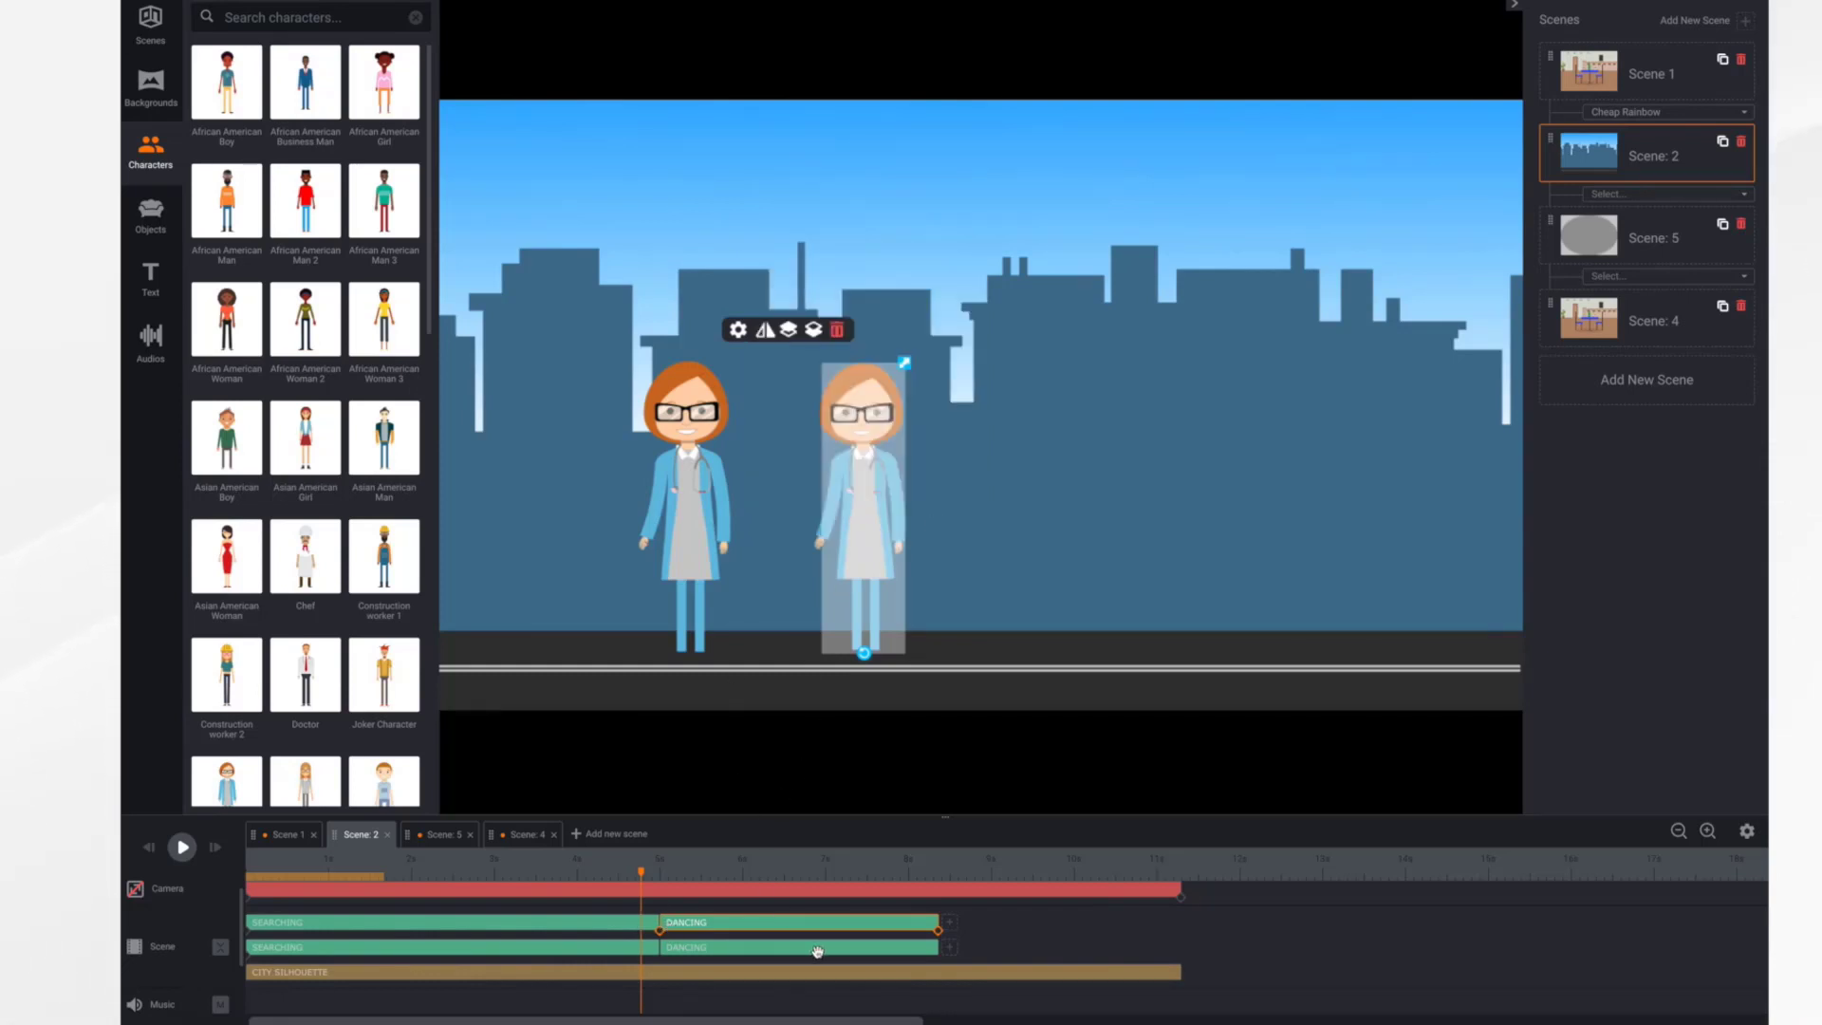
# - Play the start of Scene 5 and check the animation settings of the superhero boy's first Idle action
pyautogui.click(441, 835)
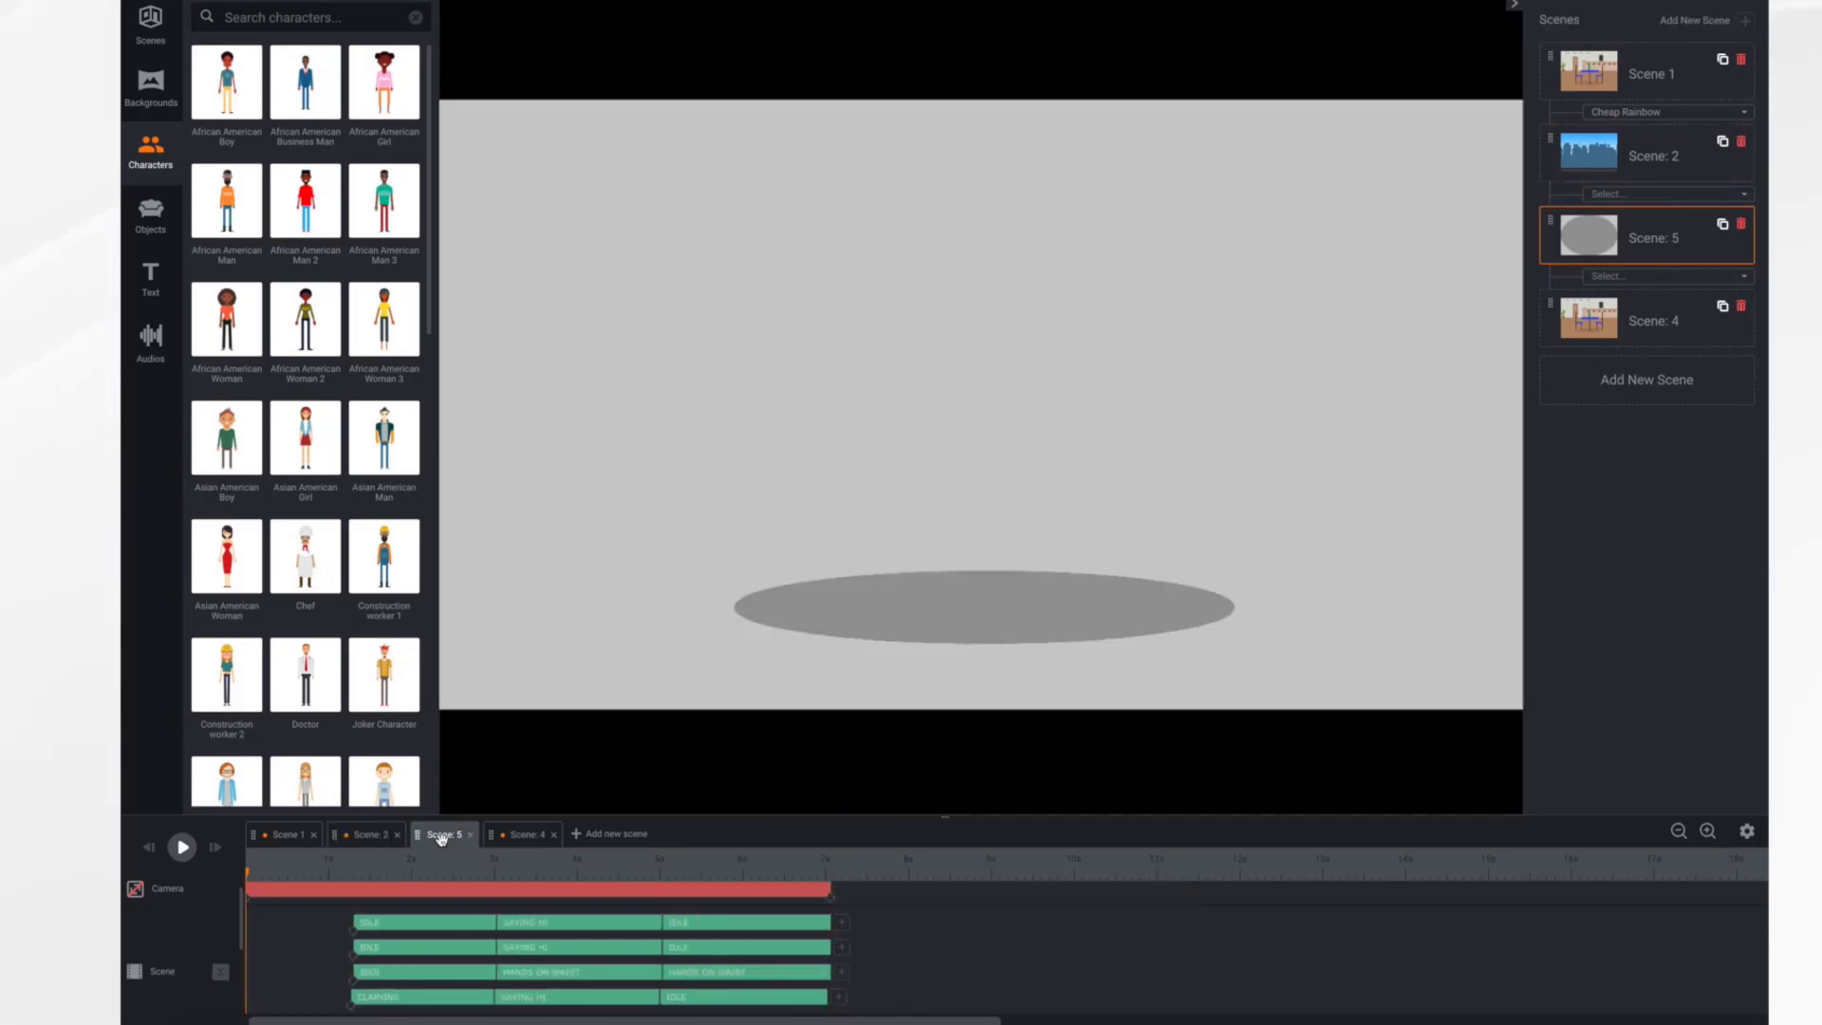
pyautogui.click(180, 857)
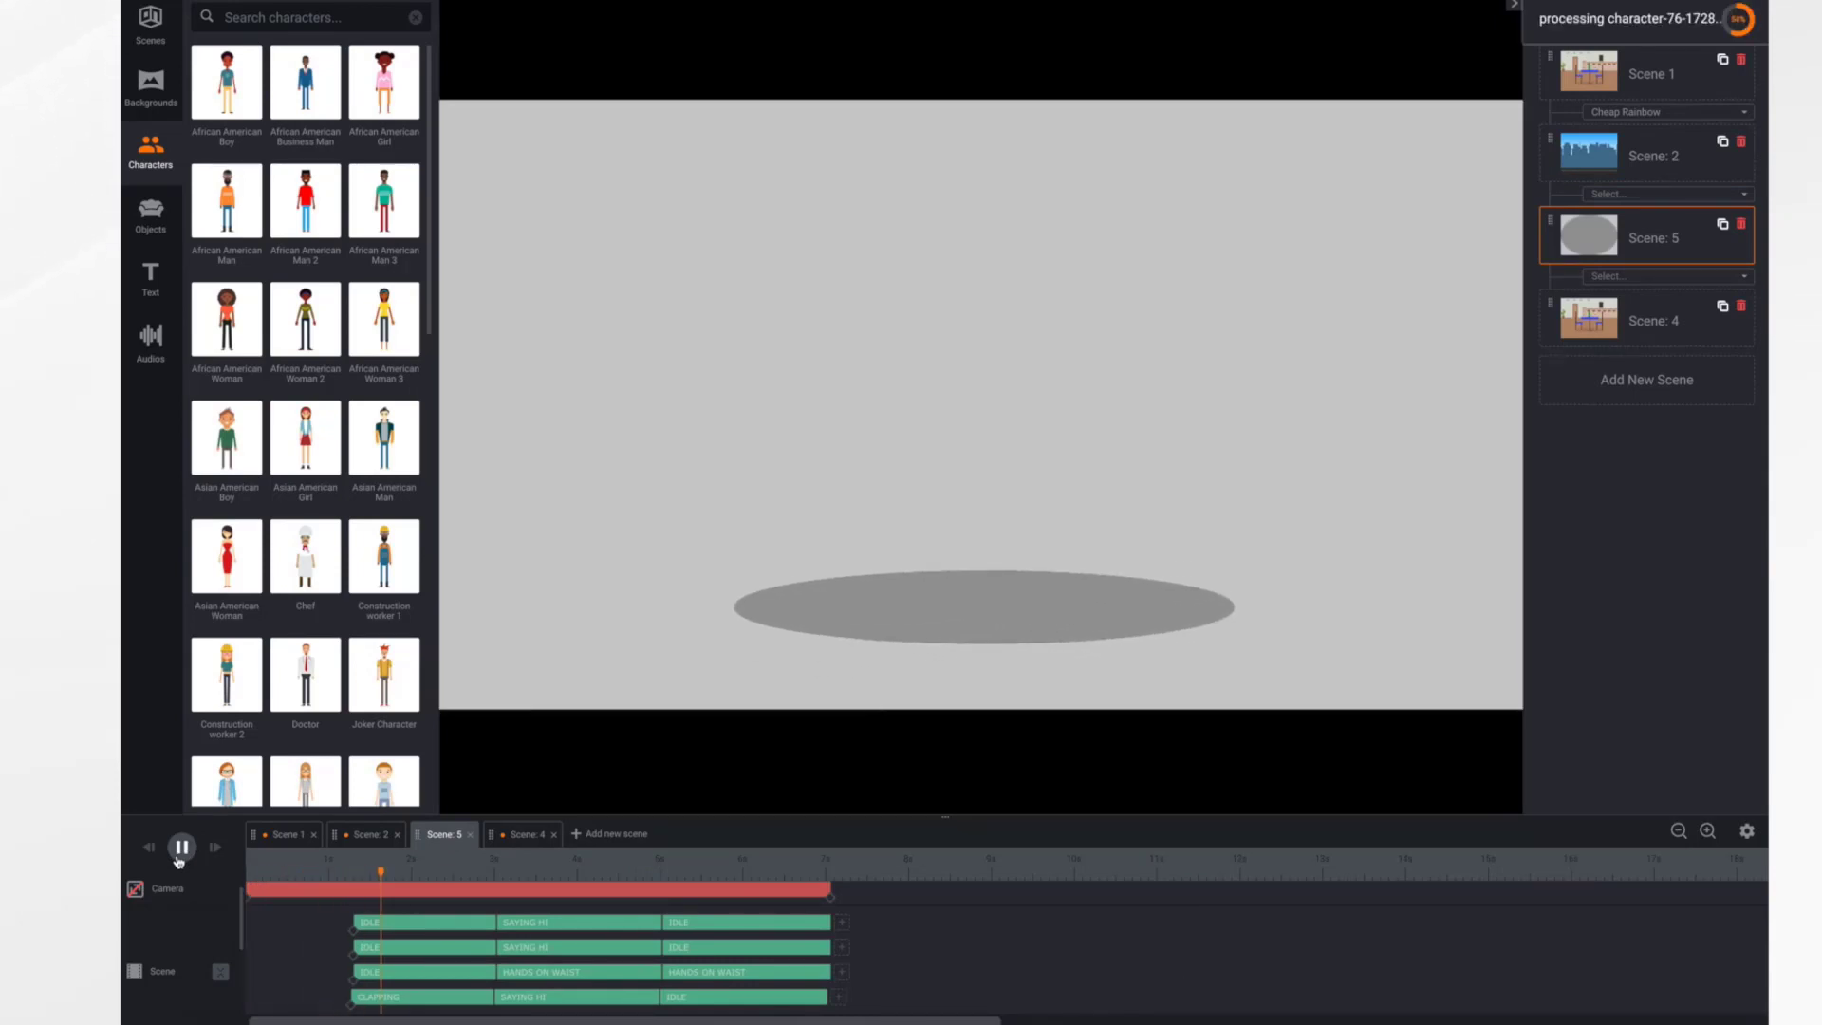
pyautogui.click(448, 904)
pyautogui.click(428, 929)
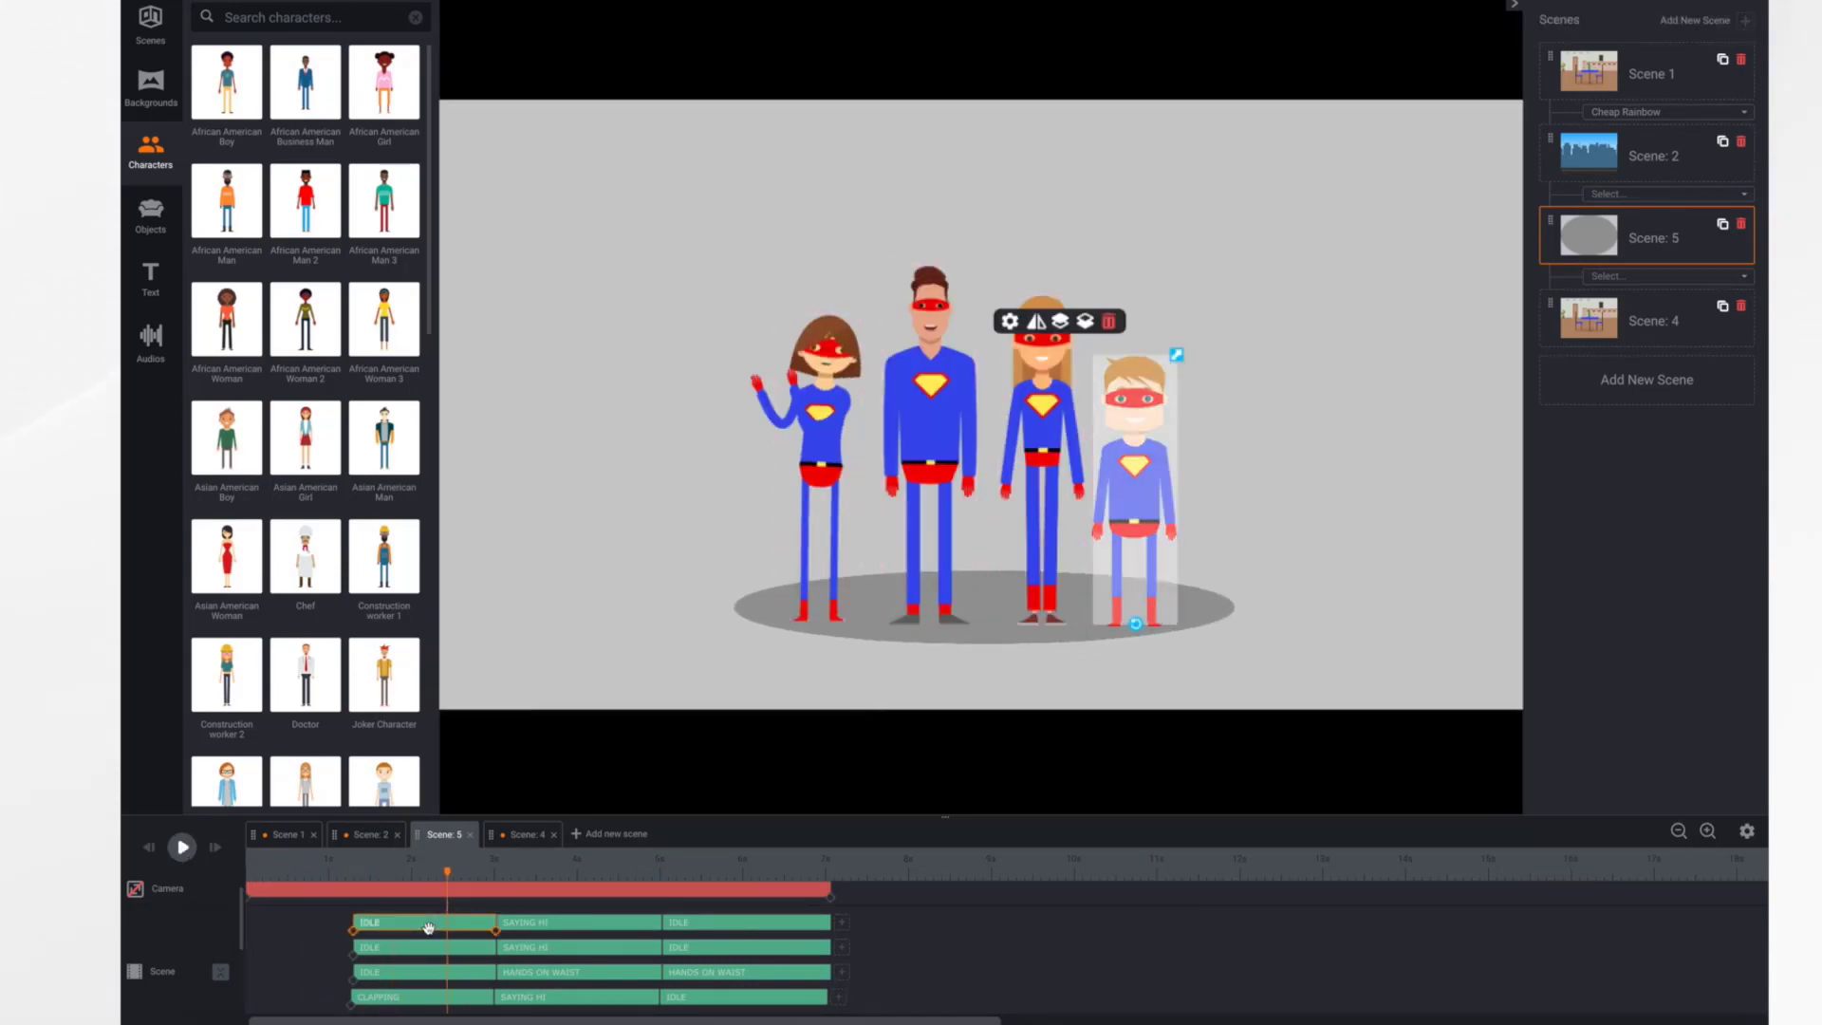
pyautogui.click(1010, 321)
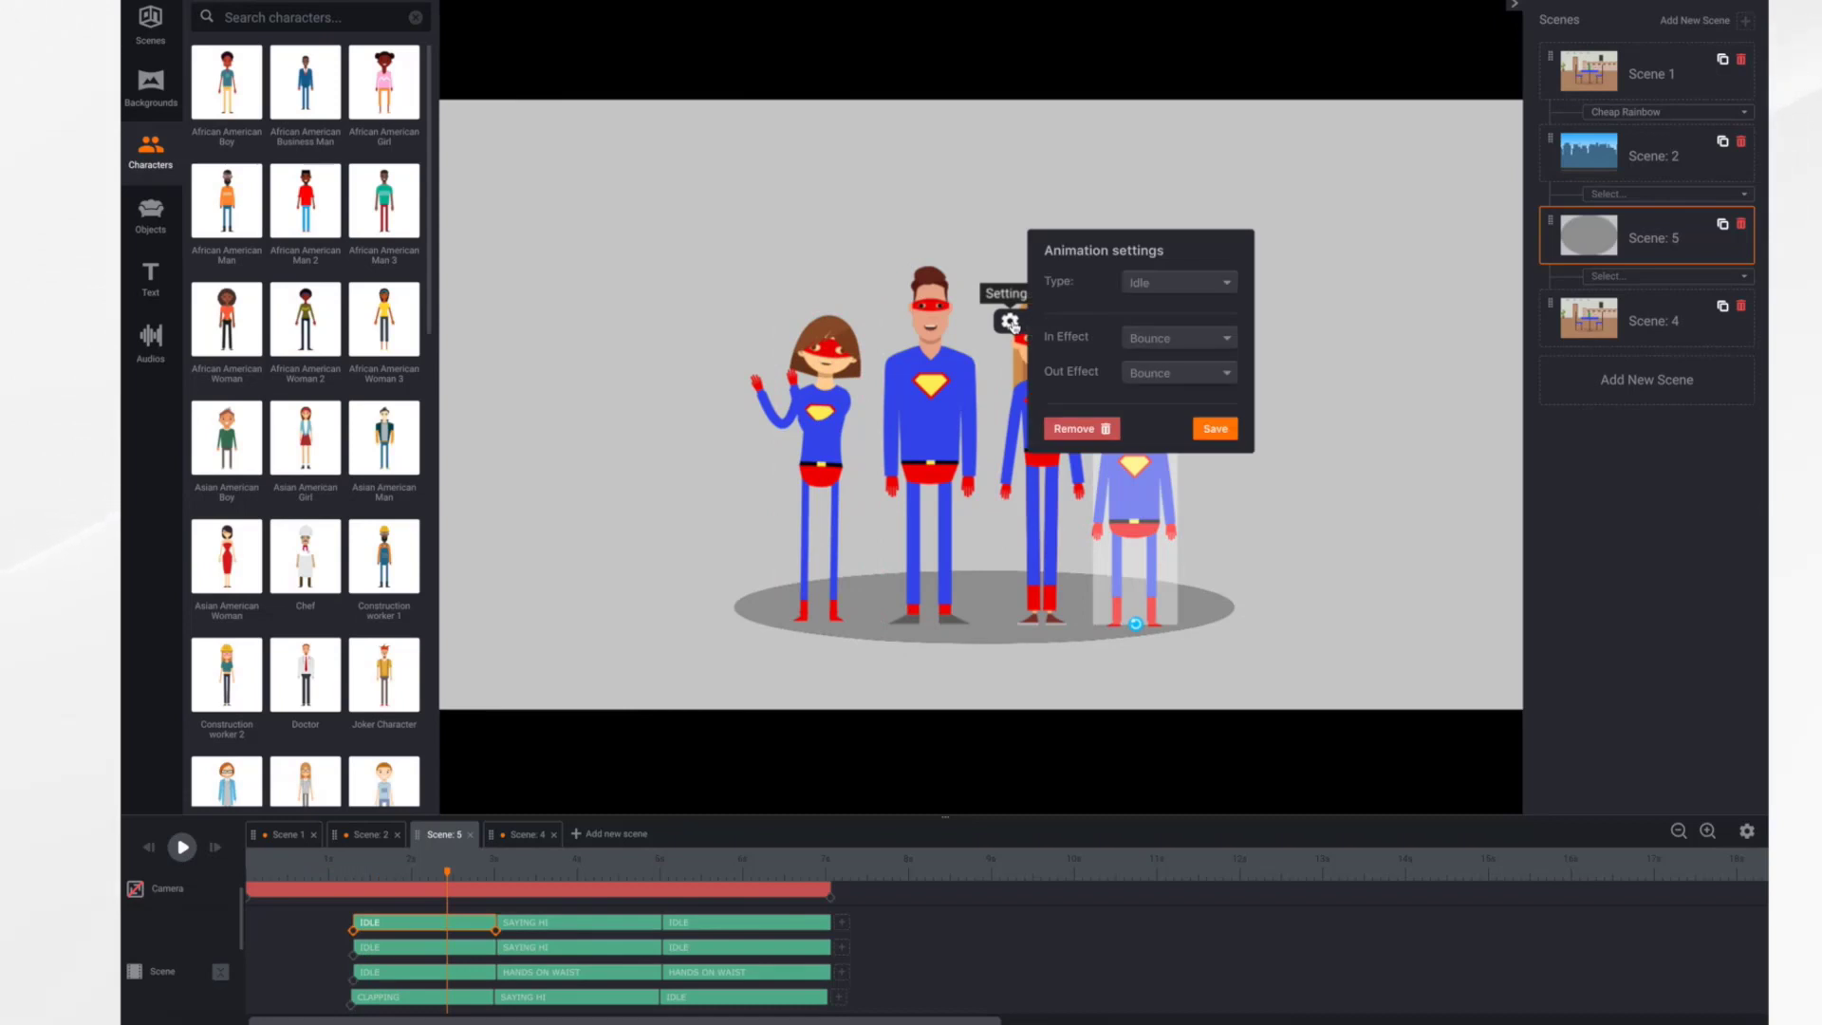
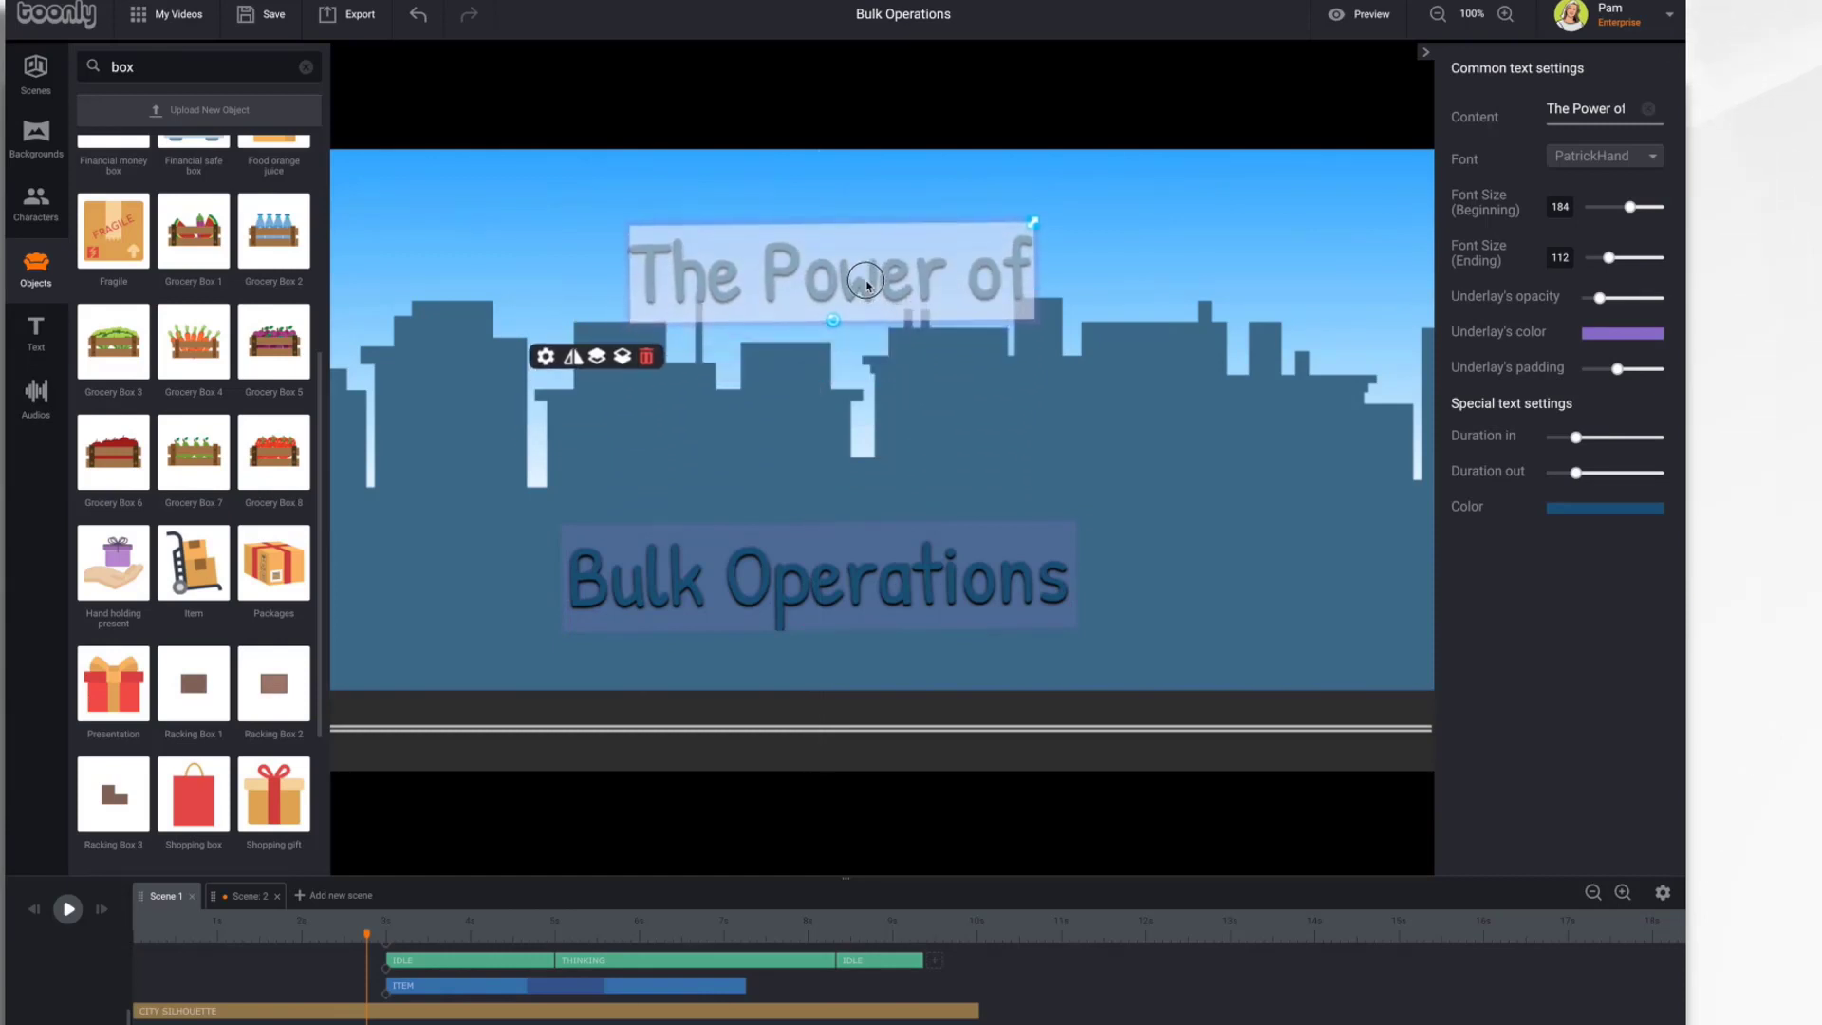
# - Move the Bulk Operations text up beneath The Power of, and play Scene 1 until the workers and objects have appeared
pyautogui.click(834, 553)
pyautogui.moveTo(833, 551); pyautogui.dragTo(833, 343)
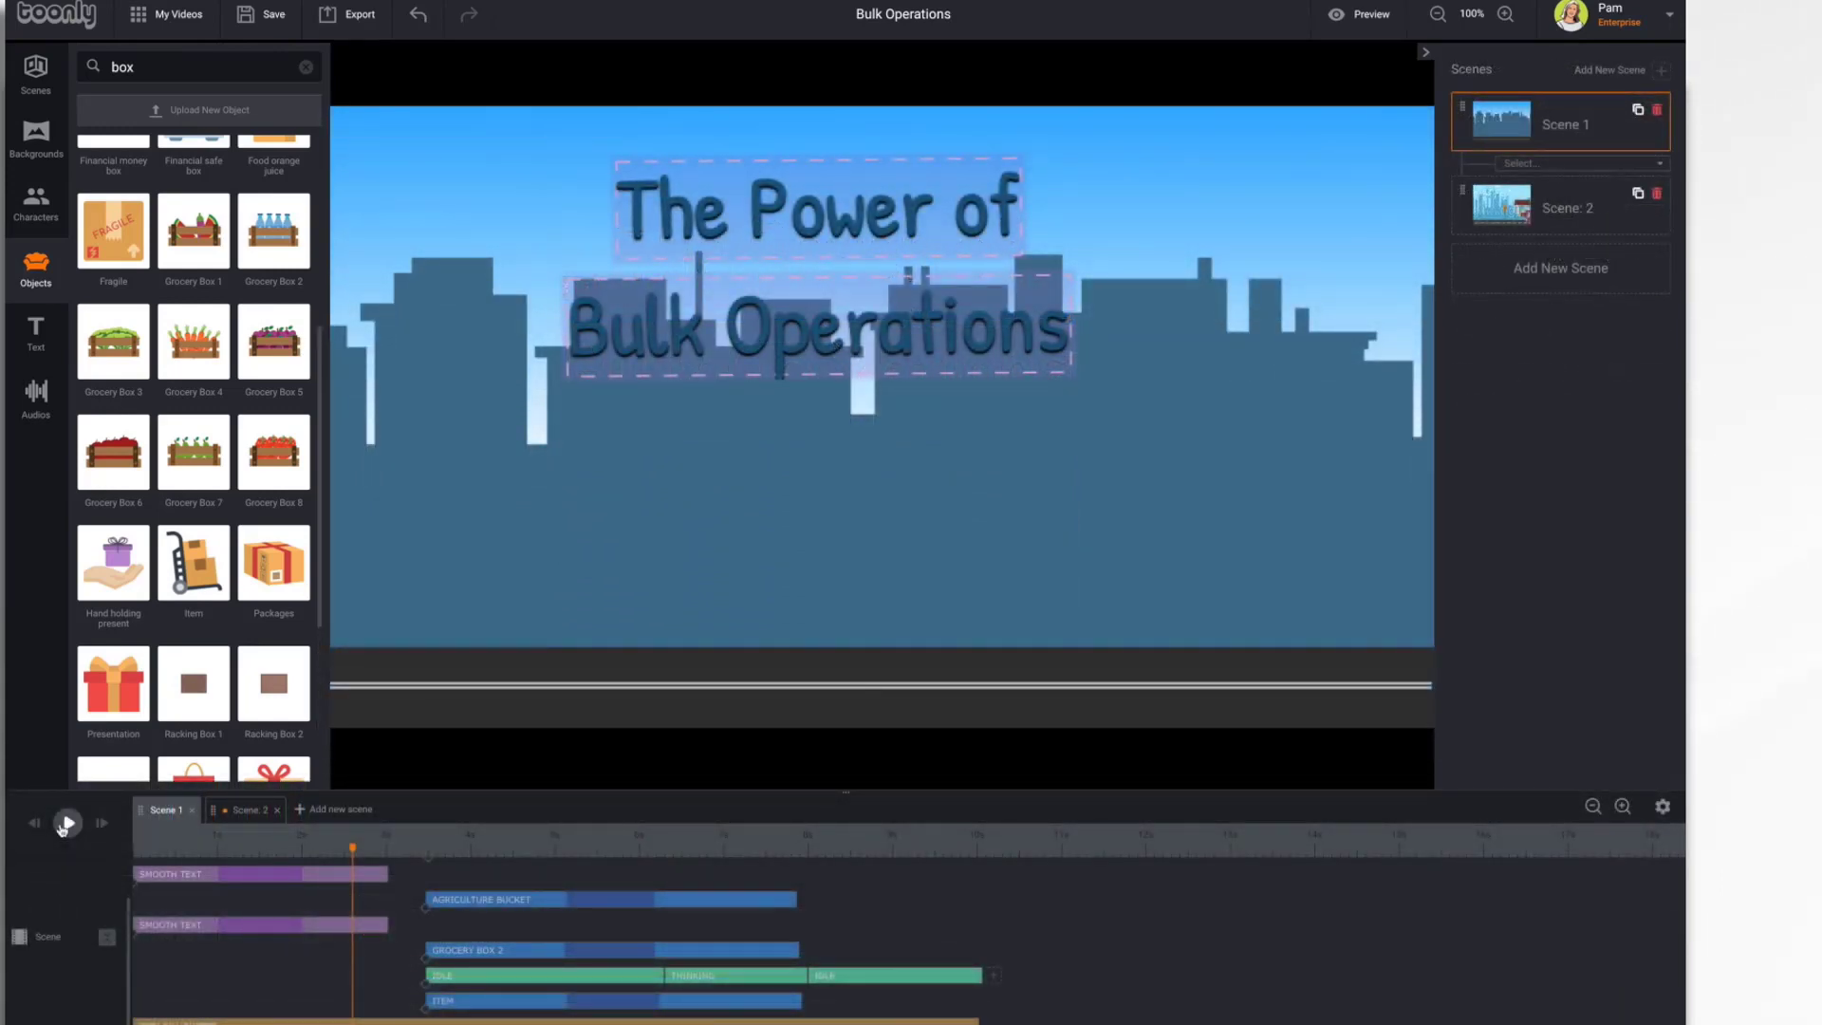
pyautogui.click(66, 824)
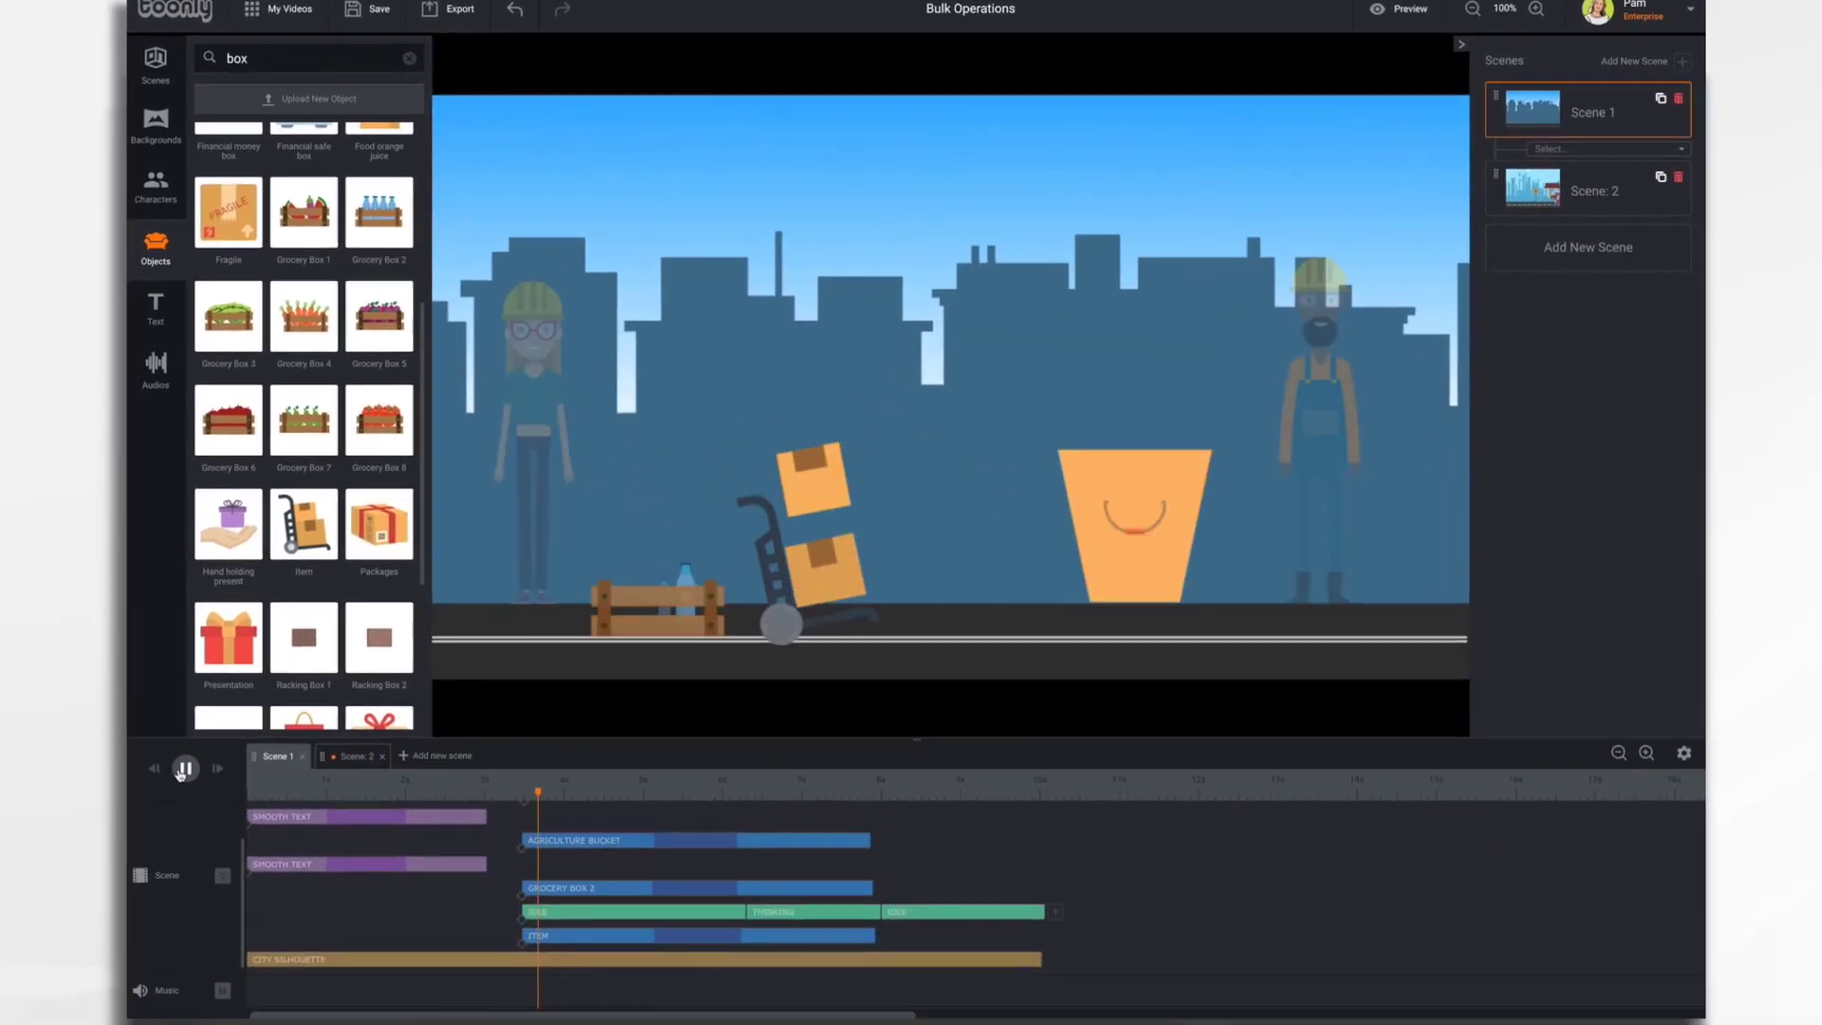
pyautogui.click(190, 766)
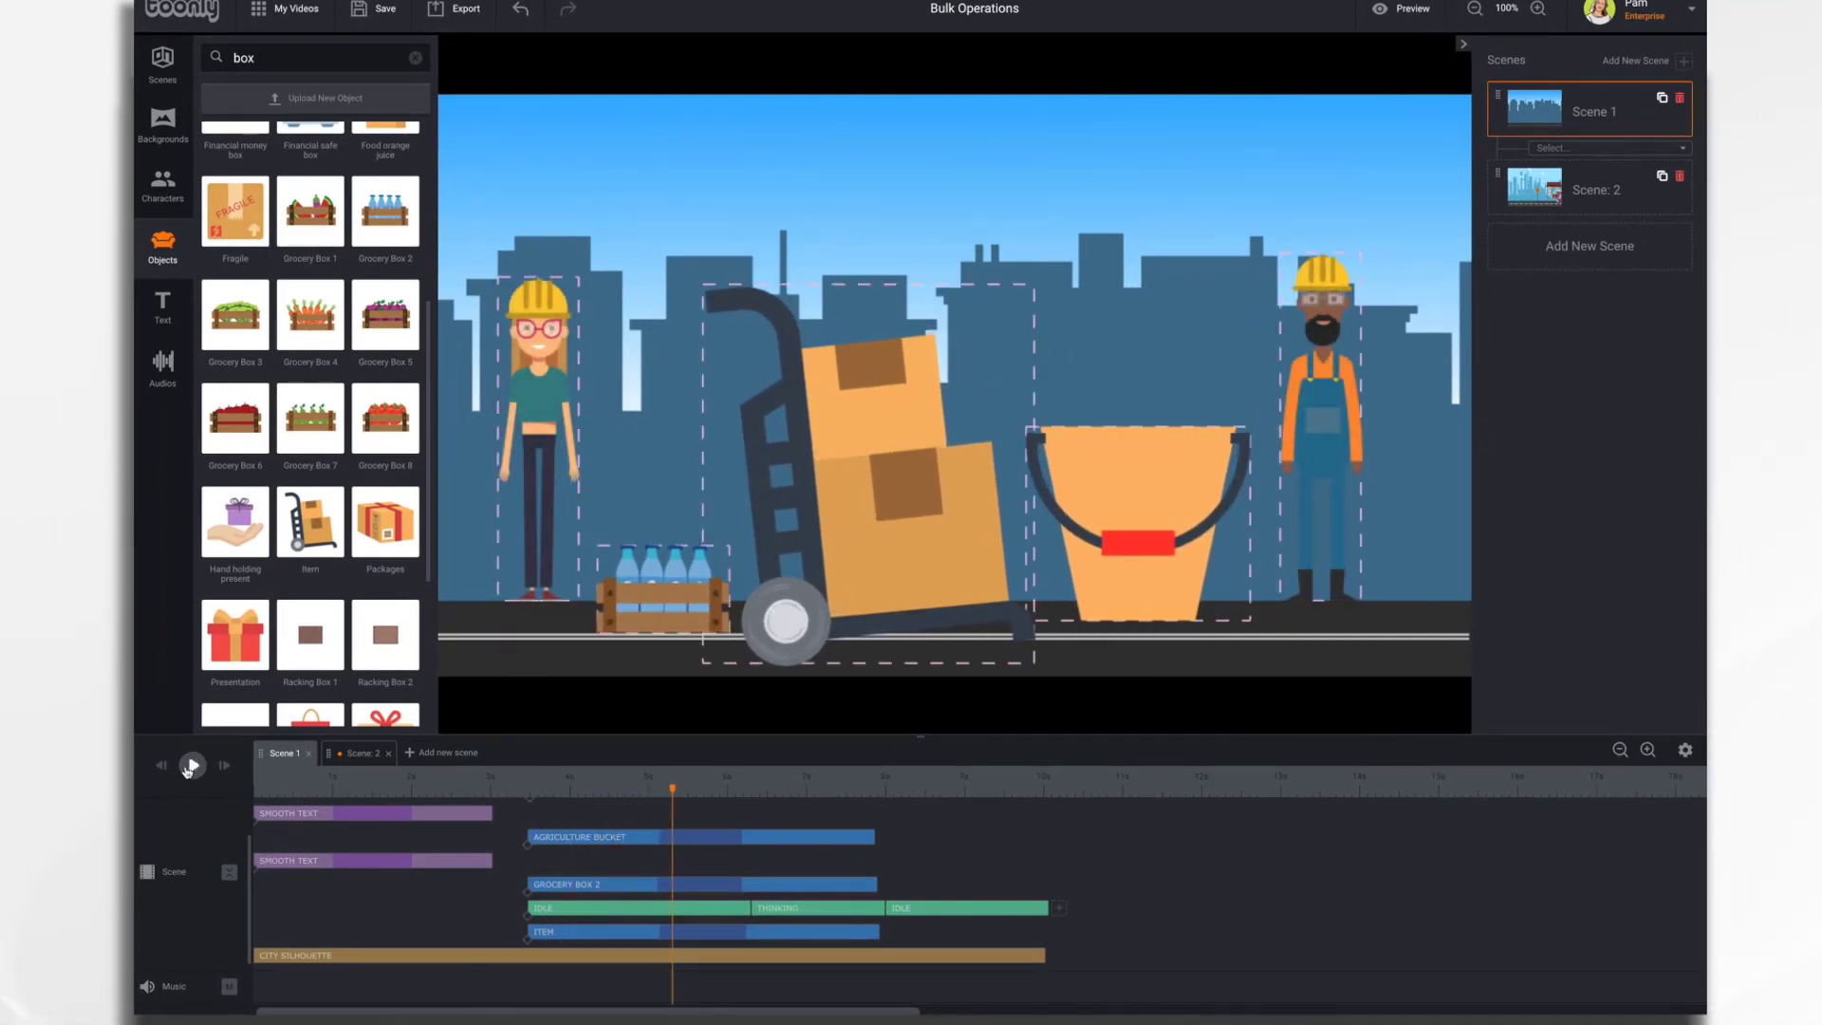
# - Select the hand truck and the bucket together, shrink both proportionally and stand them on the edge of the road
pyautogui.click(880, 461)
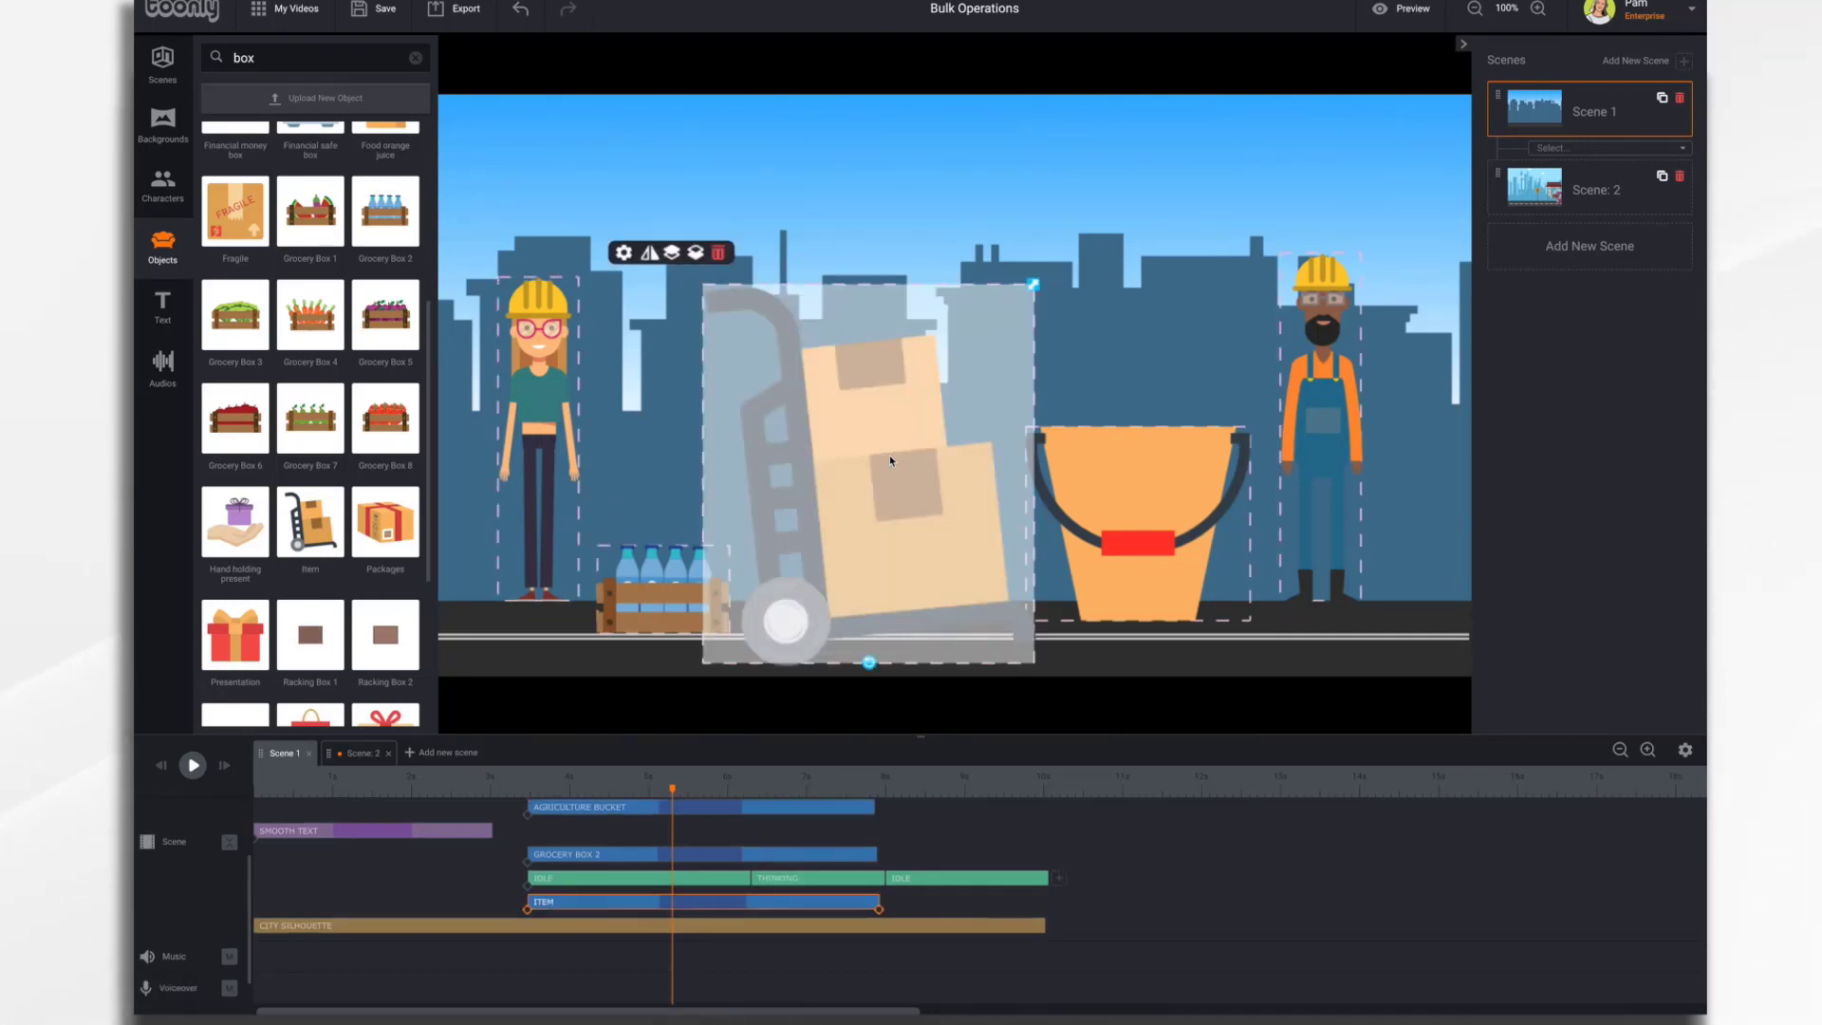
pyautogui.keyDown('shift'); pyautogui.click(1133, 494); pyautogui.keyUp('shift')
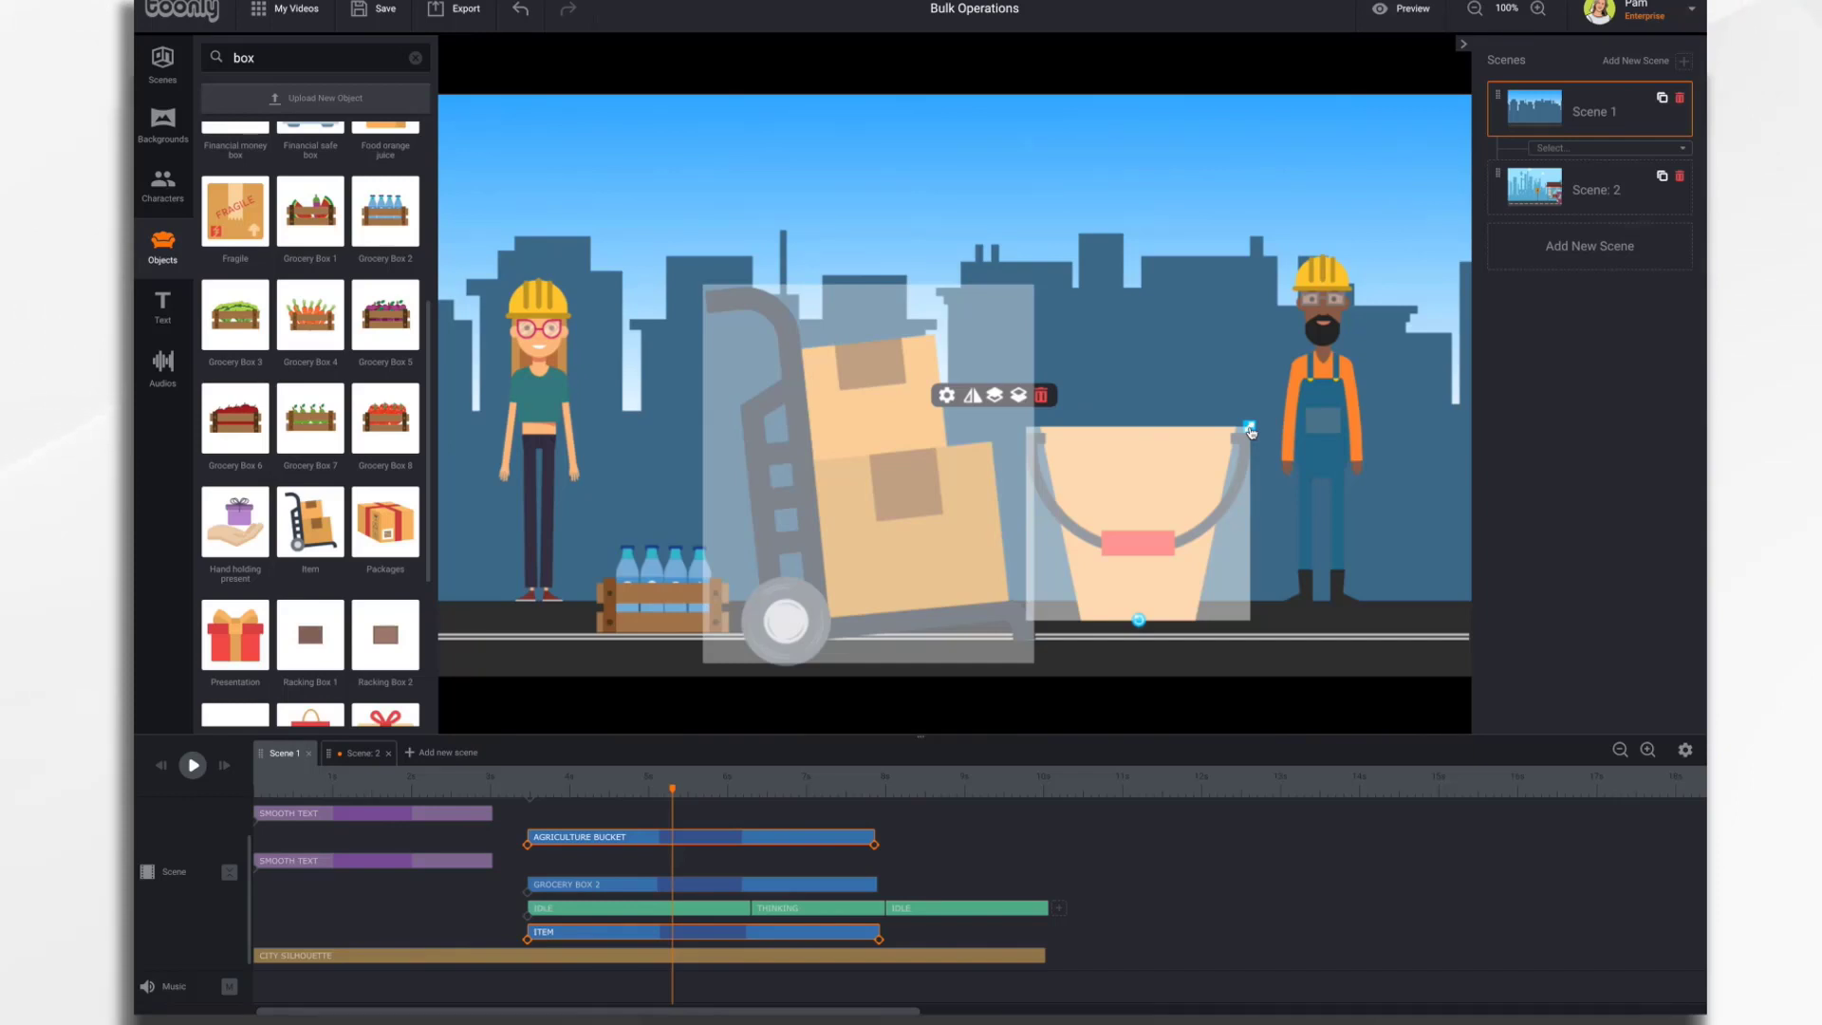
pyautogui.moveTo(1251, 432); pyautogui.dragTo(1146, 547)
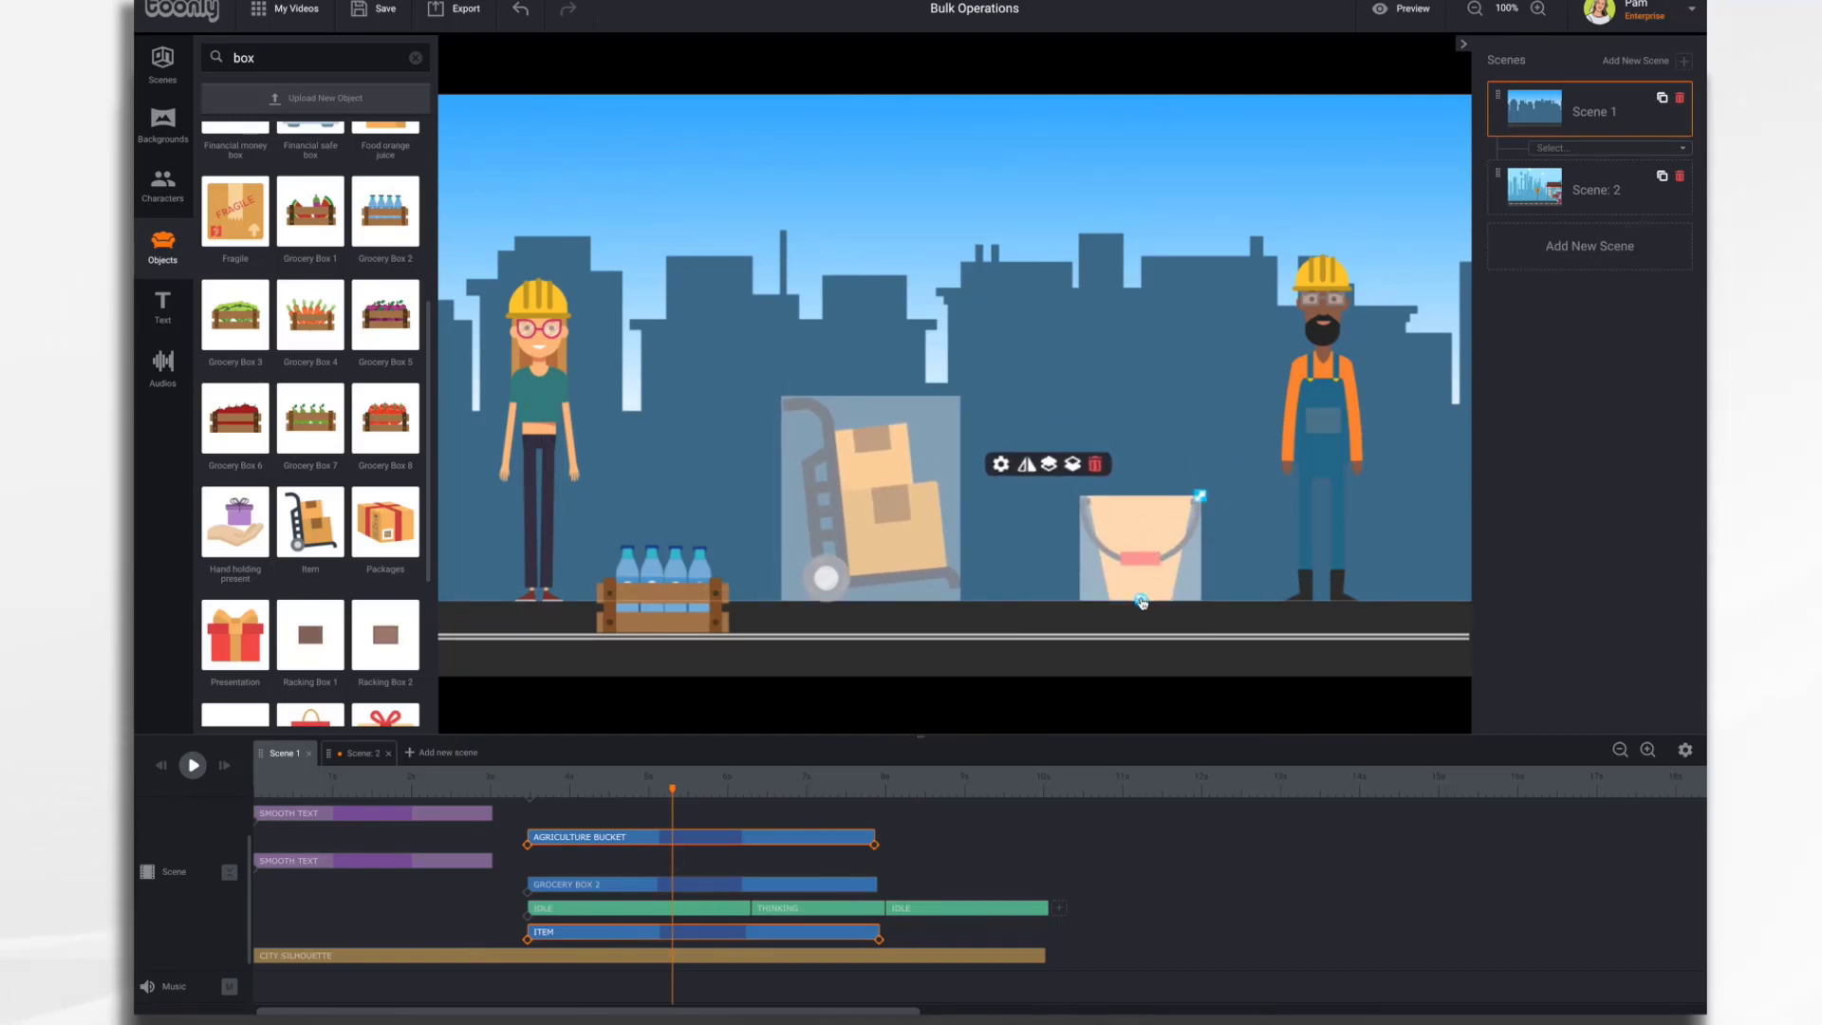
pyautogui.moveTo(1141, 600); pyautogui.dragTo(1141, 598)
pyautogui.click(1155, 318)
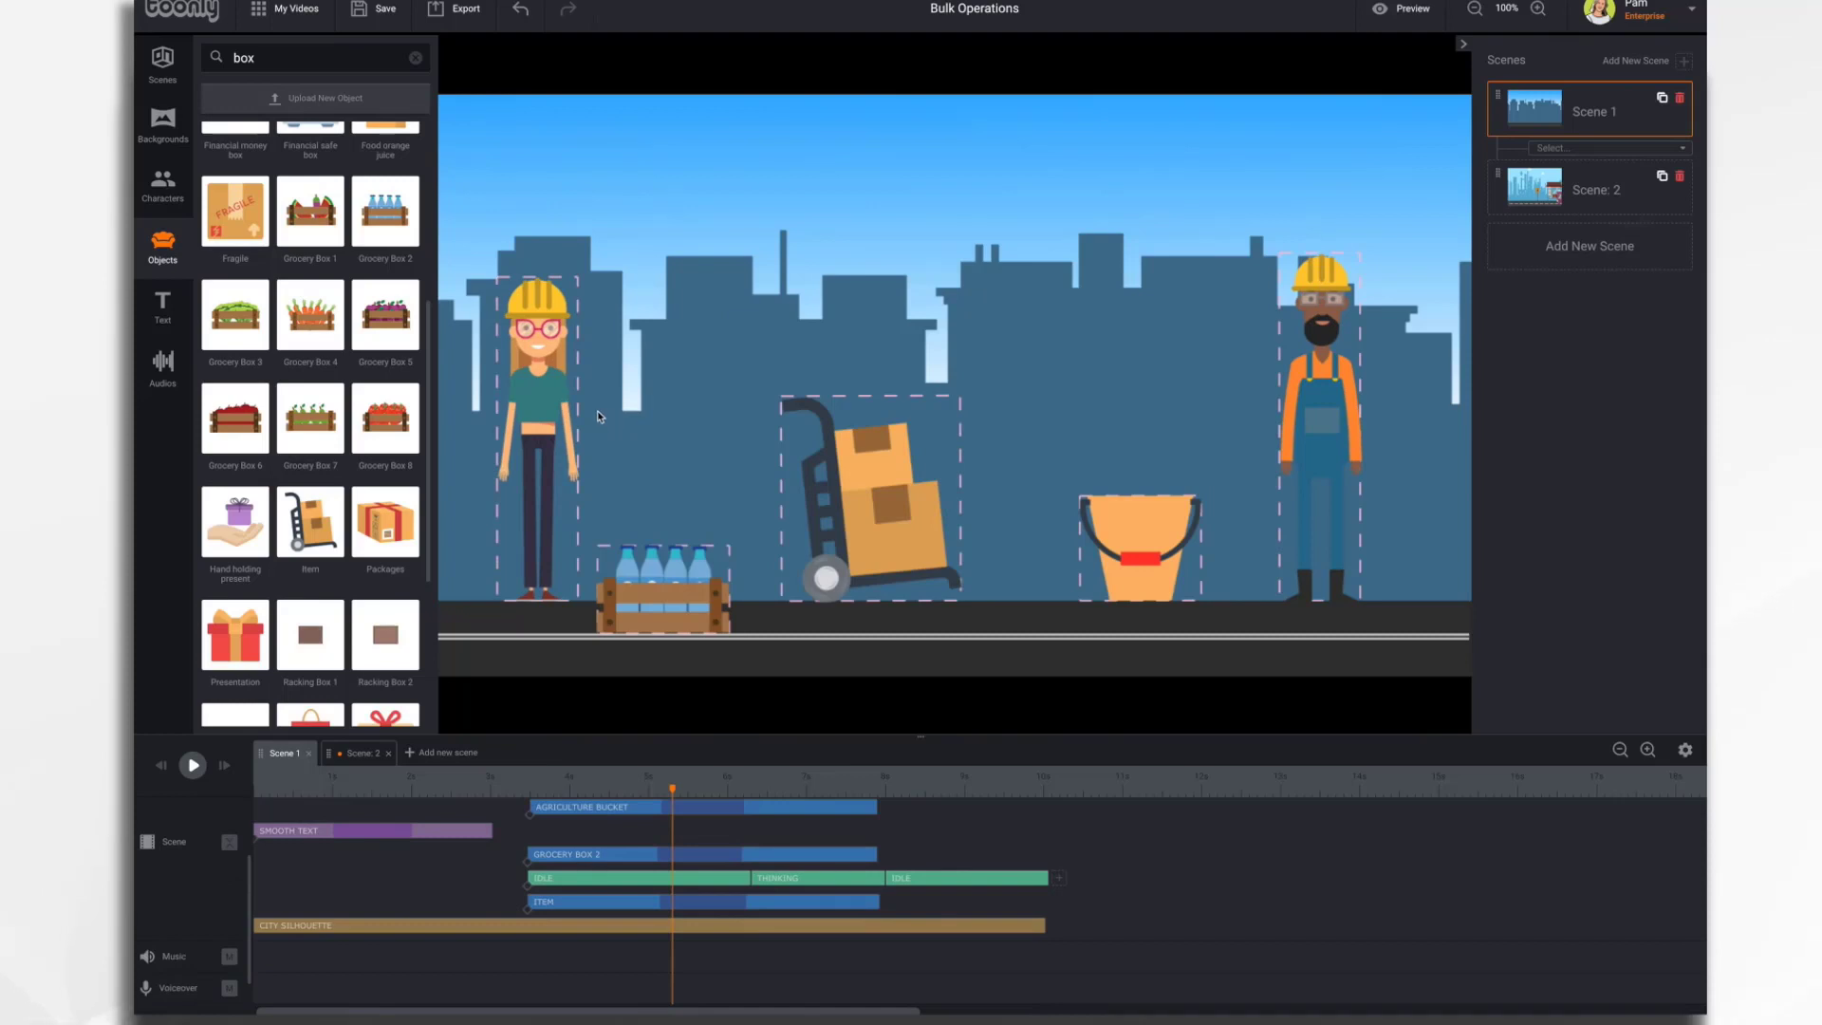
# - Select both construction workers together, enlarge them slightly and move them up so their feet rest on the road's edge
pyautogui.click(563, 363)
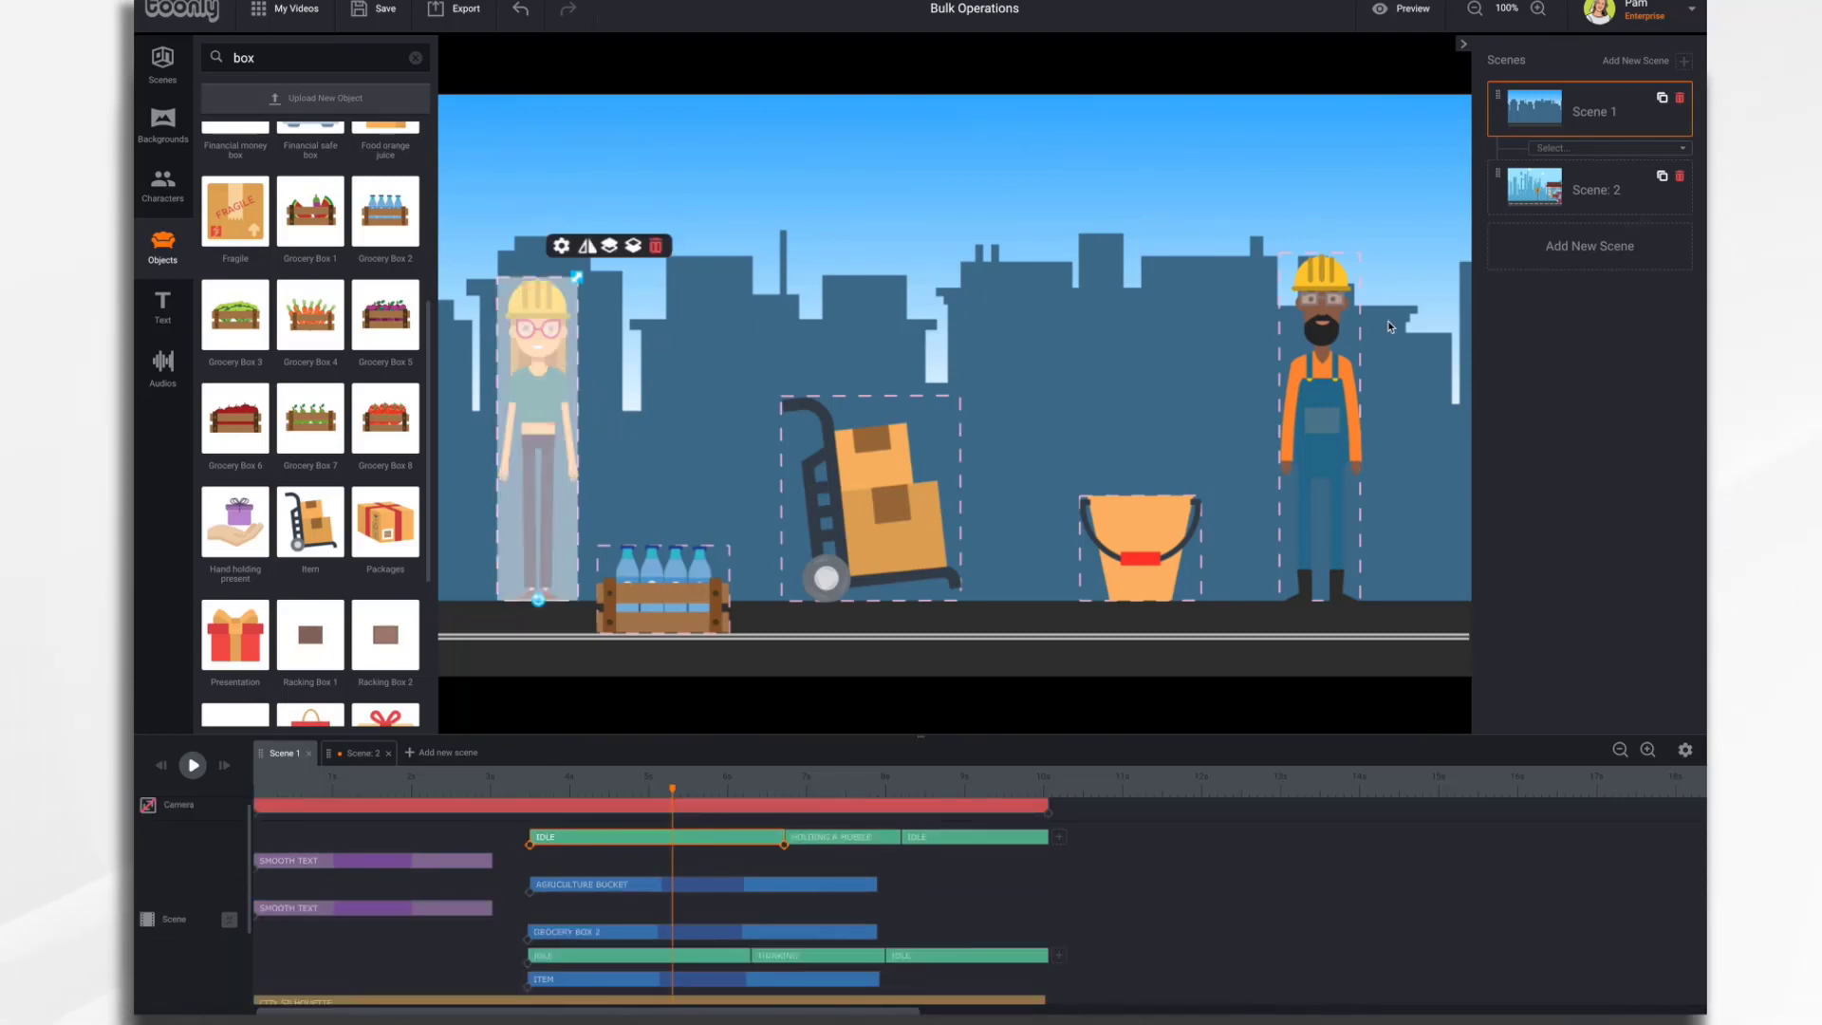
pyautogui.keyDown('ctrl'); pyautogui.click(1320, 349); pyautogui.keyUp('ctrl')
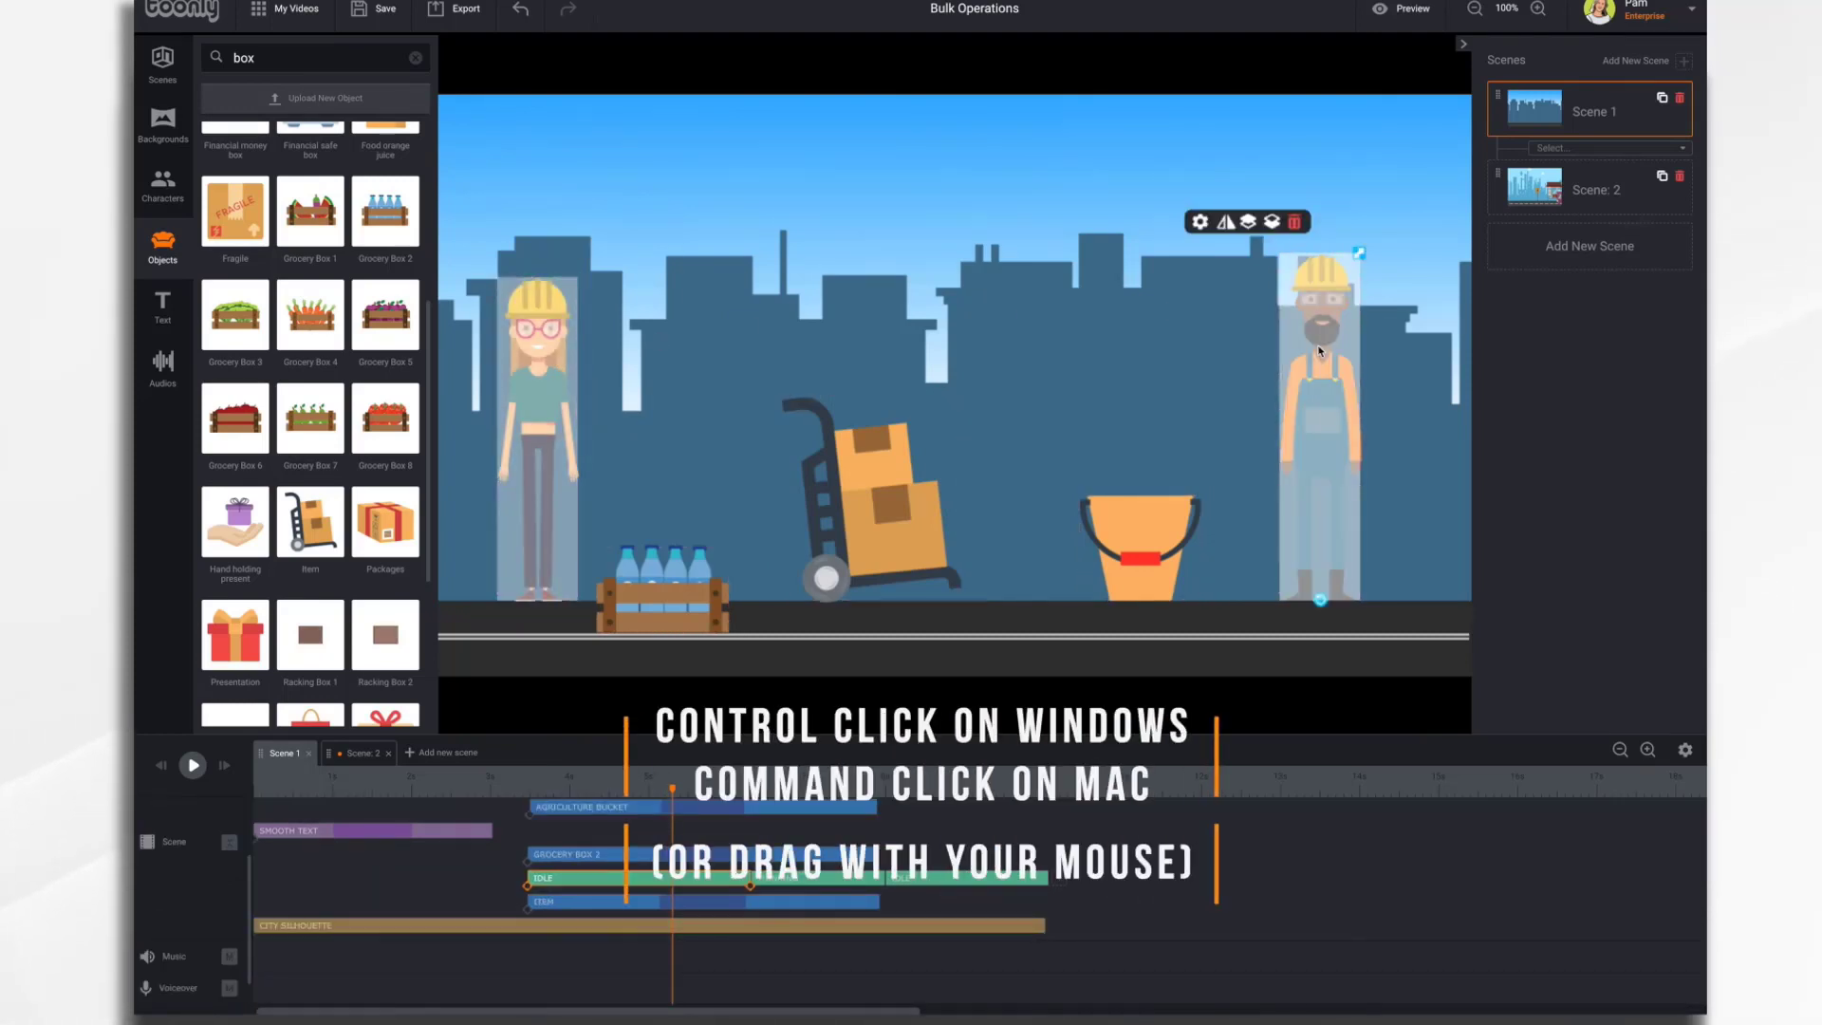
pyautogui.moveTo(1359, 254)
pyautogui.mouseDown()
pyautogui.moveTo(1402, 221)
pyautogui.moveTo(1384, 241)
pyautogui.mouseUp()
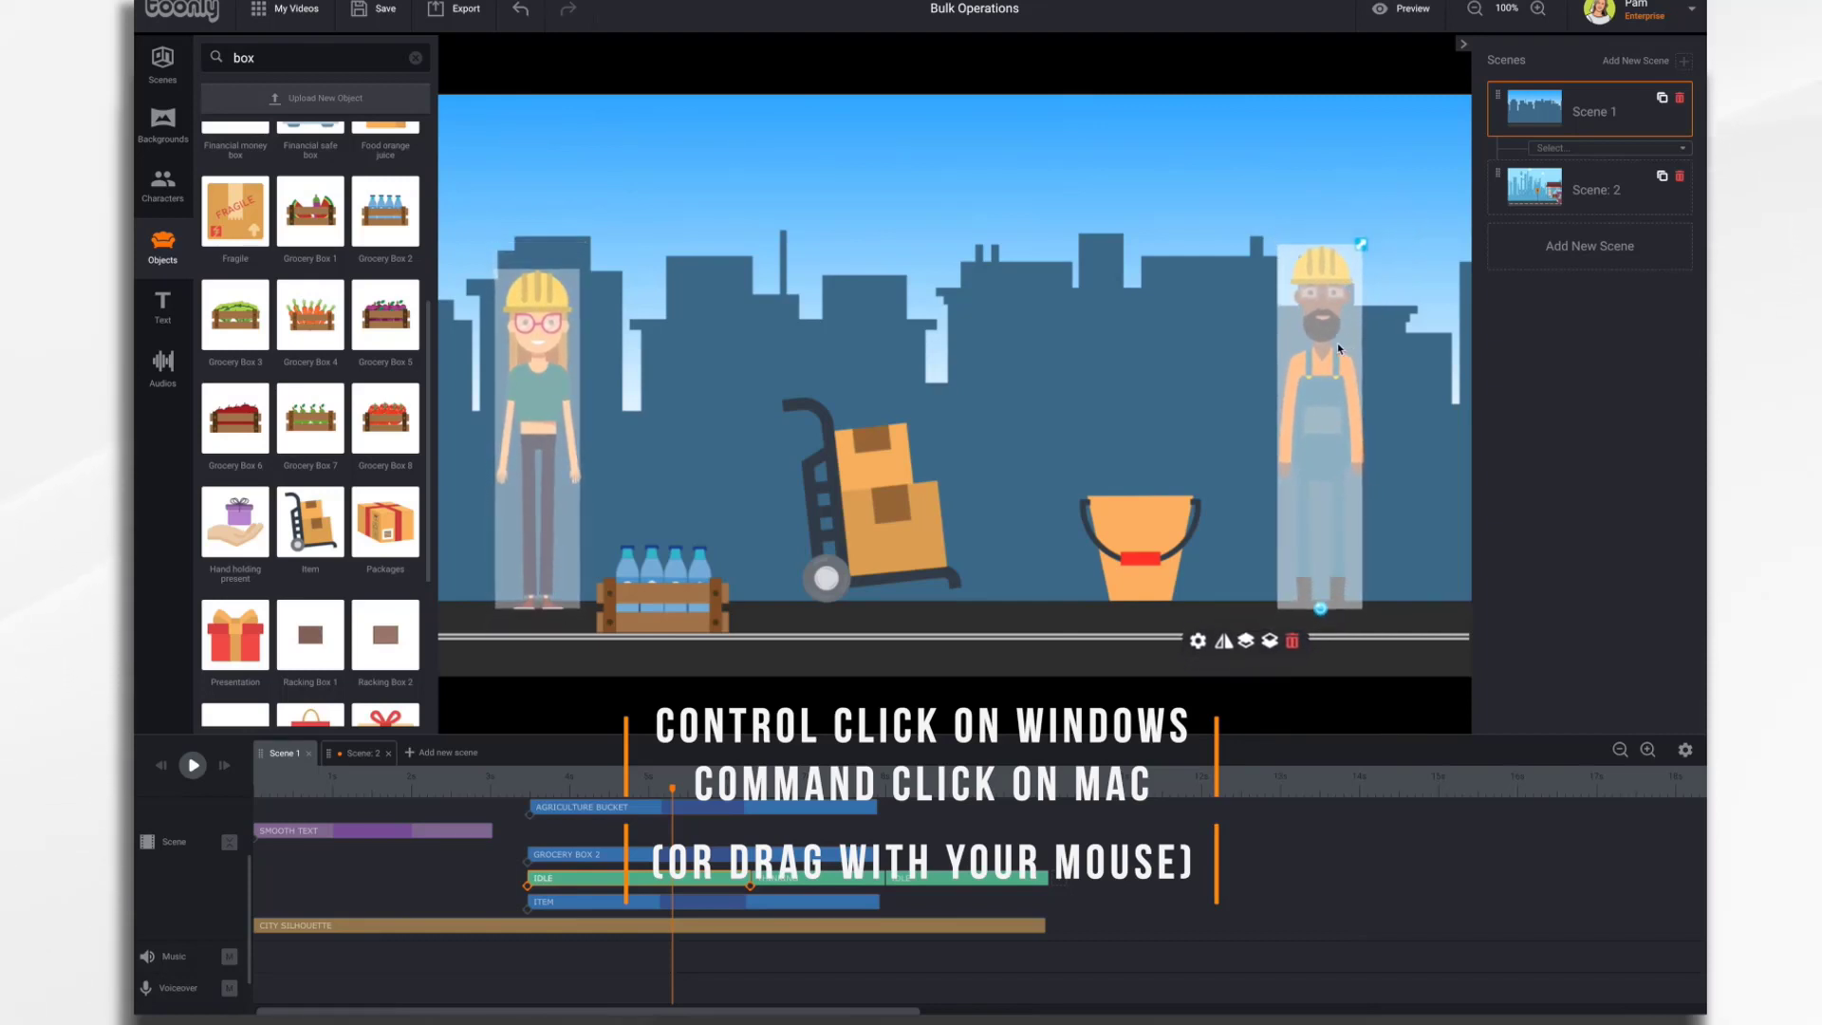
pyautogui.moveTo(1339, 349); pyautogui.dragTo(1338, 341)
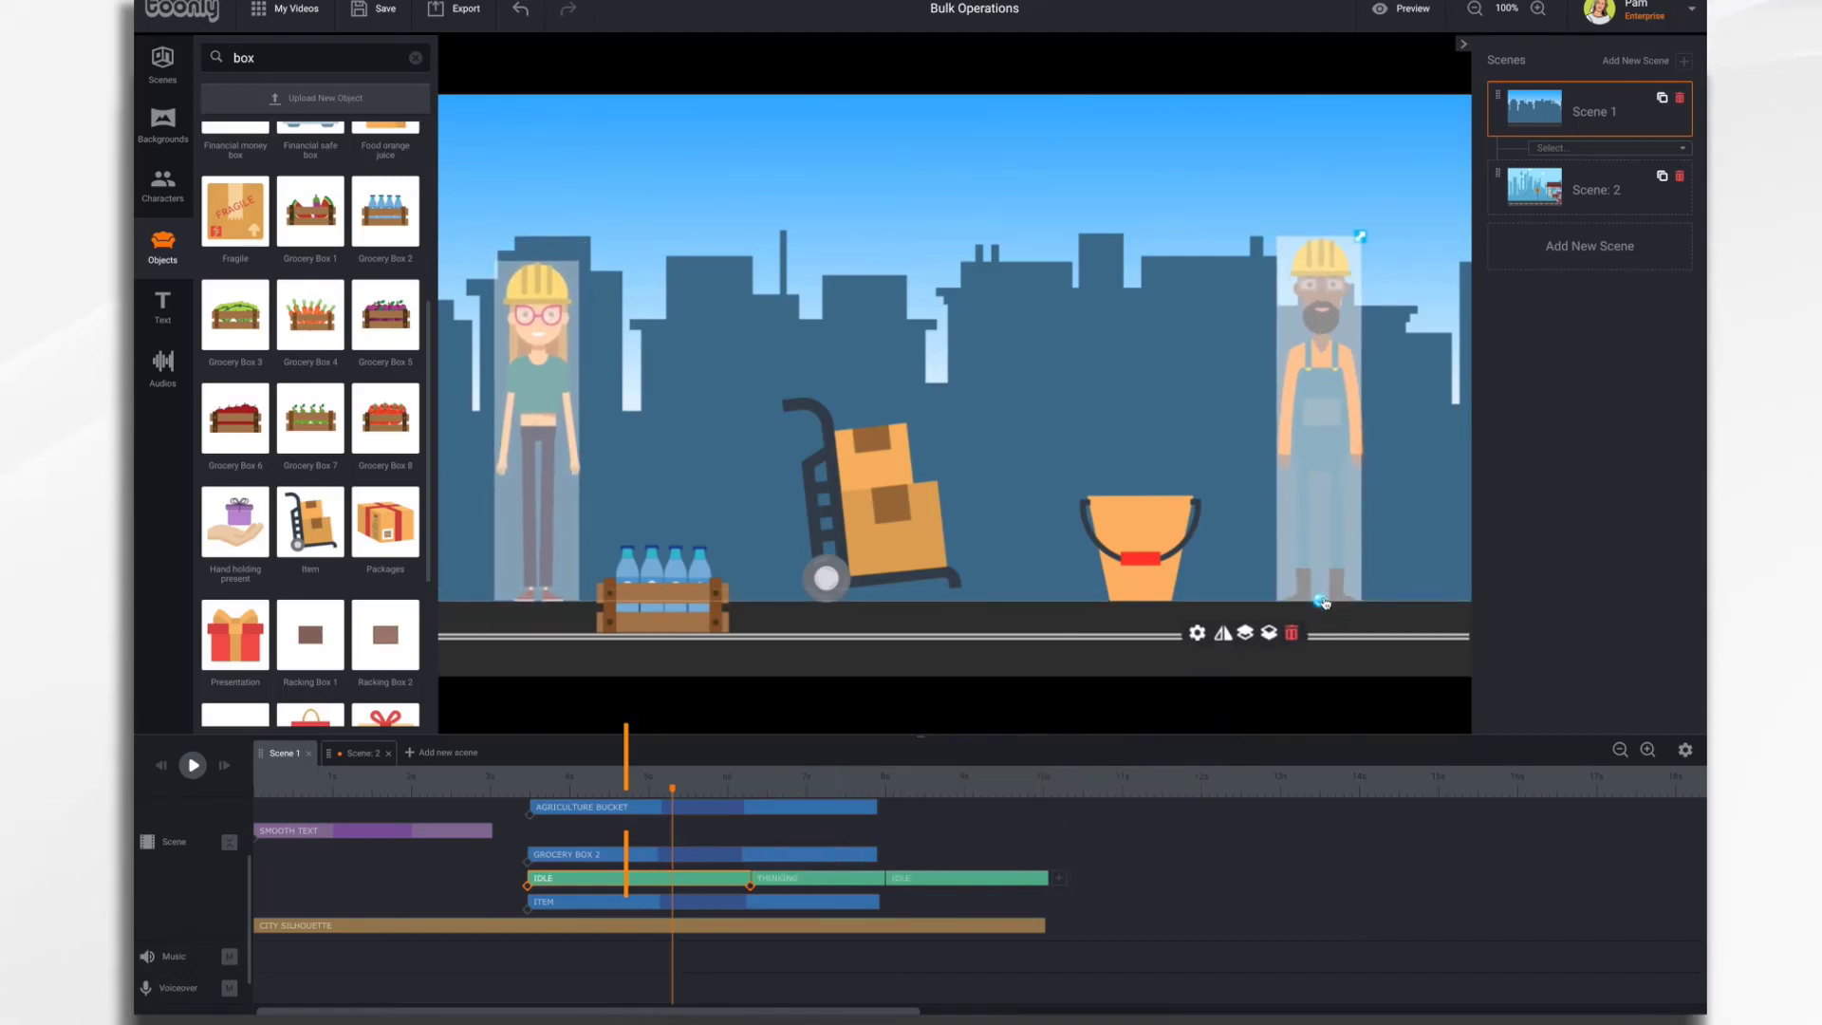
pyautogui.moveTo(1324, 605)
pyautogui.mouseDown()
pyautogui.moveTo(1288, 616)
pyautogui.moveTo(1323, 603)
pyautogui.mouseUp()
# - Flip both construction workers together, flip them back and clear the selection
pyautogui.click(1228, 636)
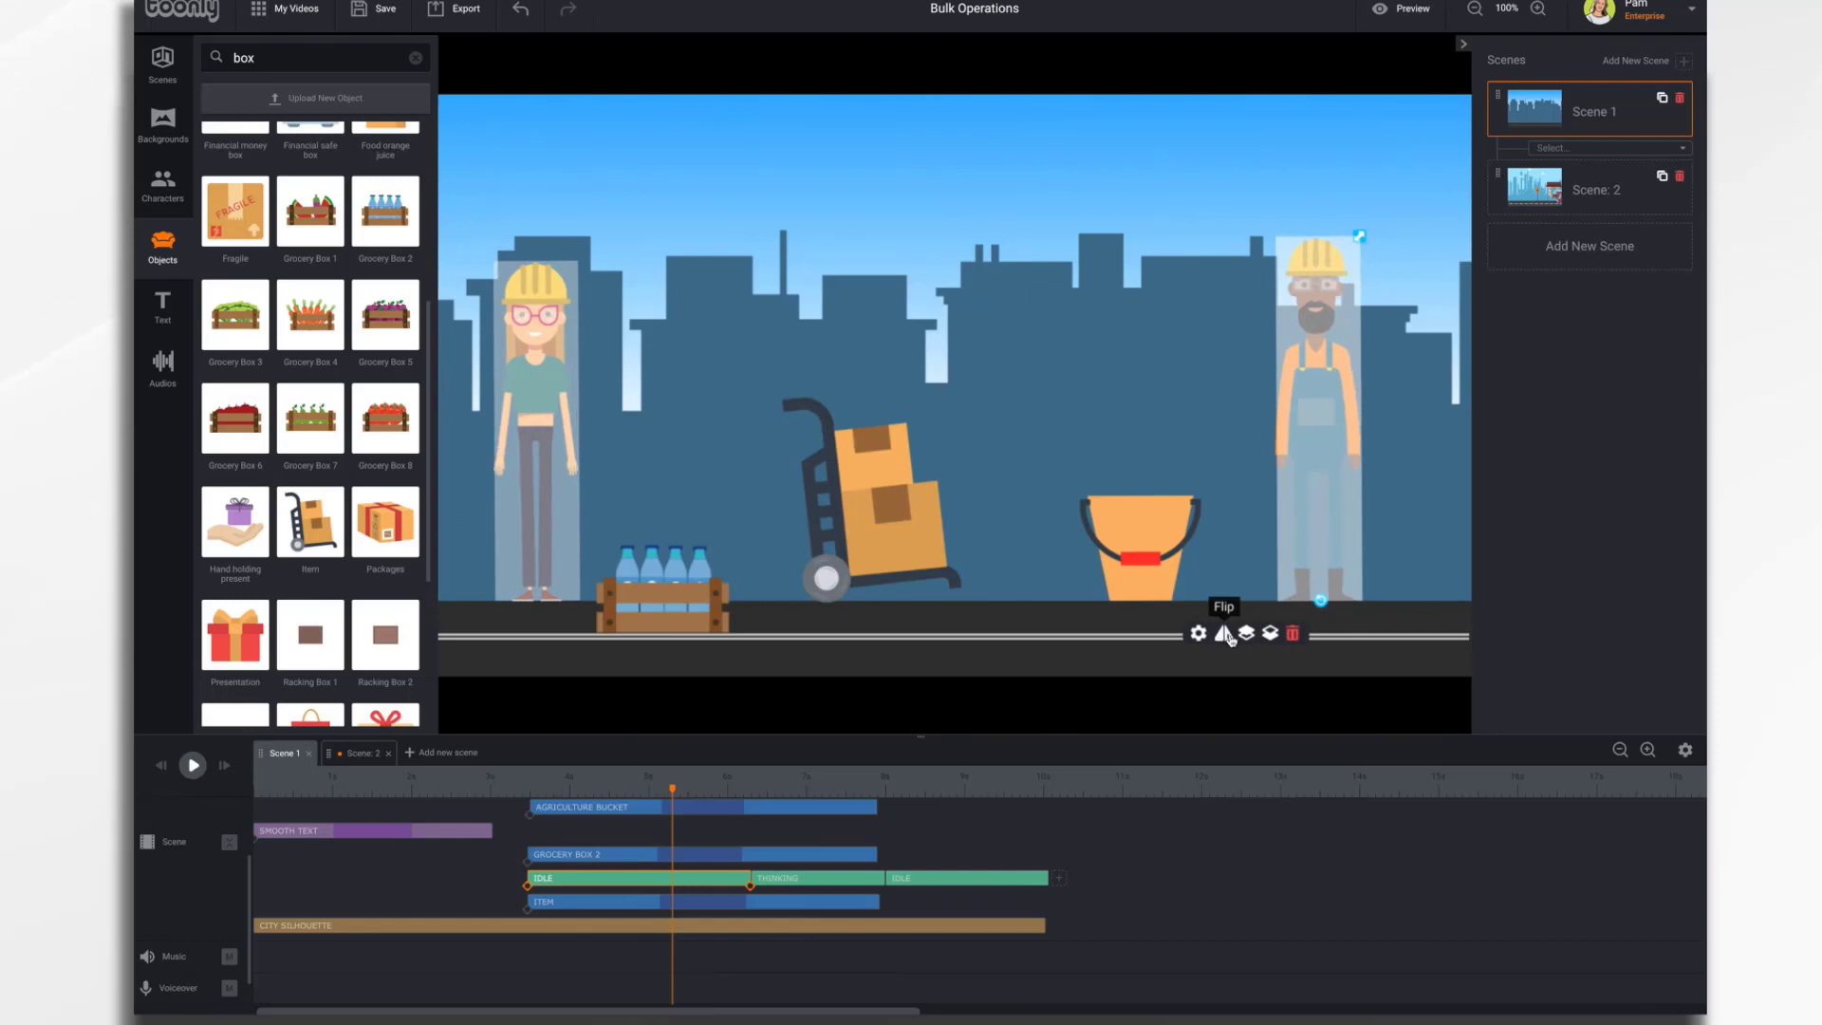
pyautogui.click(1228, 636)
pyautogui.click(1136, 448)
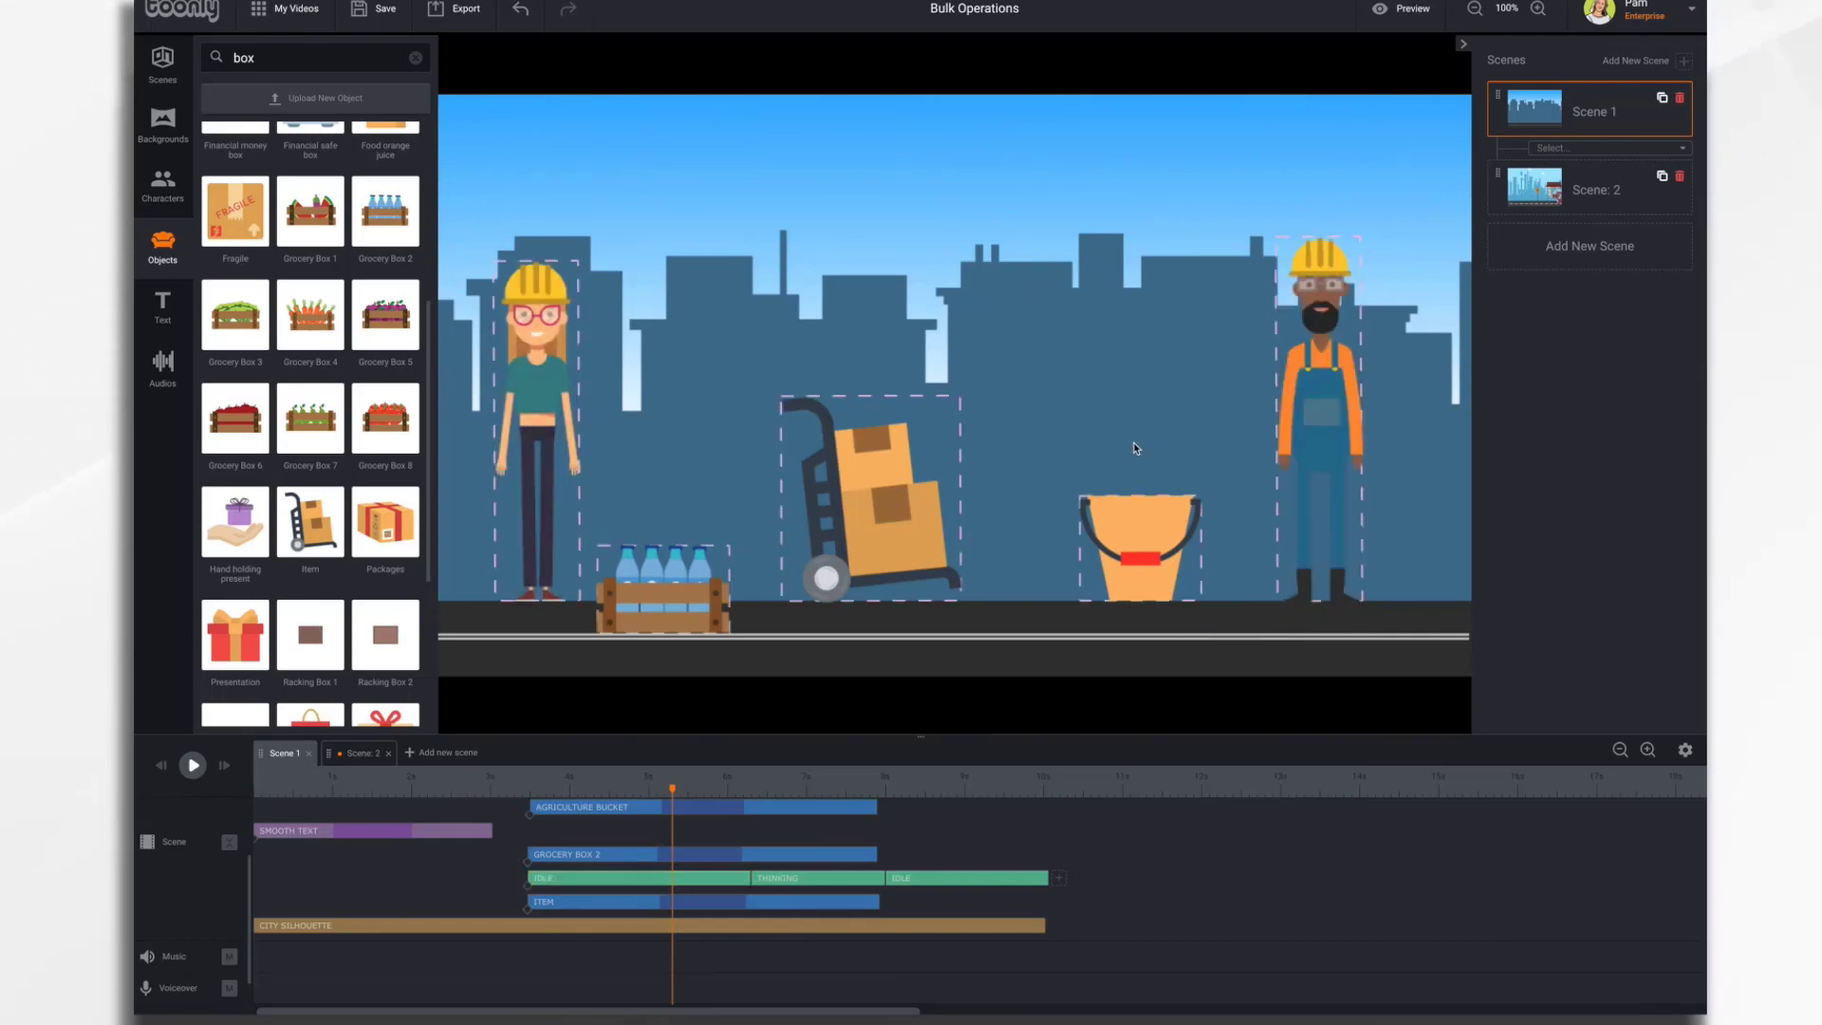
# - Select both workers' first Idle actions and the bucket, grocery box and hand truck clips, and move them together to start at about 1 s
pyautogui.scroll(2, 989, 829)
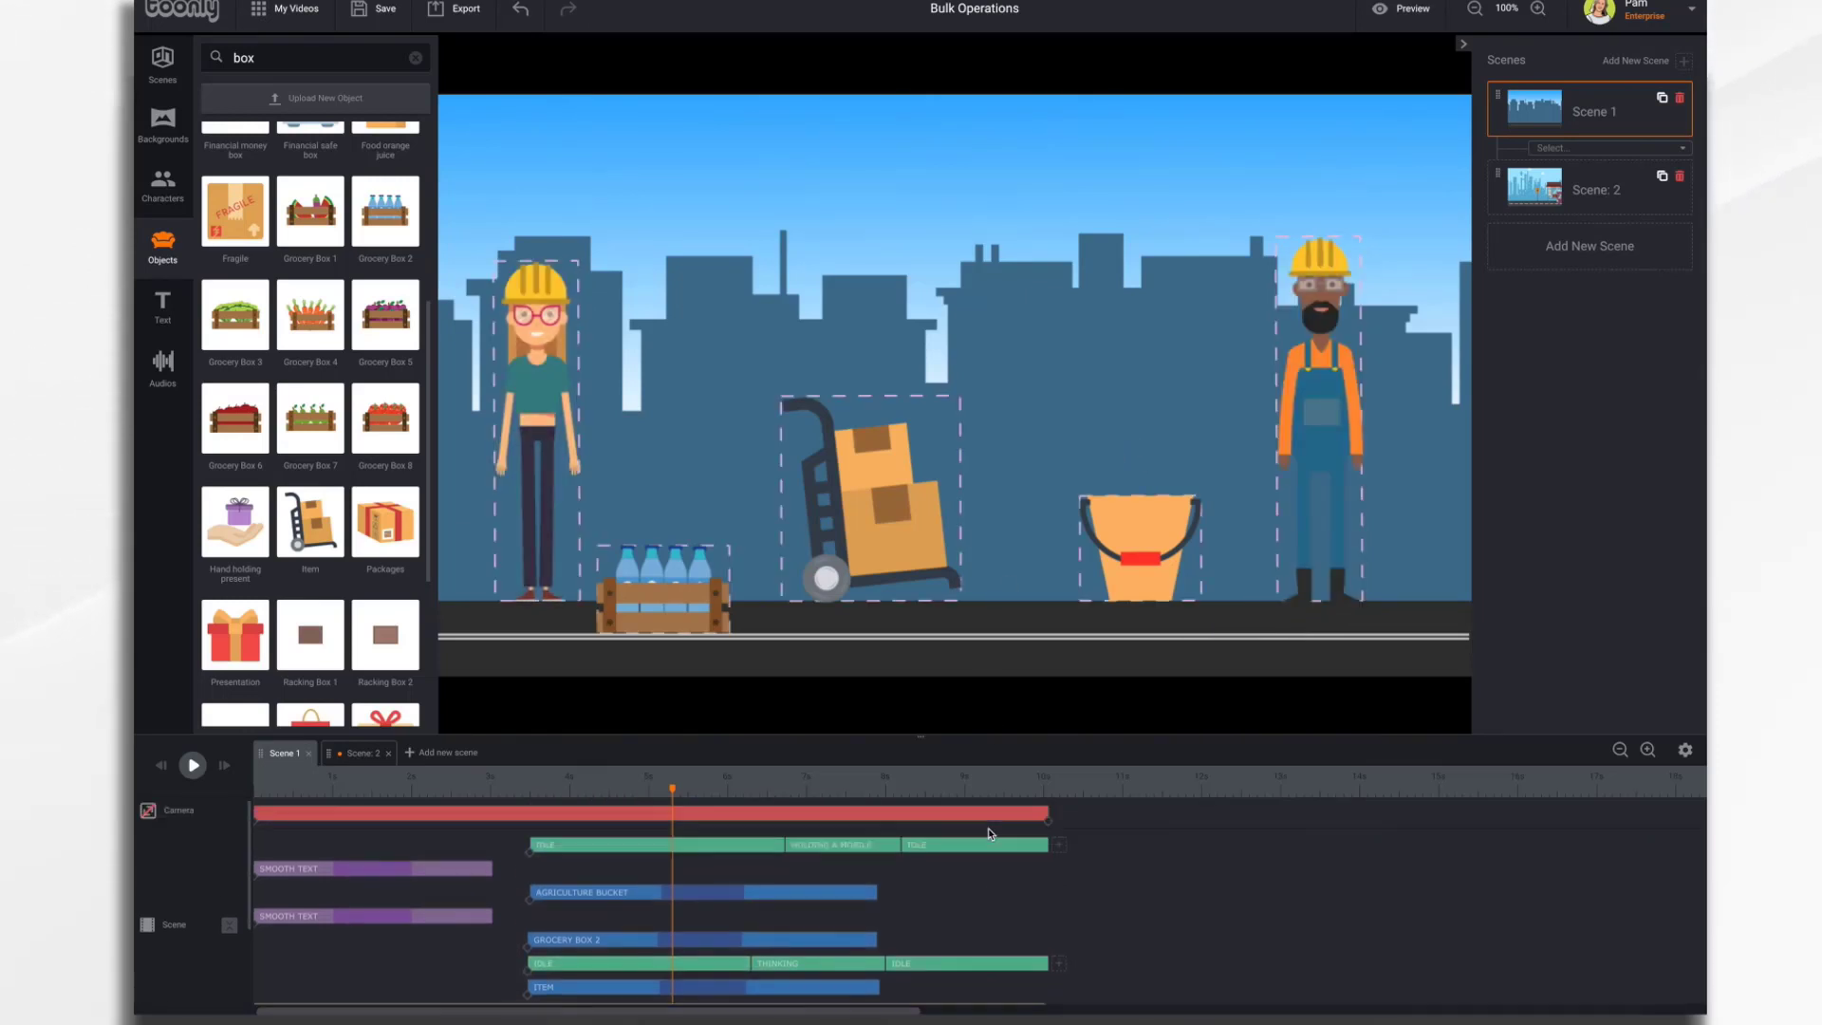
pyautogui.scroll(-2, 989, 829)
pyautogui.scroll(2, 989, 830)
pyautogui.scroll(-1, 988, 828)
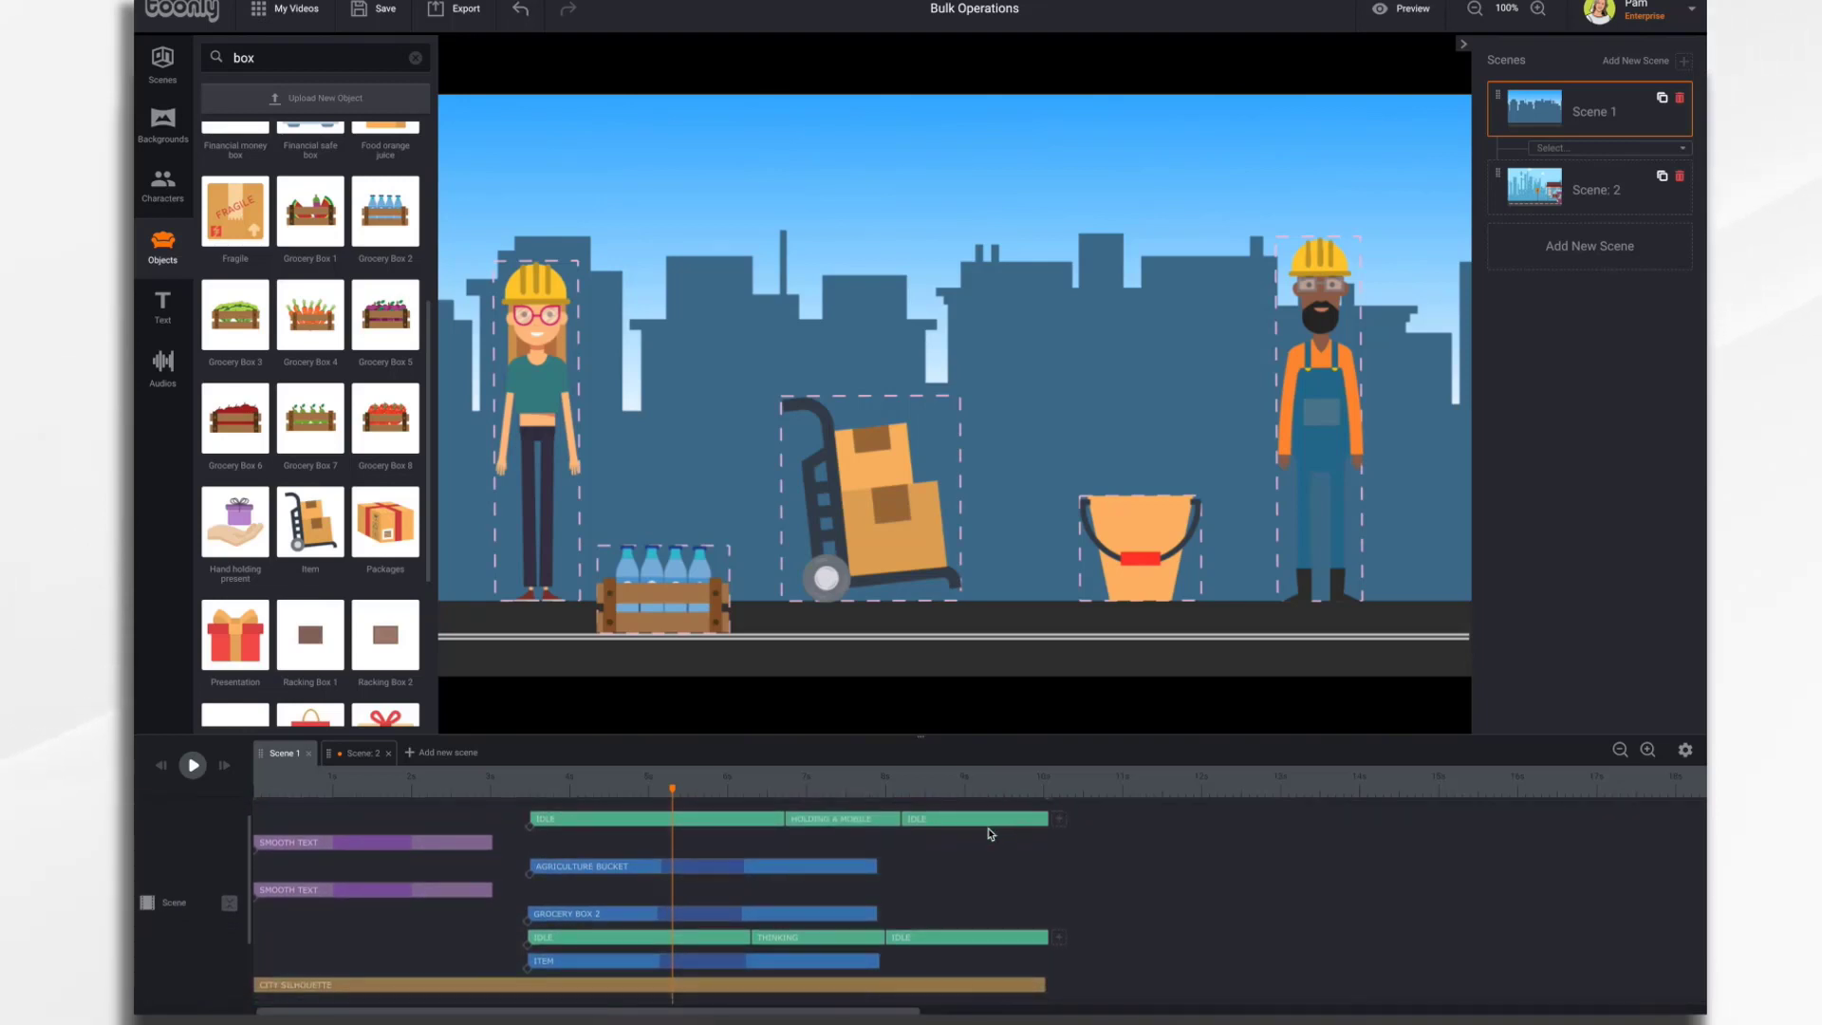
pyautogui.scroll(1, 988, 828)
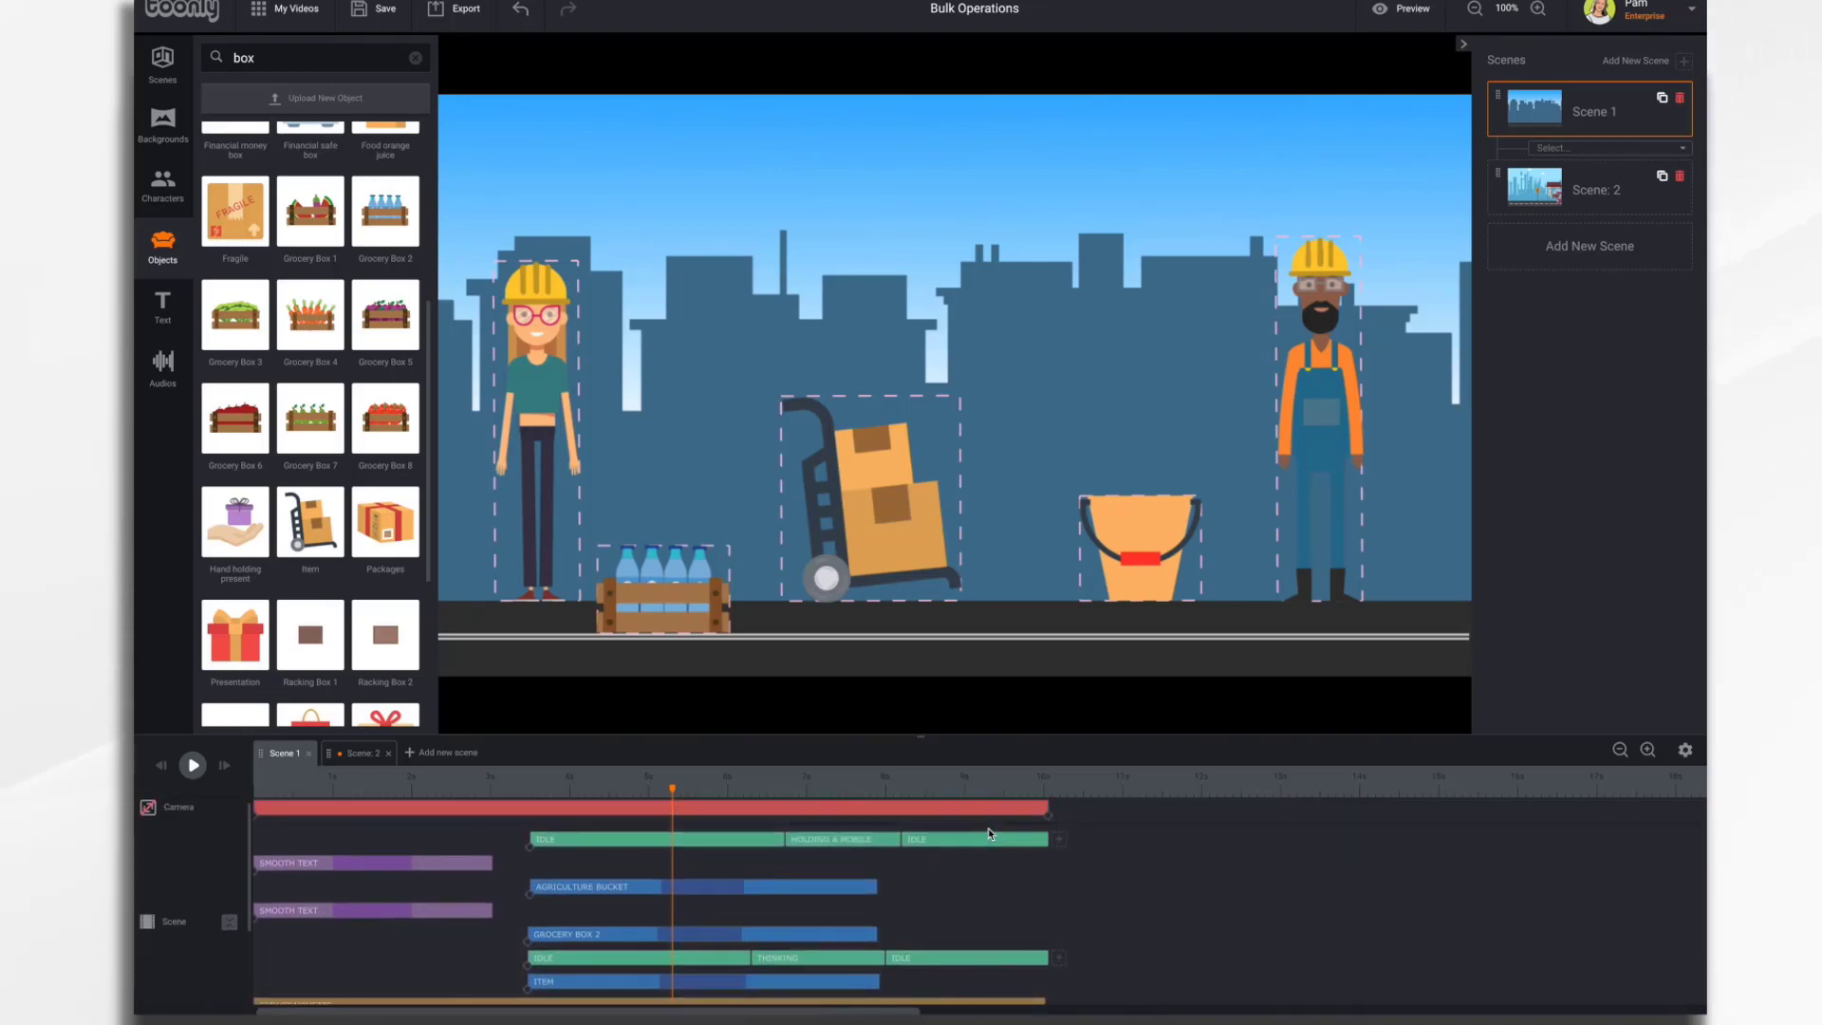
pyautogui.click(637, 843)
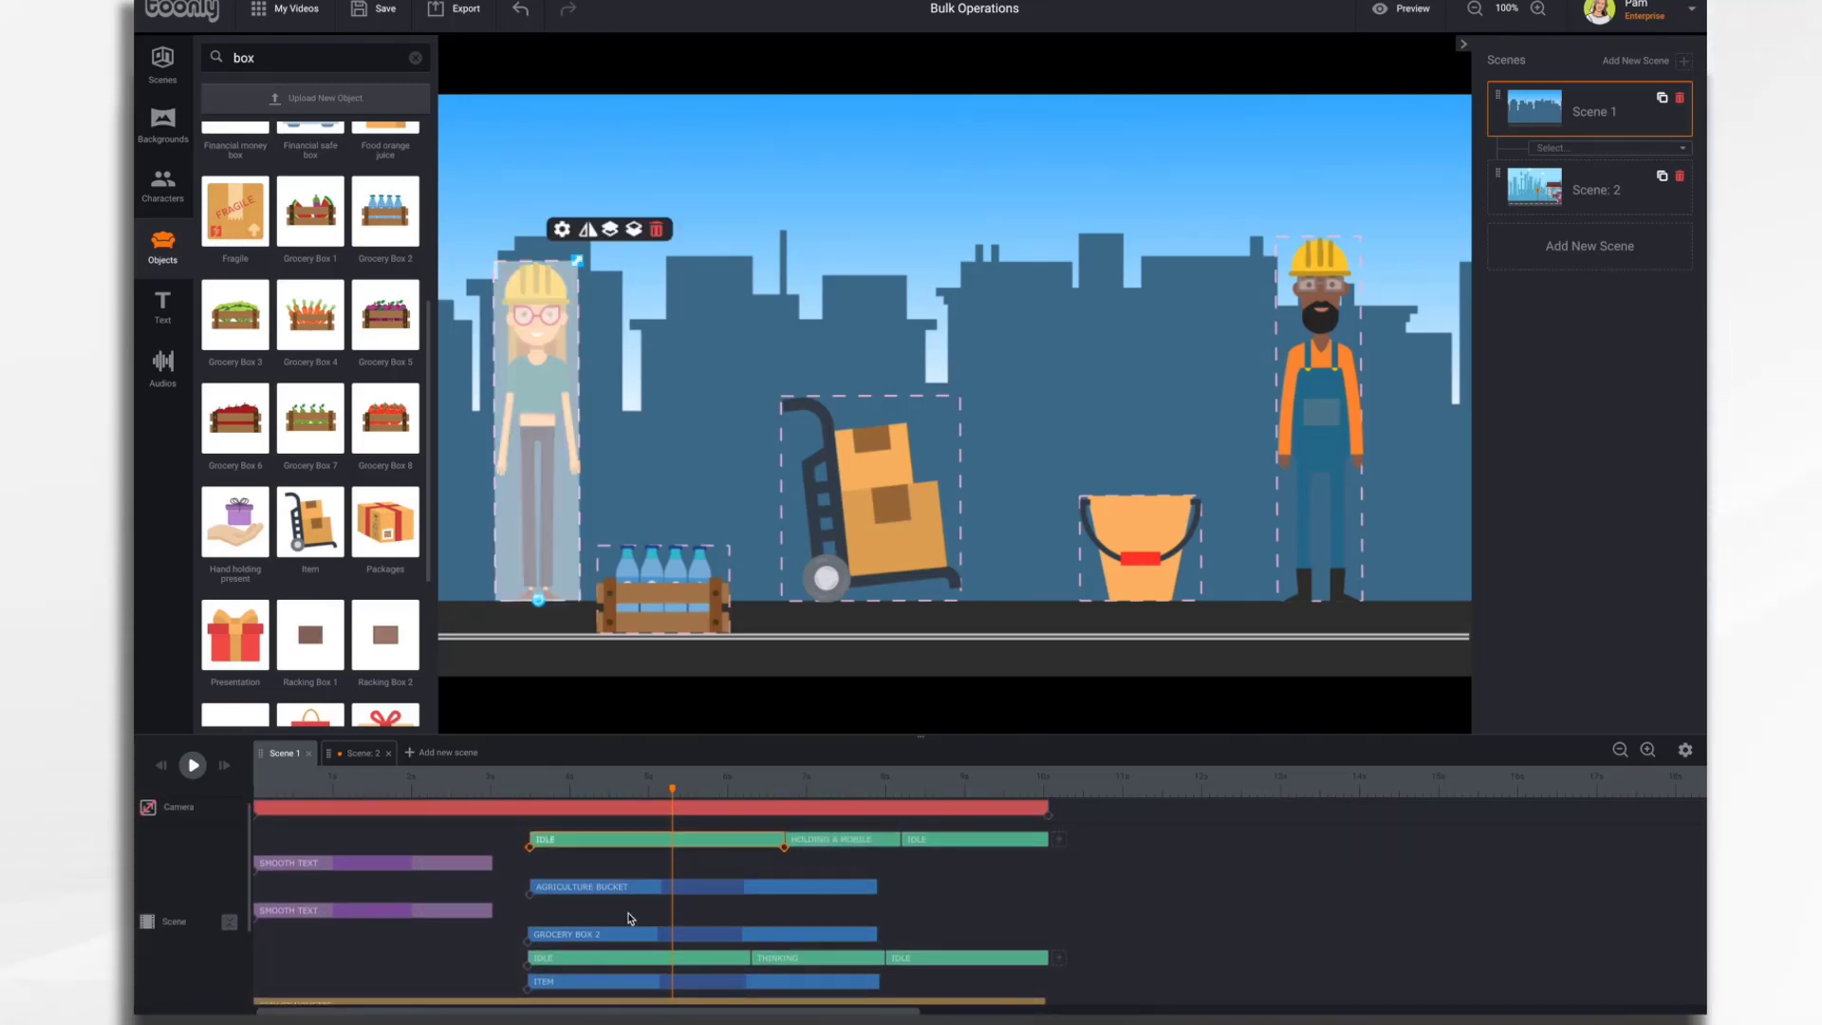
pyautogui.click(630, 958)
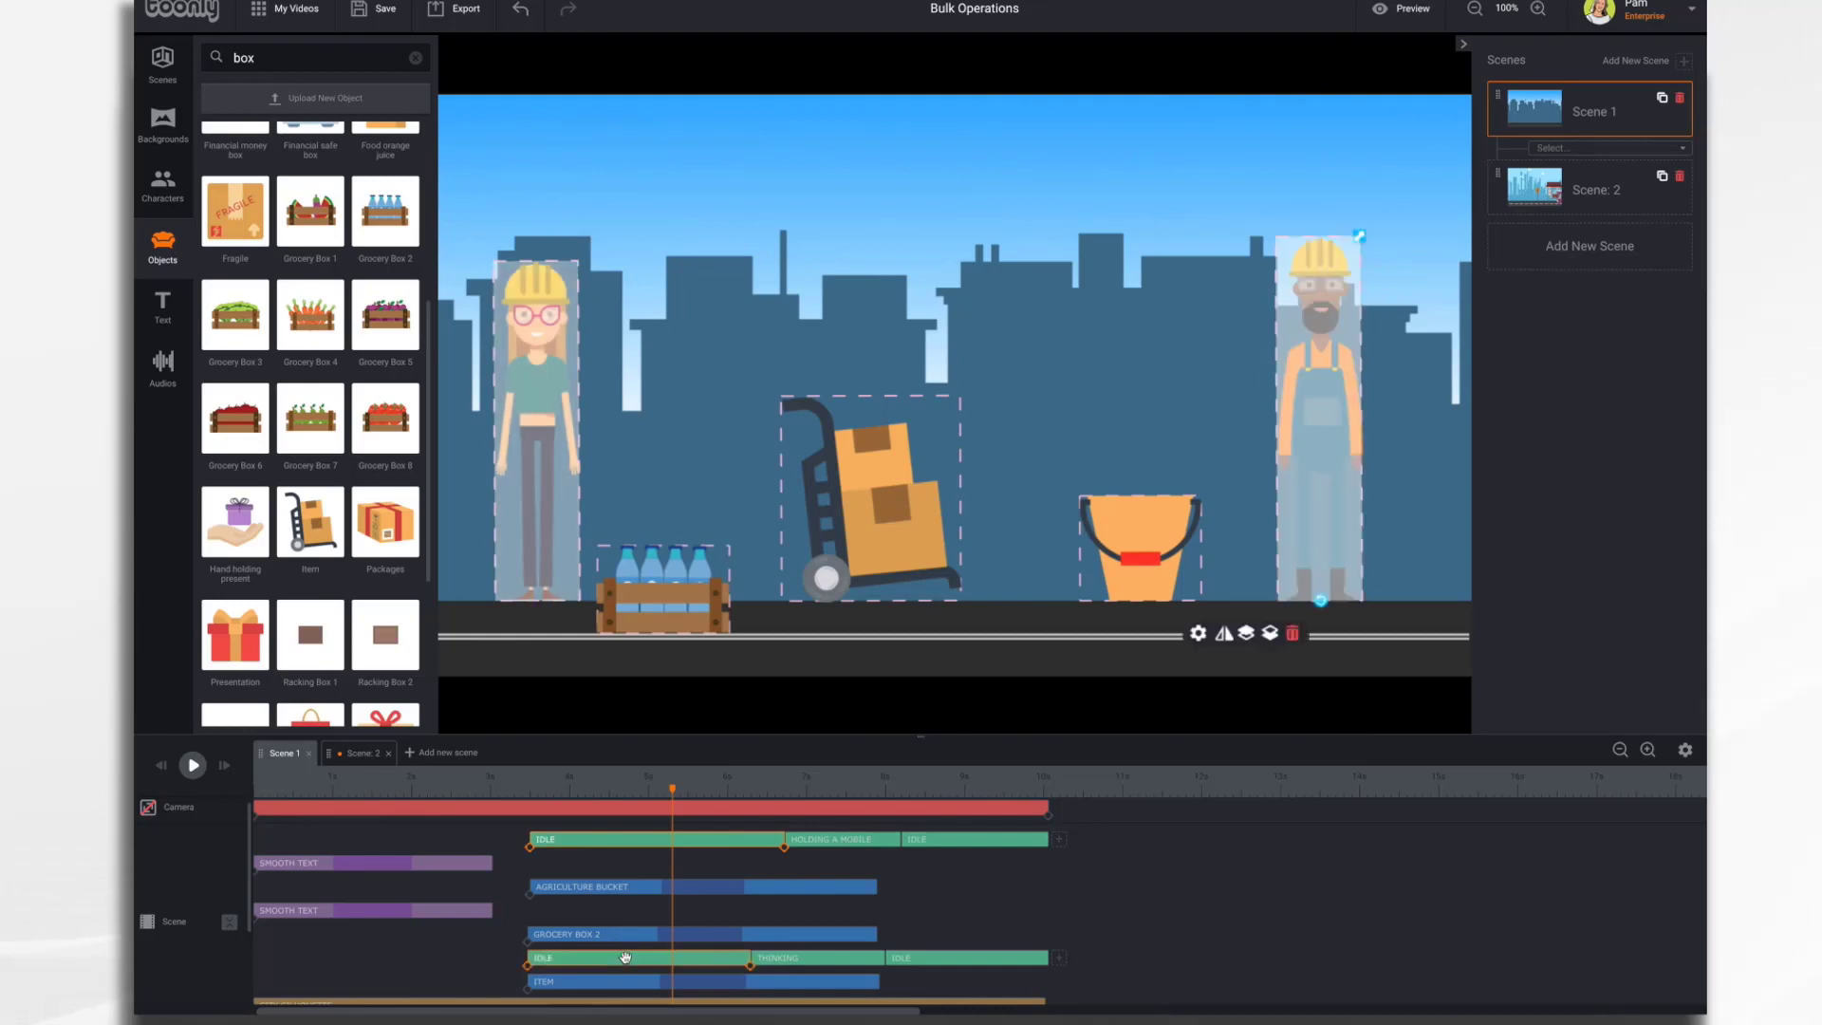
pyautogui.click(623, 888)
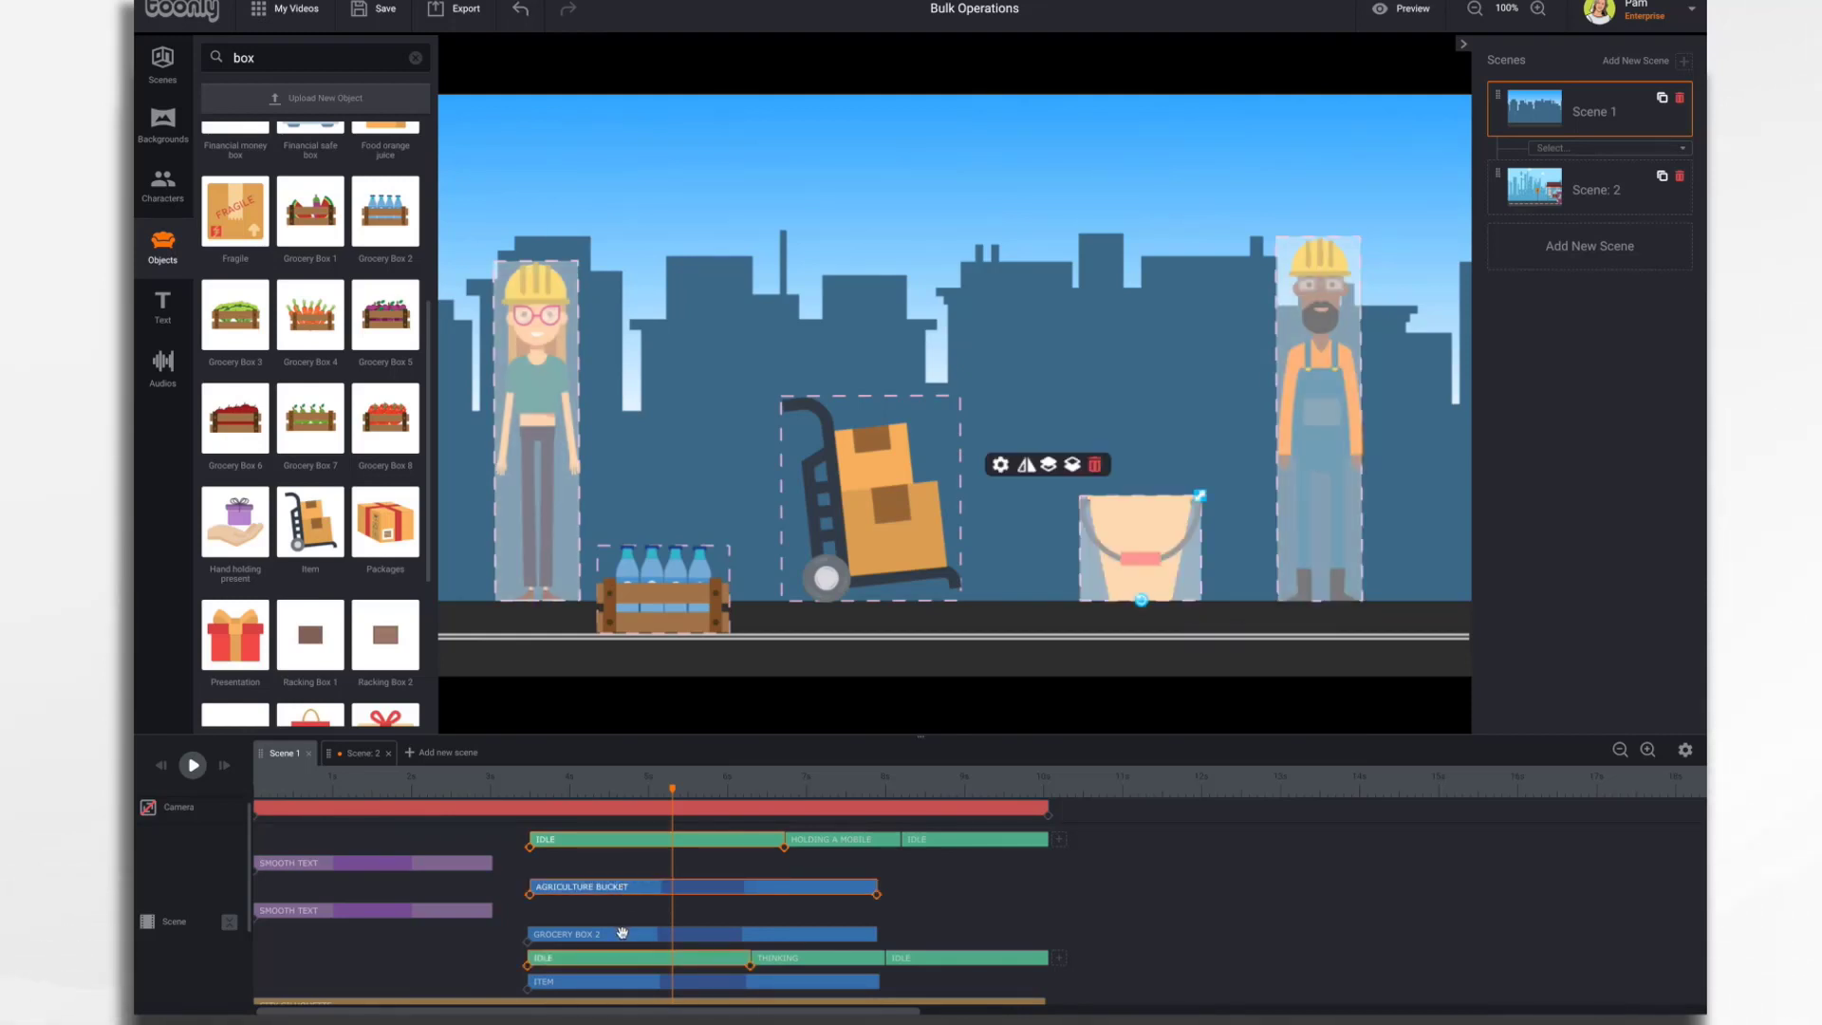
pyautogui.click(622, 934)
pyautogui.click(617, 984)
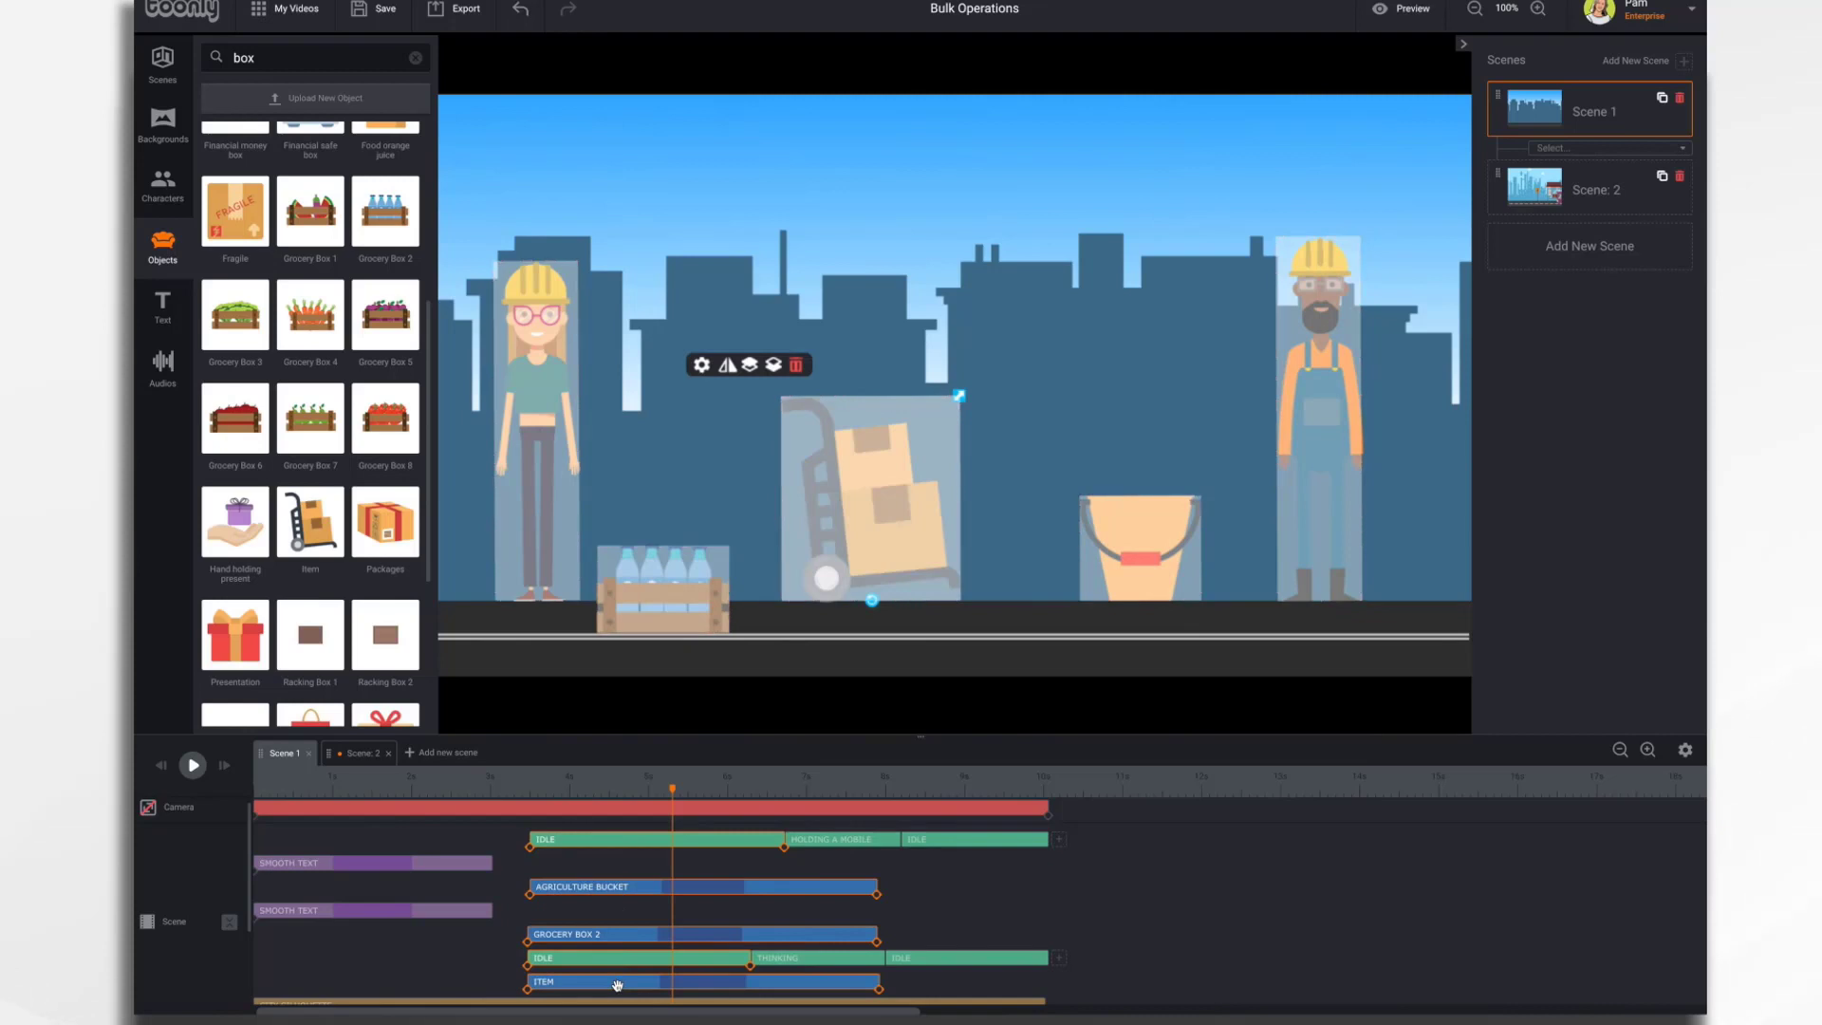
pyautogui.moveTo(617, 984); pyautogui.dragTo(421, 957)
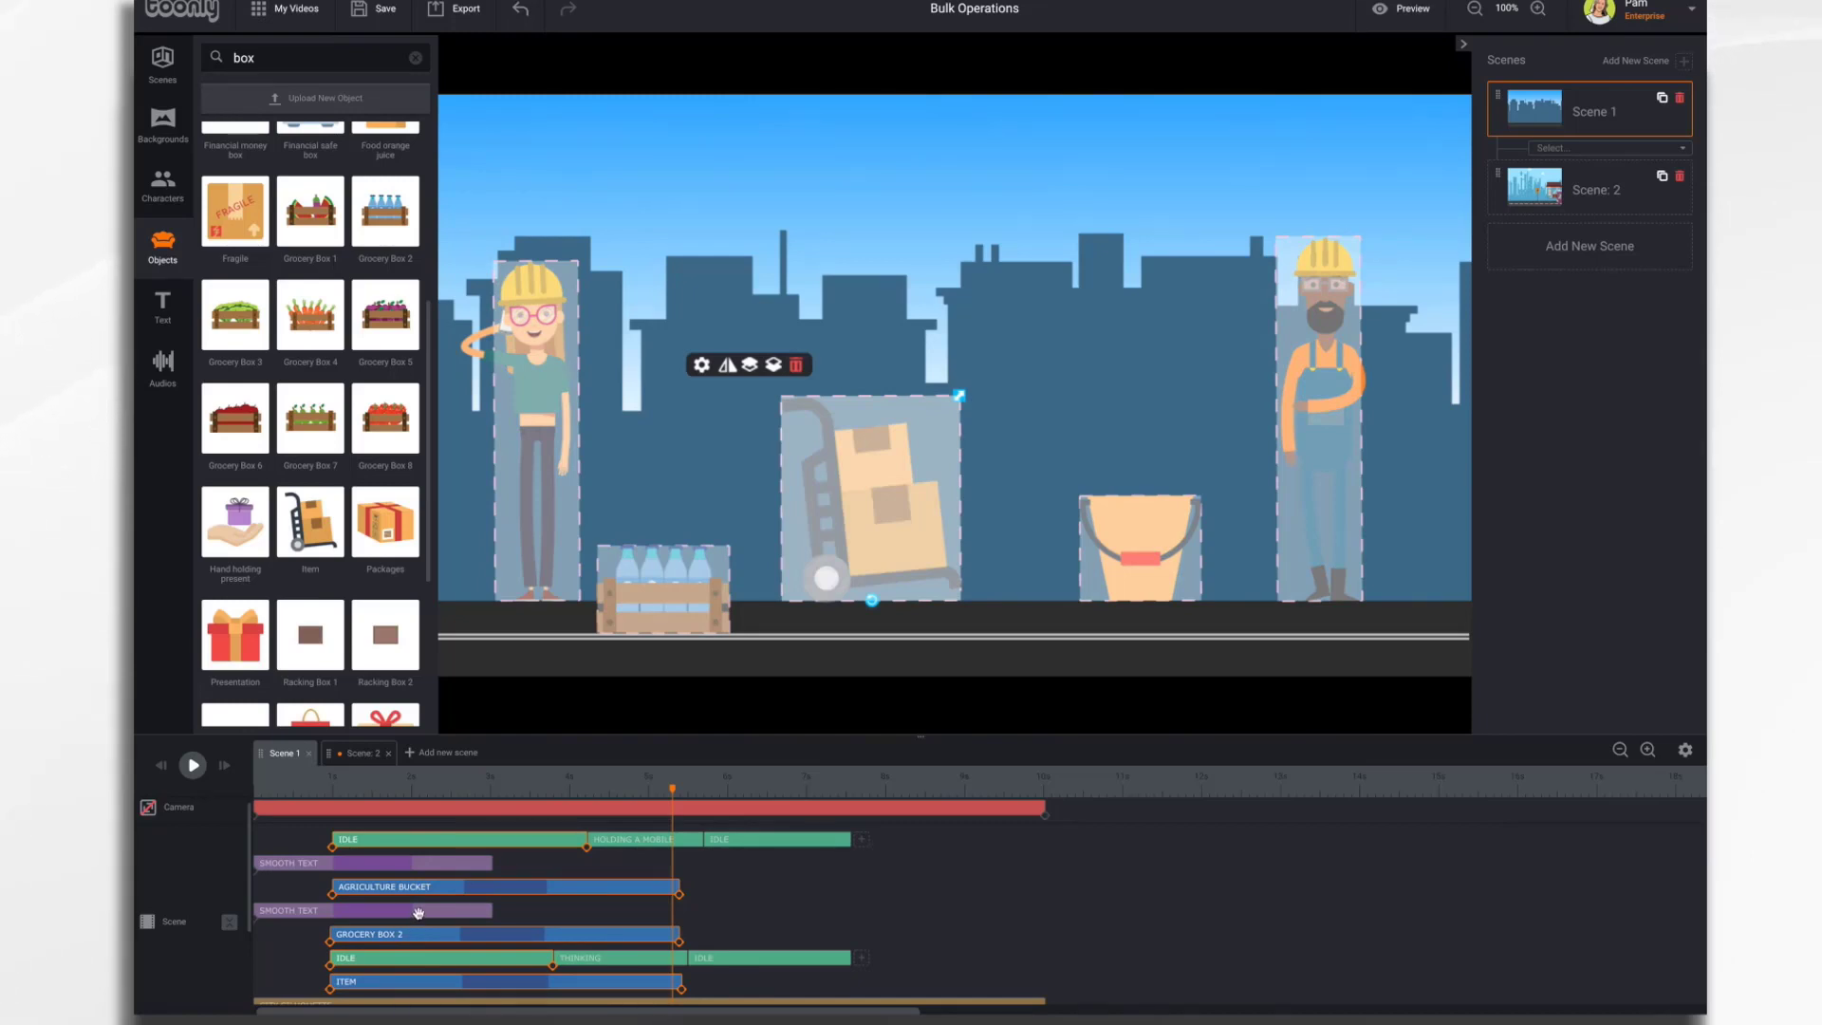
# - Select both workers' last Idle actions and the hand truck, grocery box and bucket clips, and extend them together so the Idle actions end at about 10 s
pyautogui.scroll(-2, 419, 913)
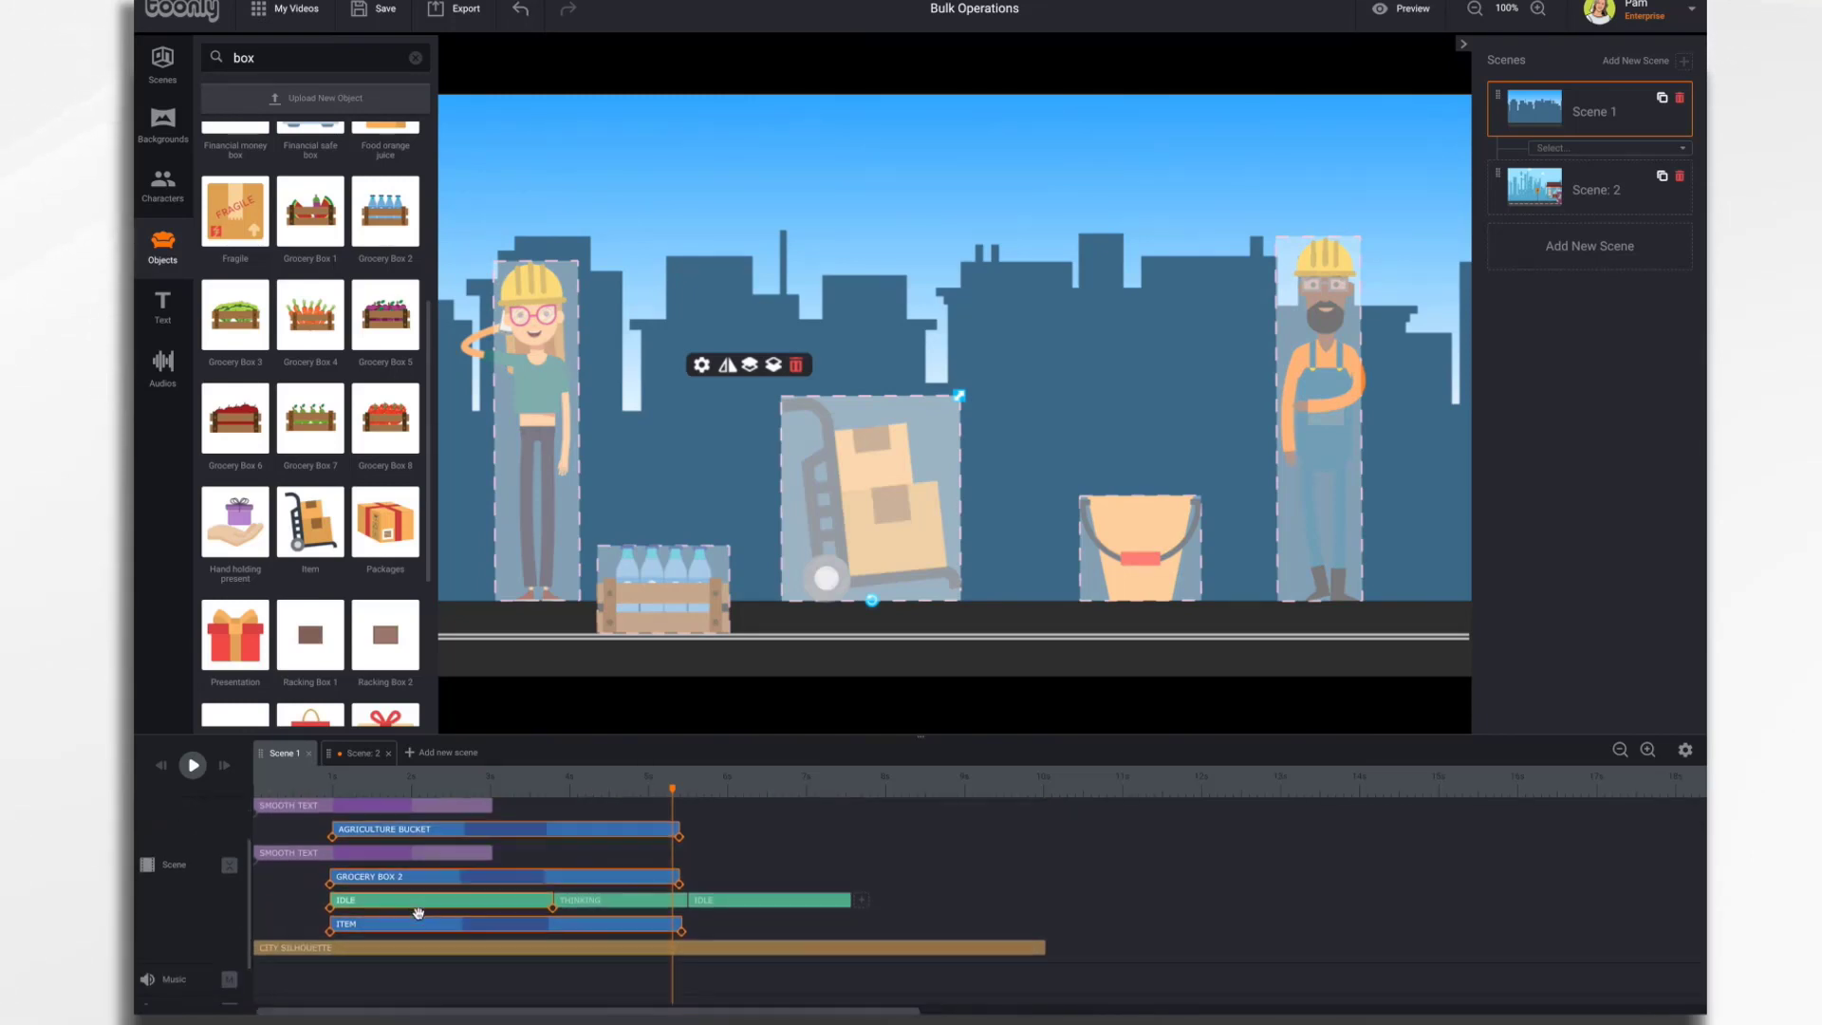
pyautogui.scroll(2, 418, 913)
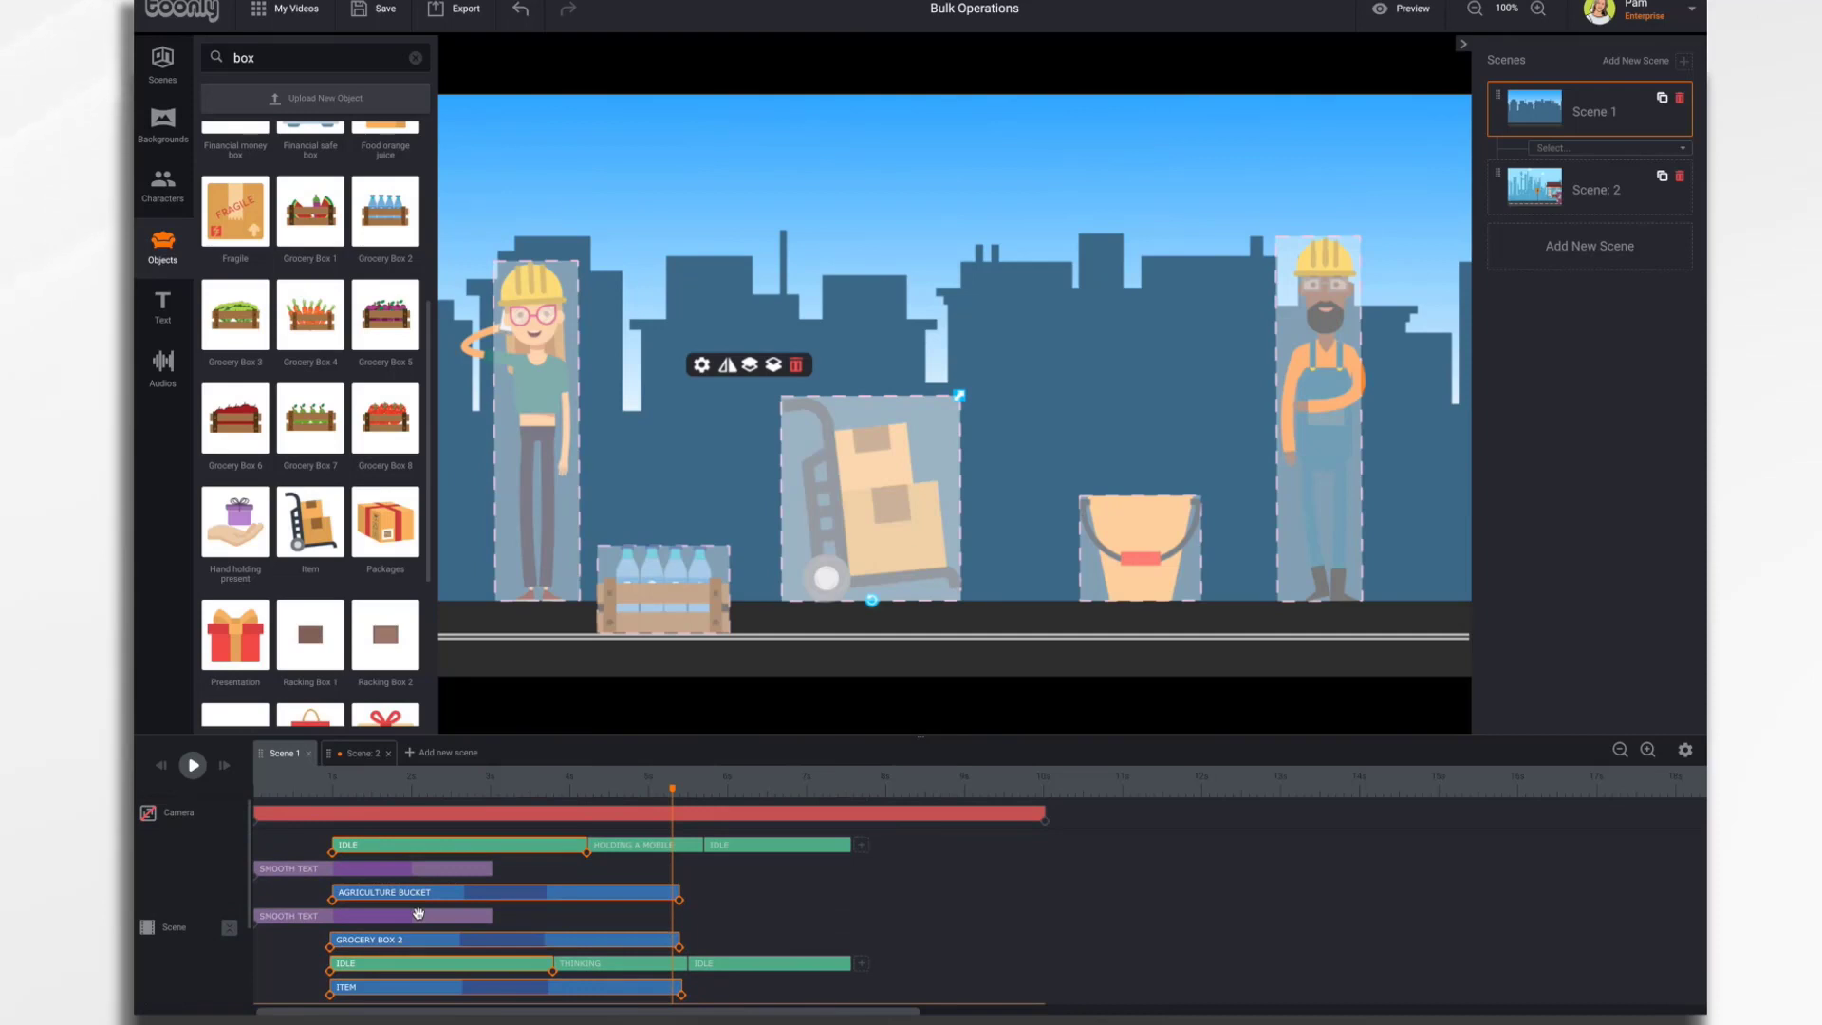
pyautogui.click(806, 846)
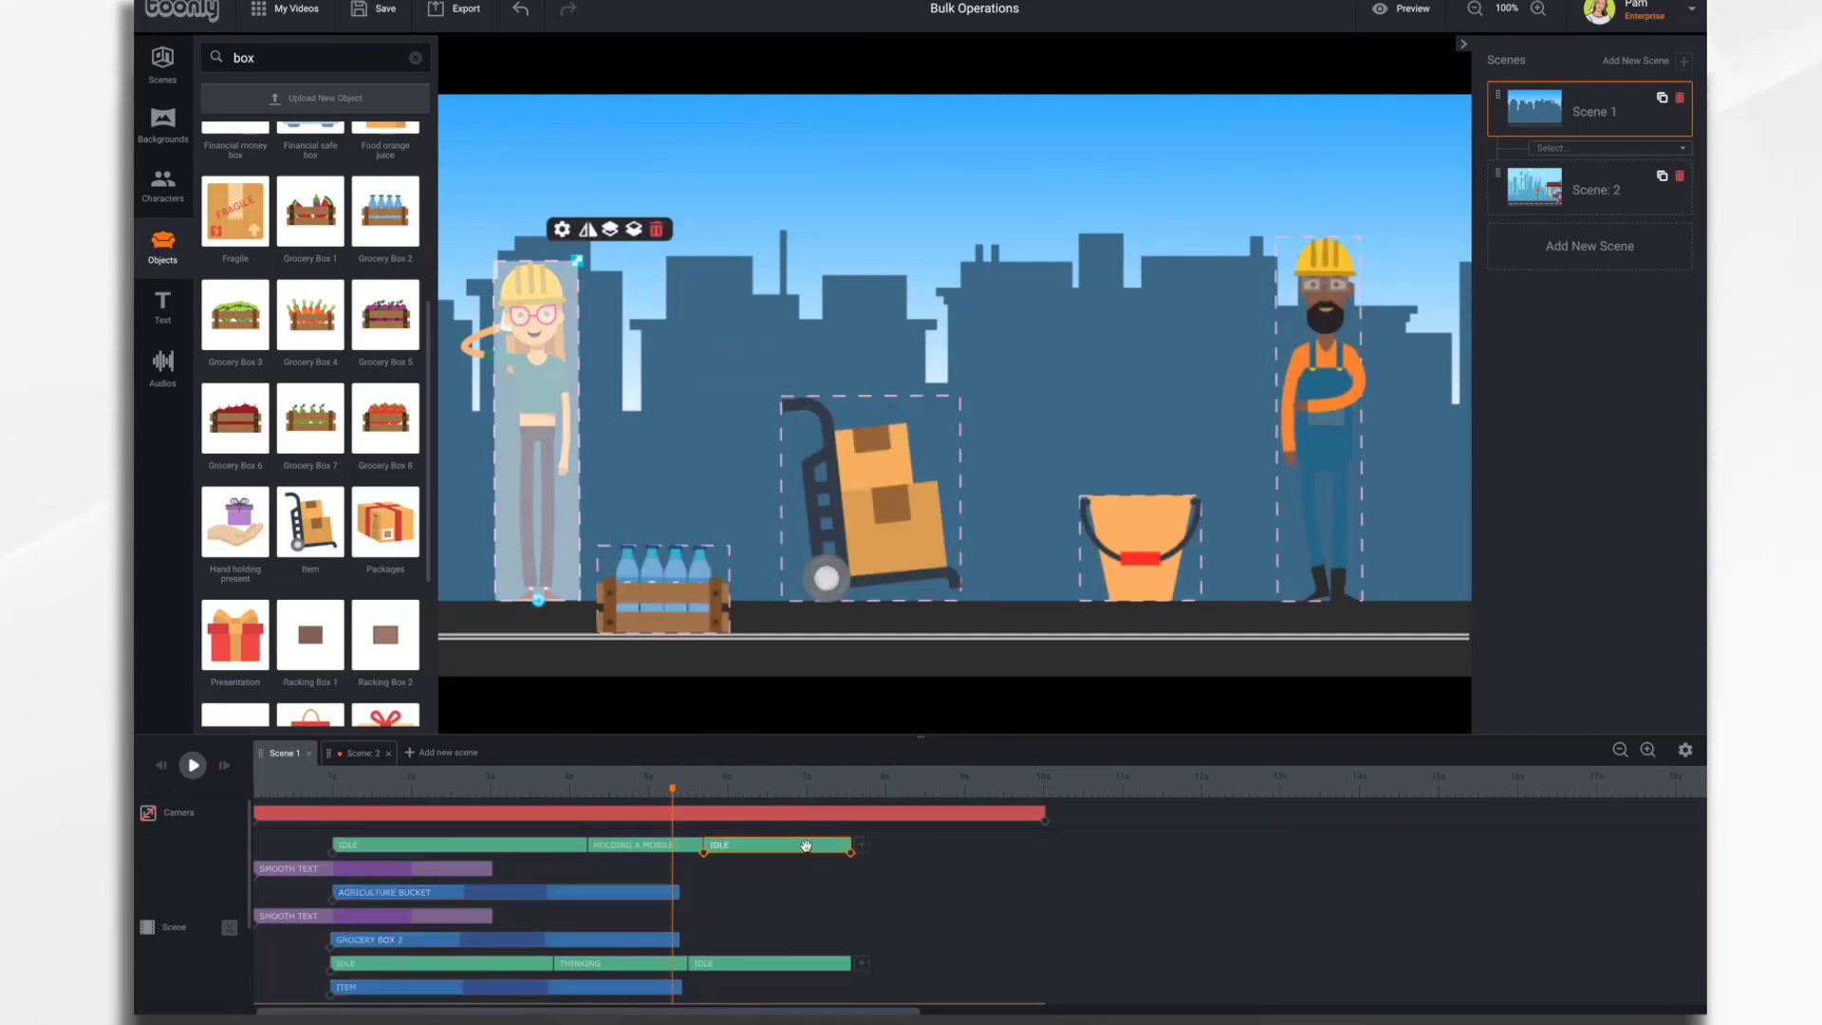
pyautogui.click(817, 966)
pyautogui.scroll(-1, 818, 968)
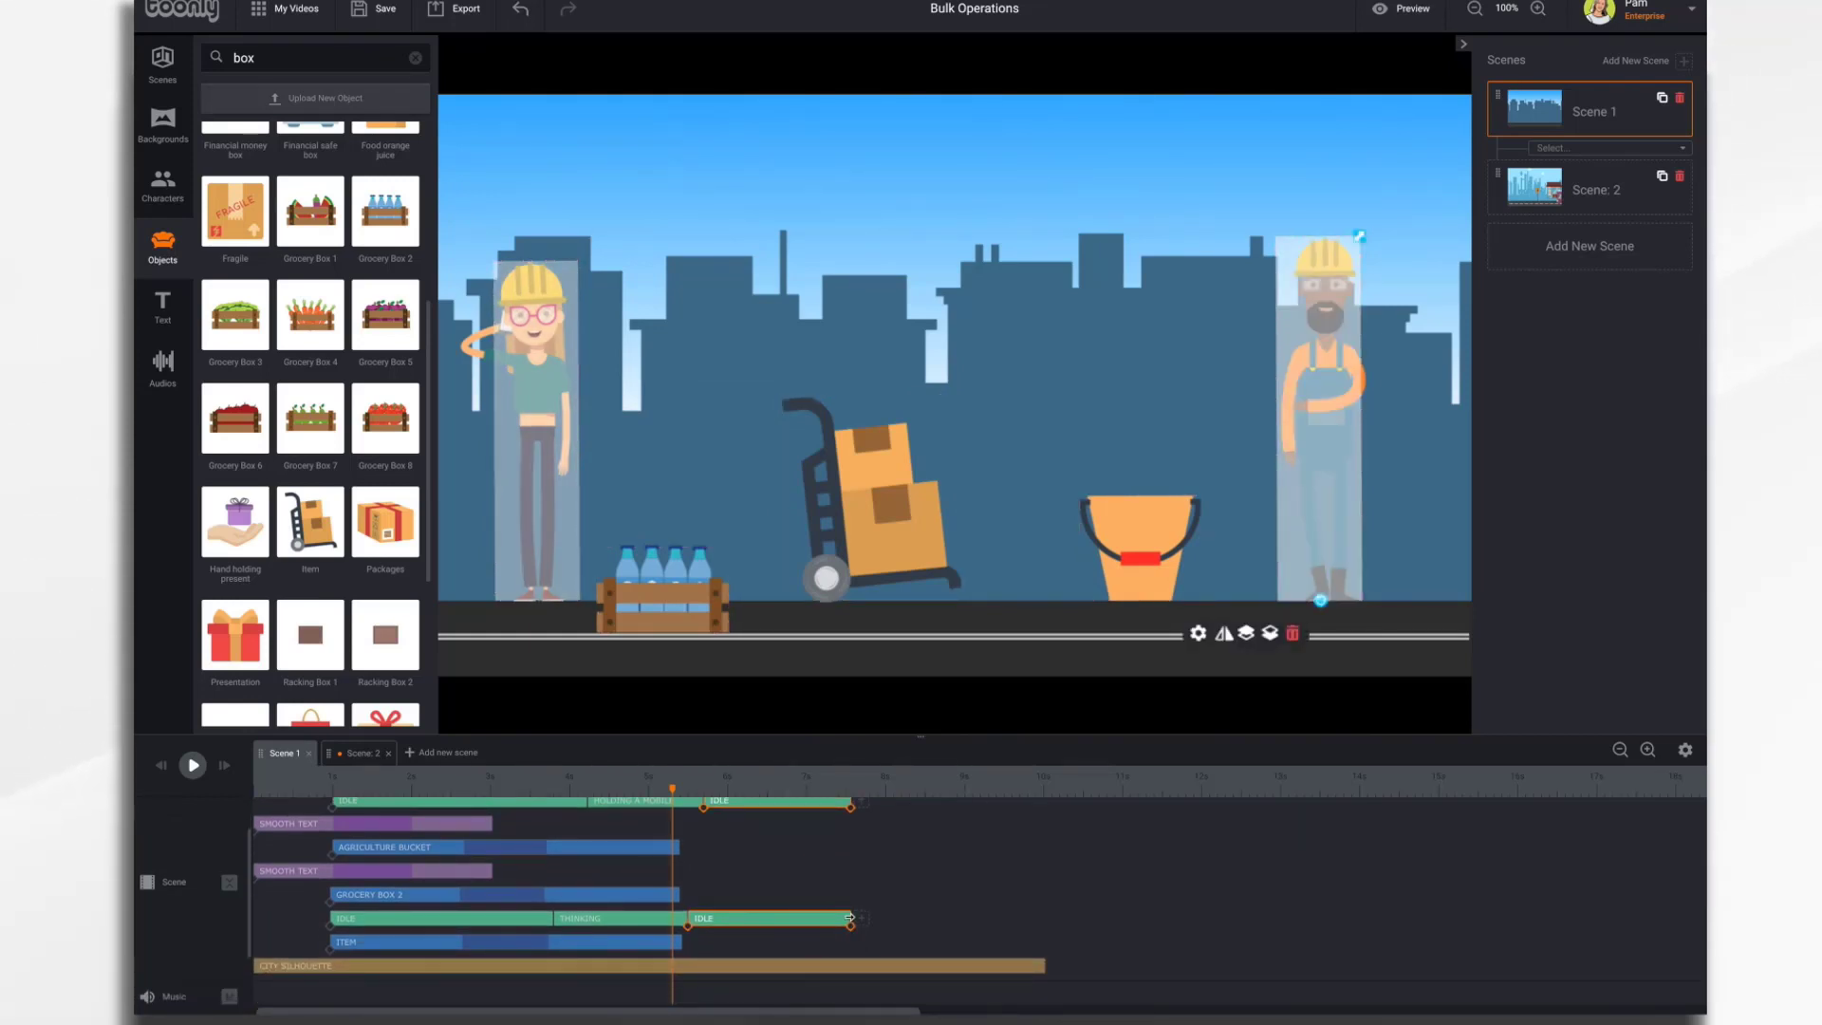
pyautogui.click(651, 942)
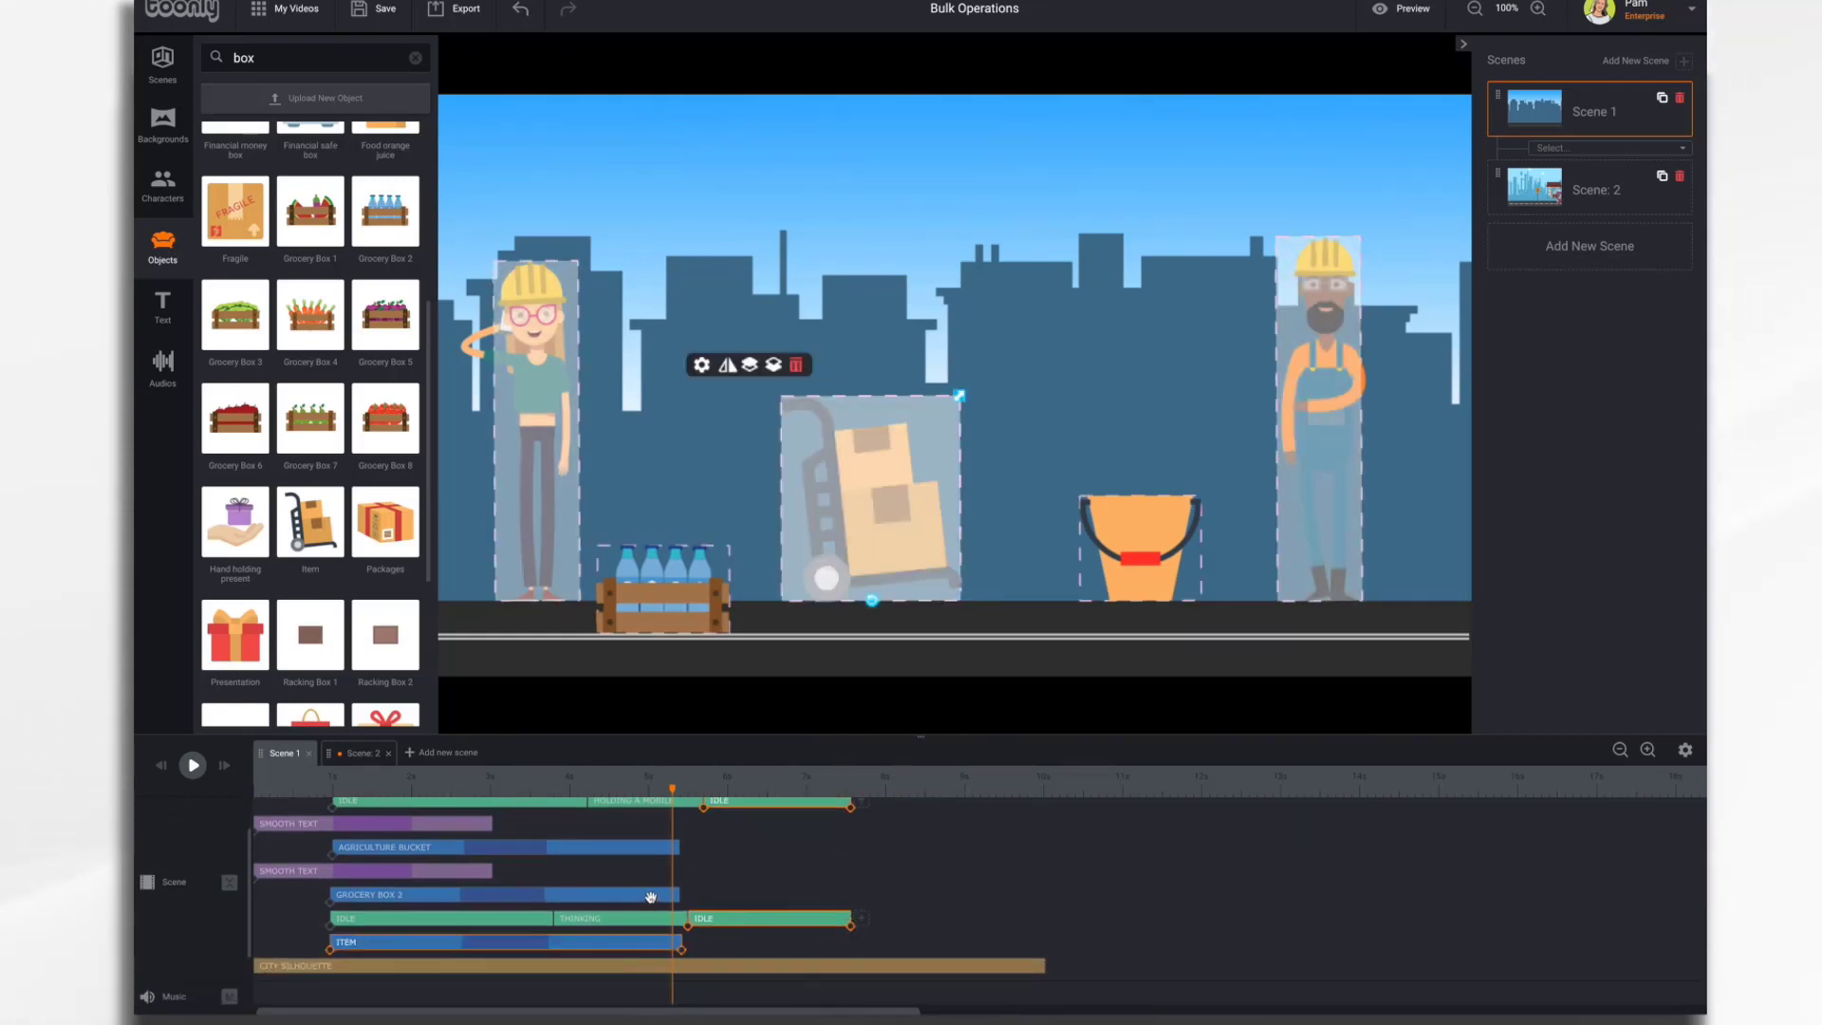
pyautogui.click(651, 895)
pyautogui.click(628, 849)
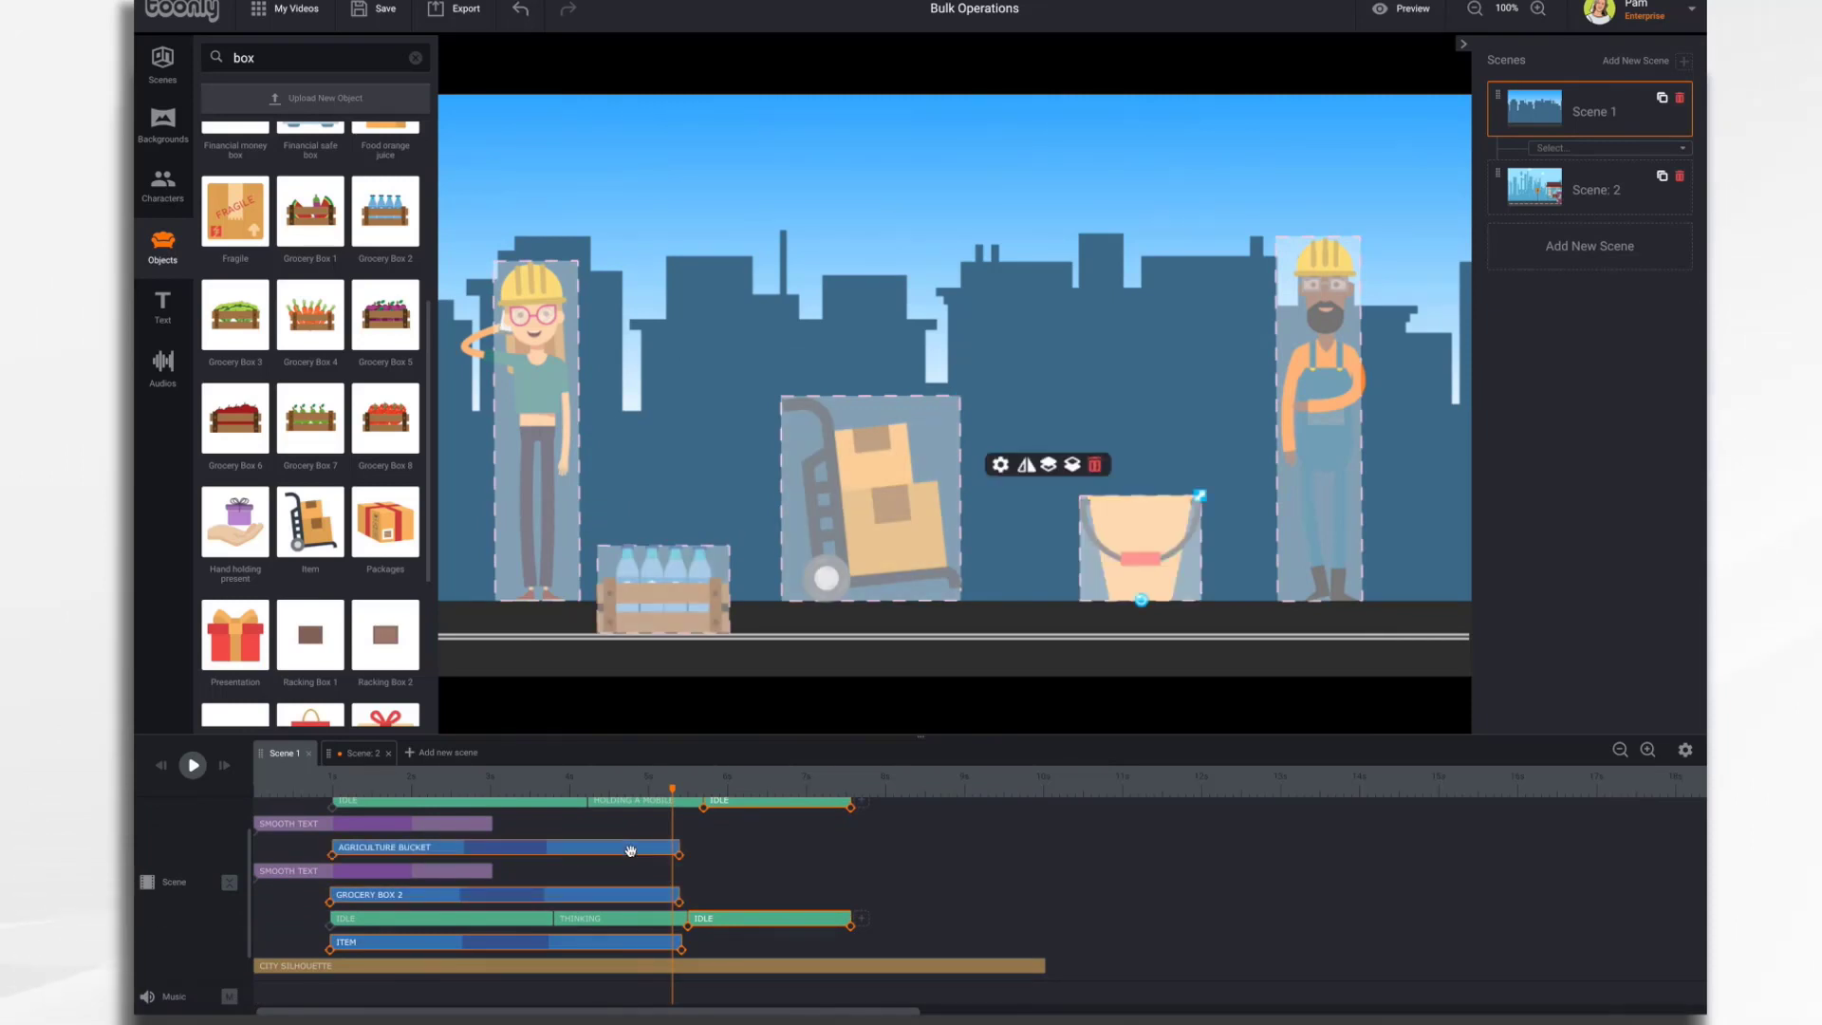
pyautogui.scroll(1, 628, 849)
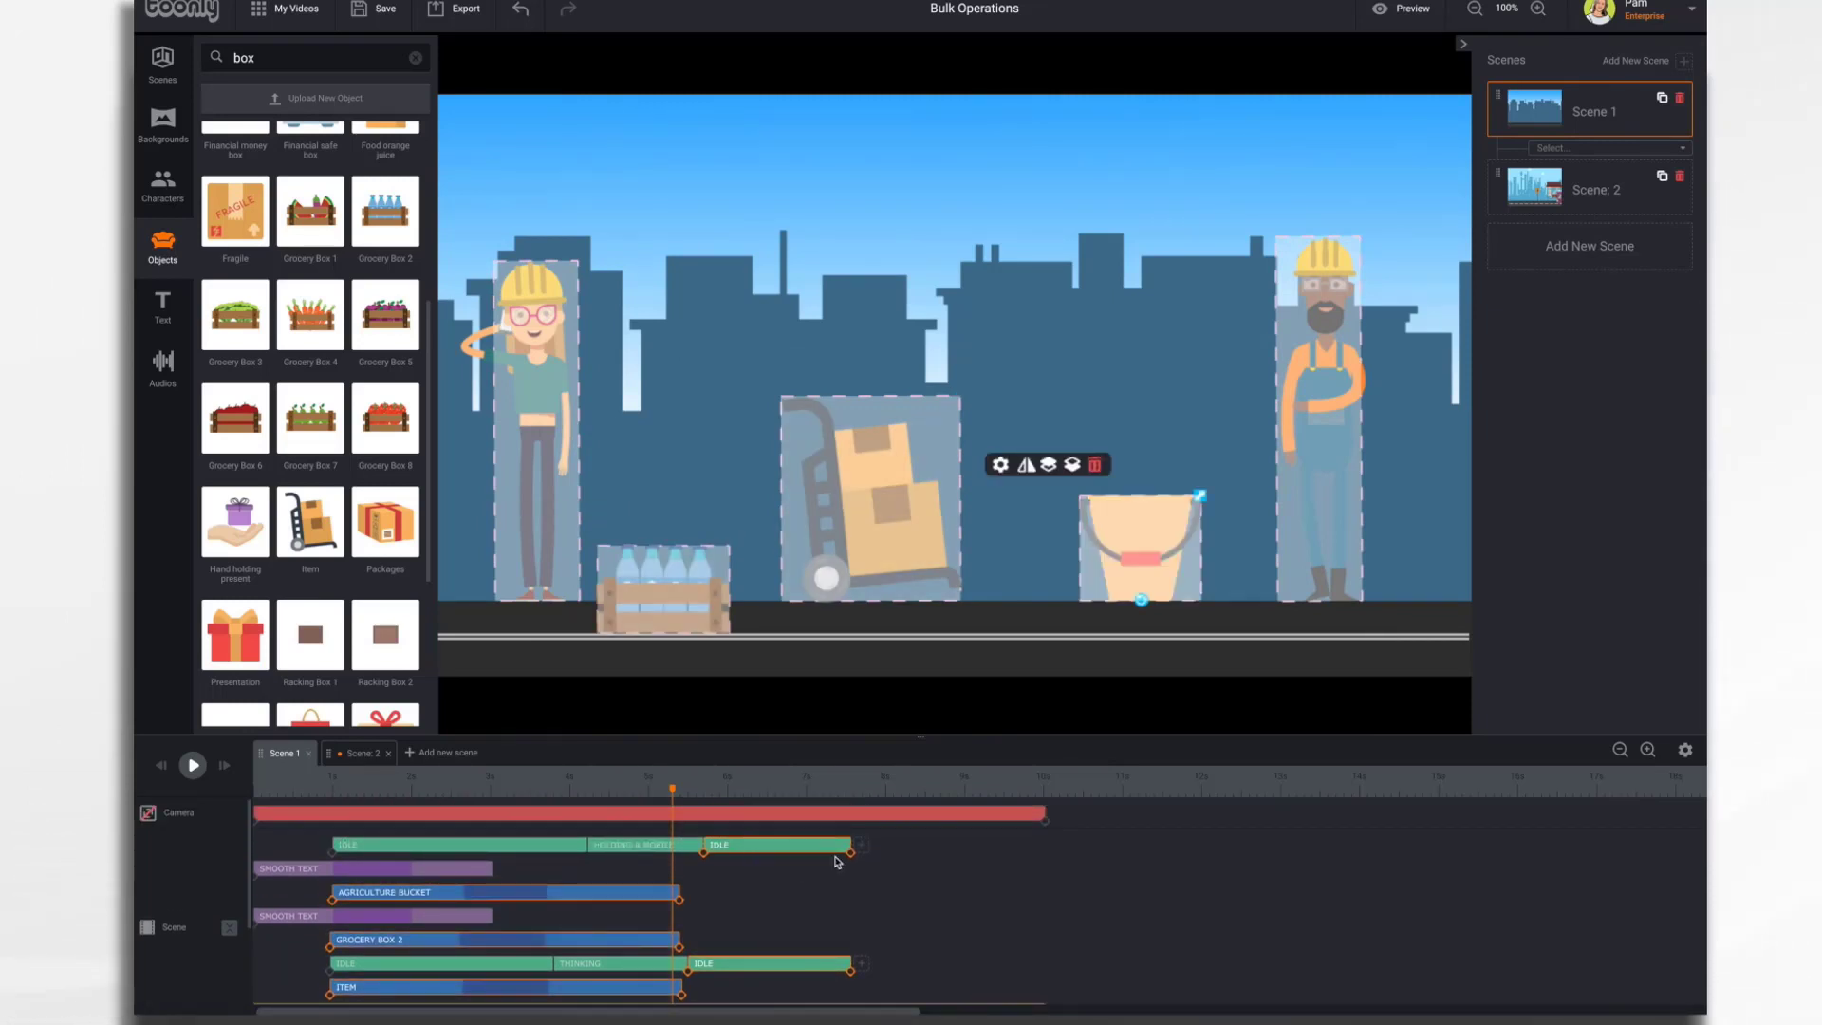
pyautogui.moveTo(850, 844); pyautogui.dragTo(1041, 843)
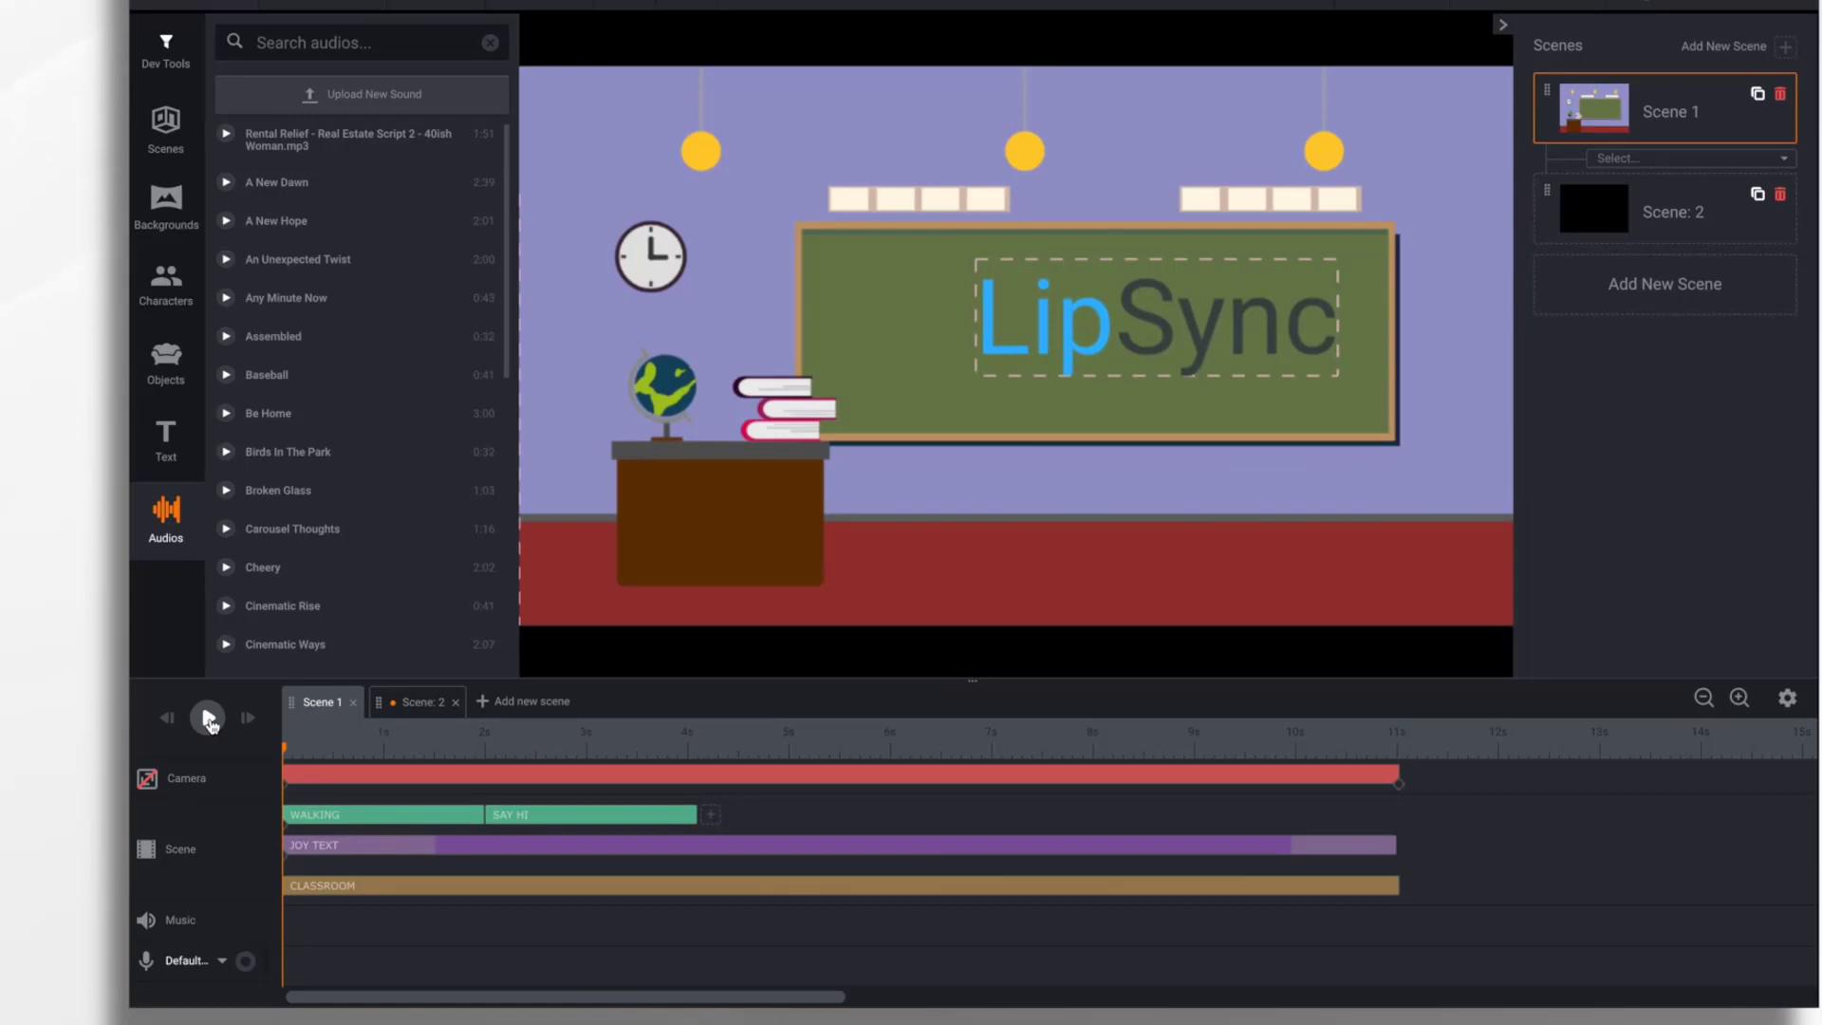
# - Play the classroom scene until near the end of the teacher's Say hi action and add a Lip sync action after it without a track
pyautogui.click(207, 719)
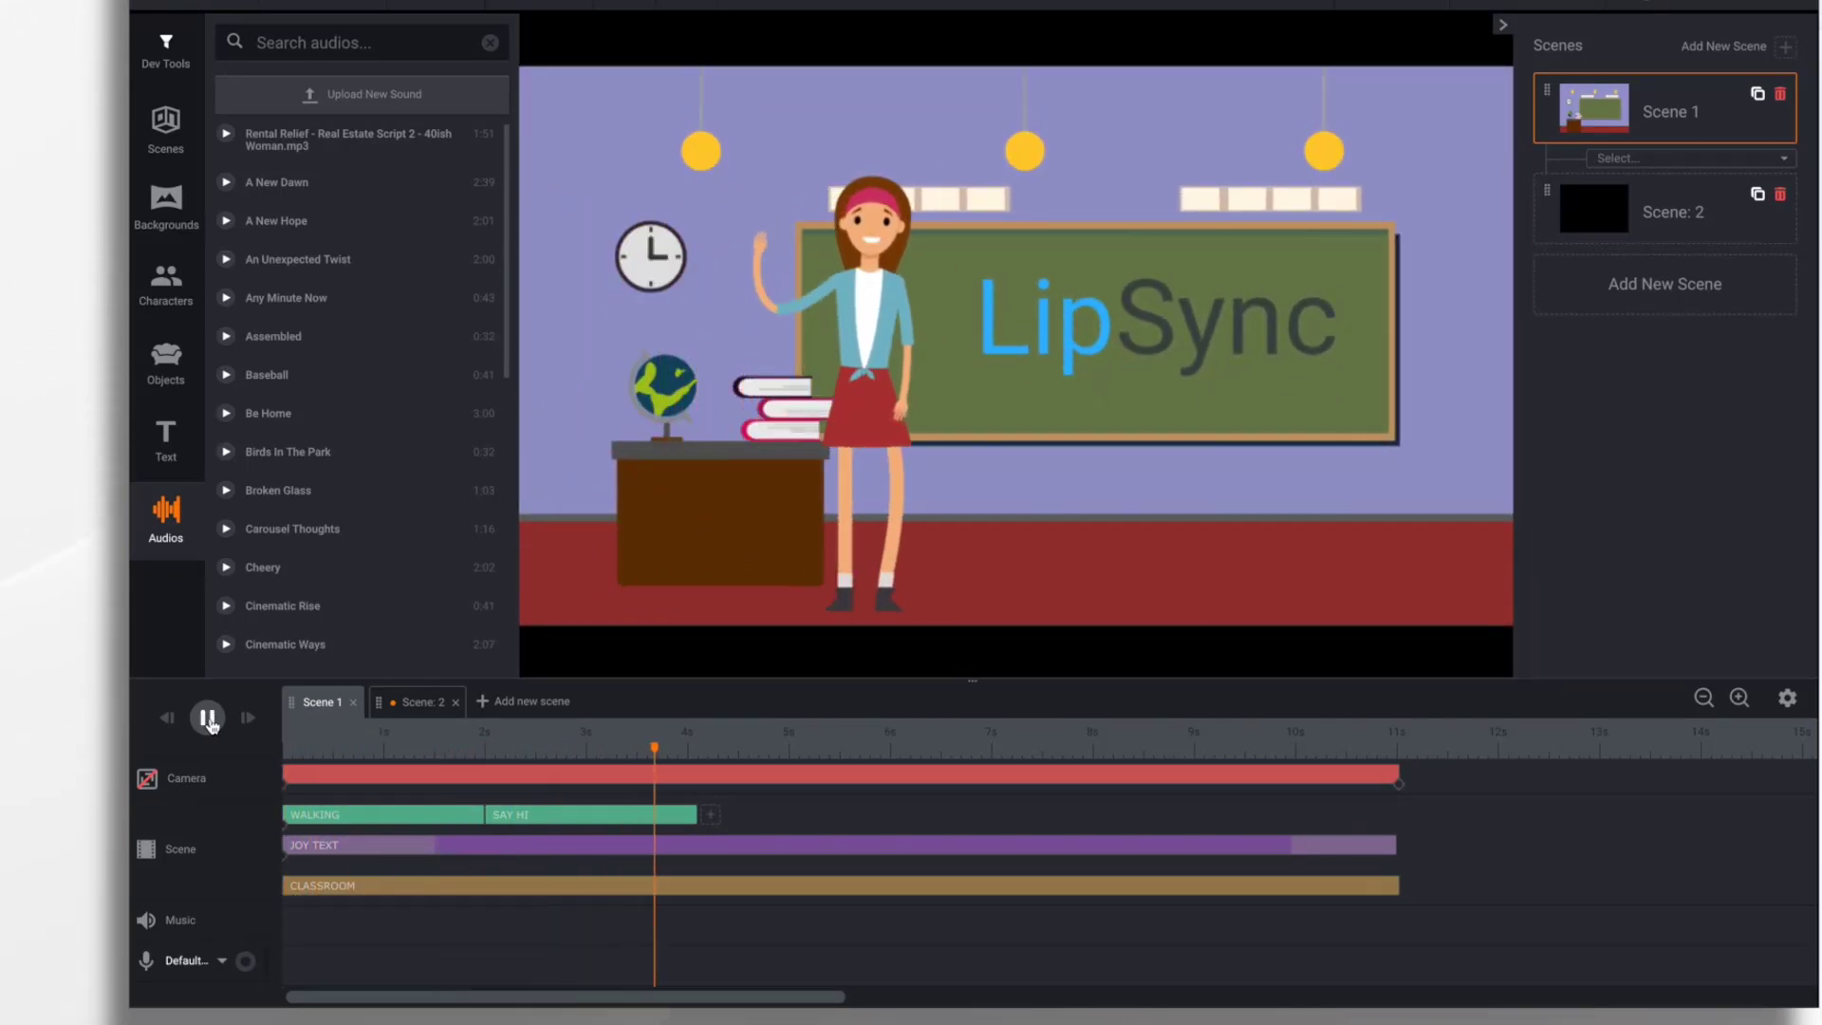
pyautogui.click(208, 719)
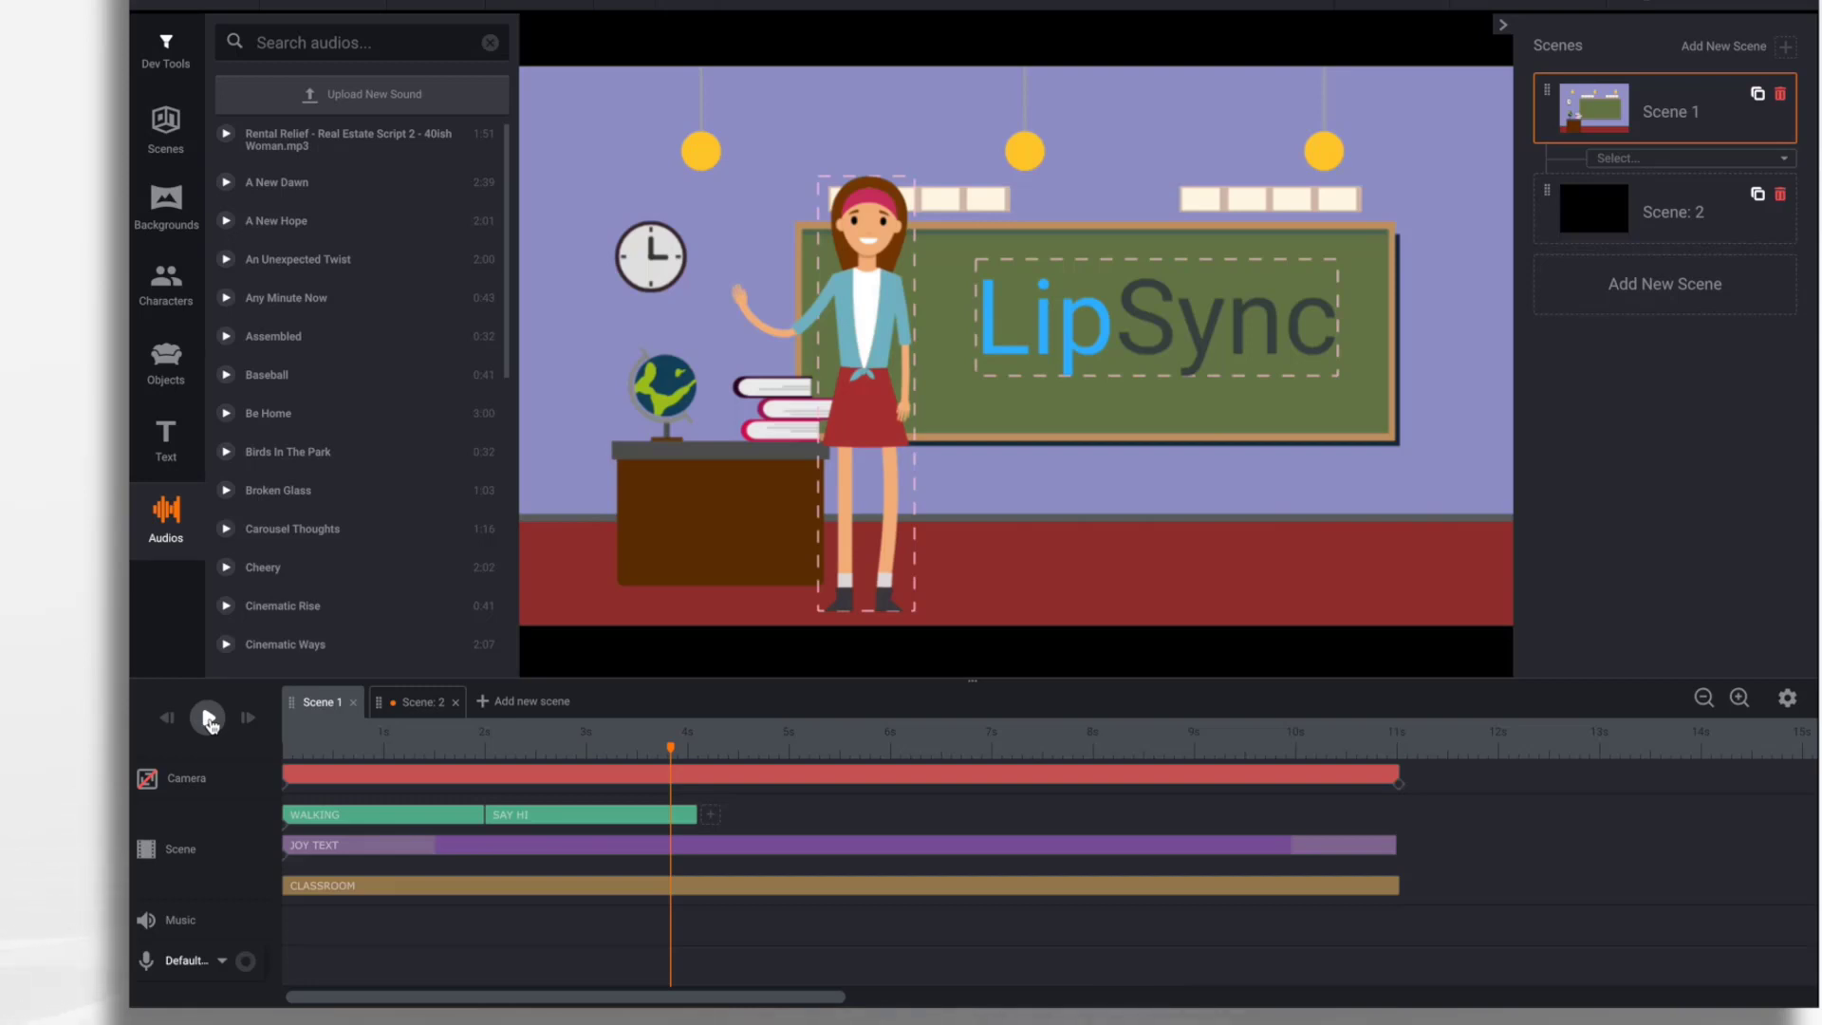
pyautogui.click(710, 815)
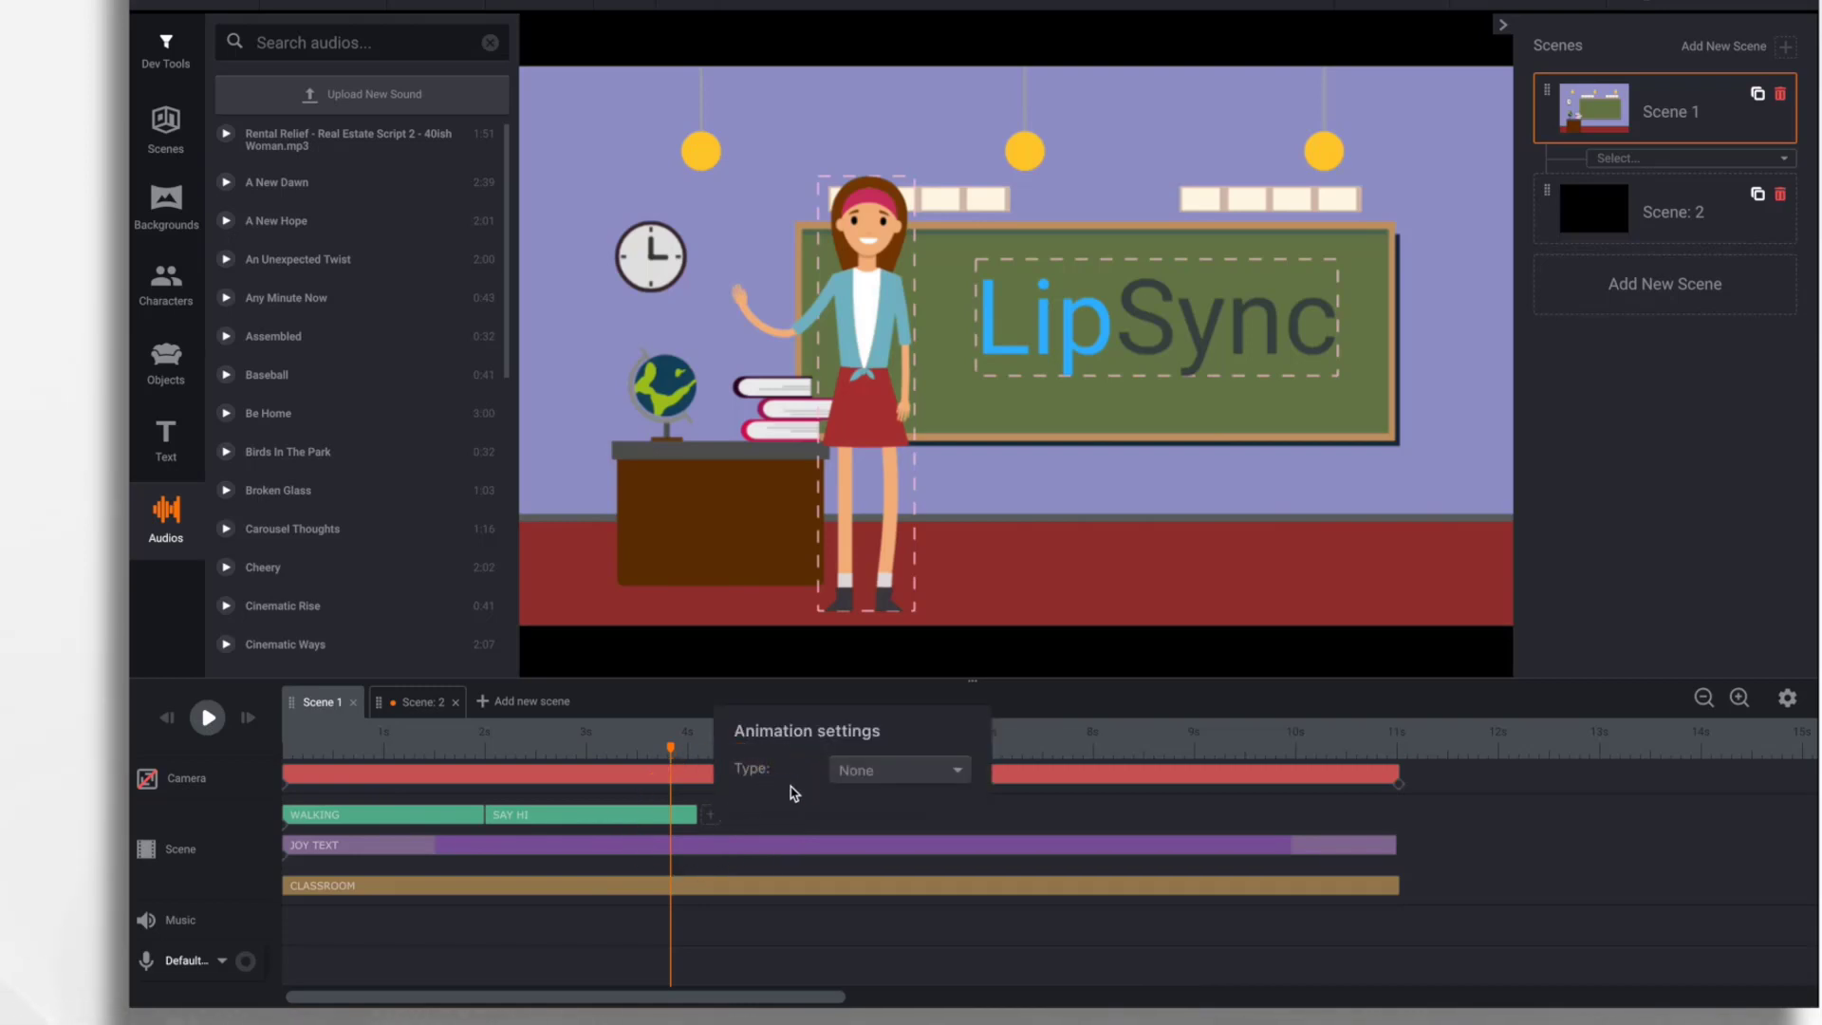
pyautogui.click(915, 769)
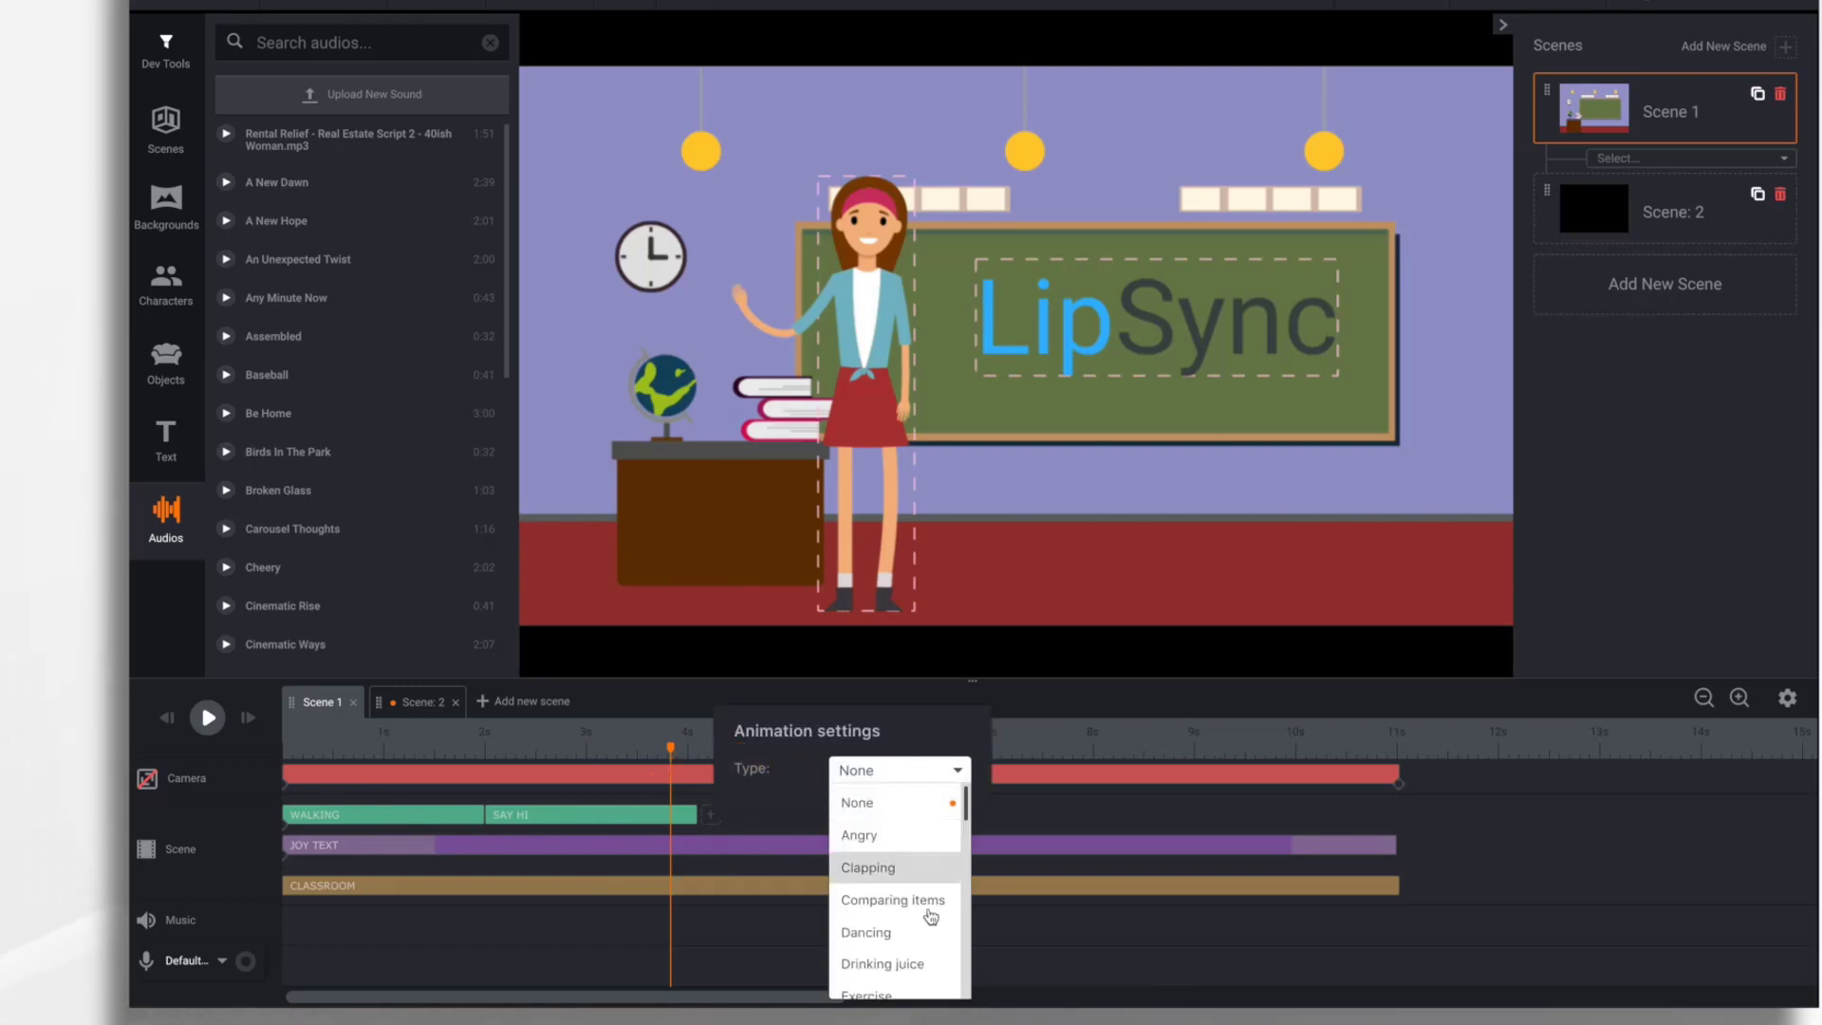
pyautogui.scroll(-2, 934, 946)
pyautogui.scroll(-3, 933, 946)
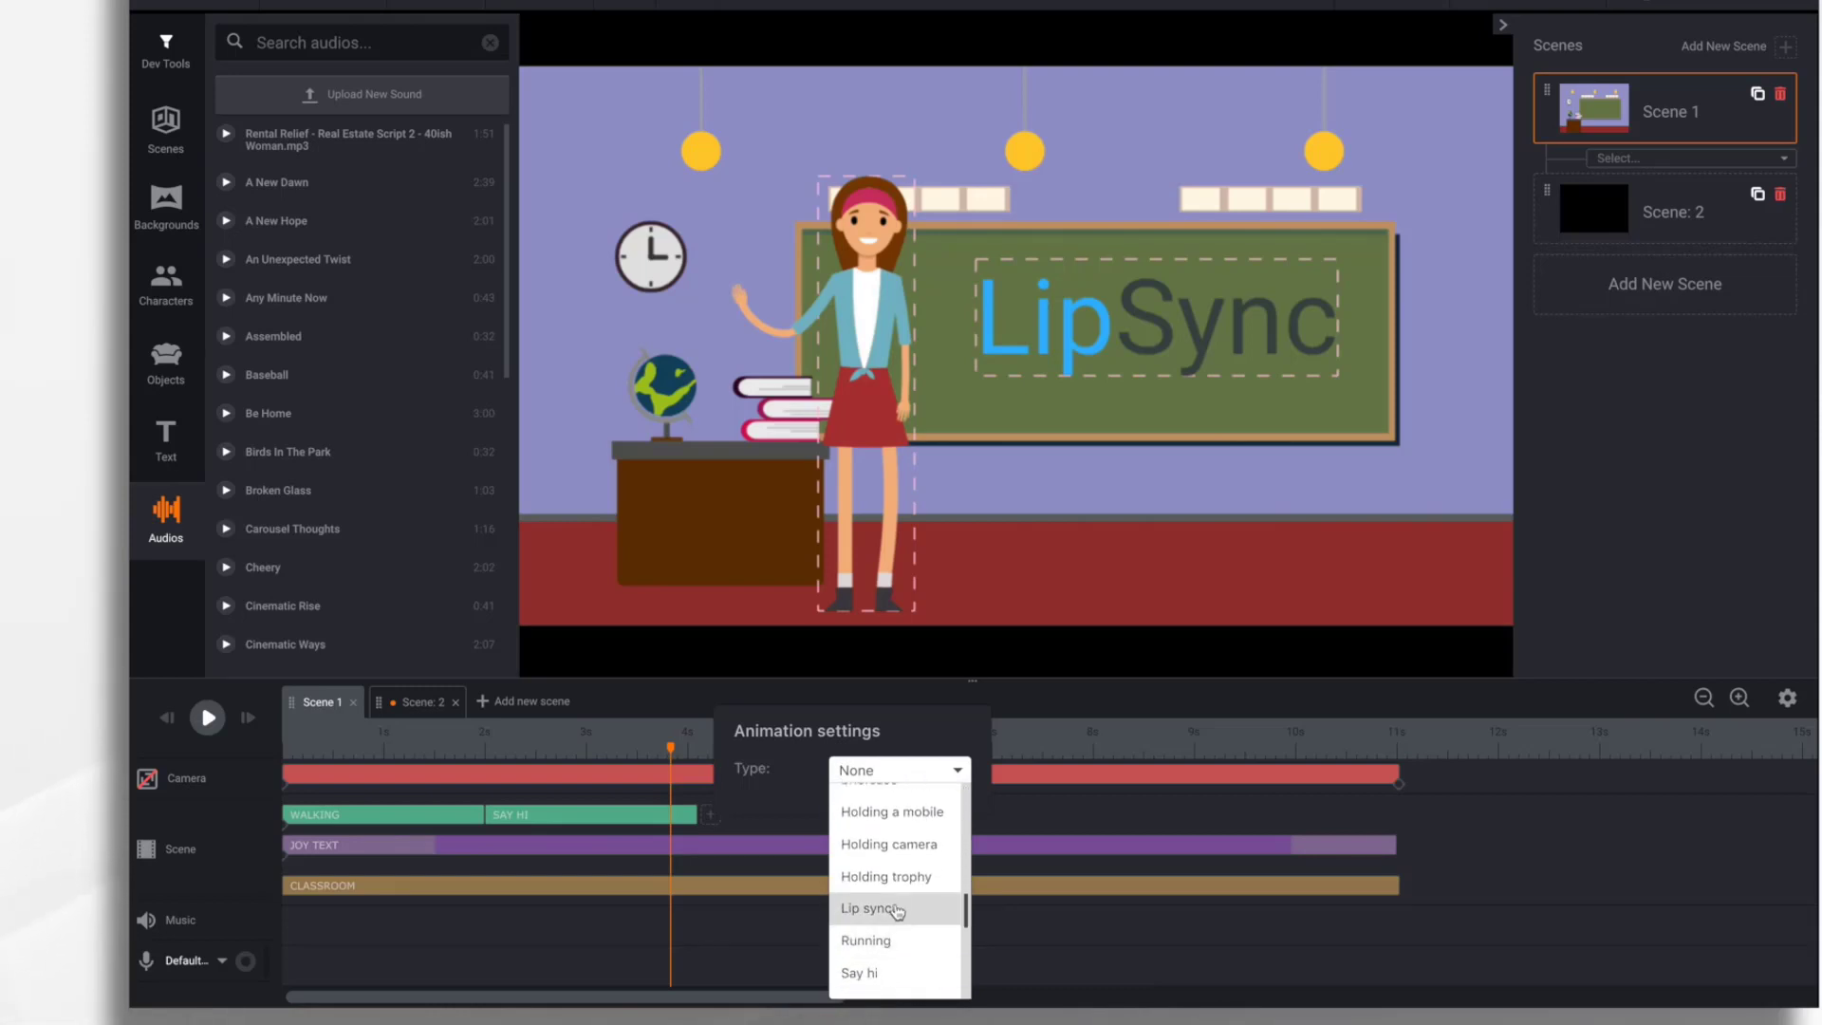
pyautogui.click(892, 909)
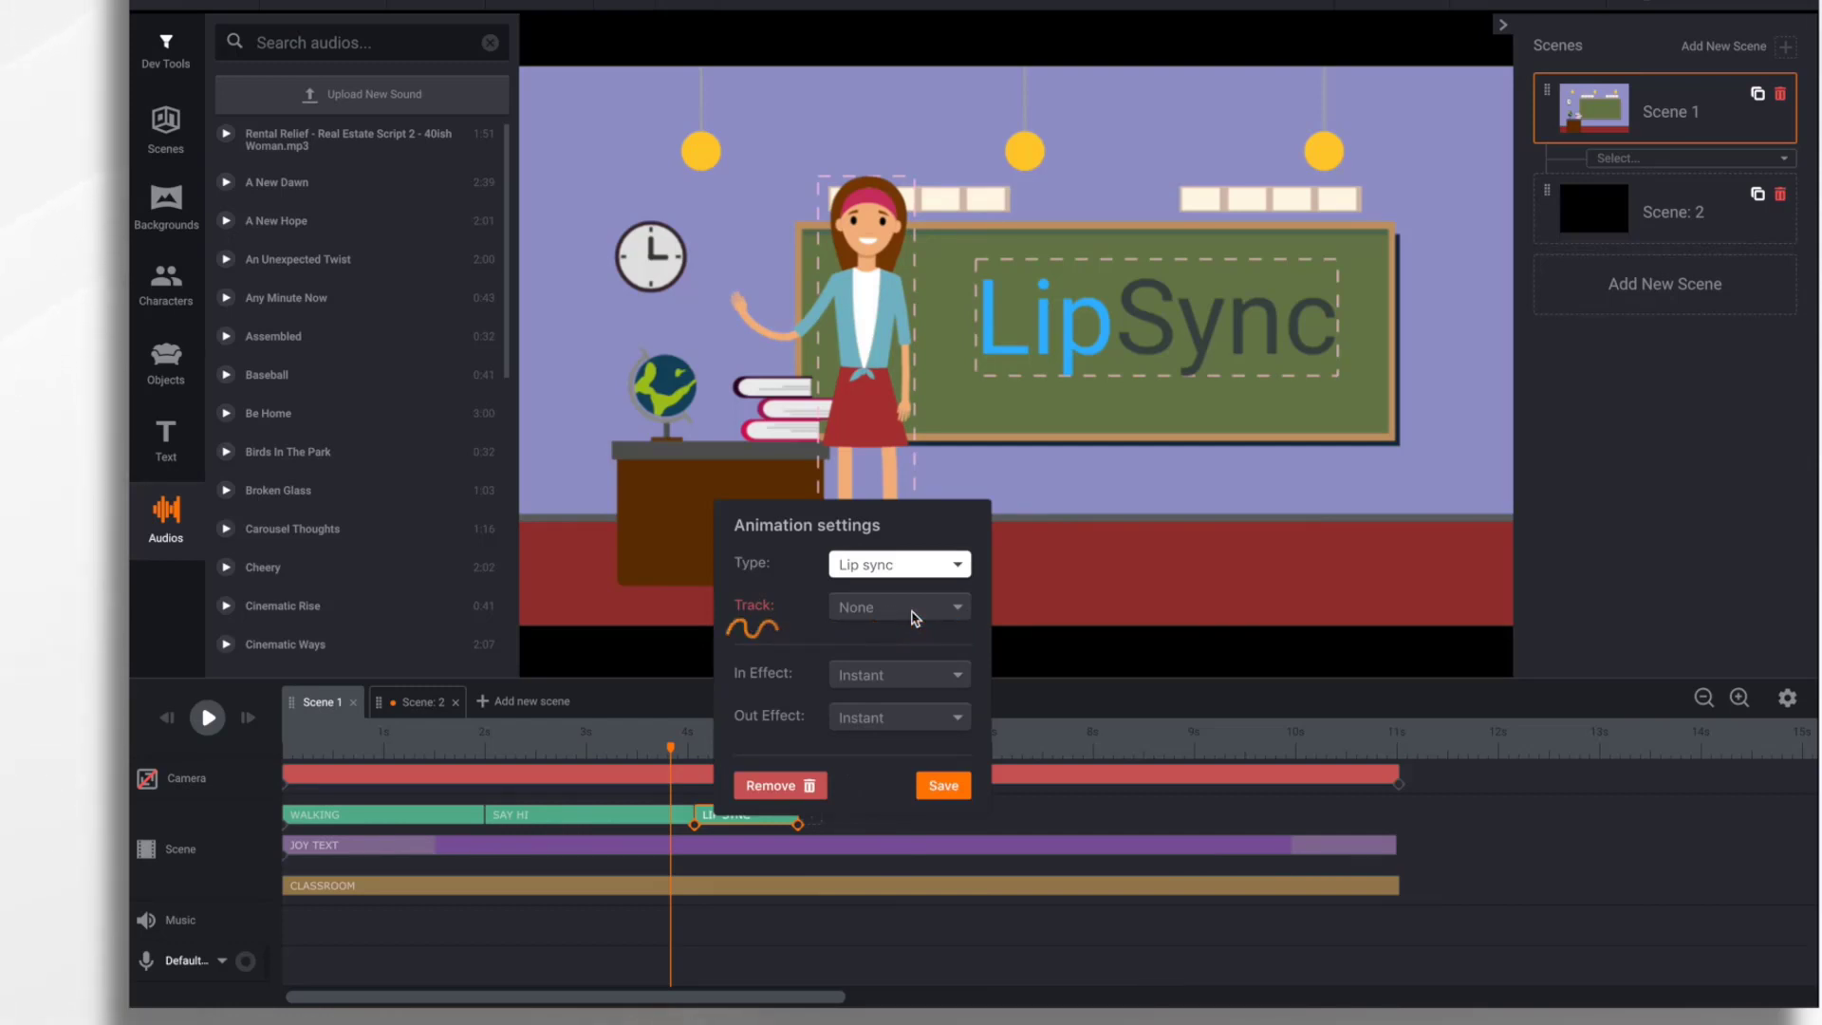
pyautogui.click(913, 615)
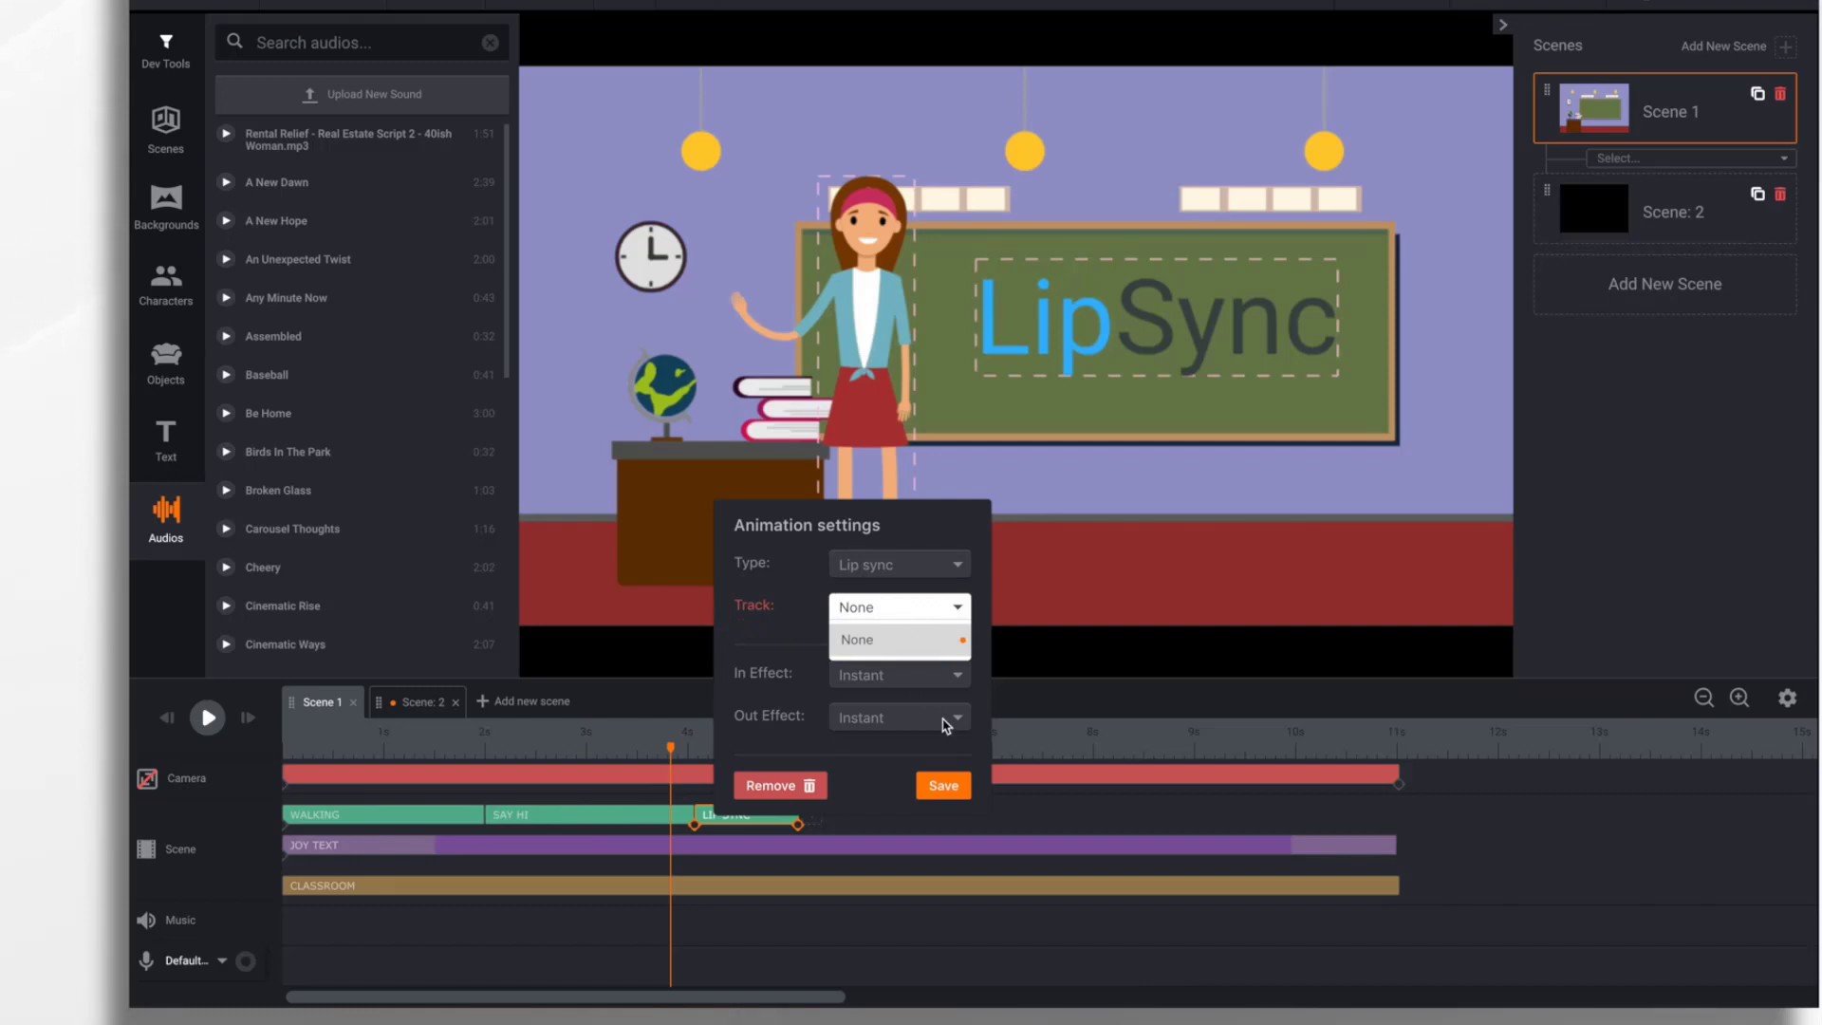
pyautogui.click(944, 786)
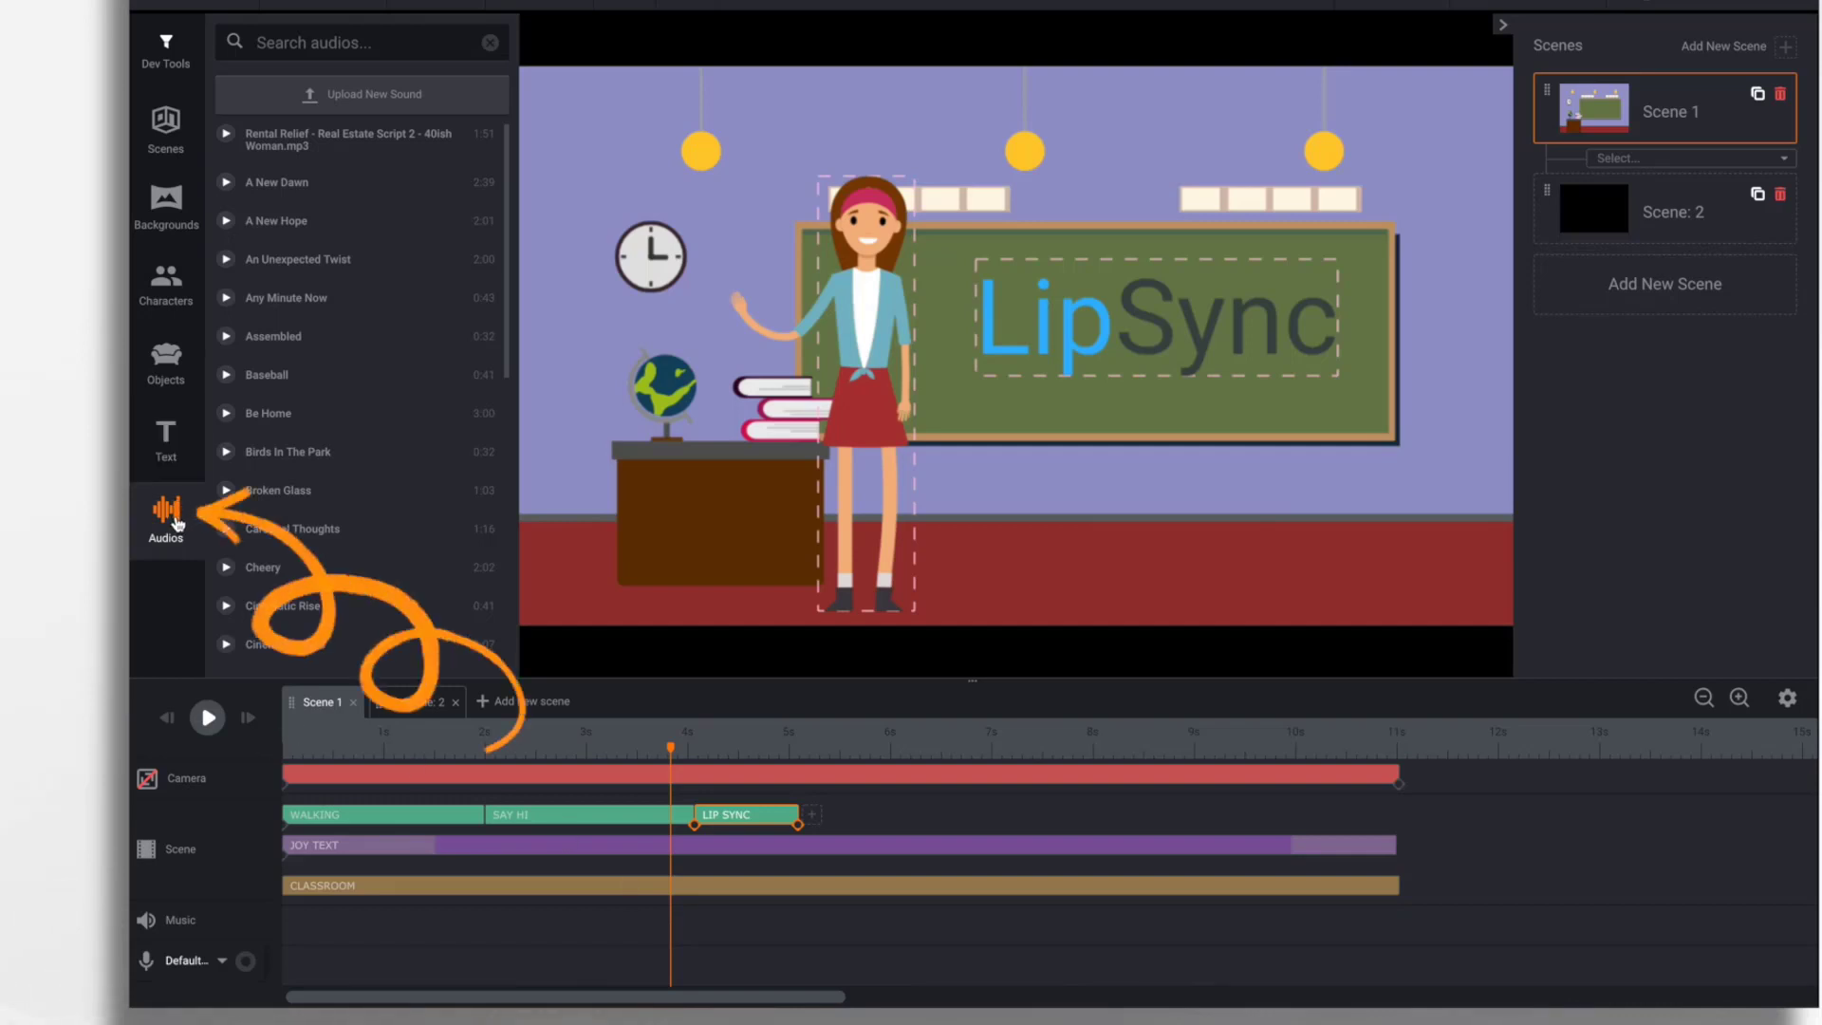
# - Upload Teacher Welcome.mp3 from the Desktop as a new sound, keeping its file name
pyautogui.click(398, 95)
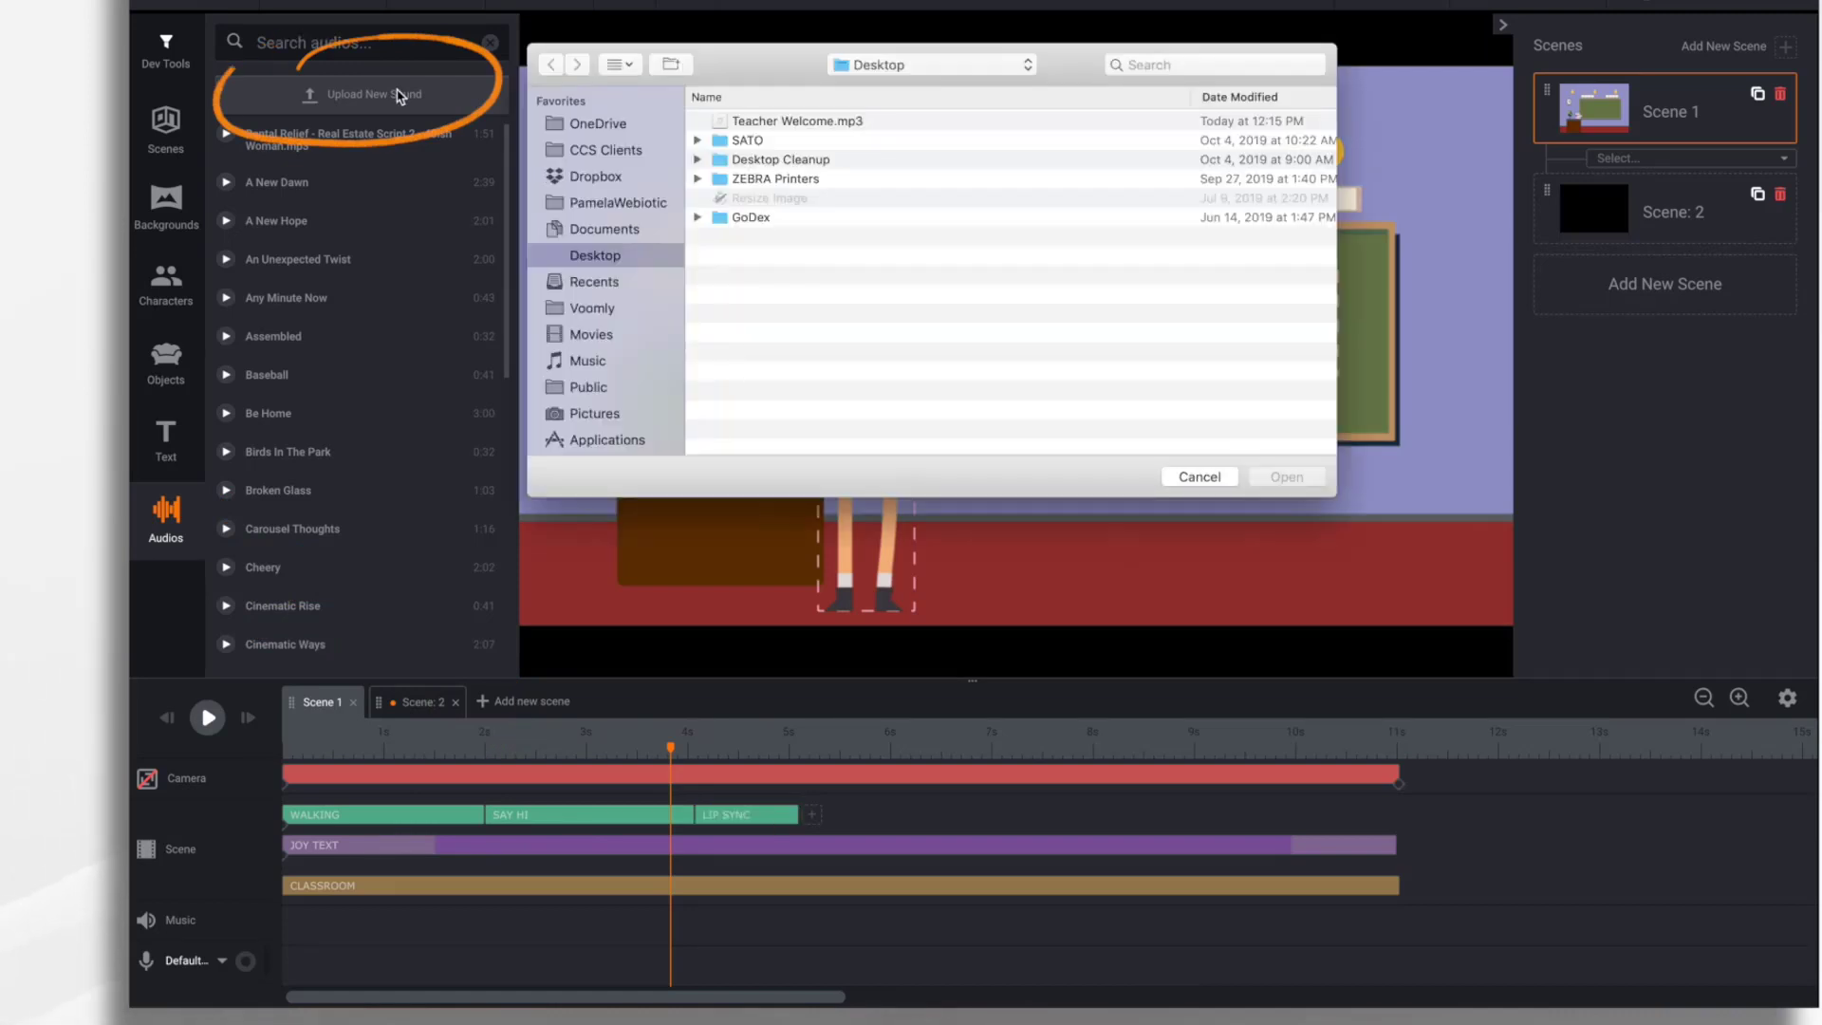
pyautogui.click(816, 122)
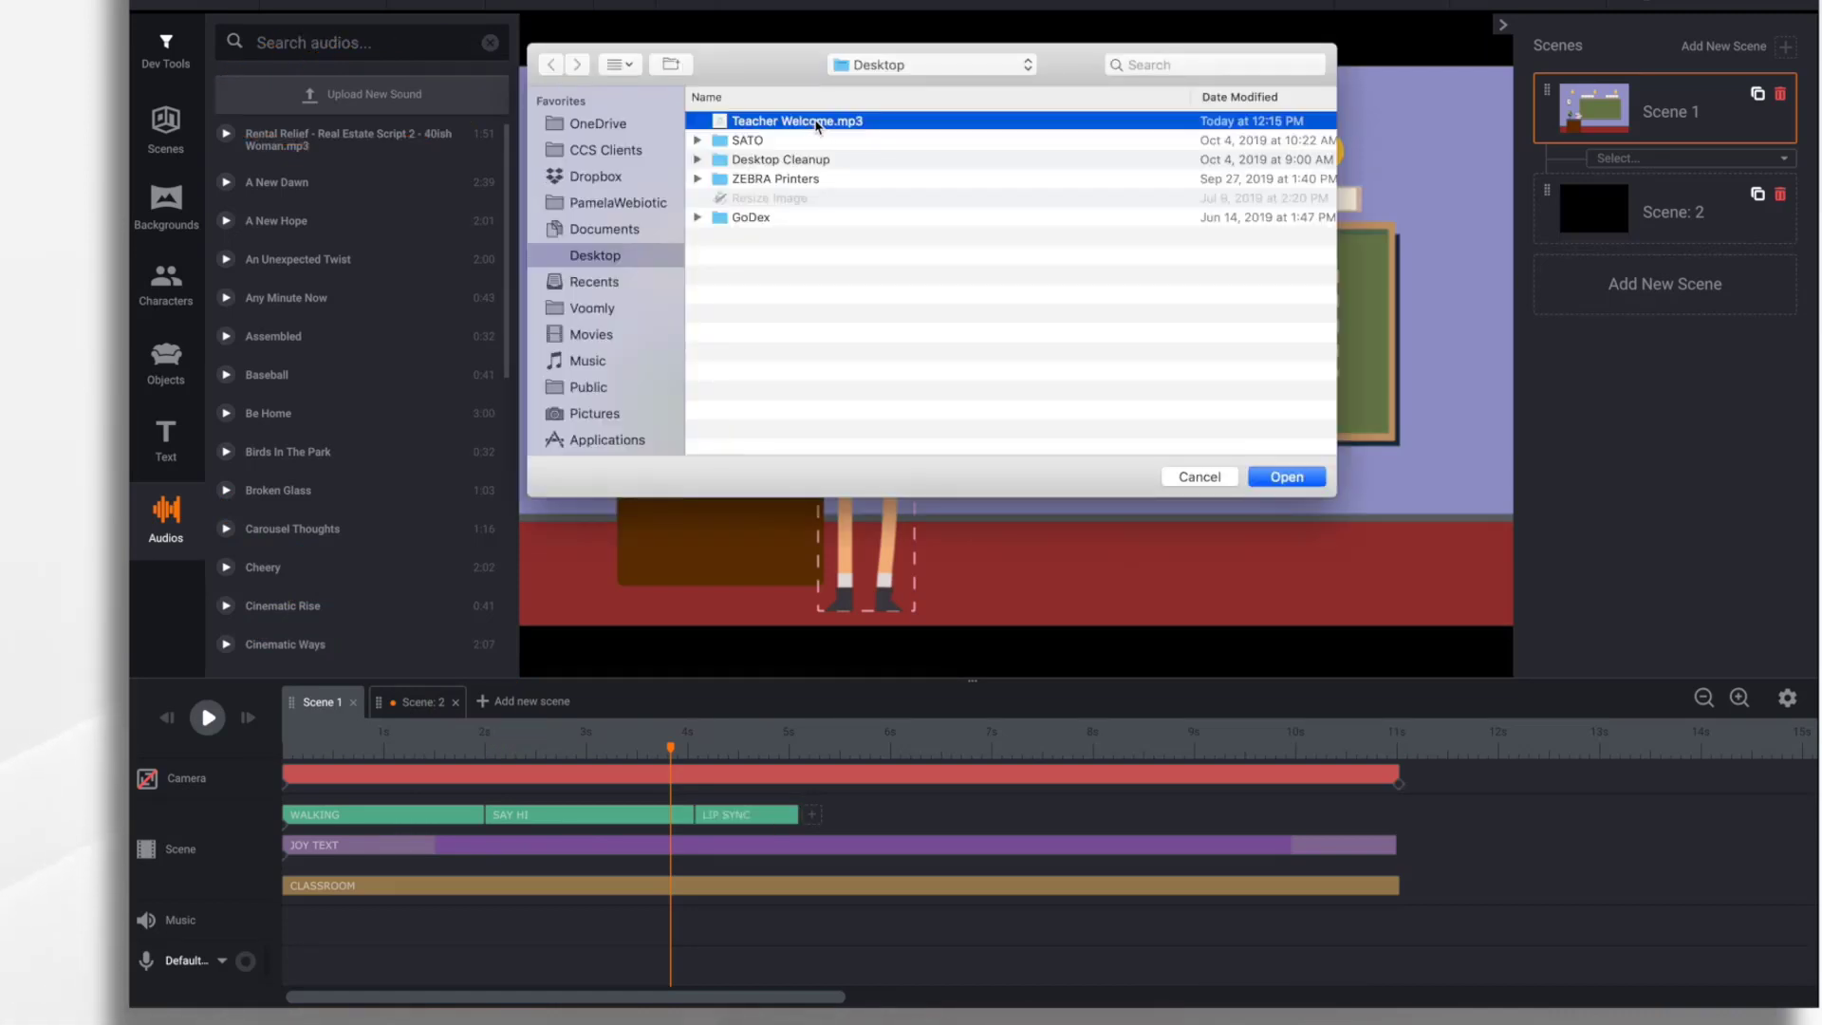
pyautogui.click(1287, 477)
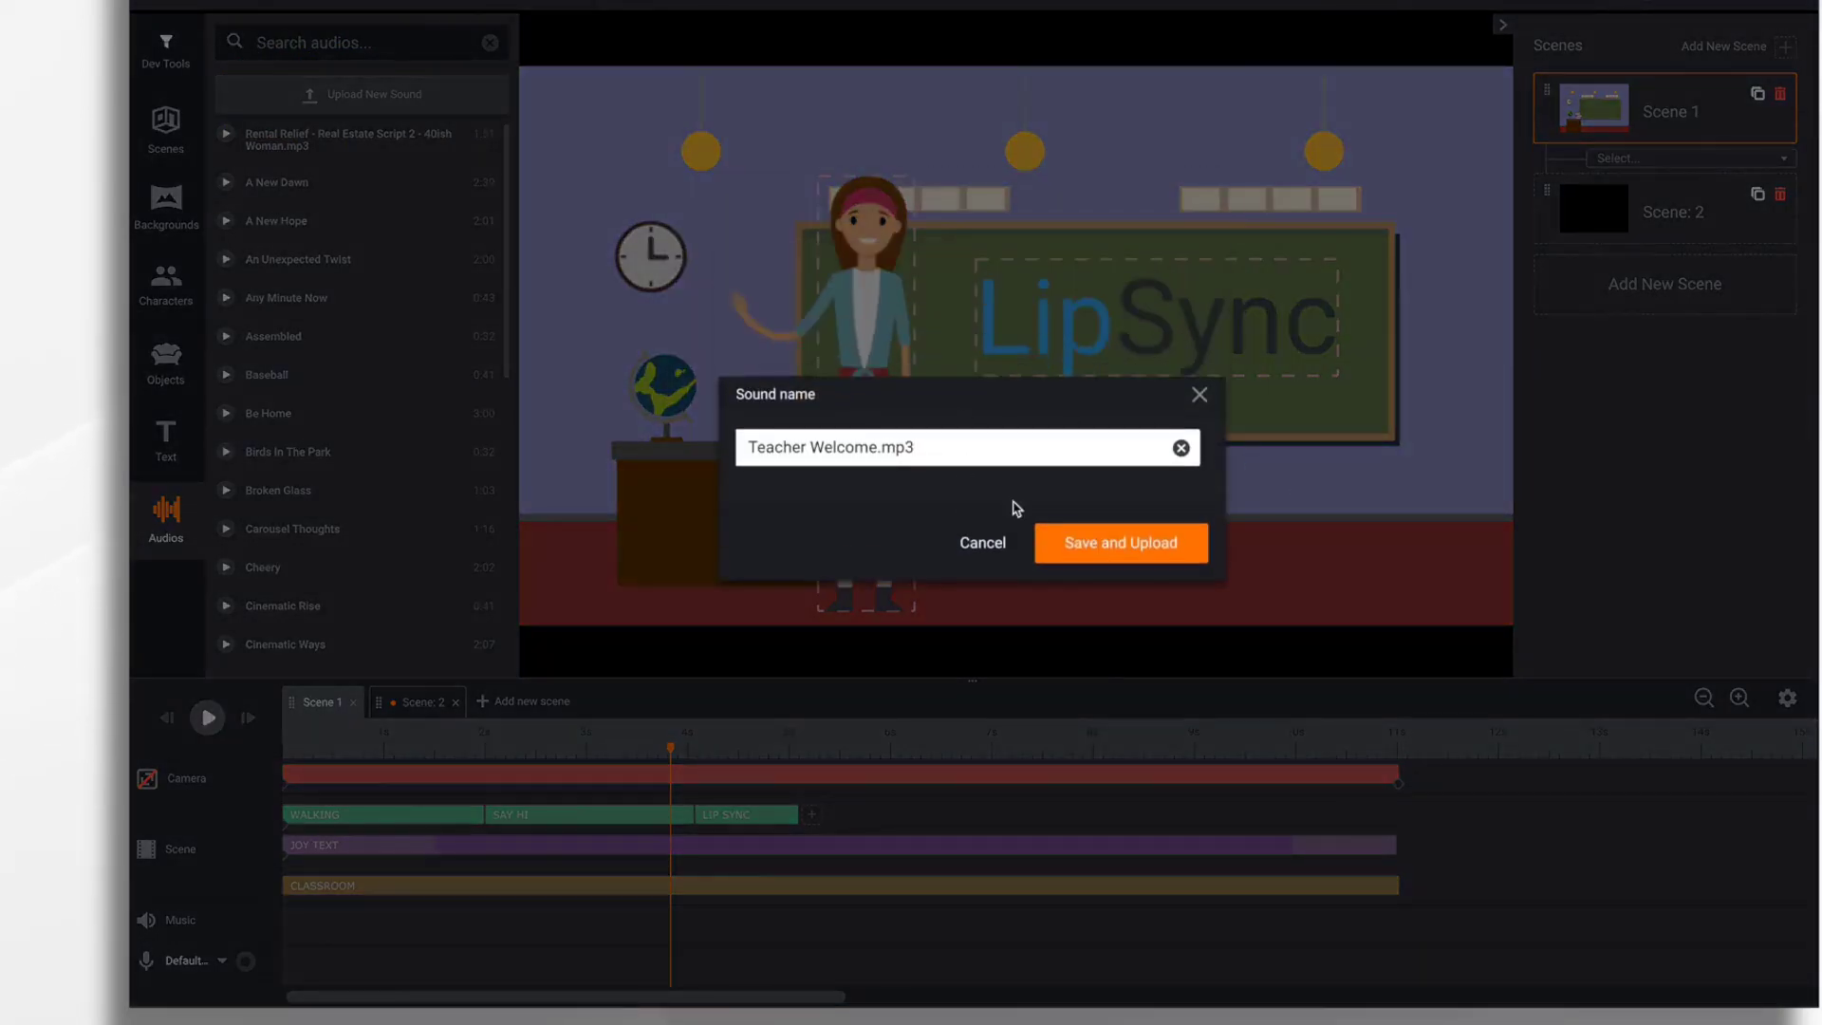
pyautogui.click(1136, 545)
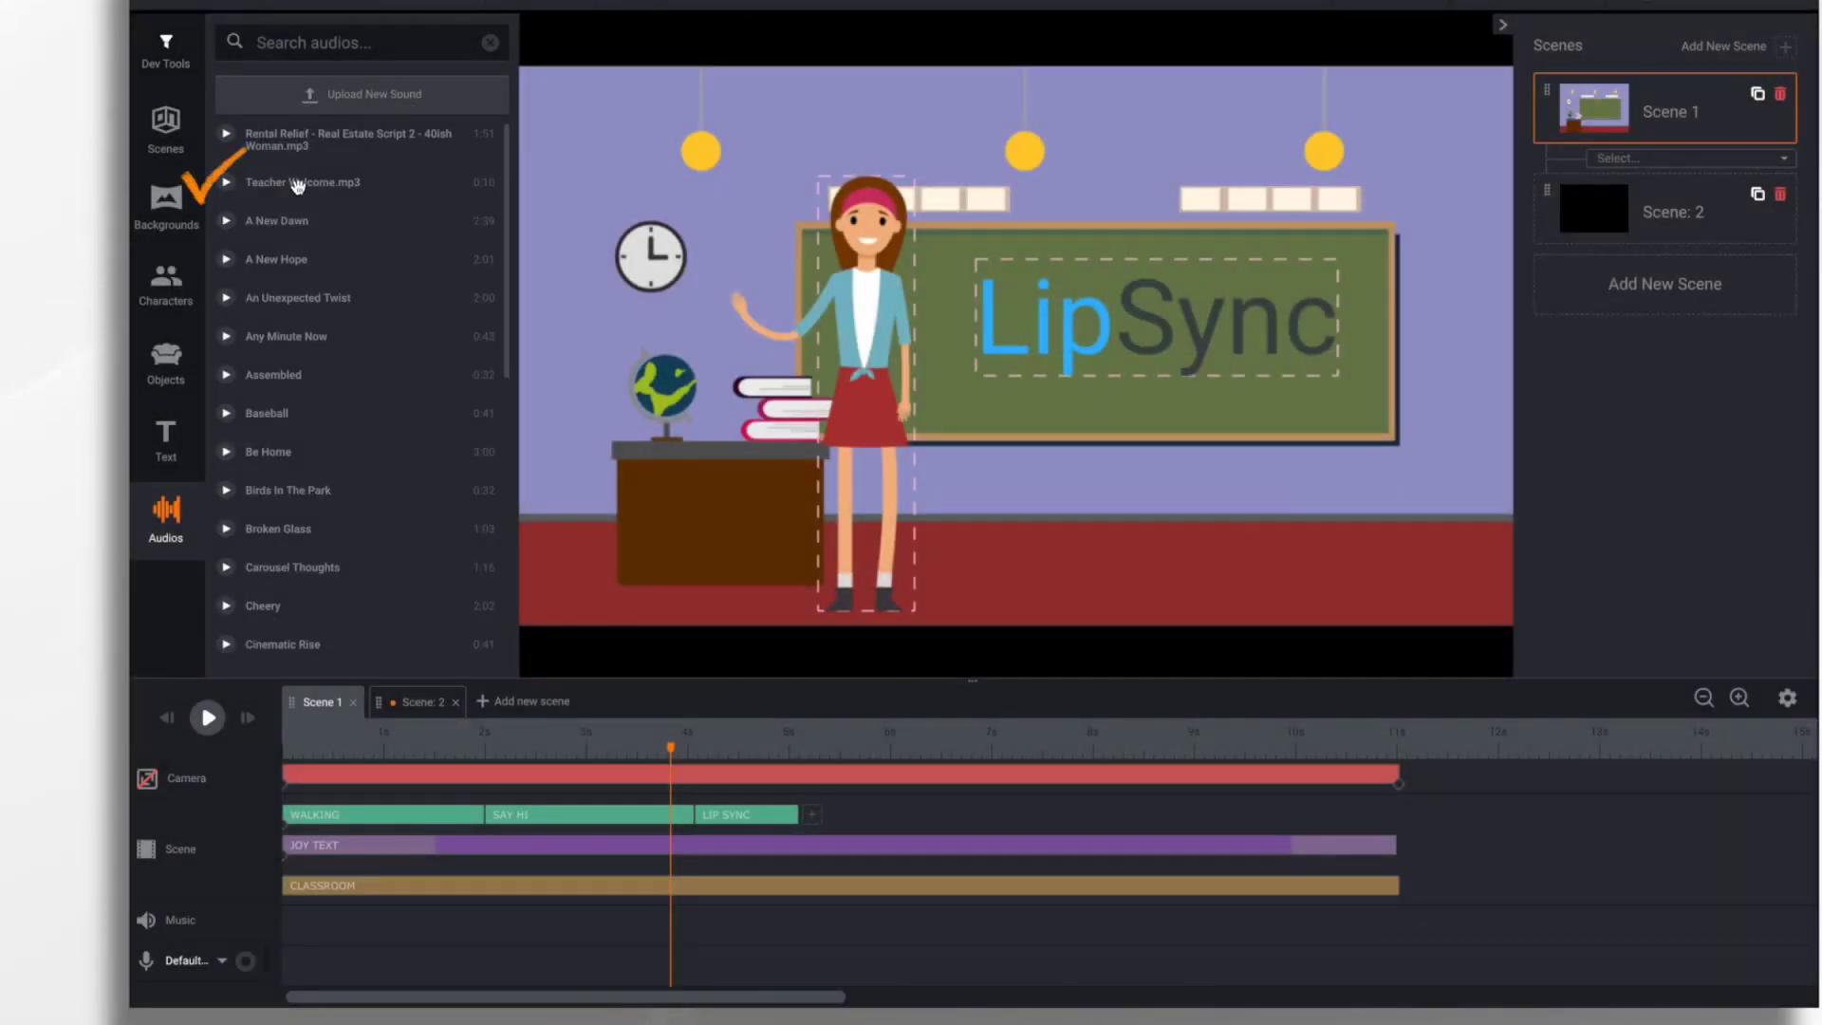
# - Place Teacher Welcome.mp3 on the voiceover track with its speech starting at about 4 s and extend the Lip sync action to about 8.9 s
pyautogui.moveTo(298, 185)
pyautogui.mouseDown()
pyautogui.moveTo(317, 195)
pyautogui.moveTo(358, 862)
pyautogui.moveTo(347, 992)
pyautogui.moveTo(439, 975)
pyautogui.mouseUp()
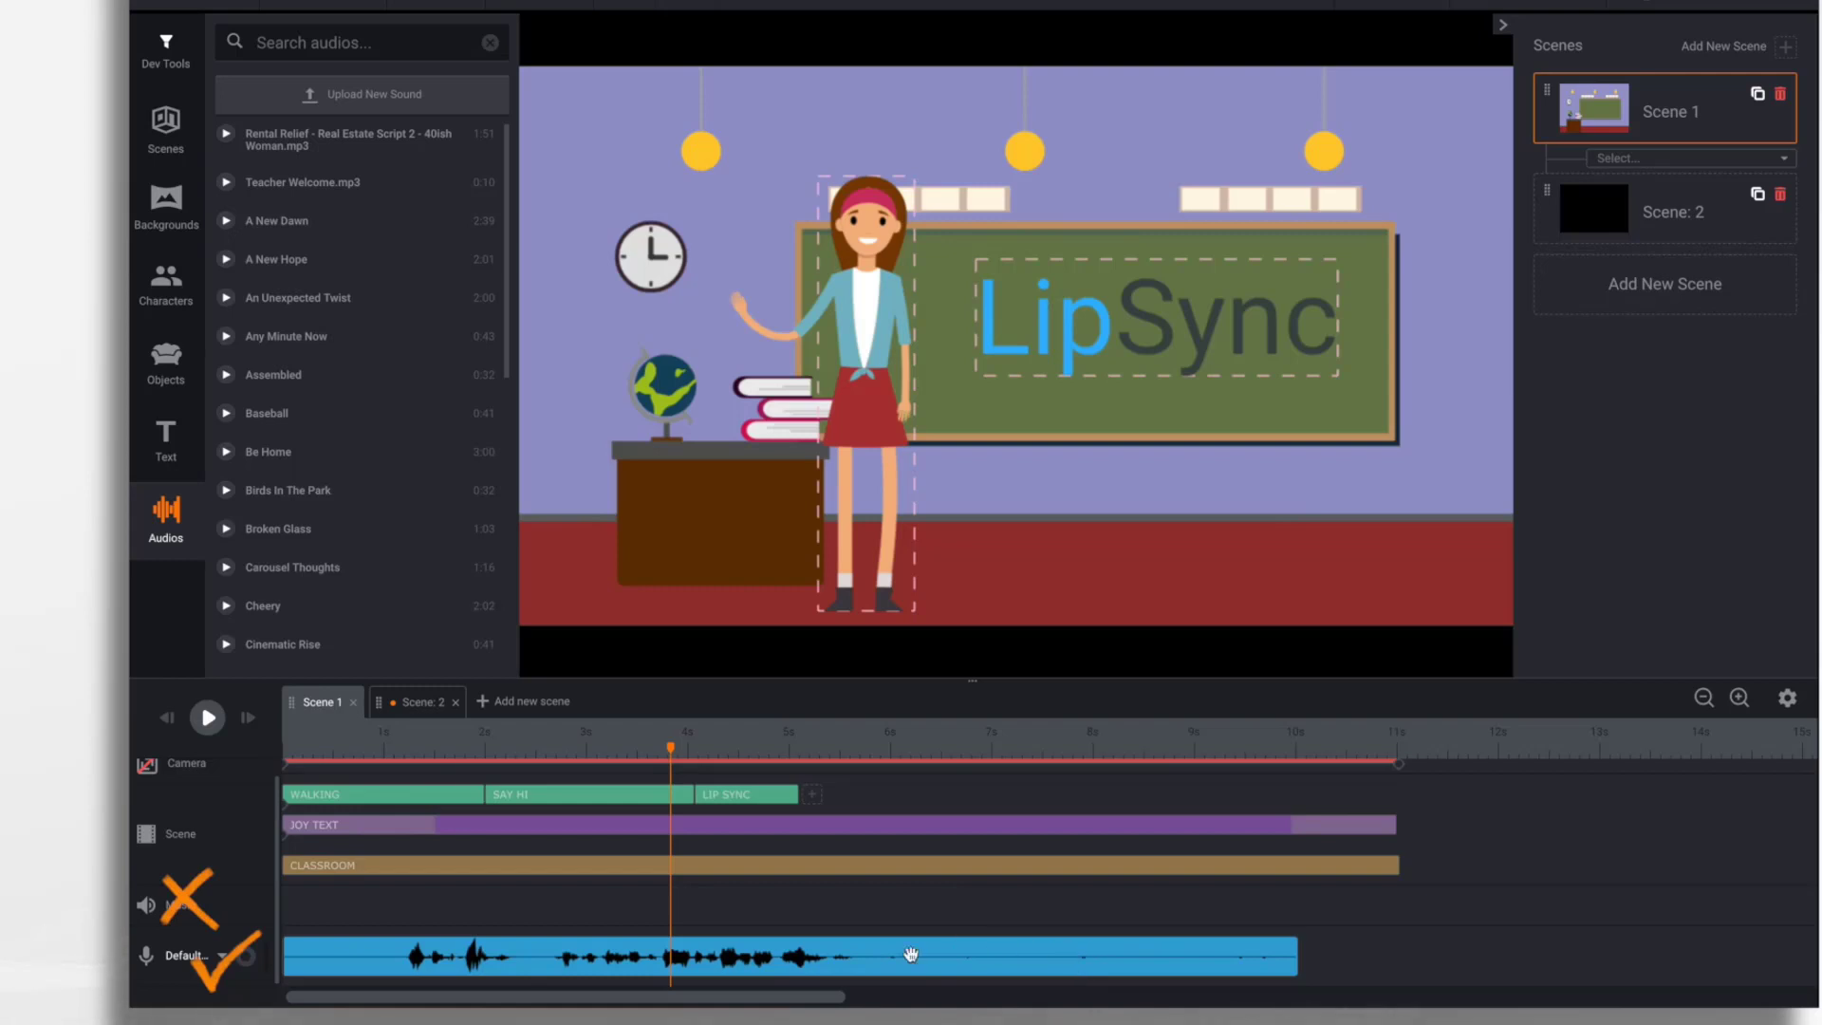
pyautogui.moveTo(867, 967)
pyautogui.mouseDown()
pyautogui.moveTo(1175, 990)
pyautogui.moveTo(1127, 981)
pyautogui.moveTo(1162, 978)
pyautogui.mouseUp()
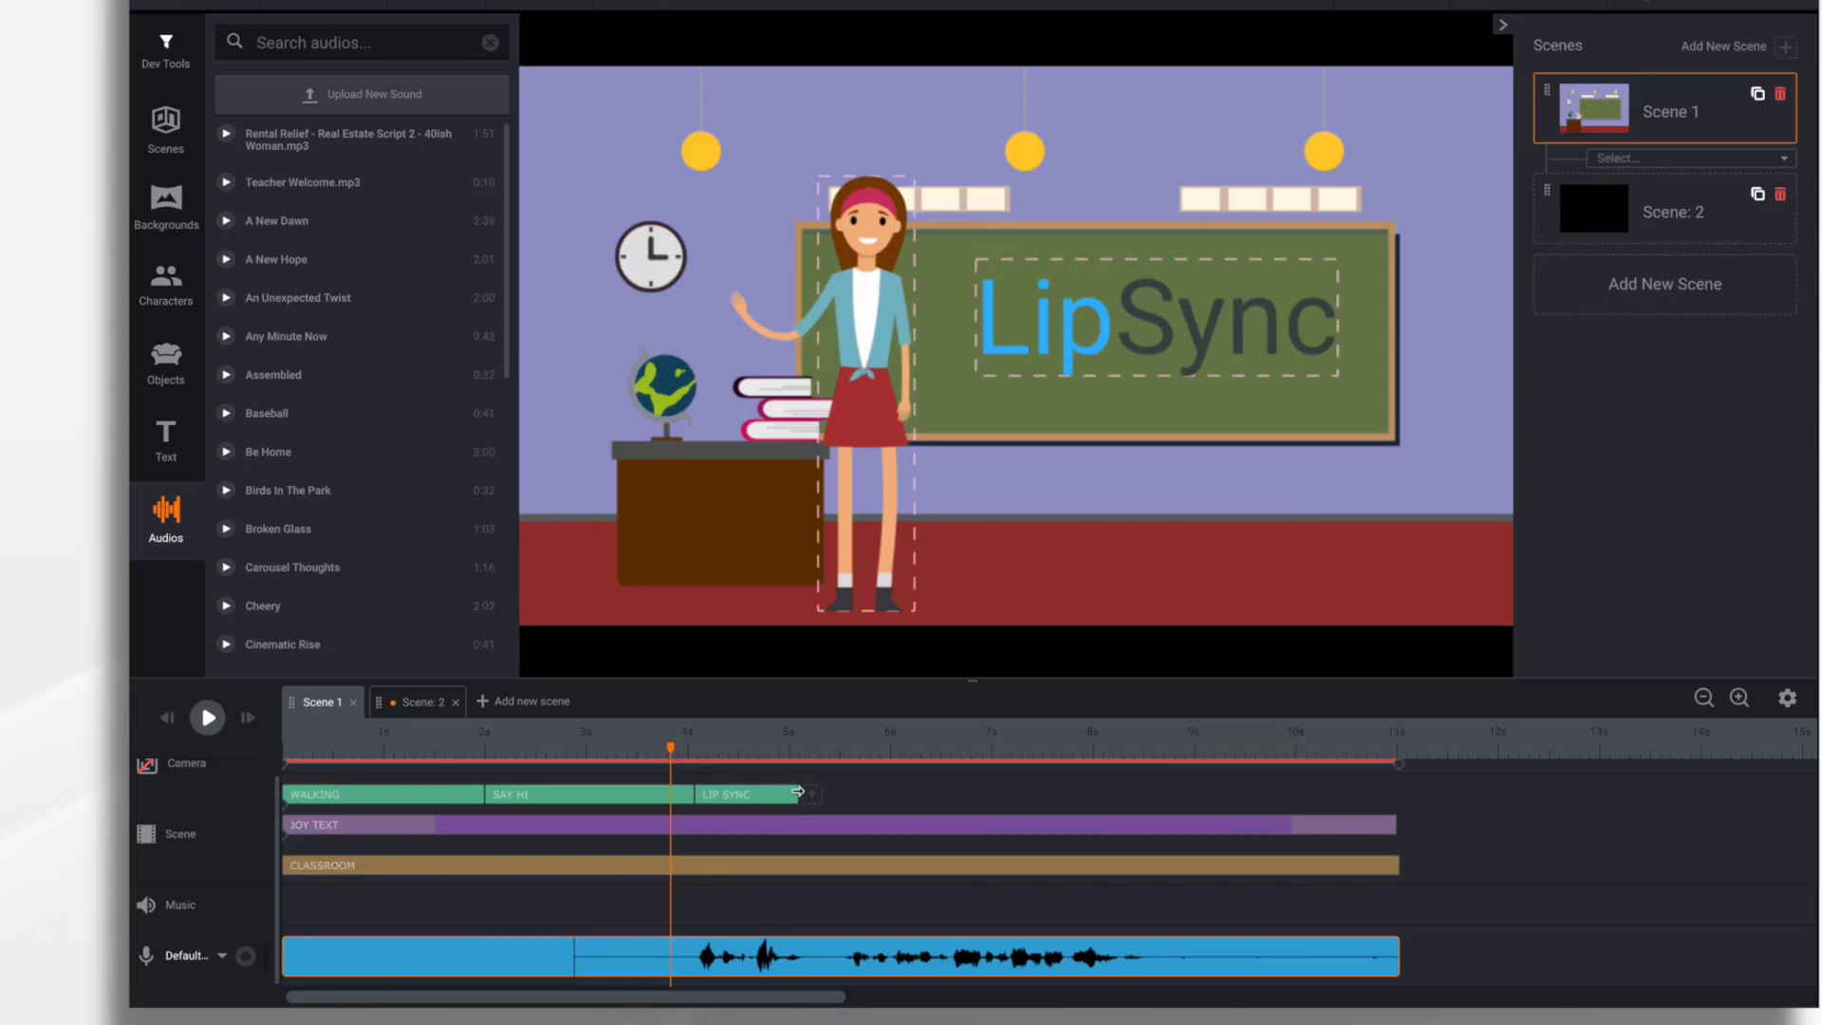
pyautogui.moveTo(793, 797); pyautogui.dragTo(1181, 786)
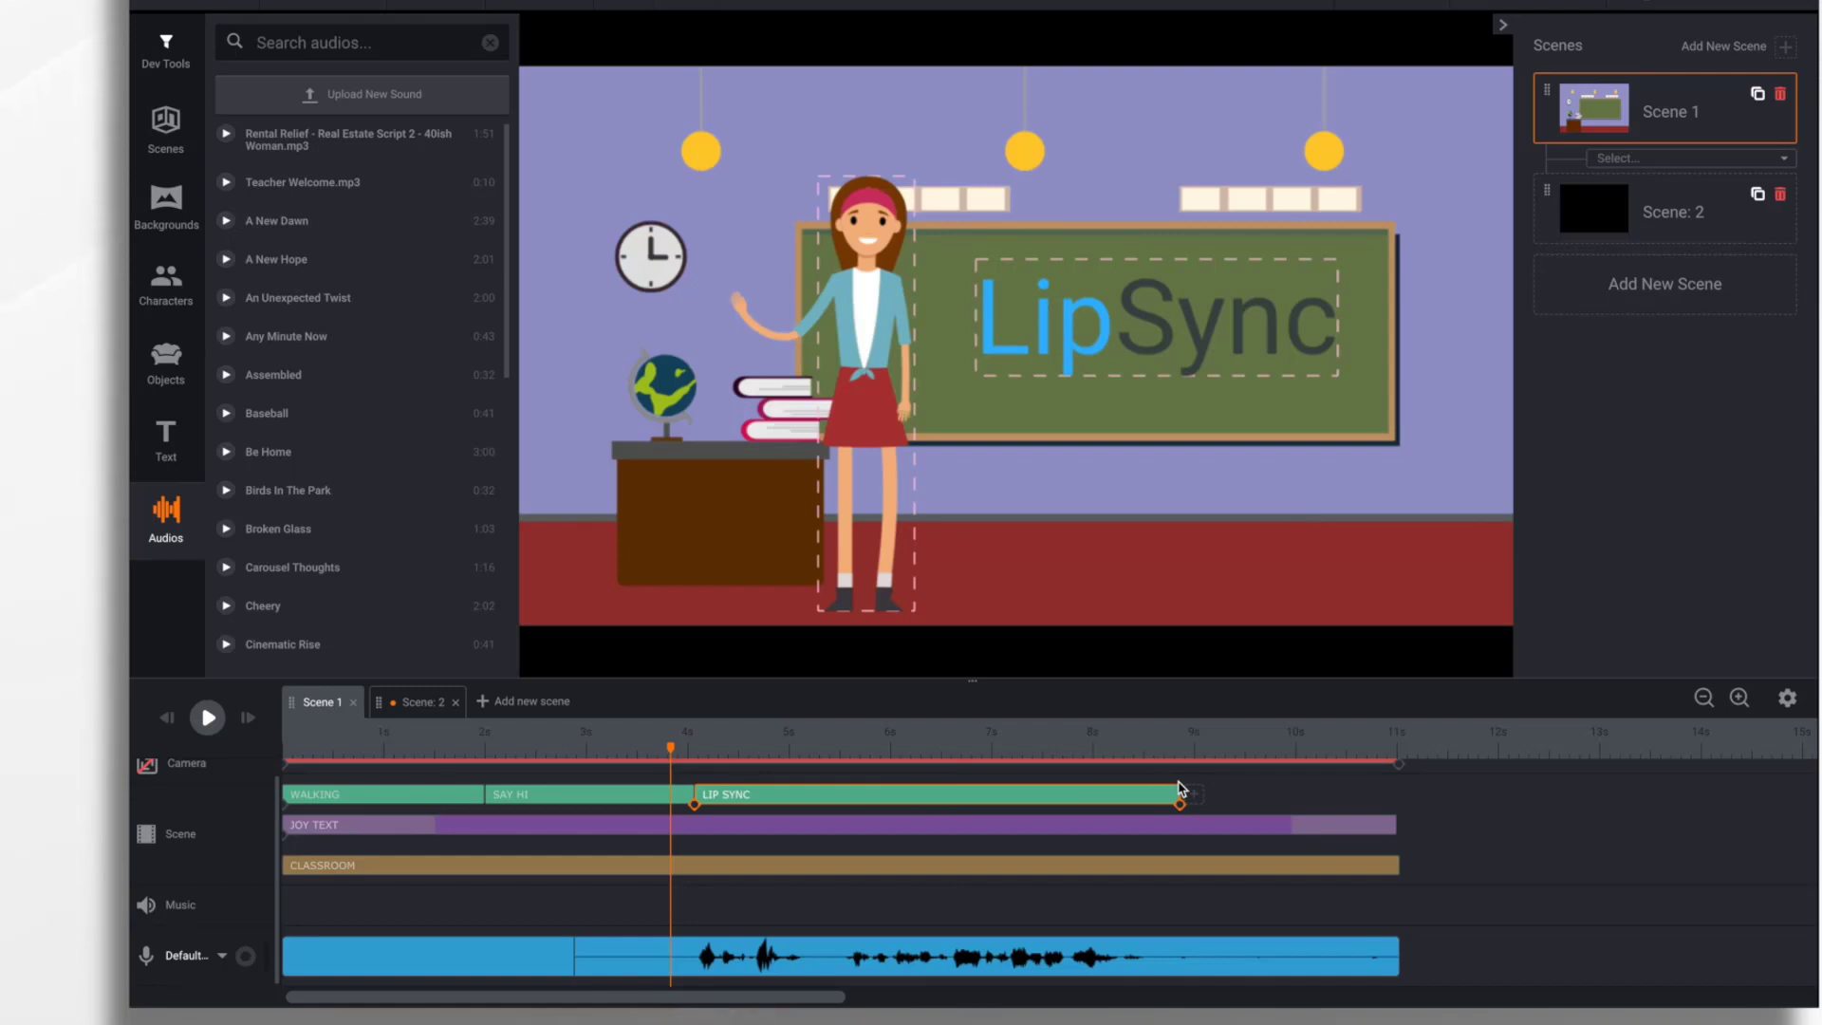
# - Assign Teacher Welcome.mp3 as the track of the teacher's Lip sync action and save the animation settings
pyautogui.click(1067, 798)
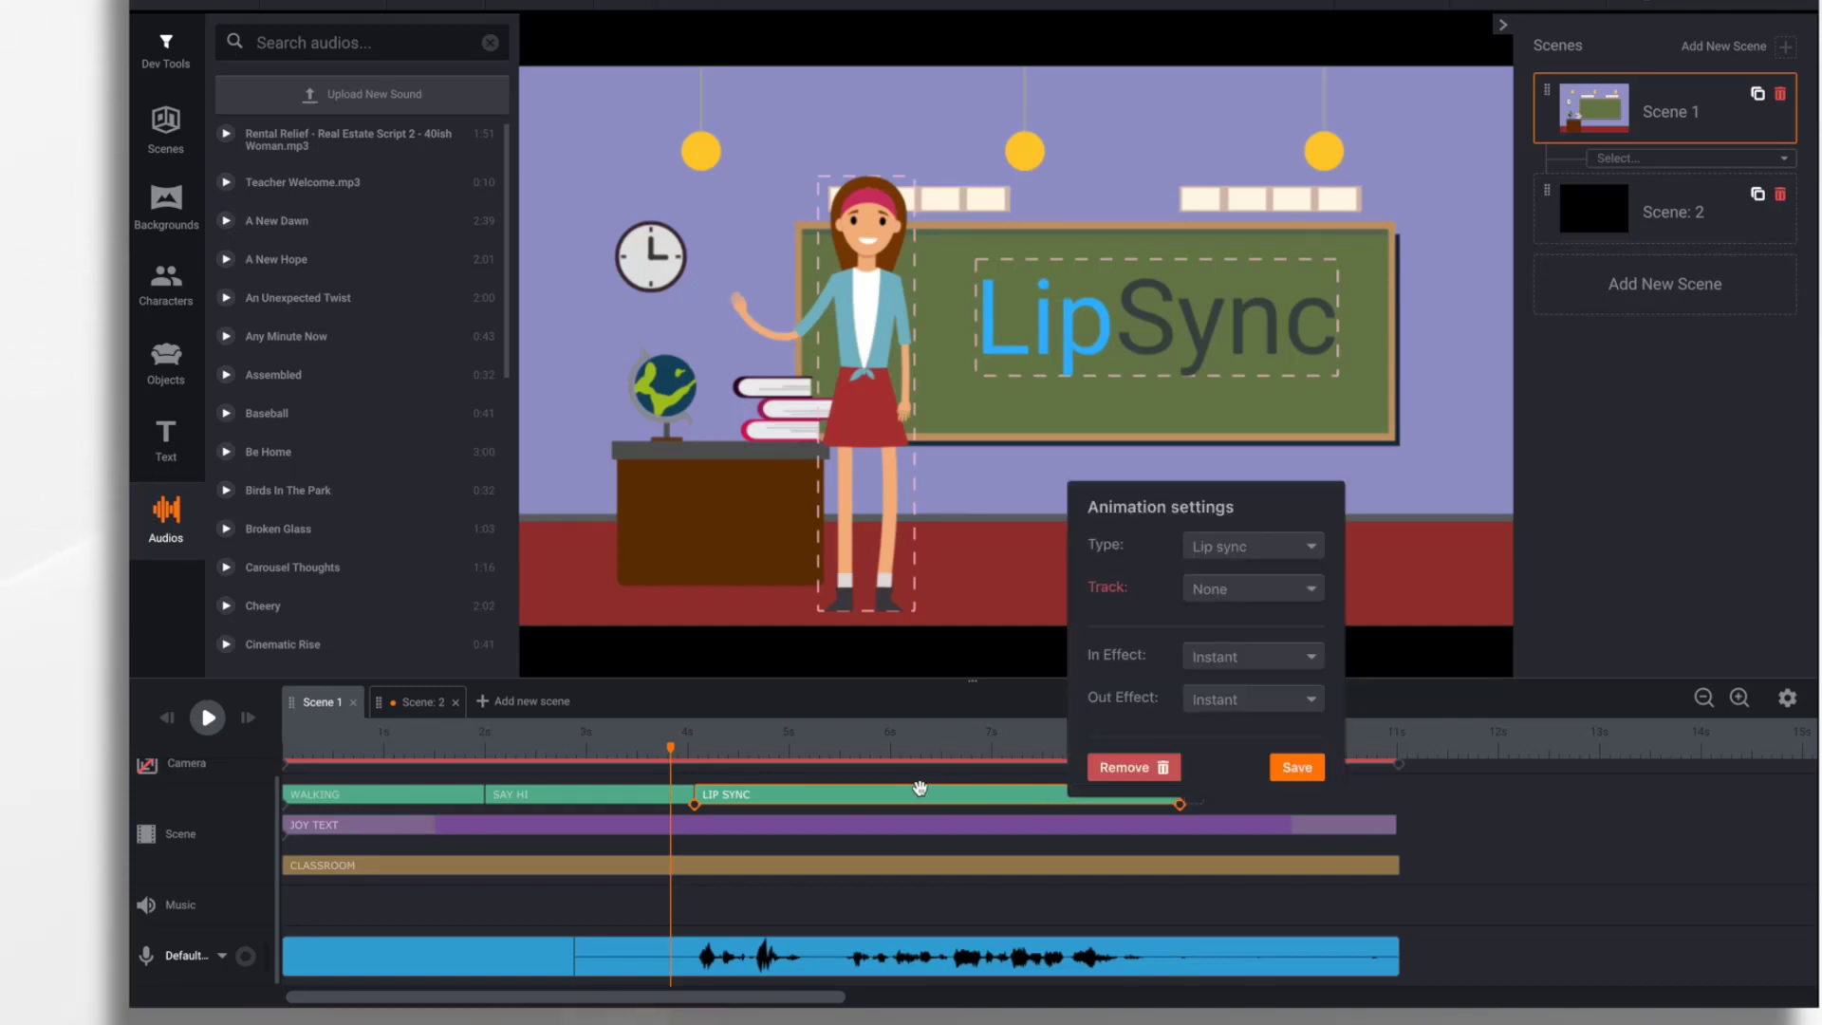
pyautogui.click(1281, 598)
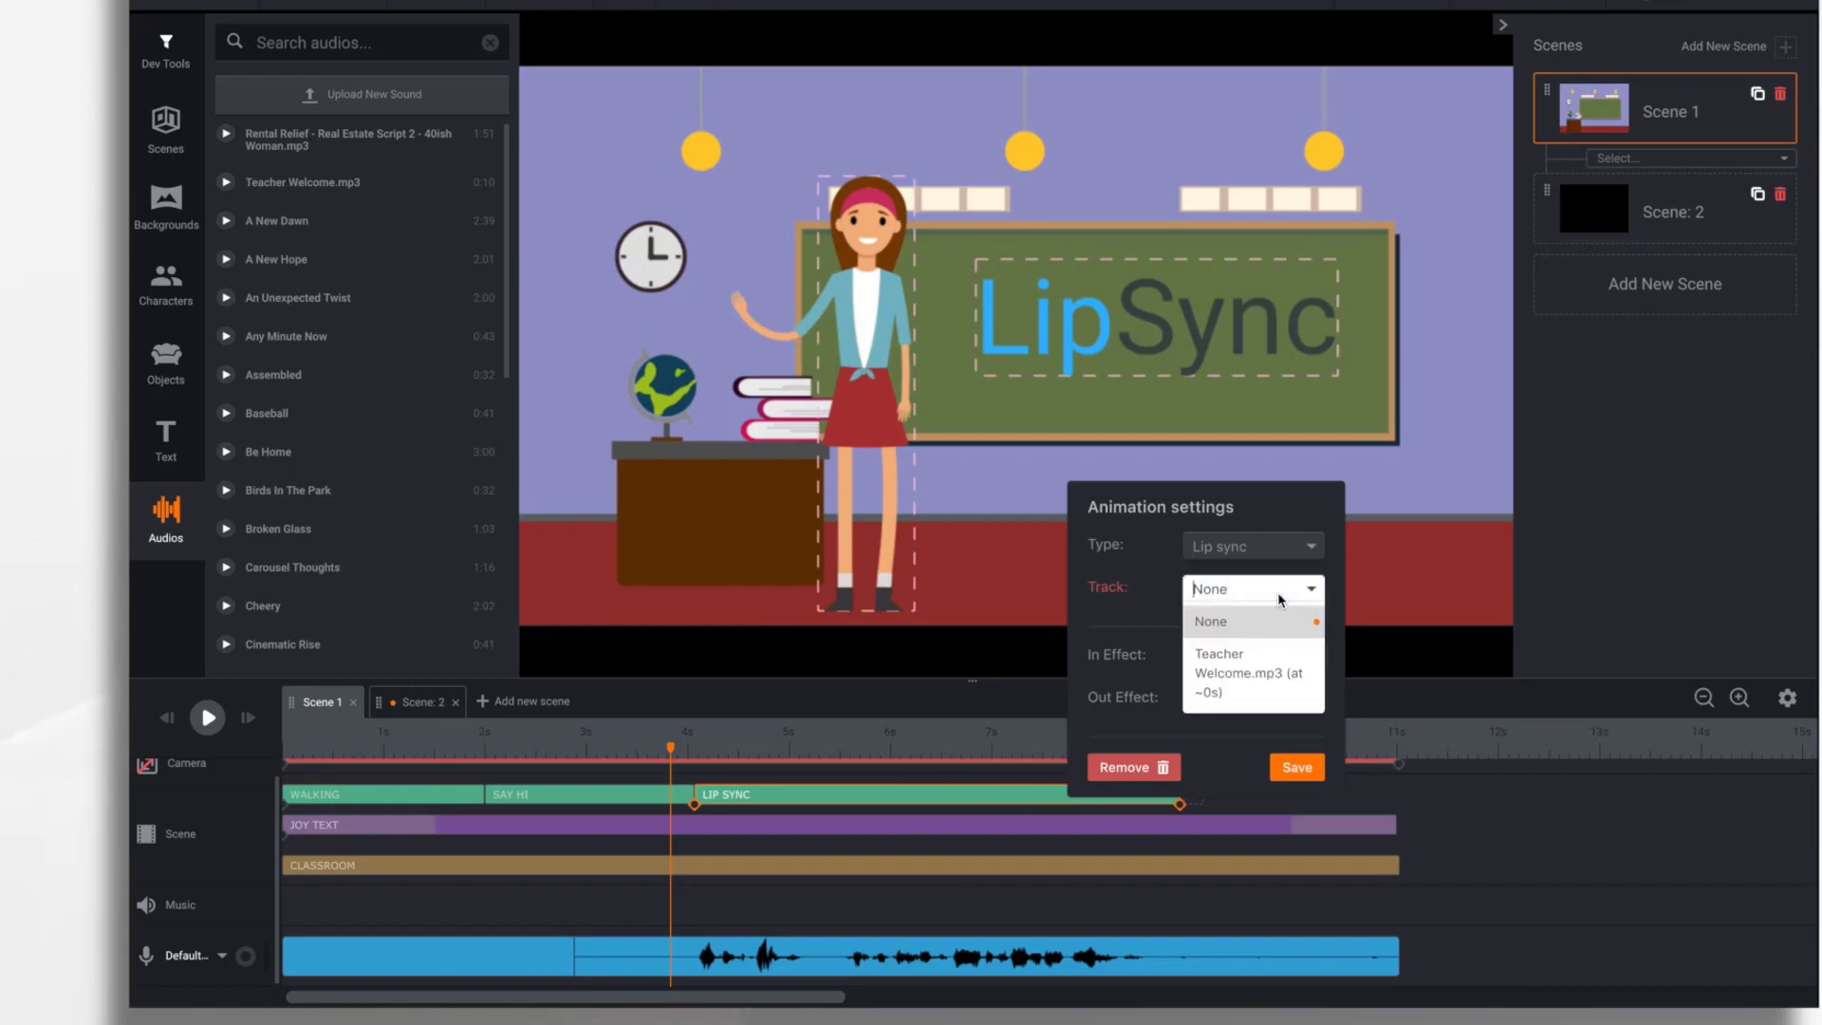
pyautogui.click(1243, 670)
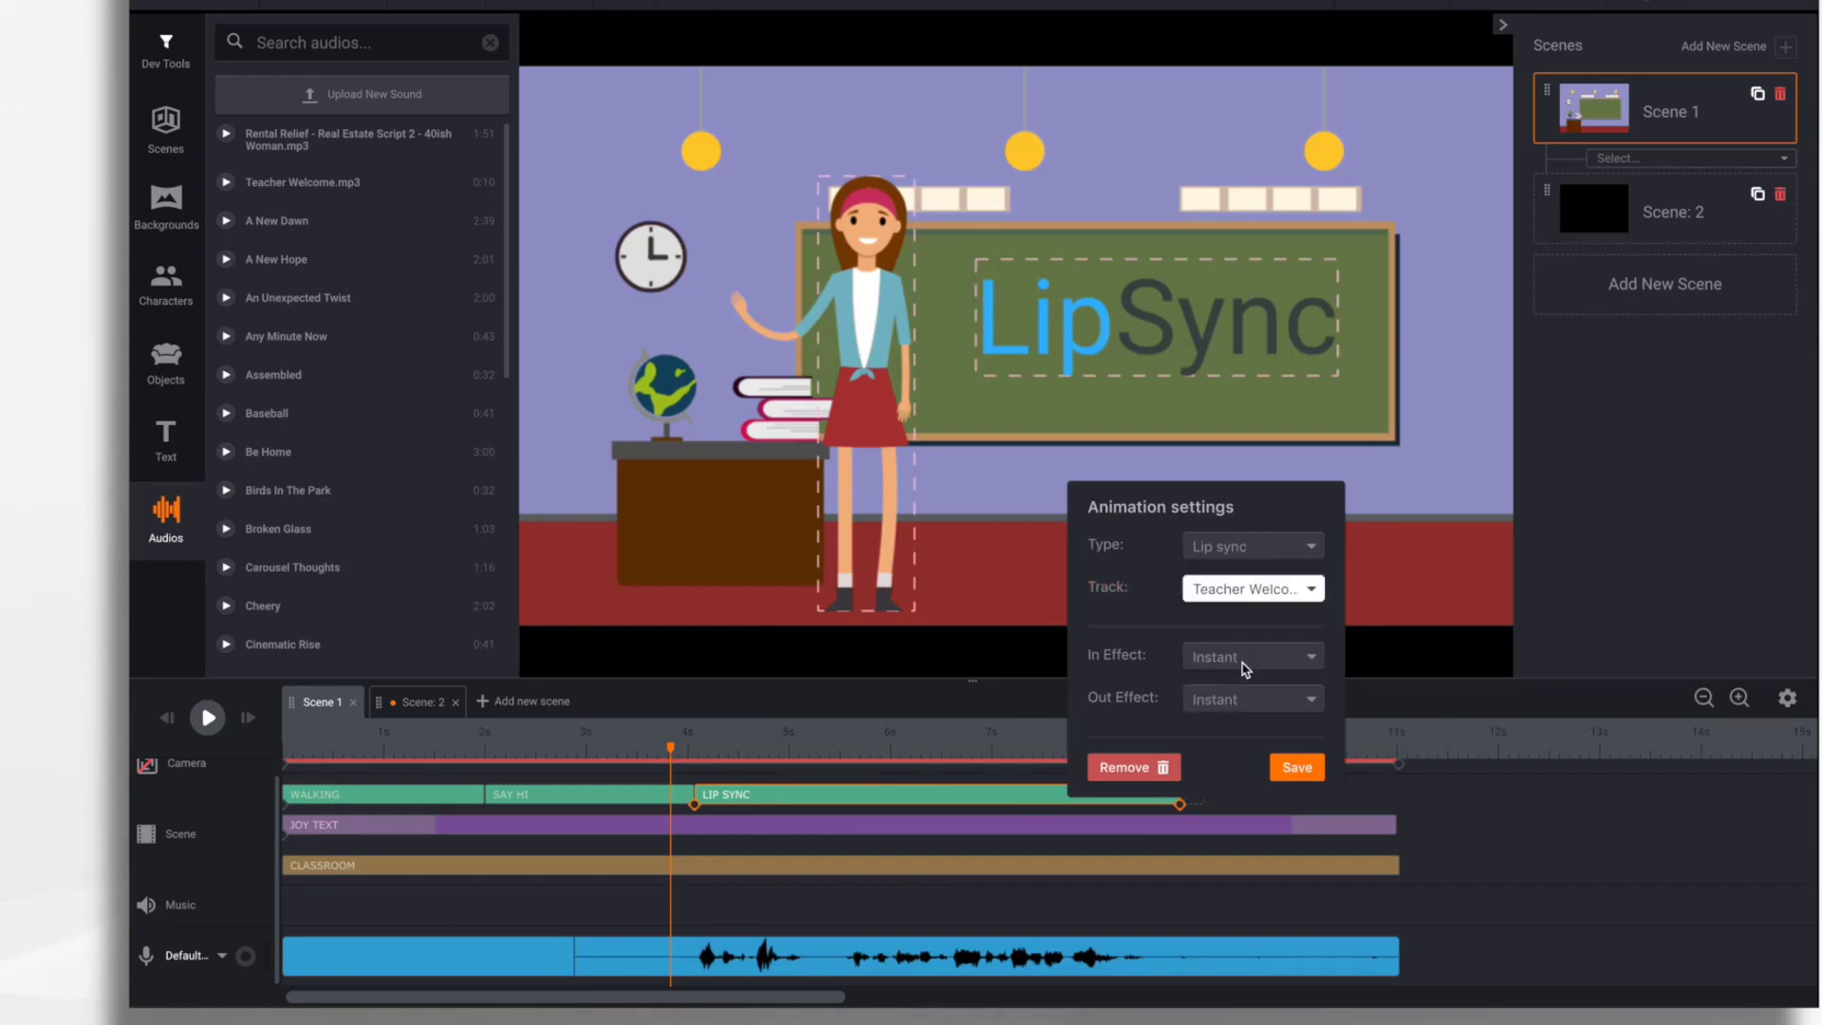
pyautogui.click(1299, 768)
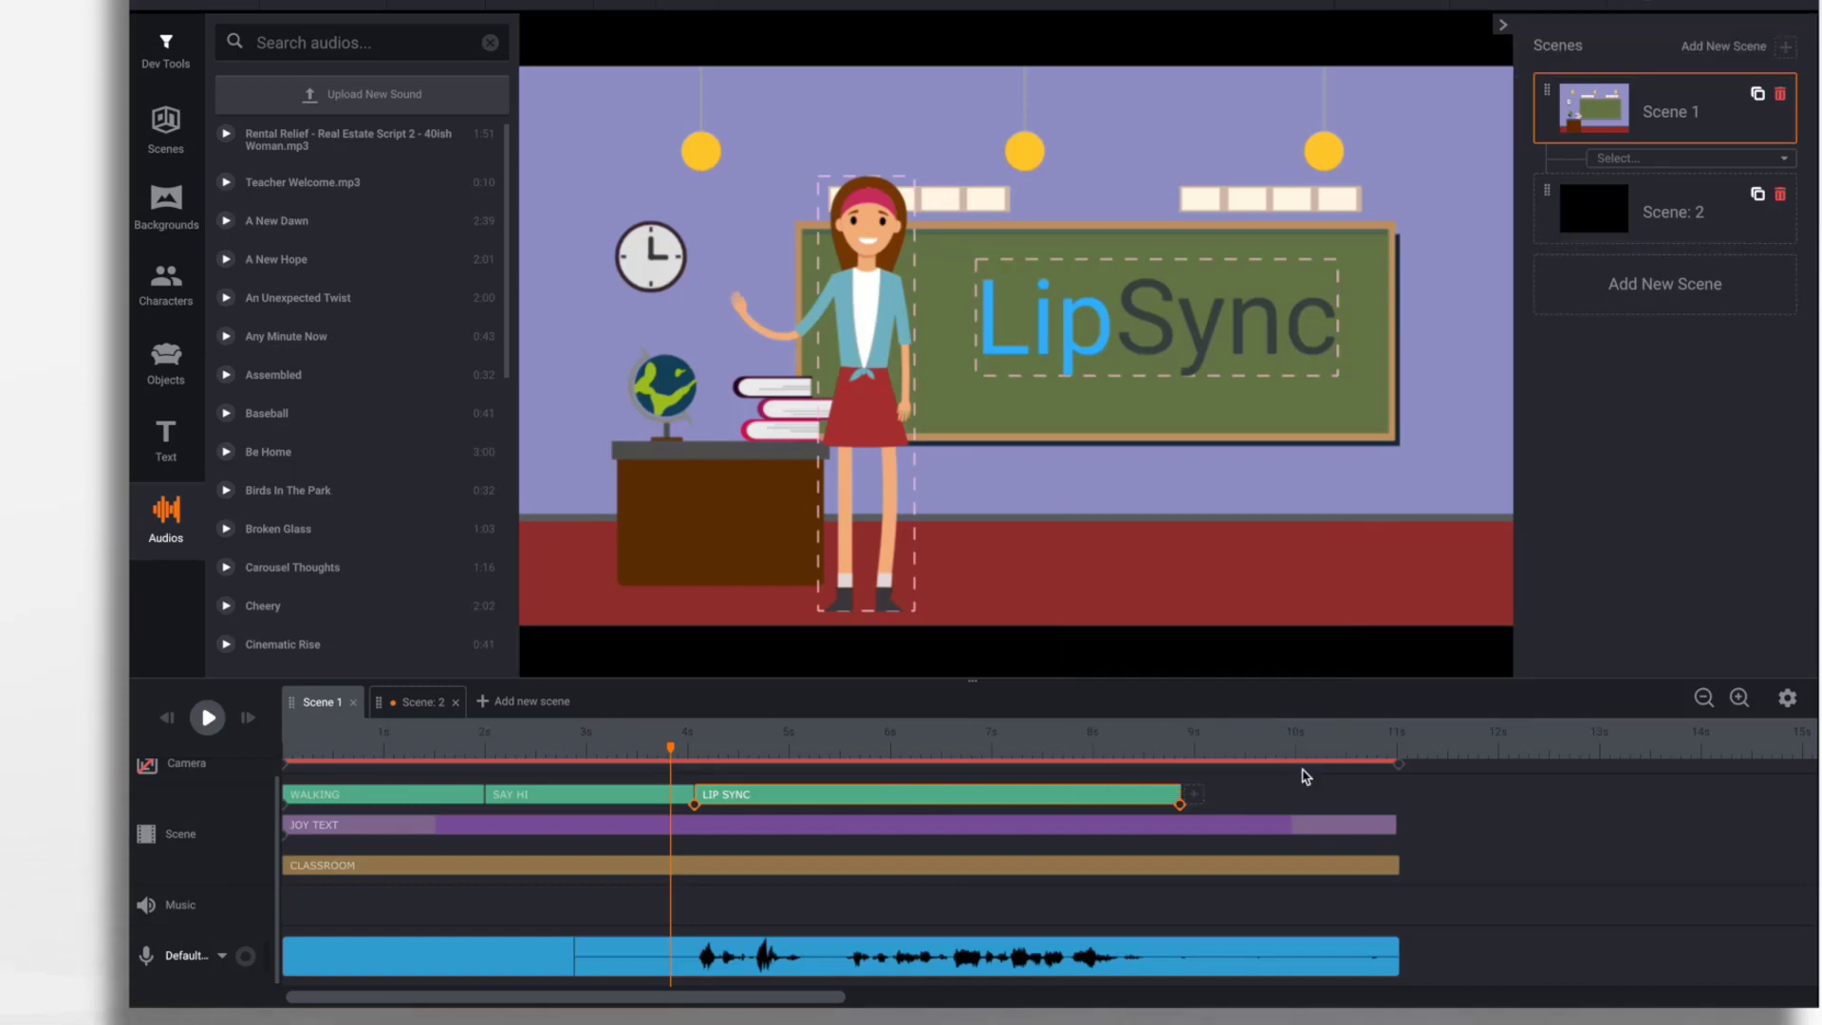
# - Turn off Playthrough for the voiceover clip and trim its silent ends so it runs from about 4 s to 8.6 s
pyautogui.click(1214, 963)
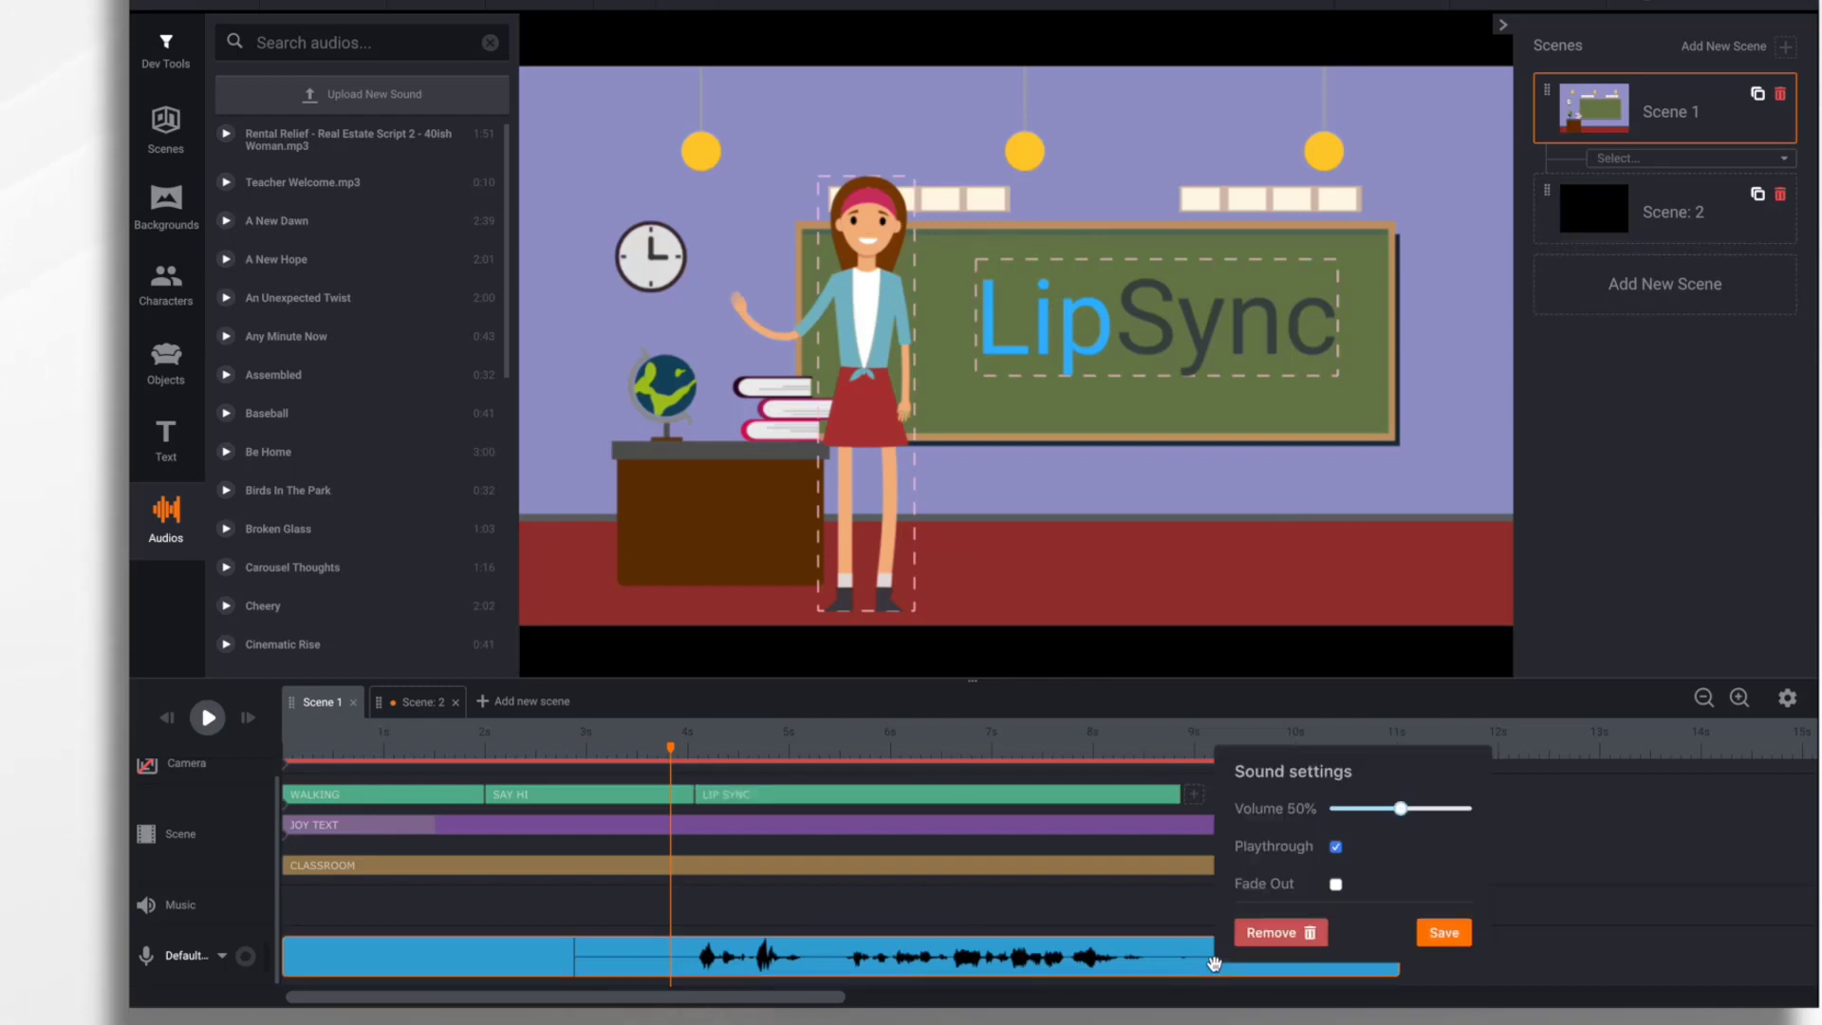
pyautogui.click(1336, 848)
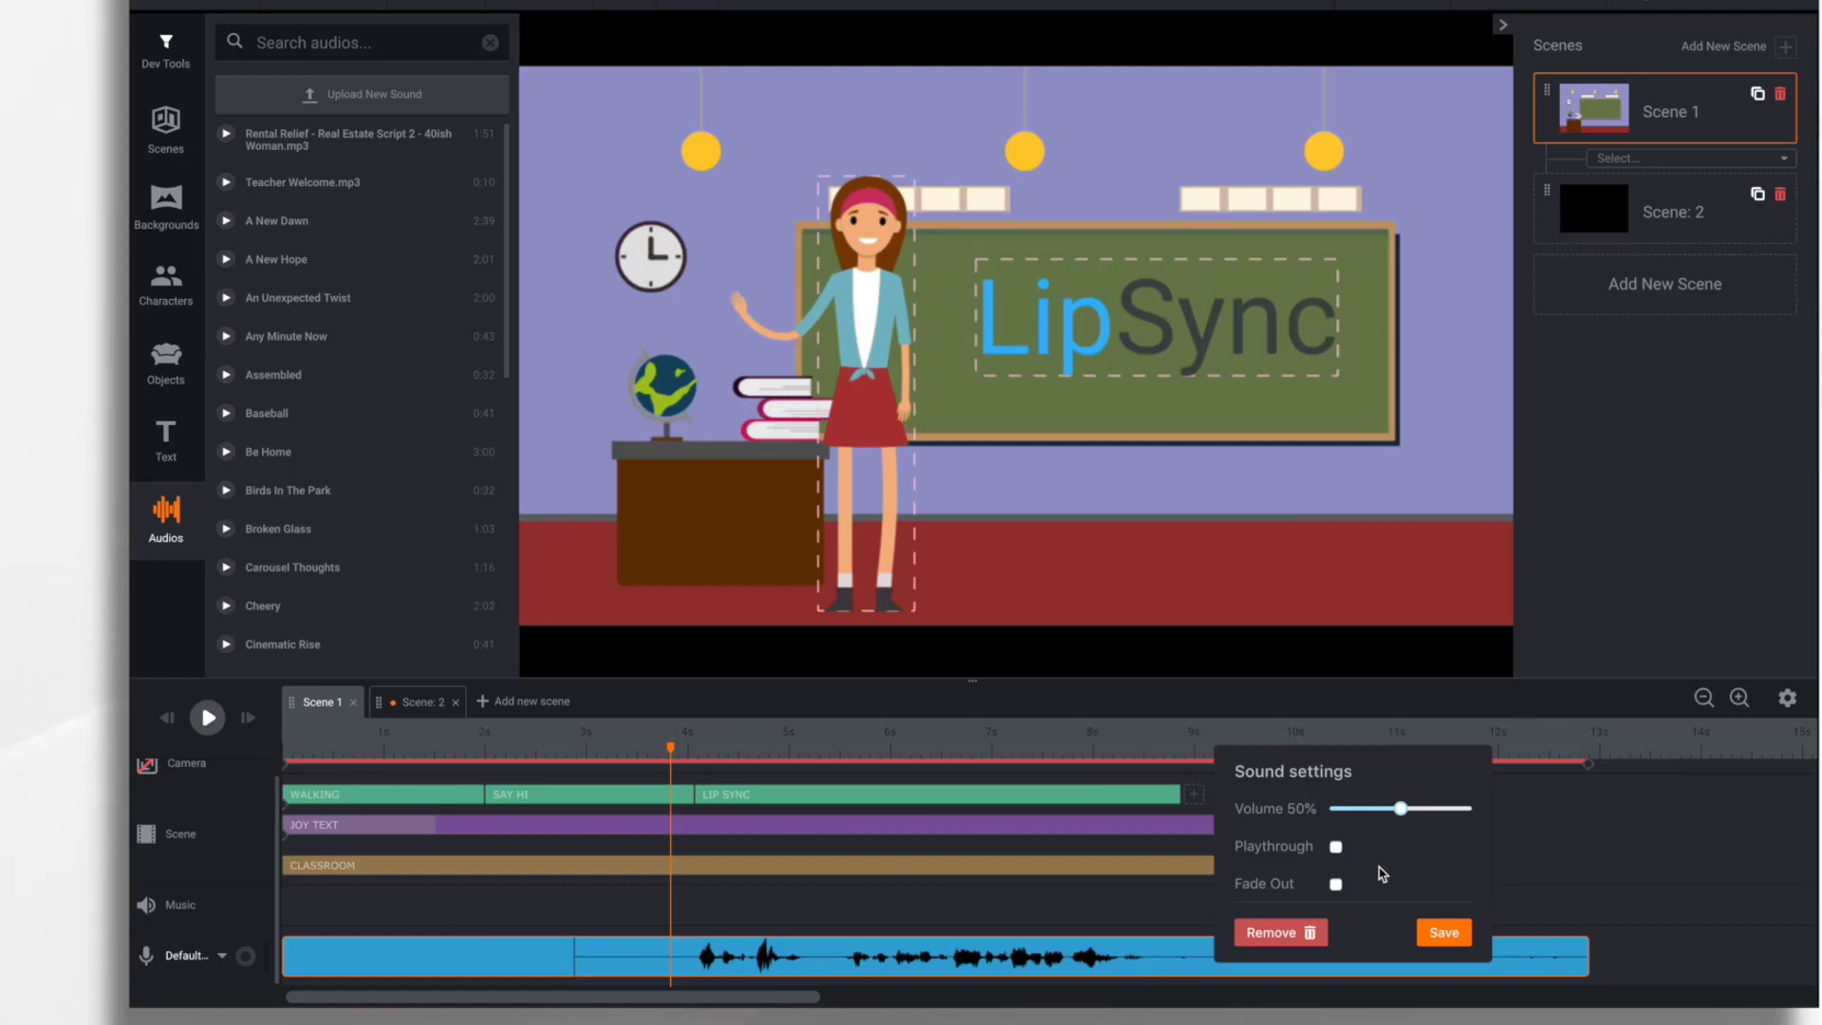
pyautogui.click(1448, 934)
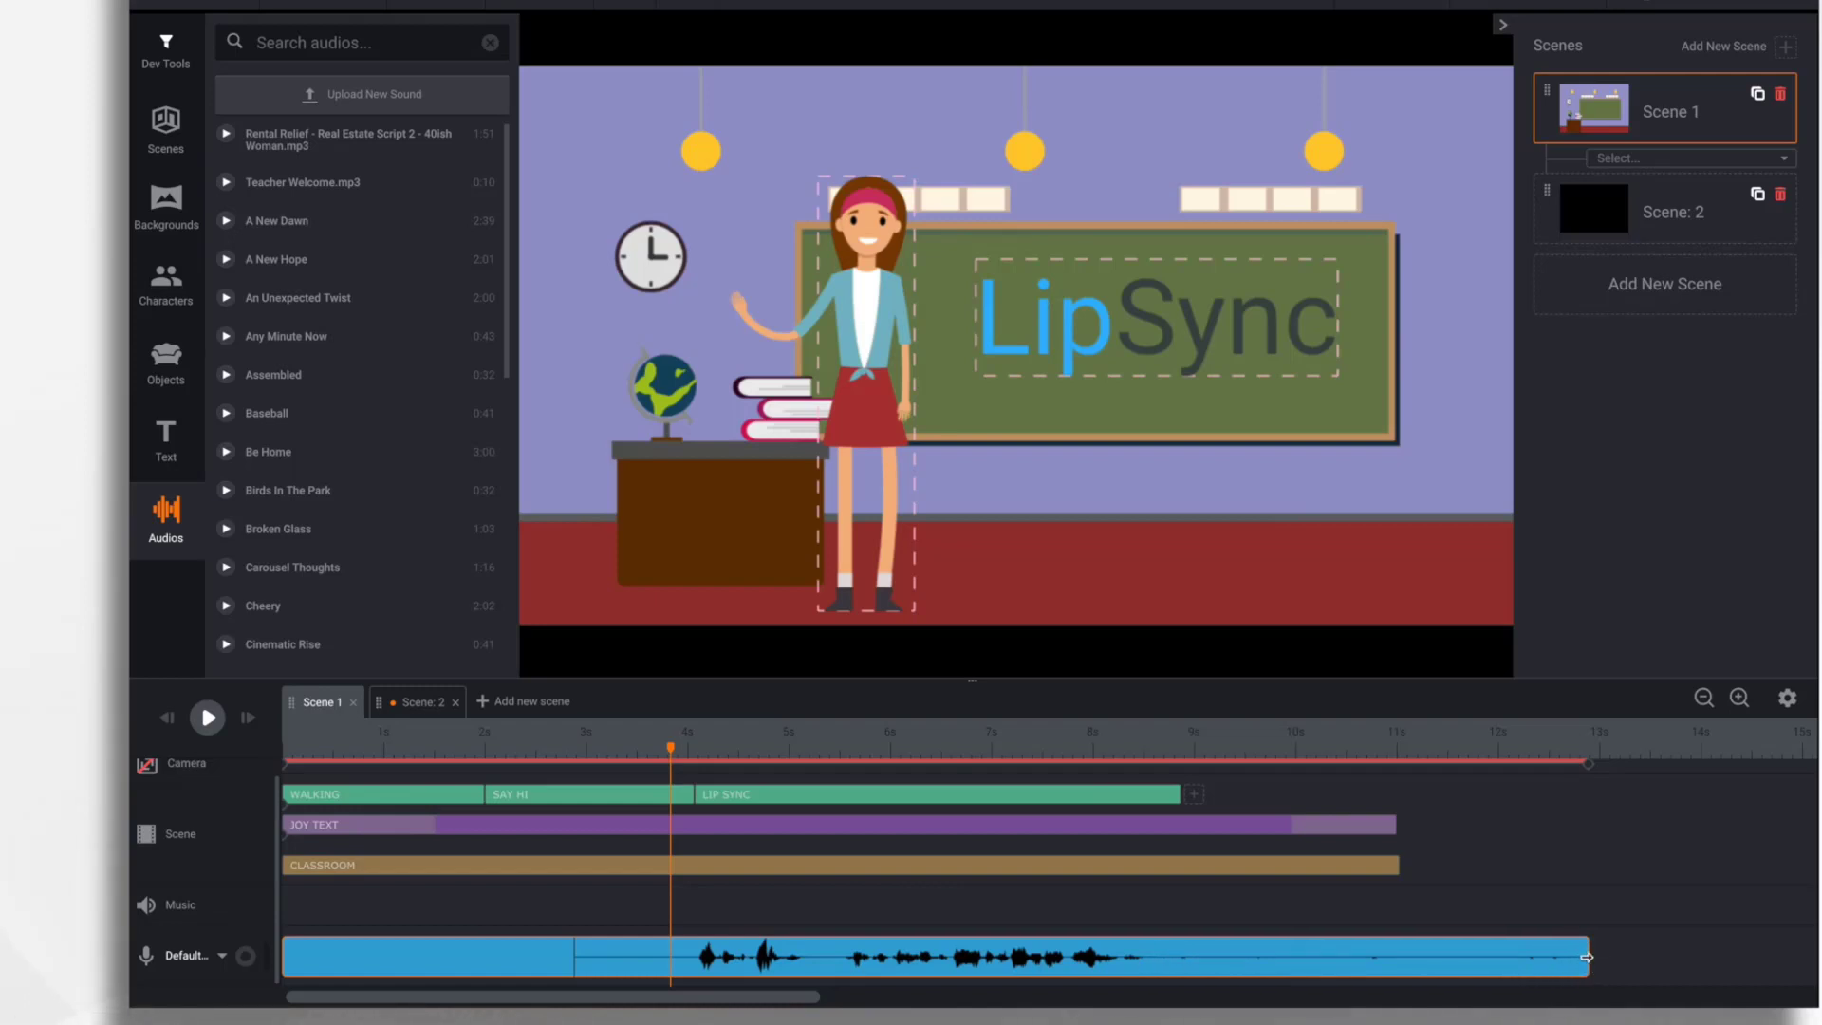
pyautogui.moveTo(1587, 957); pyautogui.dragTo(1154, 972)
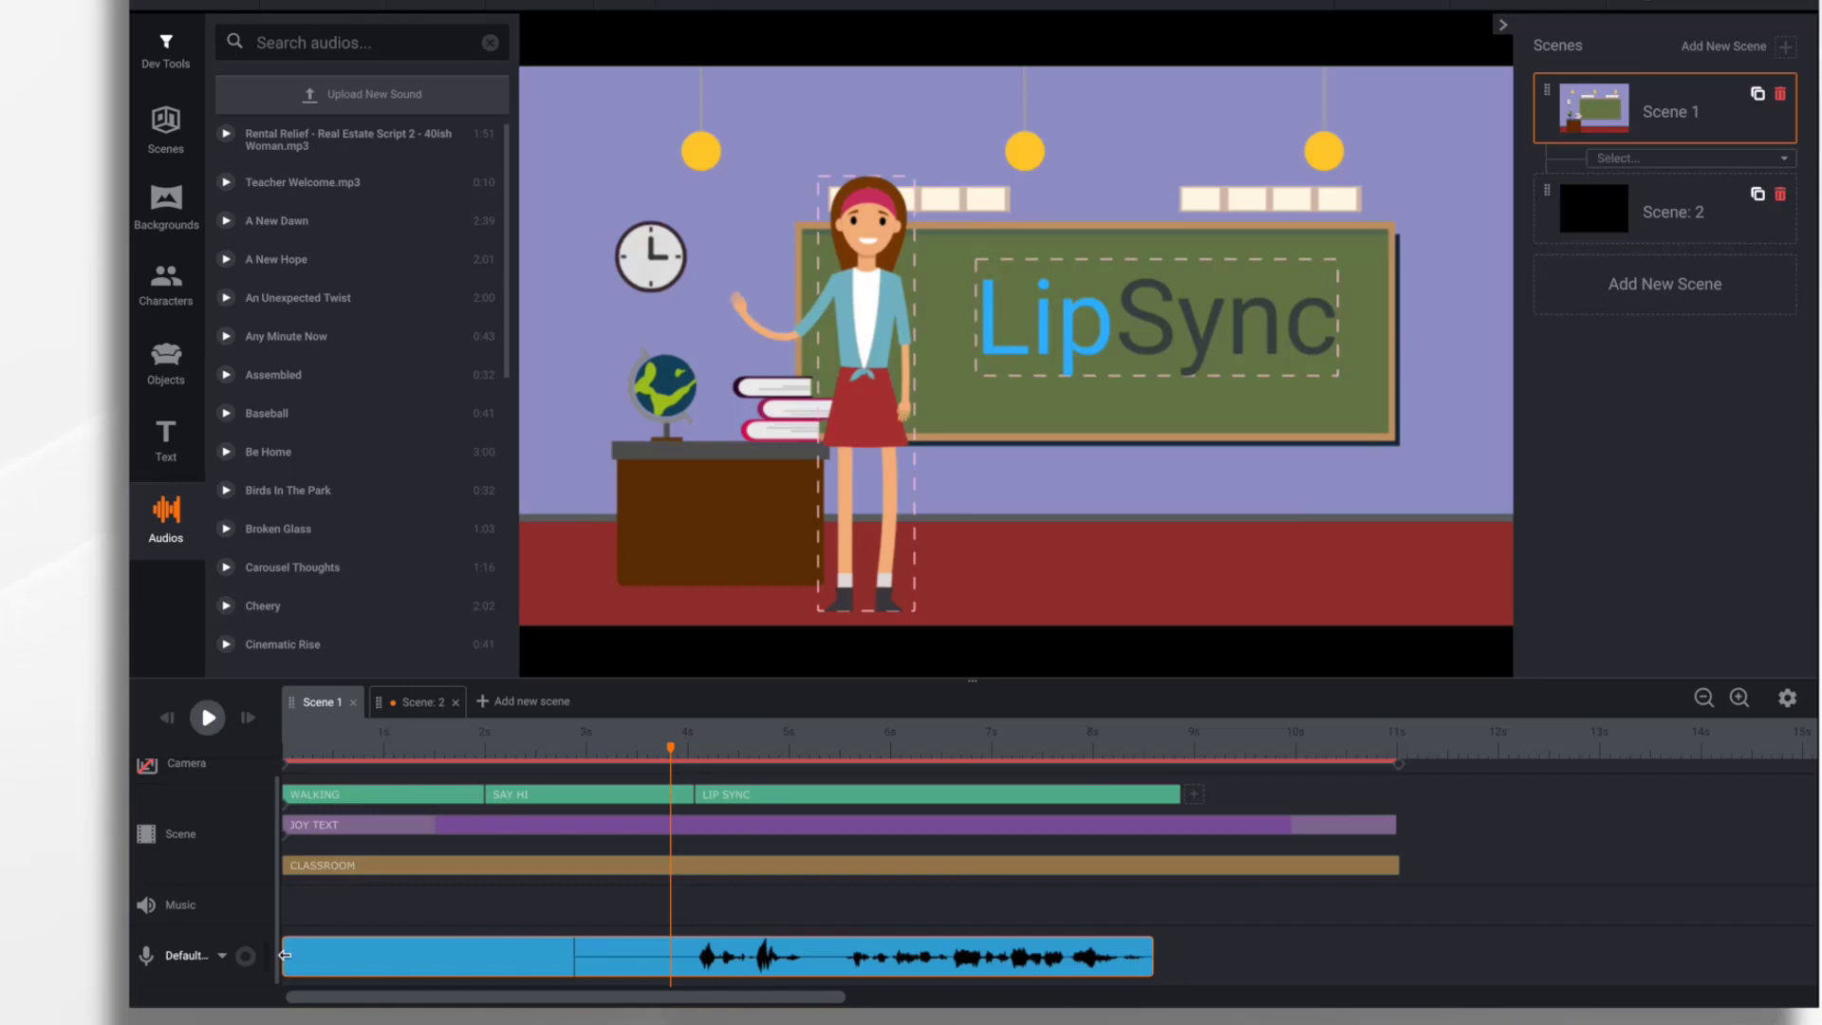
pyautogui.moveTo(284, 956); pyautogui.dragTo(693, 979)
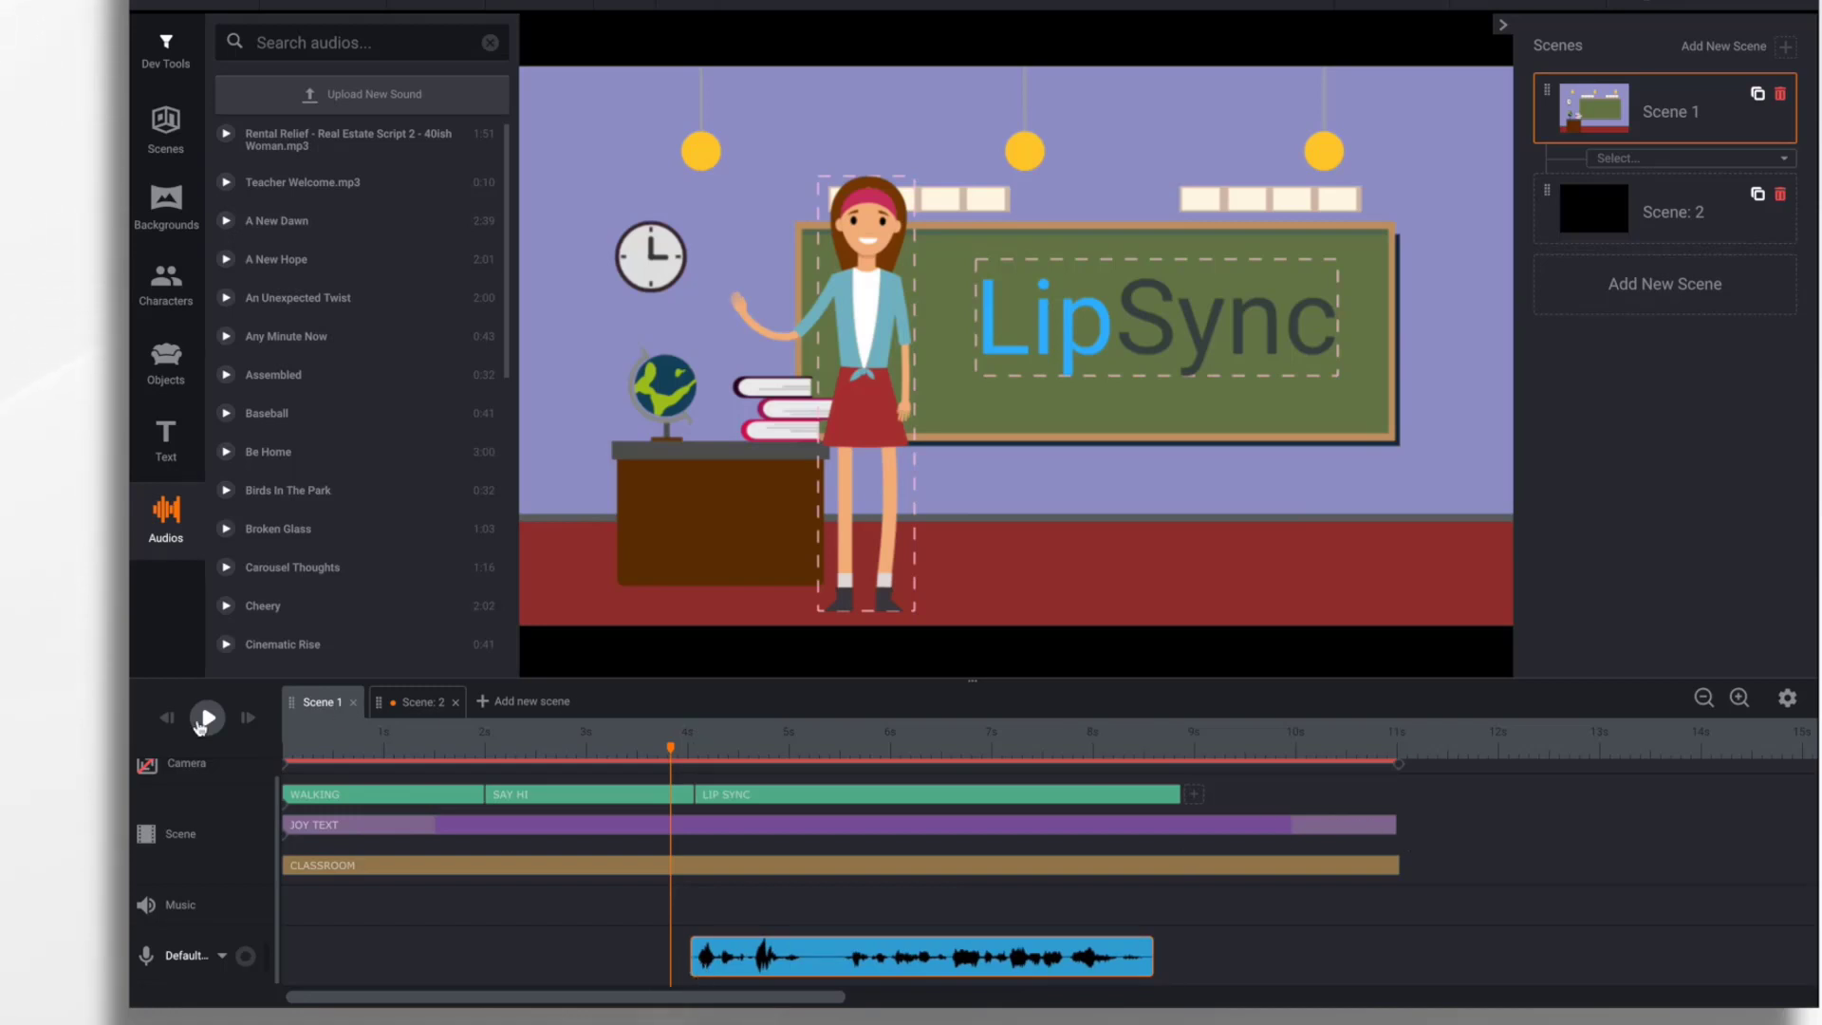
# - Play the classroom scene from the beginning to check the lip sync against the voiceover
pyautogui.click(169, 724)
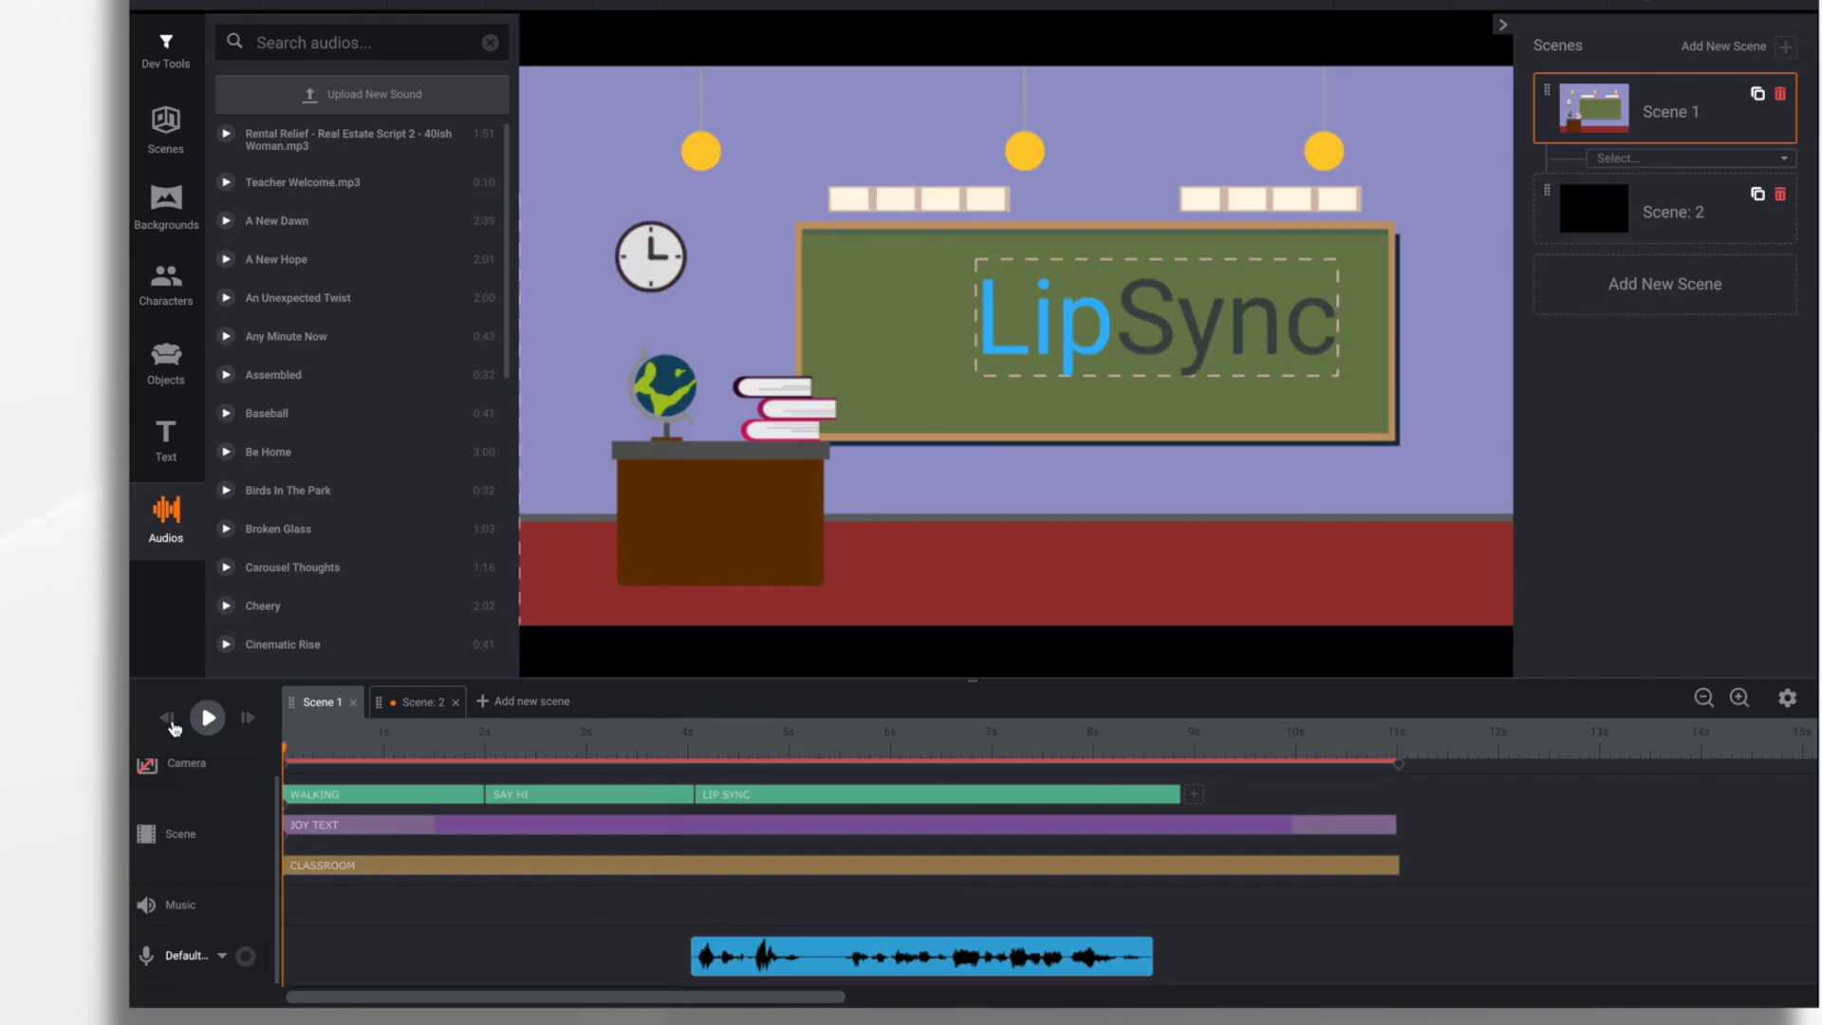
pyautogui.click(208, 720)
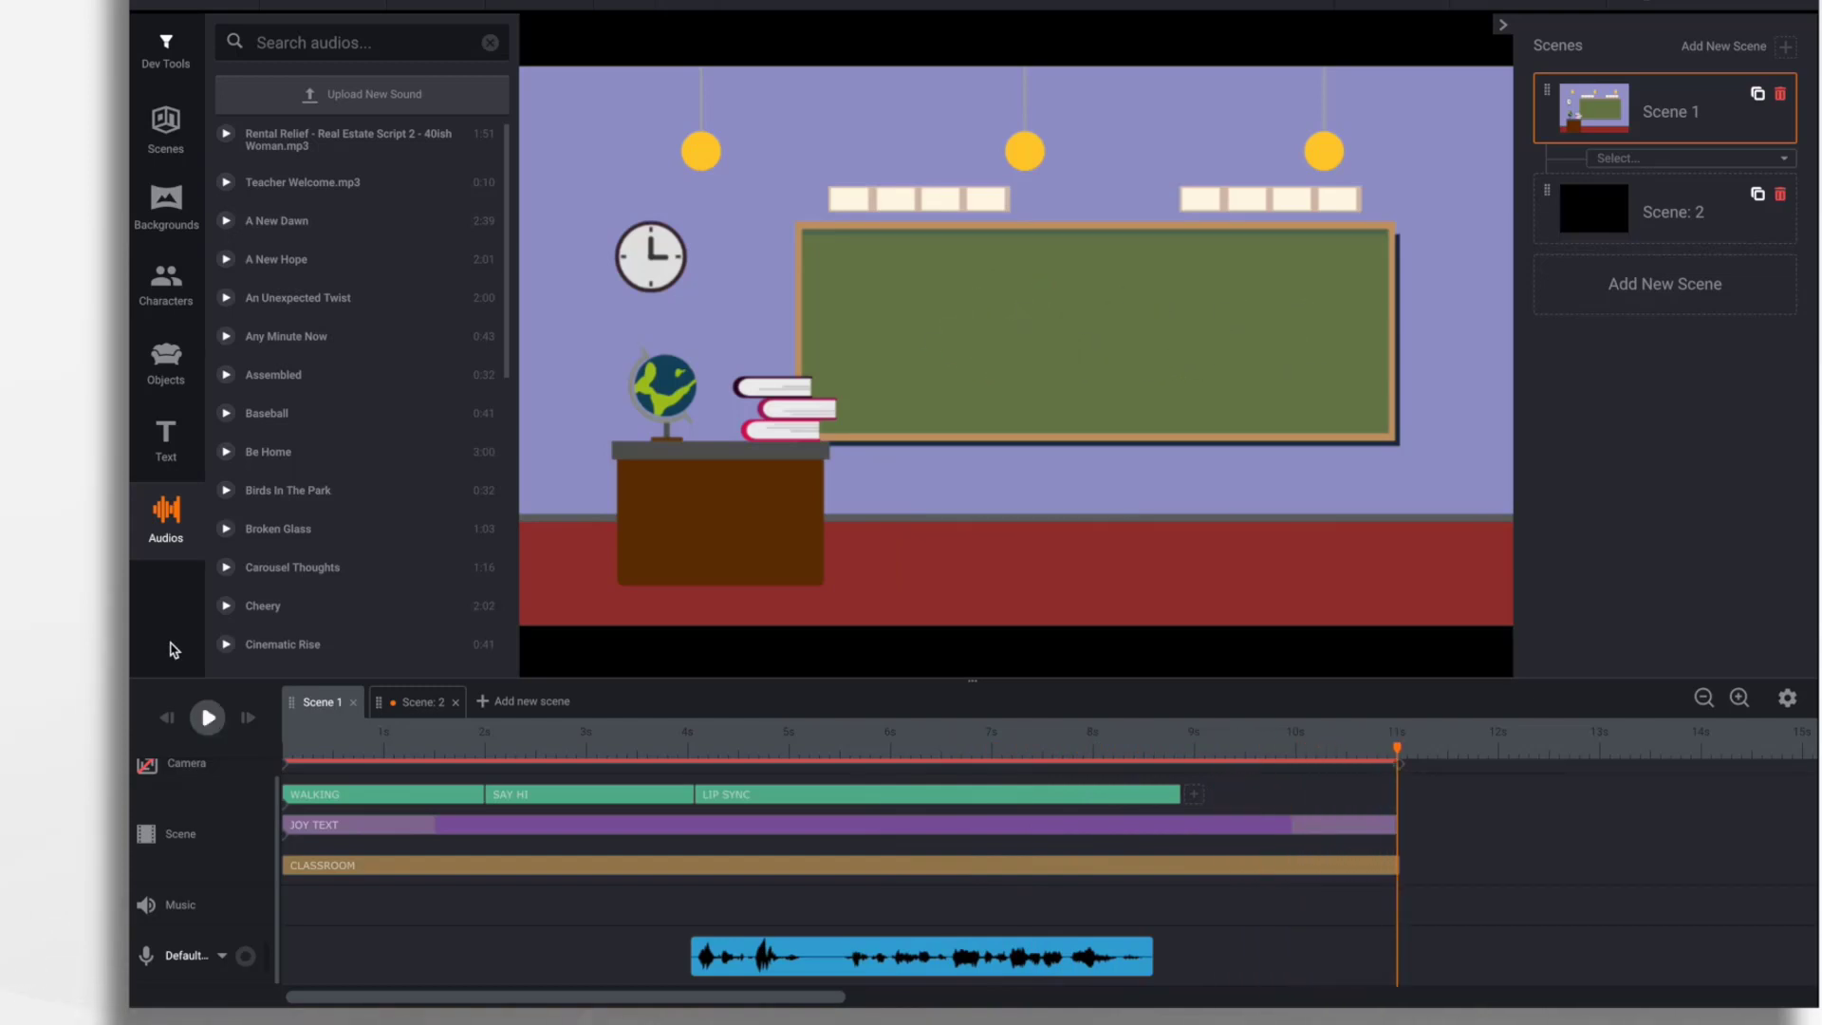
pyautogui.click(210, 722)
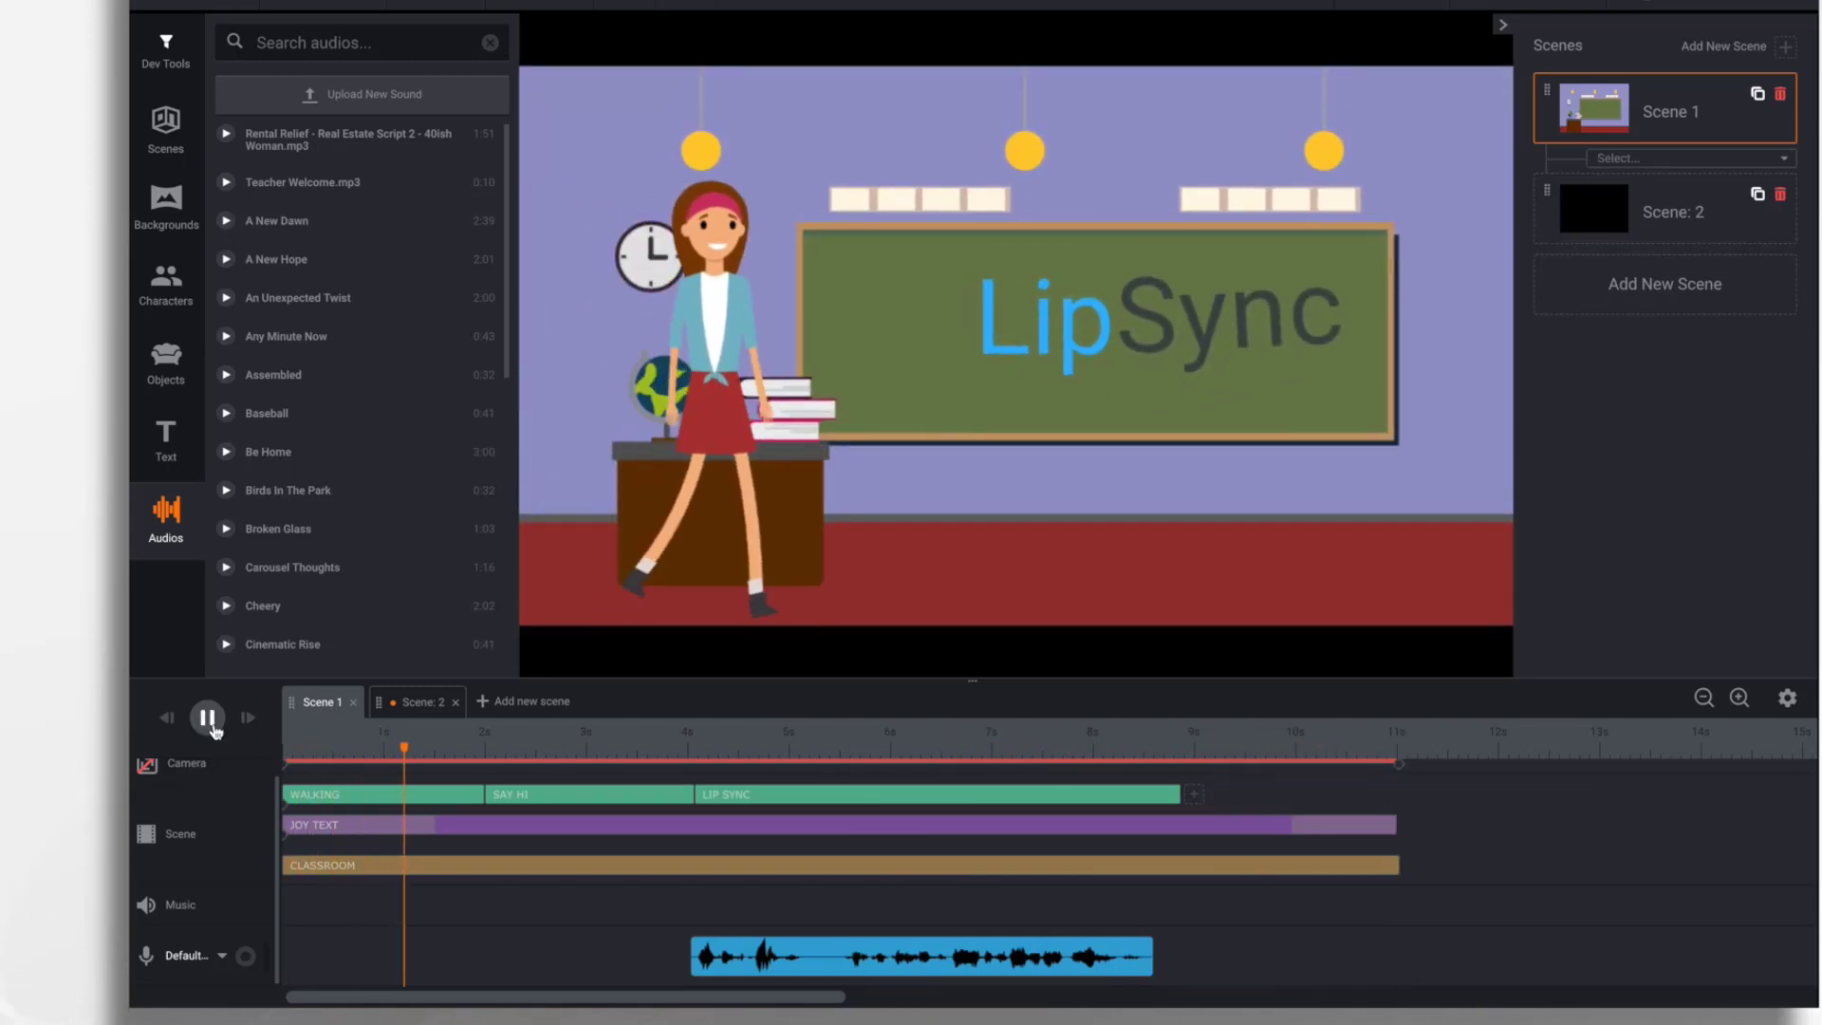
# - Stop the playback and remove the Teacher Welcome.mp3 clip from the voiceover track
pyautogui.click(209, 719)
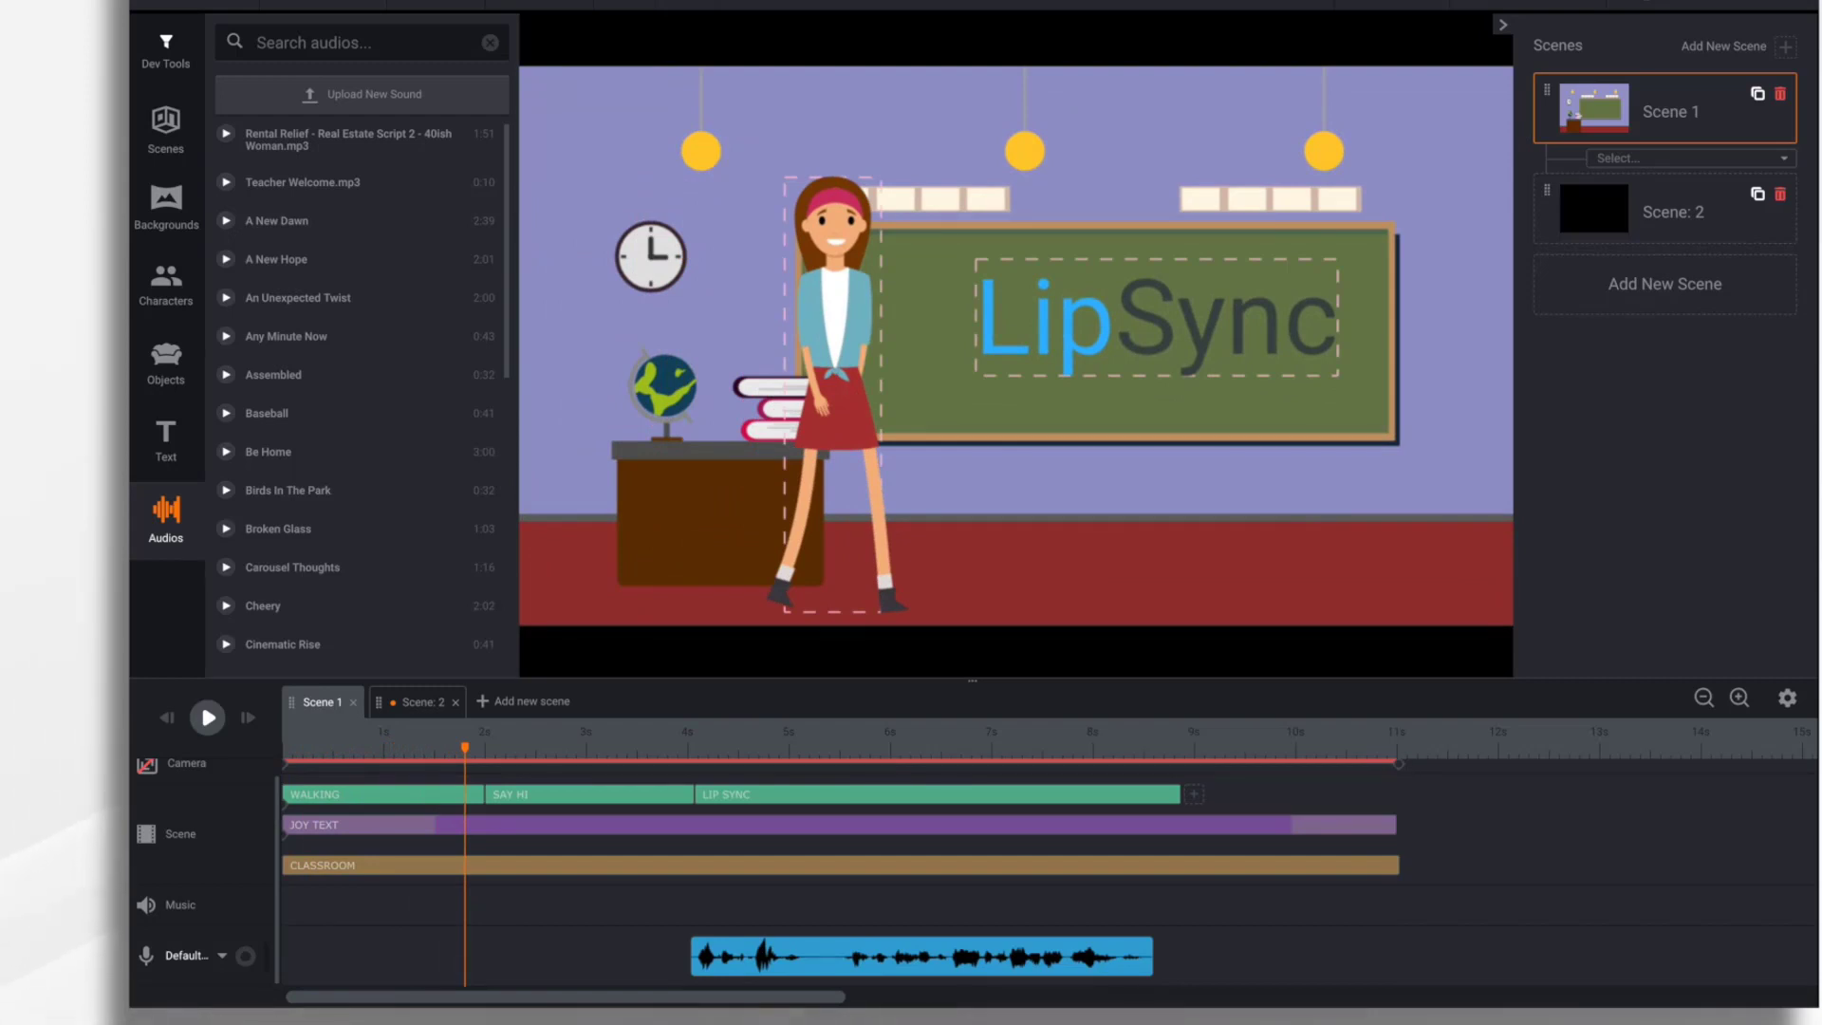
pyautogui.click(948, 949)
pyautogui.click(947, 949)
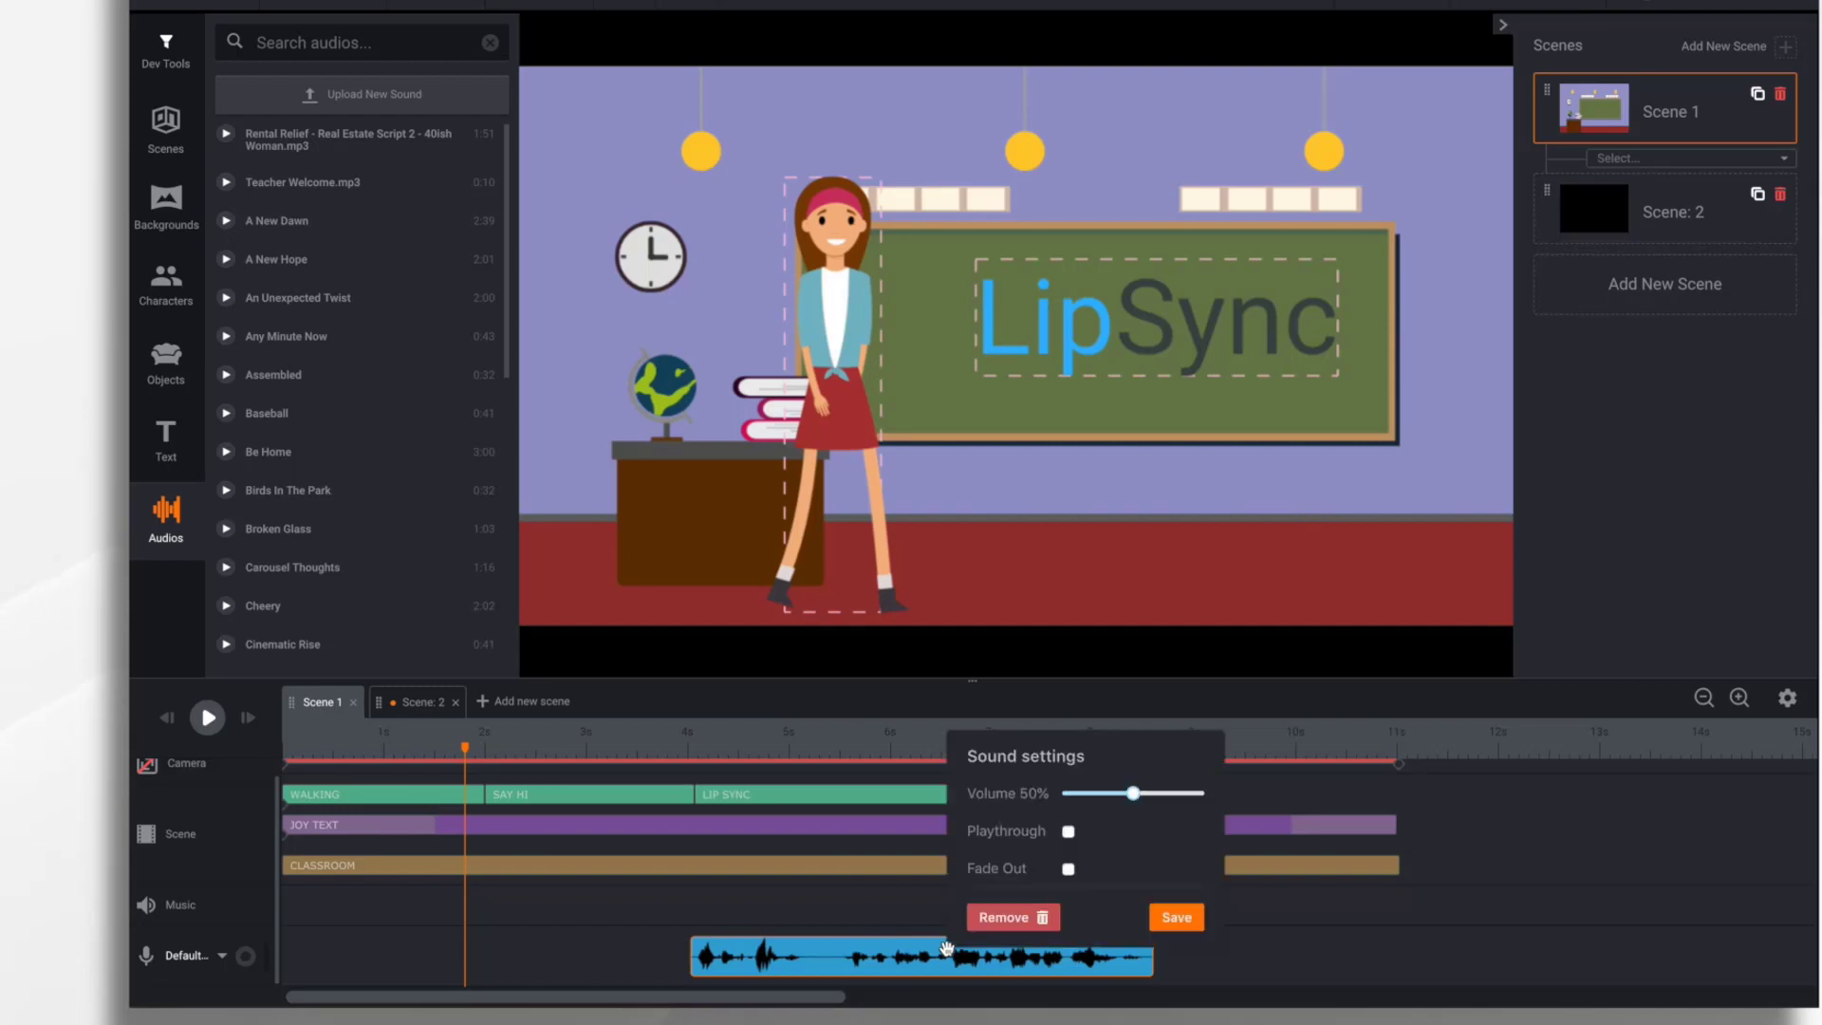
pyautogui.click(1021, 926)
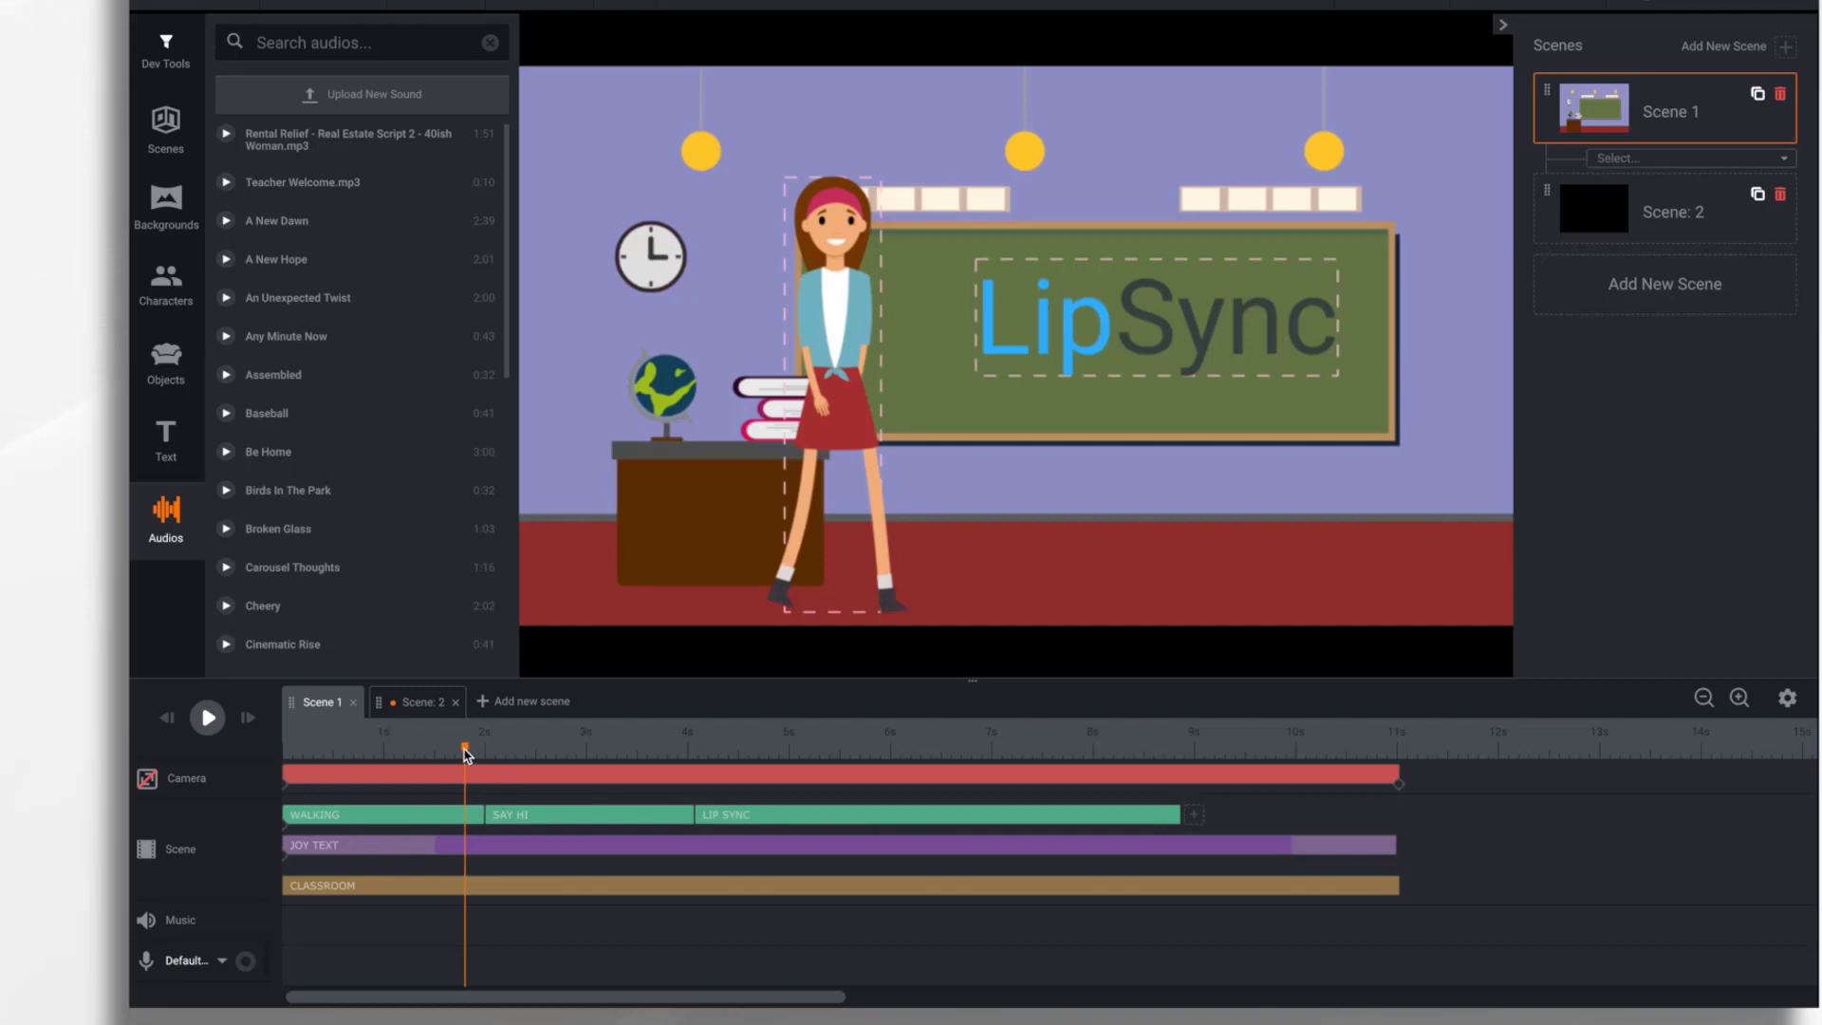
# - Record a new voiceover from about 4.1 s, where the teacher's Lip sync action begins, and stop recording once the speech is finished
pyautogui.moveTo(466, 755); pyautogui.dragTo(700, 793)
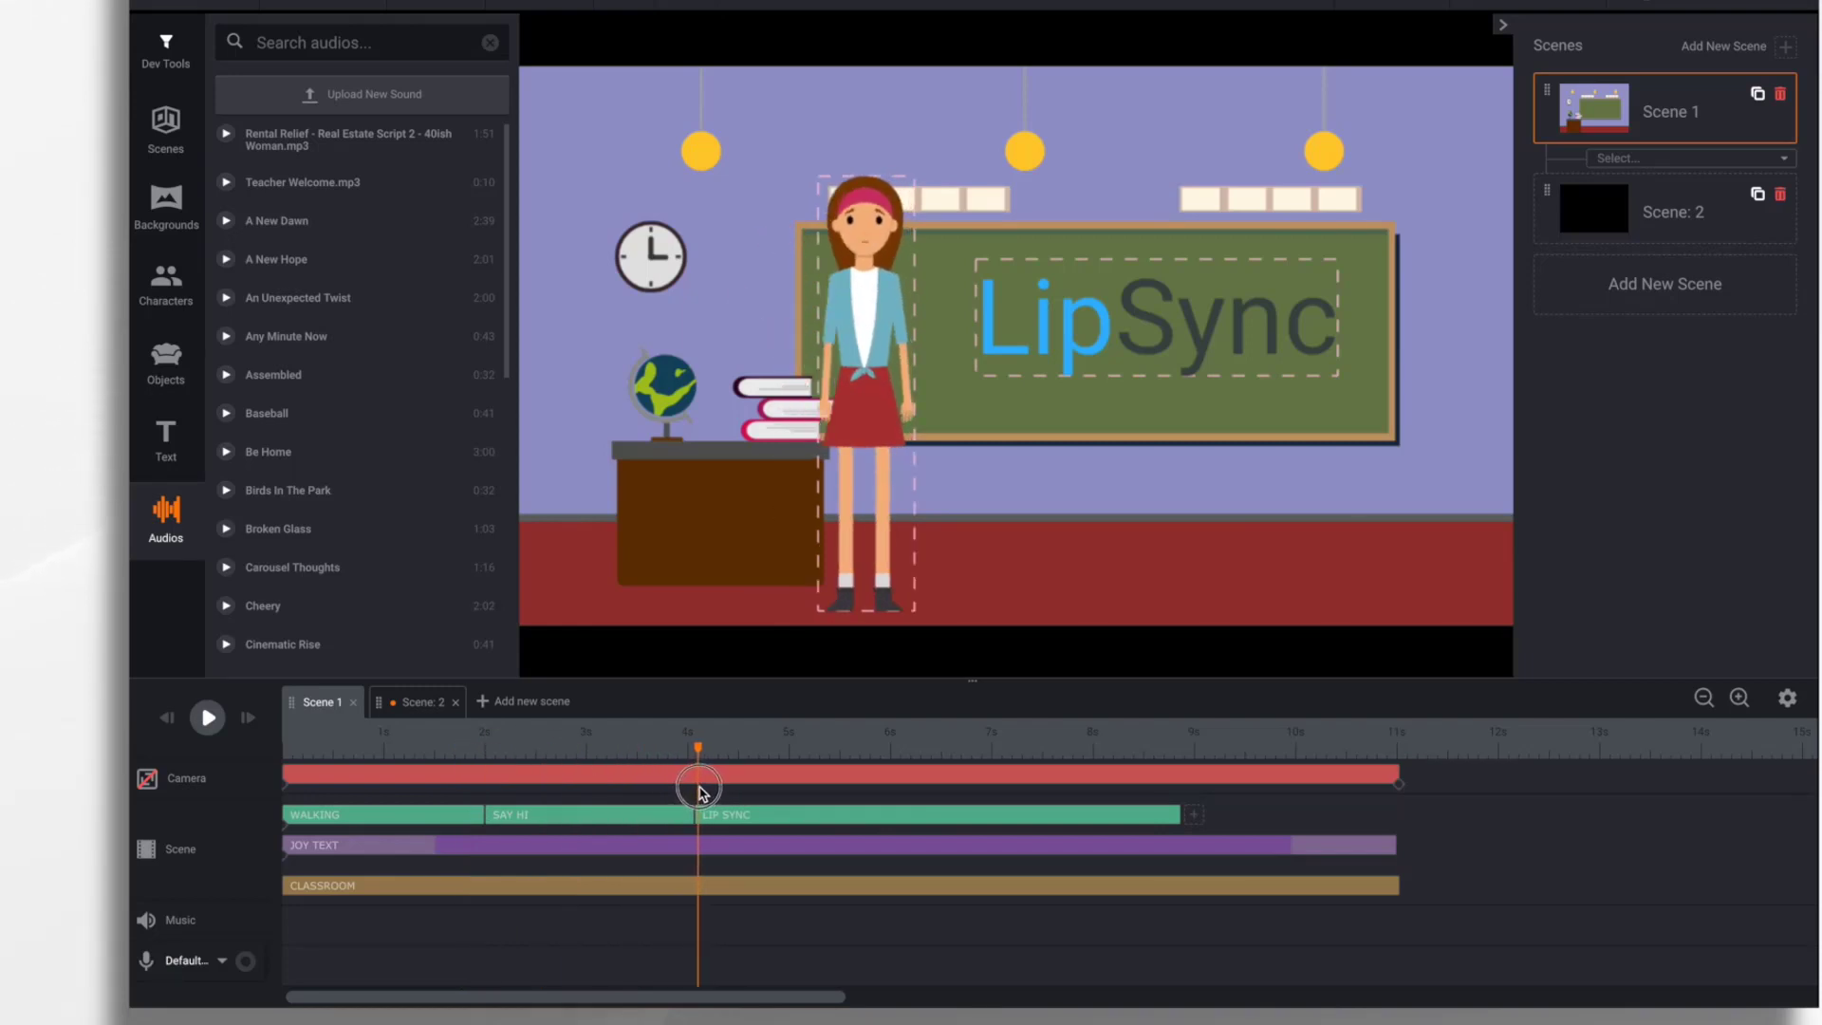
pyautogui.rightClick(700, 793)
pyautogui.click(699, 813)
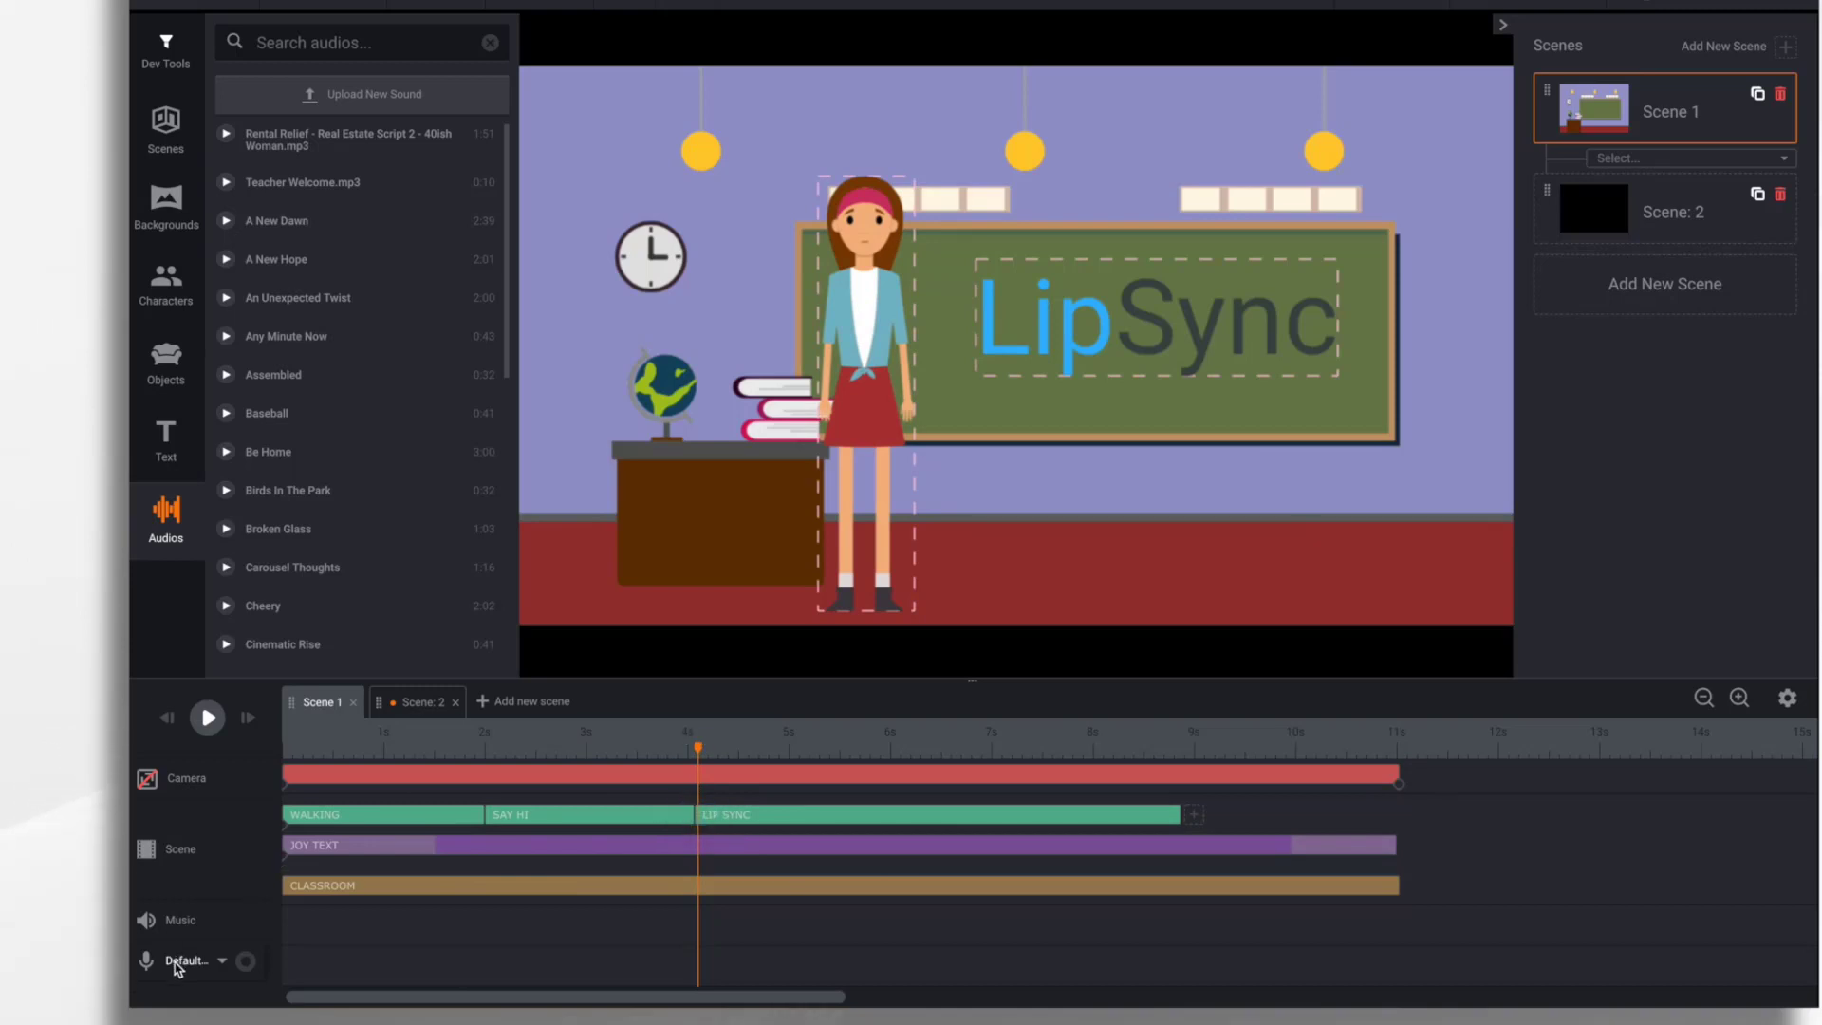
pyautogui.click(246, 963)
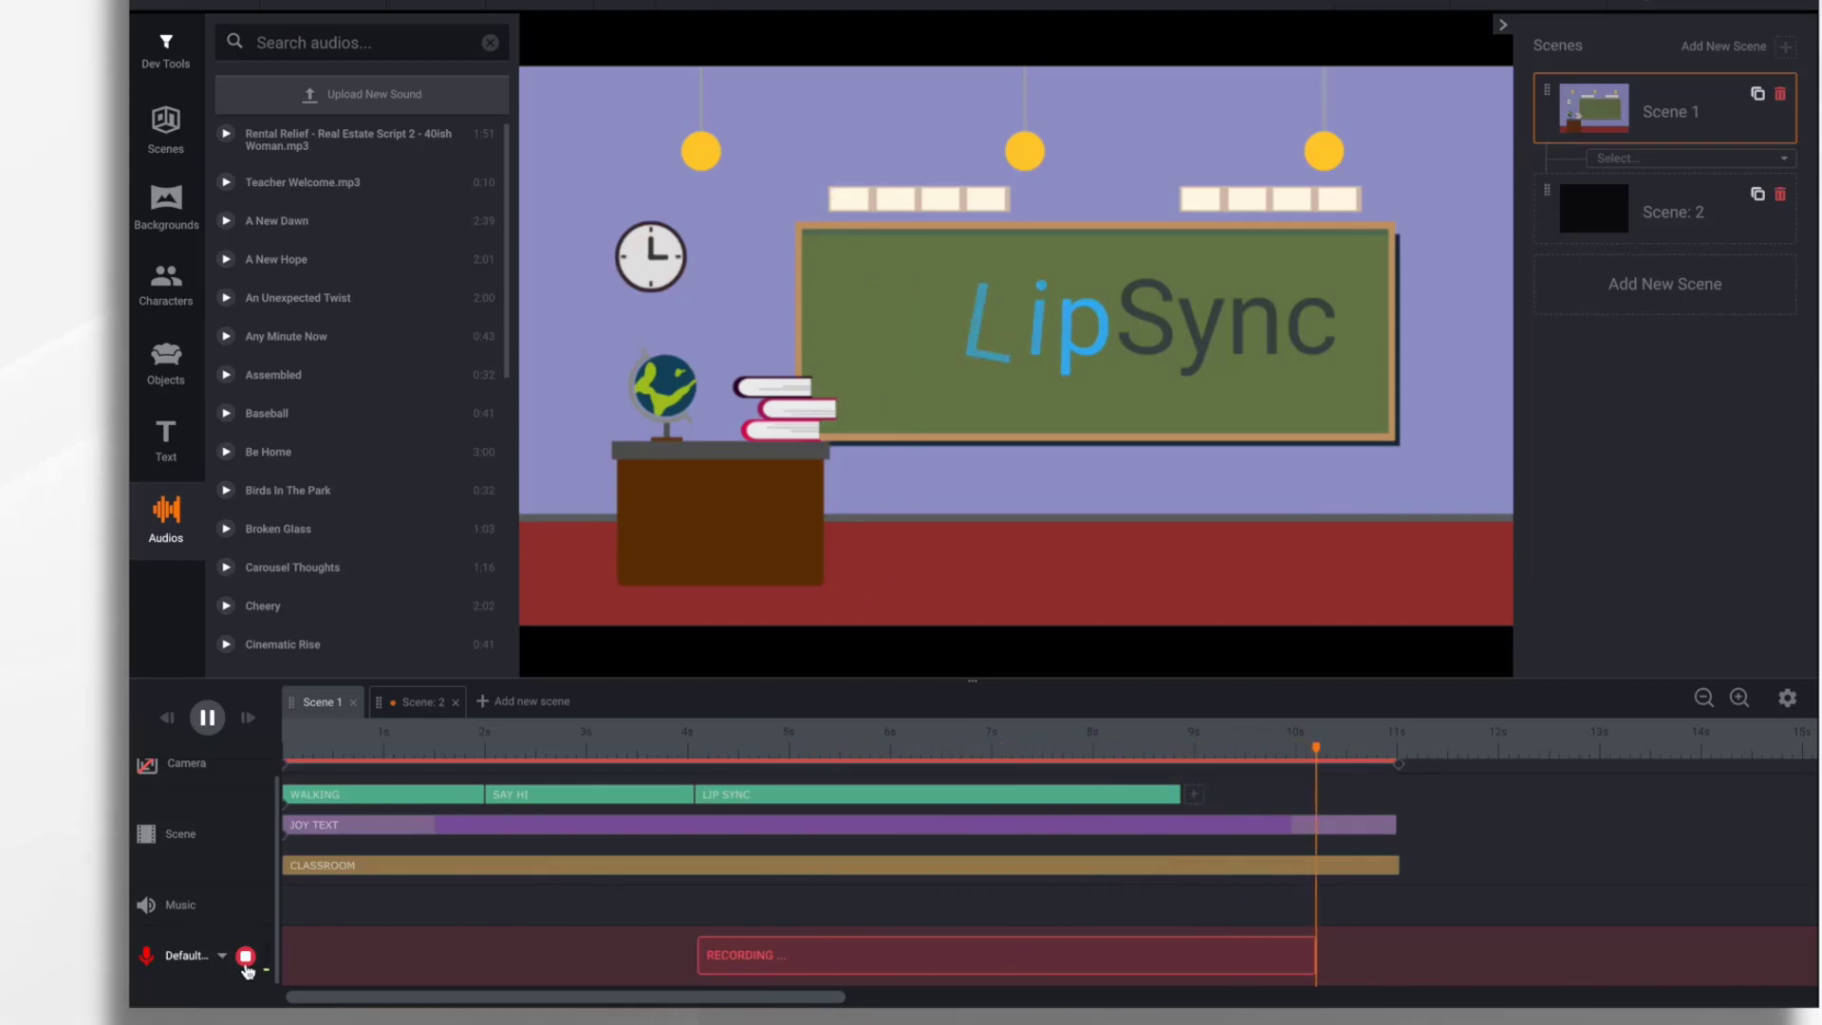
pyautogui.click(246, 957)
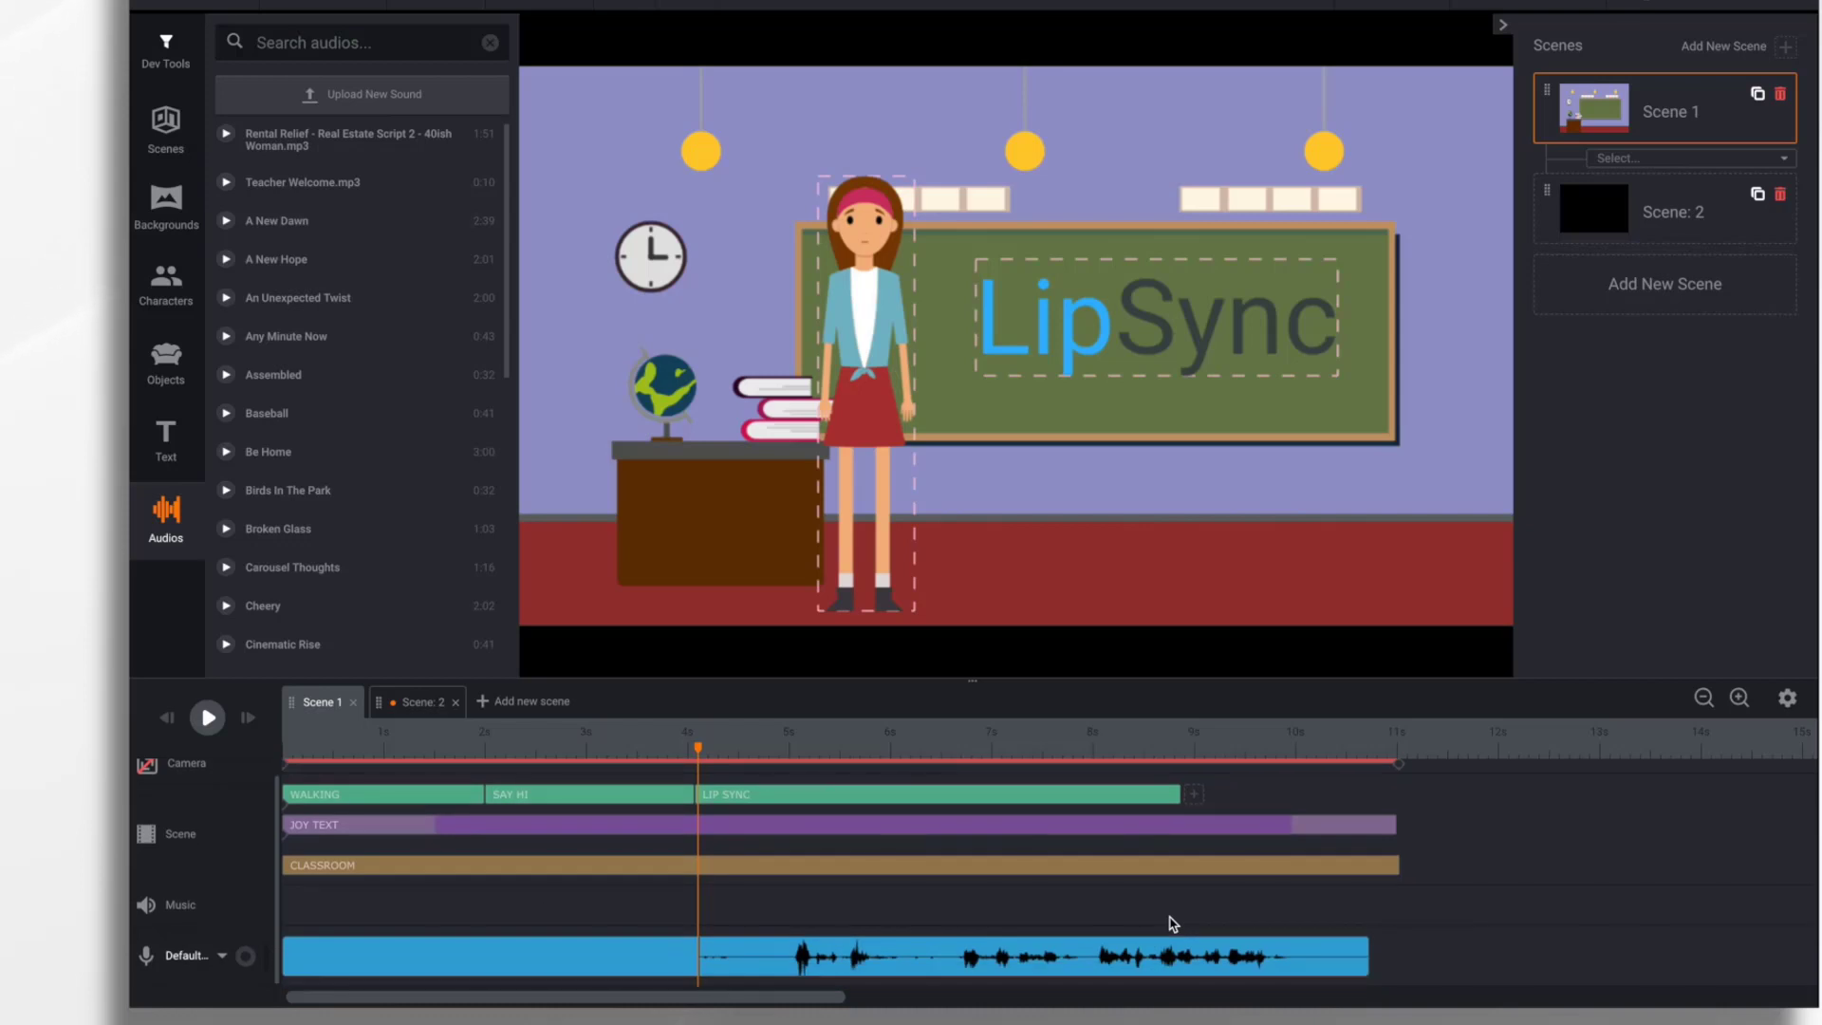
# - Turn off Playthrough for the recorded voiceover clip and save the sound settings
pyautogui.click(1321, 966)
pyautogui.click(1443, 851)
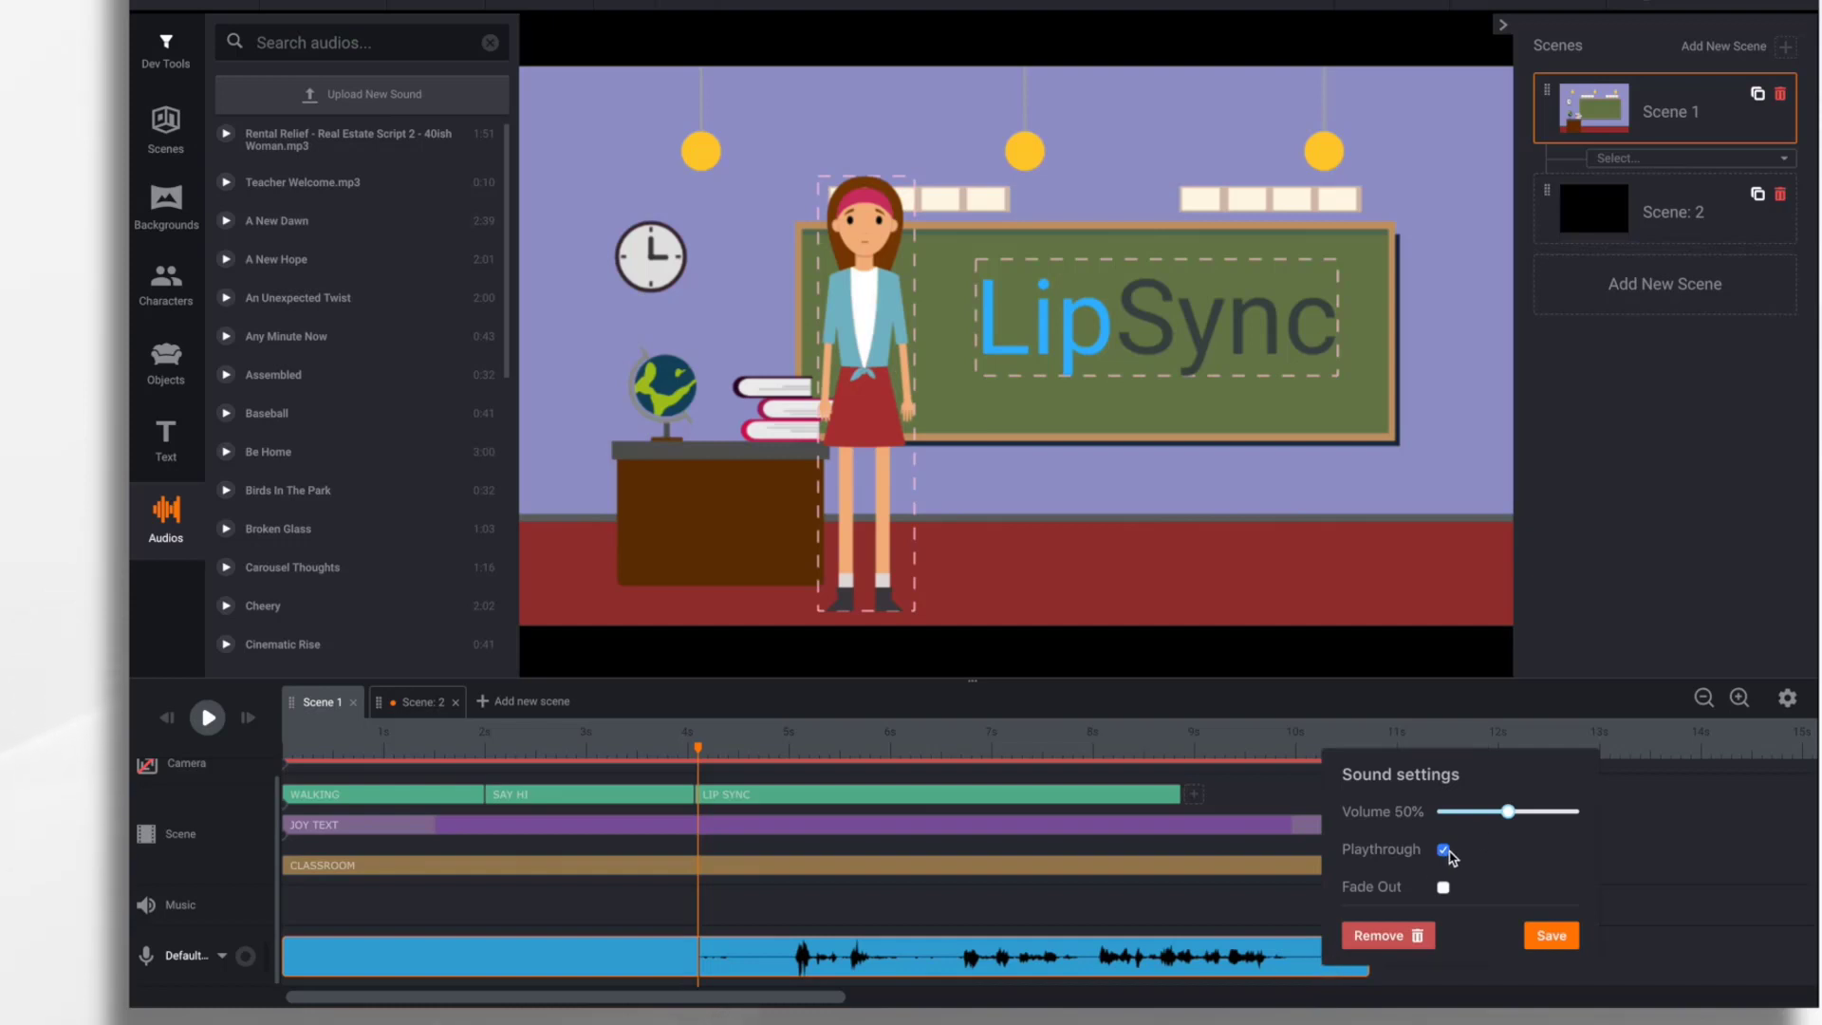
pyautogui.click(1444, 850)
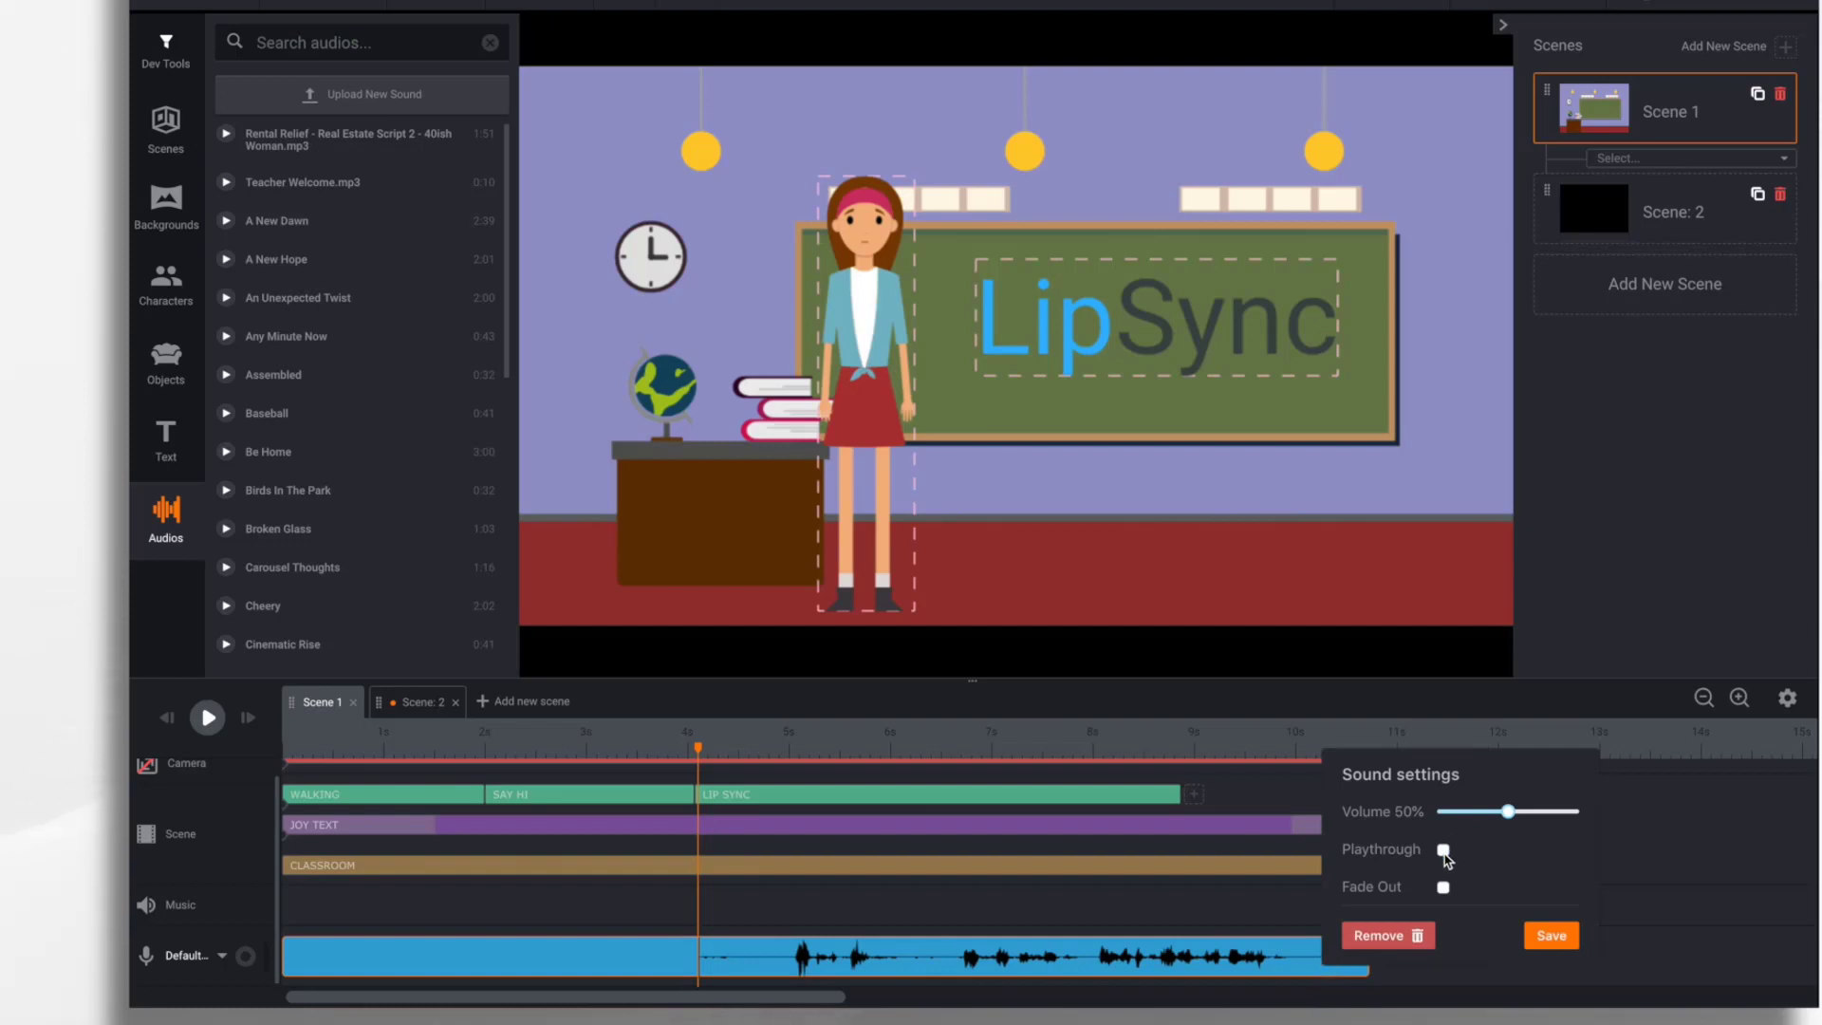
pyautogui.click(1564, 940)
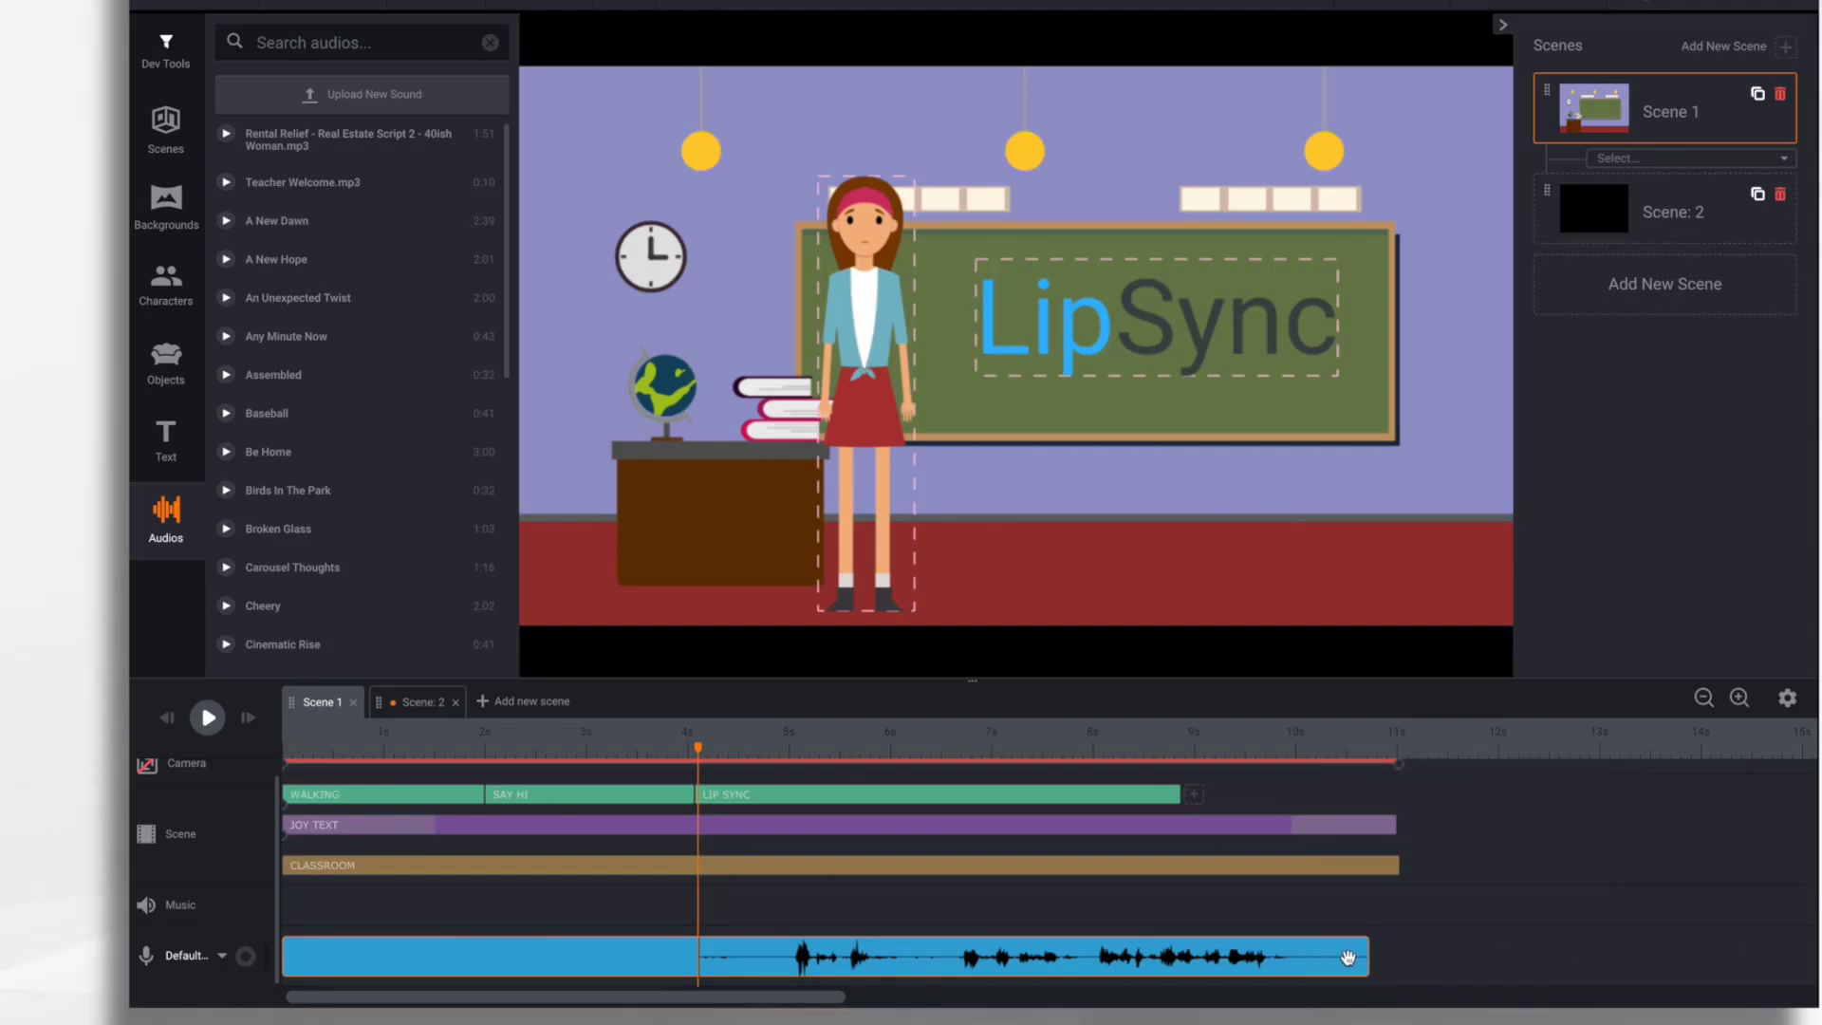
# - Trim the silent ends of the recorded voiceover and move the clip so it runs from about 4.1 s to 9 s
pyautogui.moveTo(1367, 954); pyautogui.dragTo(1282, 956)
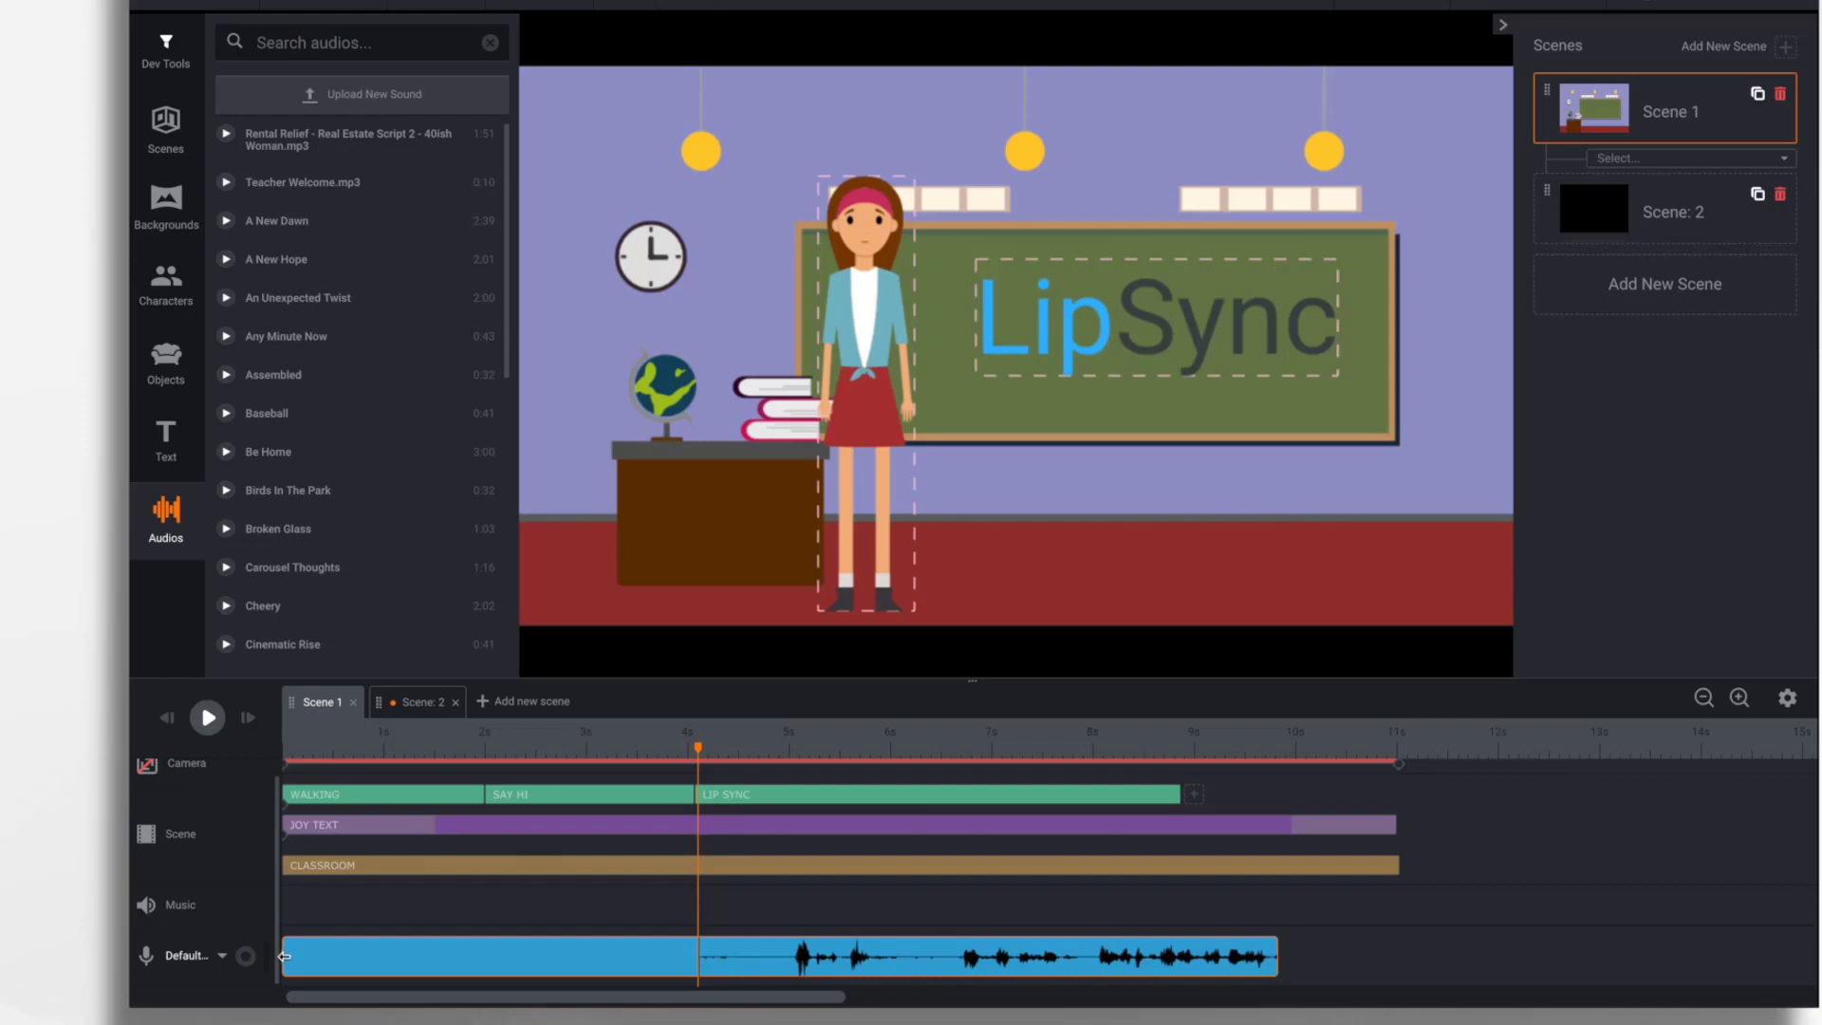
pyautogui.moveTo(284, 956); pyautogui.dragTo(788, 991)
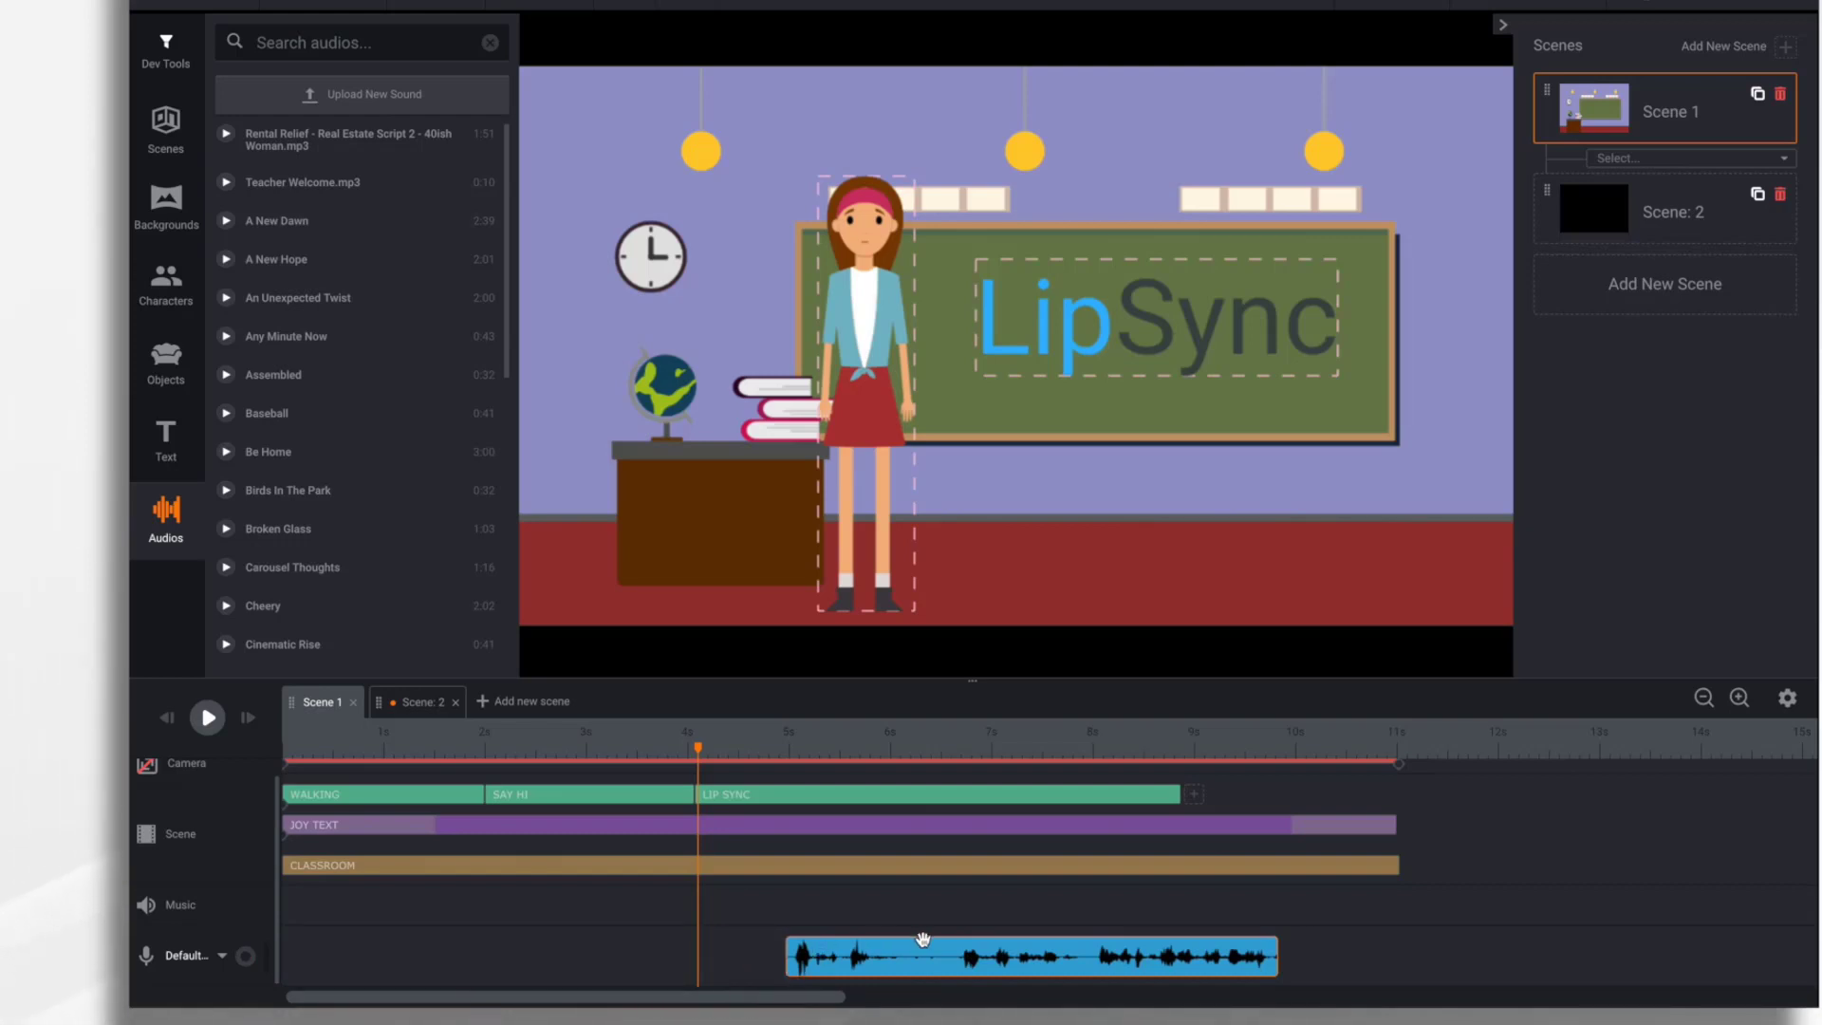
pyautogui.moveTo(933, 949); pyautogui.dragTo(845, 950)
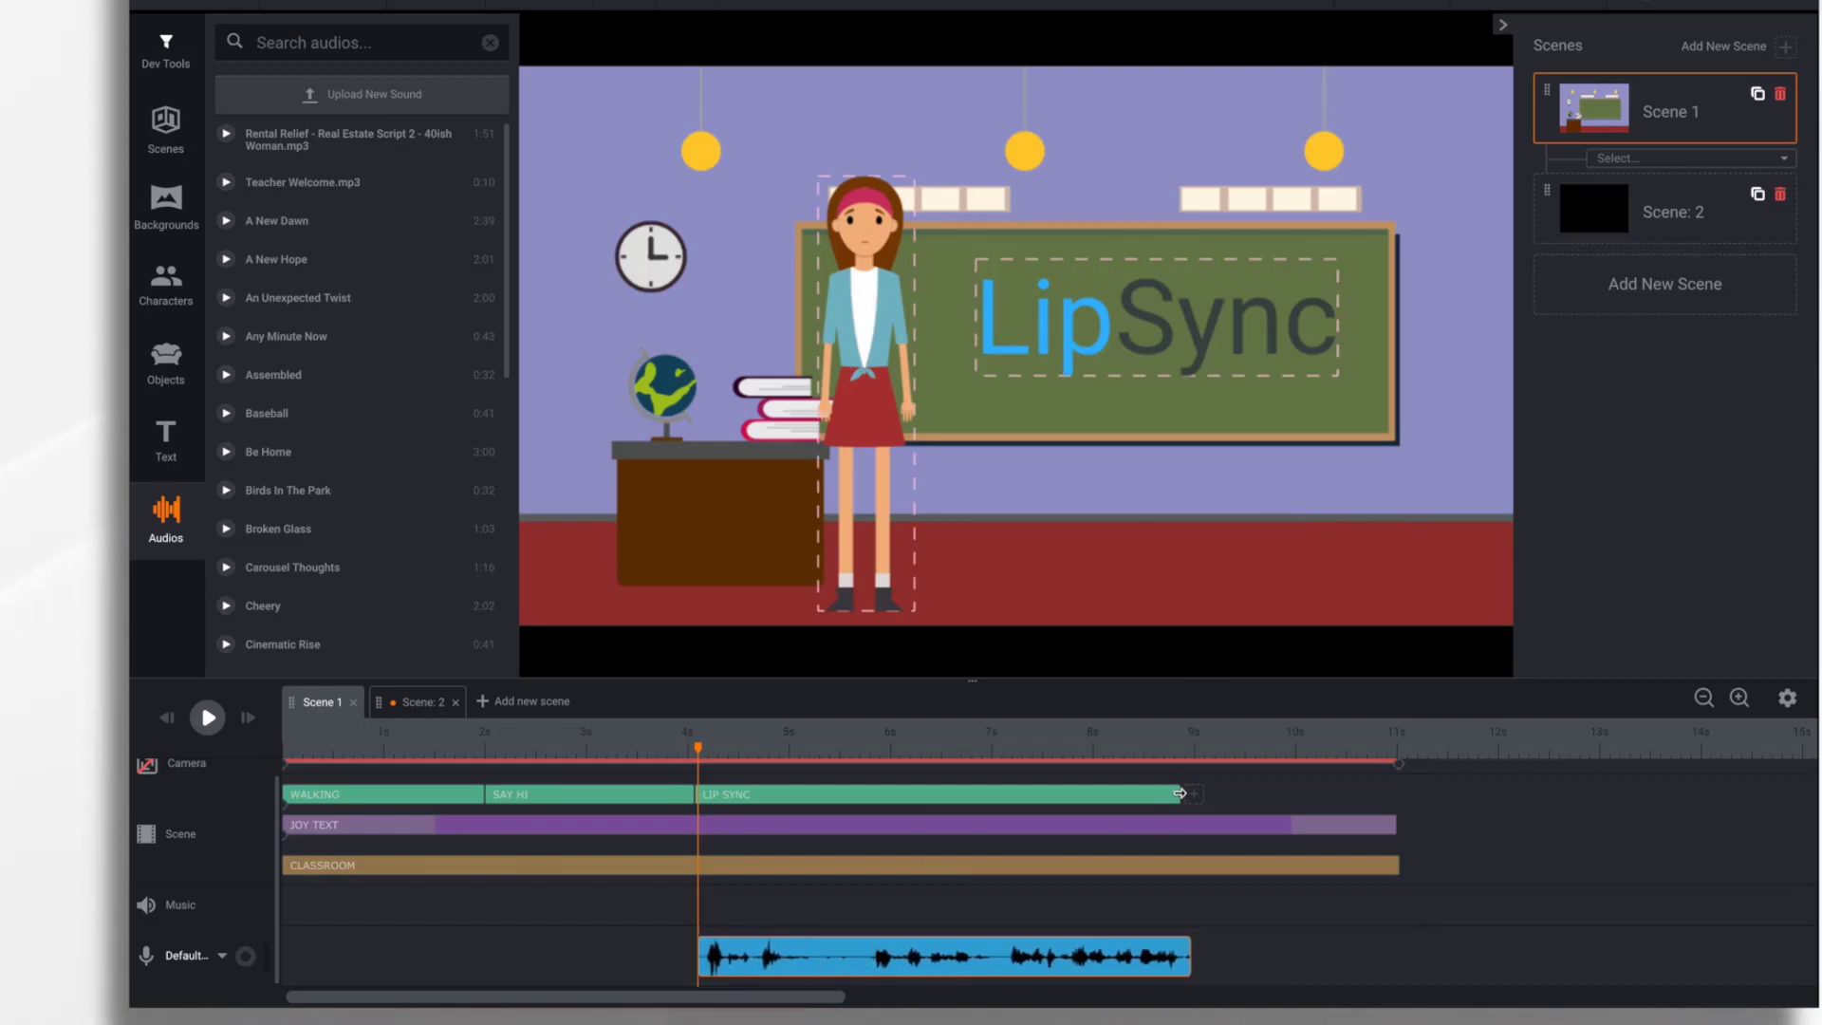
# - Extend the teacher's Lip sync action to about 9 s and save it with Voiceover (at ~4s) as its track
pyautogui.moveTo(1175, 793); pyautogui.dragTo(1201, 793)
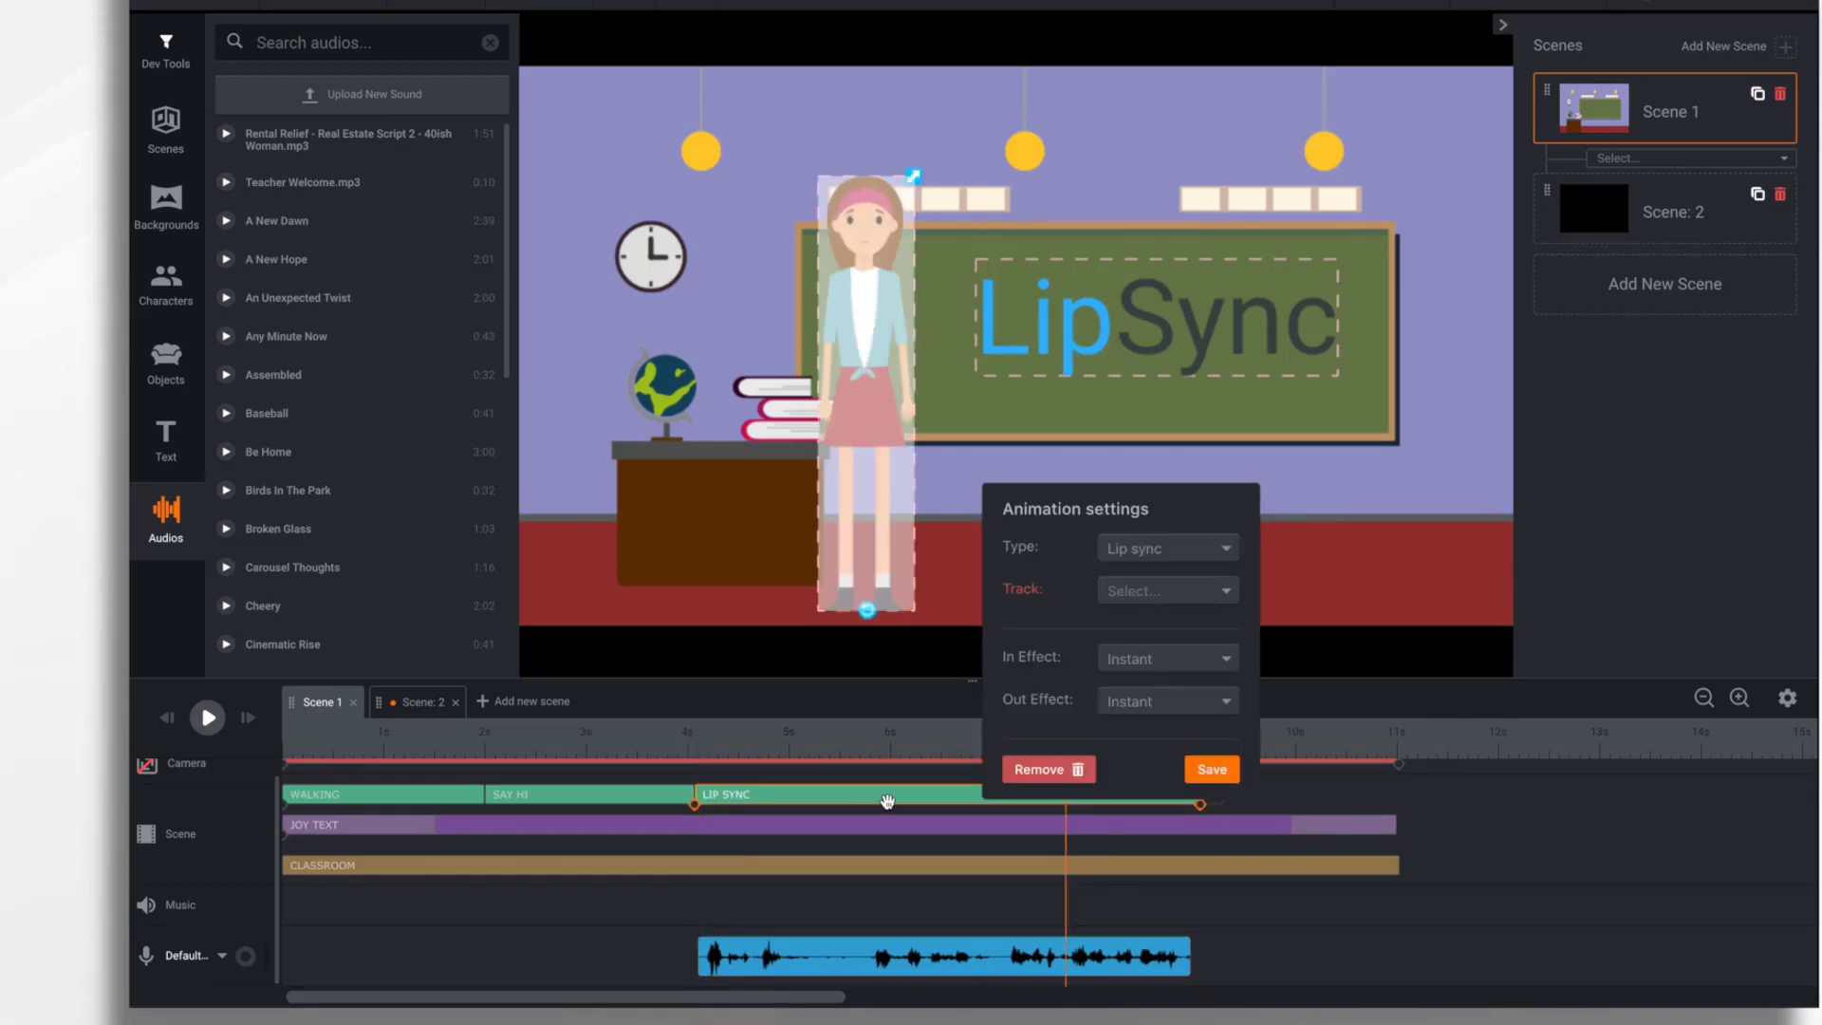
pyautogui.click(1168, 596)
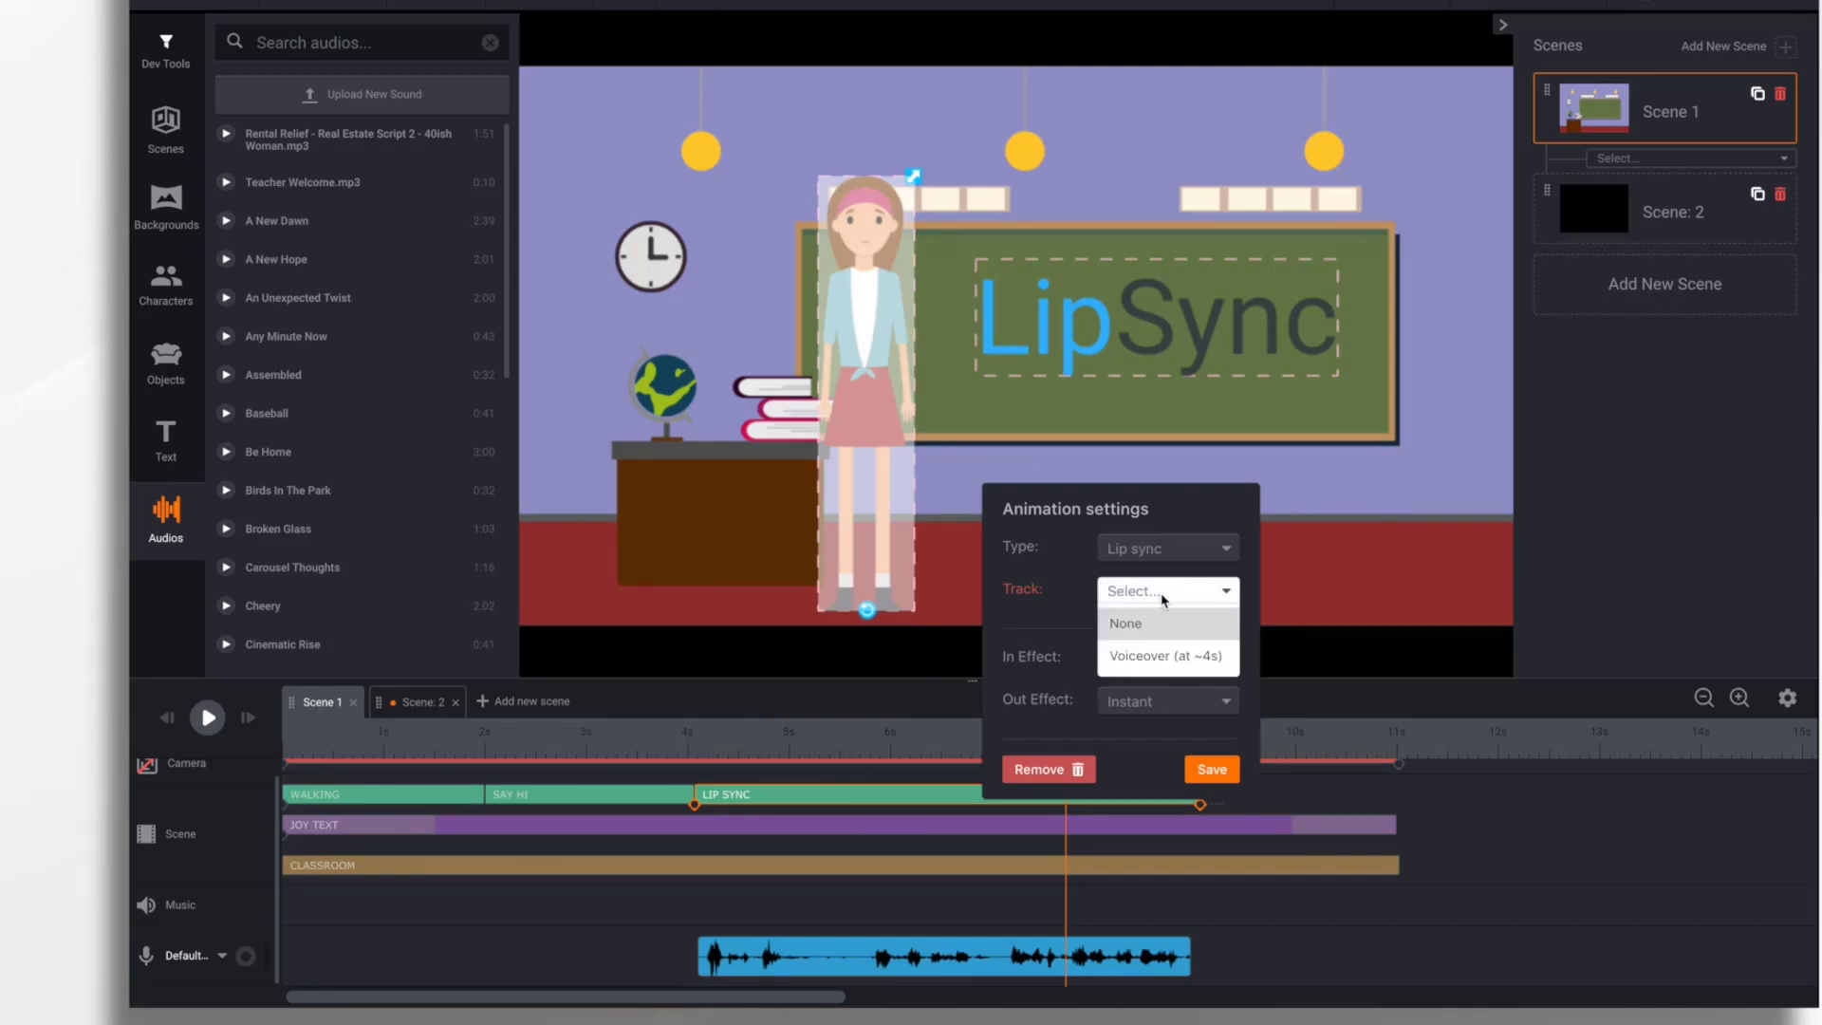
pyautogui.click(1164, 660)
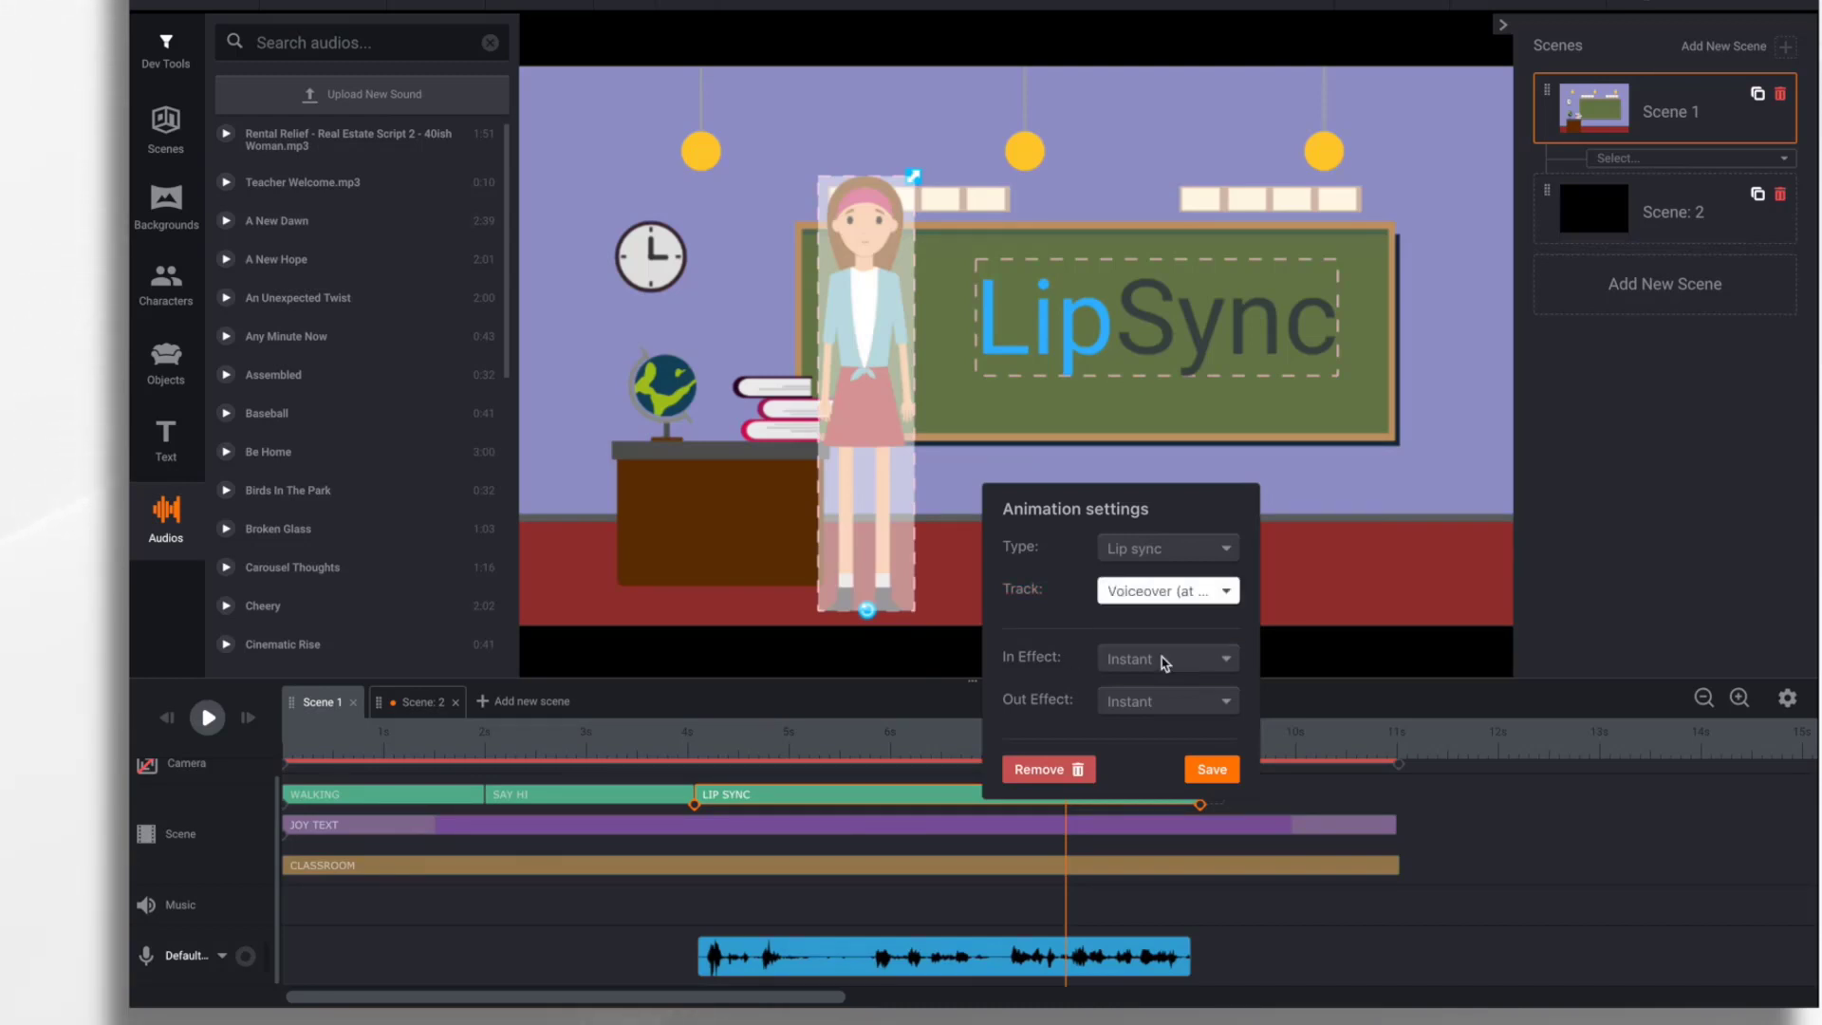
pyautogui.click(1224, 779)
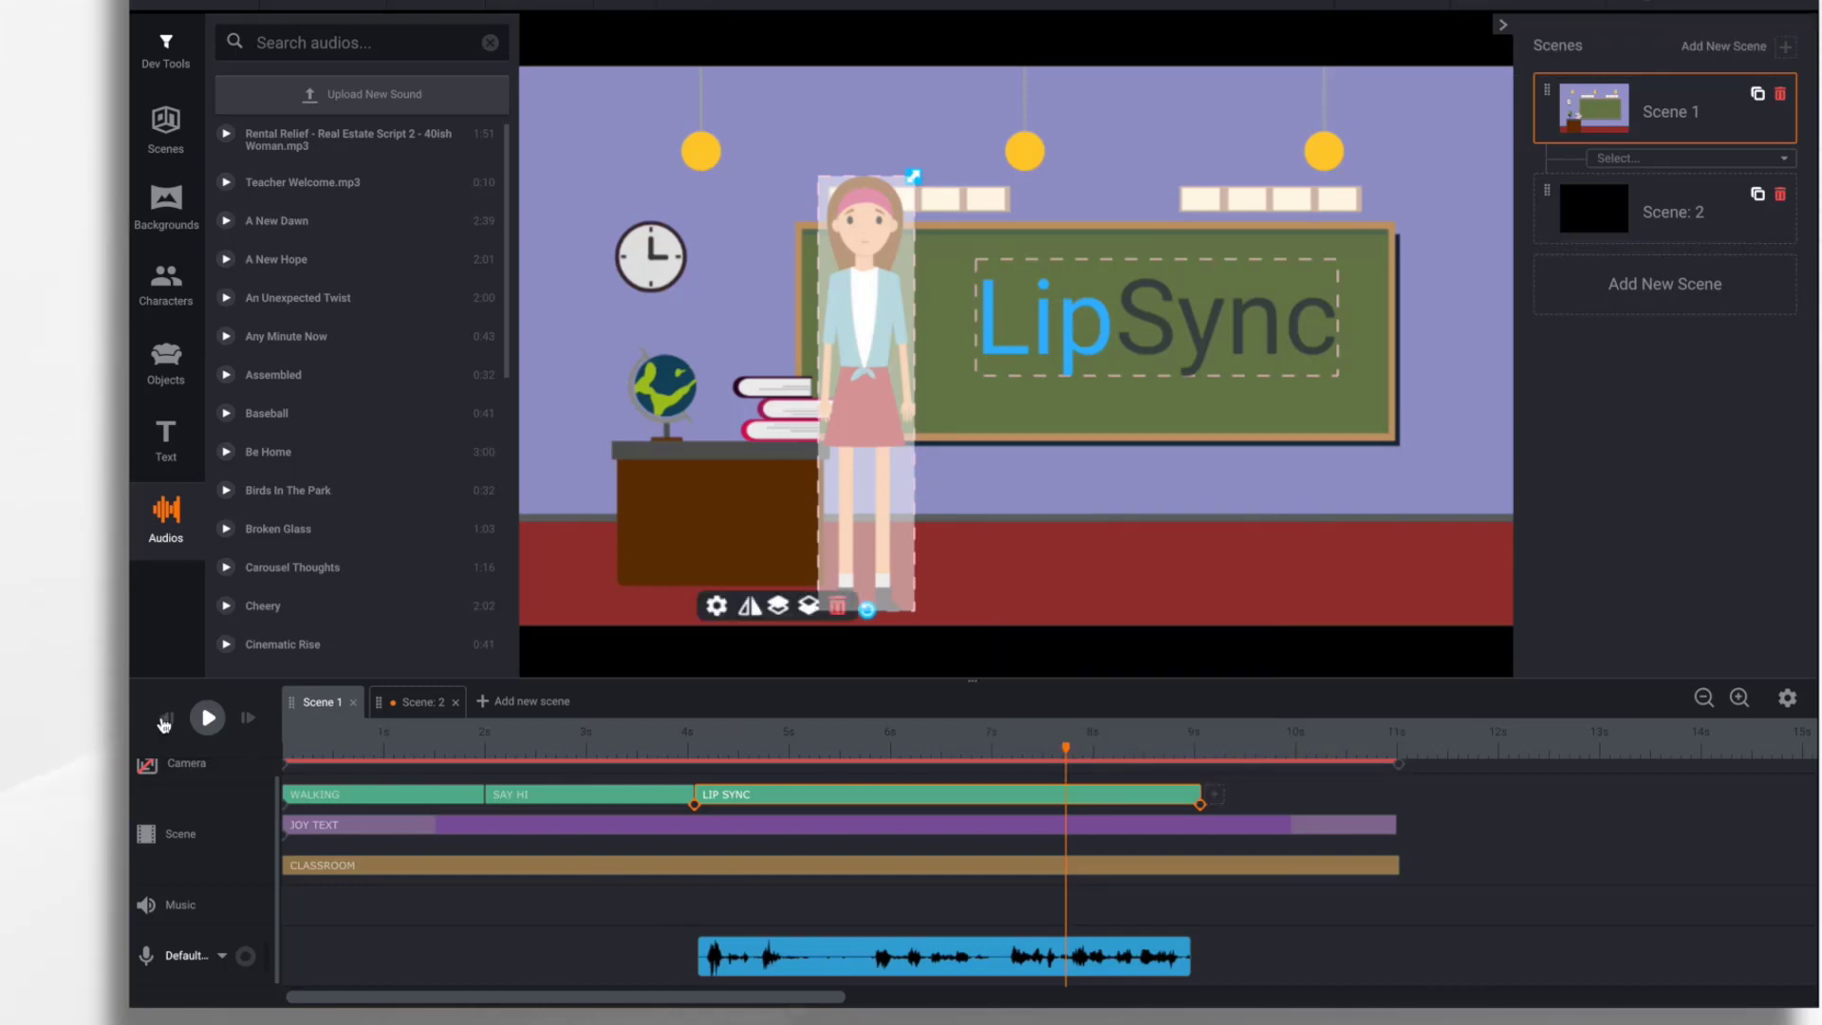
# - Play the classroom scene from the beginning to check the lip sync against the recorded voiceover, then place the playhead at about 7.1 s
pyautogui.click(165, 720)
pyautogui.click(208, 719)
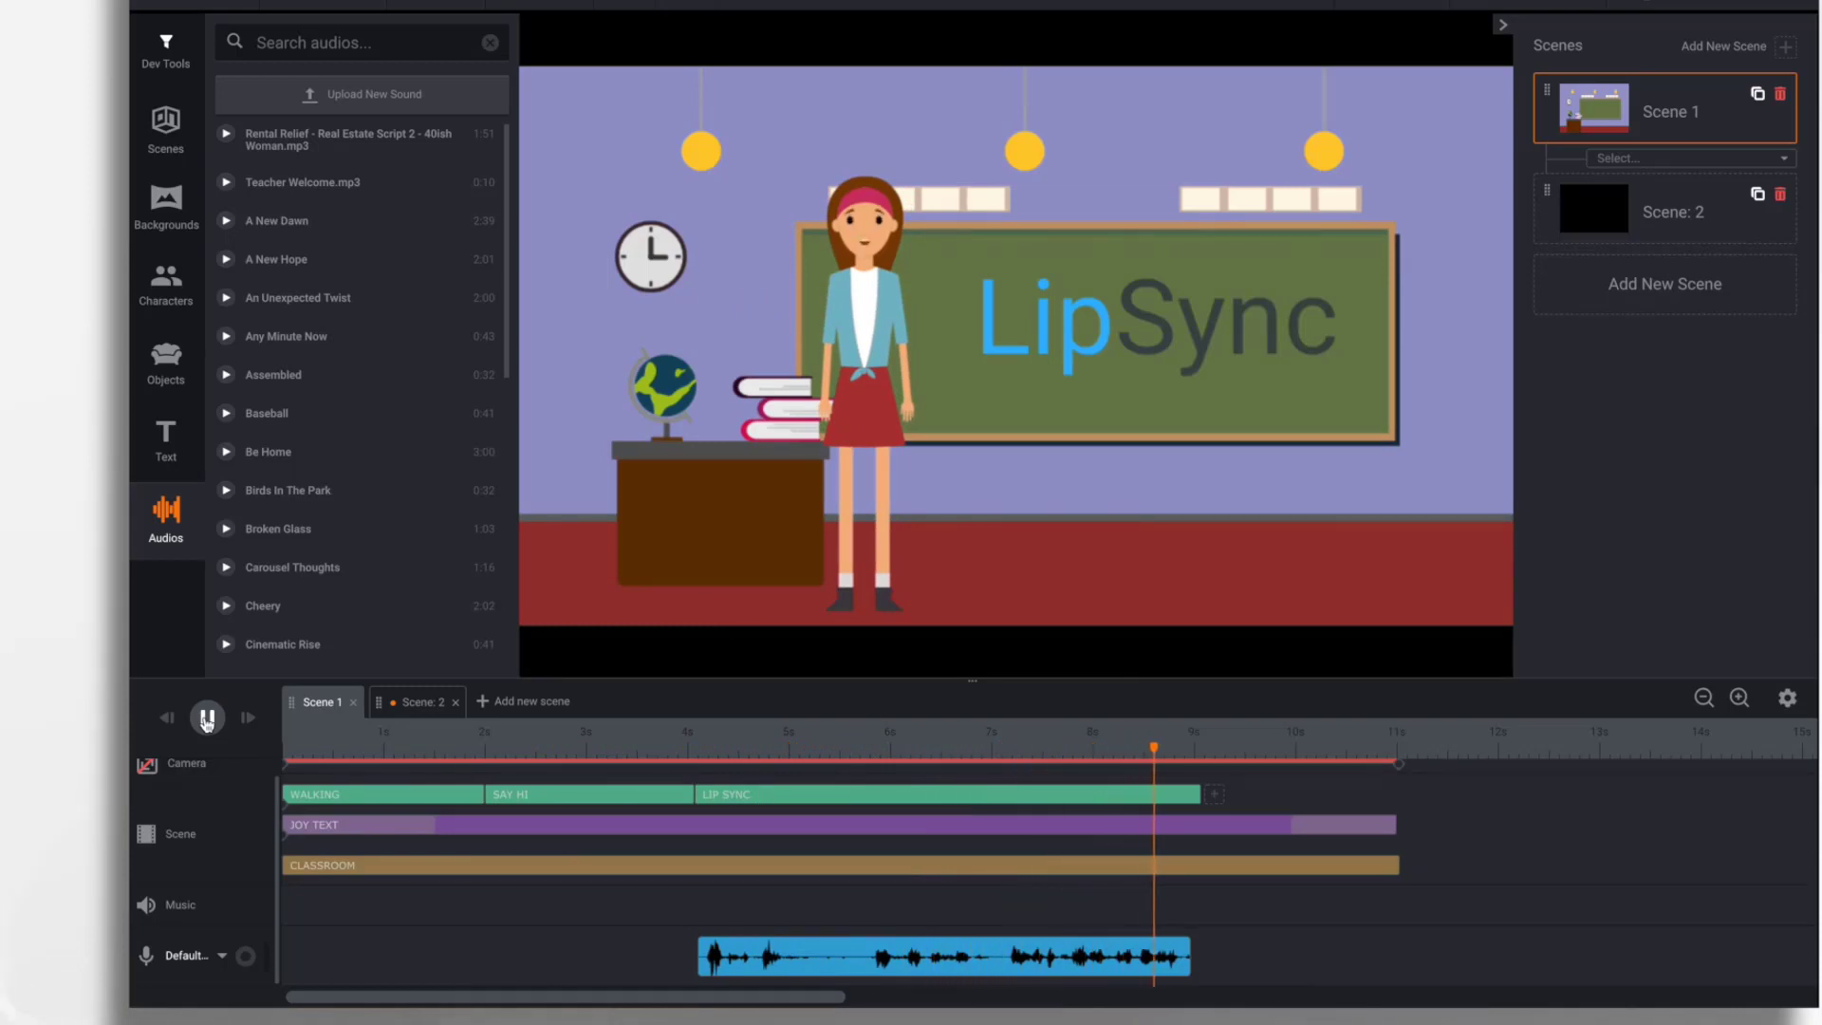
pyautogui.click(1005, 778)
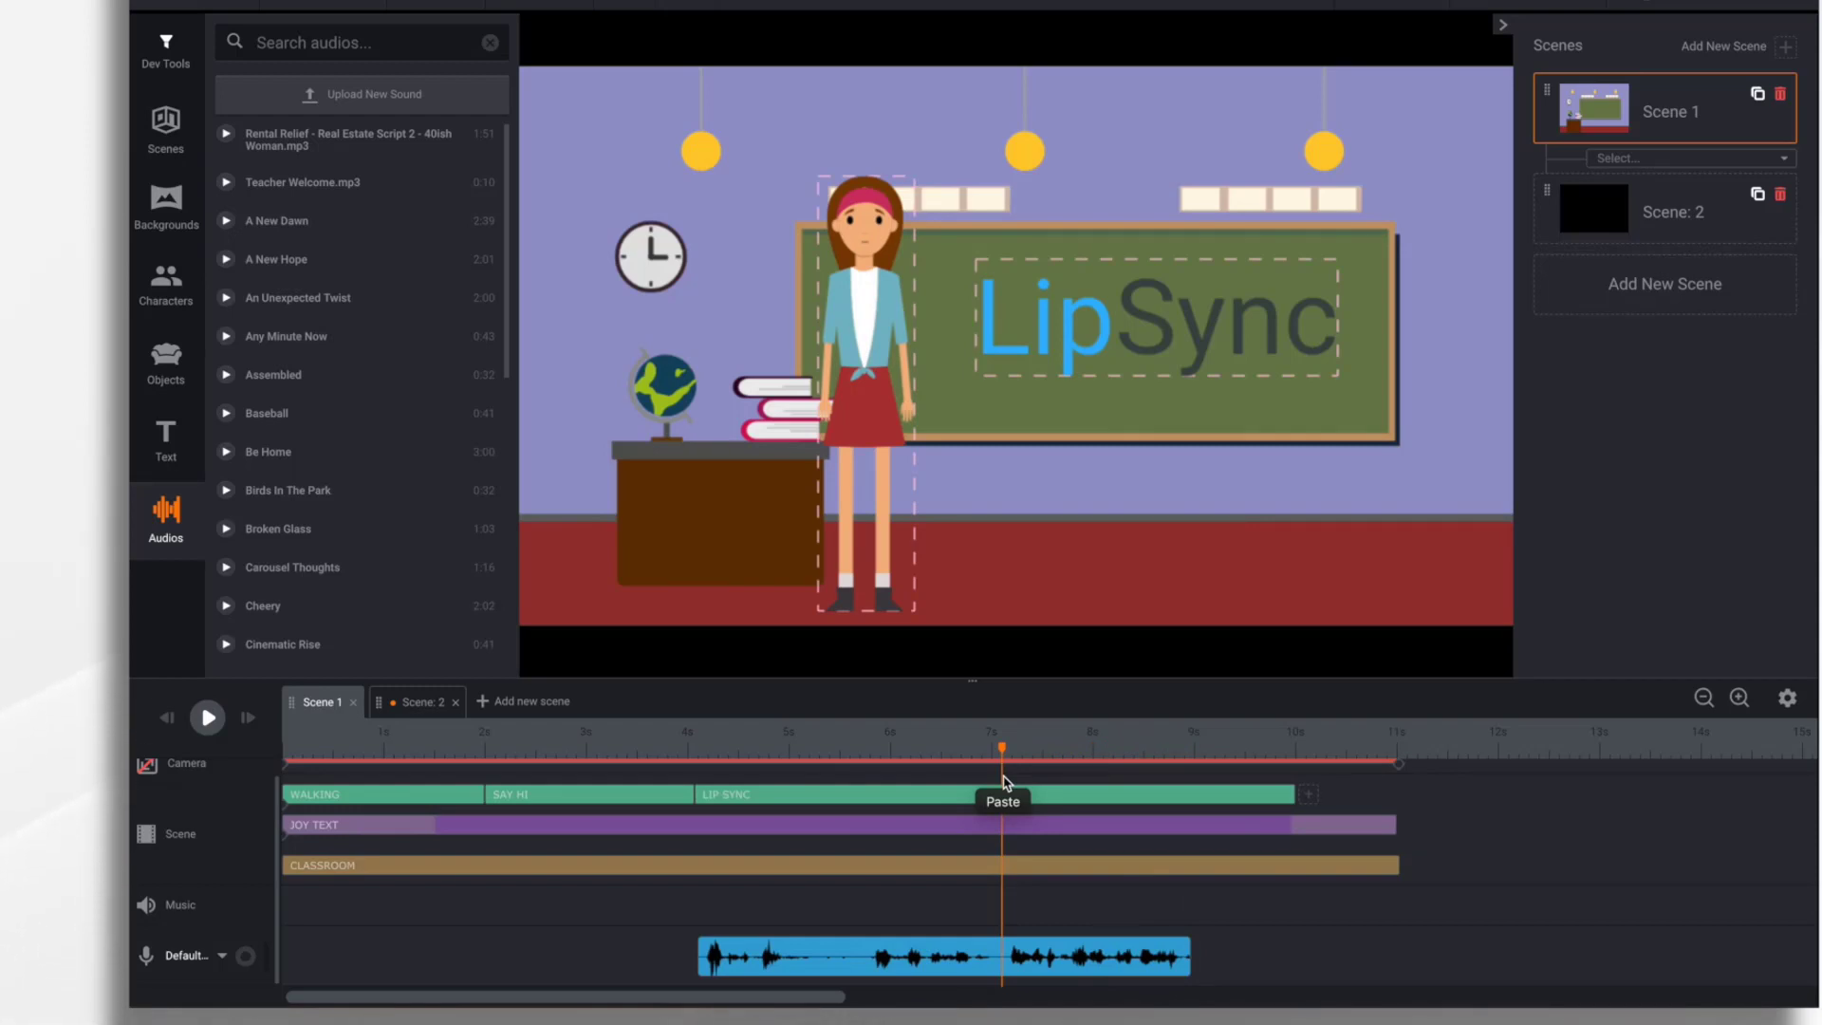
pyautogui.click(1003, 802)
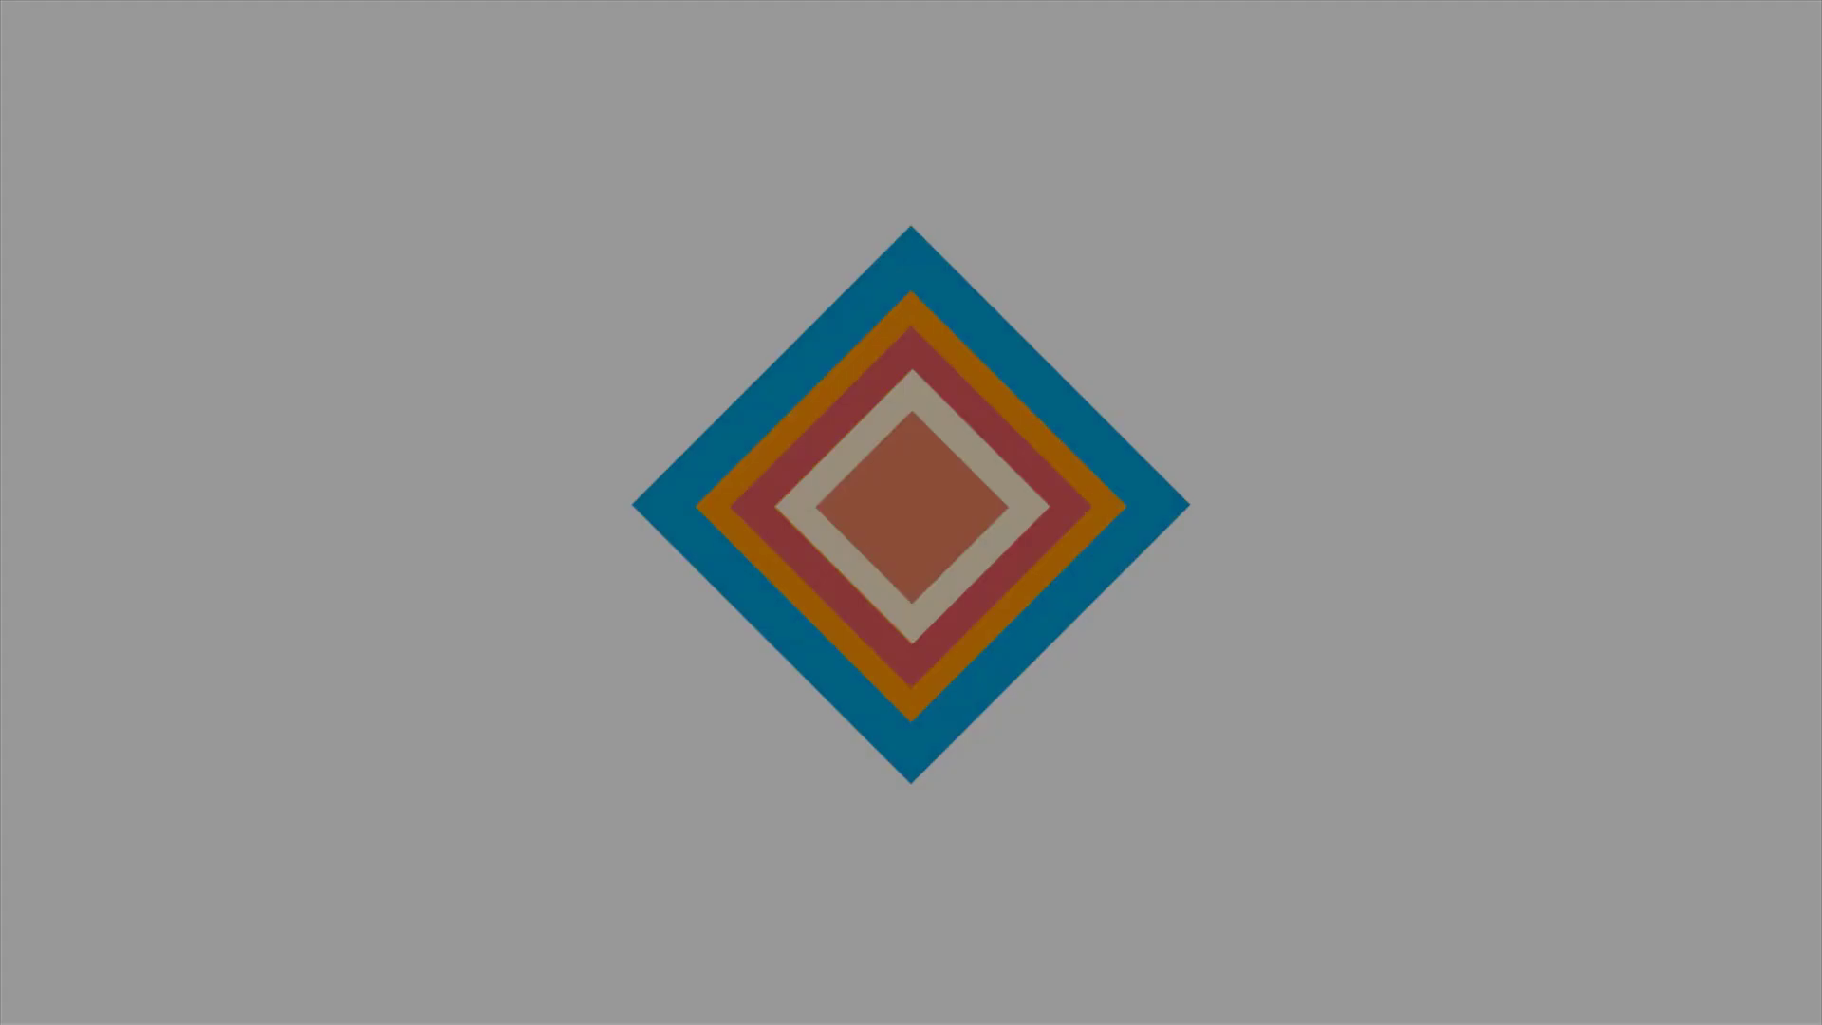